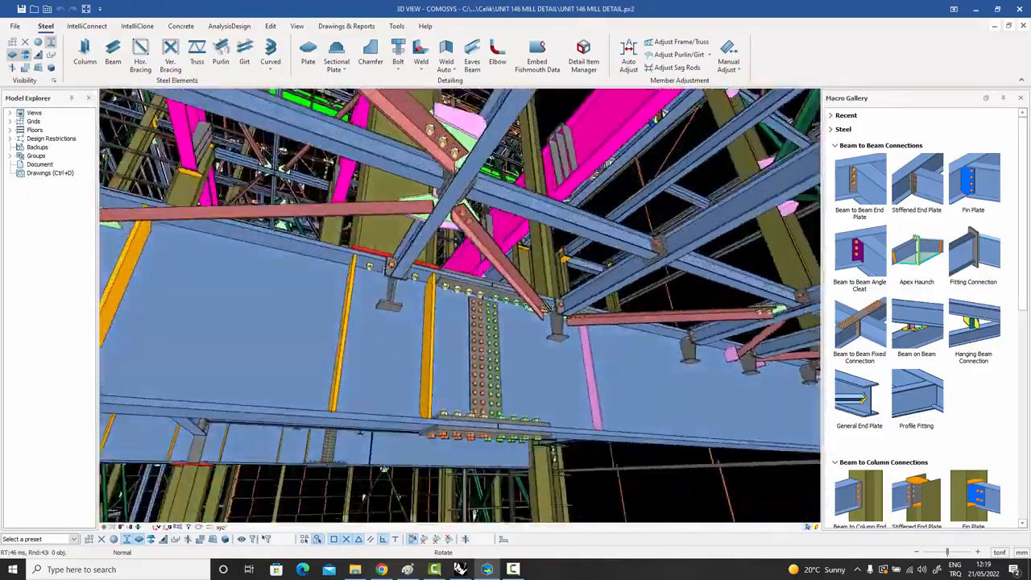
- Examine the bolted splice plates and stiffeners on the deep floor girders of the mill building model
middle_click_drag(459, 306, 523, 370)
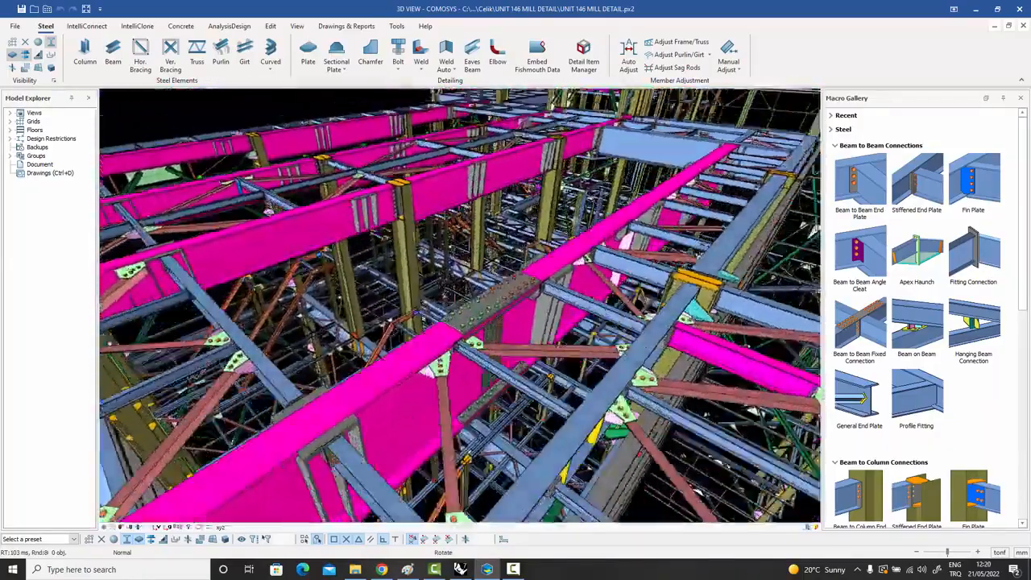
middle_click_drag(460, 314, 463, 278)
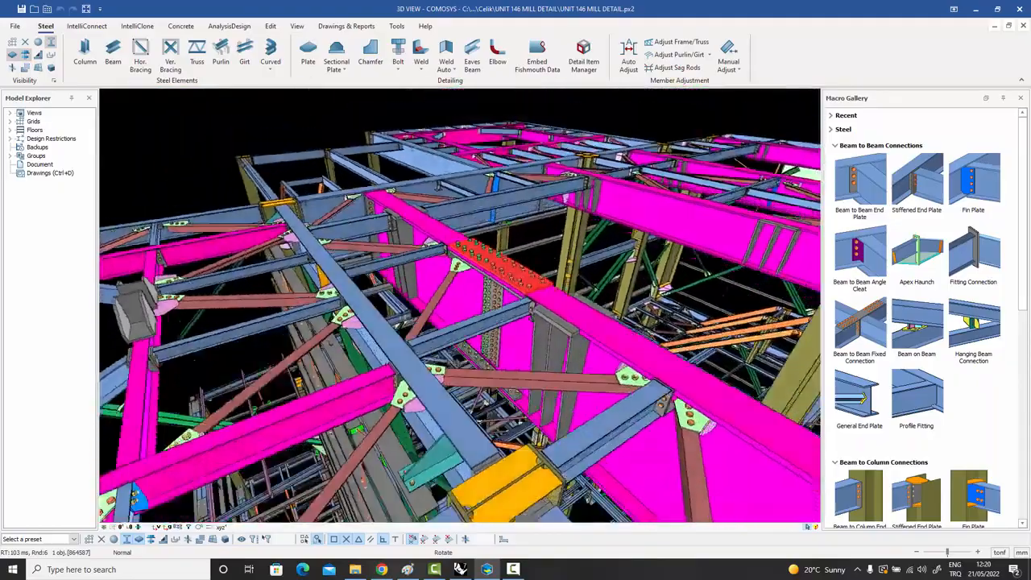
middle_click_drag(401, 374, 413, 306)
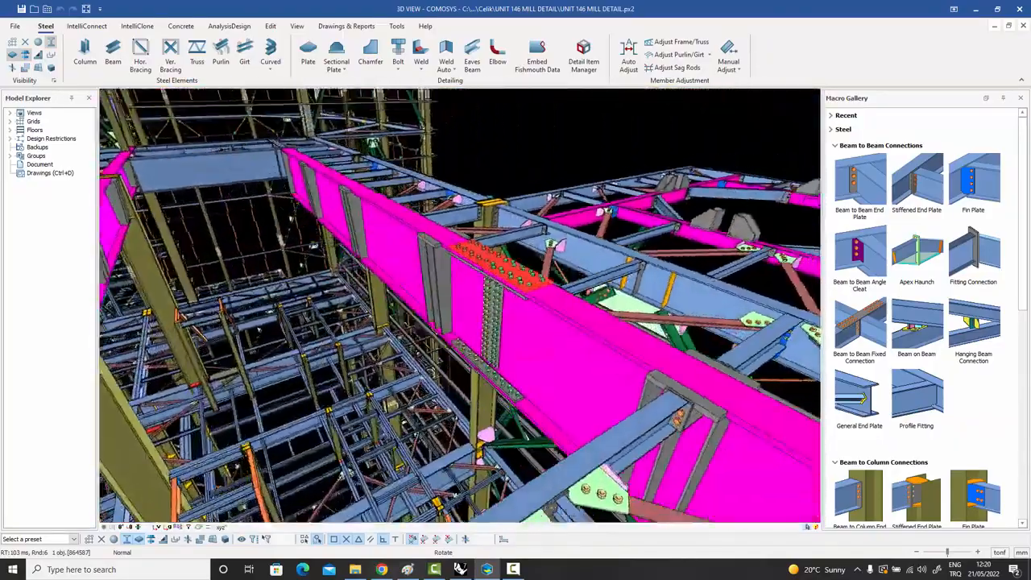
middle_click_drag(413, 306, 680, 258)
scroll(455, 184, "up", 8)
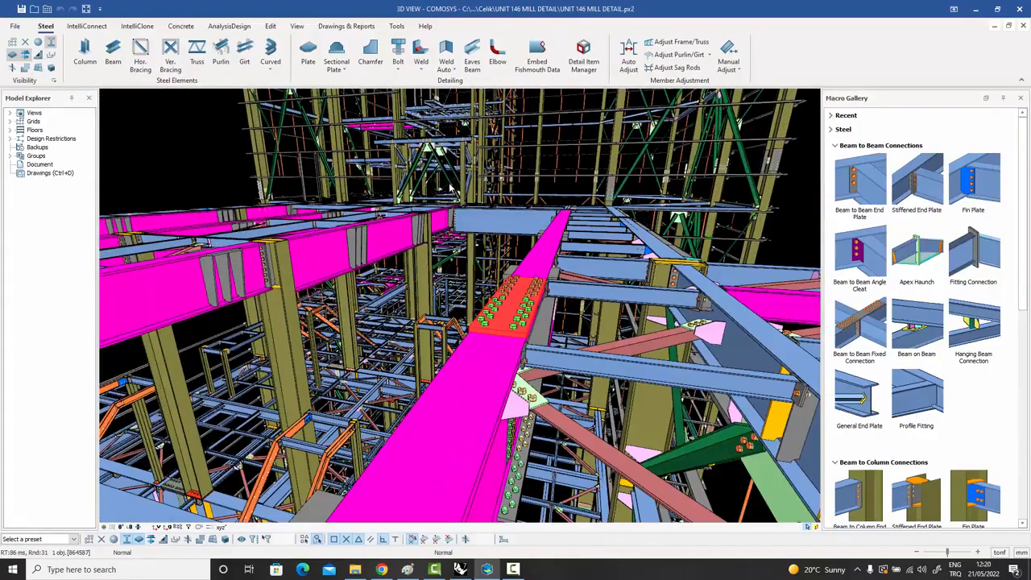
- Inspect the floor framing through the building and the bolted brace gusset connection at a column
scroll(441, 190, "up", 4)
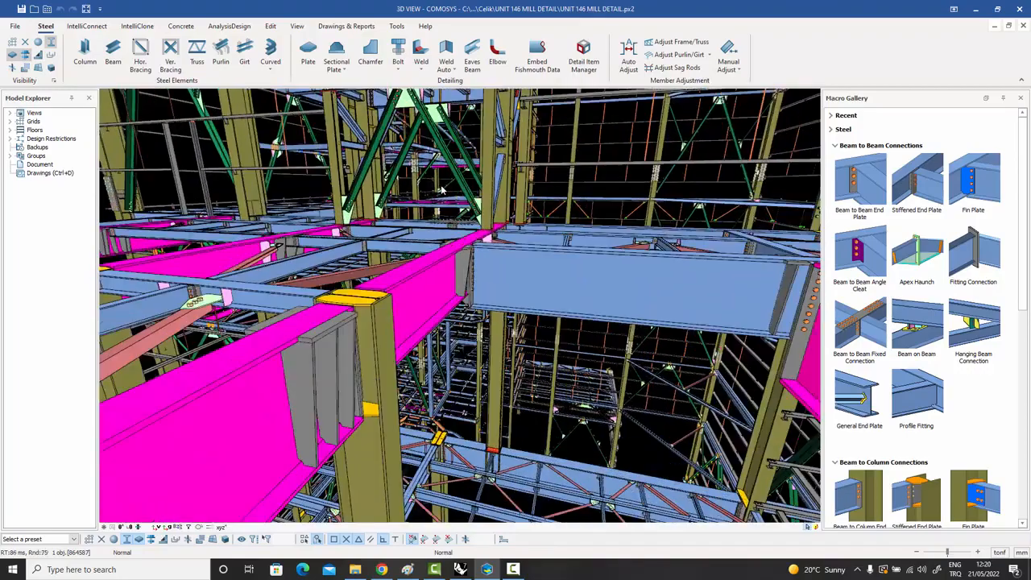
scroll(435, 190, "up", 9)
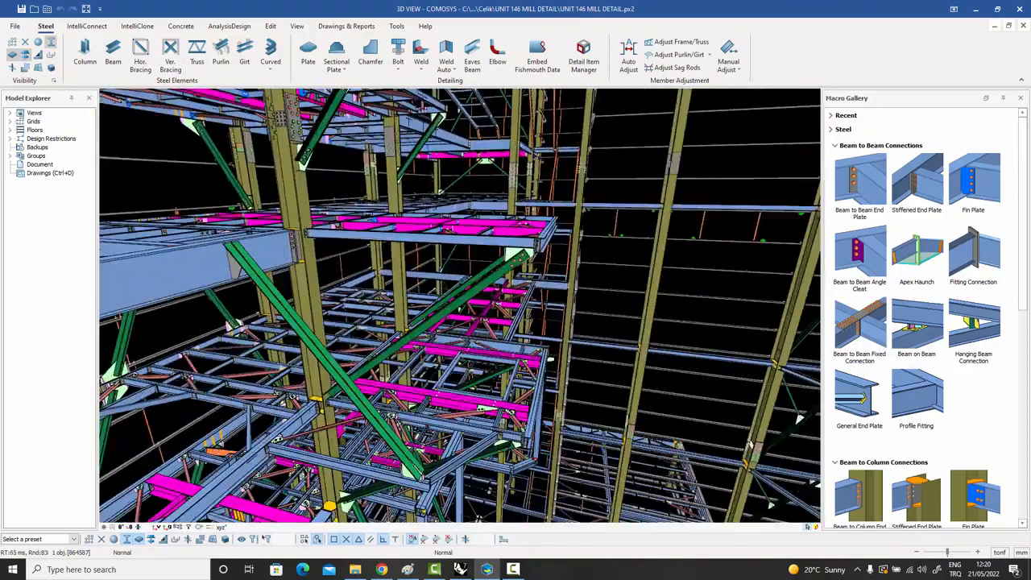
scroll(444, 193, "up", 9)
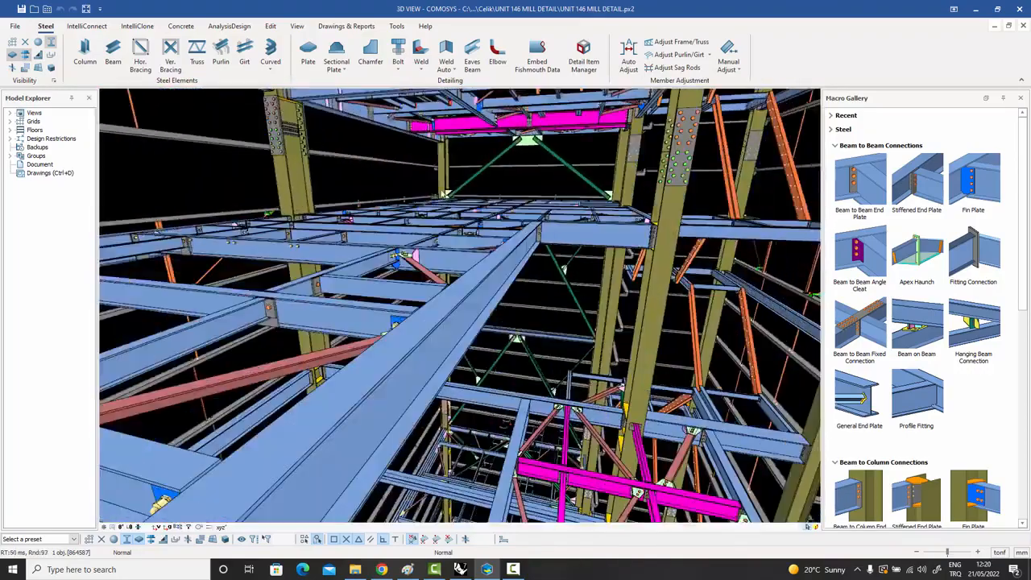
scroll(455, 197, "up", 10)
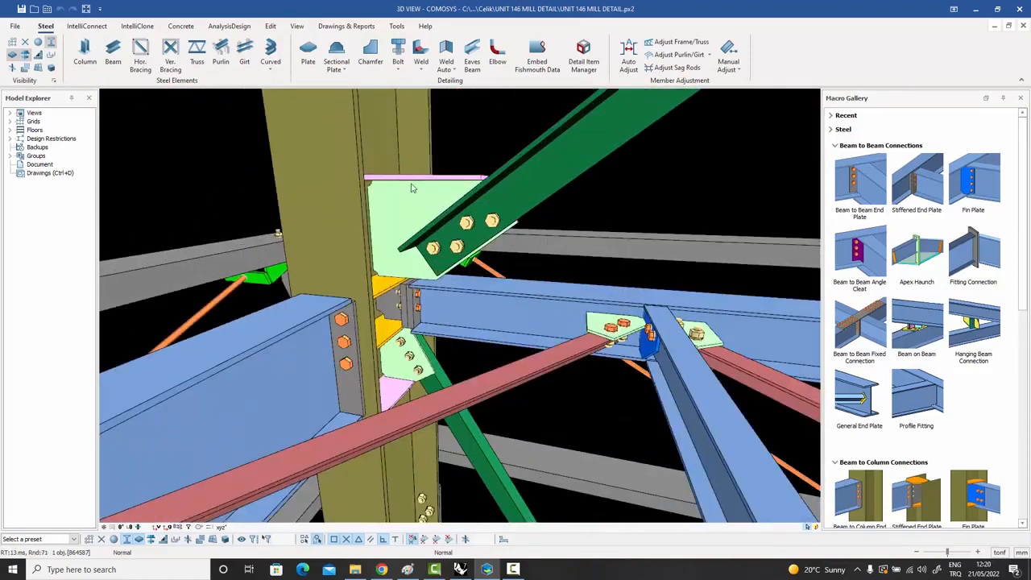
left_click(440, 206)
middle_click_drag(452, 208, 71, 186)
- Examine the roof trusses, including the gusset plate and bolted splice on the orange bottom chord
scroll(253, 213, "down", 10)
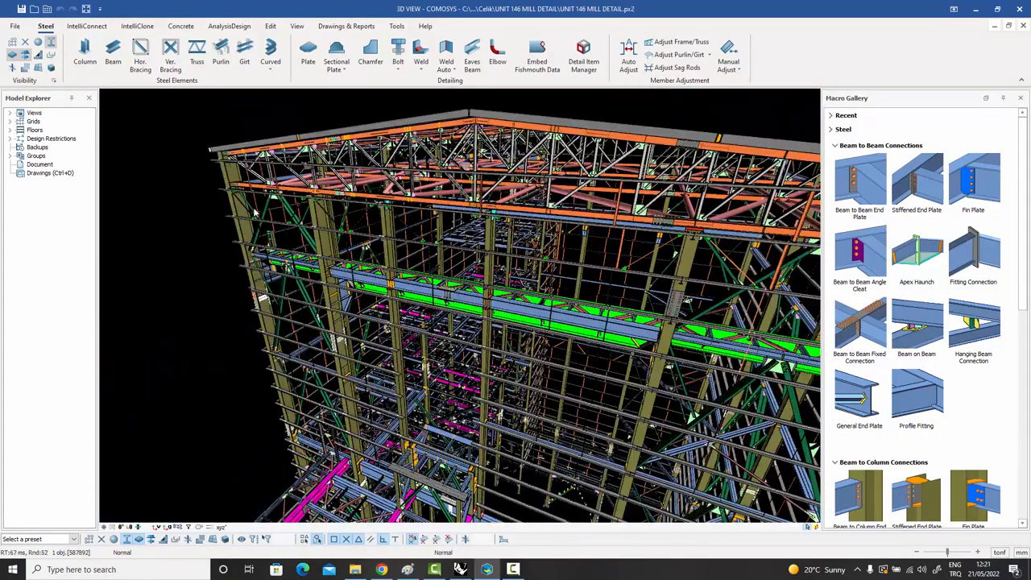
scroll(486, 185, "up", 5)
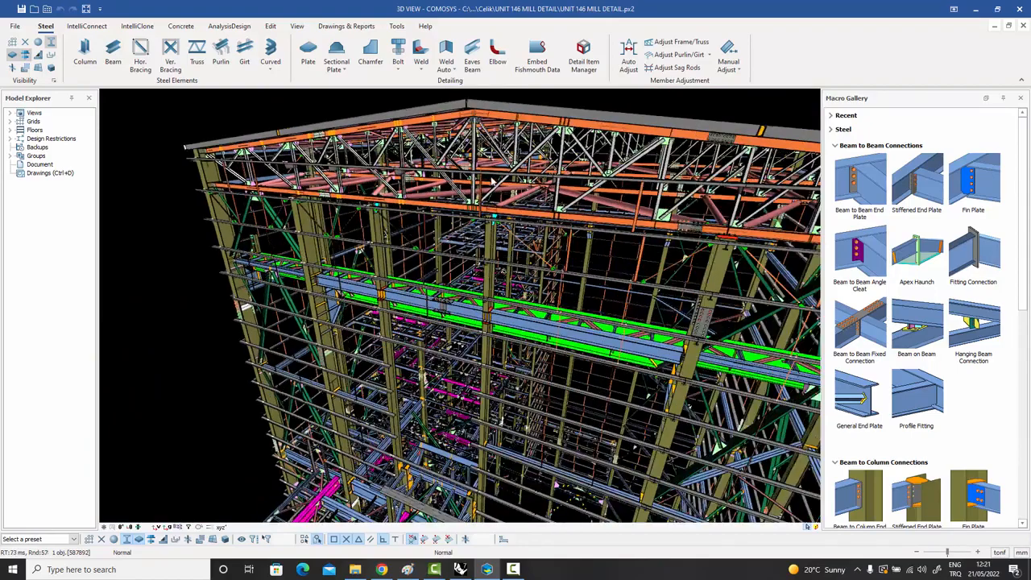
scroll(487, 168, "up", 8)
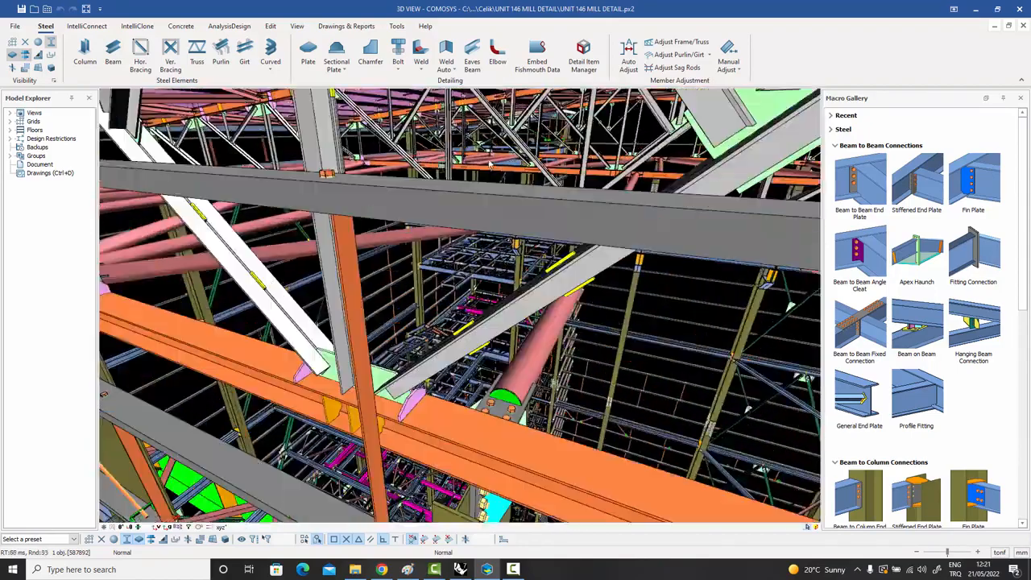
scroll(467, 161, "up", 8)
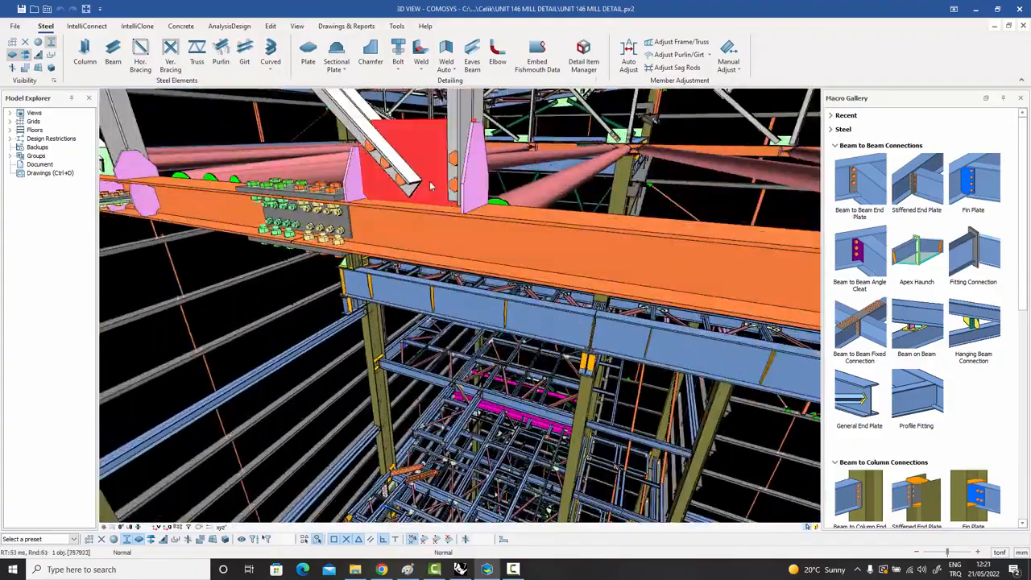
middle_click_drag(463, 161, 338, 178)
- Inspect the end of the green girder and the bolted base plate of the post on it
scroll(286, 189, "up", 10)
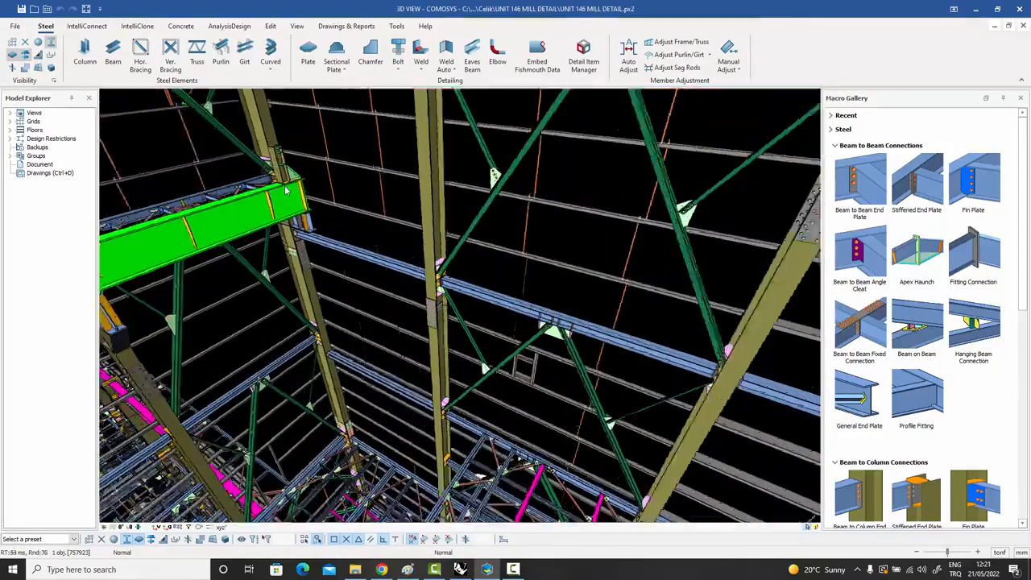
scroll(287, 187, "up", 3)
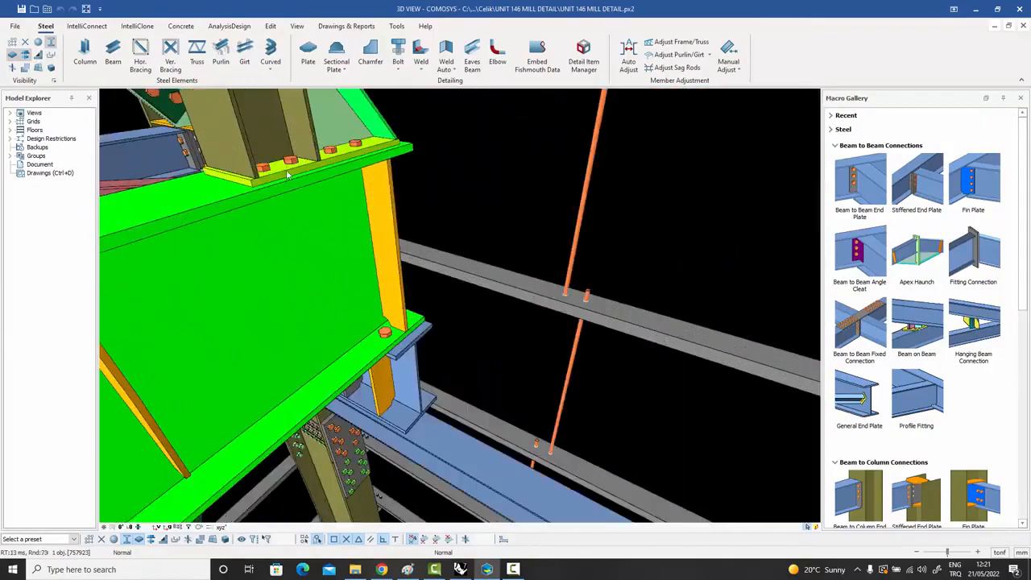
middle_click_drag(320, 185, 279, 190)
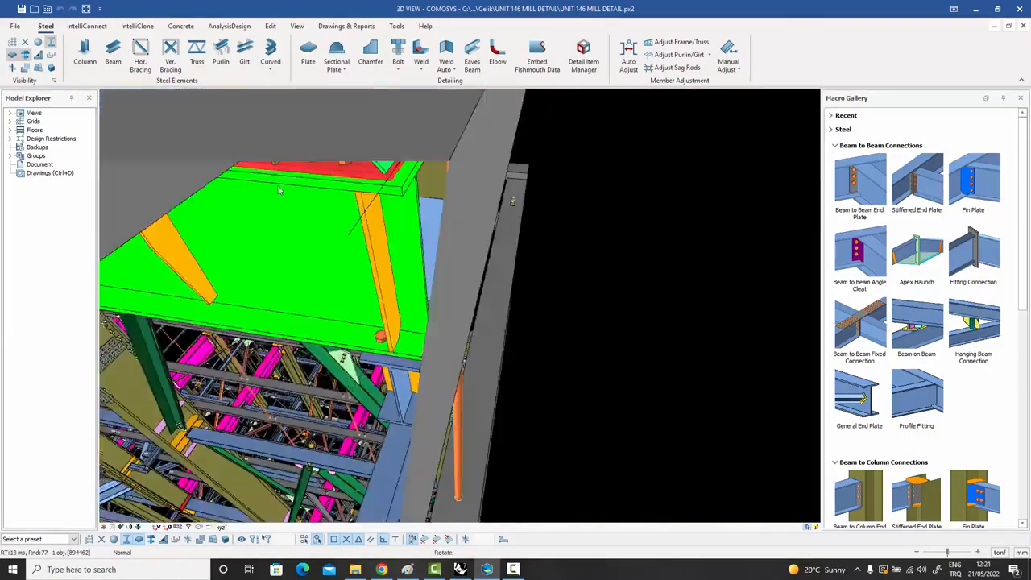
middle_click_drag(451, 202, 319, 189)
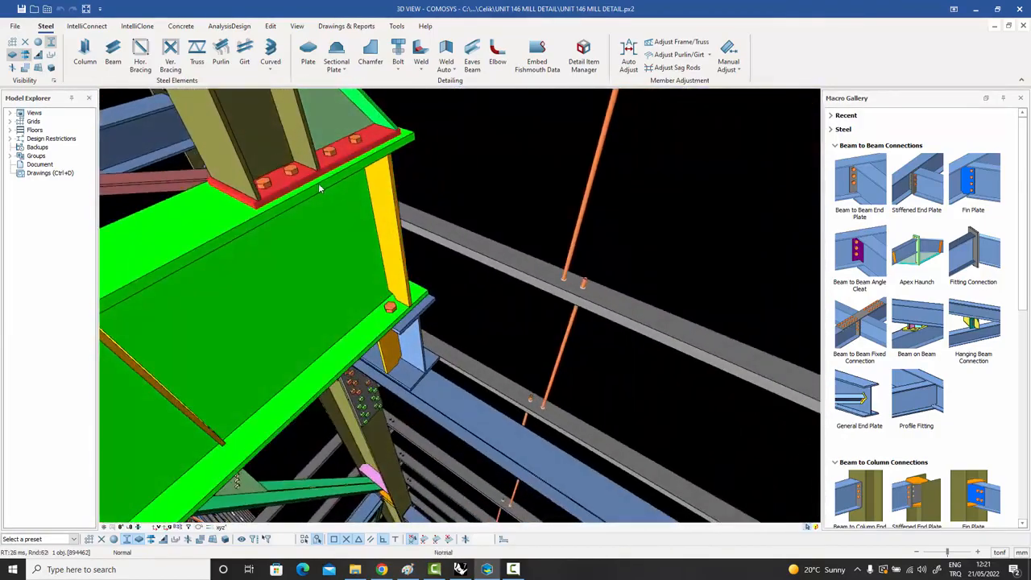
scroll(320, 188, "down", 5)
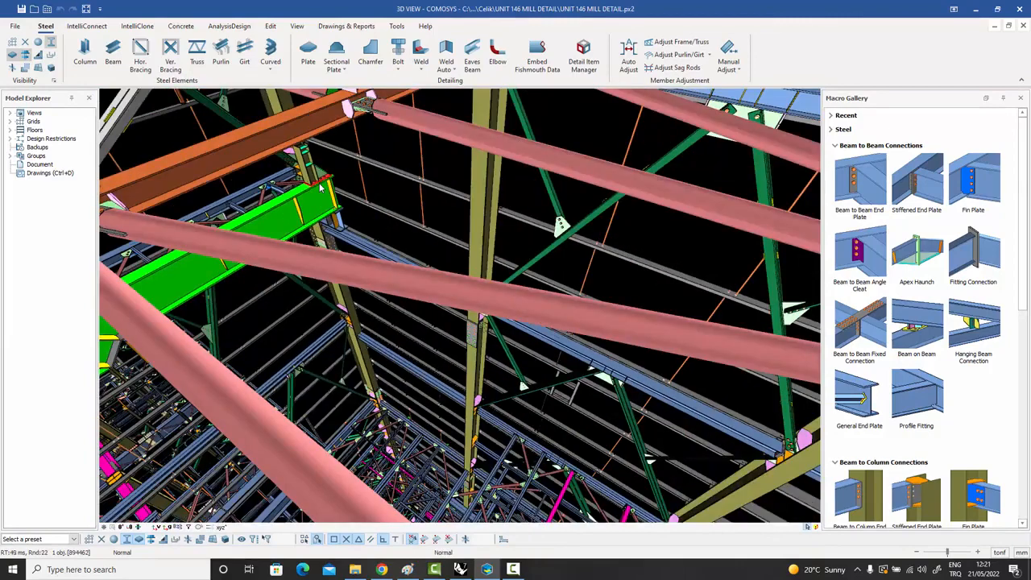
- Inspect the corner column's roof-level connections and select the horizontal plate beneath the truss member
middle_click_drag(319, 188, 465, 294)
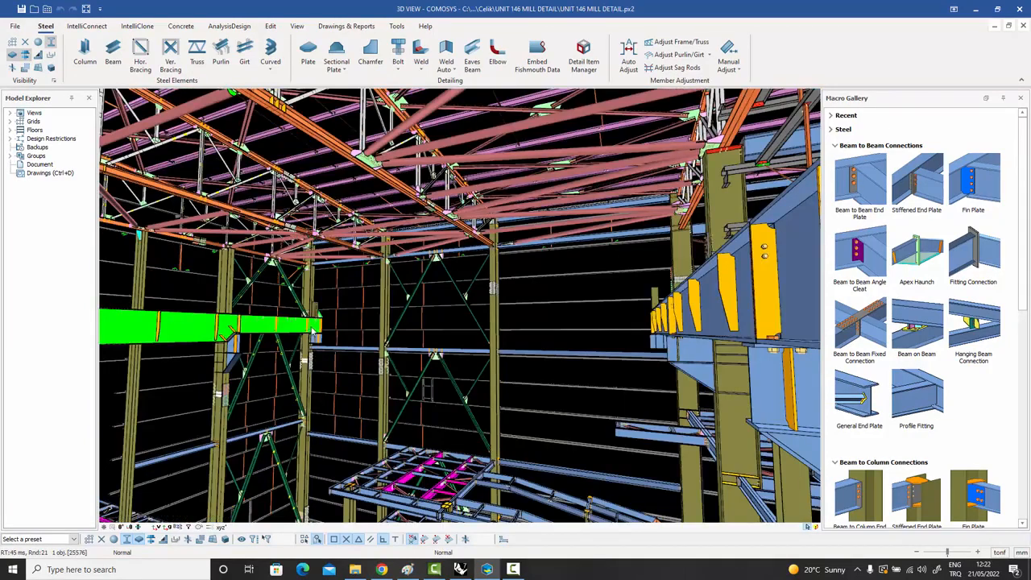
scroll(317, 330, "up", 4)
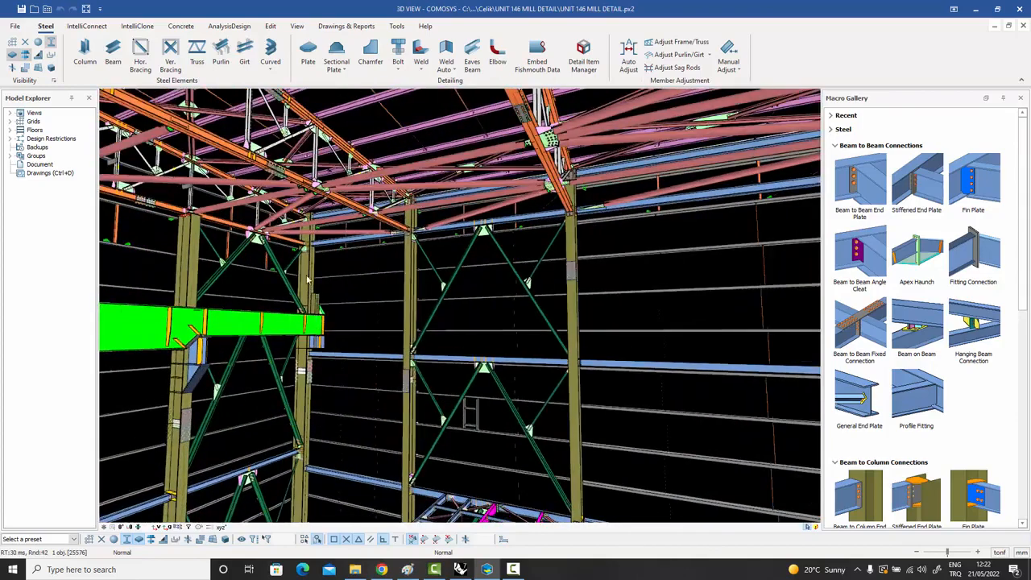
scroll(306, 279, "up", 3)
scroll(309, 233, "up", 4)
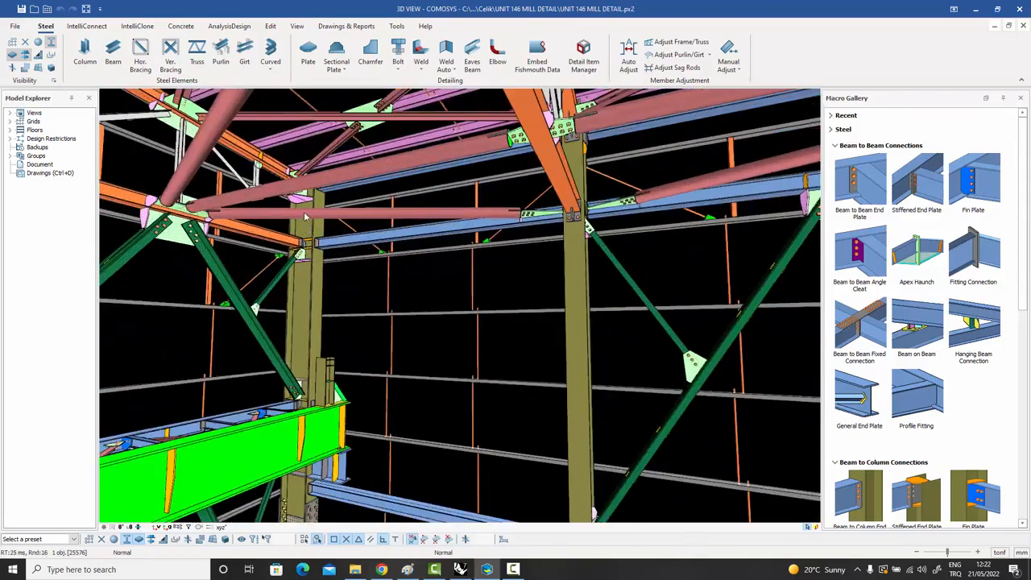
scroll(306, 214, "up", 8)
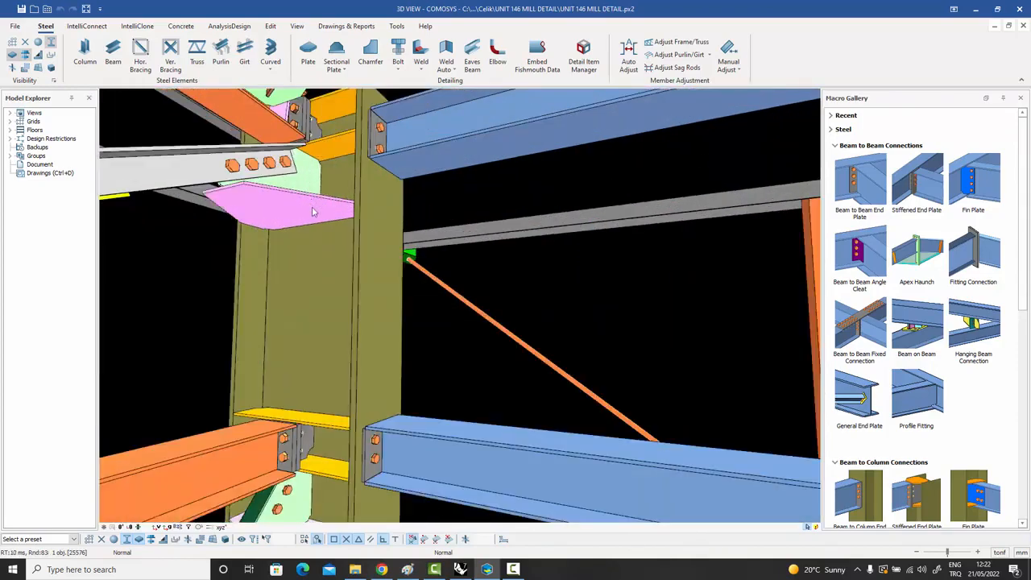
left_click(284, 215)
mouse_move(282, 214)
middle_mouse_down()
mouse_move(379, 241)
mouse_move(555, 444)
mouse_move(511, 322)
mouse_move(665, 219)
mouse_move(728, 195)
mouse_move(595, 339)
mouse_move(282, 217)
middle_mouse_up()
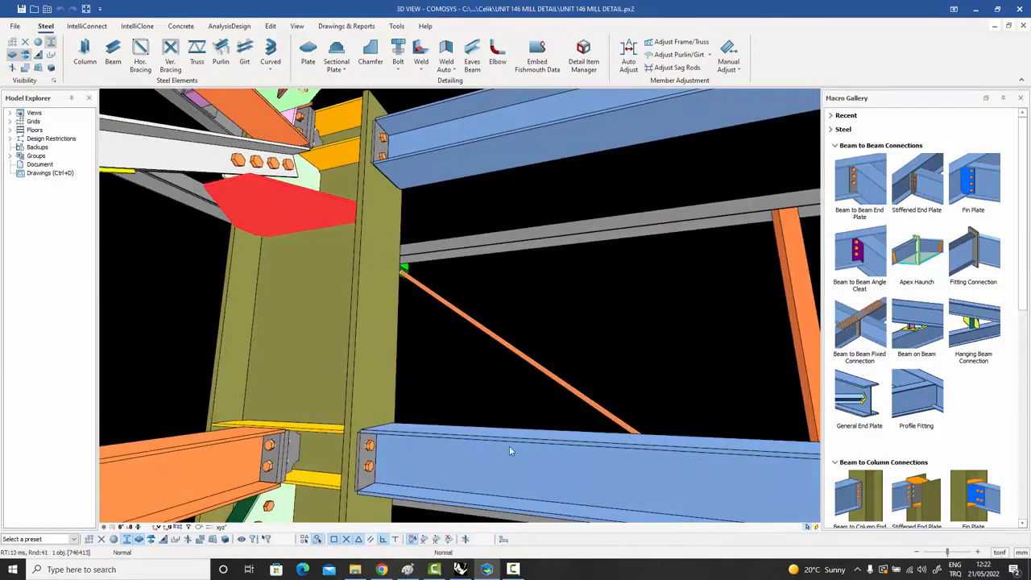
- Examine the inclined beam frames outside the building and the interior floor and bracing levels beyond them
scroll(509, 451, "down", 5)
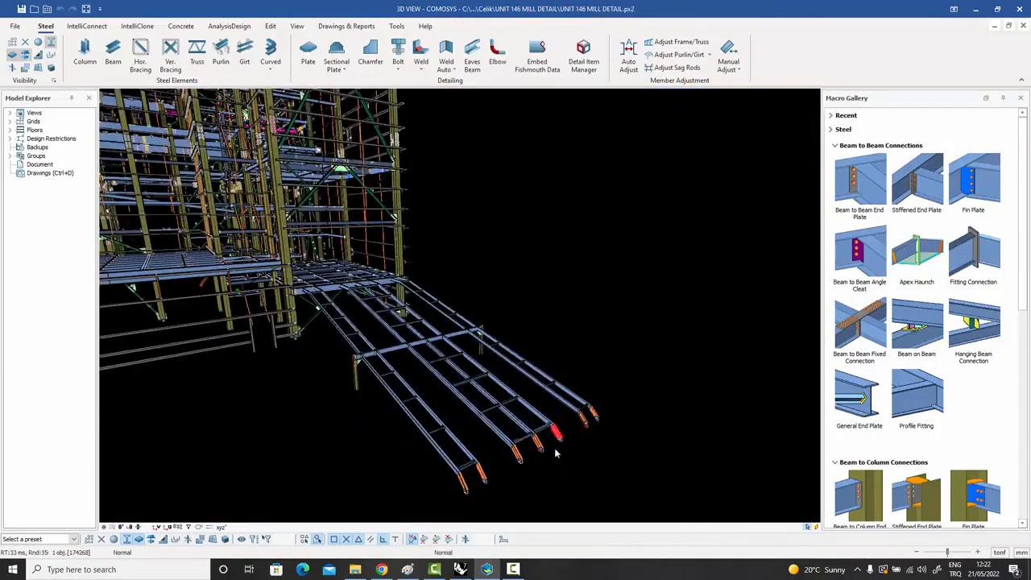
scroll(556, 451, "up", 4)
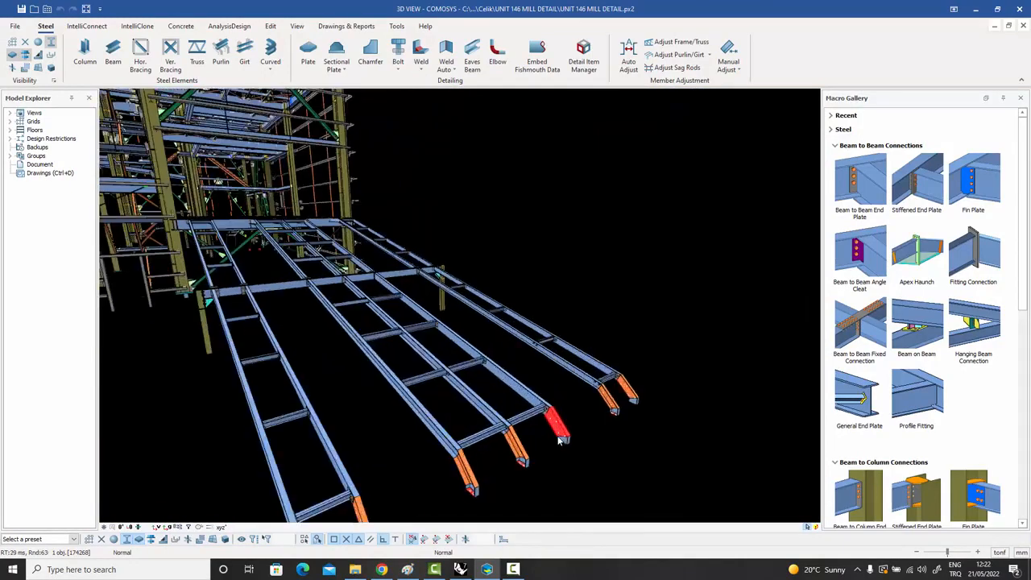
middle_click_drag(560, 437, 386, 377)
scroll(481, 310, "up", 3)
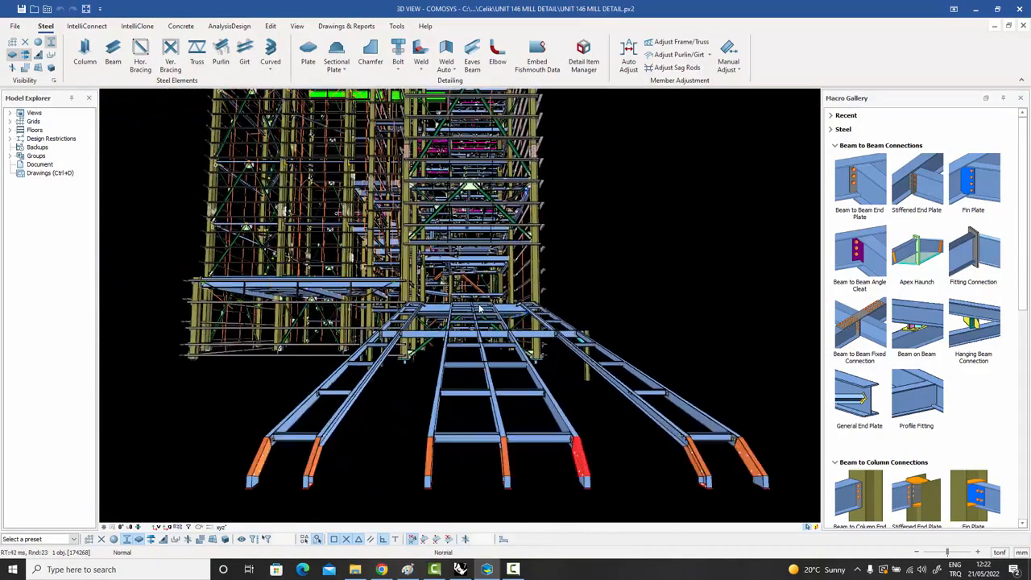
scroll(479, 308, "up", 4)
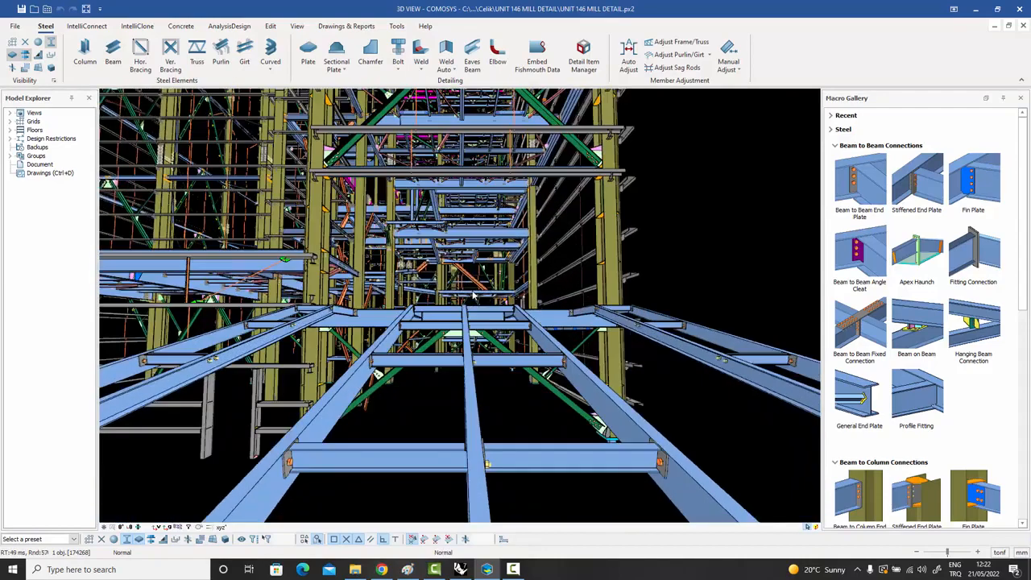
scroll(473, 298, "up", 5)
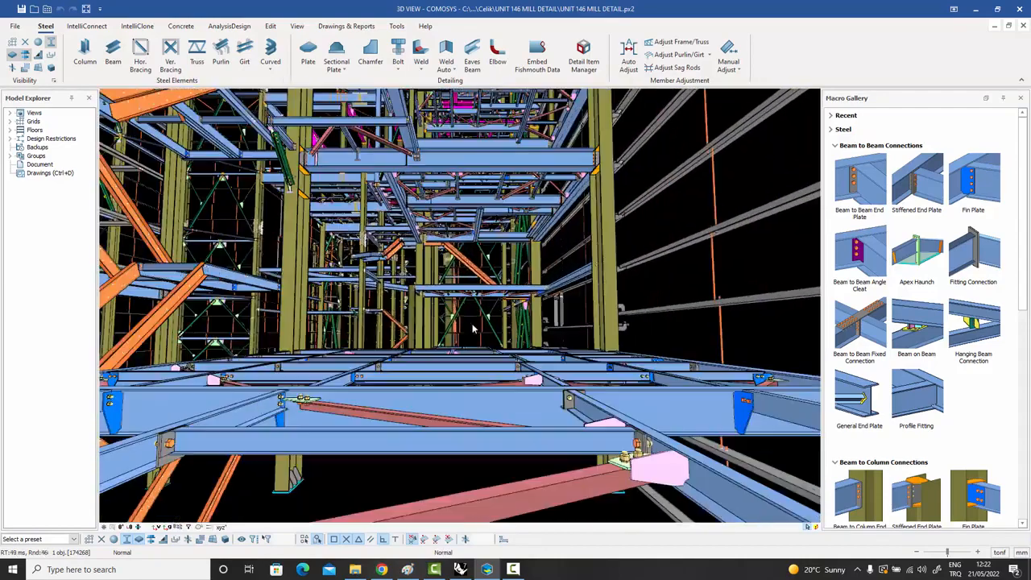
scroll(475, 346, "up", 4)
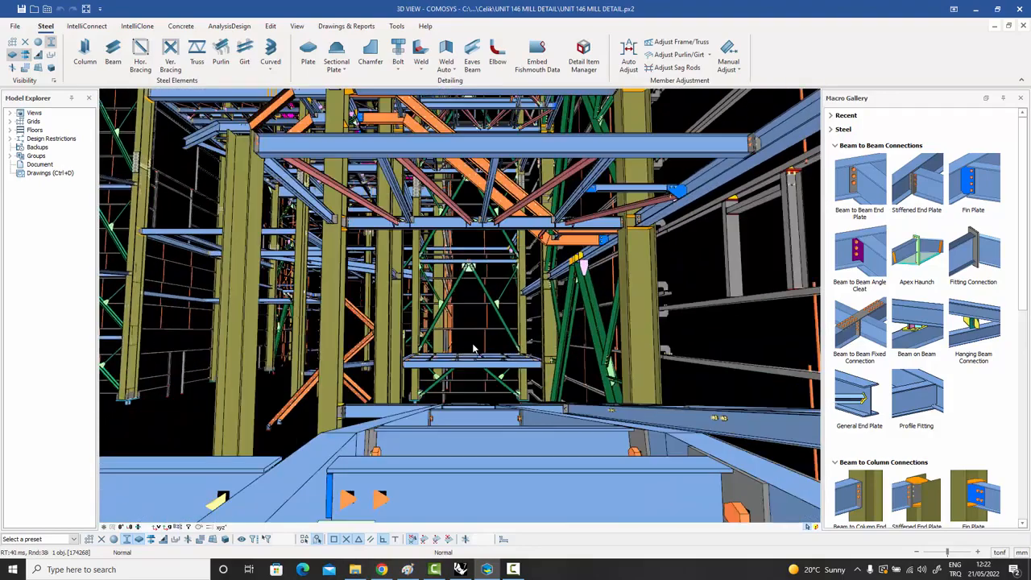
scroll(473, 347, "up", 4)
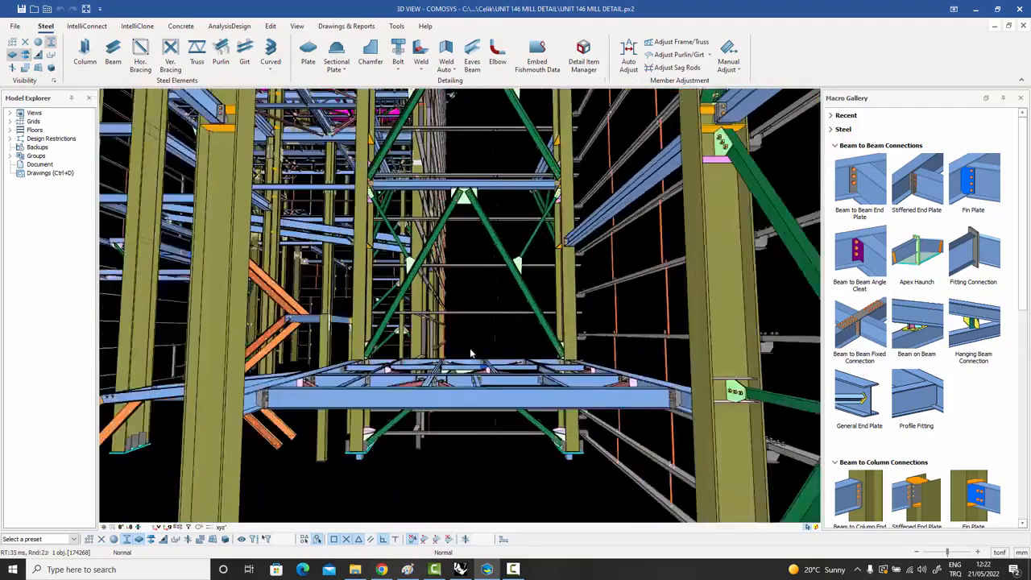
scroll(469, 348, "up", 2)
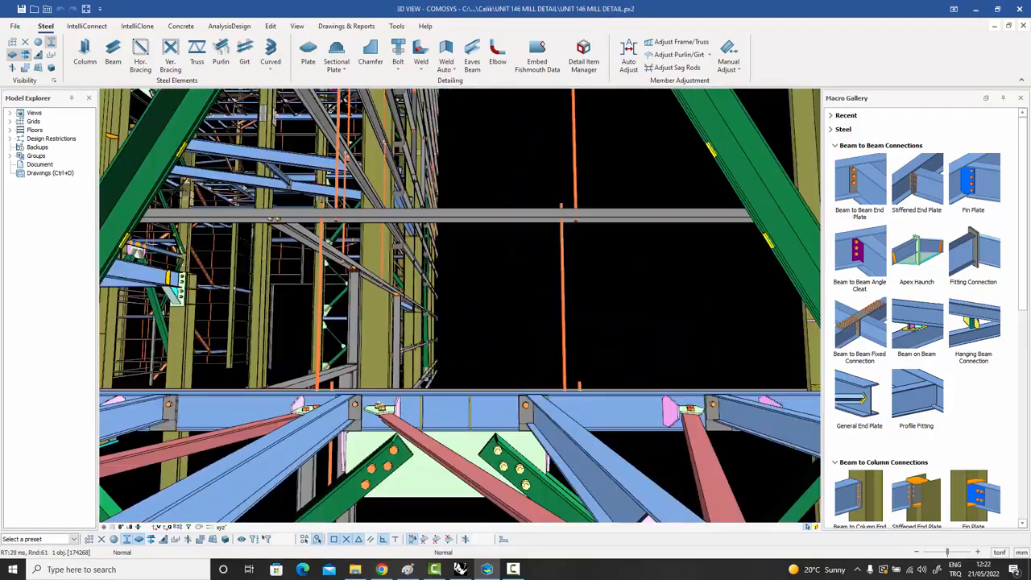
scroll(451, 355, "up", 2)
scroll(433, 363, "up", 3)
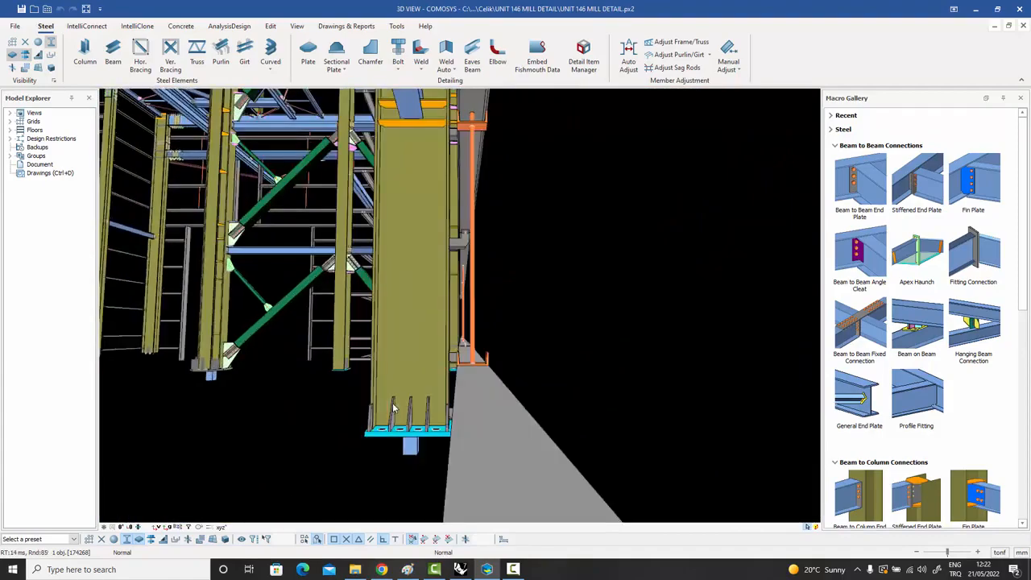
- Inspect the column base plate with its stiffeners, bolt holes and shear key from below
middle_click_drag(394, 423, 534, 440)
middle_click_drag(527, 271, 514, 407)
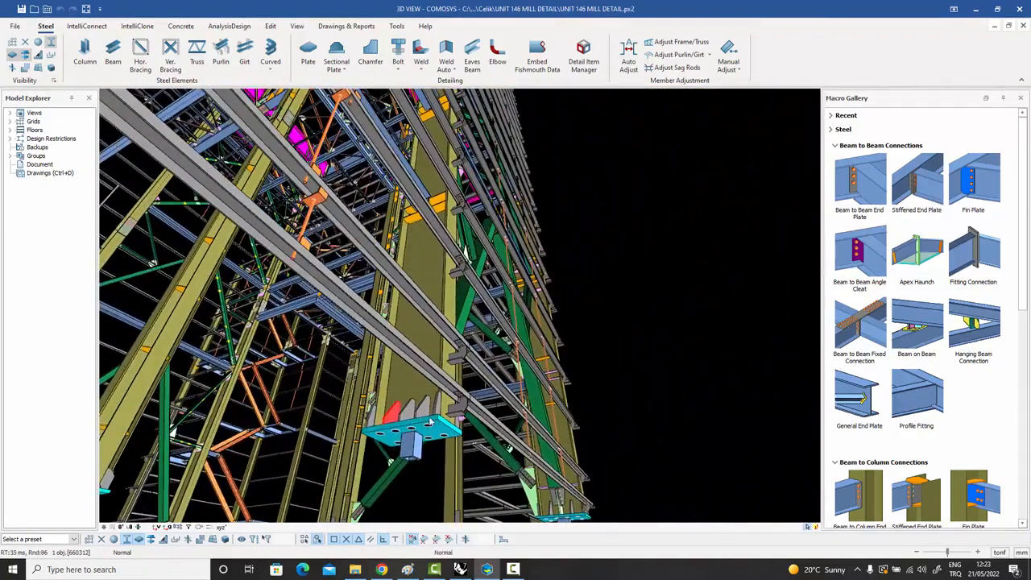
scroll(429, 420, "up", 5)
scroll(405, 397, "down", 5)
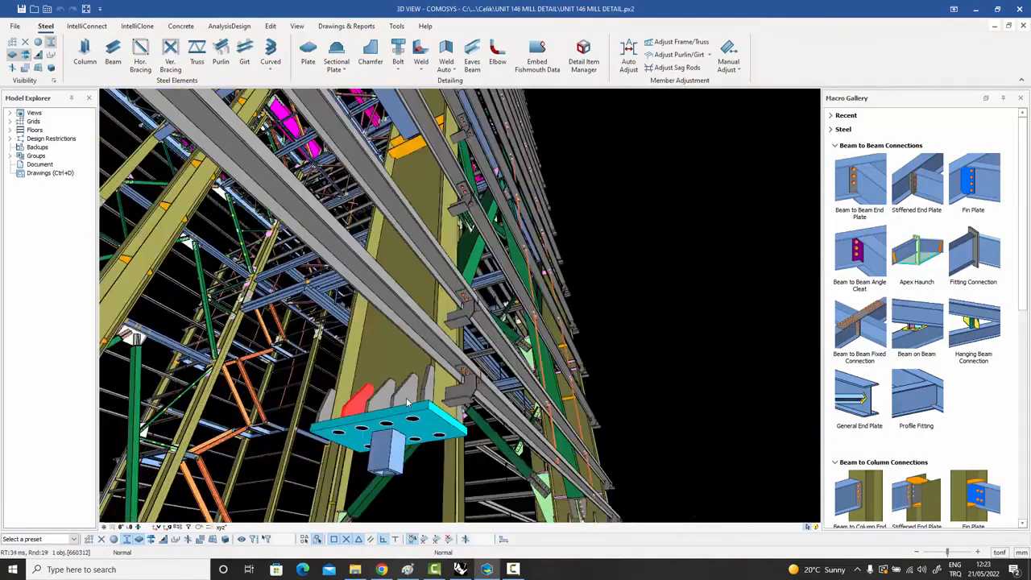
middle_click_drag(390, 292, 495, 338)
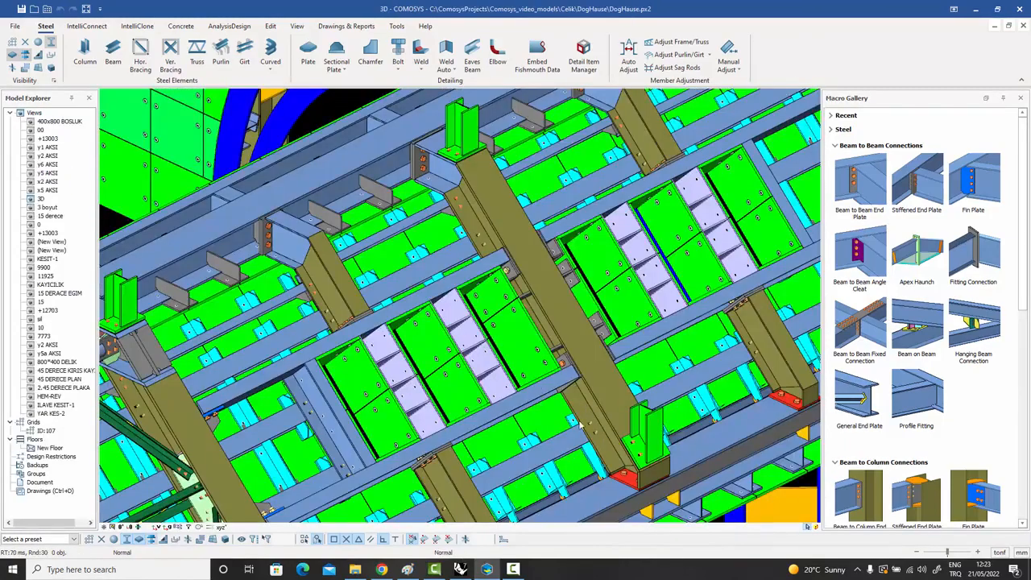
- Examine the cladding wall with its rectangular openings from outside and the supporting framing behind it
mouse_move(568, 362)
middle_mouse_down()
mouse_move(68, 367)
mouse_move(548, 359)
middle_mouse_up()
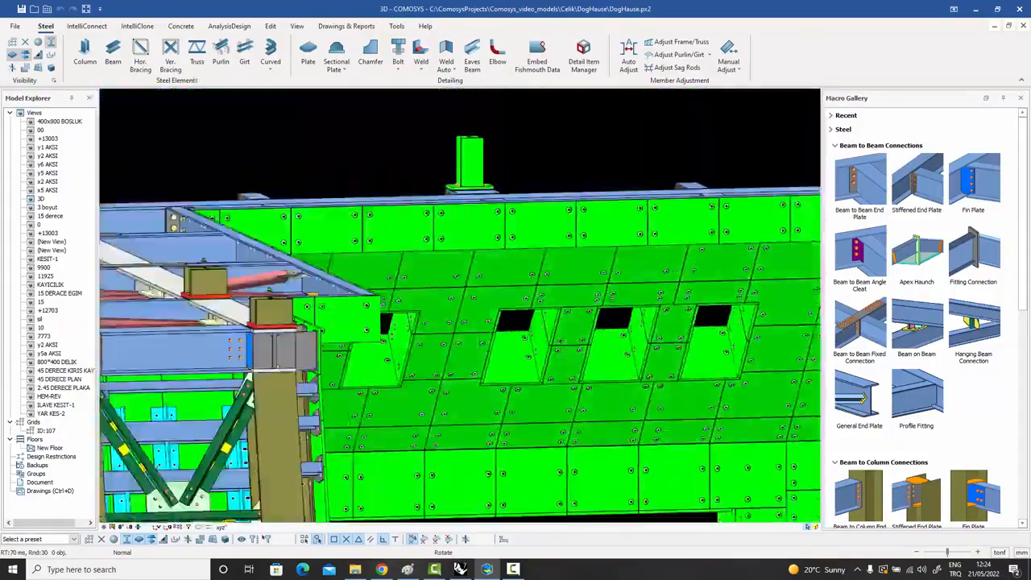
middle_click_drag(548, 358, 708, 463)
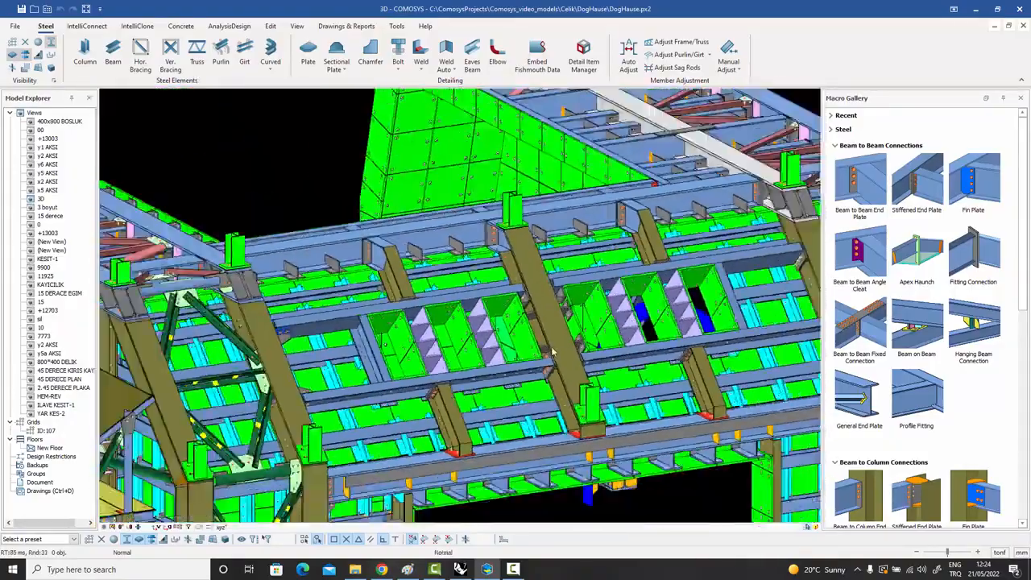
scroll(552, 350, "down", 5)
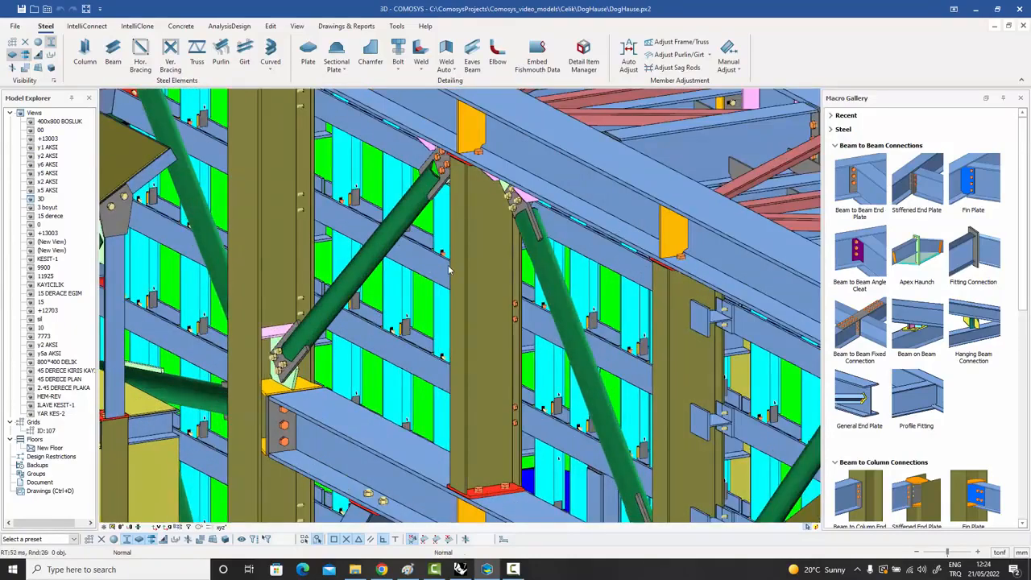
- Inspect the roof-level bracing and gusset plates, and select a bracket plate along the green cladding edge
middle_click_drag(450, 269, 237, 453)
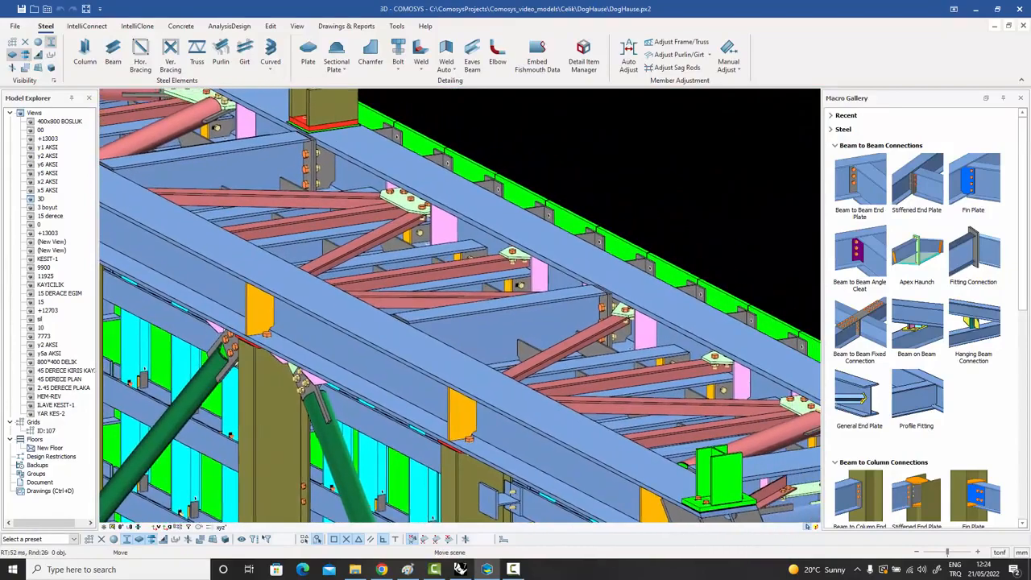
scroll(500, 184, "up", 3)
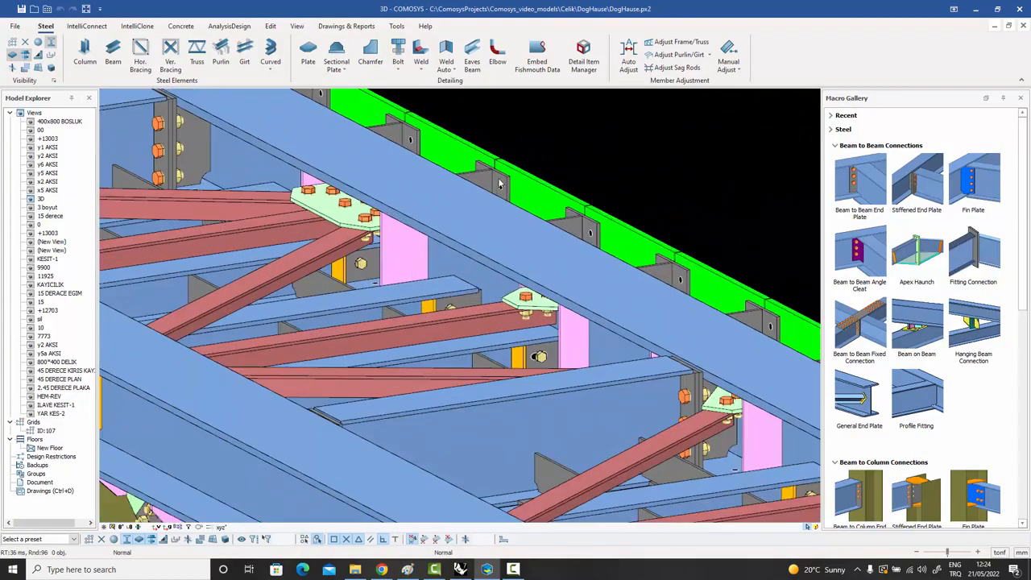
left_click(499, 184)
middle_click_drag(499, 185, 516, 197, "shift")
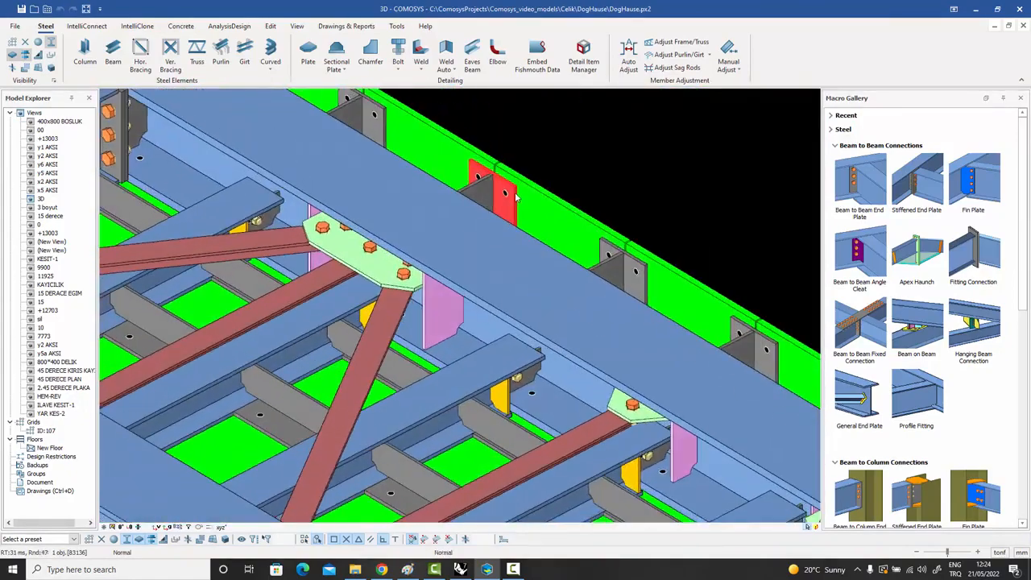
- Inspect the stiffened column beside the blue arched opening and the short beam stubs behind it
scroll(516, 198, "down", 6)
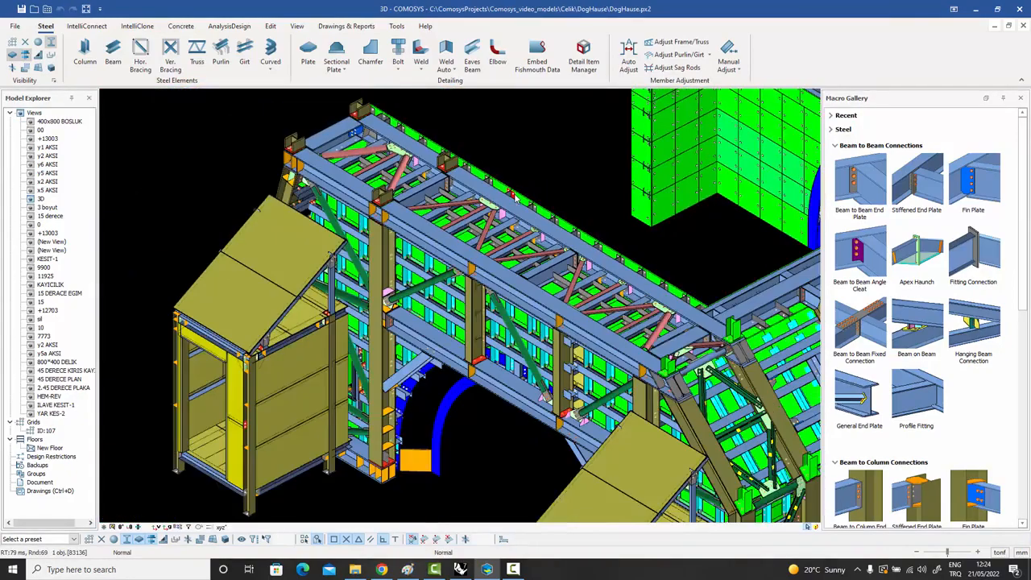
scroll(509, 203, "down", 4)
scroll(456, 317, "up", 10)
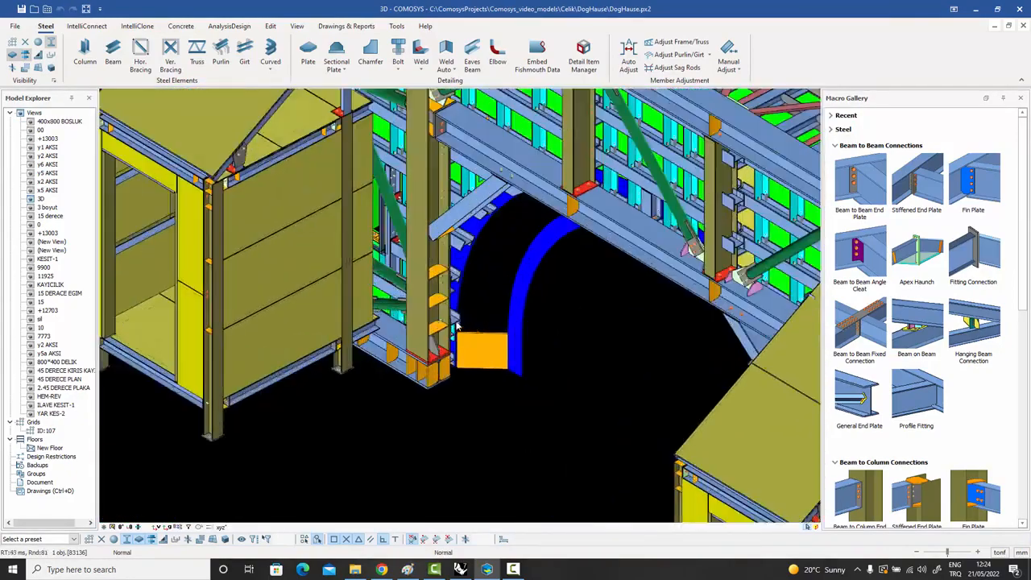
scroll(457, 316, "up", 2)
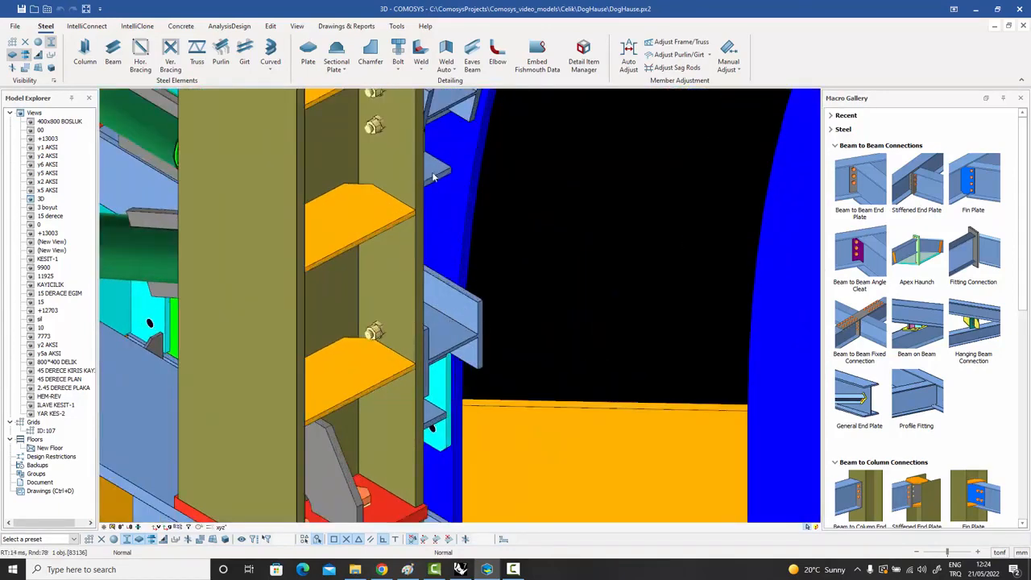
middle_click_drag(473, 200, 422, 191)
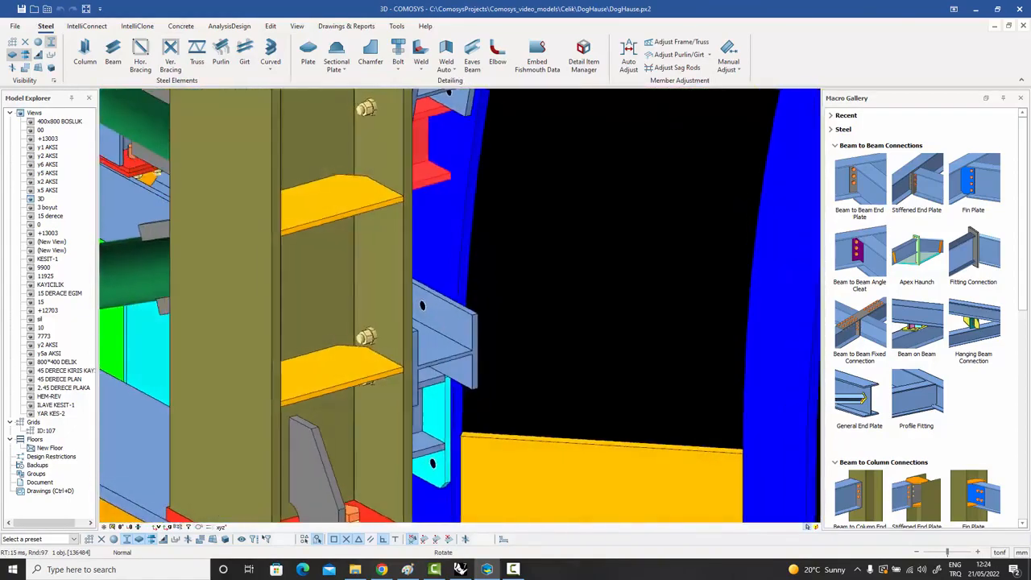
- Inspect the green tubular brace with its bolted gusset plates between the columns of the inclined frames
scroll(471, 193, "down", 10)
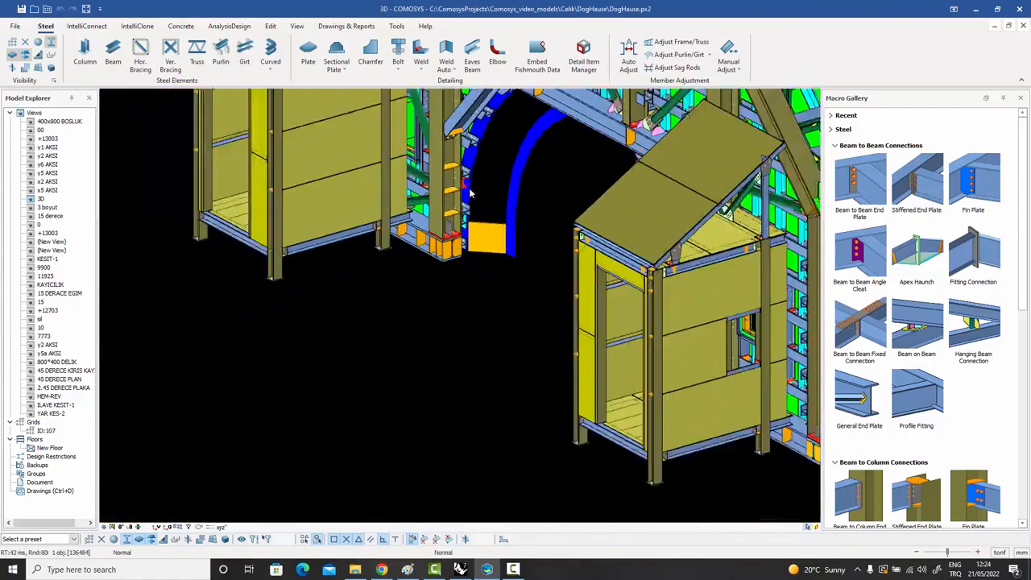
scroll(471, 193, "down", 3)
middle_click_drag(596, 194, 475, 315)
scroll(584, 286, "up", 3)
scroll(573, 276, "up", 10)
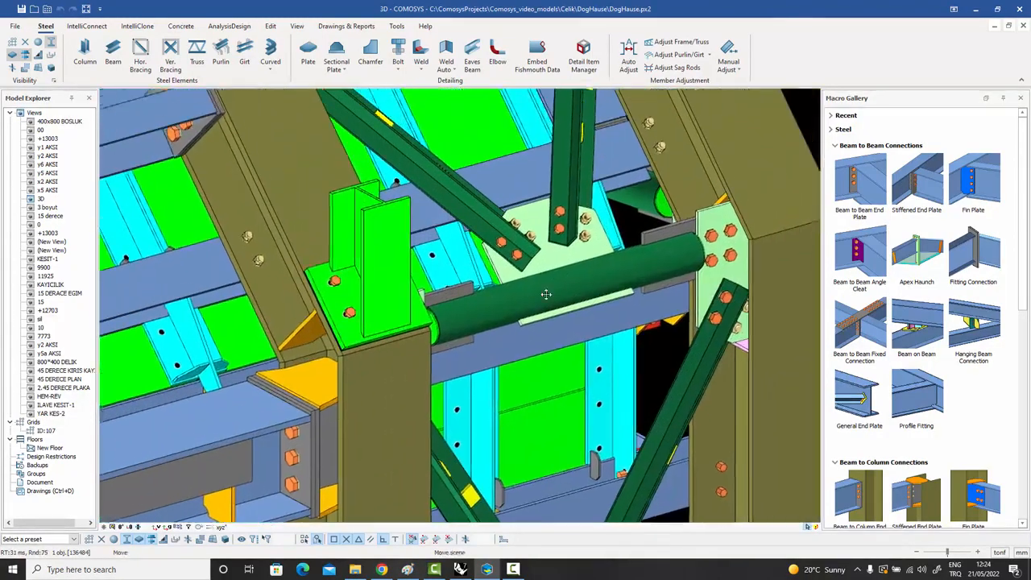
middle_click_drag(546, 294, 451, 362)
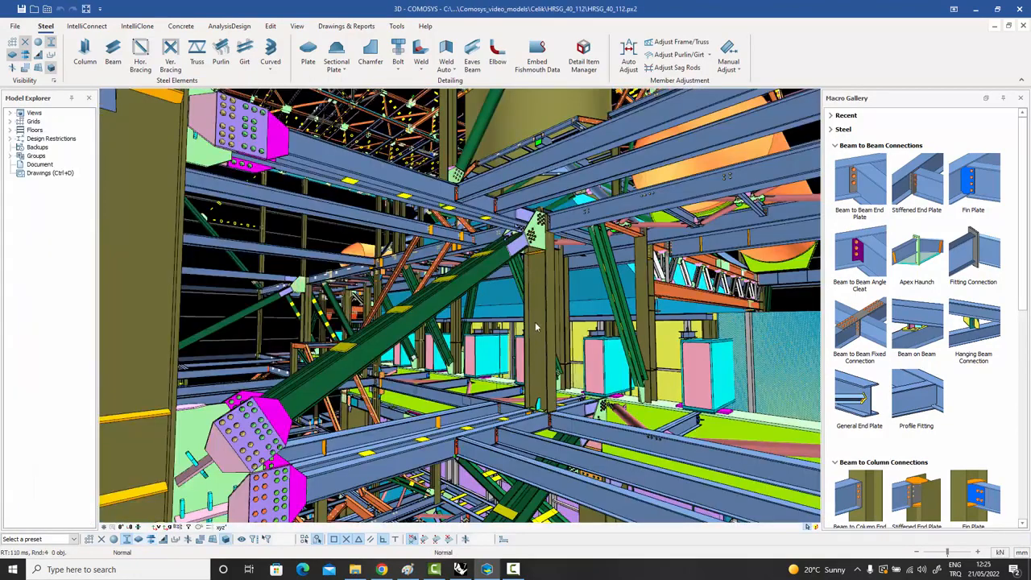
- Examine the HRSG_40_112 model's floor framing and the bolted beam splice at the column's magenta plate
scroll(534, 258, "up", 6)
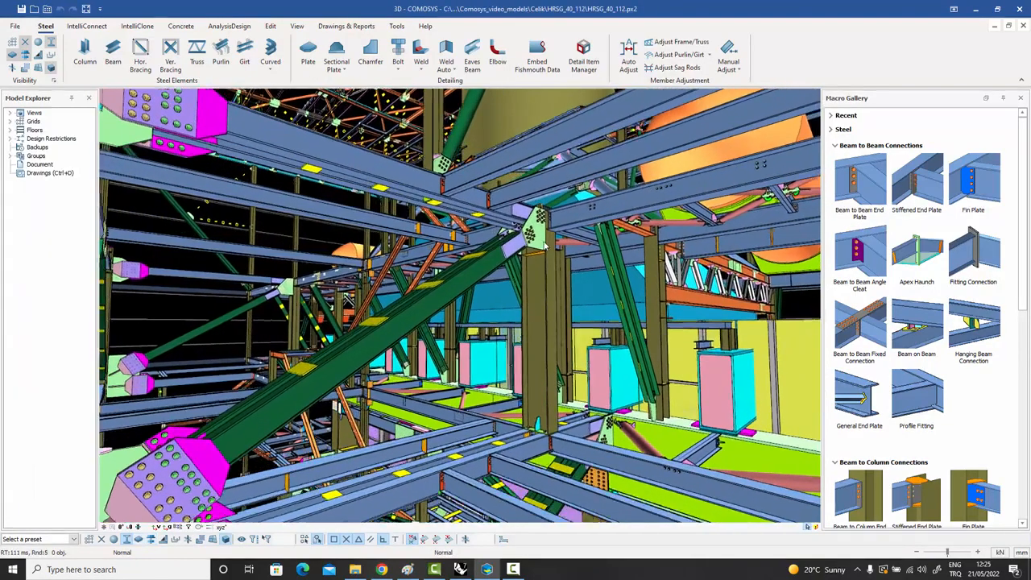
scroll(534, 258, "up", 3)
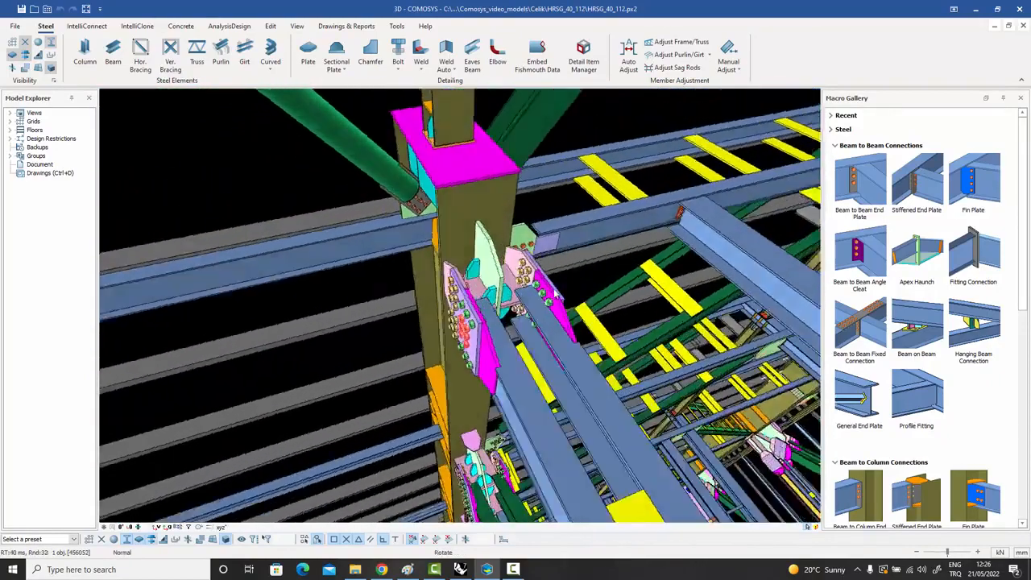
middle_click_drag(554, 294, 326, 250)
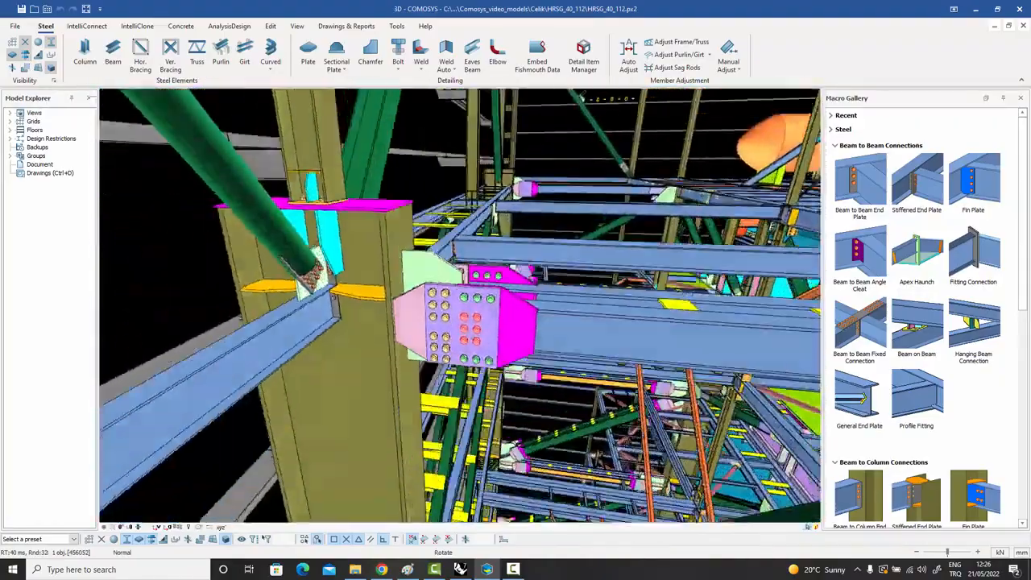
middle_click_drag(463, 322, 479, 266)
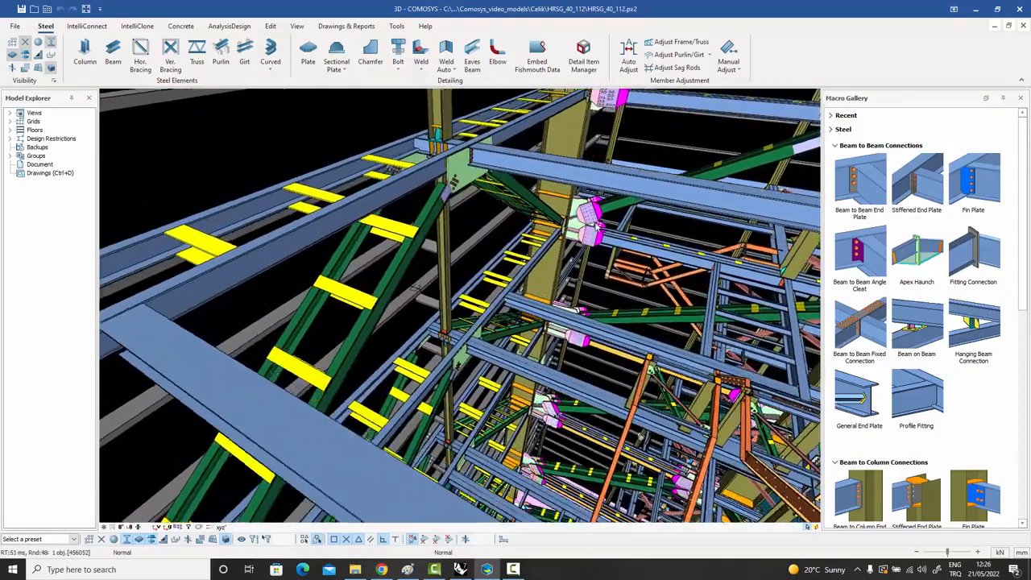
- Inspect the column's multi-member gusset connections, its bolted splice and the battened braces meeting it
scroll(589, 214, "up", 2)
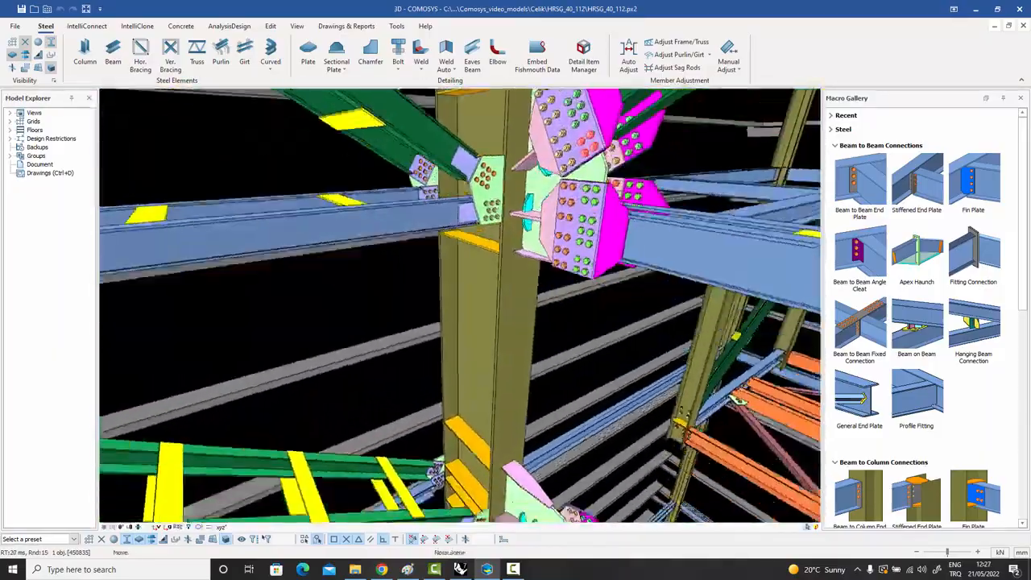
middle_click_drag(483, 273, 441, 256)
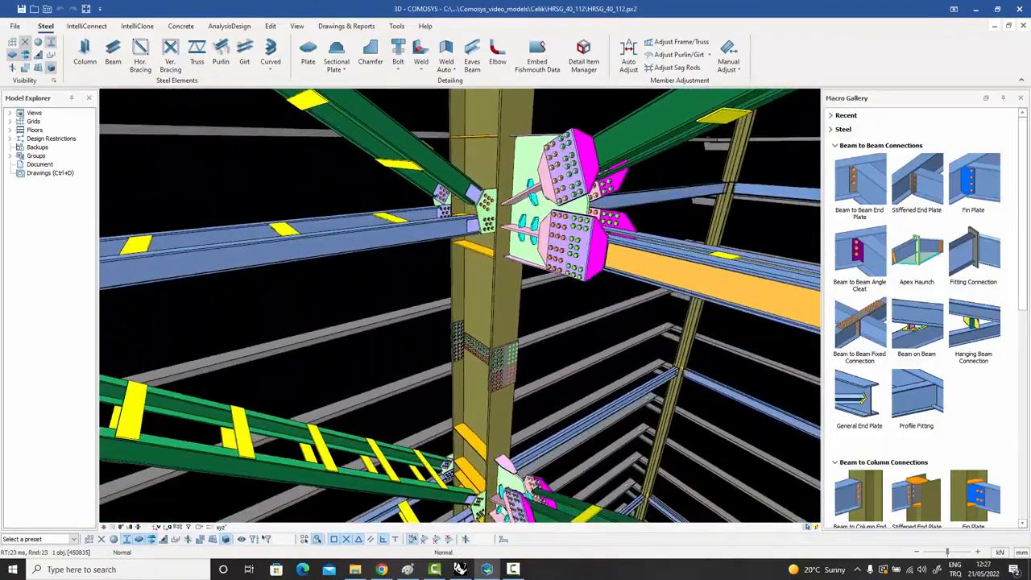
middle_click_drag(515, 266, 583, 212)
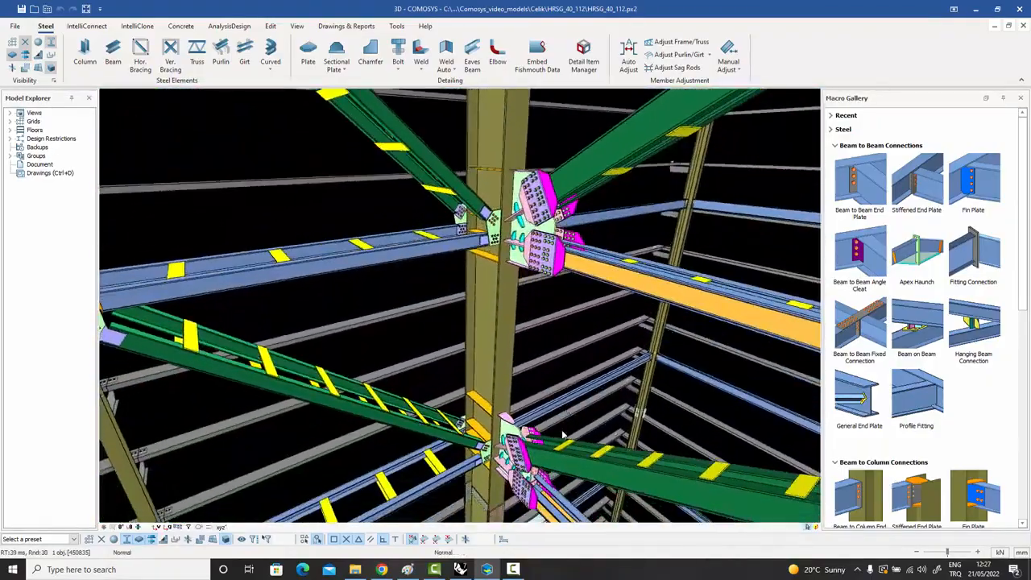
middle_click_drag(562, 435, 548, 379)
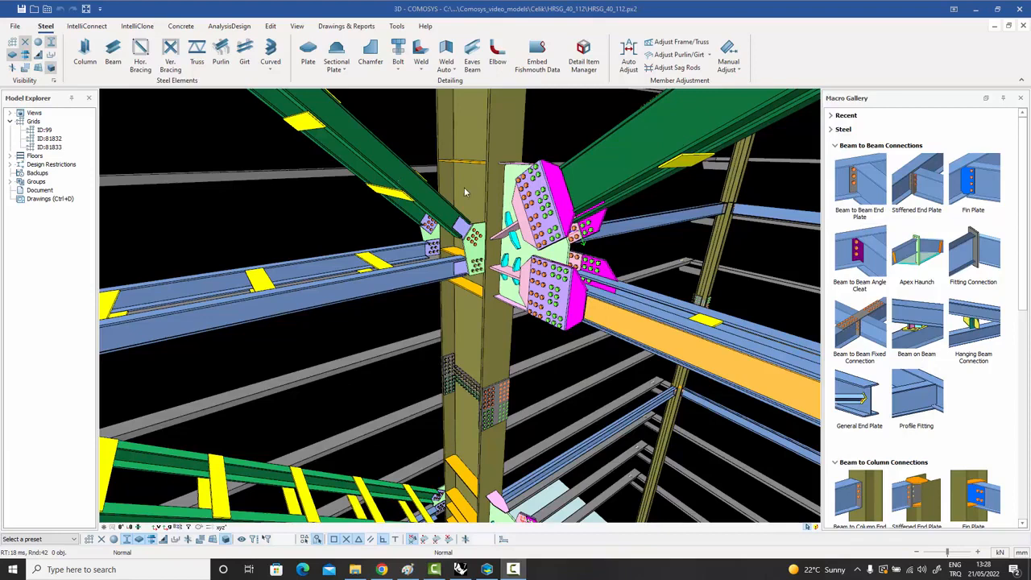
- Review the project file commands and the recent projects list, and return to the model
left_click(14, 27)
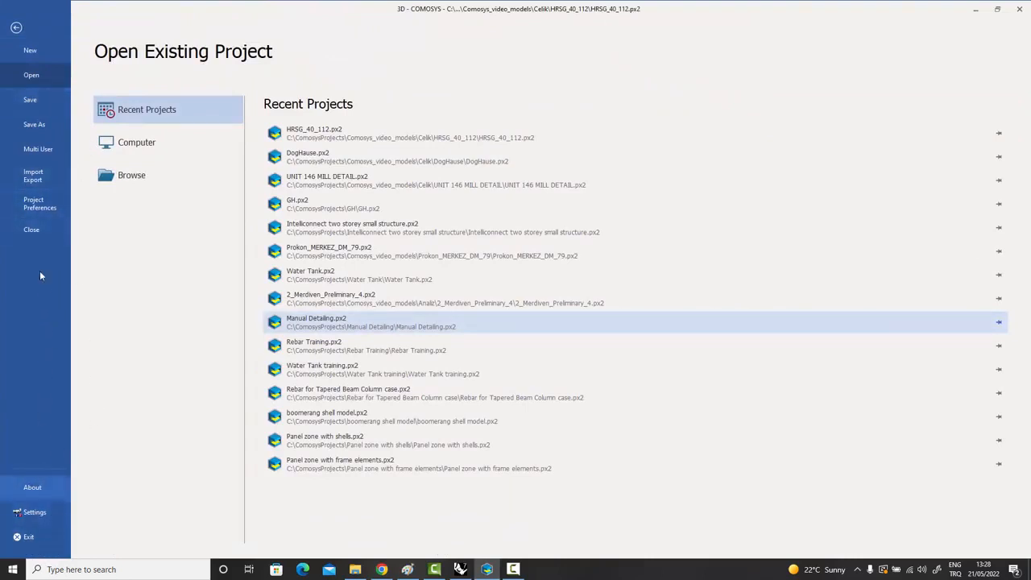
left_click(16, 27)
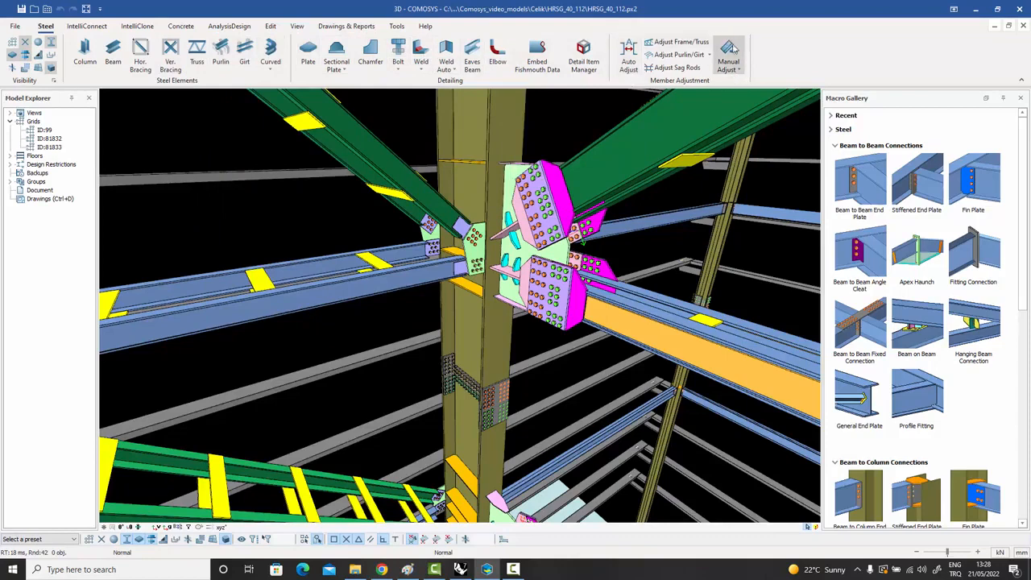
- Hide the profiles and show them again, and do the same with the plates
left_click(51, 45)
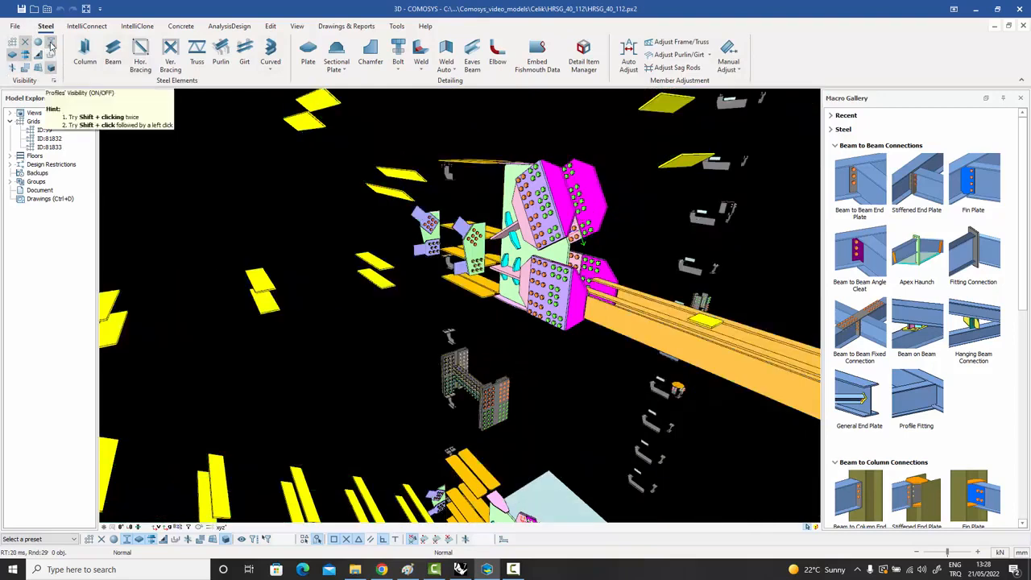
left_click(51, 45)
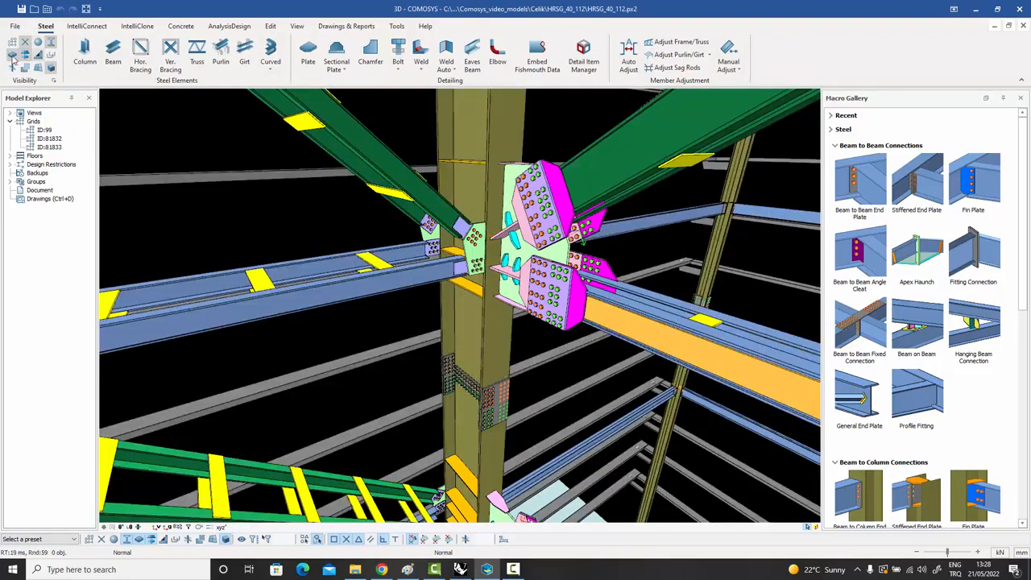
left_click(13, 54)
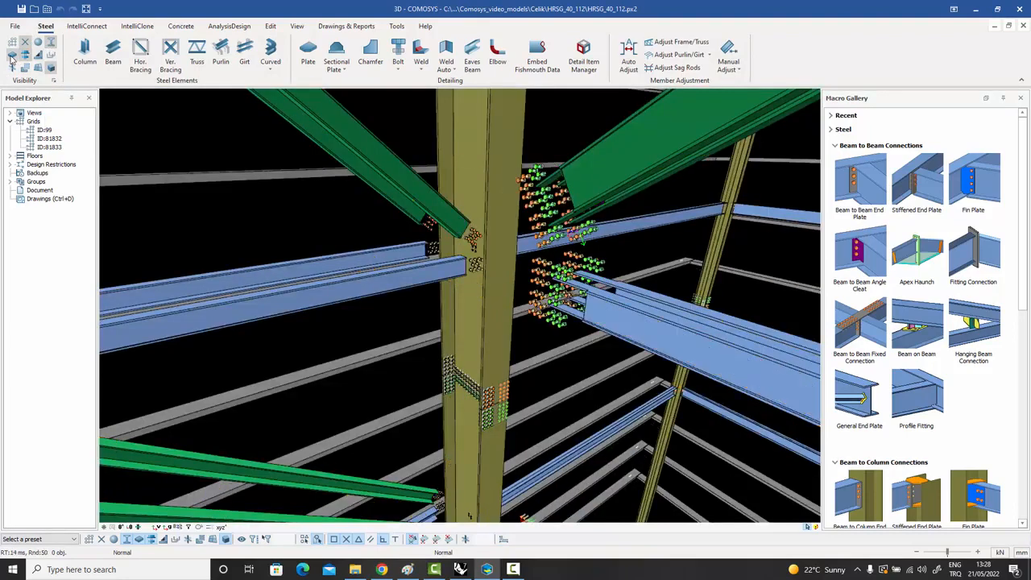
left_click(13, 55)
- Hide and restore the bolts, and show the welds briefly before hiding them again
left_click(25, 54)
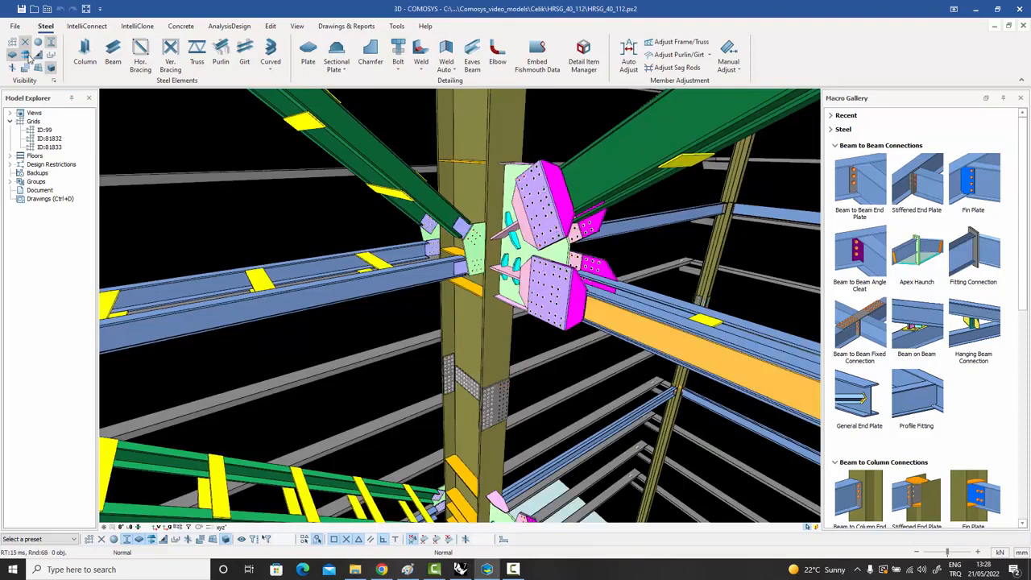
left_click(26, 55)
left_click(39, 55)
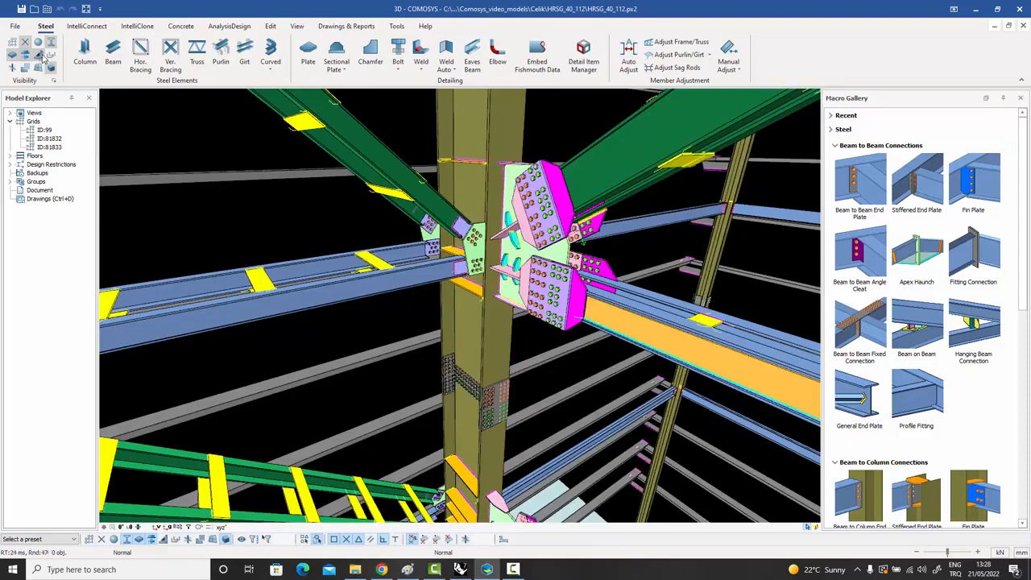
left_click(39, 54)
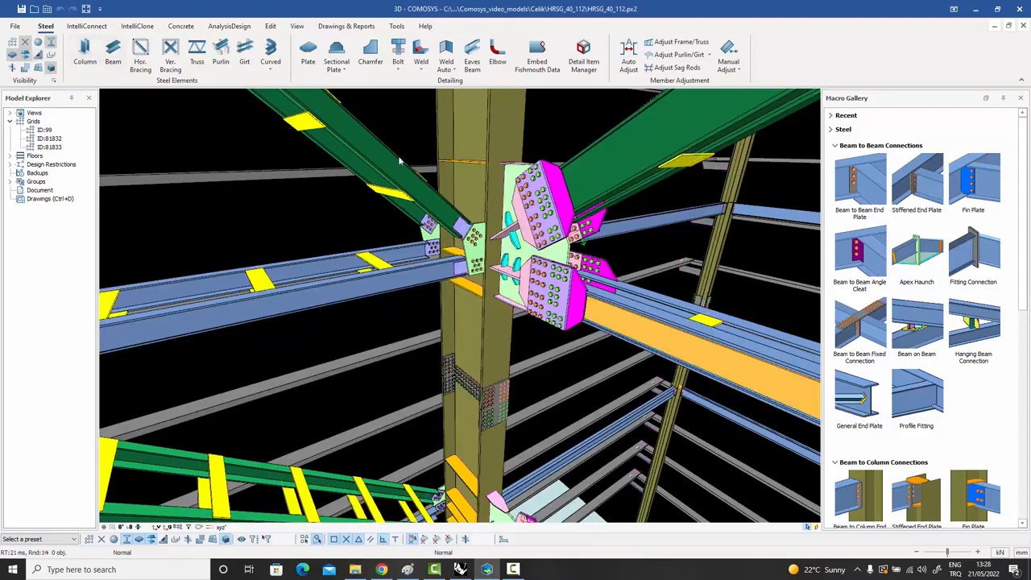
- Review the IntelliConnect wizards and tools, such as those for purlins, girts, sag rods and batten plates
left_click(87, 25)
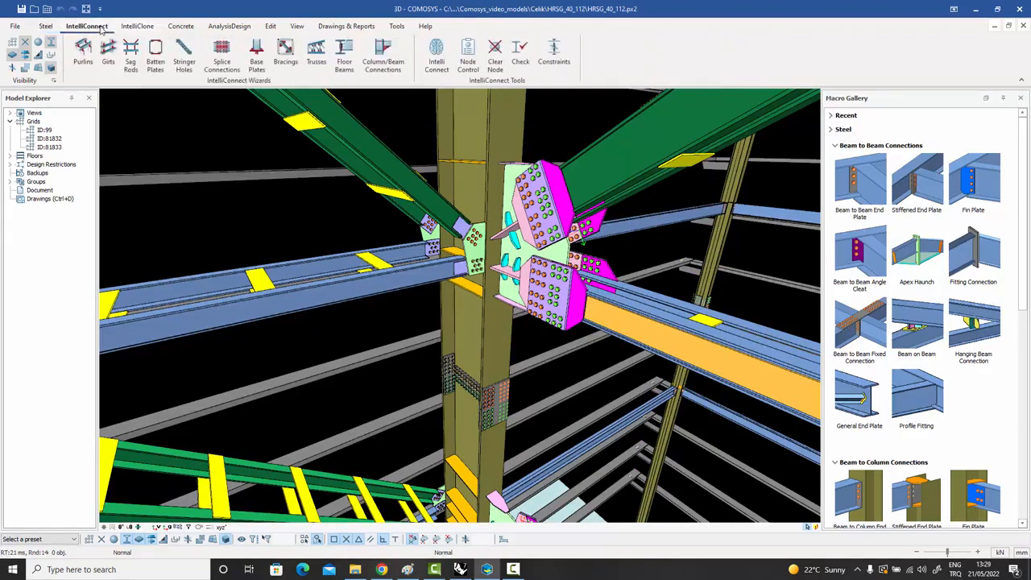
scroll(98, 29, "down", 1)
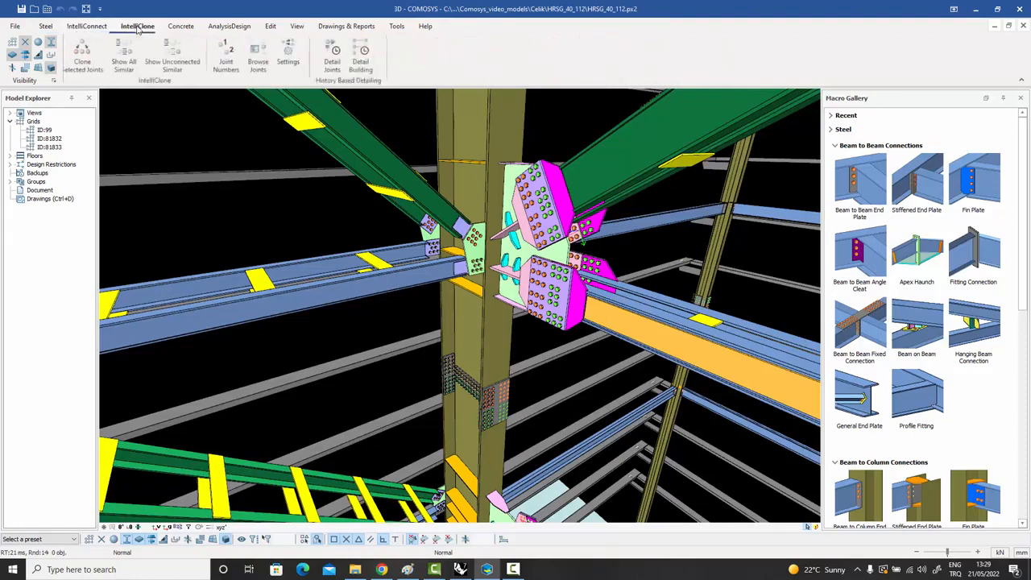
left_click(90, 28)
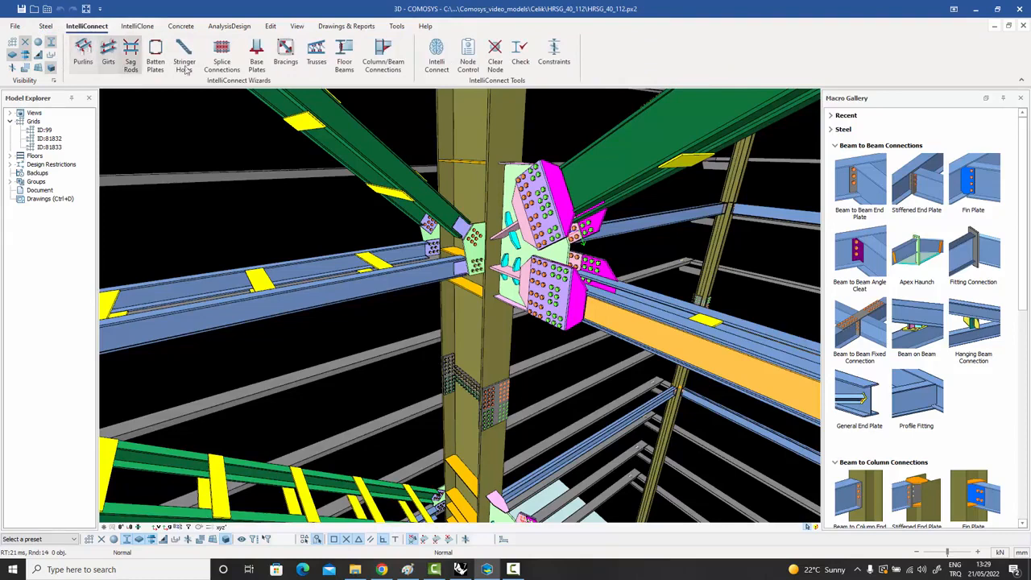
scroll(127, 31, "down", 1)
scroll(133, 32, "up", 1)
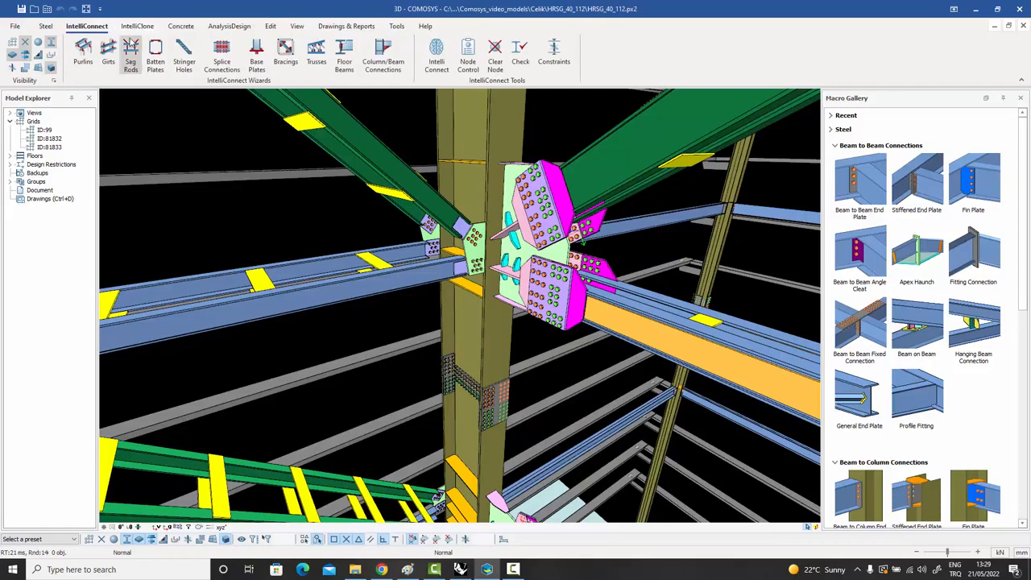
- Review the IntelliClone and history-based detailing commands, and the concrete formwork and rebar commands
left_click(138, 27)
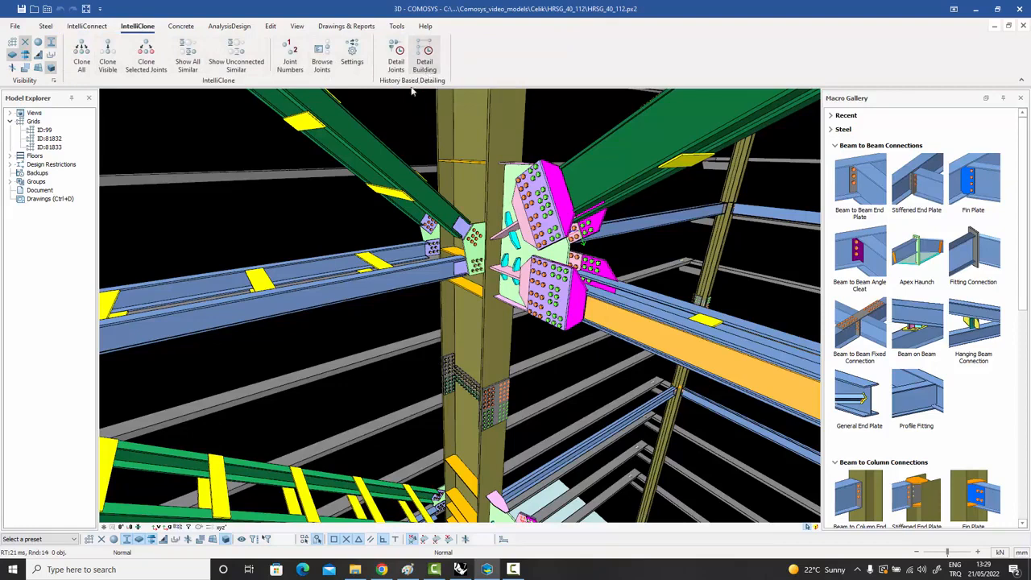
left_click(181, 27)
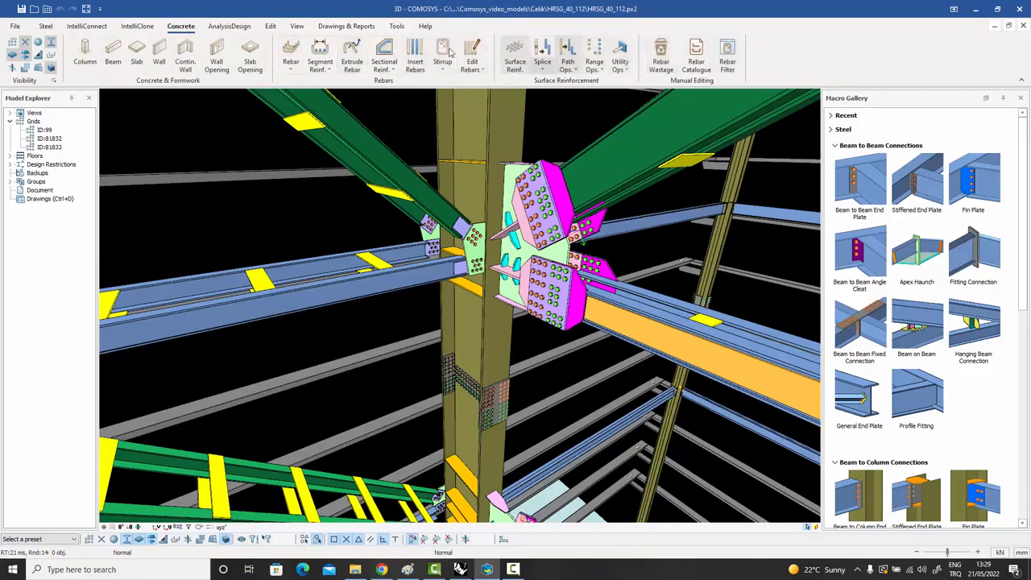
- Review the analysis and design commands, the model editing commands, and the view, workplane and clipping plane commands
left_click(229, 27)
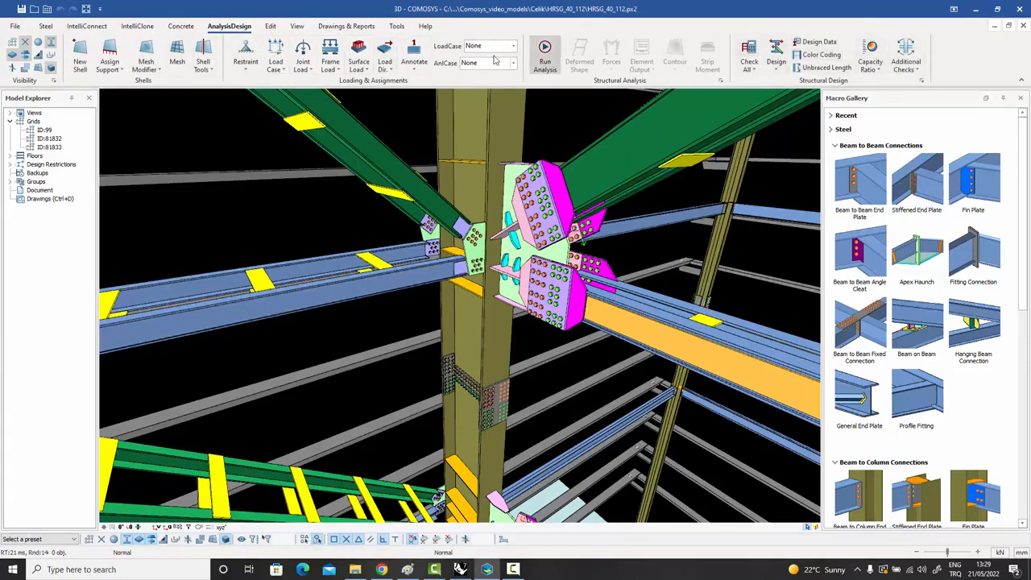
left_click(270, 26)
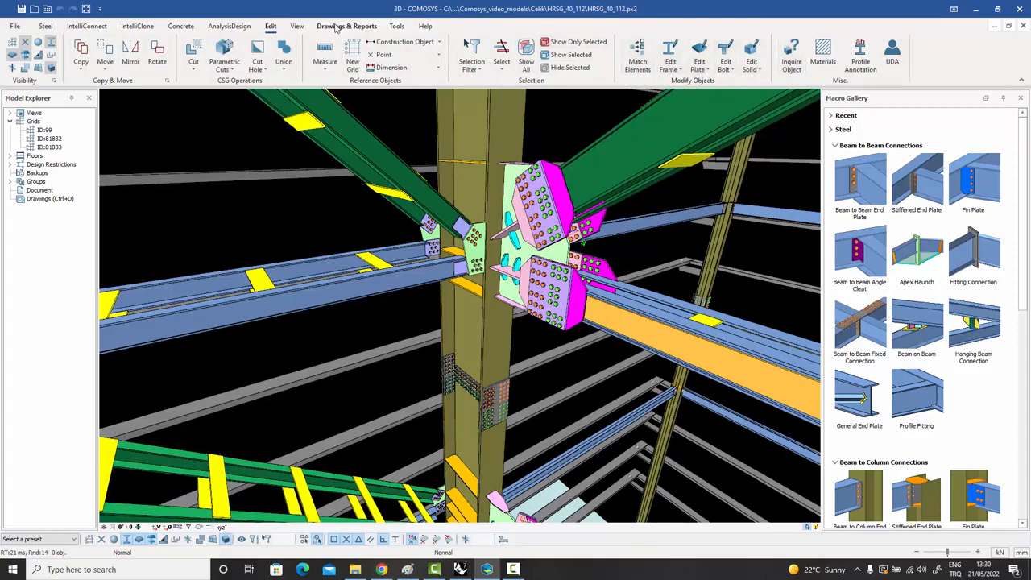
left_click(298, 26)
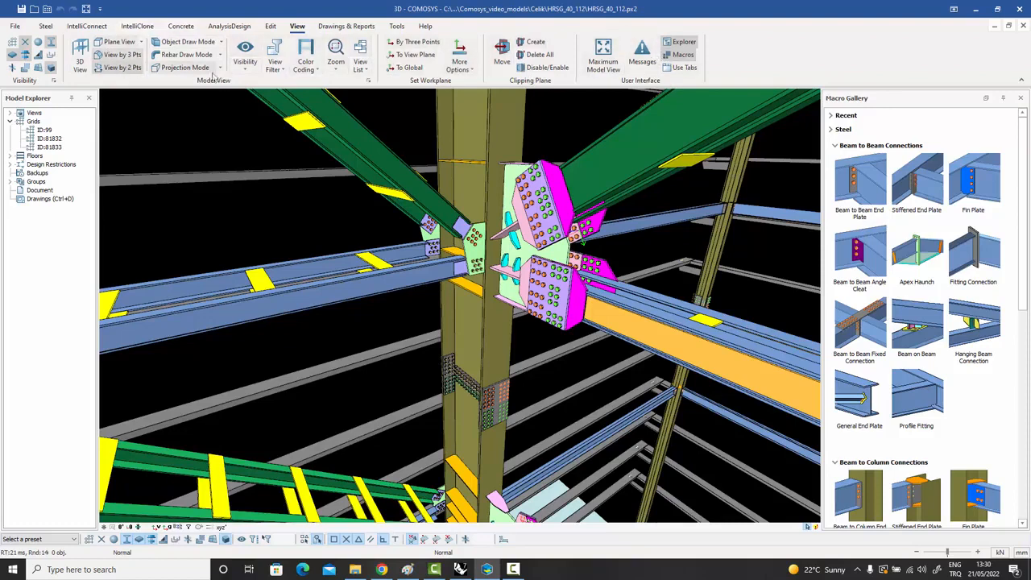
- Review the drawing and report commands, including the drawing types that can be created, and the database, diagnostic and work schedule tools
left_click(358, 30)
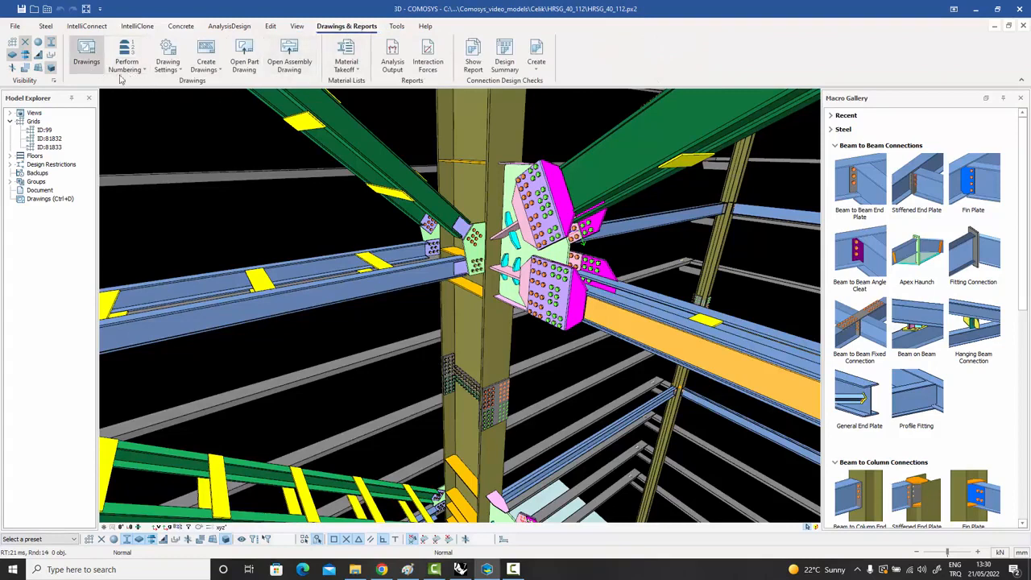
left_click(220, 73)
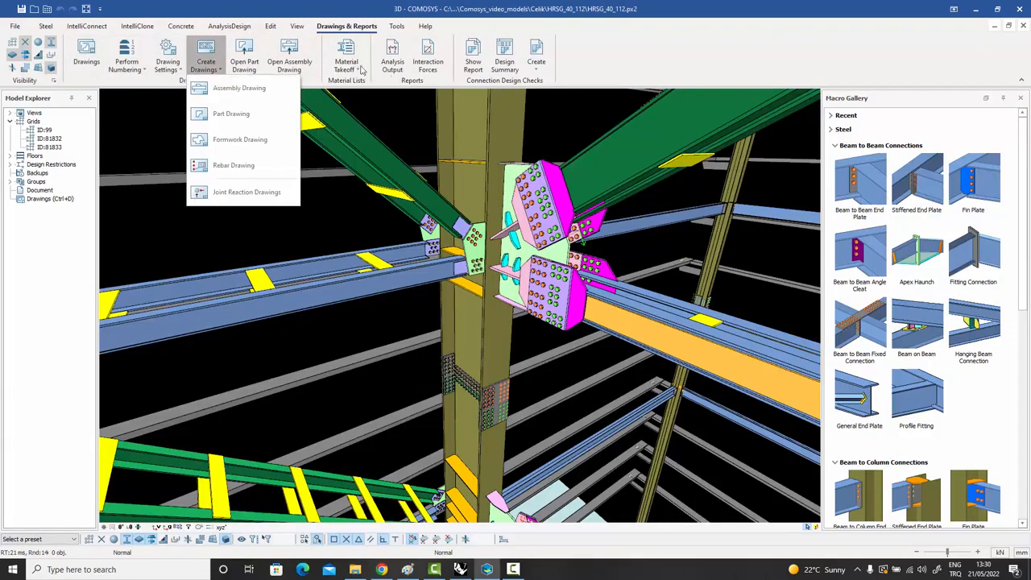
left_click(603, 73)
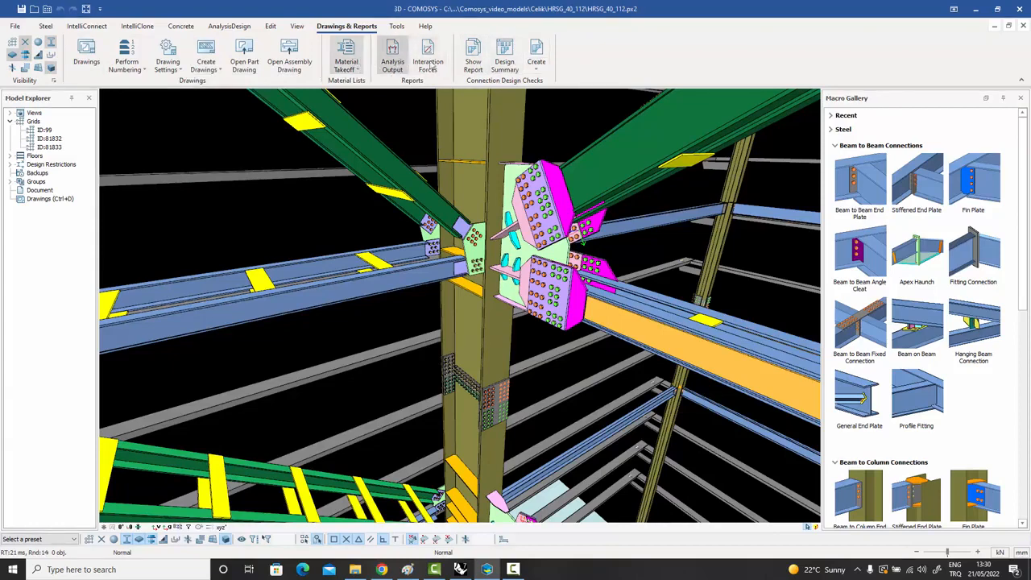
left_click(398, 26)
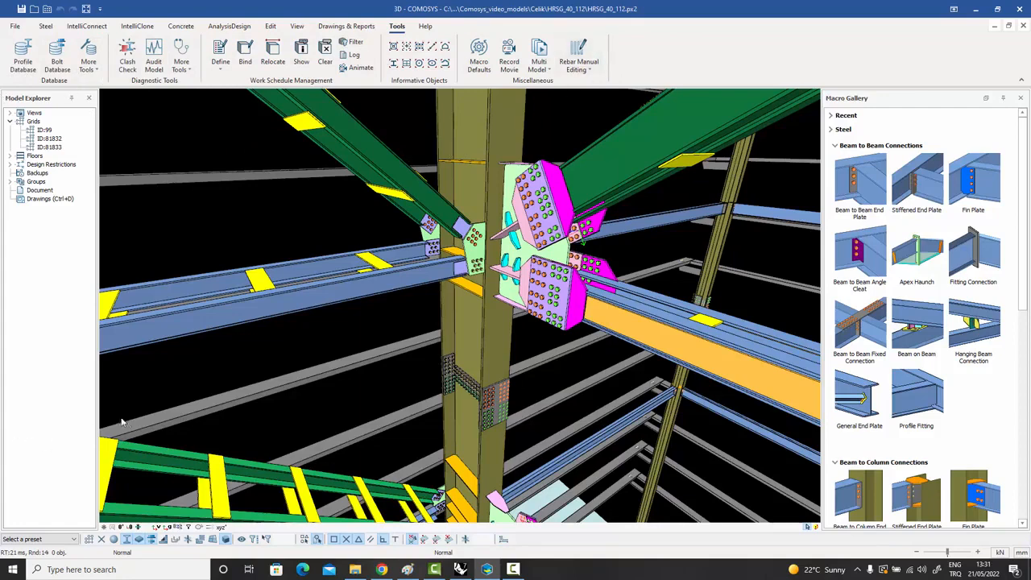
- Look through the model's list of saved views from start to end, and collapse it again
double_click(18, 119)
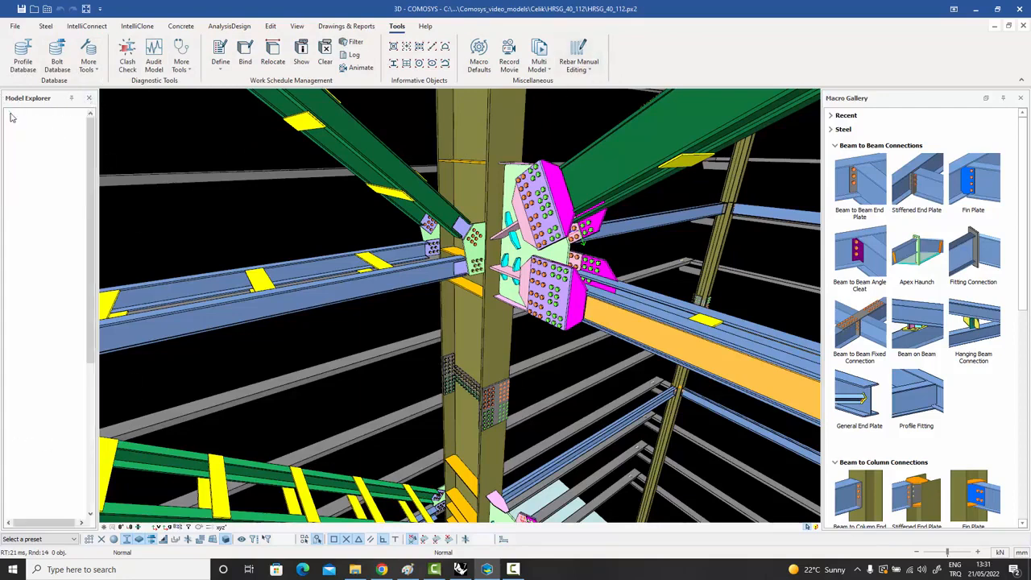
scroll(93, 163, "down", 3)
left_click_drag(93, 163, 107, 319)
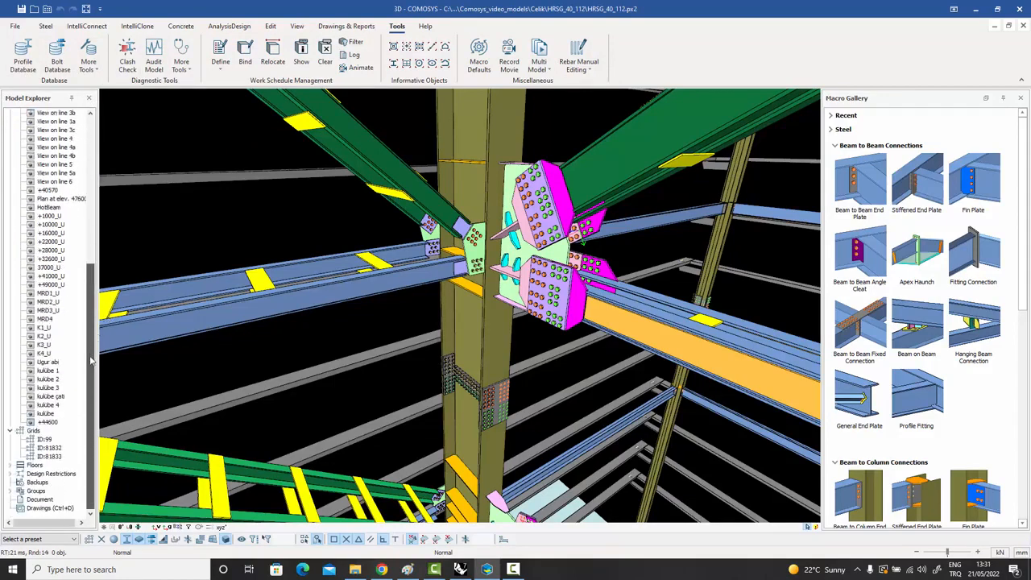
left_click_drag(93, 351, 81, 137)
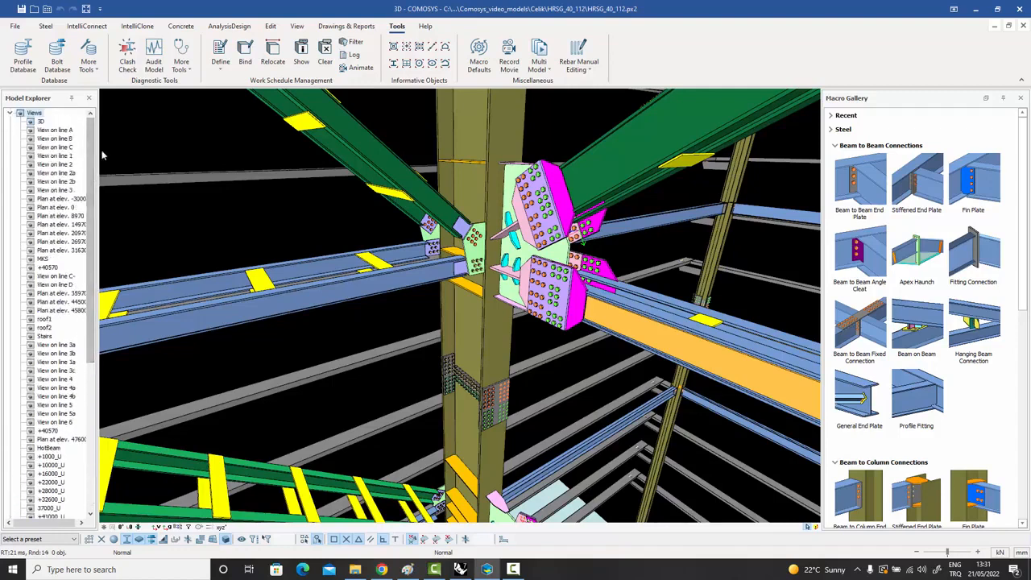
key("Left")
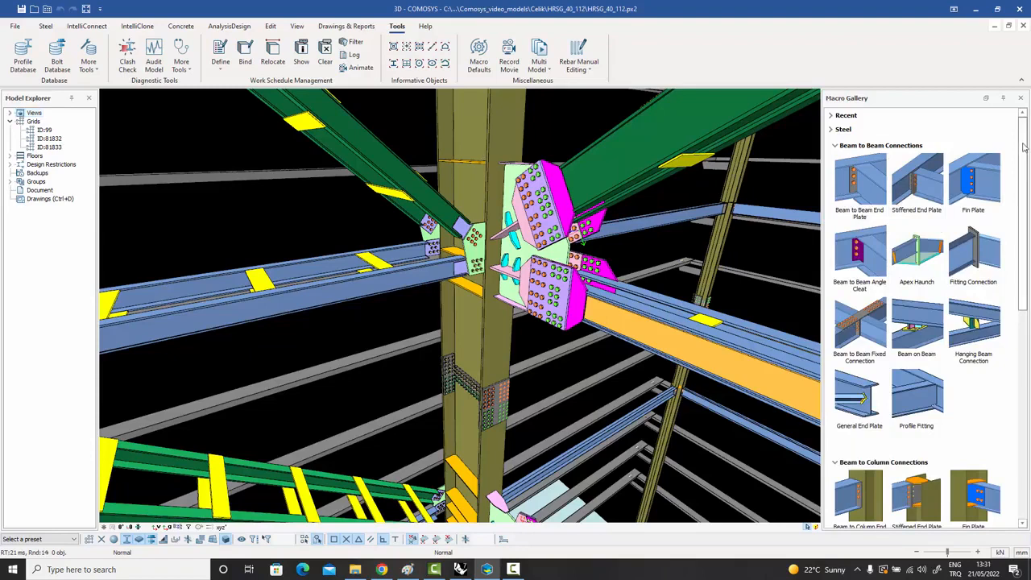
- Look through the beam-to-beam and beam-to-column connection macros in the Macro Gallery
left_click_drag(1023, 148, 1023, 155)
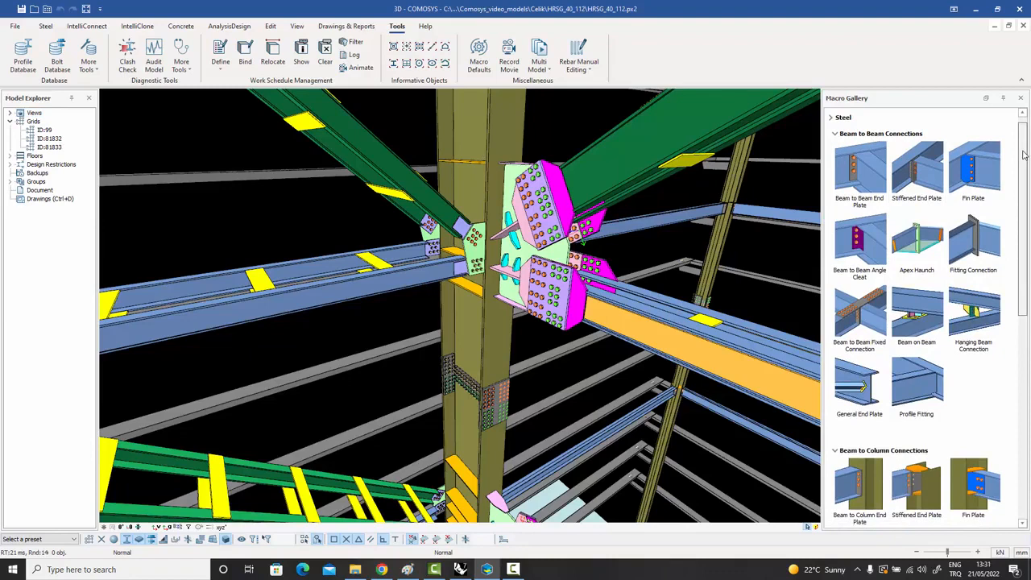
mouse_move(1024, 154)
left_mouse_down()
mouse_move(1024, 164)
mouse_move(1023, 154)
left_mouse_up()
scroll(1023, 155, "down", 4)
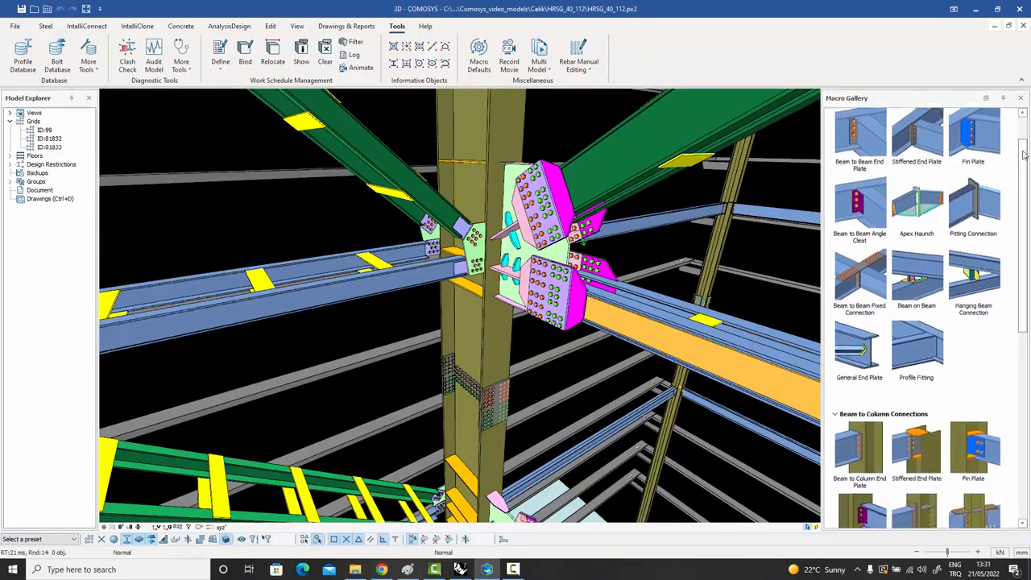
scroll(1024, 154, "down", 10)
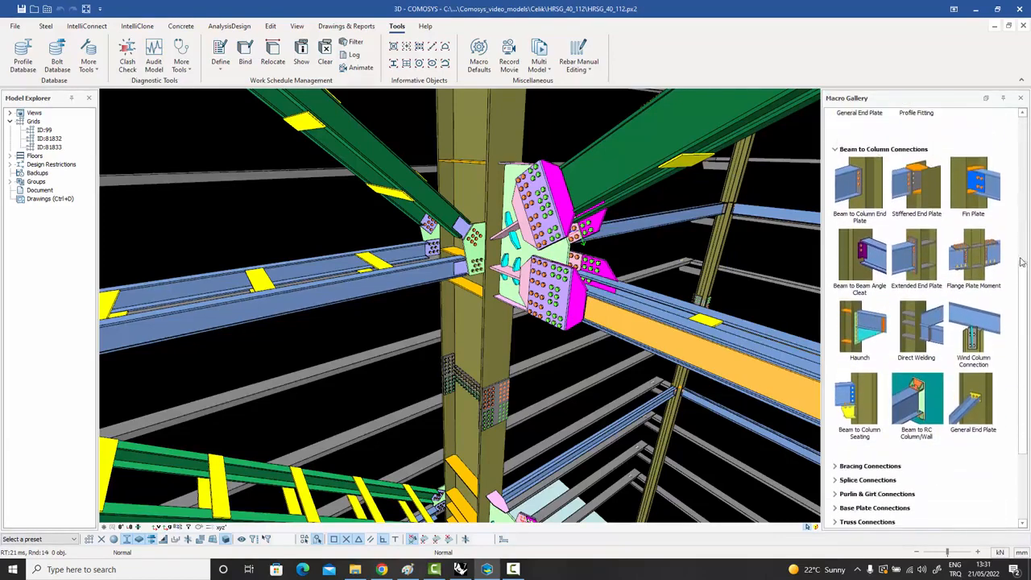
left_click_drag(1021, 262, 1021, 348)
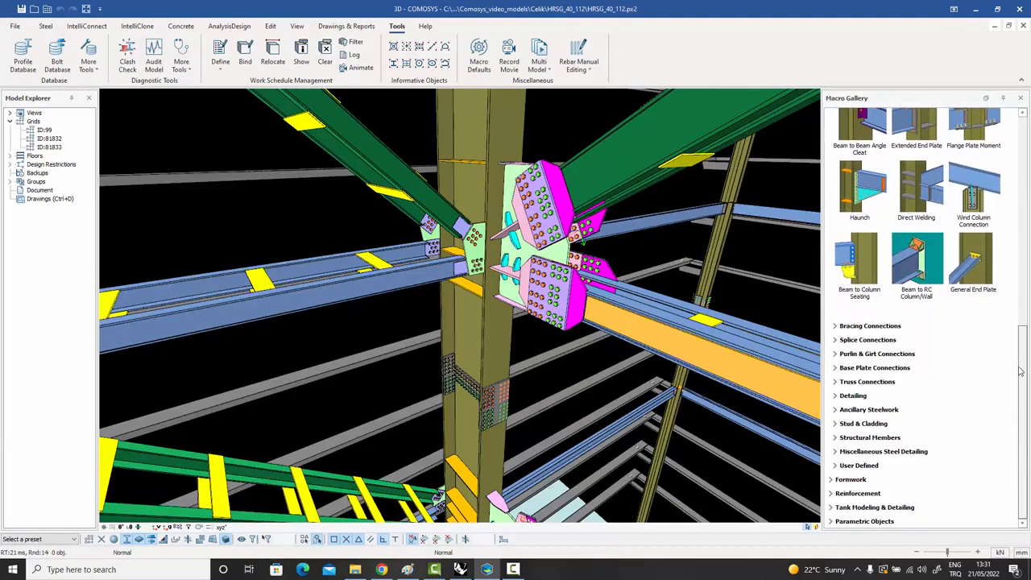
- Expand the bracing and splice connection categories of the Macro Gallery and look through their macros
left_click(853, 326)
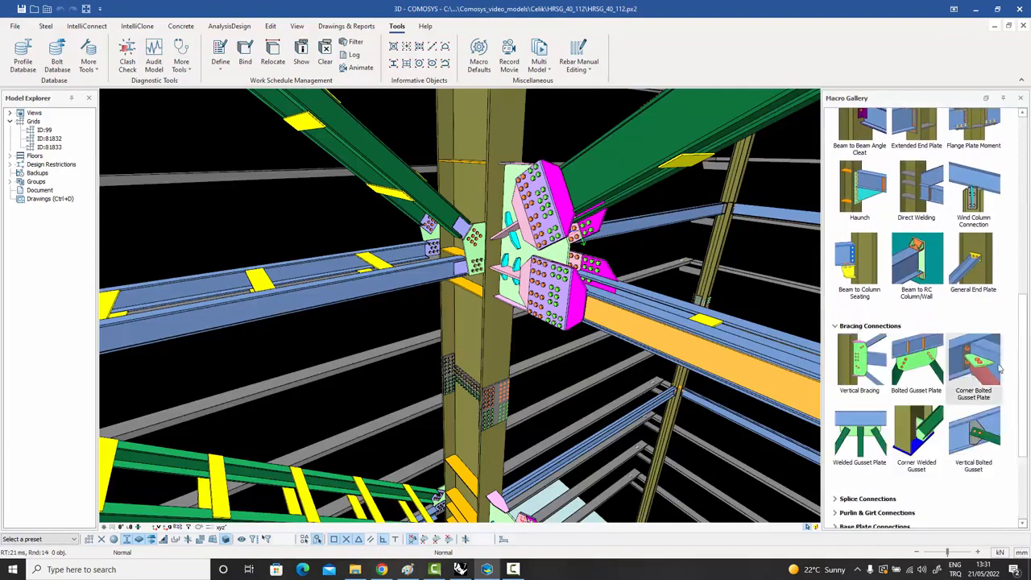
left_click_drag(1021, 394, 1026, 434)
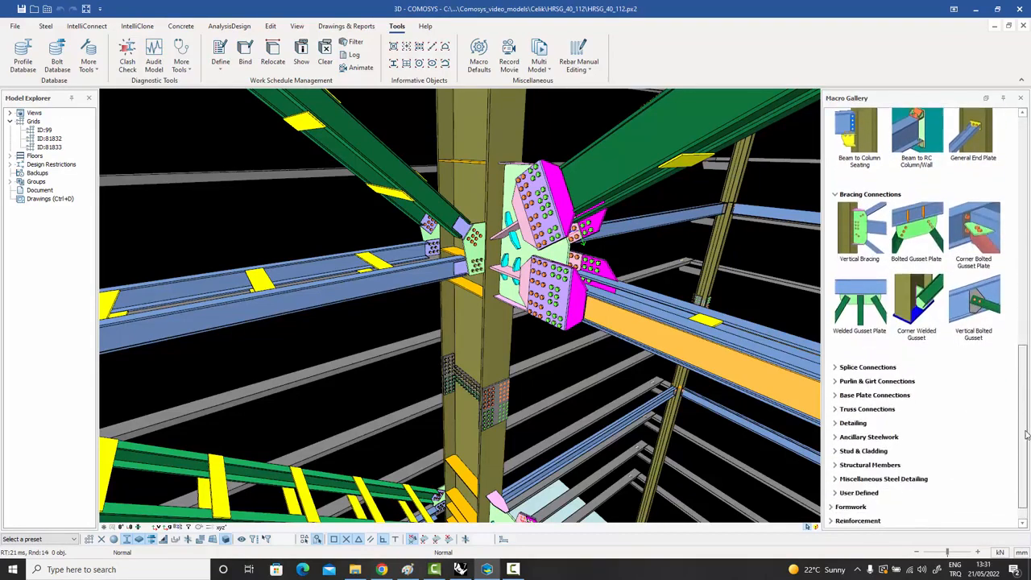
left_click(868, 367)
left_click_drag(1022, 393, 1023, 479)
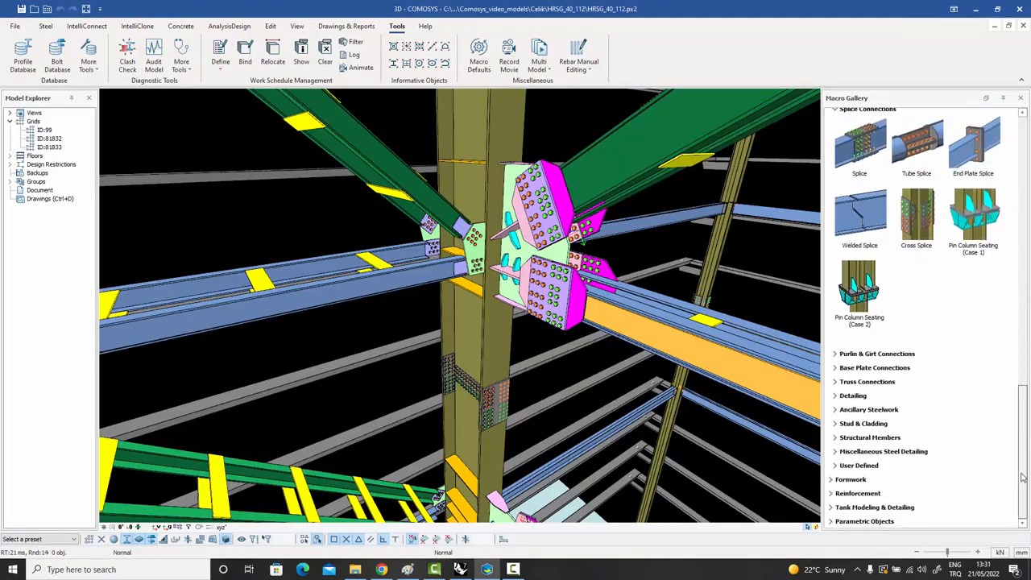
- Expand the purlin and girt connections and the base plate connections, and look through their macros
left_click(876, 353)
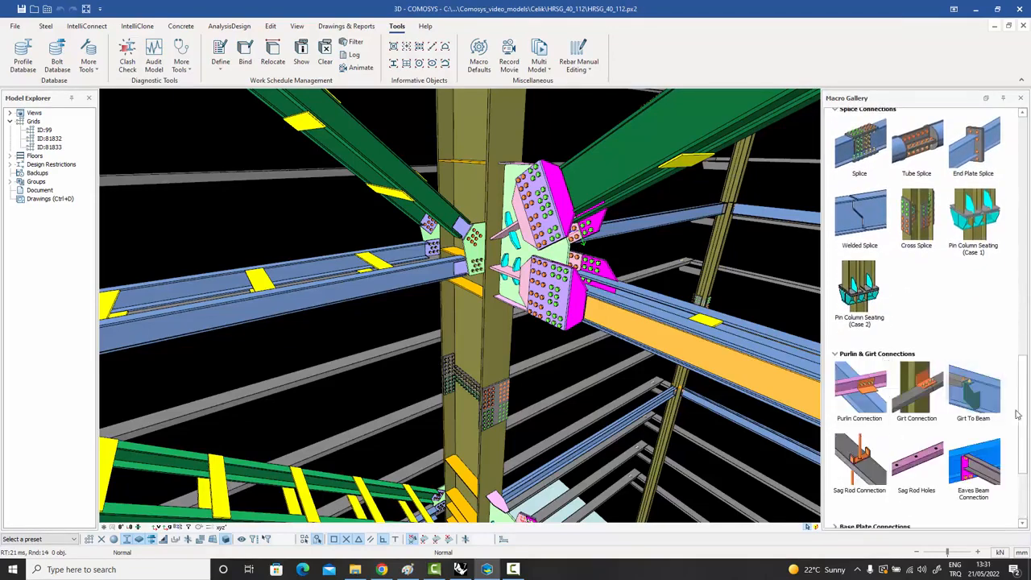
left_click_drag(1022, 465, 1021, 477)
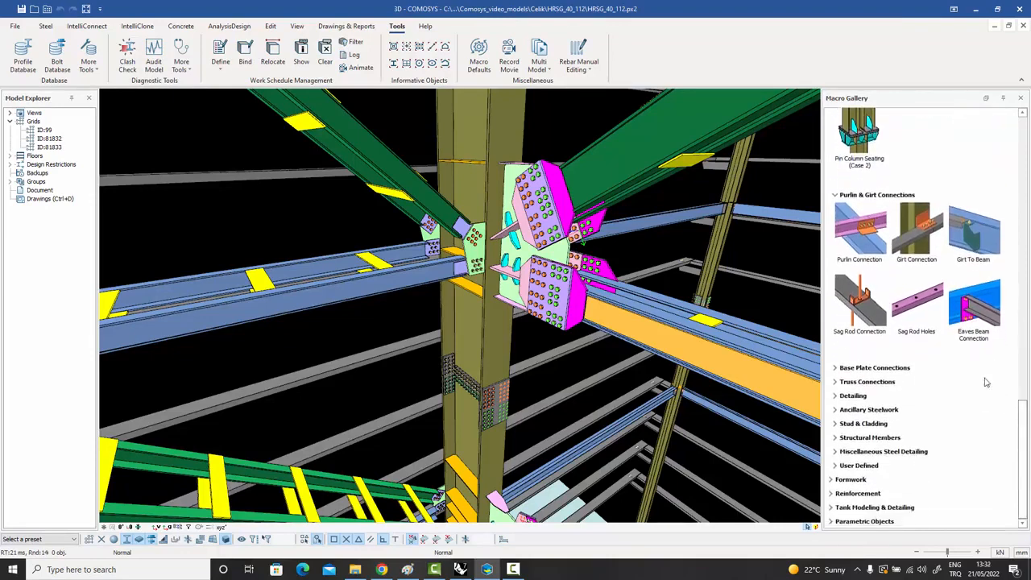
left_click(875, 367)
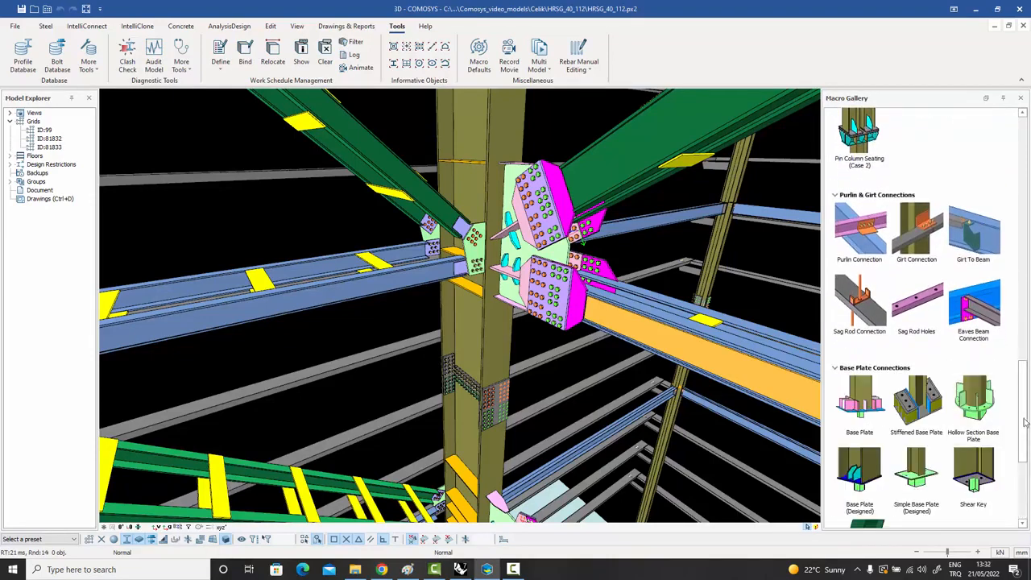
left_click_drag(1022, 406, 1024, 476)
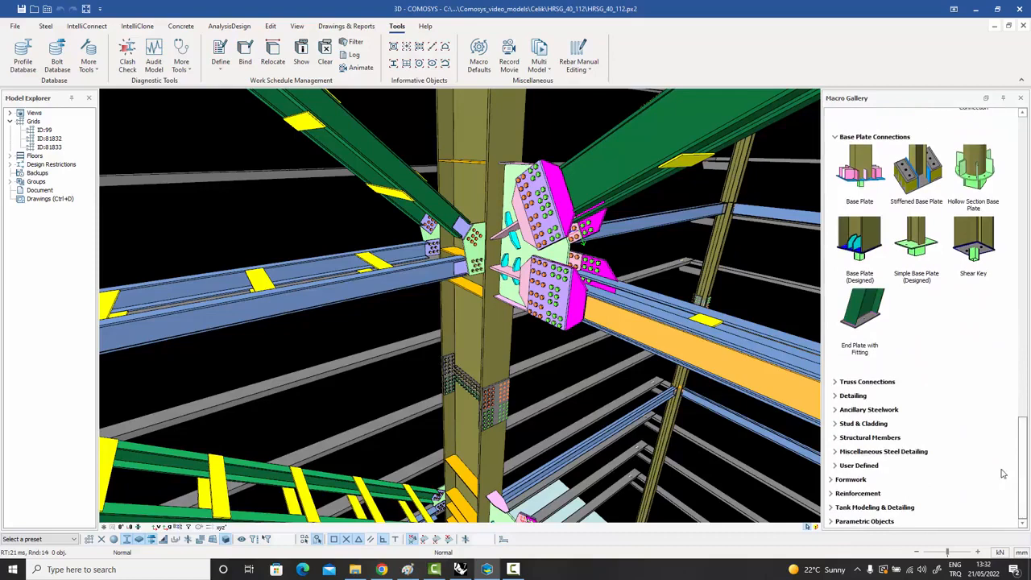
- Expand the truss connections and the Detailing category, and look through their macros
left_click(869, 384)
scroll(1021, 416, "down", 3)
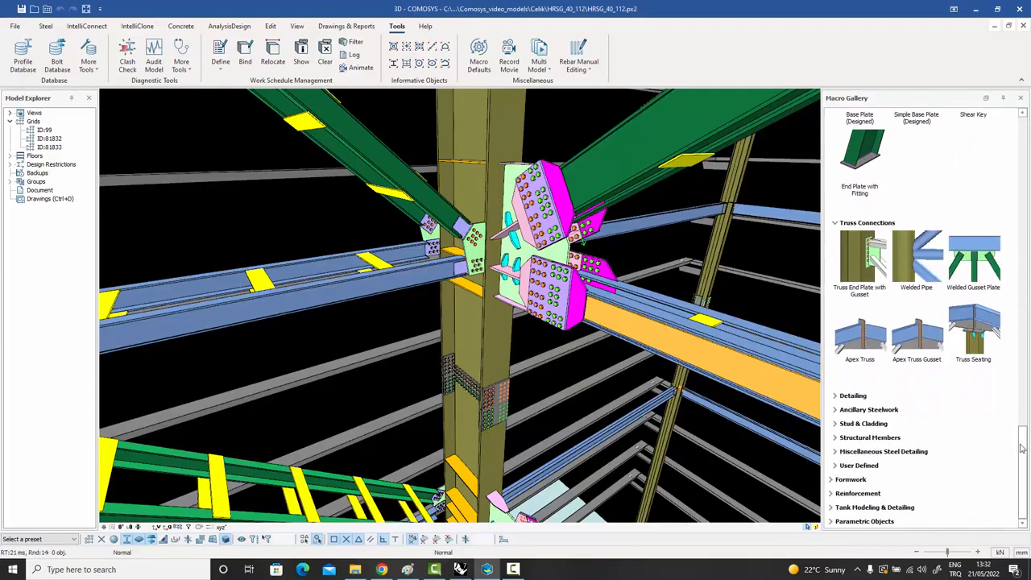
left_click(853, 395)
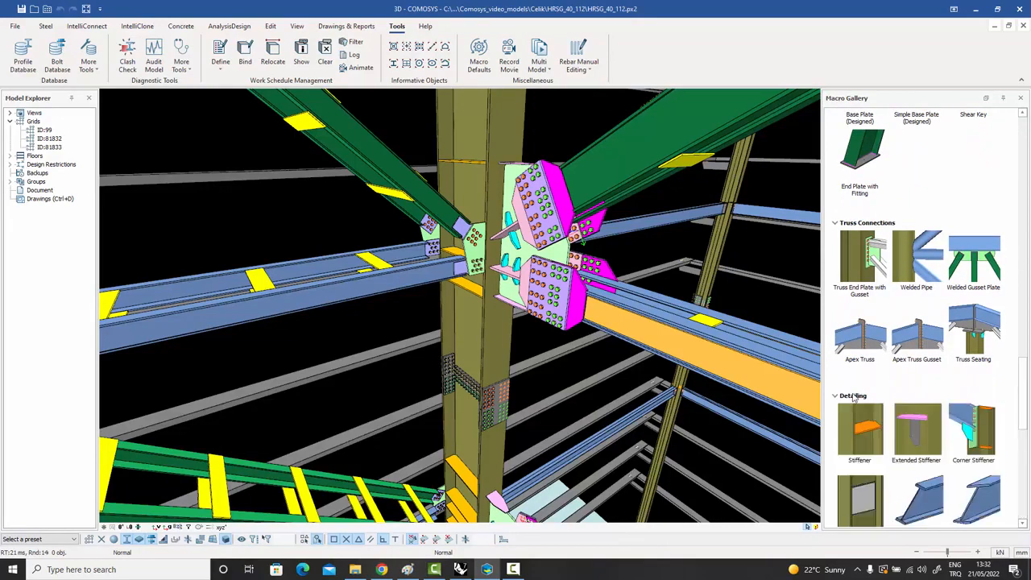
scroll(1021, 427, "down", 2)
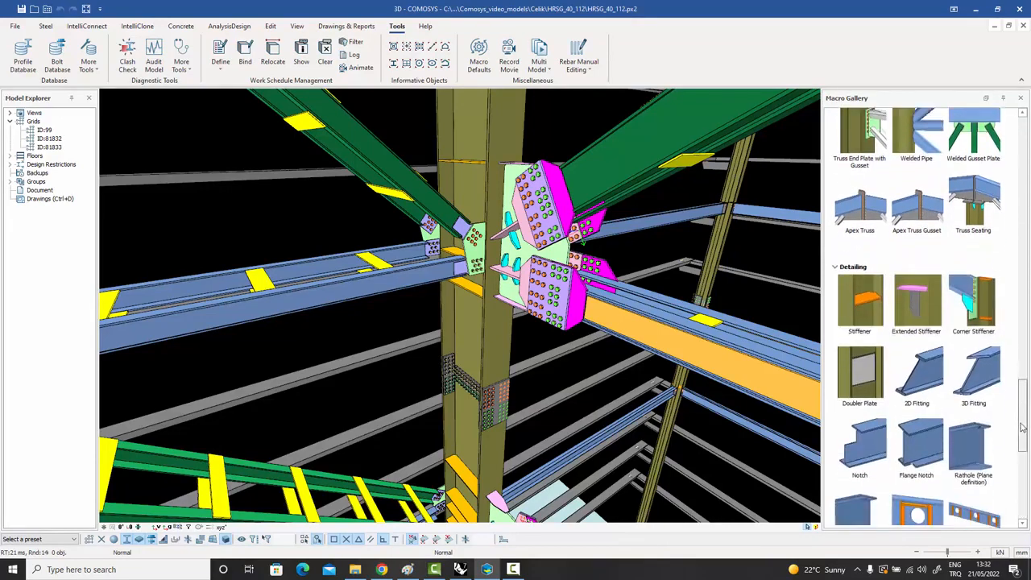
left_click_drag(1021, 427, 1025, 493)
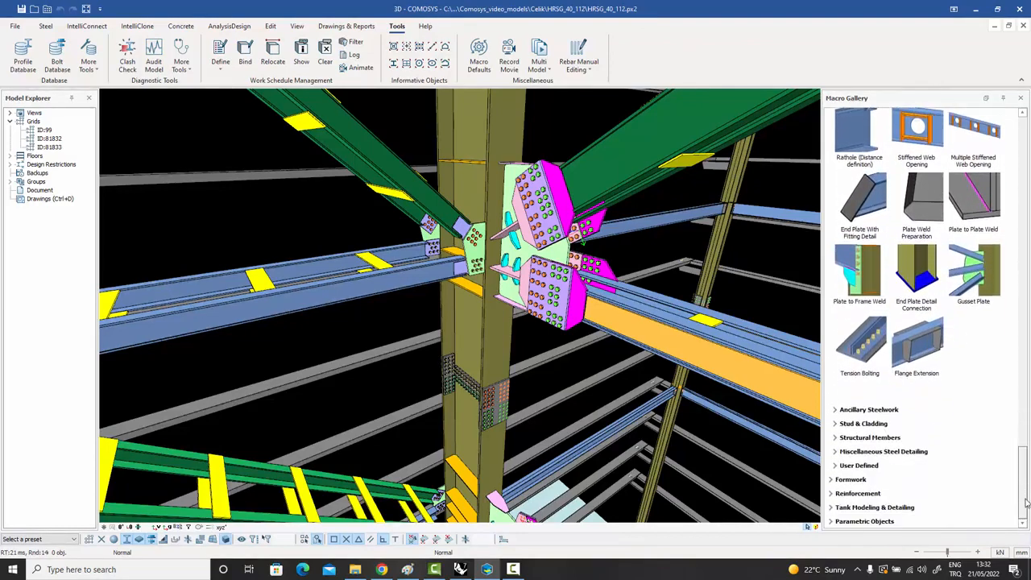
- Expand the Ancillary Steelwork and Stud & Cladding categories and look through their macros
left_click(878, 411)
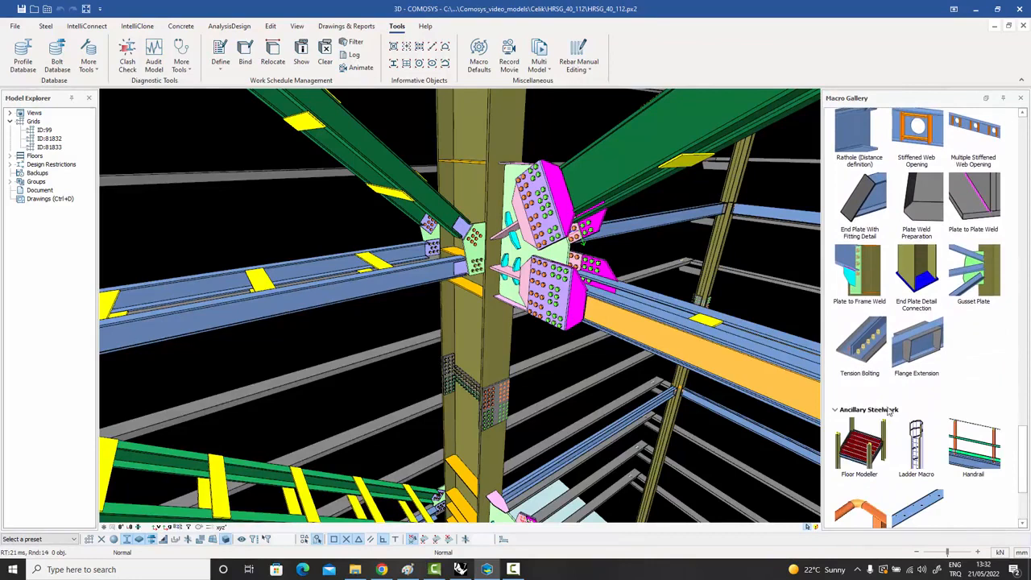
left_click_drag(1023, 450, 1024, 479)
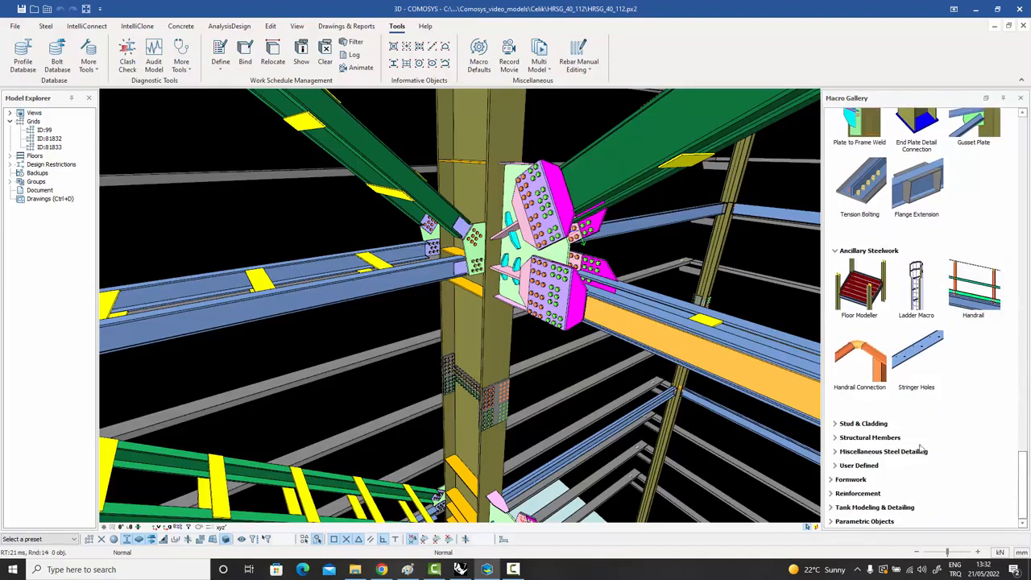
left_click(865, 423)
left_click_drag(1023, 452, 1027, 473)
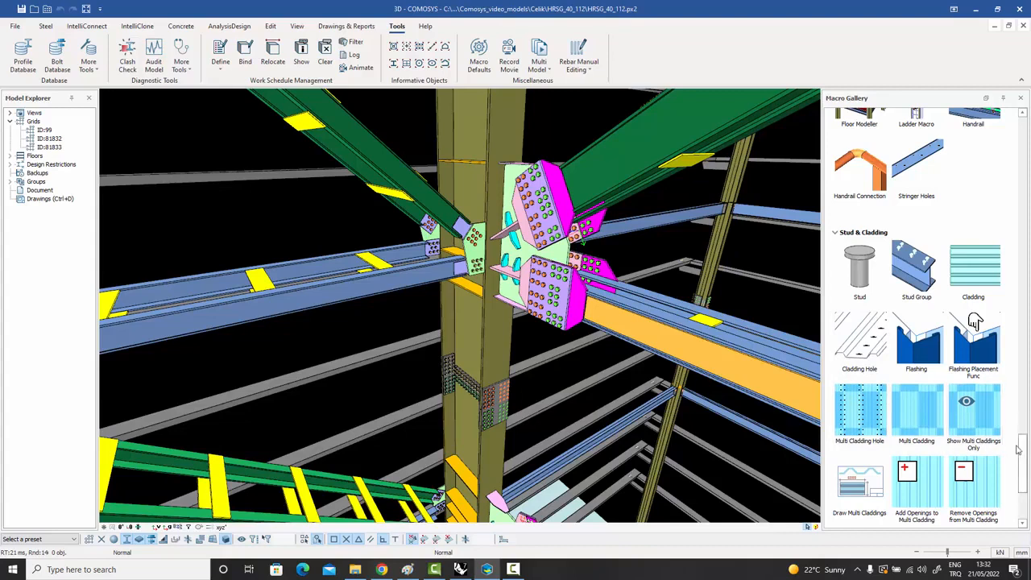
scroll(1024, 457, "down", 3)
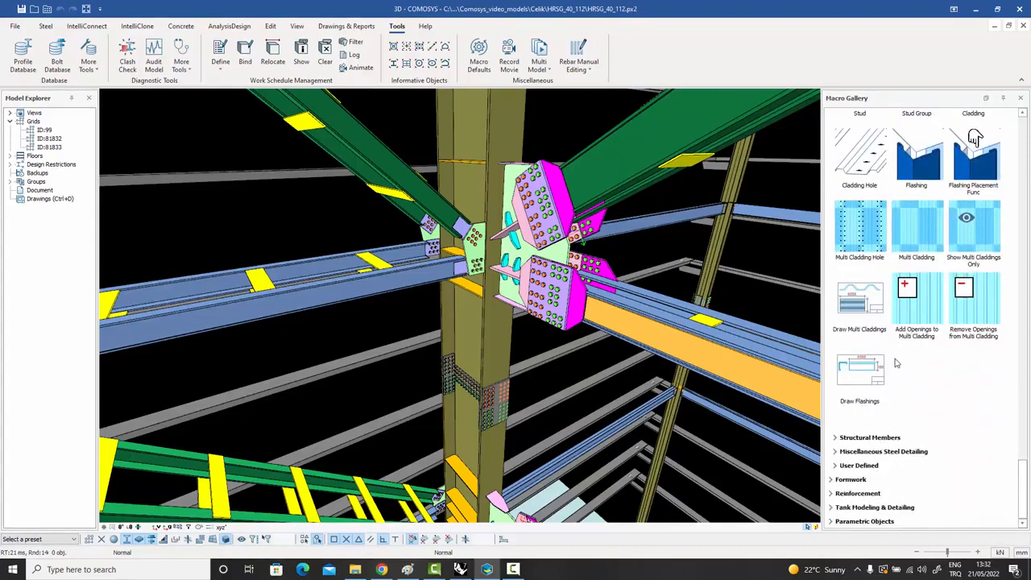
- Look through the Structural Members and Miscellaneous Steel Detailing macros, and expand the User Defined category
left_click(870, 439)
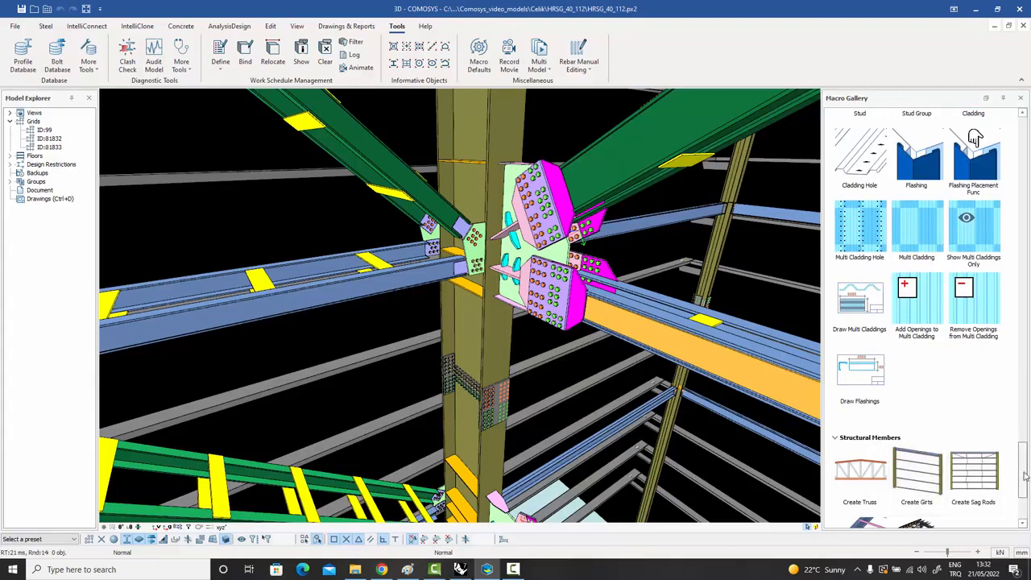
scroll(1025, 475, "down", 3)
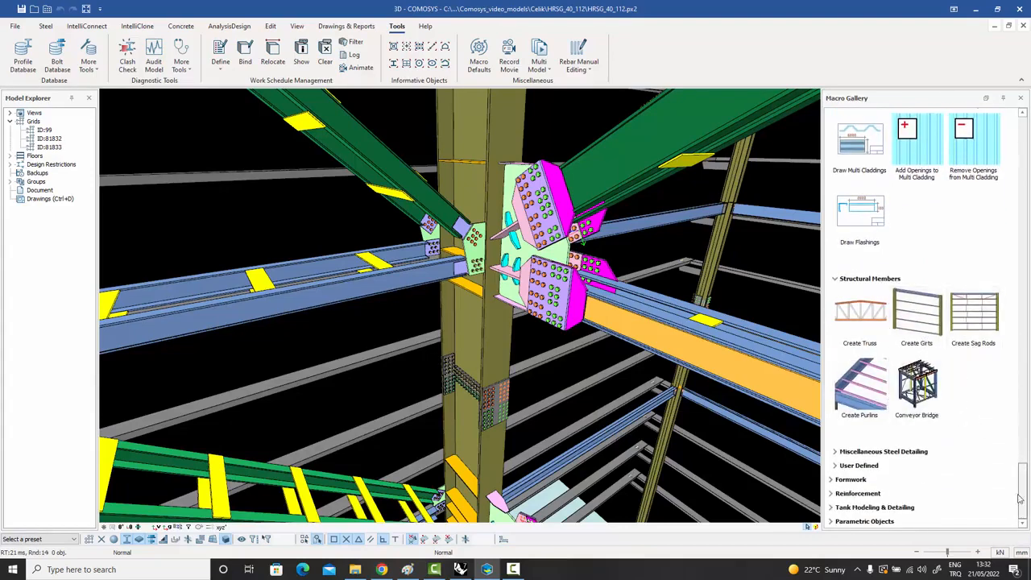
left_click(914, 453)
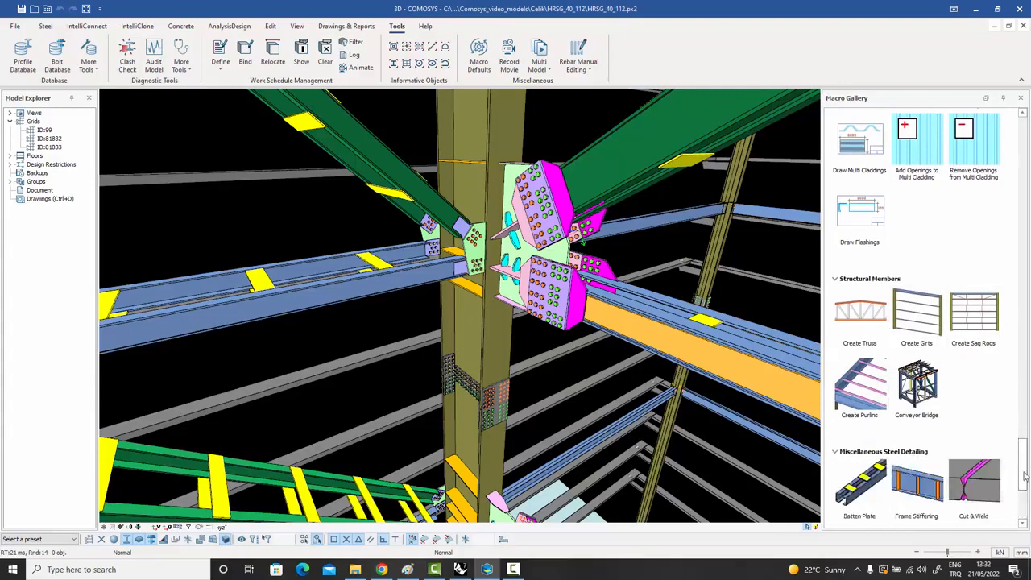
left_click_drag(1024, 477, 1024, 506)
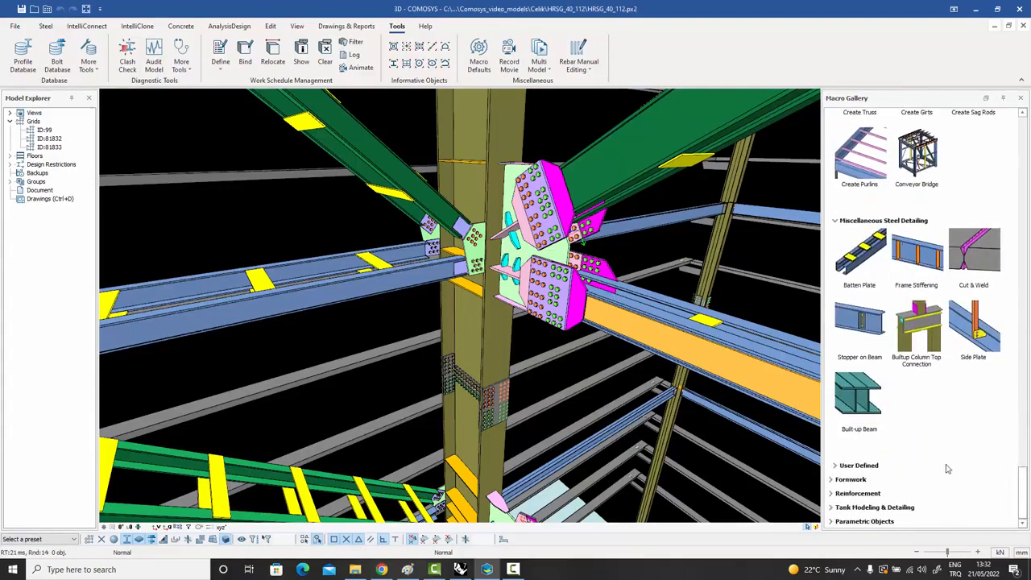
left_click(865, 467)
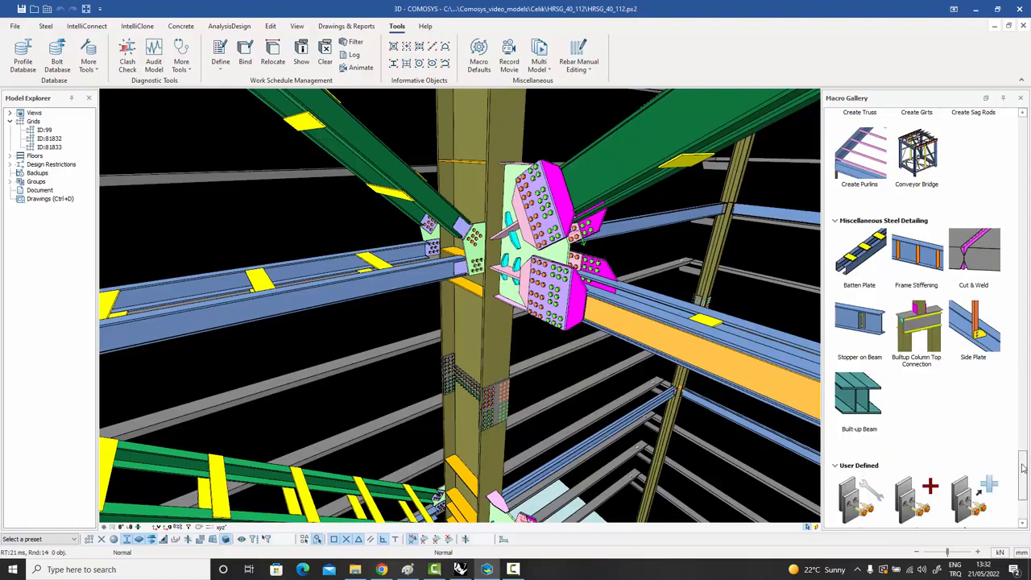
- Expand the Formwork category with its Walls & Slabs and Openings groups, and look through their macros
left_click_drag(1023, 473, 1023, 491)
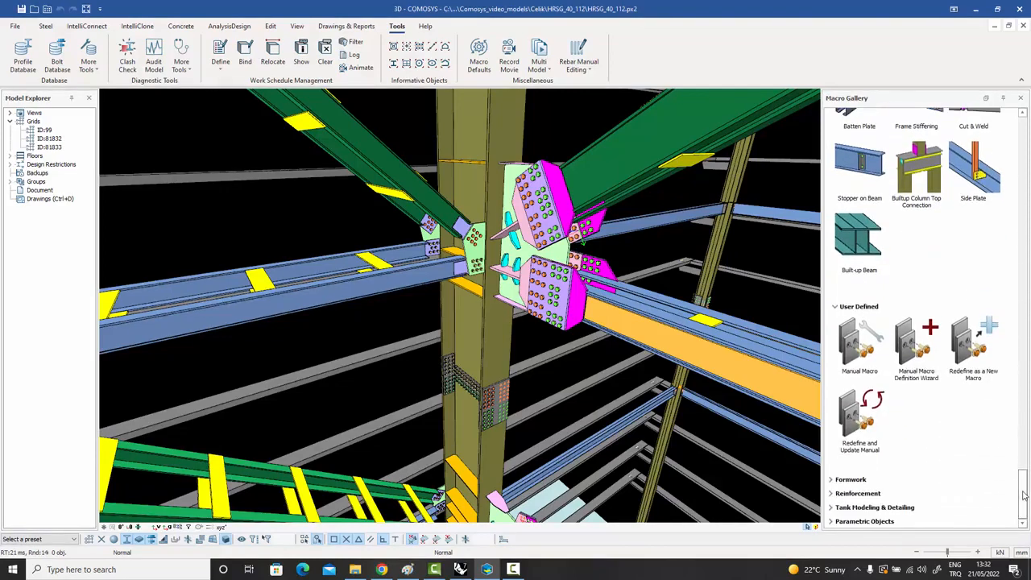
left_click(849, 479)
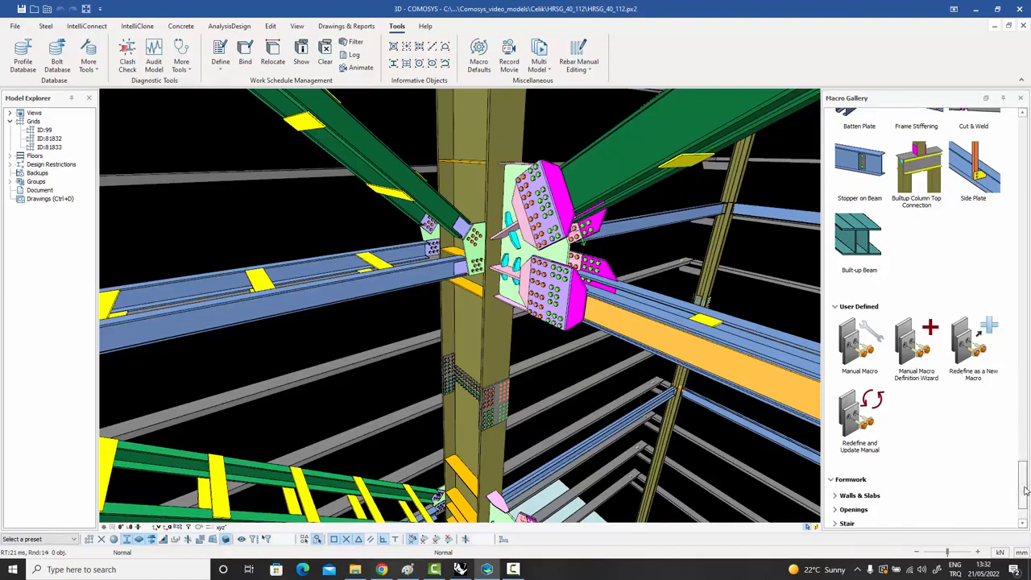
left_click_drag(1023, 486, 1022, 506)
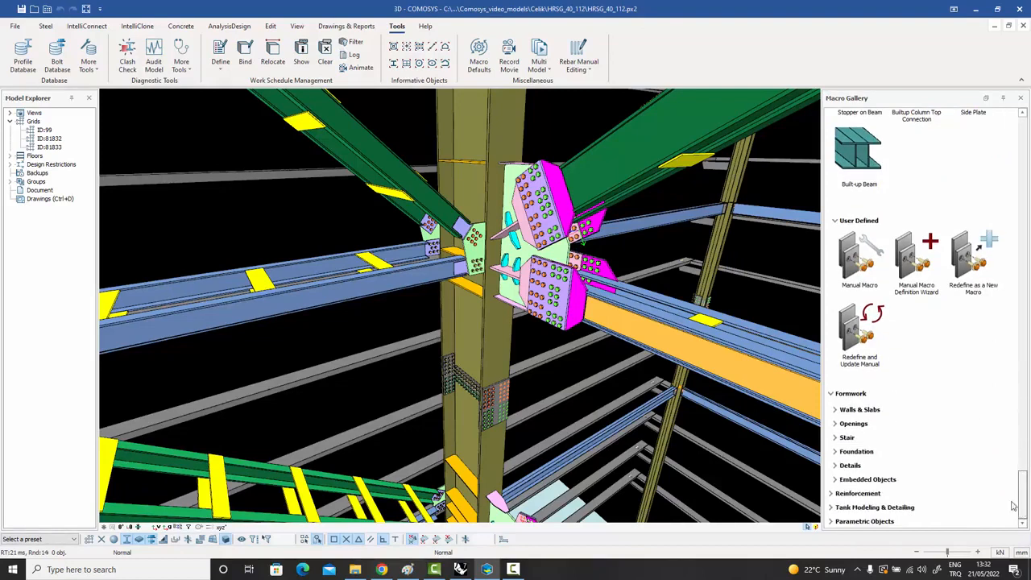
left_click(859, 409)
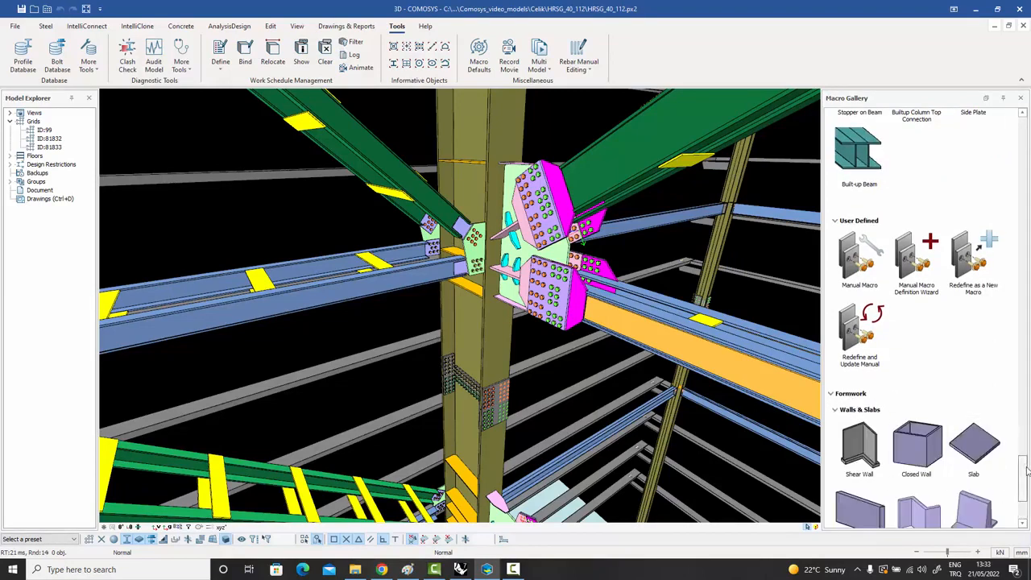
left_click_drag(1022, 463, 1025, 491)
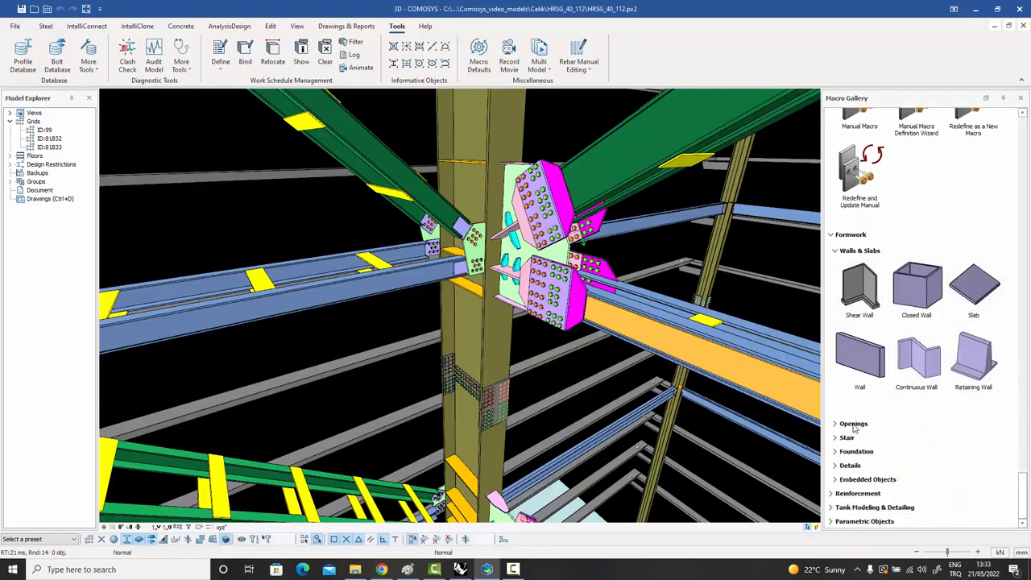
left_click(852, 423)
left_click_drag(1022, 477, 1023, 493)
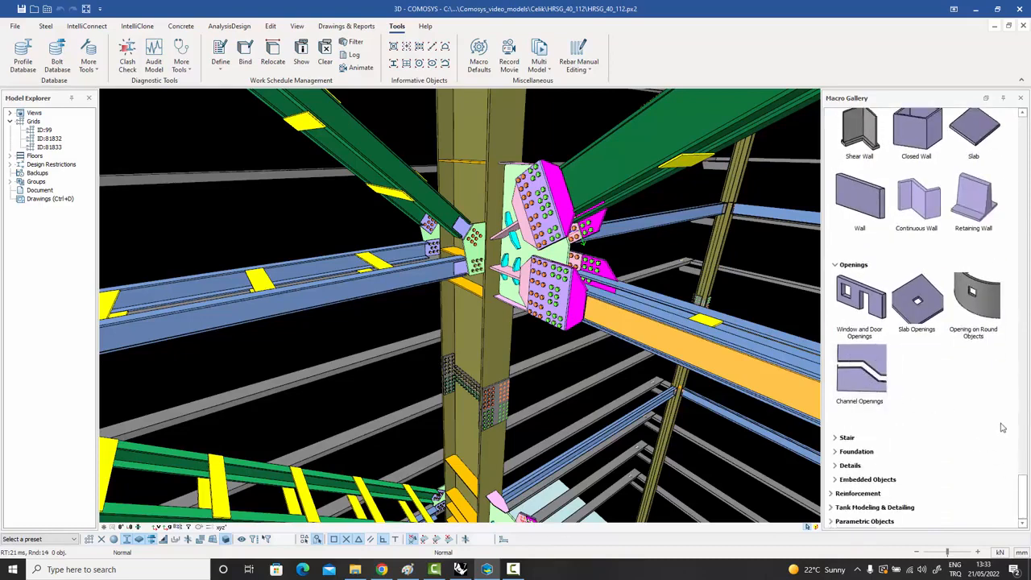
- Expand the Stair and Foundation groups under Formwork and look through their macros
left_click(846, 438)
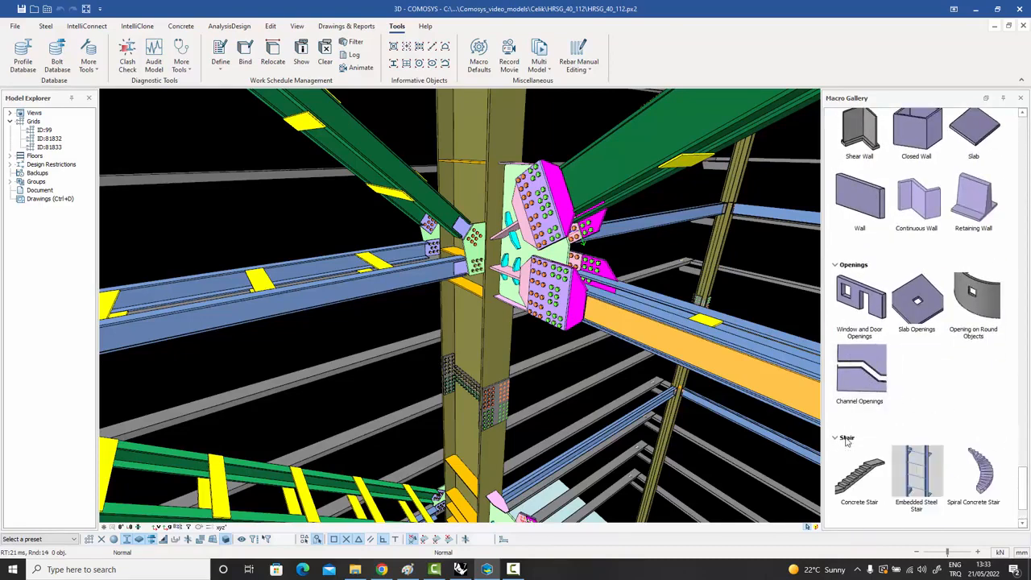
left_click_drag(1025, 491, 1026, 503)
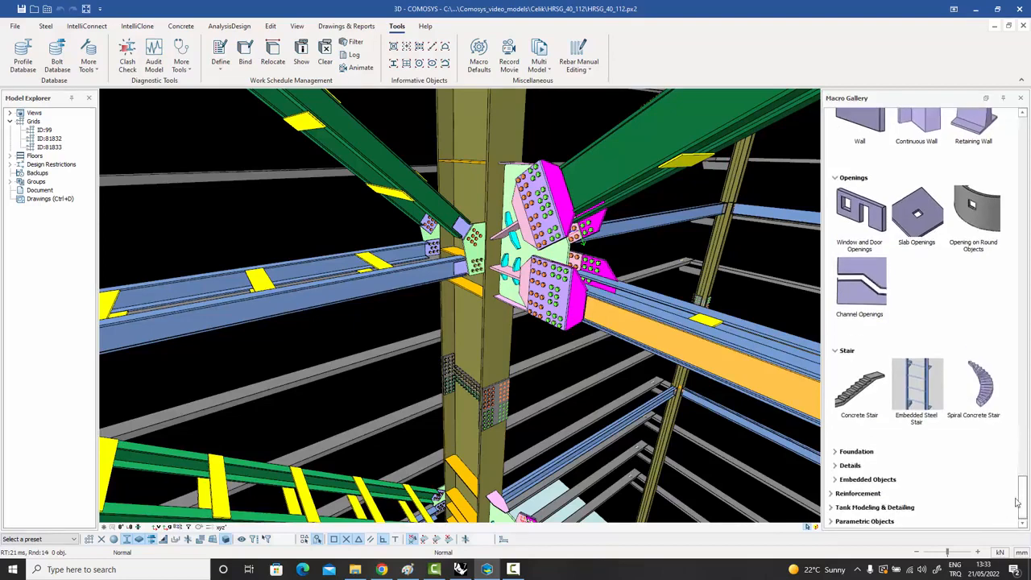
left_click(866, 453)
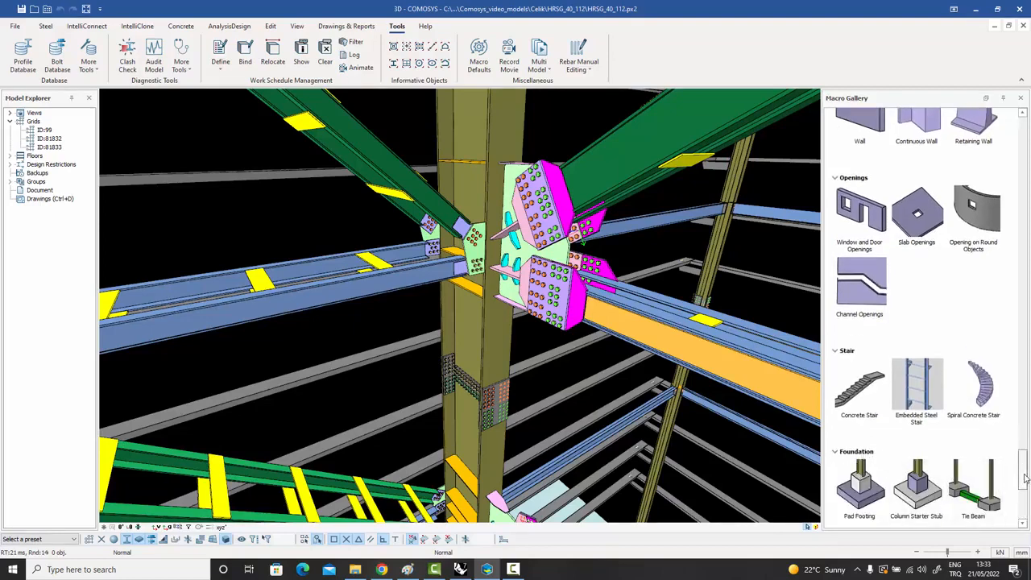
scroll(1019, 495, "down", 5)
left_click_drag(1025, 503, 1025, 510)
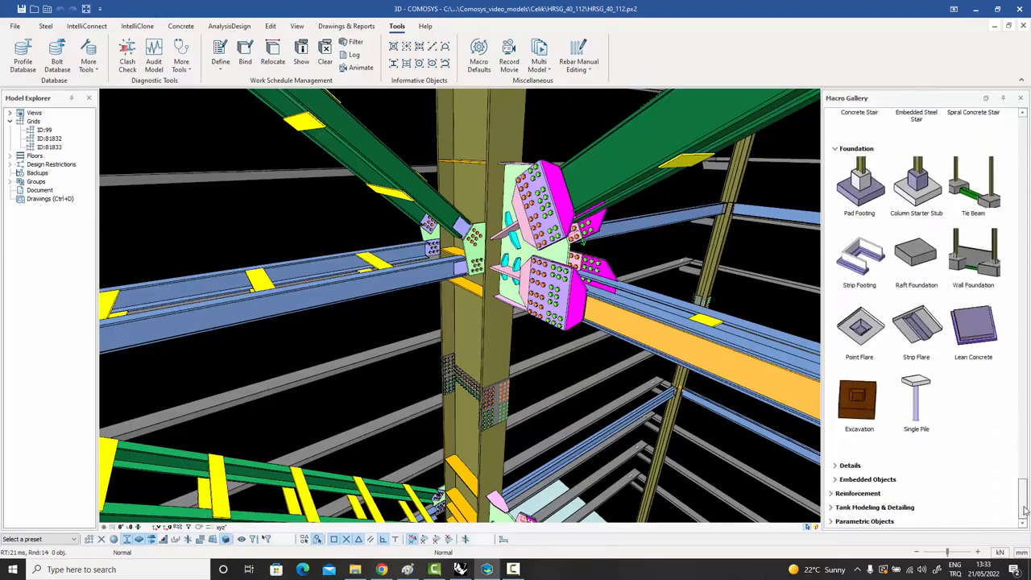
- Expand the Details and Embedded Objects groups under Formwork and look through their macros
left_click(847, 466)
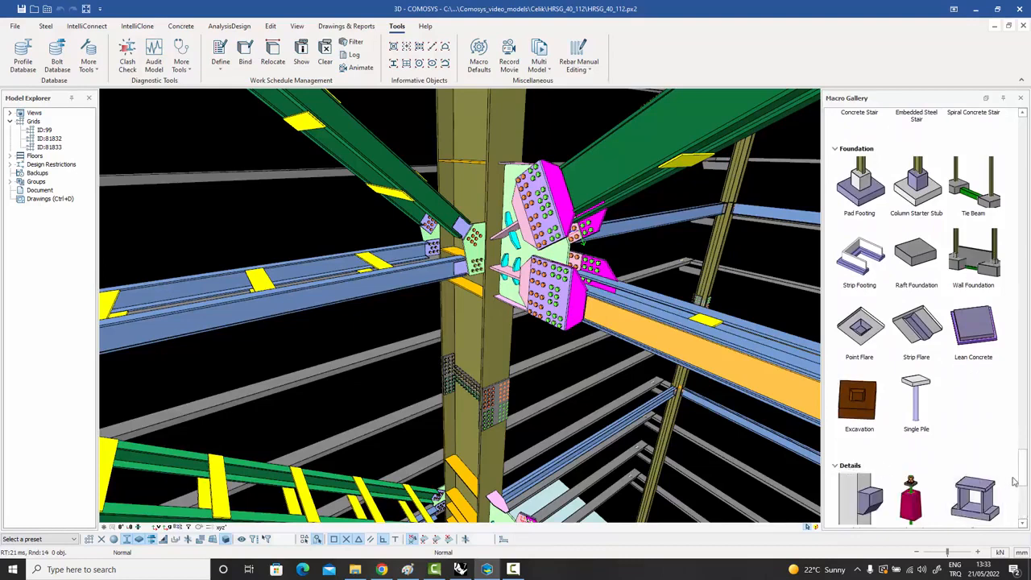
left_click_drag(1024, 470, 1024, 485)
scroll(979, 266, "down", 3)
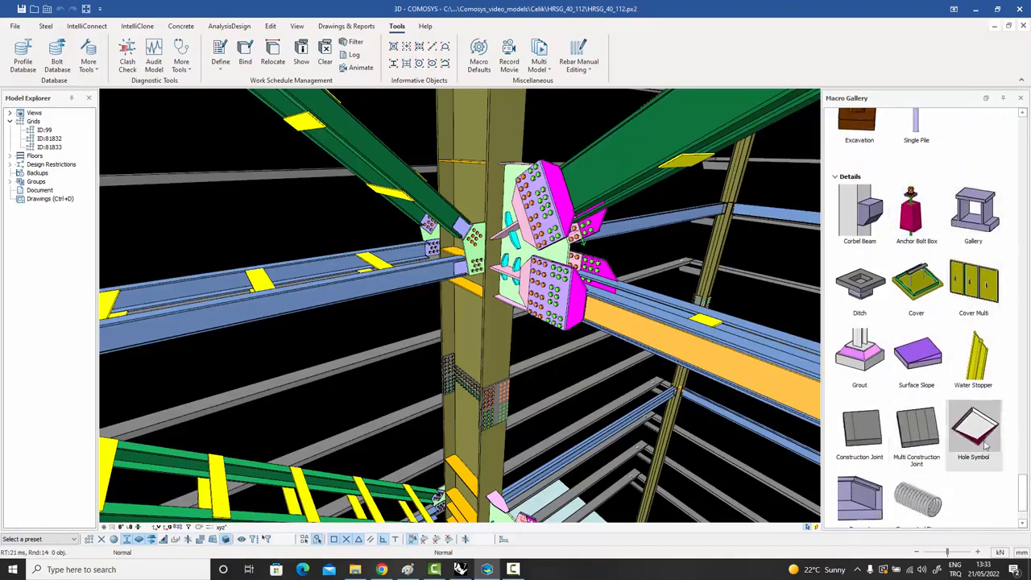
left_click_drag(1023, 495, 1024, 507)
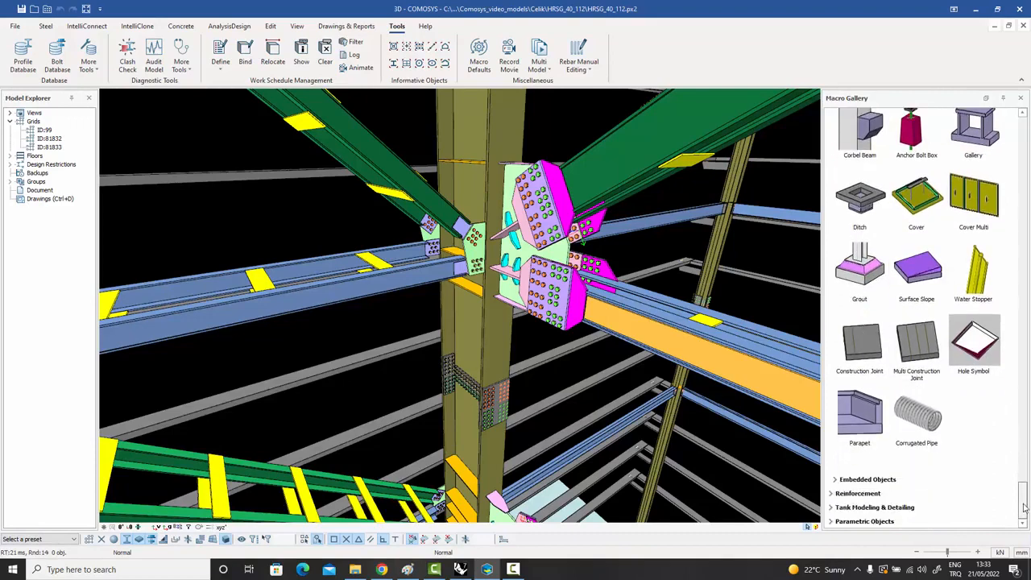
left_click(886, 482)
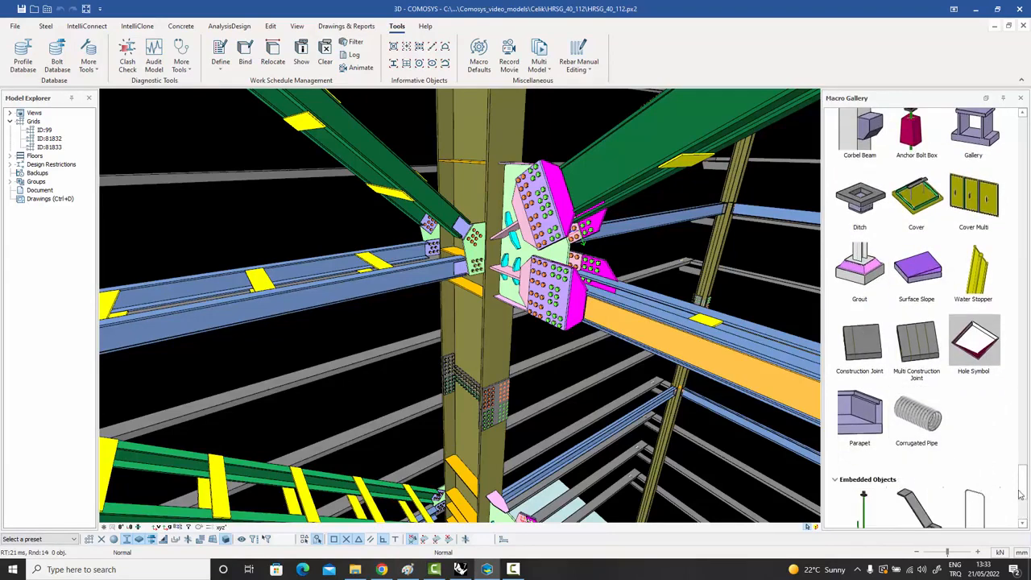
left_click_drag(1024, 487, 1023, 506)
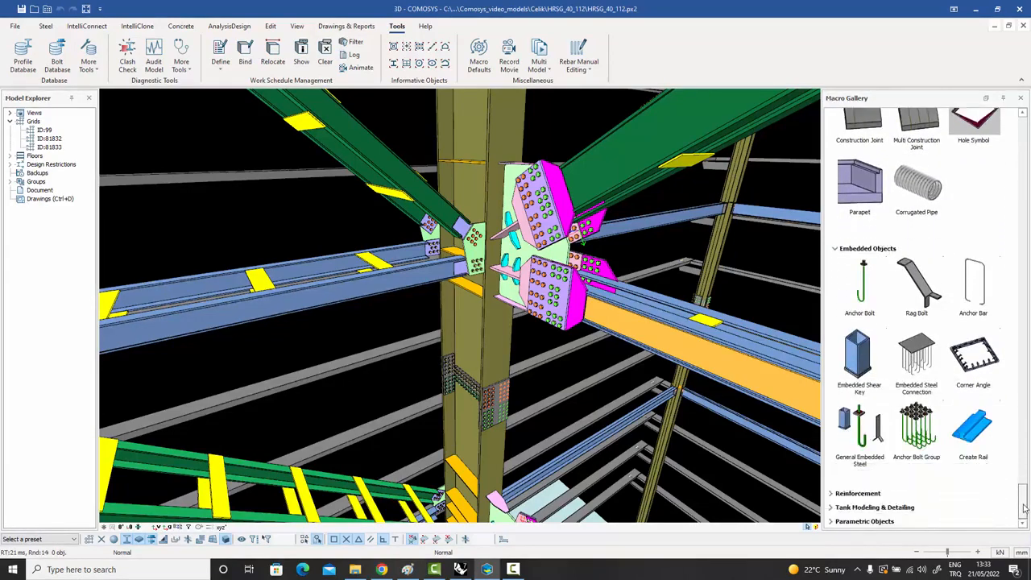
- Expand the Reinforcement category and look through its Basic Rebar Macros and Container Rebar Macros
left_click(873, 494)
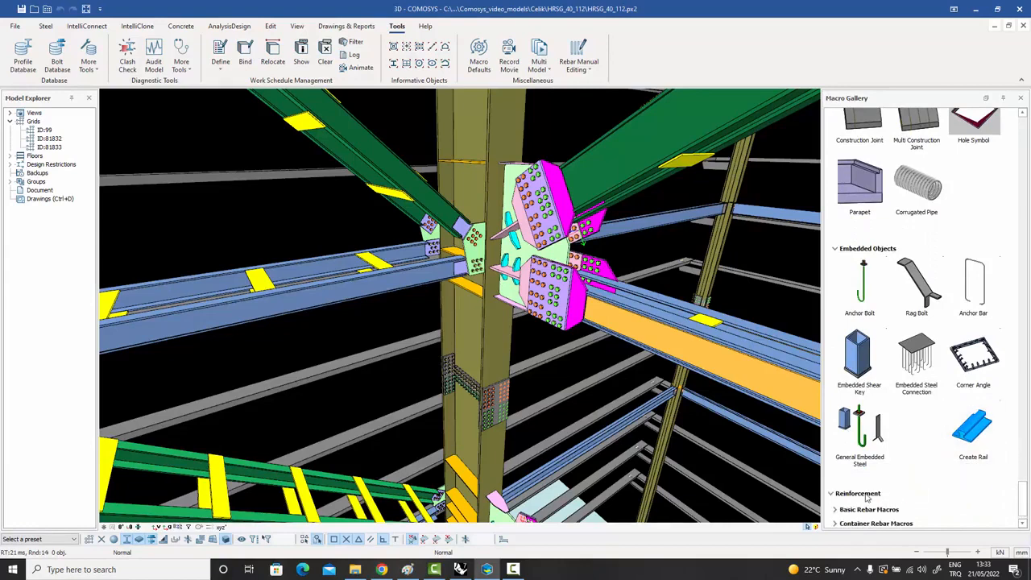
left_click_drag(1026, 499, 1025, 507)
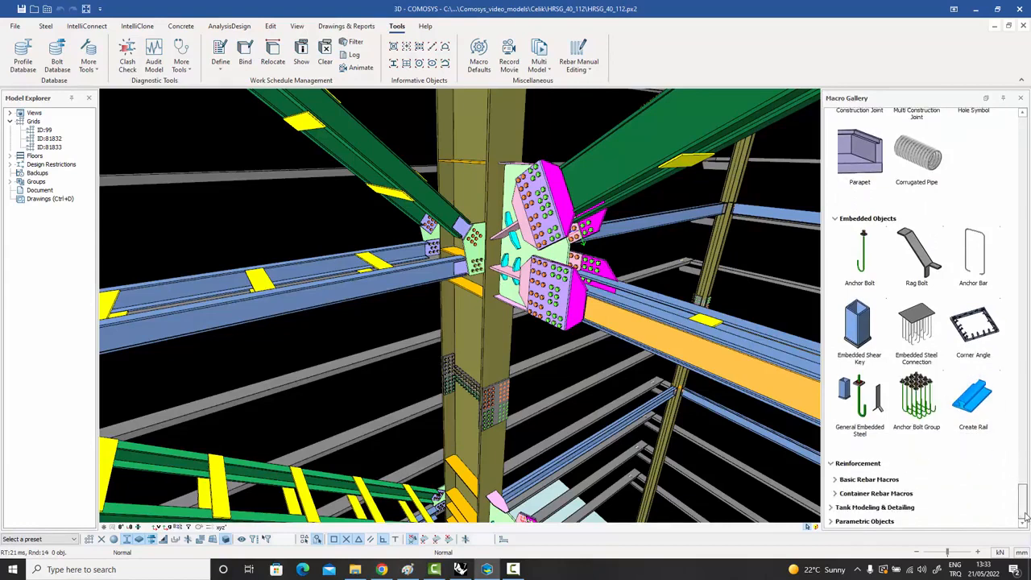
left_click(868, 481)
left_click_drag(1024, 475, 1024, 494)
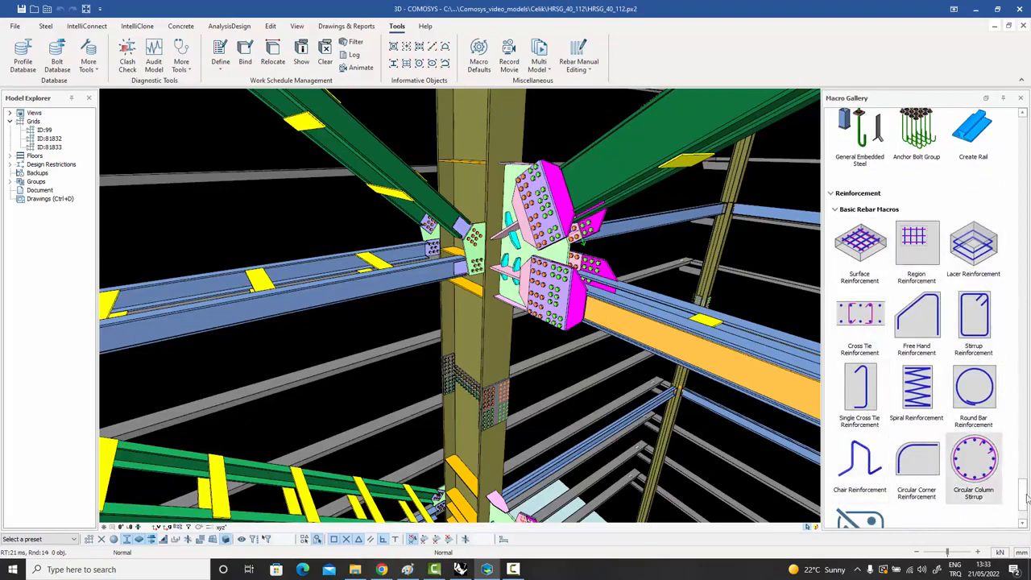
scroll(1025, 495, "down", 3)
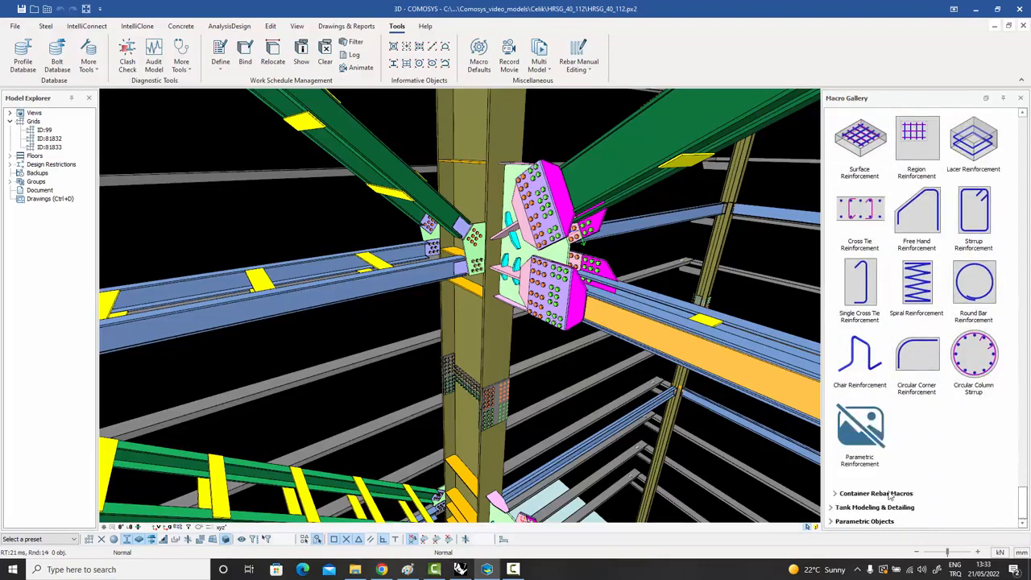
left_click(875, 492)
scroll(918, 451, "down", 10)
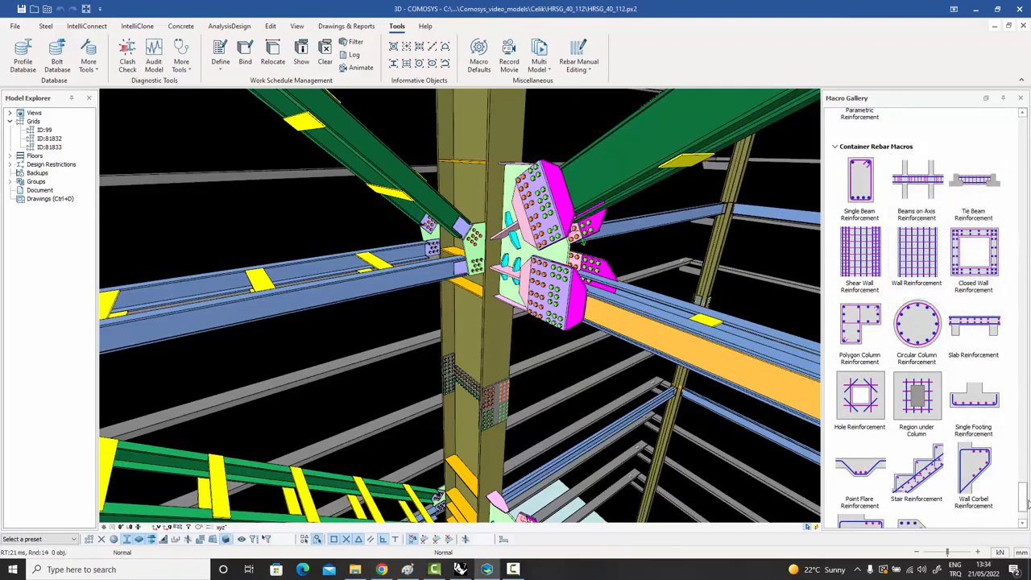
left_click_drag(1025, 505, 1025, 515)
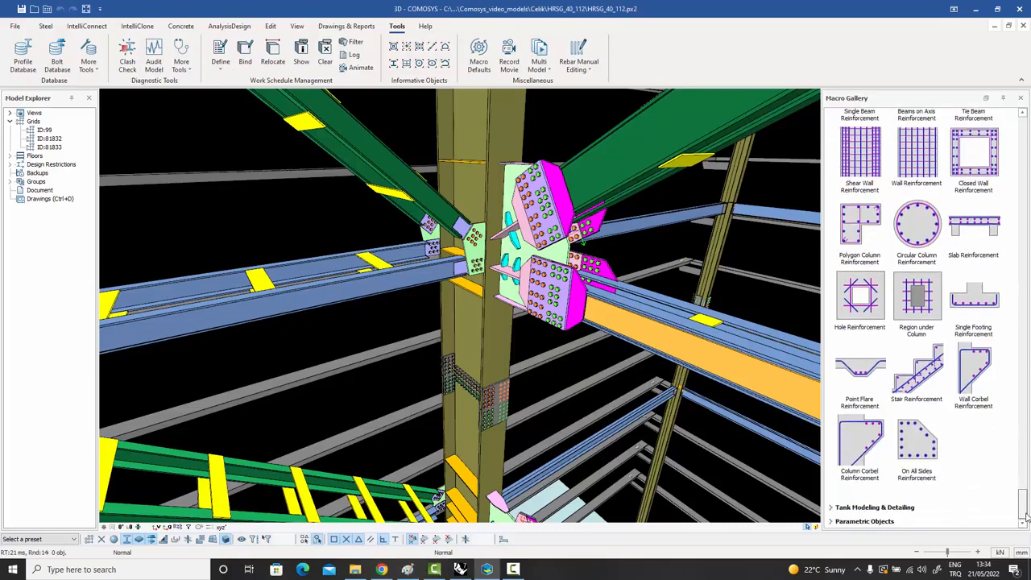
- Expand Tank Modeling & Detailing and look through its Basic and Advanced Tank Modeling macros
left_click(874, 507)
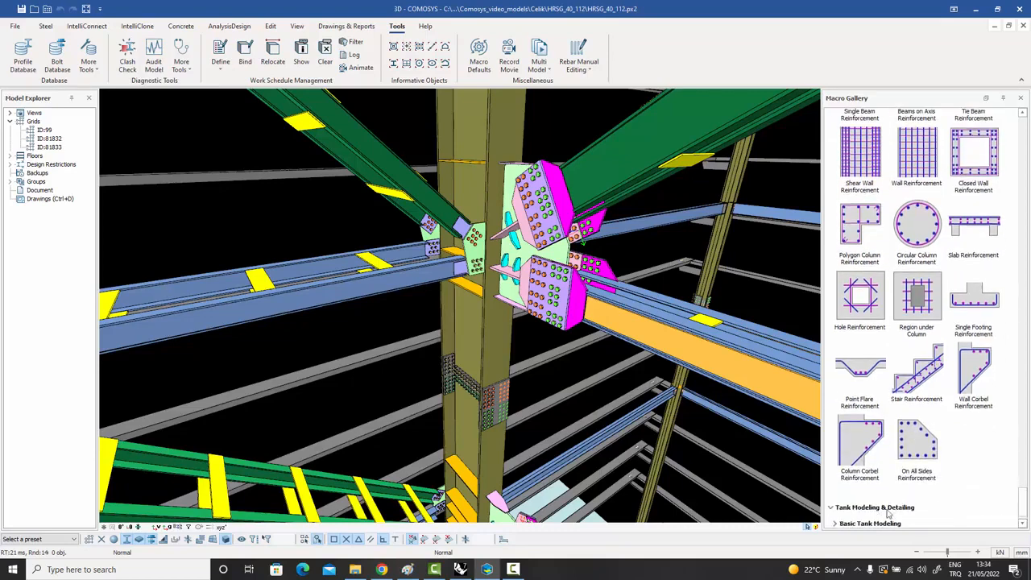
scroll(1016, 509, "down", 1)
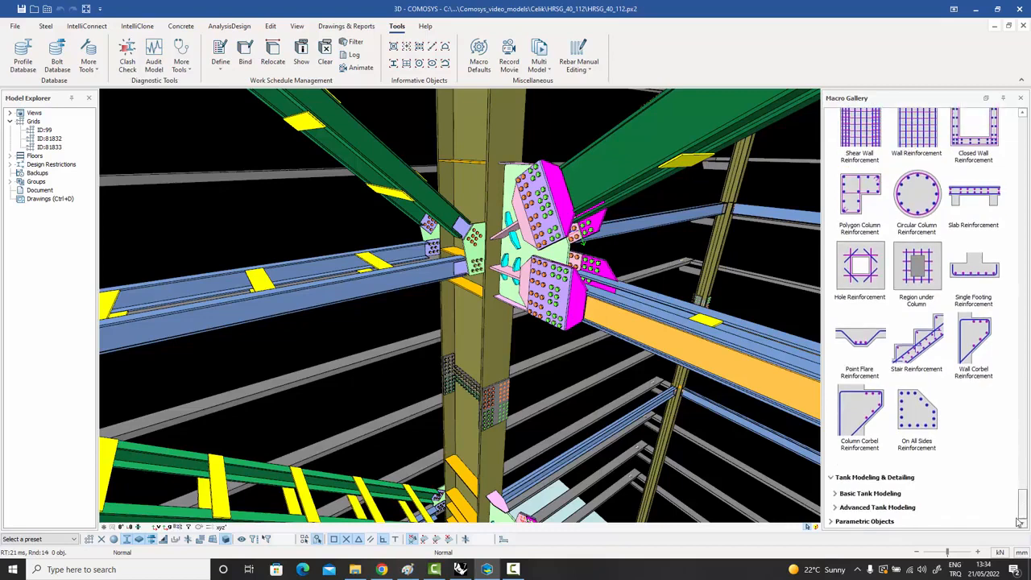
left_click(874, 494)
scroll(903, 485, "down", 4)
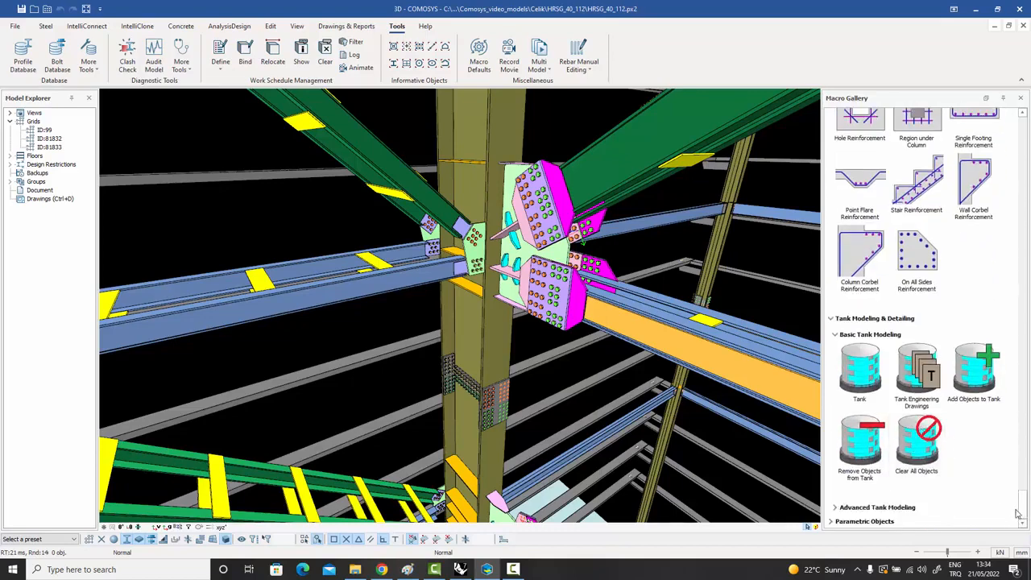
left_click(878, 507)
scroll(865, 520, "down", 7)
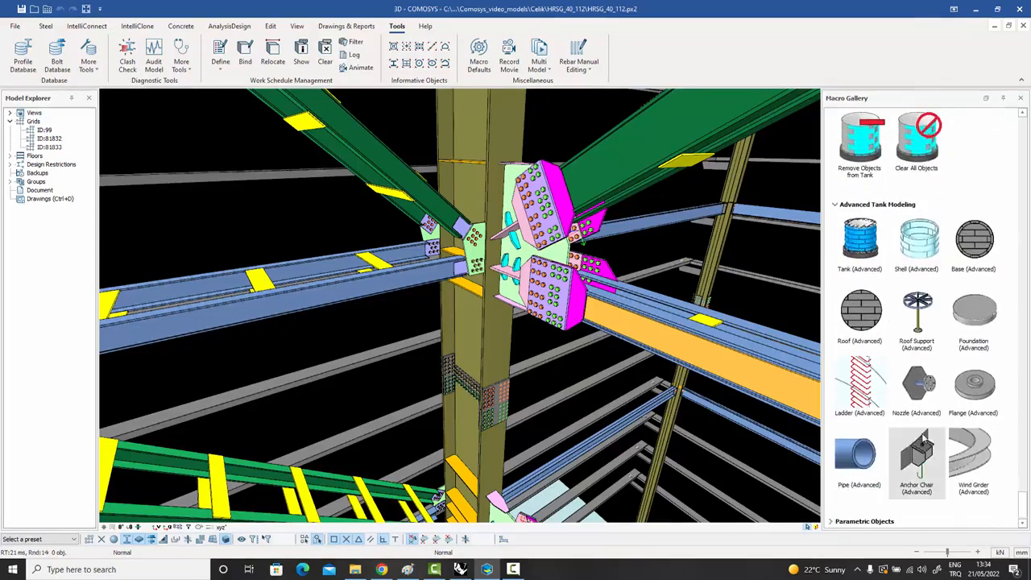
- Expand Parametric Objects and look through its Parametric Solids and Parametric Cuts macros
left_click(863, 517)
left_click(869, 478)
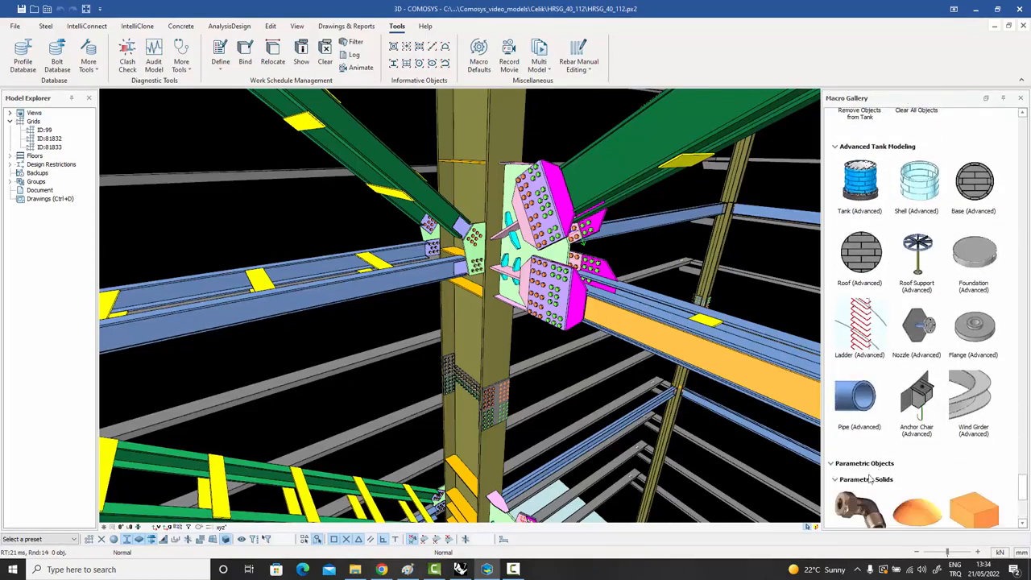
scroll(870, 478, "down", 6)
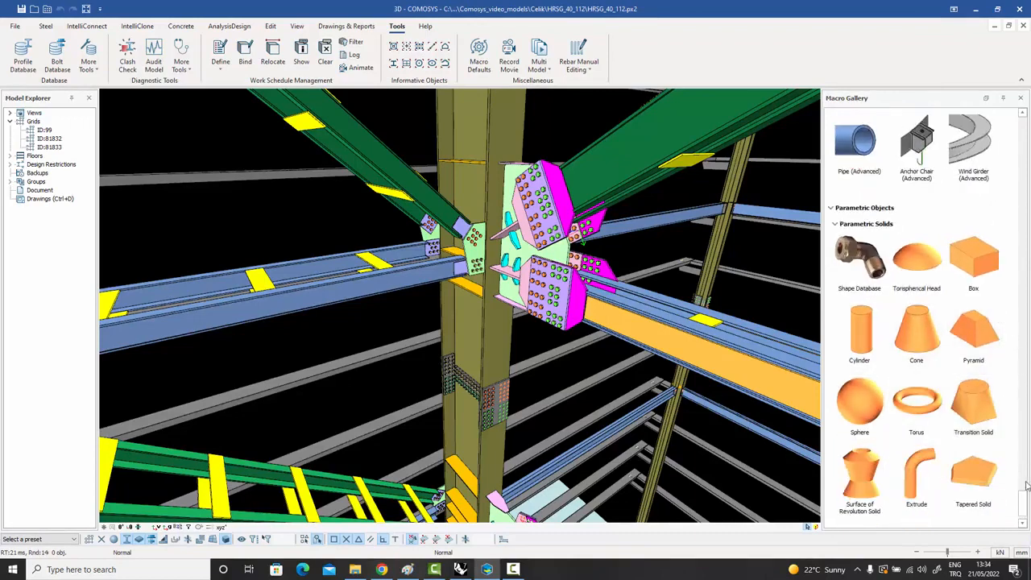
scroll(1024, 507, "down", 1)
left_click(862, 494)
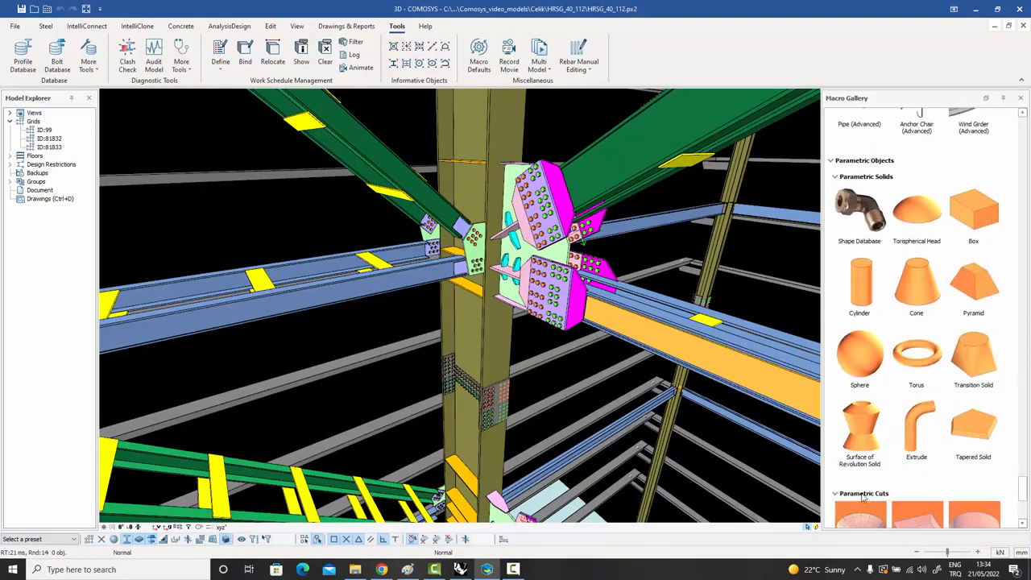
scroll(861, 500, "down", 6)
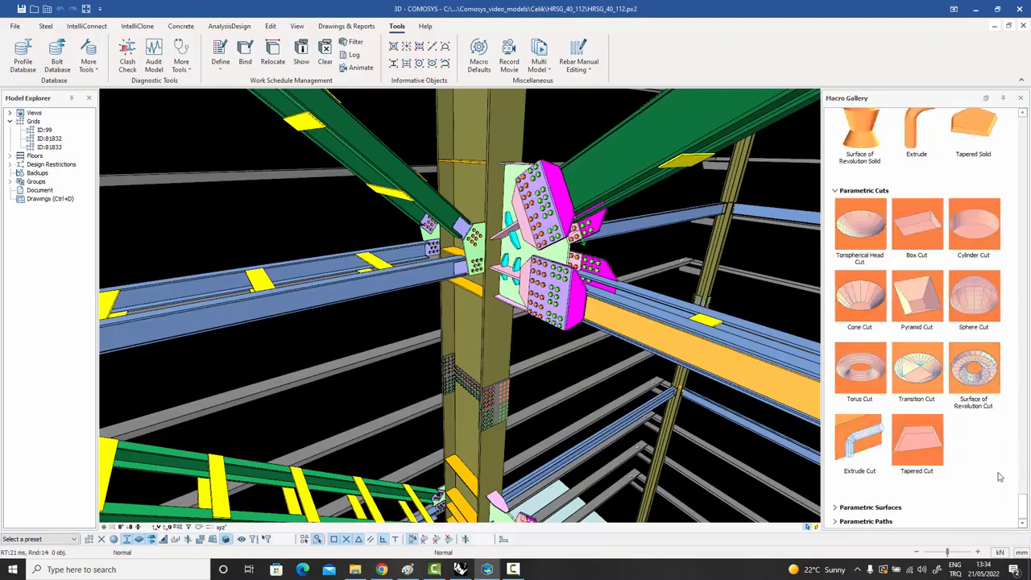
- Expand Parametric Surfaces and Parametric Paths to look through their macros, and return to the start of the gallery
left_click(856, 507)
left_click(860, 521)
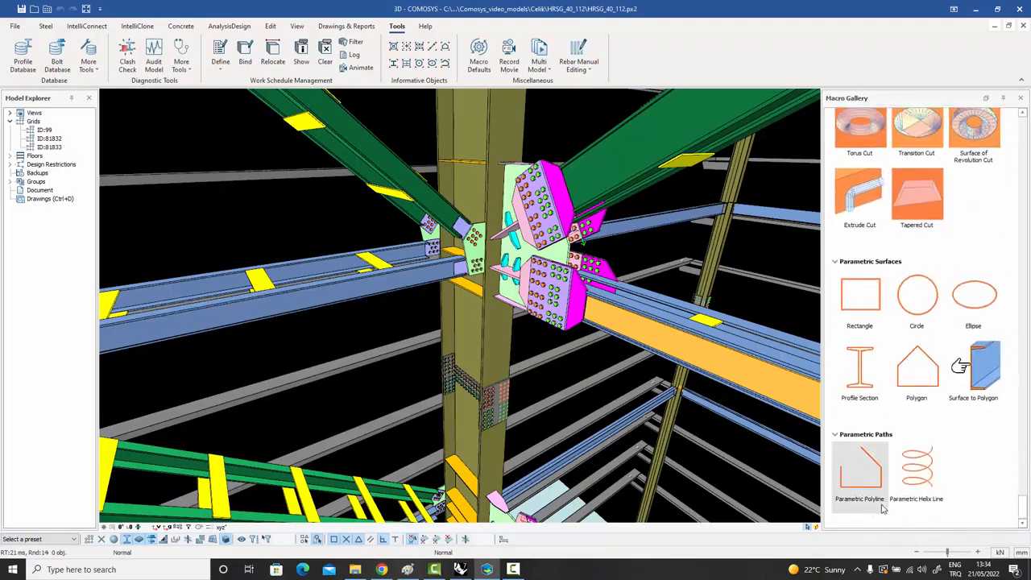
scroll(981, 459, "up", 4)
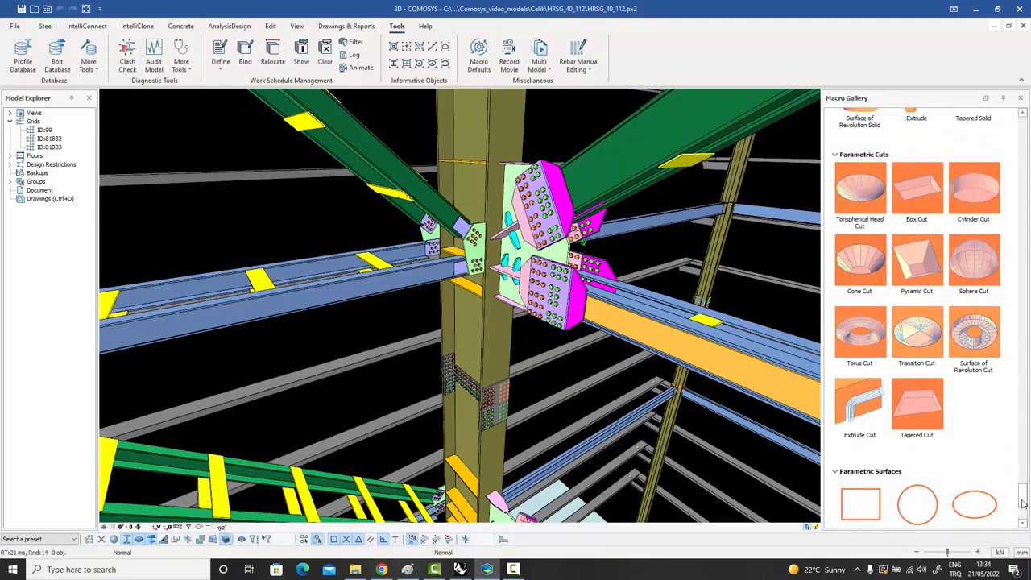
left_click_drag(1022, 503, 1021, 129)
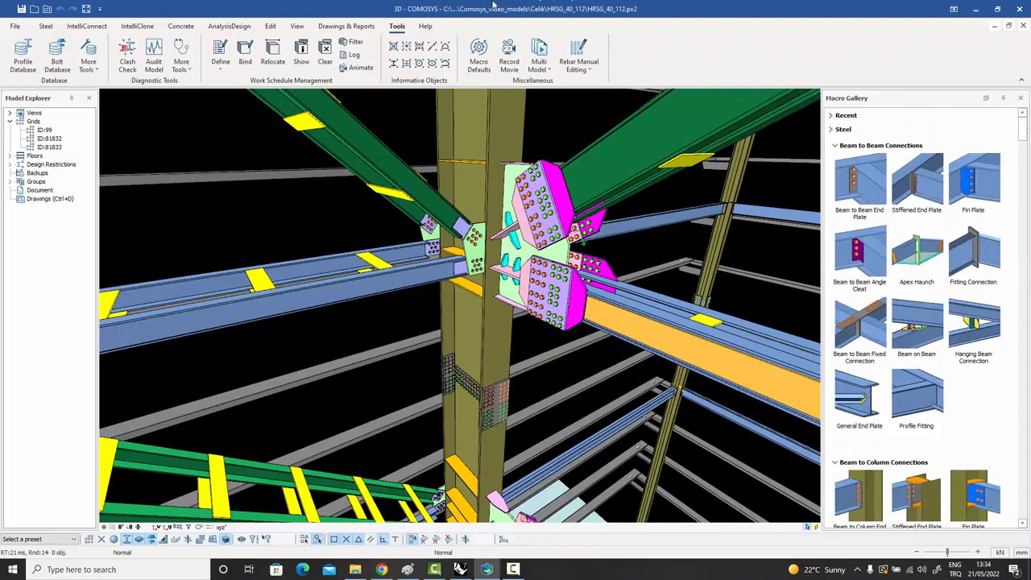
- Show the concrete command set, and move the 3D view through the roof trusses of the philsa ntm5 rev2 steel model
left_click(192, 27)
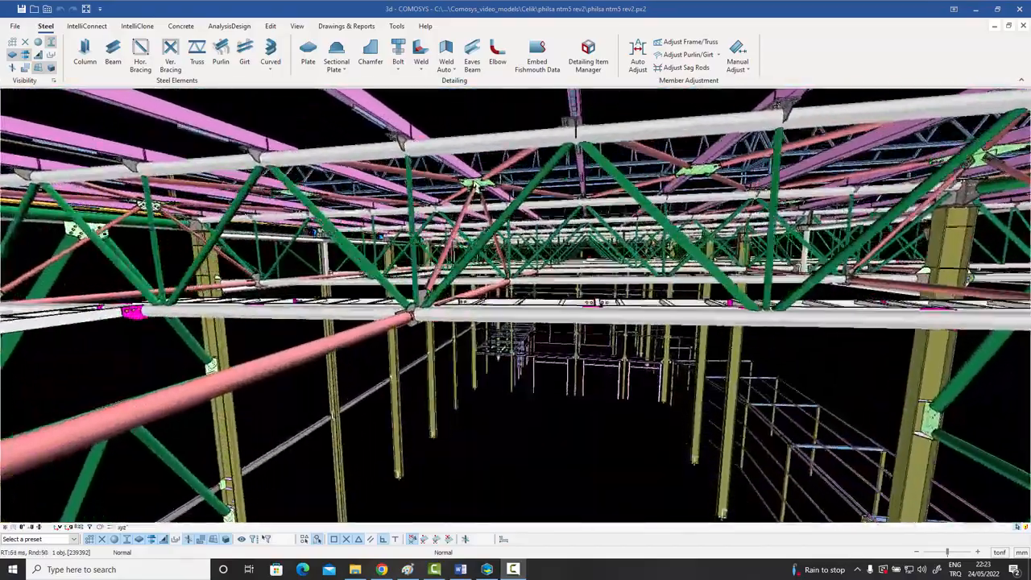
scroll(591, 259, "up", 4)
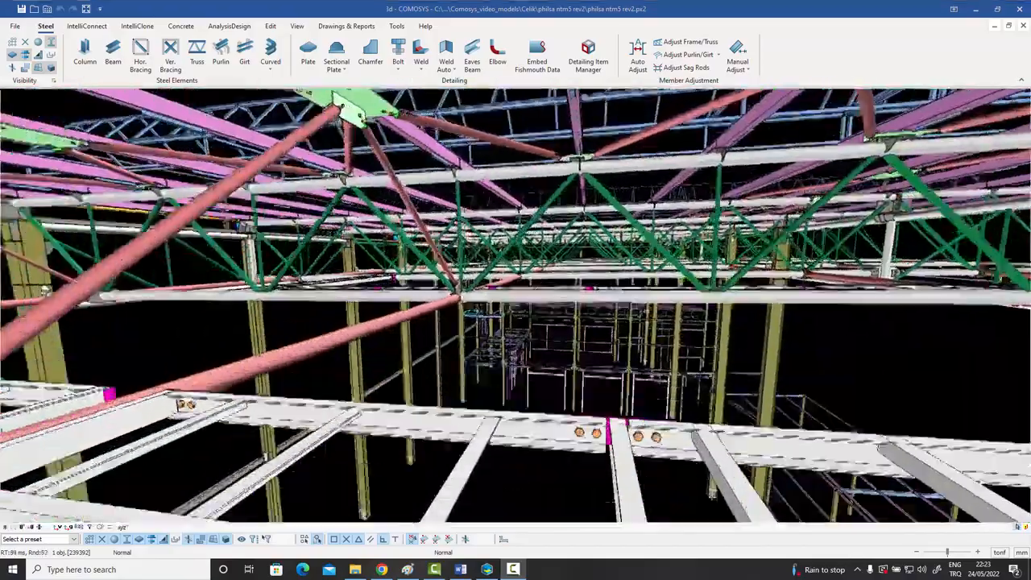
scroll(591, 260, "up", 3)
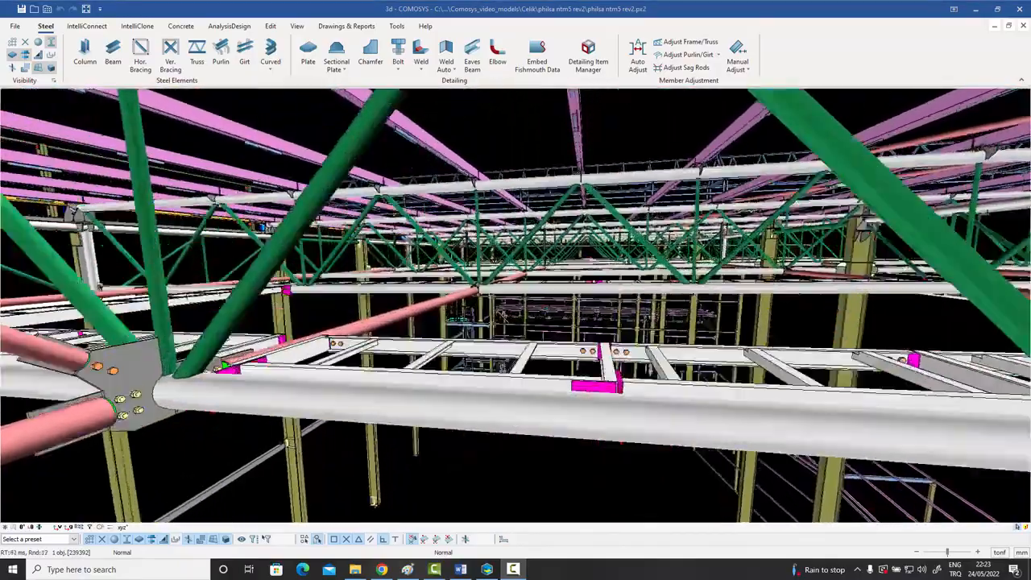
- Examine the truss diagonals, bottom chords and bolted framing along the roof of the philsa ntm5 rev2 model
scroll(591, 260, "up", 3)
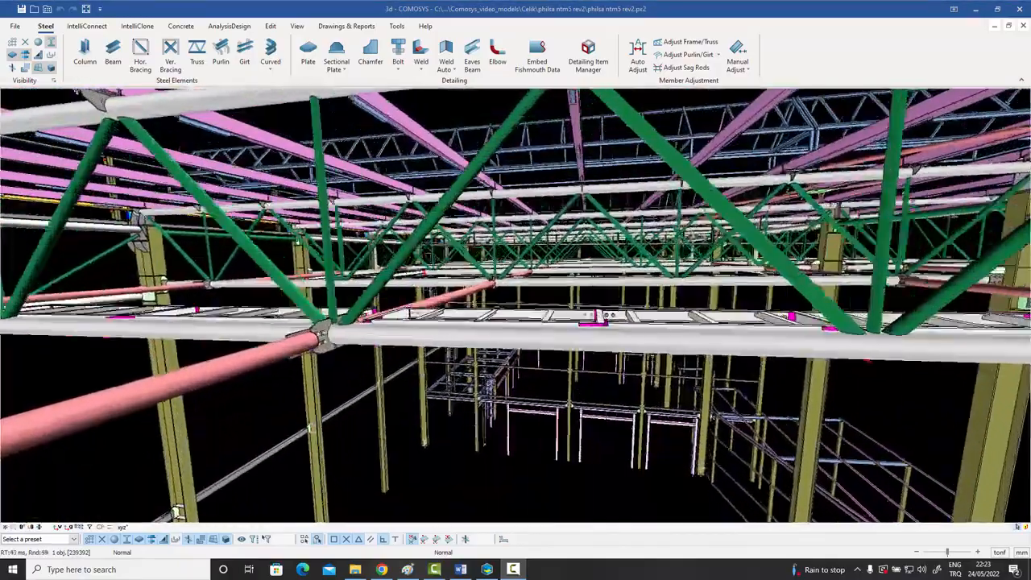
scroll(515, 306, "up", 3)
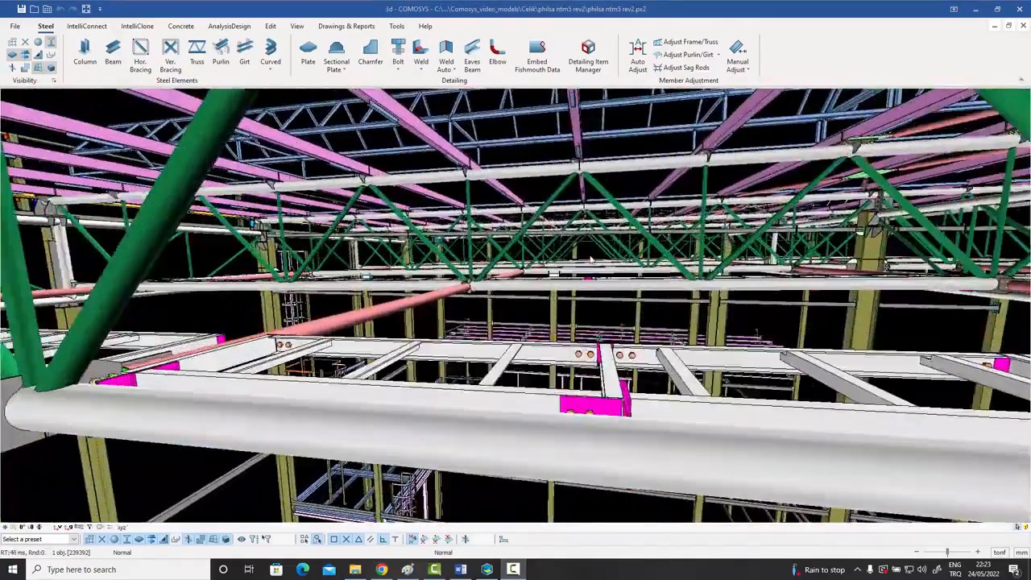
scroll(591, 259, "up", 8)
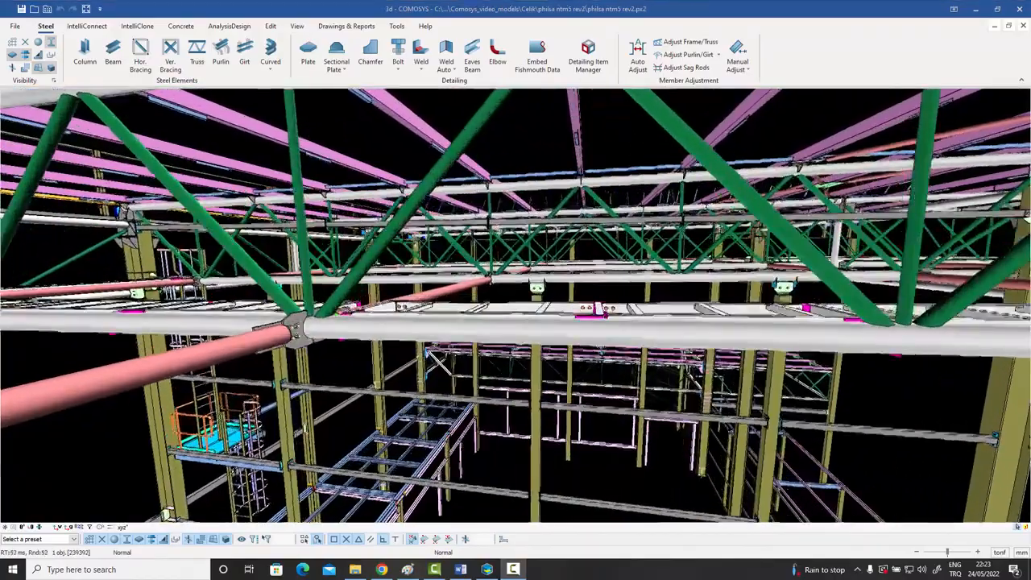
scroll(515, 306, "up", 3)
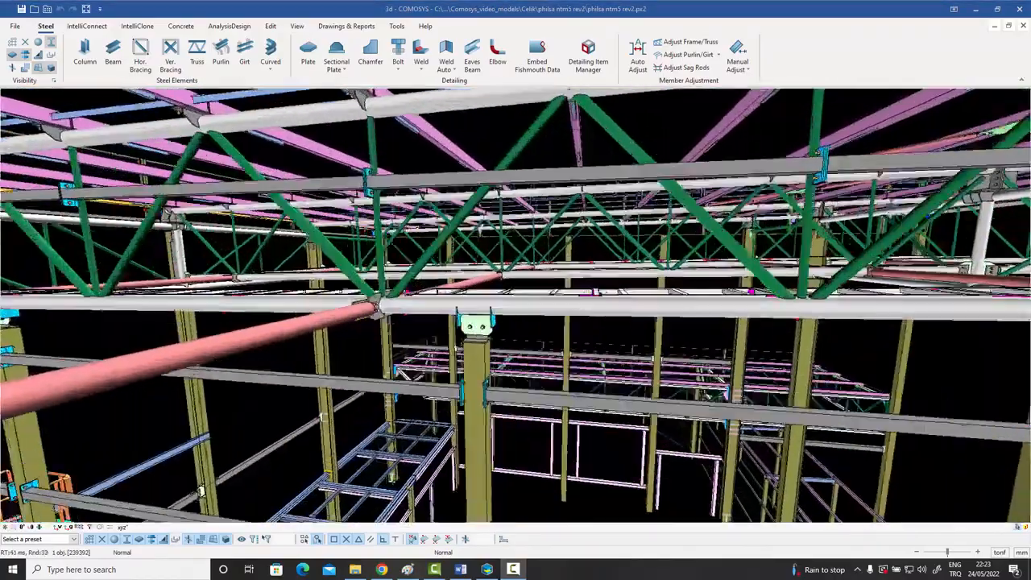
scroll(591, 260, "up", 5)
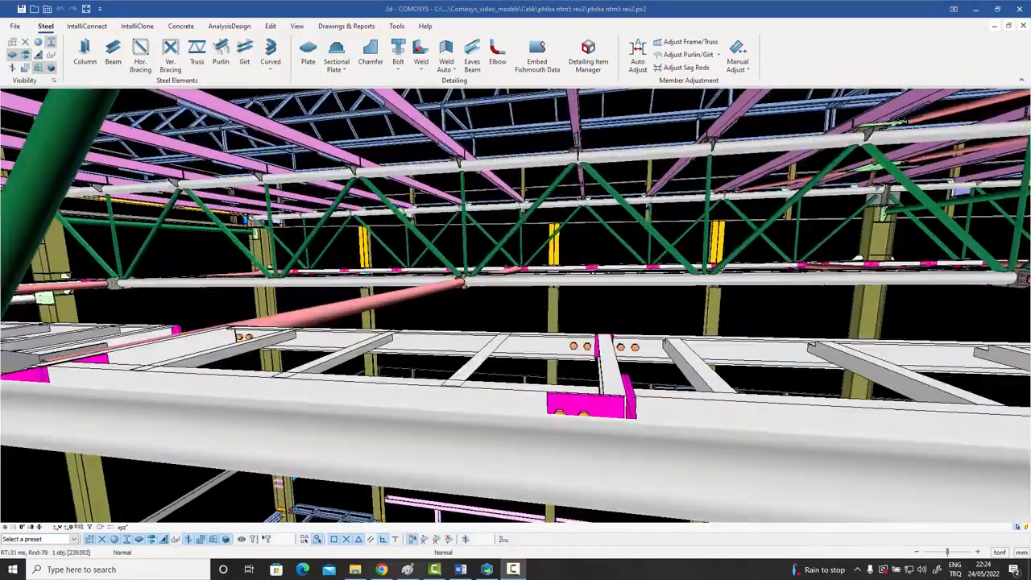
scroll(588, 259, "up", 2)
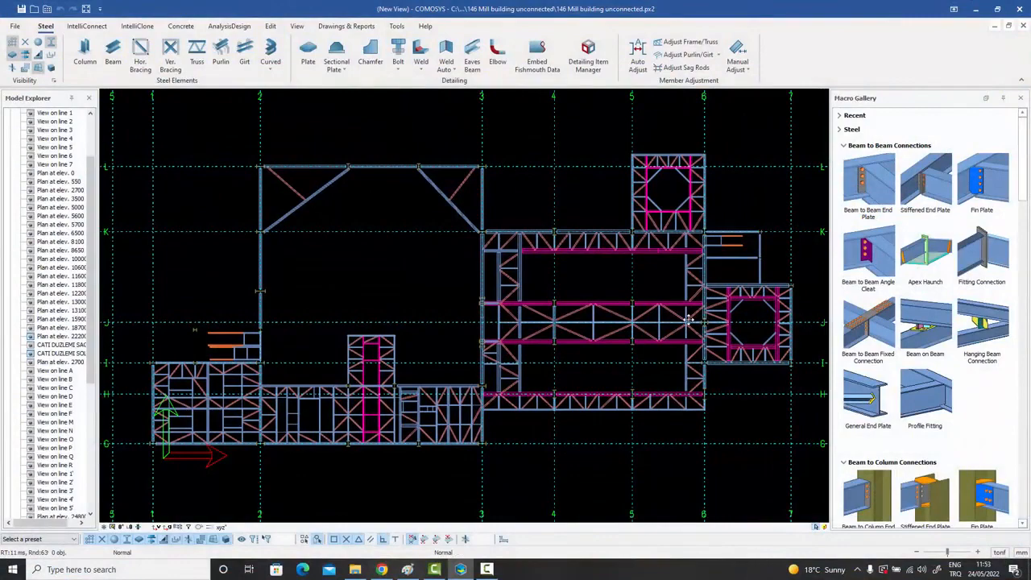
- Turn on visibility of DXF solids in the mill building plan and inspect the drawing around grid line J
scroll(689, 320, "up", 2)
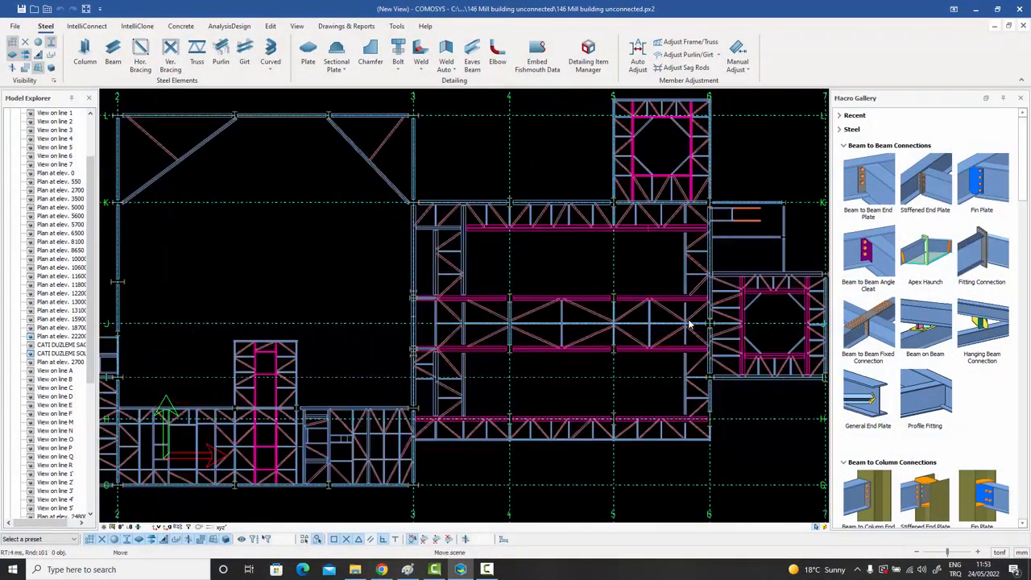
mouse_move(689, 320)
middle_mouse_down()
mouse_move(653, 329)
mouse_move(694, 323)
middle_mouse_up()
scroll(658, 327, "down", 1)
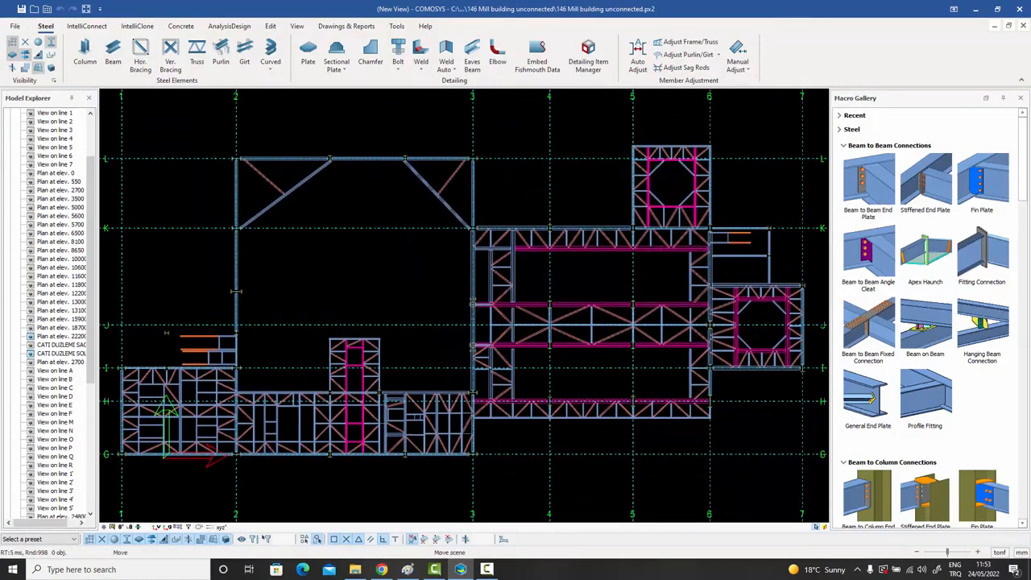
left_click(54, 81)
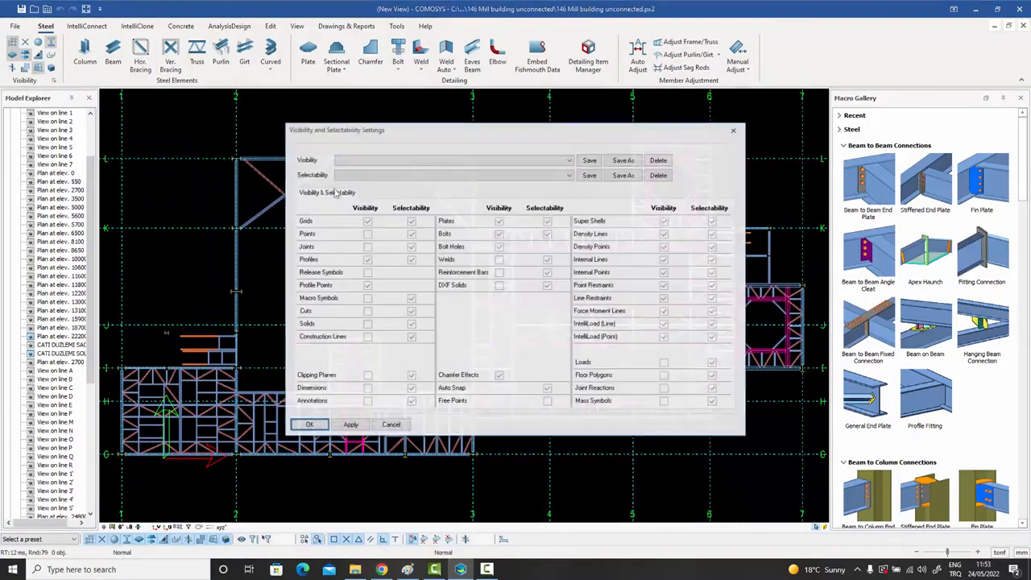
left_click(500, 286)
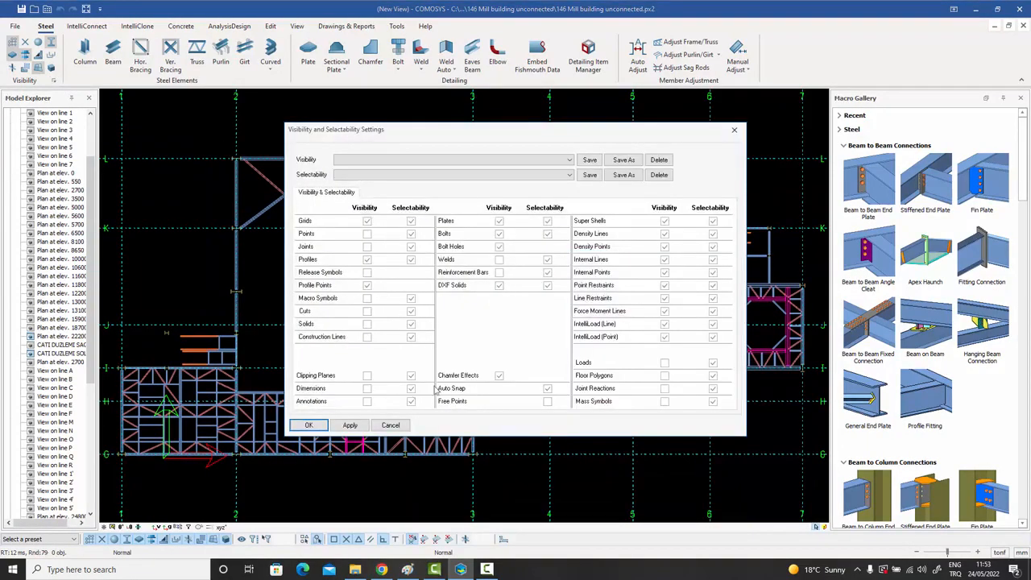
left_click(308, 425)
middle_click_drag(575, 356, 543, 341)
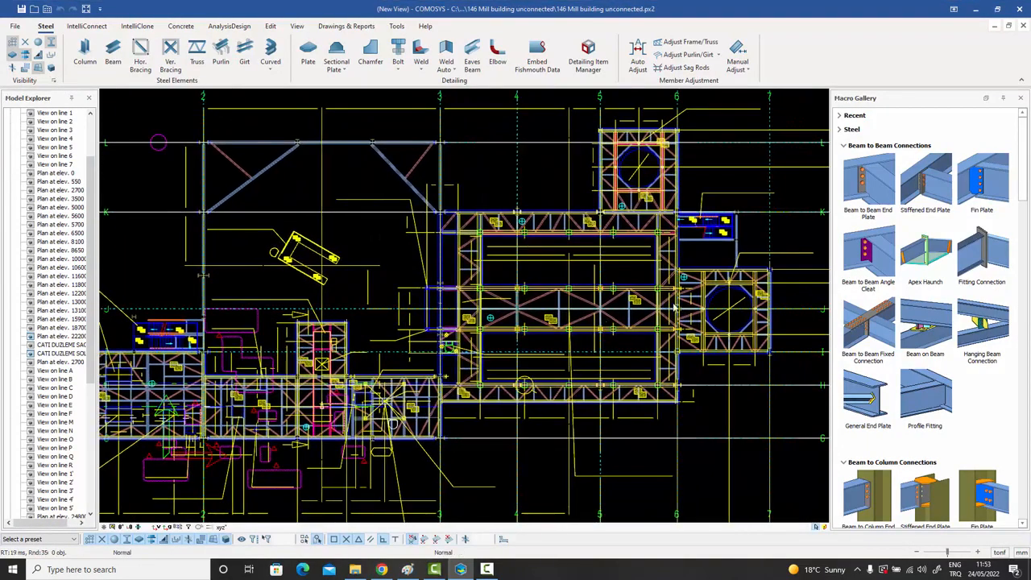
scroll(674, 307, "up", 5)
scroll(674, 307, "up", 1)
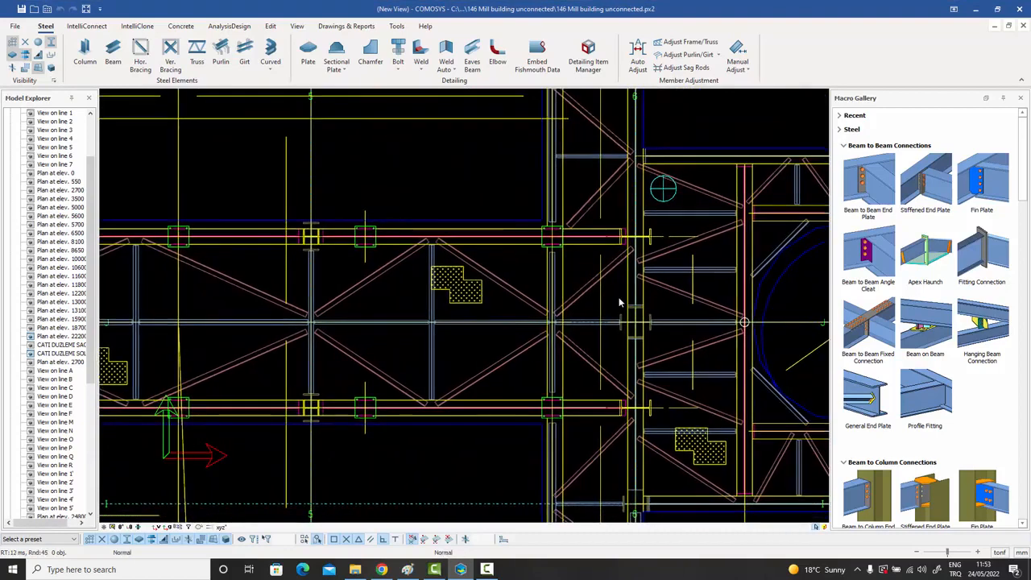
middle_click_drag(619, 303, 638, 289)
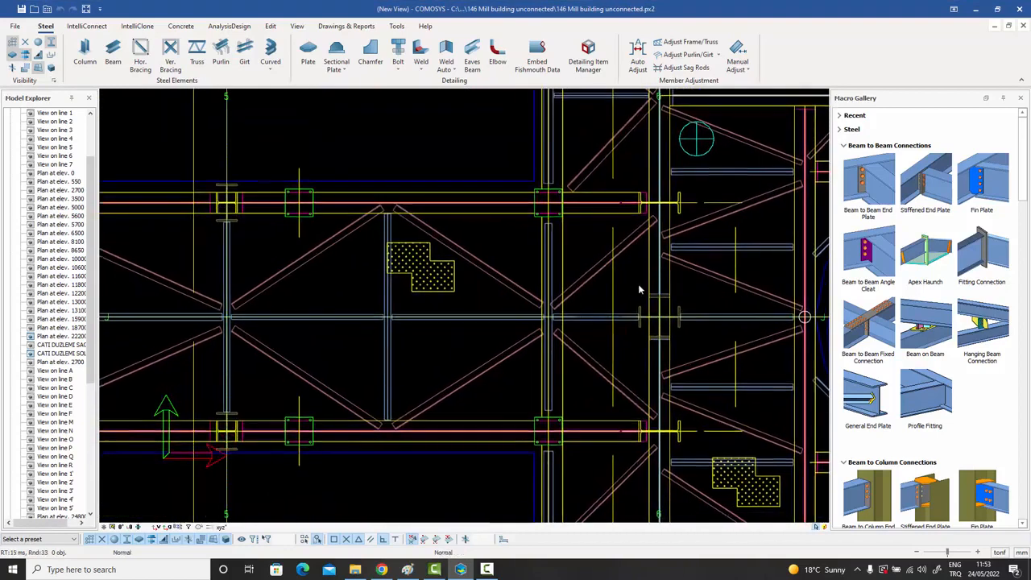
left_click(115, 53)
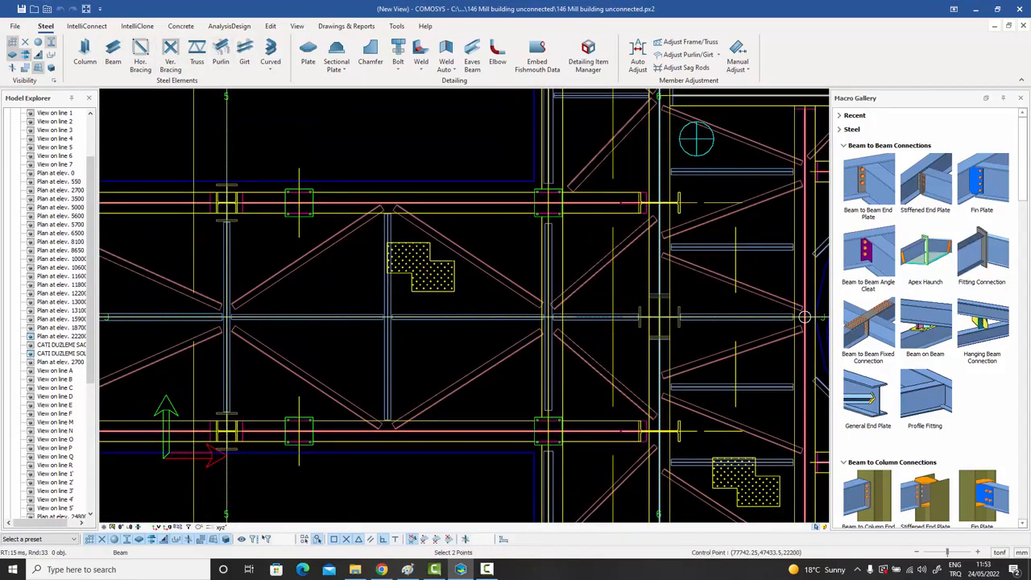
scroll(541, 209, "up", 5)
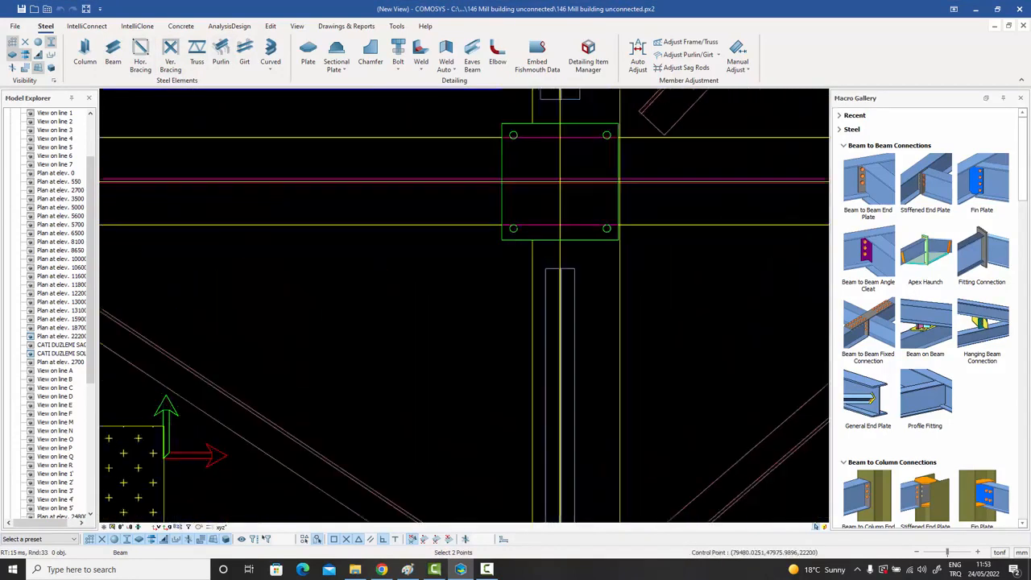
right_click(502, 238)
left_click(488, 259)
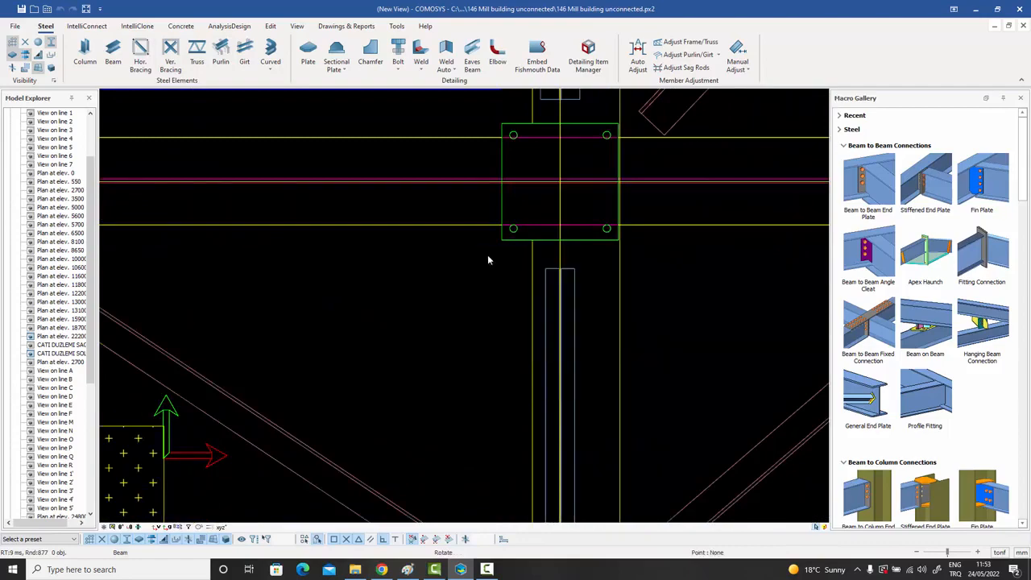
- Open the properties of the DXF solid in the plan and hide some of its layers, including L1_LOE_Dimensions
scroll(487, 259, "down", 8)
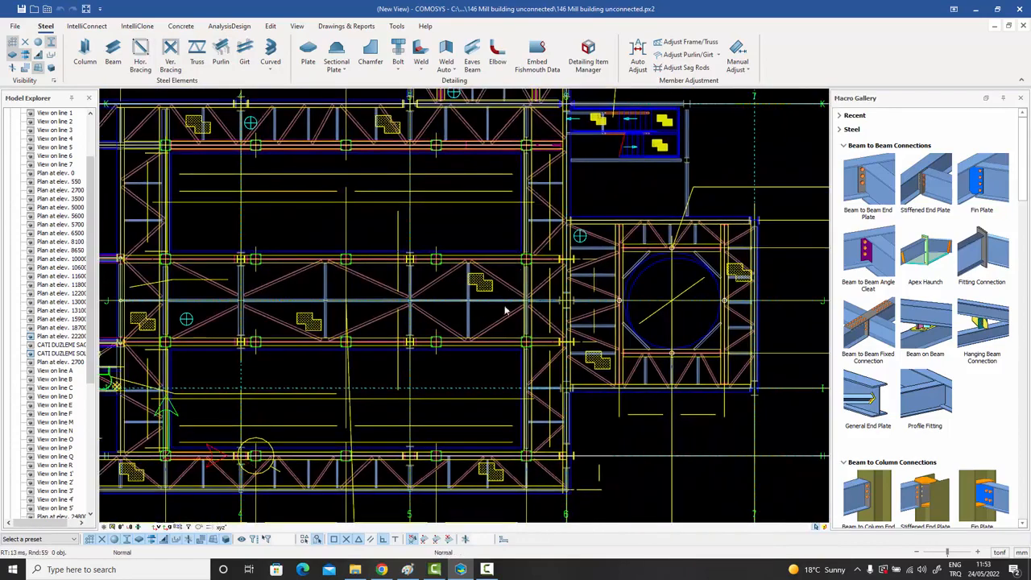
middle_click_drag(506, 310, 528, 313)
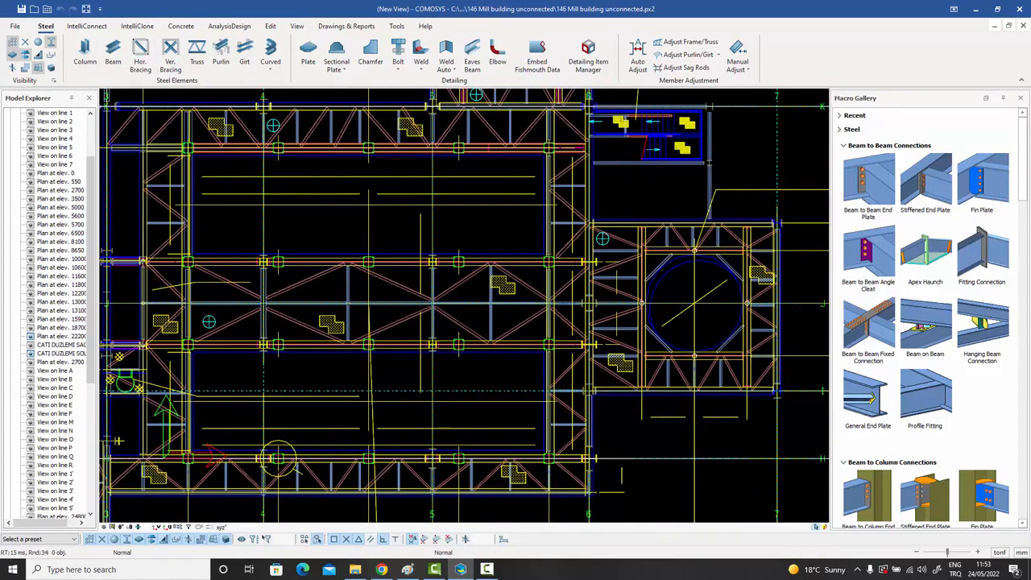
double_click(508, 297)
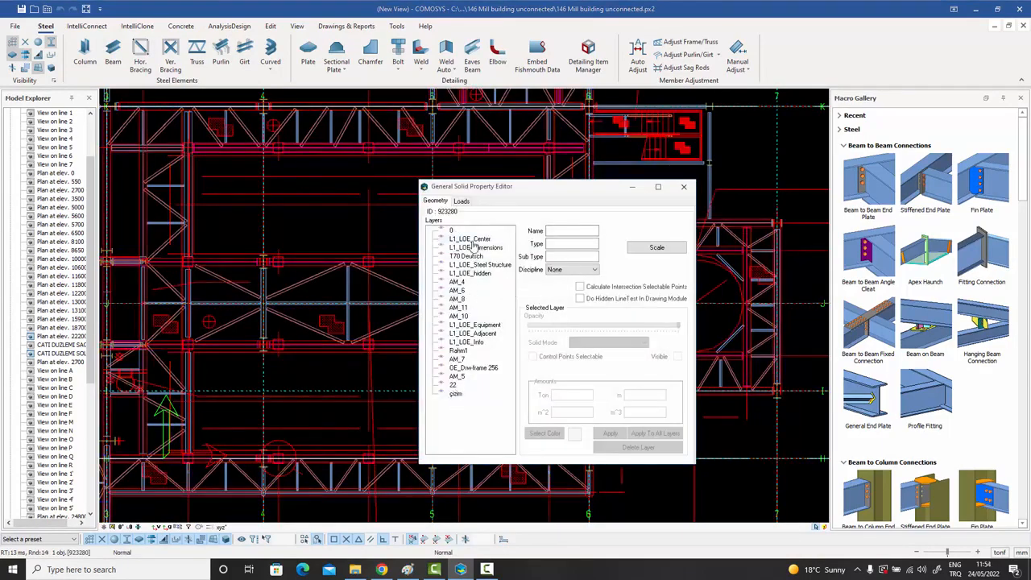
left_click(464, 290)
left_click(462, 281)
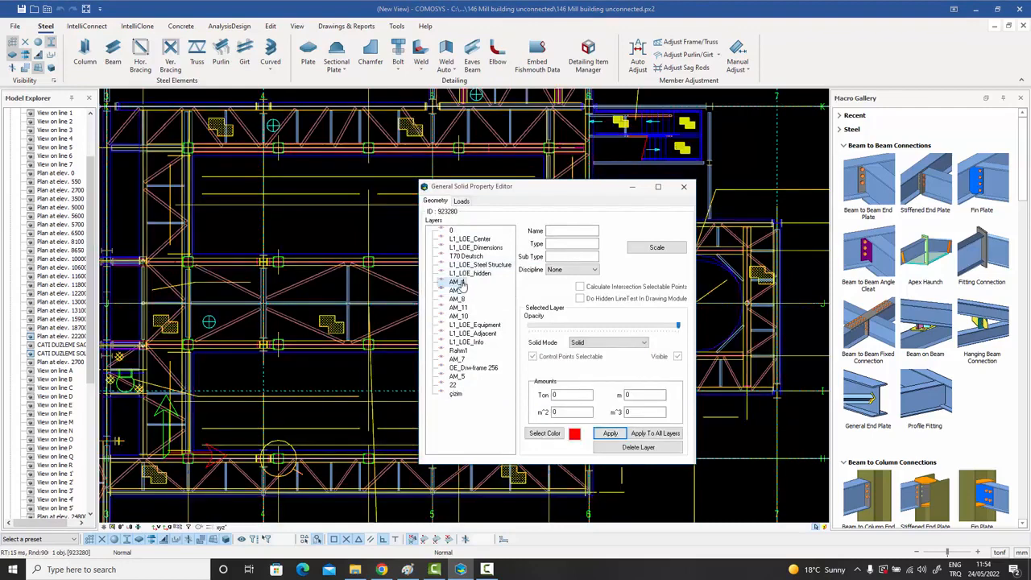
left_click(462, 265)
left_click(458, 248)
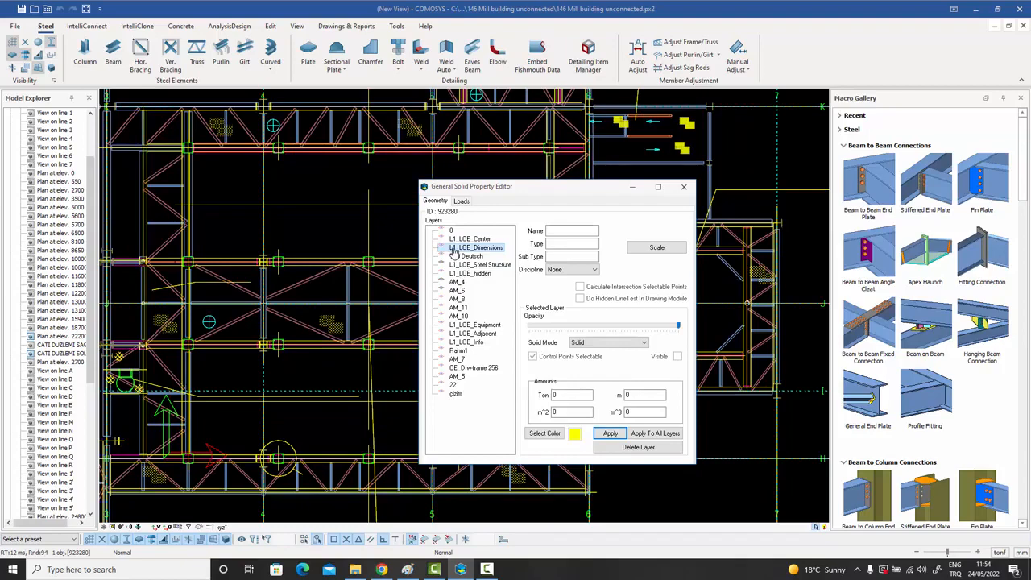
left_click(684, 186)
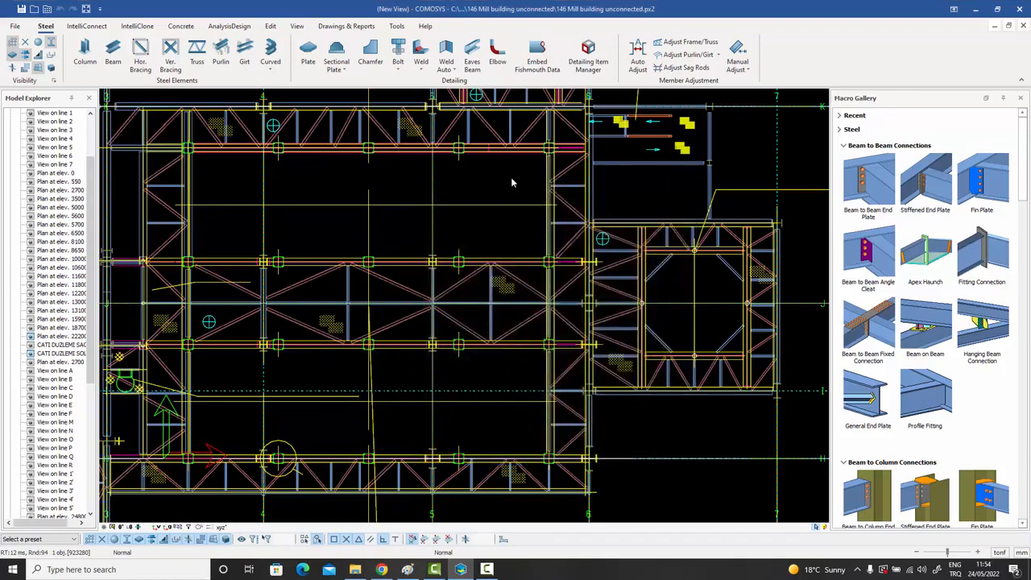
scroll(683, 151, "up", 5)
scroll(685, 149, "down", 5)
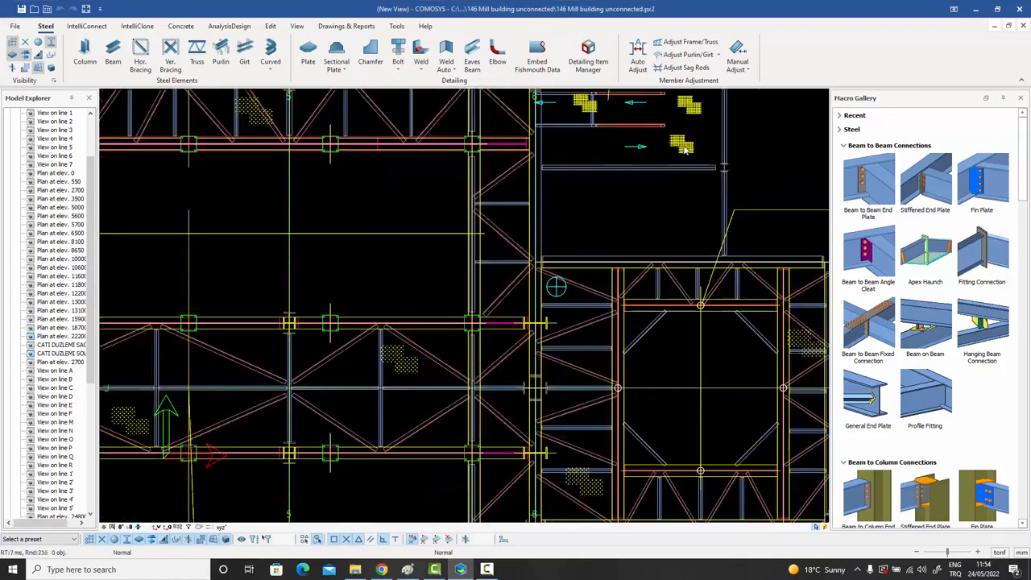
scroll(649, 193, "up", 1)
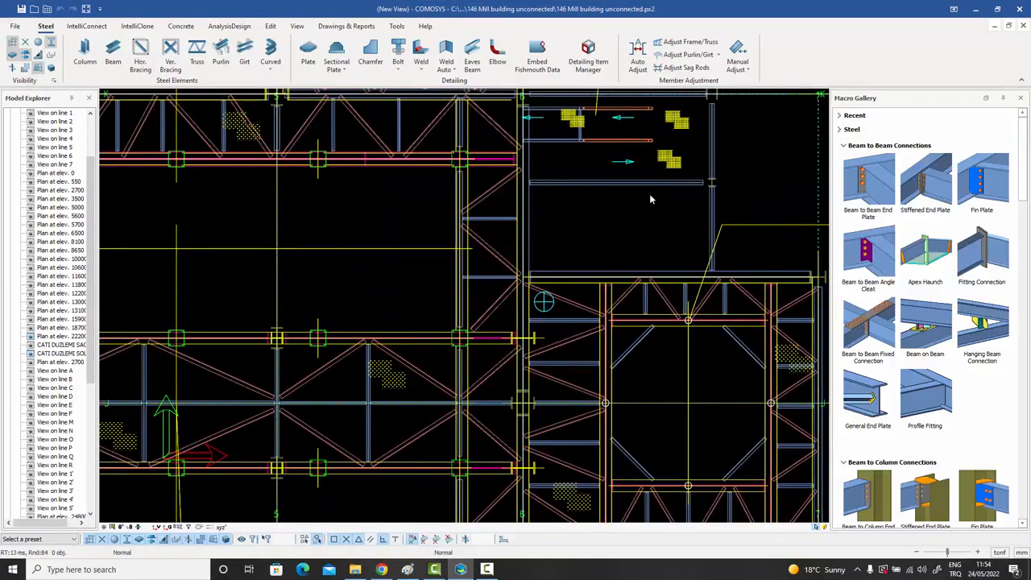
middle_click_drag(649, 194, 655, 165)
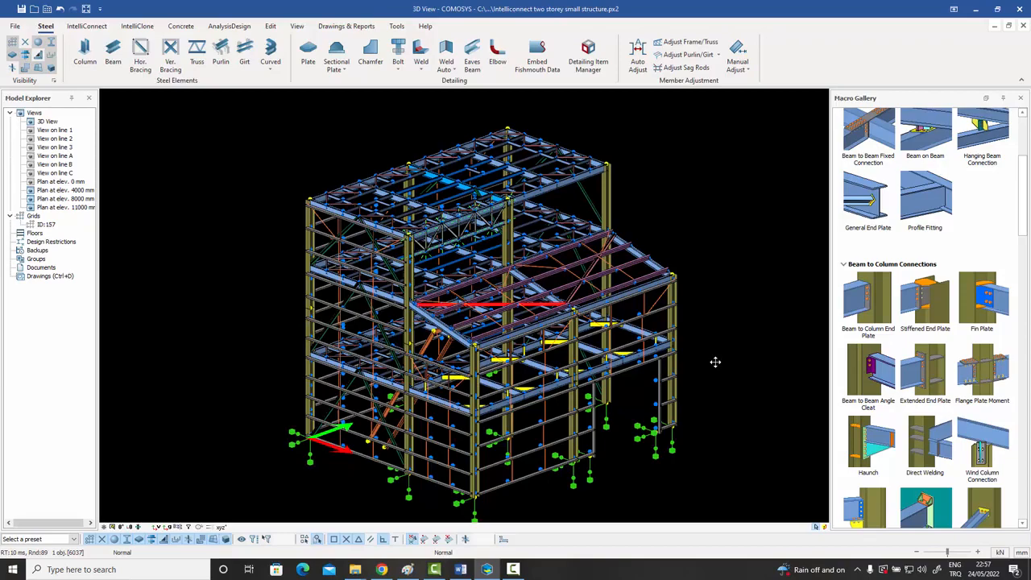
- Set the out-of-plane offset of the L60*6 roof bracing member in the corner bay of the two-storey structure to 80 mm
middle_click_drag(574, 299, 602, 286)
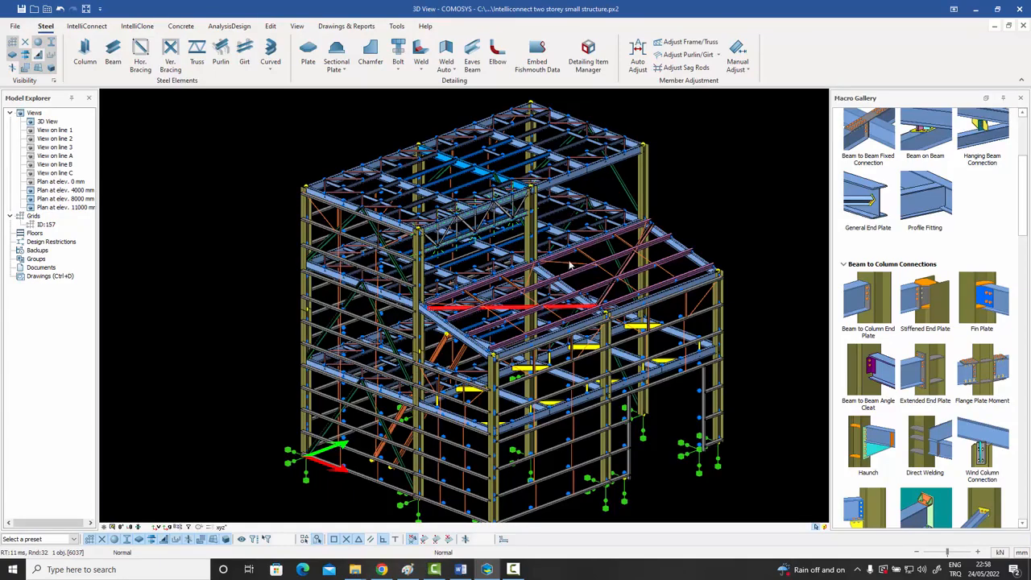
middle_click_drag(478, 192, 503, 224)
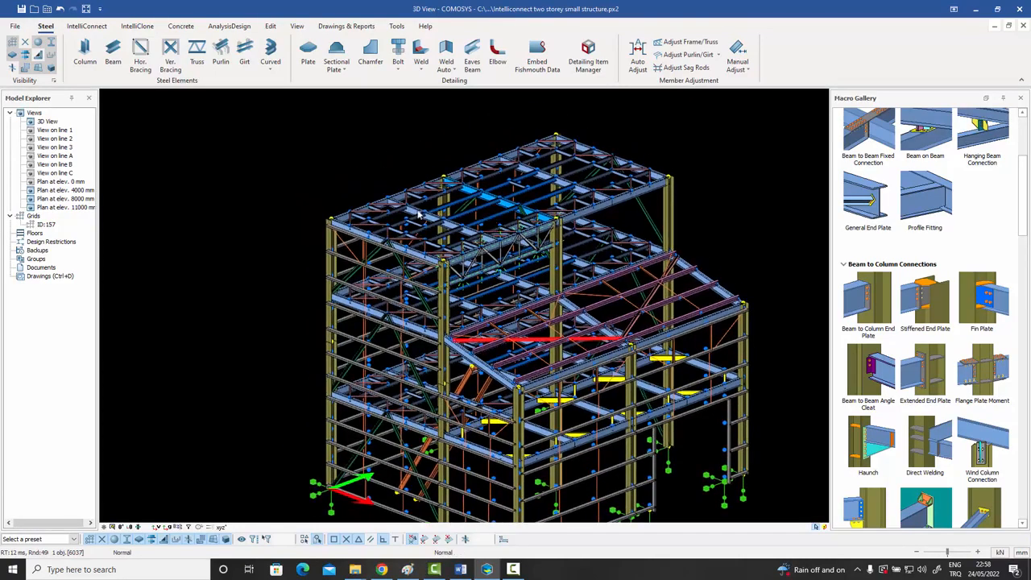
scroll(415, 216, "up", 3)
scroll(272, 231, "up", 2)
scroll(272, 231, "up", 2)
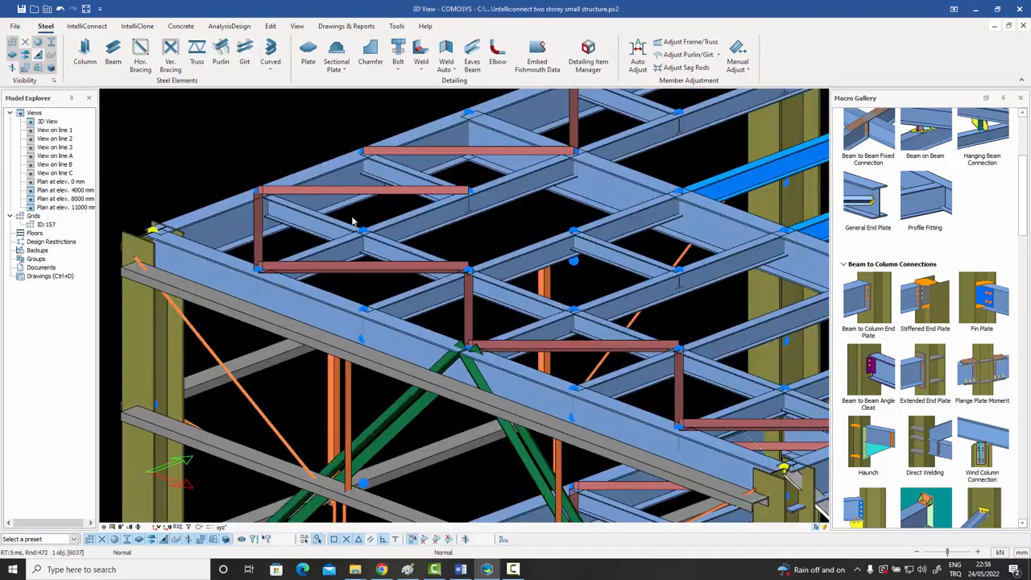
scroll(364, 269, "up", 3)
middle_click_drag(387, 264, 467, 283)
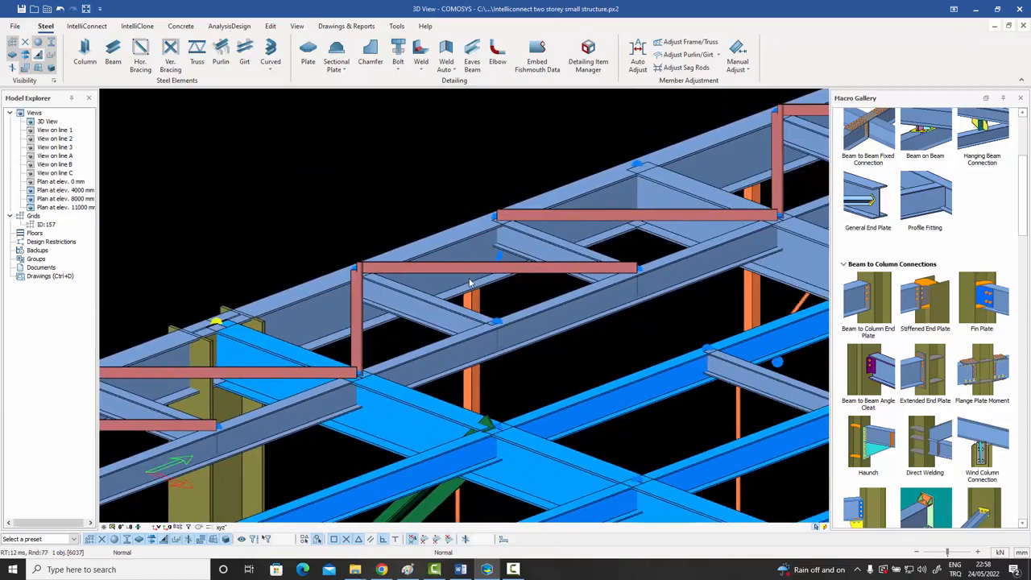
scroll(467, 284, "down", 5)
scroll(371, 323, "up", 4)
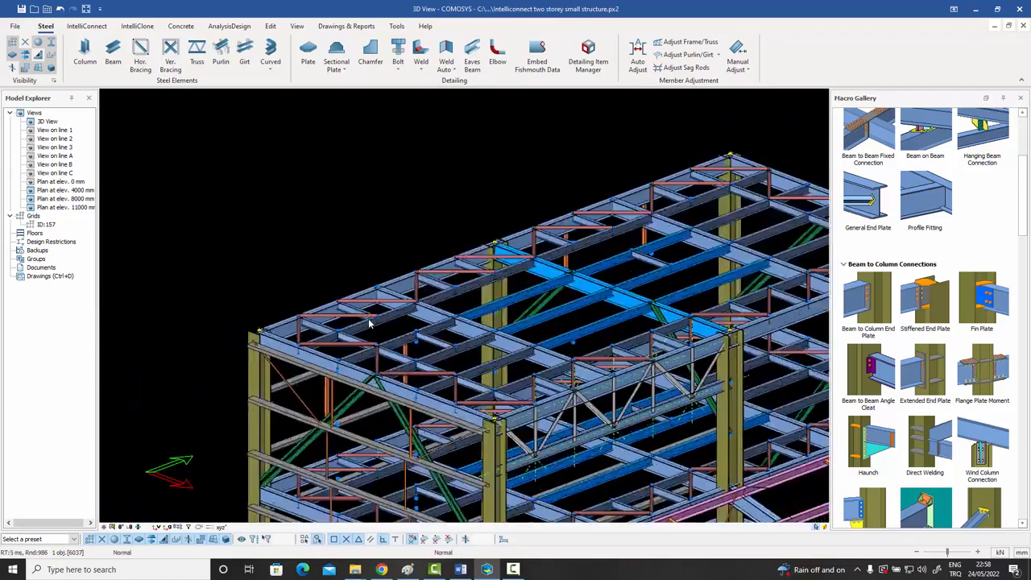
middle_click_drag(322, 307, 330, 272)
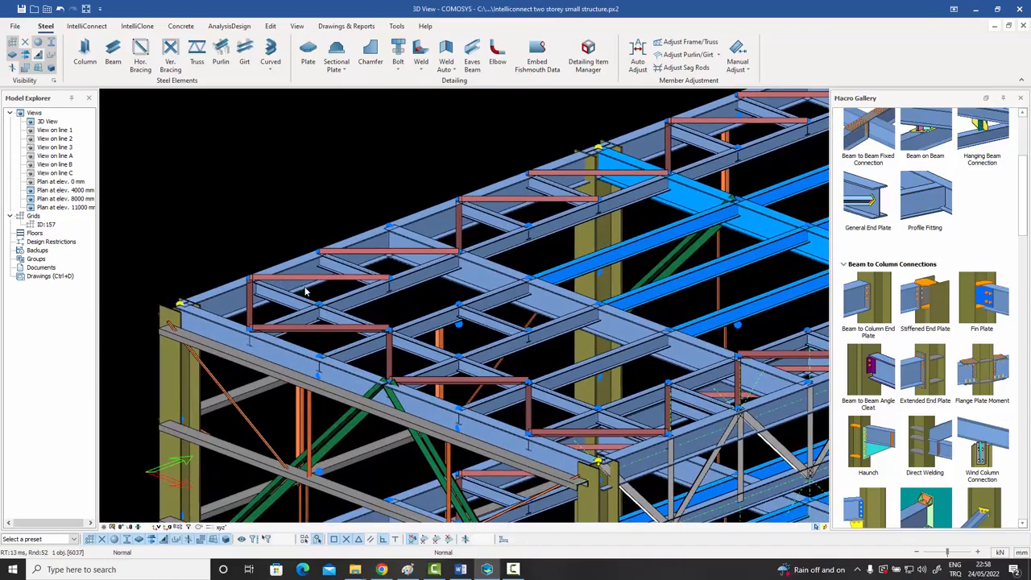
scroll(252, 295, "up", 4)
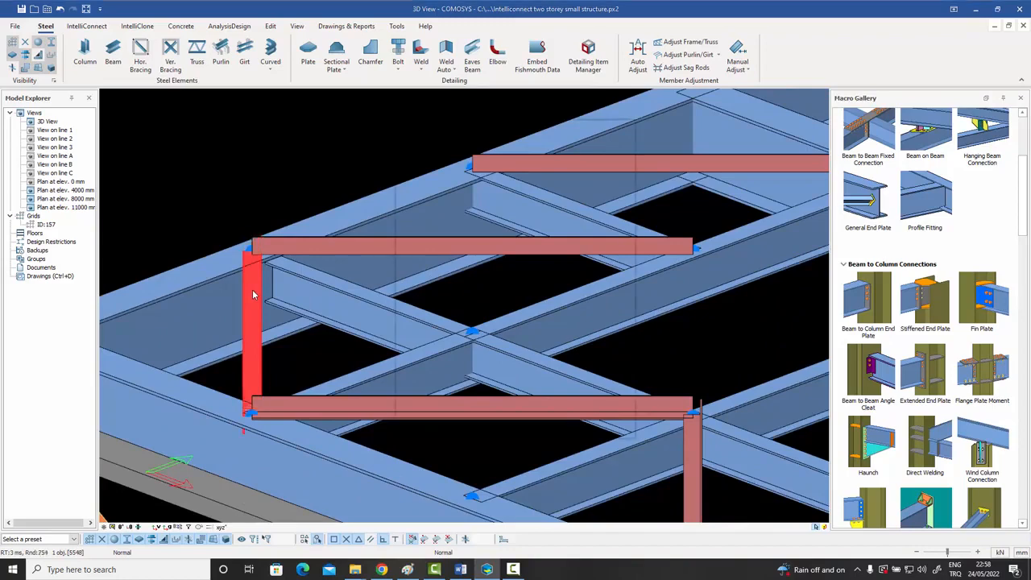
double_click(252, 294)
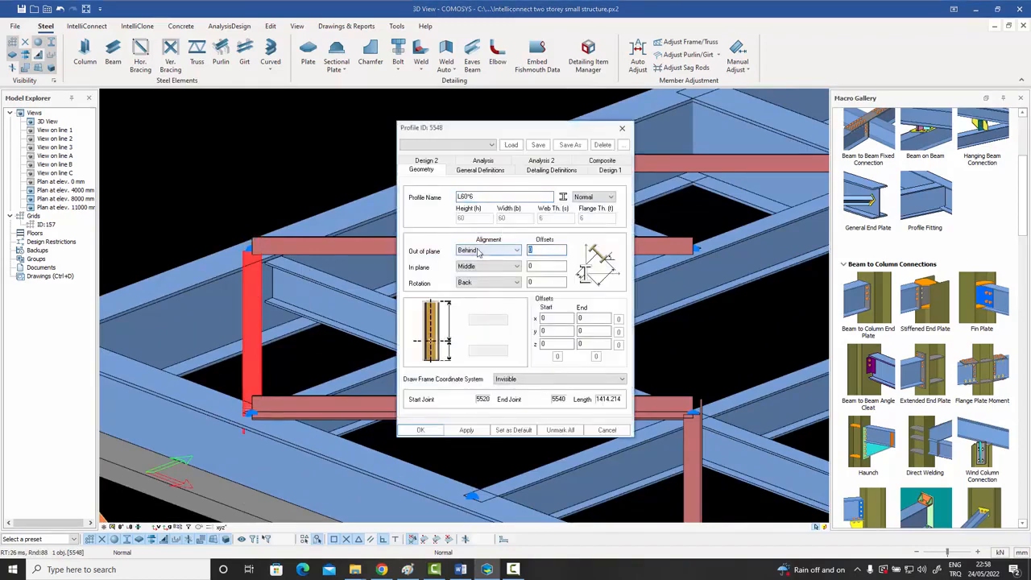
type("80")
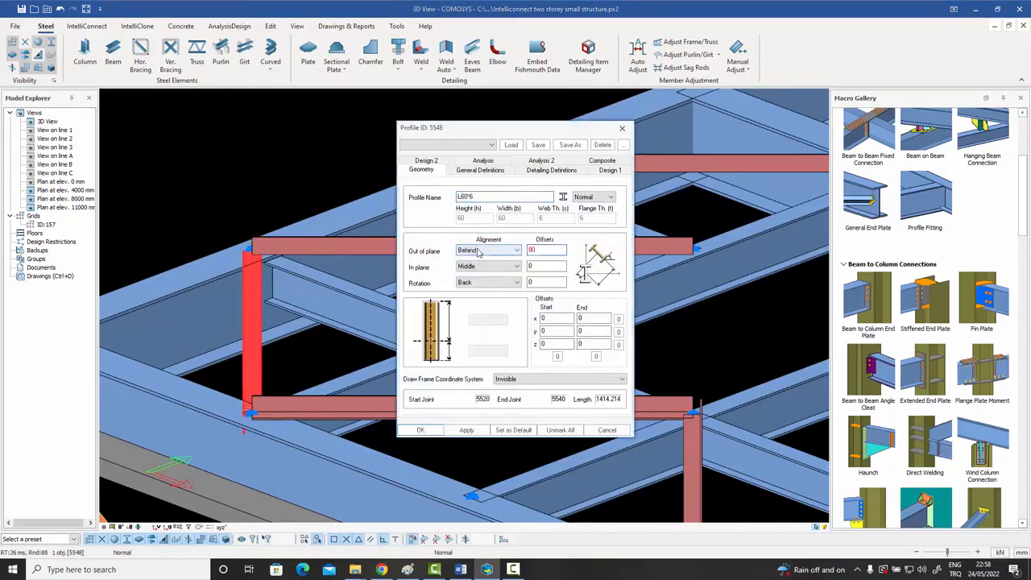
left_click(420, 430)
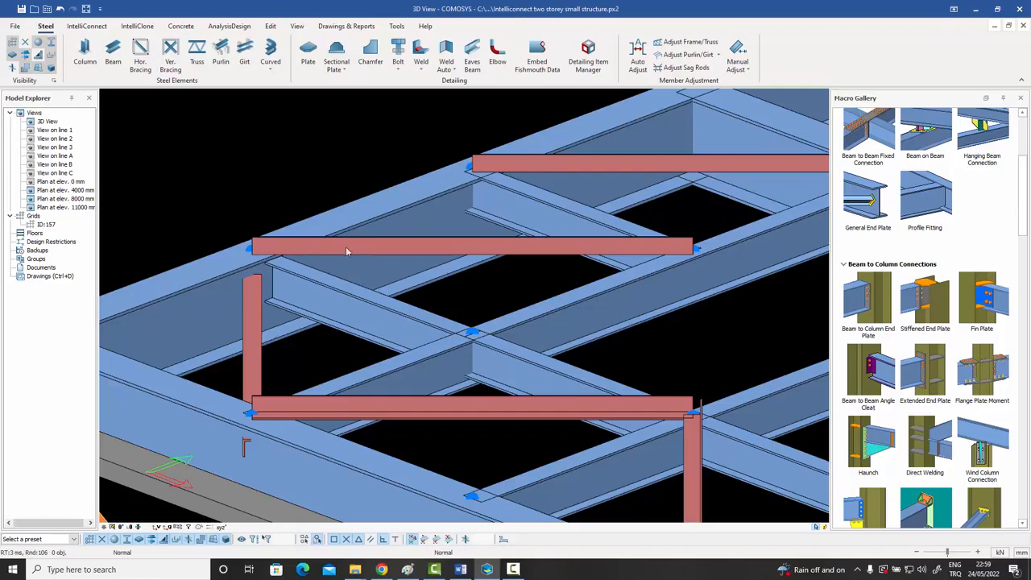
- Select all horizontal braces in the structure by grouping the selected profiles by beam group instead of section name
middle_click(473, 189)
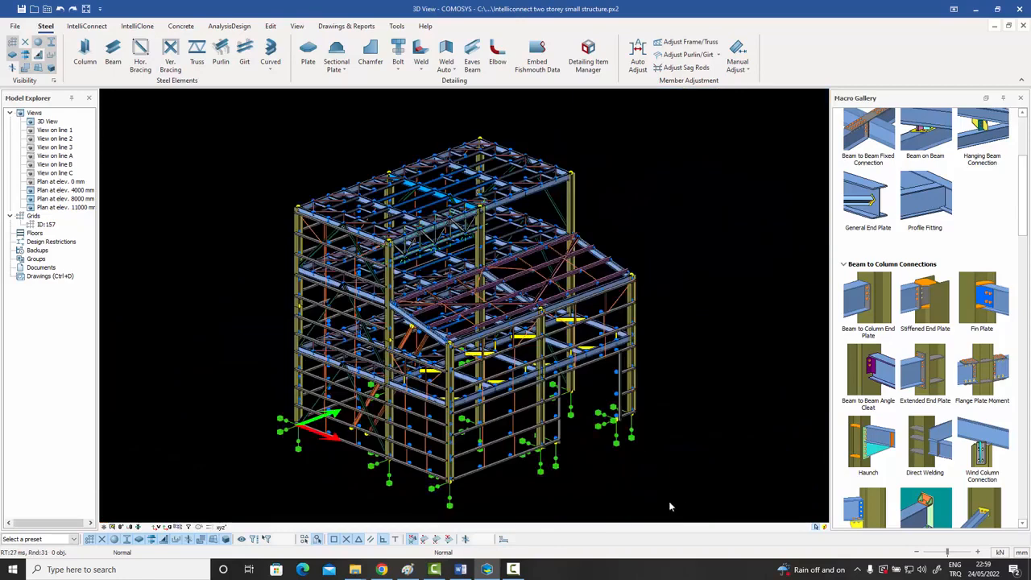
left_click_drag(672, 500, 225, 132)
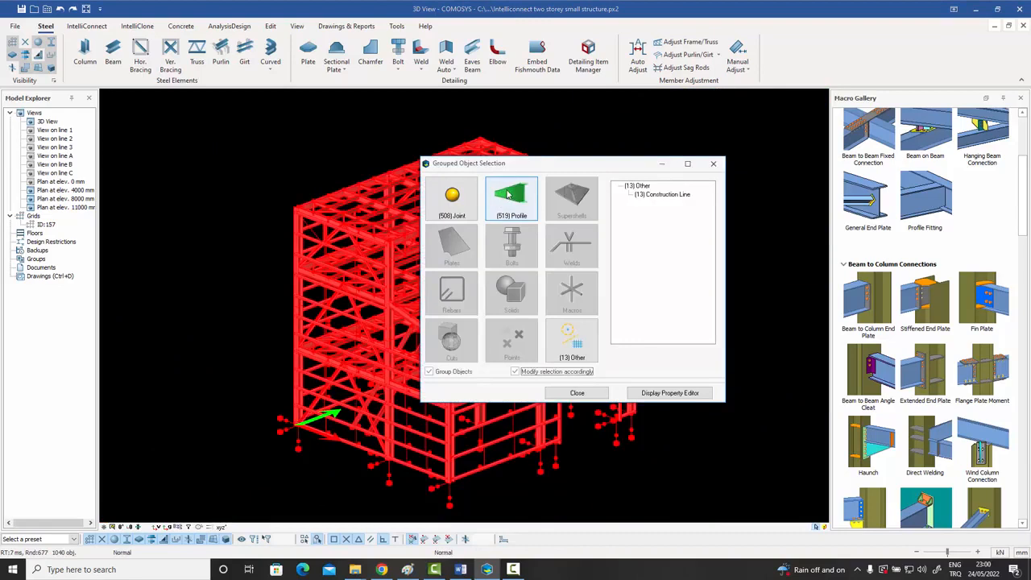
left_click(508, 194)
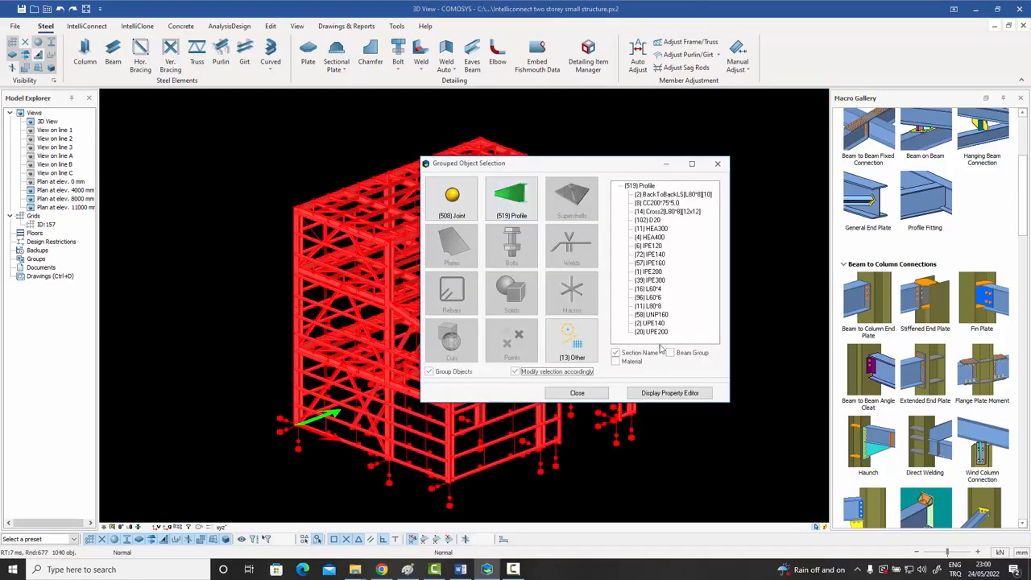
left_click(615, 352)
left_click(669, 352)
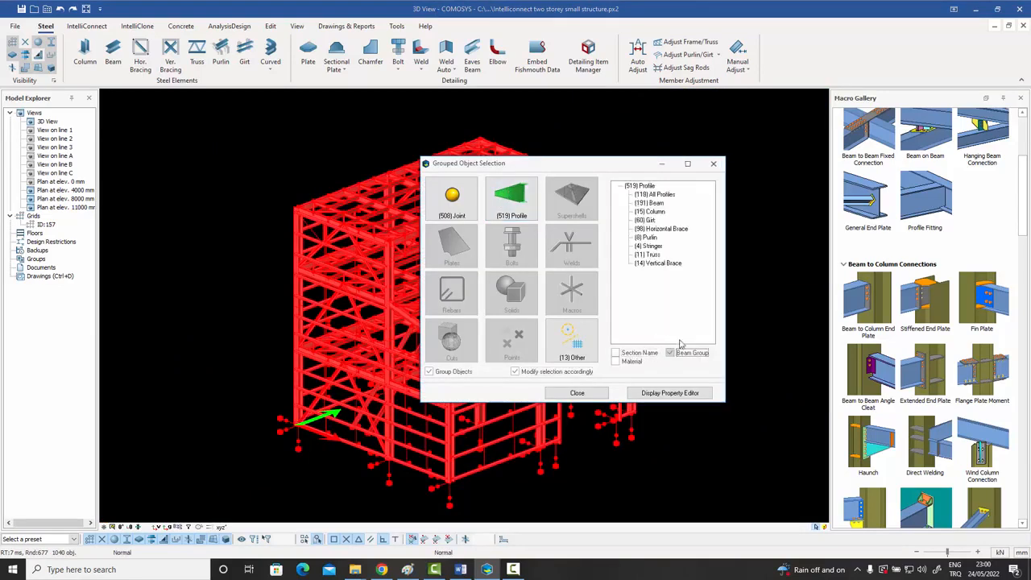
left_click(665, 230)
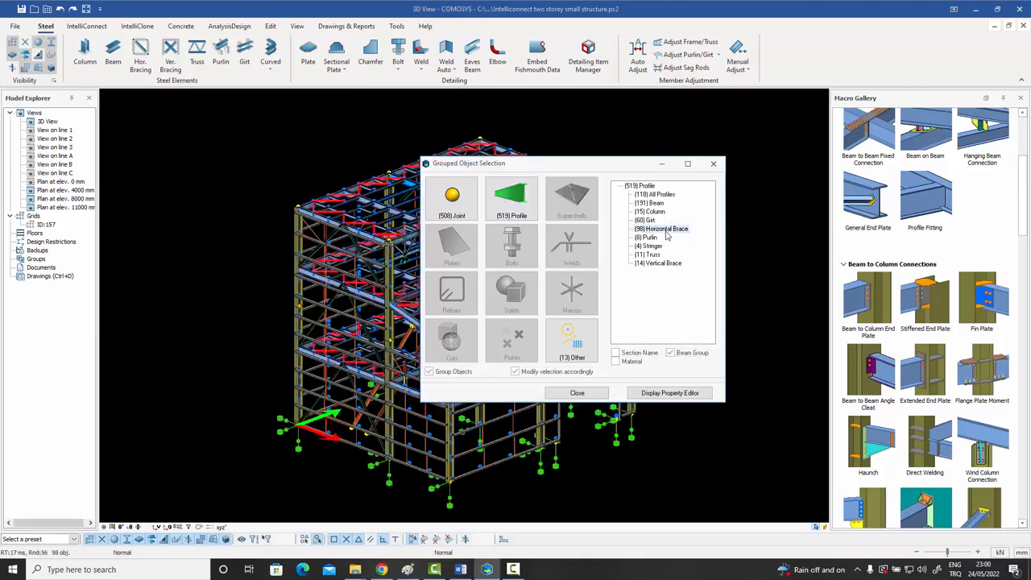
left_click(669, 392)
left_click(624, 130)
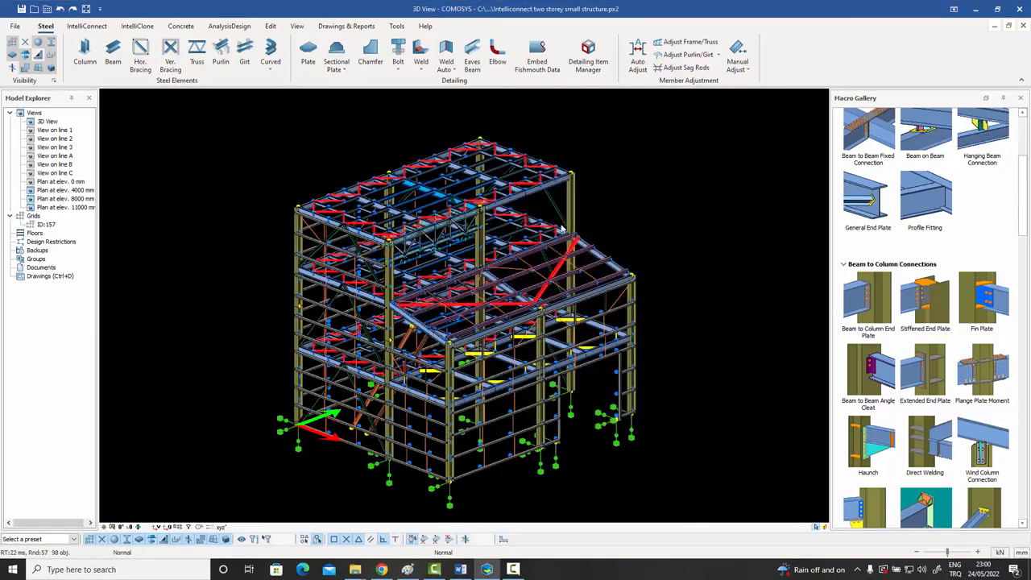
- Run Auto Adjust with the Horizontal Bracing settings on the selected horizontal braces
left_click(641, 60)
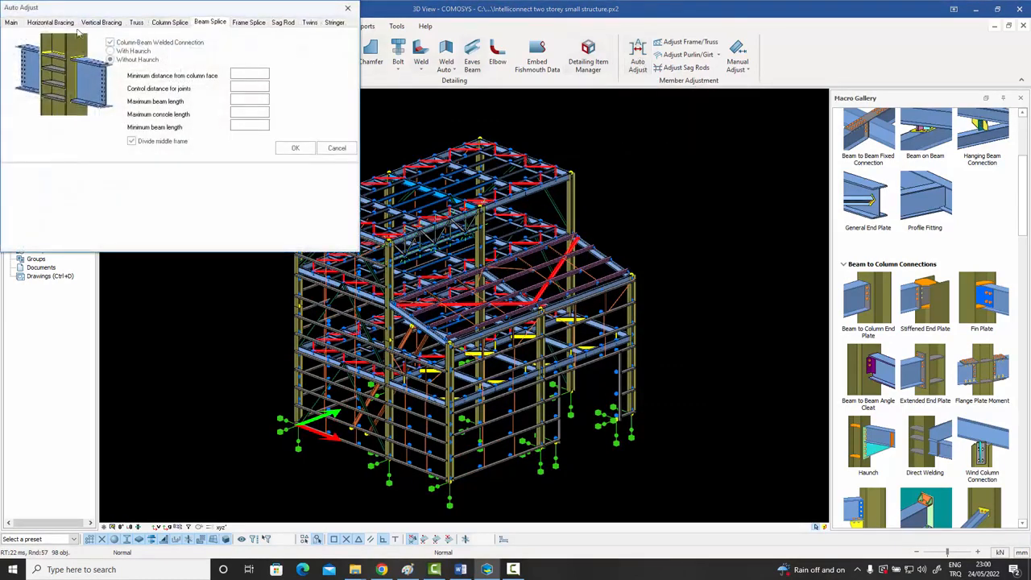
left_click(58, 24)
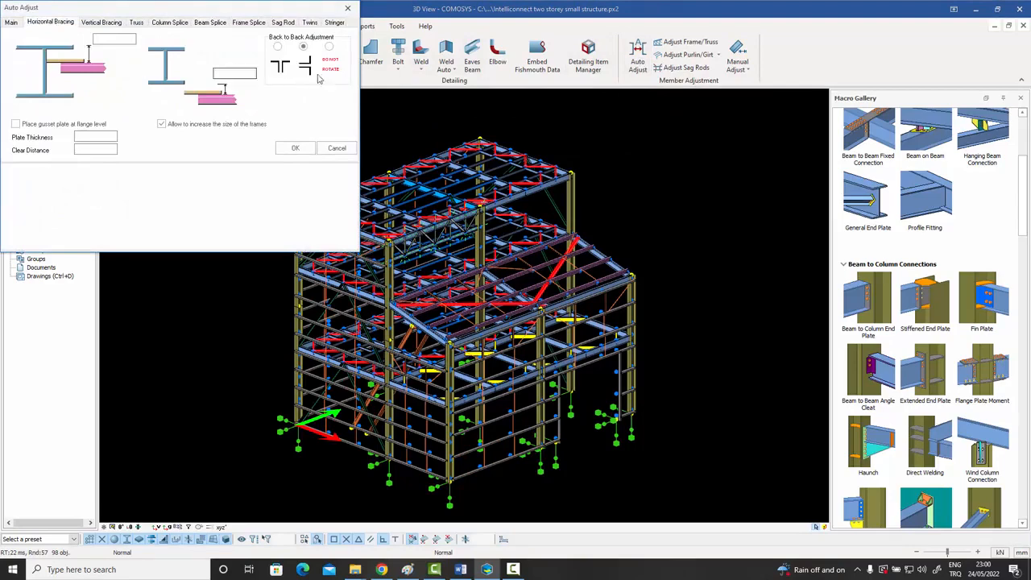
left_click(110, 38)
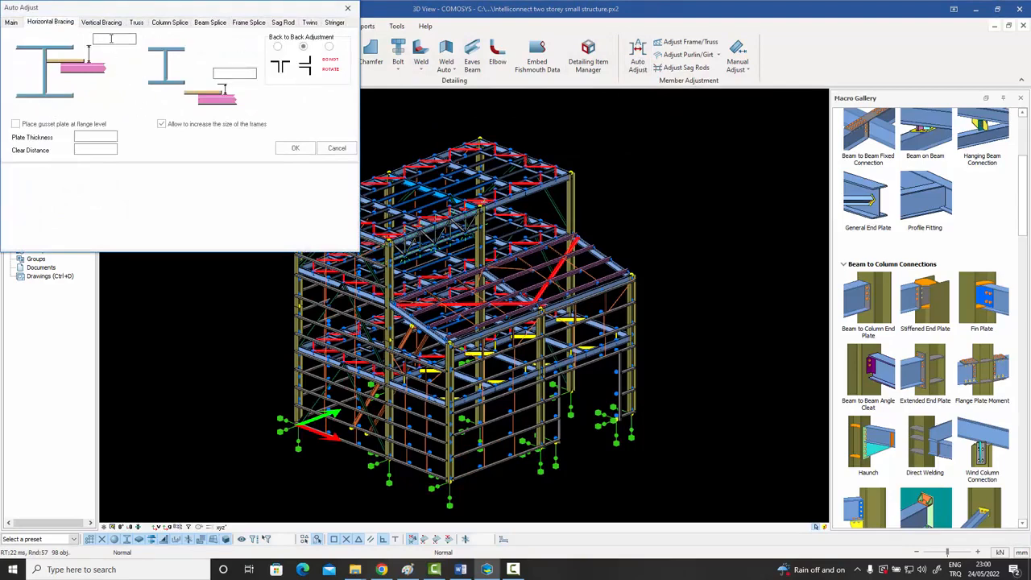
left_click(295, 150)
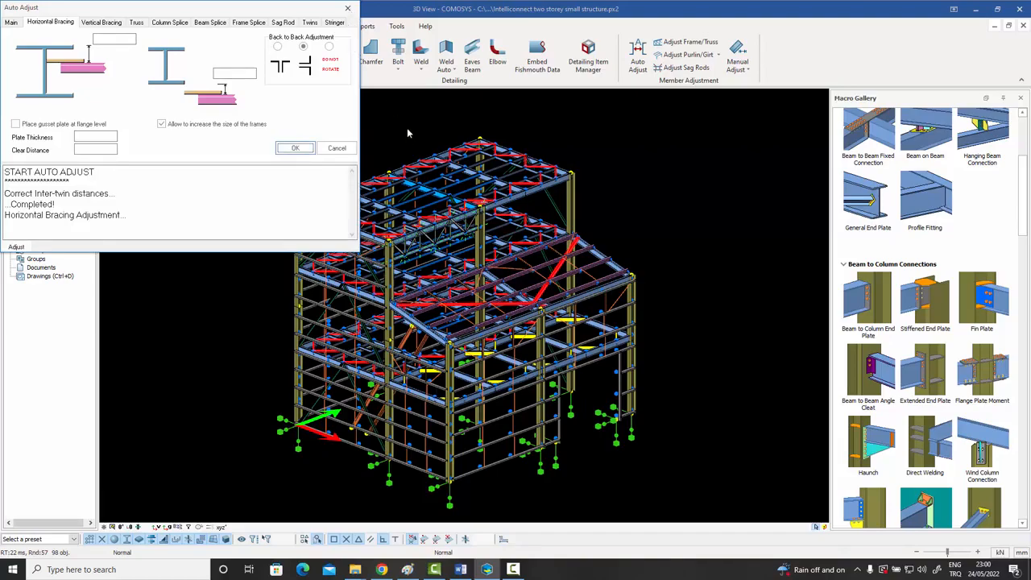
left_click(348, 9)
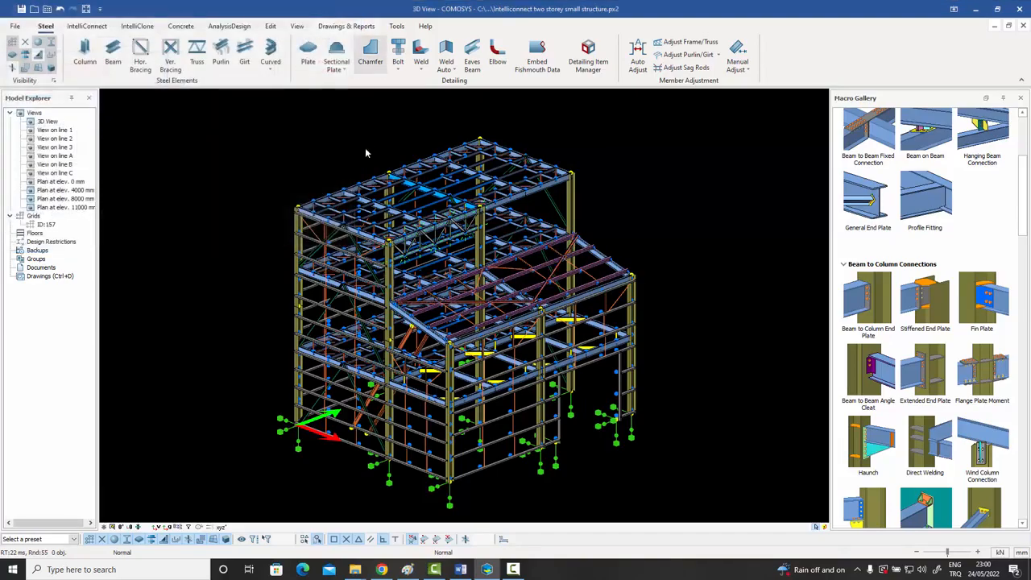
- Examine the position of the adjusted horizontal braces relative to the beams across the upper roof and lower floors
scroll(333, 200, "up", 3)
scroll(333, 200, "up", 6)
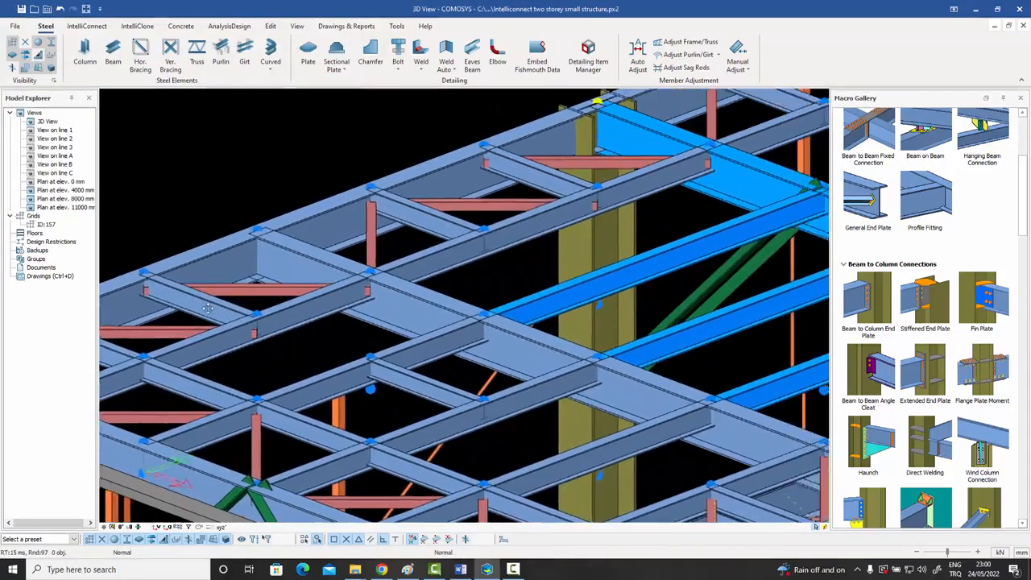
middle_click_drag(208, 308, 136, 331)
middle_click_drag(473, 214, 285, 305)
middle_click_drag(493, 246, 391, 236)
scroll(344, 224, "down", 5)
scroll(391, 236, "down", 2)
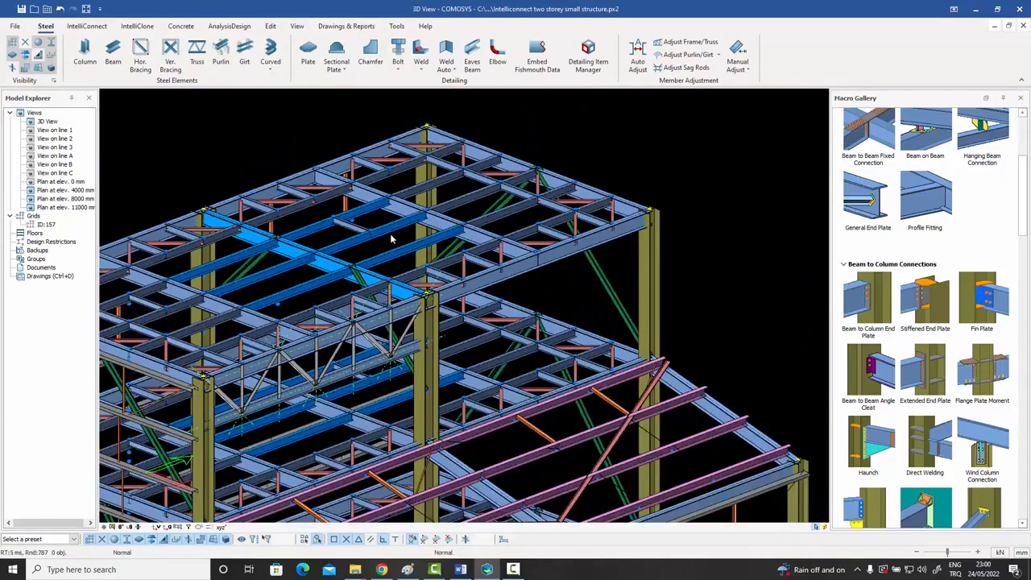
middle_click_drag(357, 275, 556, 162)
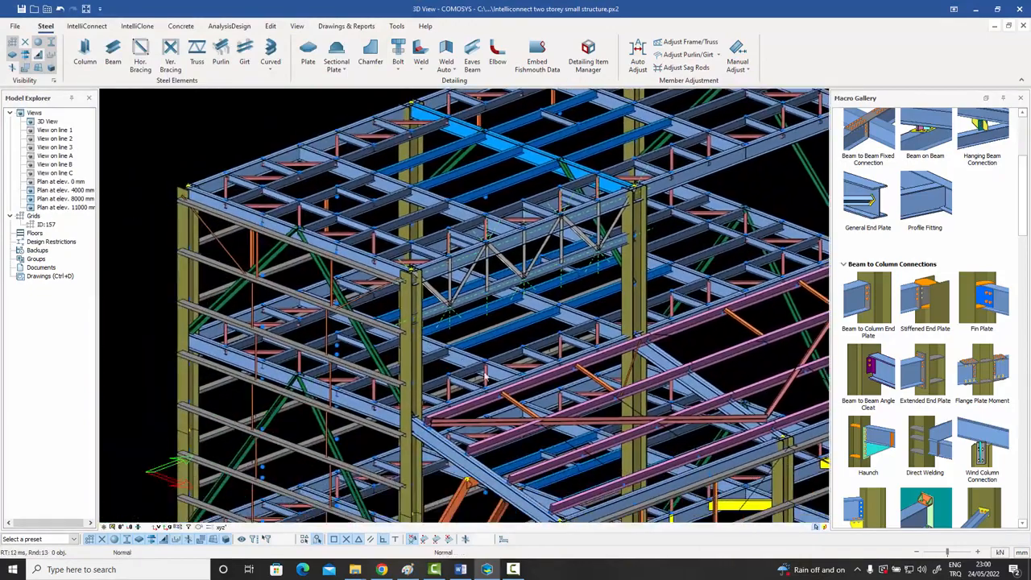
middle_click_drag(718, 295, 554, 314)
scroll(554, 314, "down", 6)
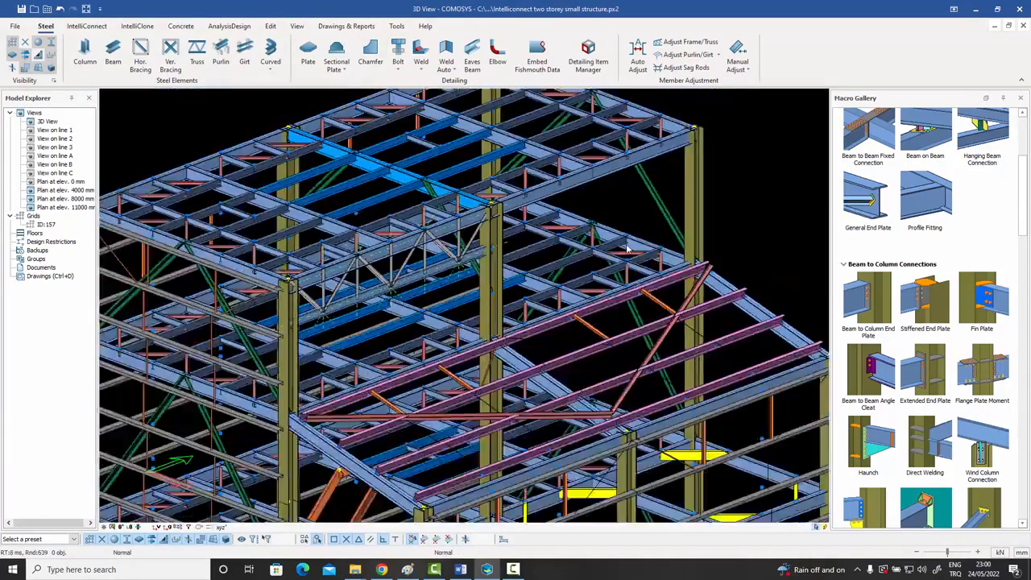
scroll(542, 285, "up", 3)
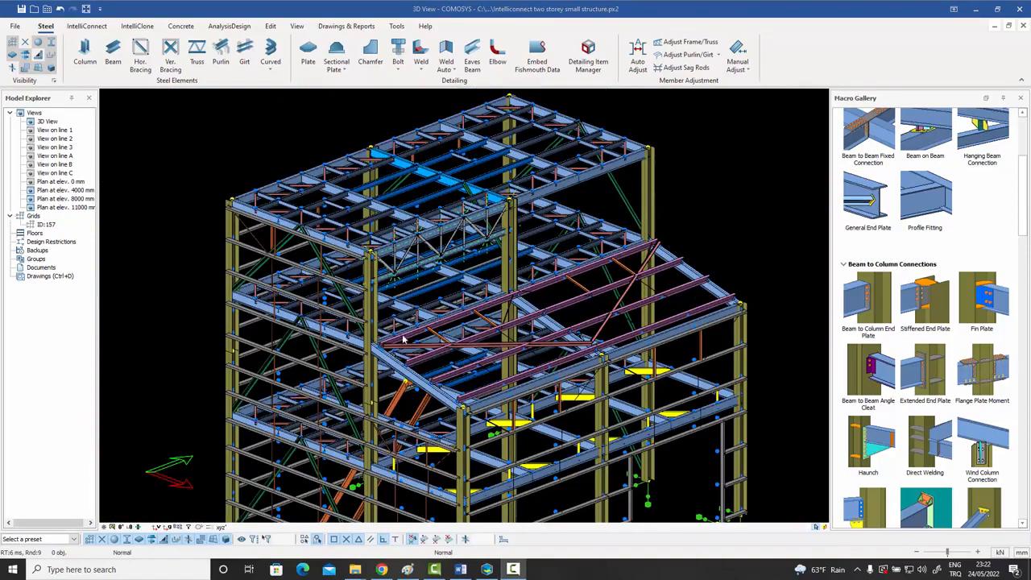
- Inspect where the two vertical brace diagonals meet the roof edge beam at midspan, highlighting the braces and the beam in turn
scroll(281, 249, "up", 5)
left_click(285, 243)
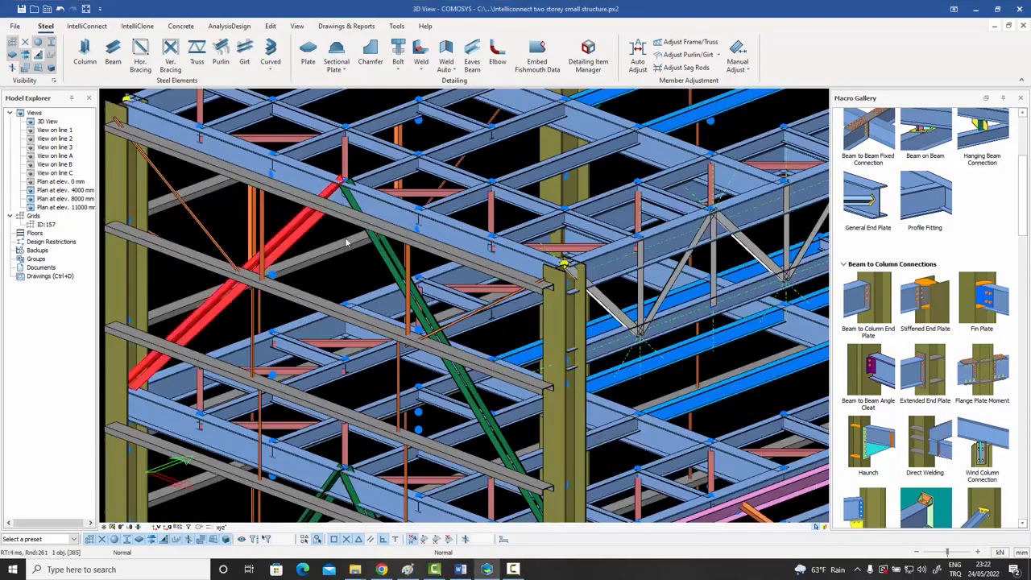
left_click(383, 253)
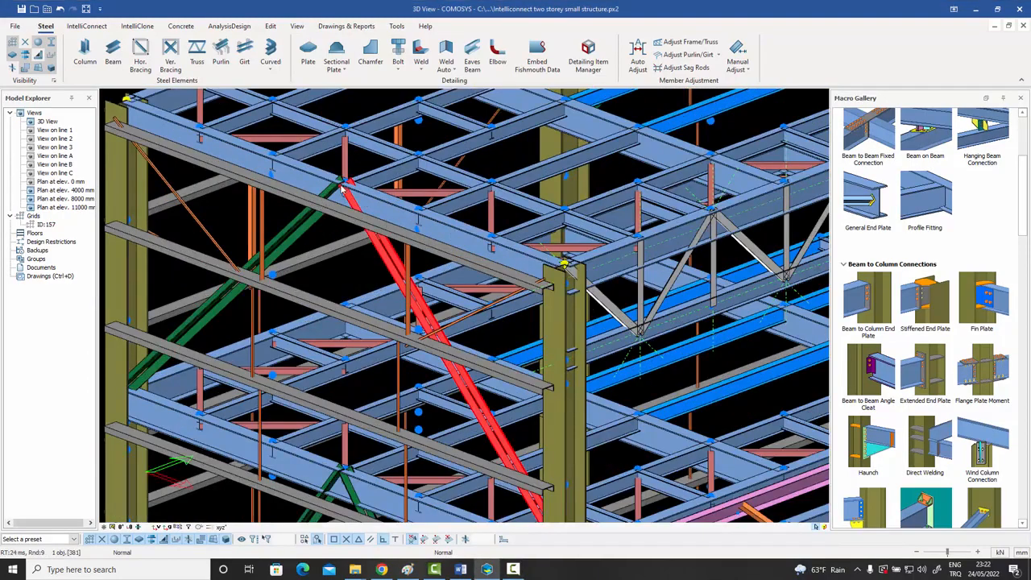
middle_click_drag(322, 178, 333, 222)
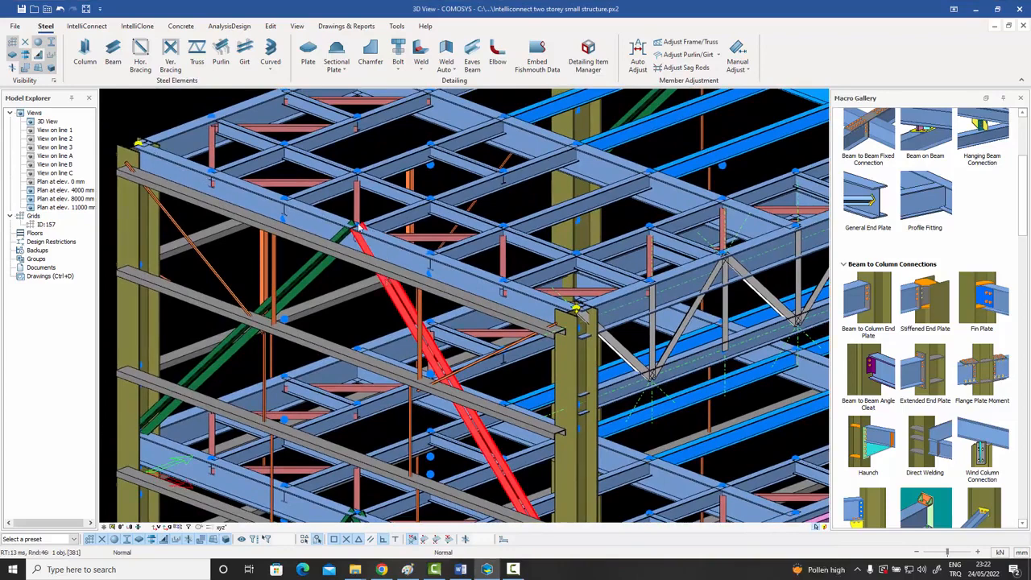
scroll(361, 234, "up", 3)
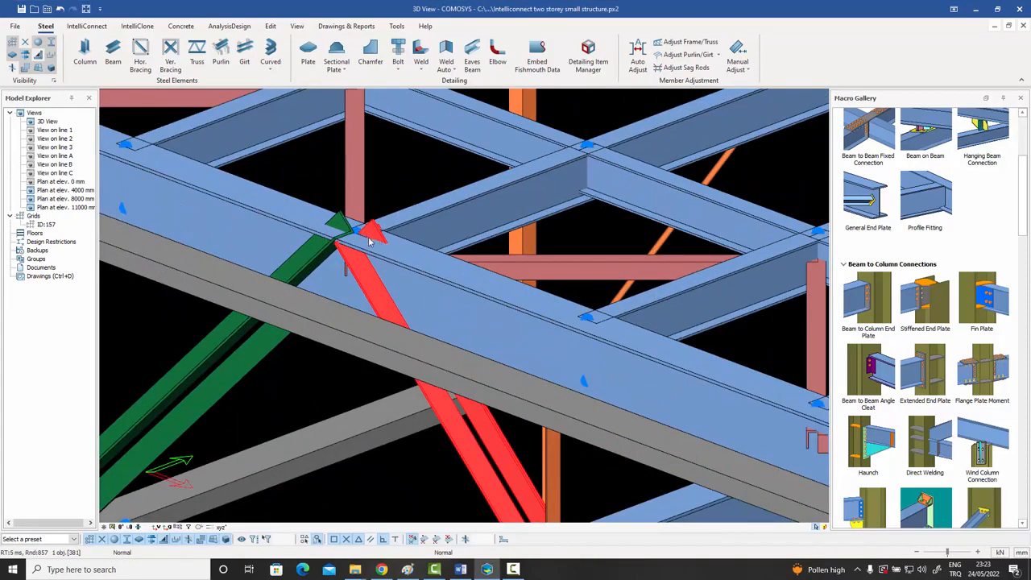
left_click(417, 310)
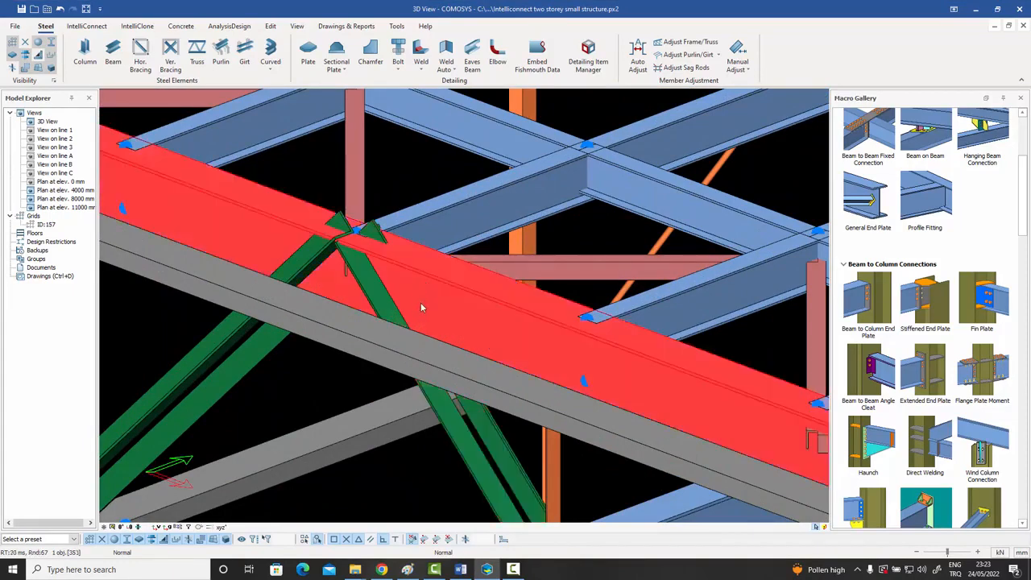
scroll(420, 304, "down", 3)
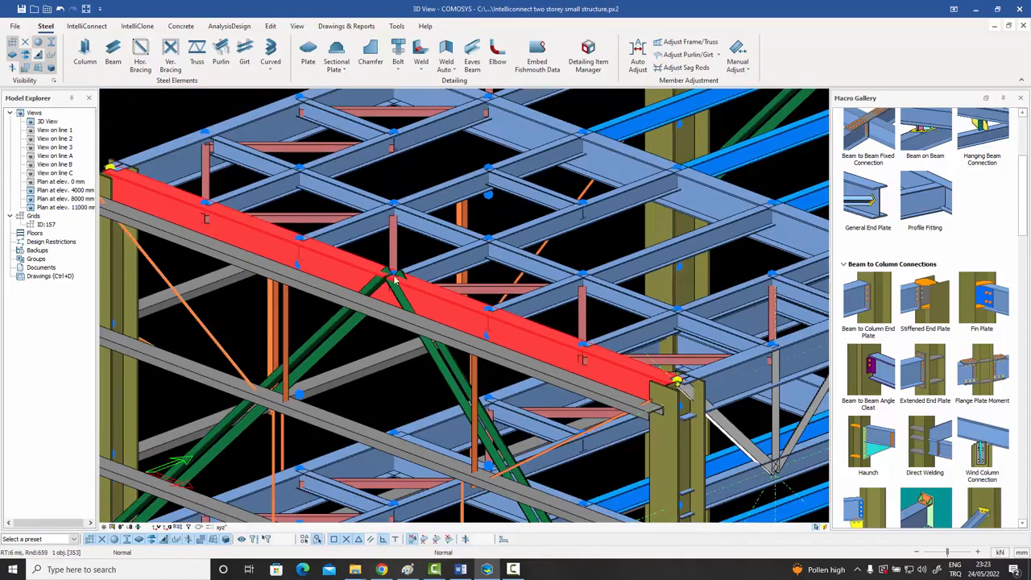
left_click(432, 351)
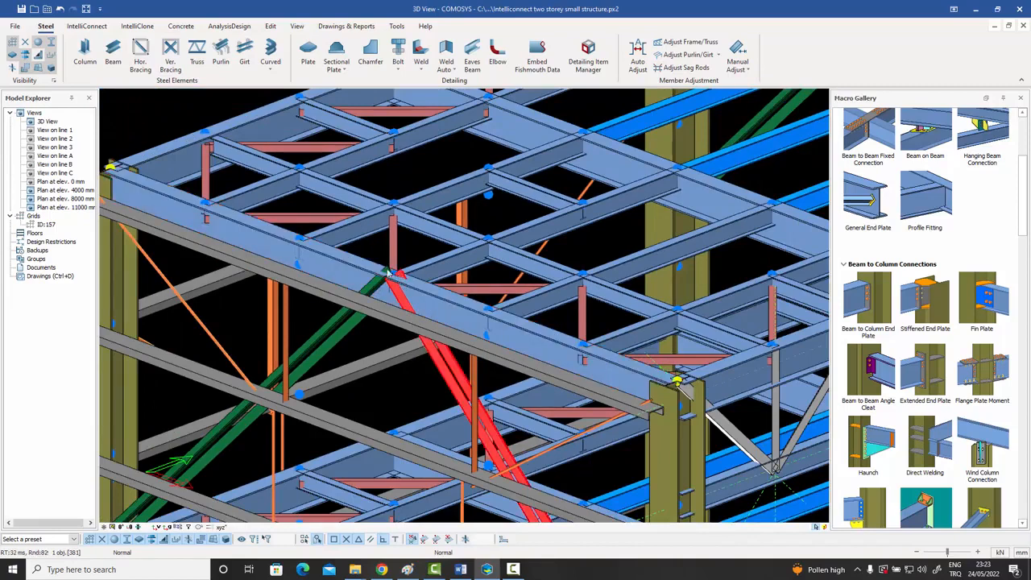
scroll(395, 278, "up", 1)
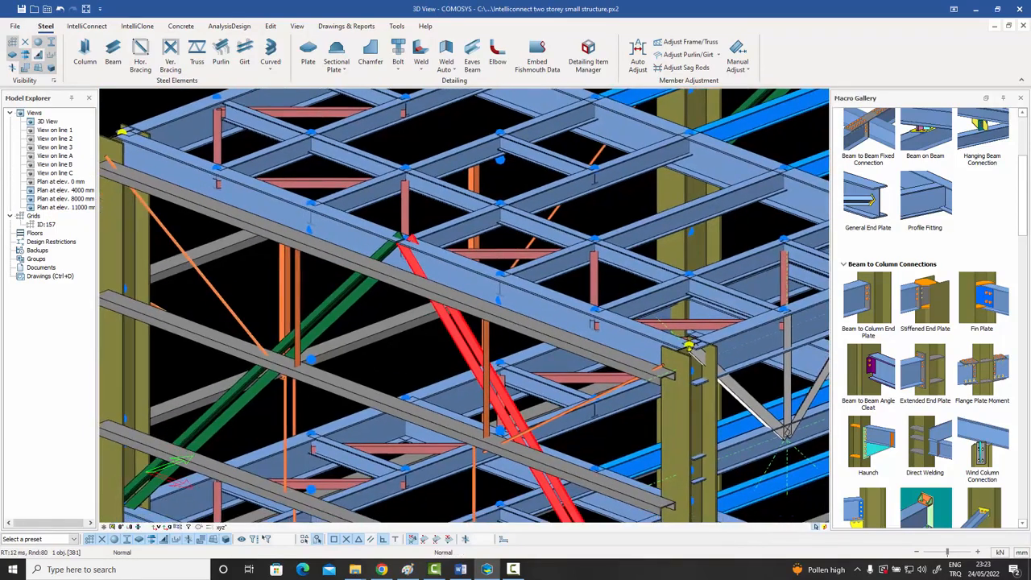
left_click(359, 296)
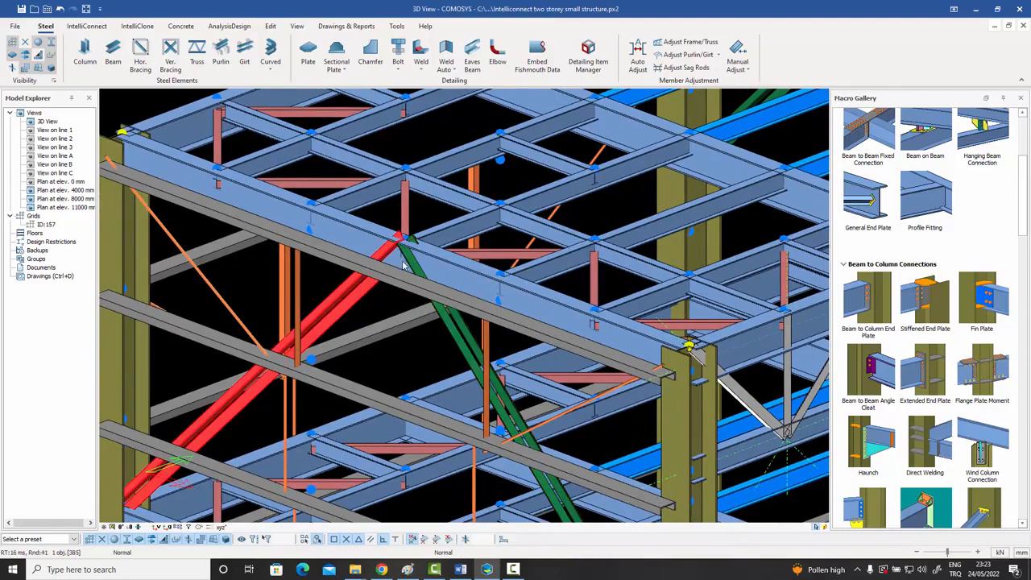
- Examine the lower end of the vertical brace at the column and beam joint, and the bracing down to the column base
scroll(414, 267, "down", 5)
scroll(294, 311, "up", 5)
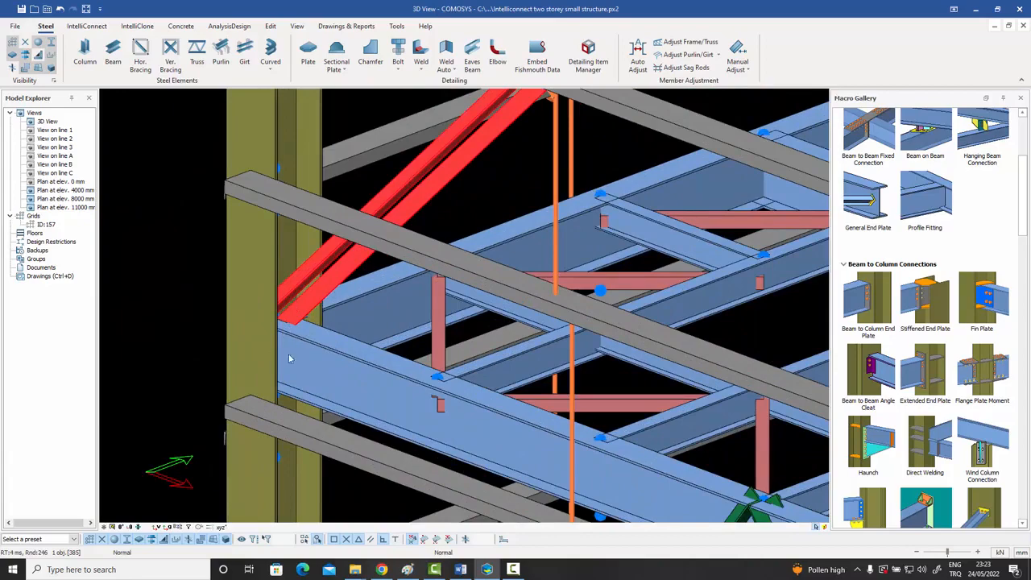
scroll(326, 300, "down", 5)
scroll(339, 400, "up", 5)
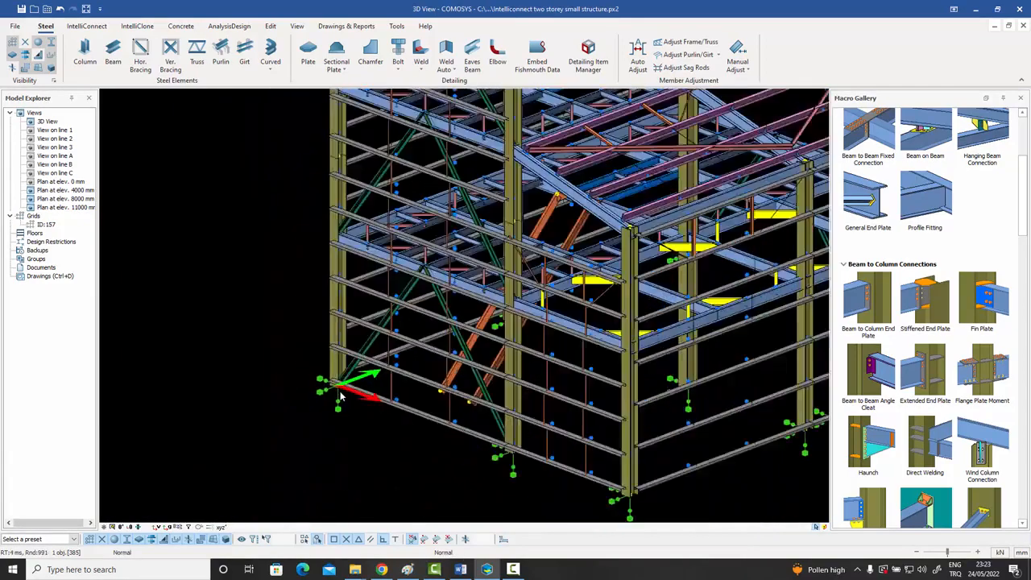
scroll(346, 354, "down", 5)
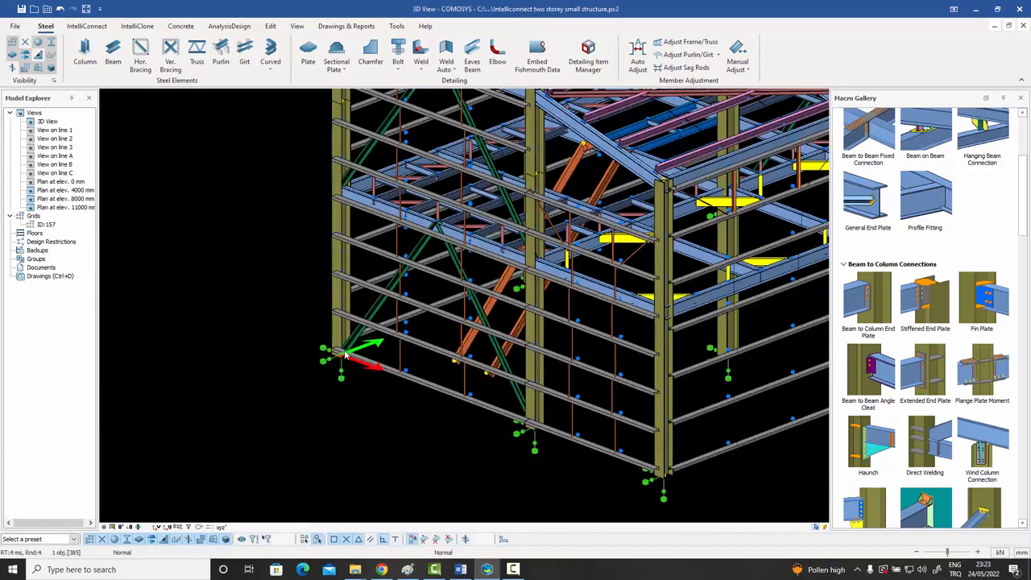
scroll(286, 405, "down", 2)
scroll(285, 405, "down", 2)
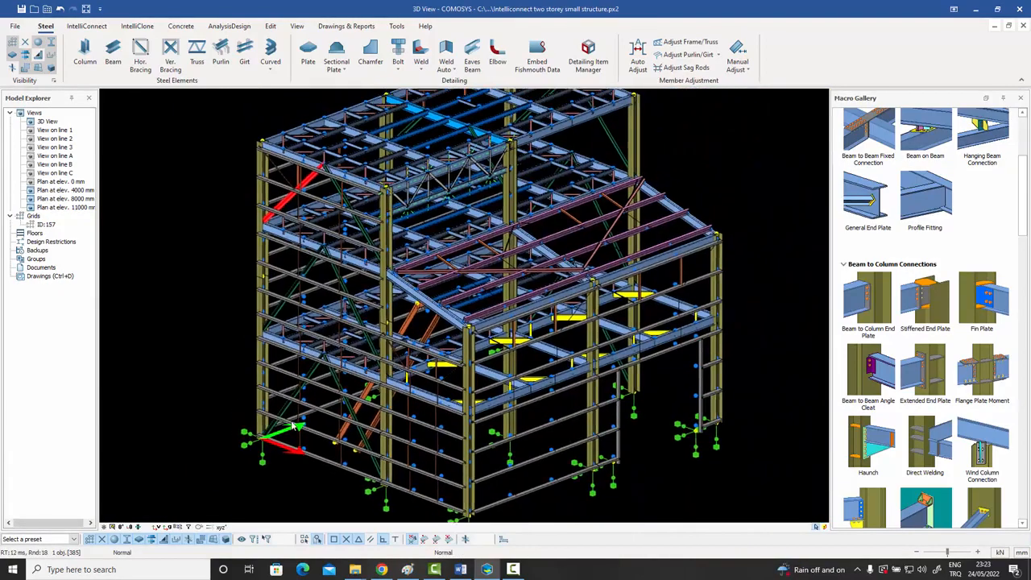
scroll(253, 348, "up", 1)
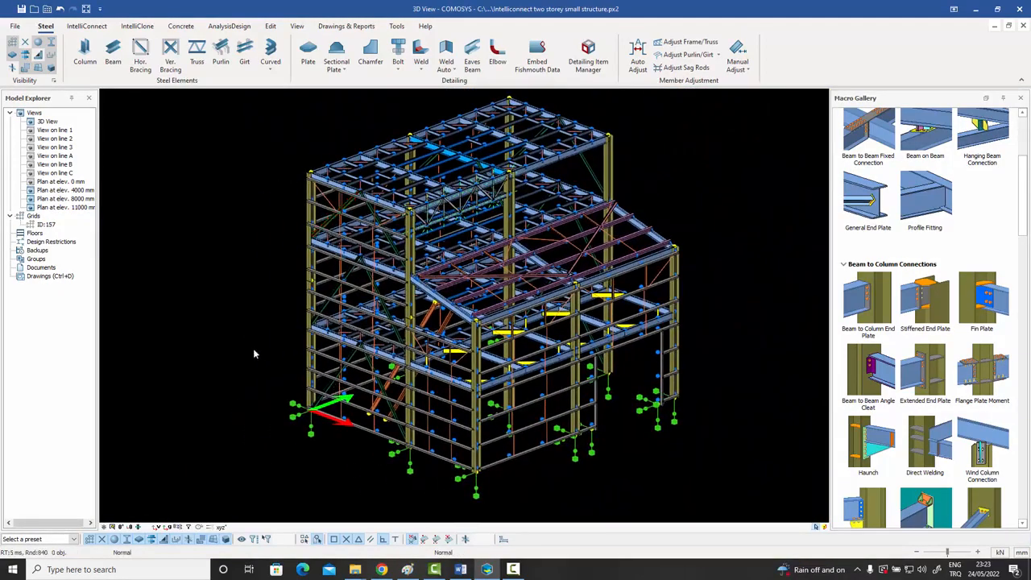
scroll(252, 348, "up", 2)
middle_click_drag(259, 352, 252, 365)
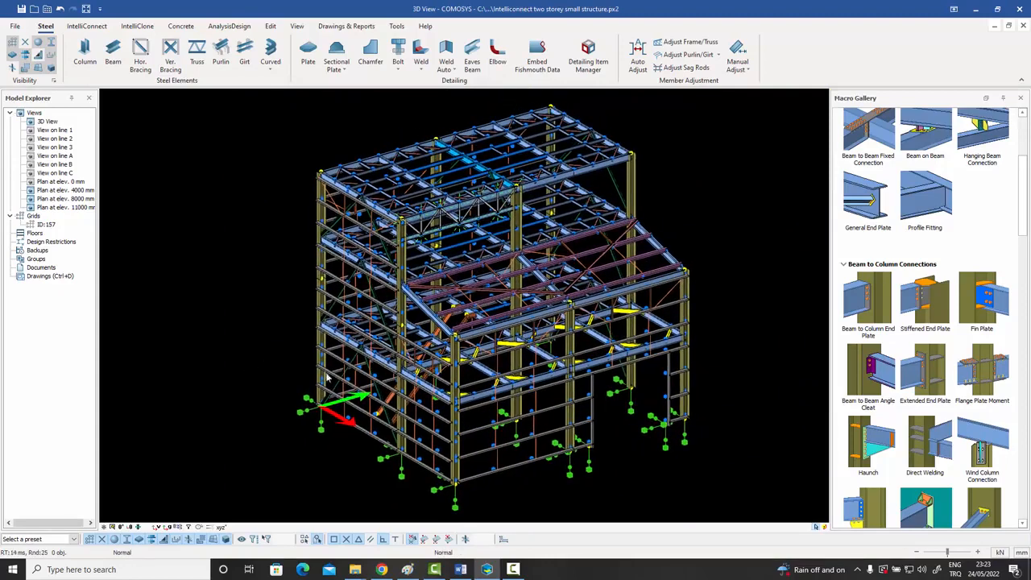
- Select all vertical braces in the structure by grouping the selected profiles by beam group only
left_click_drag(726, 493, 255, 105)
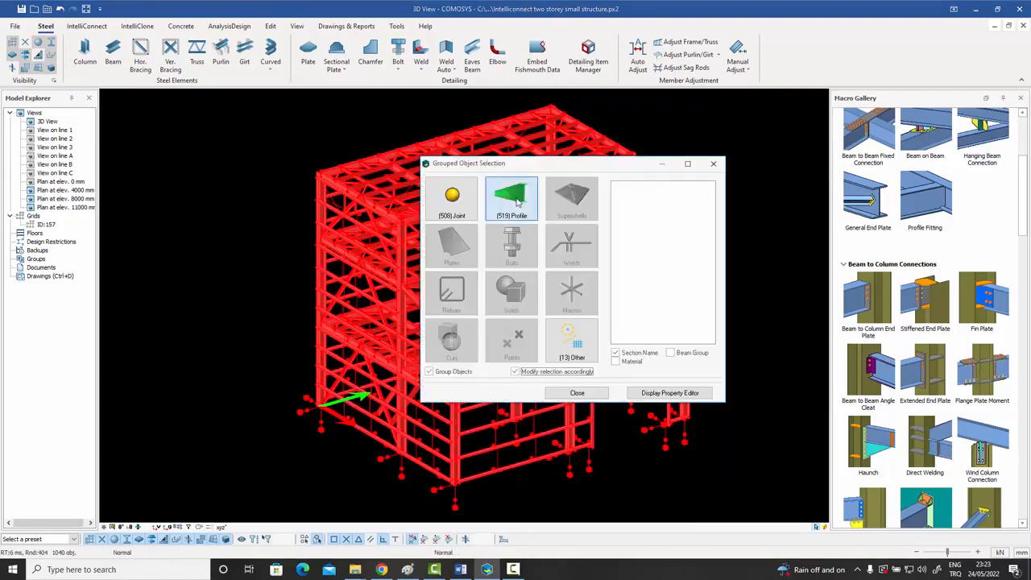
left_click(670, 352)
left_click(616, 353)
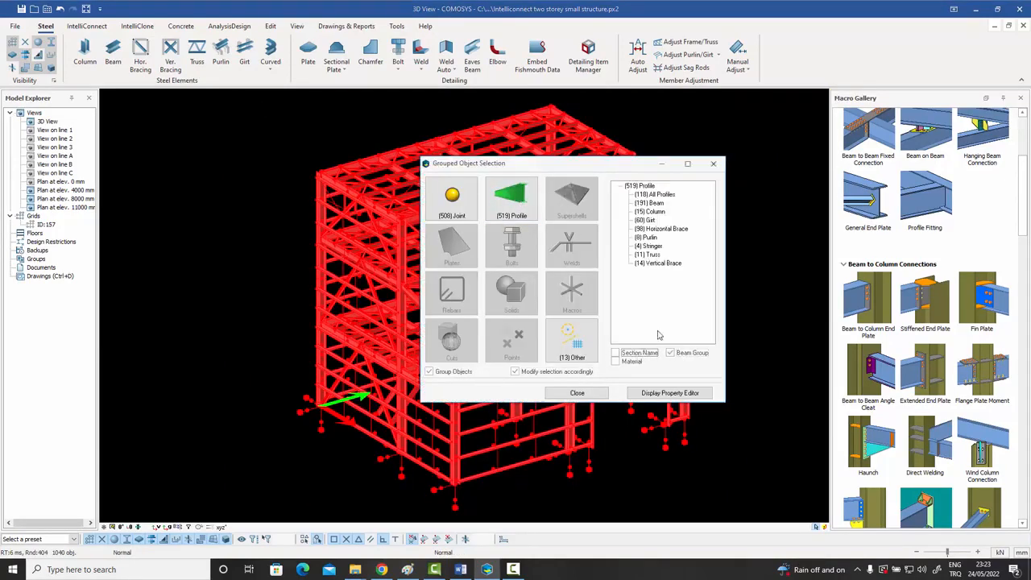
left_click(657, 263)
double_click(661, 267)
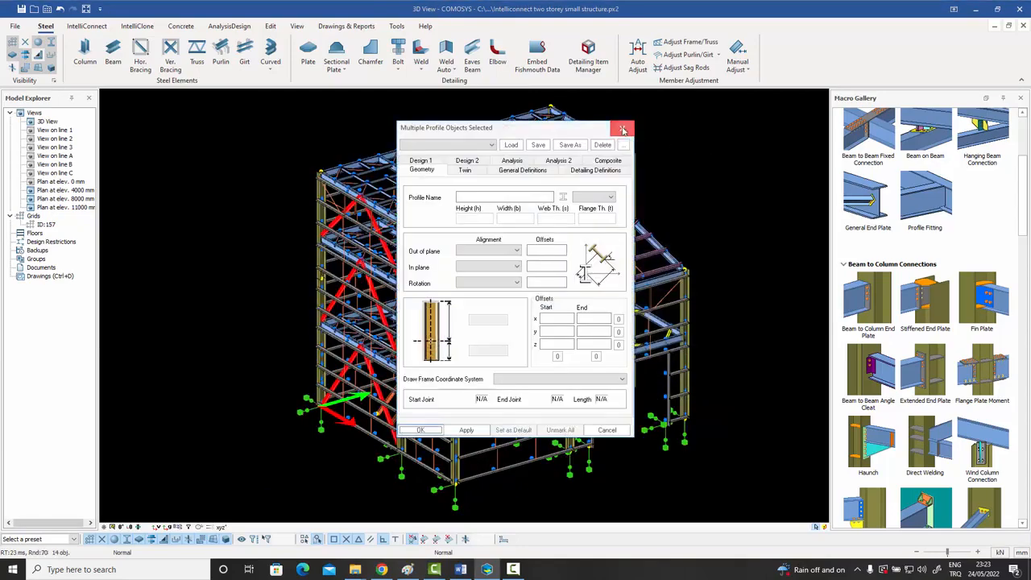
left_click(621, 131)
middle_click_drag(543, 260, 580, 261)
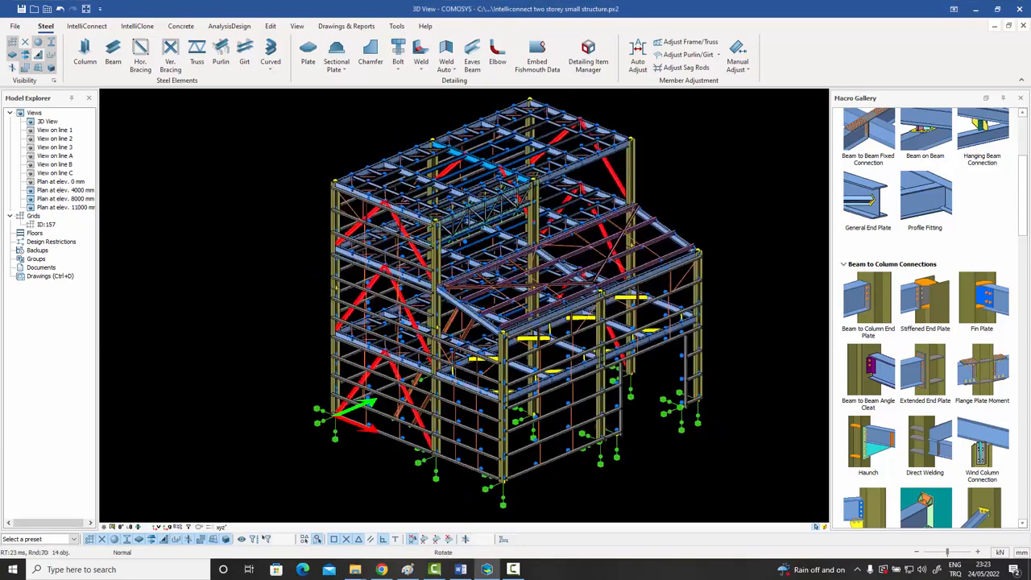
- Run Auto Adjust on the selected vertical braces with the current settings and close its dialog
left_click(637, 58)
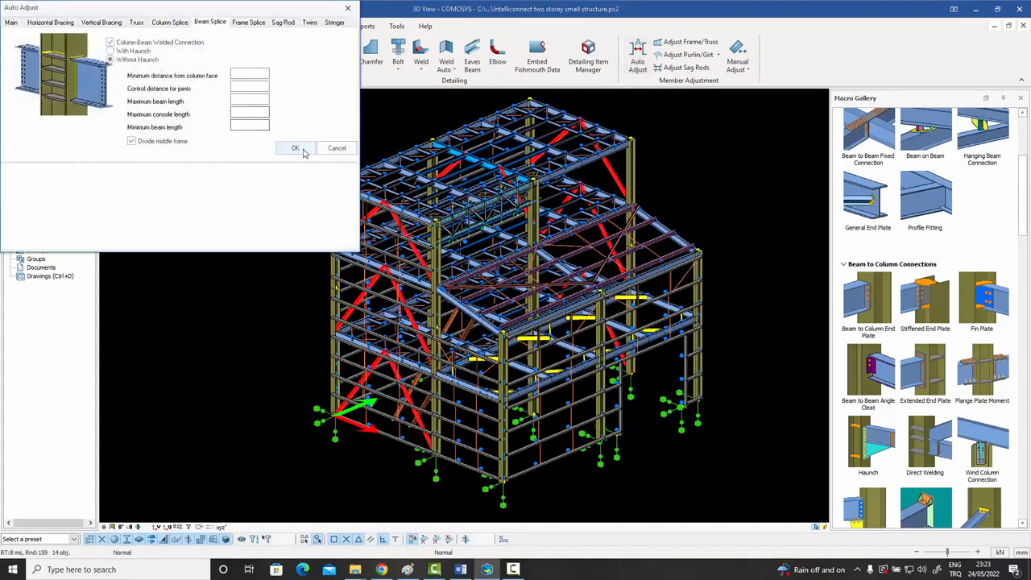
left_click(297, 148)
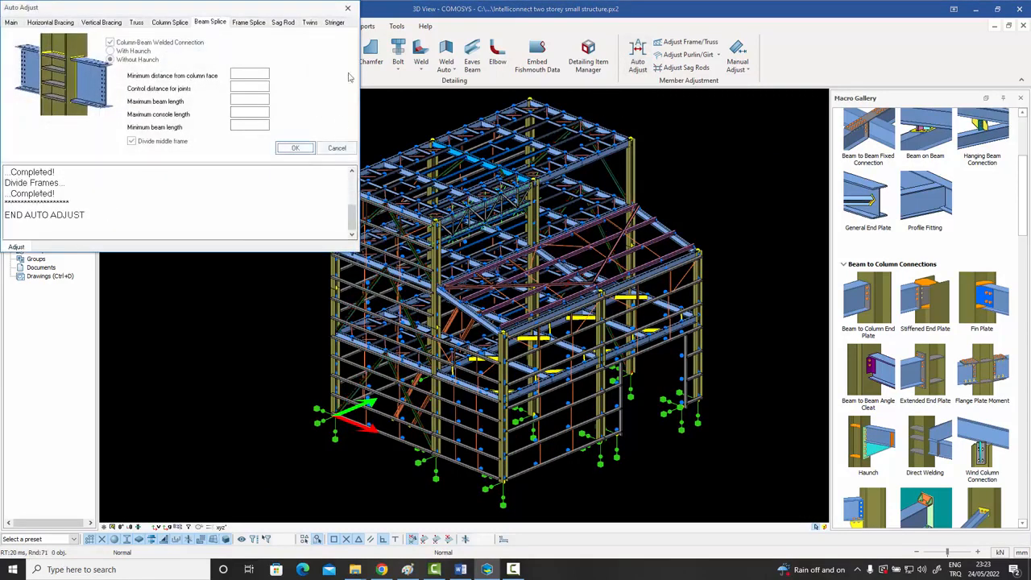
left_click(349, 9)
- Examine how the adjusted vertical braces meet the beams and columns, from the roof edge down to the column base
scroll(364, 206, "up", 5)
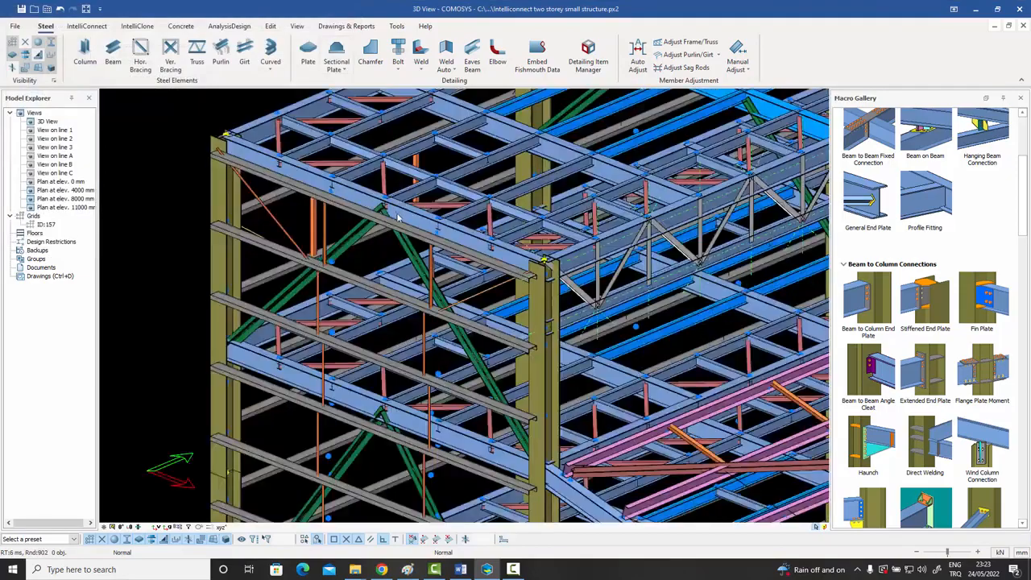
scroll(364, 205, "down", 4)
scroll(274, 290, "up", 5)
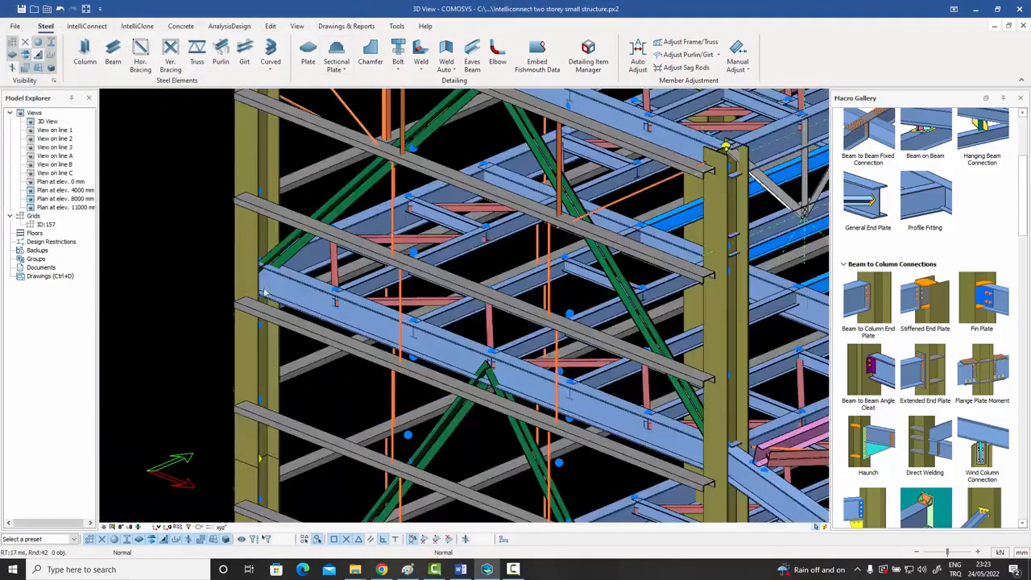
scroll(264, 279, "down", 4)
scroll(330, 366, "up", 4)
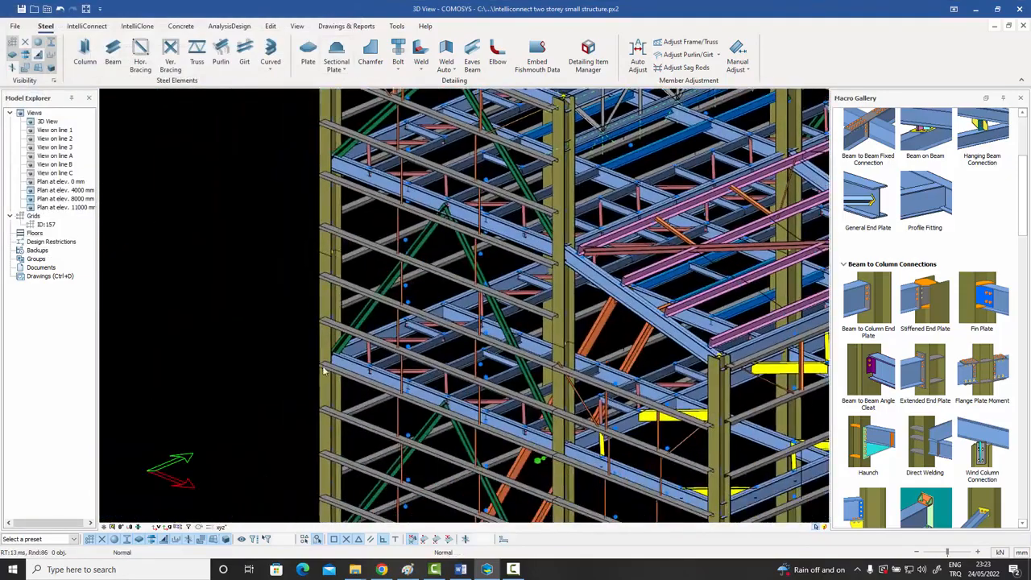
scroll(338, 451, "up", 2)
scroll(342, 455, "up", 3)
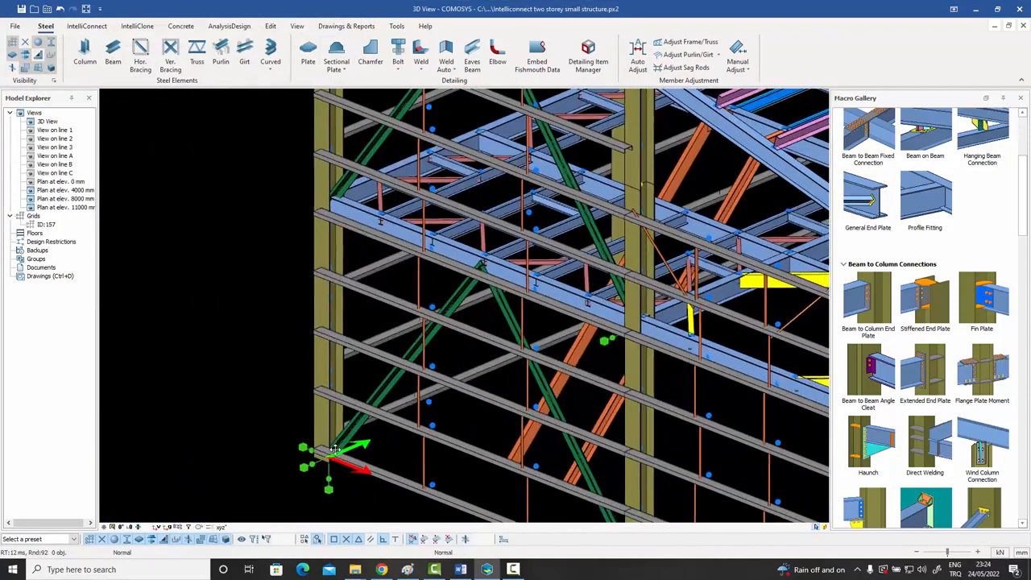
scroll(339, 452, "down", 4)
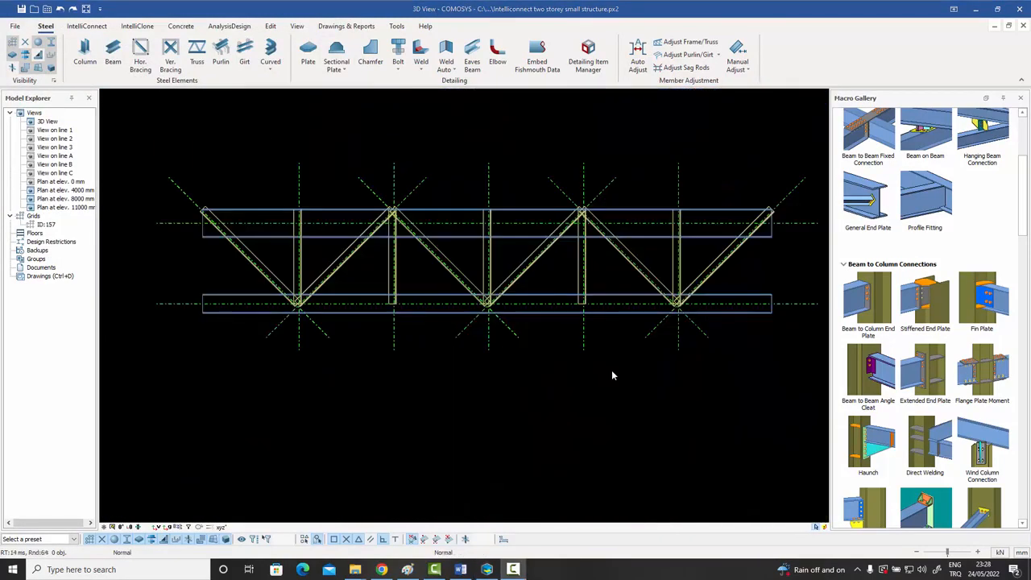
- Examine the truss in elevation, highlighting its web members, one diagonal and the upper chord's gravity line
middle_click_drag(612, 375, 610, 381)
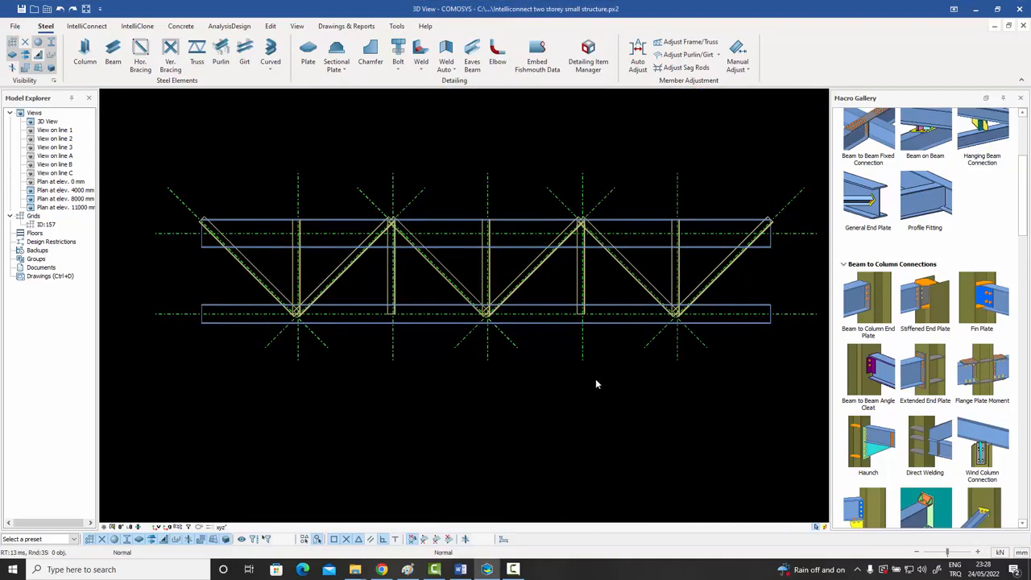
left_click_drag(761, 295, 231, 263)
left_click(329, 276)
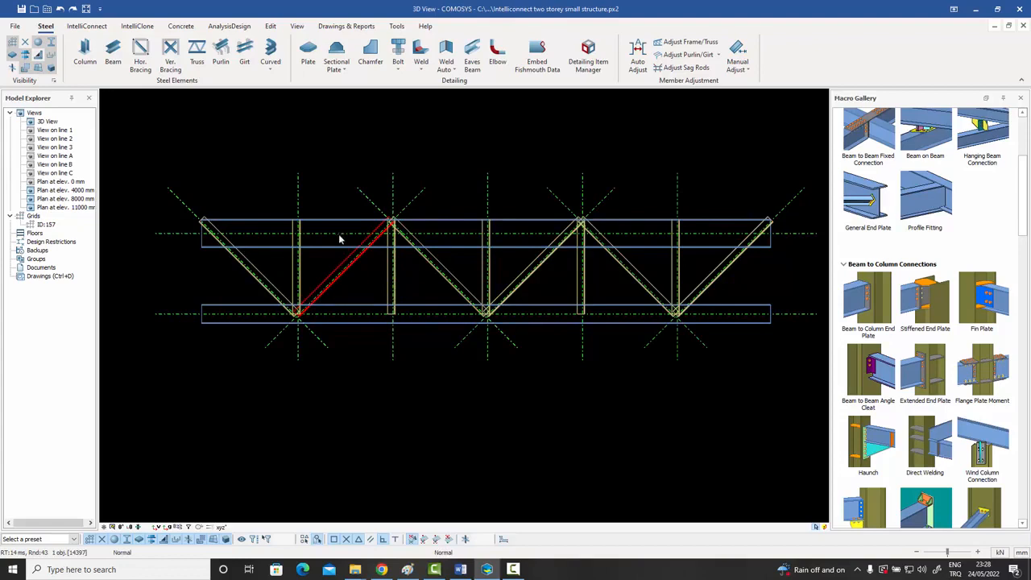
left_click(329, 235)
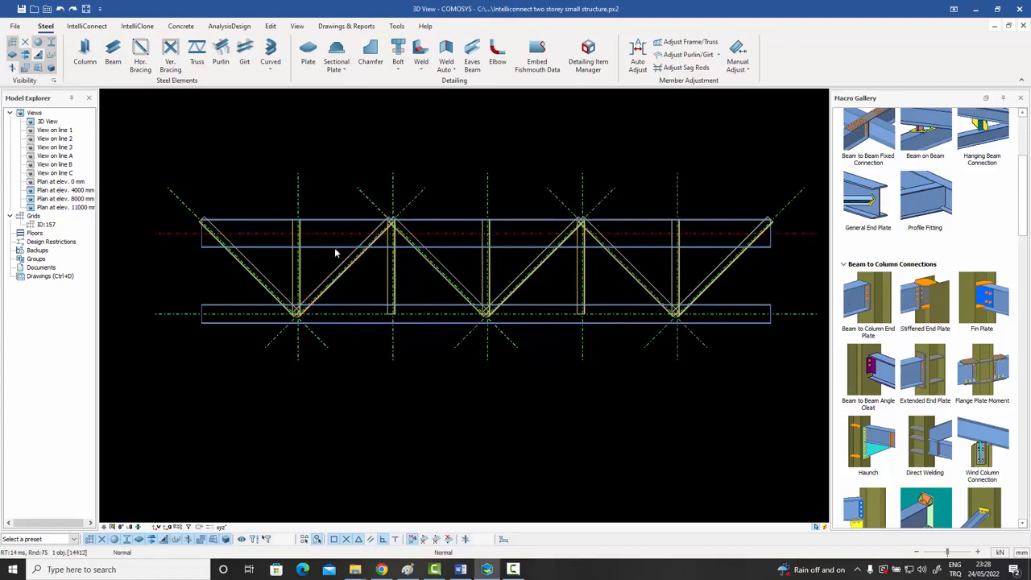
left_click(360, 310)
left_click(358, 357)
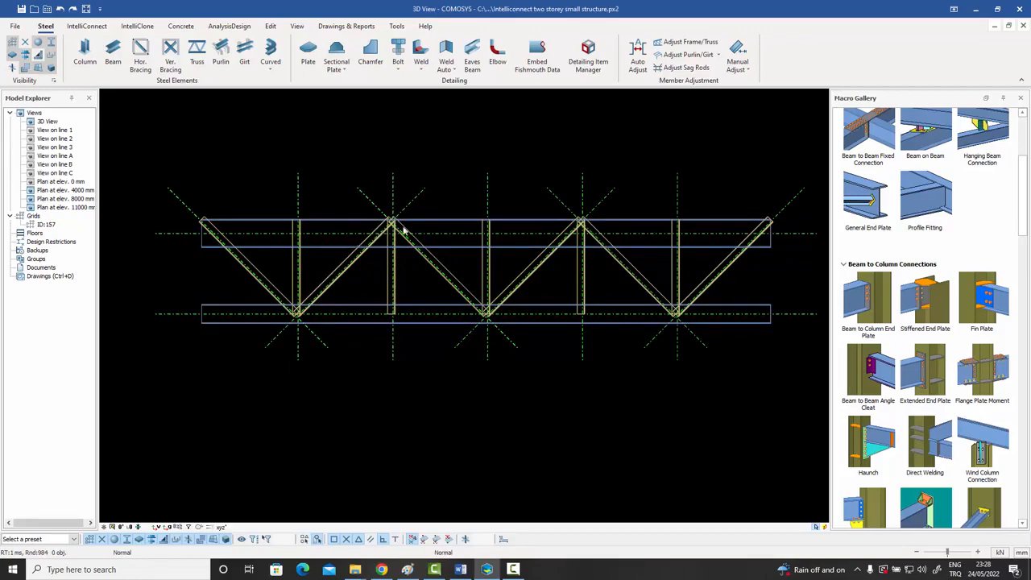
- Inspect the upper chord node where two diagonals and a vertical meet, highlighting the gravity lines of the chord and web members in turn
scroll(403, 231, "up", 3)
scroll(401, 231, "up", 3)
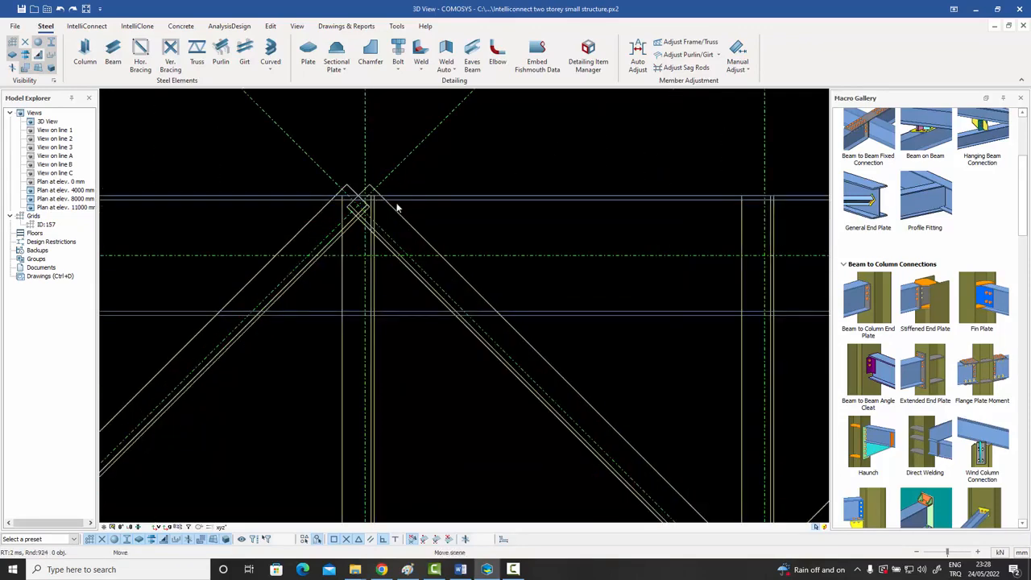
scroll(425, 233, "up", 1)
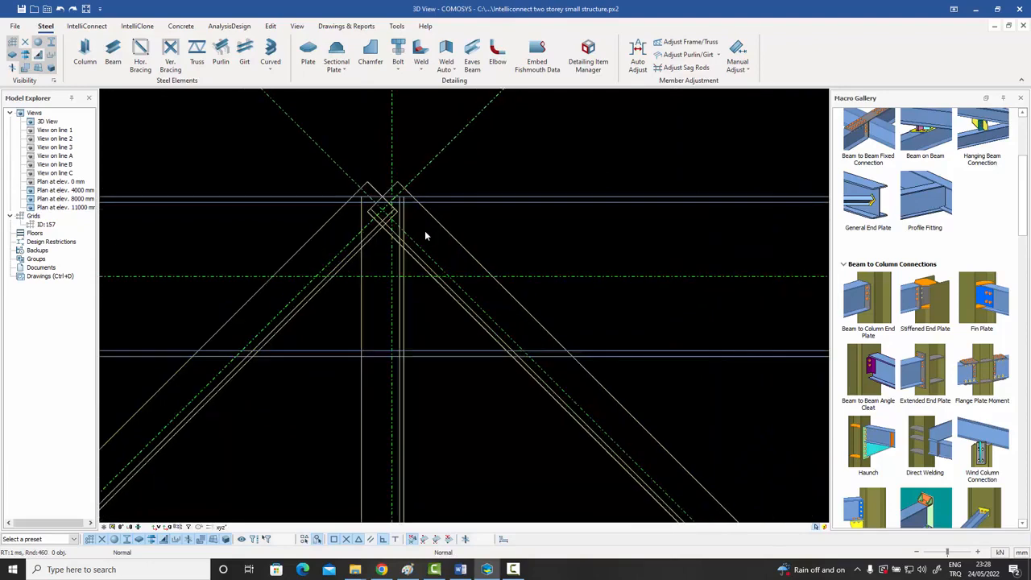
left_click(562, 277)
left_click(481, 313)
left_click(392, 312)
left_click(309, 287)
- Inspect the first lower chord node of the truss, comparing where the member gravity lines cross
scroll(377, 258, "down", 4)
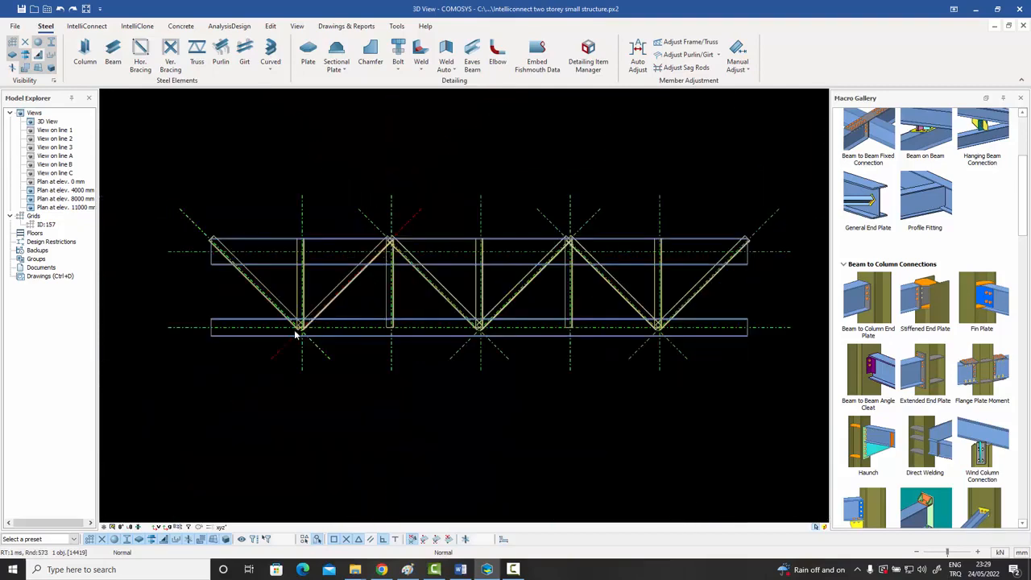
scroll(309, 324, "up", 4)
scroll(309, 324, "up", 3)
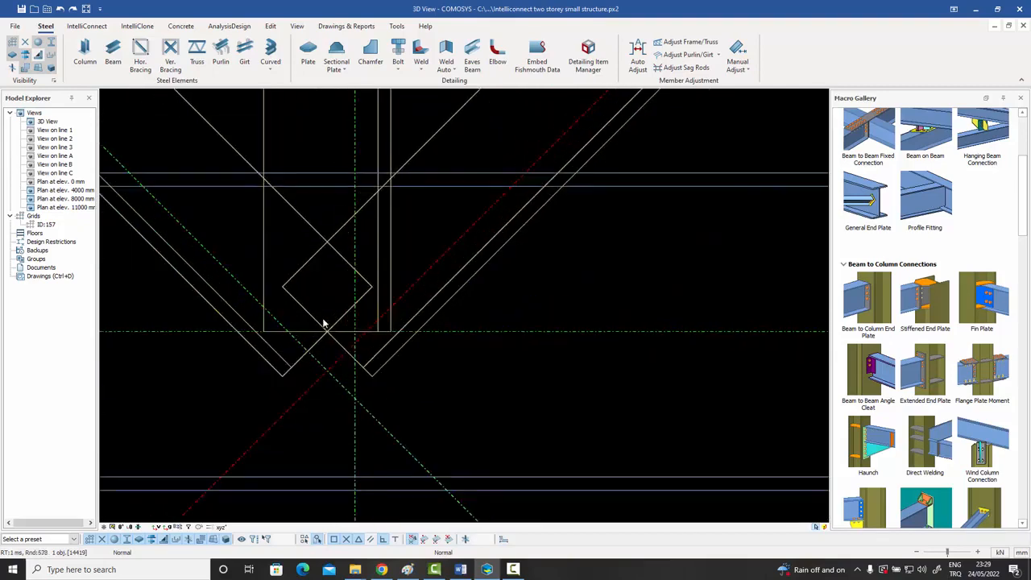
scroll(323, 324, "down", 5)
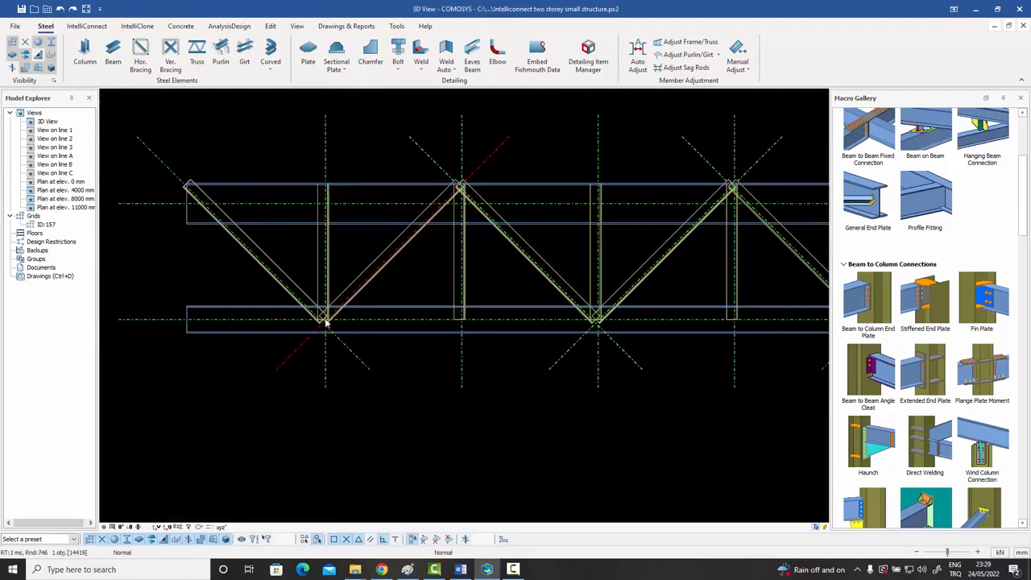
scroll(342, 325, "down", 3)
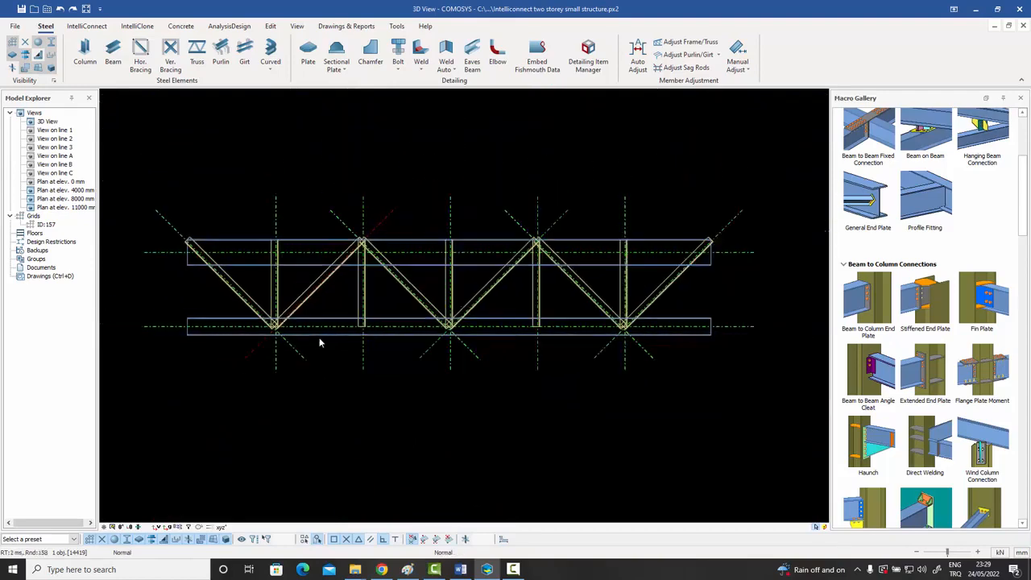
- Select all diagonals and verticals of the truss and run Auto Adjust on them with the current settings
left_click_drag(682, 303, 215, 289)
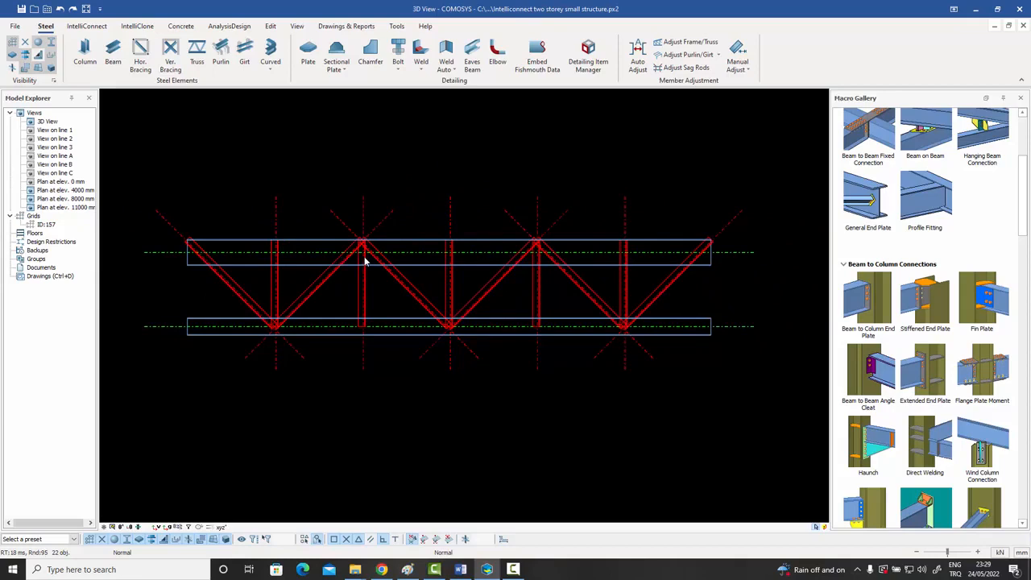
key("Escape")
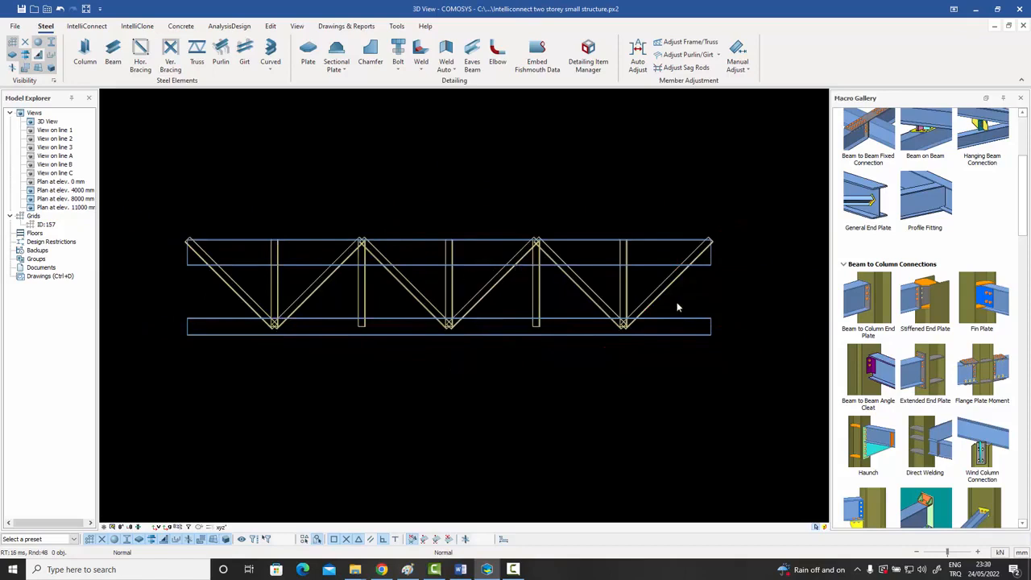
left_click_drag(684, 304, 253, 288)
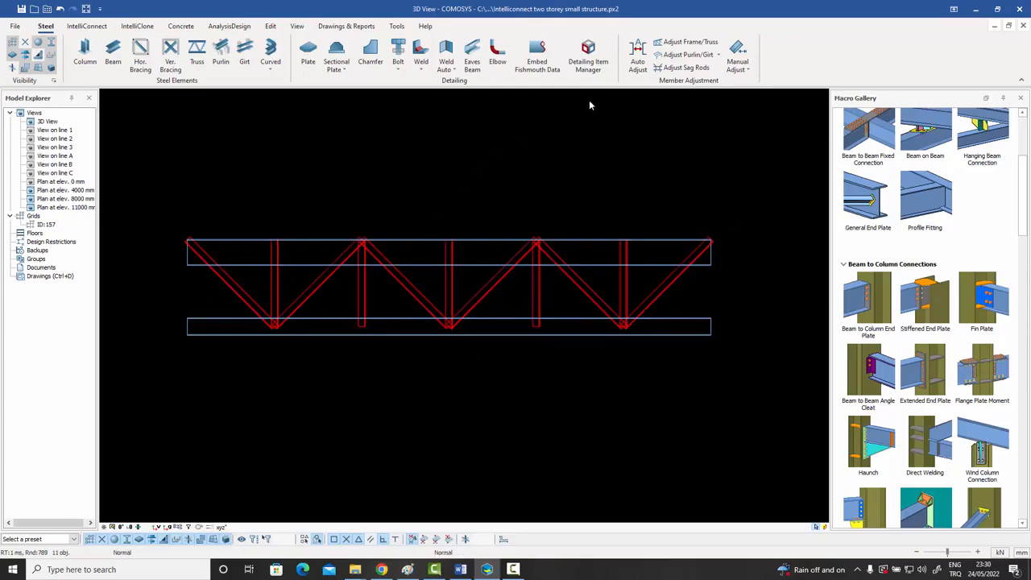
left_click(637, 61)
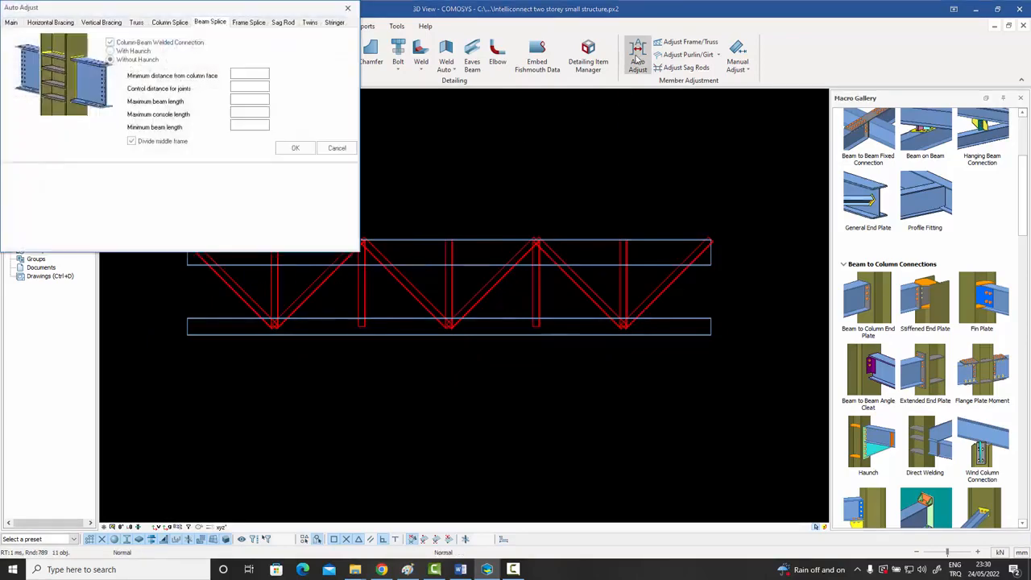
left_click(295, 149)
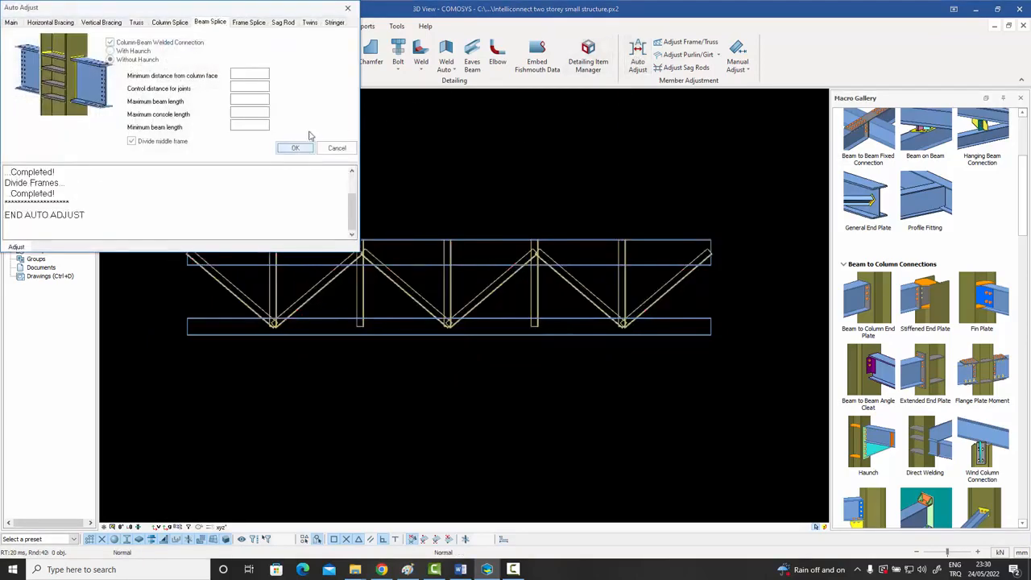
left_click(347, 7)
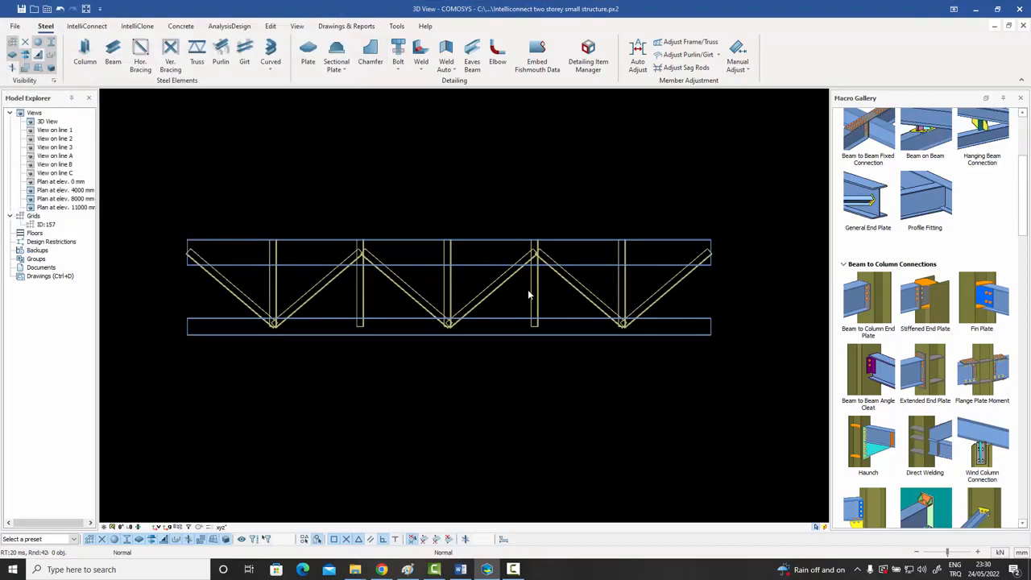
- View the adjusted truss in single-line and solid display, and return it to wireframe outlines
key("ctrl+1")
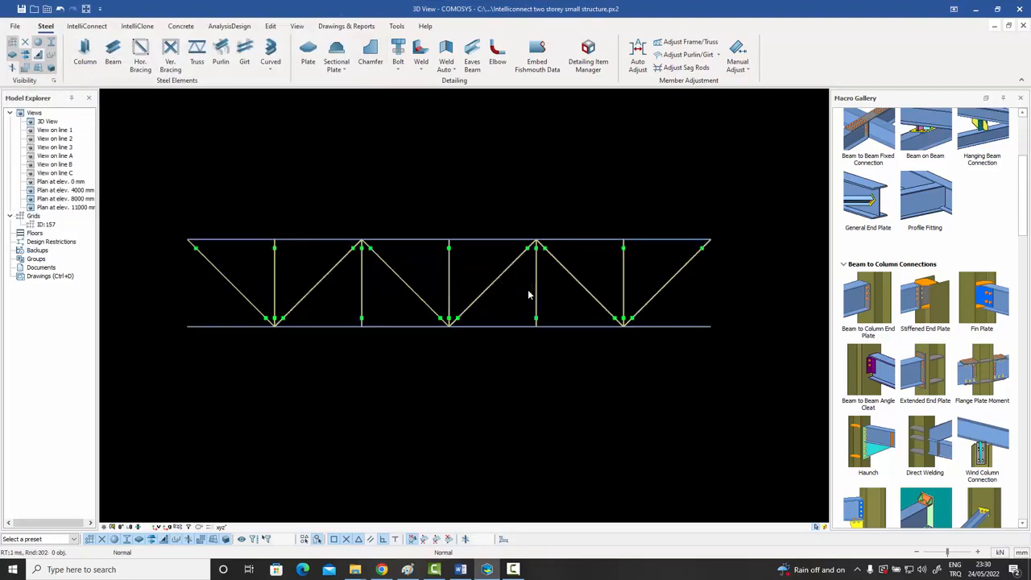
key("ctrl+3")
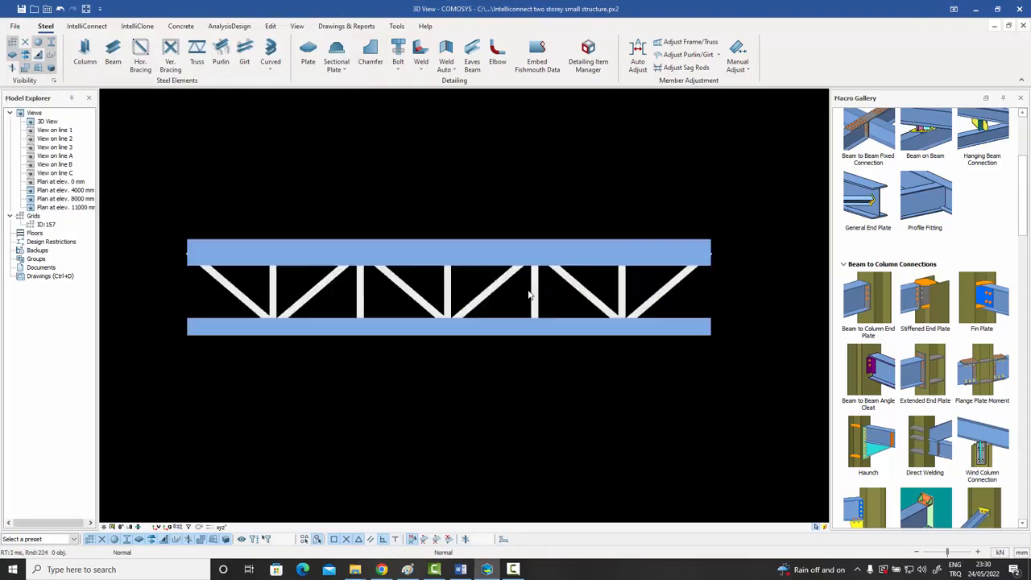
key("ctrl+2")
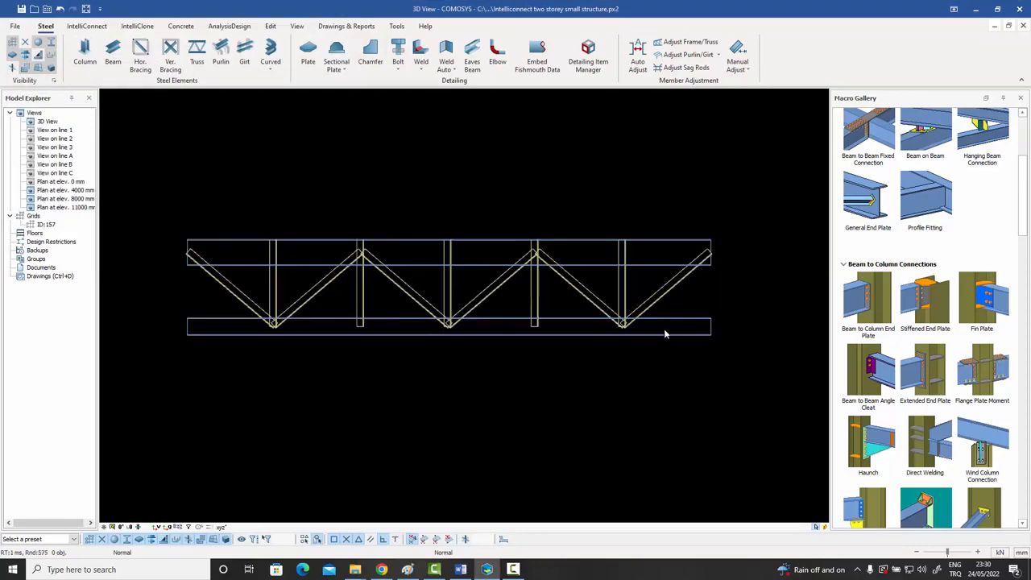
- Draw gravity lines for all members of the adjusted truss with the Gravity Line option
left_click_drag(744, 369, 164, 196)
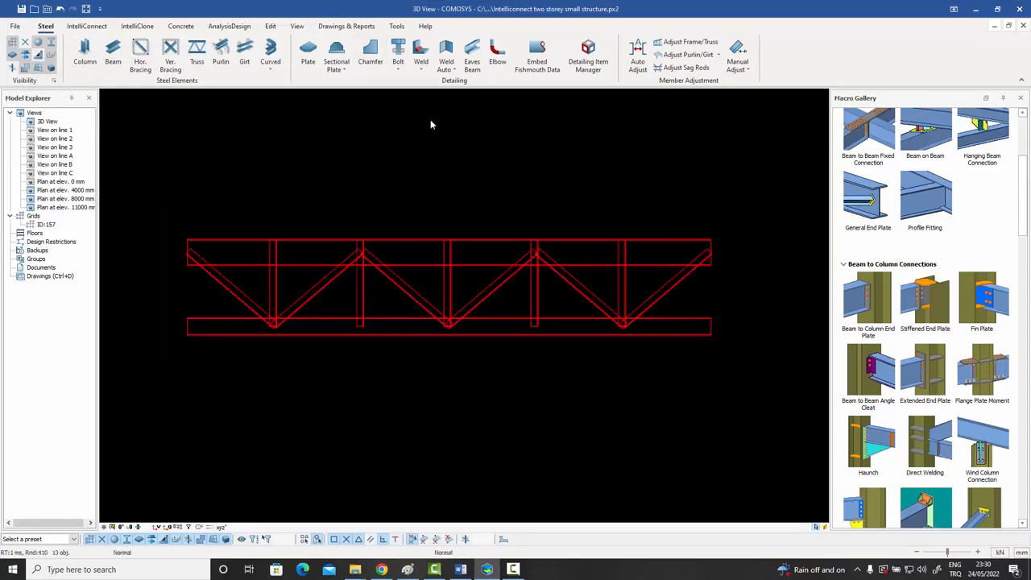
left_click(749, 73)
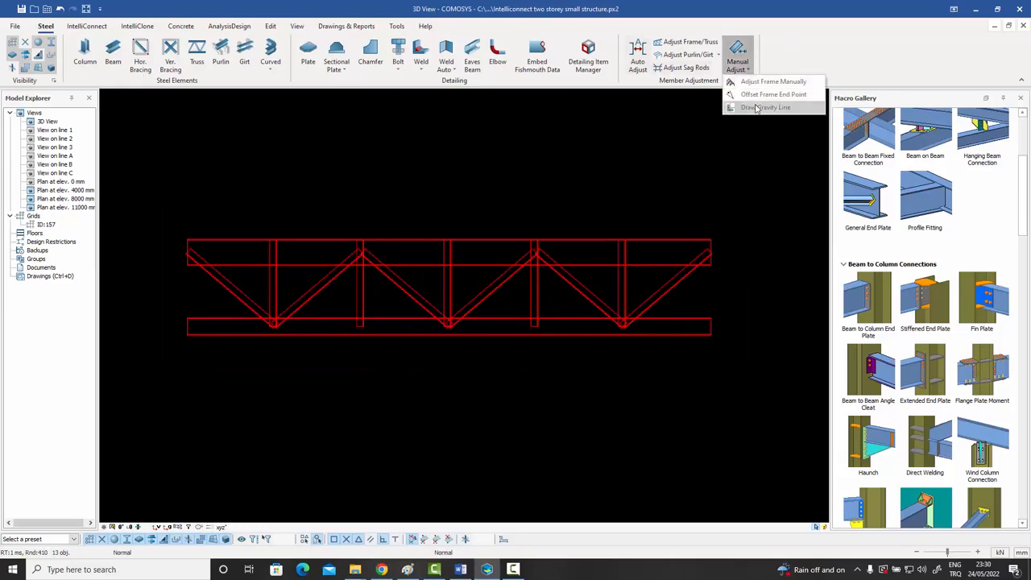
left_click(761, 107)
left_click(110, 36)
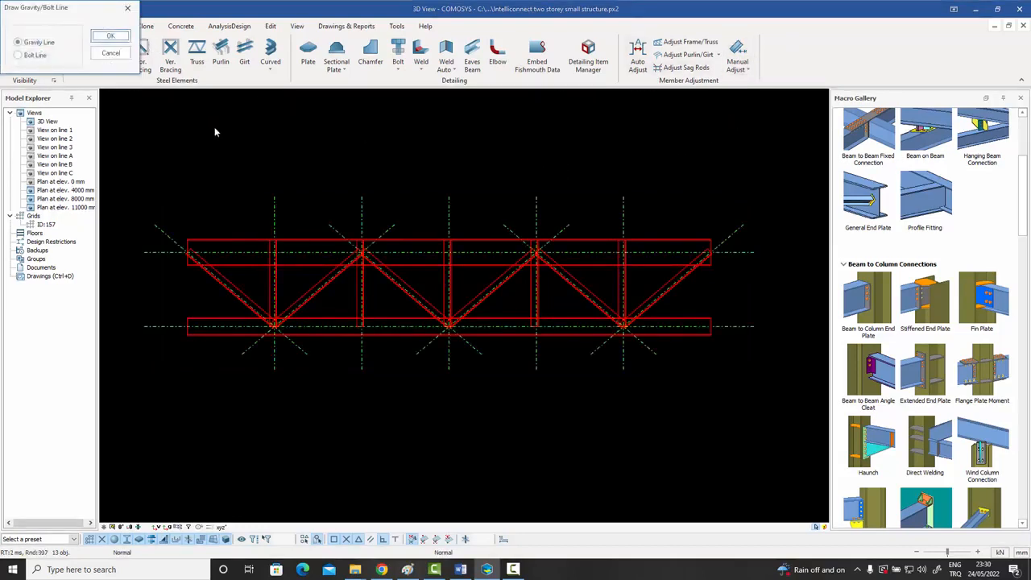
left_click(126, 10)
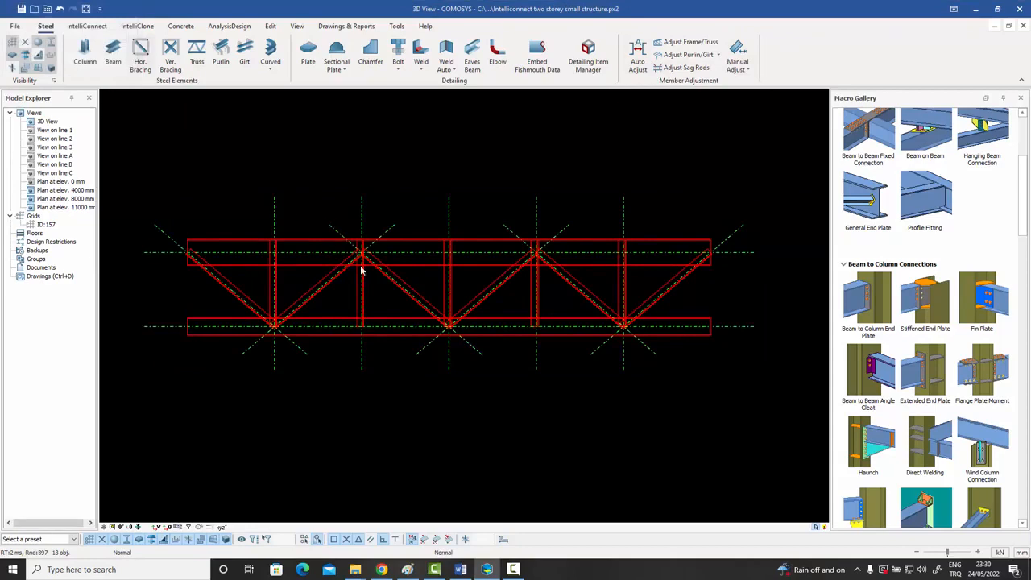
- Inspect the gravity line intersections at an upper and a lower chord node of the adjusted truss, highlighting a diagonal's line and the vertical
scroll(364, 270, "up", 5)
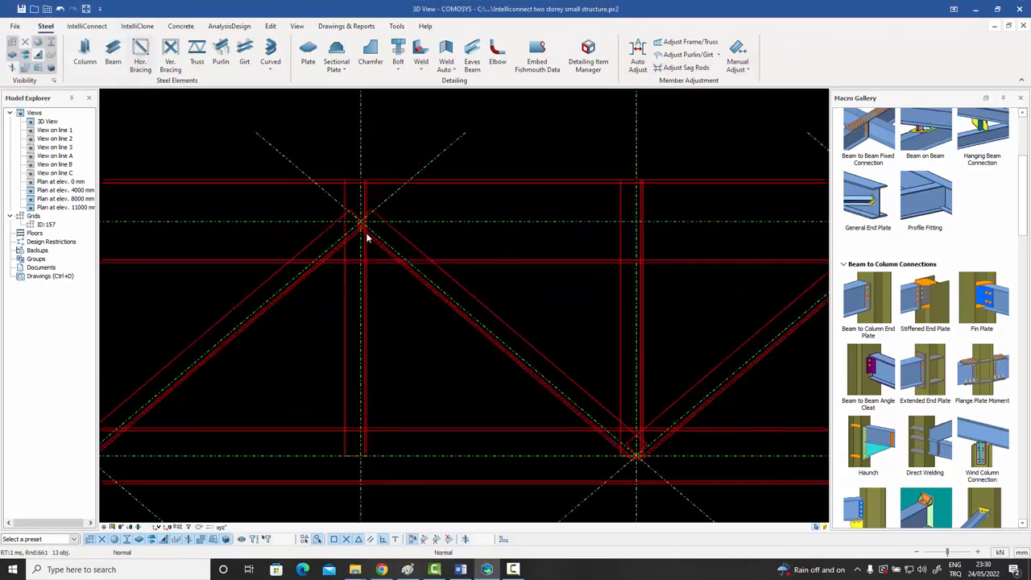
left_click(406, 259)
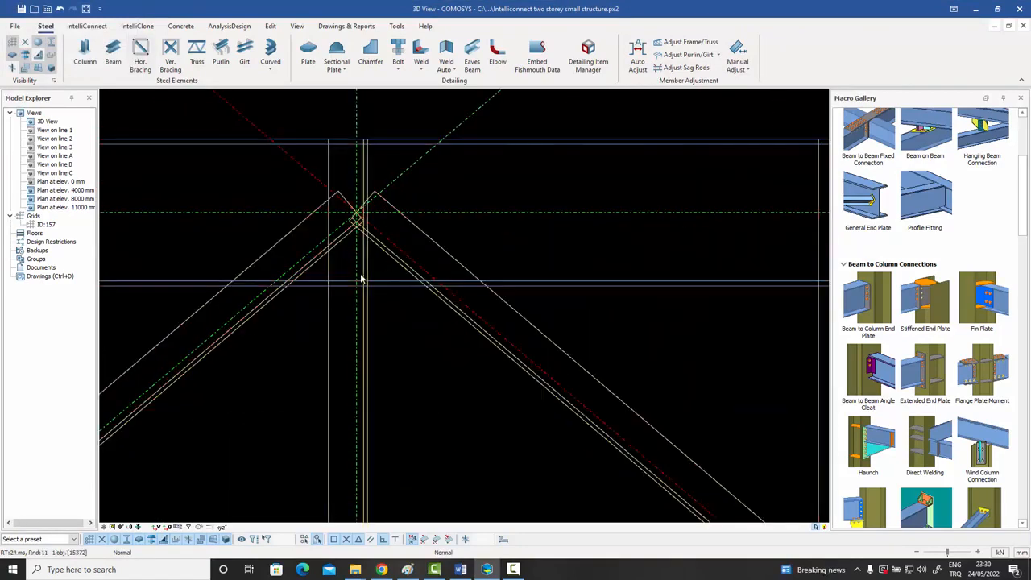
left_click(329, 240)
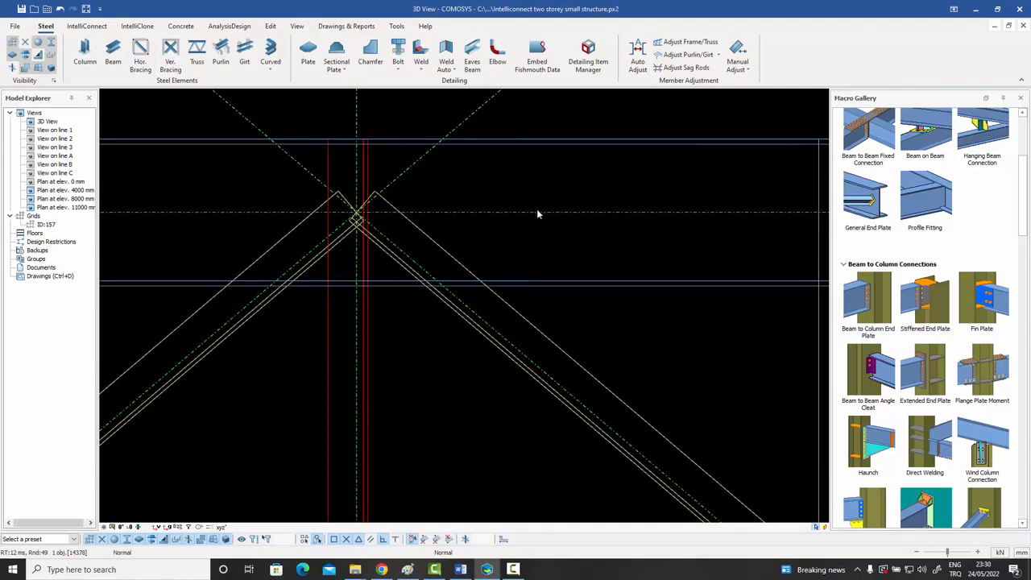
scroll(375, 193, "down", 5)
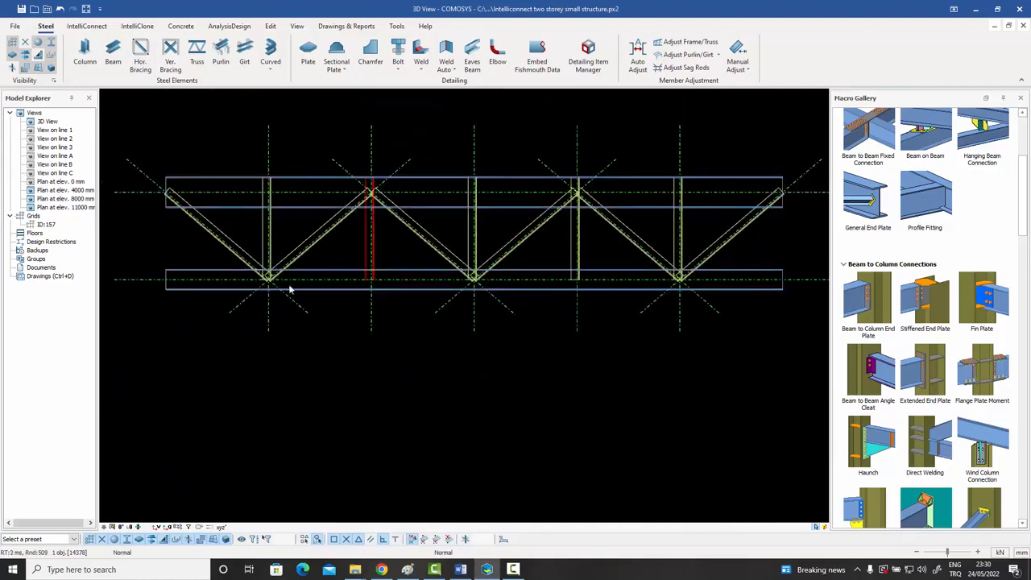
scroll(272, 288, "up", 3)
scroll(264, 273, "up", 4)
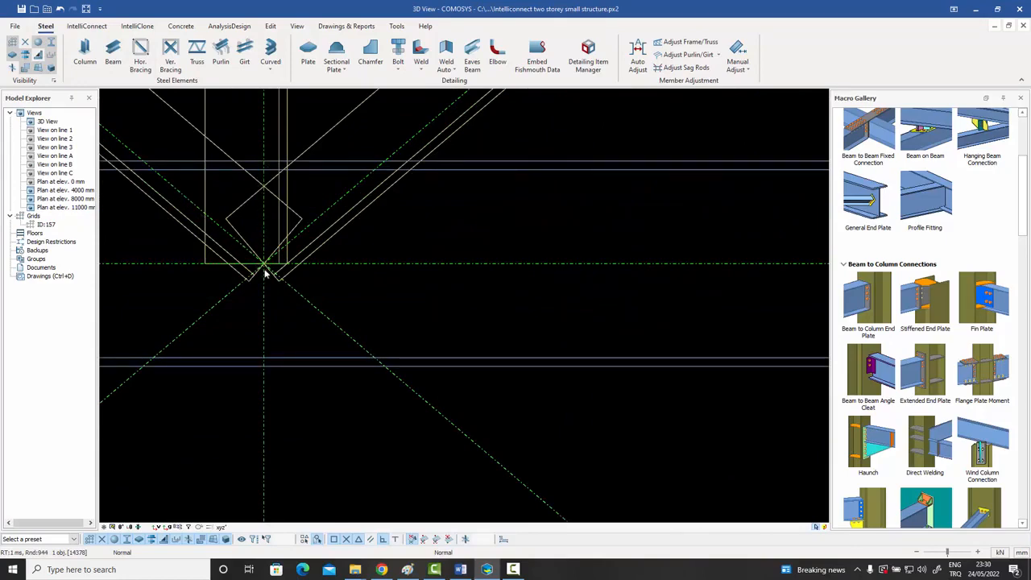
- View the whole truss with its gravity lines and the full two-storey structure in 3D, then show the Manual Adjust commands
scroll(265, 268, "down", 5)
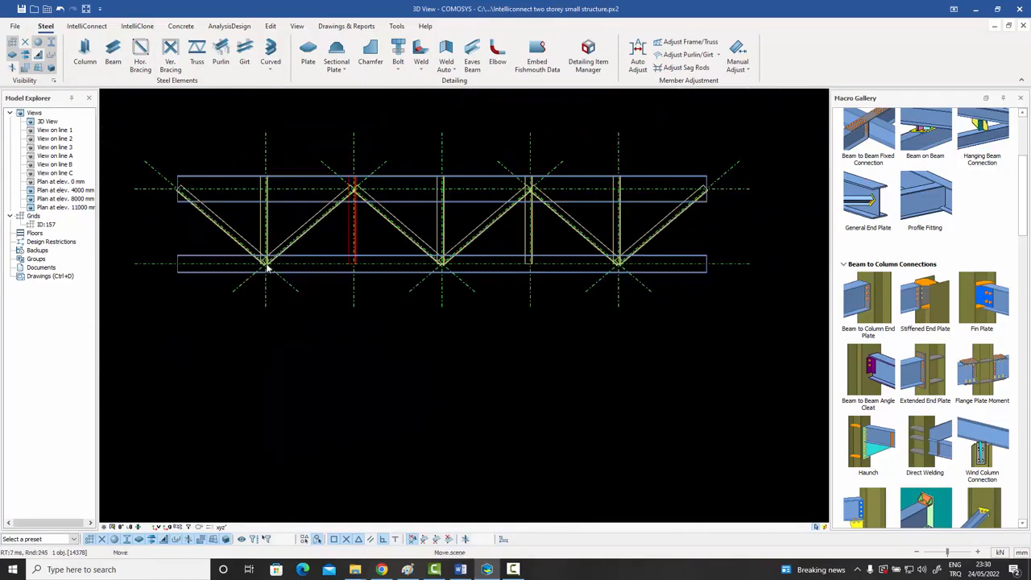
middle_click_drag(266, 268, 275, 300)
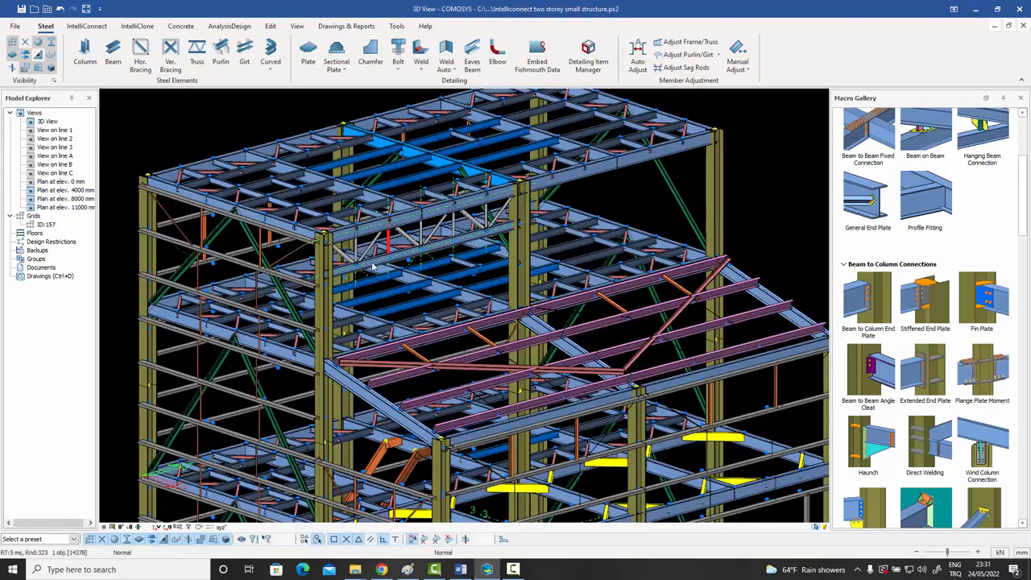
scroll(373, 267, "down", 2)
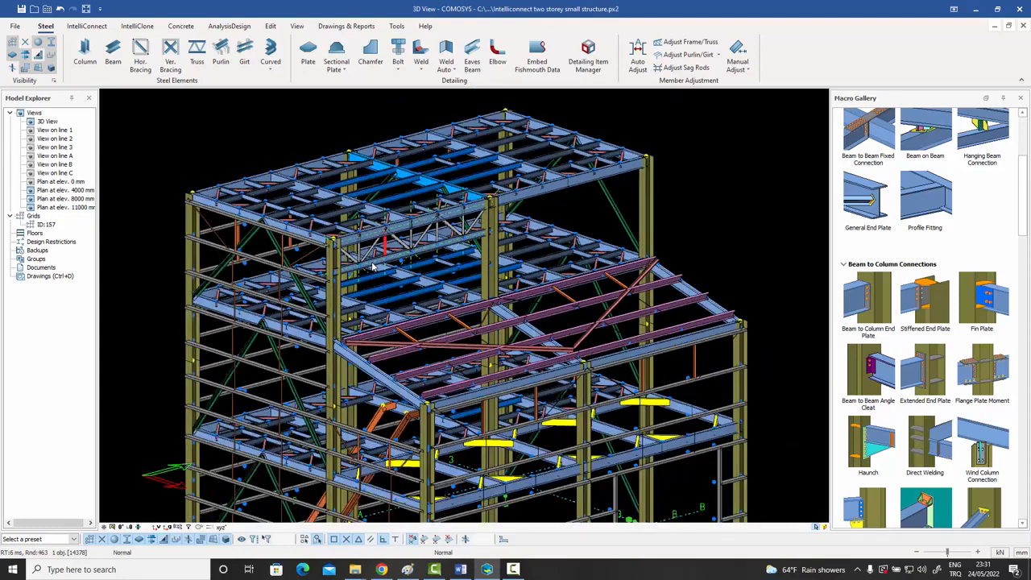
middle_click_drag(373, 263, 381, 254)
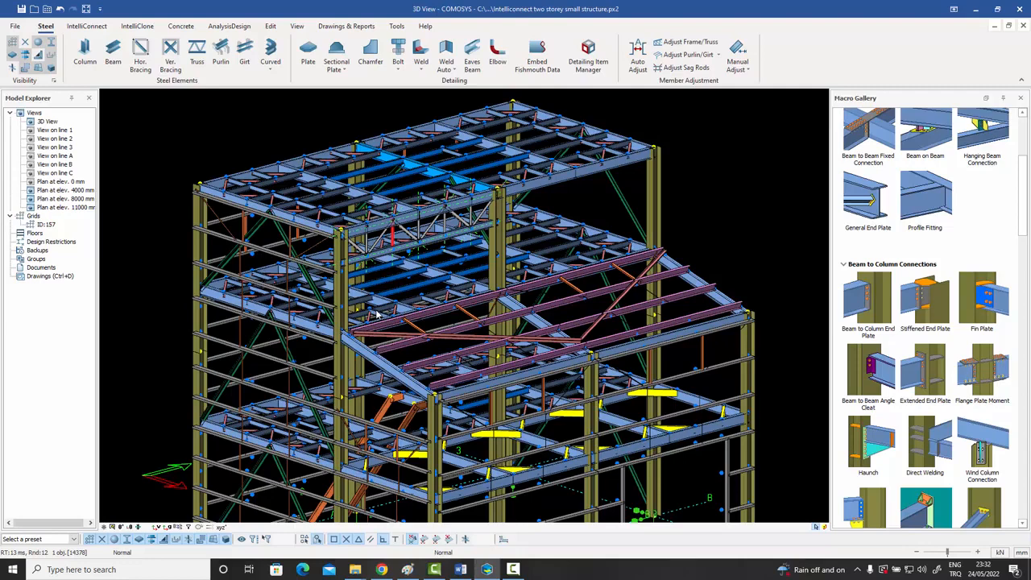
left_click(738, 57)
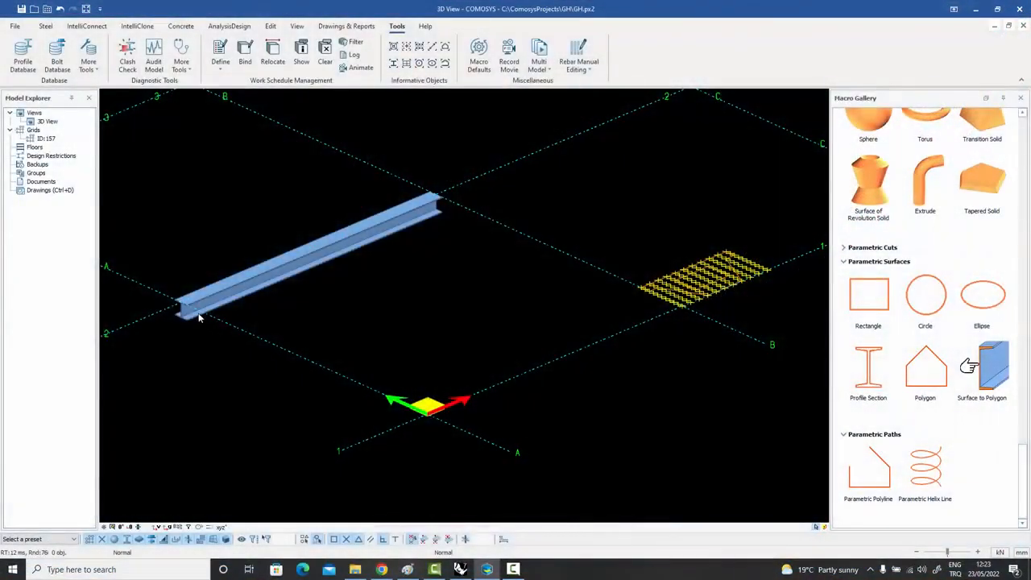
- Change the beam's profile to custom section S1 of FAMILY1 from the custom section database
scroll(195, 320, "up", 2)
scroll(195, 320, "up", 2)
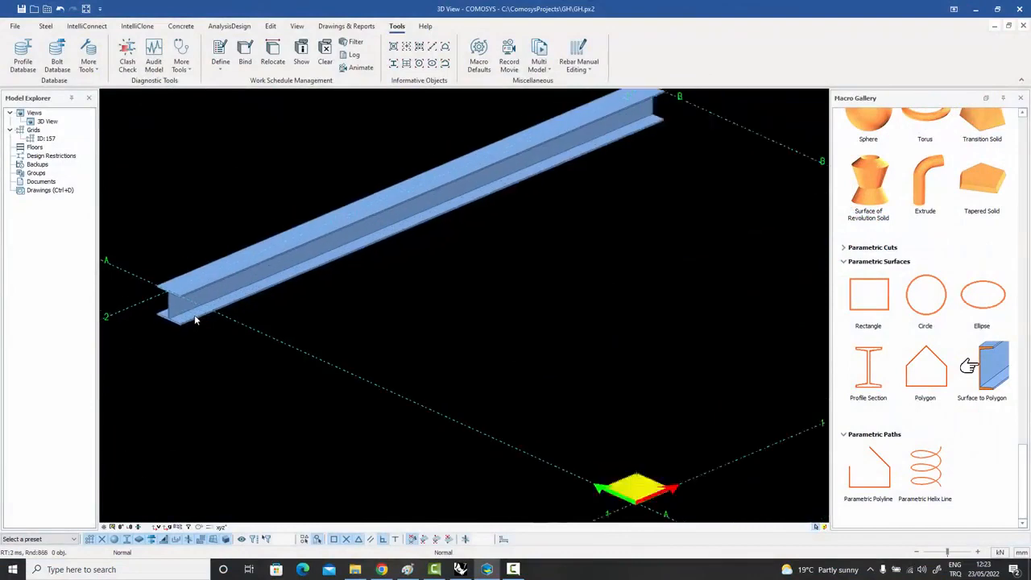
middle_click_drag(234, 299, 254, 300)
double_click(255, 300)
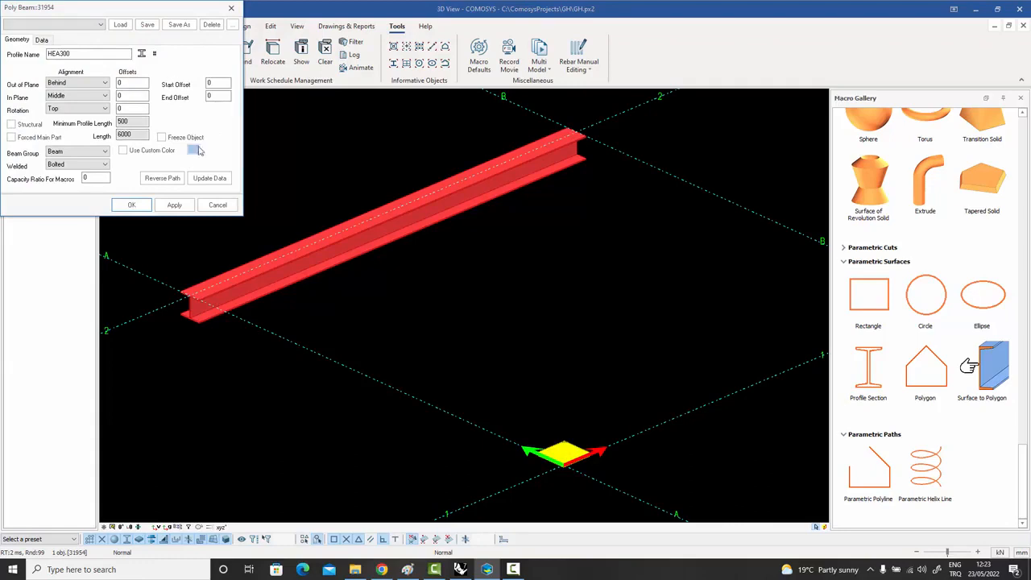
left_click_drag(156, 9, 347, 37)
left_click(345, 84)
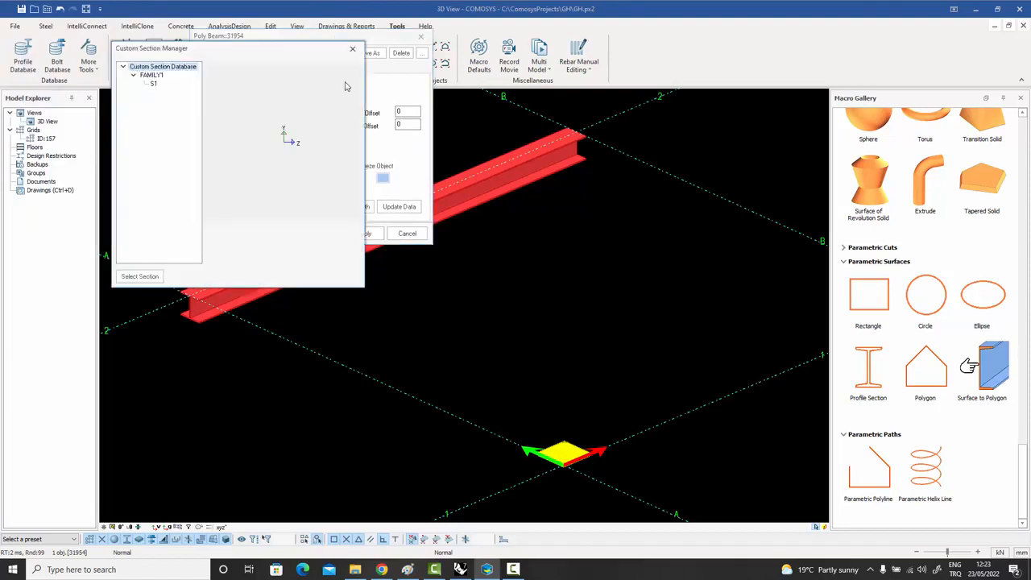
left_click(153, 75)
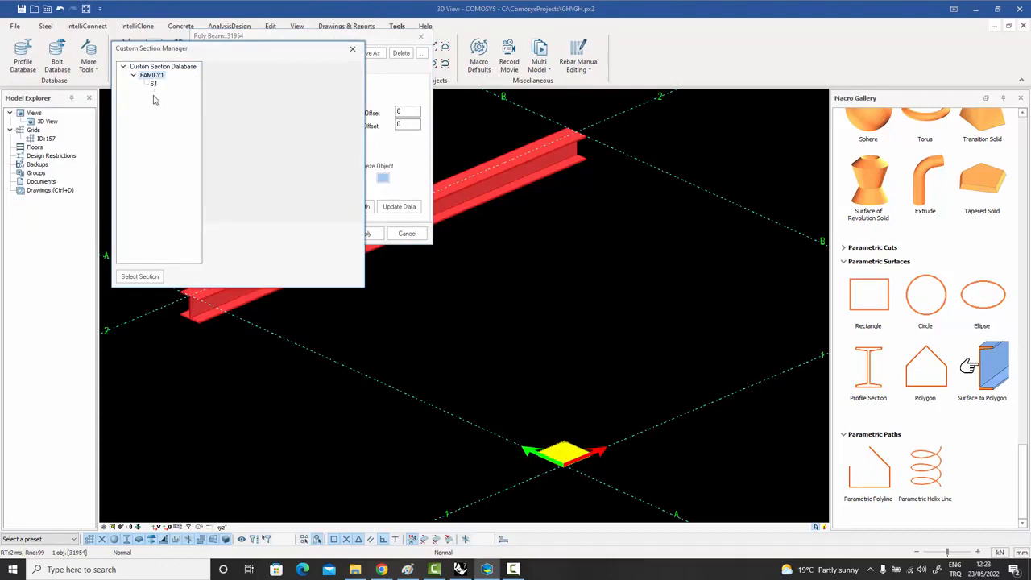
left_click(155, 86)
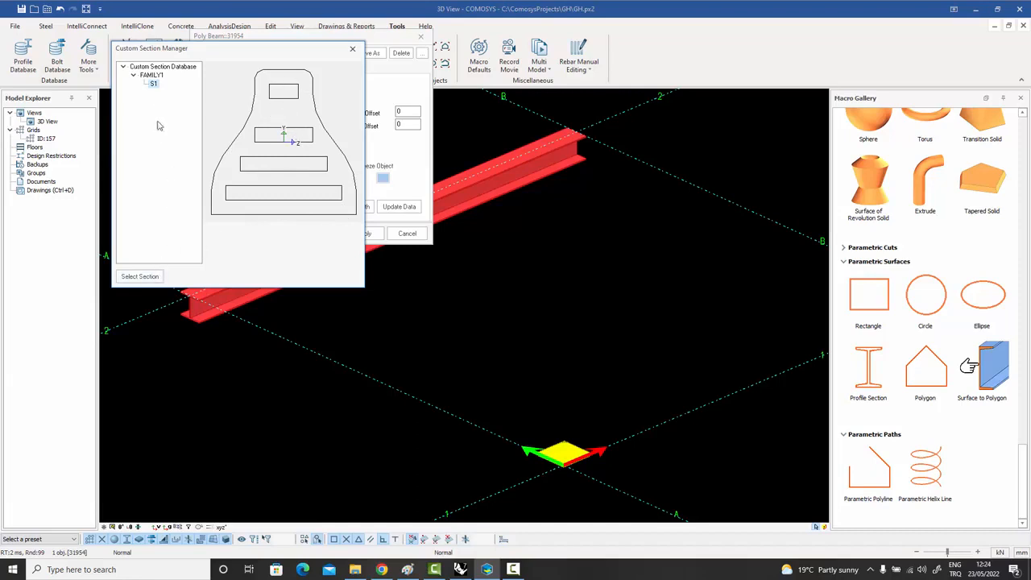
left_click(139, 278)
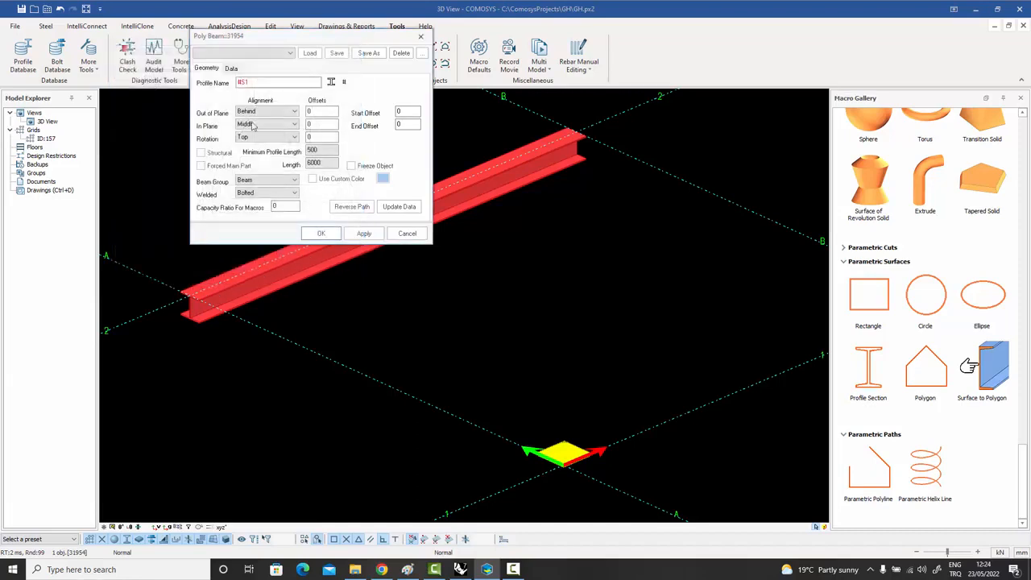
left_click(319, 233)
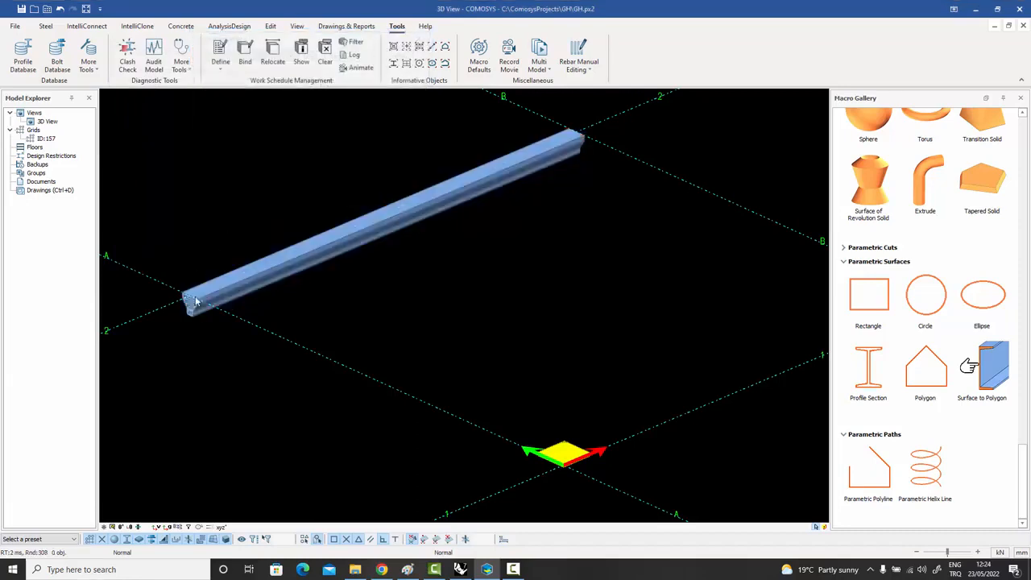
- Examine the custom section's curved outline and rectangular openings at the near end of the beam
scroll(190, 314, "up", 5)
scroll(197, 314, "up", 2)
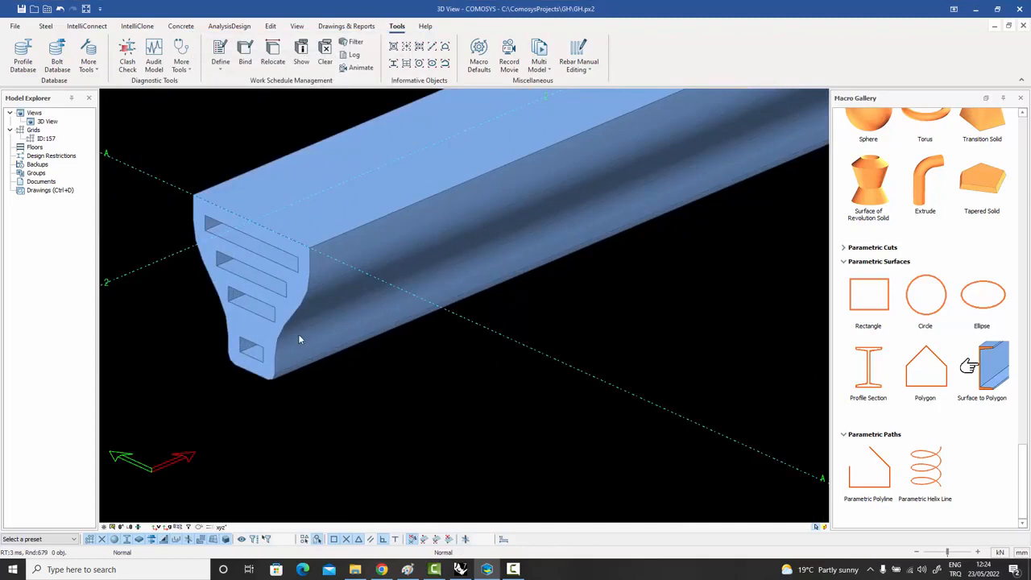
scroll(296, 336, "down", 4)
scroll(288, 328, "down", 2)
- Examine the polygon with an inner opening drawn on the point grid near axis B, highlighting its outline
middle_click_drag(260, 352, 126, 387)
middle_click_drag(231, 365, 247, 348)
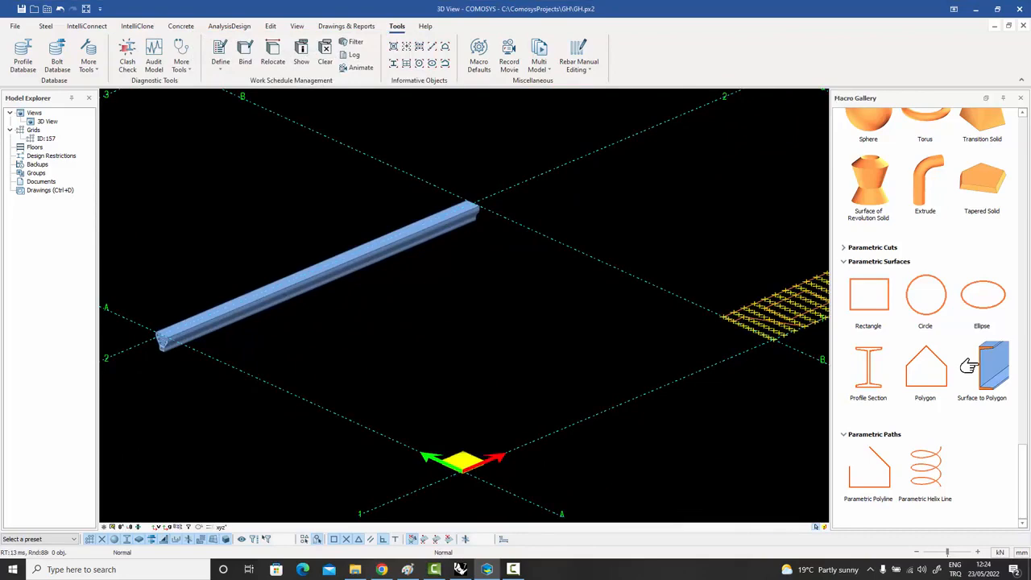
middle_click_drag(362, 357, 202, 374)
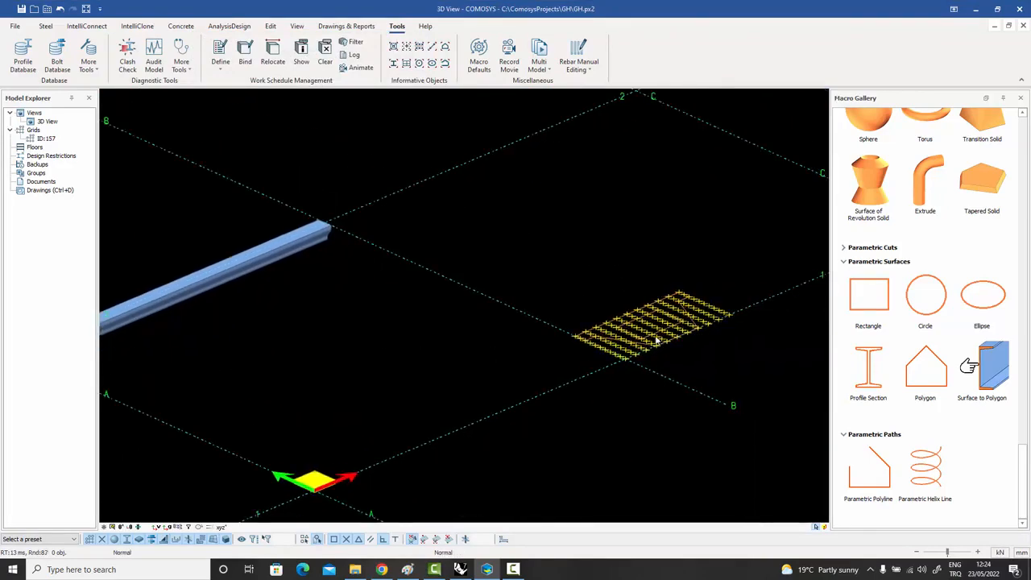
scroll(656, 341, "up", 4)
middle_click_drag(650, 333, 566, 327)
scroll(566, 328, "up", 2)
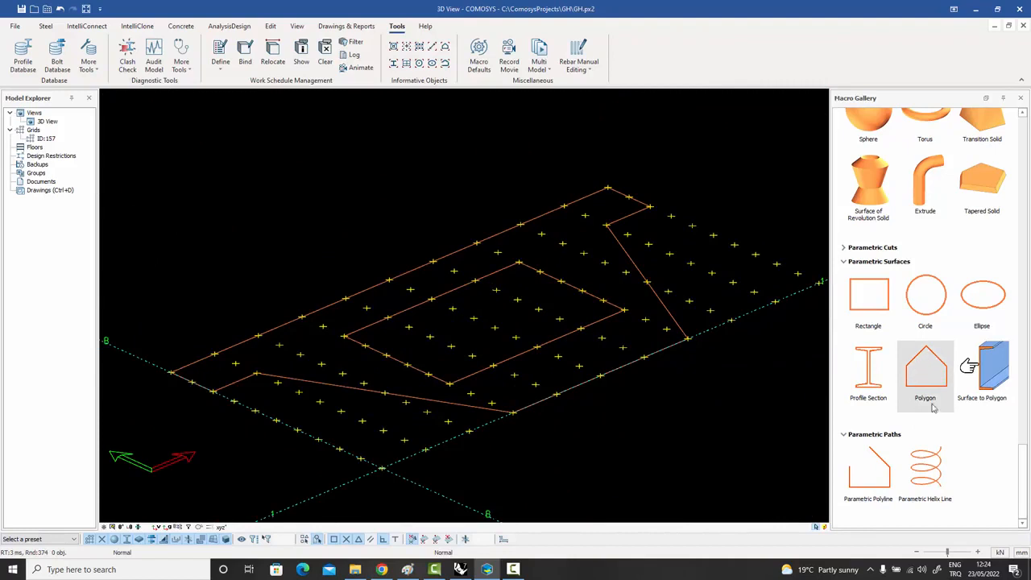
left_click(633, 265)
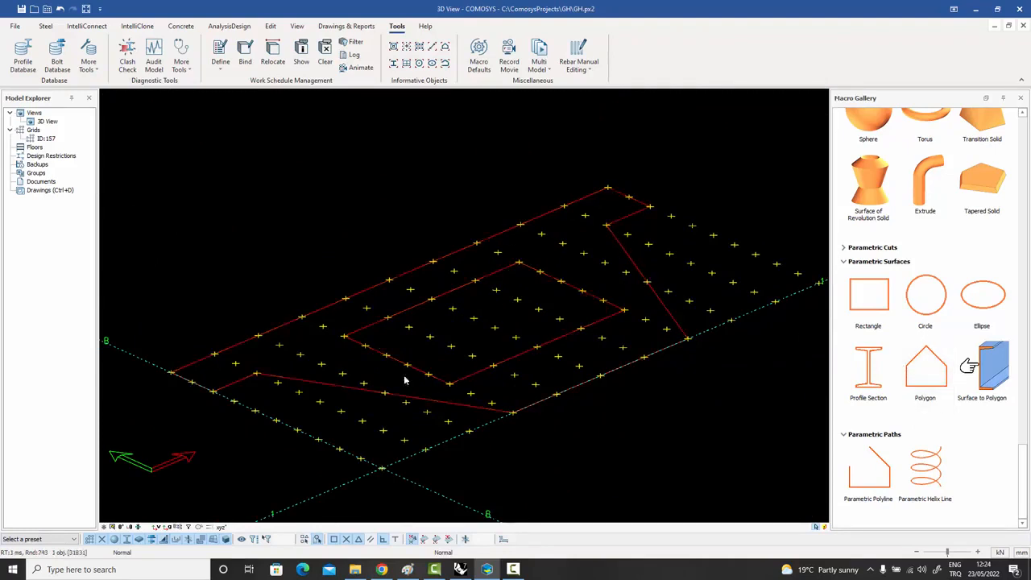
left_click(431, 170)
- Start adding a custom section named S3 to FAMILY1 in the Custom Section Manager
left_click(89, 64)
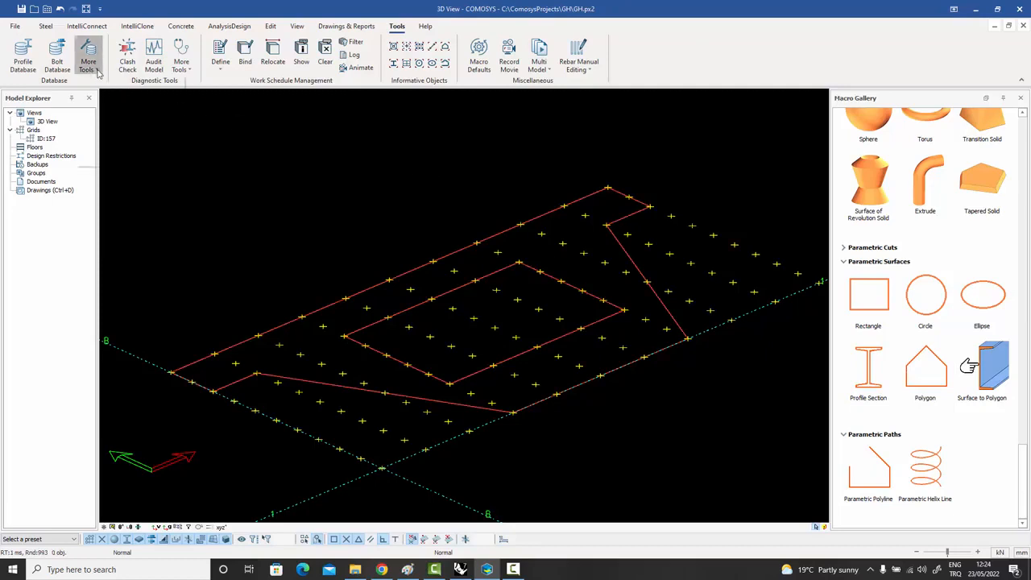
left_click(103, 95)
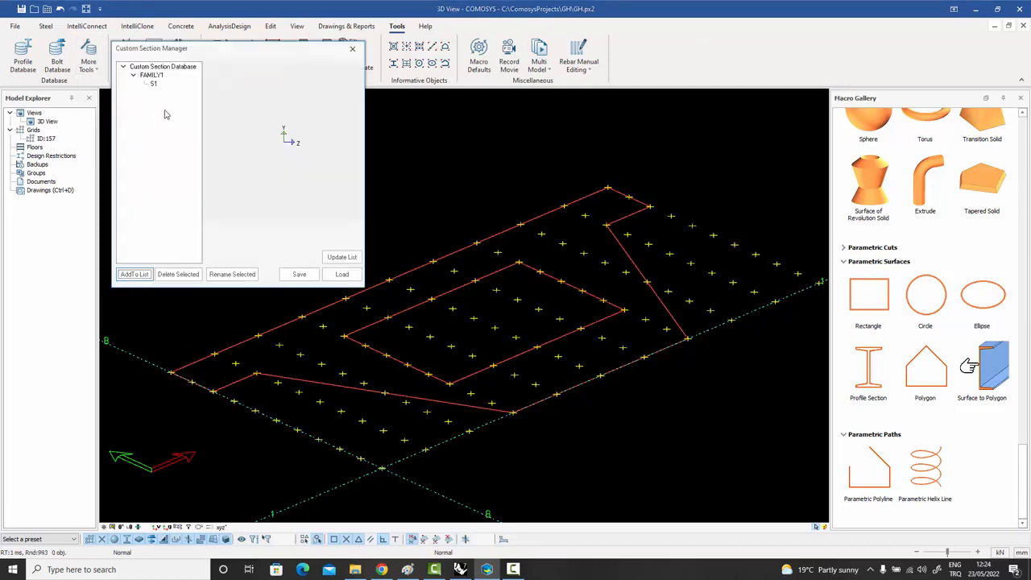
left_click(151, 76)
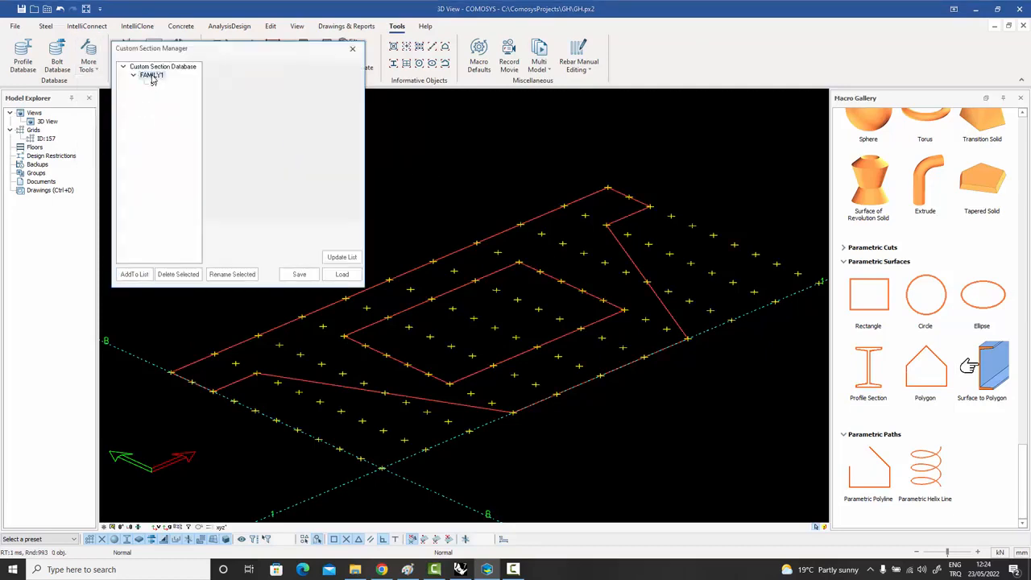
left_click(135, 273)
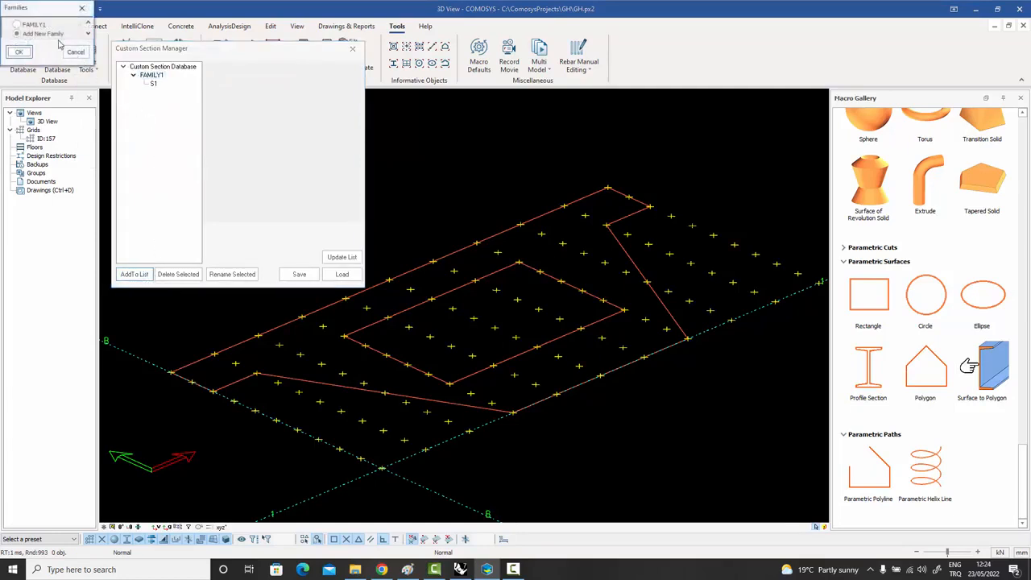
left_click(25, 25)
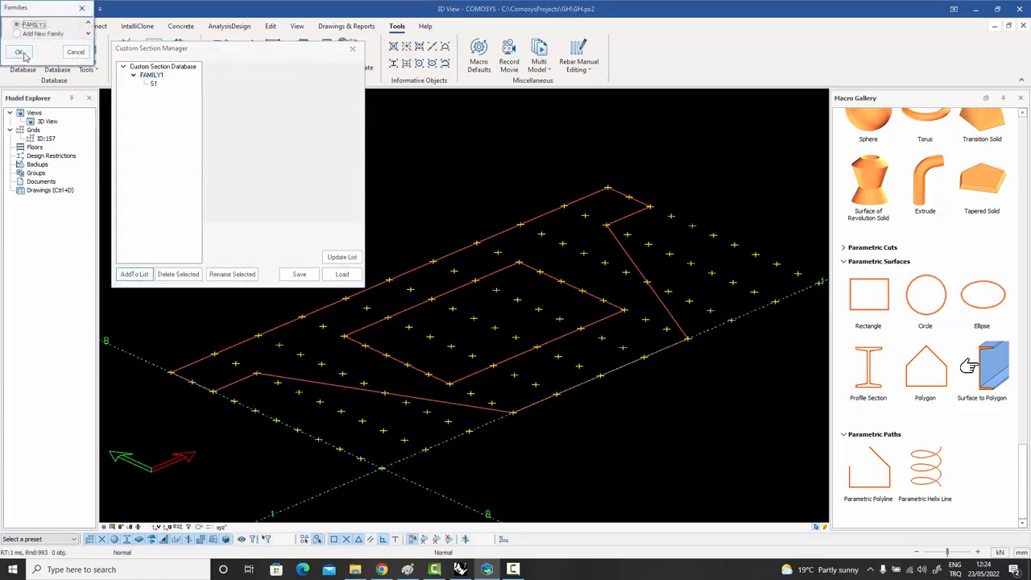
left_click(21, 52)
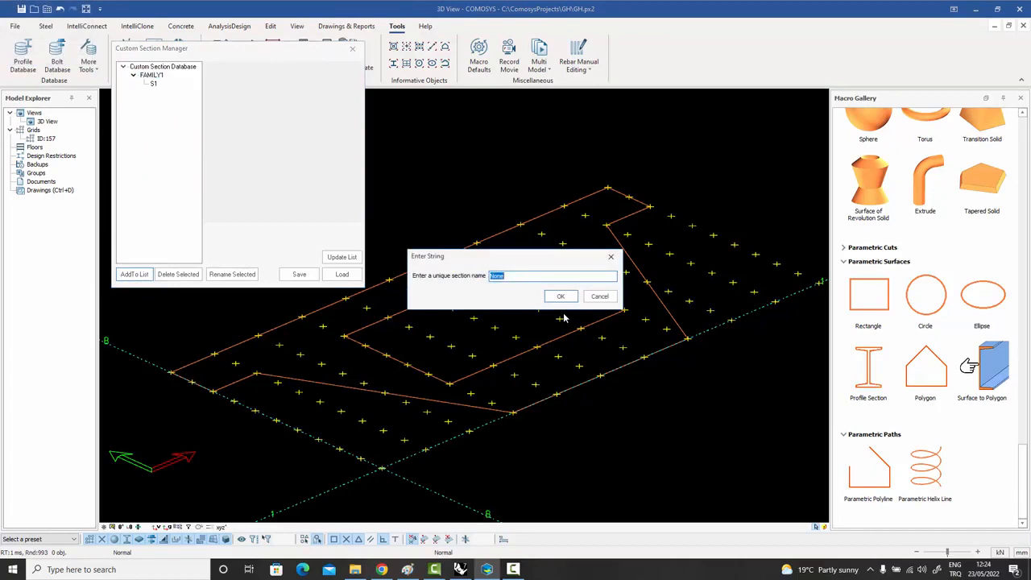
type("S3")
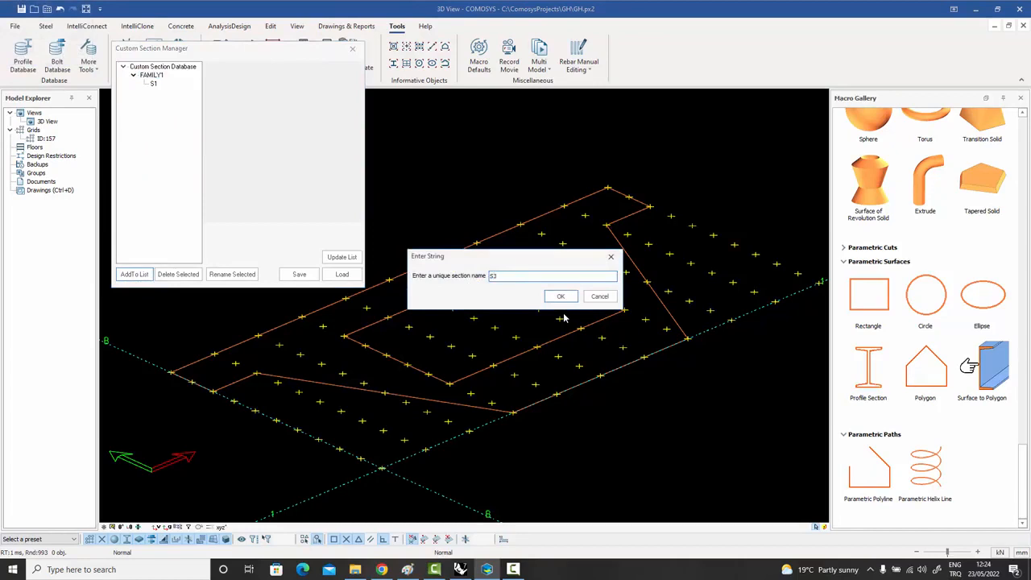
left_click(562, 297)
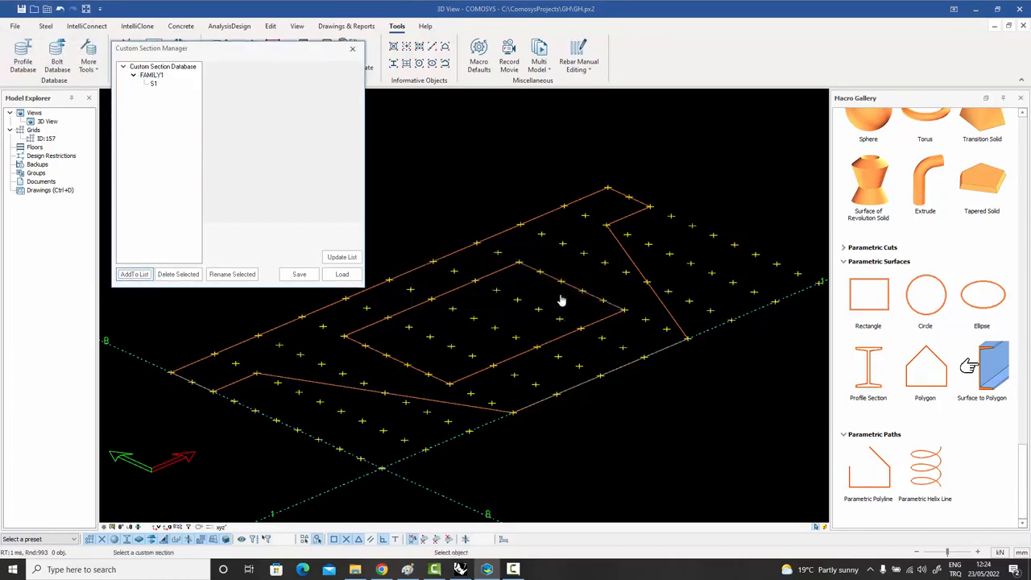
- Define section S3 from the polygon with its opening, set its Y direction from the long edge's midpoint inward, and save the section list
left_click(413, 274)
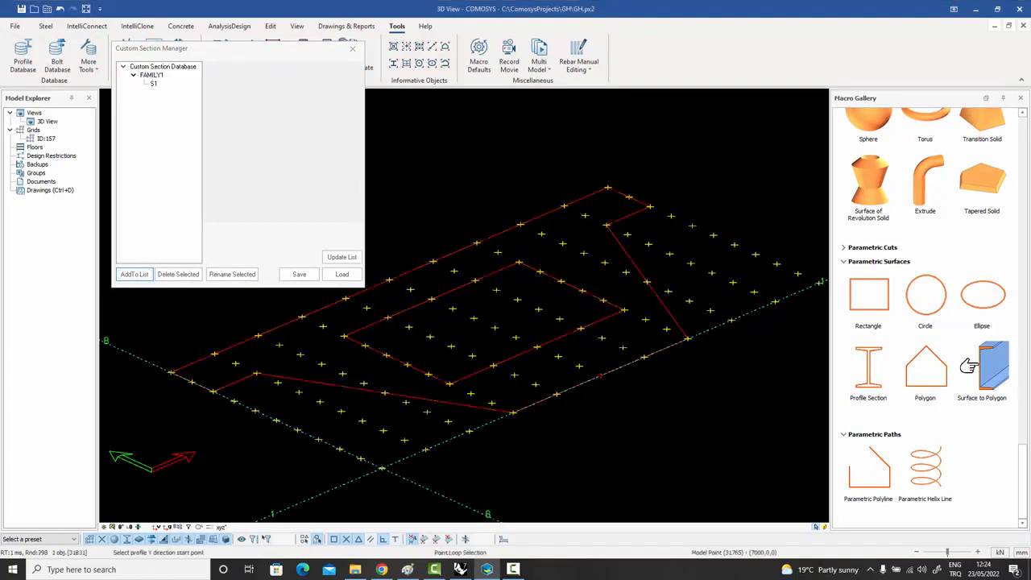
left_click(598, 373)
left_click(581, 365)
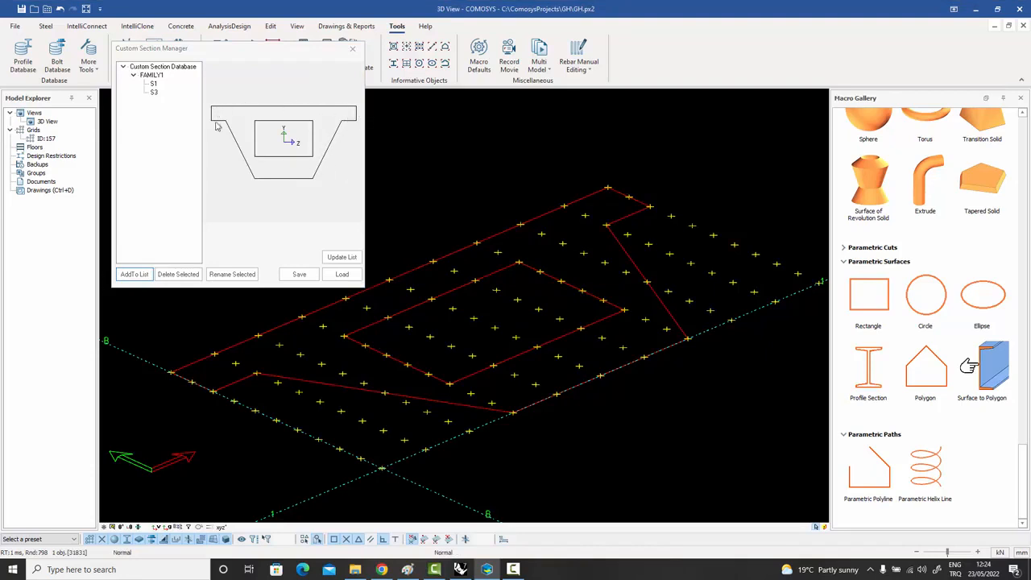
left_click(300, 276)
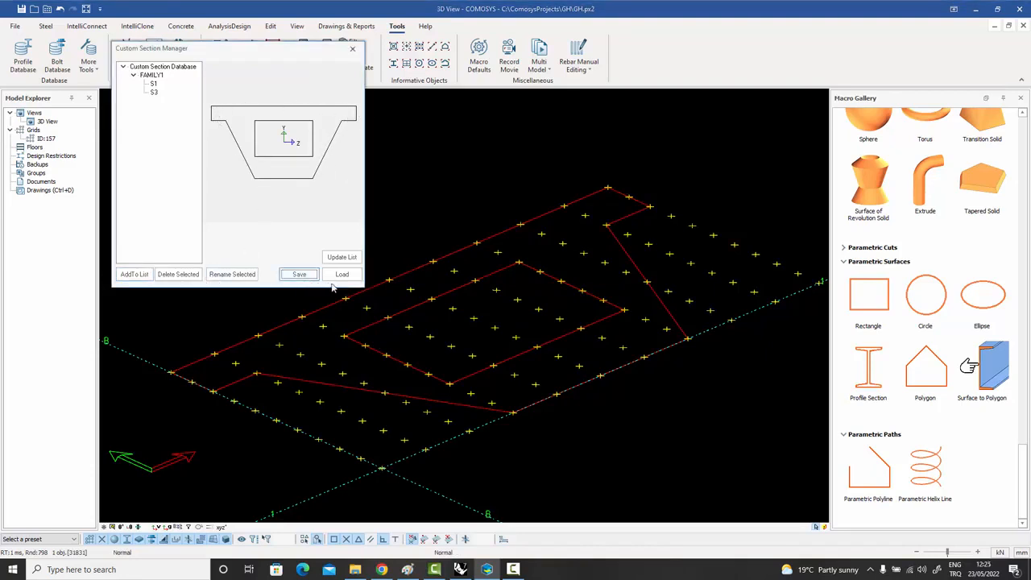
left_click(352, 48)
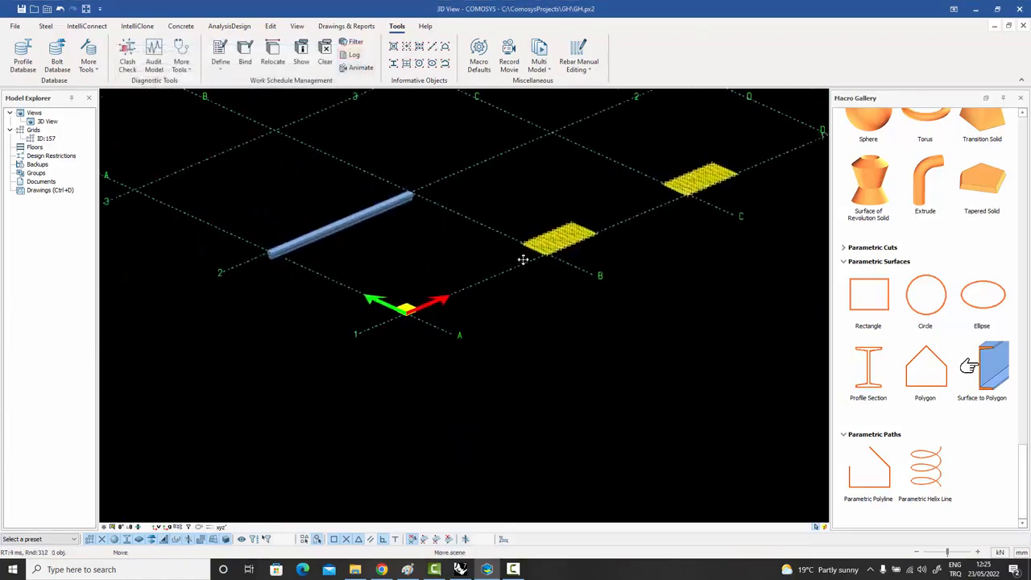
- Change the beam's profile name to #S3 and apply it
scroll(306, 269, "up", 5)
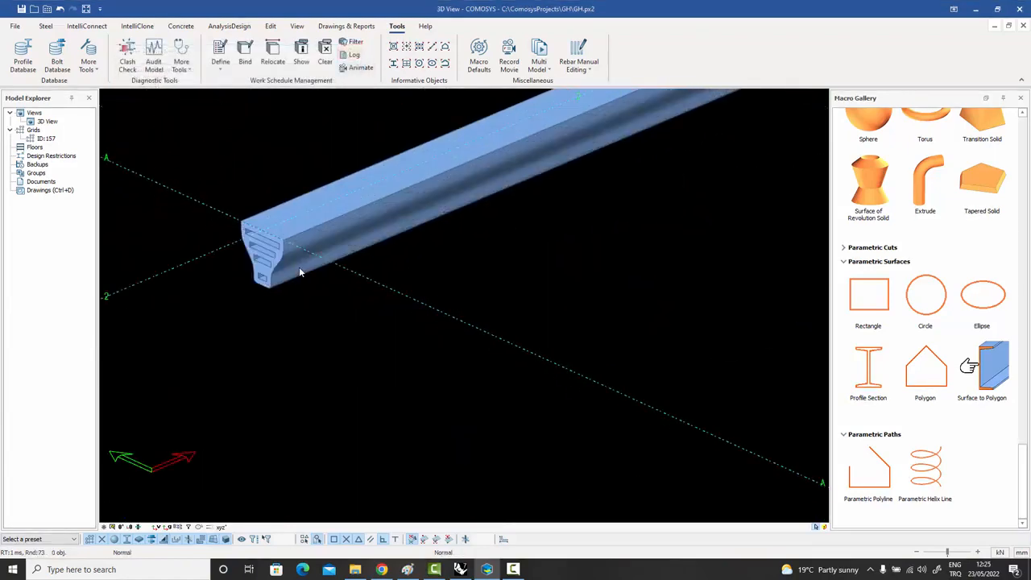
double_click(299, 272)
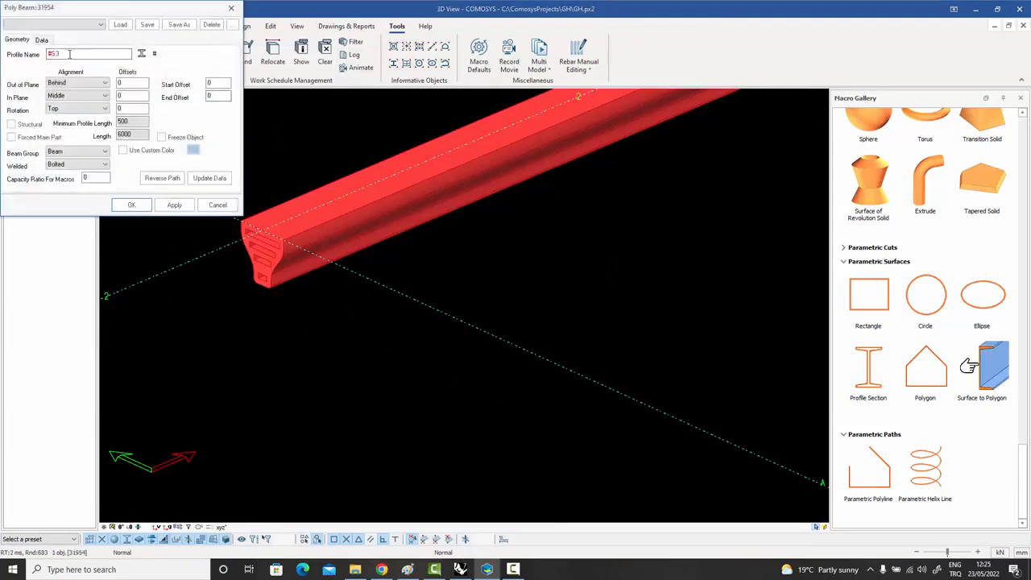
left_click(131, 205)
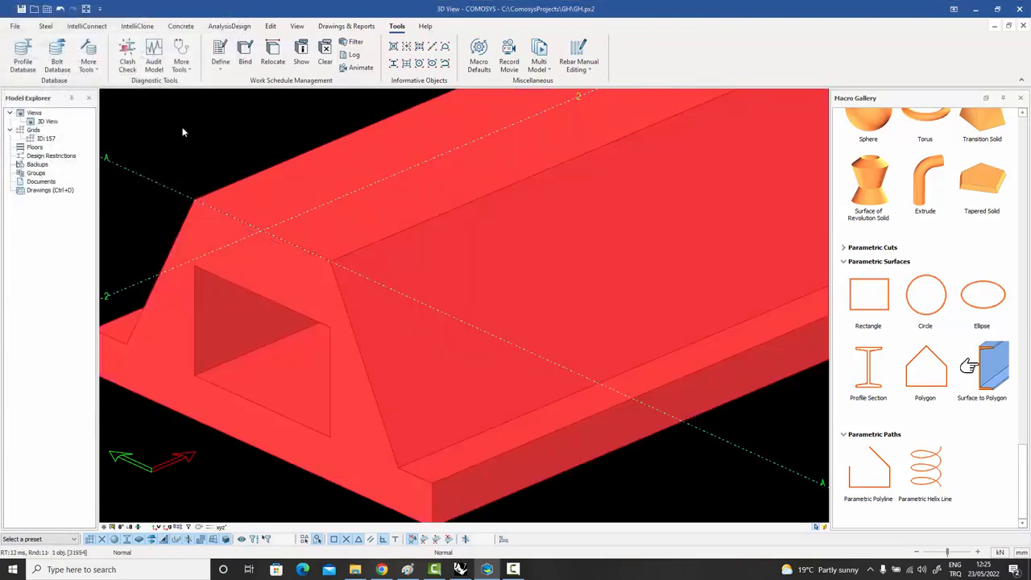
scroll(328, 260, "down", 4)
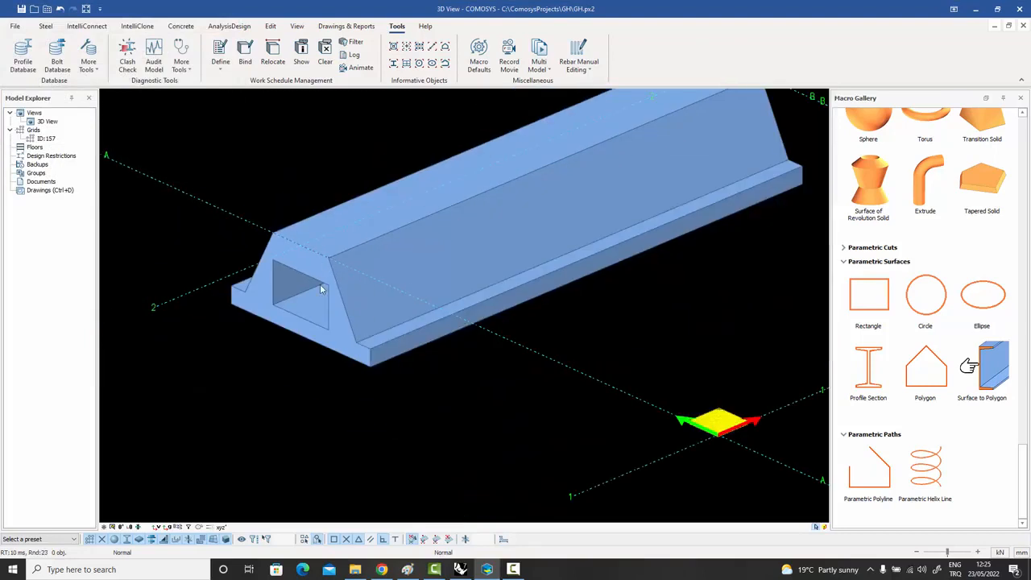
- Rotate the beam a half-turn about its axis so that its wide flange faces up
left_click(344, 330)
key("space")
key("space")
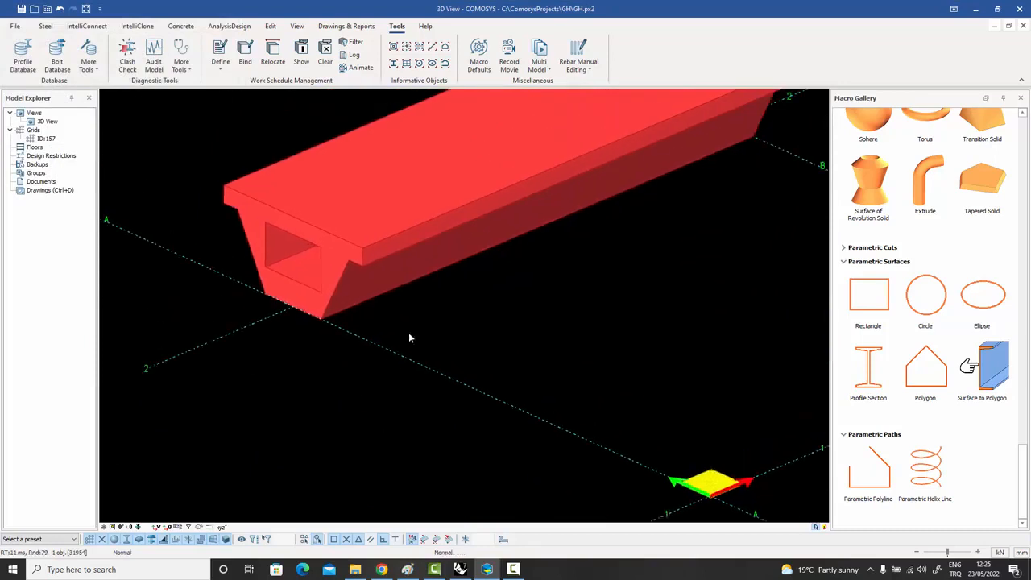
left_click(347, 271)
scroll(345, 270, "up", 4)
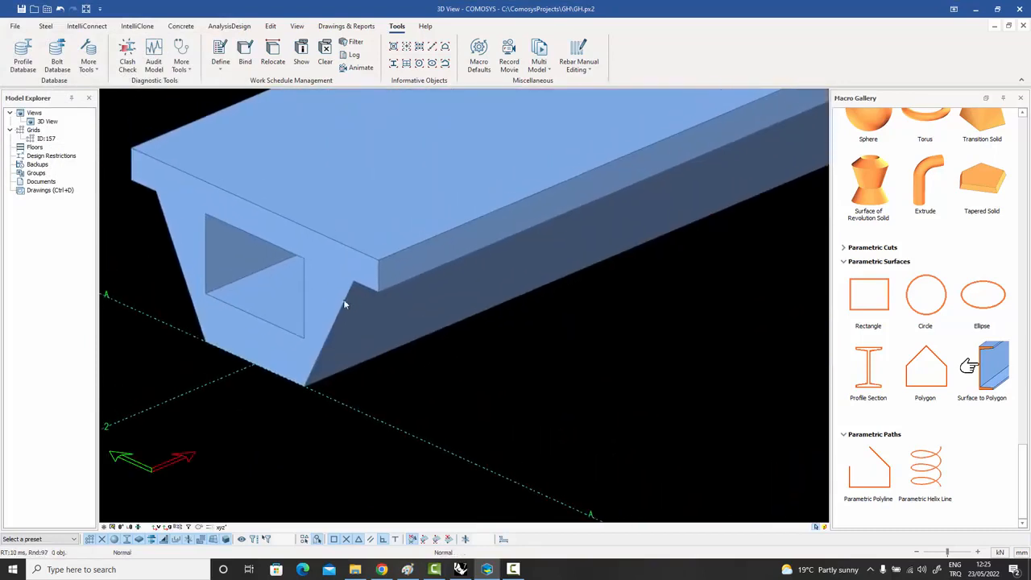
- Shift the custom-section beam below its grid axis and back above it, twice
left_click(347, 296)
key("Down")
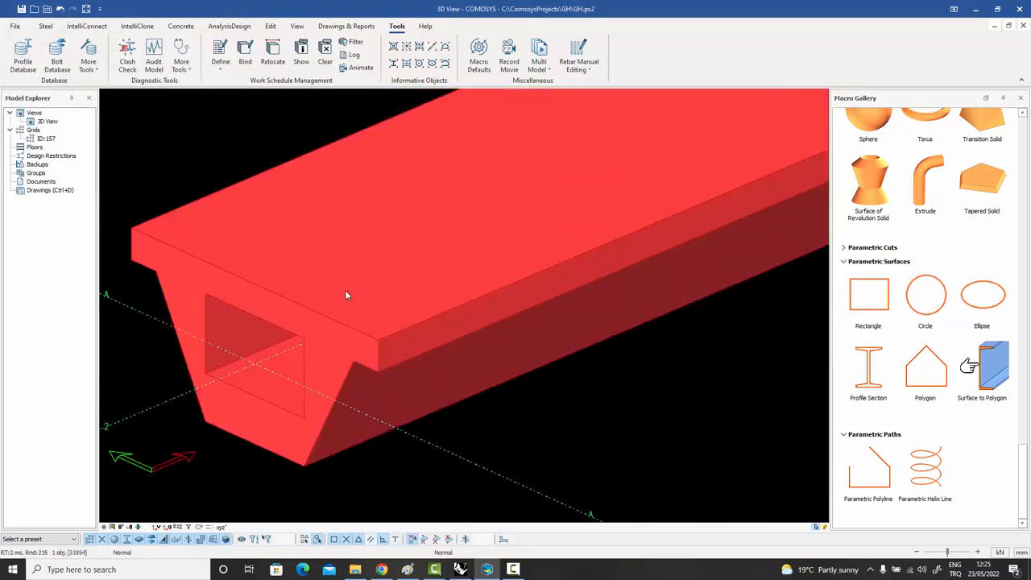
key("Up")
key("Down")
key("Up")
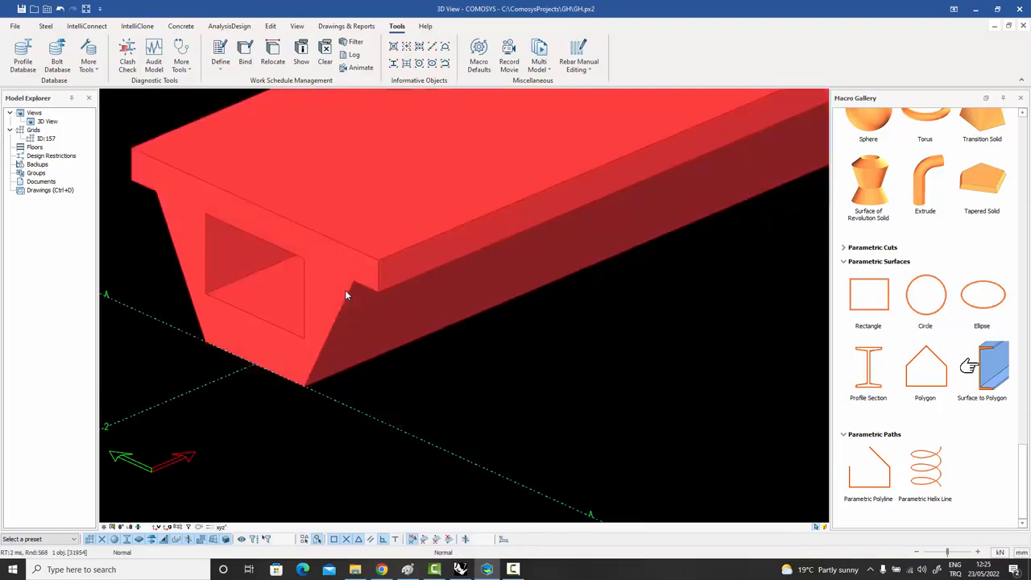
left_click(487, 375)
scroll(467, 367, "down", 3)
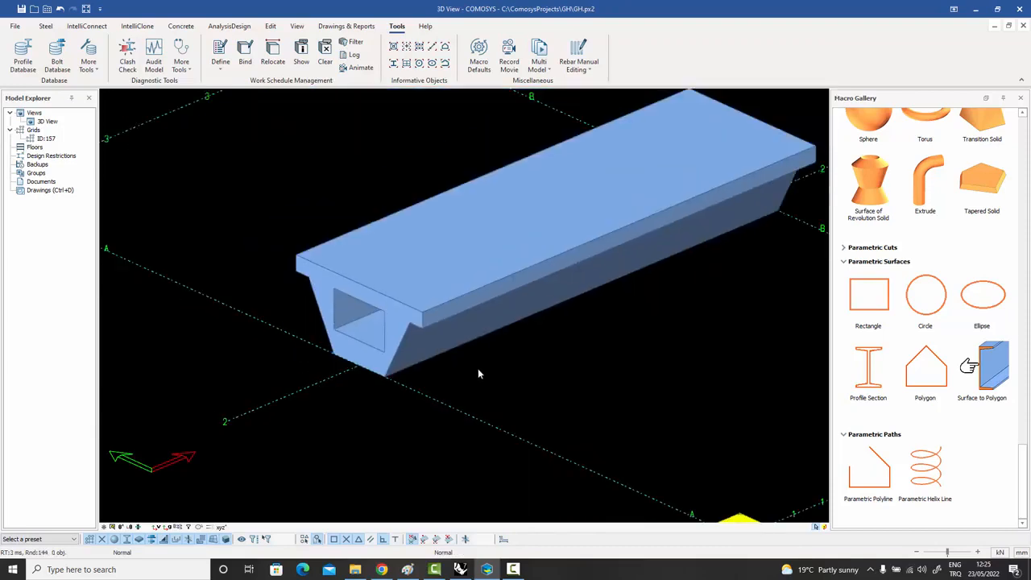
middle_click_drag(477, 373, 377, 397)
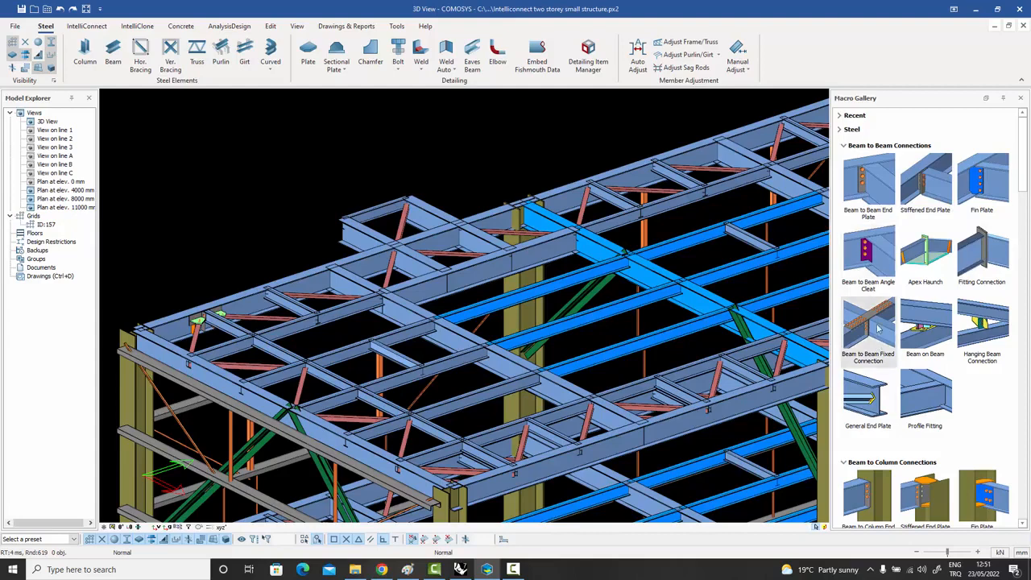
- Look through the Macro Gallery's beam-to-beam and beam-to-column connection macros for the two-storey structure
scroll(954, 327, "down", 2)
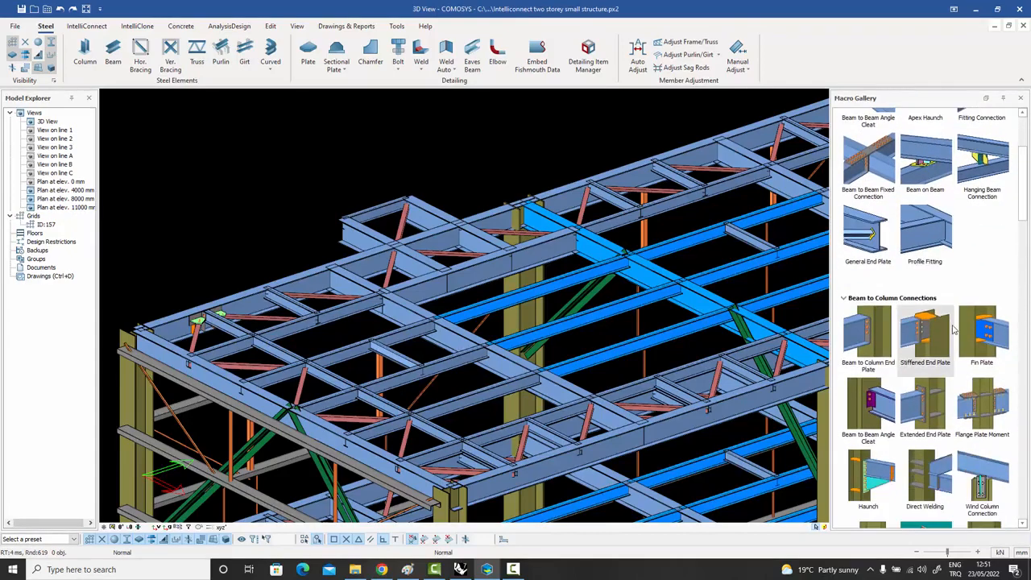
scroll(952, 328, "down", 1)
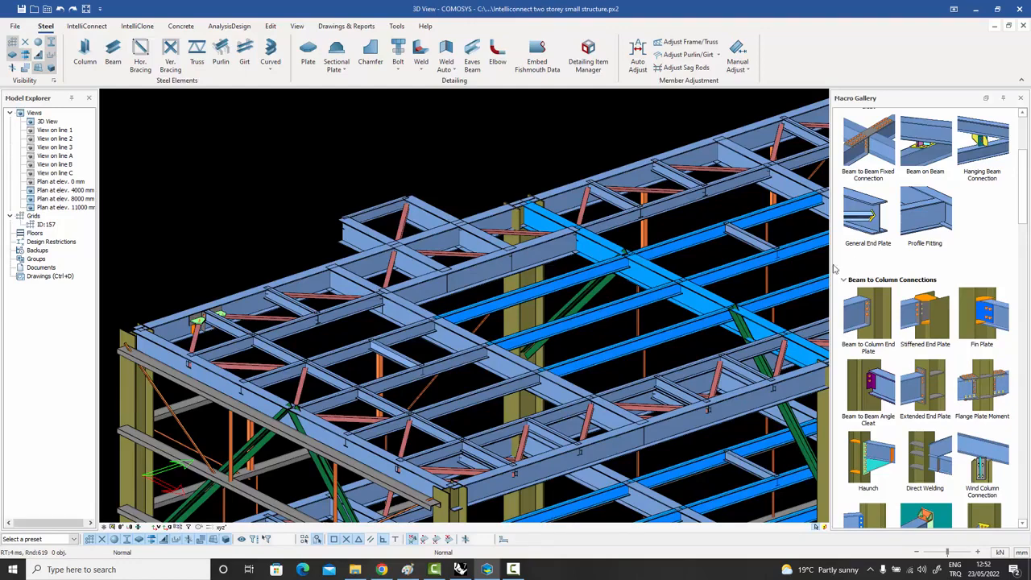
scroll(959, 268, "up", 3)
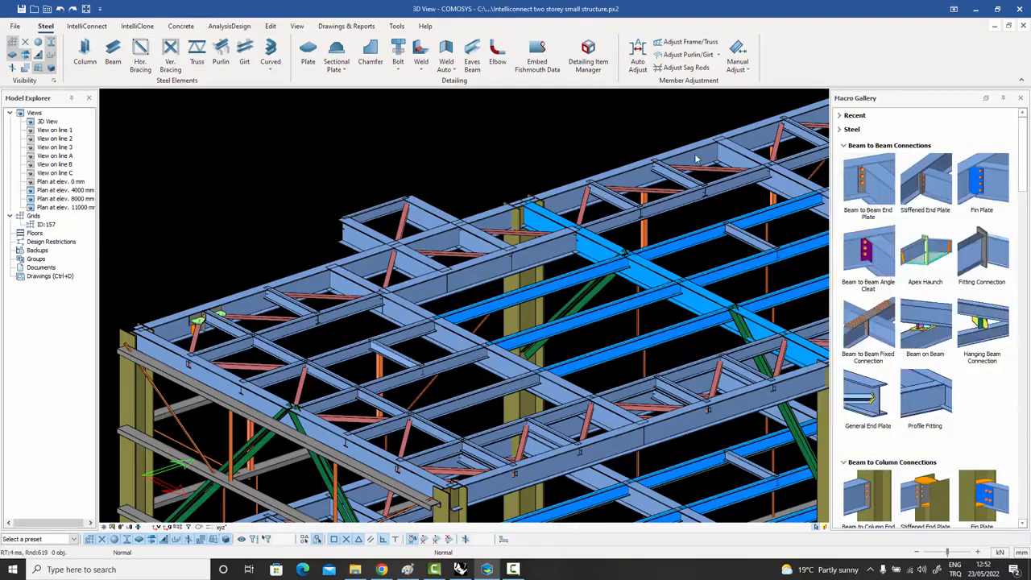
middle_click_drag(695, 159, 694, 161)
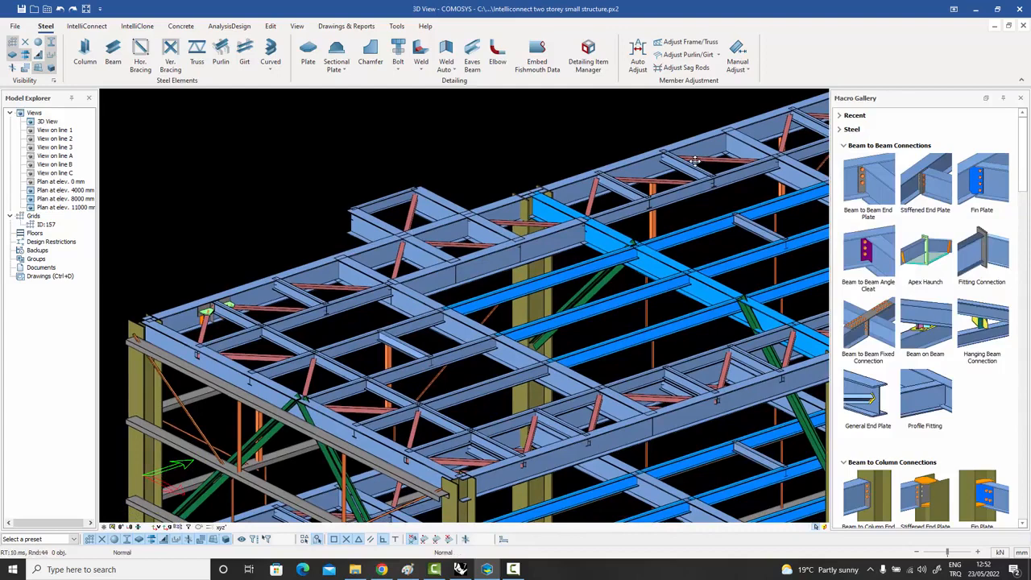
- Open the Beam to Beam End Plate macro's properties and view its figure, bolt, weld, design parameter and preset pages
double_click(876, 187)
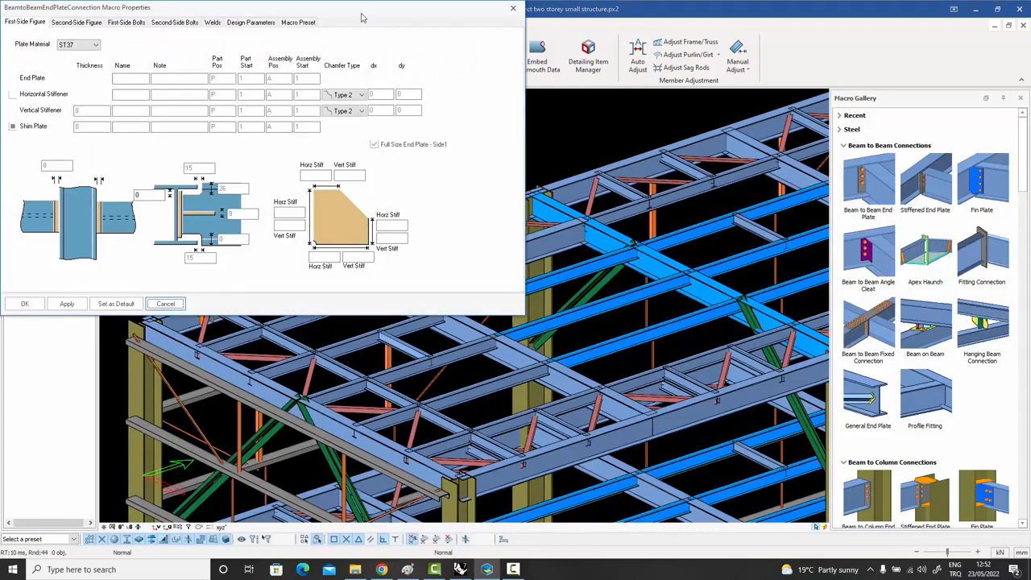
left_click_drag(362, 13, 611, 71)
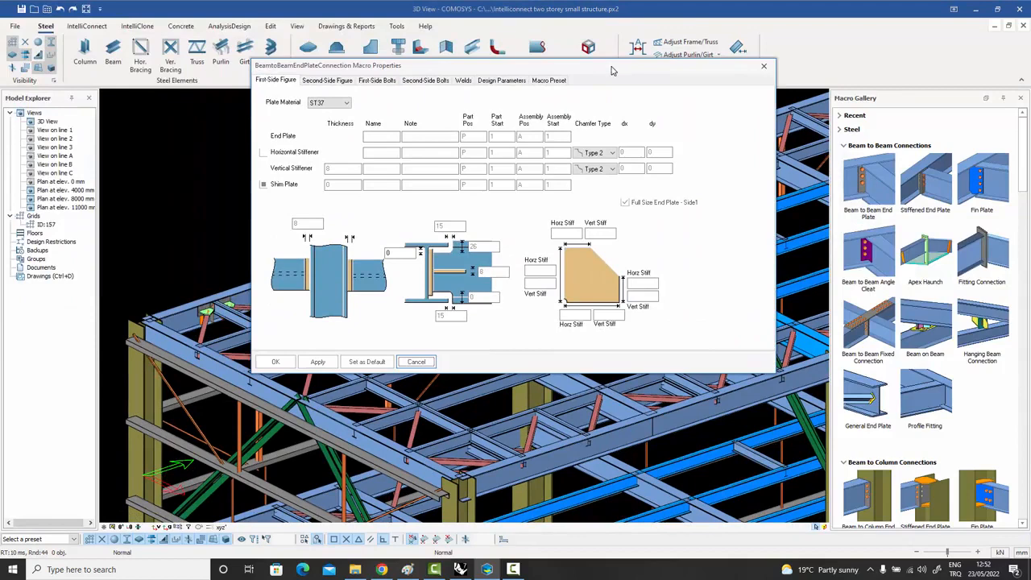
left_click(333, 80)
left_click(380, 80)
left_click(426, 82)
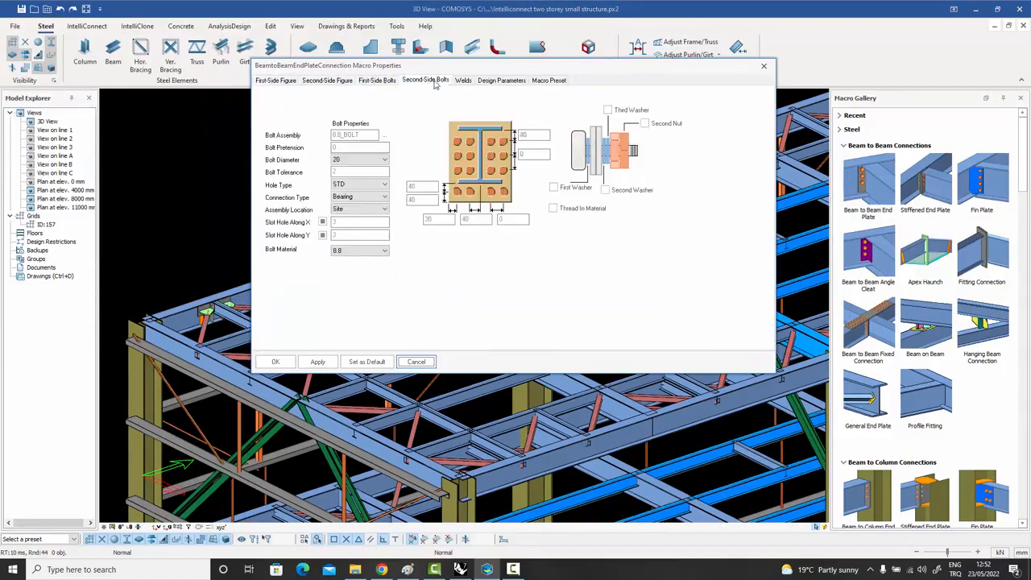
left_click(463, 81)
left_click(515, 80)
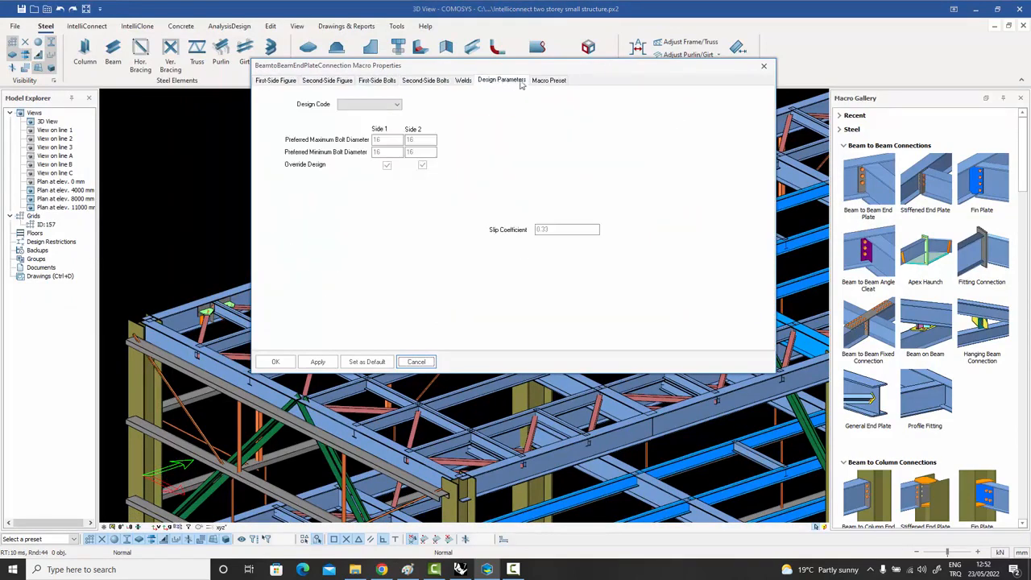
left_click(550, 81)
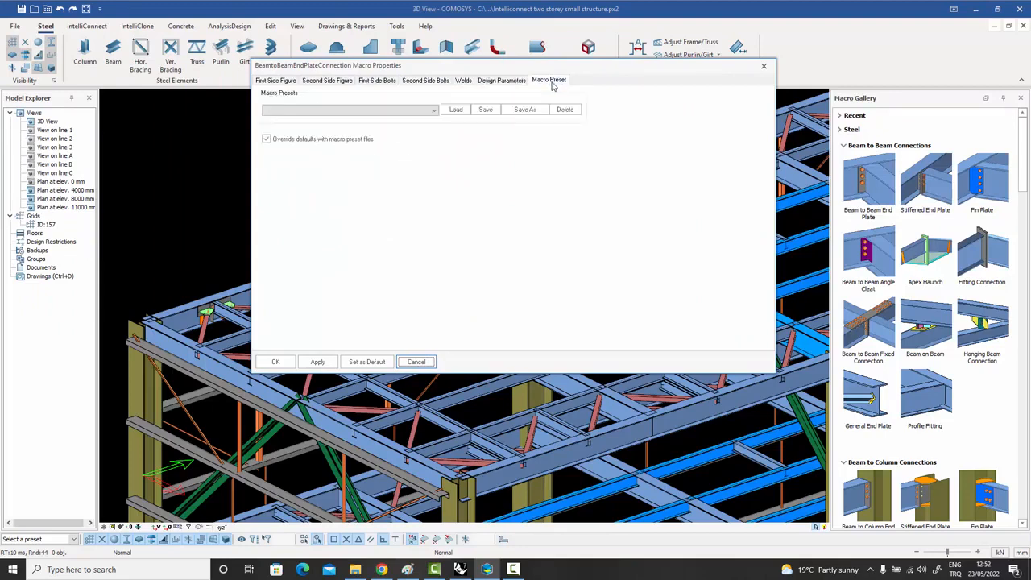
- Examine the end plate macro's first- and second-side figures, first-side bolts and weld settings, and close the properties without changes
left_click(278, 81)
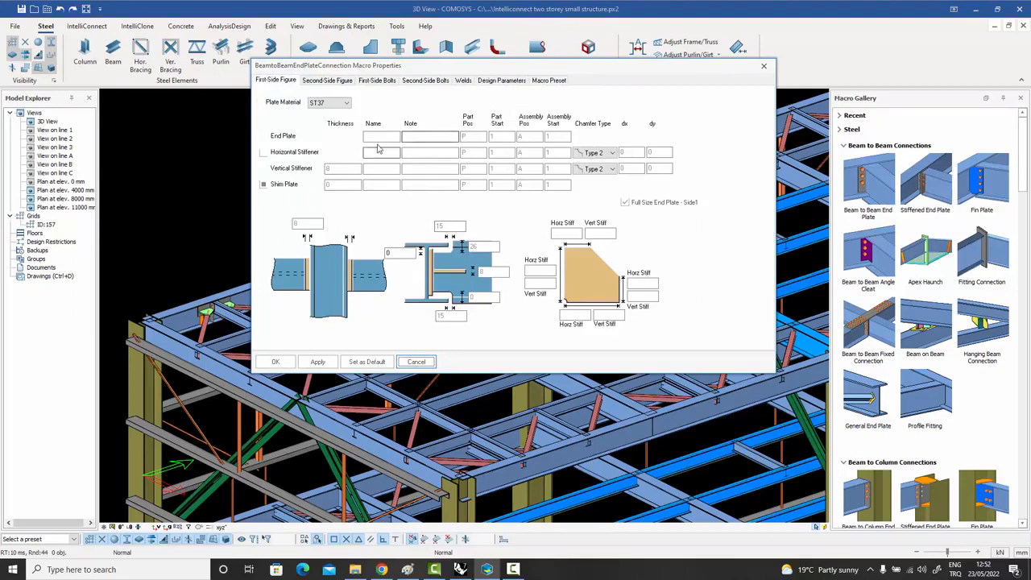
left_click(327, 80)
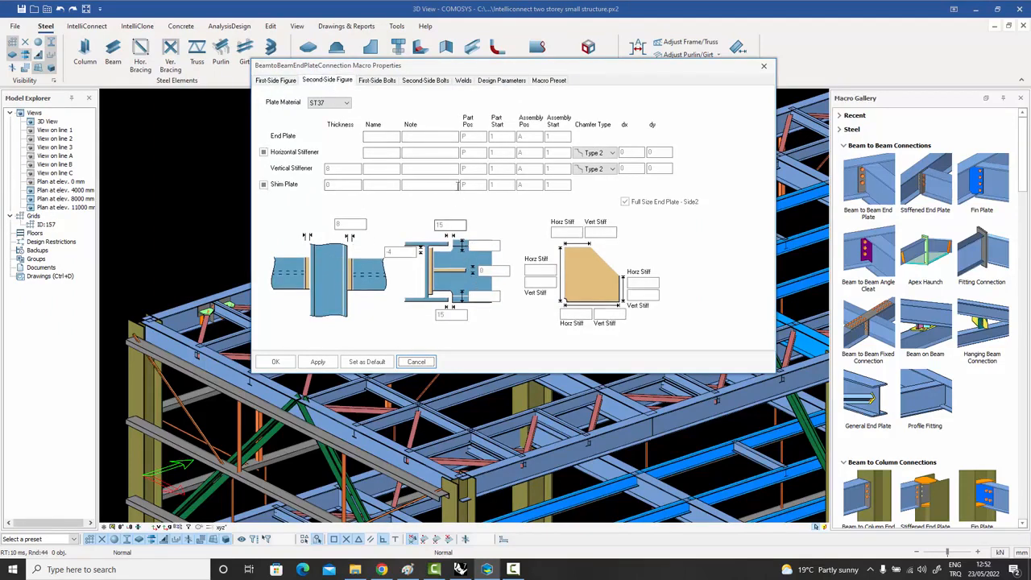
left_click(376, 82)
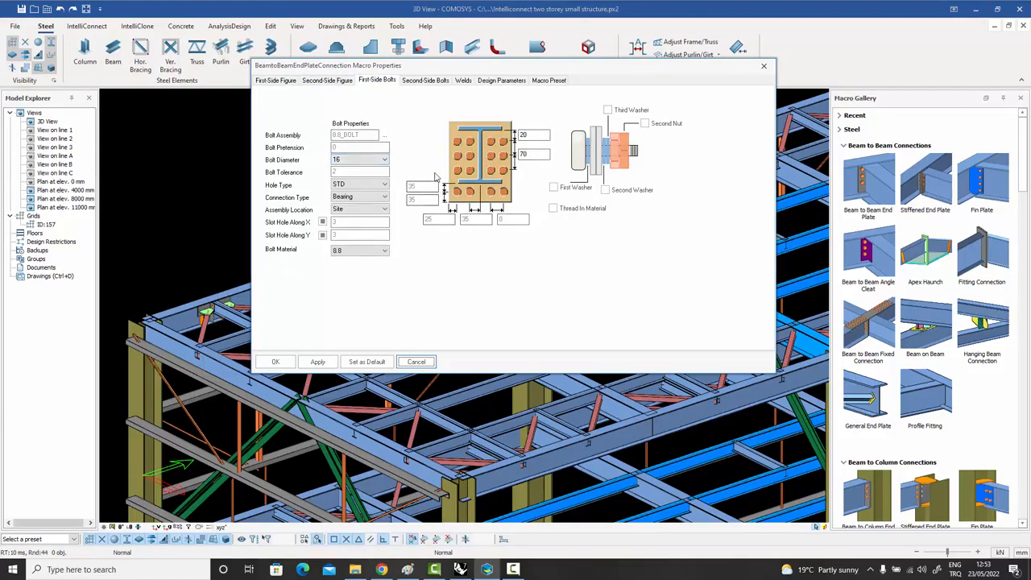
left_click(463, 80)
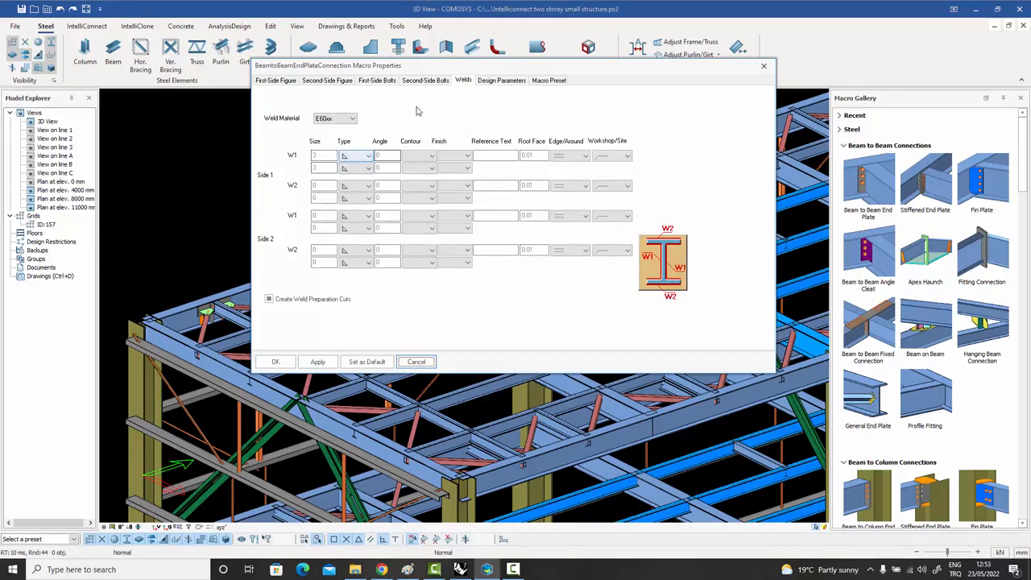
left_click_drag(442, 64, 459, 61)
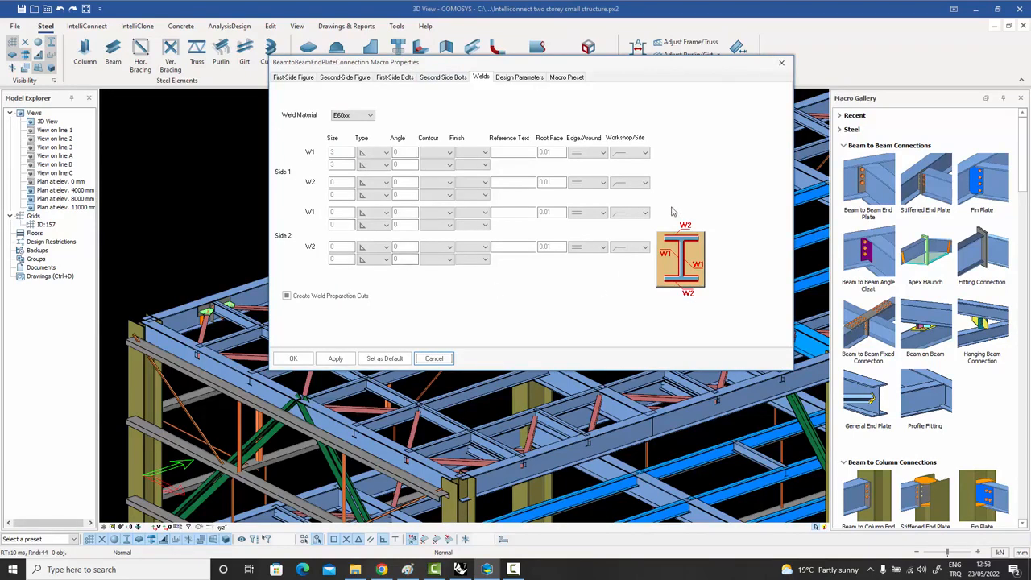
left_click(781, 63)
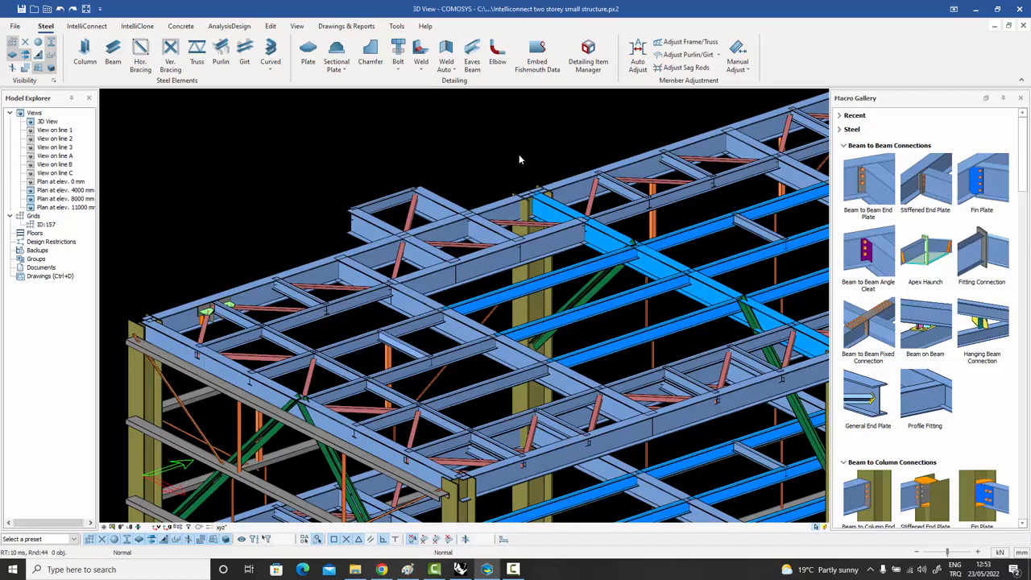
- Review the bolt preferences for diameter 20 and the plate material thicknesses in Project Preferences, and close them without changes
scroll(405, 168, "down", 5)
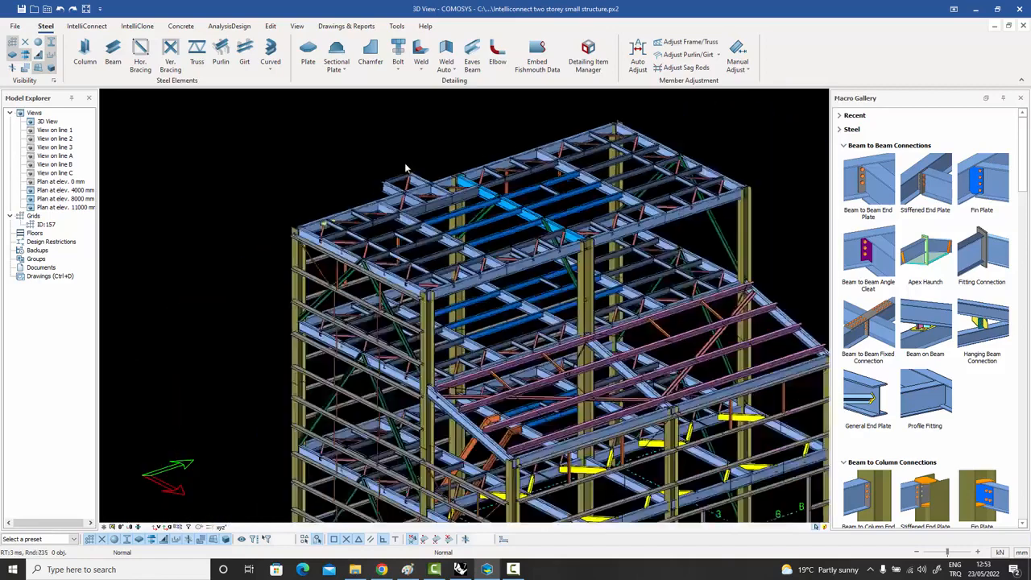
scroll(368, 199, "up", 3)
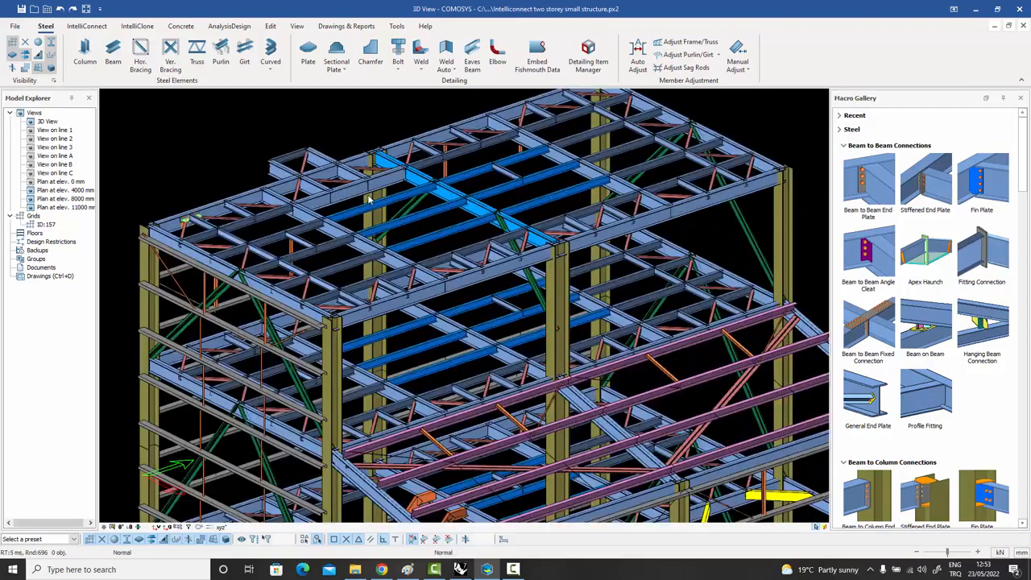
middle_click_drag(369, 199, 395, 216)
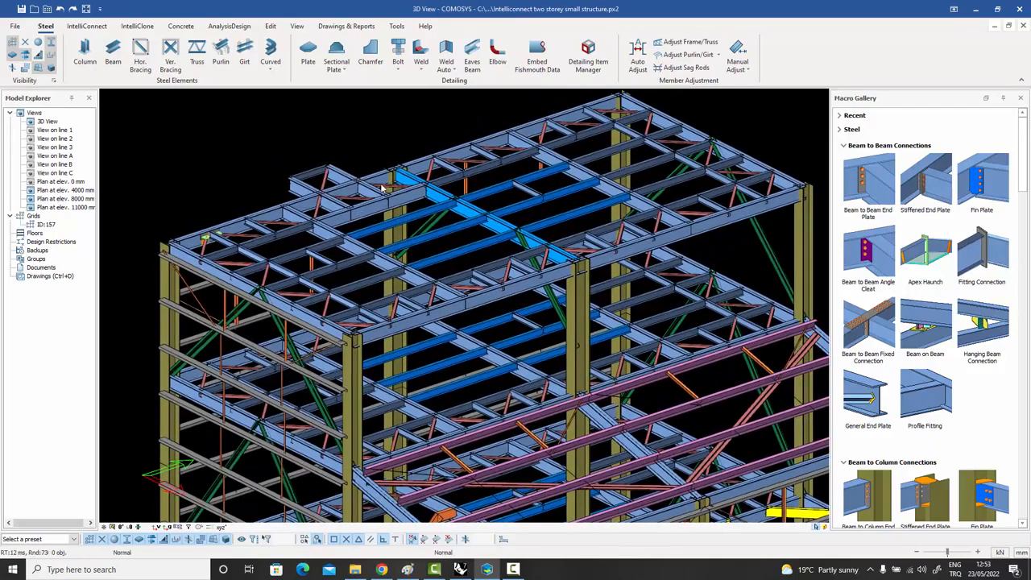
left_click(15, 26)
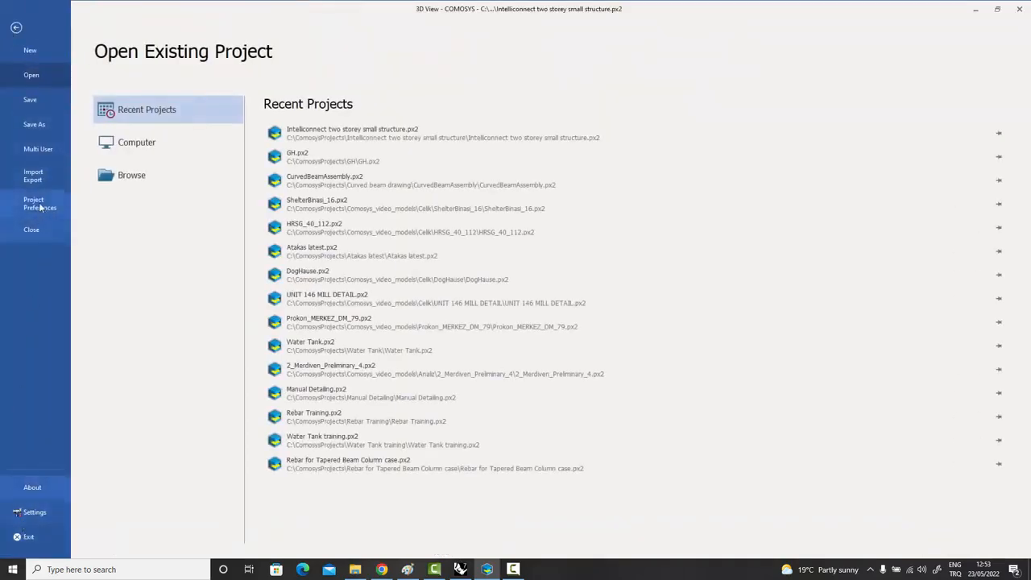
left_click(39, 203)
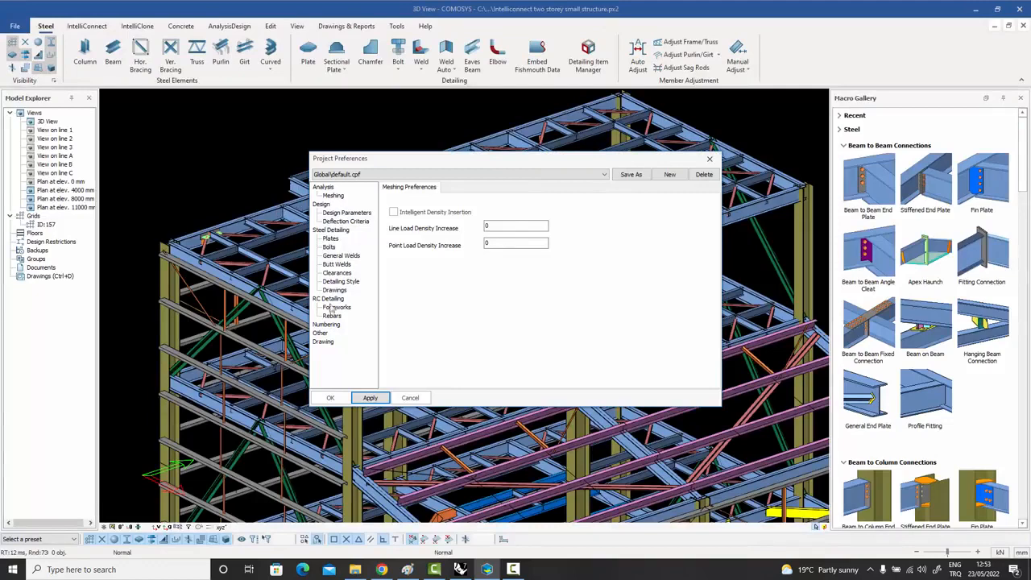
left_click(330, 246)
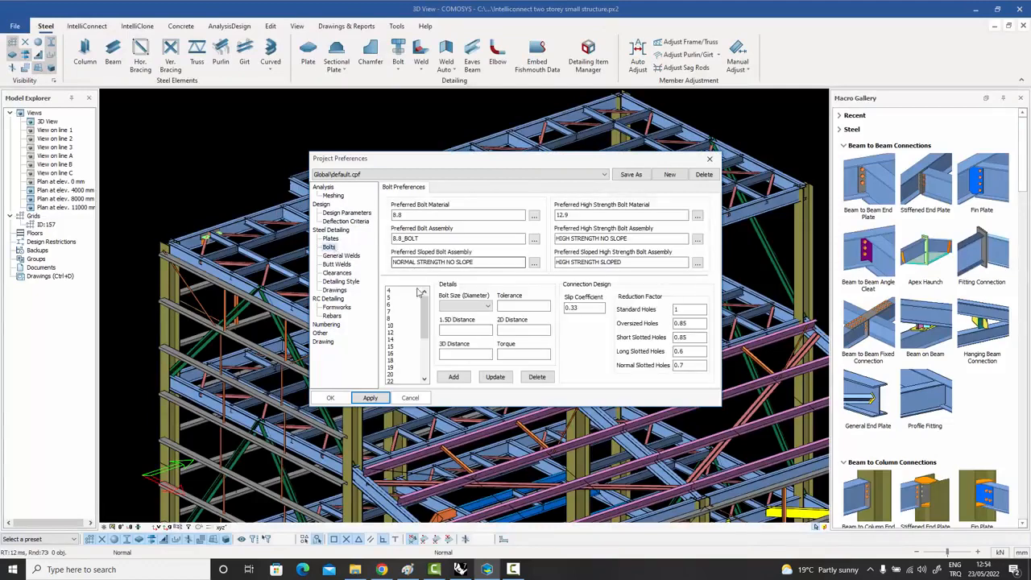
left_click(391, 375)
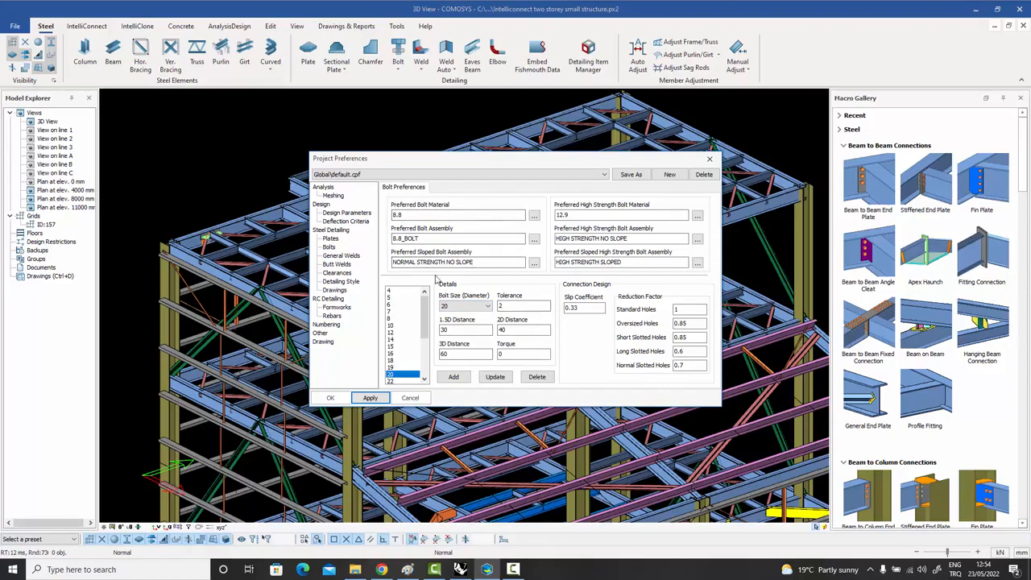
left_click(332, 240)
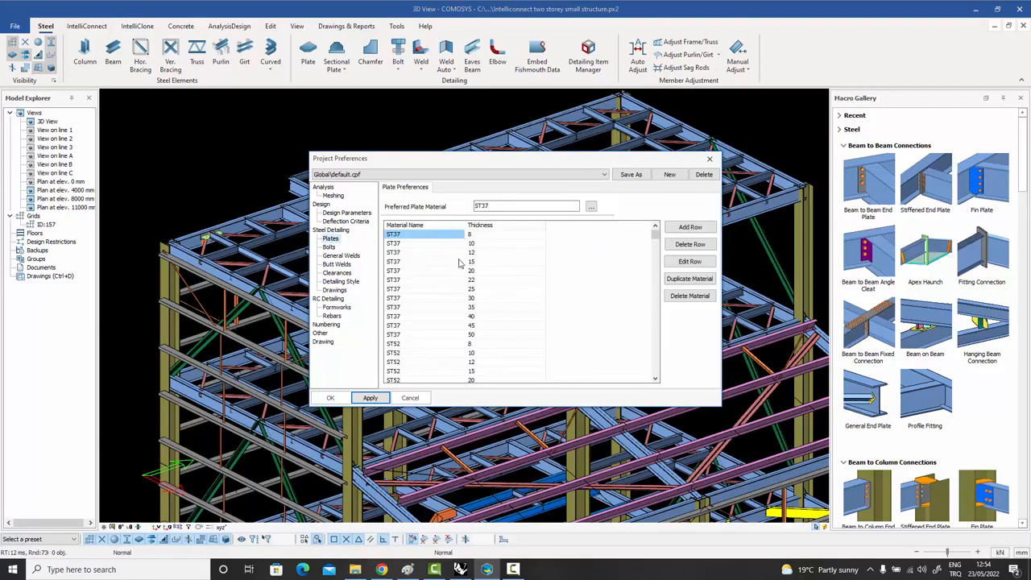
left_click(709, 160)
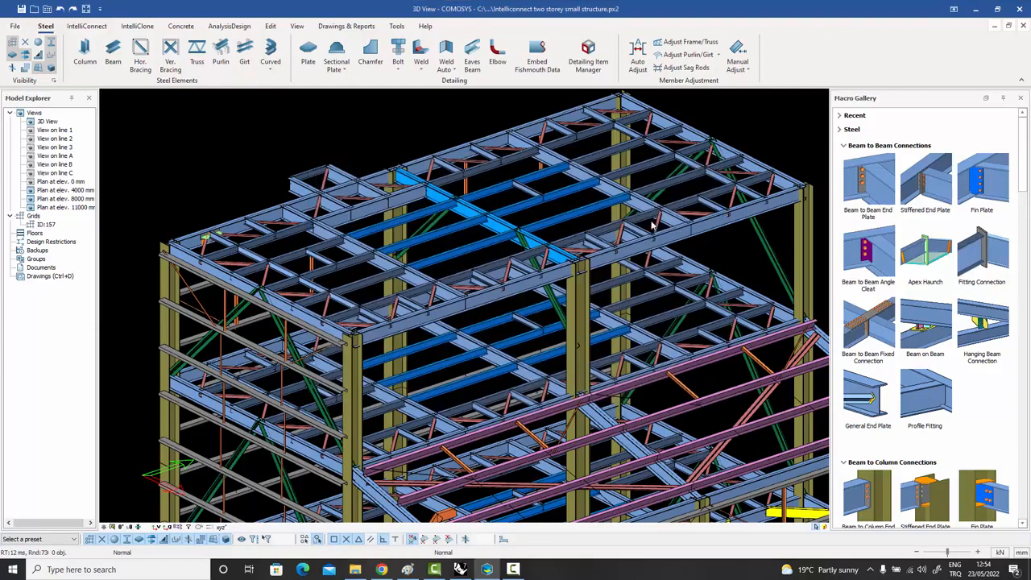
- Reopen the Beam to Beam End Plate macro's properties, check the second-side figure settings, and close them
middle_click_drag(652, 225, 654, 240)
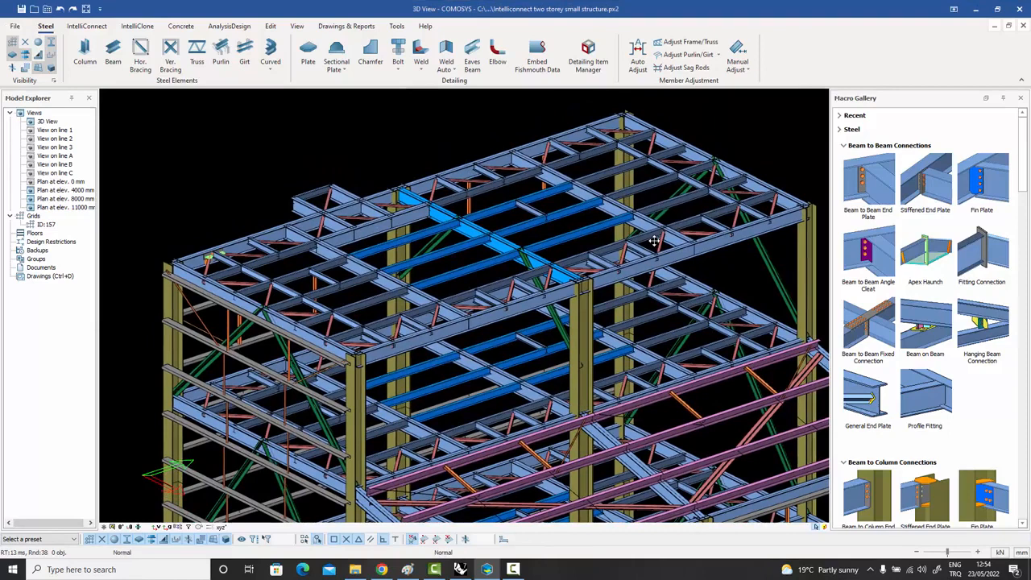
left_click(873, 184)
left_click(509, 200)
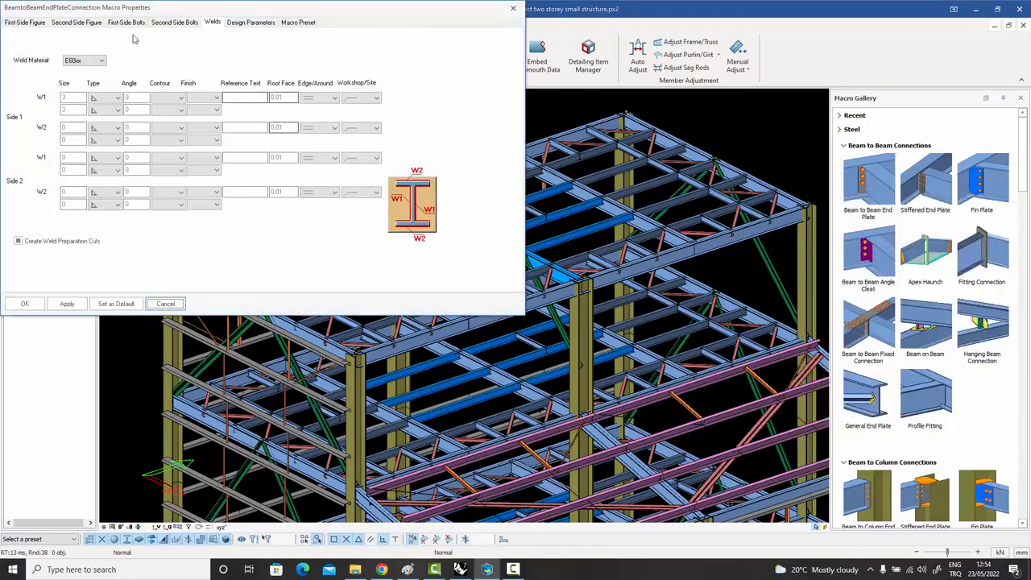
left_click(81, 22)
left_click(513, 8)
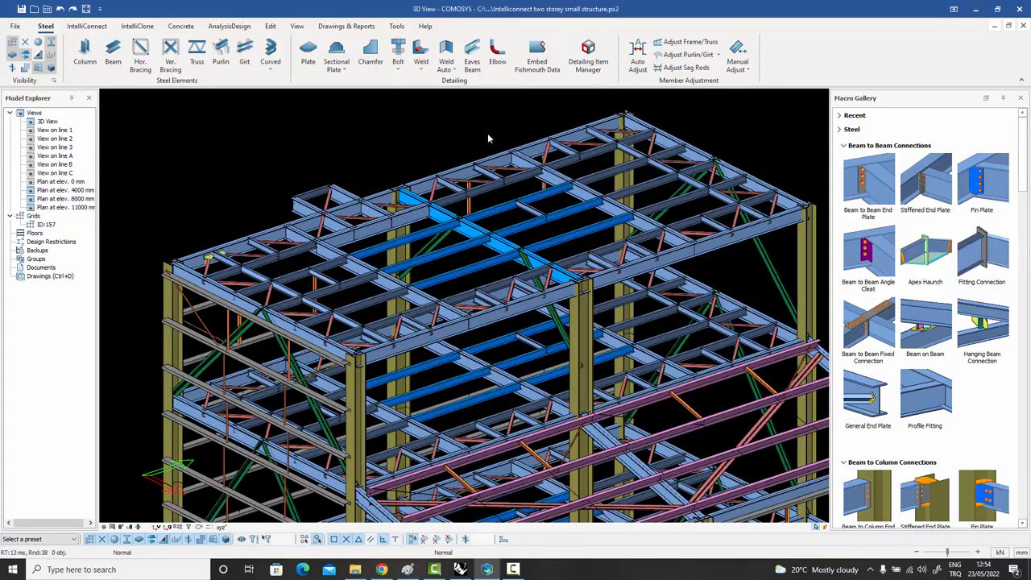
- Apply the Beam to Beam End Plate macro between the outer roof beam and the first crossing beam framing into it
middle_click_drag(488, 133, 512, 132)
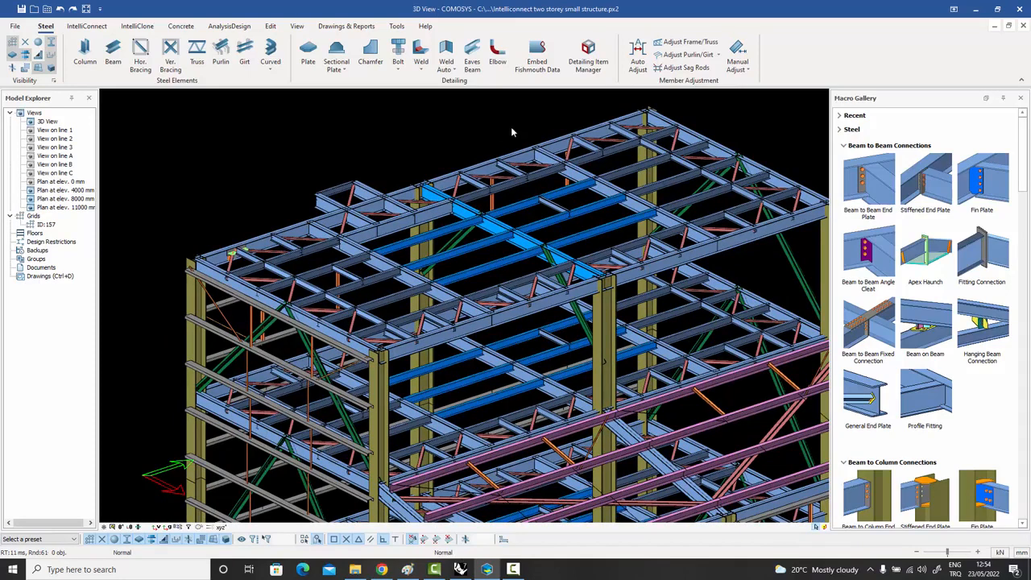
mouse_move(915, 186)
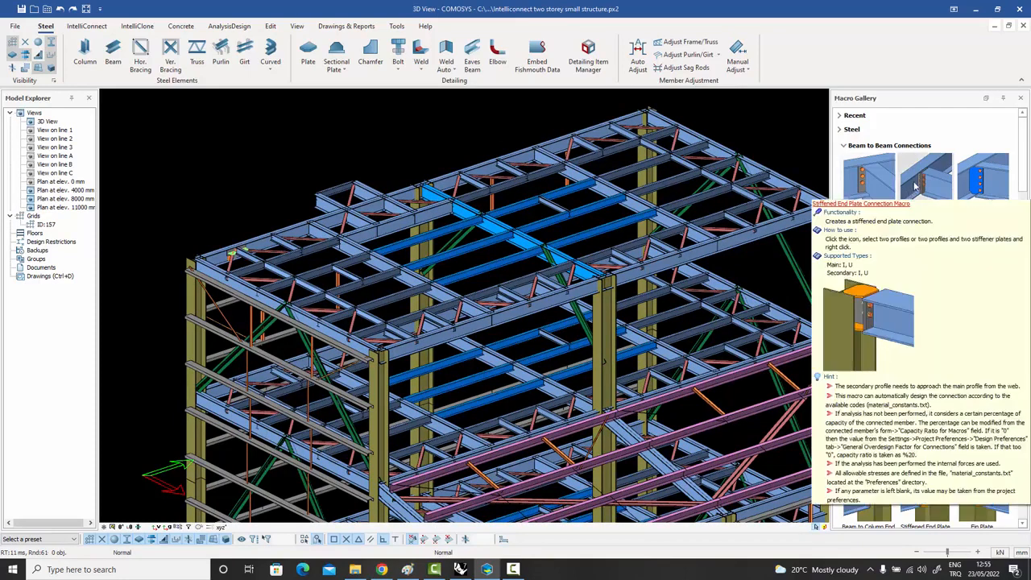
left_click(866, 180)
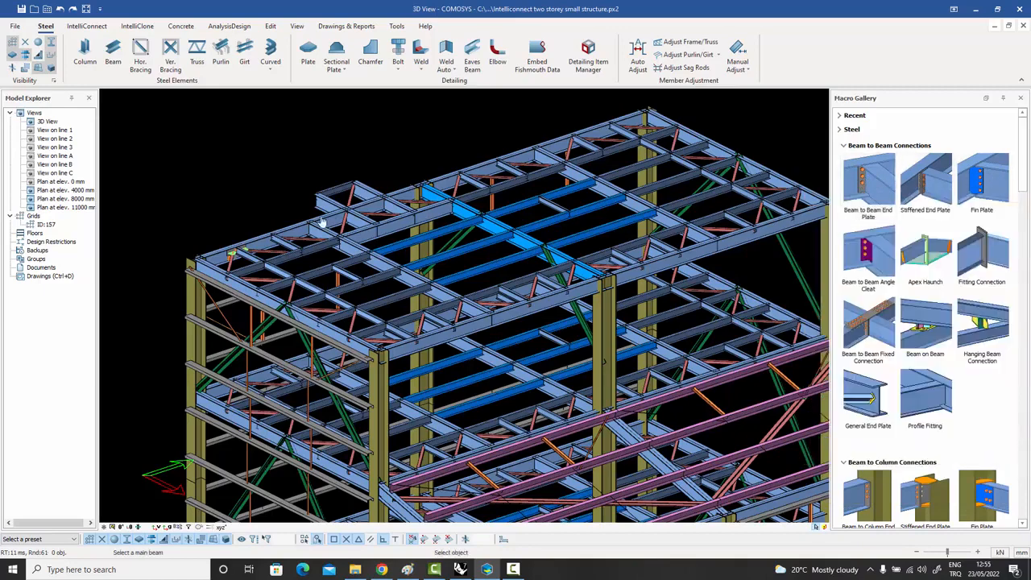
scroll(319, 222, "up", 5)
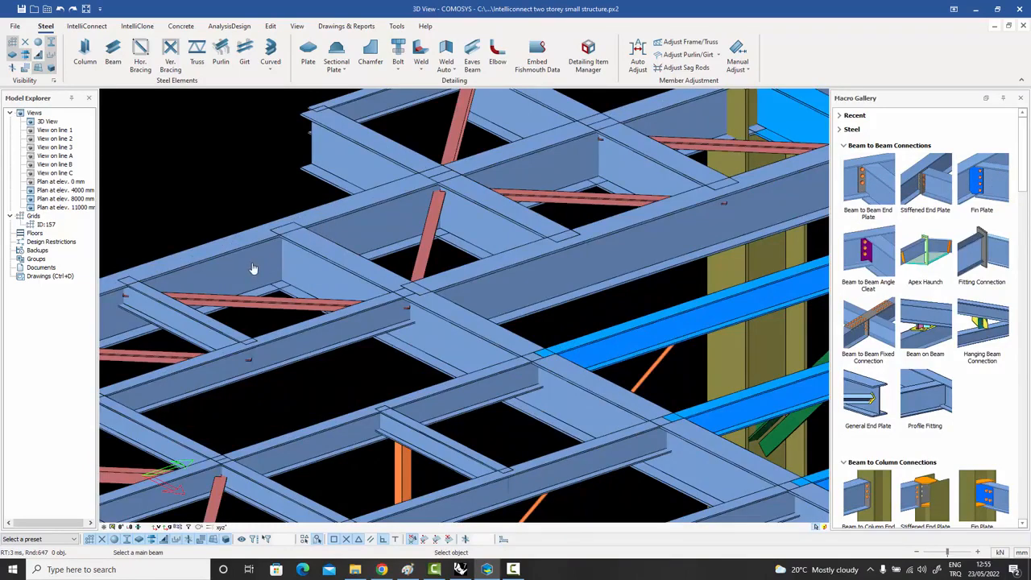
left_click(301, 266)
left_click(311, 266)
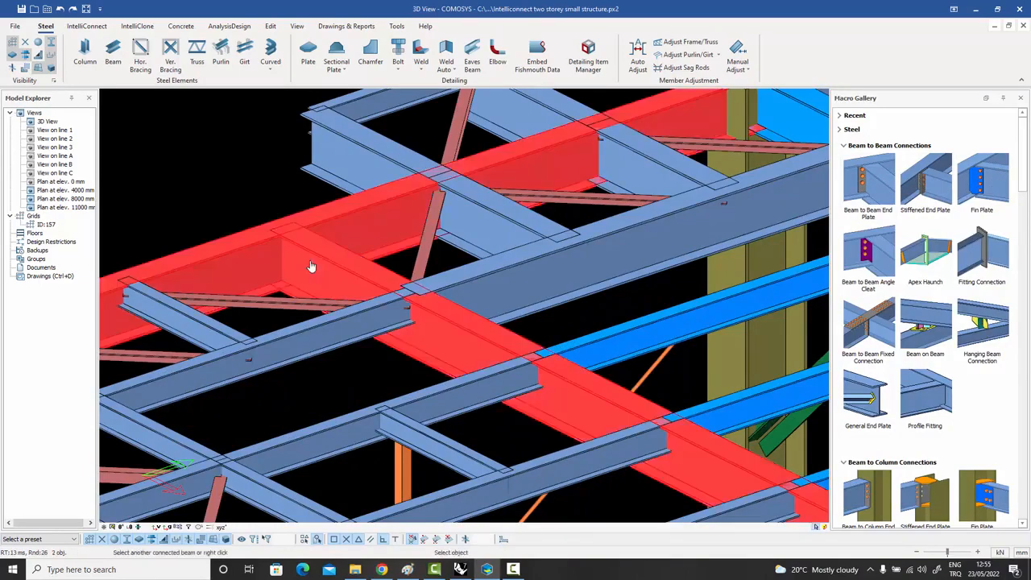
right_click(311, 267)
scroll(289, 254, "up", 4)
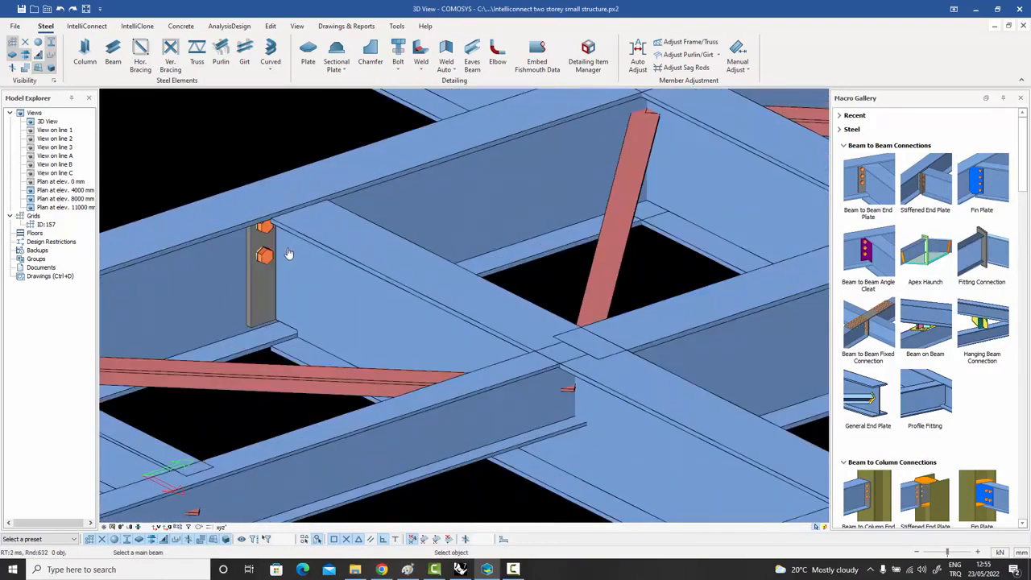
- Apply a Beam to Beam End Plate at the next crossing beam beside the overhang and undo it
scroll(288, 253, "down", 6)
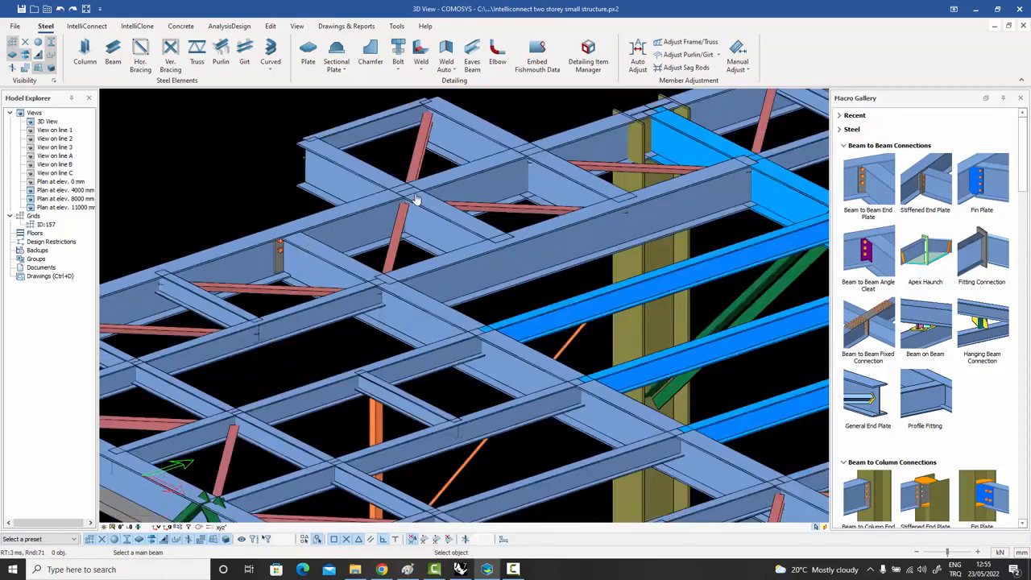
scroll(410, 201, "up", 3)
left_click(354, 211)
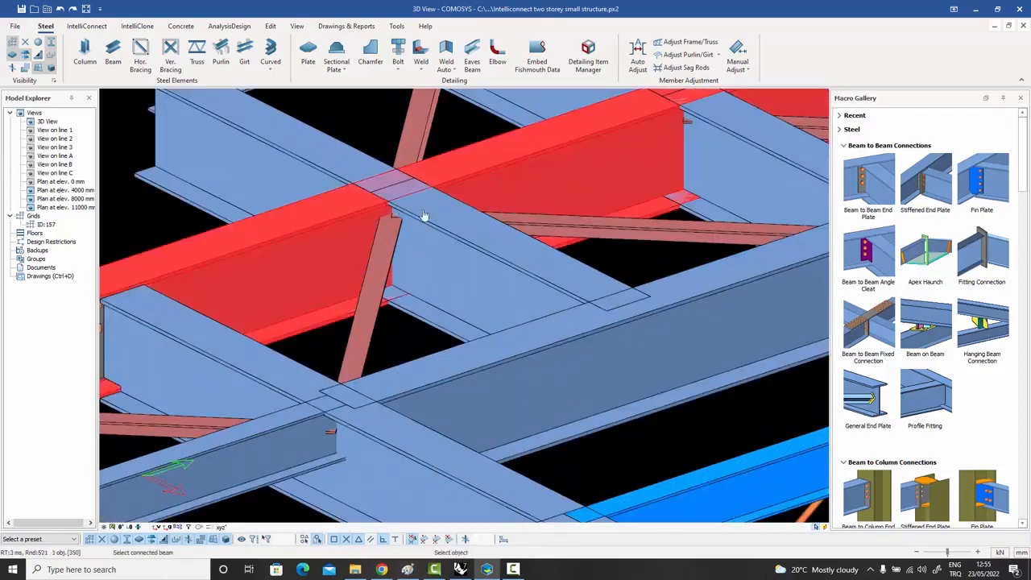
left_click(447, 225)
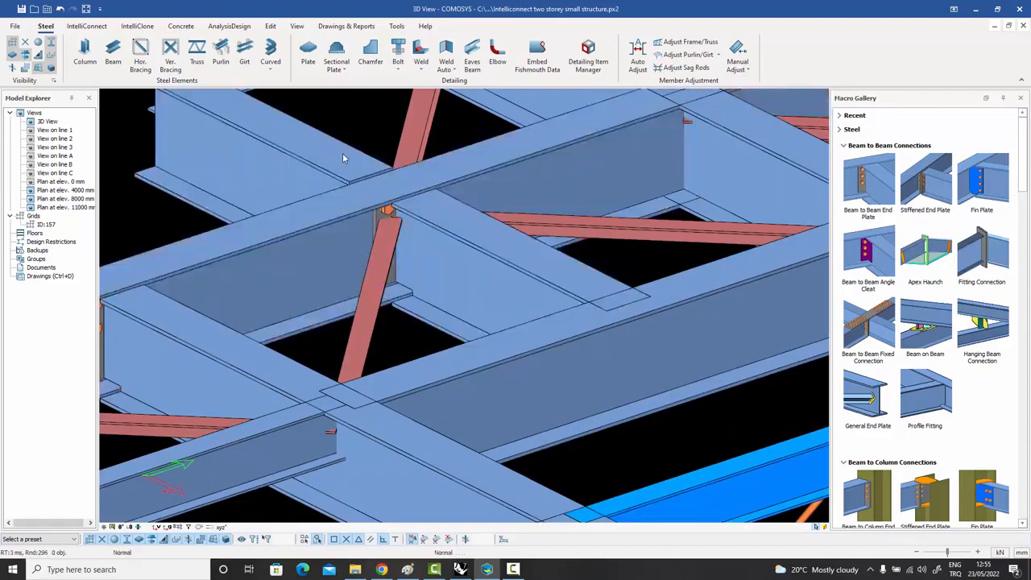
middle_click_drag(364, 166, 362, 186)
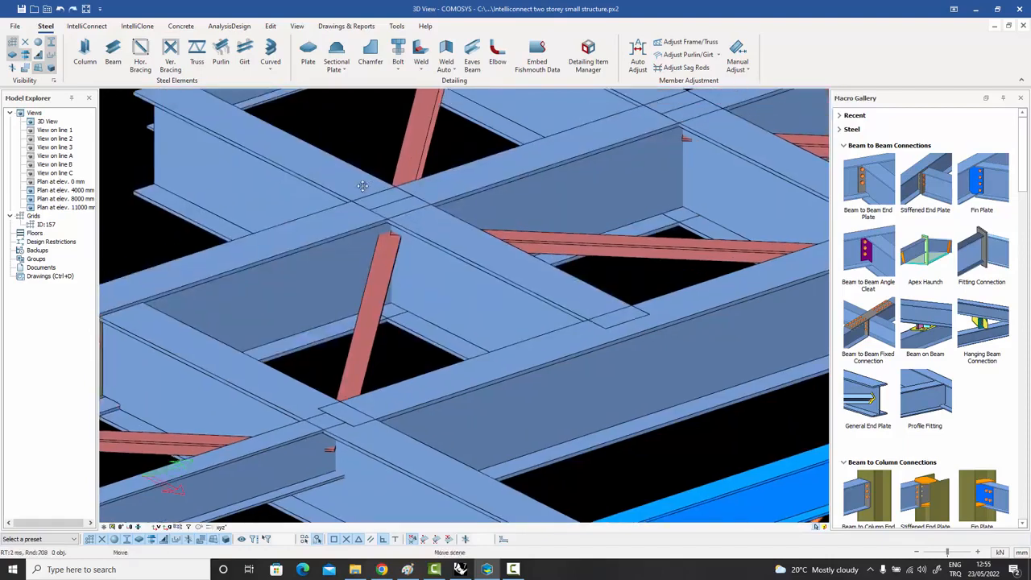
- Apply Stiffened End Plate connections to the crossing beams on both sides of the outer roof beam and undo them
left_click(930, 188)
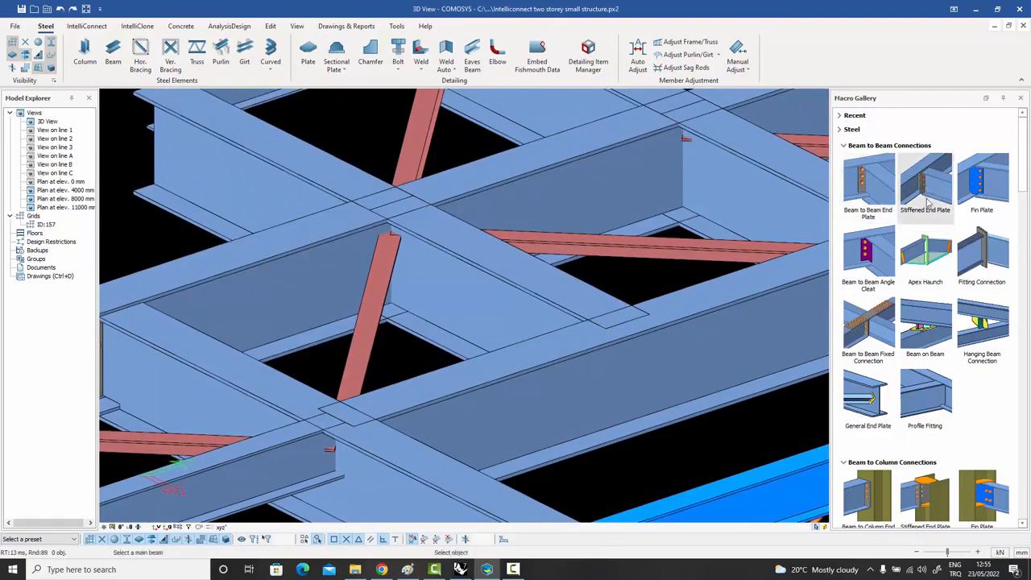
scroll(476, 231, "down", 1)
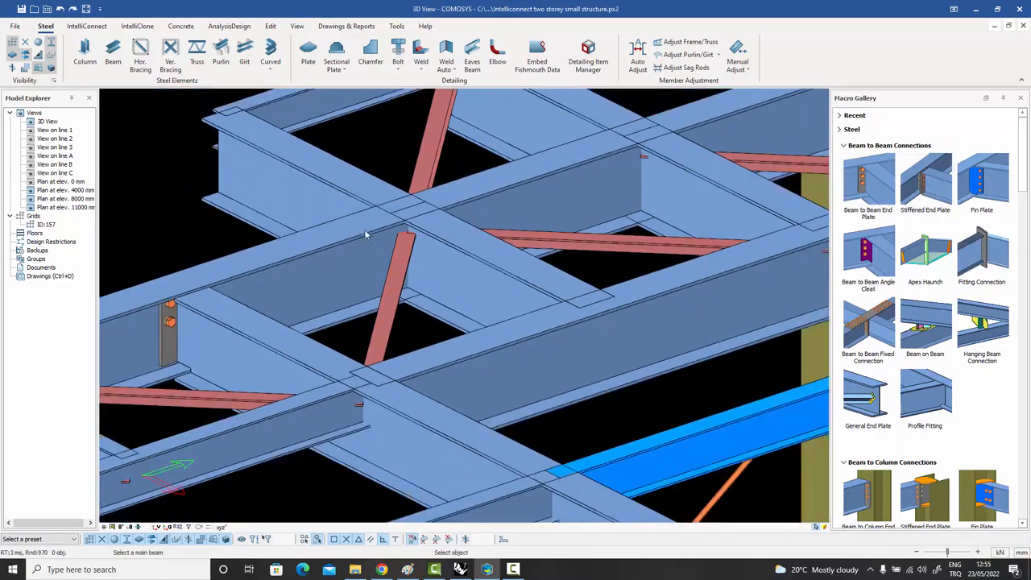
left_click(363, 231)
left_click(470, 243)
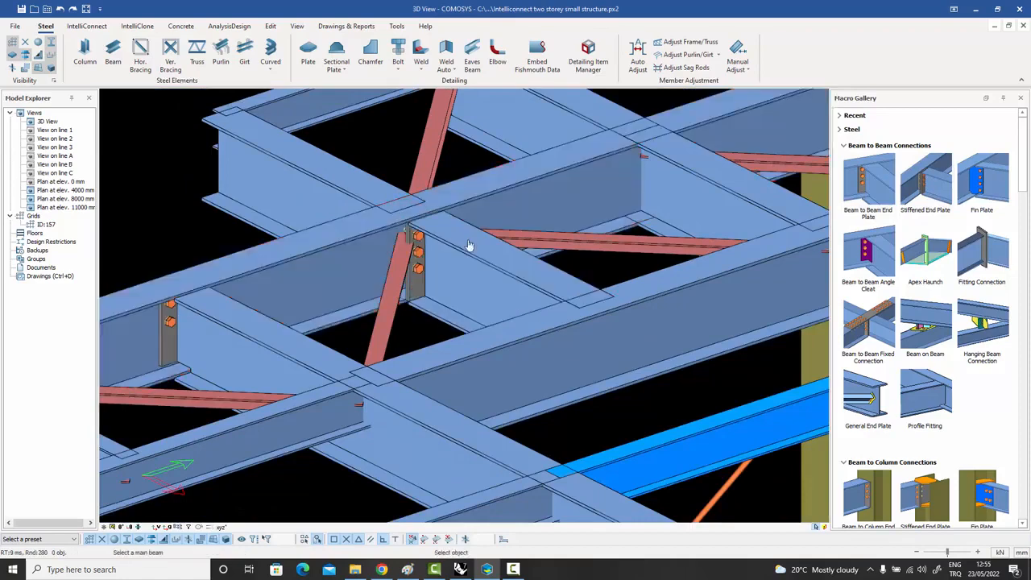
left_click(361, 225)
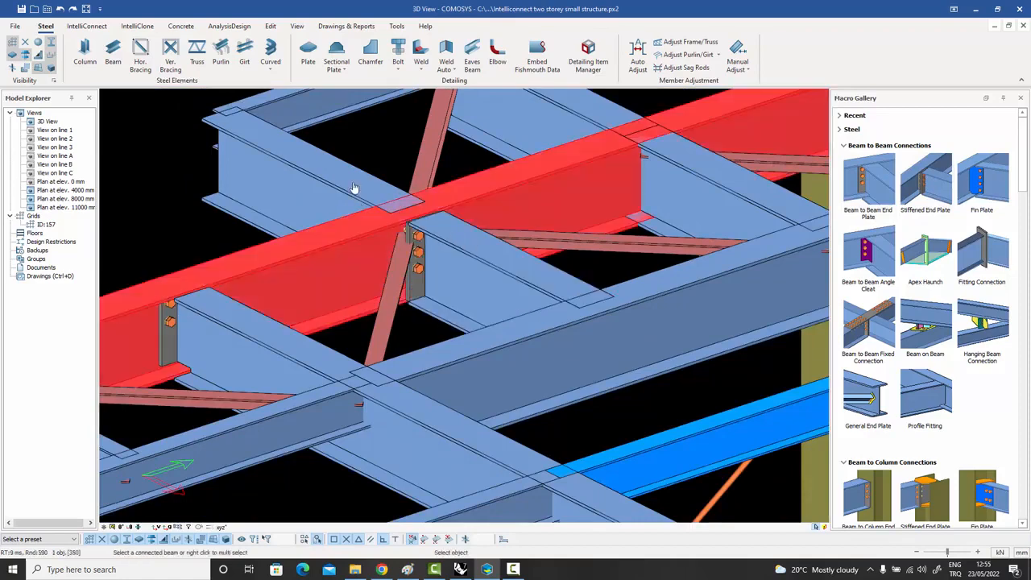
left_click(356, 189)
key("Escape")
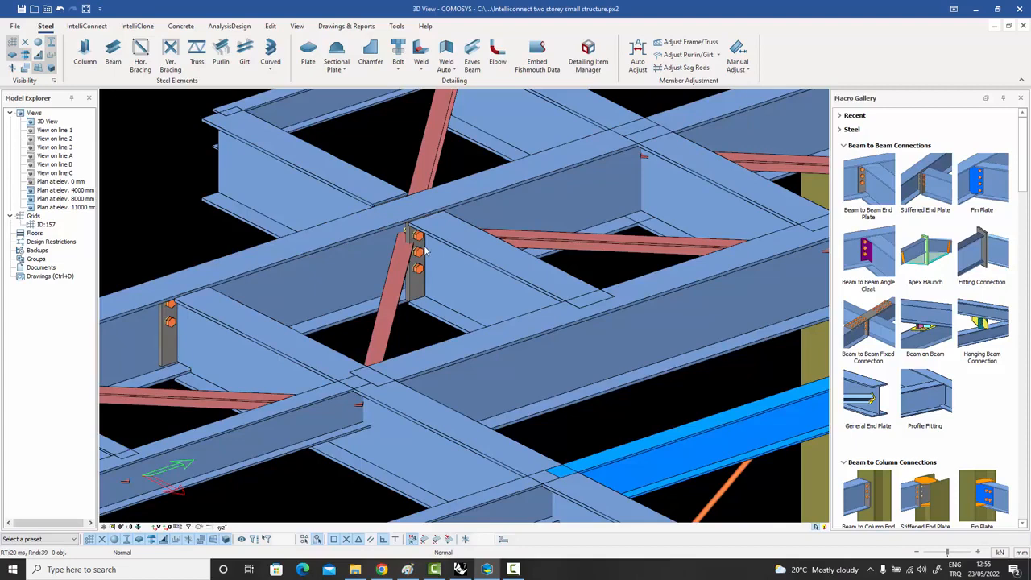
key("ctrl+z")
key("ctrl+z")
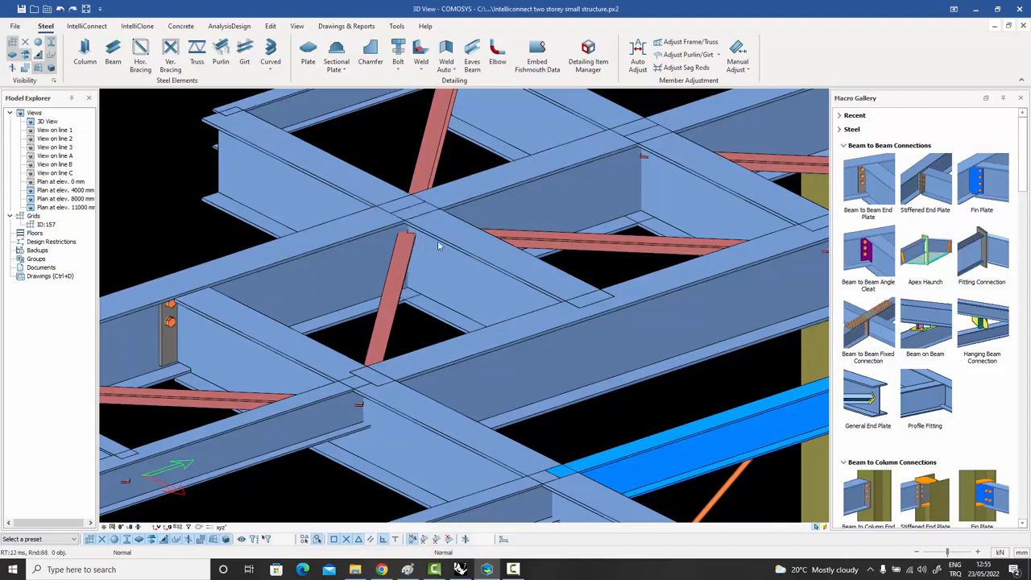
- Apply a Fin Plate connection without stiffeners between the outer roof beam and the inner crossing beam, and undo it
left_click(988, 184)
left_click(373, 235)
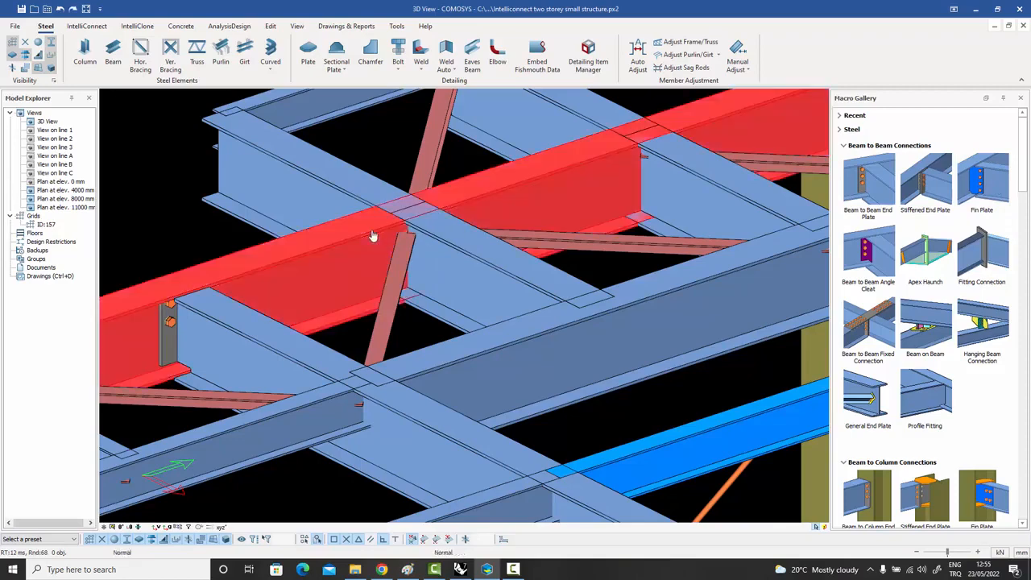
left_click(461, 262)
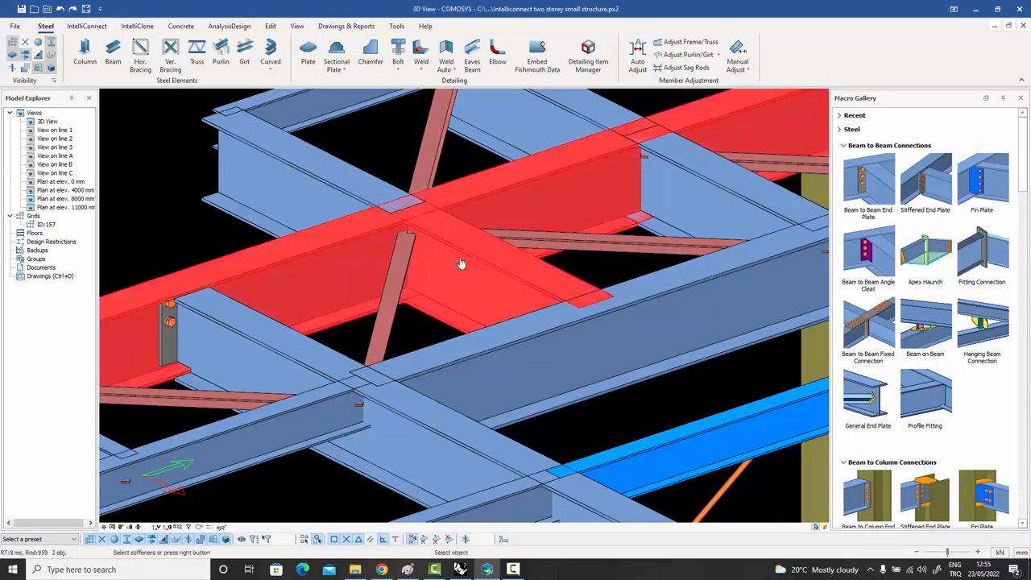
right_click(464, 248)
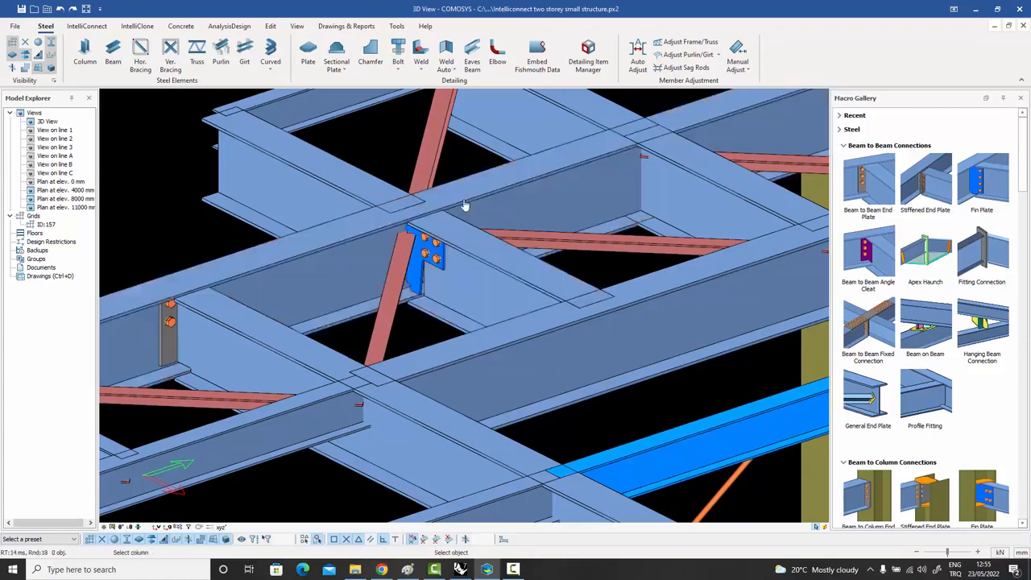
key("Escape")
key("ctrl+z")
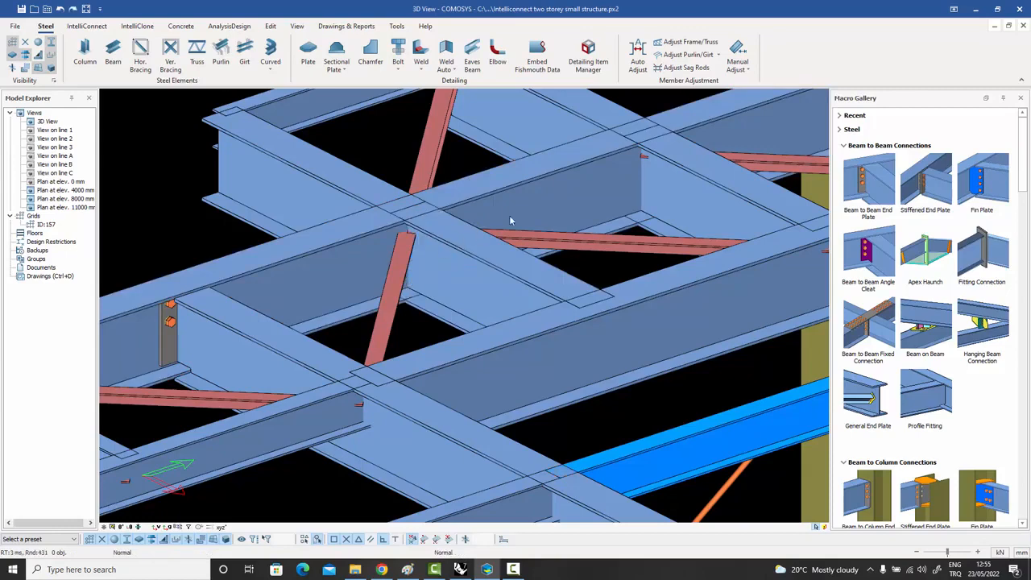
- Apply a Beam to Beam Angle Cleat between the outer roof beam and the inner crossing beam, and undo it
left_click(868, 256)
left_click(406, 238)
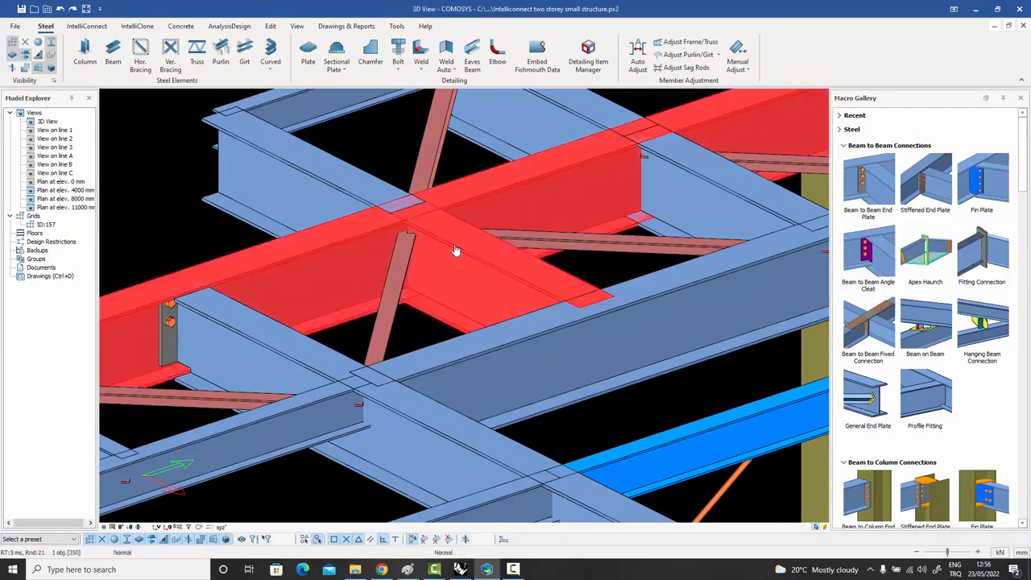
left_click(456, 250)
key("Escape")
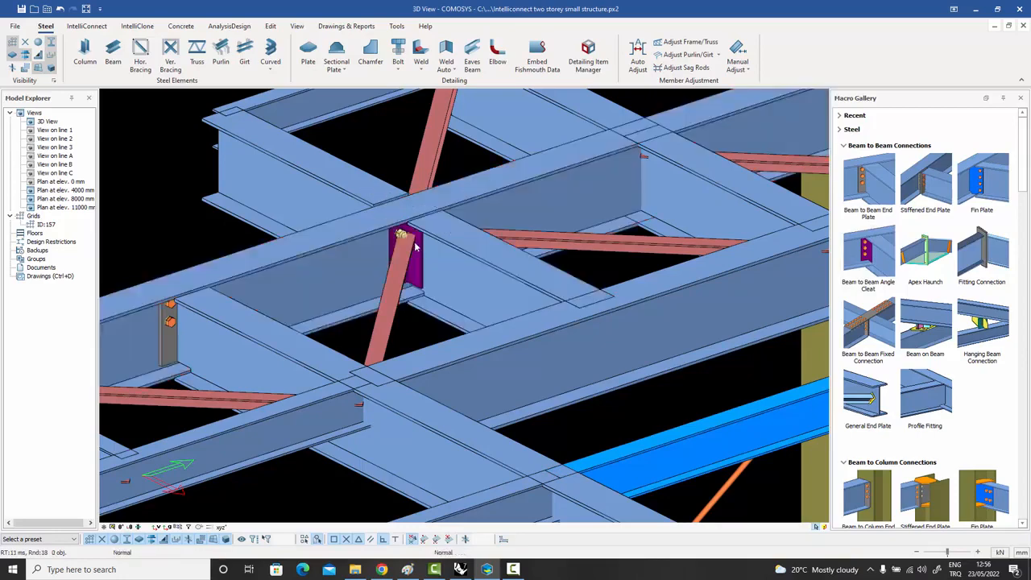
key("ctrl+z")
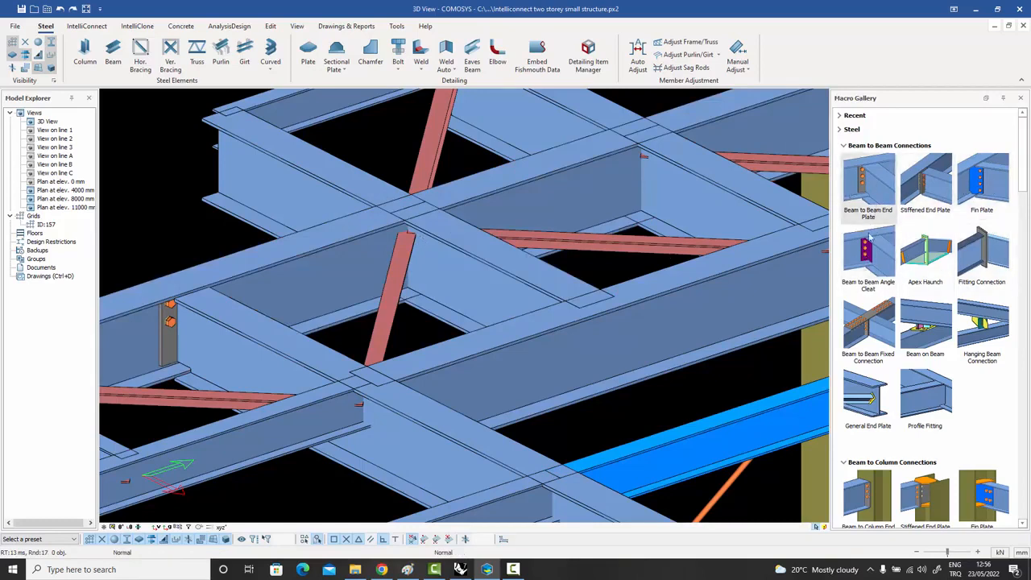
- Connect the crossing beams on both sides of the outer roof beam with the Stiffened End Plate macro
mouse_move(988, 189)
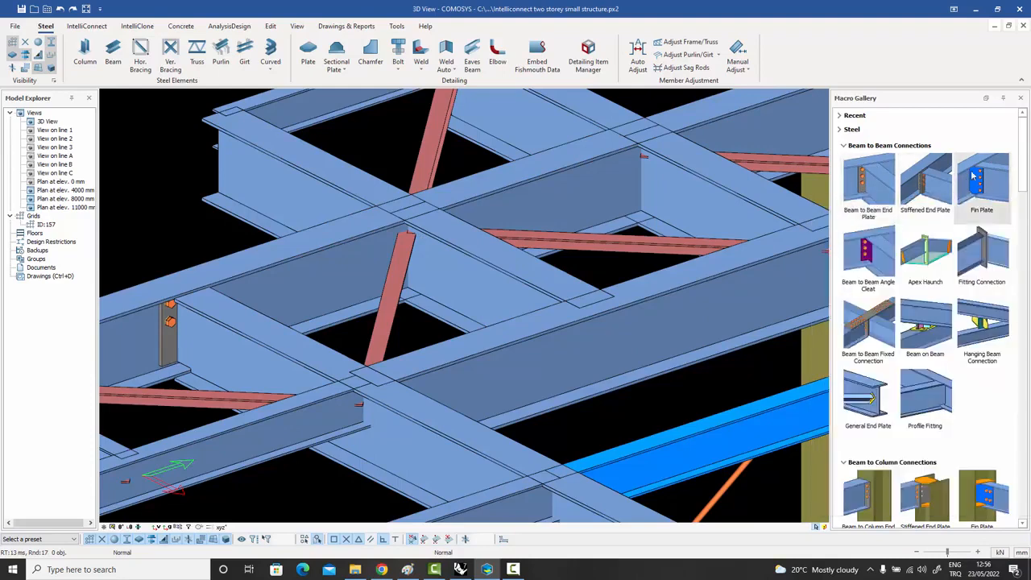
left_click(923, 182)
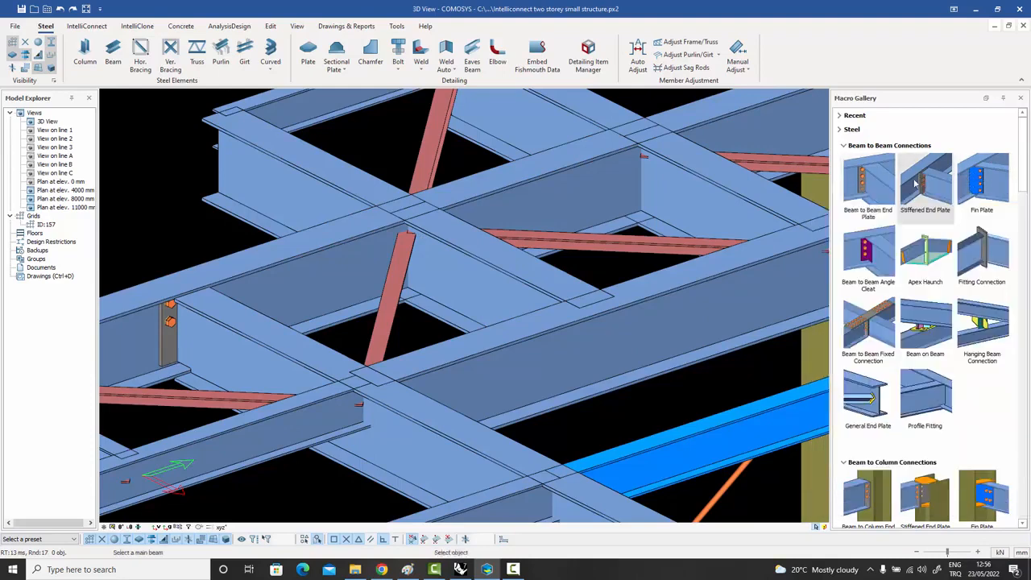
left_click(446, 247)
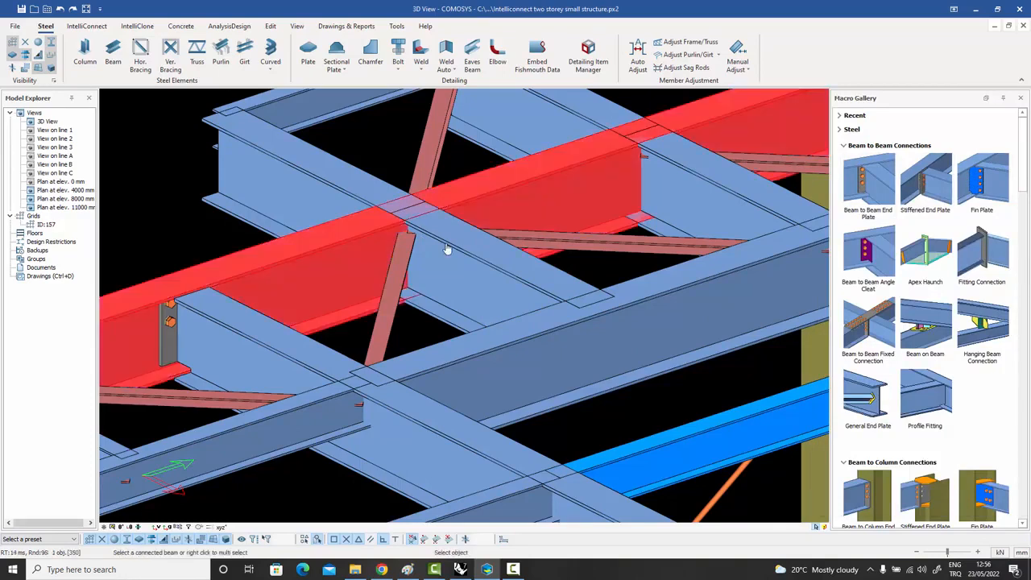
left_click(446, 247)
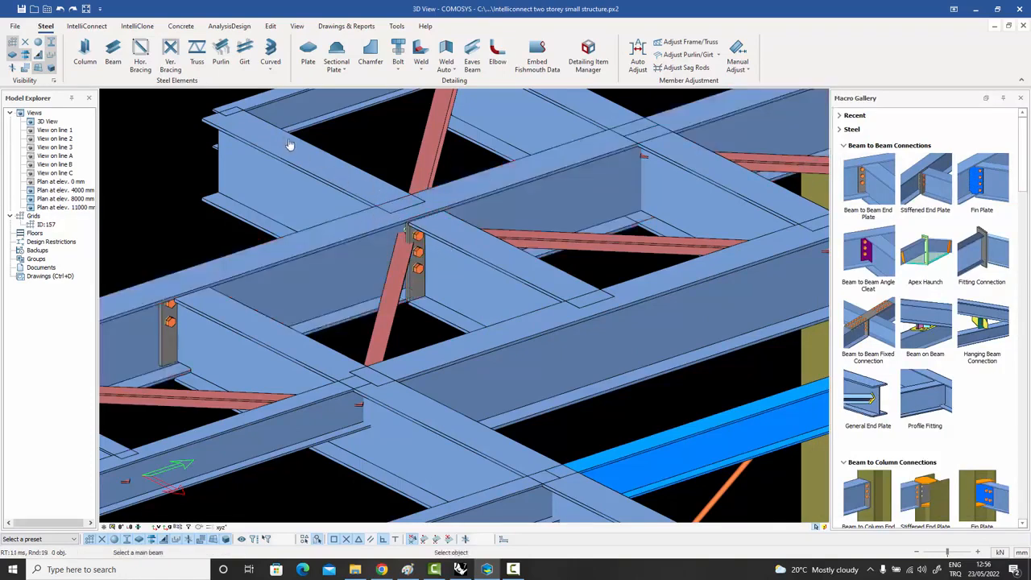
left_click(357, 193)
key("Escape")
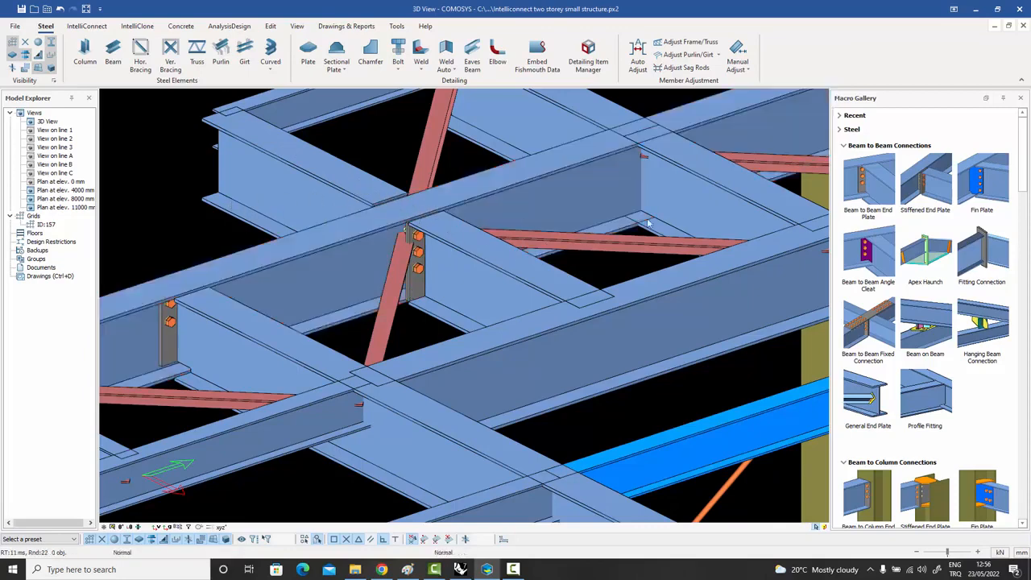
- Join the two opposite crossing beams over the outer roof beam with the Beam to Beam Fixed Connection macro and inspect its bolted top plate
left_click(866, 329)
left_click(359, 188)
left_click(465, 206)
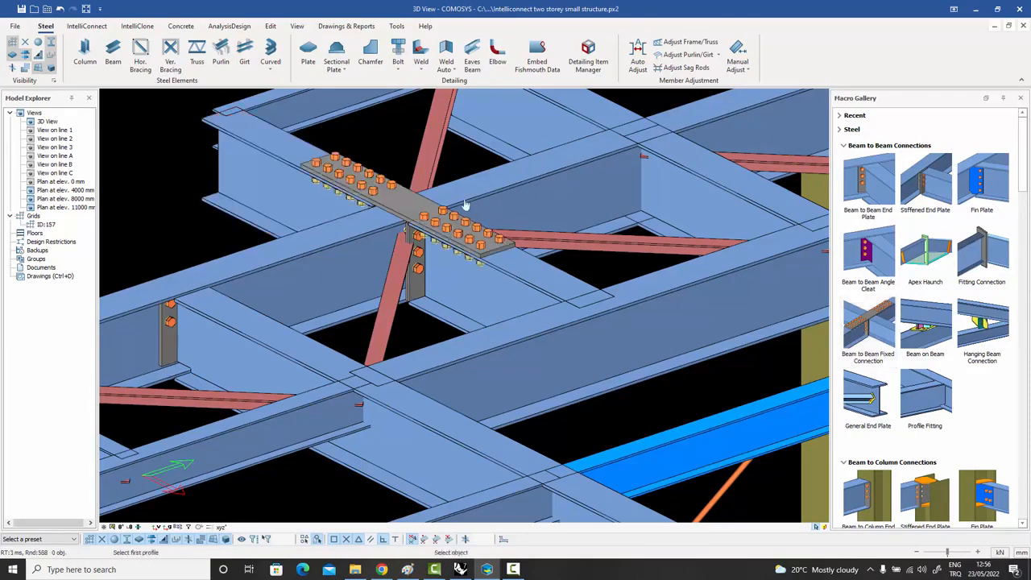
key("Escape")
left_click(425, 219)
middle_click_drag(424, 221, 359, 165)
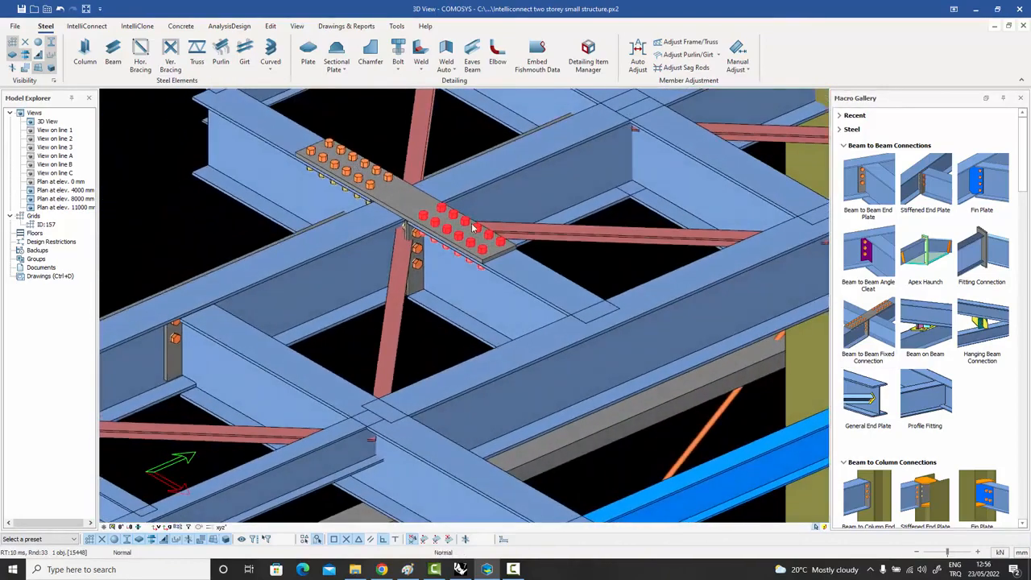
middle_click_drag(473, 228, 442, 191)
key("Escape")
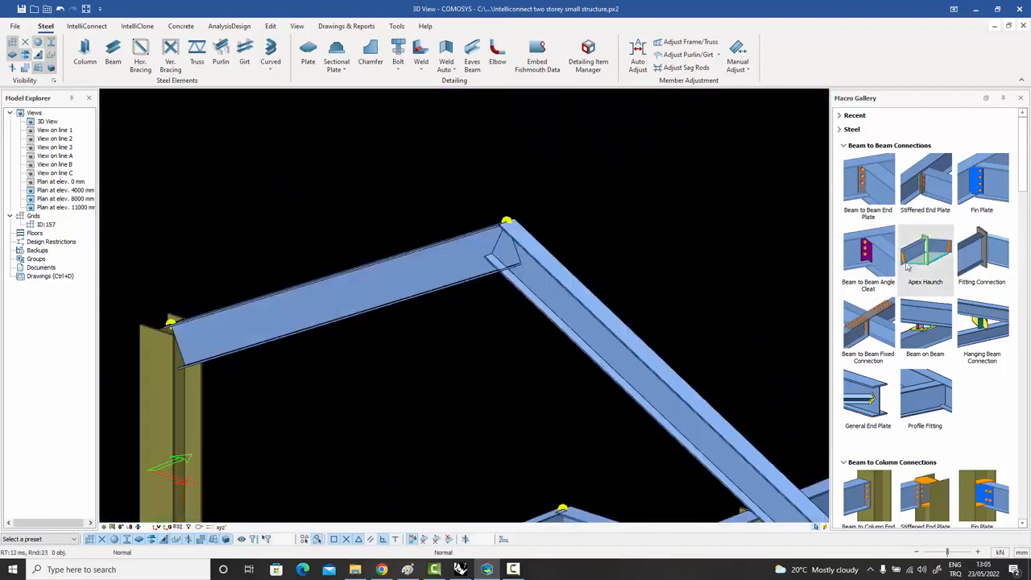
- Apply the Apex Haunch macro between the two sloping rafters at the ridge
left_click(919, 258)
left_click(464, 263)
left_click(546, 279)
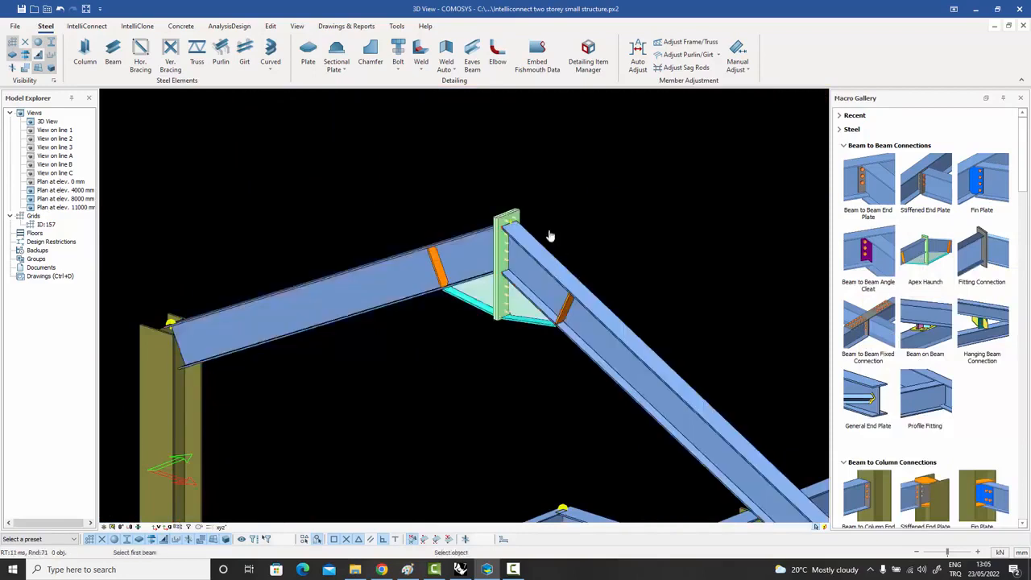
scroll(527, 244, "up", 3)
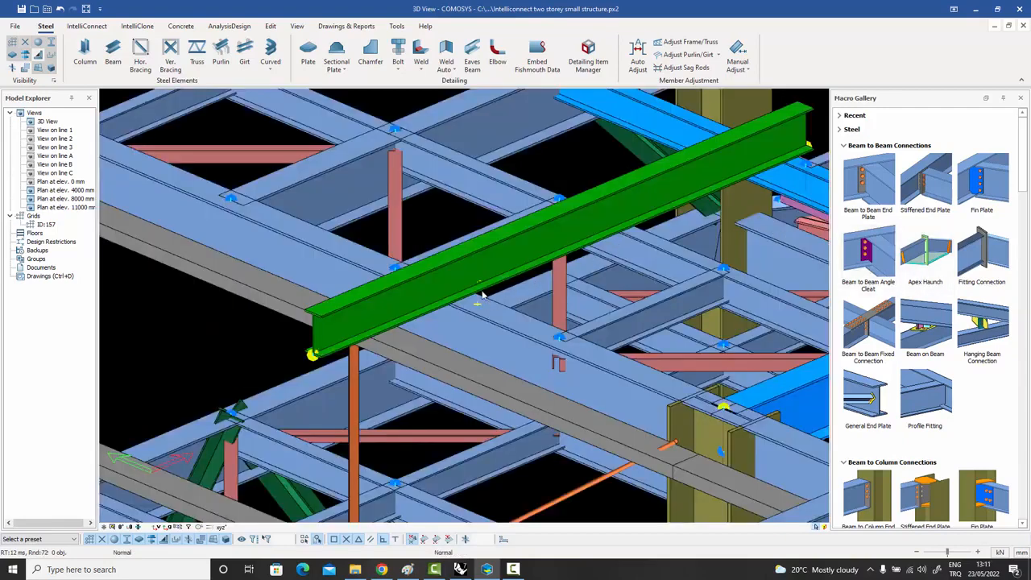
- Hide the spherical node markers and inspect where the green beam crosses over the roof beam
middle_click_drag(479, 304, 440, 280)
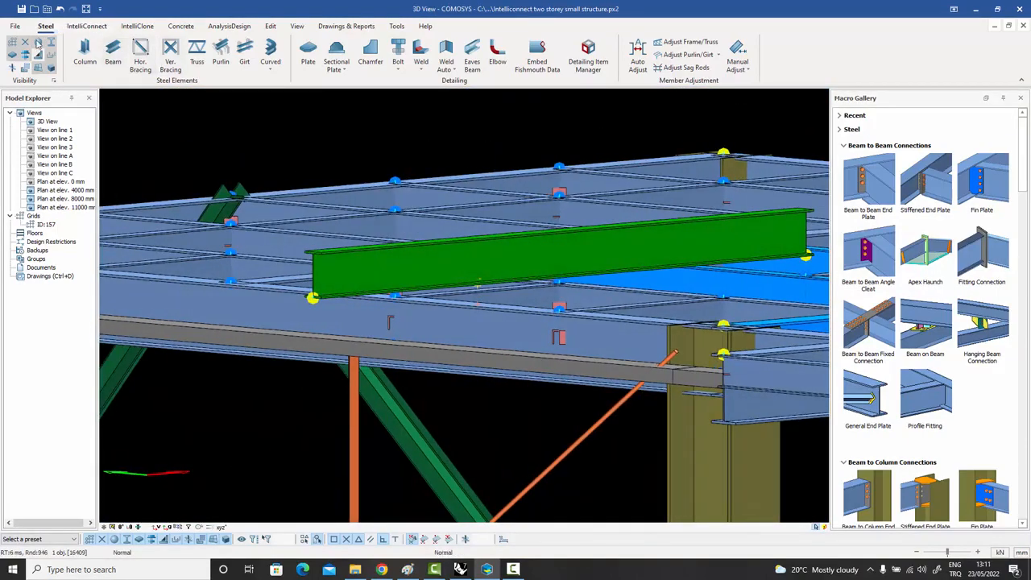
middle_click_drag(241, 155, 257, 185)
mouse_move(478, 304)
middle_mouse_down()
mouse_move(496, 287)
mouse_move(494, 299)
middle_mouse_up()
scroll(484, 303, "up", 5)
scroll(484, 303, "down", 4)
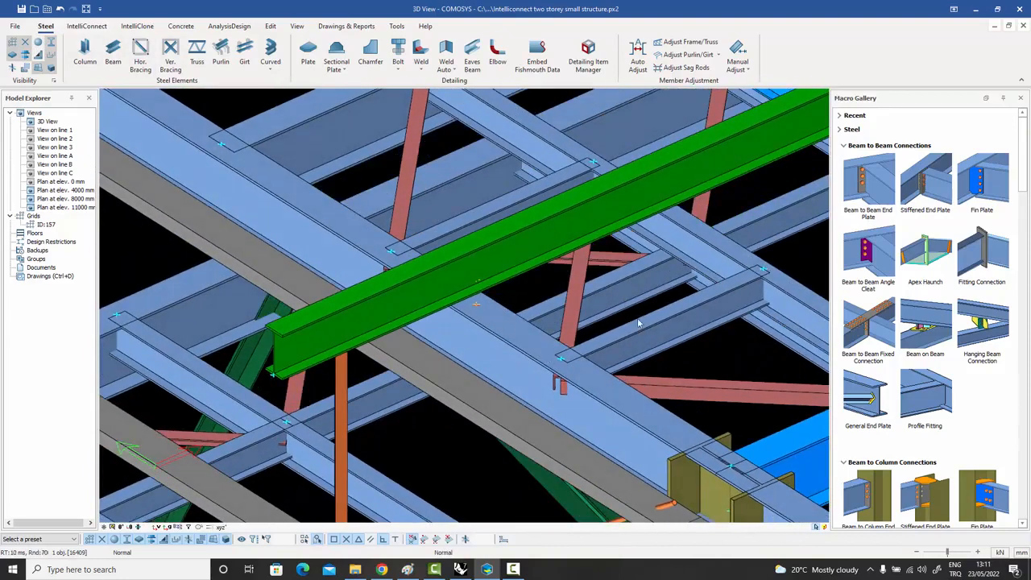
- Connect the green beam to the roof beam beneath it with the Beam on Beam macro, picking the roof beam first
middle_click_drag(566, 301, 571, 294)
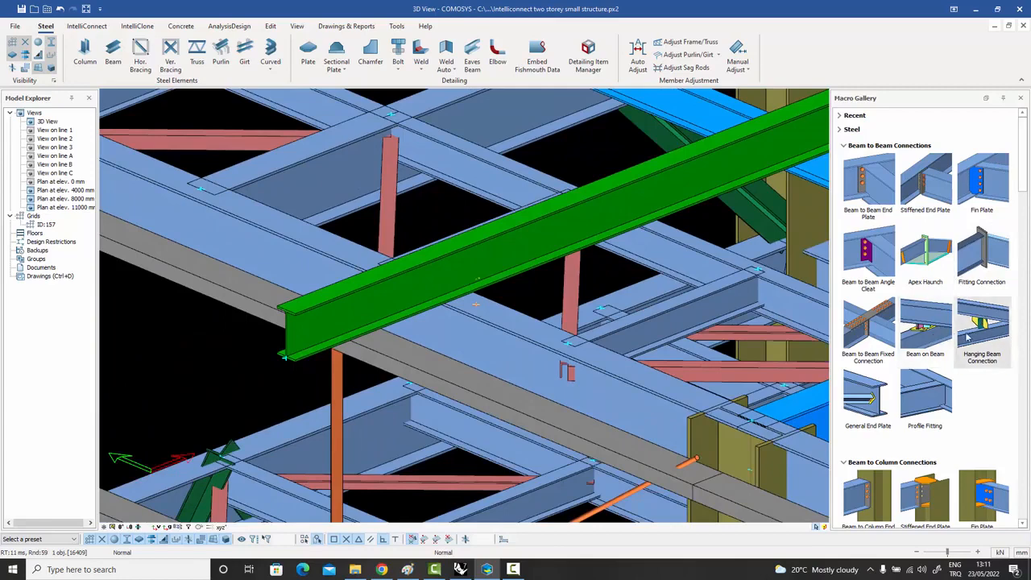
left_click(926, 331)
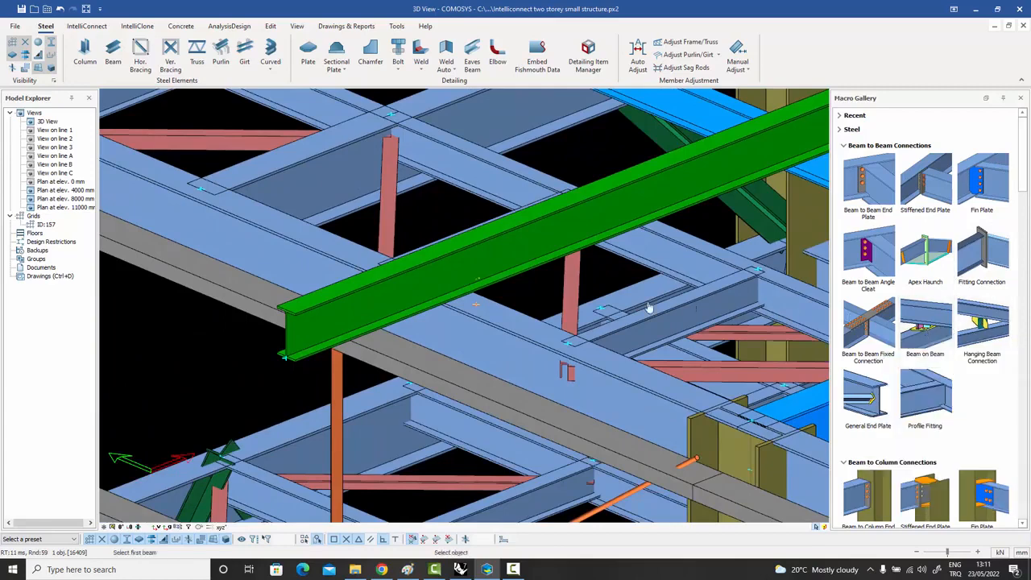
left_click(496, 306)
left_click(500, 269)
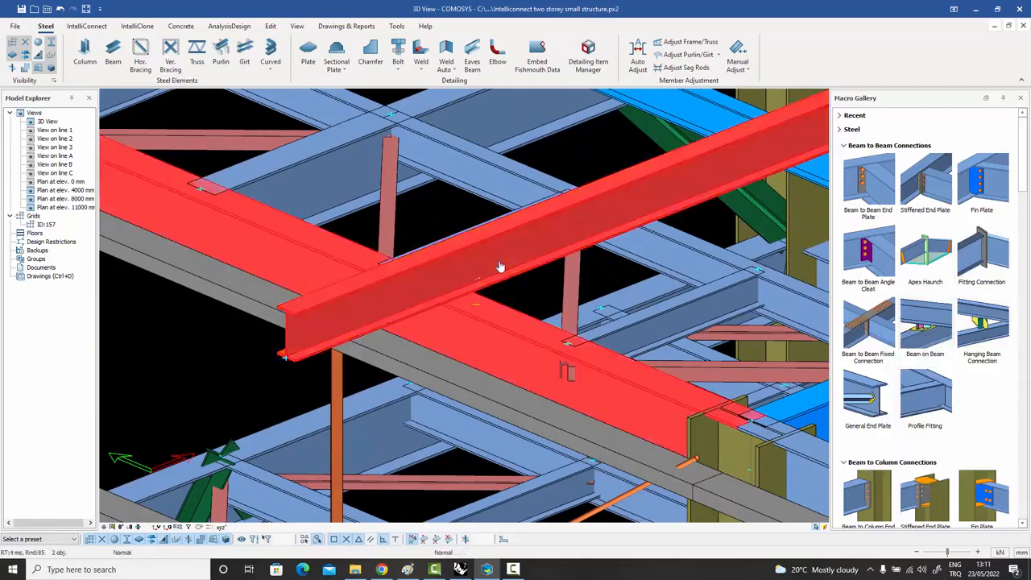
right_click(500, 264)
left_click(510, 266)
scroll(482, 305, "up", 7)
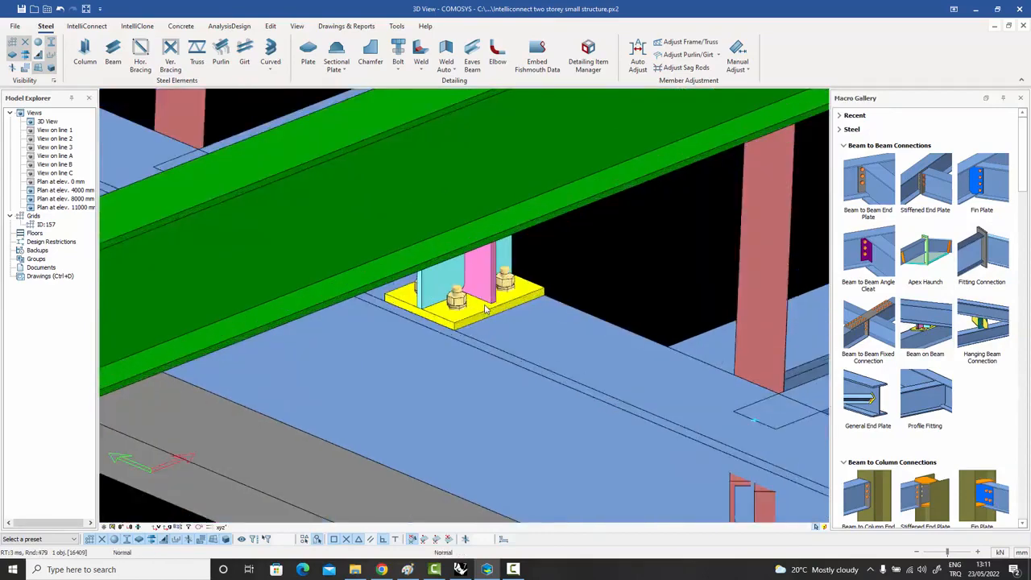
- Delete the Beam on Beam connection between the green beam and the roof beam
left_click(446, 298)
middle_click_drag(444, 298, 549, 276)
key("Delete")
scroll(548, 276, "down", 3)
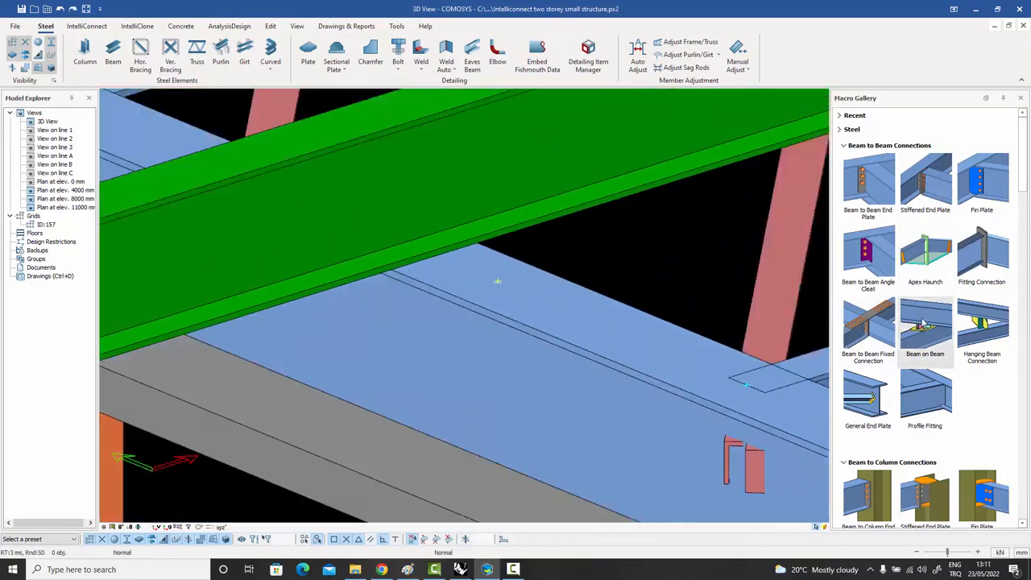
- Apply the Beam on Beam macro with the green beam picked first and the roof beam second, inspect it and remove it
left_click(465, 211)
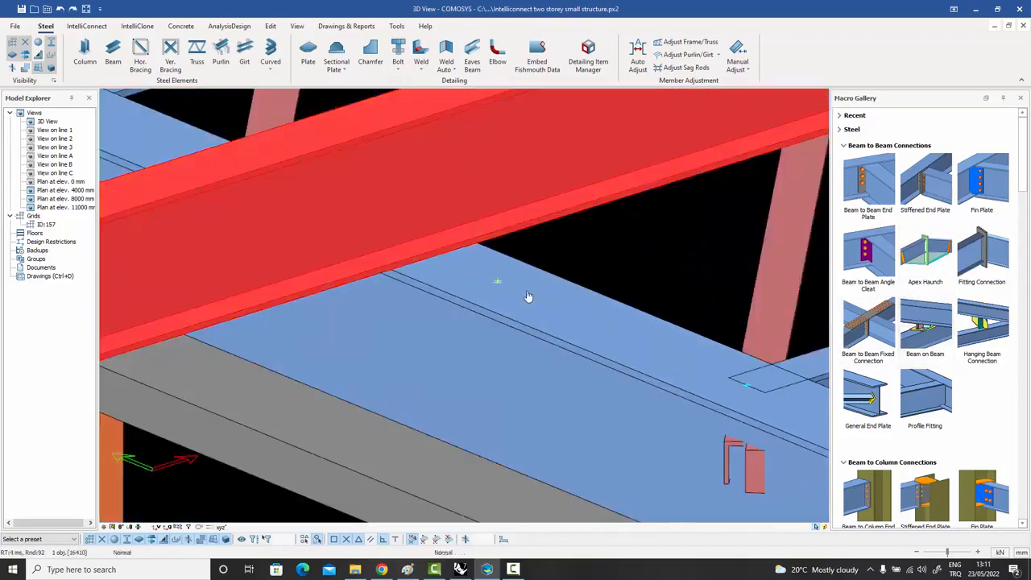
left_click(528, 297)
right_click(528, 280)
key("Escape")
mouse_move(562, 261)
middle_mouse_down()
mouse_move(596, 265)
mouse_move(557, 256)
middle_mouse_up()
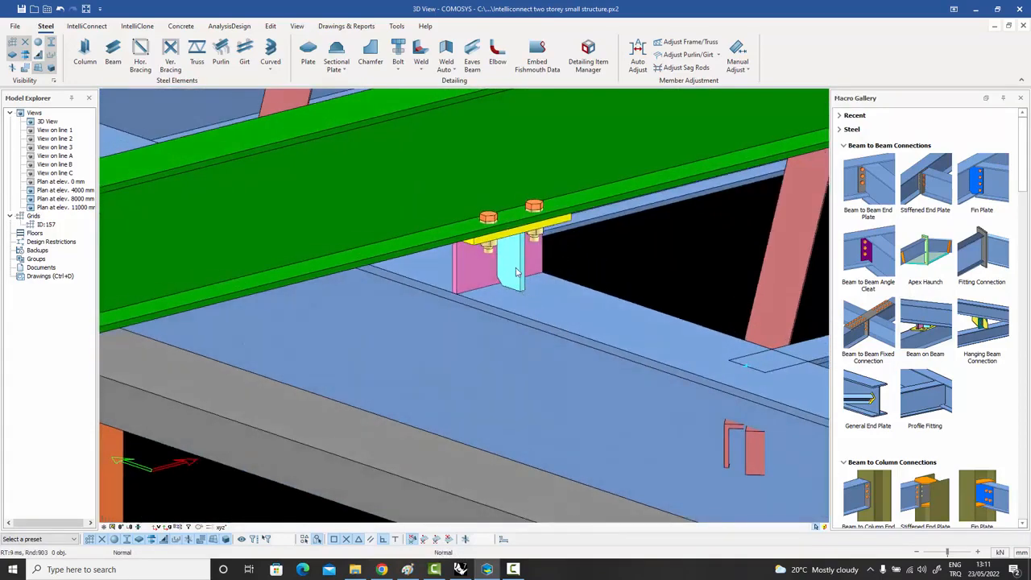
scroll(516, 272, "down", 3)
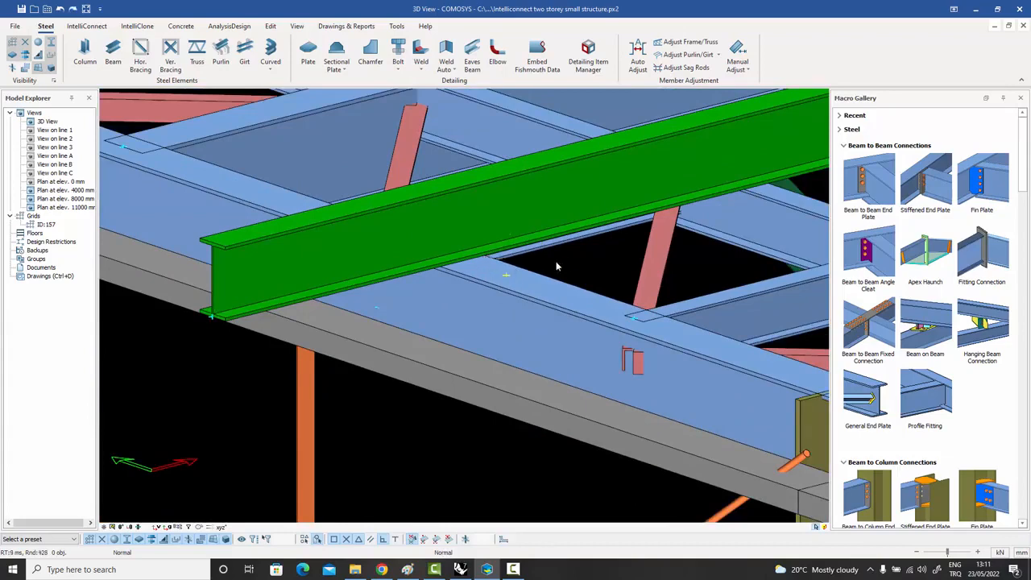
- Apply the Hanging Beam Connection macro with the roof beam as main beam and the green beam as hanging beam
middle_click_drag(569, 266, 809, 310)
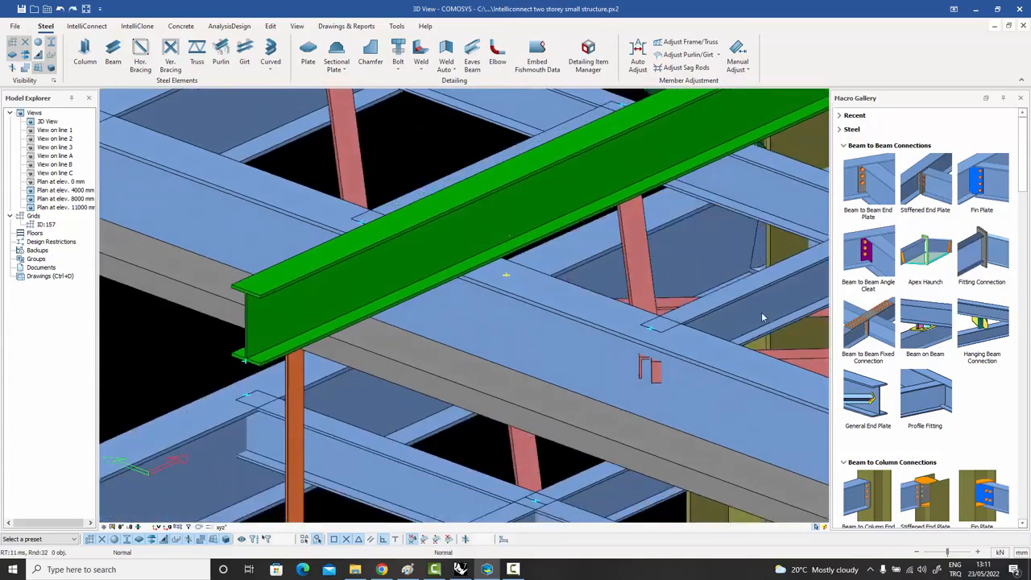
left_click(983, 326)
left_click(520, 277)
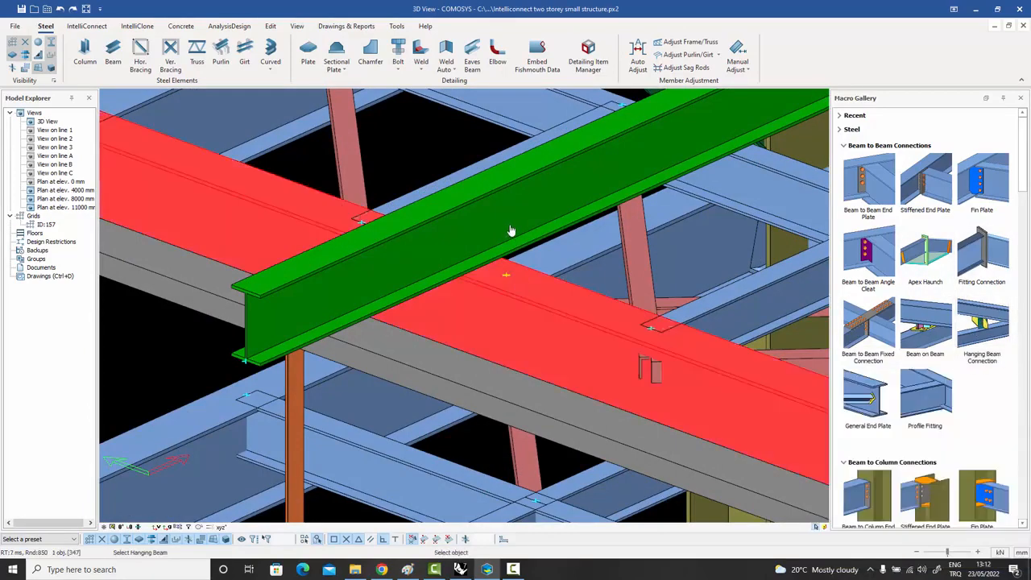
left_click(511, 231)
key("Escape")
- Inspect the plates and bolts of the hanging beam connection from the side and delete the connection
left_click(514, 260)
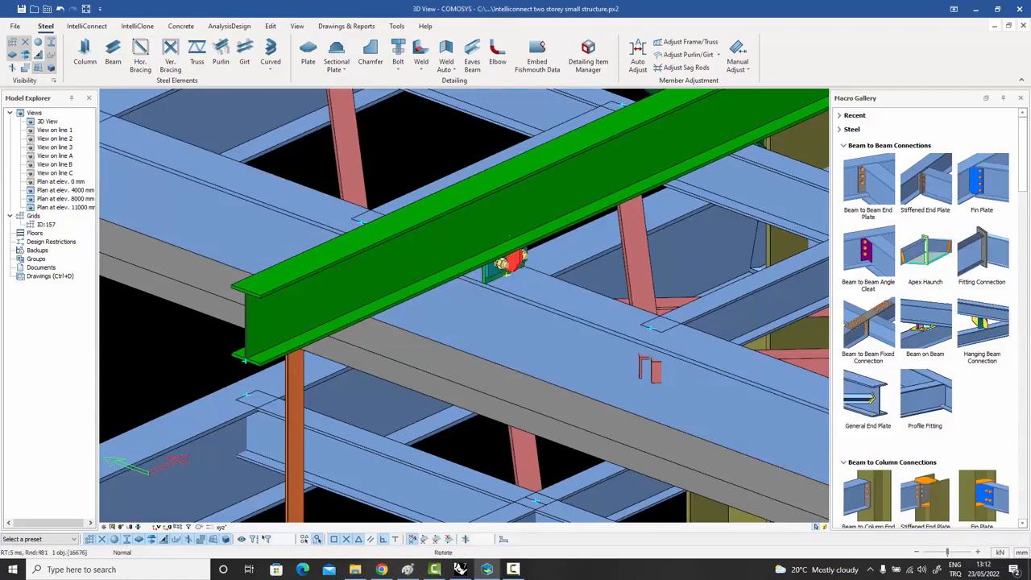
middle_click_drag(514, 260, 538, 262)
scroll(515, 265, "up", 5)
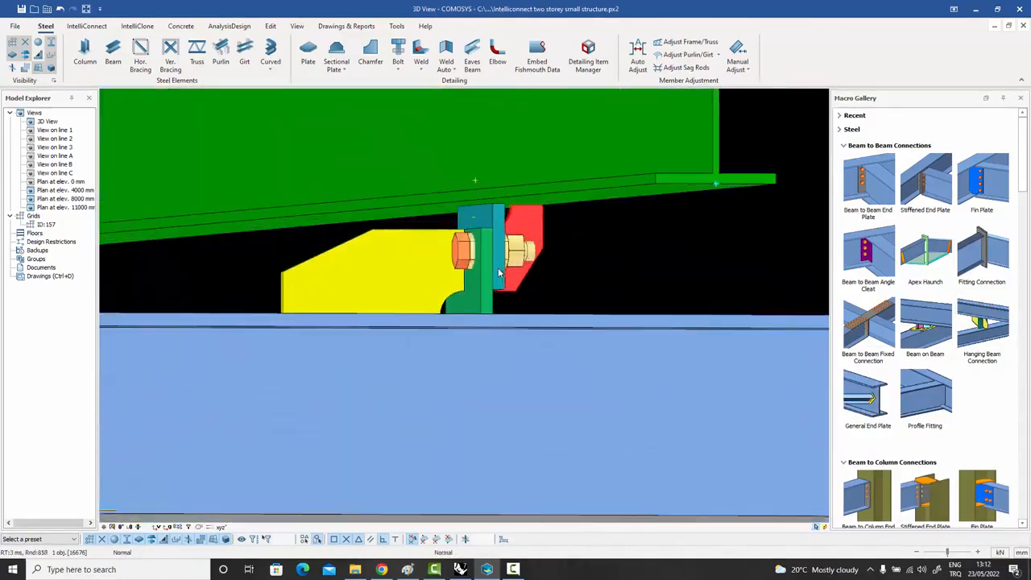
scroll(487, 254, "down", 3)
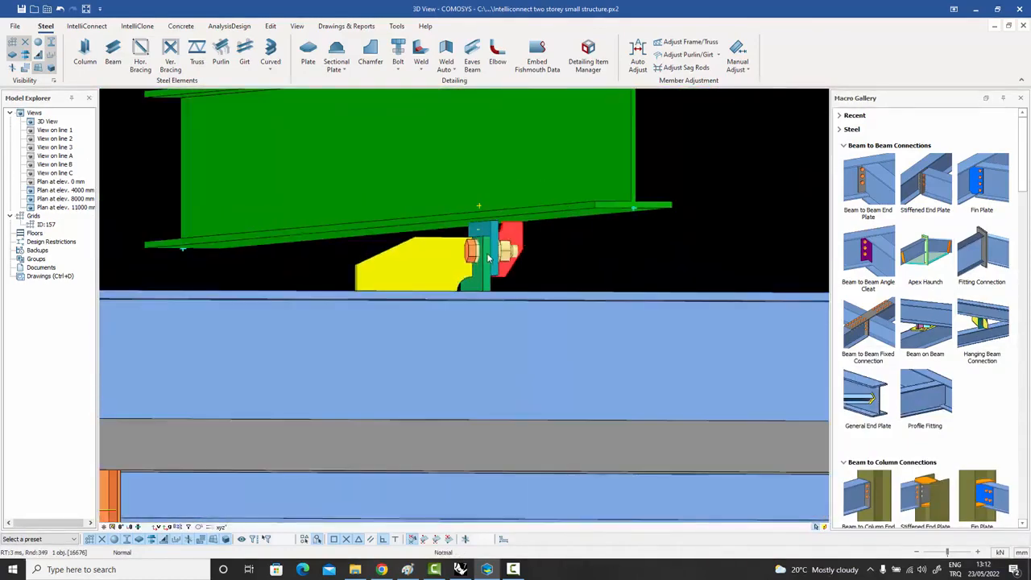
middle_click_drag(487, 255, 463, 266)
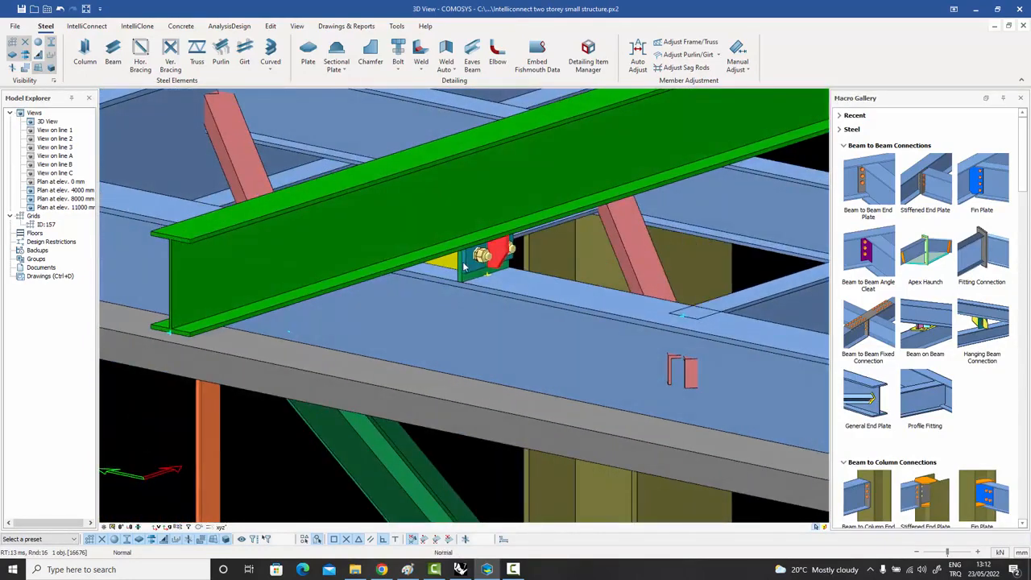
key("Delete")
- Apply the Hanging Beam Connection macro with the green beam as main beam and the roof beam as hanging beam, and inspect the connection
left_click(982, 330)
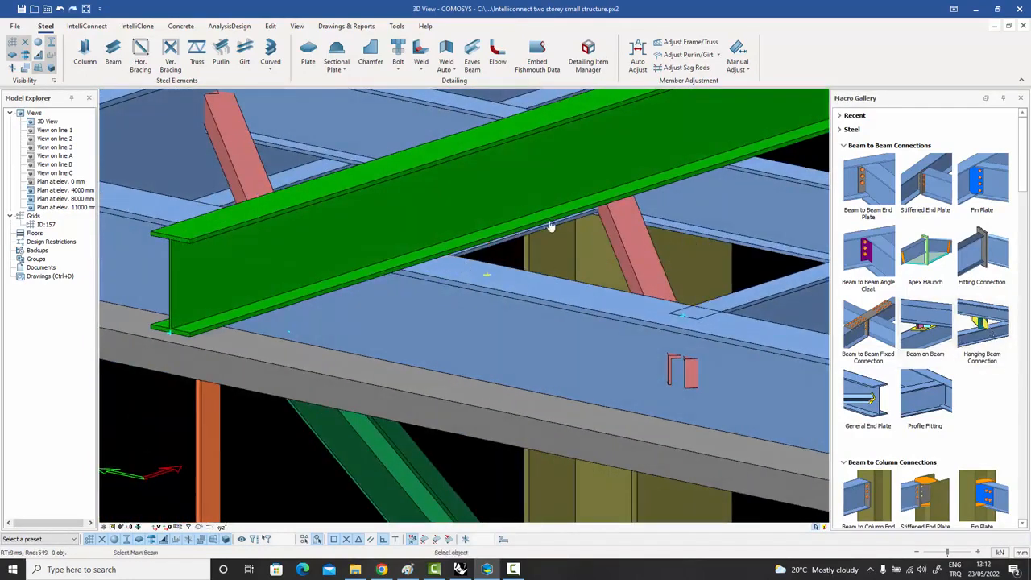
left_click(502, 256)
left_click(522, 291)
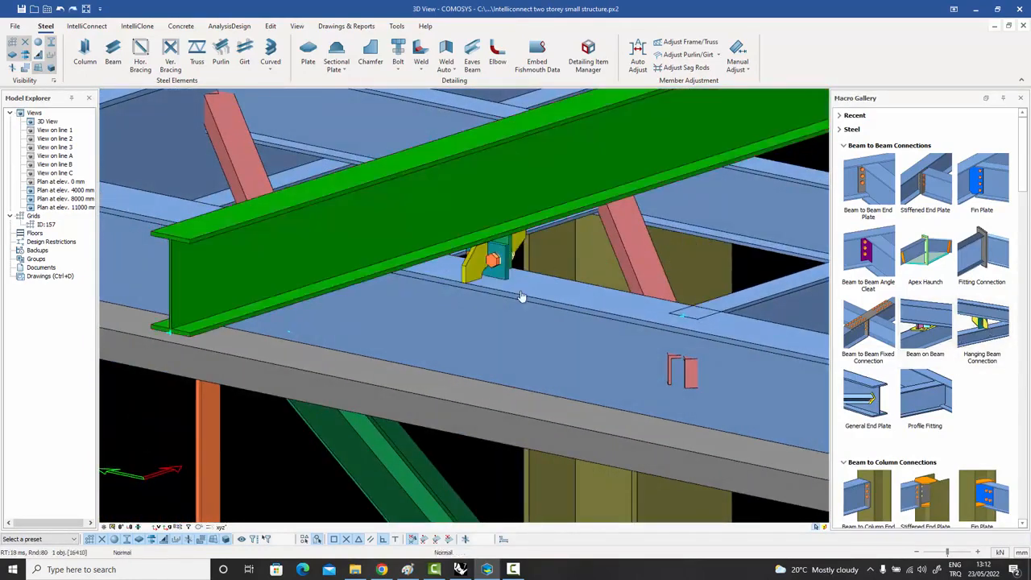
key("Escape")
left_click(521, 243)
middle_click_drag(517, 245, 514, 284)
left_click(561, 284)
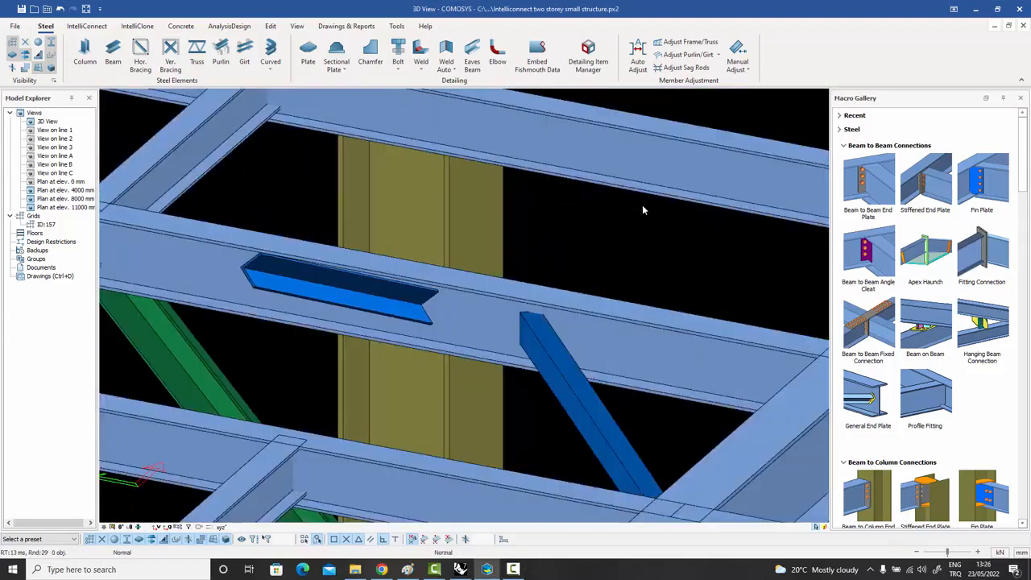
- Connect the horizontal blue angle to the beam web with a General End Plate connection
left_click(372, 296)
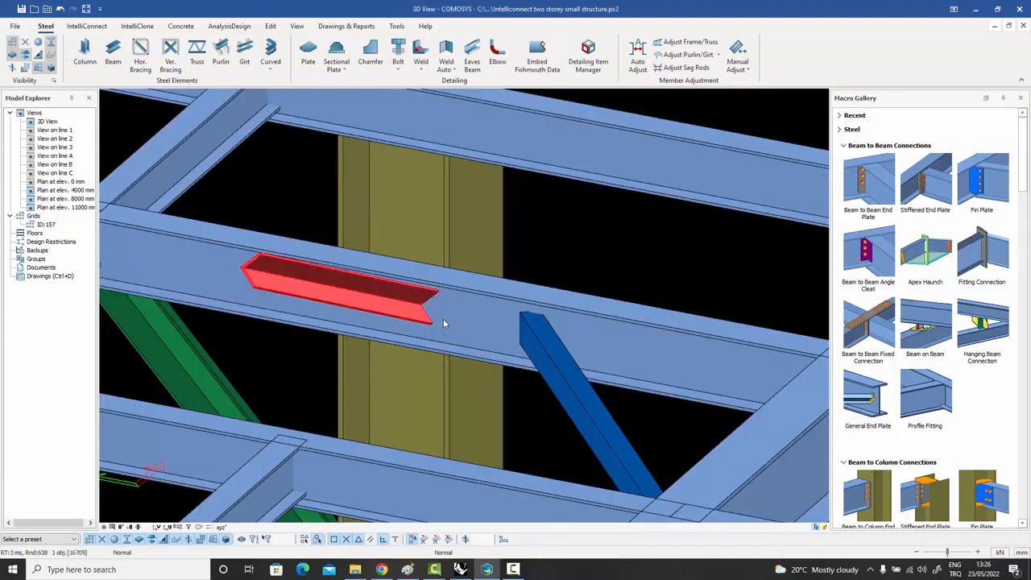
left_click(567, 250)
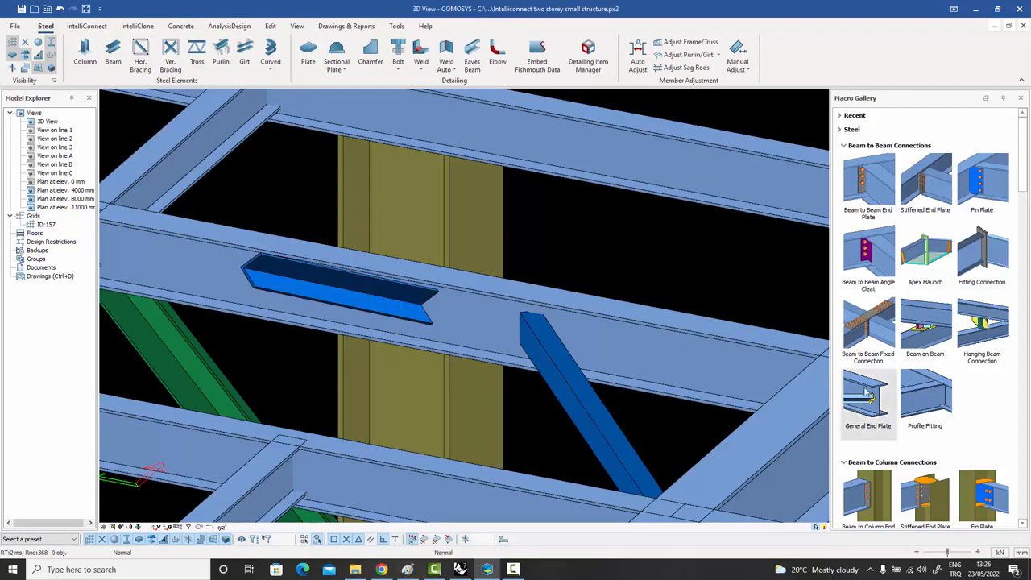
mouse_move(864, 400)
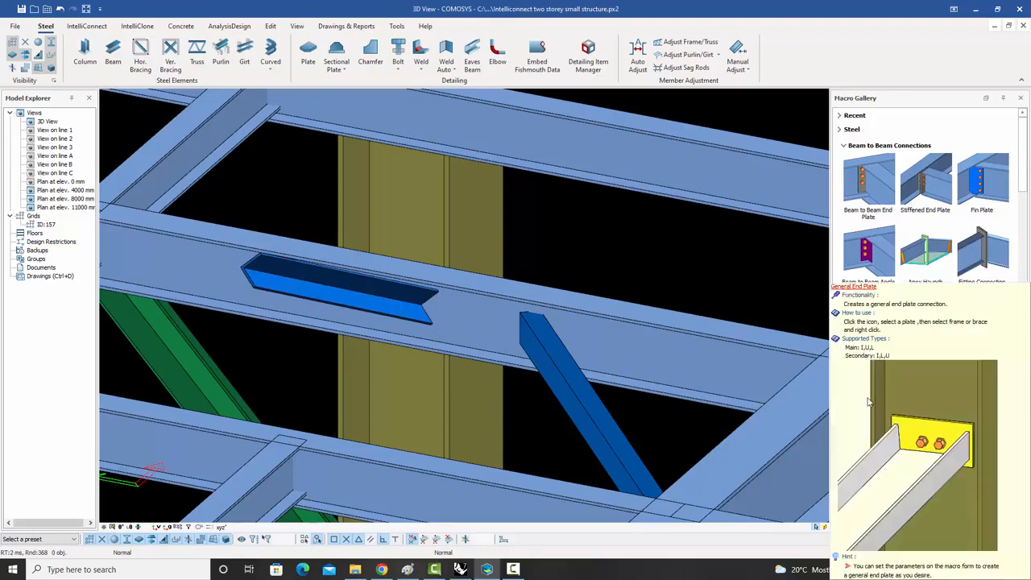
left_click(869, 398)
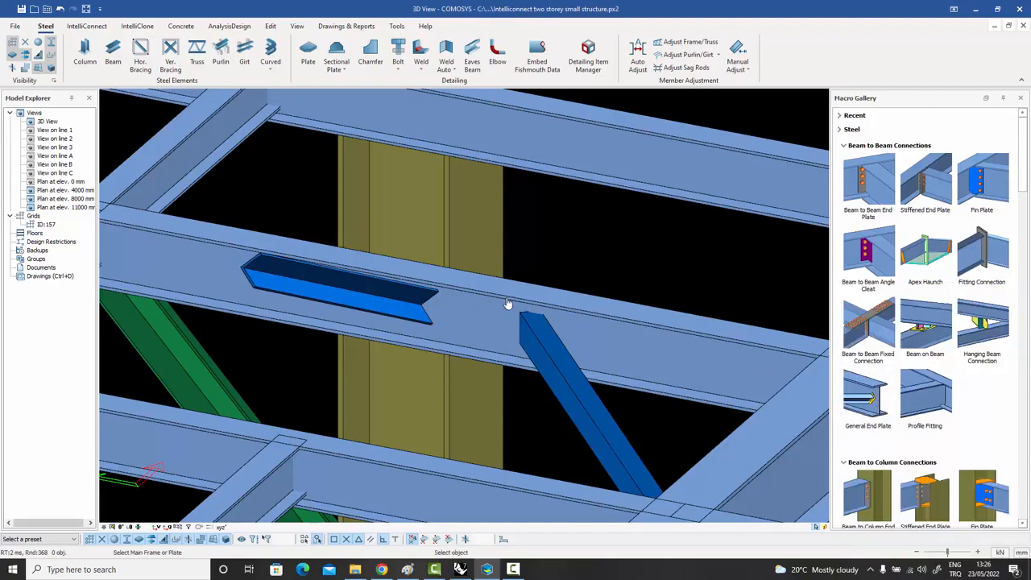
left_click(462, 316)
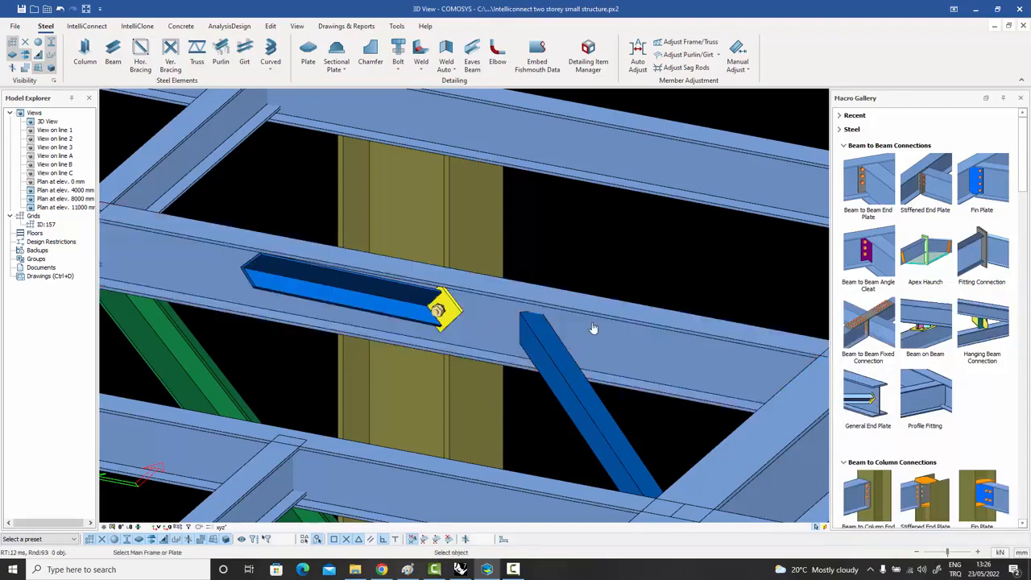
- Add a General End Plate connection between the inclined blue angle brace and the same beam's web, and inspect it
left_click(538, 320)
key("Escape")
left_click(538, 314)
middle_click_drag(538, 315, 549, 291)
middle_click_drag(563, 252, 568, 255)
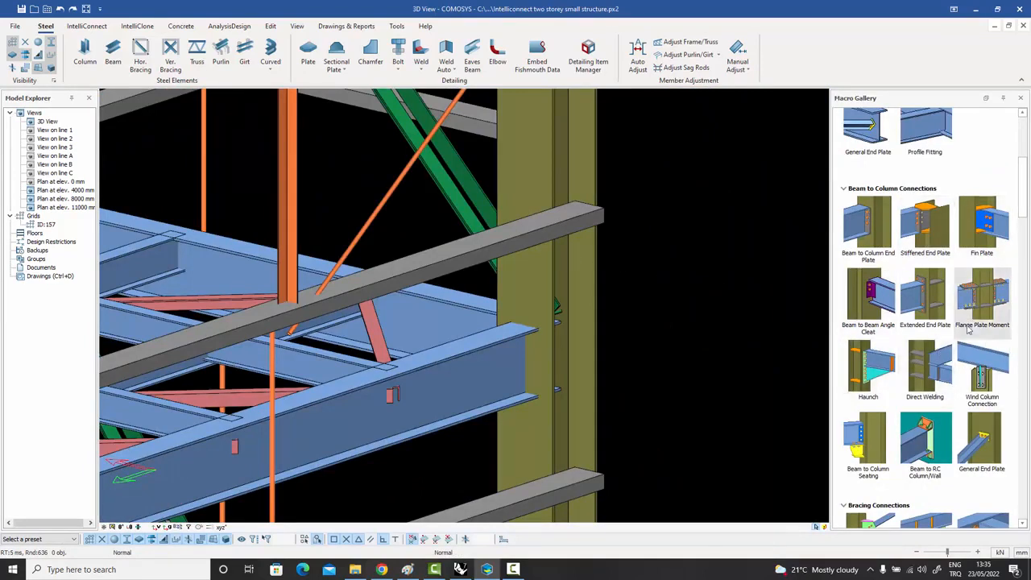
- Try an Extended End Plate connection between the column and the front floor beam, and undo it
left_click(922, 297)
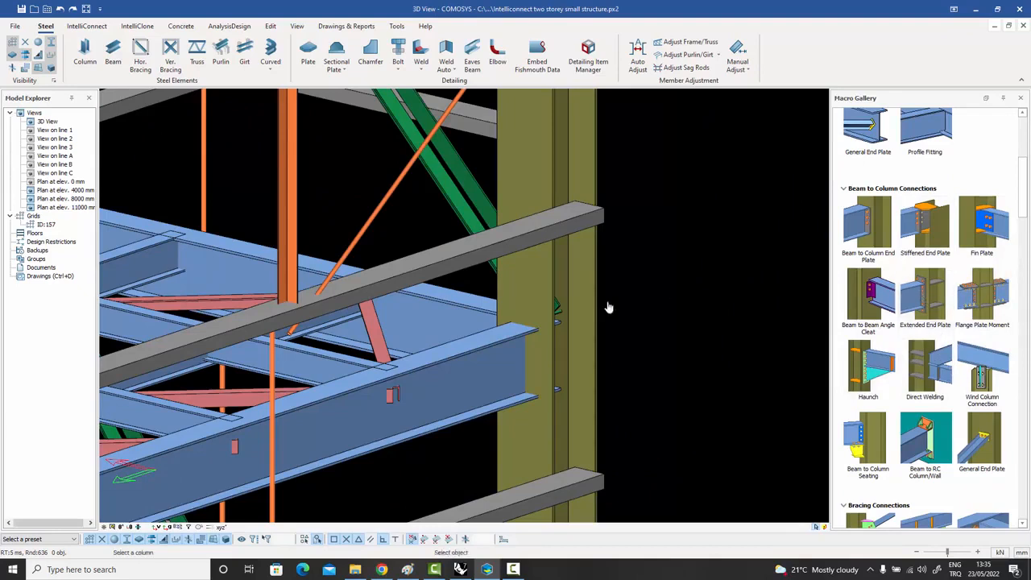
left_click(555, 347)
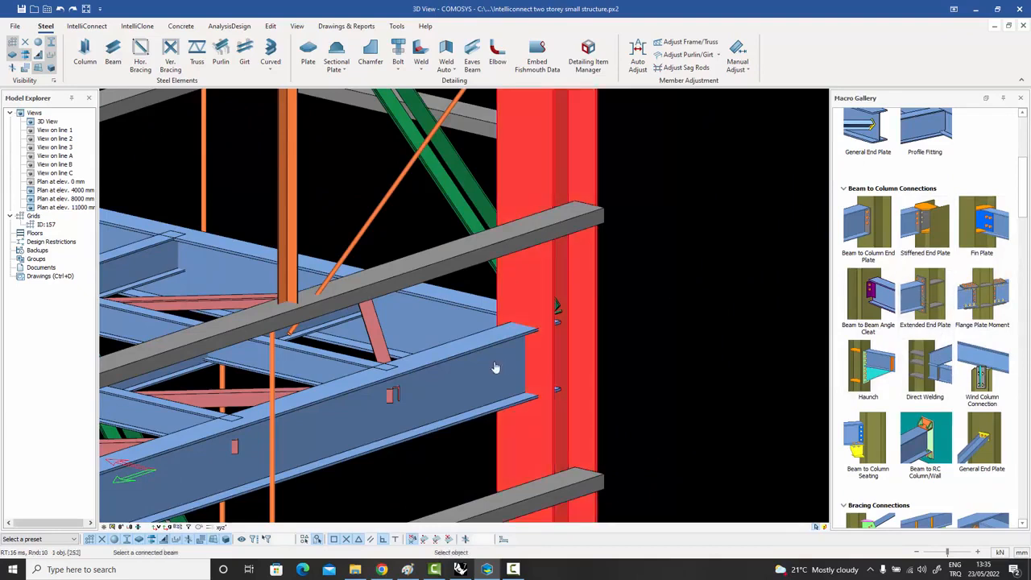
left_click(494, 367)
right_click(494, 367)
key("Escape")
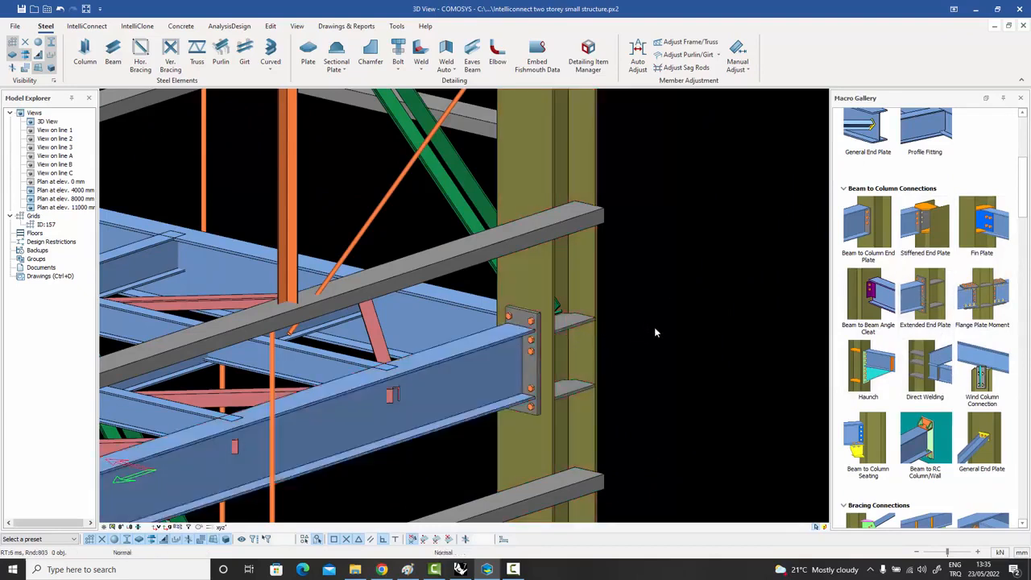
key("ctrl+z")
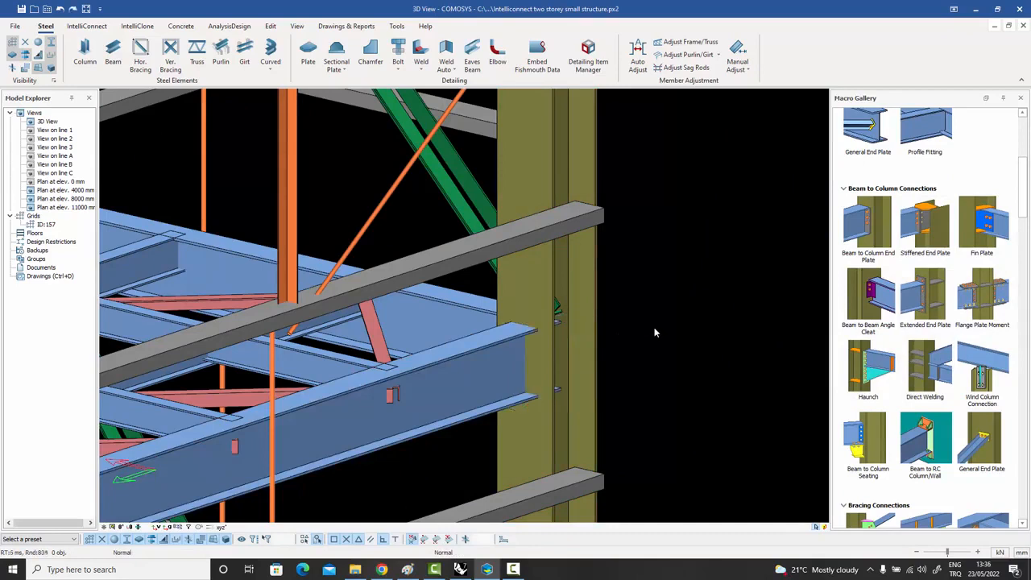
- Try a Flange Plate Moment connection between the column and the front floor beam, and undo it
left_click(981, 297)
left_click(544, 307)
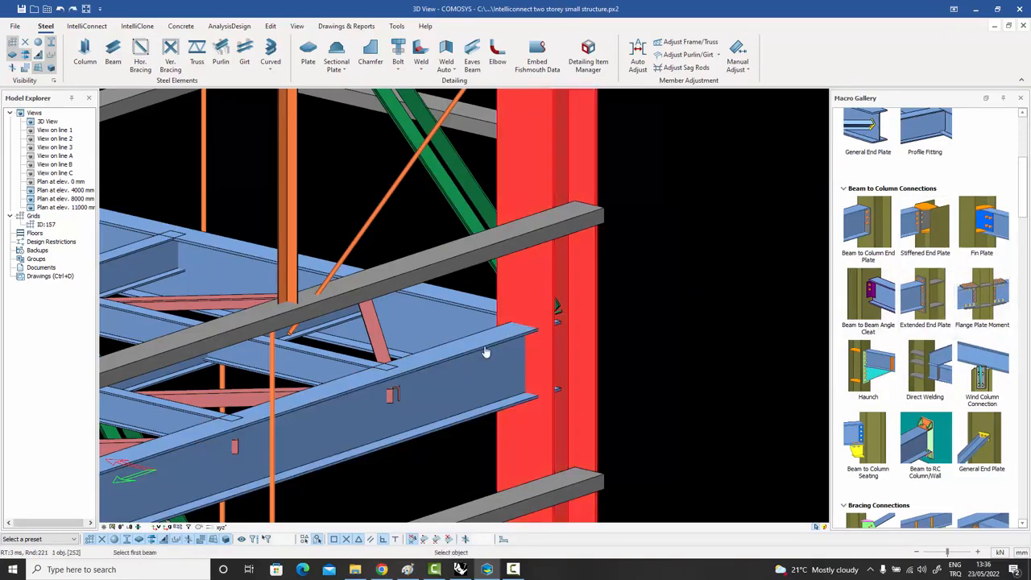
left_click(485, 348)
right_click(597, 320)
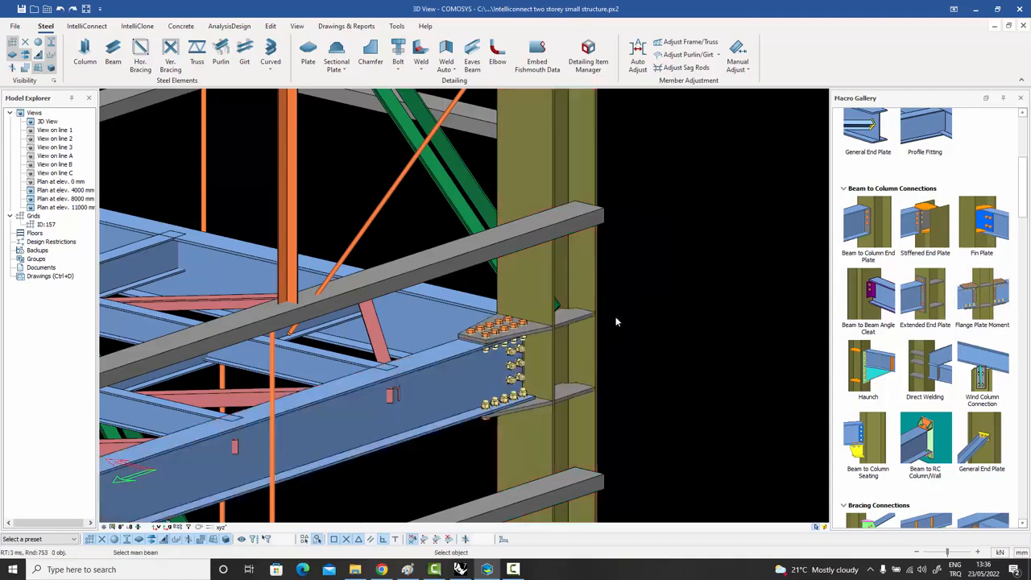
right_click(617, 316)
key("ctrl+z")
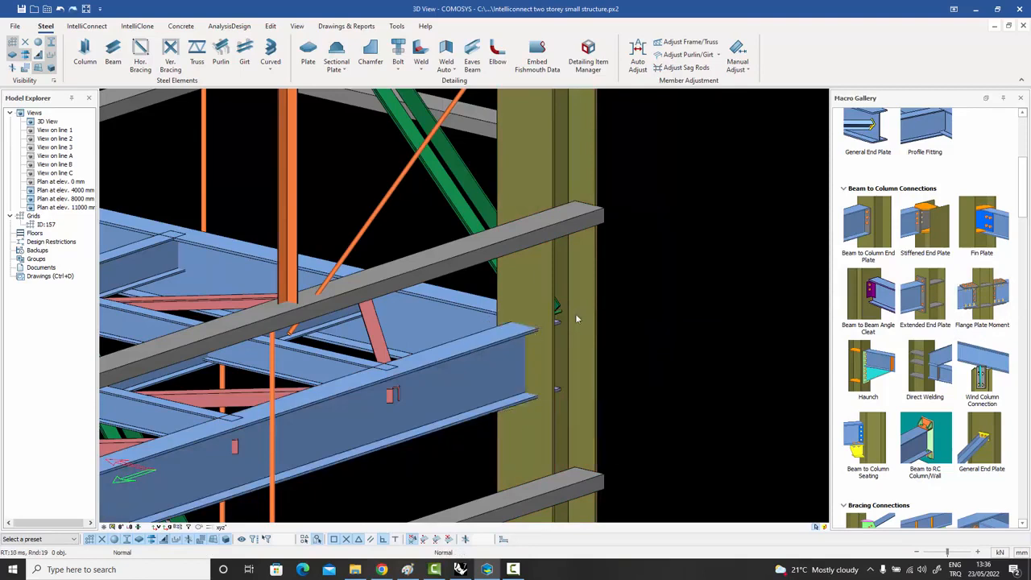
- Try a Direct Welding connection of the front floor beam to the column, and undo it
left_click(926, 374)
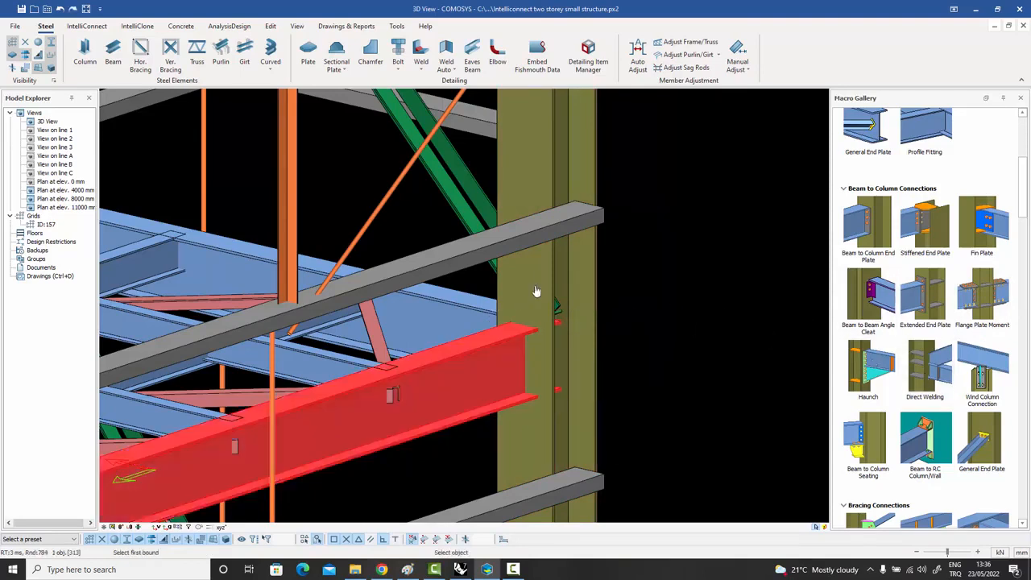
left_click(536, 290)
left_click(536, 291)
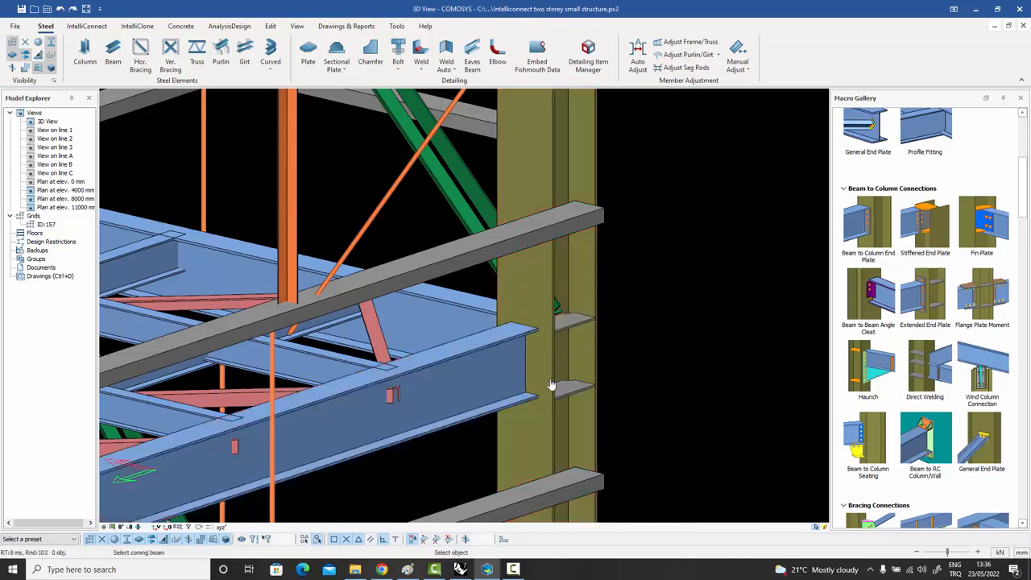
right_click(646, 287)
left_click(657, 286)
- Create a Haunch connection between the column and the front floor beam, and inspect it from the other side
left_click(869, 371)
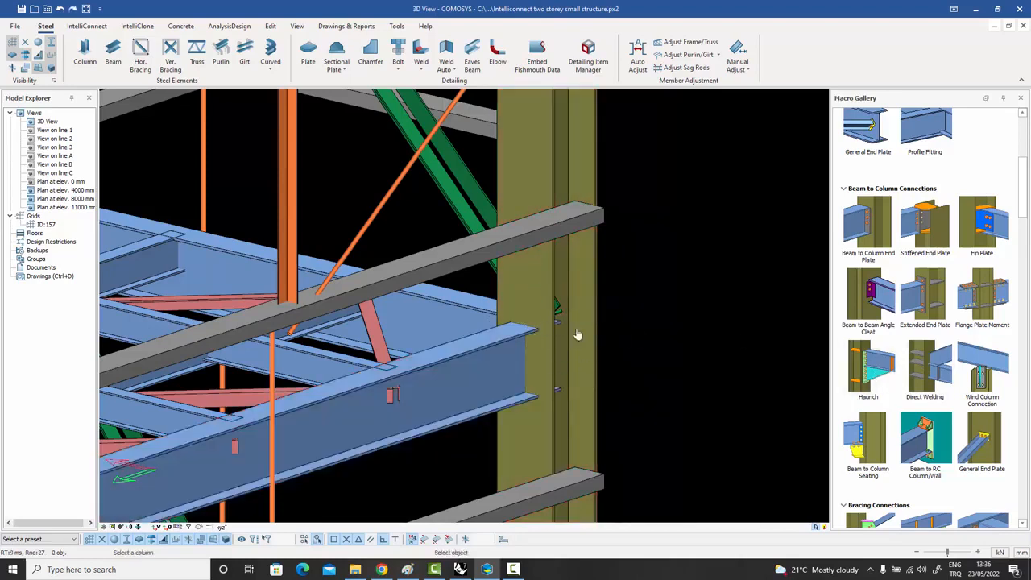
left_click(532, 302)
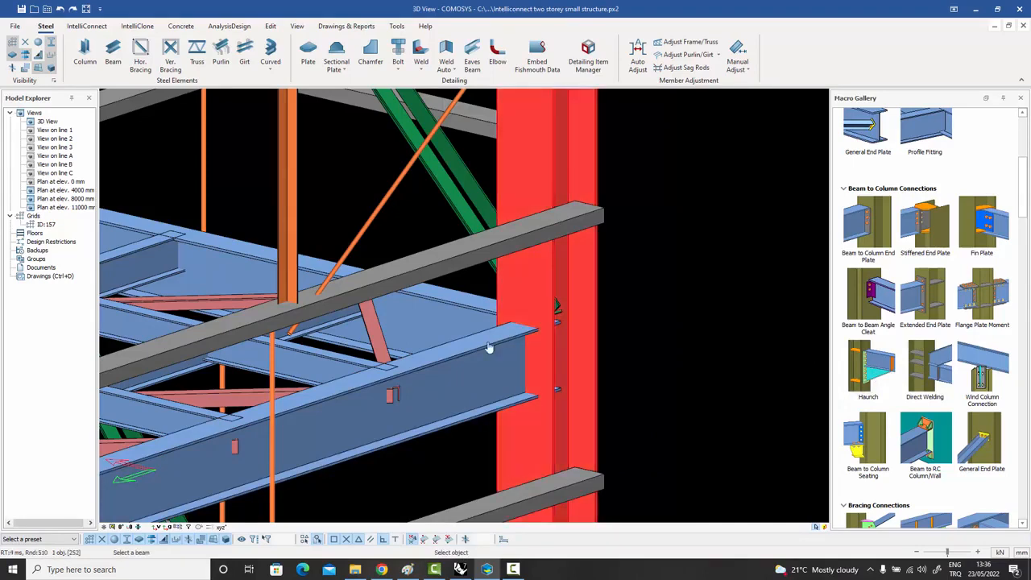
left_click(488, 347)
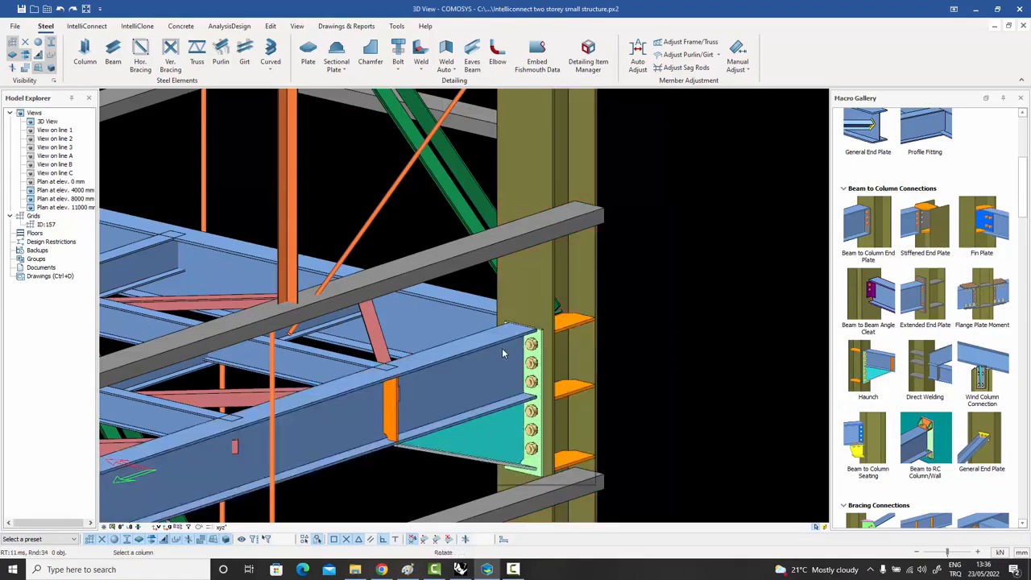
key("Escape")
left_click(531, 347)
middle_click_drag(531, 347, 589, 367)
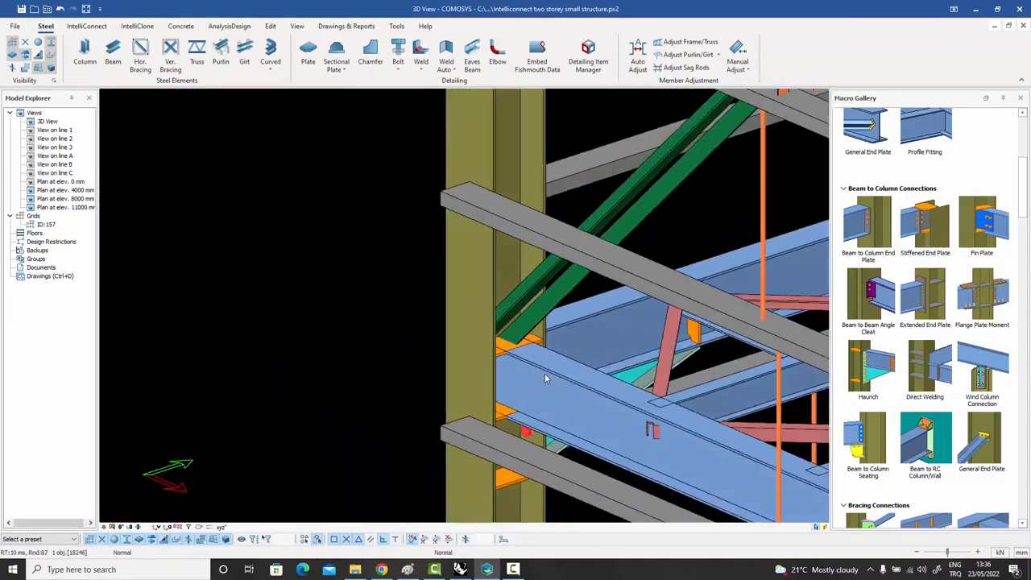
- Try a Stiffened End Plate connection from the beam to the column web using the upper and lower stiffeners, and undo it
mouse_move(876, 227)
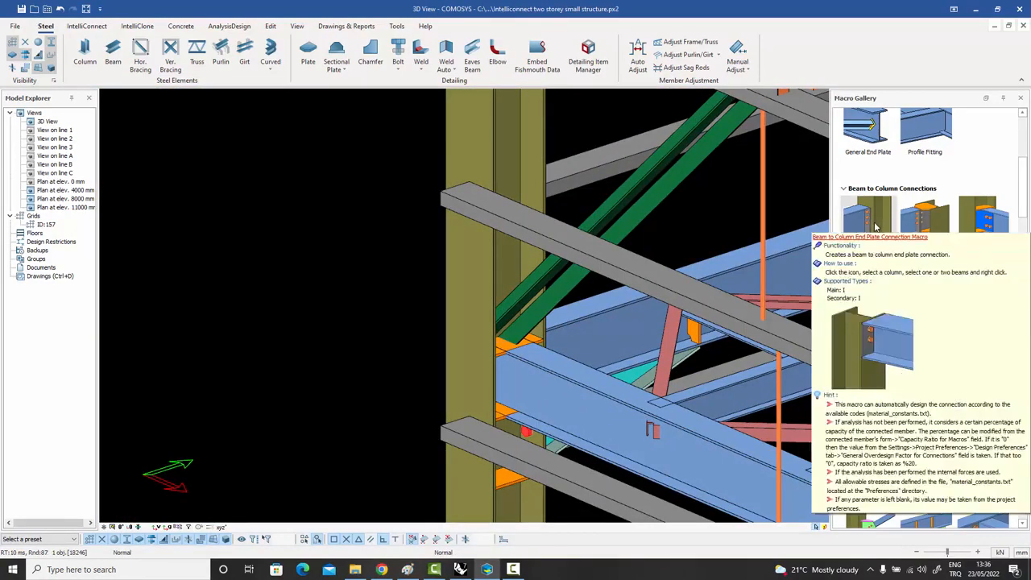
mouse_move(922, 236)
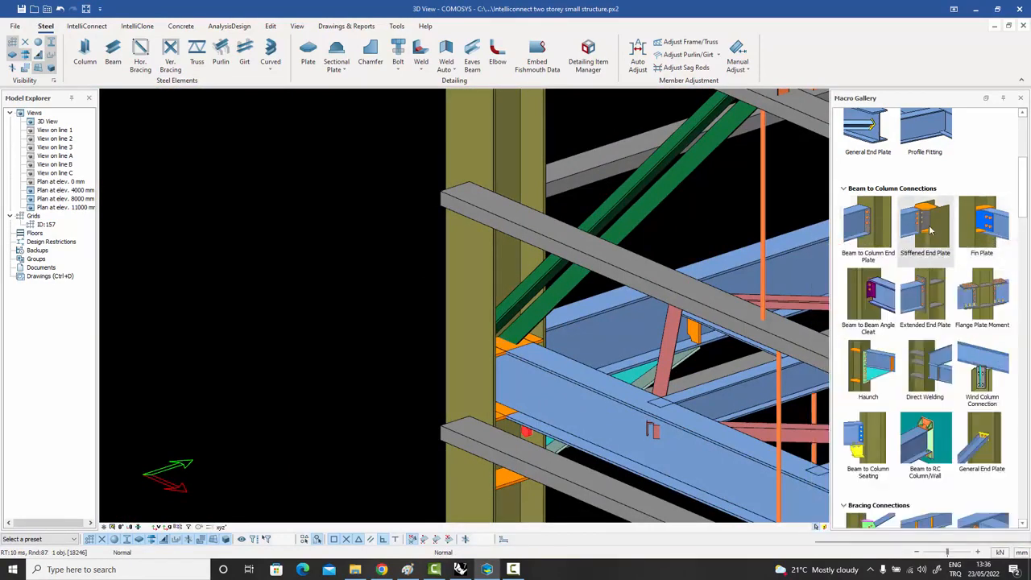
left_click(932, 232)
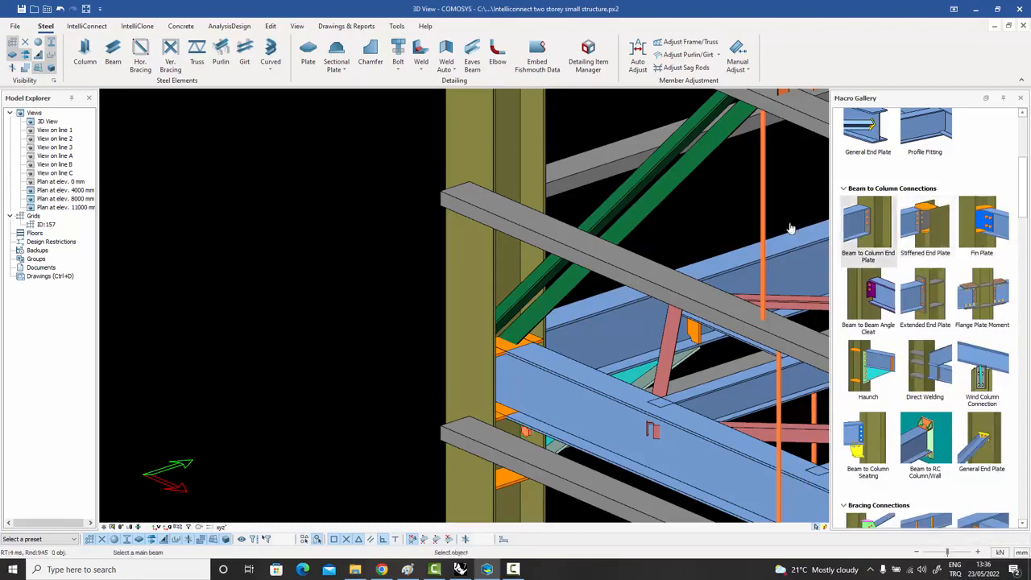
left_click(487, 296)
left_click(510, 368)
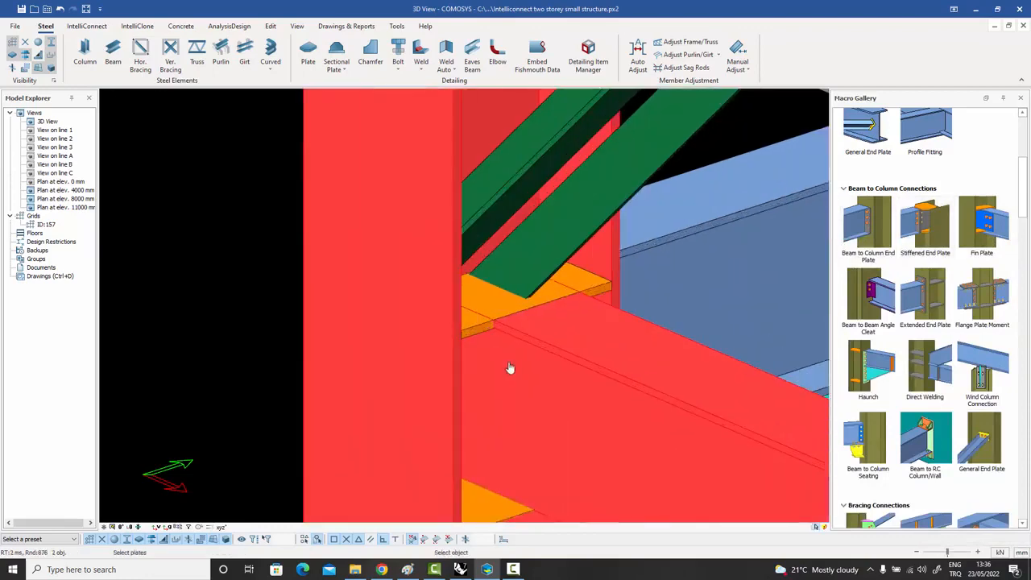
left_click(475, 331)
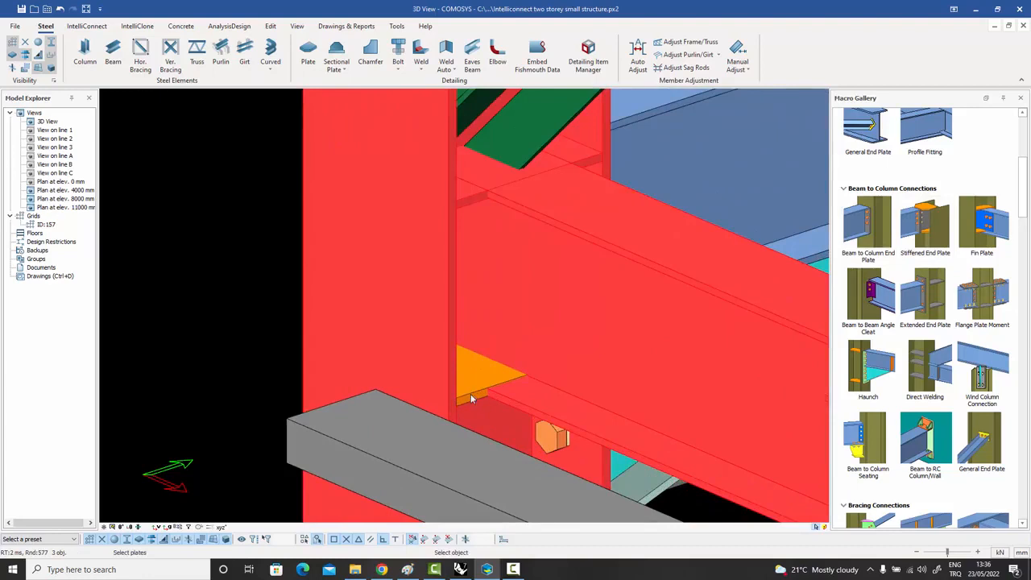
left_click(471, 397)
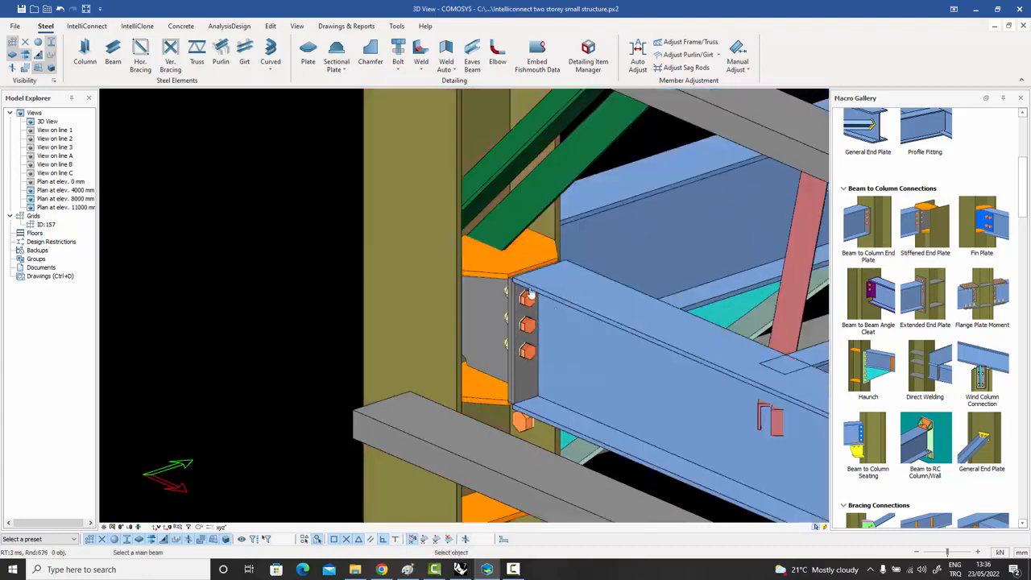
key("Escape")
key("ctrl+z")
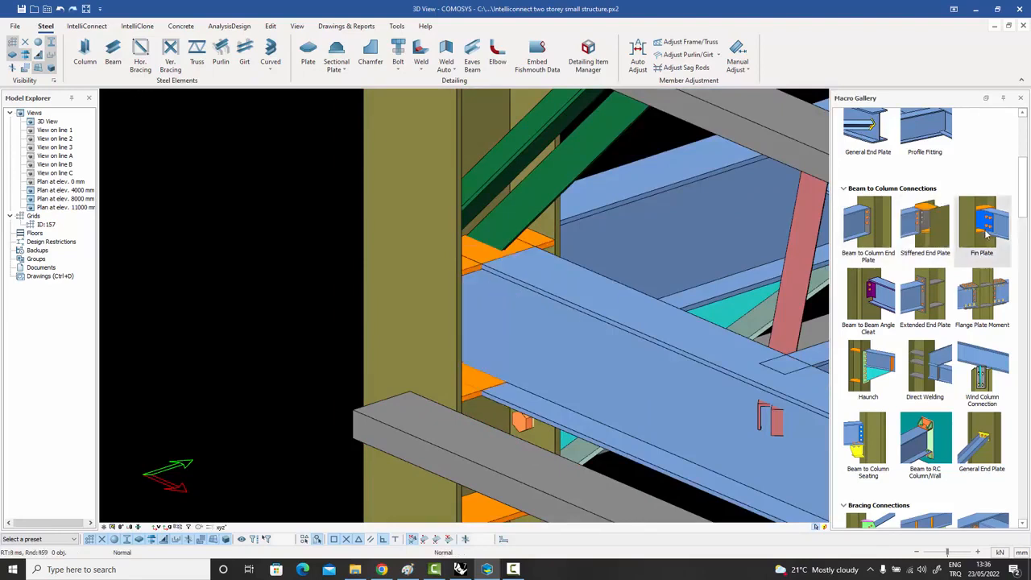
- Create a Fin Plate connection from the beam to the column web, including the upper and lower stiffeners
left_click(982, 231)
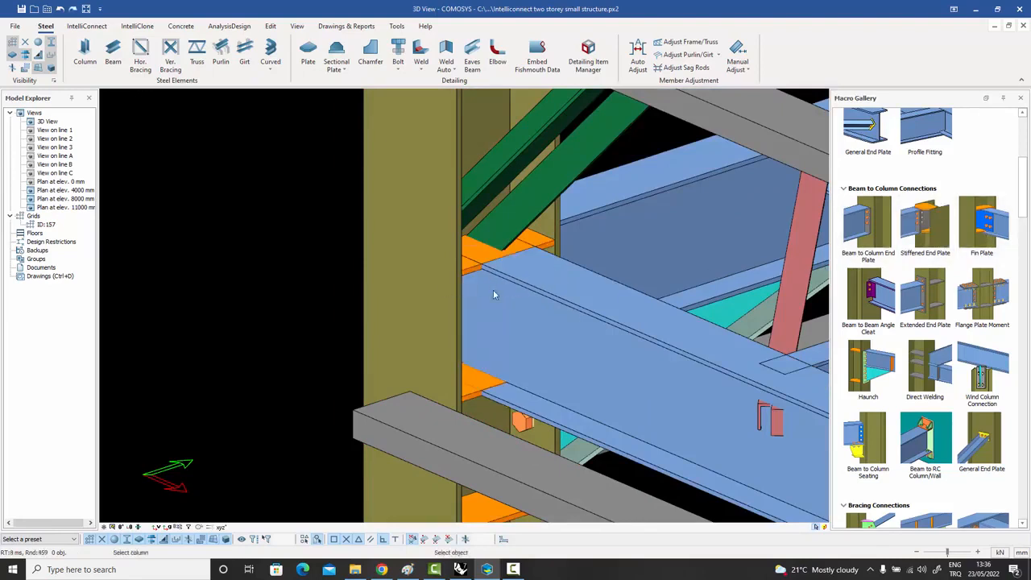
left_click(492, 289)
left_click(547, 299)
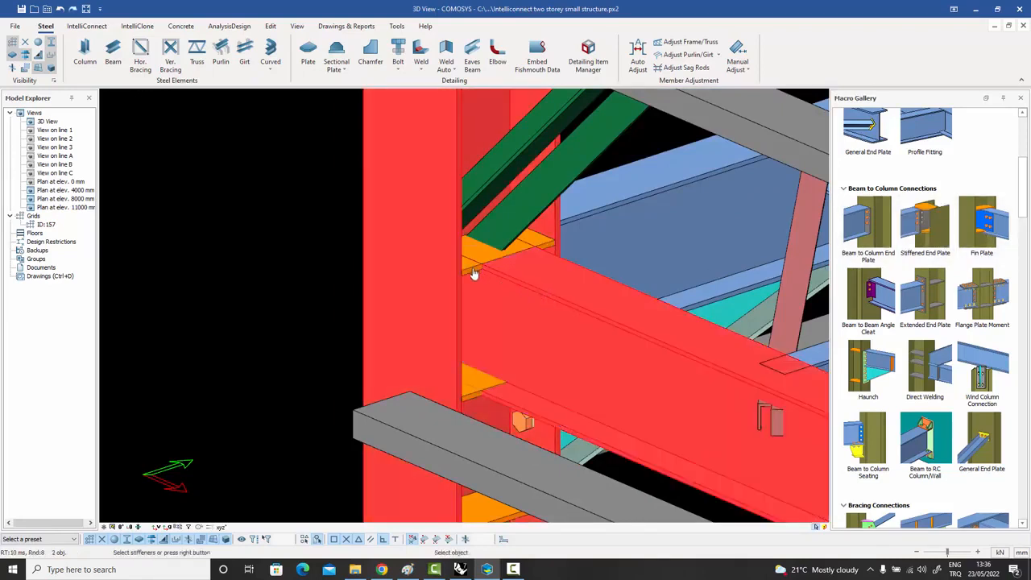
left_click(473, 272)
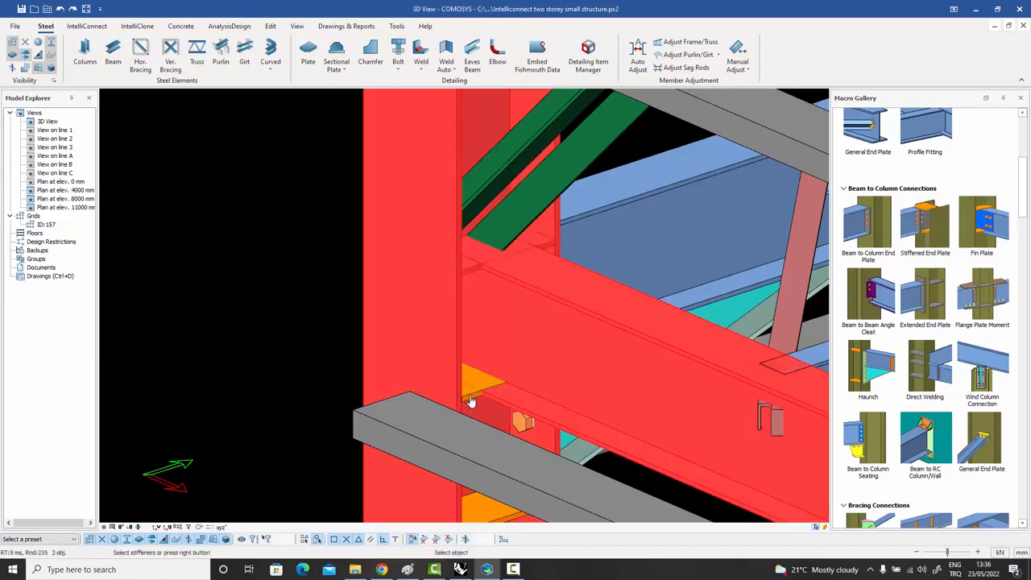
left_click(472, 400)
right_click(472, 393)
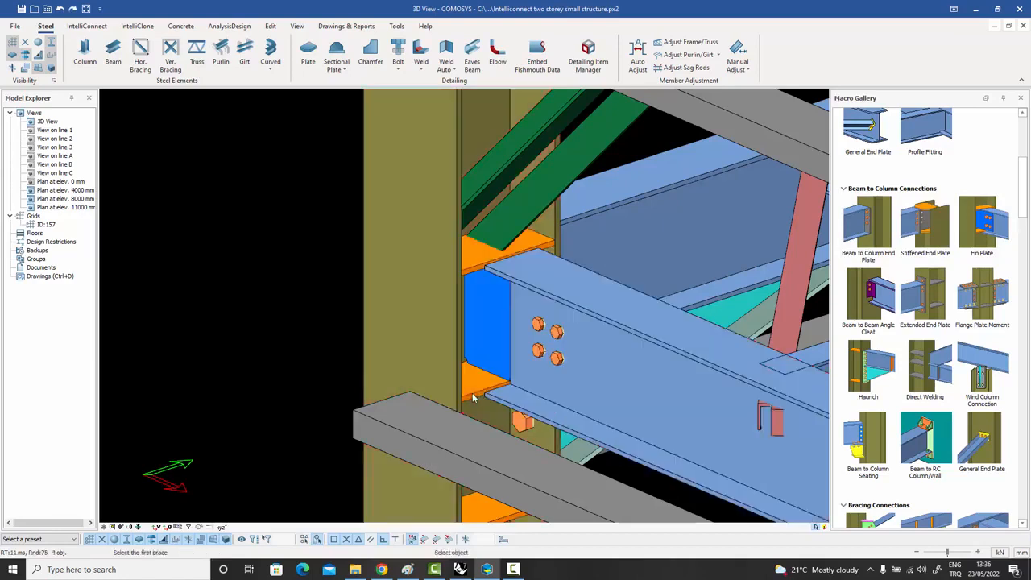
right_click(472, 394)
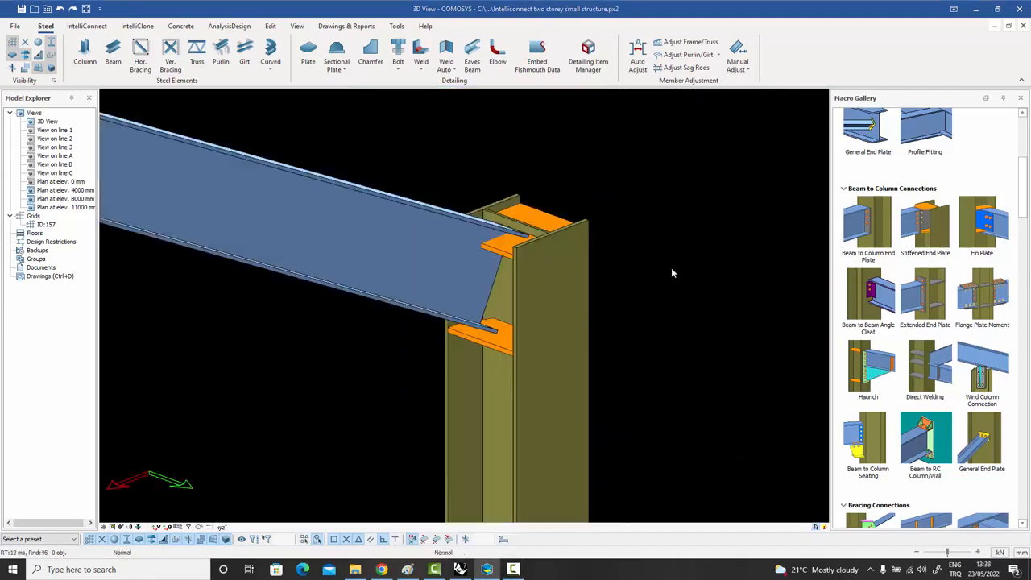
- Create a Stiffened End Plate connection between the sloping beam and the column top using its two stiffener plates, and inspect its bolts
left_click(925, 230)
left_click(539, 300)
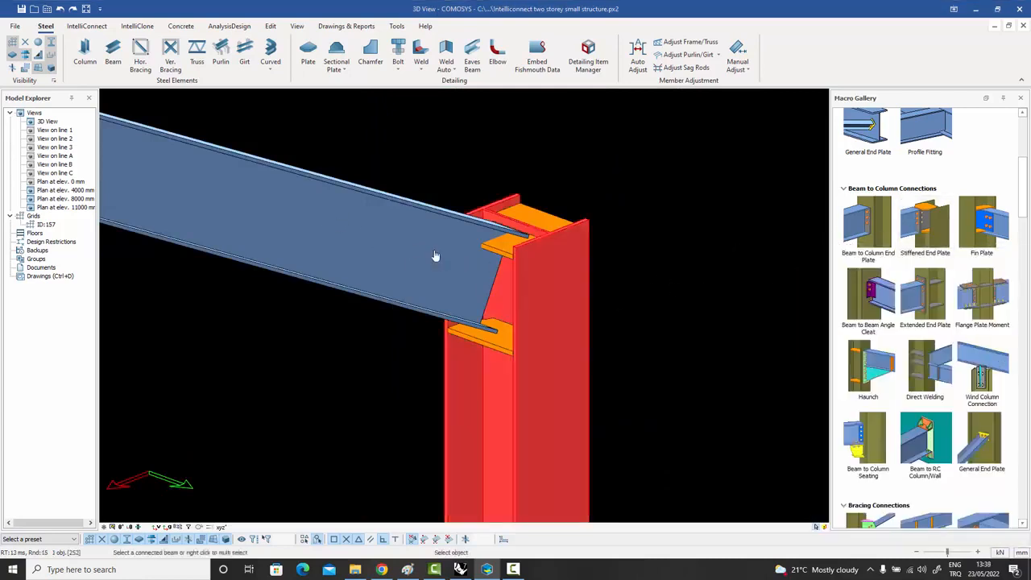
left_click(435, 256)
left_click(503, 258)
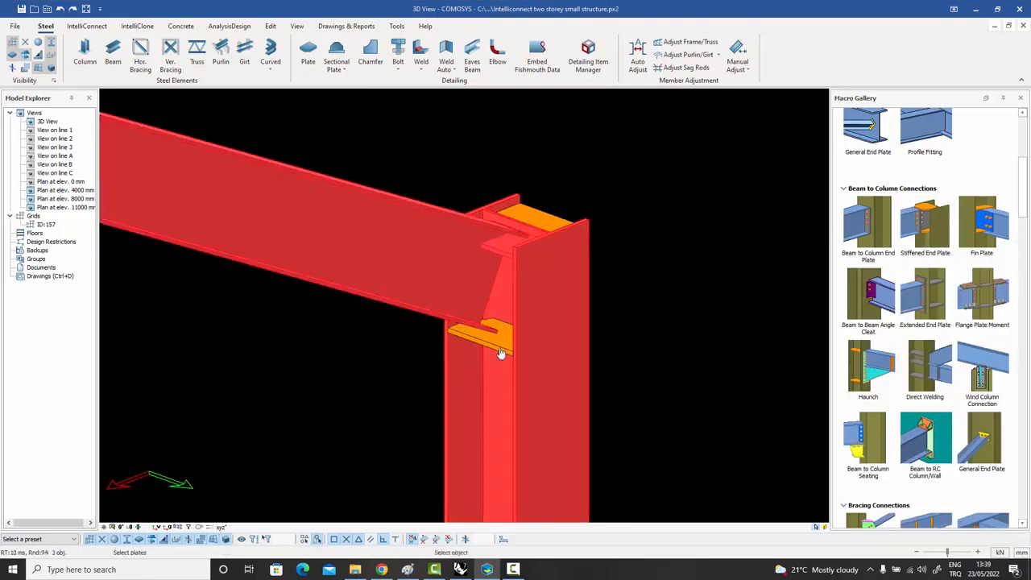
left_click(500, 353)
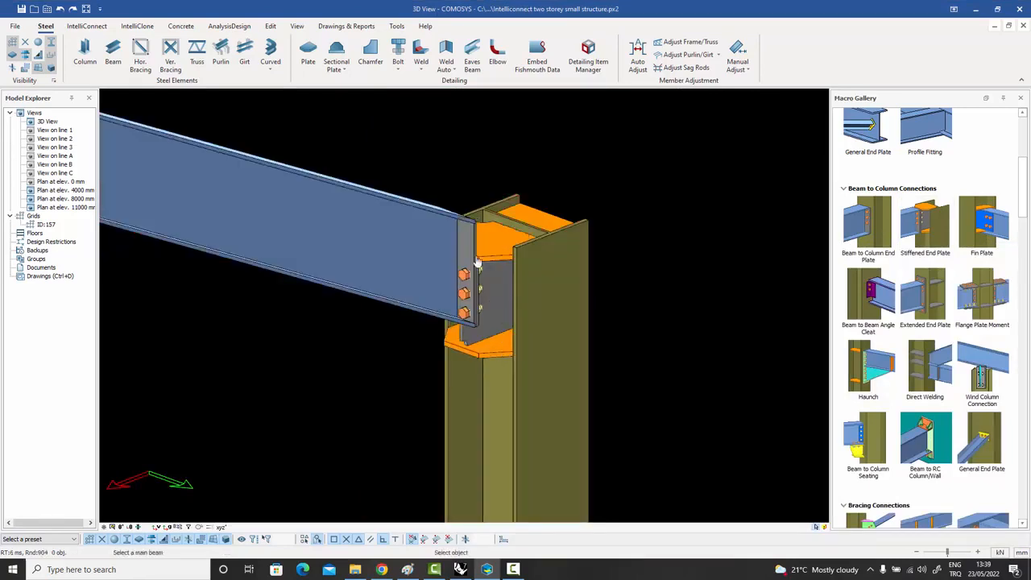
key("Escape")
left_click(465, 278)
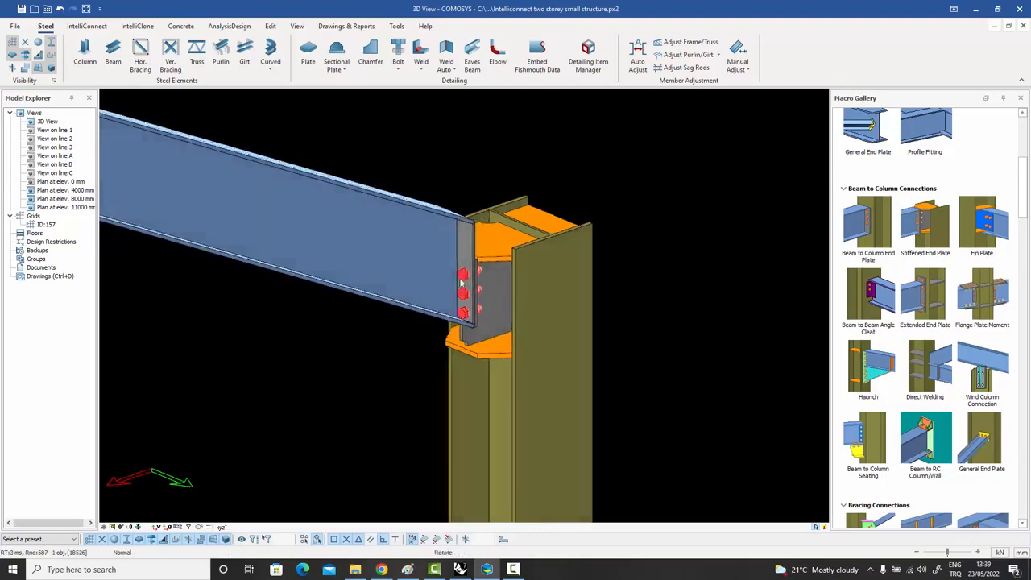
- Delete the sloping beam's end plate connection and create a Fin Plate connection to the column top using the two stiffener plates
mouse_move(465, 278)
middle_mouse_down()
mouse_move(487, 258)
mouse_move(478, 287)
middle_mouse_up()
key("Delete")
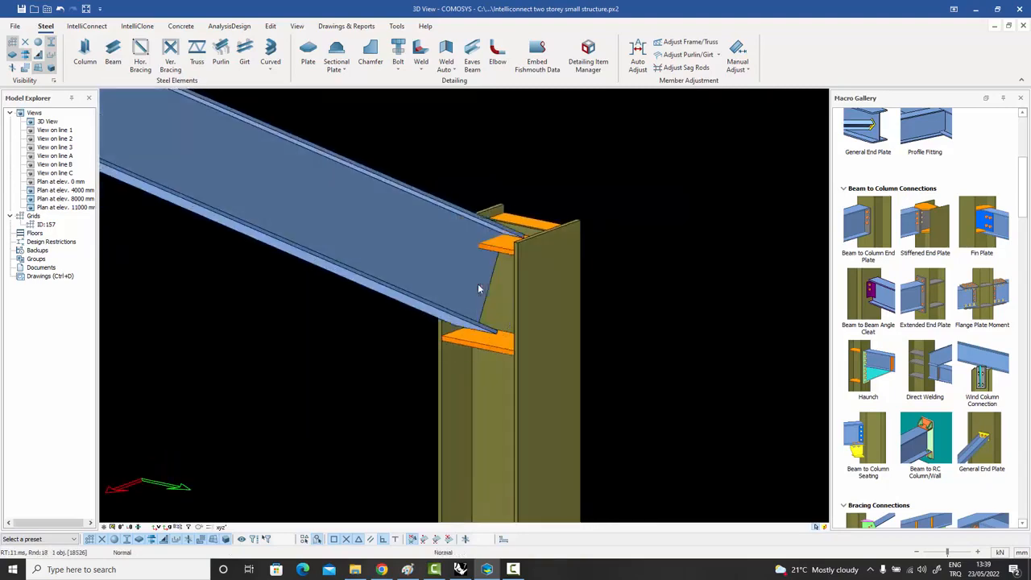
left_click(960, 230)
left_click(479, 250)
left_click(504, 256)
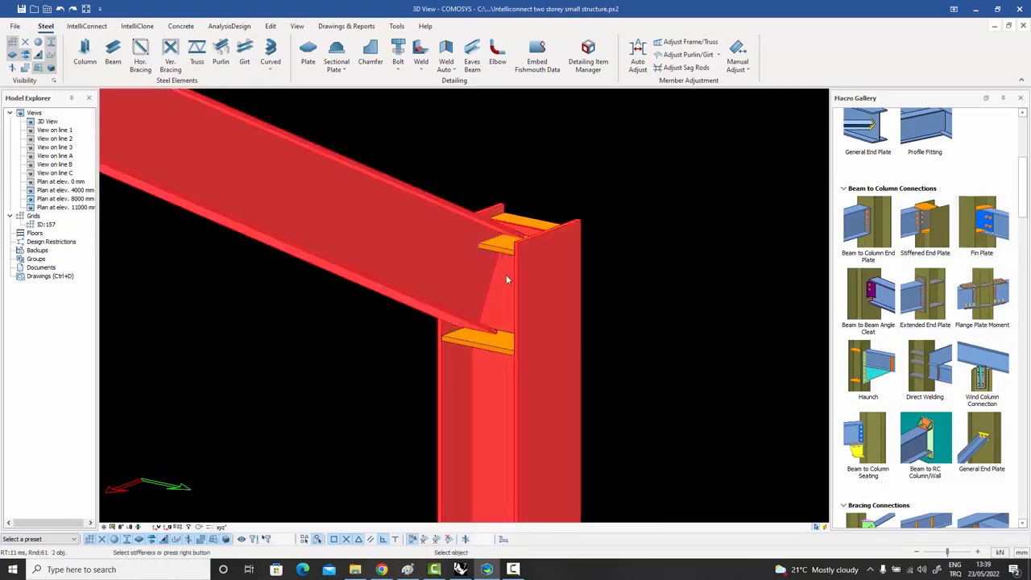
left_click(502, 245)
left_click(500, 353)
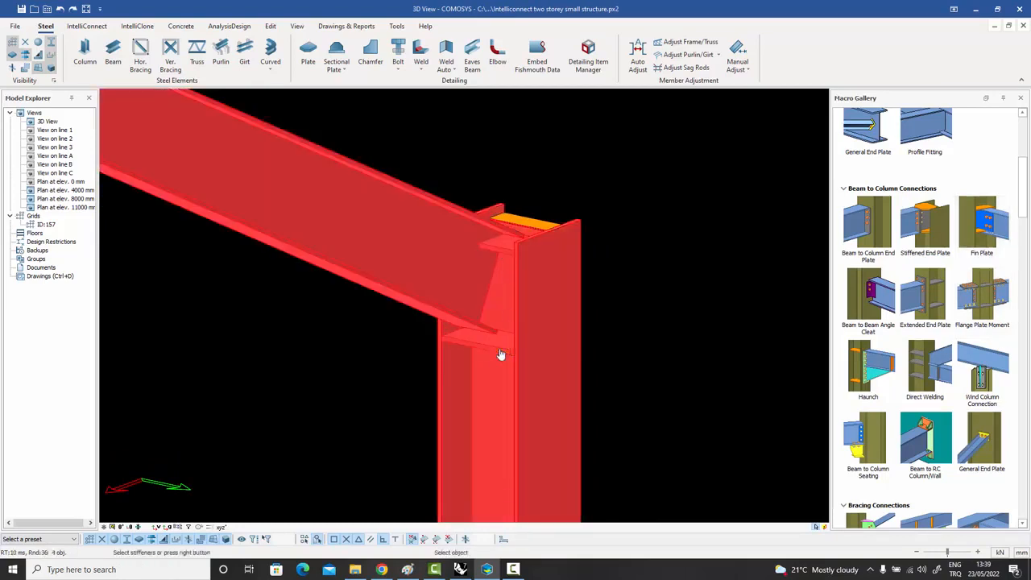
right_click(500, 353)
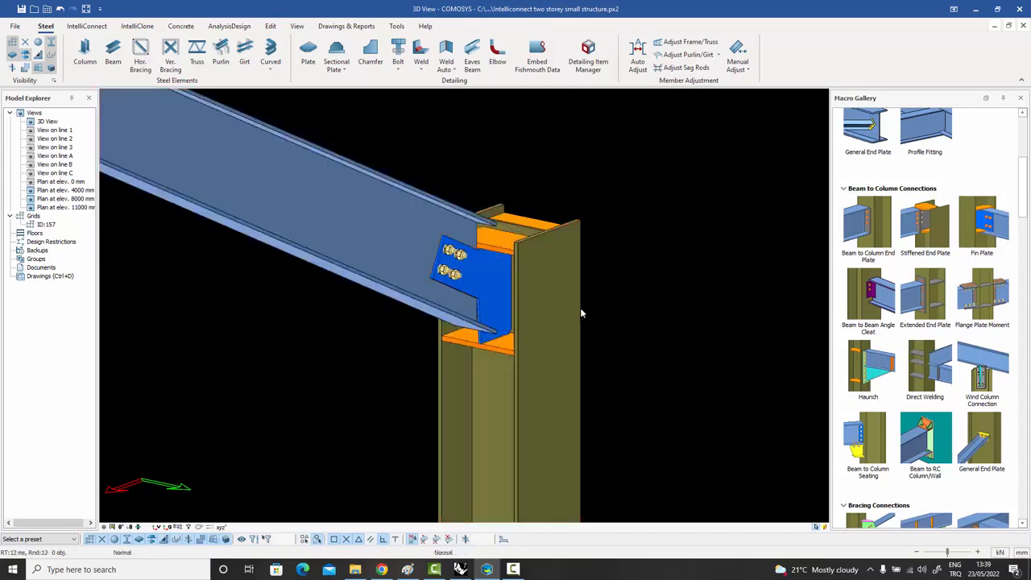
left_click(479, 286)
middle_click_drag(479, 286, 536, 310)
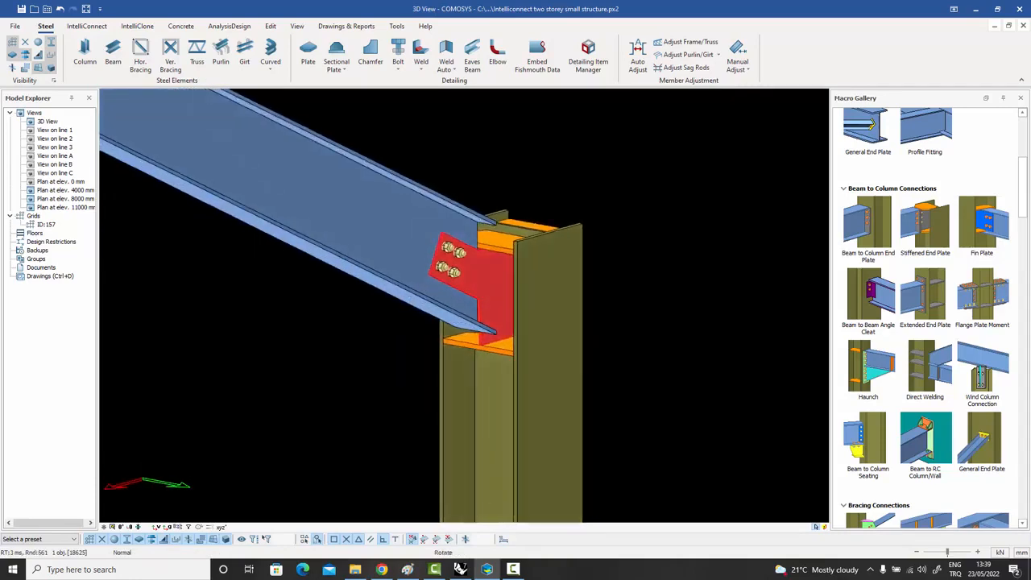
left_click(693, 328)
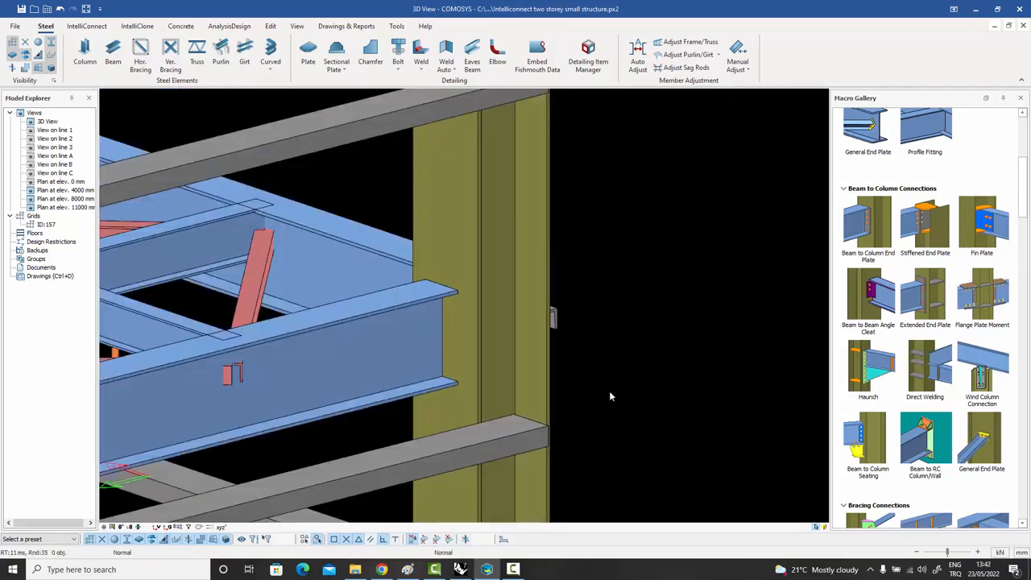
- Create a Beam to Column End Plate connection between the column and the end of the front floor beam
left_click(870, 234)
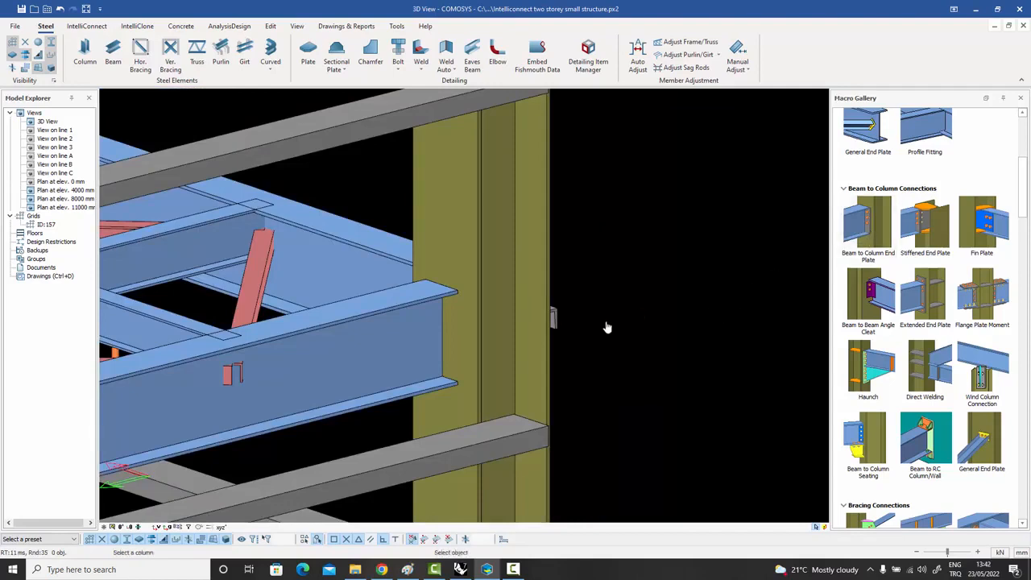
left_click(475, 340)
left_click(398, 341)
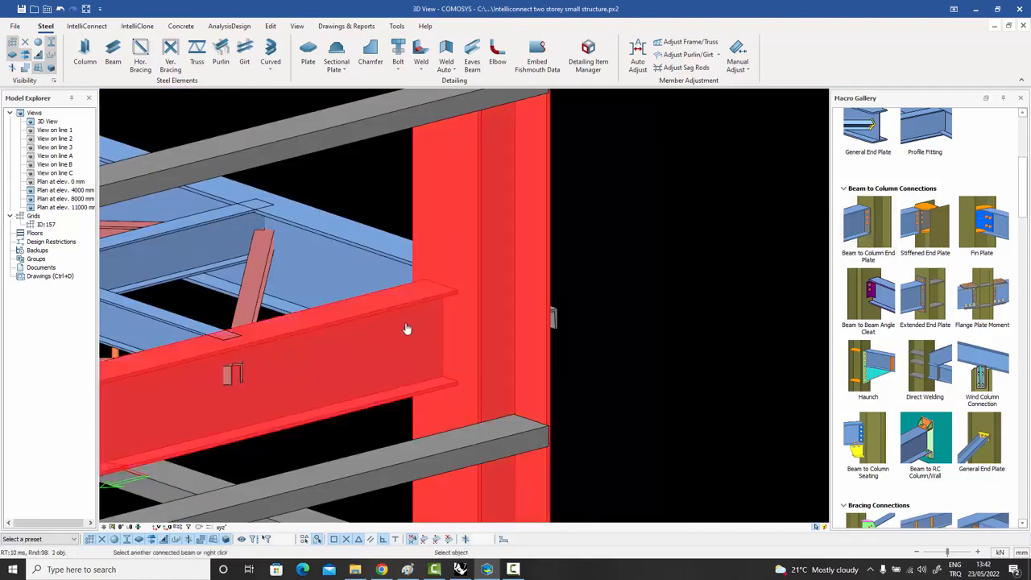
right_click(470, 331)
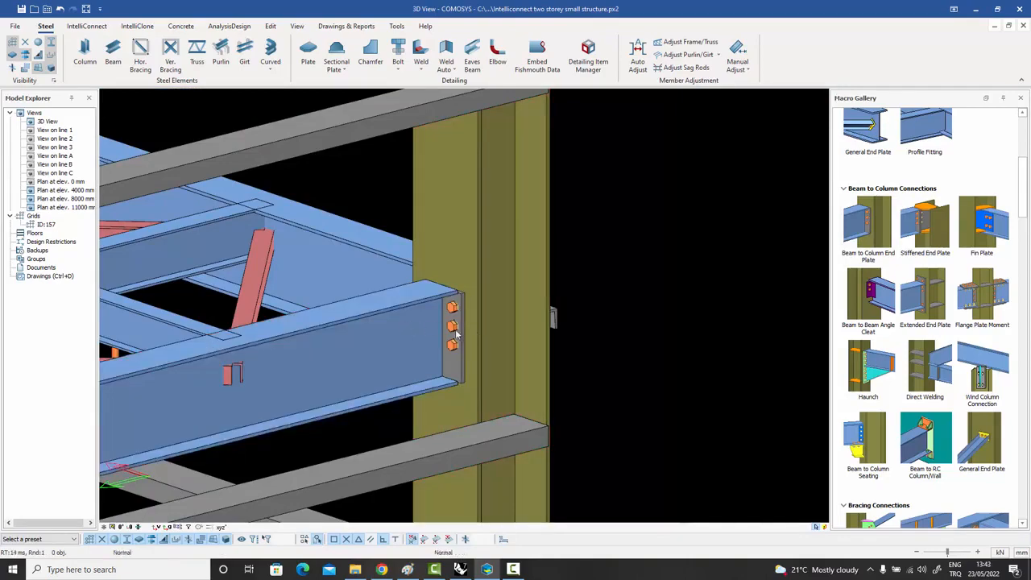
middle_click_drag(483, 331, 470, 256)
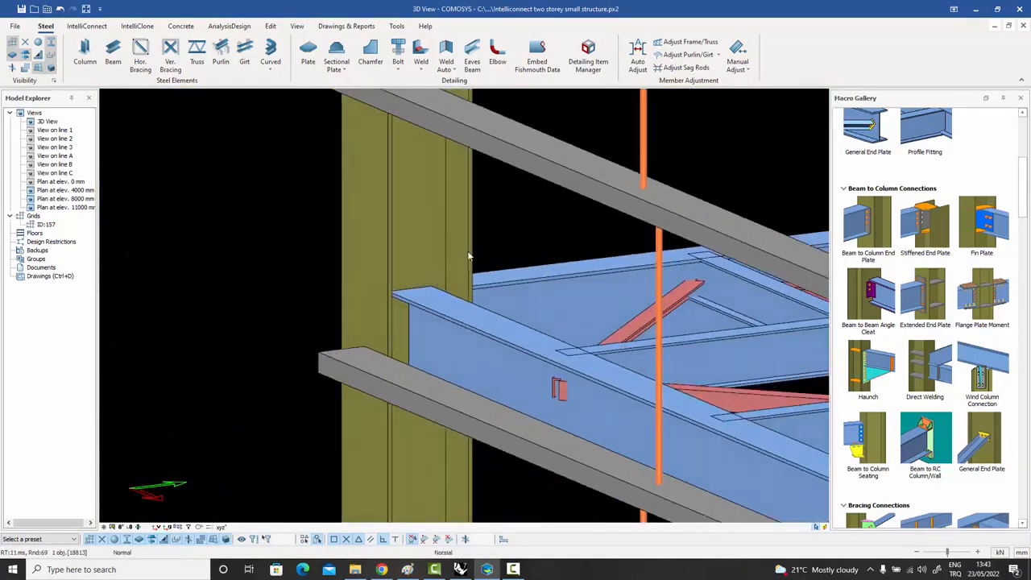
- Apply another Beam to Column End Plate connection to the front floor beam and the column at the other corner
left_click(868, 225)
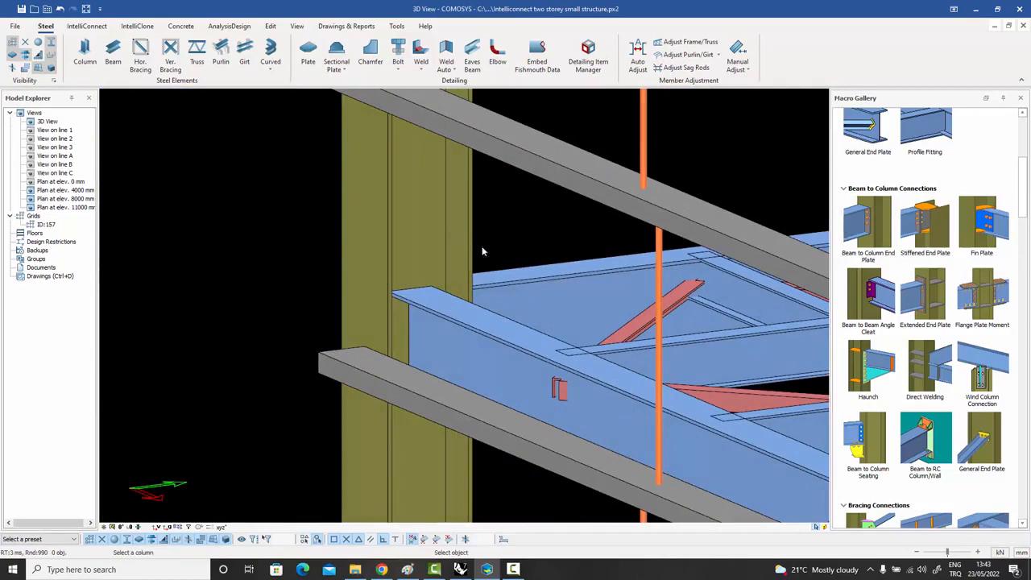
left_click(471, 266)
left_click(485, 332)
right_click(483, 330)
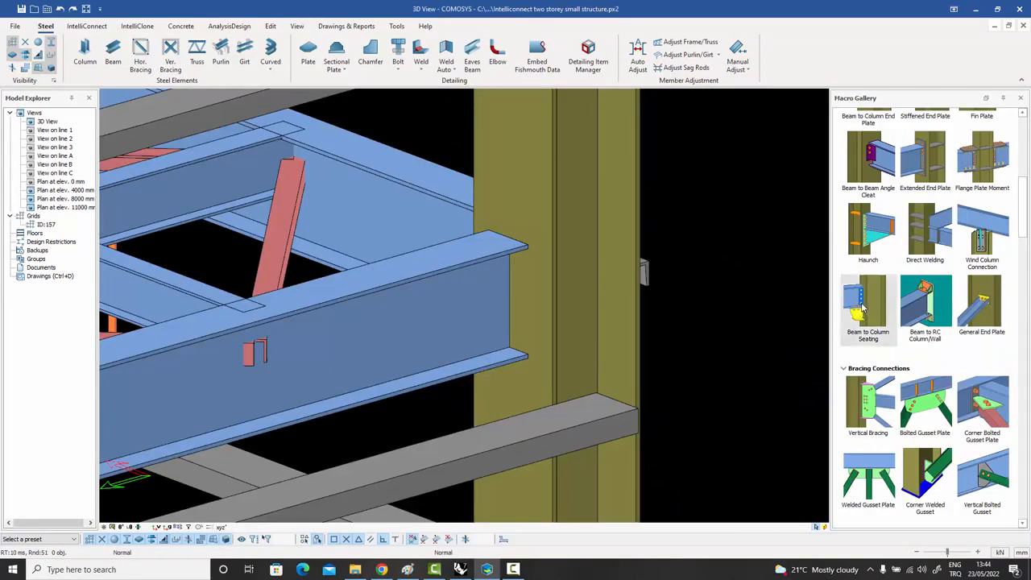
- Create a Beam to Column Seating connection between the column and the front floor beam, and leave the command
left_click(862, 306)
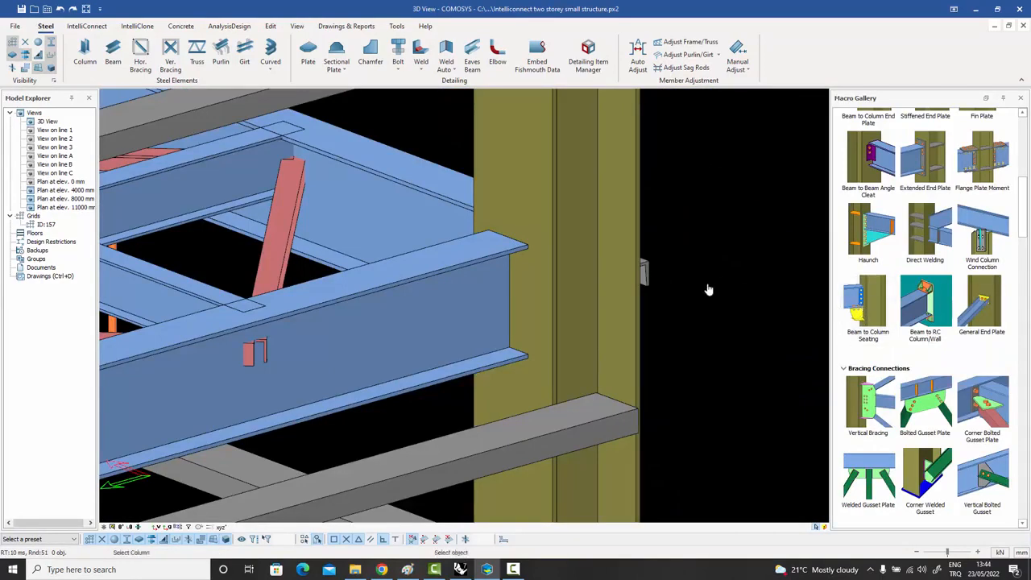
left_click(554, 315)
left_click(439, 334)
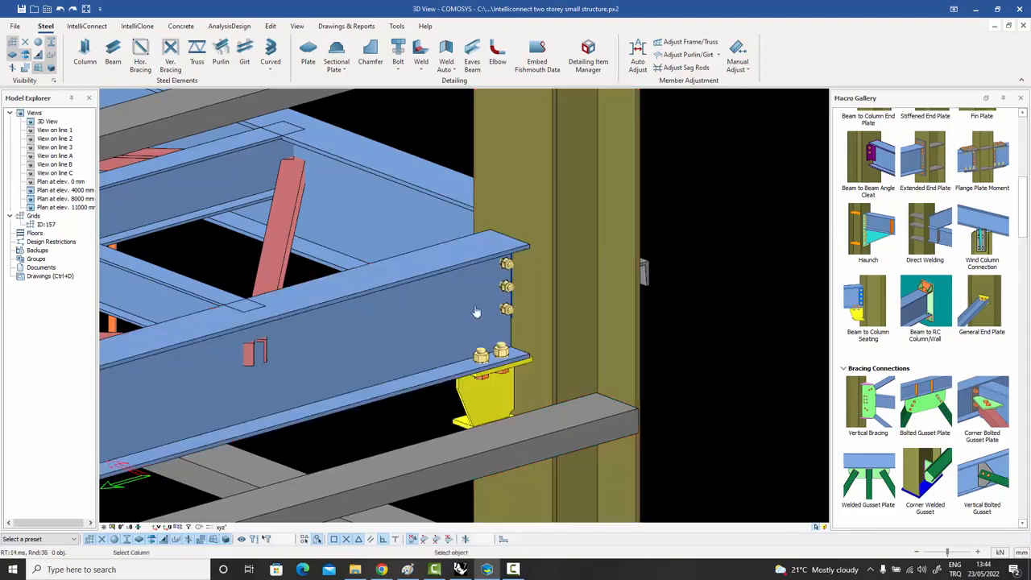
key("Escape")
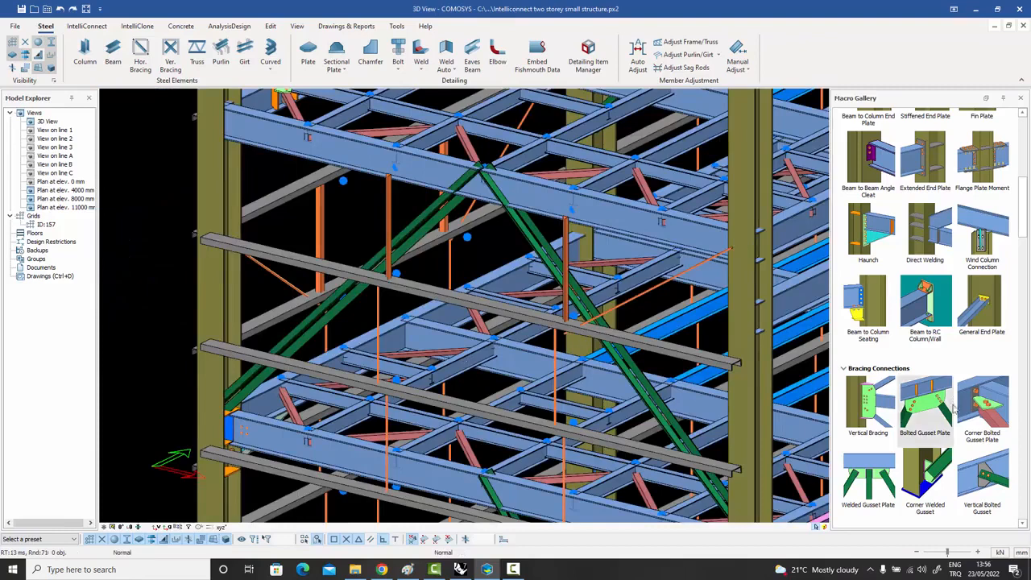
- Create a Bolted Gusset Plate connecting the two diagonal braces to the underside of the upper floor beam
left_click(926, 407)
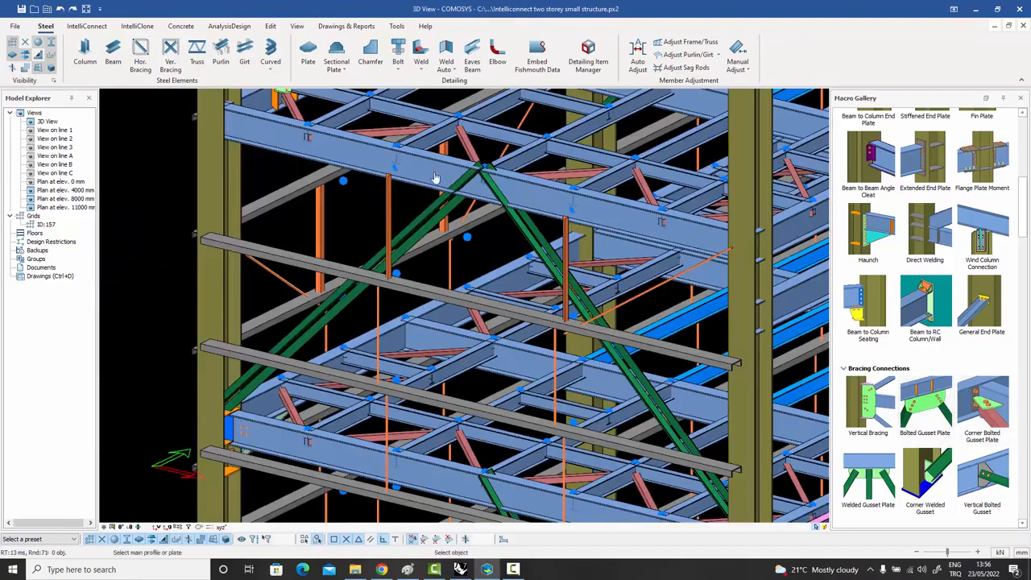
left_click(450, 201)
left_click(442, 207)
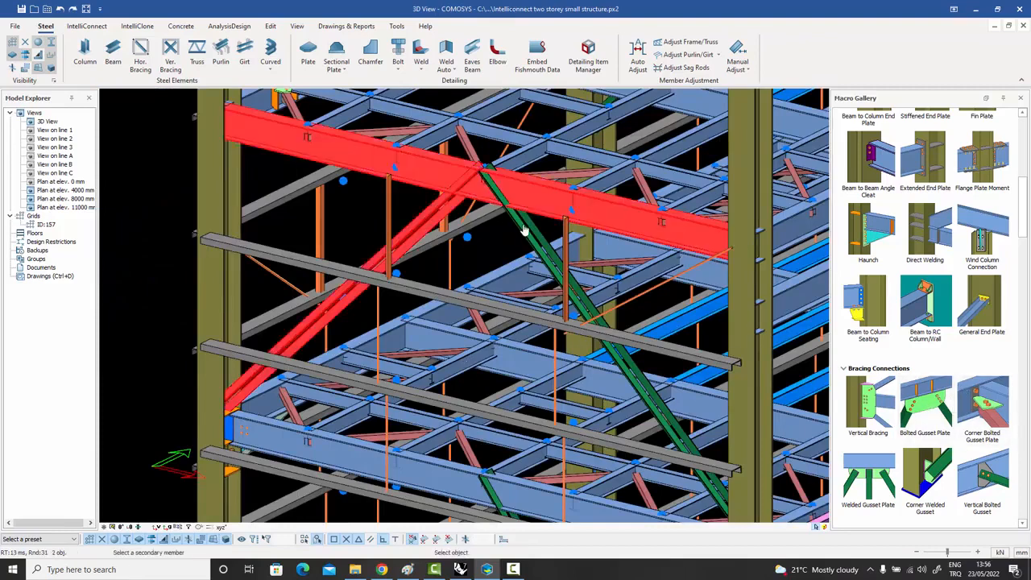
left_click(515, 219)
right_click(504, 211)
right_click(590, 245)
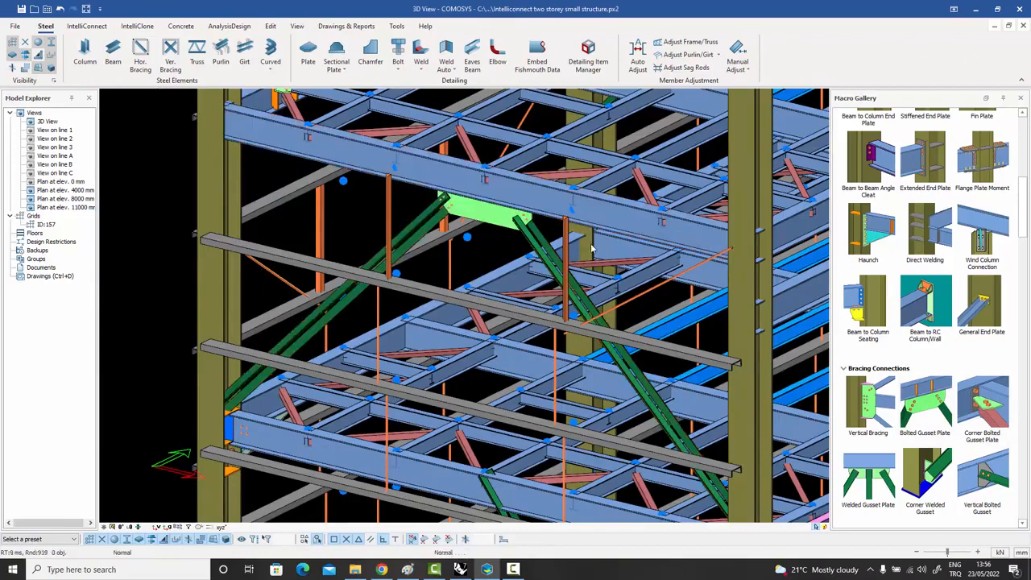
- Create a Corner Bolted Gusset Plate between the column and the brace's lower end, bounded by the top stiffener plate, and inspect it
left_click(992, 407)
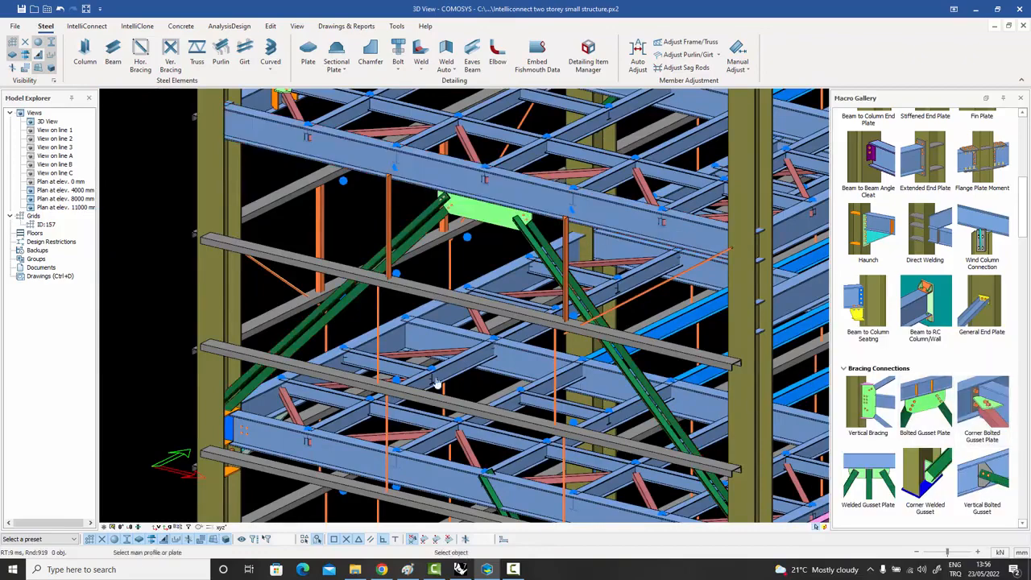
scroll(246, 407, "up", 5)
scroll(215, 348, "down", 3)
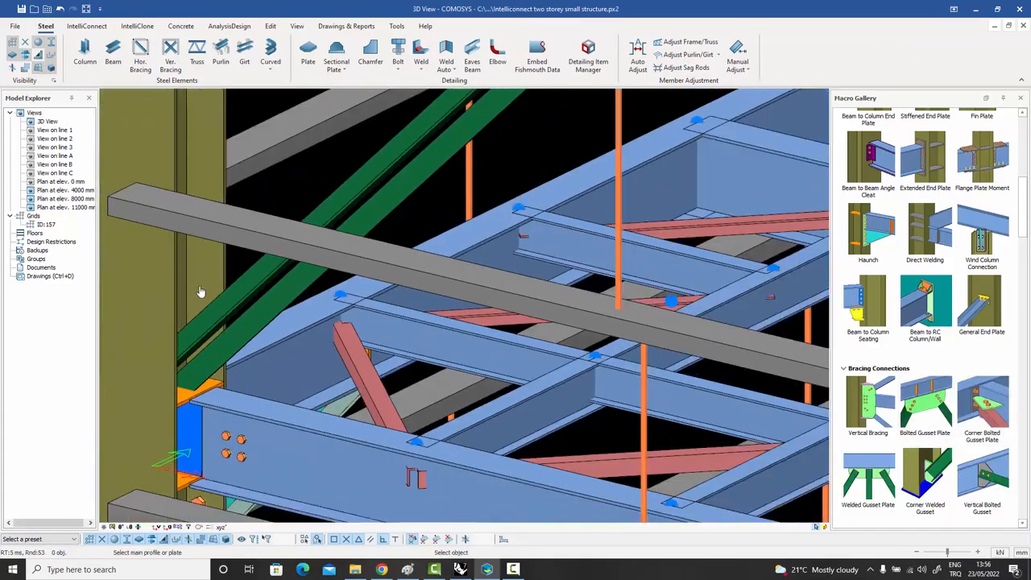
left_click(217, 303)
left_click(185, 402)
scroll(185, 404, "up", 3)
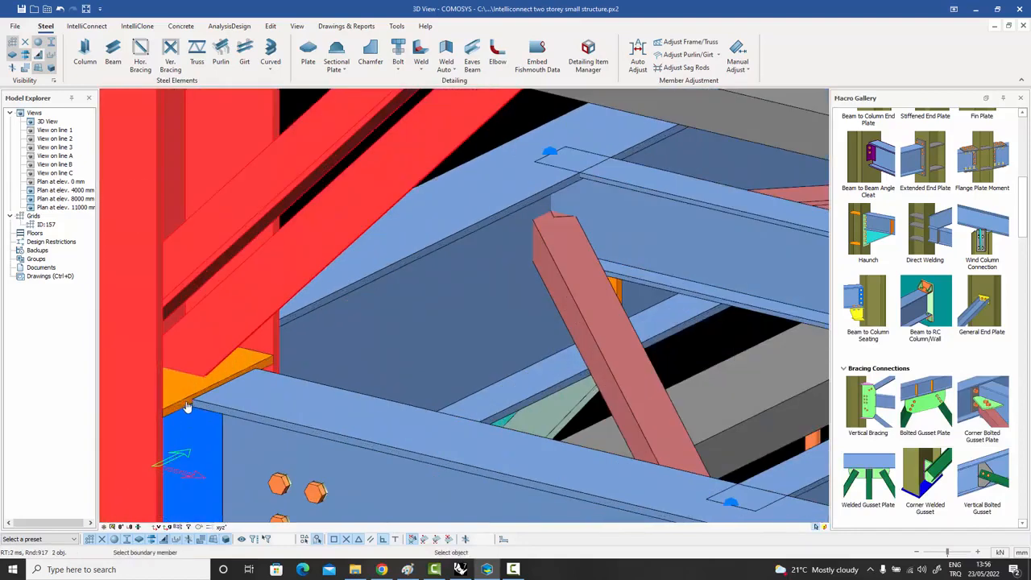
left_click(185, 407)
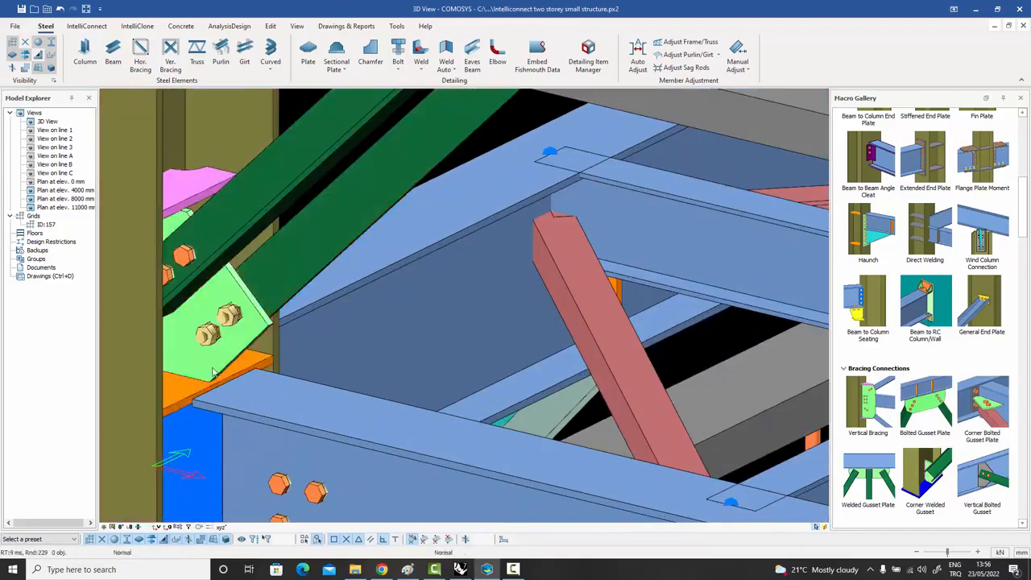
scroll(215, 368, "down", 3)
middle_click_drag(214, 371, 211, 369, "shift")
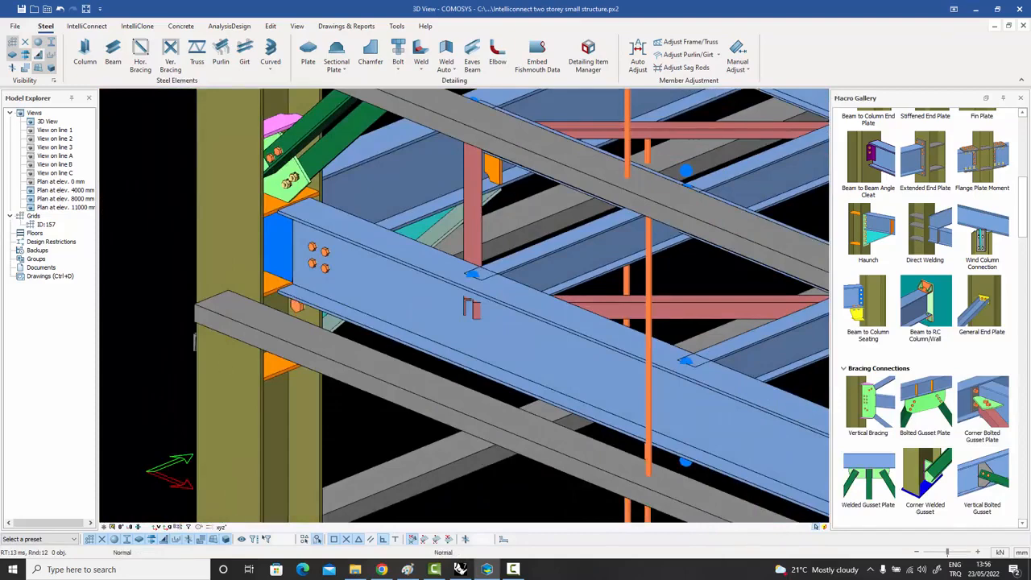
middle_click_drag(290, 298, 257, 368)
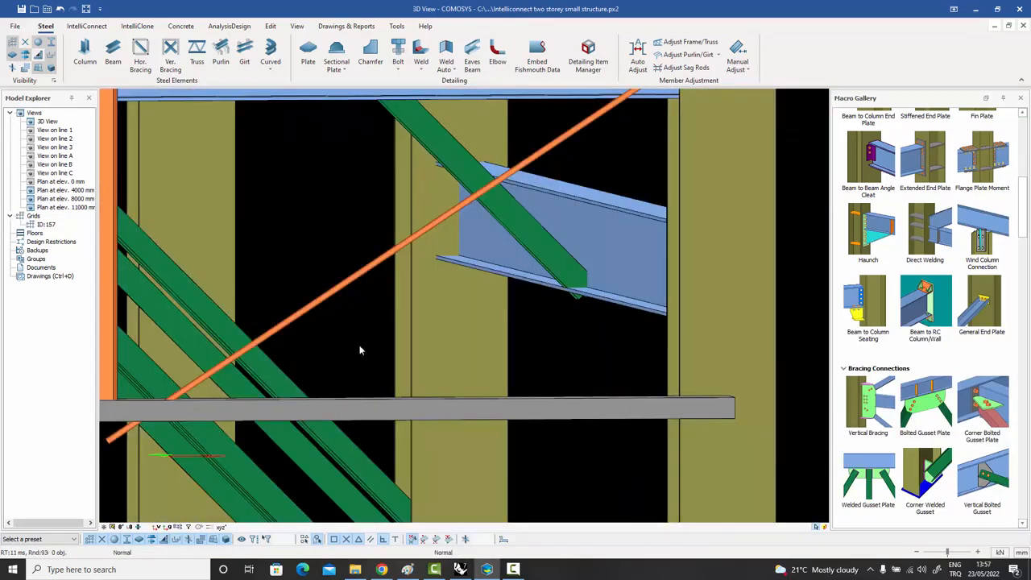
- Create a Vertical Bolted Gusset connection between the beam web and the lower end of the diagonal brace, and inspect its bolts
left_click(577, 262)
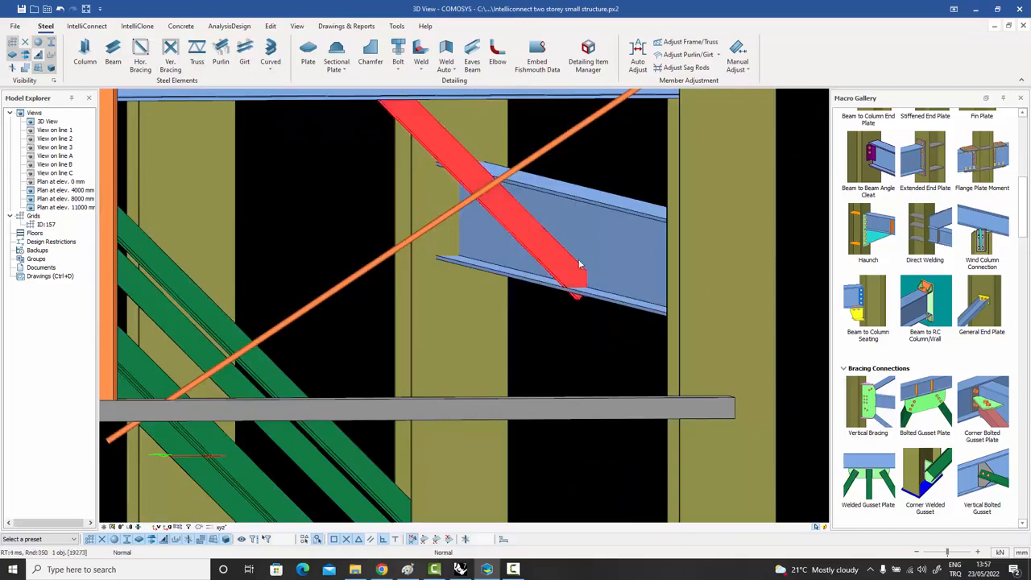
key("Escape")
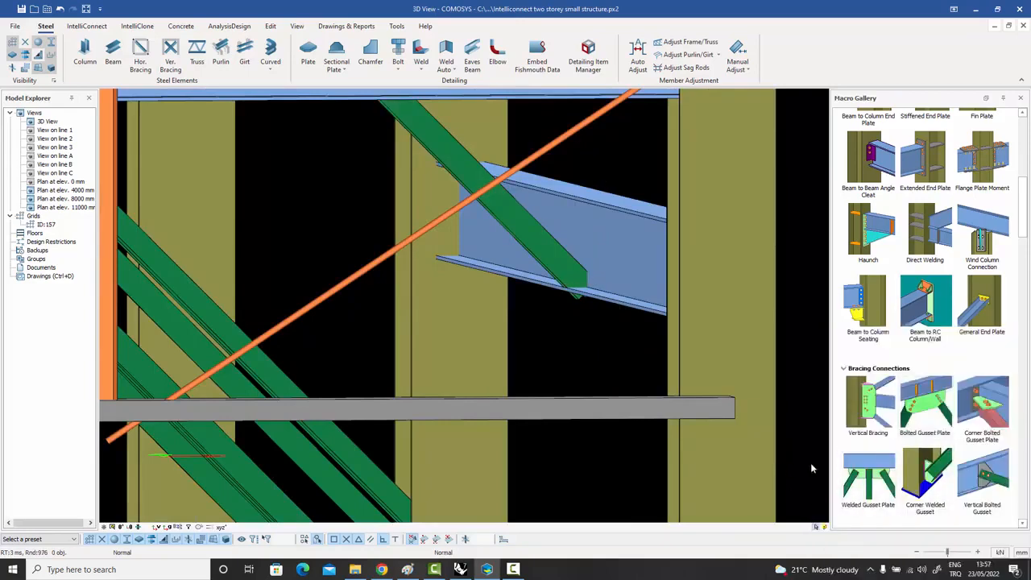
left_click(983, 479)
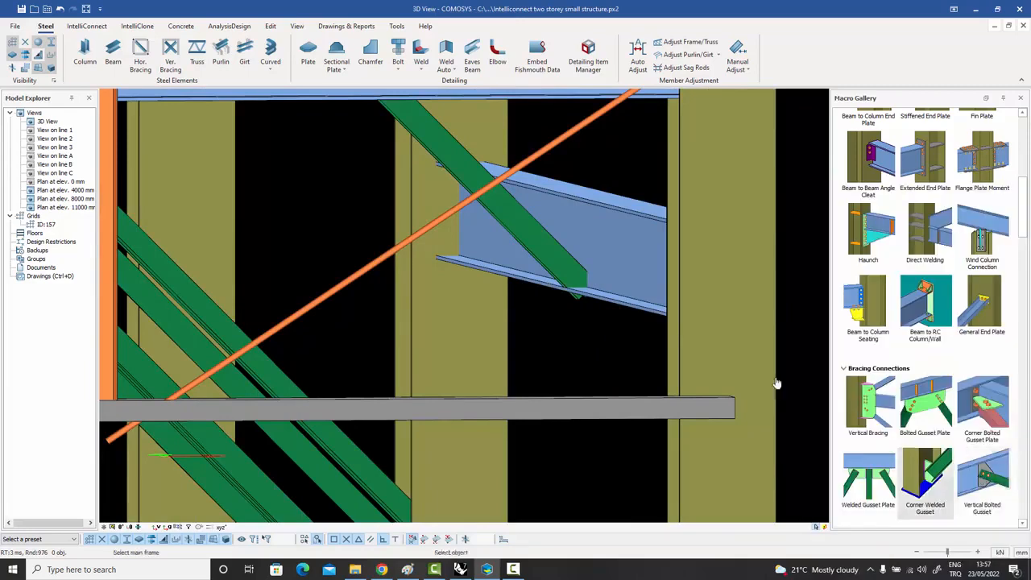
left_click(608, 240)
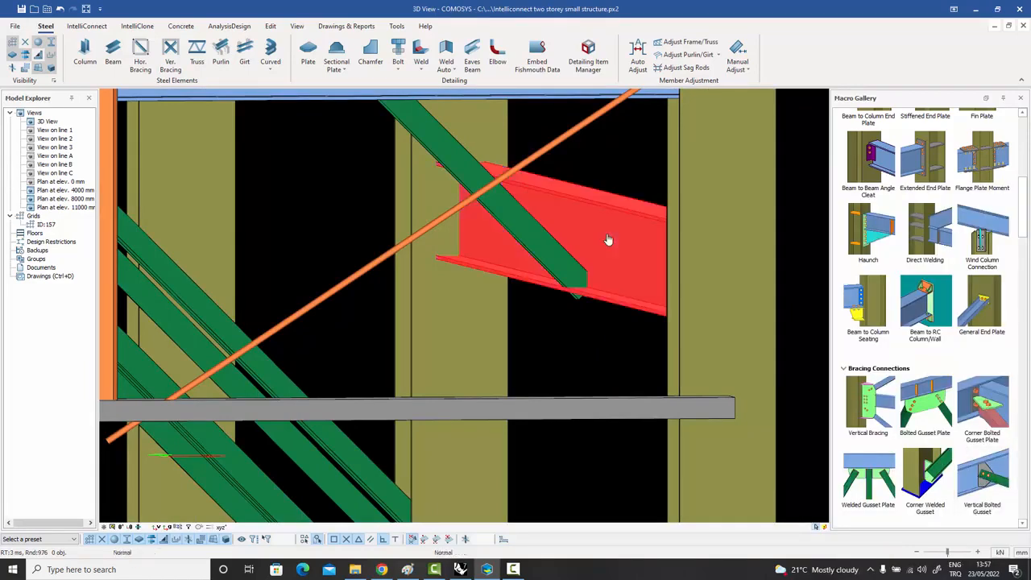
left_click(538, 251)
key("Escape")
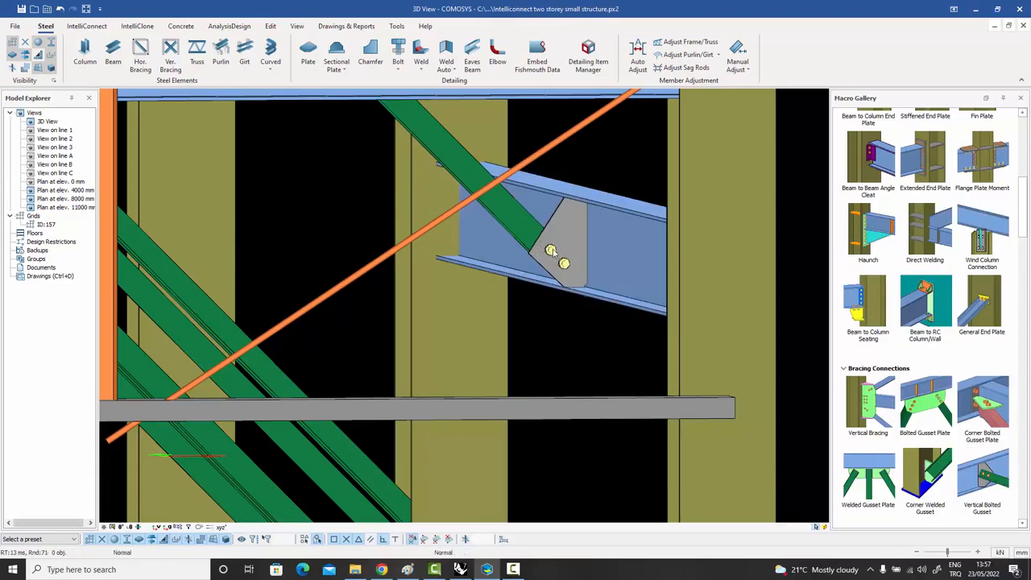
left_click(548, 251)
mouse_move(548, 250)
middle_mouse_down()
mouse_move(537, 236)
mouse_move(564, 242)
middle_mouse_up()
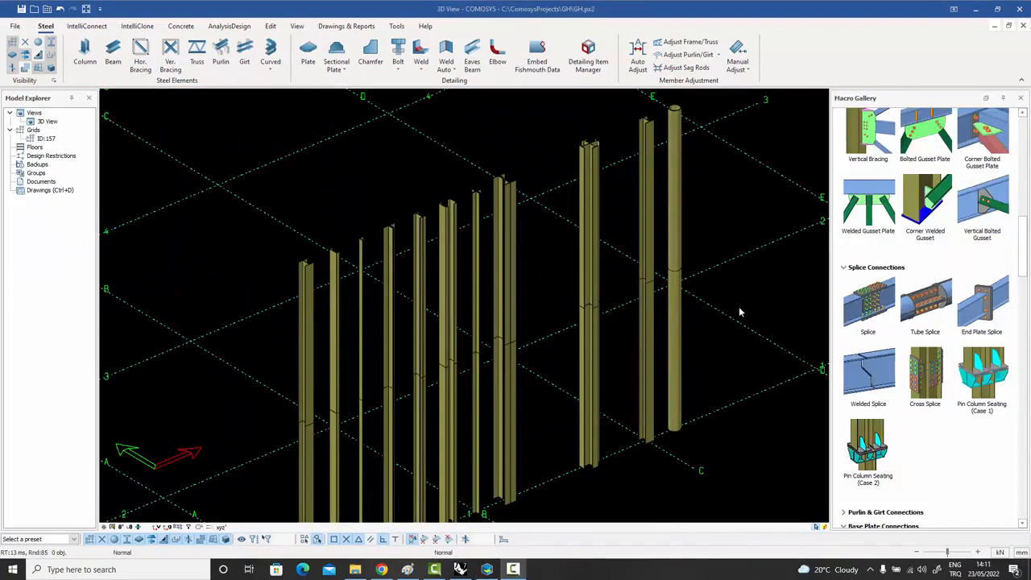
- Examine the cross-section profiles at the tops of the two-part columns along the row
scroll(319, 250, "up", 8)
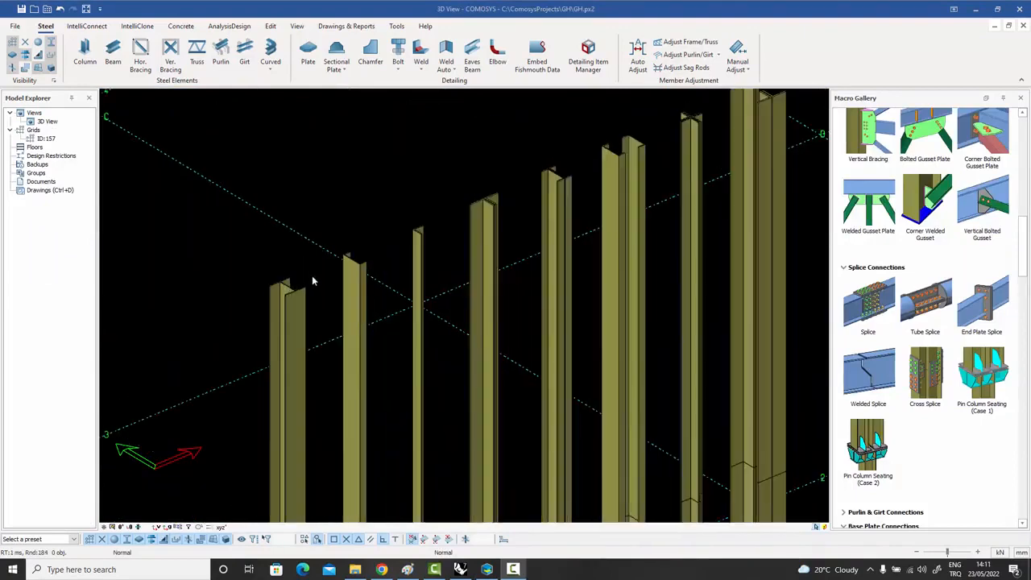
middle_click_drag(351, 219, 325, 259)
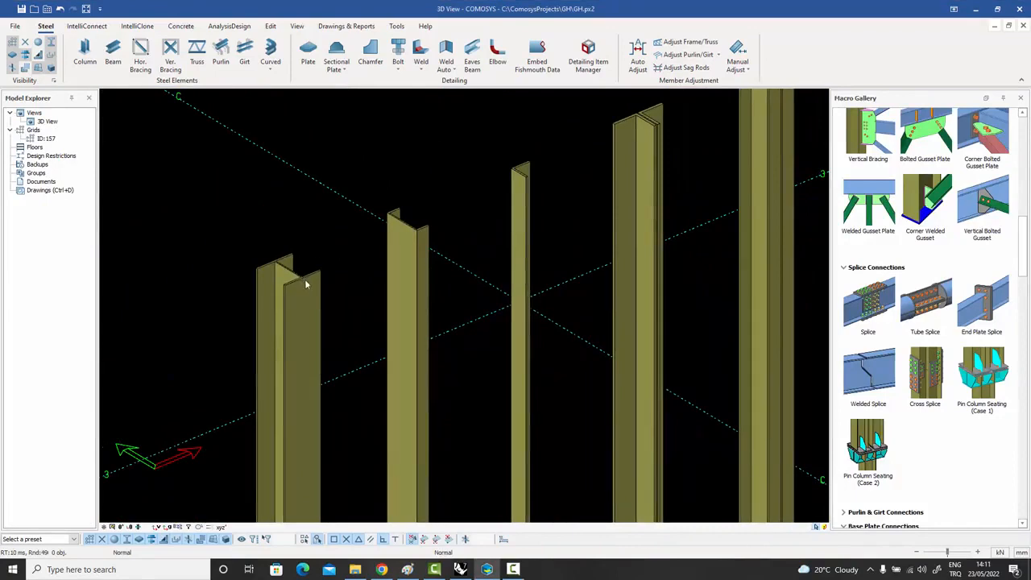
scroll(435, 235, "up", 5)
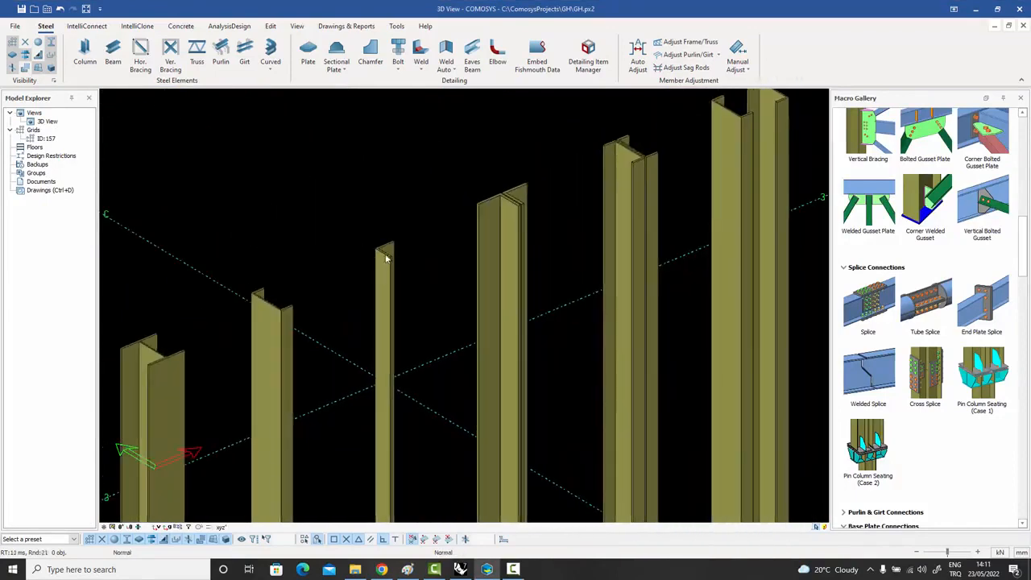
middle_click_drag(559, 201, 452, 272)
scroll(538, 235, "down", 2)
middle_click_drag(547, 222, 447, 258)
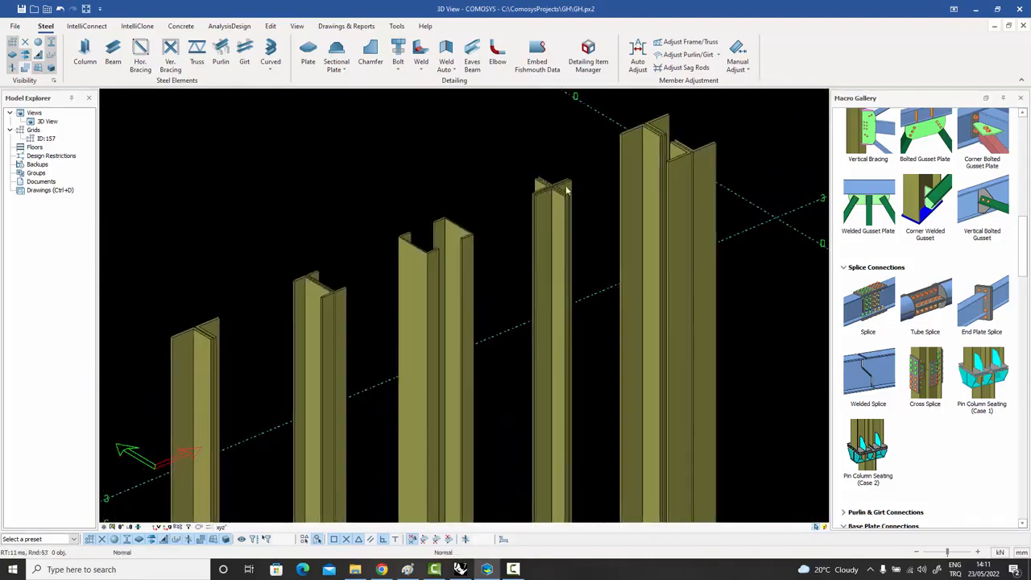
scroll(566, 190, "up", 4)
scroll(531, 228, "down", 3)
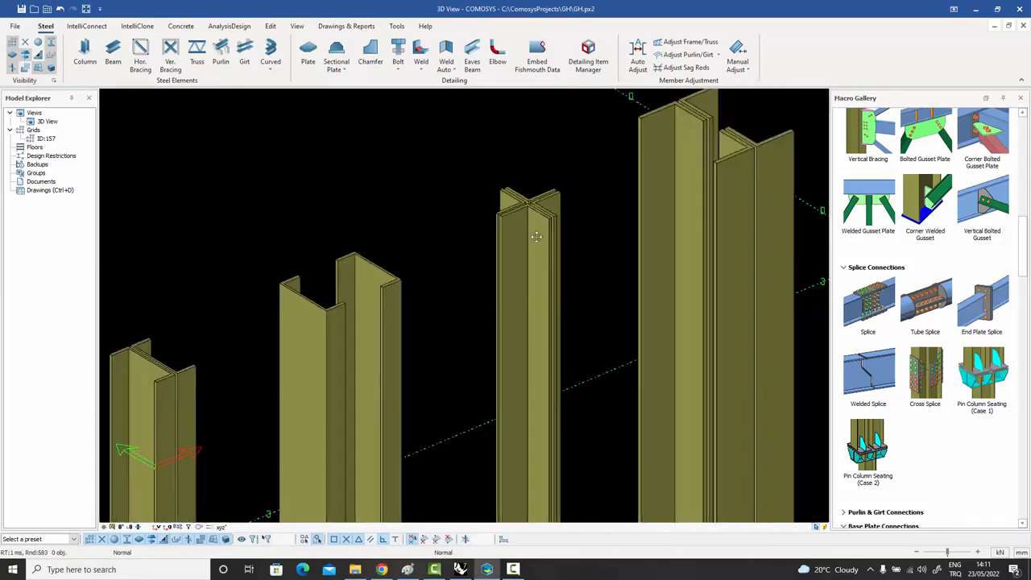
middle_click_drag(537, 232, 437, 300)
scroll(600, 201, "down", 4)
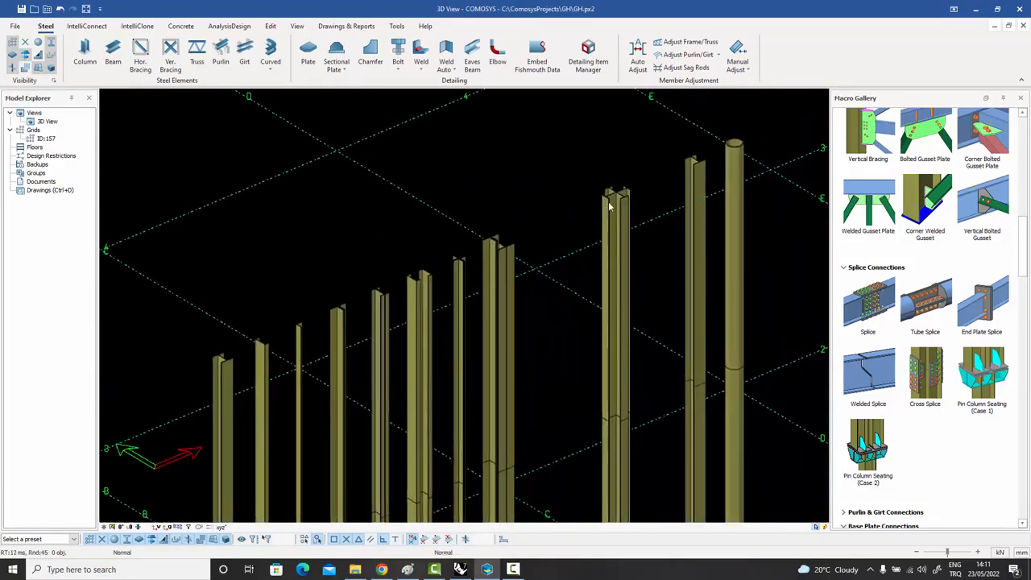
scroll(612, 201, "up", 5)
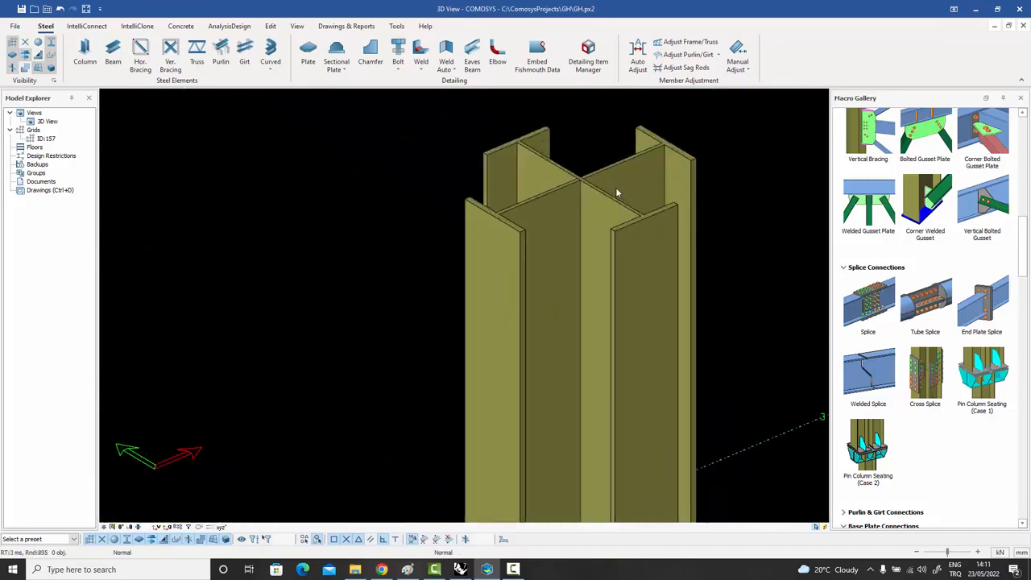
scroll(568, 223, "down", 5)
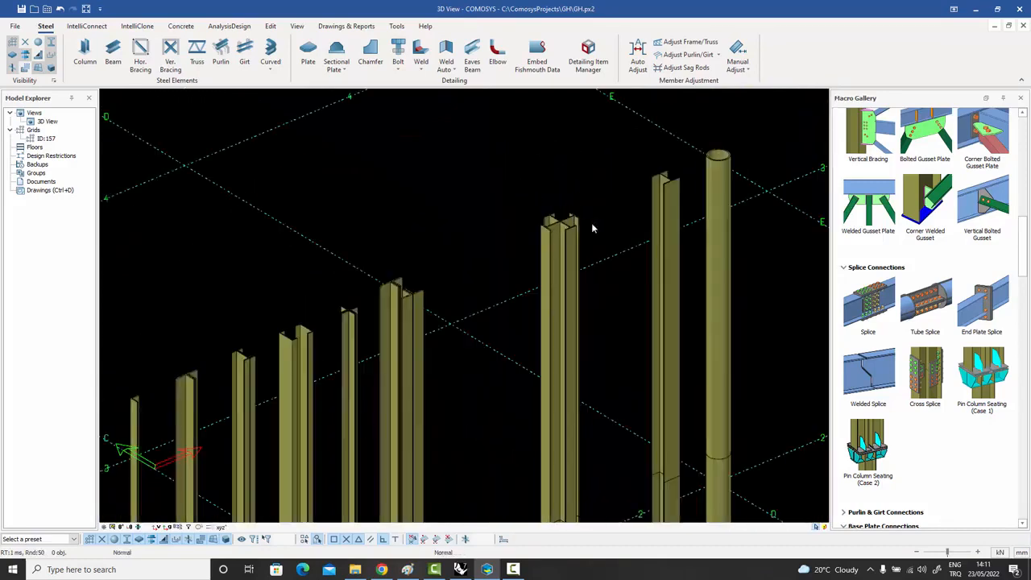
middle_click_drag(592, 228, 576, 226)
middle_click_drag(674, 246, 682, 268)
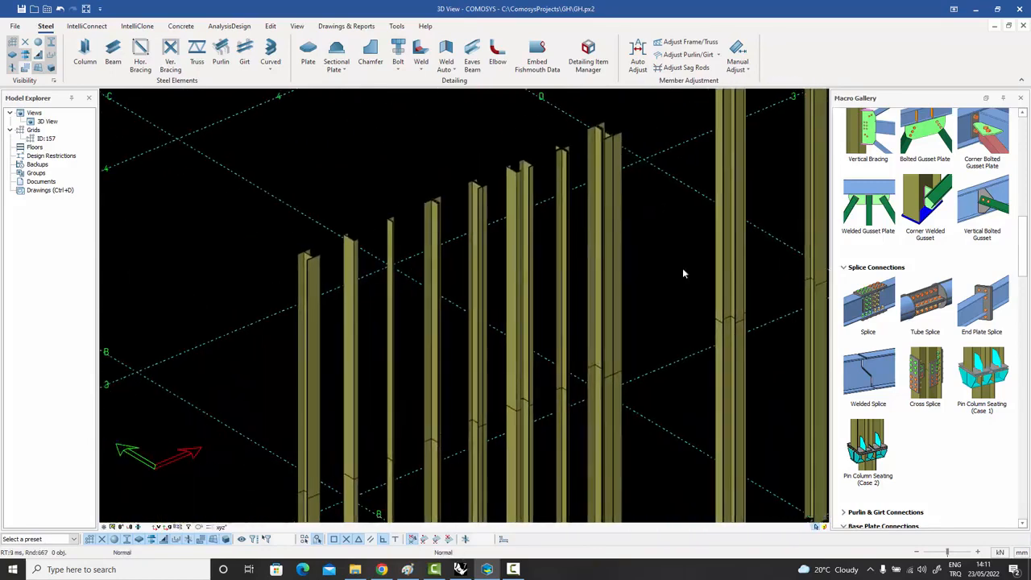
- Create a Splice connection between the lower and upper parts of the first column, the I-section
left_click(869, 304)
scroll(543, 277, "down", 2)
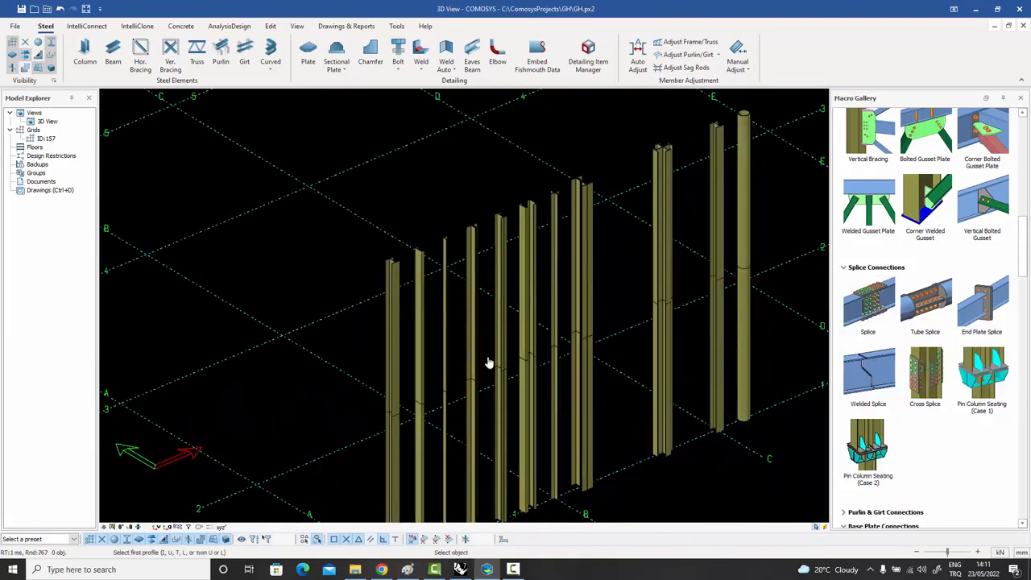
scroll(390, 433, "up", 3)
left_click(387, 414)
left_click(394, 409)
scroll(399, 425, "up", 2)
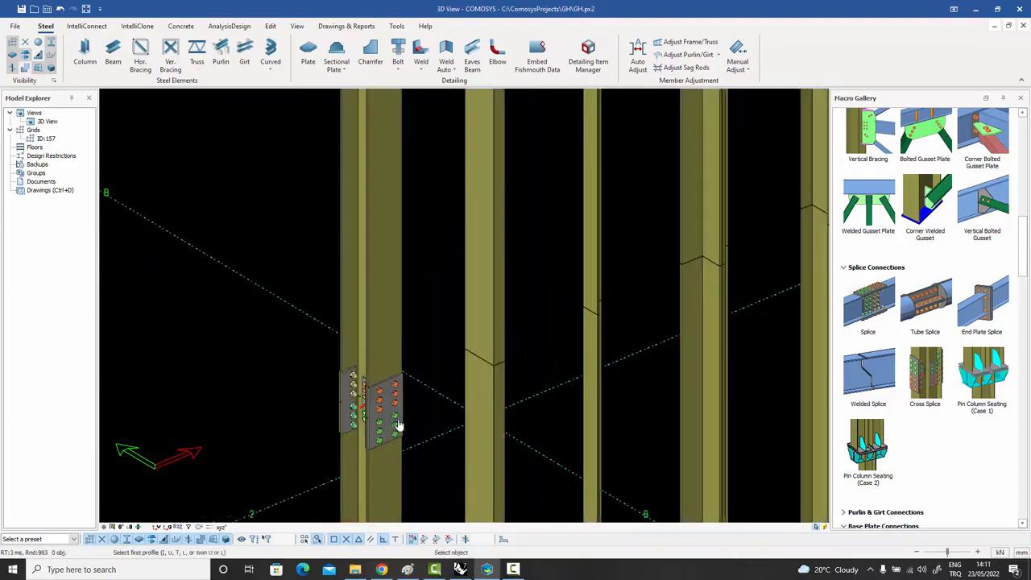
- Splice the lower and upper parts of the second column (channel section) and of the third column (angle section)
left_click(496, 393)
left_click(497, 346)
scroll(512, 372, "down", 2)
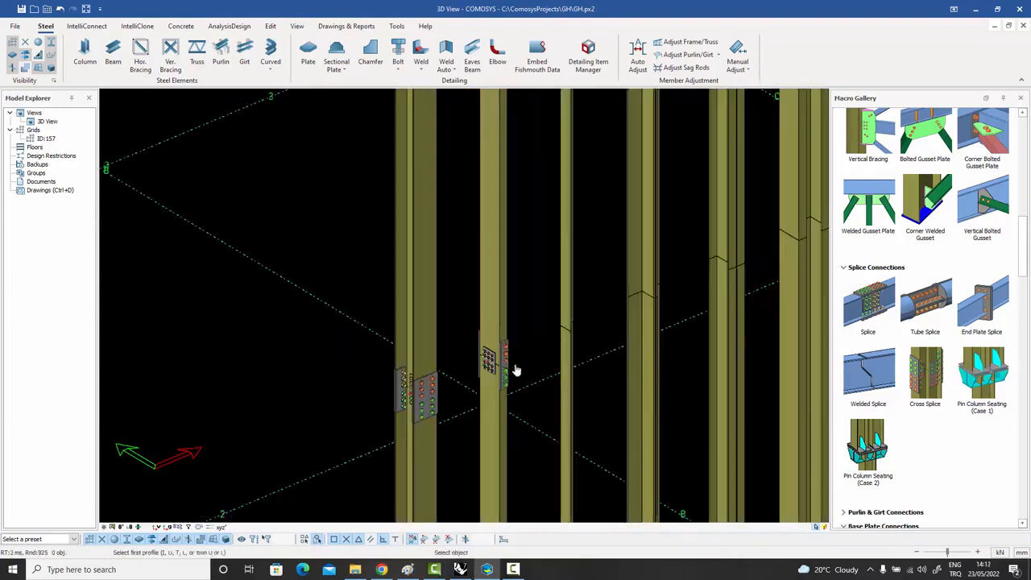
scroll(588, 335, "up", 3)
left_click(549, 354)
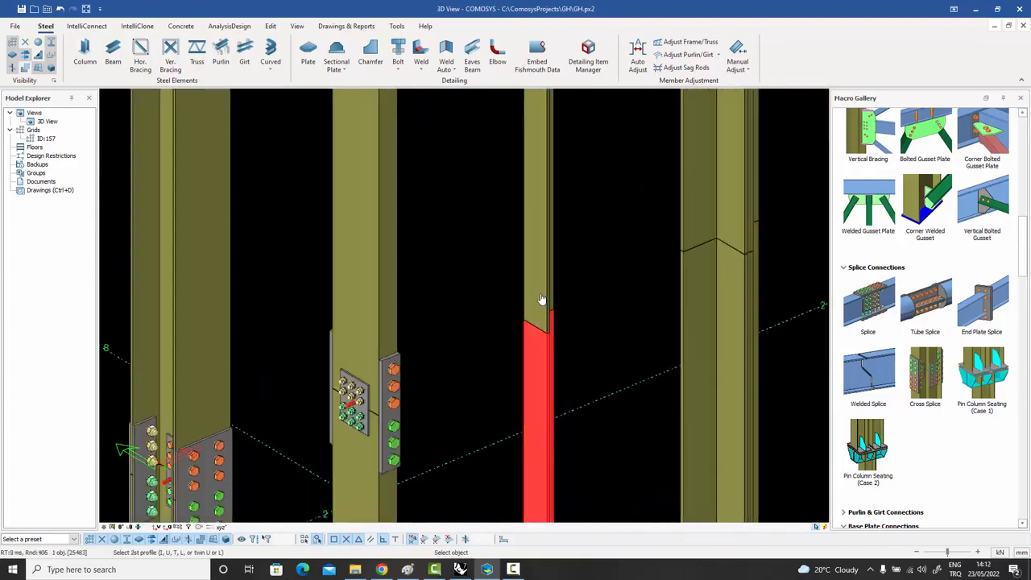
left_click(543, 301)
scroll(563, 323, "down", 2)
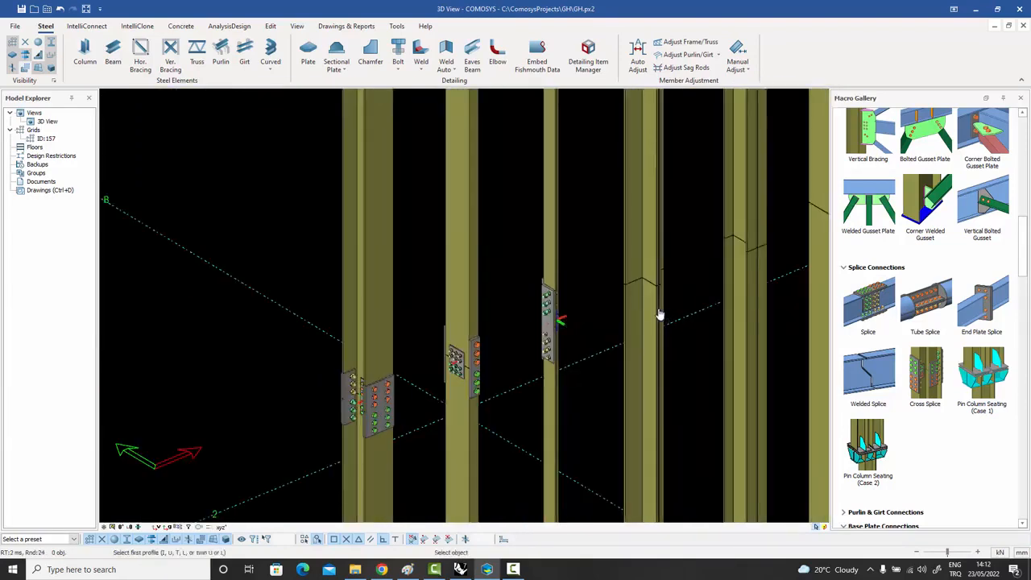
- Splice the lower and upper parts of the fourth column in the row
scroll(654, 301, "down", 3)
scroll(644, 173, "up", 4)
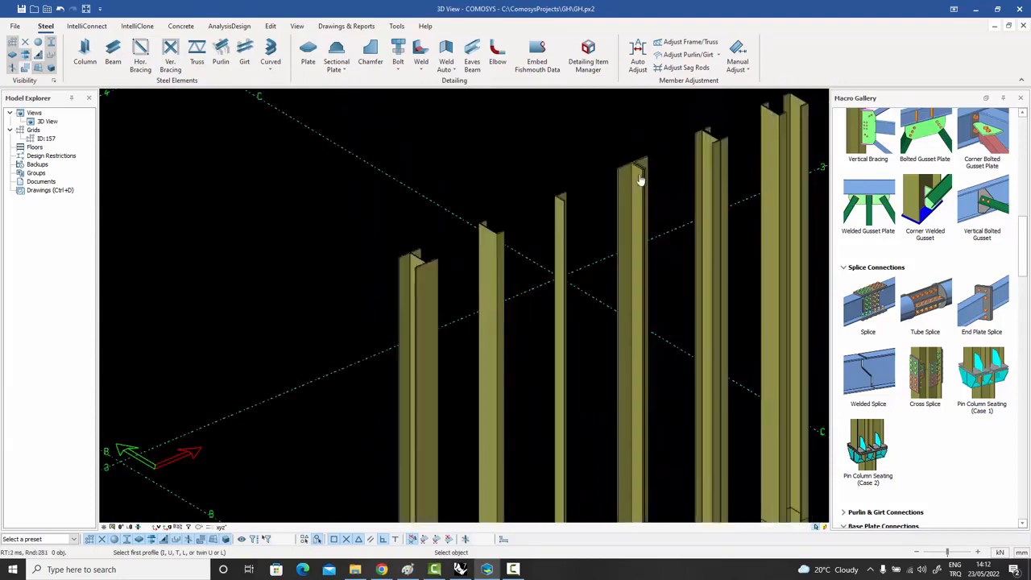
scroll(624, 375, "down", 3)
scroll(617, 387, "up", 4)
left_click(610, 354)
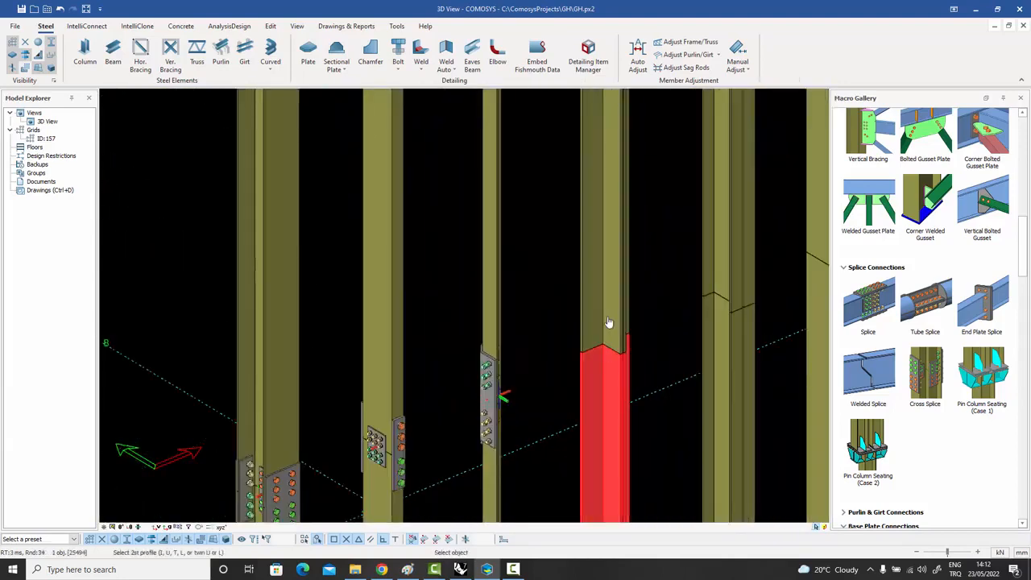
left_click(610, 322)
scroll(603, 326, "down", 3)
- Splice the lower and upper parts of the fifth column in the row
scroll(642, 184, "up", 4)
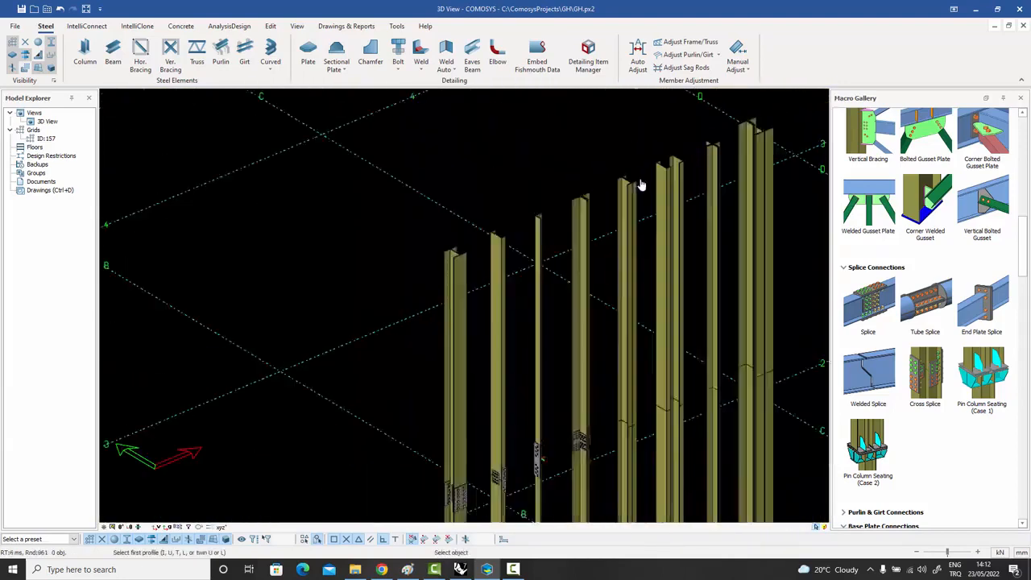
scroll(620, 196, "up", 2)
scroll(612, 195, "down", 3)
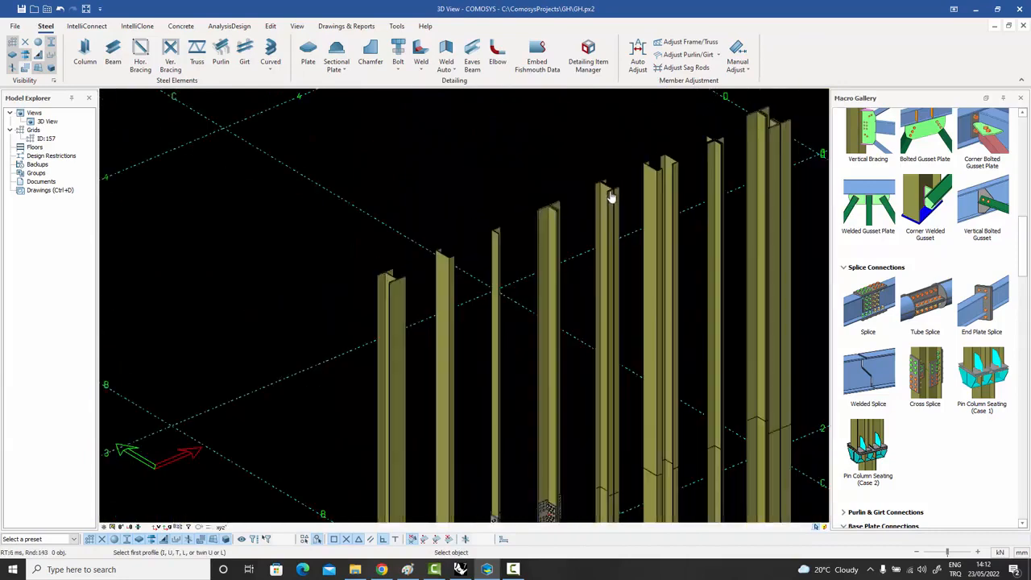
scroll(610, 454, "up", 4)
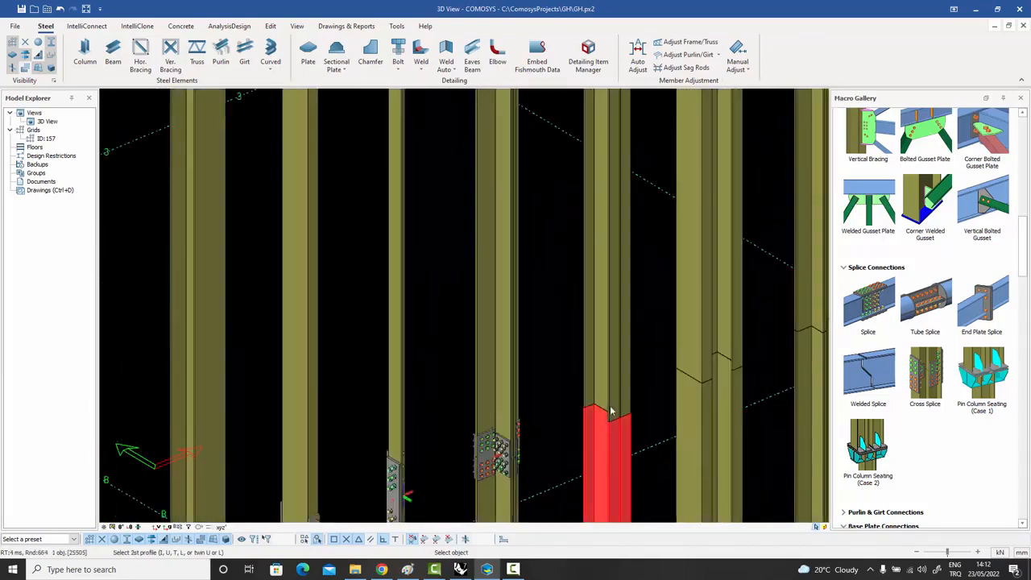
scroll(609, 411, "down", 3)
- Splice the lower and upper parts of the sixth column, made of two facing channels
scroll(648, 221, "up", 4)
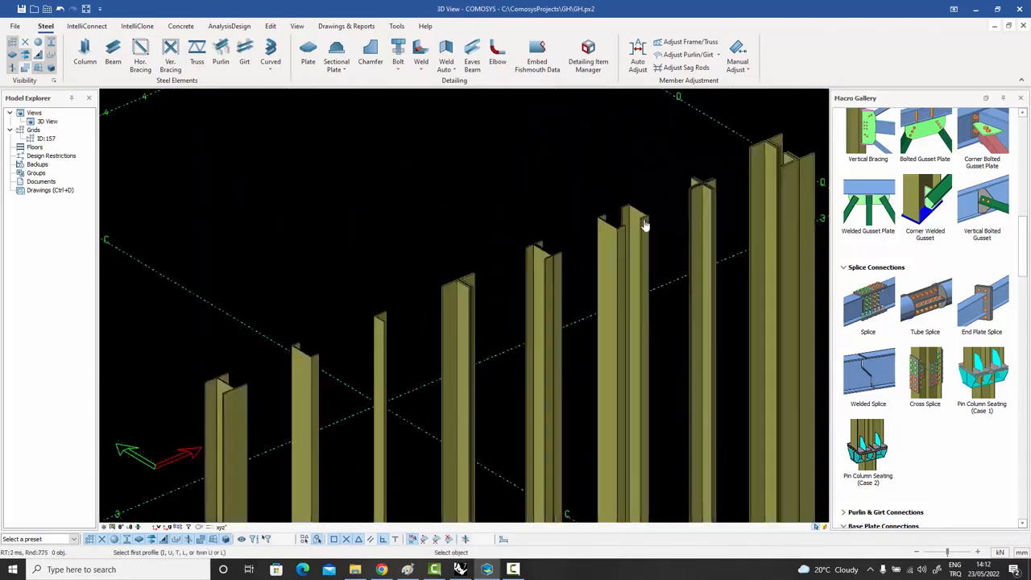
scroll(636, 229, "down", 2)
scroll(624, 290, "down", 2)
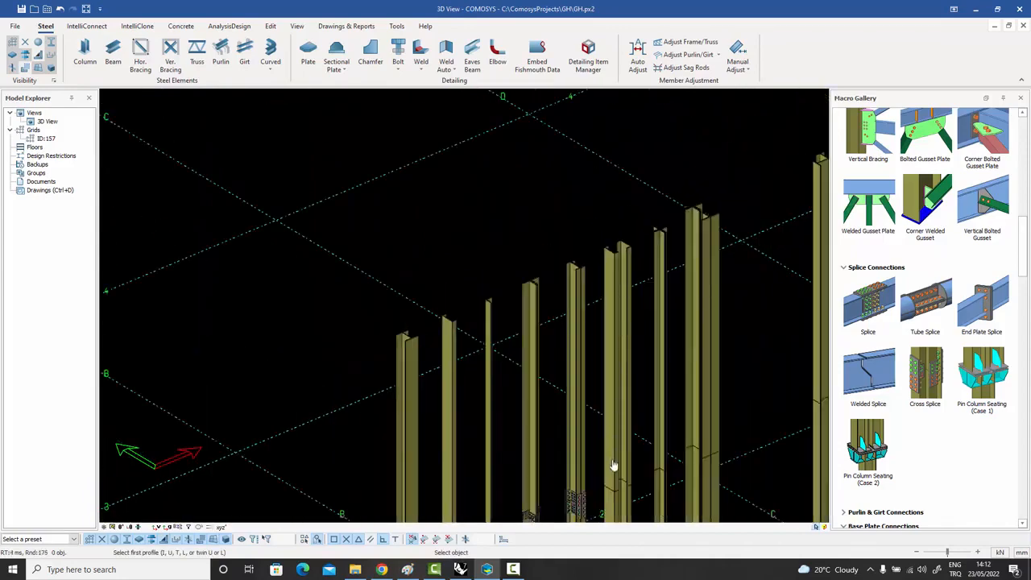
scroll(604, 433, "down", 1)
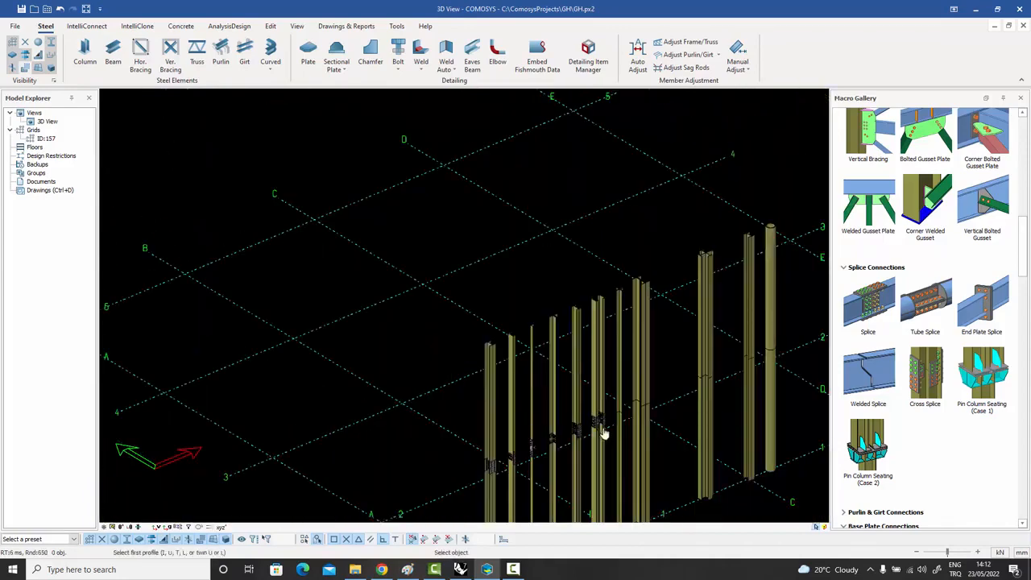
scroll(598, 411, "up", 5)
- Splice the lower and upper parts of the seventh column, the narrow cross-shaped one
scroll(599, 411, "down", 5)
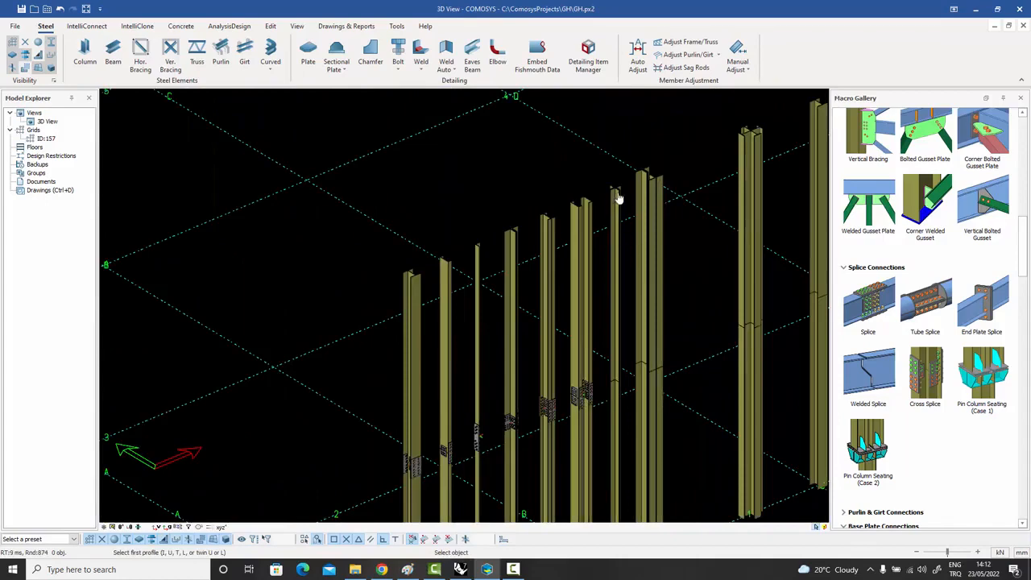
scroll(616, 193, "up", 4)
scroll(593, 185, "down", 2)
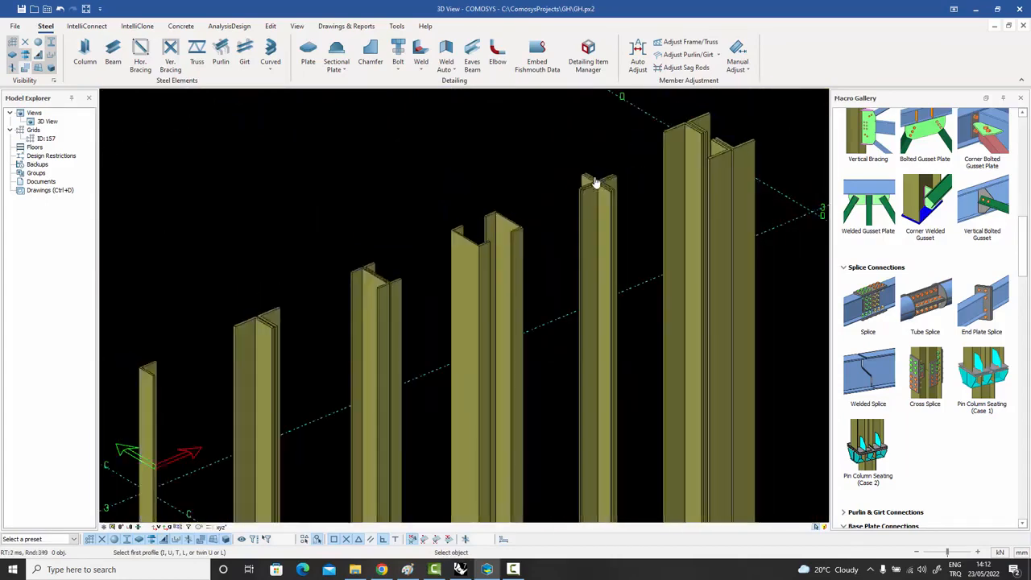
scroll(593, 181, "up", 1)
scroll(600, 187, "down", 4)
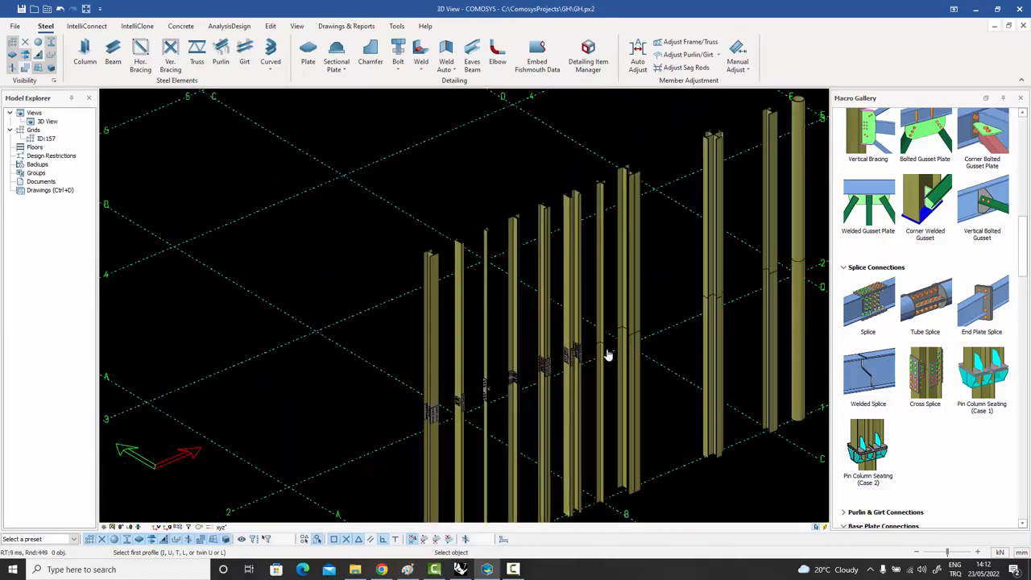
scroll(608, 355, "up", 5)
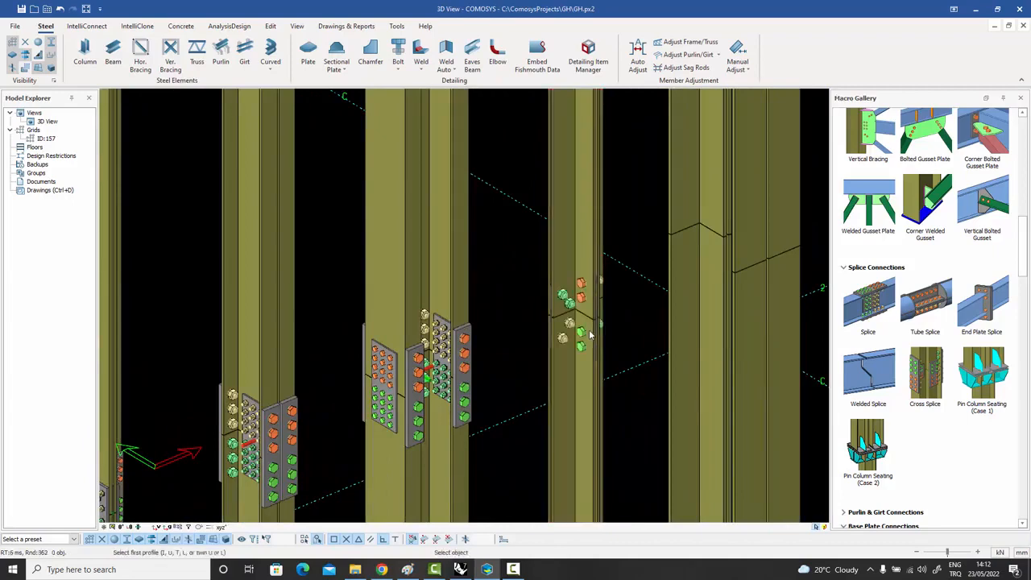
- Splice the lower and upper parts of the eighth column in the row, and leave the Splice command
scroll(625, 345, "down", 4)
scroll(656, 148, "up", 4)
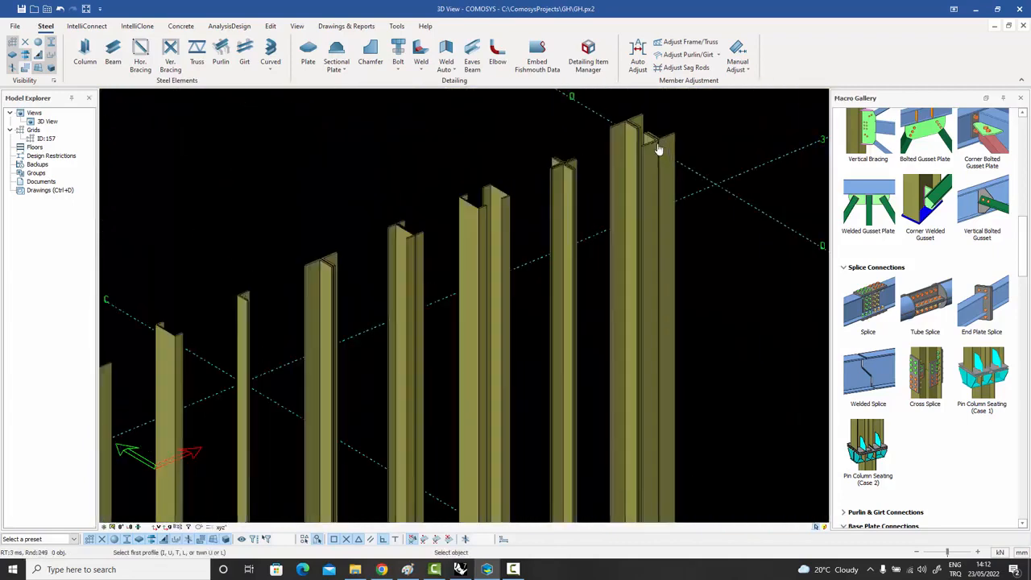
scroll(658, 146, "down", 4)
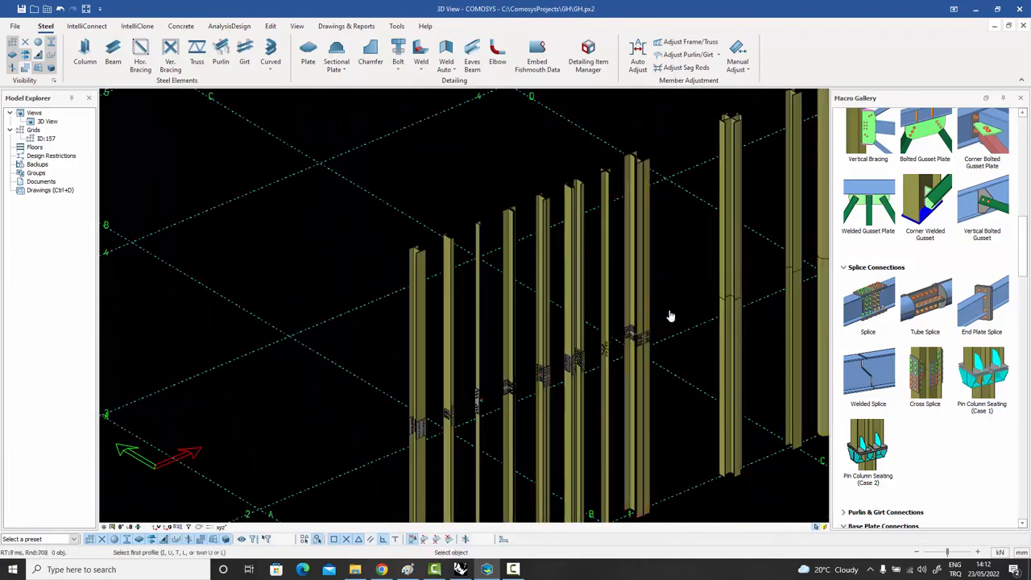
key("Escape")
- Create a Cross Splice on the large cross-shaped column at its joint, and inspect its plates and bolts
middle_click_drag(675, 320, 471, 351)
scroll(547, 139, "up", 2)
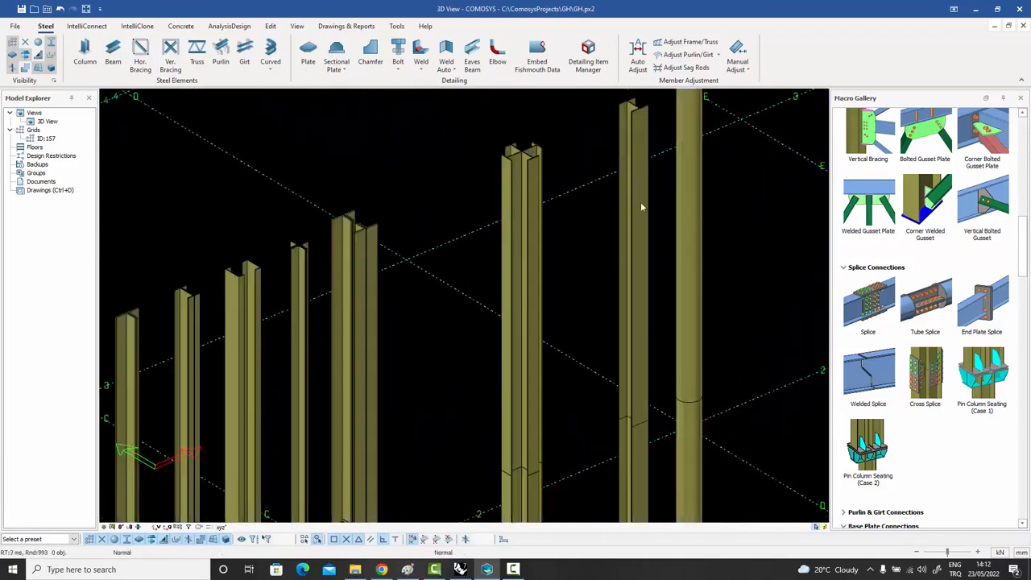
left_click(928, 378)
left_click(528, 489)
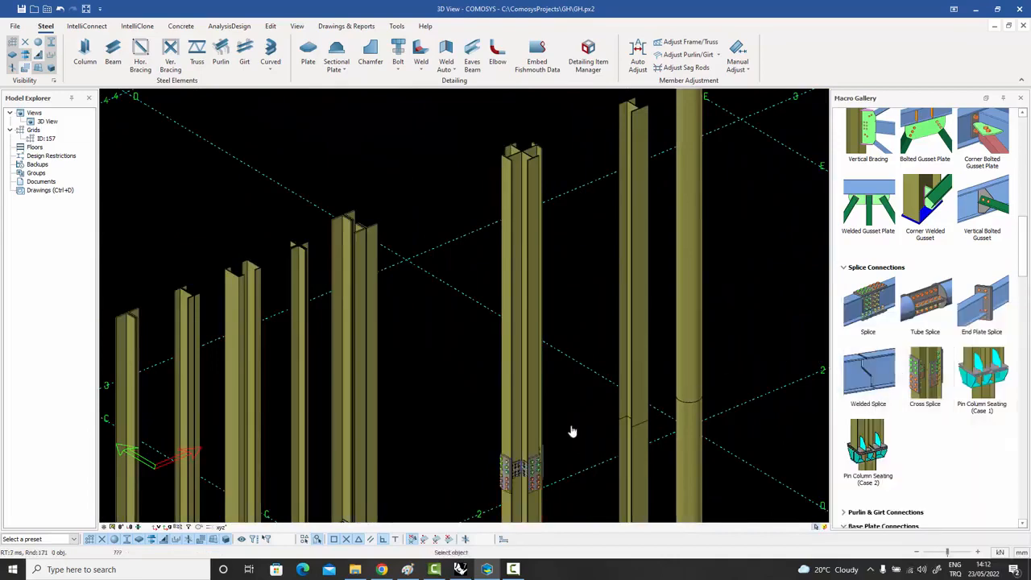
right_click(573, 275)
left_click(599, 282)
scroll(564, 260, "up", 6)
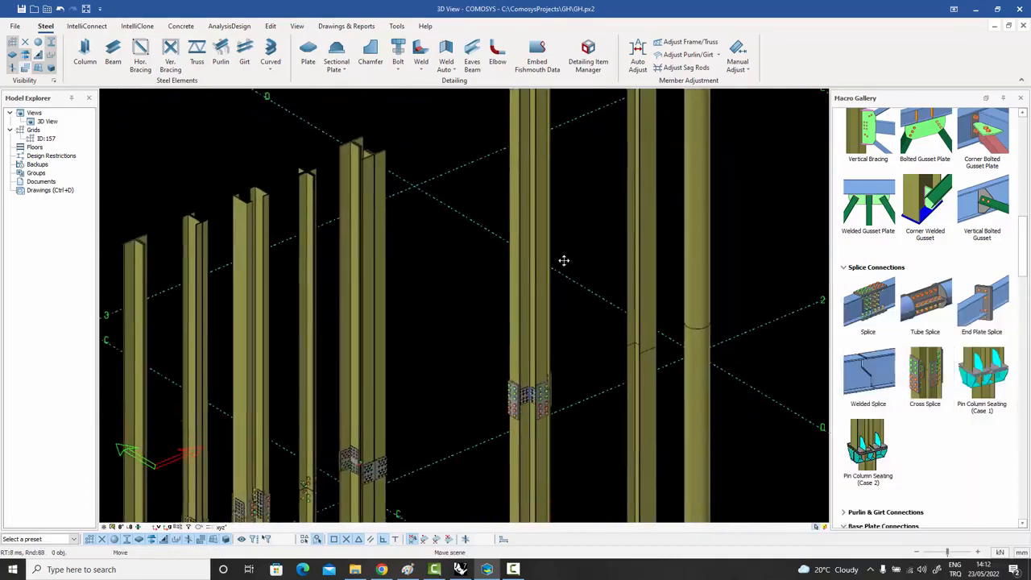
middle_click_drag(548, 389, 555, 334)
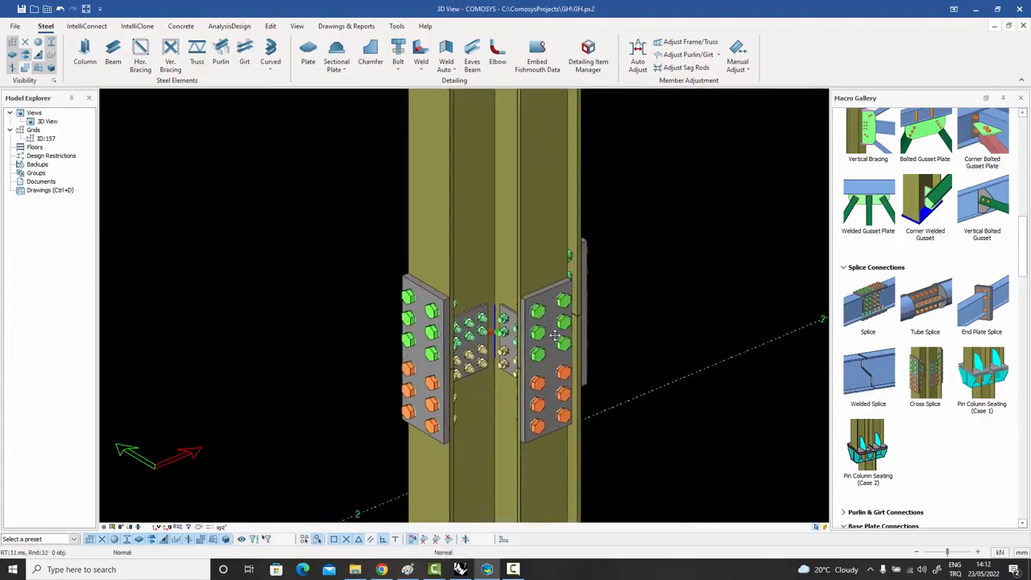
scroll(555, 334, "down", 8)
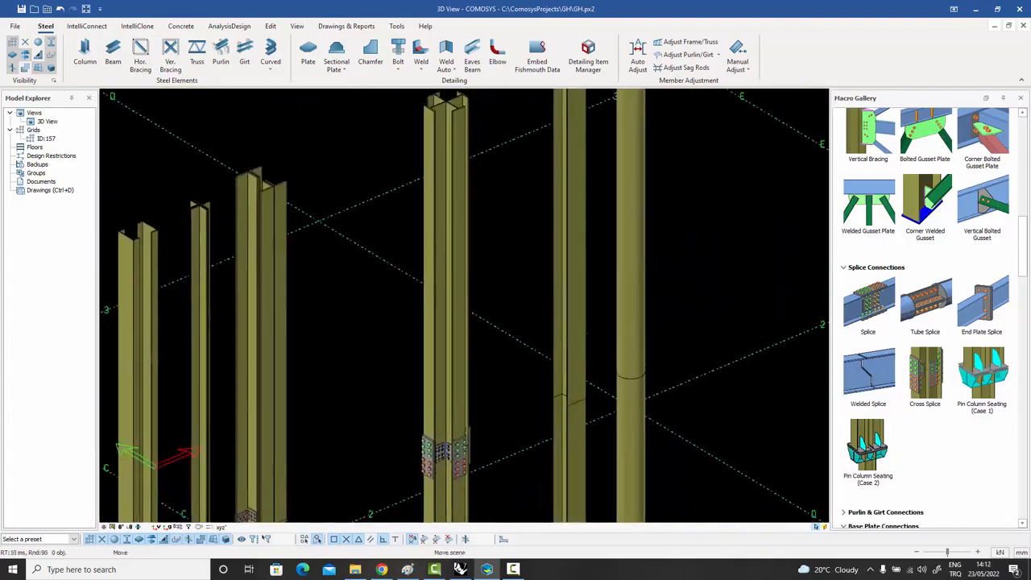
- Create an End Plate Splice between the lower and upper parts of the I-section column beside the round tube column
middle_click_drag(527, 395, 505, 393)
left_click(976, 307)
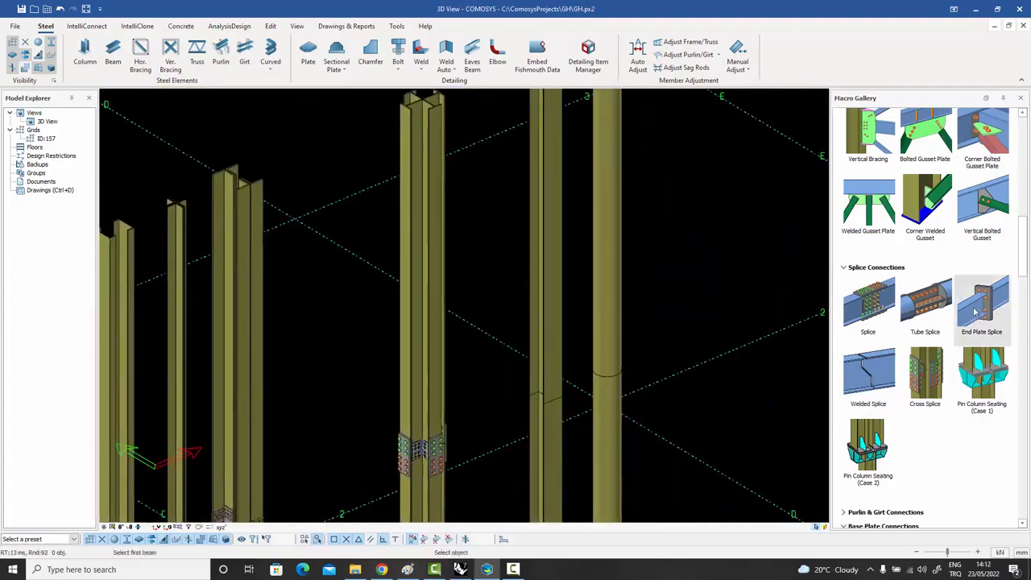
left_click(545, 430)
left_click(552, 376)
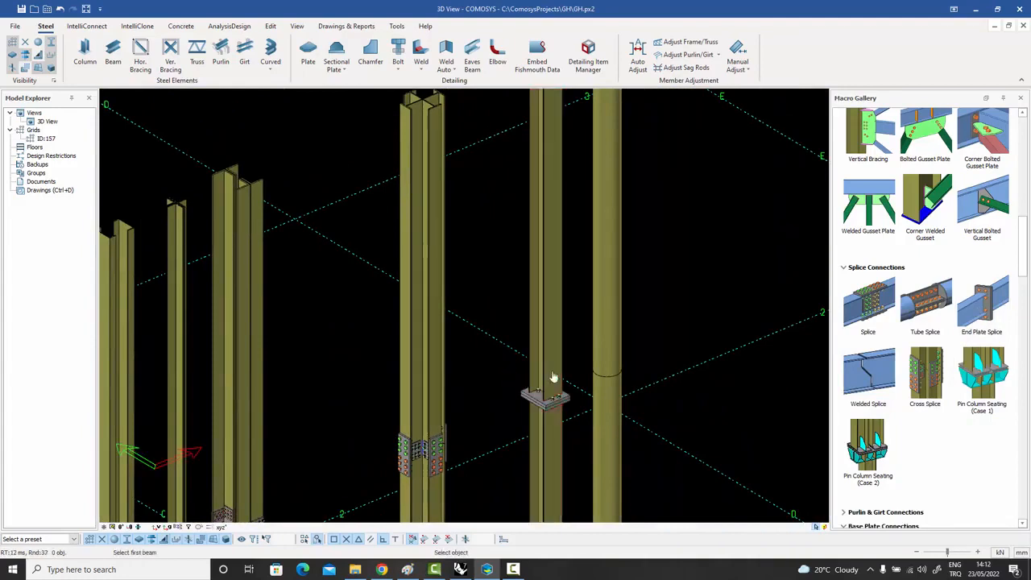
- Create a Tube Splice between the lower and upper parts of the round tube column, after leaving the End Plate Splice command
right_click(574, 331)
left_click(592, 336)
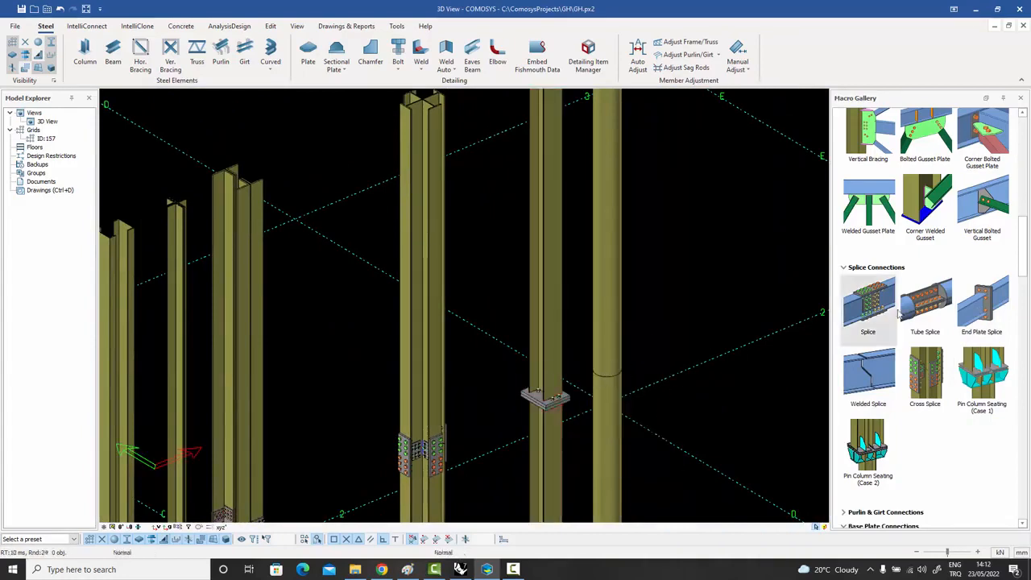
left_click(925, 302)
left_click(612, 407)
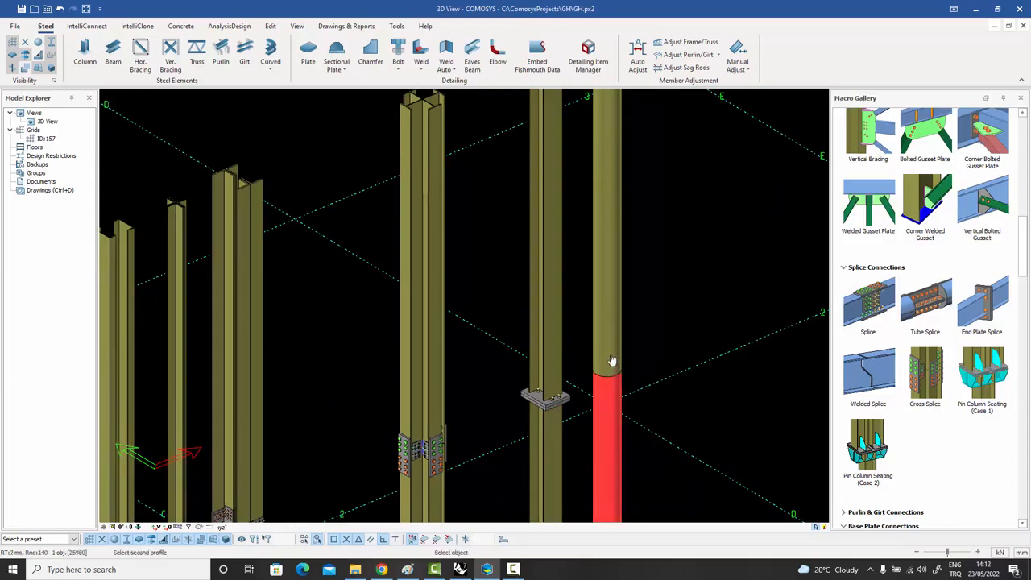
left_click(612, 362)
scroll(624, 373, "up", 3)
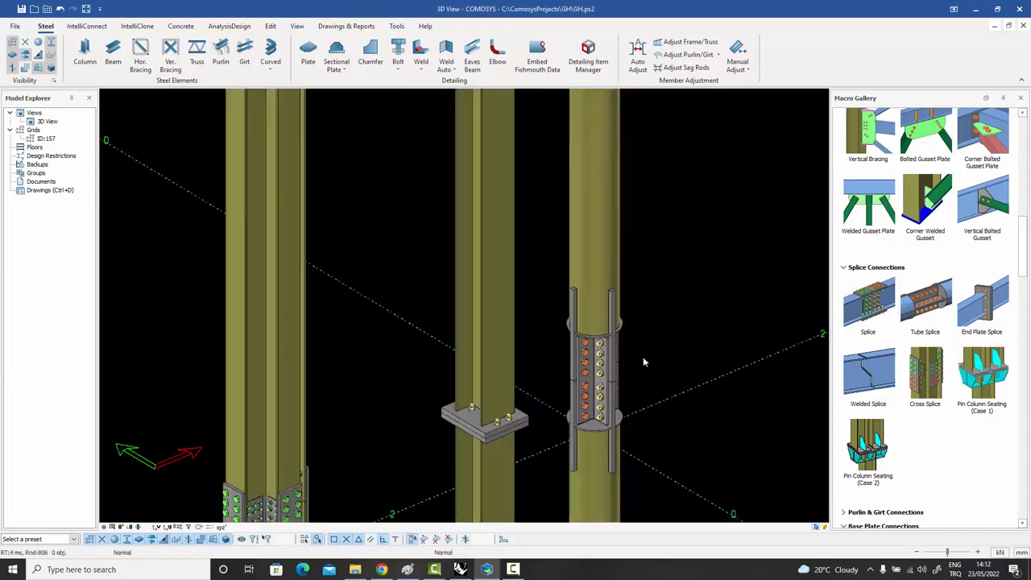
scroll(643, 362, "down", 5)
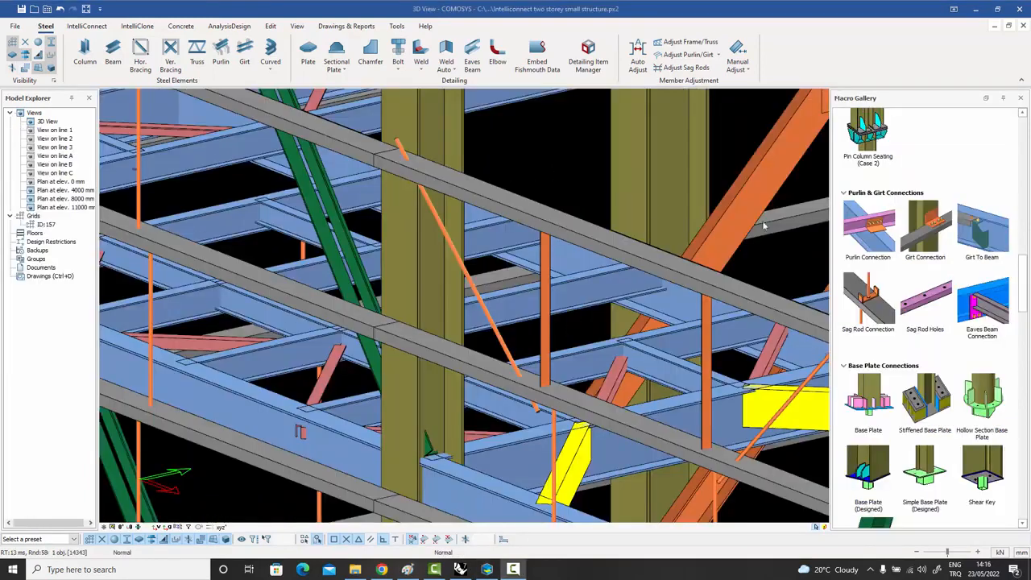
- In the two-storey structure, create a Girt Connection at the column where the two middle grey girts meet
left_click(928, 228)
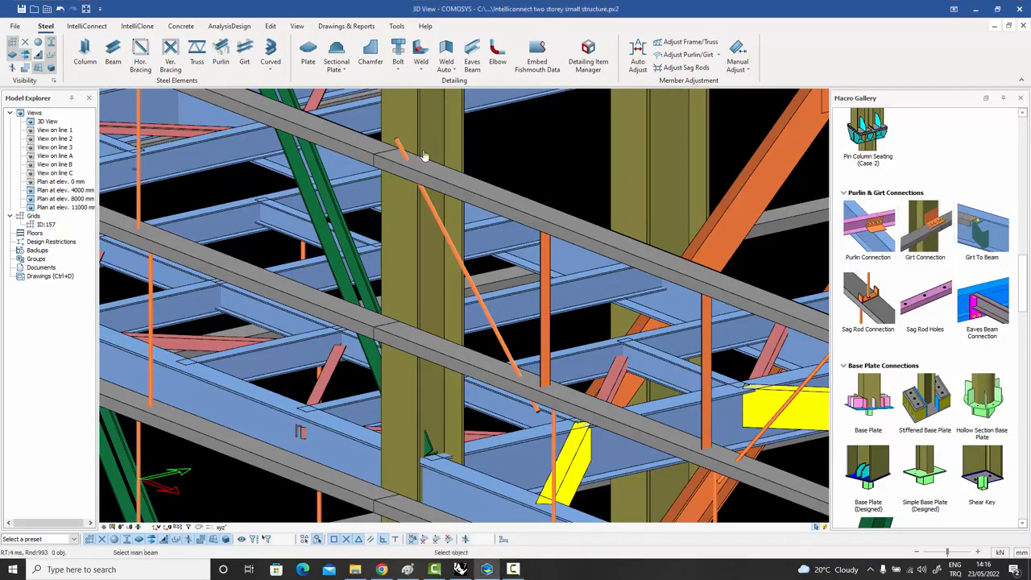
left_click(412, 130)
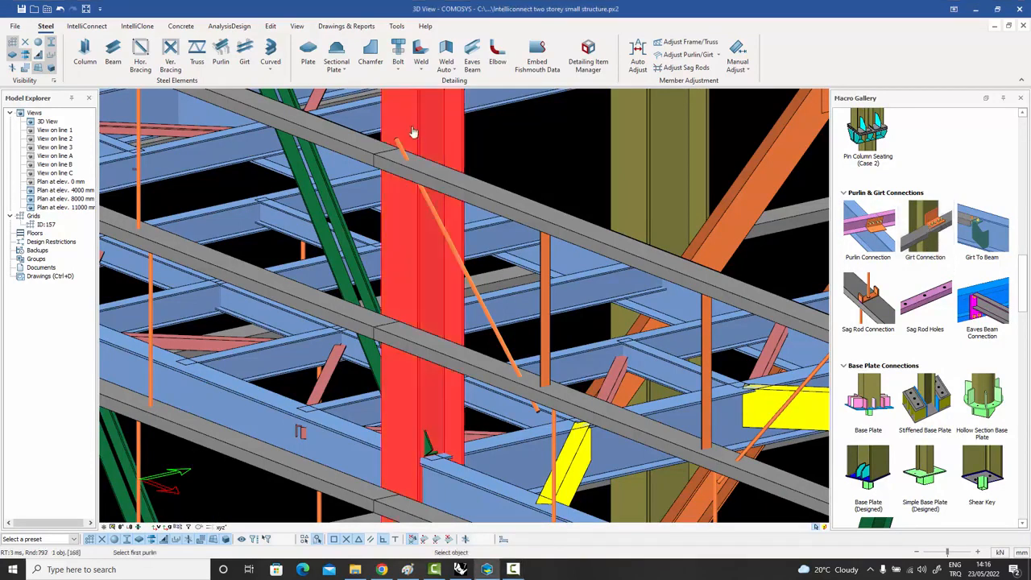
left_click(379, 334)
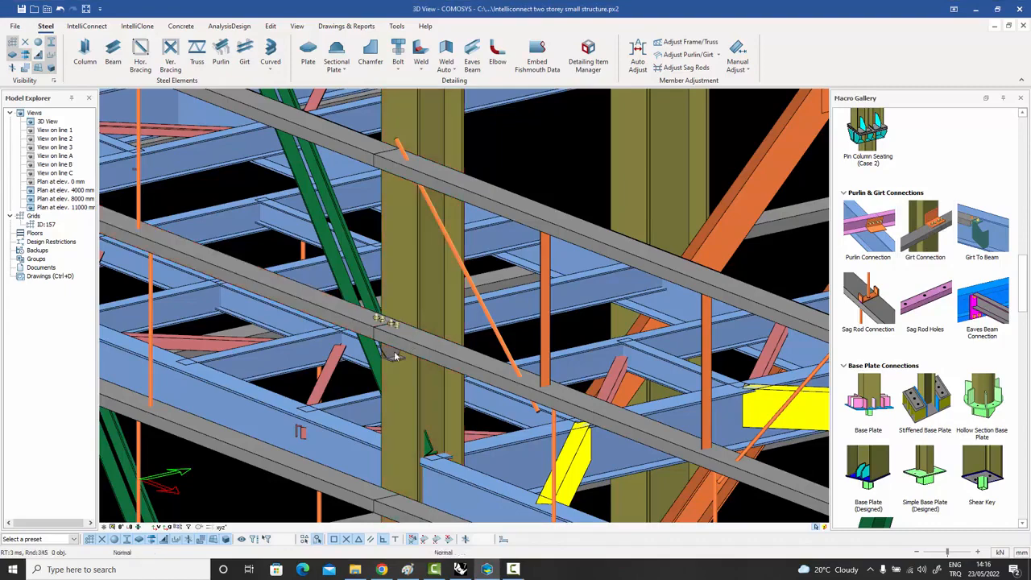
scroll(395, 355, "up", 5)
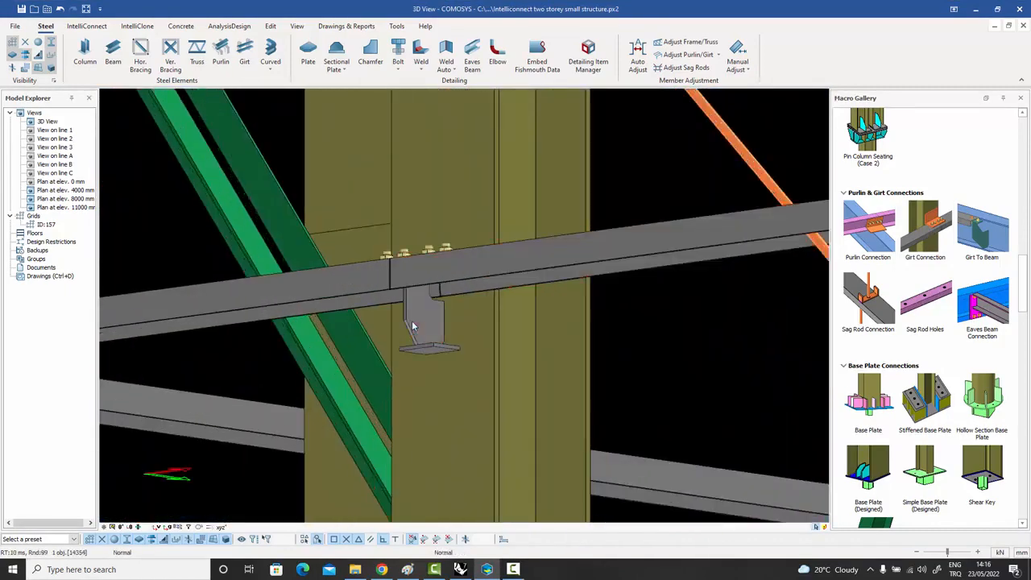
- Change the girt connection's support type to Angle Type and examine the cleat from the outer side
double_click(412, 326)
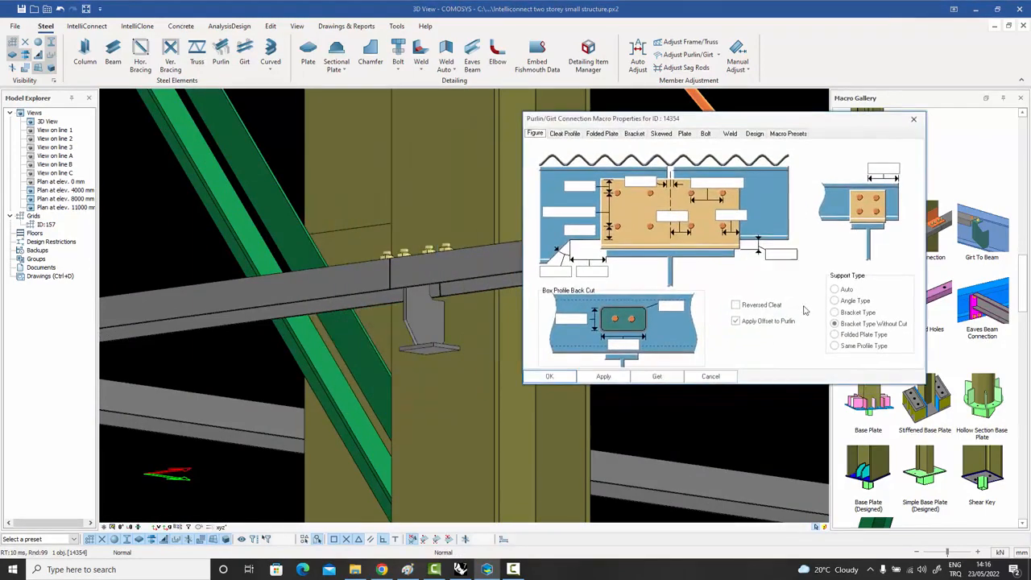
left_click(844, 301)
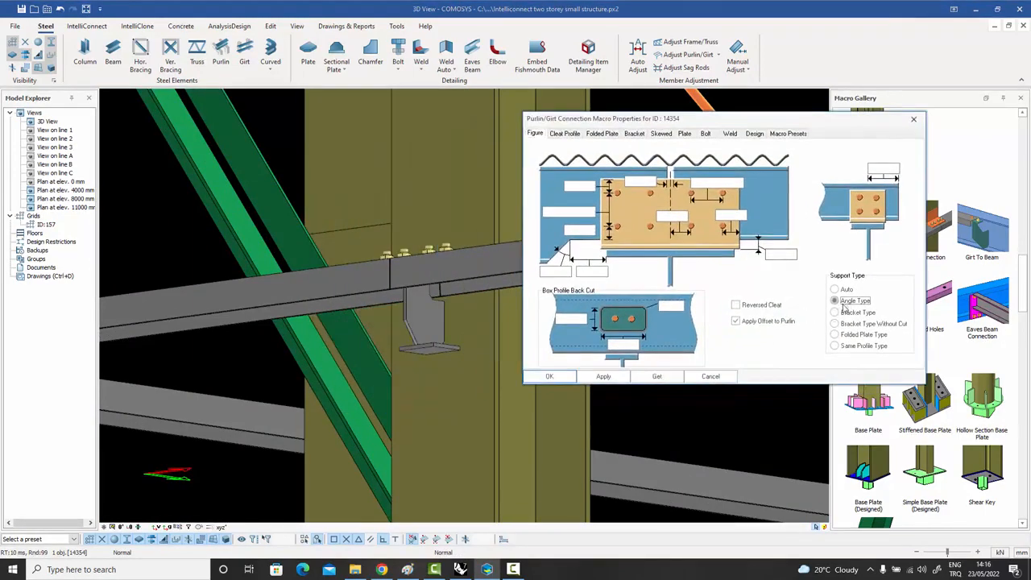
left_click(549, 376)
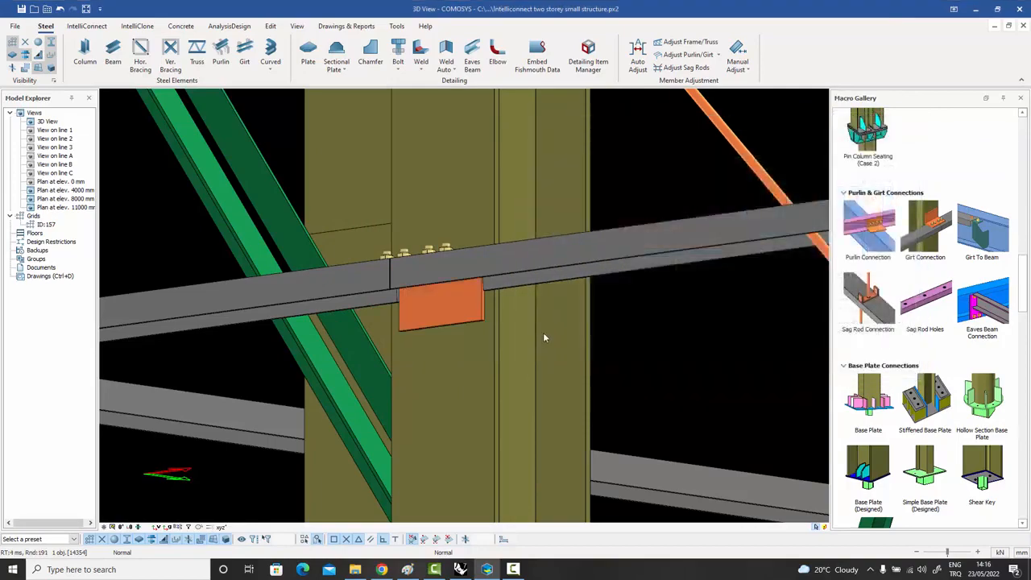
middle_click_drag(547, 337, 499, 314)
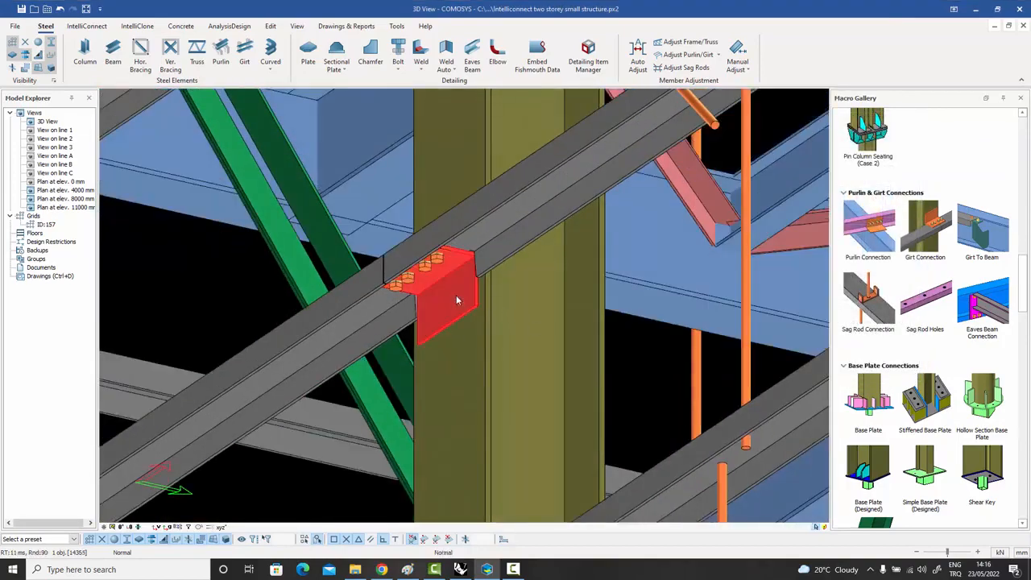
- Apply the Bracket Type support to the girt connection, followed by Bracket Type Without Cut
double_click(457, 300)
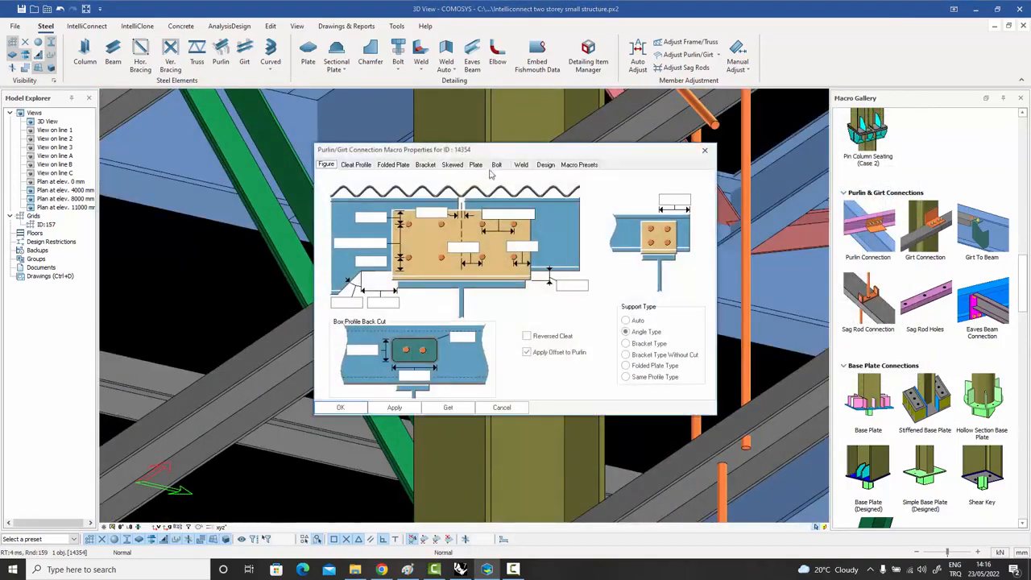
left_click_drag(492, 149, 688, 118)
left_click(820, 311)
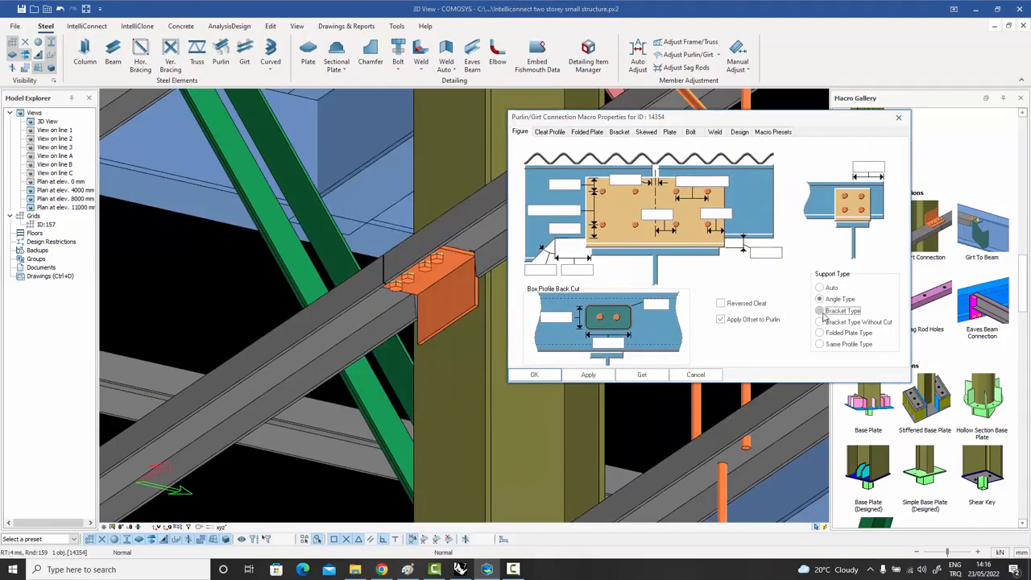
left_click(588, 375)
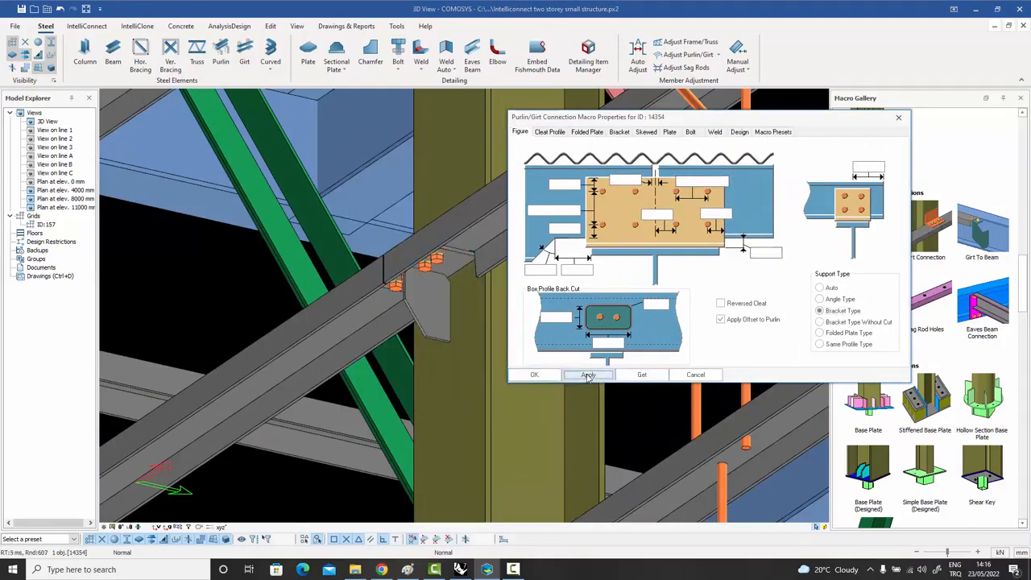
left_click(820, 322)
left_click(588, 375)
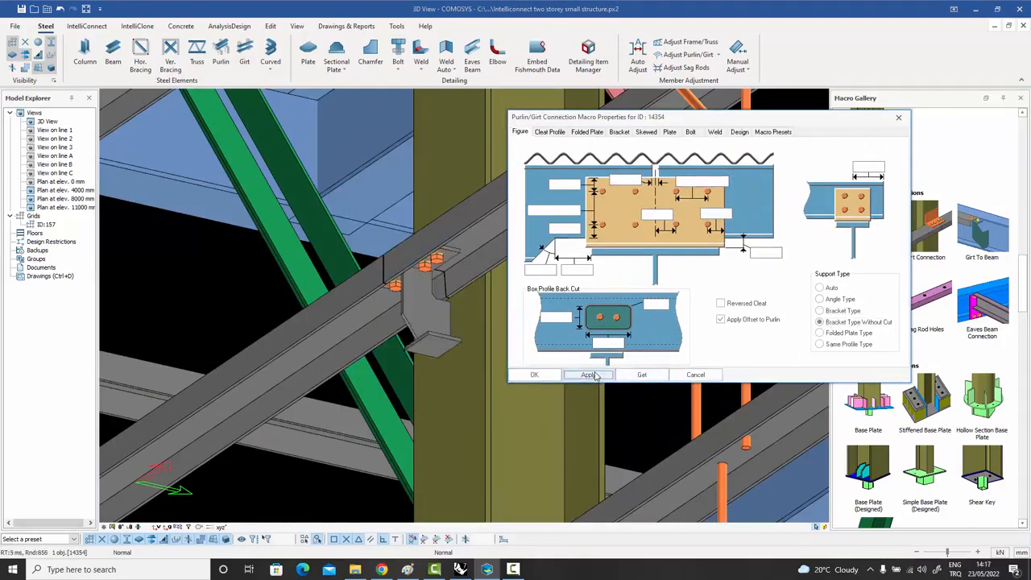
- Set the girt connection's support type to Same Profile Type and close its properties
left_click(821, 344)
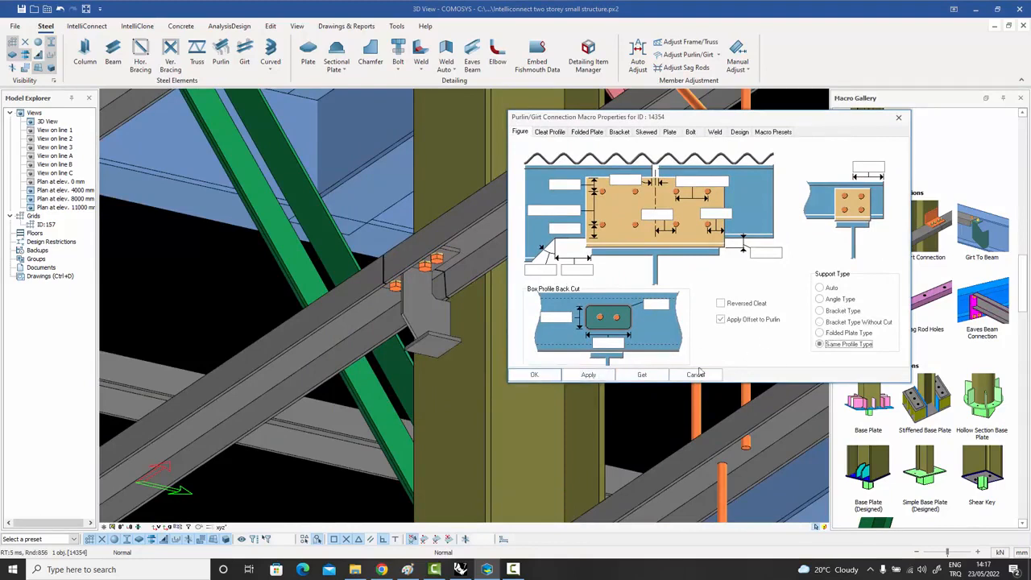
left_click(592, 375)
left_click(694, 377)
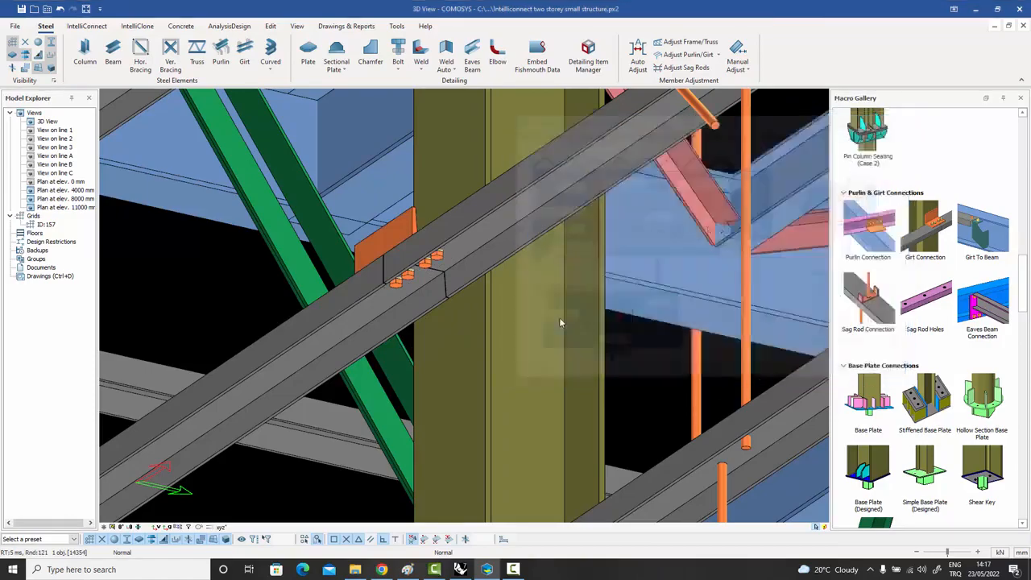
- Create a Purlin Connection between the sloping roof beam and the second purlin from its upper end
middle_click_drag(558, 322, 570, 344)
scroll(570, 344, "down", 10)
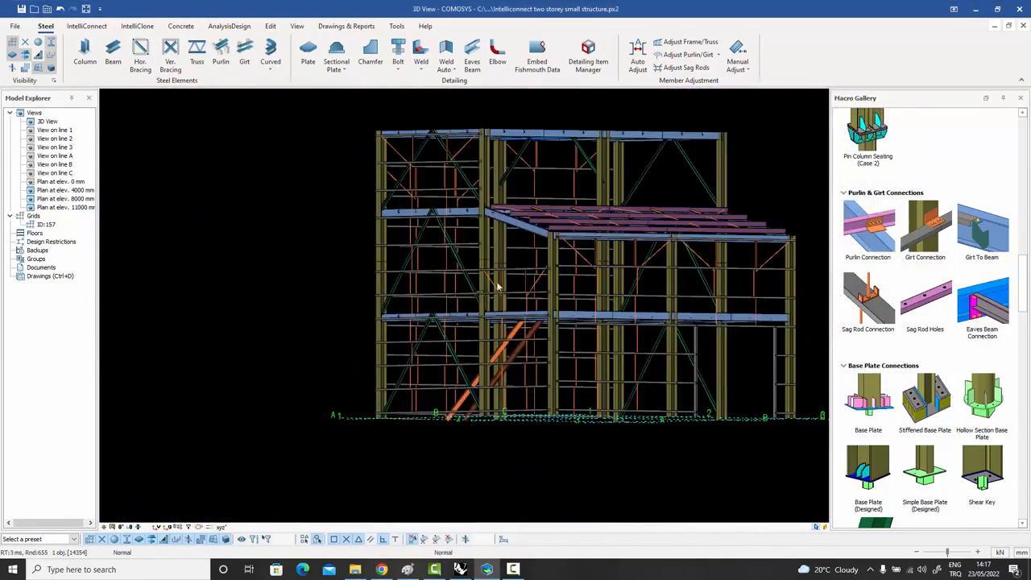
middle_click_drag(497, 286, 518, 229)
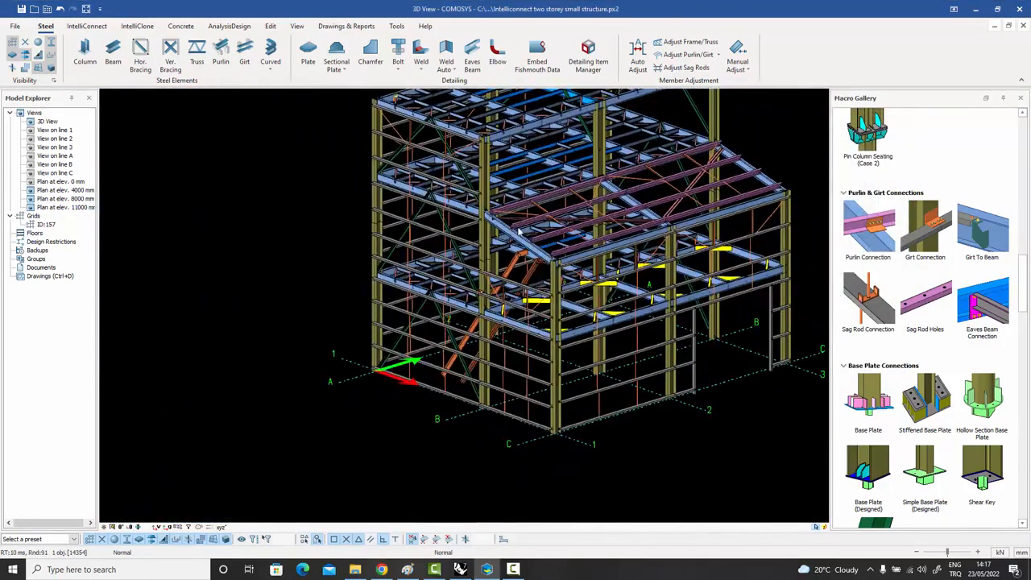
scroll(517, 229, "up", 8)
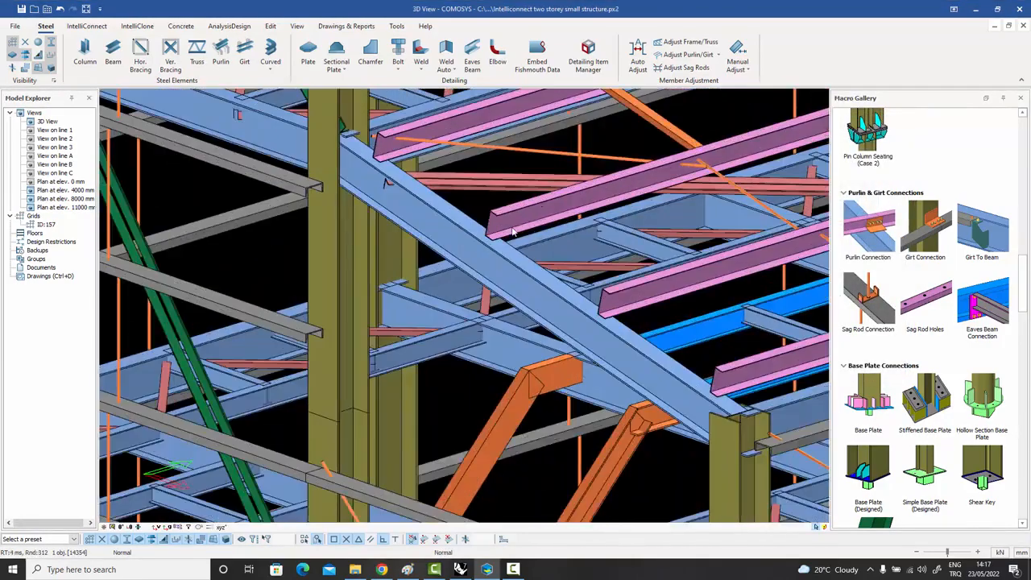
left_click(873, 232)
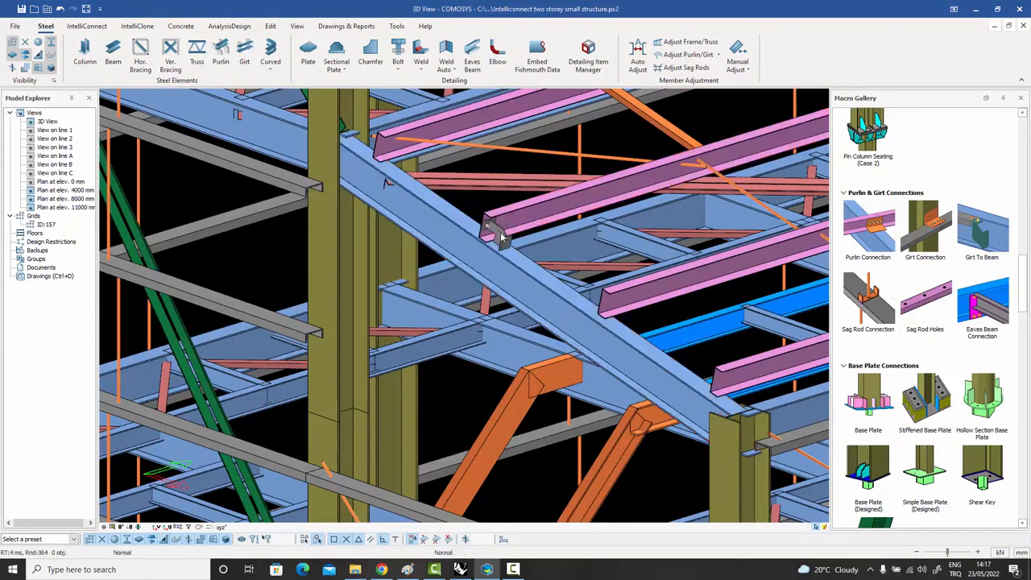
left_click(499, 234)
- Change the purlin connection's support type to Folded Plate Type and inspect the resulting plate
double_click(500, 237)
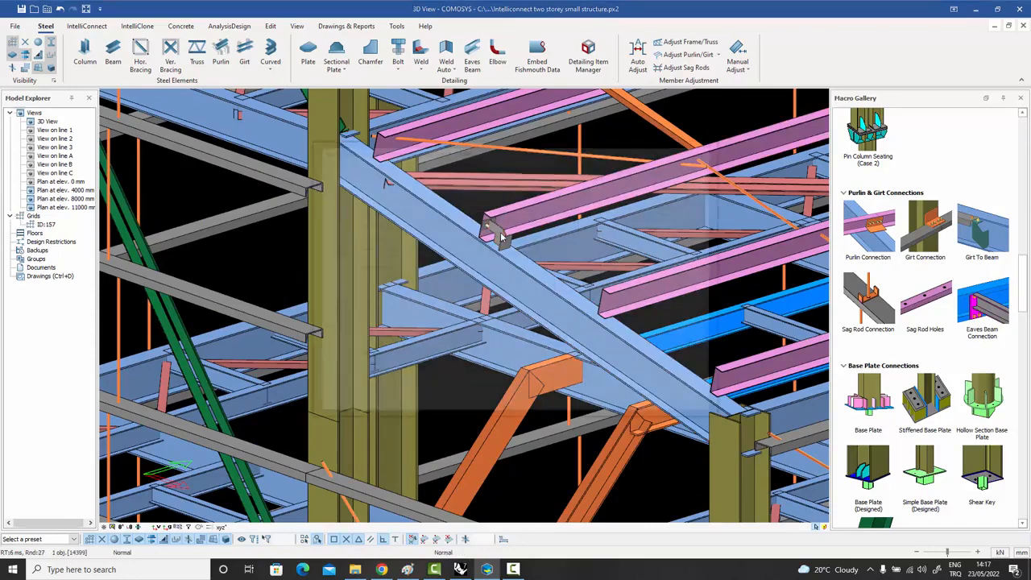
left_click(654, 367)
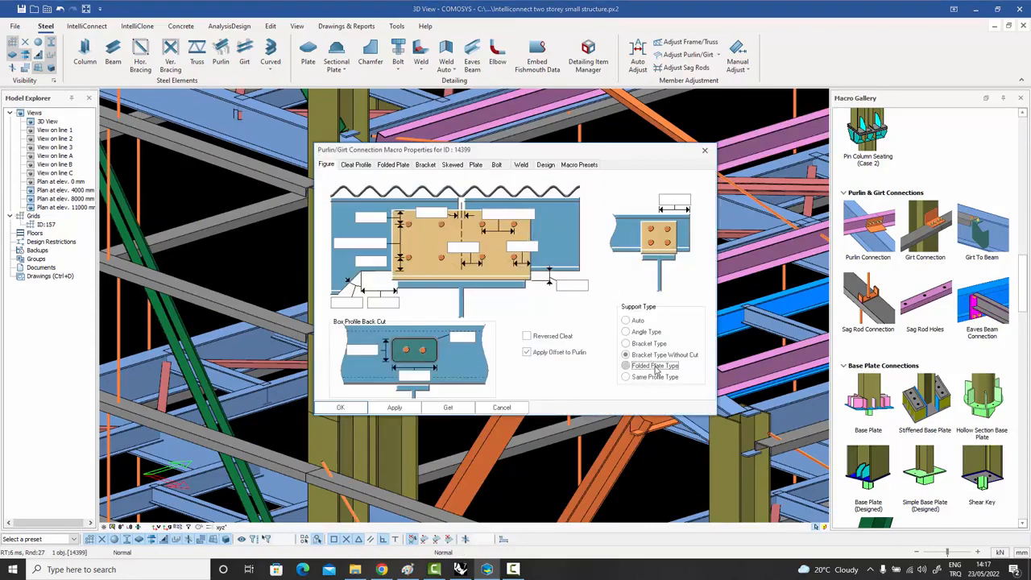
left_click(355, 409)
scroll(496, 229, "up", 6)
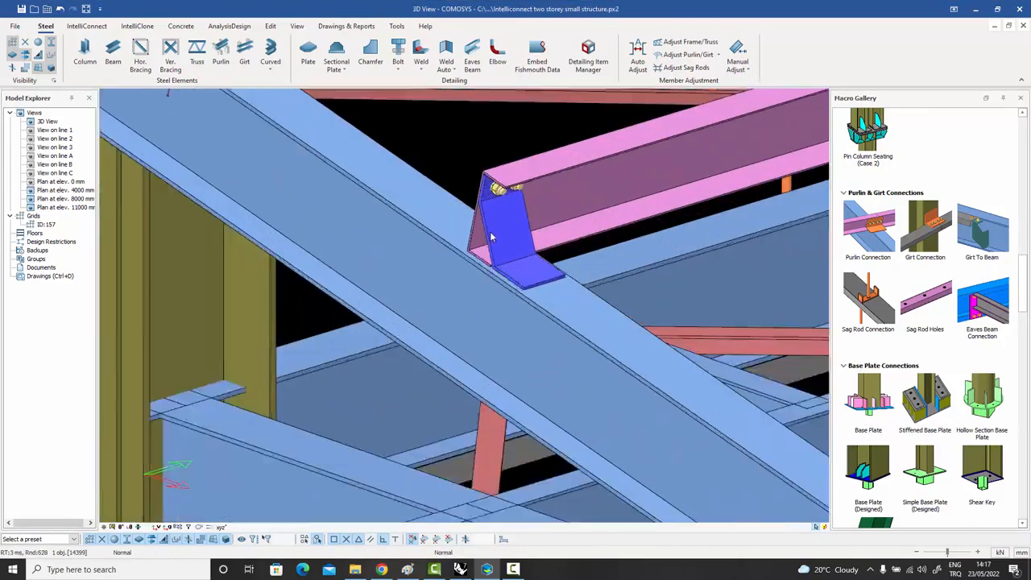
- Set the purlin connection's support type to Angle Type and close its properties
double_click(496, 230)
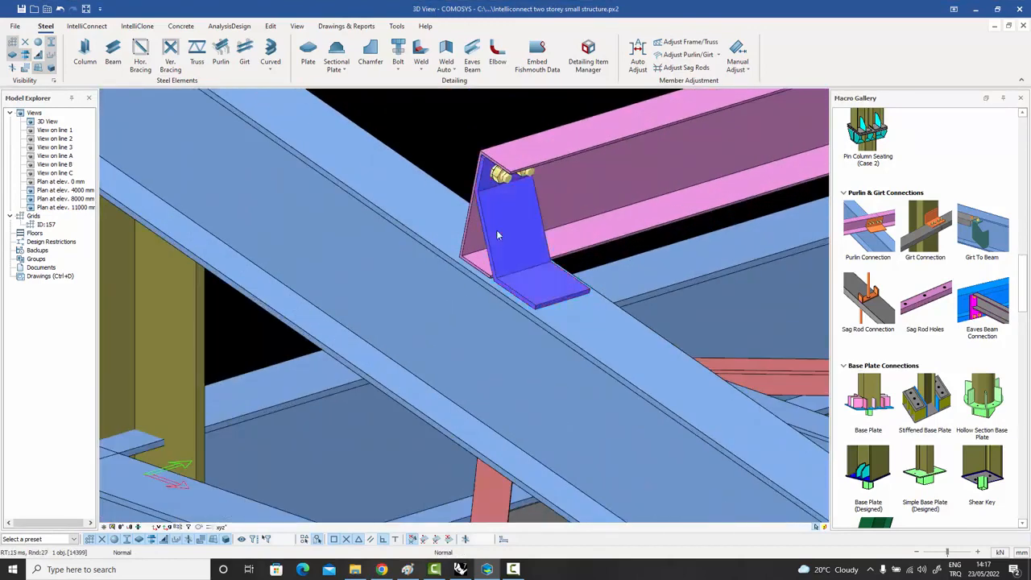
left_click(637, 331)
left_click(394, 408)
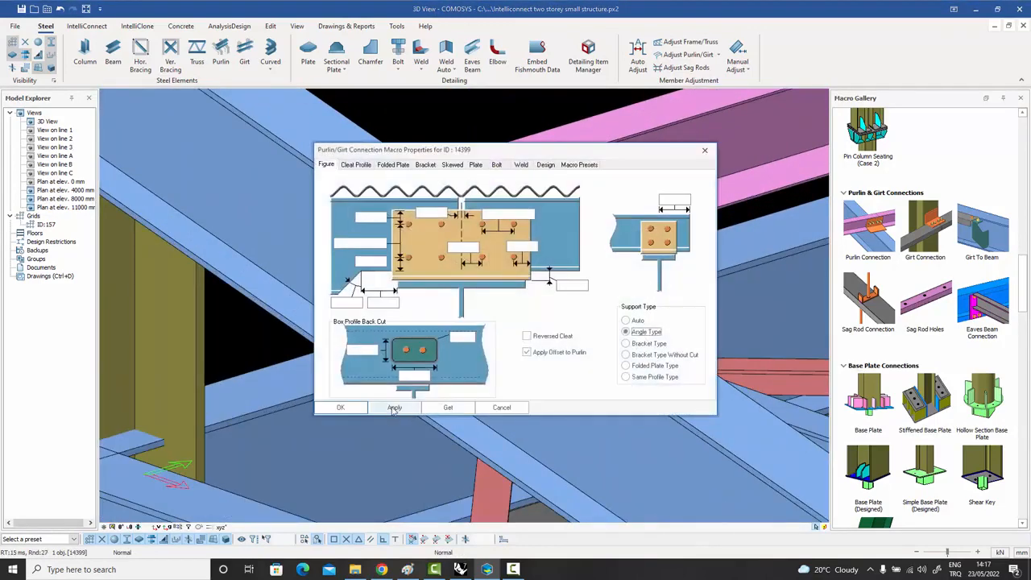
left_click(349, 412)
scroll(490, 311, "down", 3)
middle_click_drag(501, 311, 524, 326)
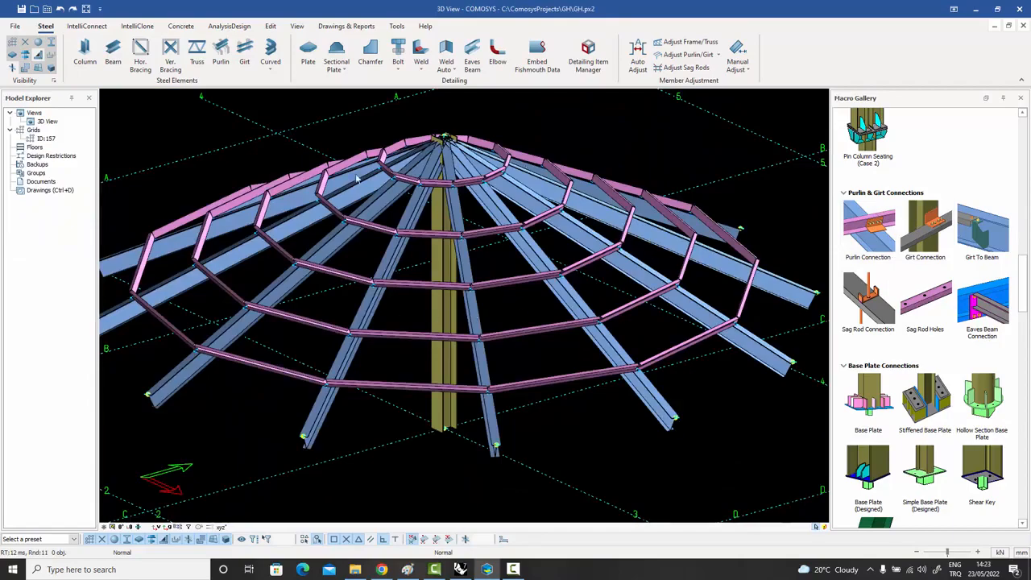
- Create a Purlin Connection on the circular roof between a radial beam and the two adjoining purlins of the middle ring
mouse_move(612, 266)
middle_mouse_down()
mouse_move(673, 310)
mouse_move(688, 274)
mouse_move(609, 266)
middle_mouse_up()
scroll(565, 274, "up", 4)
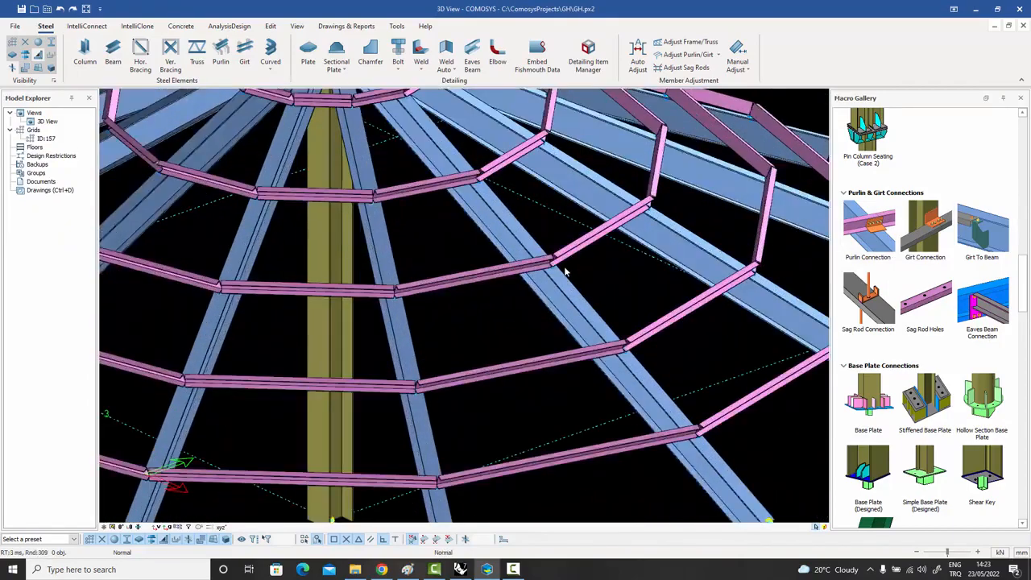
scroll(561, 272, "up", 3)
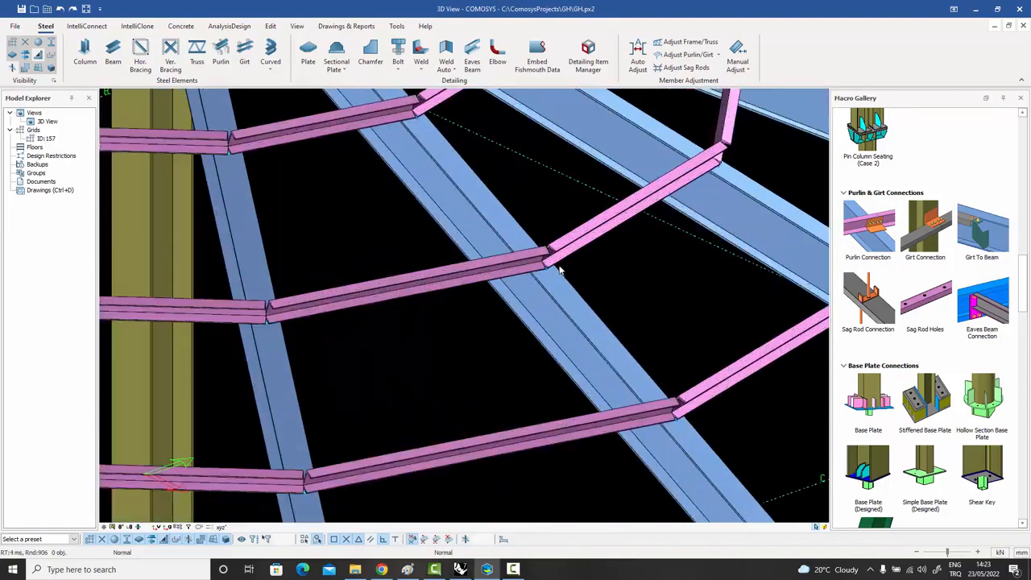
scroll(547, 264, "down", 2)
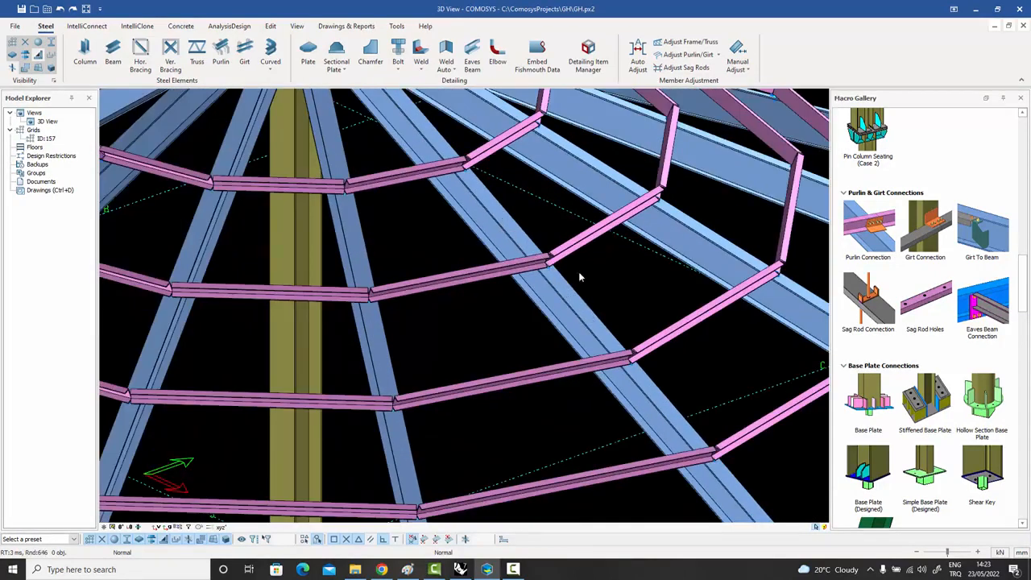
left_click(510, 274)
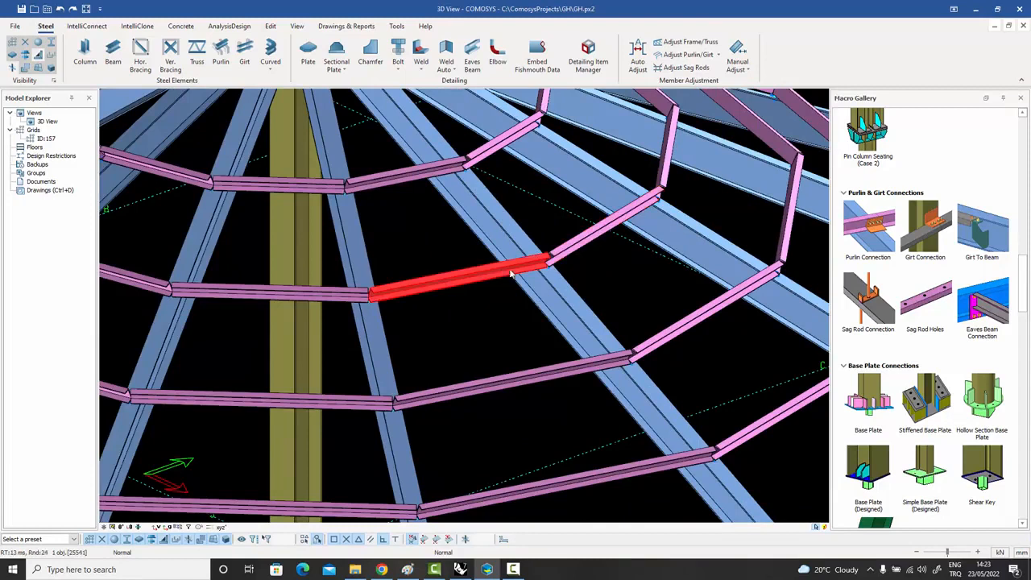
left_click(583, 272)
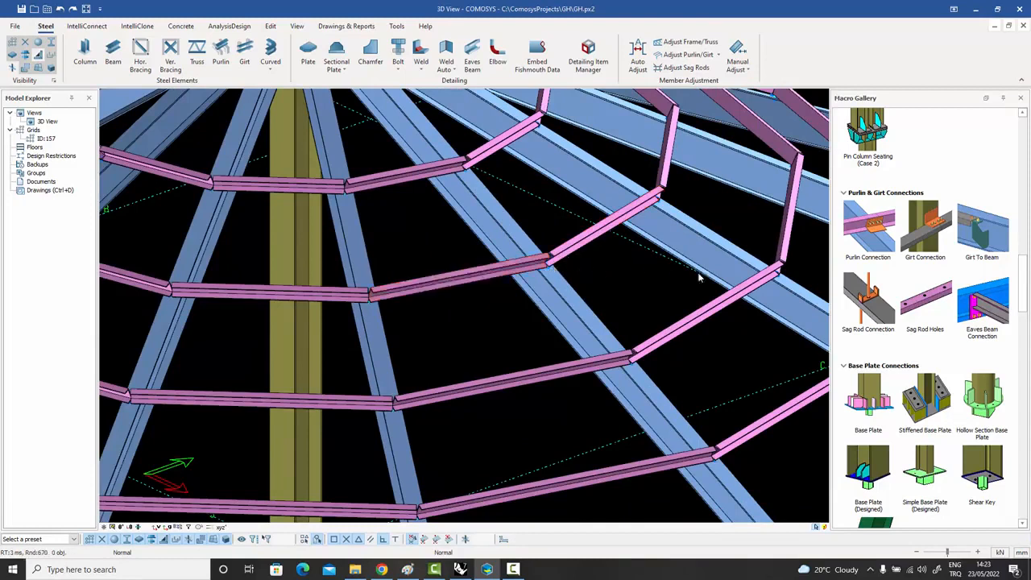
left_click(870, 230)
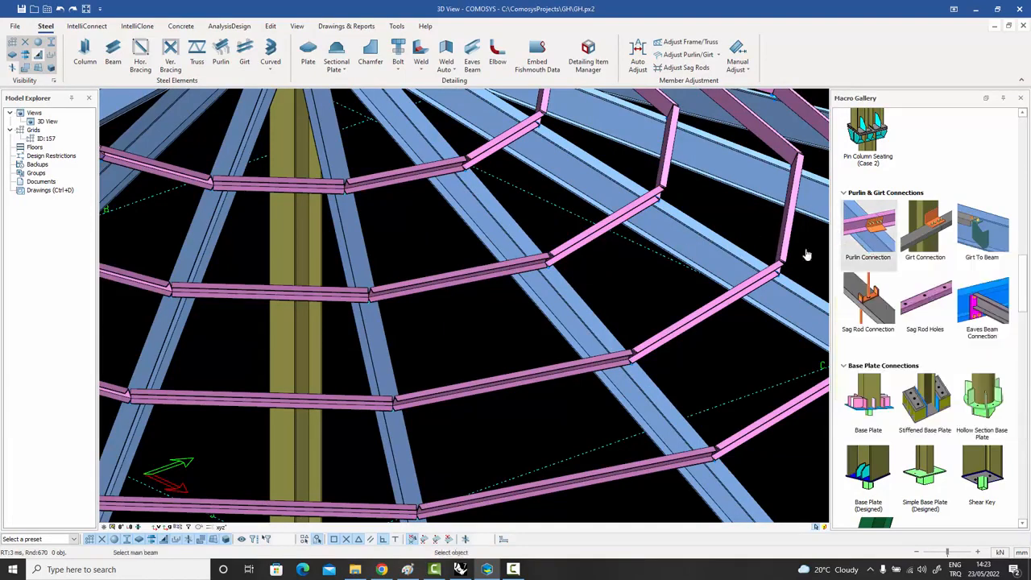
left_click(547, 283)
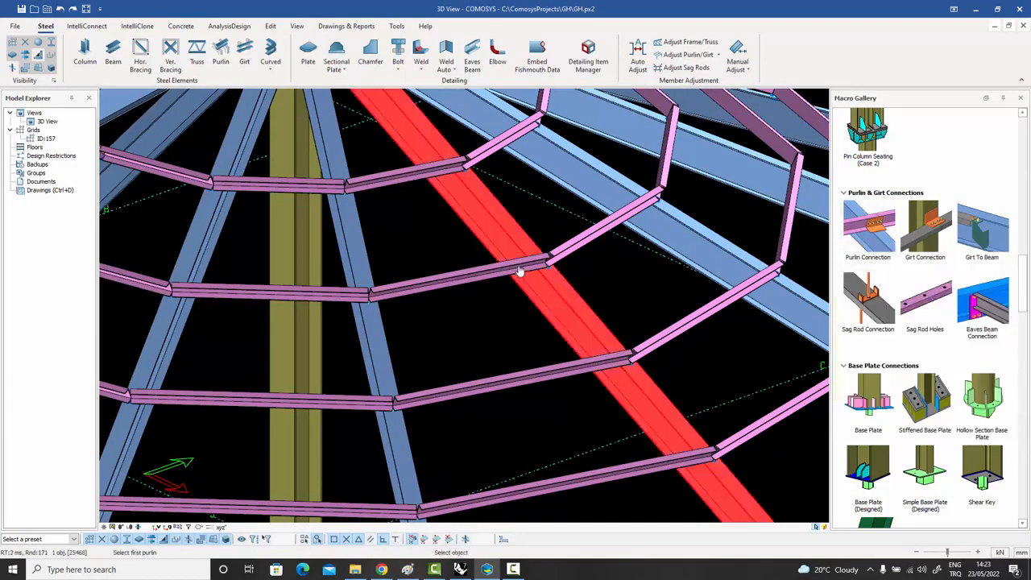
left_click(568, 256)
key("Escape")
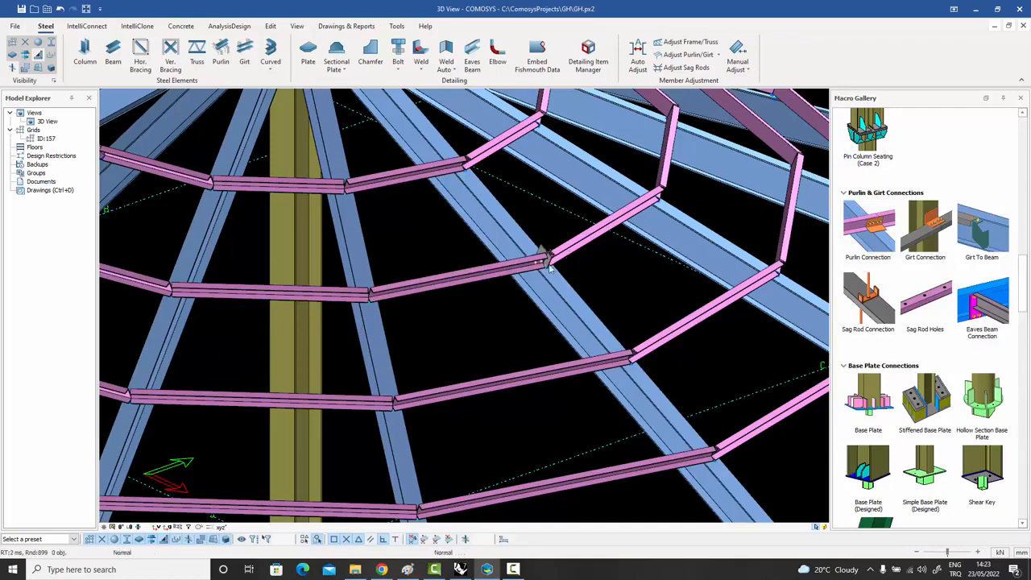
- Inspect the plates and bolts of the middle-ring purlin connection from several angles
scroll(548, 261, "up", 7)
left_click(548, 257)
middle_click_drag(548, 257, 242, 218)
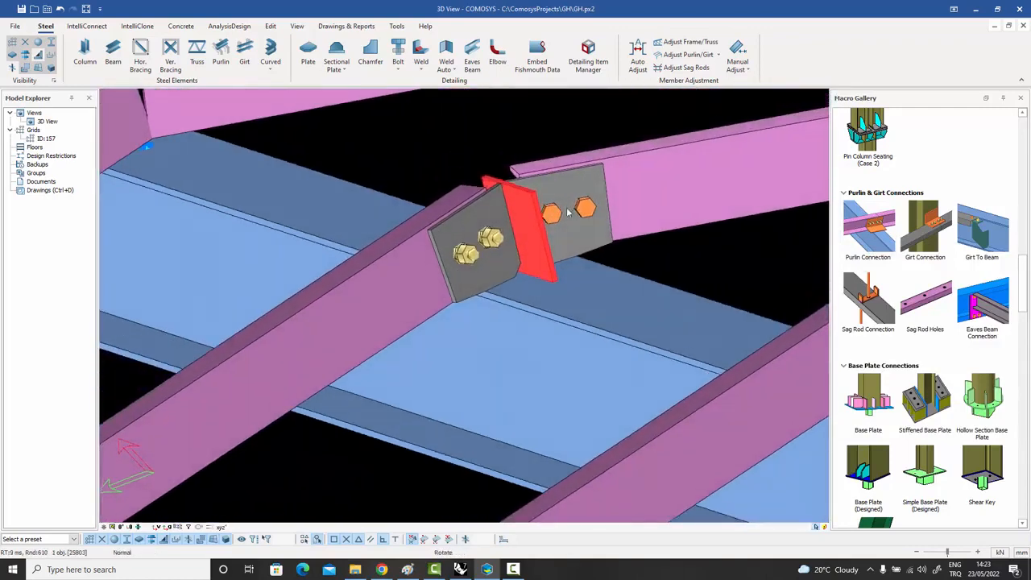
middle_click_drag(568, 211, 562, 239)
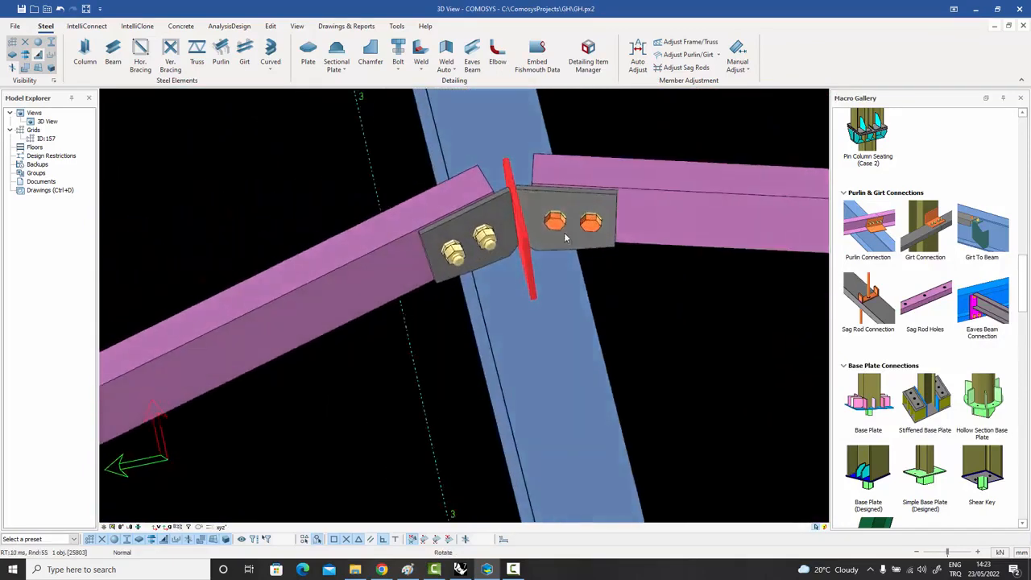
scroll(566, 237, "down", 6)
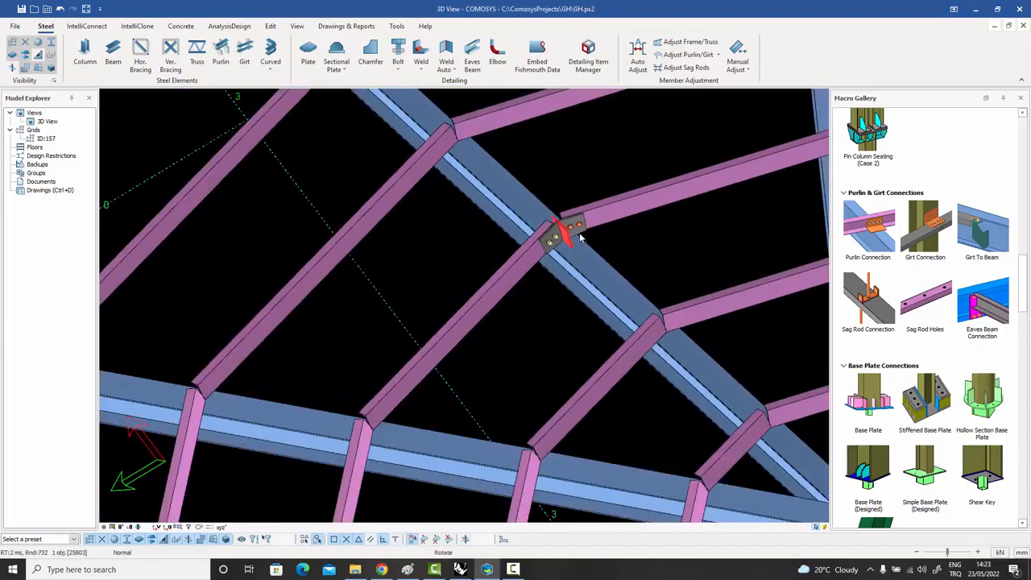
middle_click_drag(580, 238, 652, 239)
left_click(653, 239)
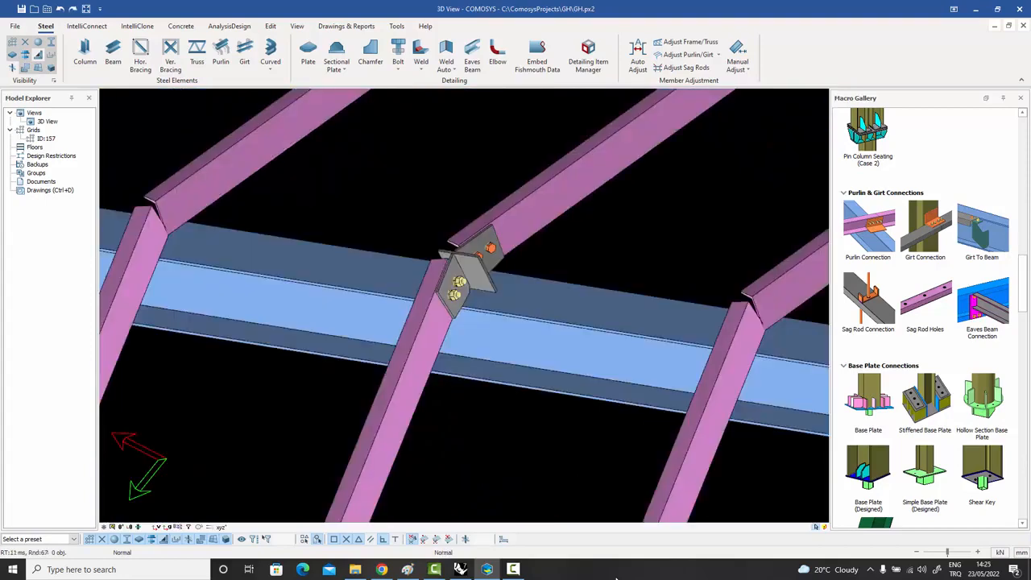
- Copy-rotate the purlin connection around the roof with an angle of 30 and a copy count of 11, and check the copies
left_click(486, 281)
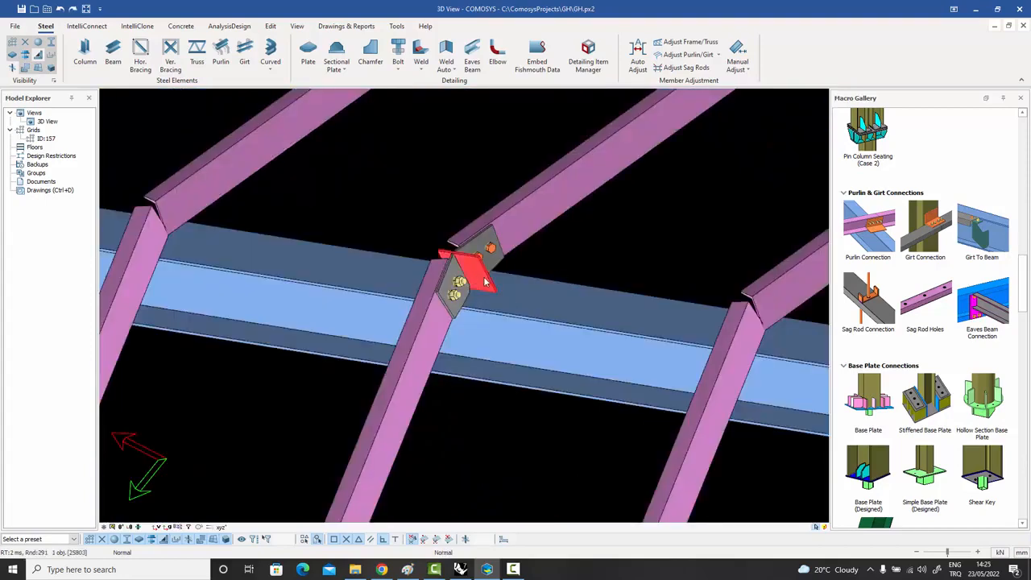
right_click(486, 281)
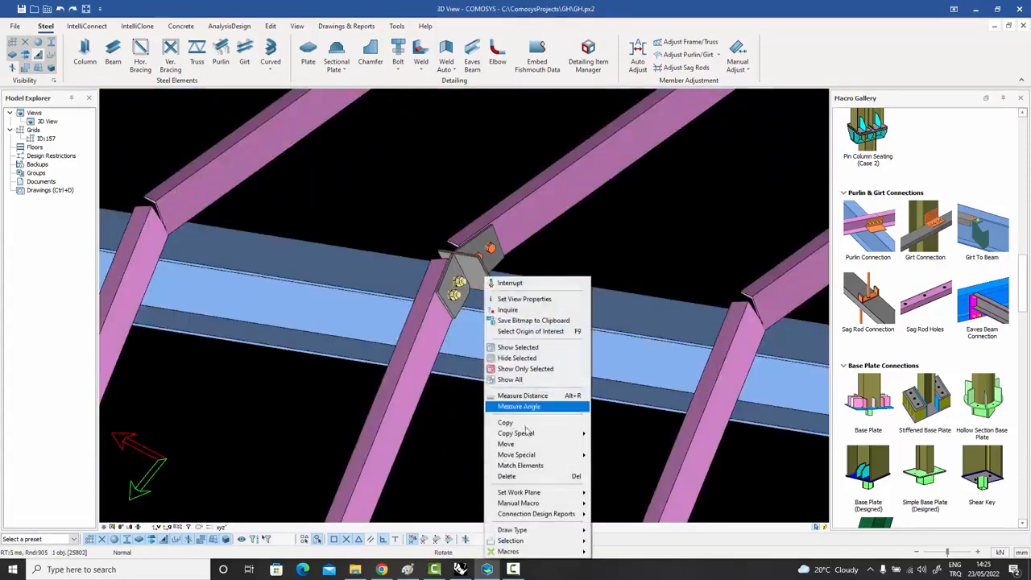
mouse_move(531, 433)
left_click(626, 443)
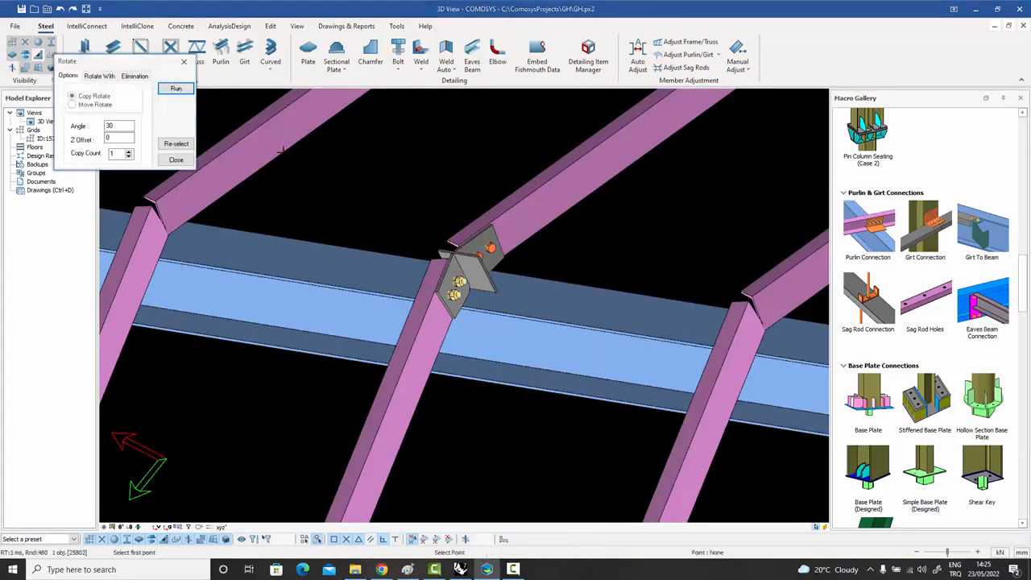
scroll(556, 247, "down", 8)
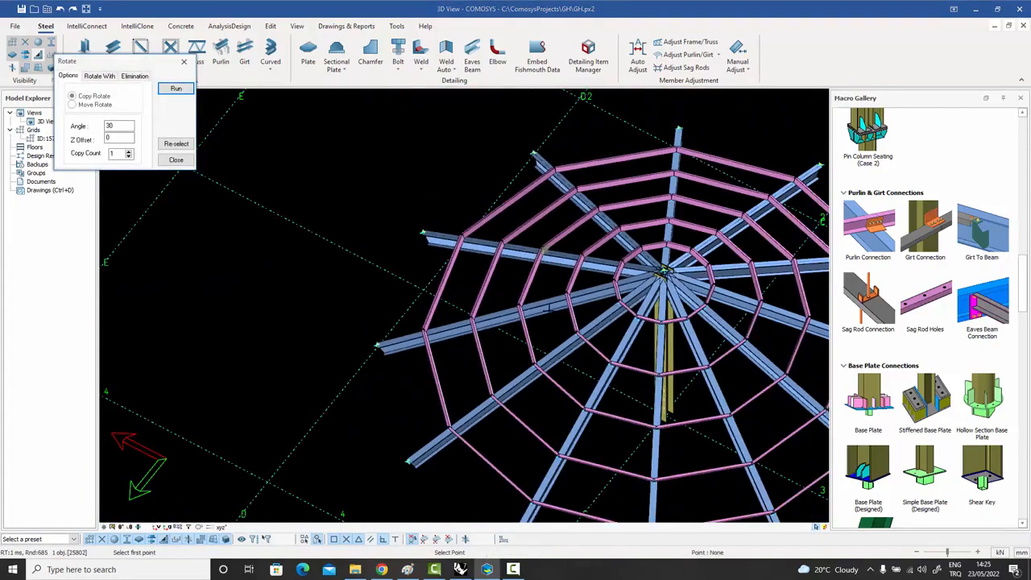
double_click(119, 151)
left_click(176, 88)
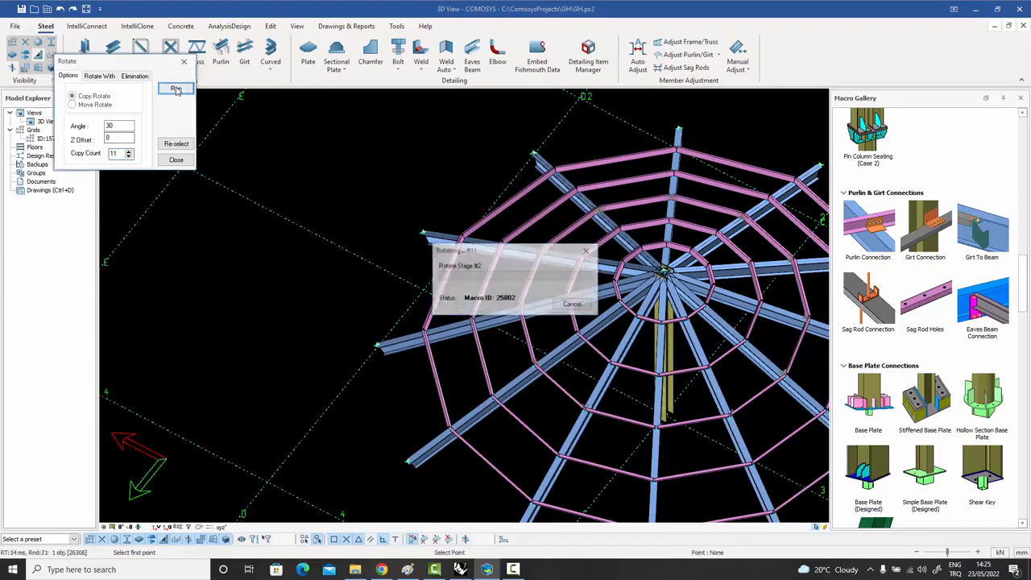
scroll(528, 254, "up", 5)
scroll(519, 282, "down", 3)
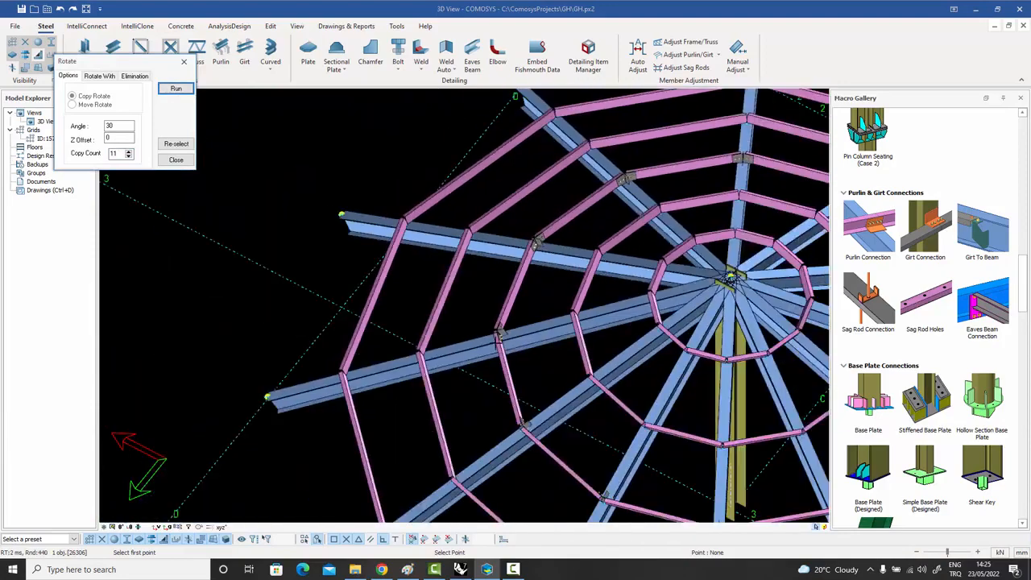
scroll(509, 321, "up", 8)
scroll(509, 320, "up", 2)
scroll(556, 339, "up", 3)
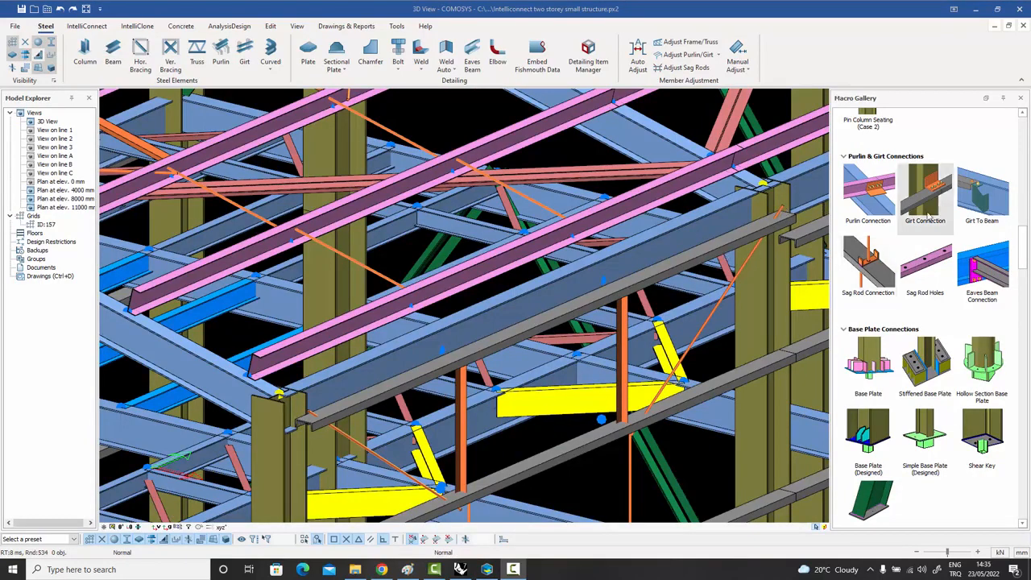
- Create a Girt To Beam connection between the roof edge beam and the uppermost girt, near the post closer to the corner column
left_click(981, 201)
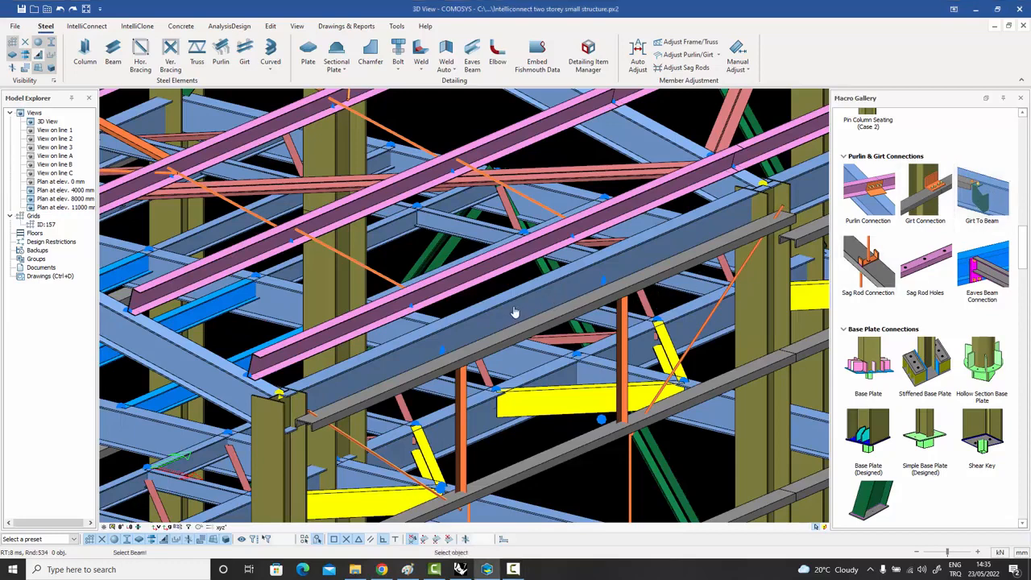
left_click(536, 330)
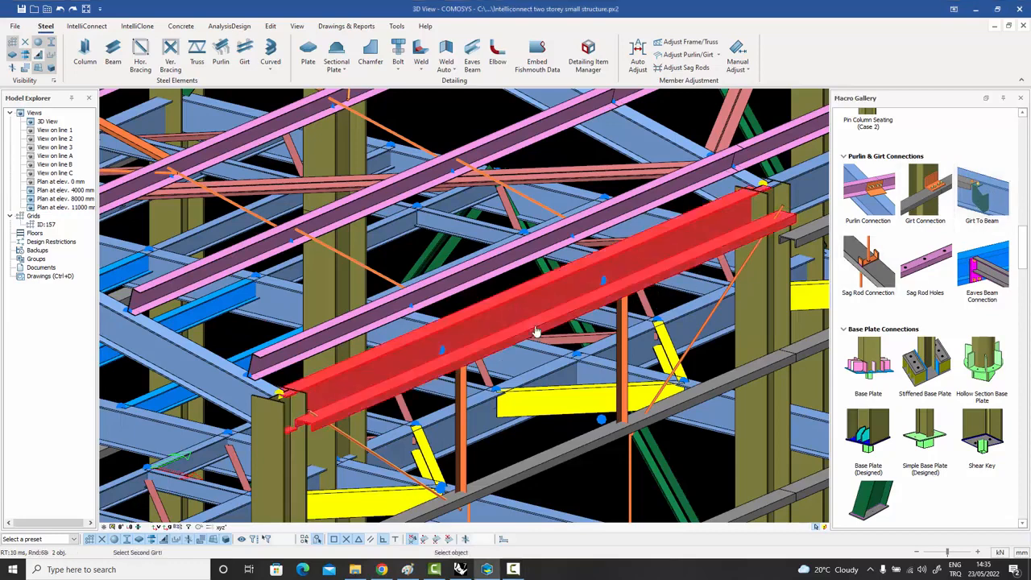
left_click(535, 331)
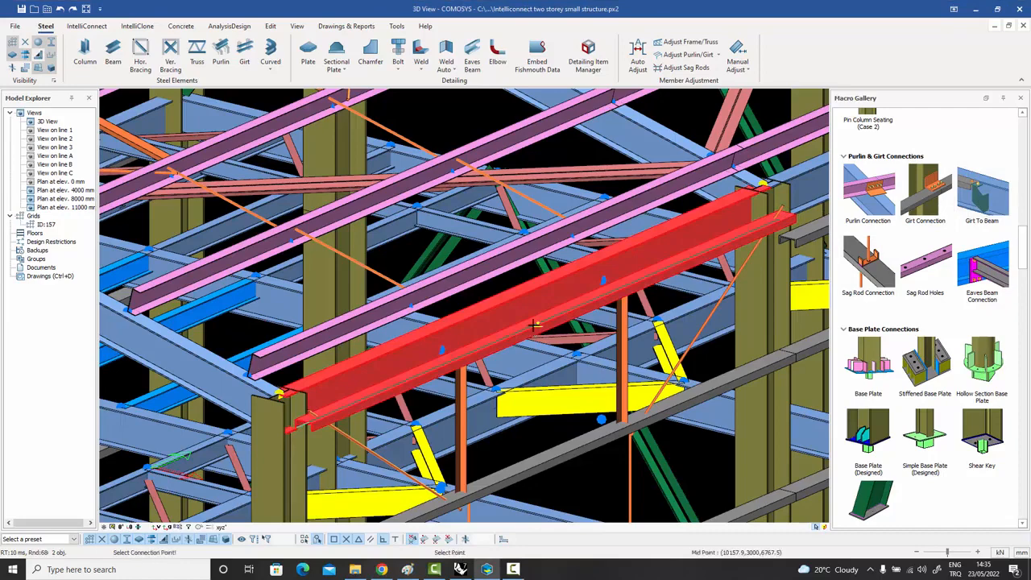
left_click(441, 368)
scroll(441, 373, "up", 3)
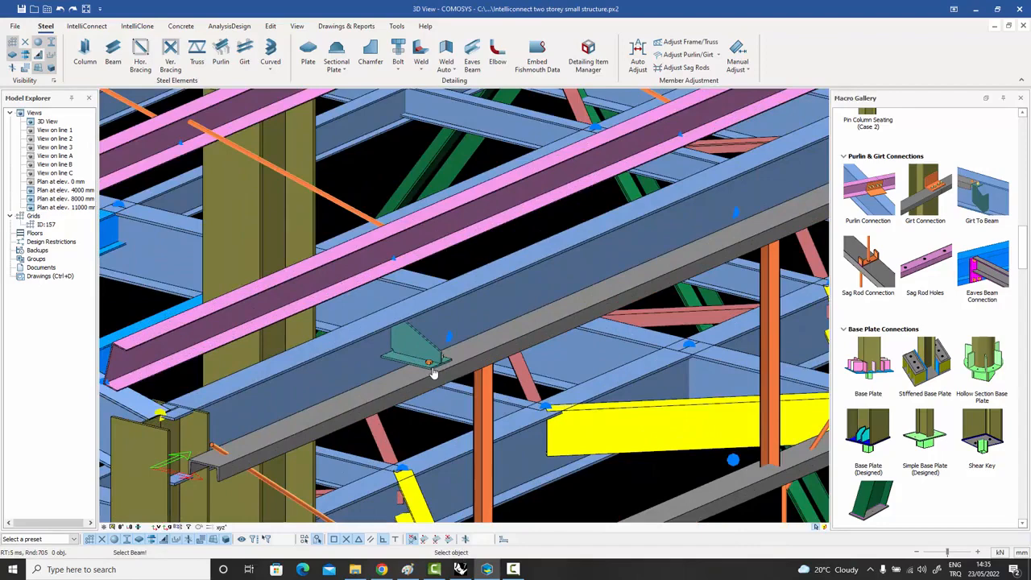
- Add a second Girt To Beam connection on the same edge beam and girt, between the farther post and the intermediate column
scroll(433, 373, "down", 4)
scroll(528, 323, "up", 3)
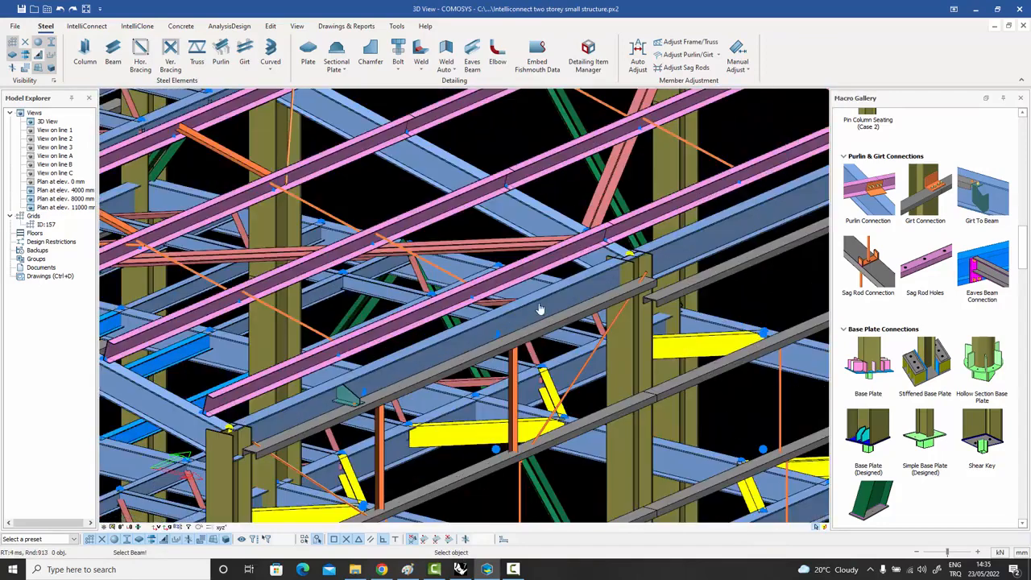
left_click(540, 309)
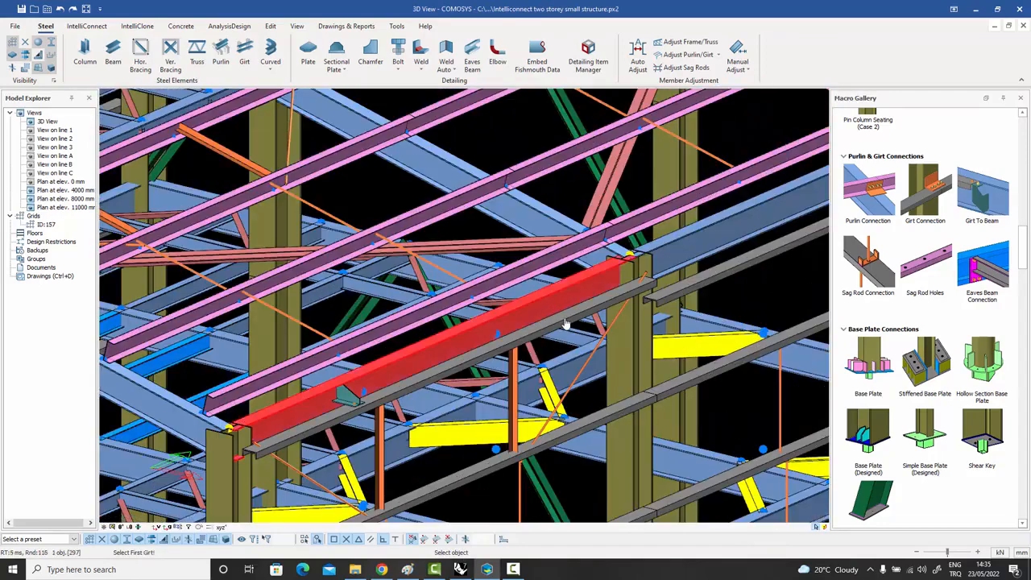
left_click(566, 323)
right_click(569, 320)
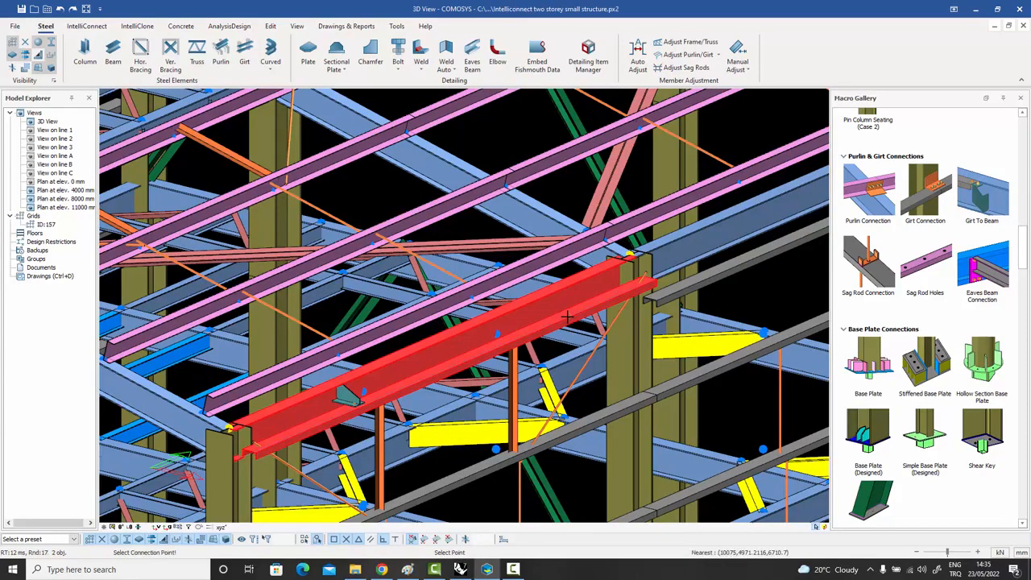
left_click(568, 318)
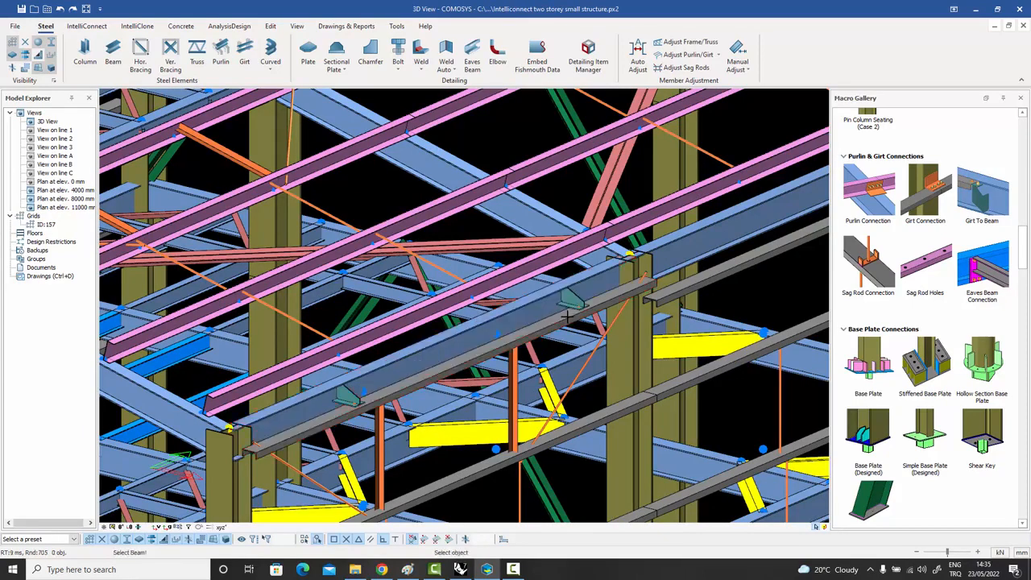
- Add a Girt To Beam connection in the adjacent bay, between its edge beam and uppermost girt at the girt's midpoint
scroll(689, 283, "down", 6)
scroll(716, 274, "up", 8)
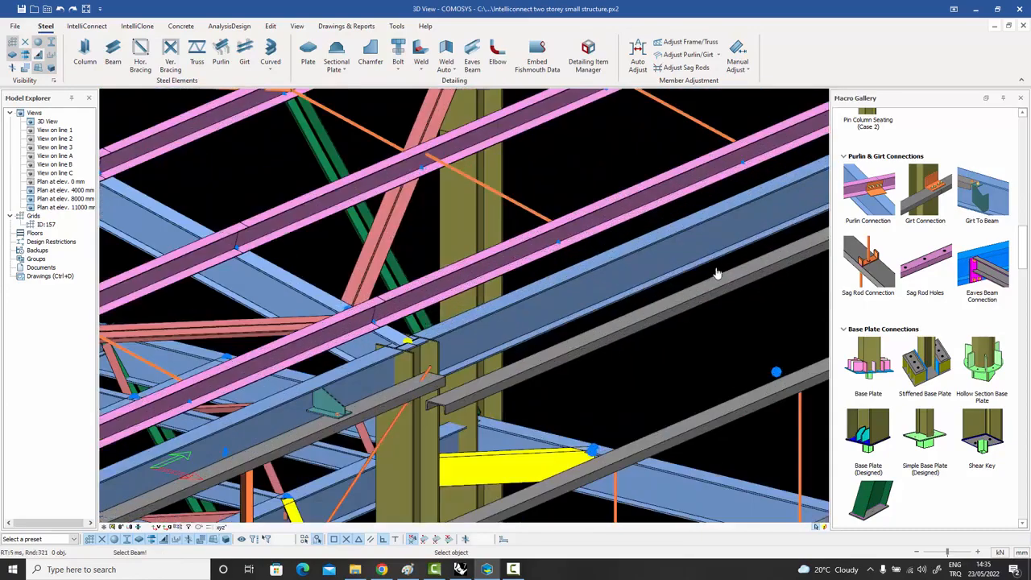
left_click(693, 264)
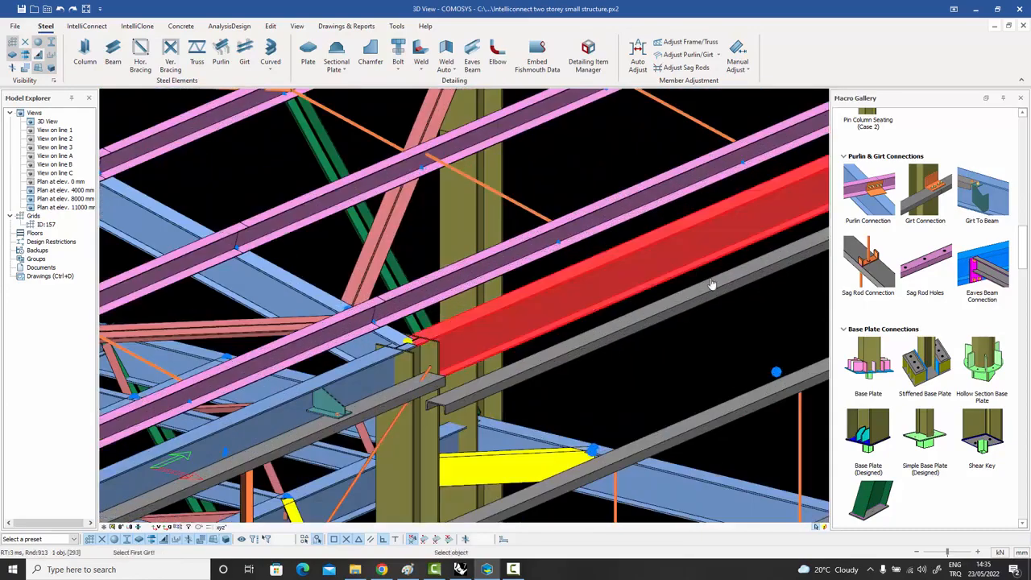
left_click(715, 292)
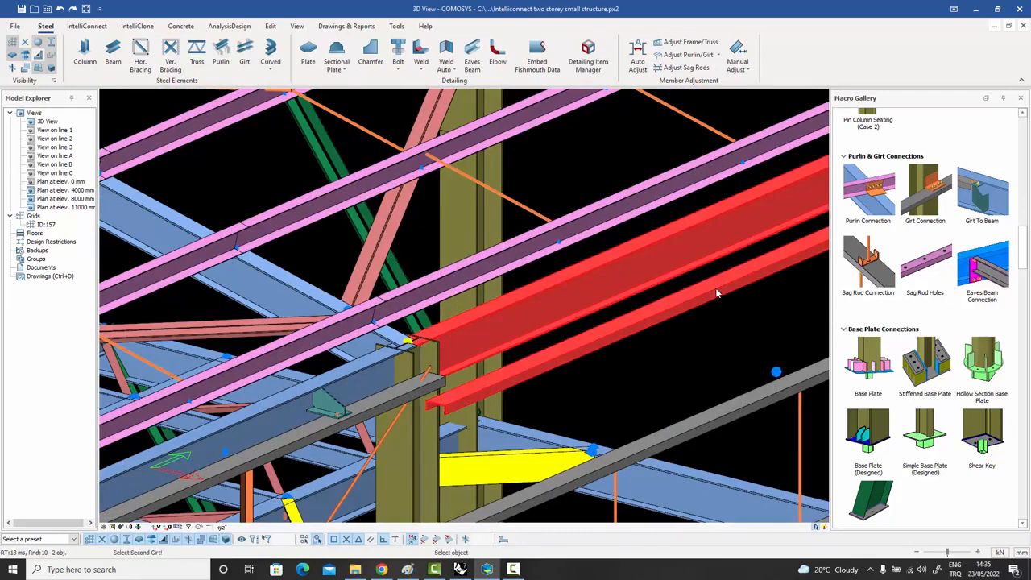
left_click(715, 288)
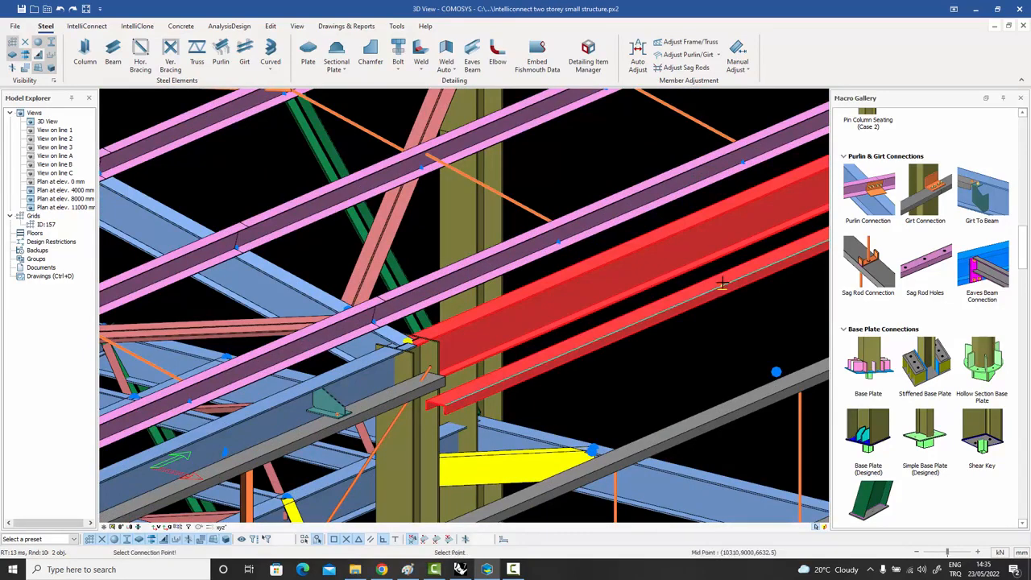
left_click(722, 283)
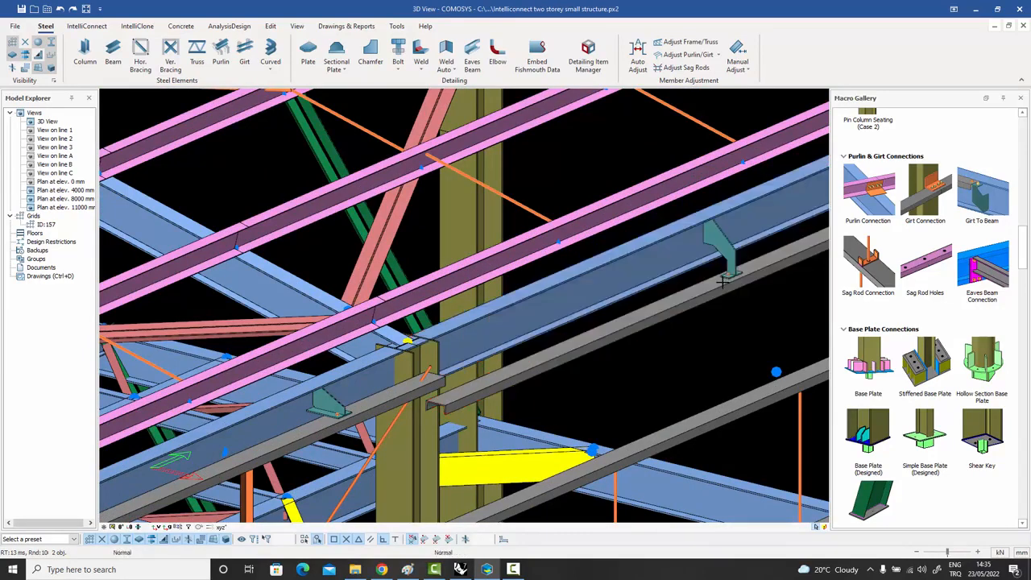
middle_click_drag(721, 269, 665, 278)
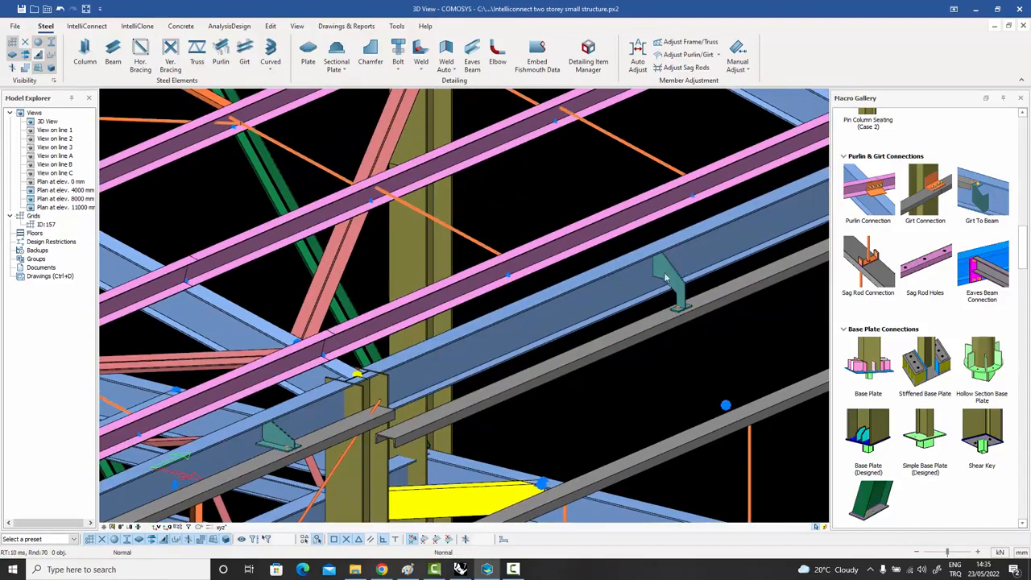
scroll(690, 318, "down", 5)
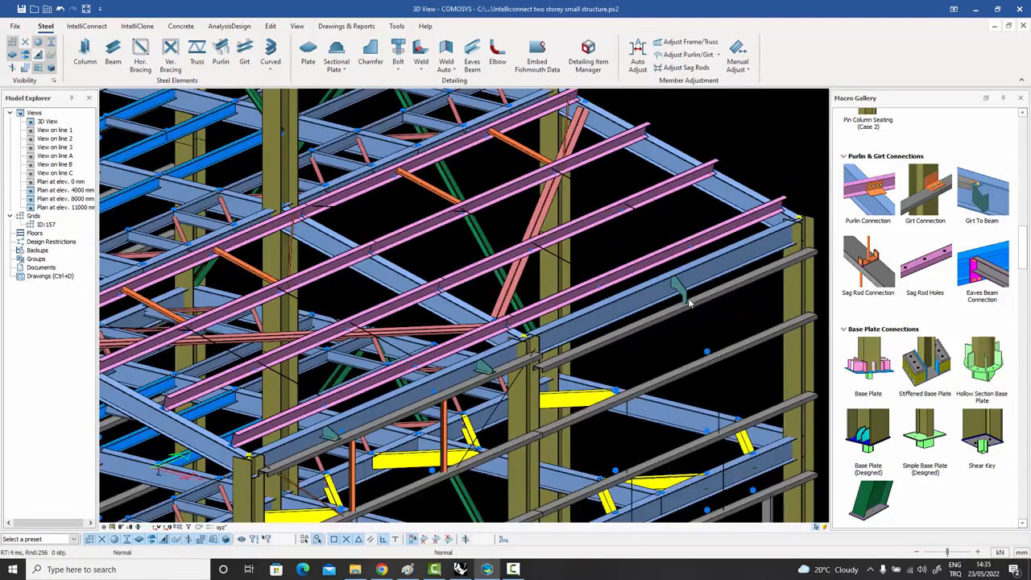
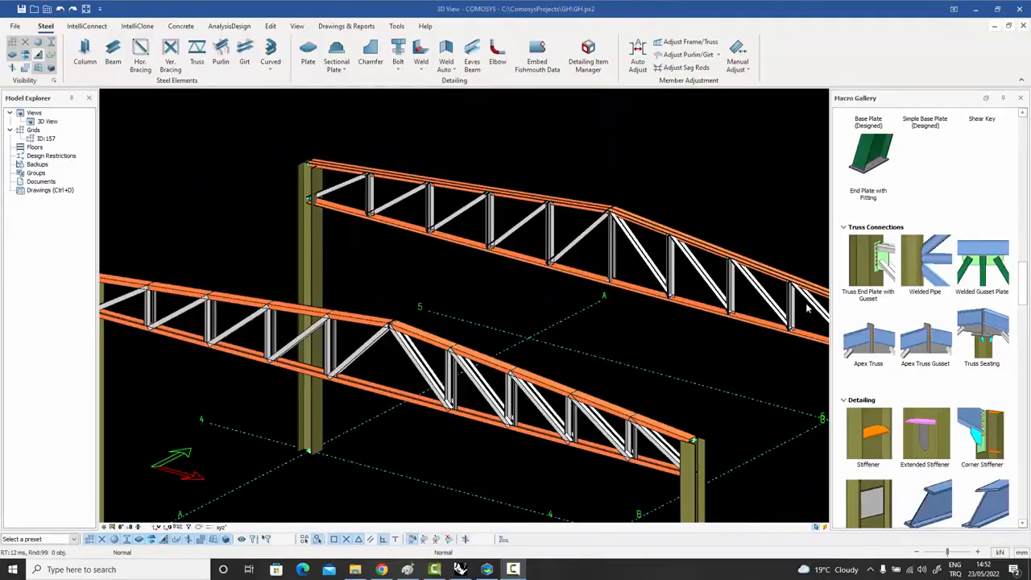
- Create a Welded Gusset Plate connection on the rear truss's bottom chord, joining the first vertical column-side of the apex and its adjoining diagonal
middle_click_drag(806, 304, 806, 292)
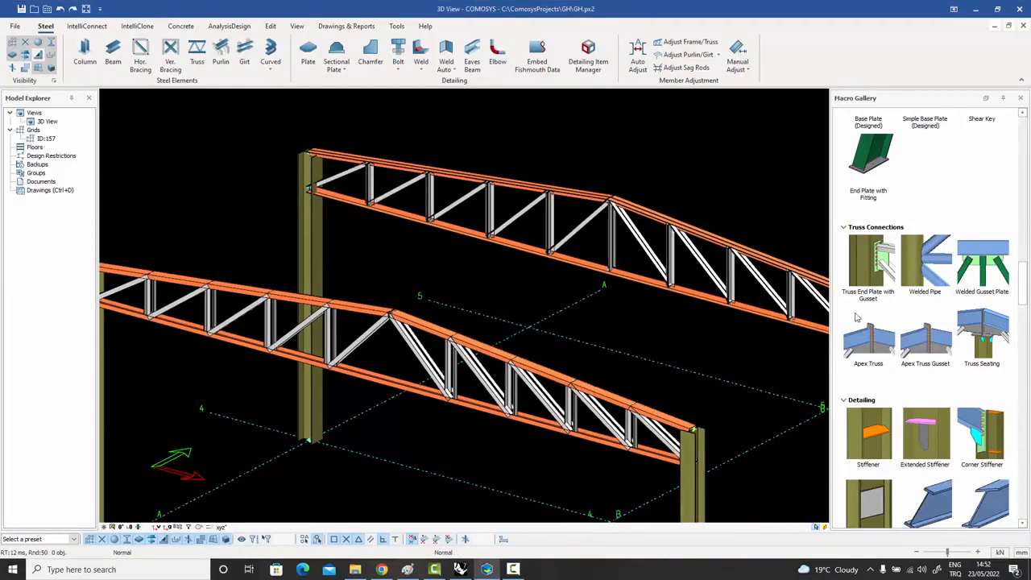
left_click(987, 266)
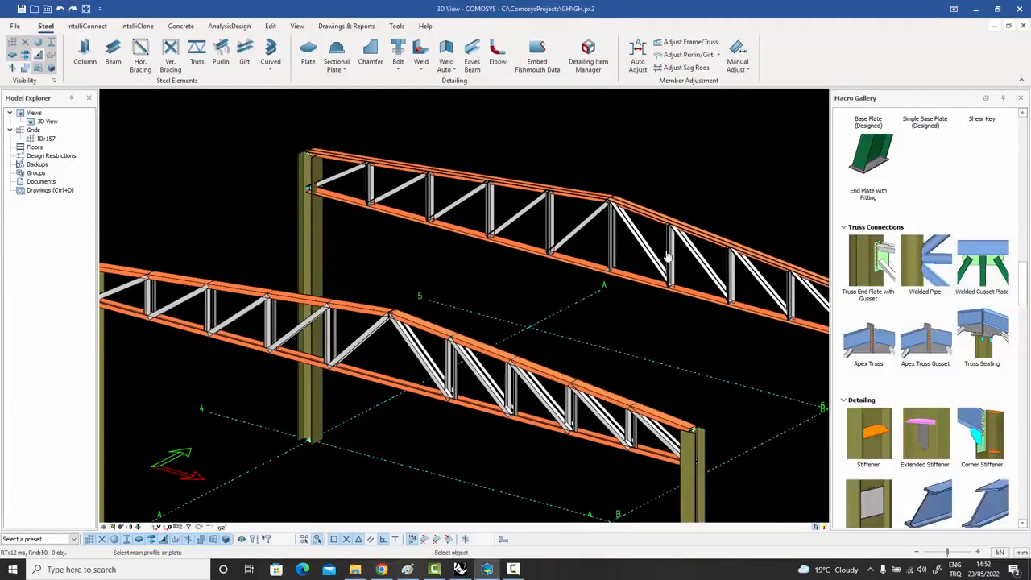
scroll(667, 256, "up", 5)
left_click(534, 278)
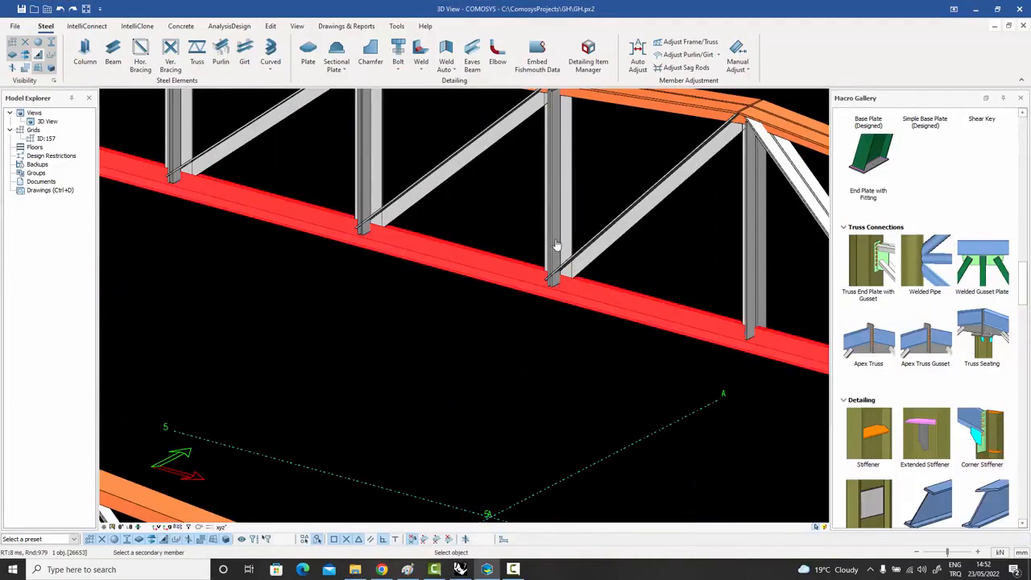
left_click(556, 245)
left_click(598, 249)
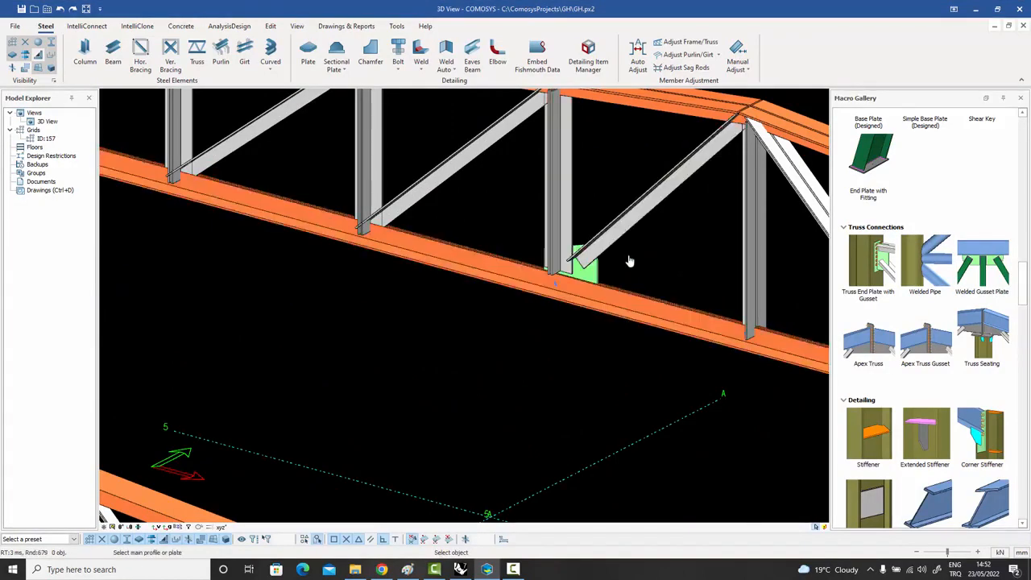
- Add a second Welded Gusset Plate connection at the neighbouring bottom-chord node towards the column, joining its vertical and diagonal, and check it
scroll(610, 306, "down", 3)
left_click(474, 260)
left_click(451, 226)
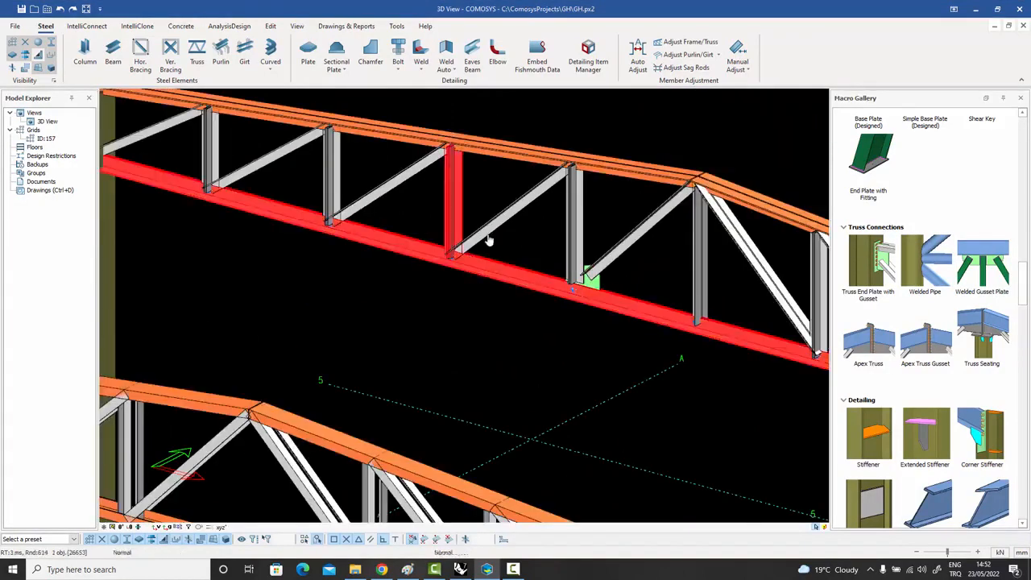
left_click(500, 238)
scroll(592, 280, "up", 5)
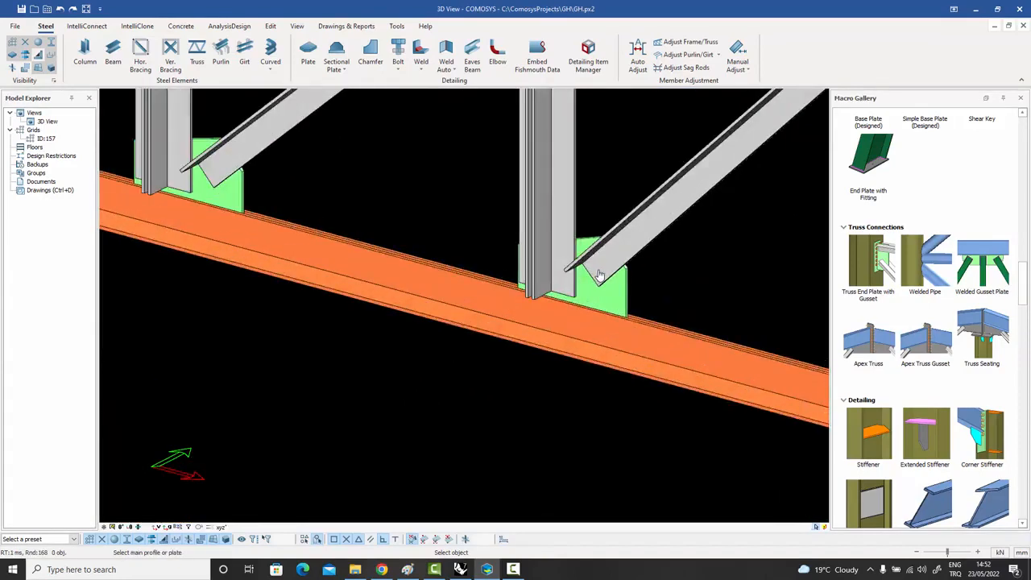
scroll(599, 275, "up", 5)
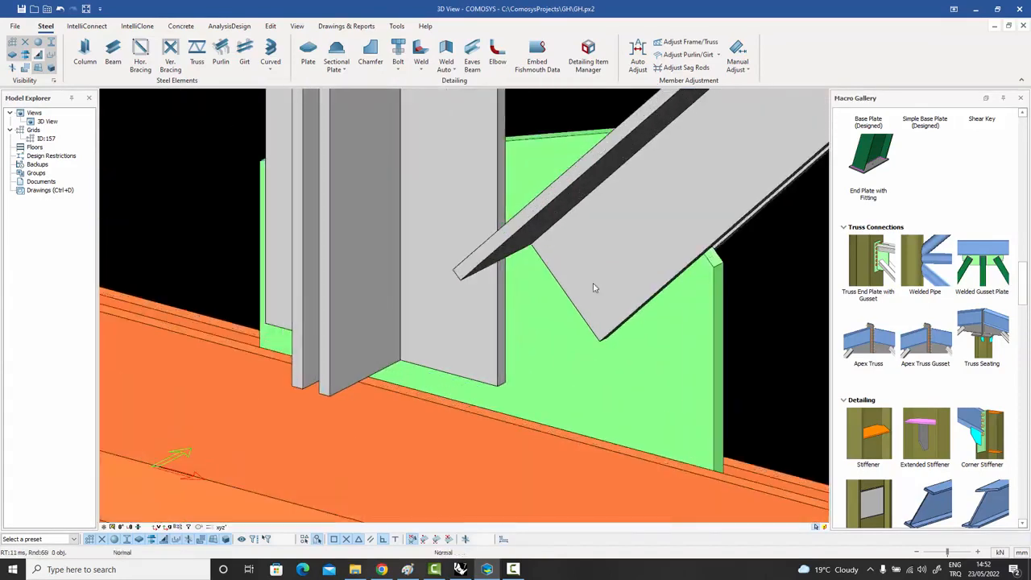
- Create a Truss End Plate with Gusset connection between the rear column, the truss's bottom chord and the end diagonal
scroll(594, 287, "down", 5)
scroll(587, 288, "down", 2)
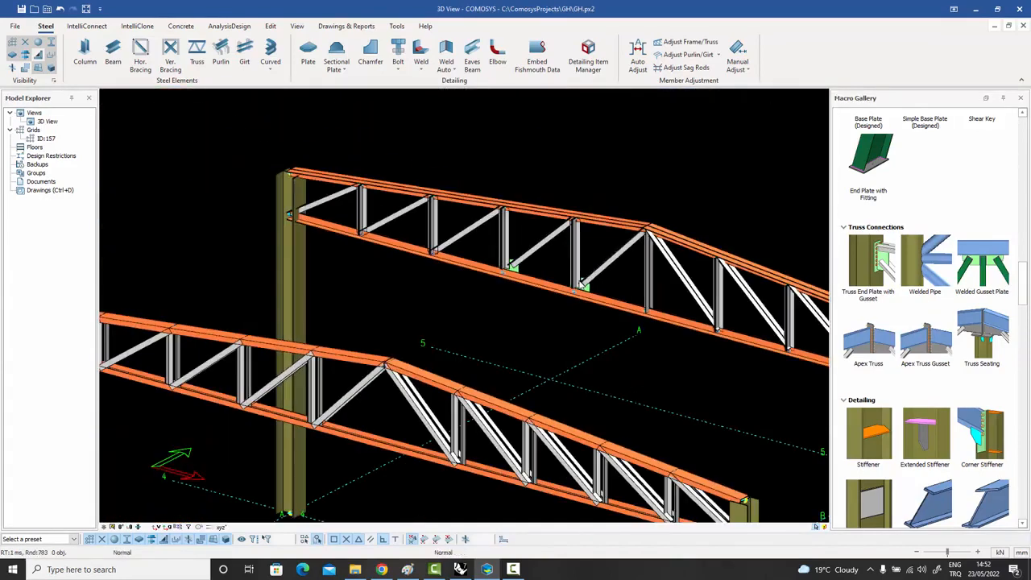
middle_click_drag(588, 288, 608, 287)
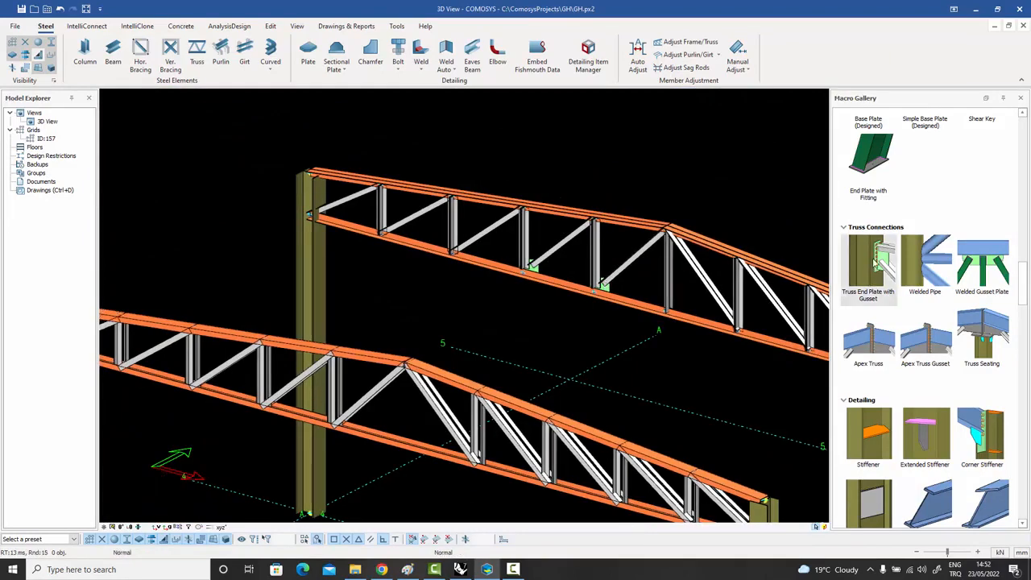
left_click(876, 263)
scroll(317, 237, "up", 5)
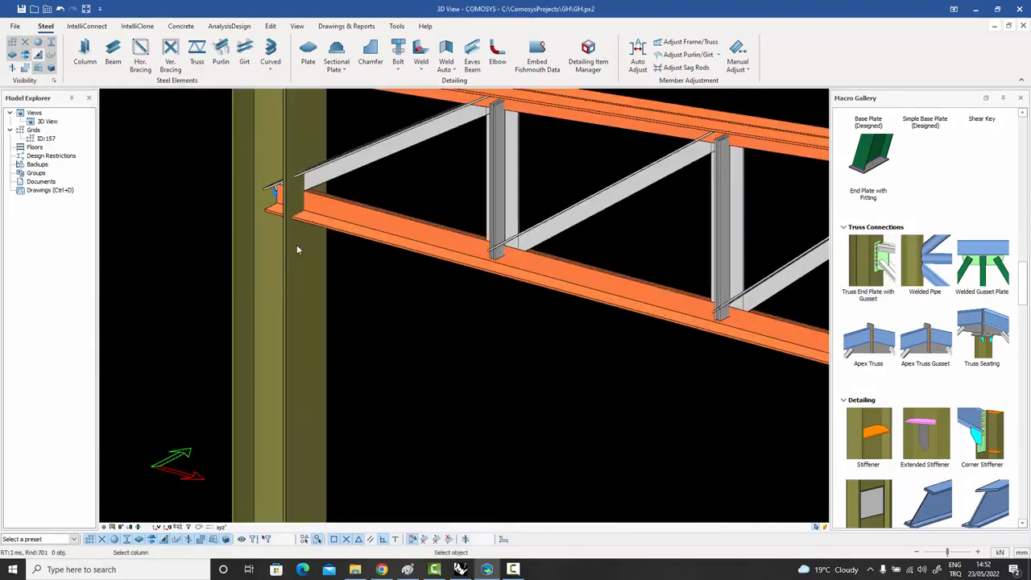
left_click(326, 216)
left_click(375, 180)
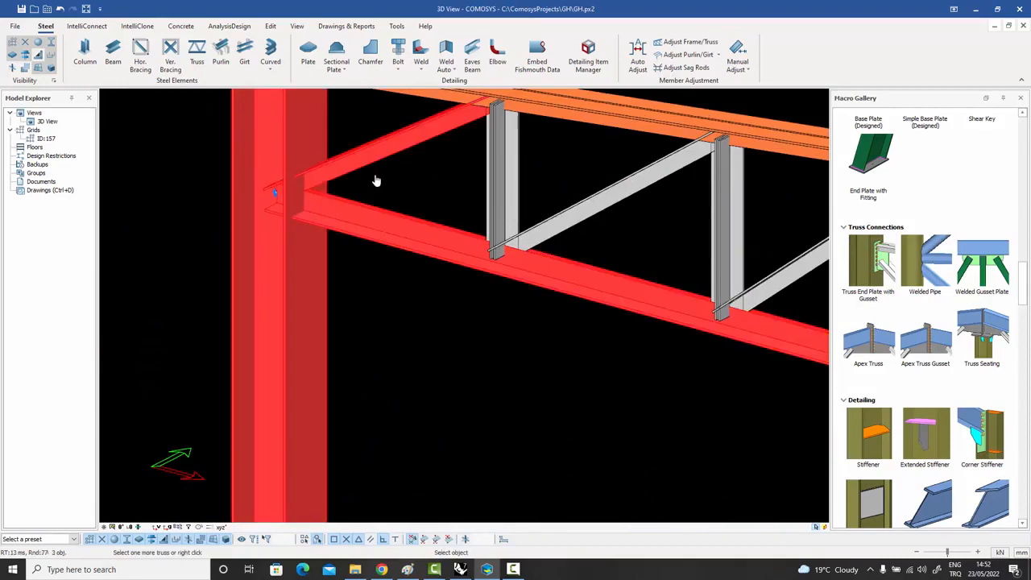
scroll(320, 177, "up", 5)
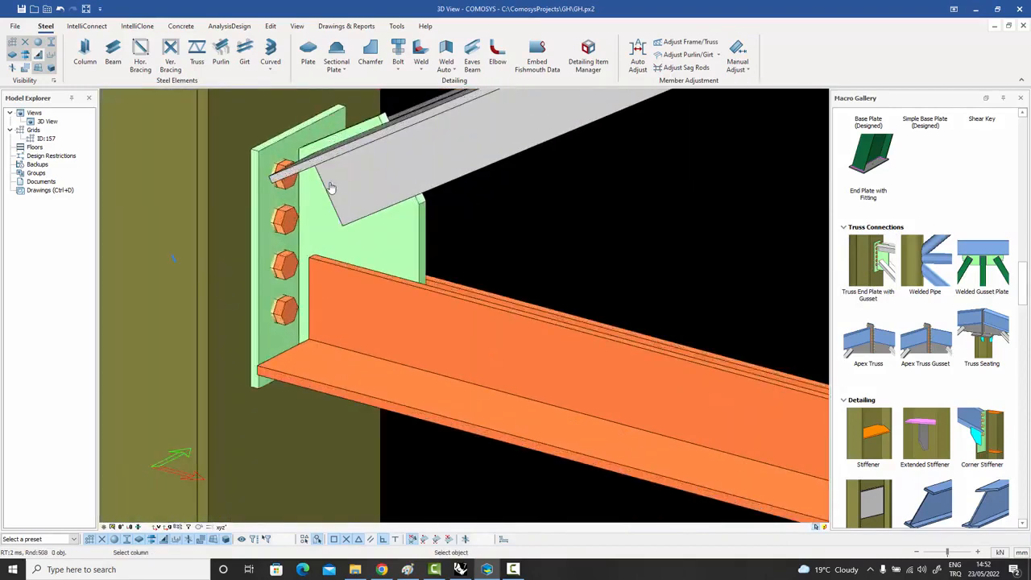
key("Escape")
scroll(336, 192, "down", 10)
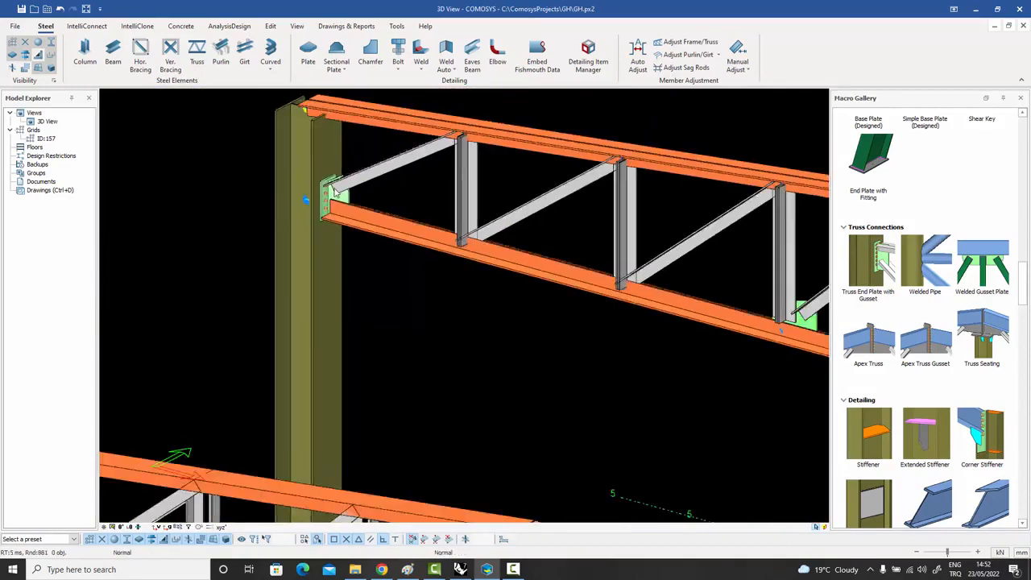
- Create a Truss Seating connection on the long truss's intermediate column, using the top chord and diagonal on each side
scroll(442, 232, "down", 1)
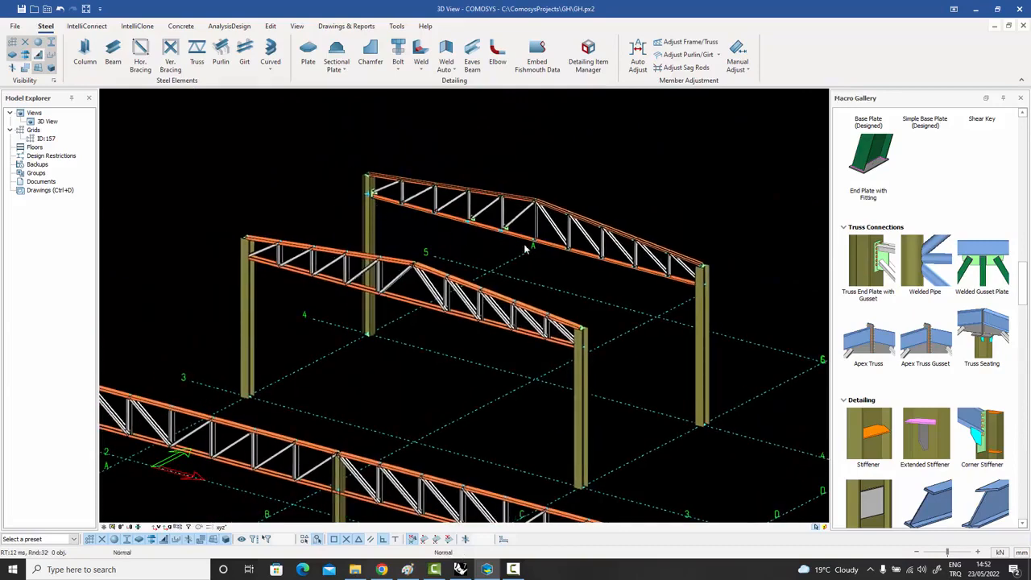
middle_click_drag(525, 248, 467, 334)
scroll(475, 324, "up", 5)
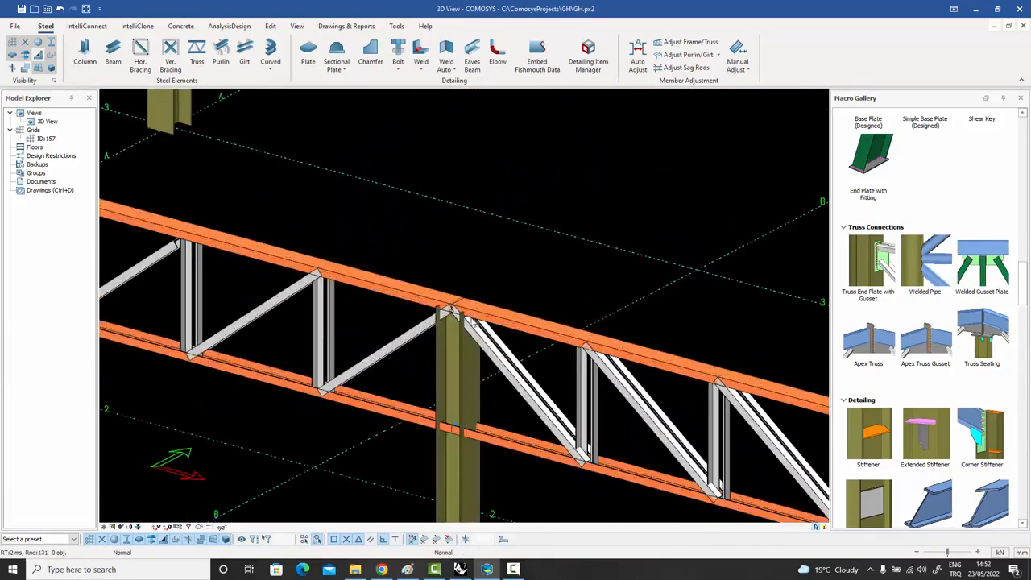
scroll(471, 326, "up", 2)
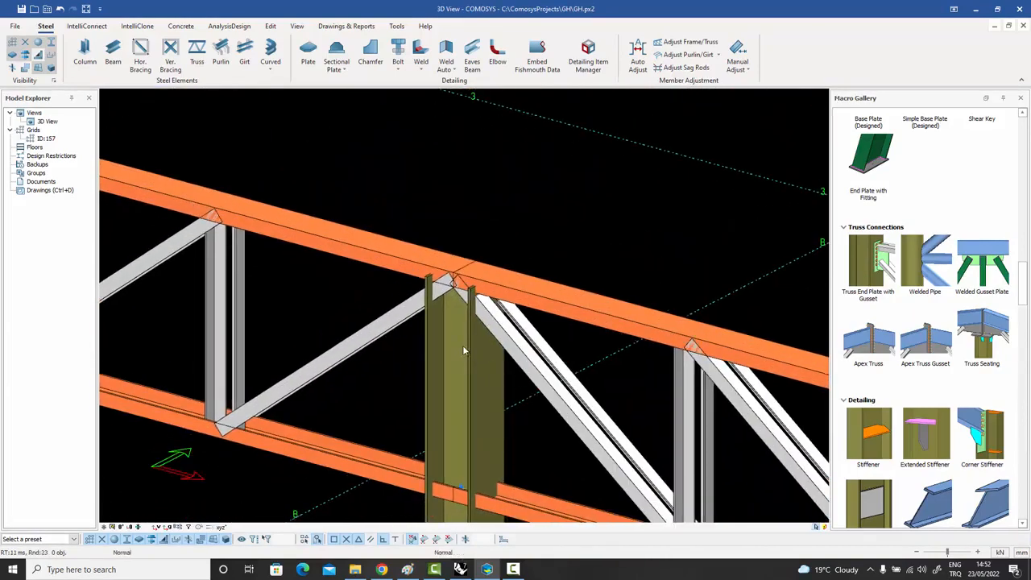
left_click(464, 349)
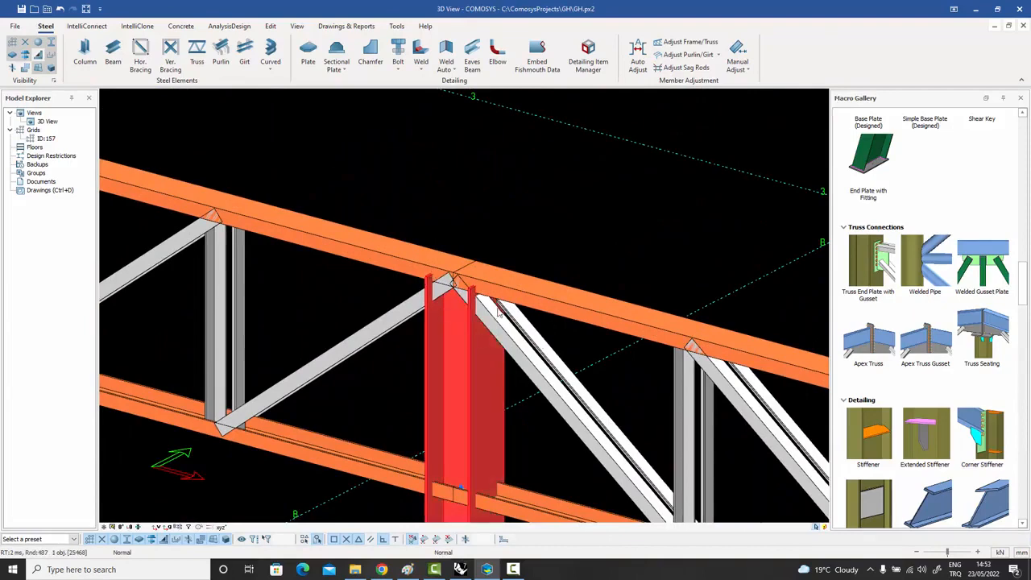
middle_click_drag(502, 335, 481, 179)
left_click(492, 225)
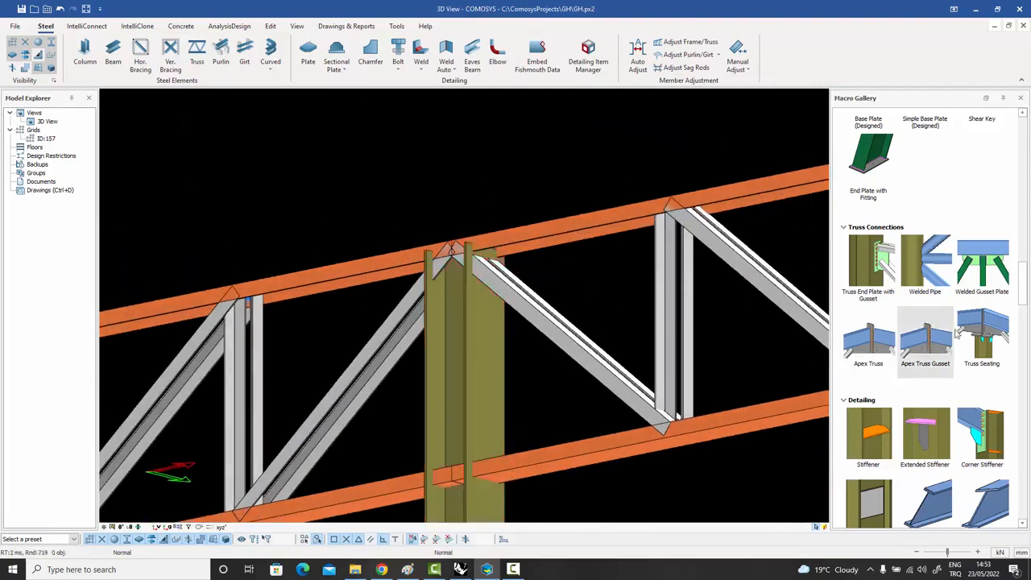
mouse_move(993, 342)
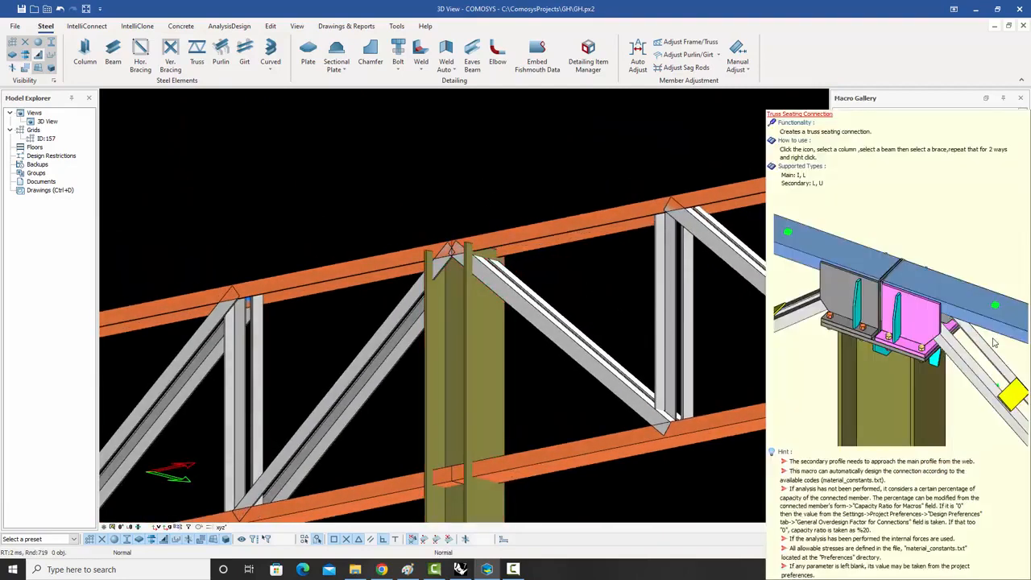
left_click(994, 342)
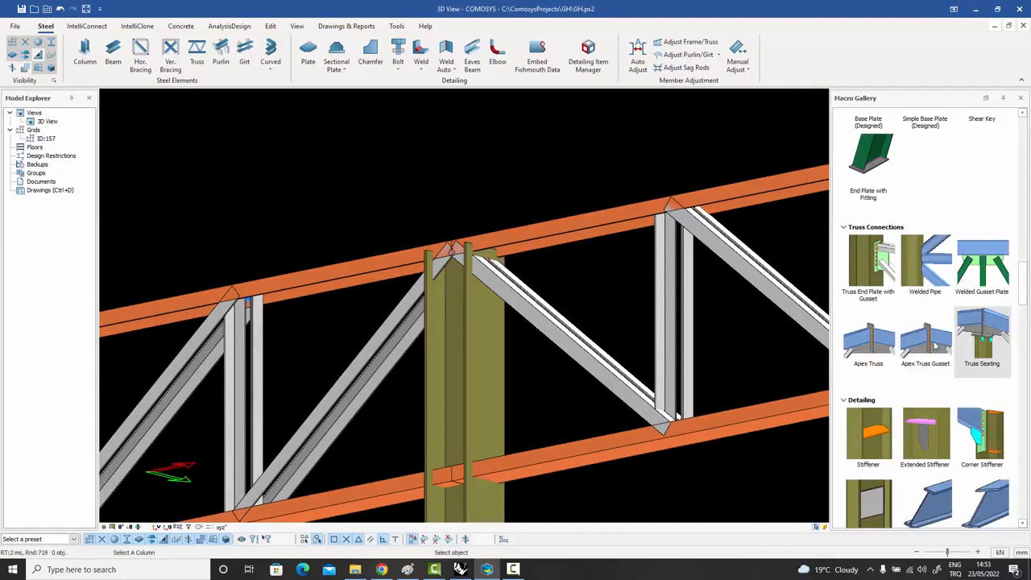
left_click(445, 317)
left_click(386, 269)
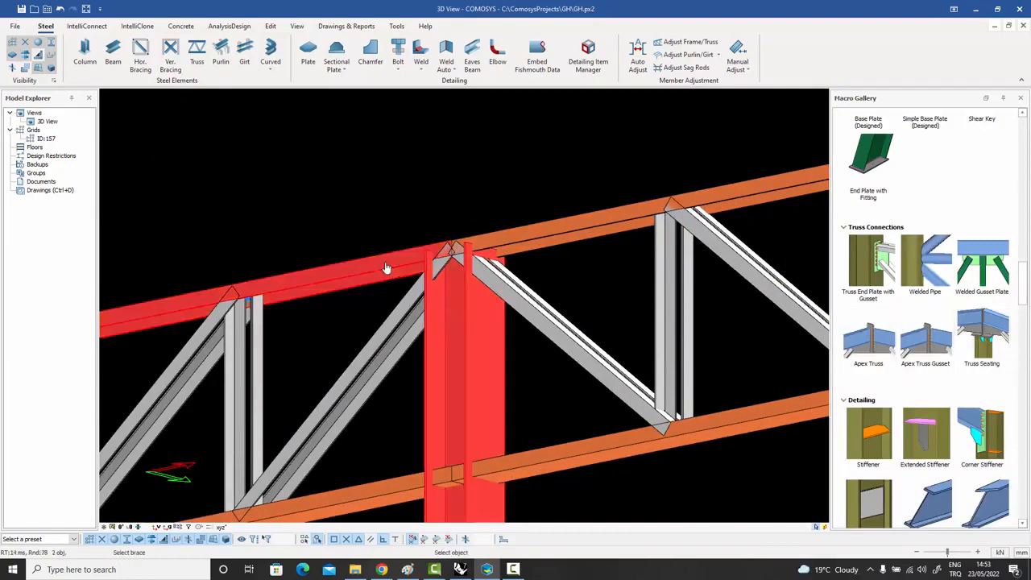
left_click(402, 315)
left_click(524, 242)
left_click(519, 298)
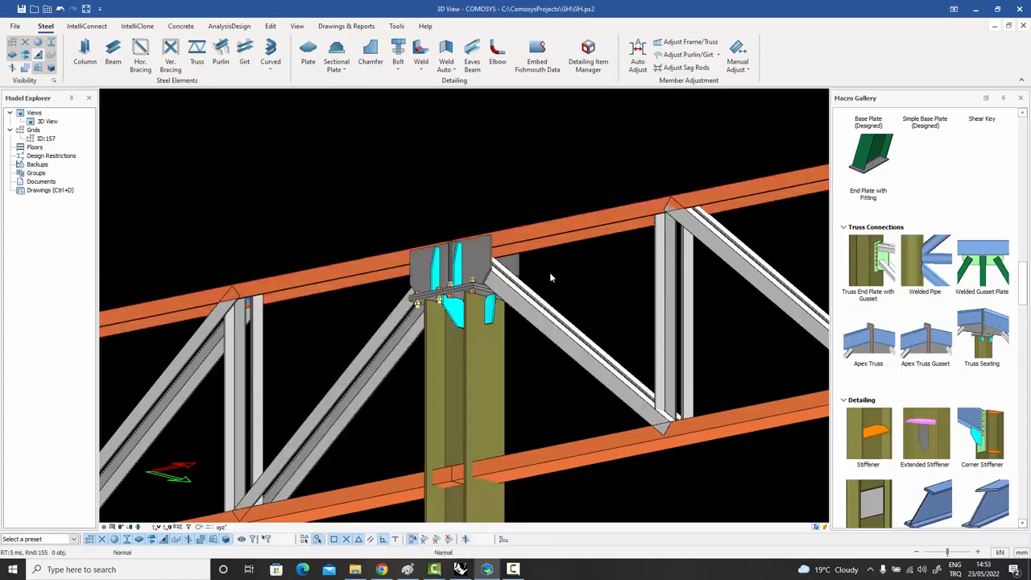
- Create an Apex Truss Gusset connection at the rear truss's apex, joining both top chords with the diagonals and centre vertical, and check its gusset plate
middle_click_drag(550, 277, 559, 287)
scroll(559, 288, "up", 2)
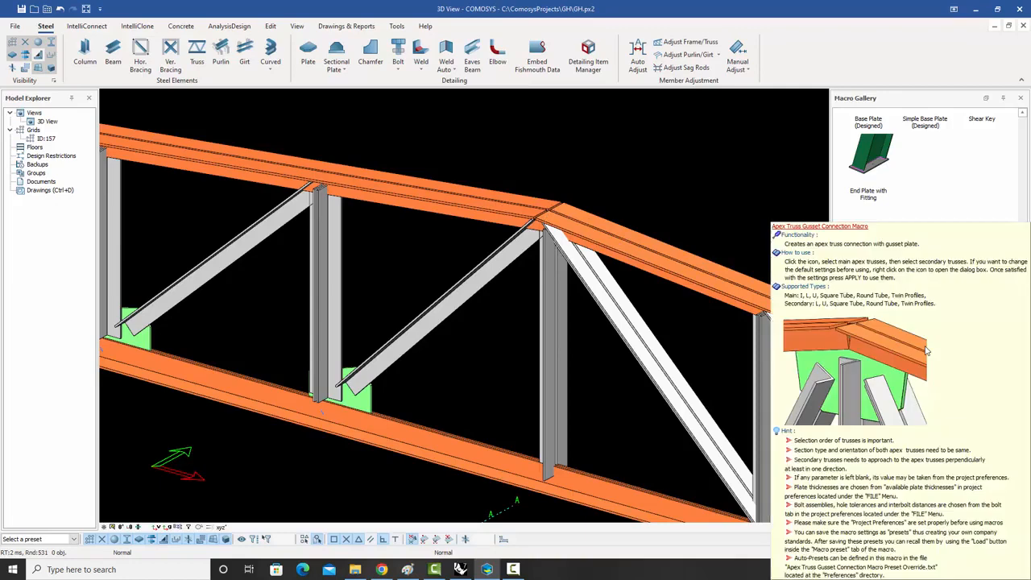
left_click(926, 350)
left_click(490, 207)
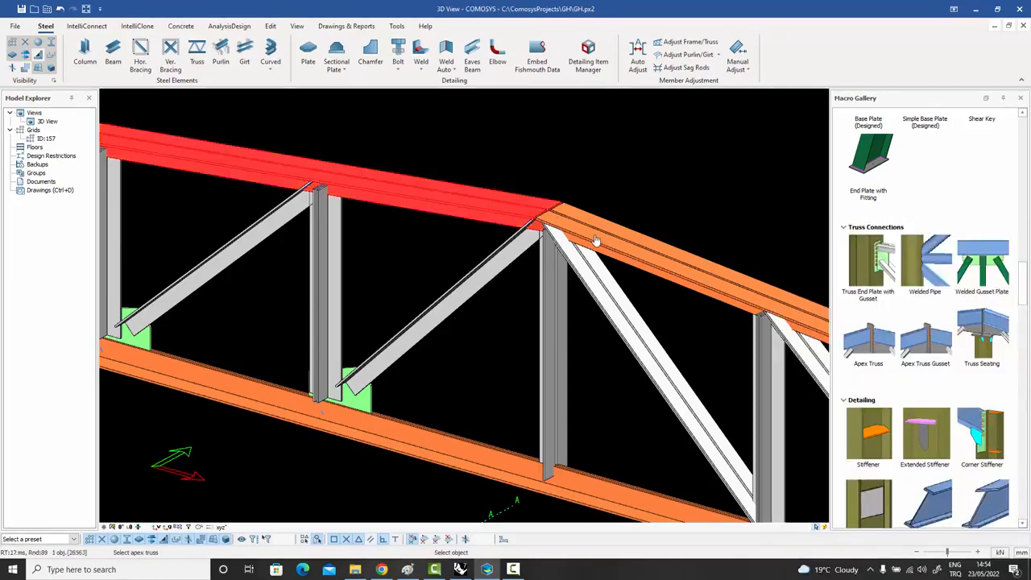
left_click(597, 240)
left_click(502, 259)
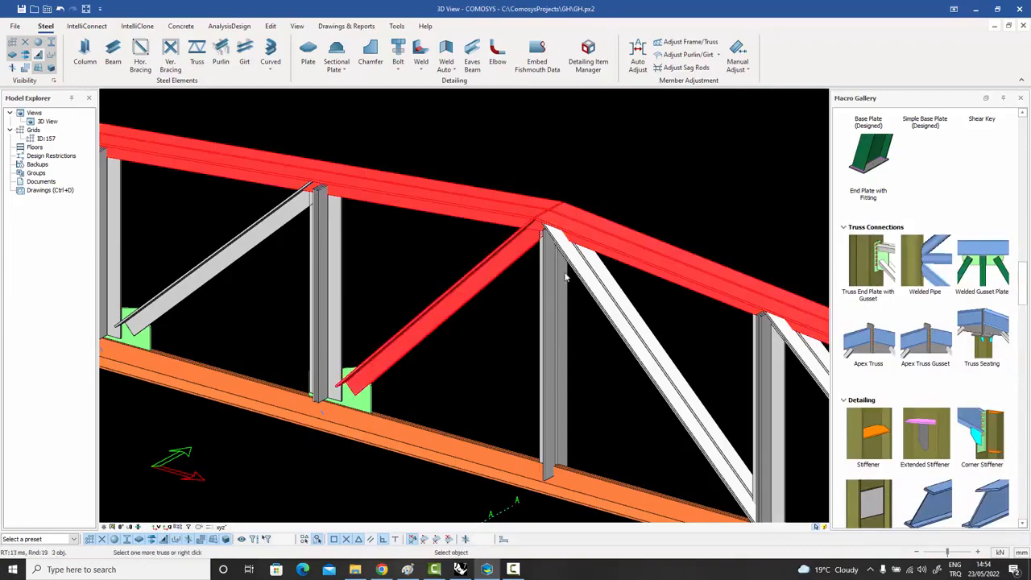
left_click(563, 278)
key("Escape")
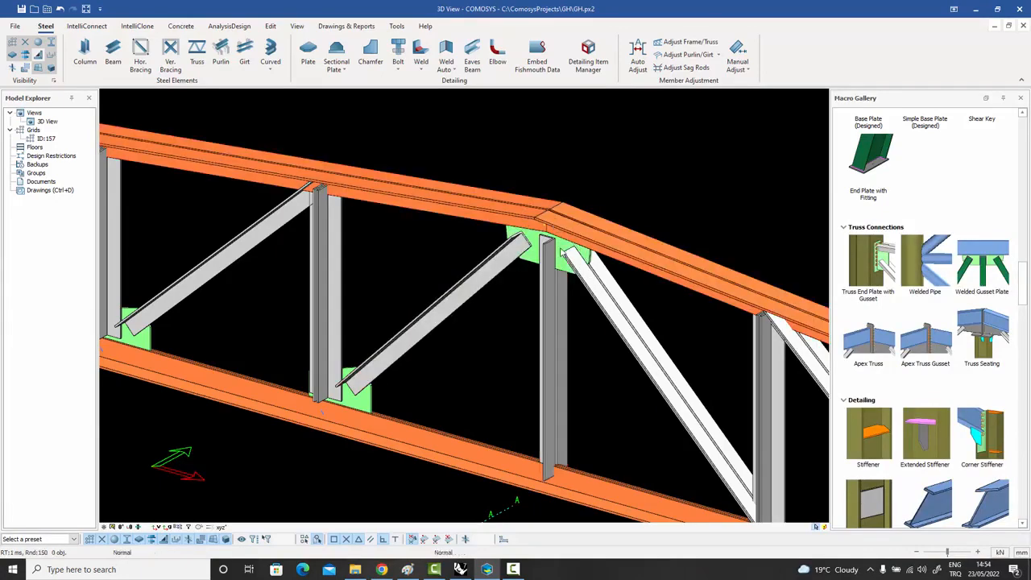
left_click(563, 251)
mouse_move(563, 251)
middle_mouse_down()
mouse_move(567, 233)
mouse_move(620, 214)
mouse_move(564, 234)
middle_mouse_up()
scroll(565, 230, "up", 7)
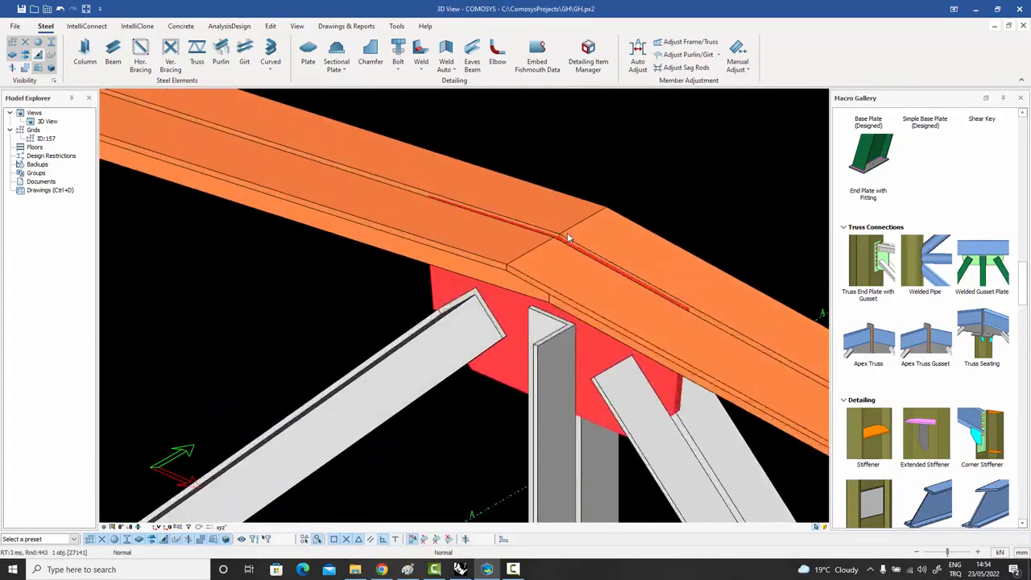
left_click(646, 178)
- Create an Apex Truss connection at the other truss's apex from its top chords and diagonals, and check the bolted end plate
middle_click_drag(647, 178, 646, 188)
scroll(646, 190, "down", 4)
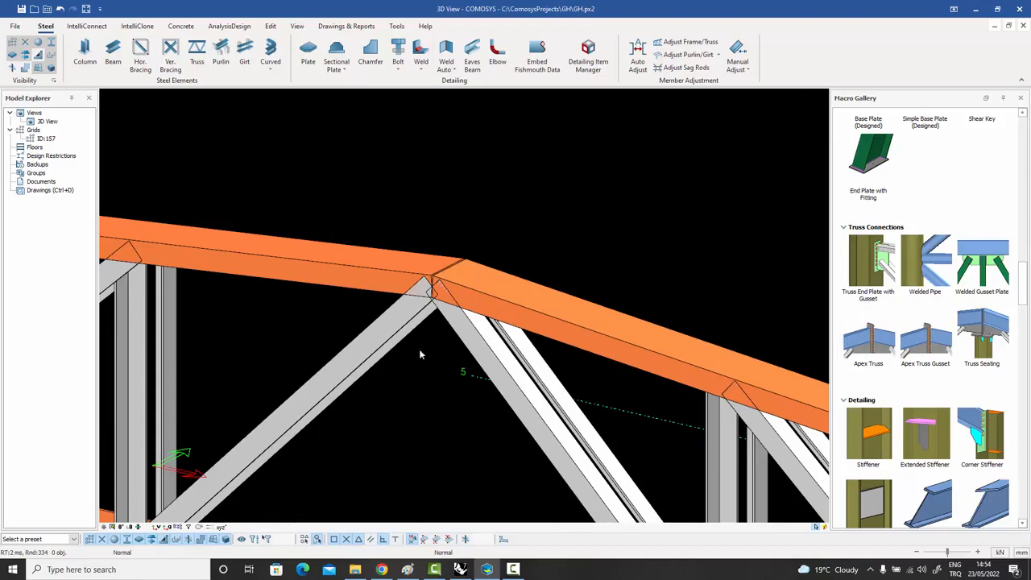
left_click(880, 358)
left_click(369, 279)
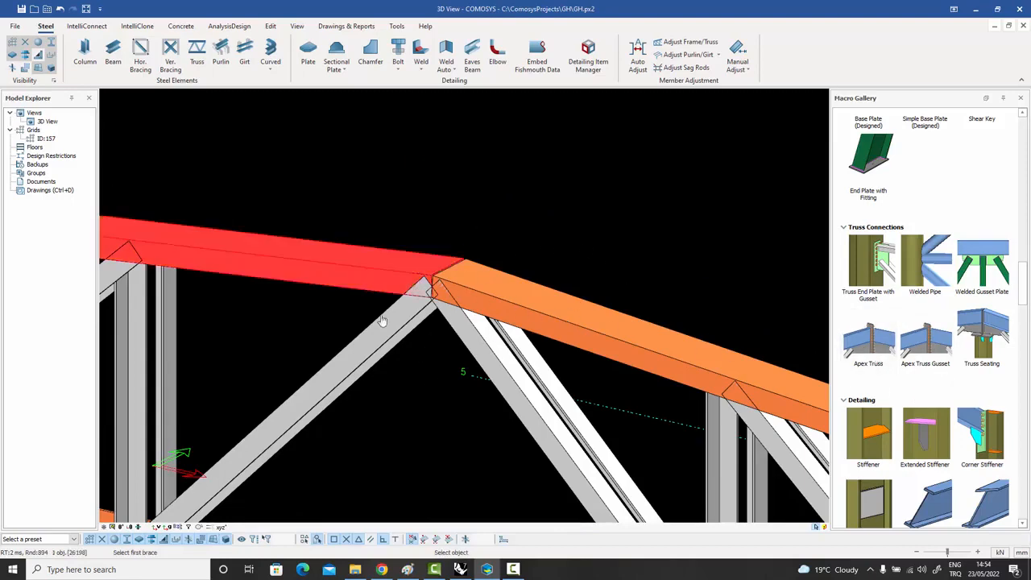
left_click(382, 330)
left_click(531, 316)
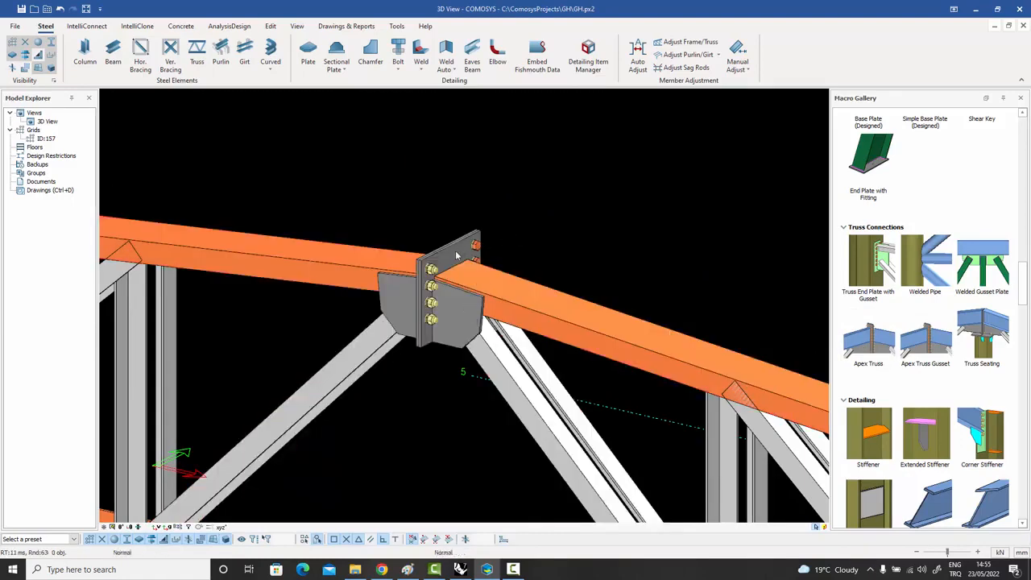
left_click(501, 250)
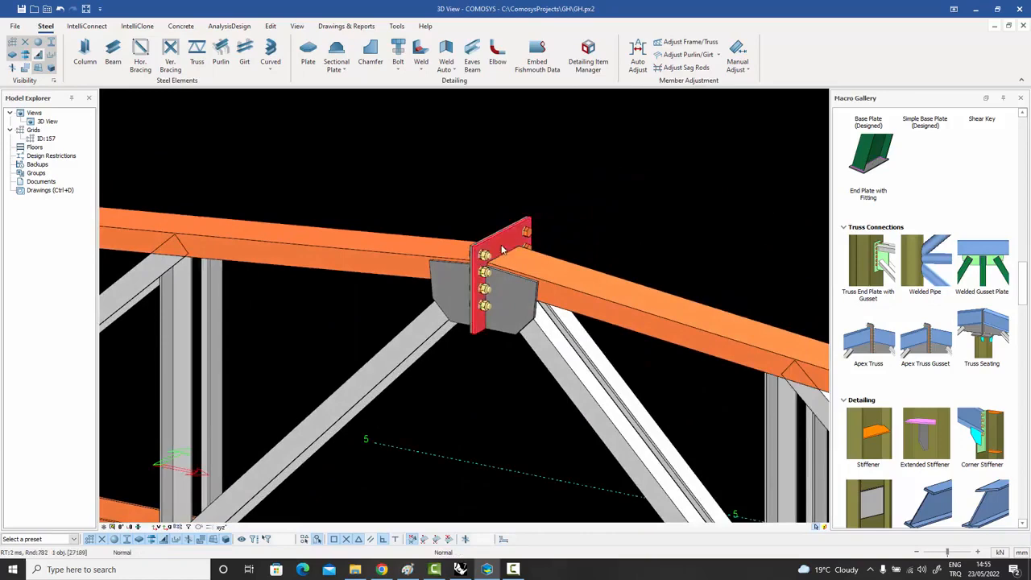
mouse_move(501, 249)
middle_mouse_down()
mouse_move(443, 298)
mouse_move(500, 248)
middle_mouse_up()
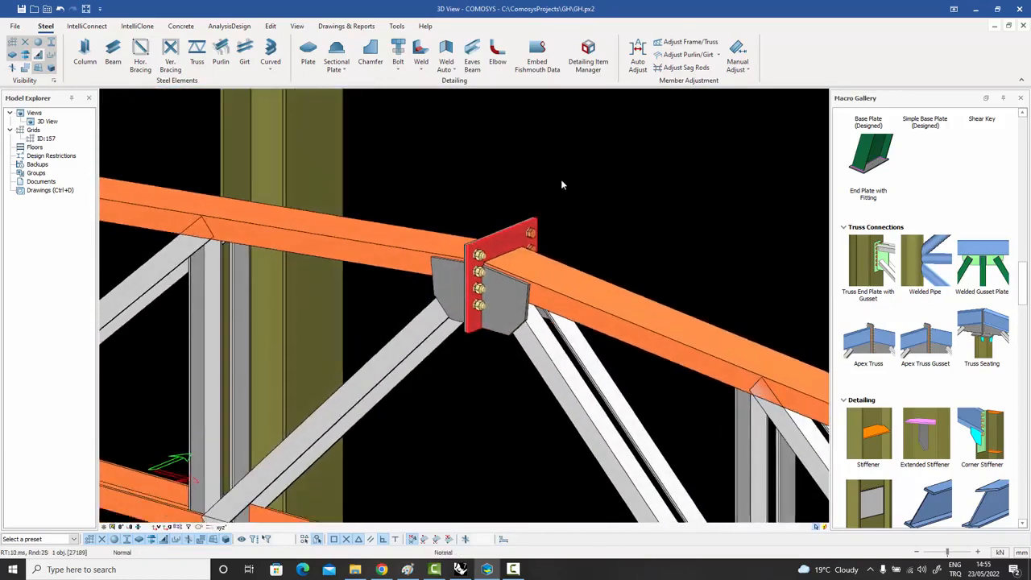
key("Escape")
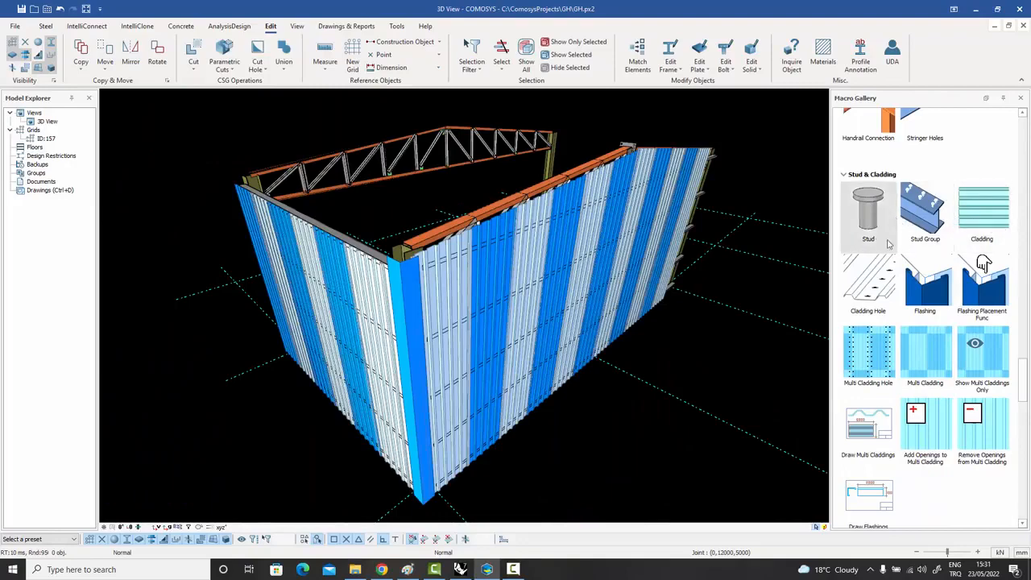
- Examine the building's wall cladding and corner flashing from another angle
mouse_move(987, 285)
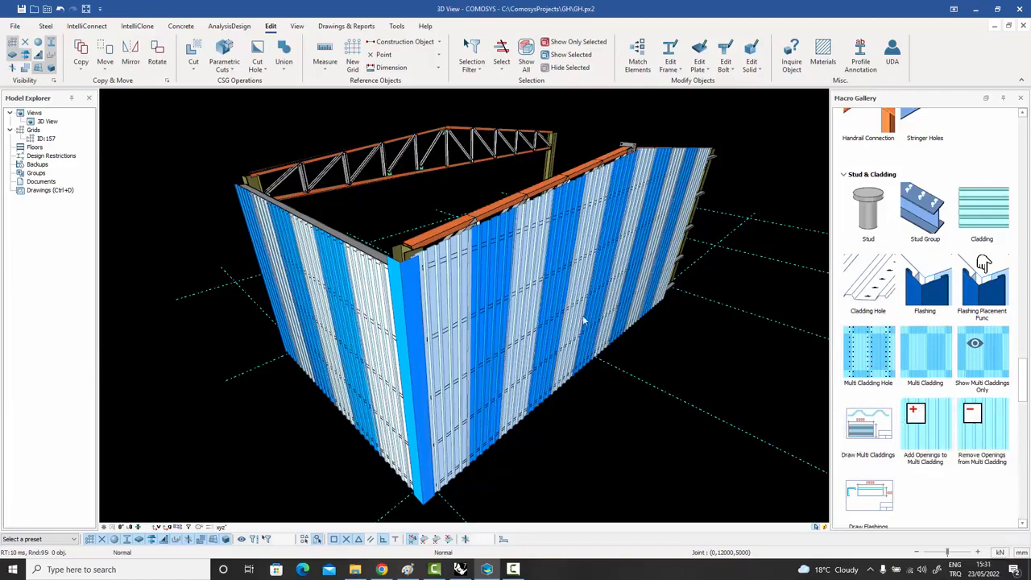
middle_click_drag(583, 320, 652, 314)
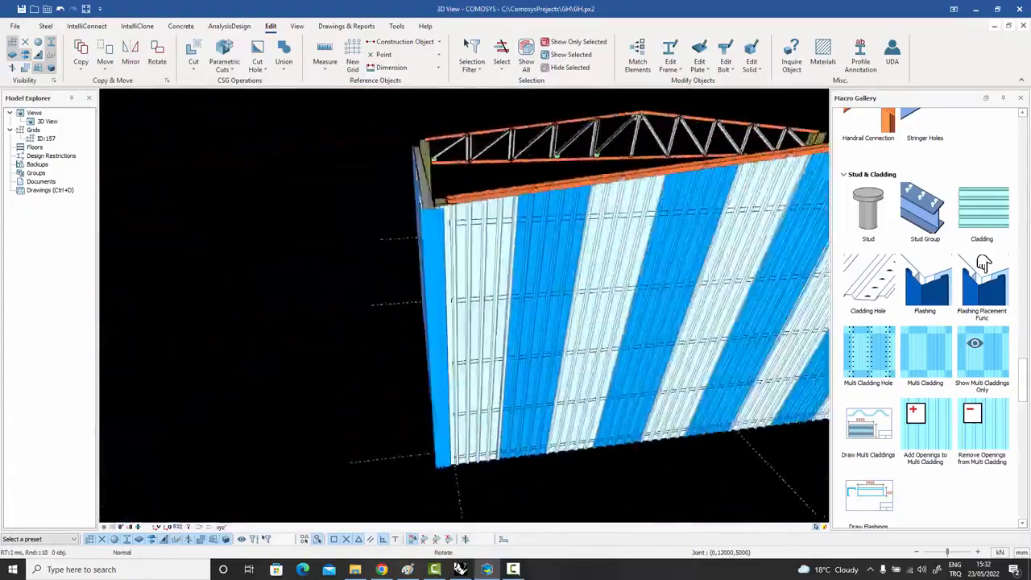
- Examine the wall cladding, girts and truss end from inside the building, around the corner column
middle_click_drag(596, 330, 415, 272)
scroll(416, 274, "down", 3)
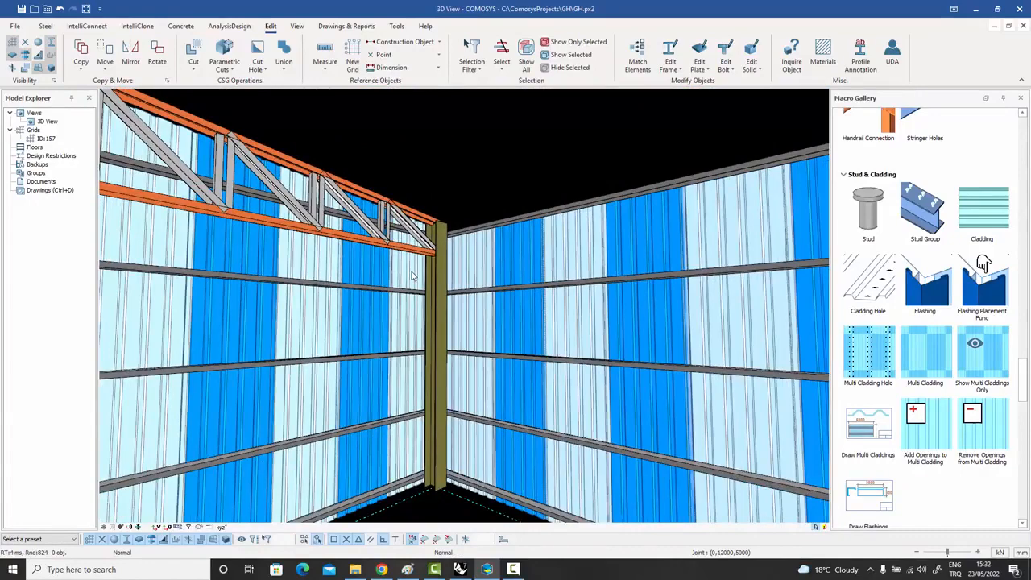
middle_click_drag(439, 224, 444, 270)
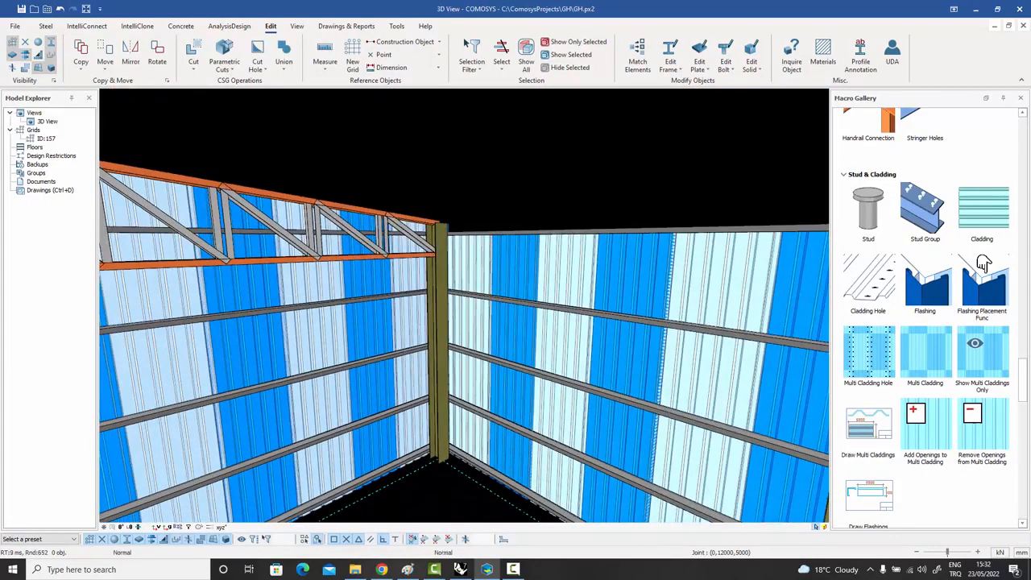
mouse_move(413, 284)
middle_mouse_down()
mouse_move(395, 318)
mouse_move(278, 326)
mouse_move(234, 310)
mouse_move(377, 320)
mouse_move(420, 284)
middle_mouse_up()
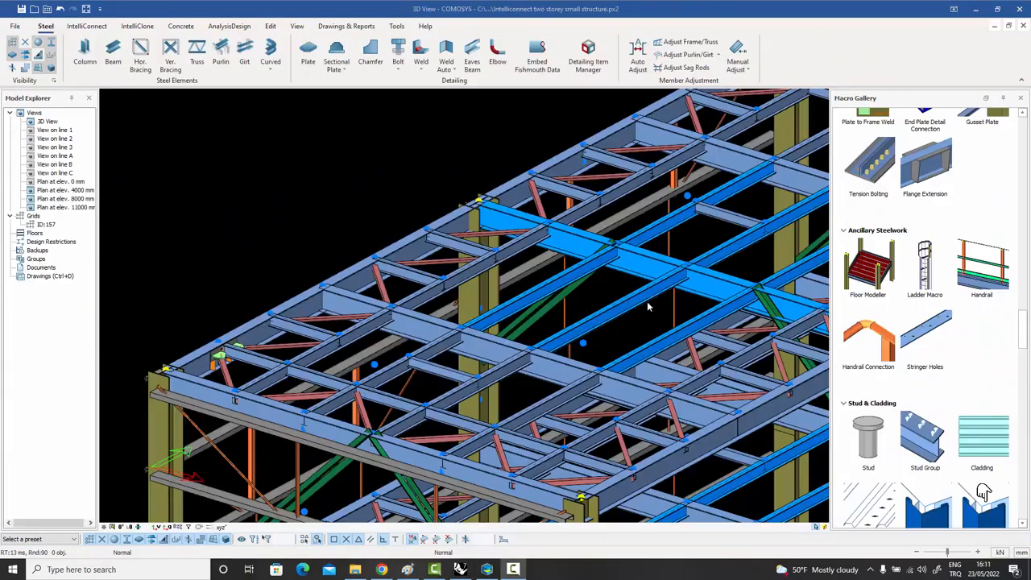
- Create handrails with the Handrail macro along two adjoining edge beams of the upper floor
middle_click_drag(647, 302, 631, 285)
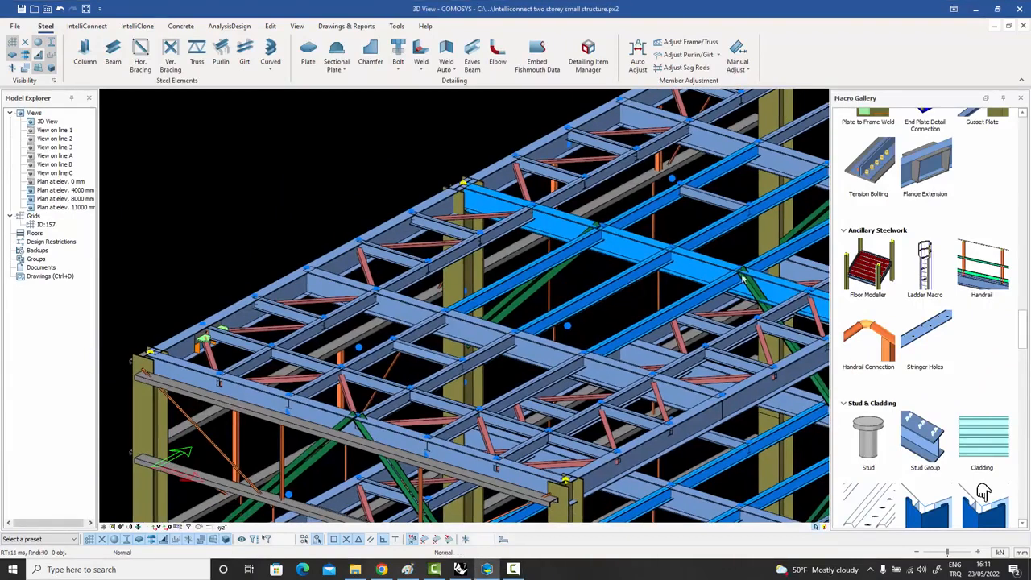
left_click(976, 270)
left_click(335, 266)
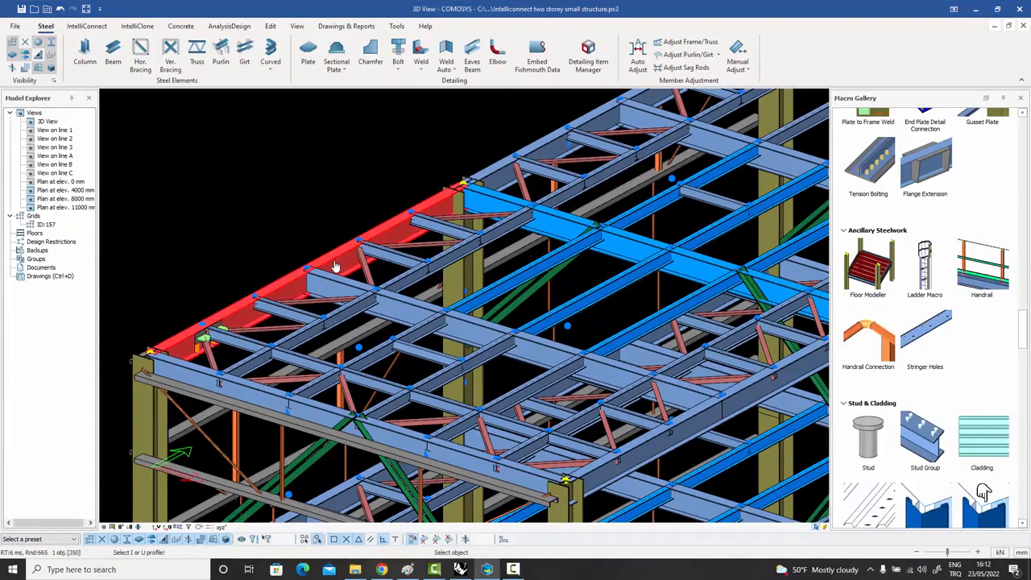
right_click(335, 266)
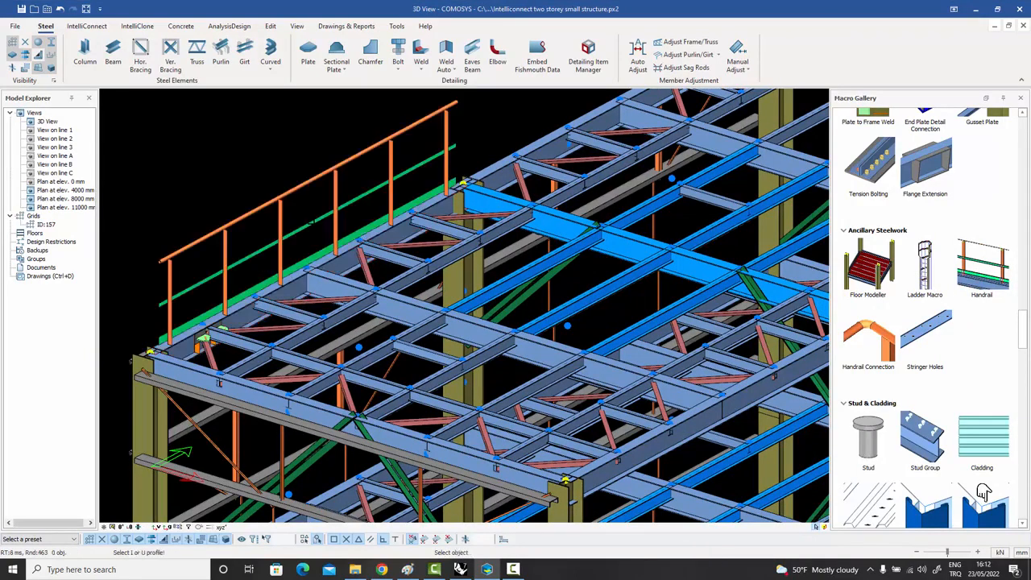
left_click(567, 228)
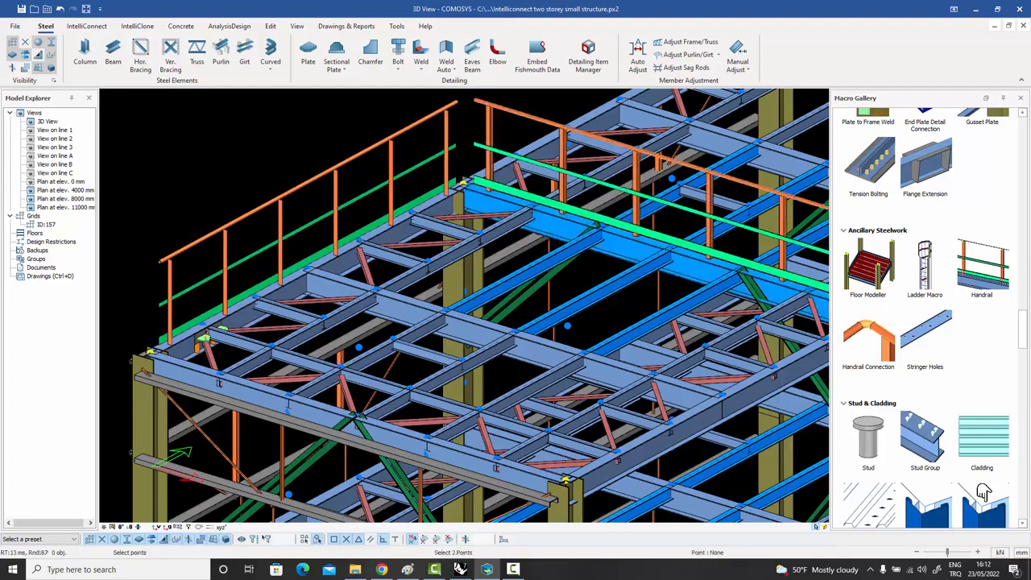
middle_click_drag(405, 106, 383, 135)
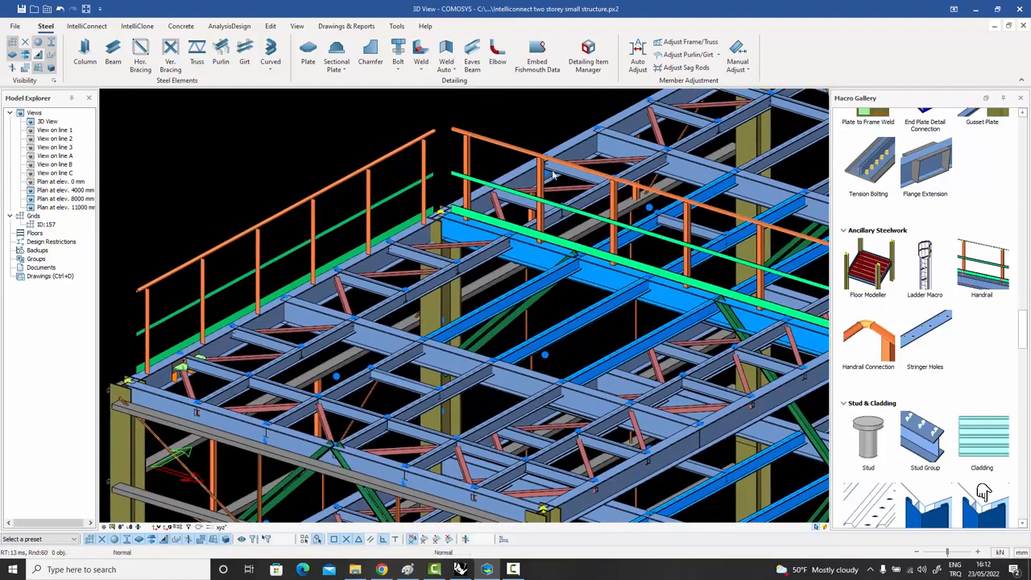
- Join the two handrails at the floor corner with a Handrail Connection
left_click(857, 336)
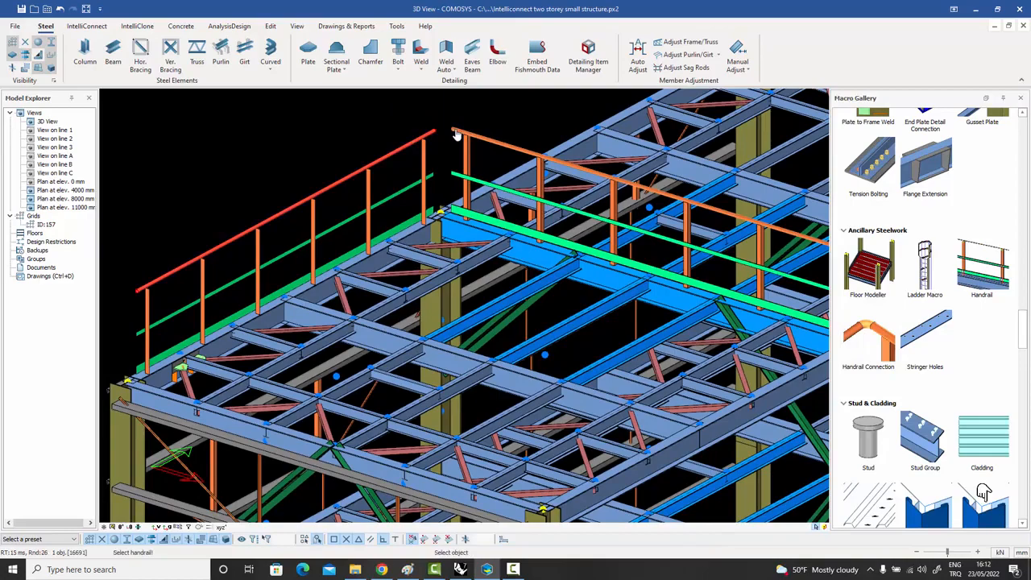
scroll(451, 191, "up", 1)
scroll(453, 193, "down", 3)
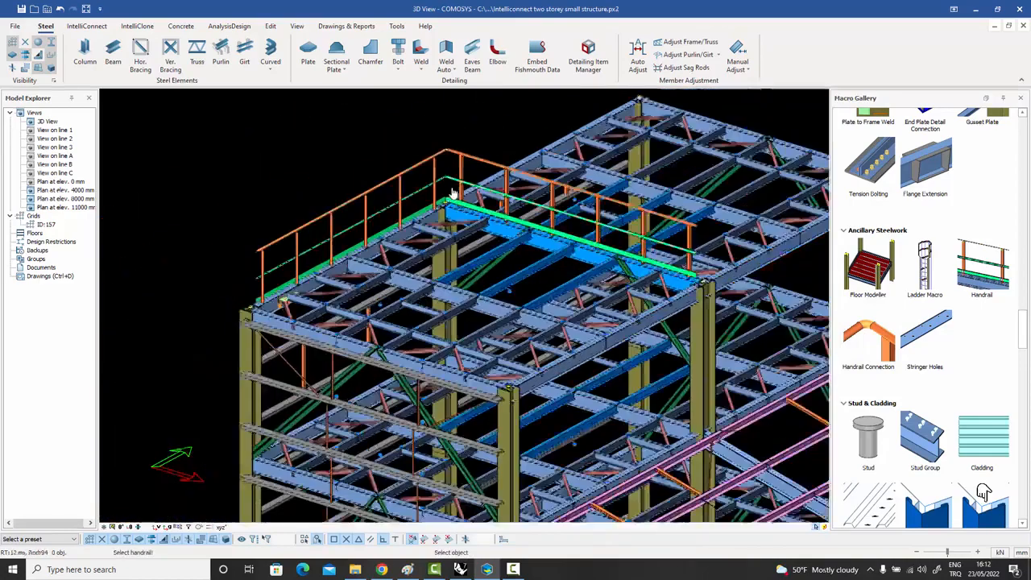
scroll(453, 193, "down", 1)
key("Escape")
- Create another handrail along the front edge beam of the upper floor
left_click(983, 270)
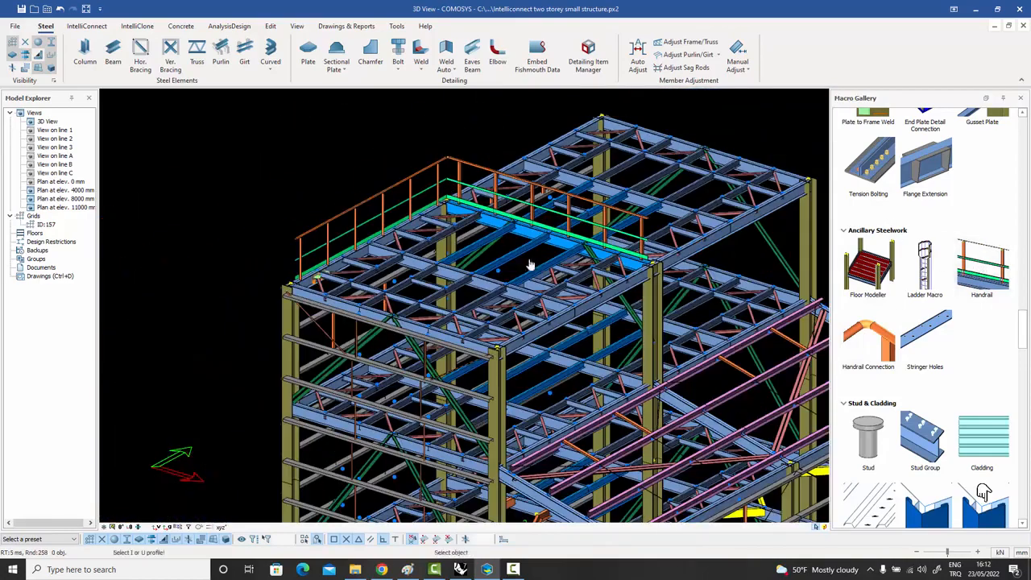
scroll(358, 287, "up", 3)
left_click(257, 305)
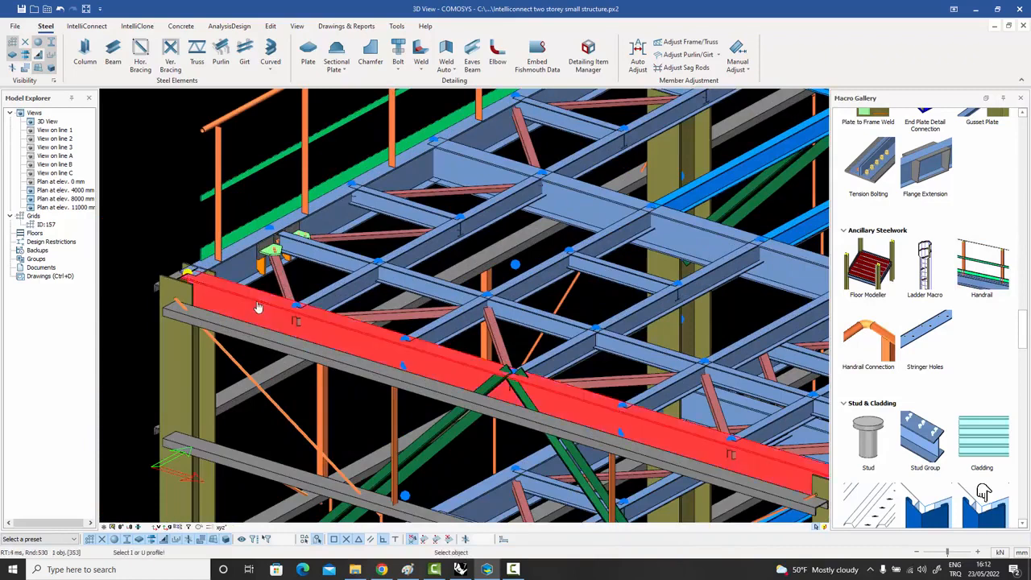
right_click(256, 301)
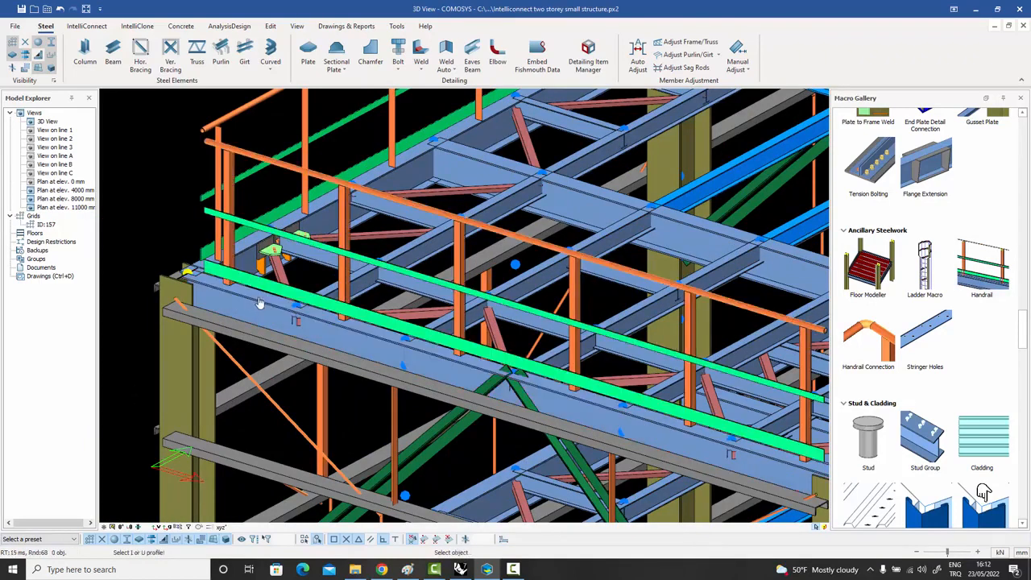
left_click(334, 211)
key("Escape")
- In the front handrail's post settings, set the connection location to the outermost post position and apply it
left_click(344, 211)
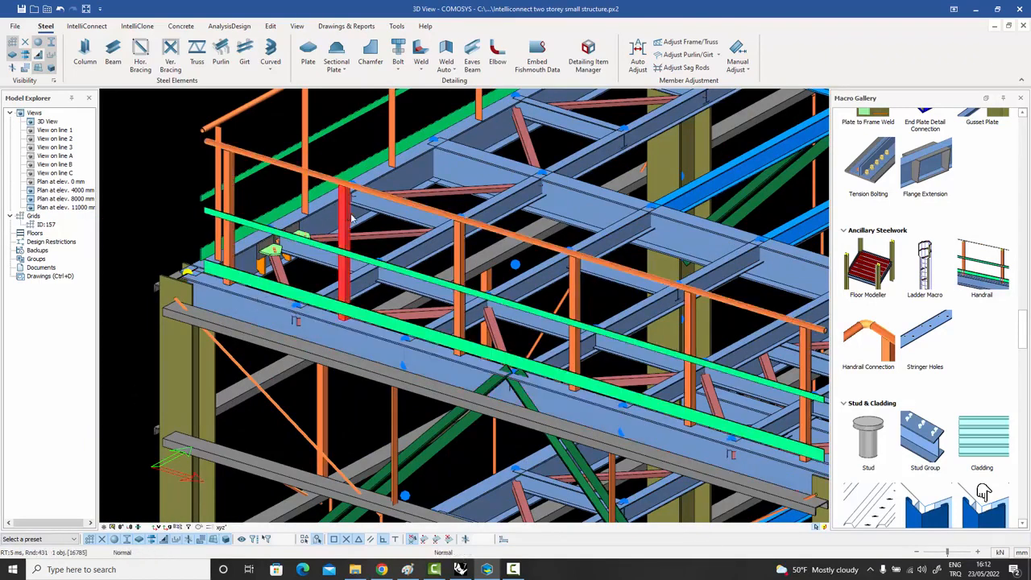
middle_click_drag(344, 212, 302, 215)
double_click(301, 217)
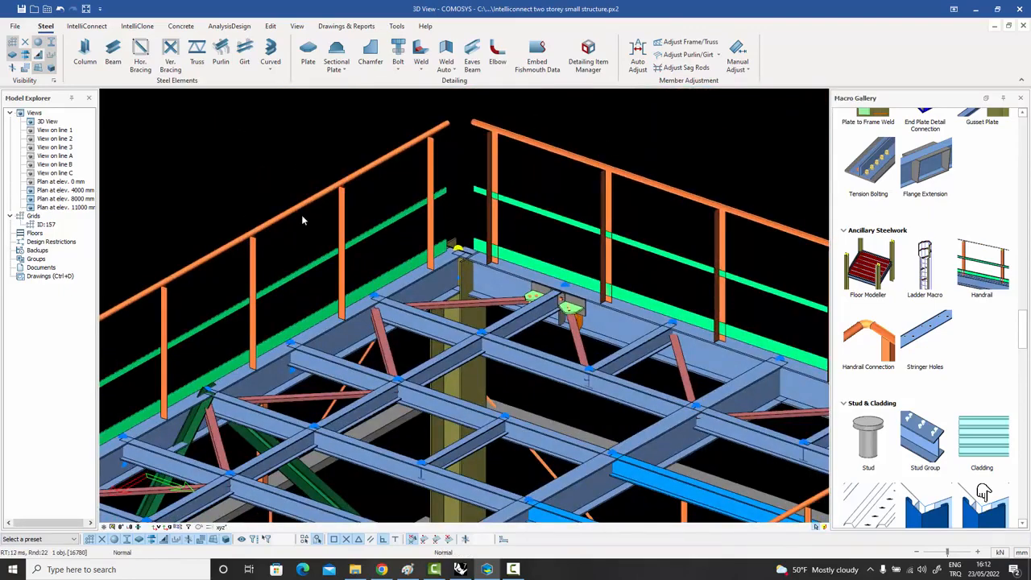
left_click_drag(410, 171, 594, 135)
left_click(556, 151)
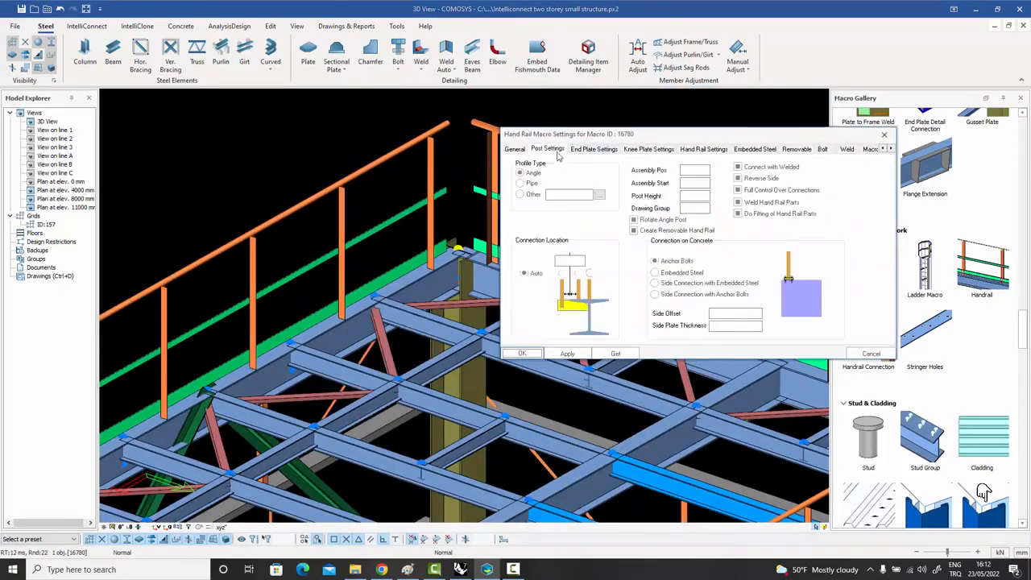
left_click(561, 273)
left_click(566, 354)
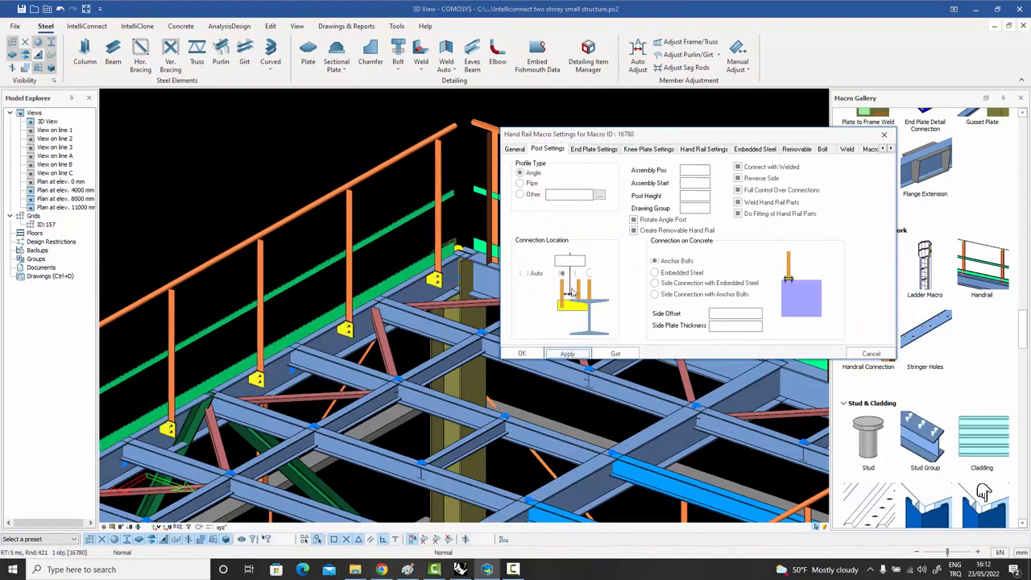
- Set the front handrail's post connection offset to -200, apply it and check a post's bolted side plate
left_click(569, 259)
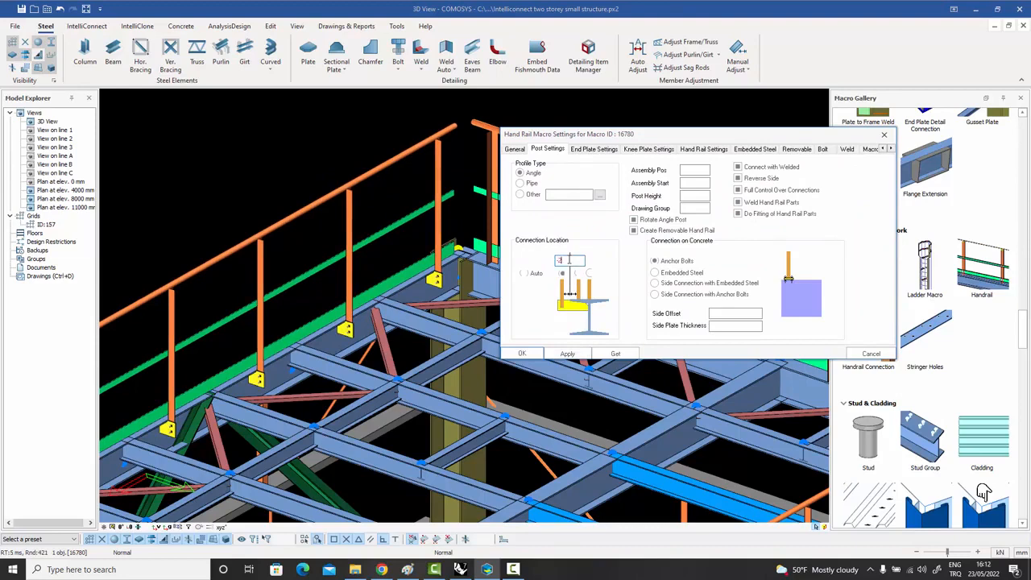
left_click(567, 354)
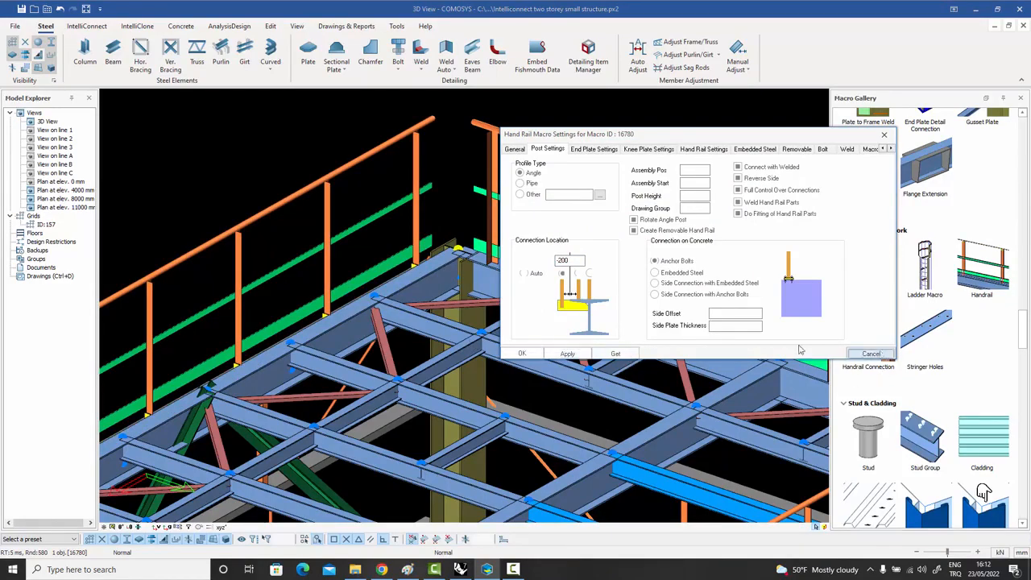
left_click(871, 354)
middle_click_drag(645, 362, 391, 304)
scroll(390, 304, "up", 5)
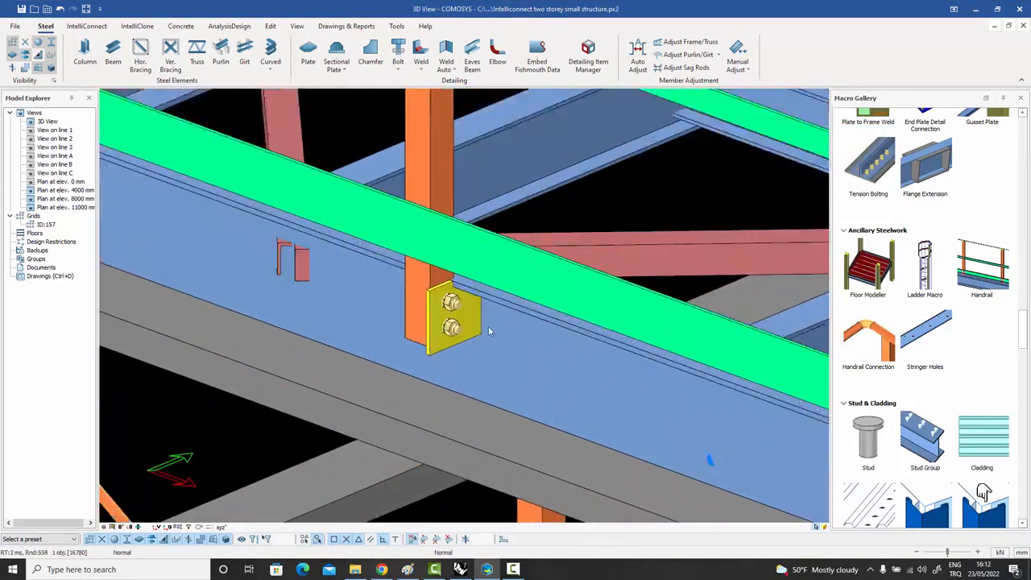
scroll(451, 302, "down", 8)
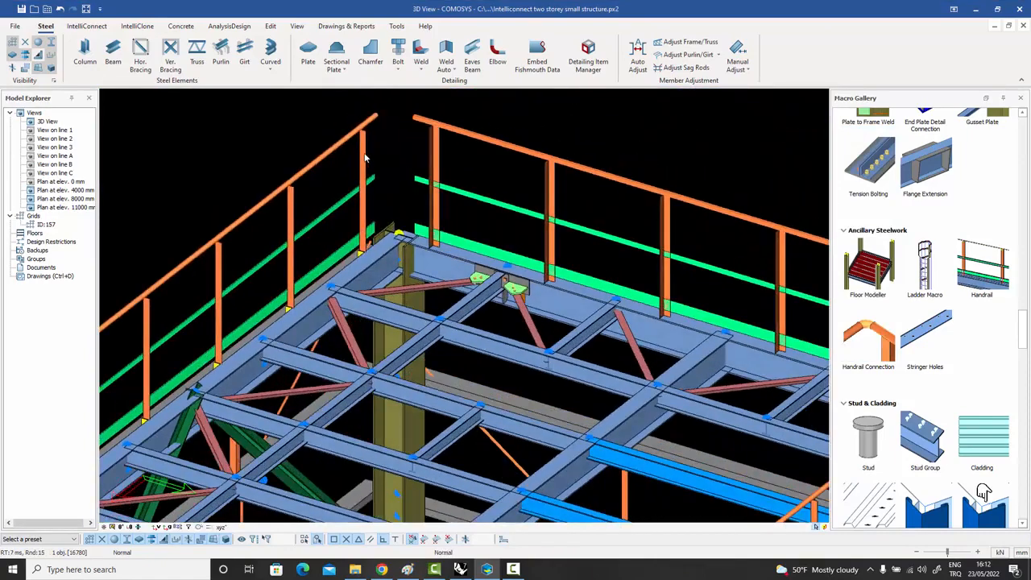
- Reopen the front handrail's post settings and set the connection location to the post position directly over the beam
double_click(365, 158)
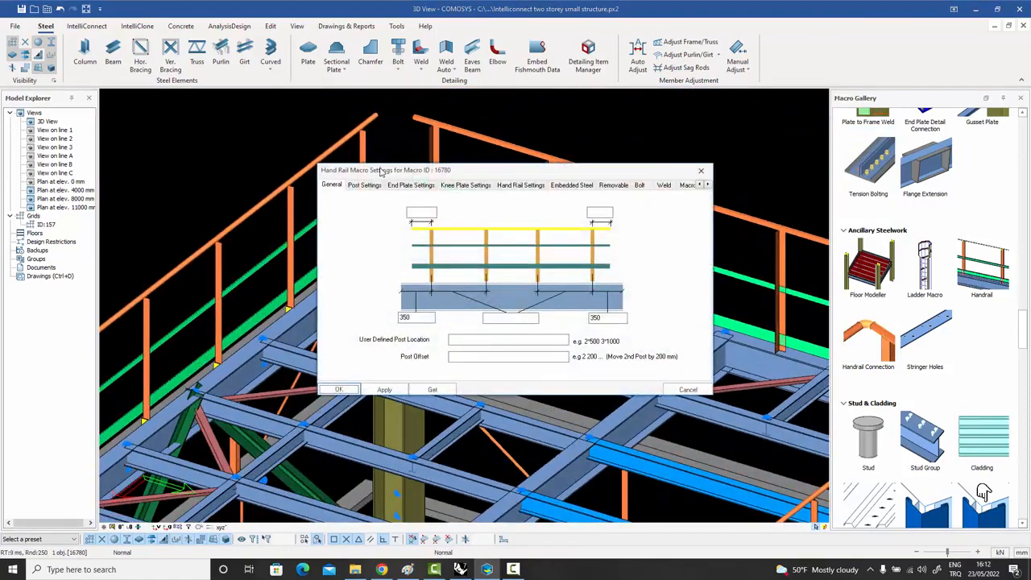
left_click_drag(382, 171, 525, 137)
left_click(512, 151)
left_click(552, 275)
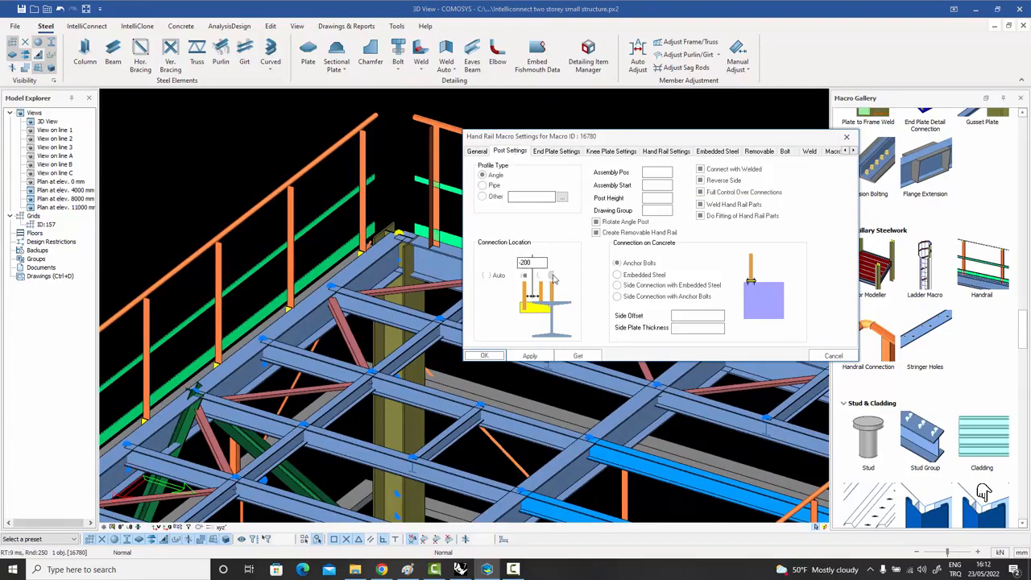
left_click(531, 356)
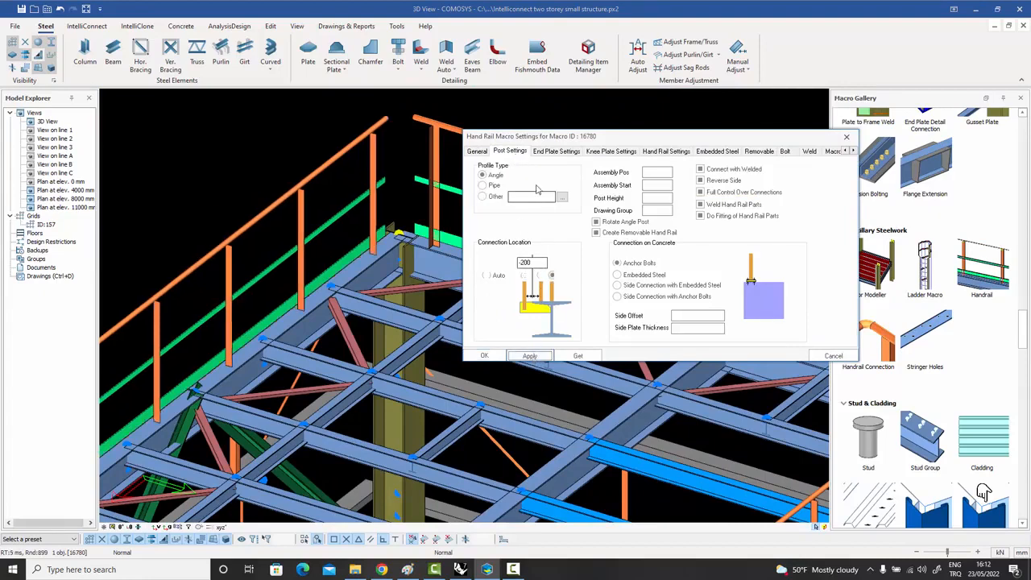
- Change the front handrail's post profile to Pipe and enable Create Removable Hand Rail
left_click(492, 186)
left_click(530, 355)
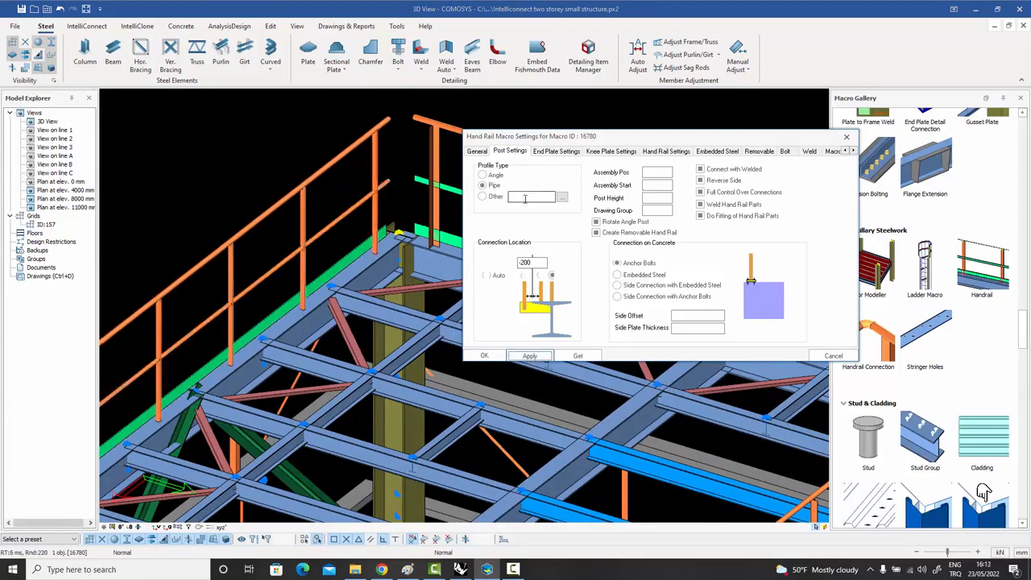
left_click(596, 232)
left_click(528, 356)
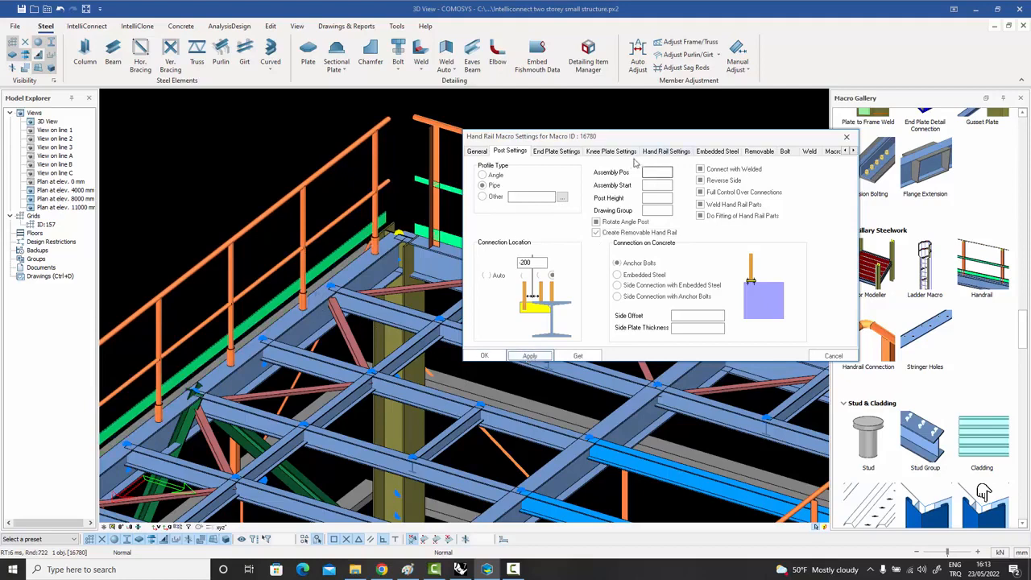
- Review the handrail's end plate, knee plate, hand rail, embedded steel and removable settings, and close the macro settings
left_click(564, 153)
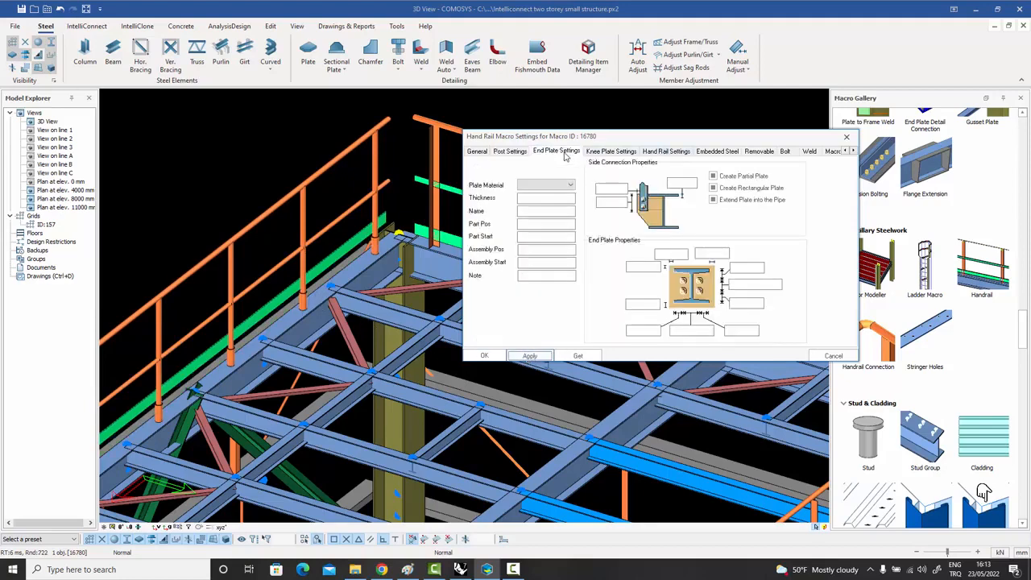
left_click(608, 152)
left_click(668, 153)
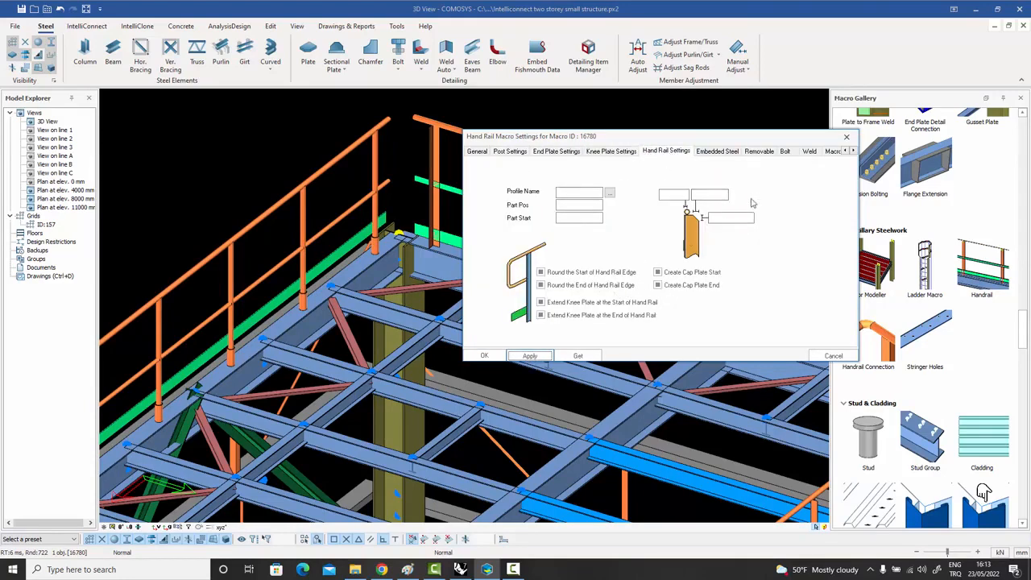
left_click(722, 153)
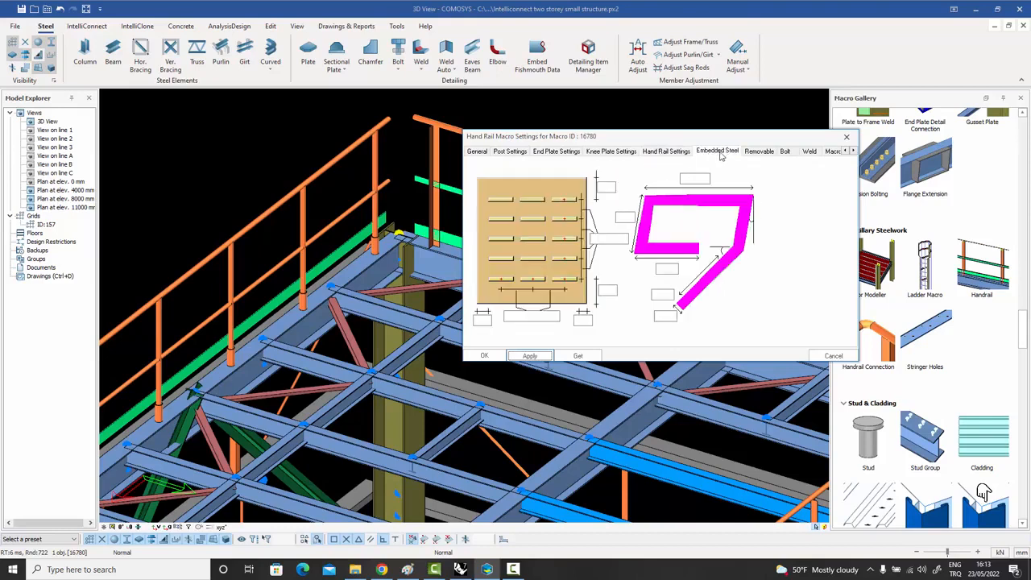
left_click(760, 152)
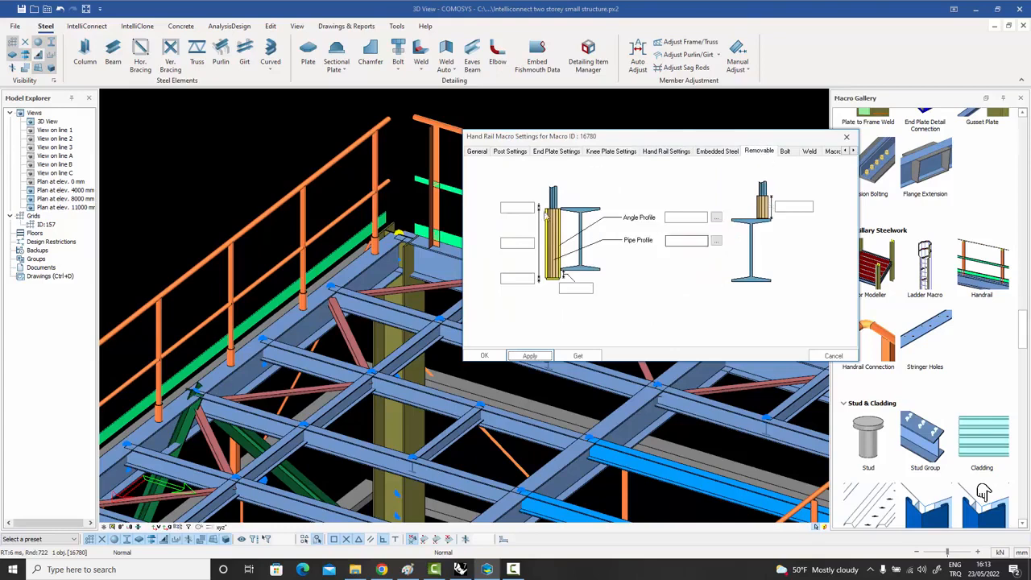
left_click(845, 138)
middle_click_drag(566, 177, 532, 208)
scroll(592, 205, "down", 2)
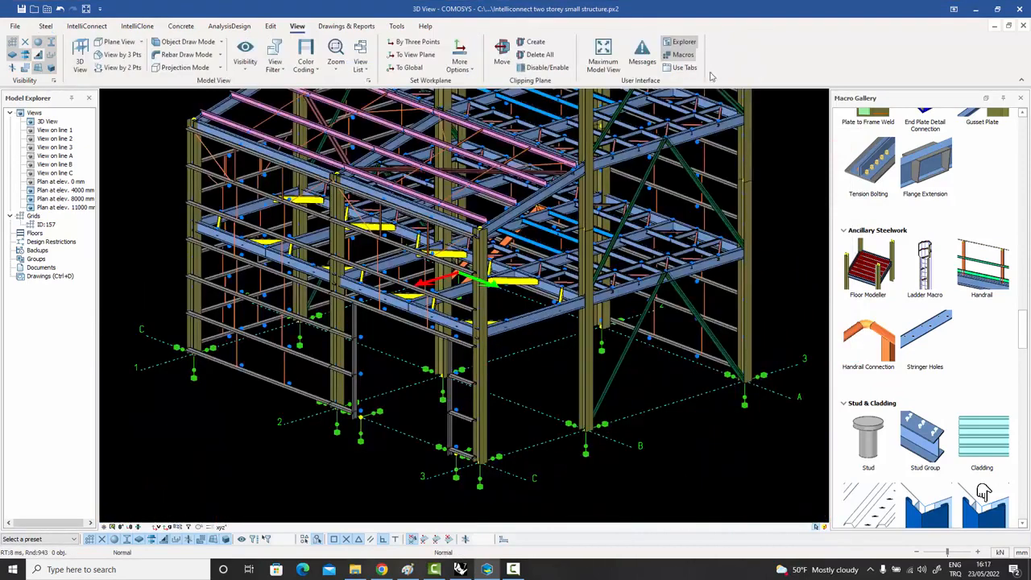
- Place a ladder with the Ladder Macro at ground level between grid lines B and C on line 3
left_click(908, 281)
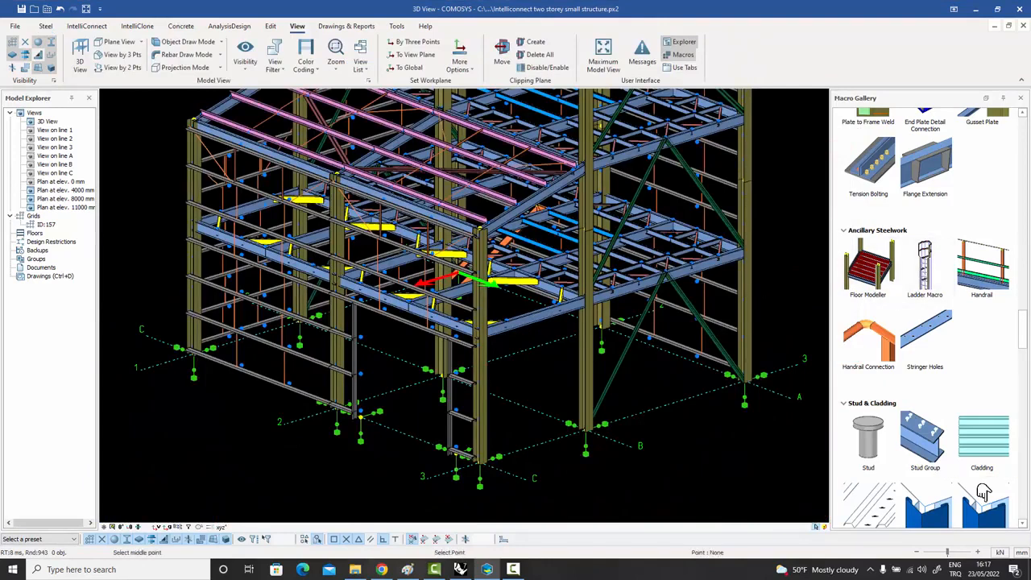
left_click(544, 448)
scroll(542, 419, "up", 2)
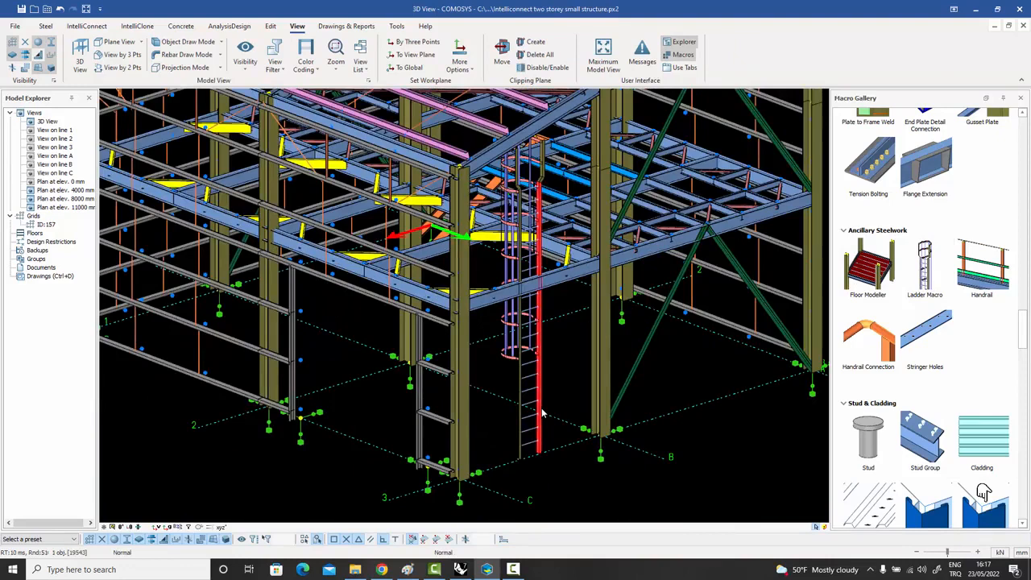
- Open the ladder's macro settings, set its rotation angle to 180 and apply the change
double_click(542, 413)
left_click(643, 335)
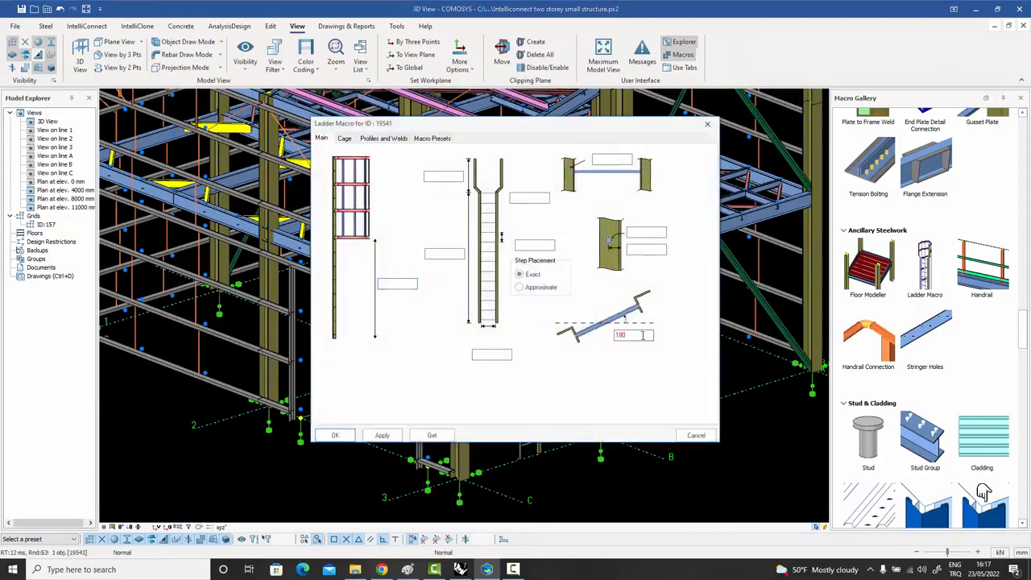
type("180")
left_click(382, 435)
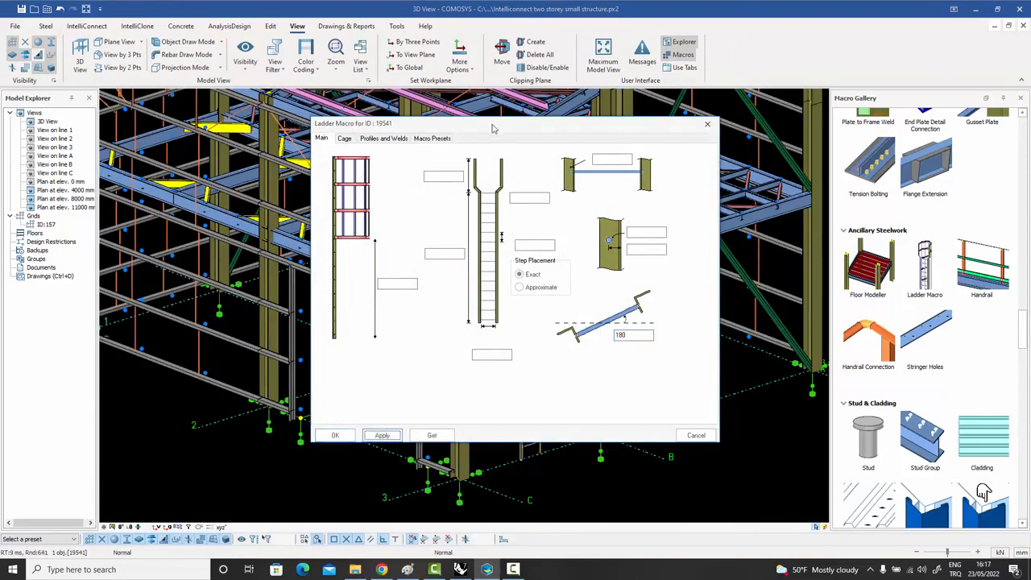
- Review the ladder's cage, profile and weld settings, close the macro settings and examine the ladder on the structure
left_click_drag(494, 129, 749, 125)
left_click(604, 137)
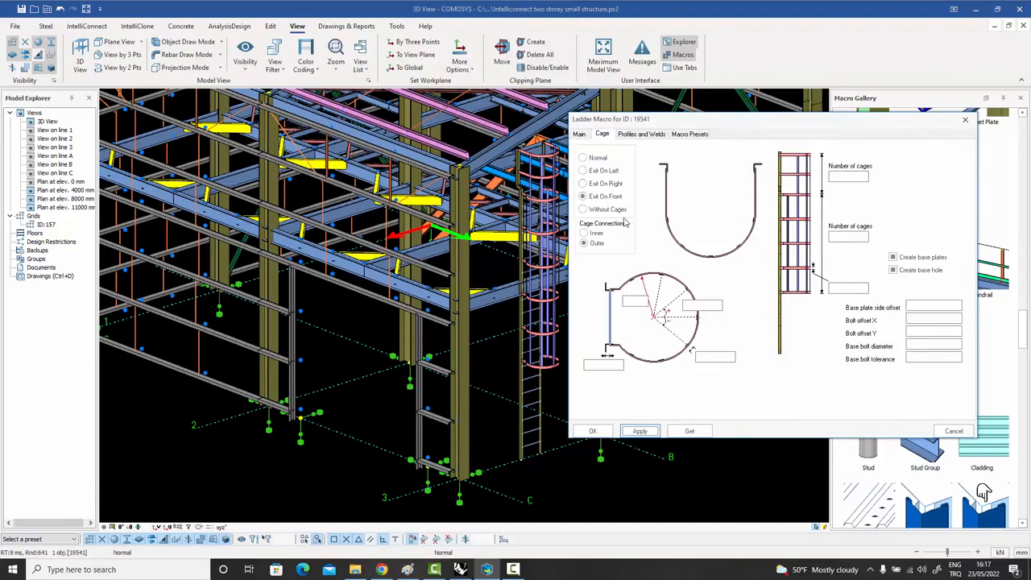
left_click(636, 135)
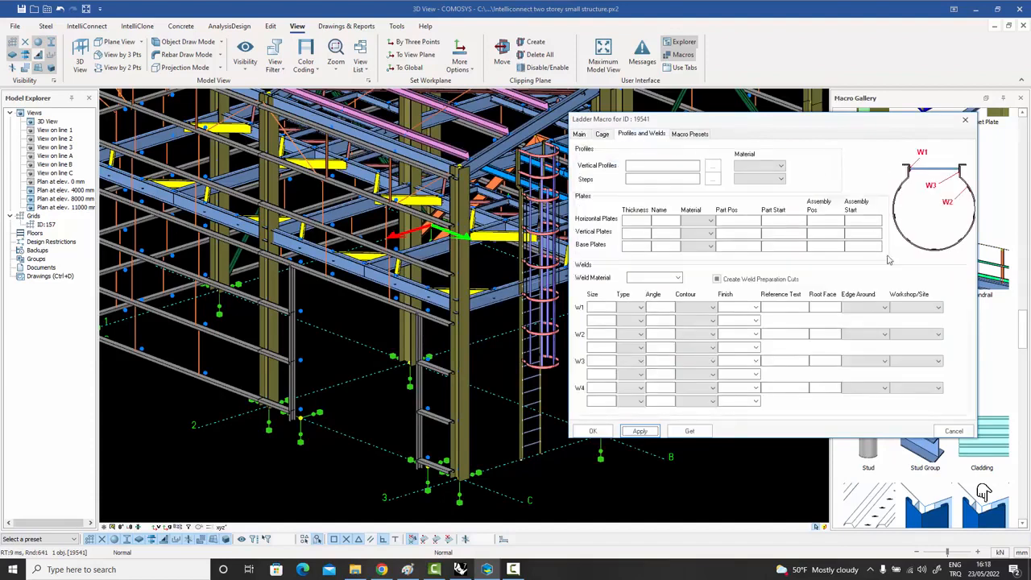
left_click(579, 134)
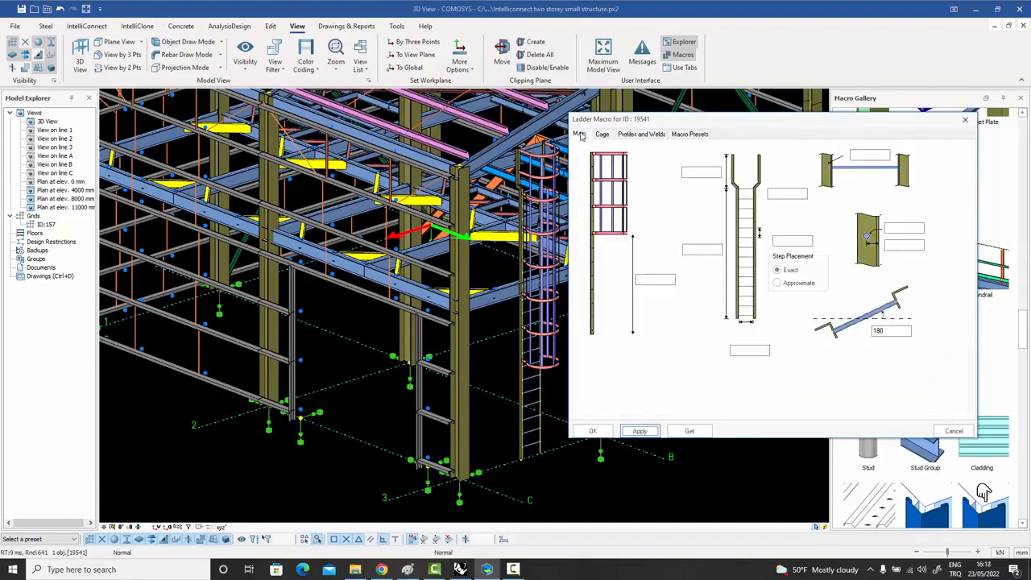
left_click(965, 121)
middle_click_drag(677, 360, 657, 362)
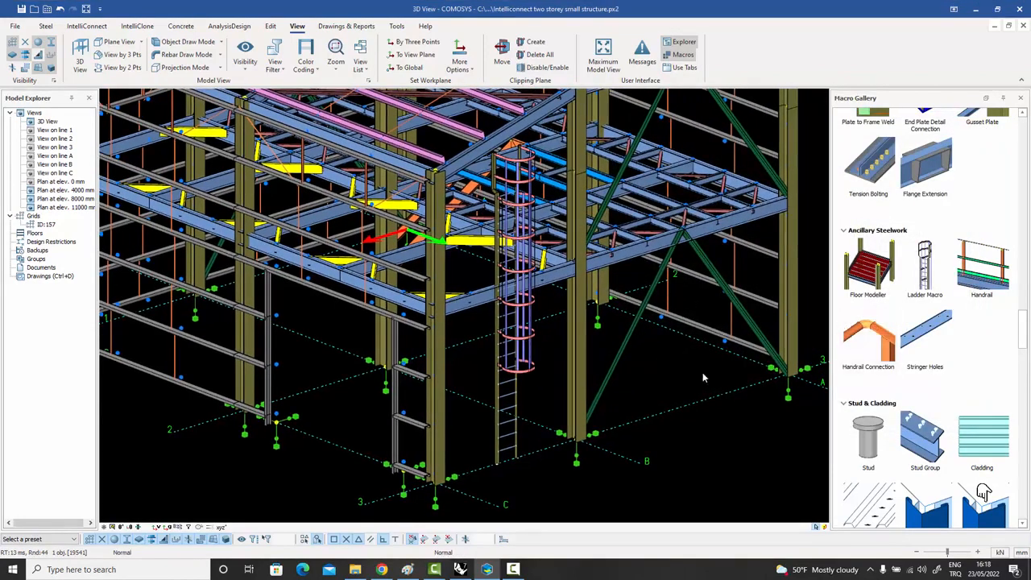
mouse_move(891, 269)
middle_click_drag(697, 269, 653, 318)
scroll(666, 322, "down", 2)
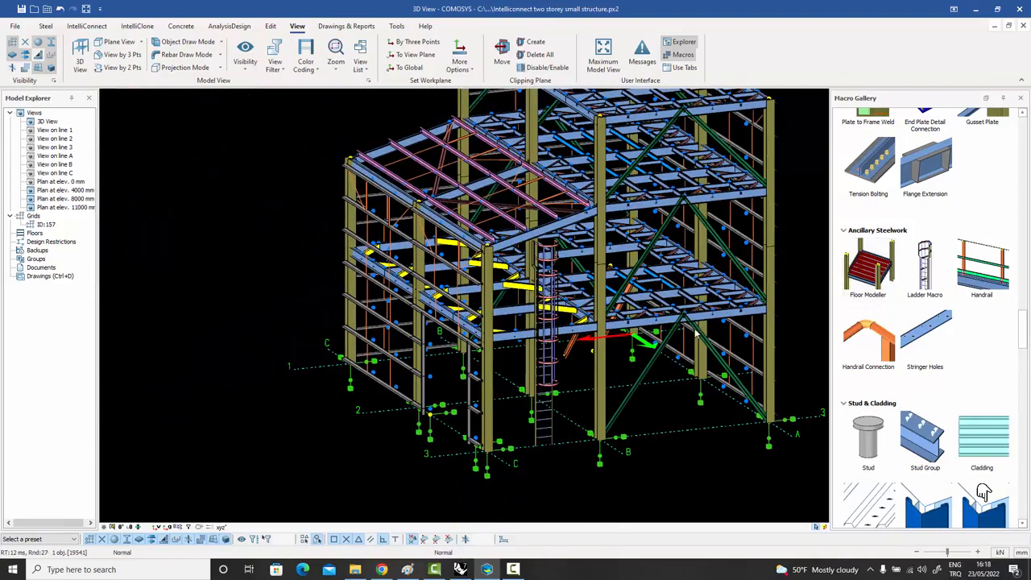
middle_click_drag(697, 331, 644, 330)
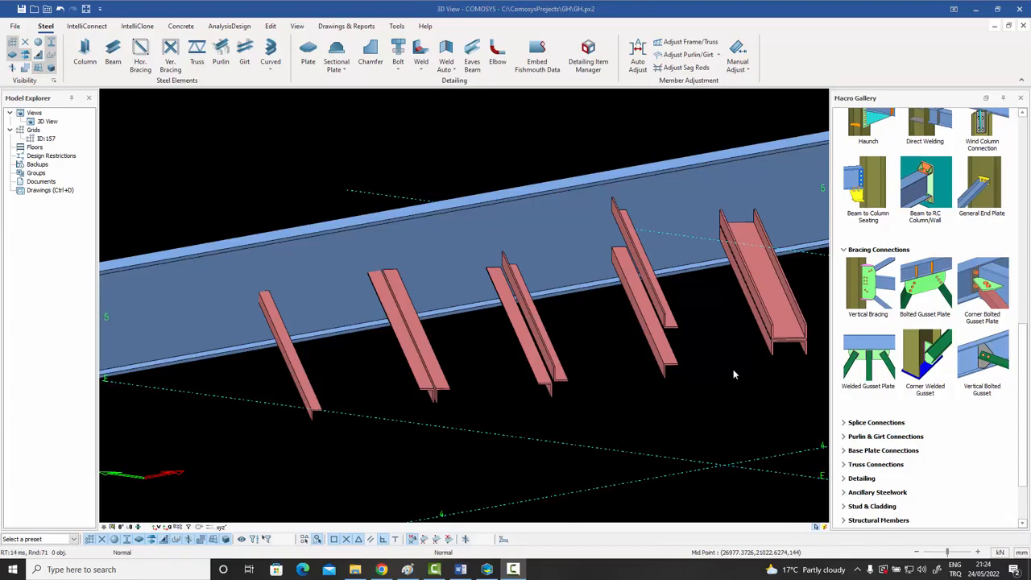
- Examine the main beam and its row of unconnected braces by highlighting the beam, the single-angle brace and the double-angle brace
middle_click_drag(732, 369, 696, 385)
scroll(725, 369, "down", 1)
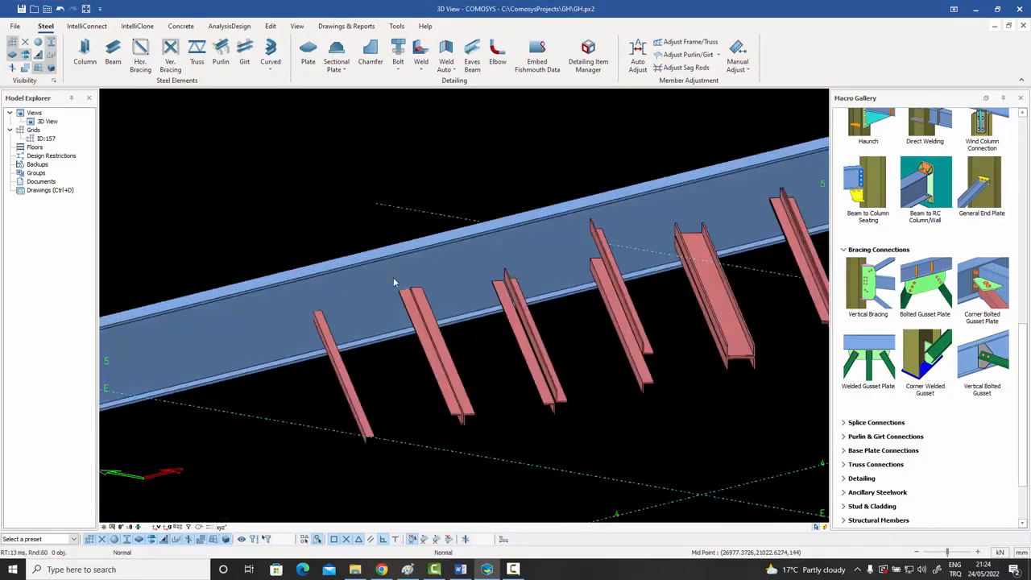
left_click(447, 264)
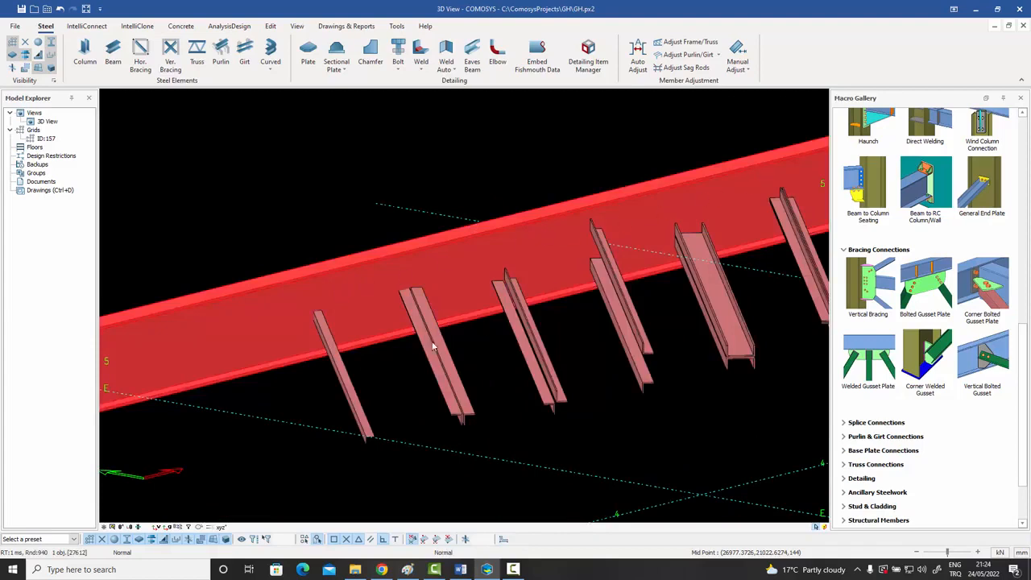
left_click(351, 391)
left_click(441, 366)
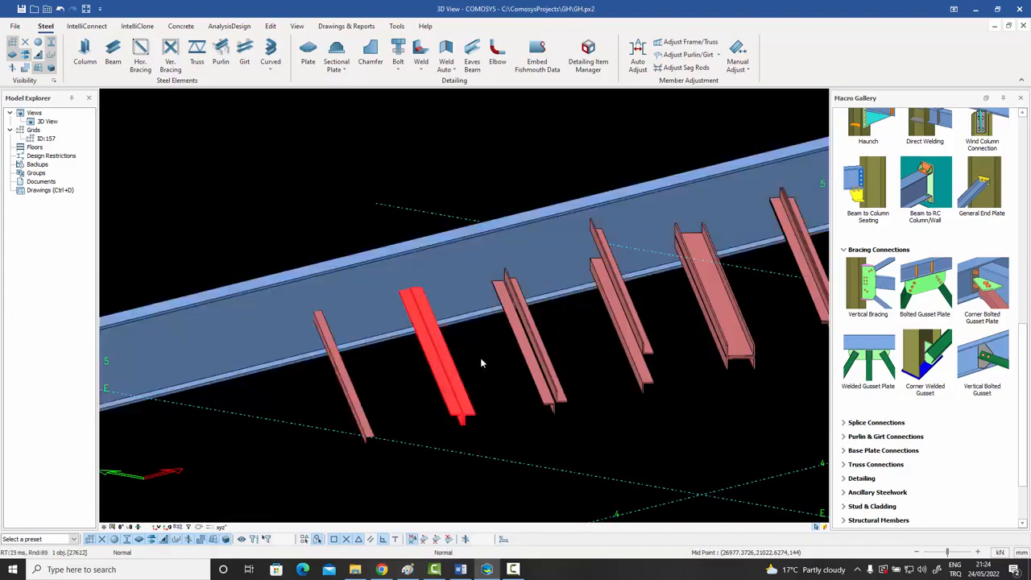
left_click(490, 409)
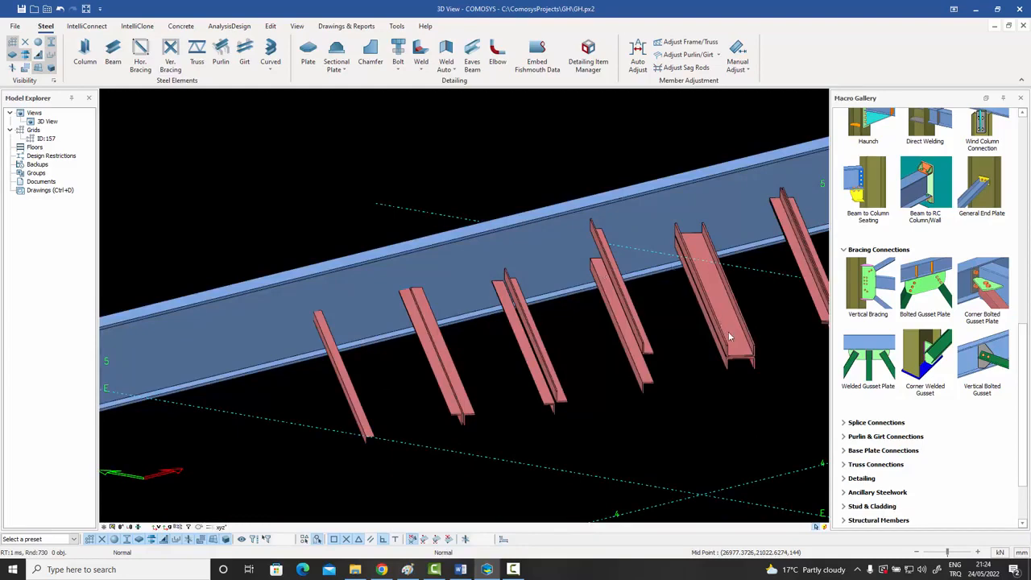
- Connect the first brace, a single angle, to the beam with the Bolted Gusset Plate macro and inspect the connection
left_click(914, 287)
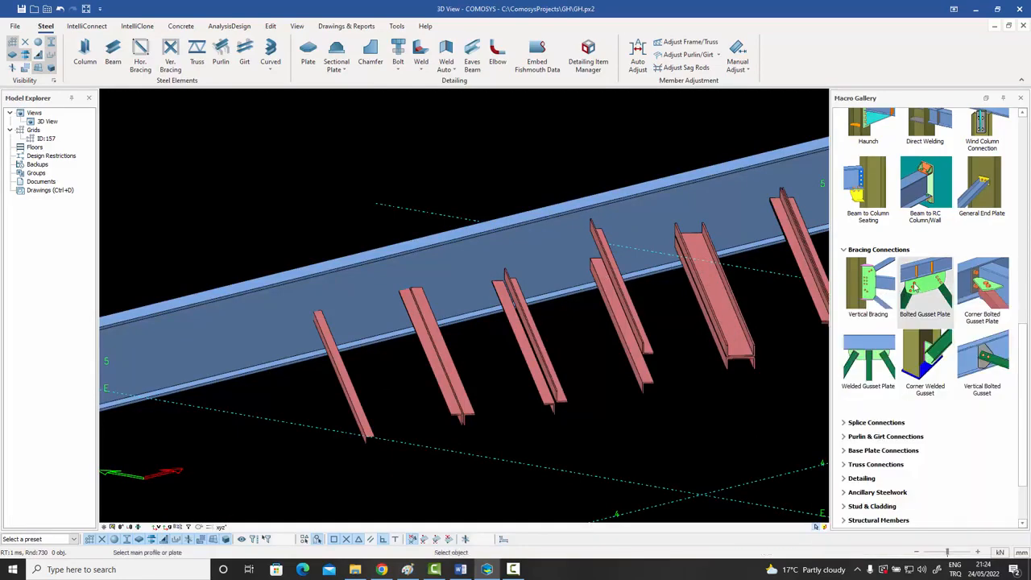
left_click(351, 298)
left_click(328, 335)
right_click(329, 311)
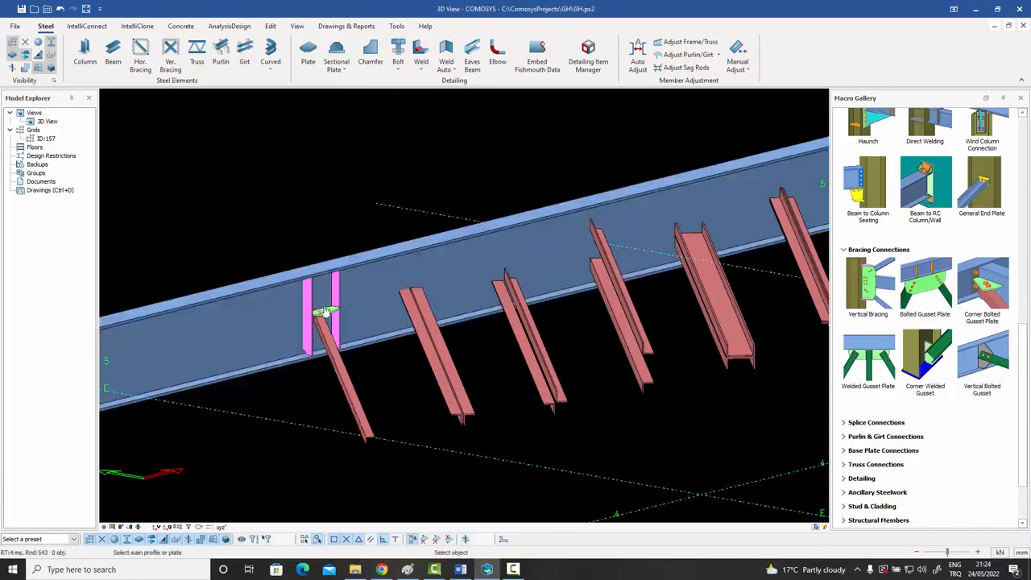
scroll(324, 314, "up", 5)
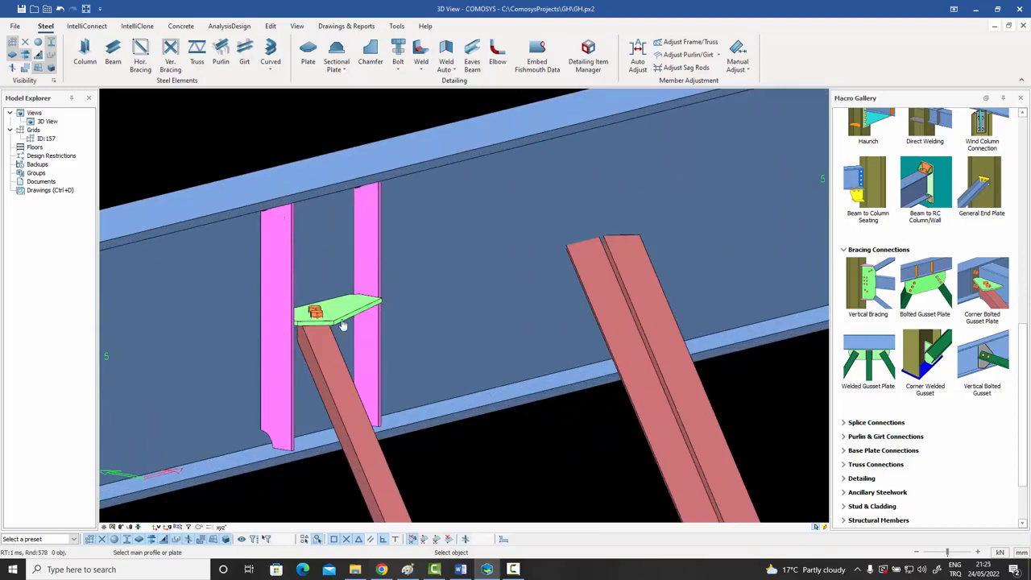
scroll(342, 324, "down", 5)
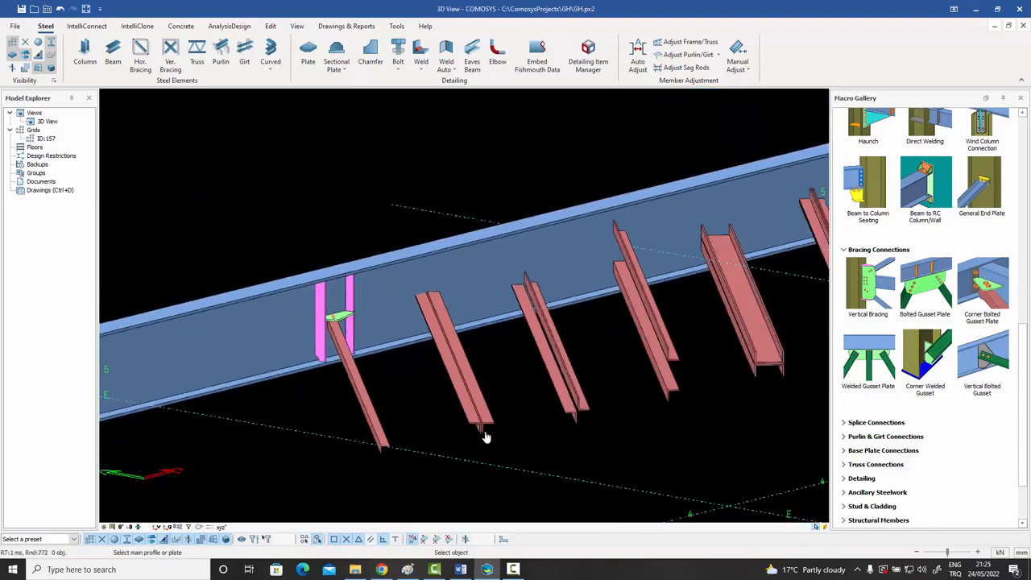
- Add a bolted gusset plate connection between the beam and the second brace, made of two back-to-back angles
scroll(481, 436, "up", 8)
scroll(515, 419, "down", 6)
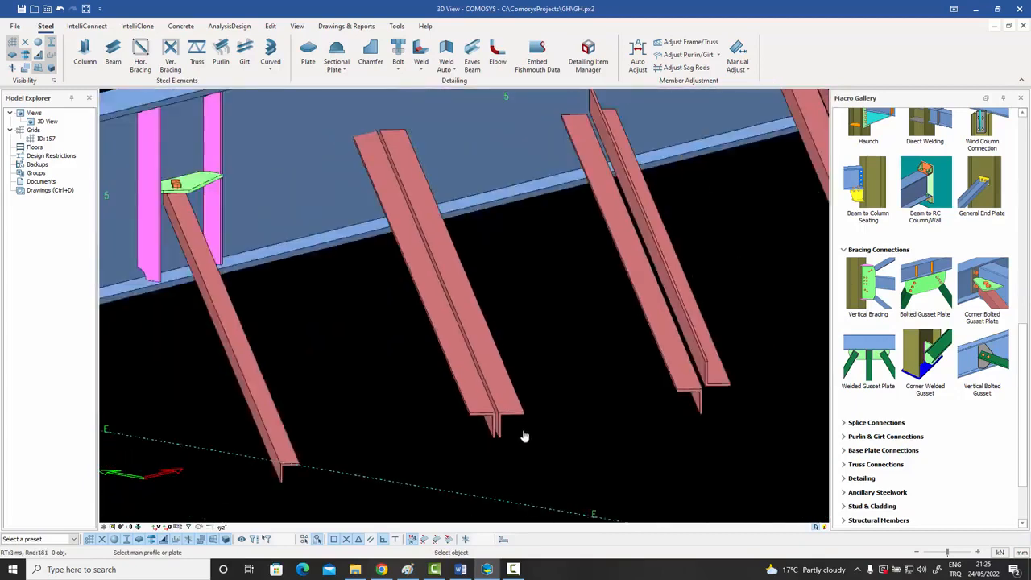
scroll(473, 225, "up", 2)
left_click(474, 225)
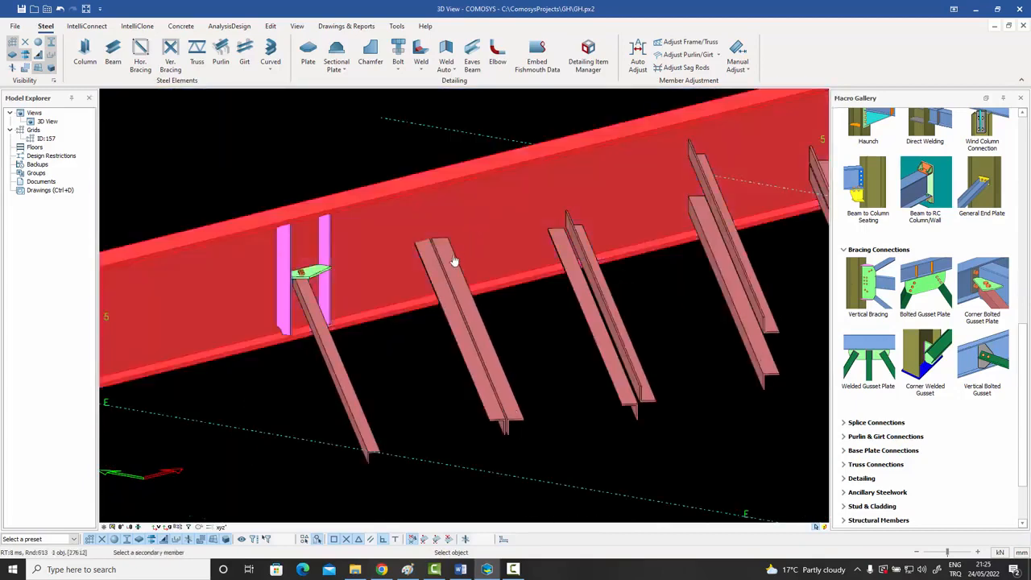
left_click(455, 260)
key("Return")
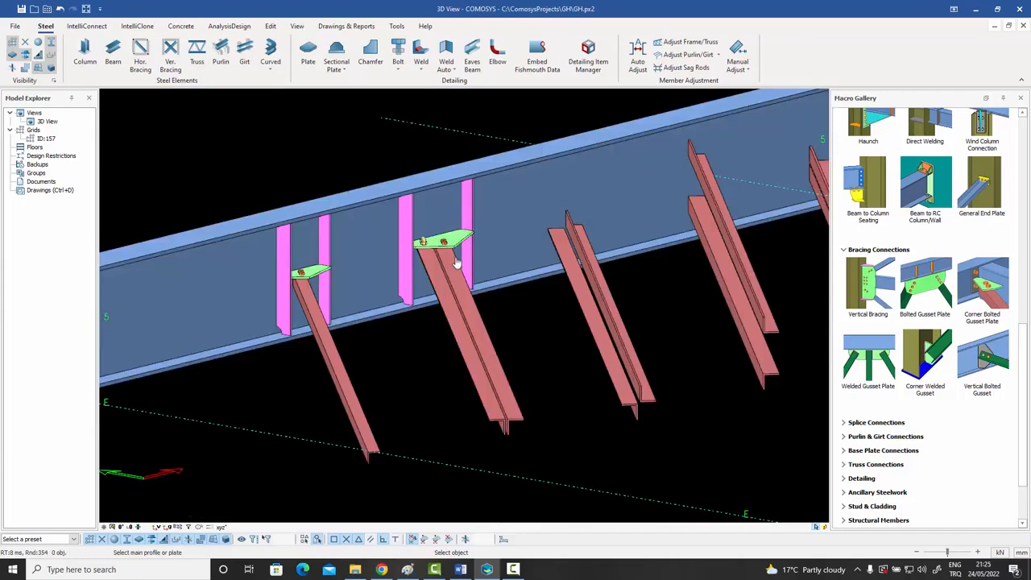
scroll(449, 253, "up", 1)
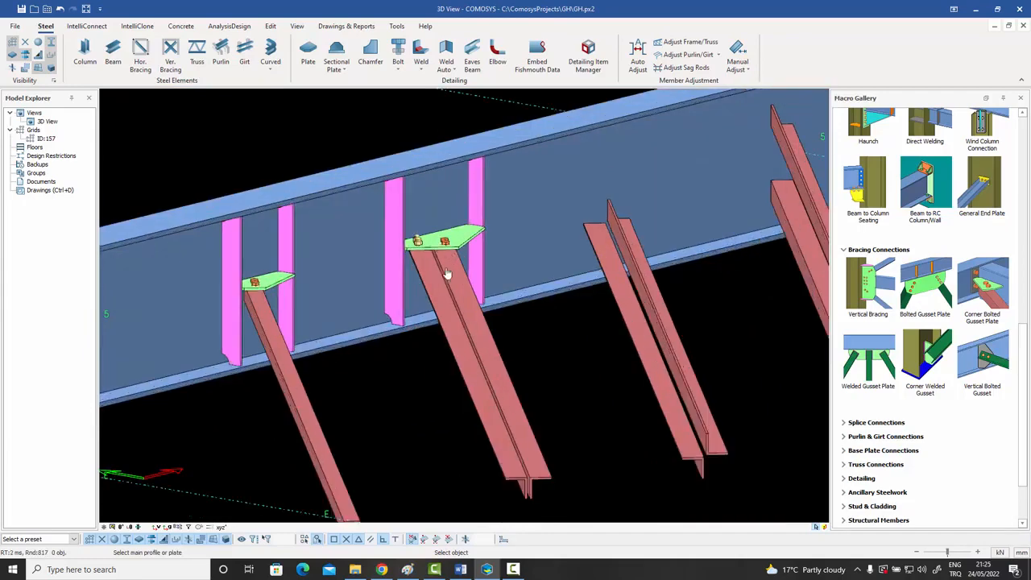
scroll(455, 312, "down", 2)
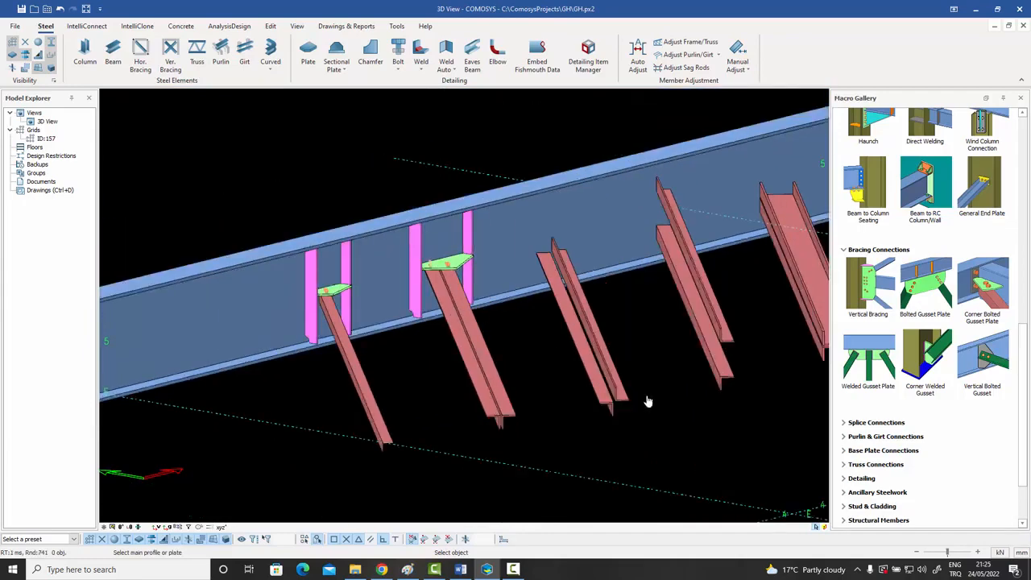
- Add a bolted gusset plate connection between the beam and the third brace, whose two side-by-side angles have legs facing opposite directions
scroll(617, 415, "up", 3)
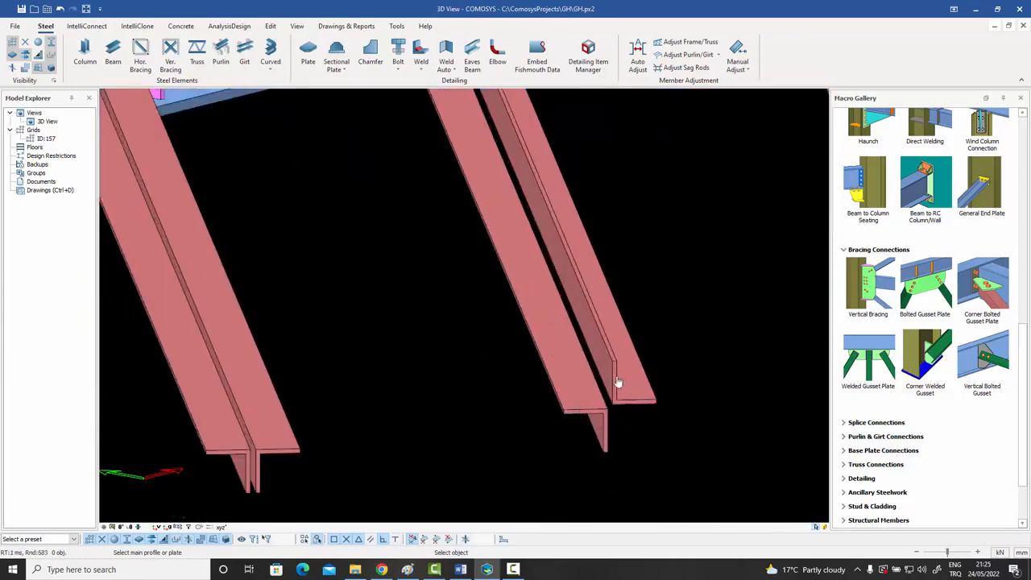
scroll(616, 384, "down", 3)
left_click(573, 179)
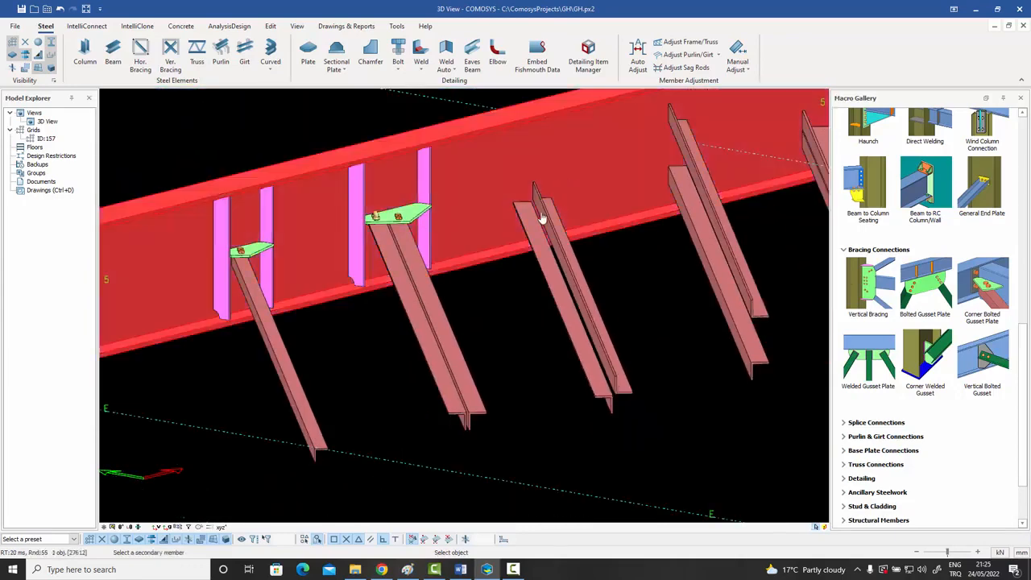
left_click(541, 218)
scroll(564, 203, "up", 3)
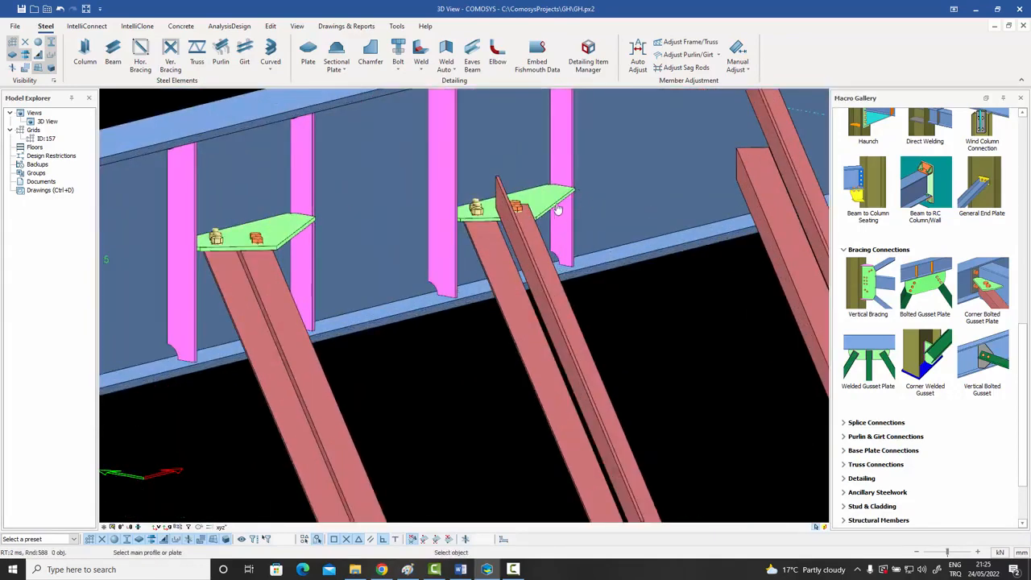
scroll(491, 269, "down", 5)
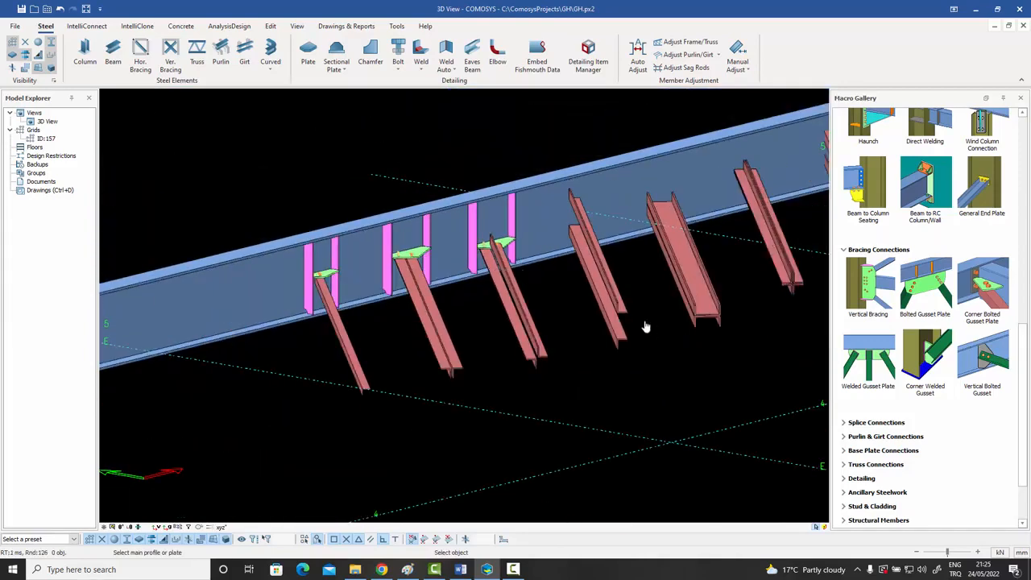
- Add a bolted gusset plate connection between the beam and the fourth brace, whose two angles sit at different heights
scroll(644, 326, "up", 2)
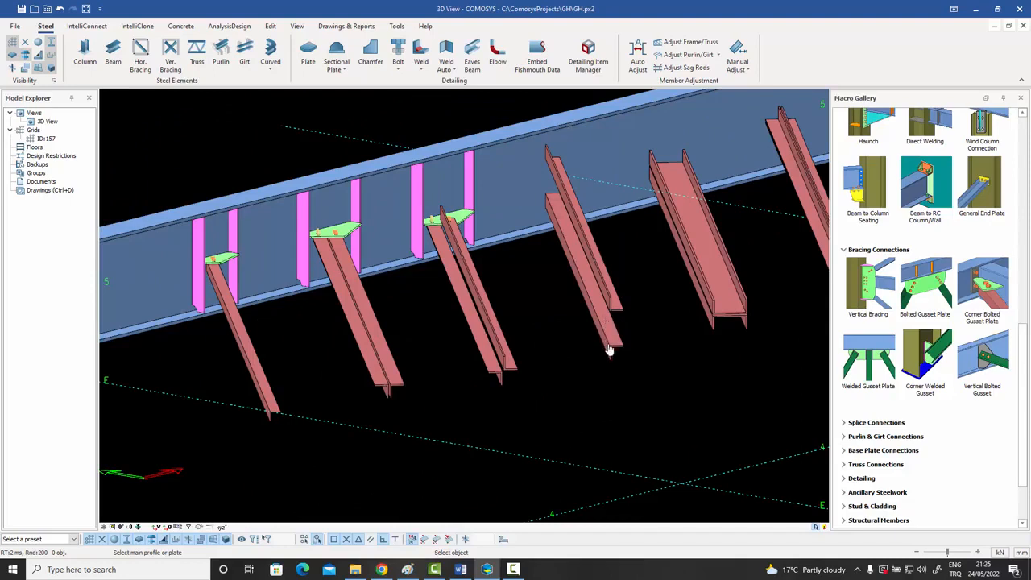
left_click(594, 140)
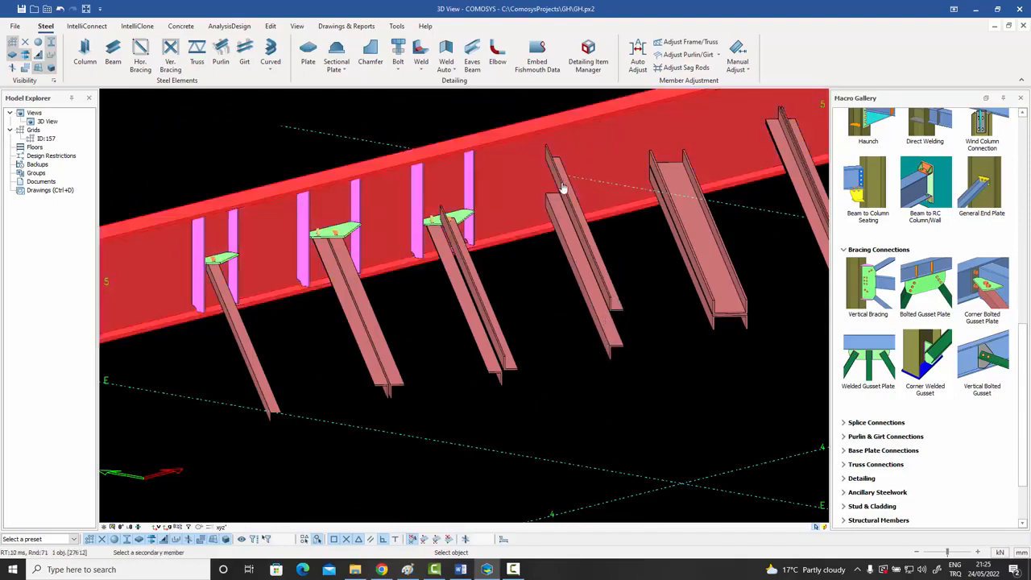
left_click(564, 187)
scroll(572, 181, "up", 6)
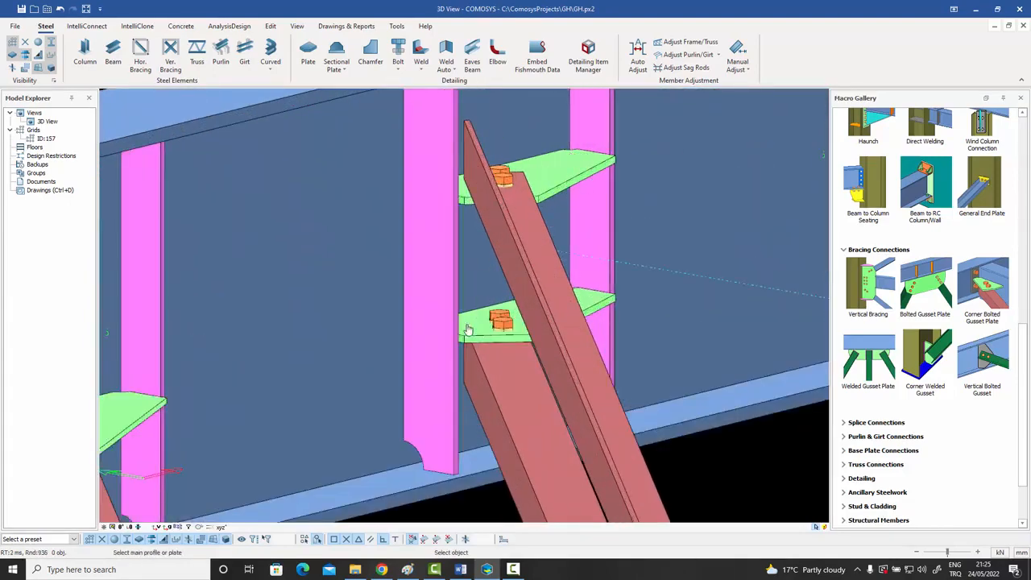
scroll(483, 326, "down", 6)
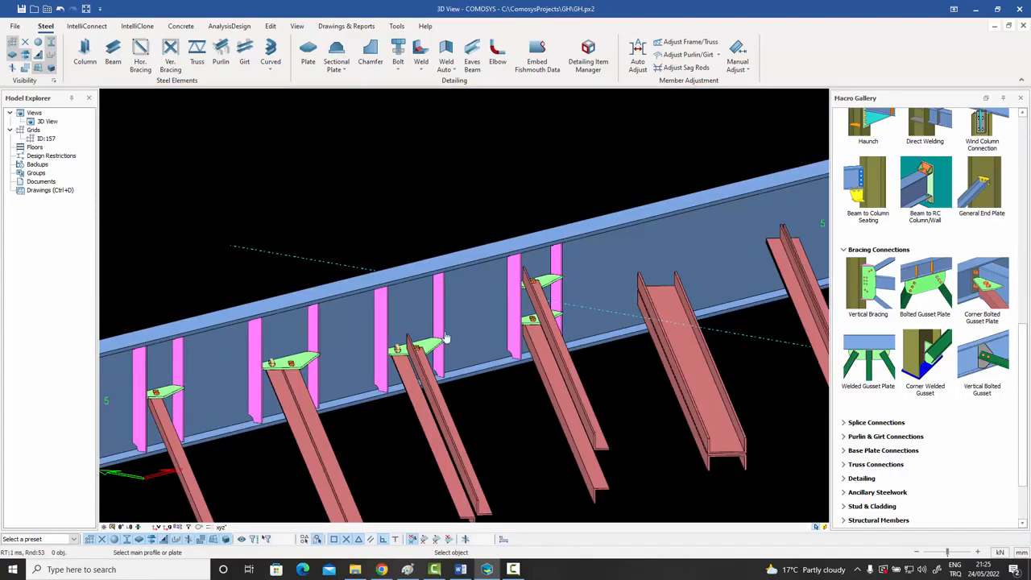
- Connect the fifth brace, made of two back-to-back channels, to the beam with a bolted gusset plate and inspect its bolts
scroll(448, 338, "down", 2)
scroll(624, 415, "up", 5)
scroll(625, 418, "up", 3)
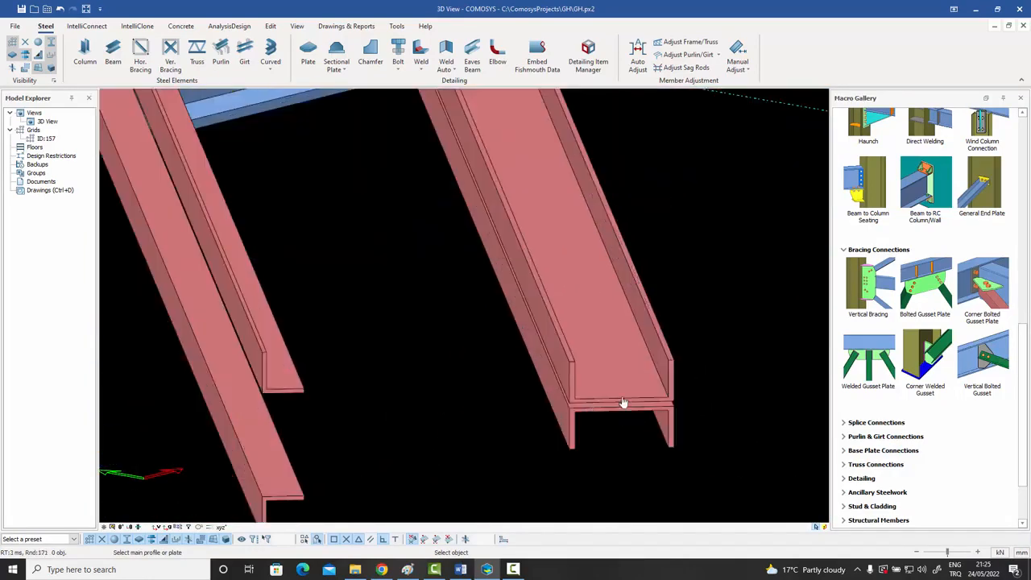
scroll(572, 336, "down", 4)
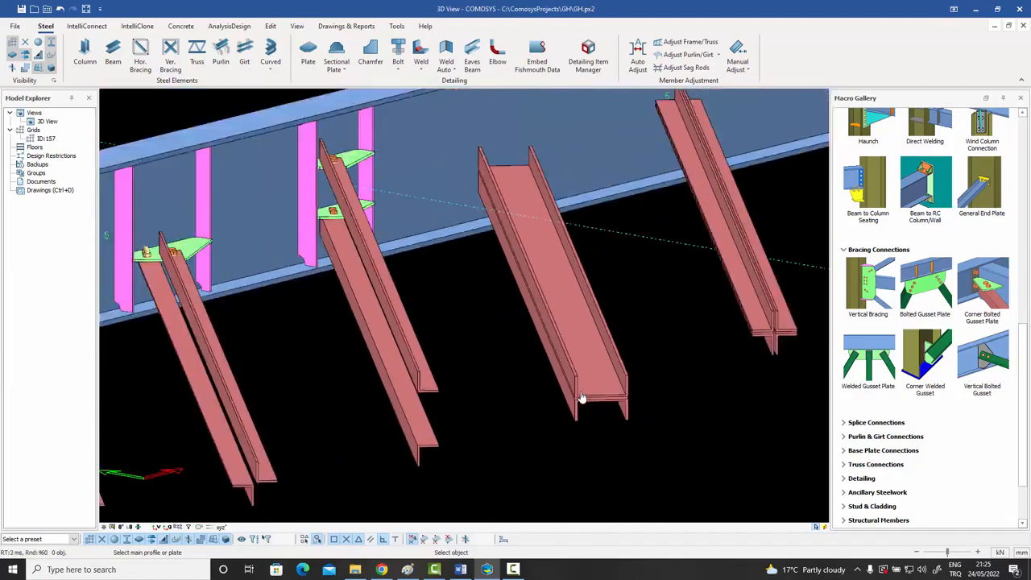
left_click(562, 211)
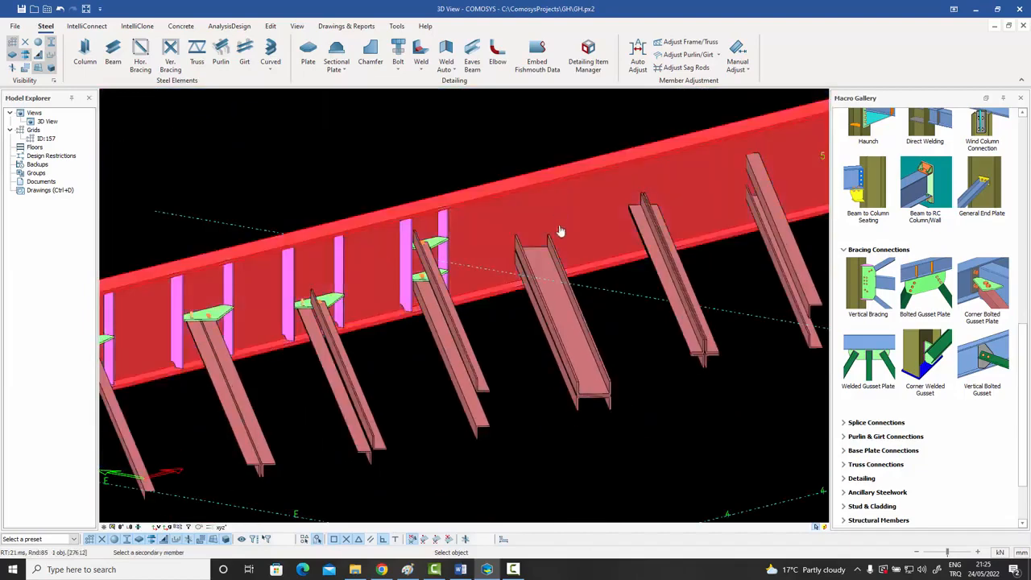
left_click(554, 291)
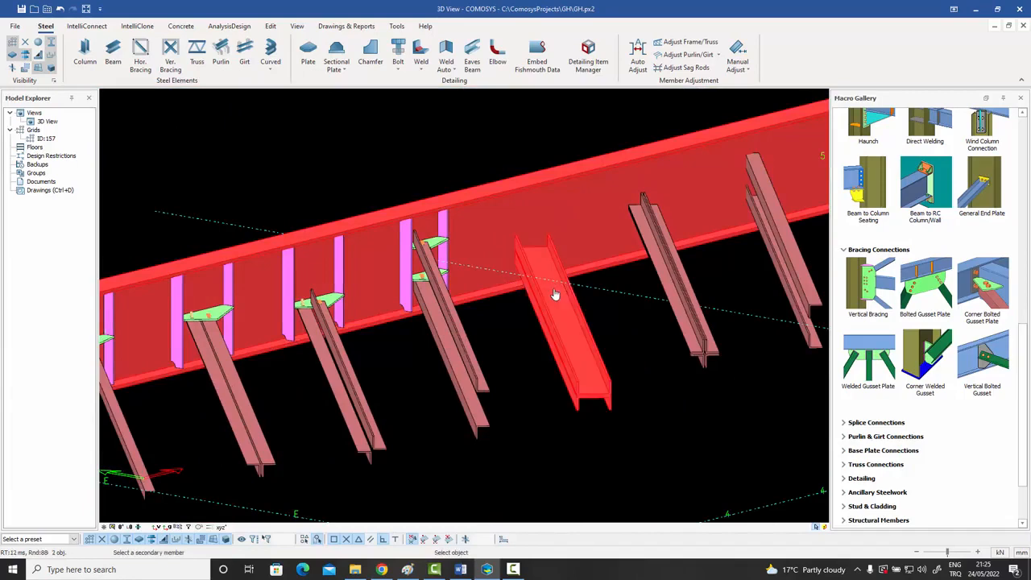
scroll(551, 264, "up", 3)
scroll(545, 251, "up", 2)
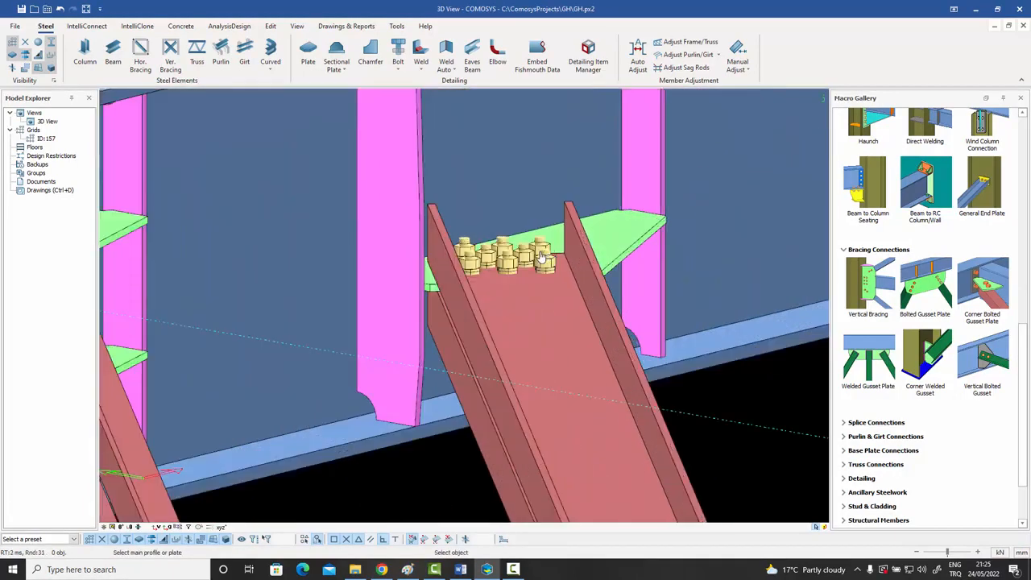
scroll(544, 256, "down", 5)
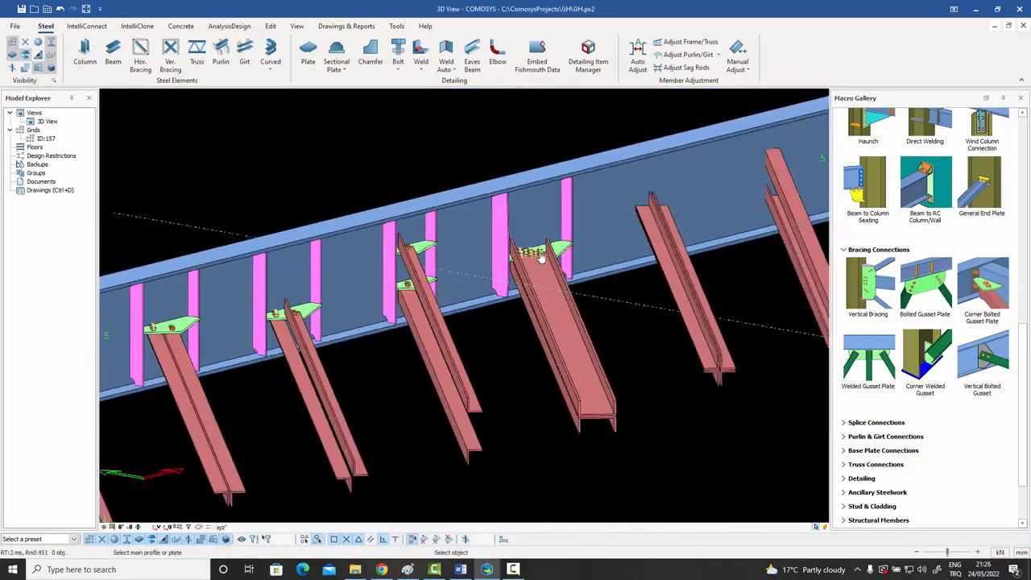
- Add a bolted gusset plate connection between the beam and the sixth brace, made of four back-to-back angles in a cross shape
scroll(730, 376, "up", 4)
scroll(731, 376, "up", 2)
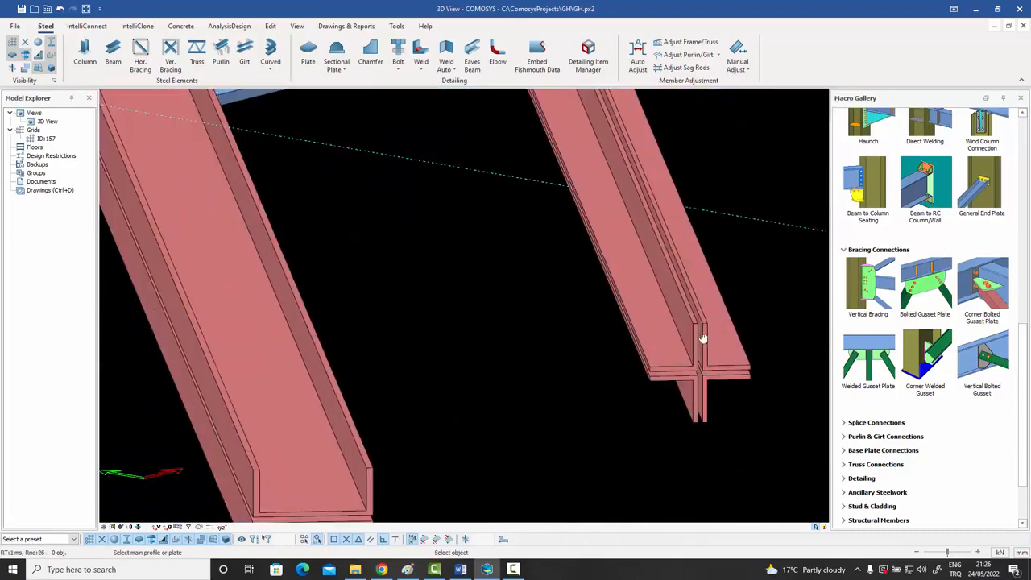
scroll(690, 411, "down", 5)
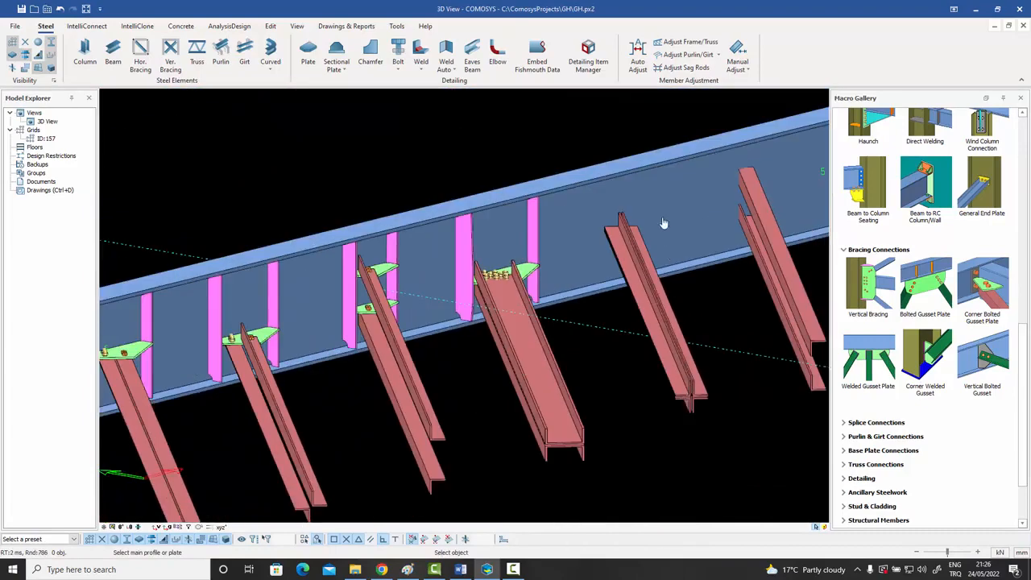
left_click(649, 230)
left_click(630, 248)
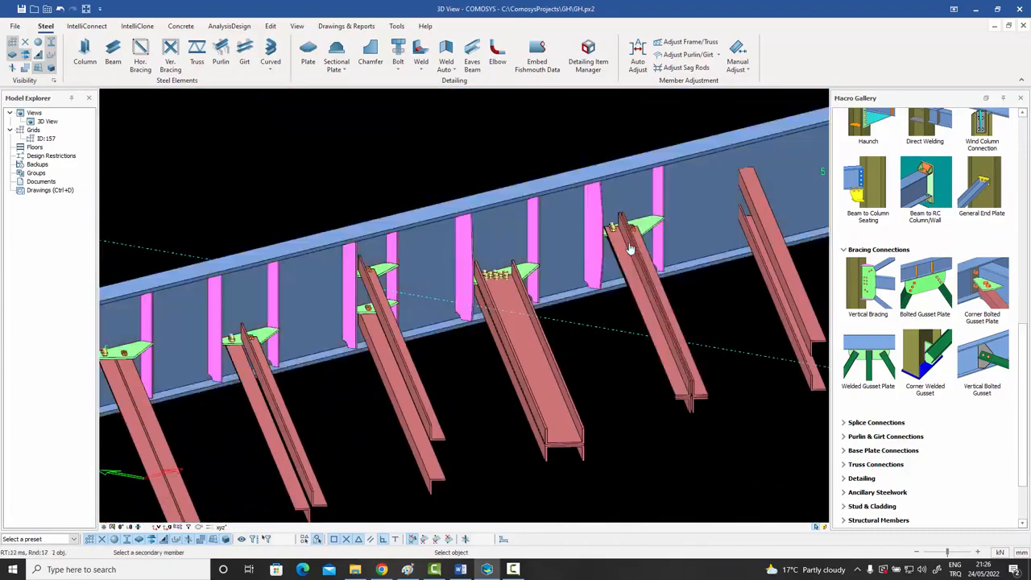
- Connect the seventh brace, two angles stacked with their vertical legs facing each other, to the beam with bolted gusset plates and inspect the bolts
scroll(598, 274, "down", 2)
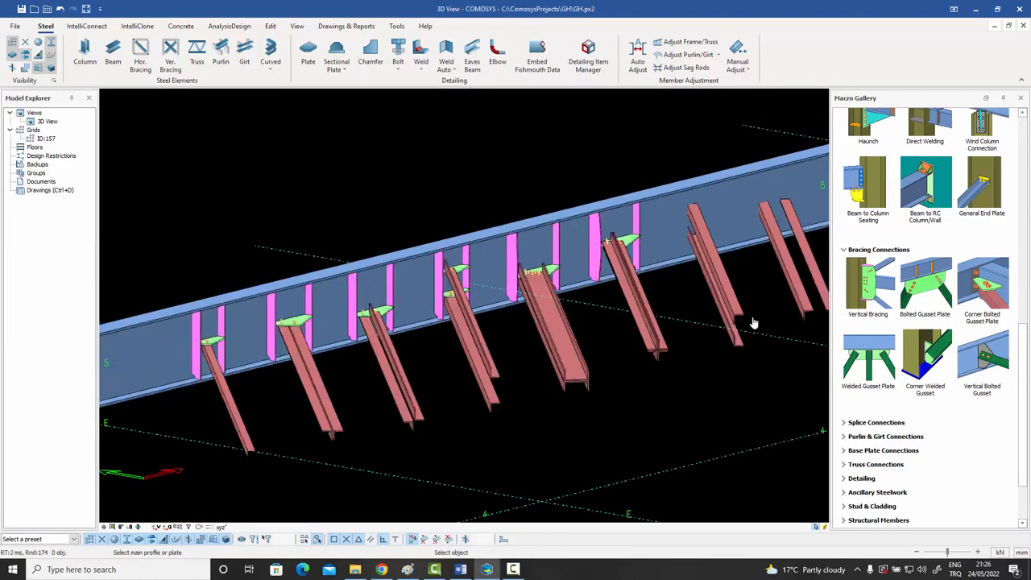
scroll(745, 323, "up", 3)
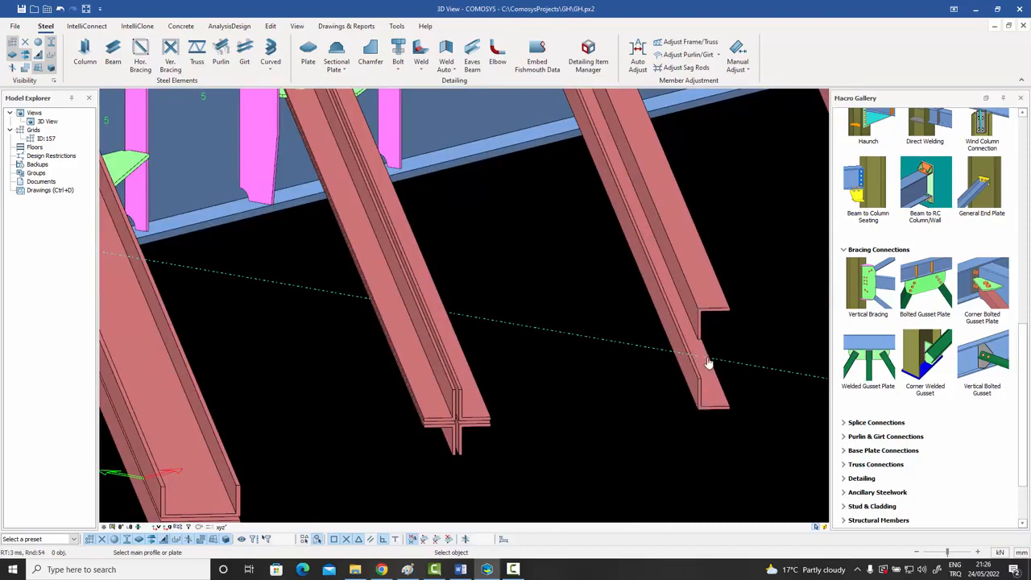
scroll(718, 339, "down", 4)
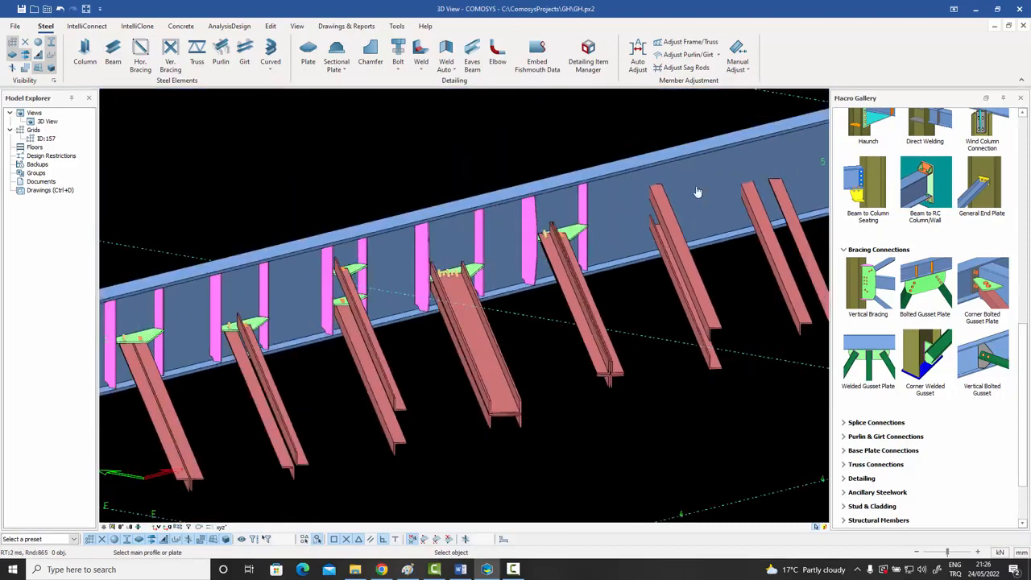
left_click(697, 192)
left_click(675, 228)
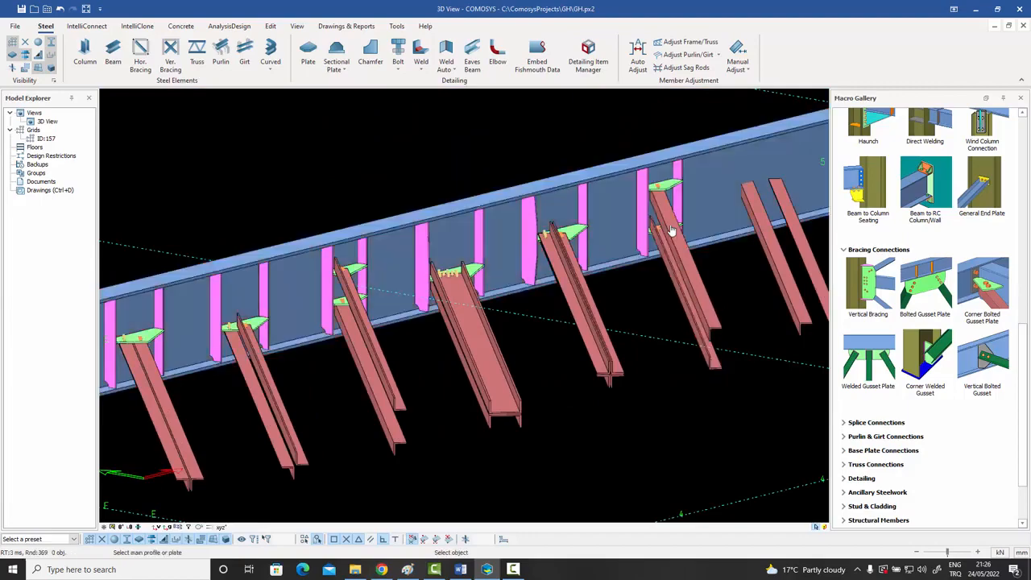
scroll(669, 260, "up", 5)
scroll(642, 278, "down", 4)
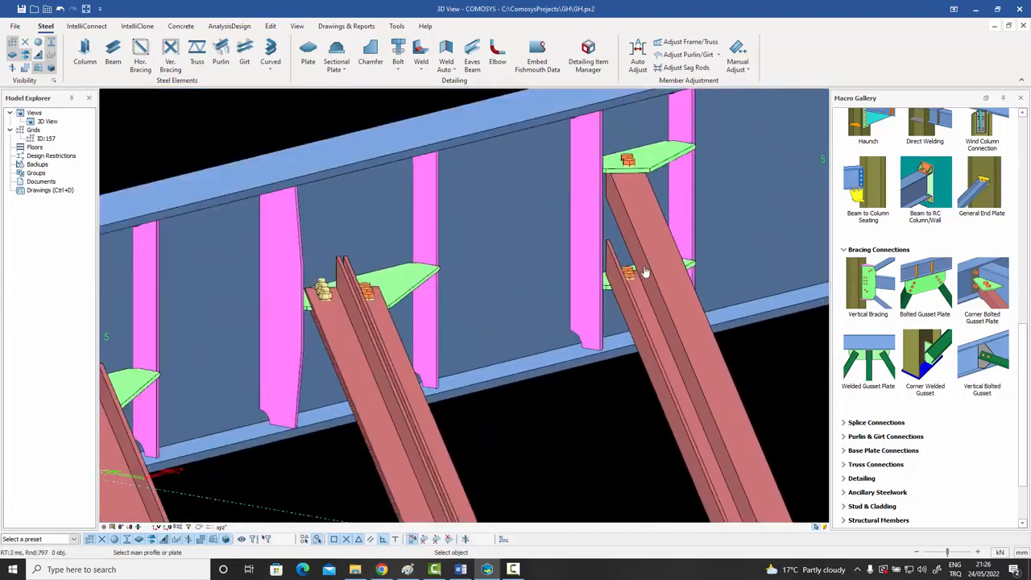
left_click(644, 260)
scroll(644, 266, "up", 3)
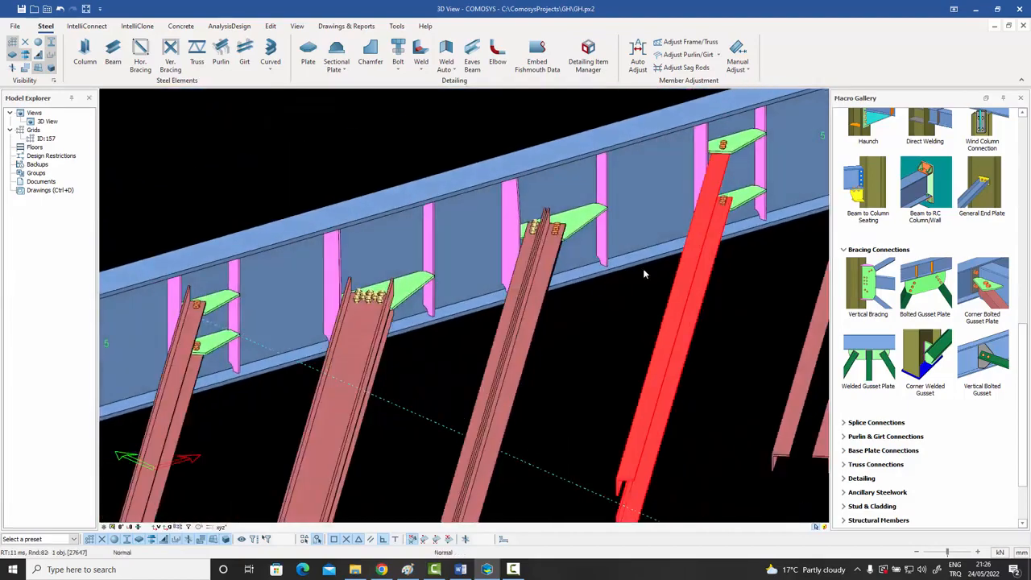
scroll(645, 274, "down", 3)
scroll(557, 294, "up", 3)
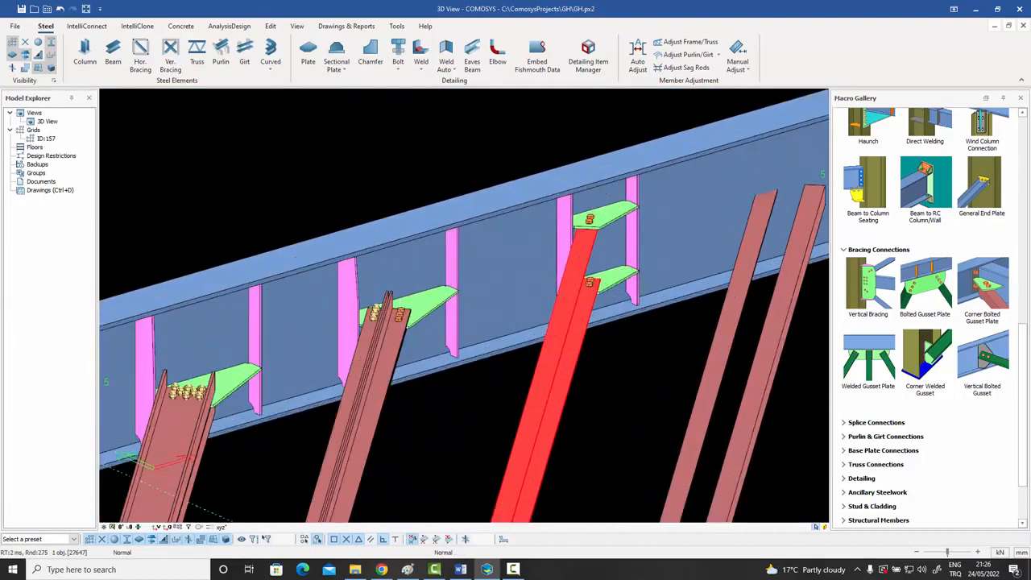
- Add a bolted gusset plate connection between the beam and the eighth brace, made of two angles spaced apart side by side
scroll(454, 368, "down", 3)
left_click(524, 340)
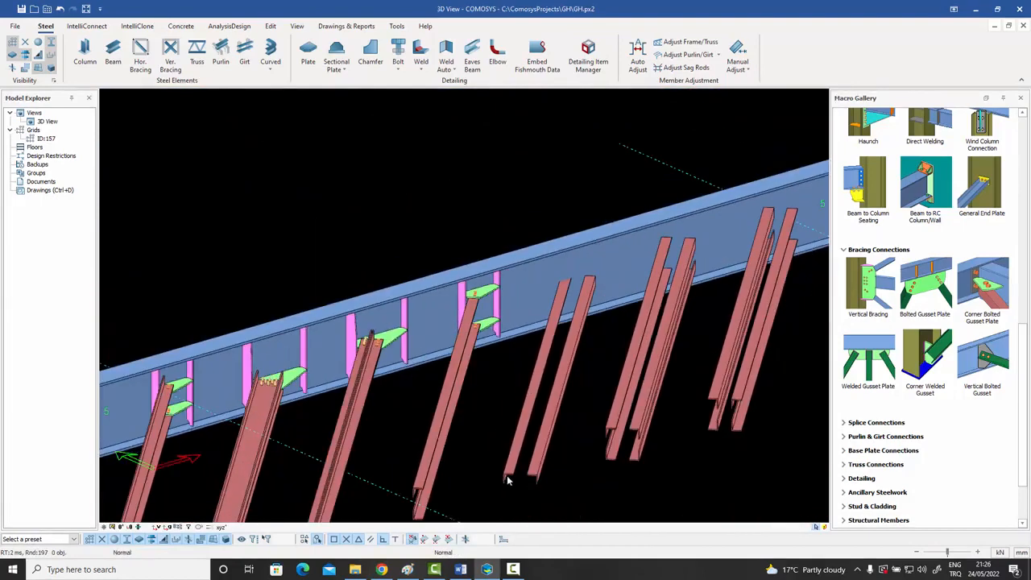
left_click(420, 471)
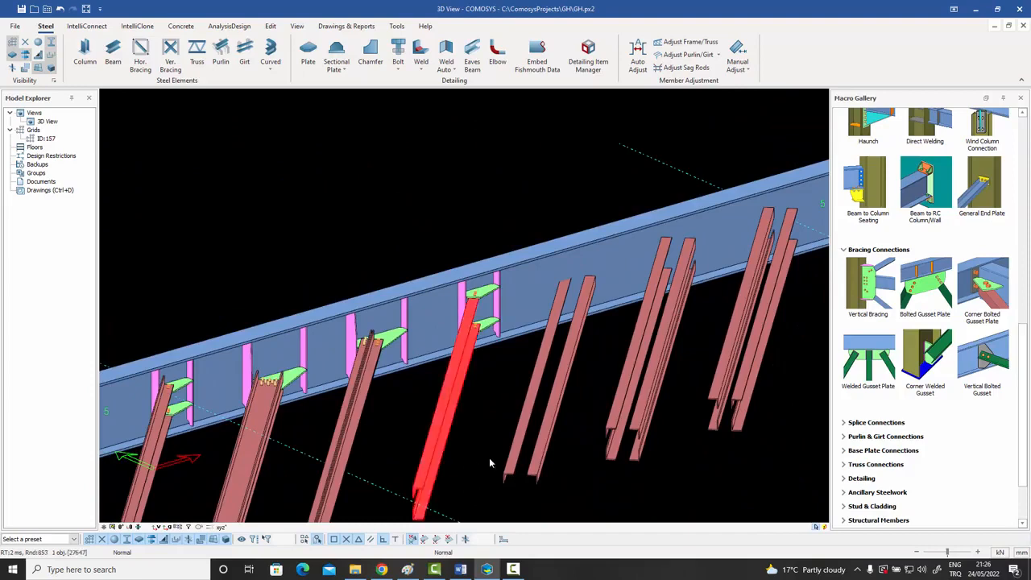
left_click(507, 445)
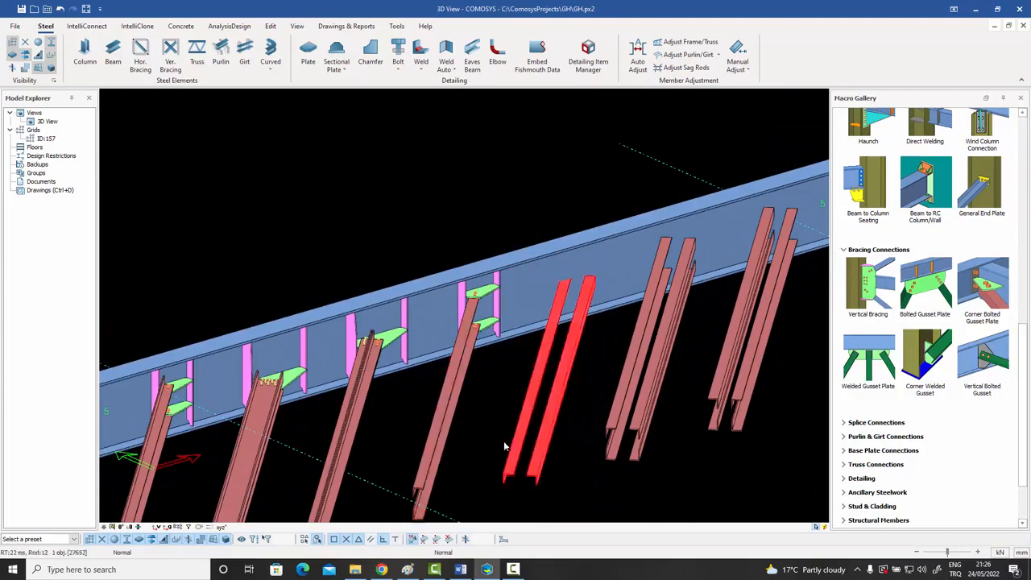
left_click(924, 286)
left_click(601, 269)
left_click(589, 298)
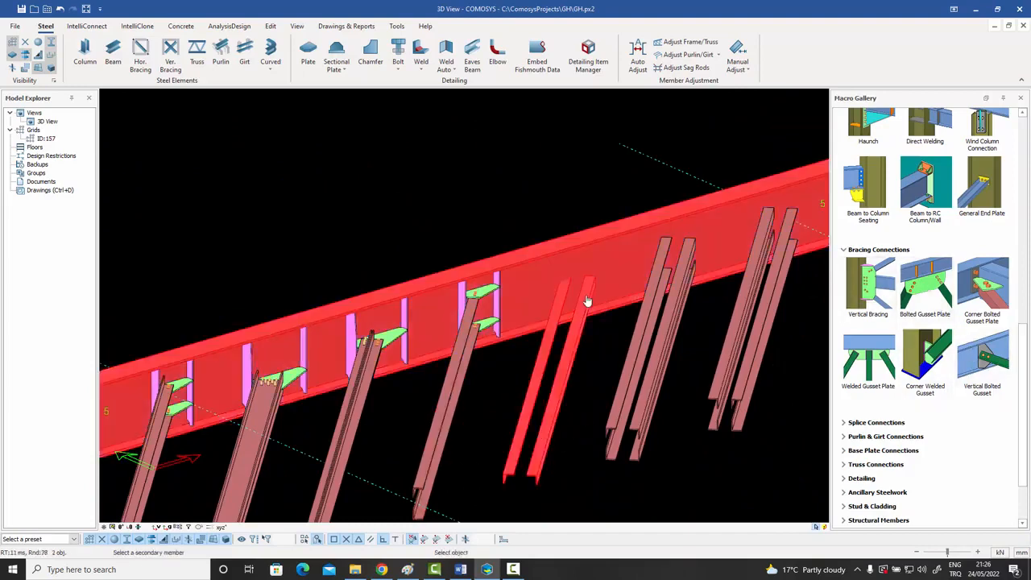
scroll(580, 300, "up", 5)
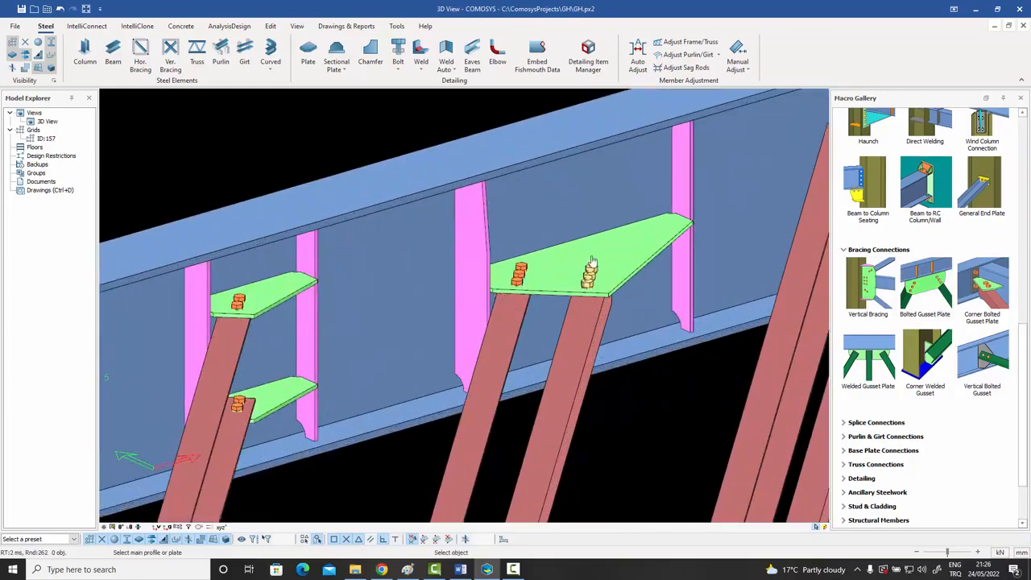
- Add a bolted gusset plate connection between the beam and the ninth brace, four spaced angles with their vertical legs on the outside
scroll(592, 262, "down", 5)
scroll(651, 439, "up", 4)
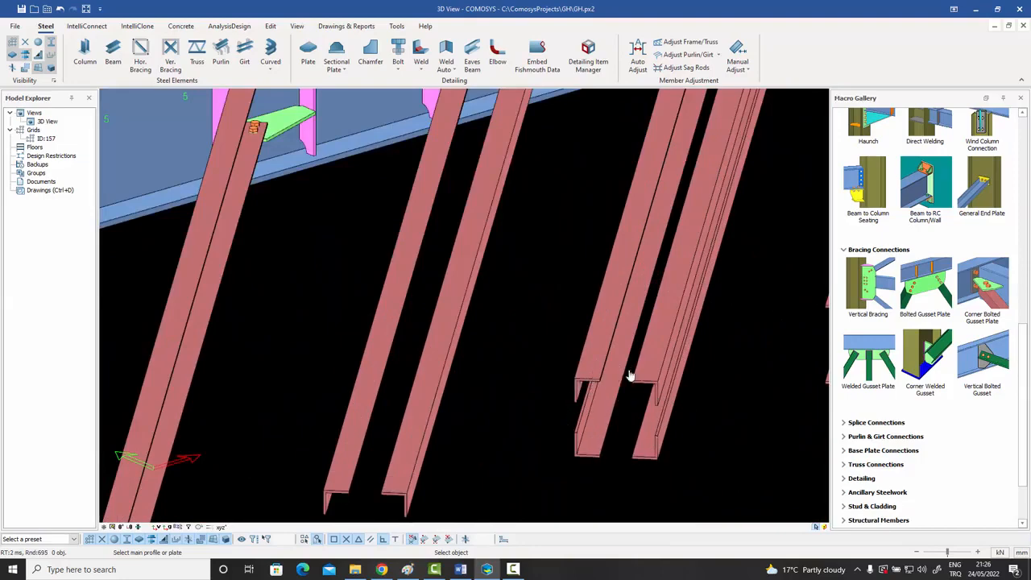
scroll(593, 399, "down", 3)
scroll(683, 237, "up", 2)
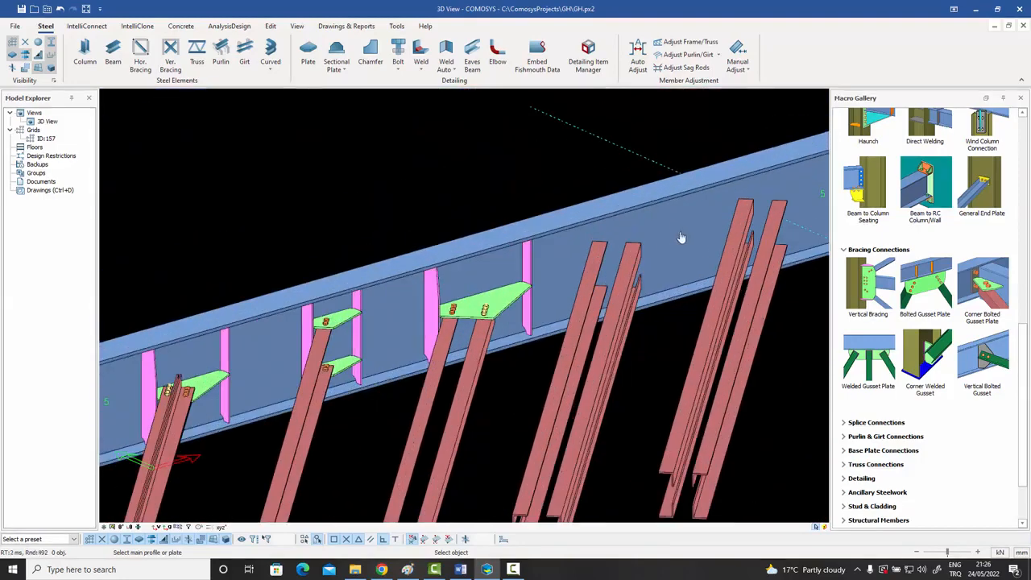
left_click(672, 240)
left_click(633, 277)
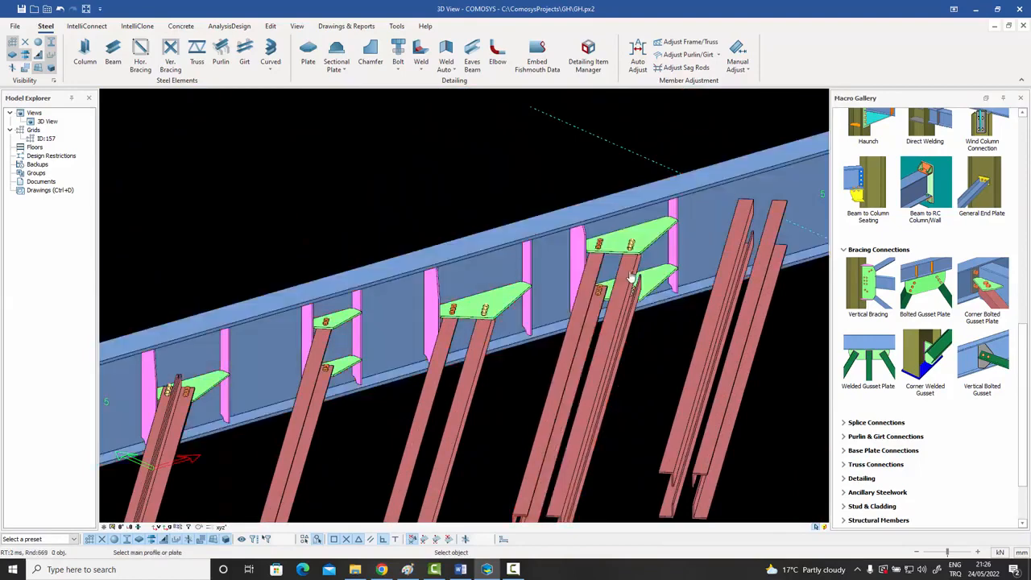
- Add a bolted gusset plate connection between the beam and the tenth brace, four spaced angles with their vertical legs on the inside
scroll(631, 243, "up", 1)
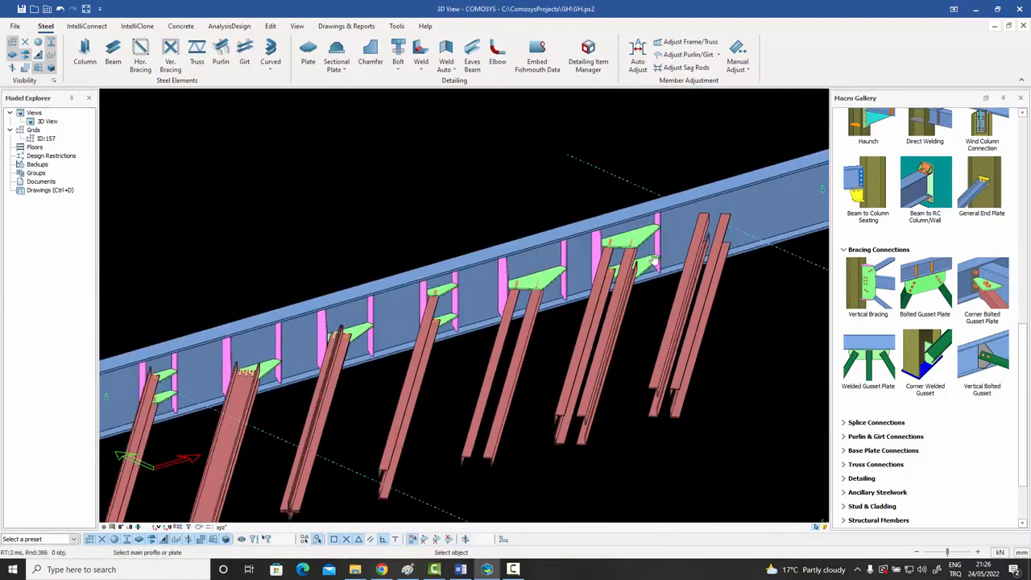
scroll(676, 406, "up", 2)
scroll(660, 394, "down", 3)
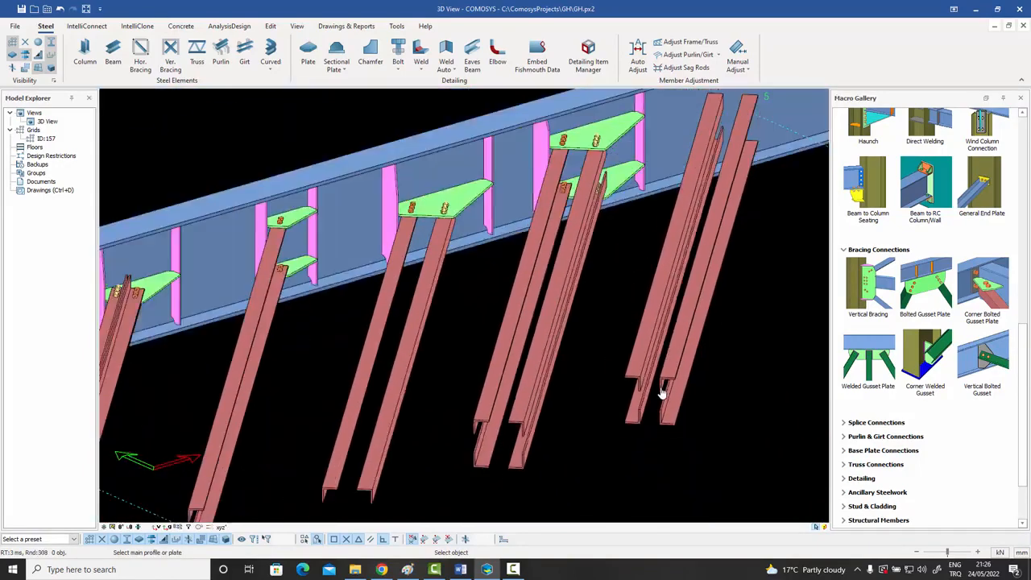
left_click(724, 188)
left_click(724, 188)
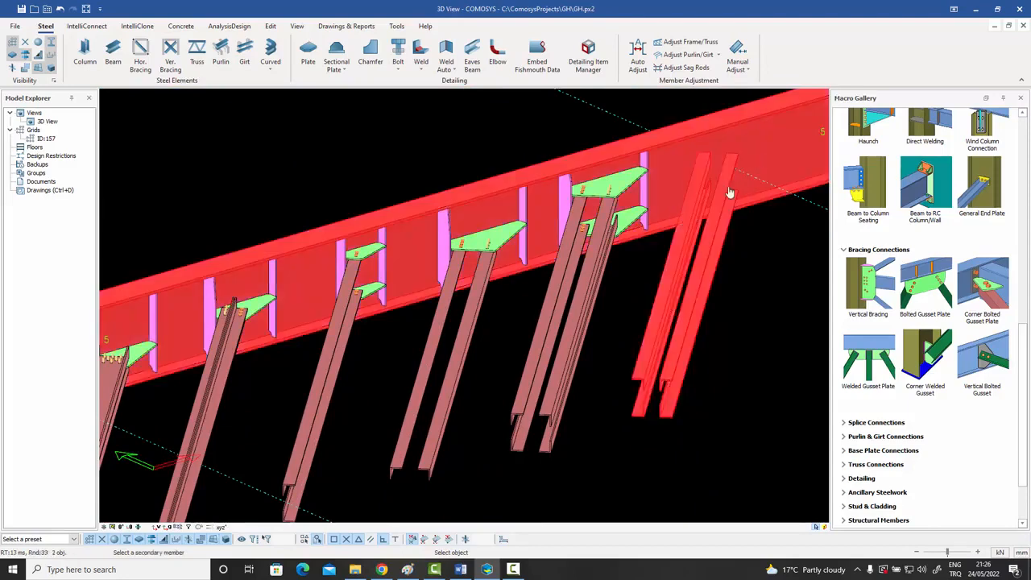
scroll(742, 227, "down", 4)
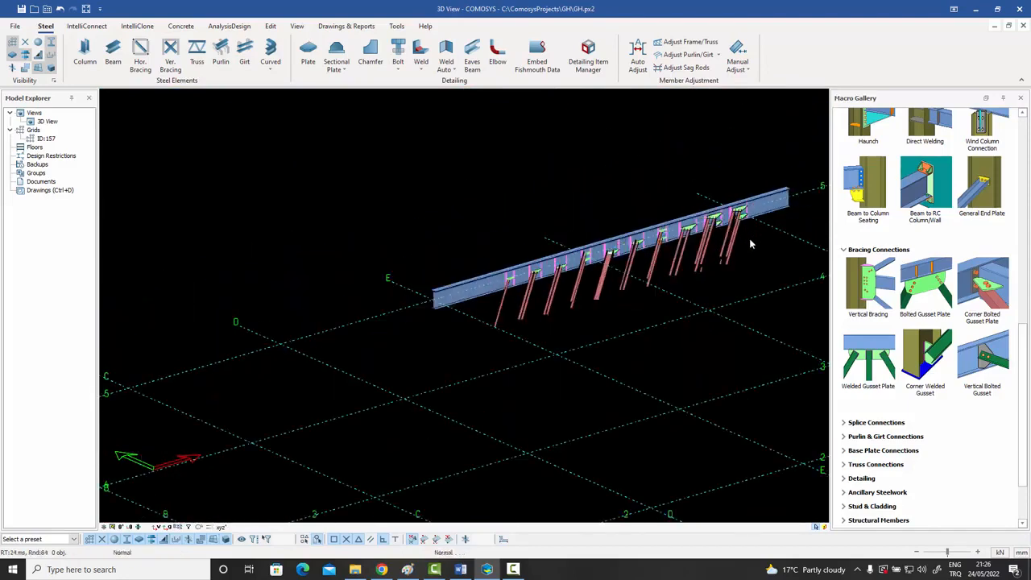
- Connect the first pipe brace to the neighbouring beam with a bolted gusset plate and inspect its end plate and bolts
middle_click_drag(749, 239, 590, 293)
middle_click_drag(653, 293, 585, 317)
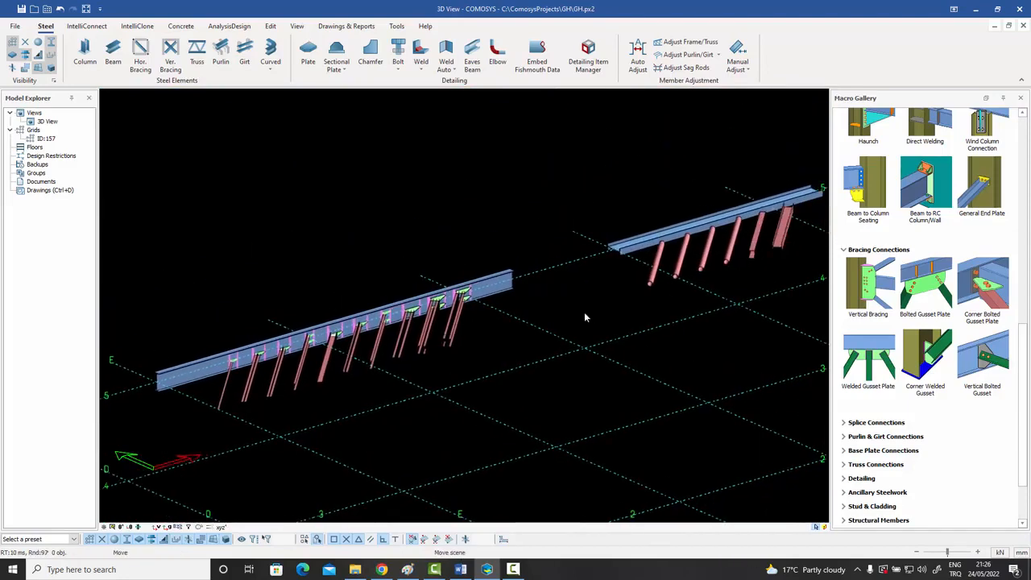
scroll(698, 232, "up", 5)
mouse_move(701, 249)
middle_mouse_down()
mouse_move(664, 270)
mouse_move(667, 281)
middle_mouse_up()
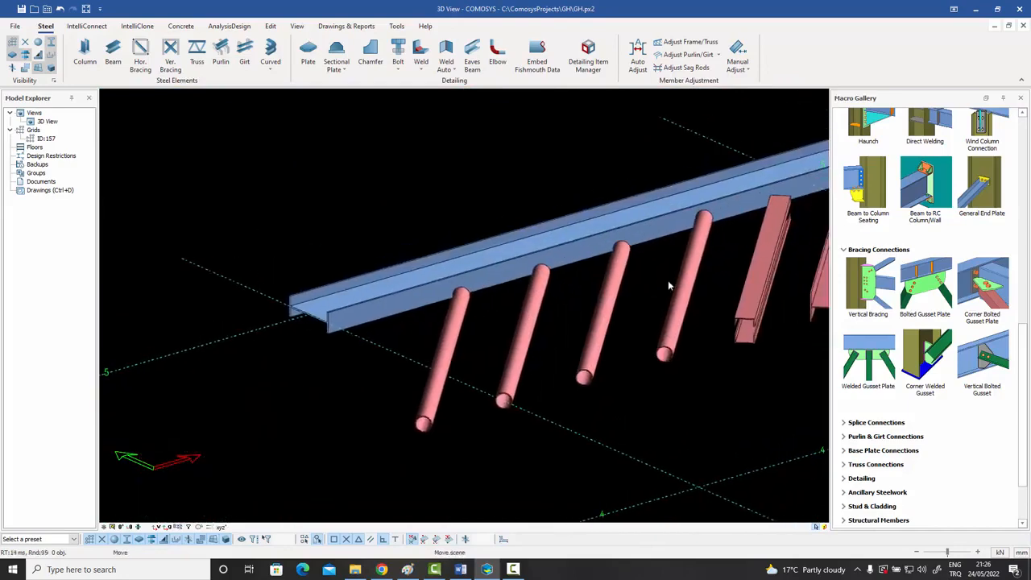
middle_click_drag(810, 288, 740, 290)
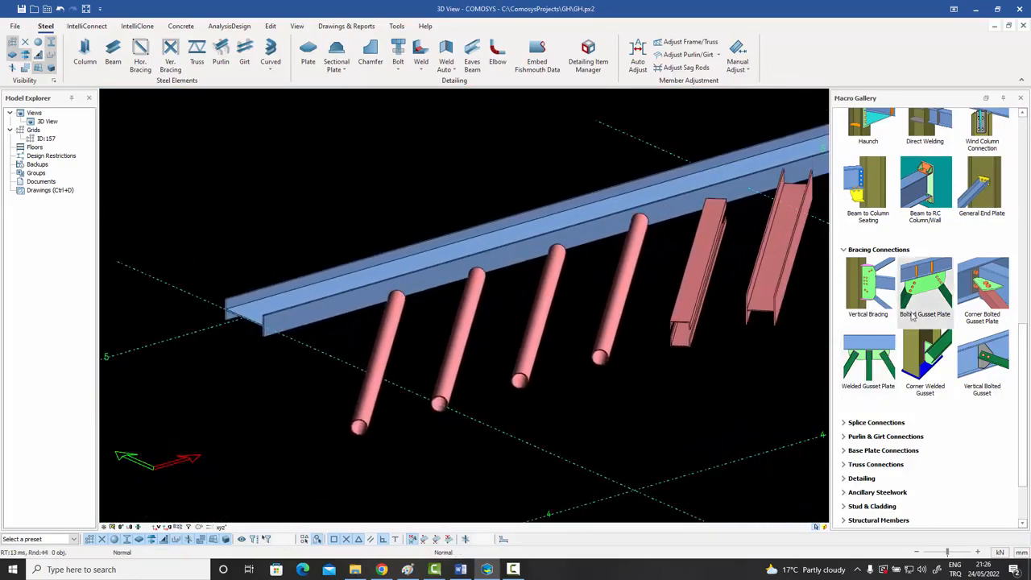
left_click(924, 286)
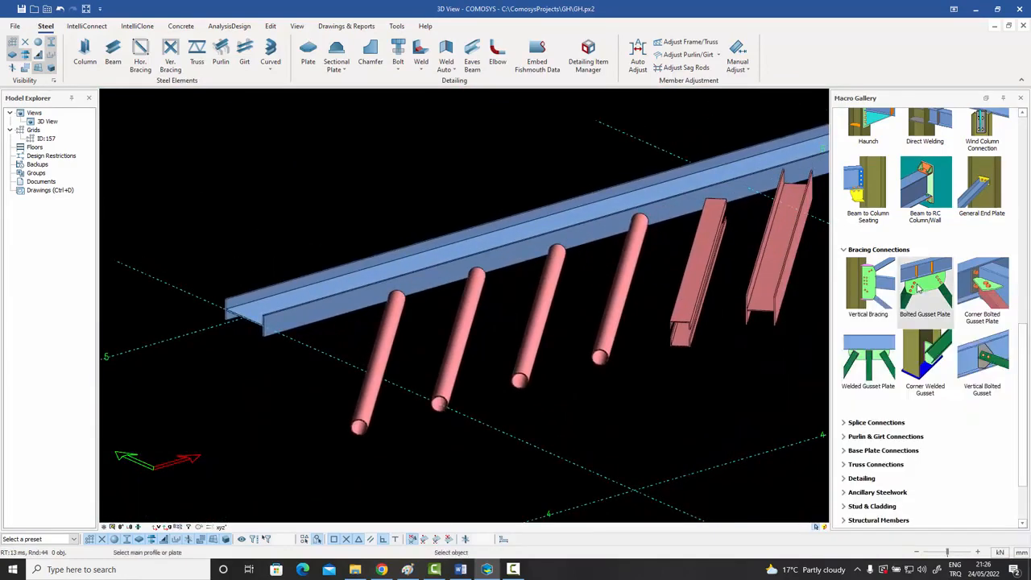
left_click(418, 292)
left_click(400, 298)
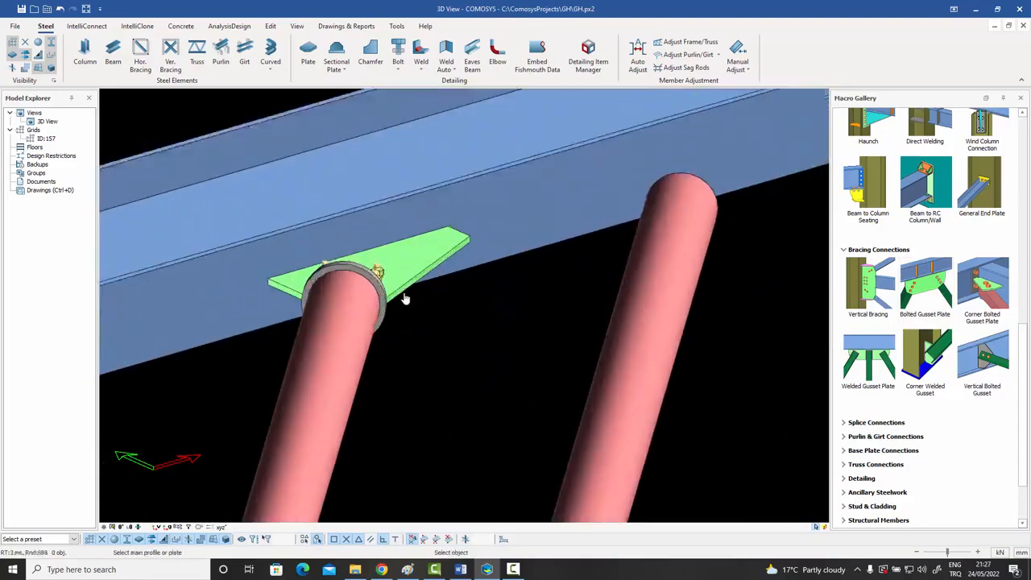
left_click(397, 287)
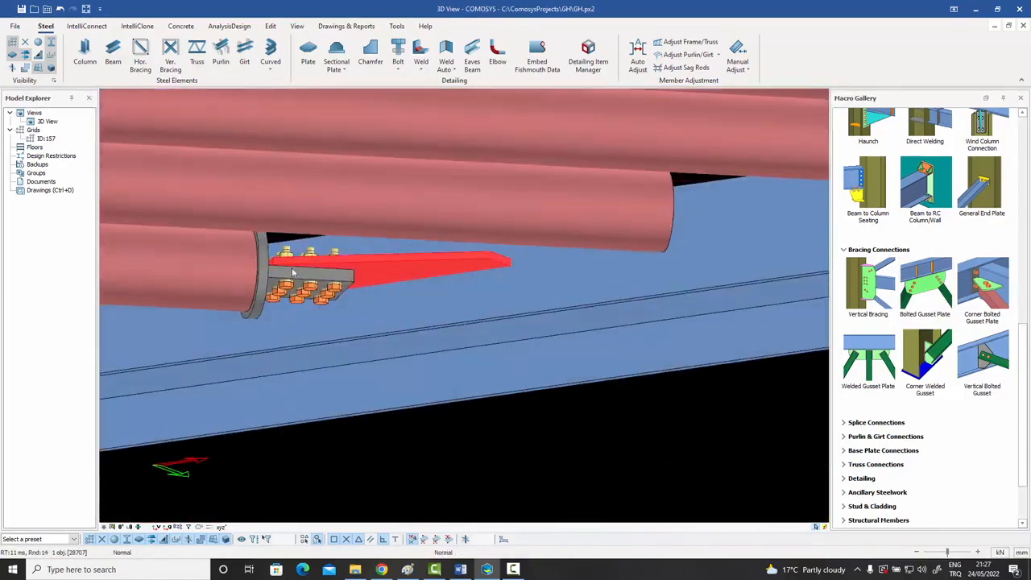
middle_click_drag(325, 290, 351, 314)
- Add a bolted gusset plate connection between the same beam and the second pipe brace
scroll(338, 309, "down", 3)
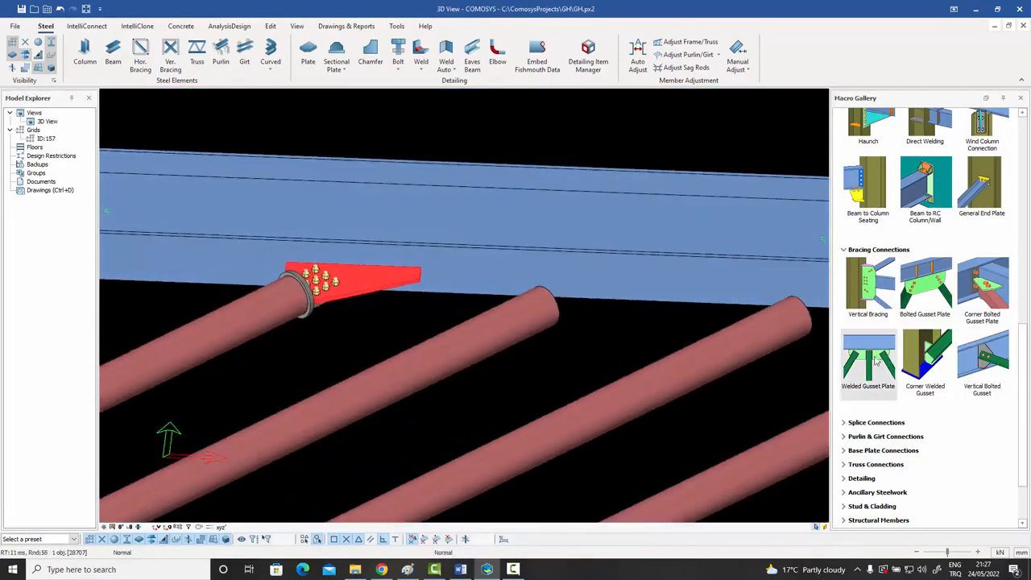
left_click(601, 295)
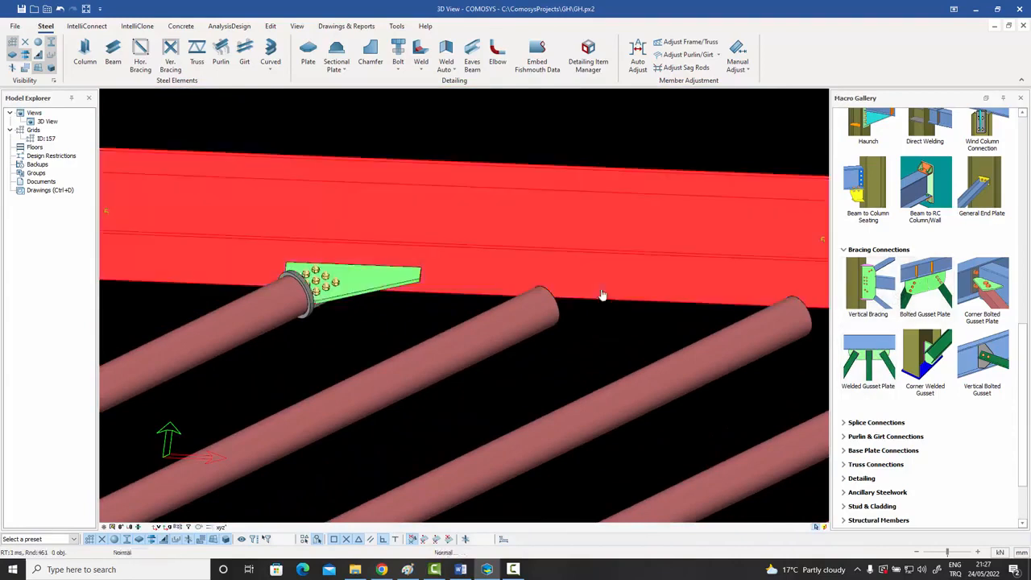
left_click(543, 315)
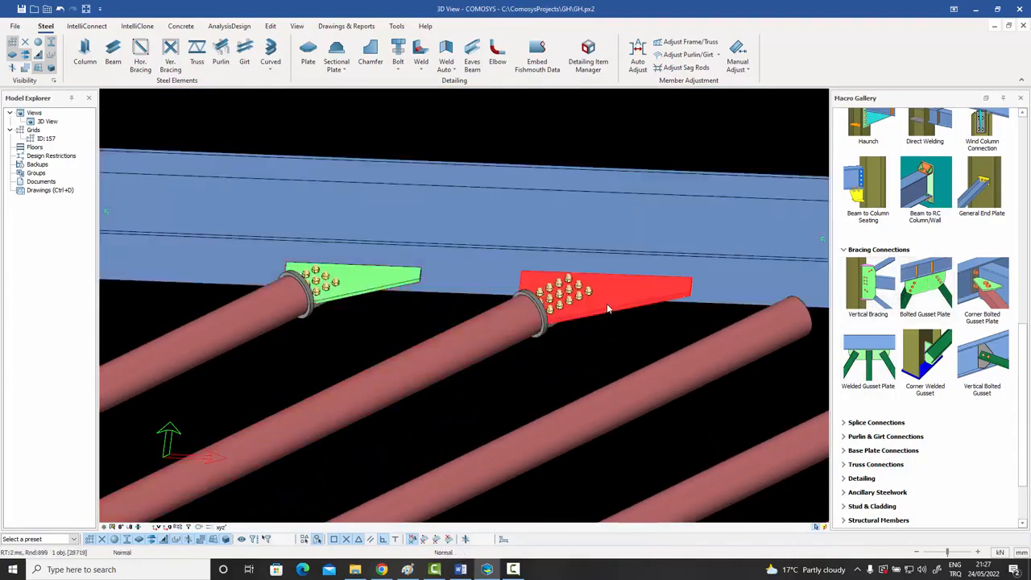
- Load the macro preset "Pipe with double plates and end plate" into the second pipe brace's gusset connection and inspect the updated joint
left_click(606, 302)
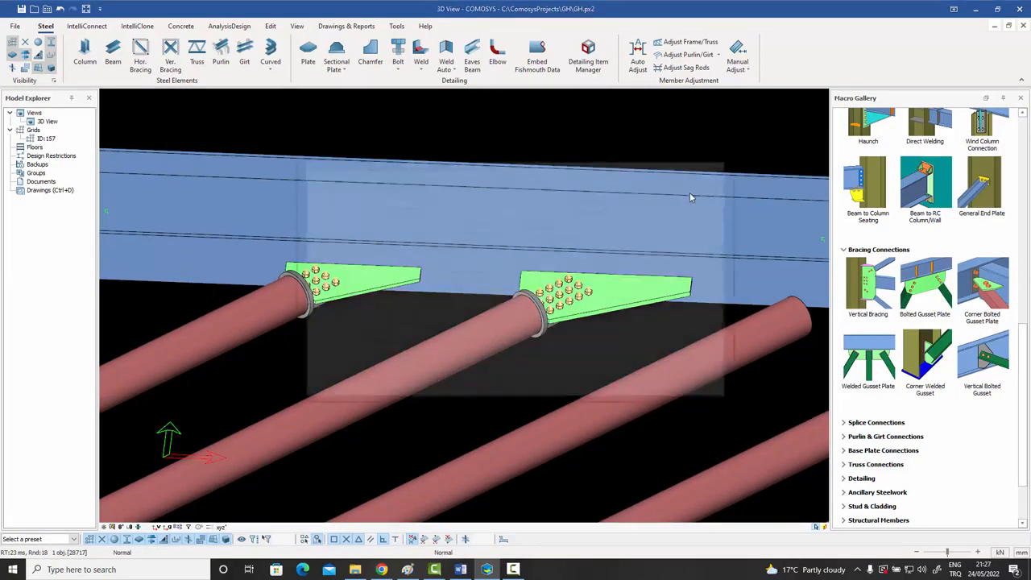
left_click(701, 179)
left_click(480, 214)
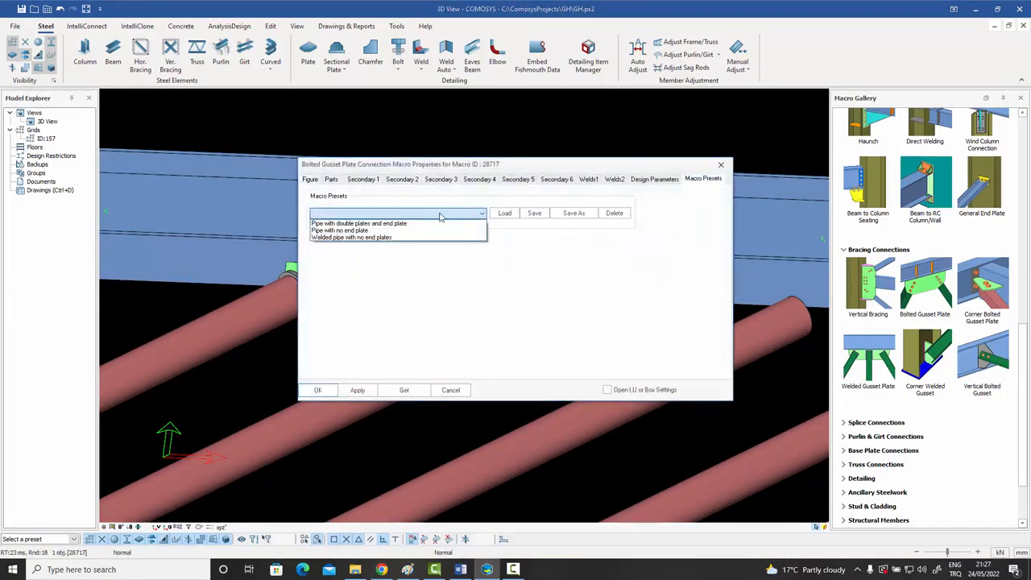
left_click(473, 223)
left_click(506, 215)
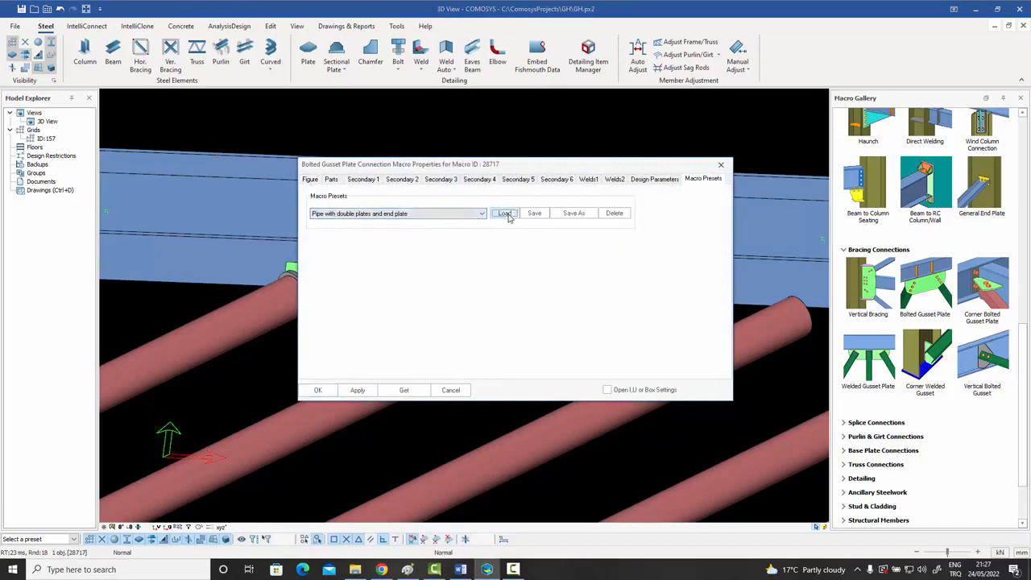
left_click(317, 389)
middle_click_drag(354, 291, 513, 343)
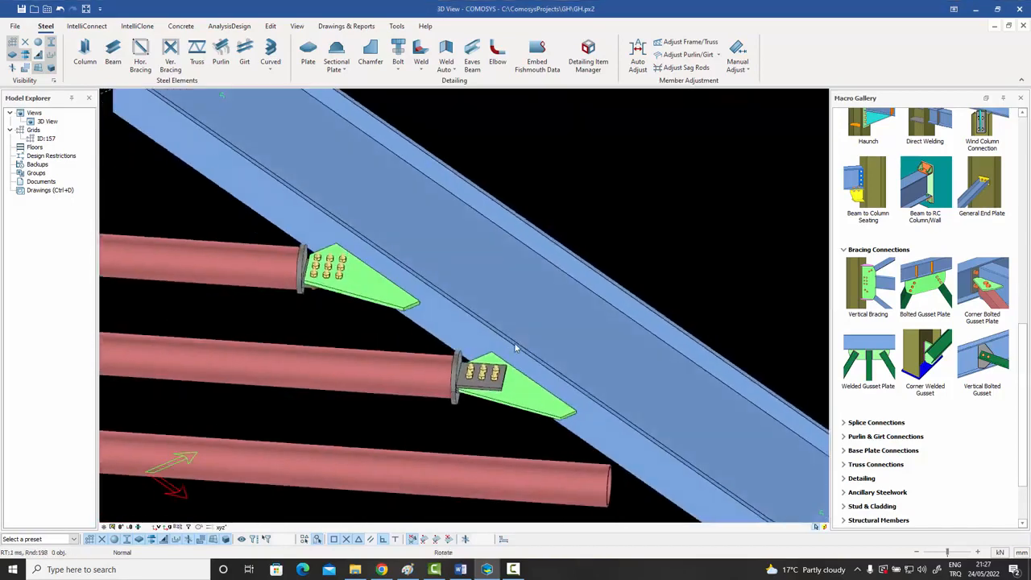
- Add a bolted gusset plate connection between the beam and the third pipe brace
scroll(456, 409, "up", 3)
scroll(481, 369, "down", 5)
middle_click_drag(437, 387, 379, 383)
left_click(919, 286)
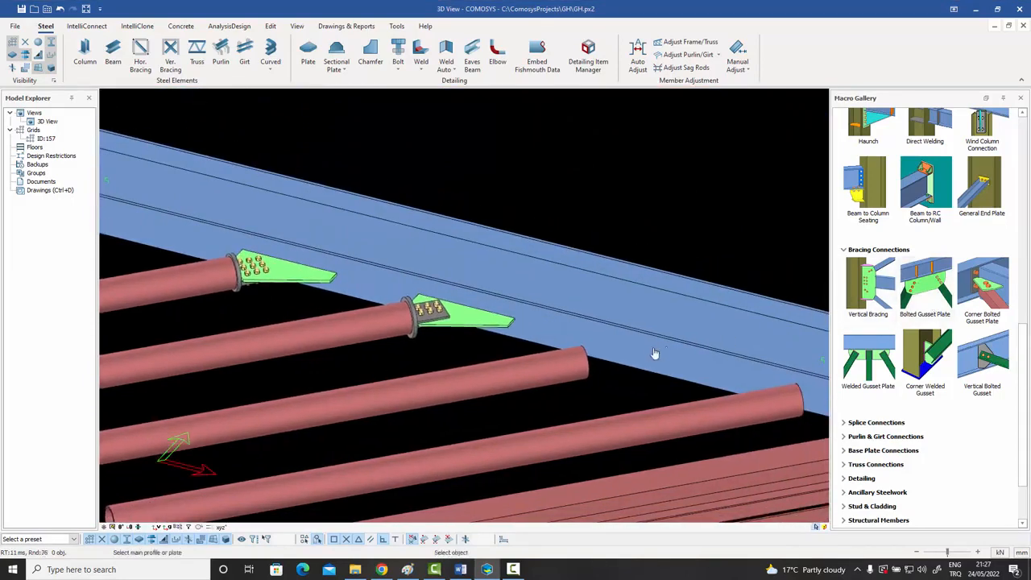
left_click(655, 354)
left_click(574, 366)
right_click(574, 366)
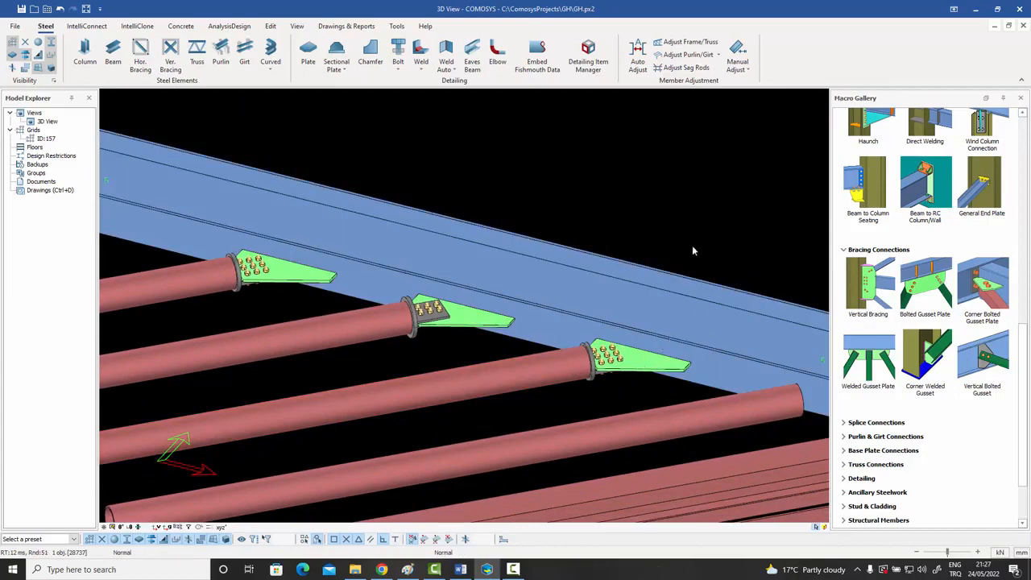
- Load the macro preset "Pipe with no end plate" into the third pipe brace's gusset connection and inspect the updated joint
left_click(693, 180)
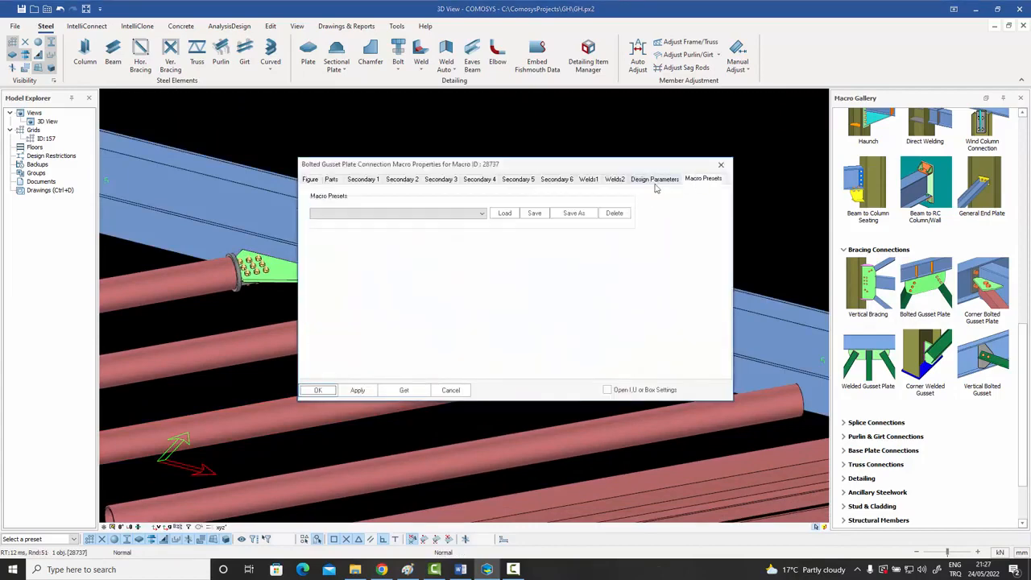
left_click(445, 214)
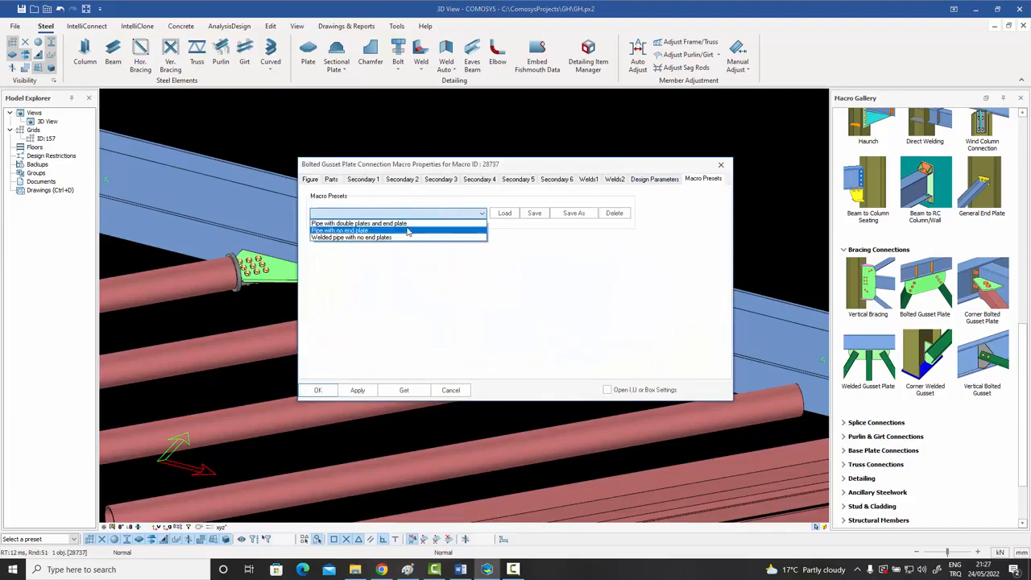
left_click(346, 231)
left_click(502, 213)
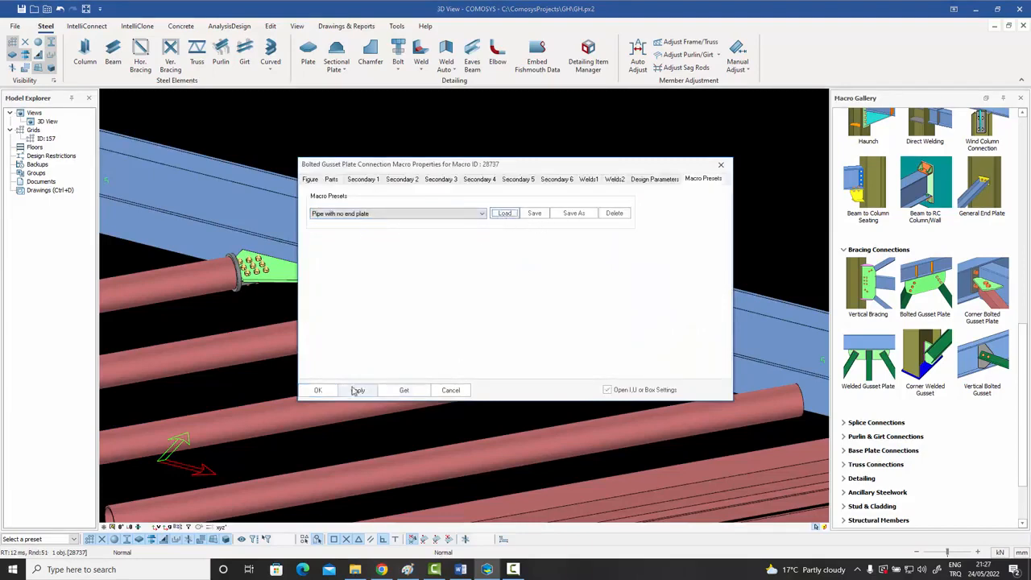
left_click(317, 390)
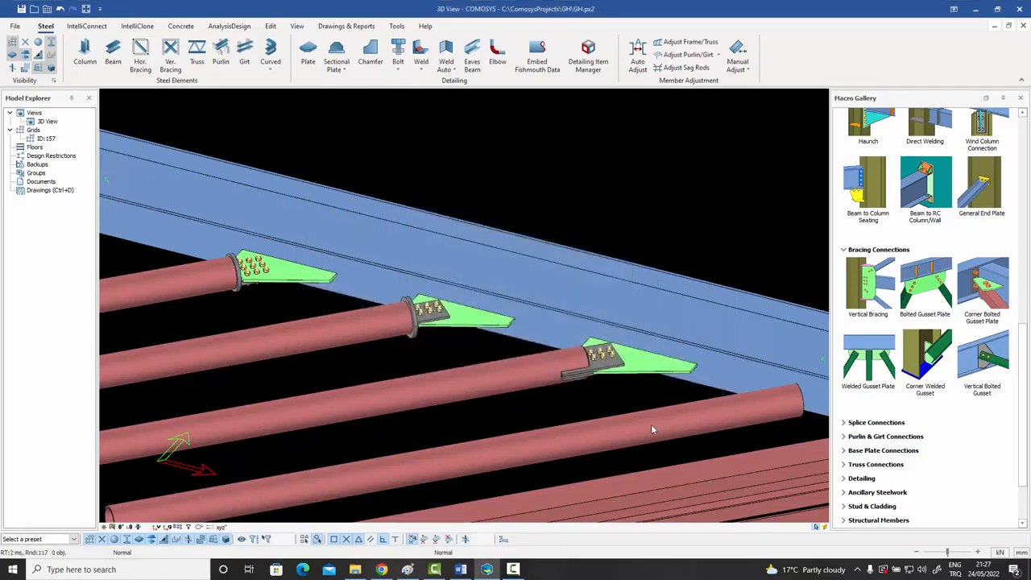
scroll(623, 384, "up", 5)
scroll(568, 354, "down", 3)
middle_click_drag(271, 297, 397, 301)
scroll(398, 302, "up", 2)
scroll(441, 299, "down", 3)
scroll(554, 316, "up", 3)
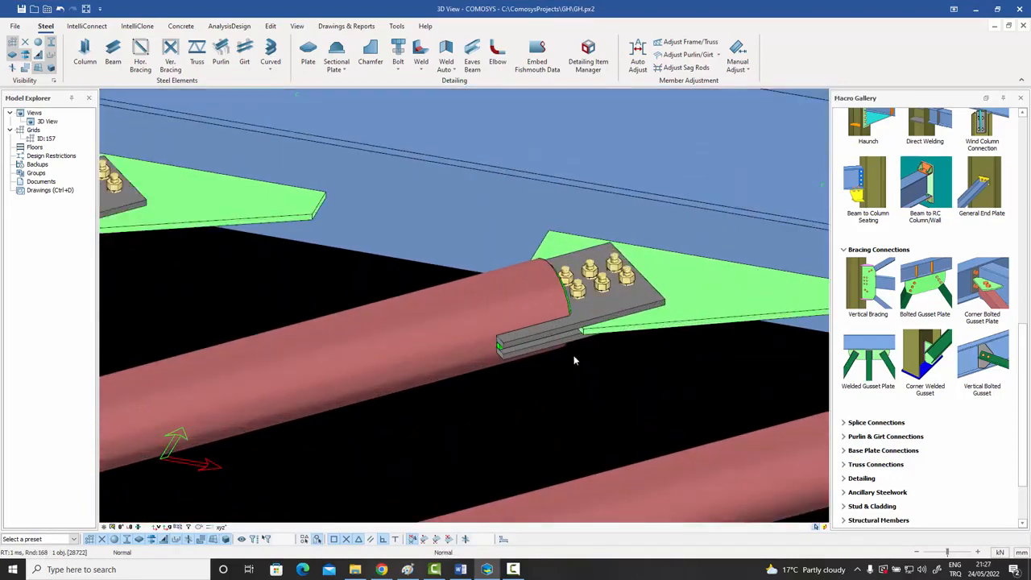
scroll(574, 360, "down", 5)
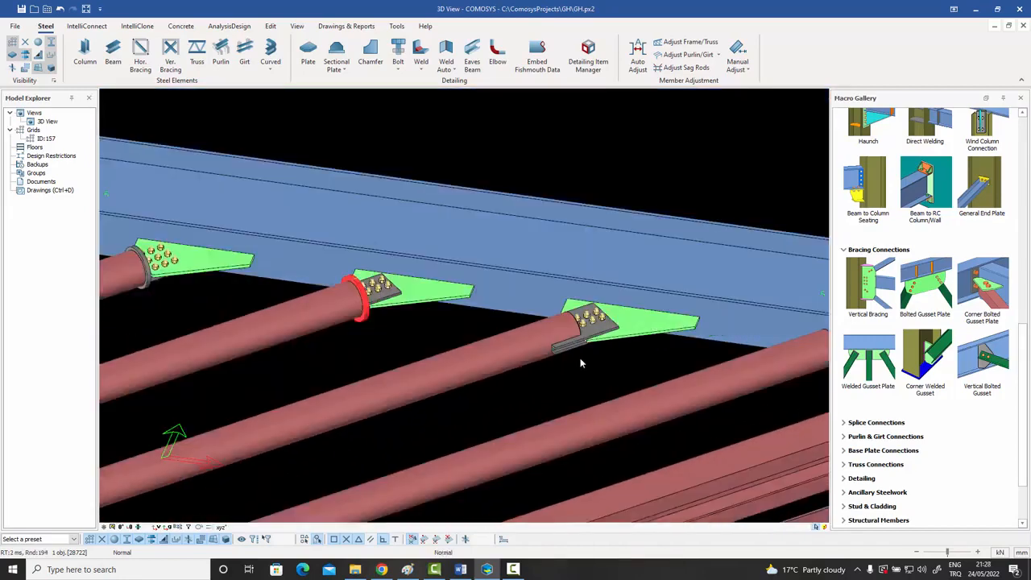
- Connect the fourth pipe brace to the same beam with a bolted gusset plate
middle_click_drag(580, 358, 388, 344)
key("Right")
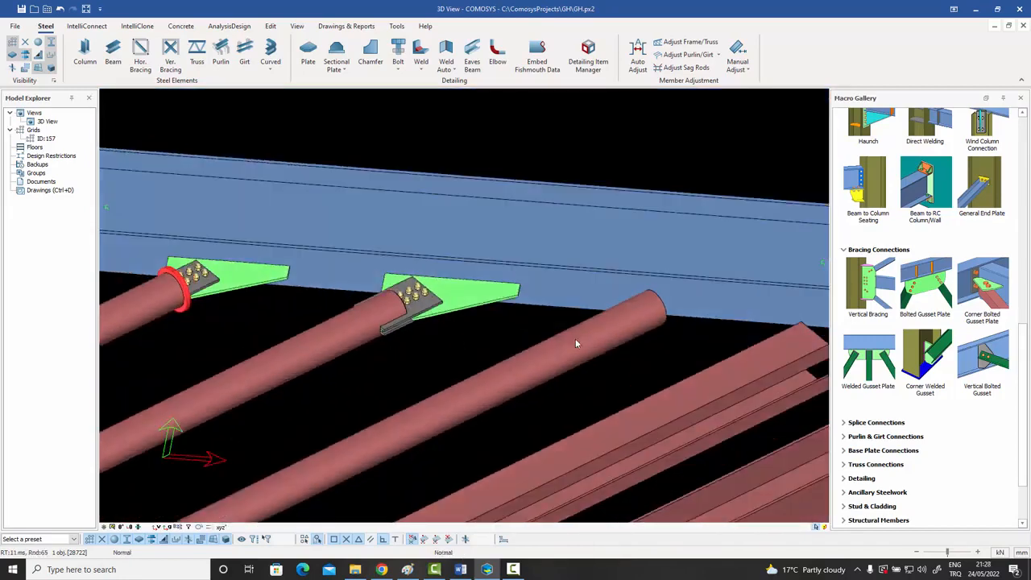
left_click(918, 286)
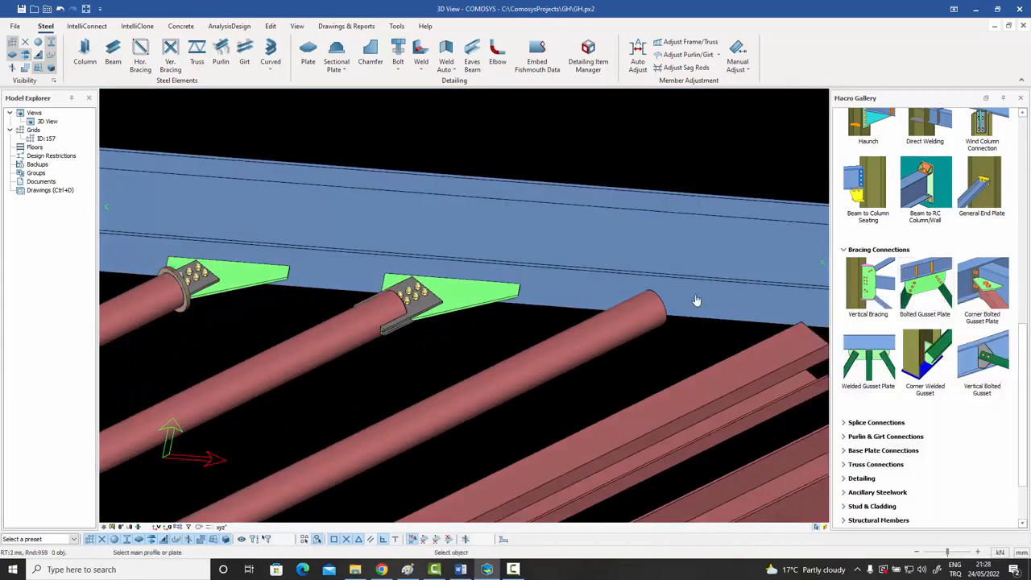
left_click(697, 300)
left_click(633, 326)
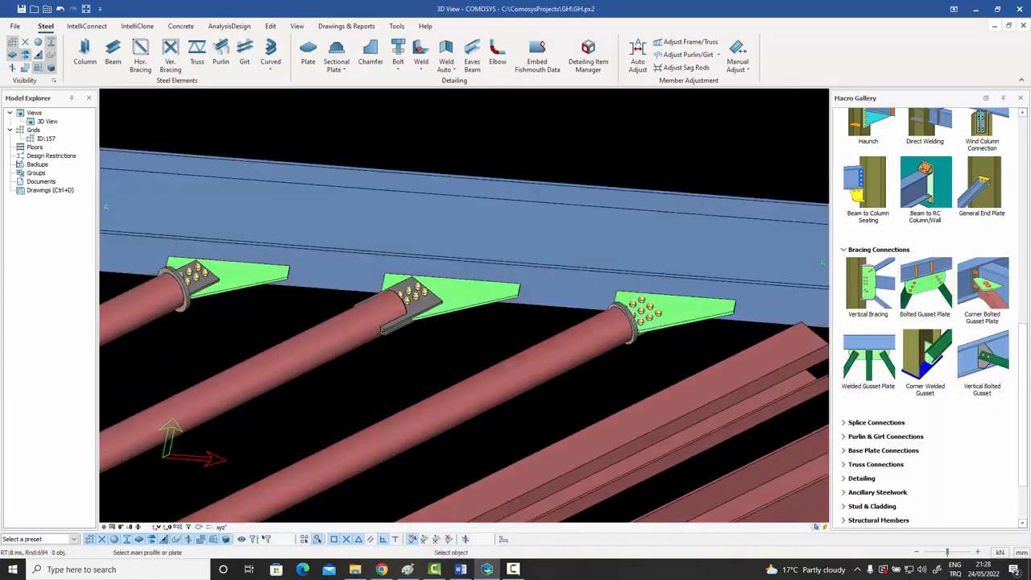
key("Escape")
- Load the macro preset "Welded pipe with no end plates" into the fourth pipe brace's gusset connection and inspect the joint
double_click(682, 303)
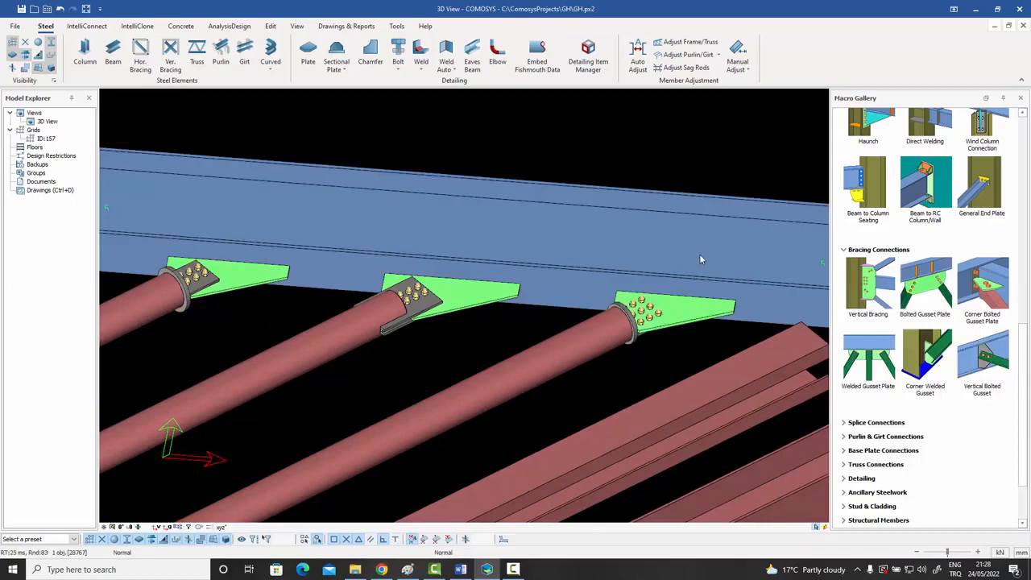
left_click(698, 179)
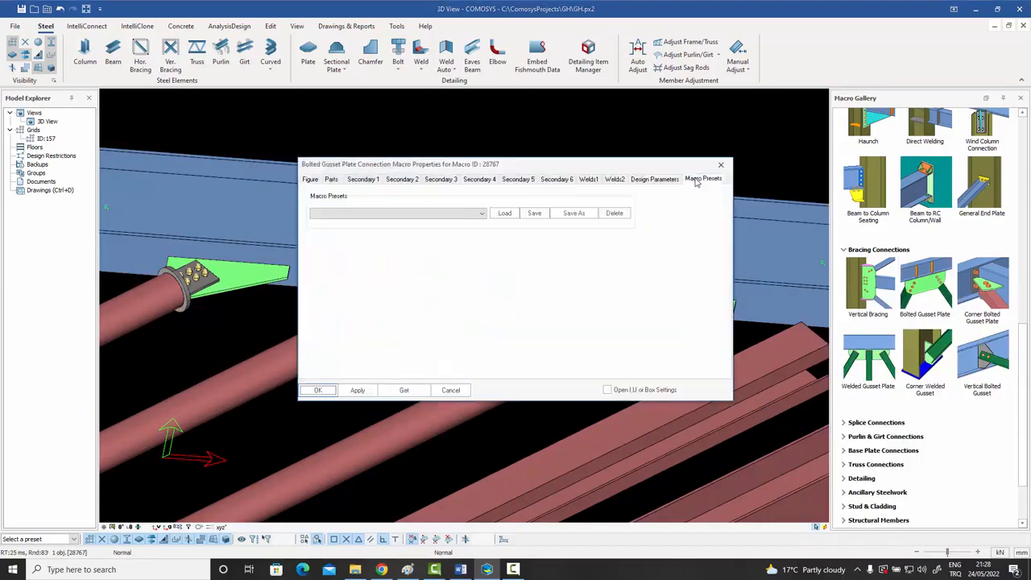
left_click(452, 212)
left_click(402, 236)
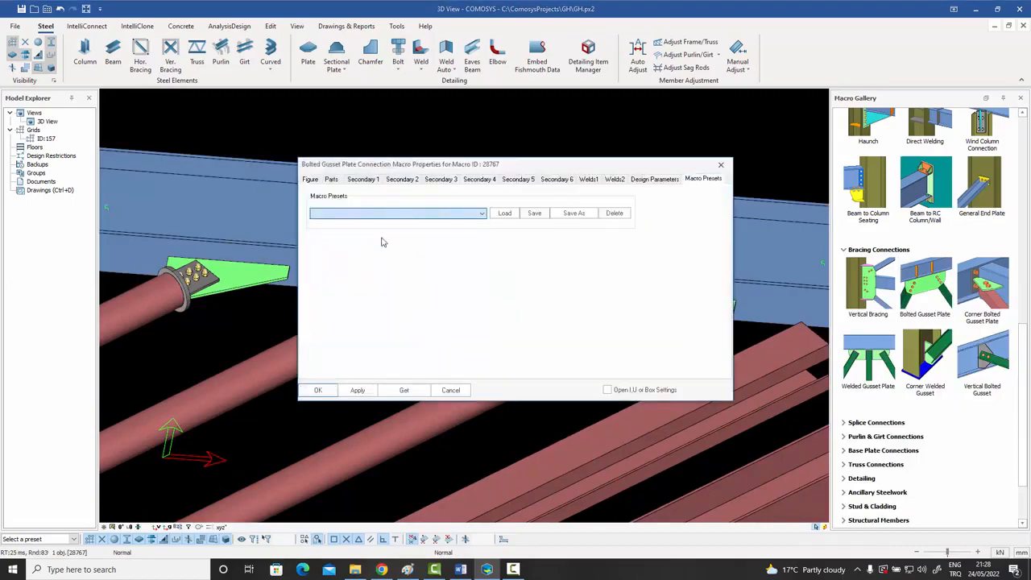
left_click(505, 214)
left_click(319, 390)
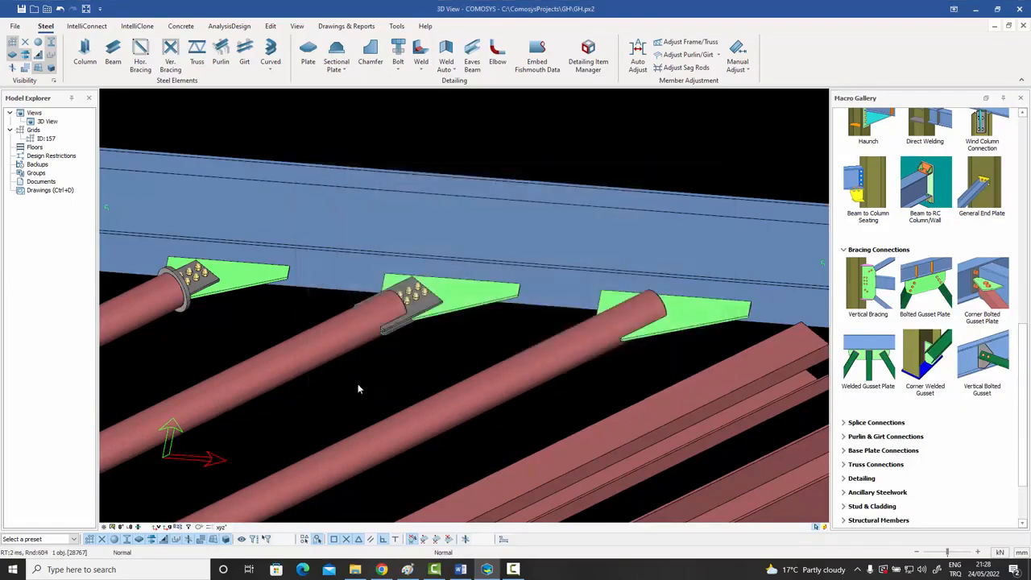
scroll(655, 338, "up", 3)
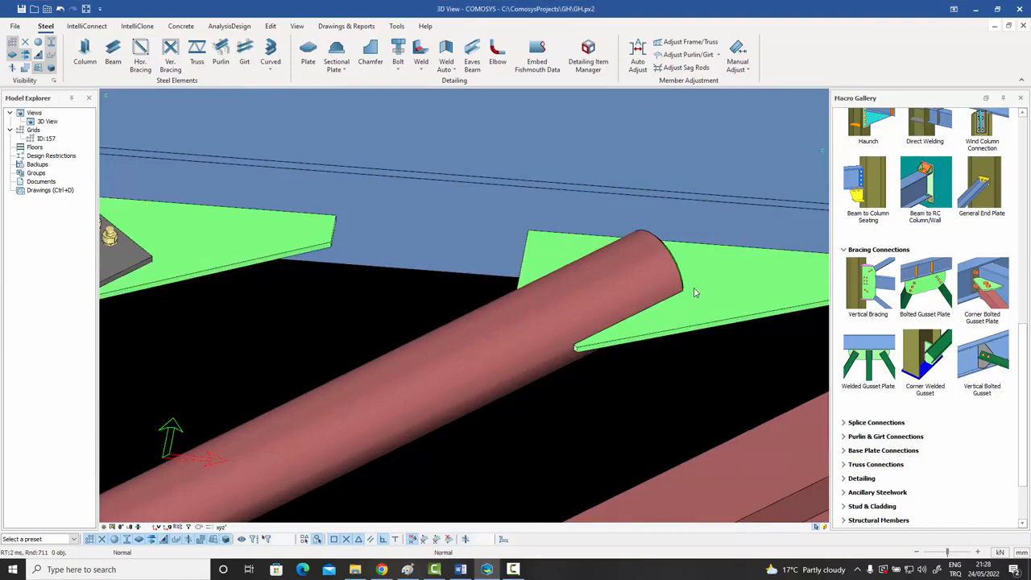
scroll(583, 348, "down", 3)
middle_click_drag(690, 349, 529, 318)
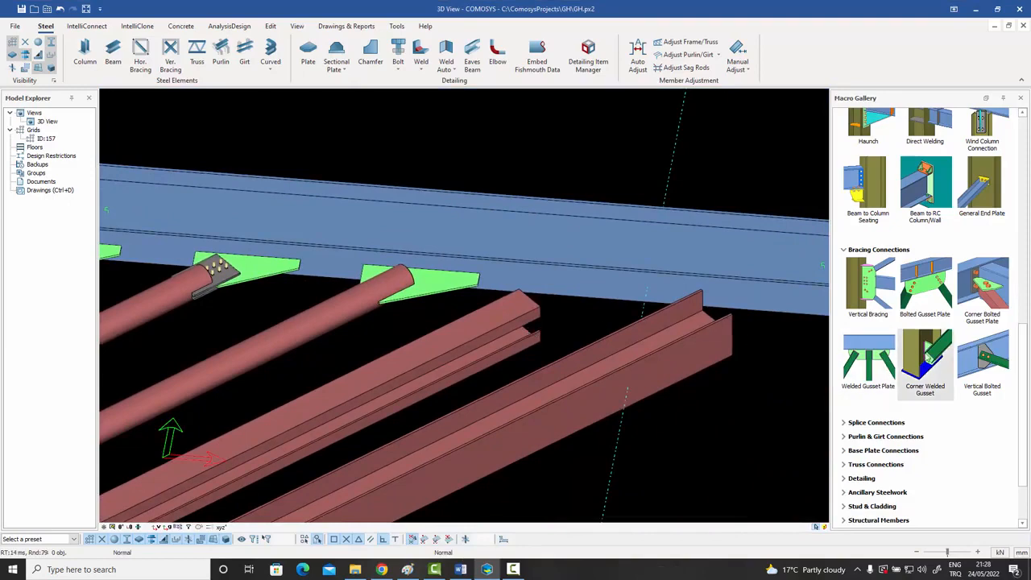
- Try a bolted gusset plate connection on the I-section brace beside the fourth pipe, inspect it and remove it
left_click(924, 359)
left_click(586, 292)
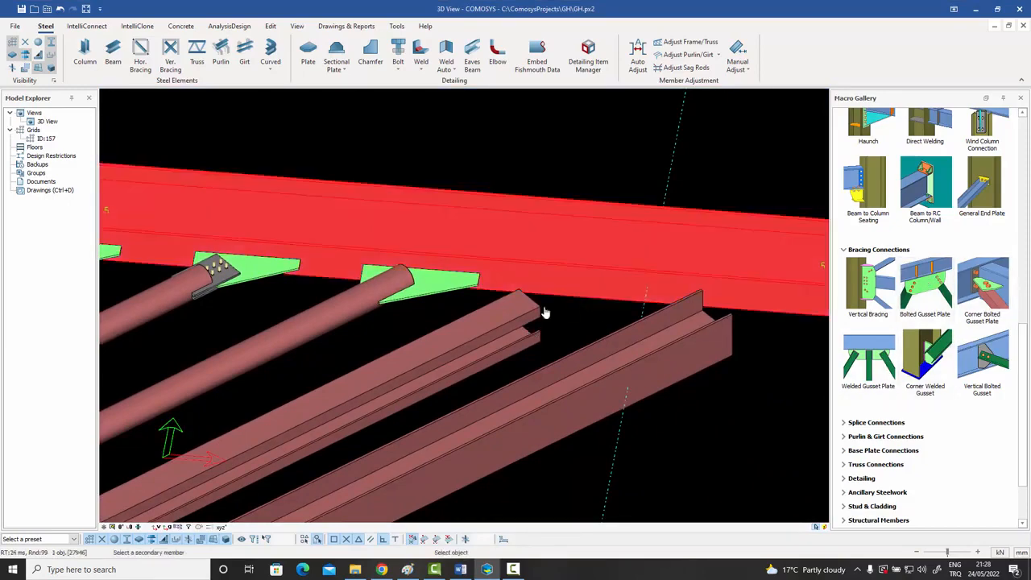
left_click(505, 327)
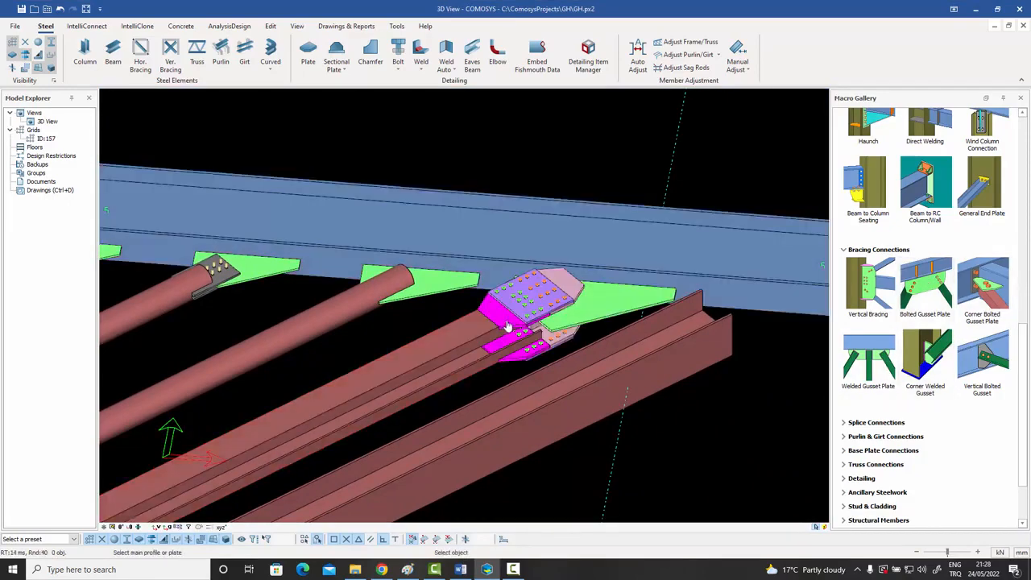
scroll(555, 314, "up", 2)
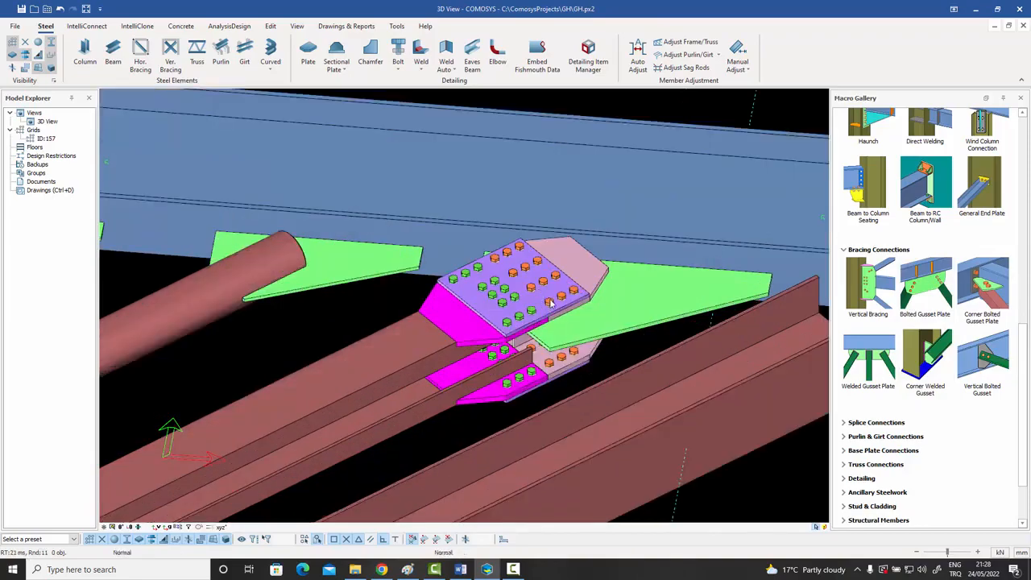
middle_click_drag(551, 302, 513, 328)
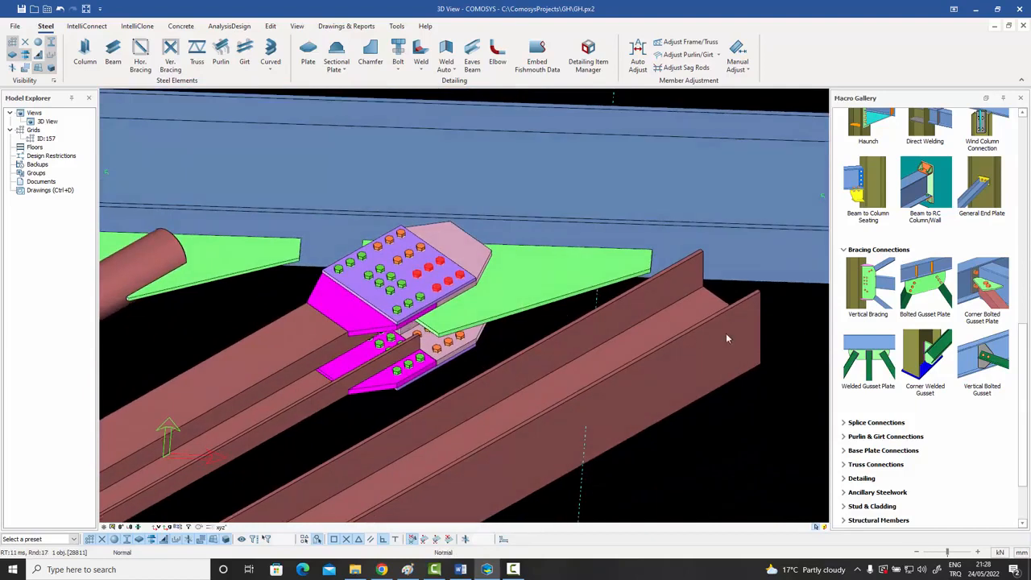
left_click(520, 282)
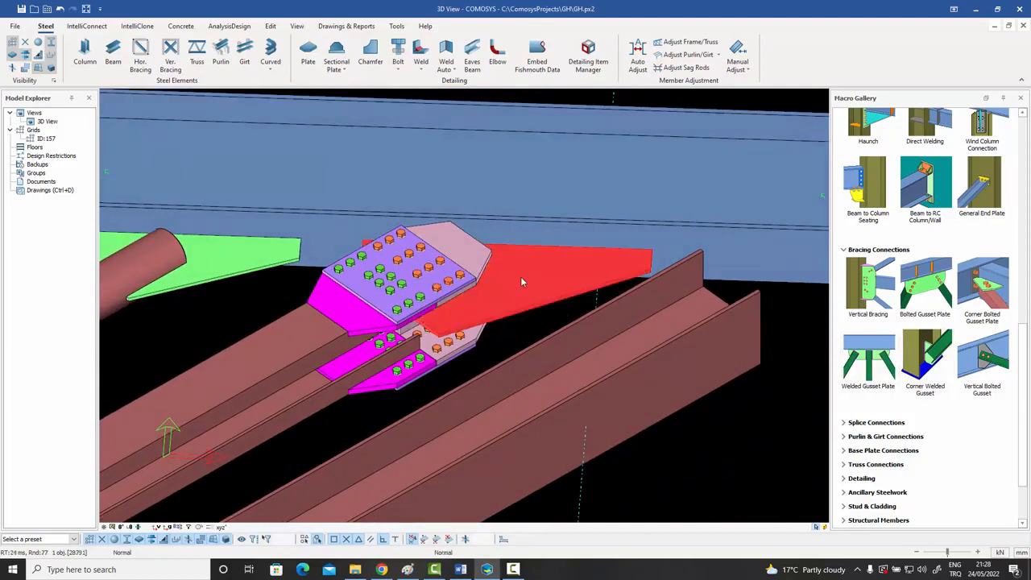
key("Delete")
- Add a bolted gusset plate connection between the beam and the last I-section brace, with vertical flanges, and inspect its bolted plates
left_click(915, 302)
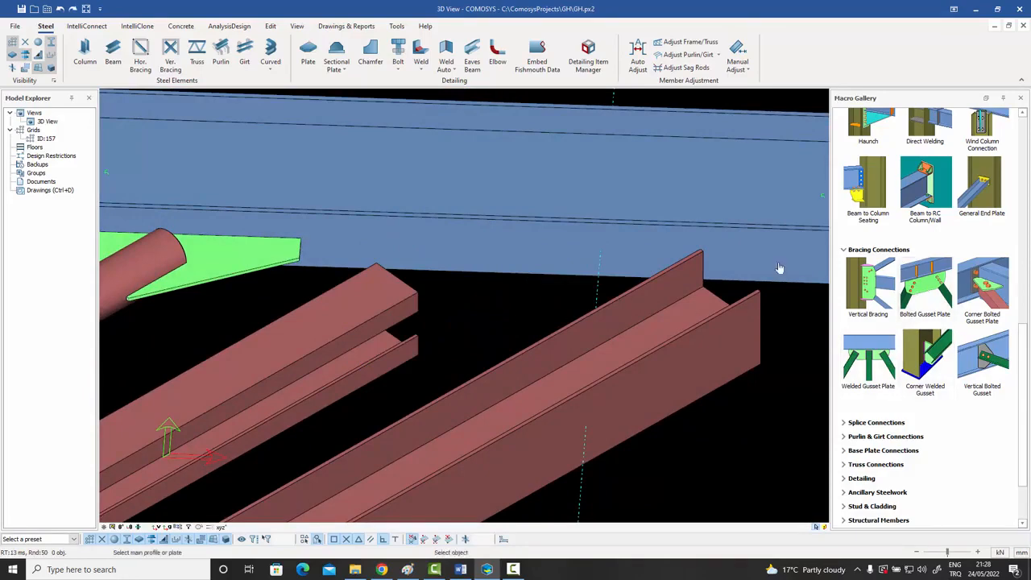
left_click(765, 271)
left_click(654, 307)
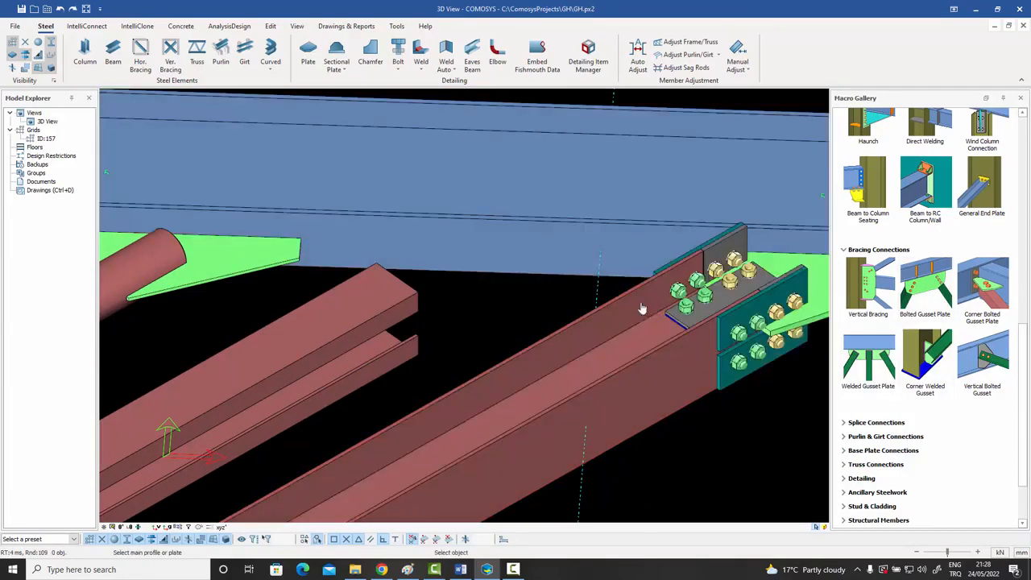
scroll(645, 305, "down", 5)
scroll(673, 301, "up", 5)
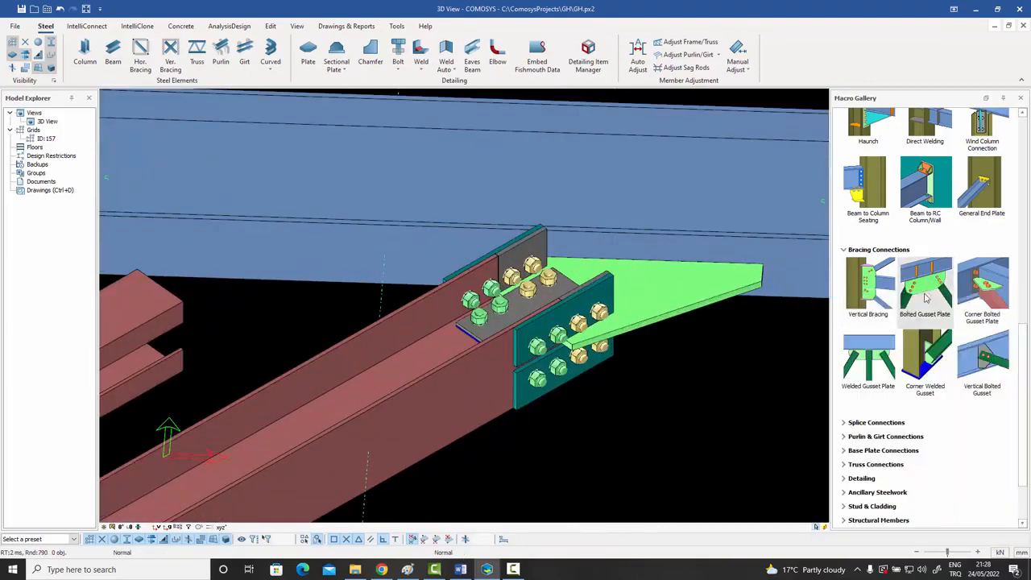
mouse_move(976, 308)
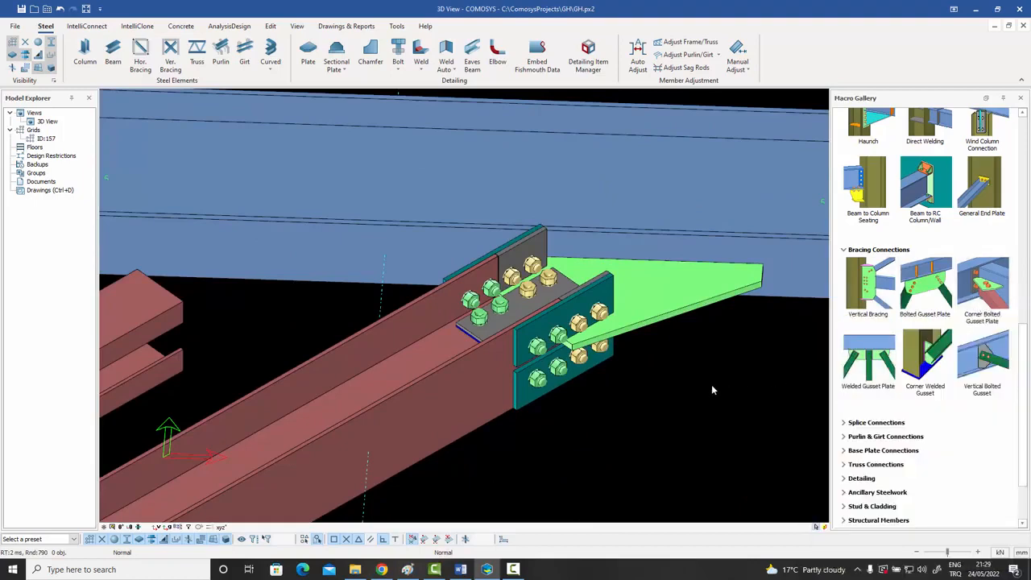
- Review the gusset plate connections along both beams, from the pipe braces to the angle and channel braces
scroll(711, 384, "down", 6)
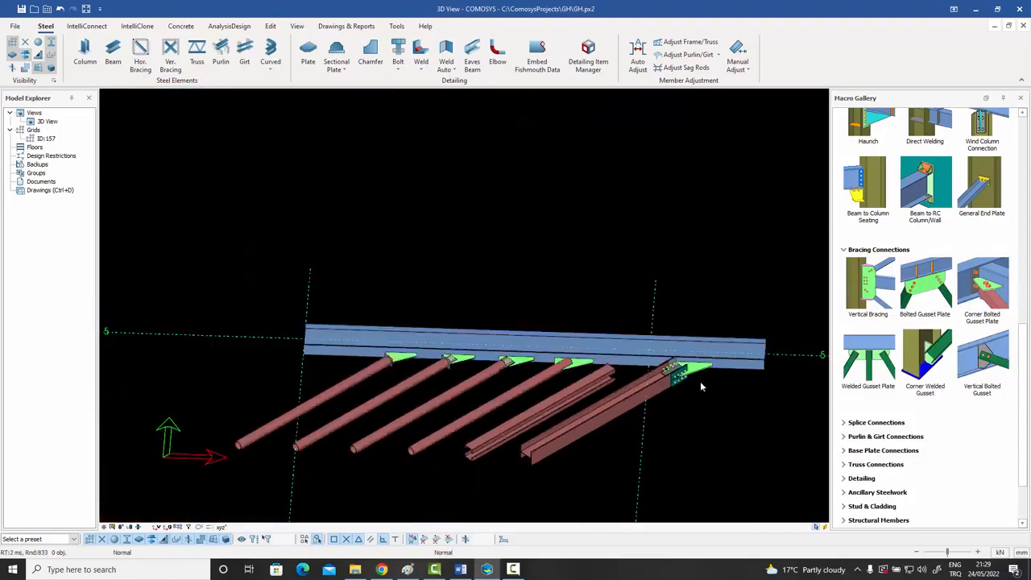
scroll(433, 384, "up", 5)
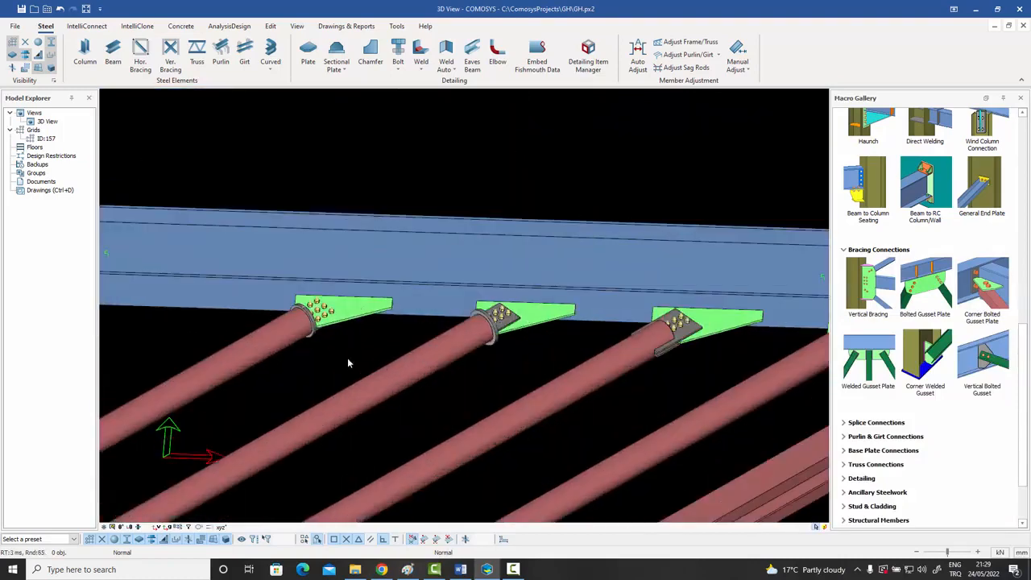
left_click(259, 342)
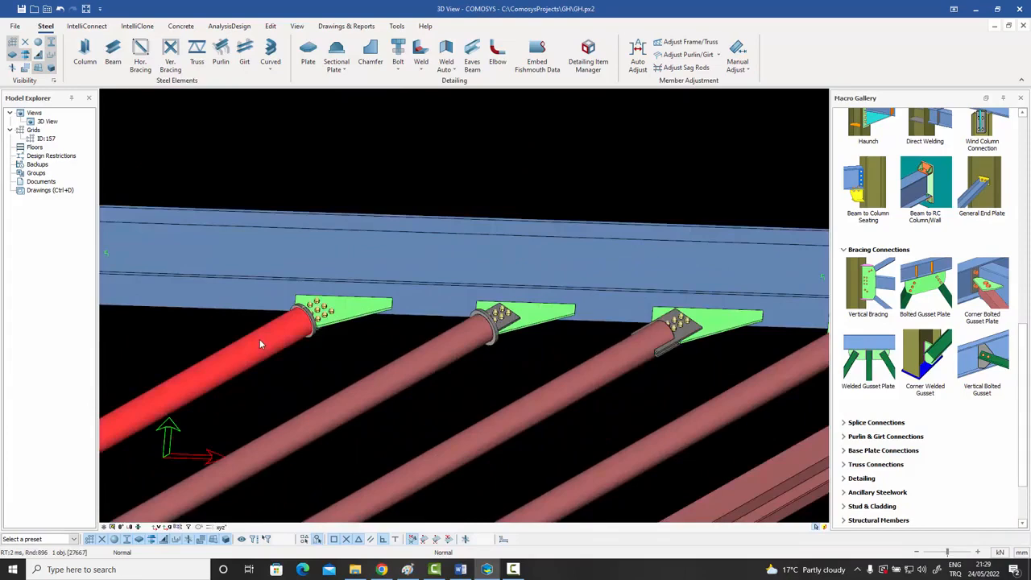
scroll(259, 339, "down", 5)
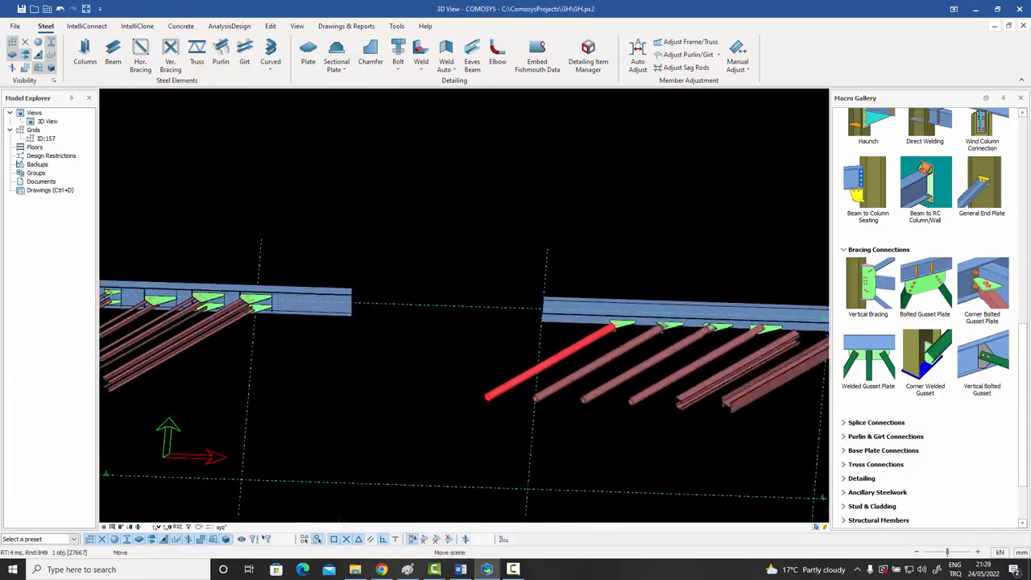
scroll(266, 319, "up", 5)
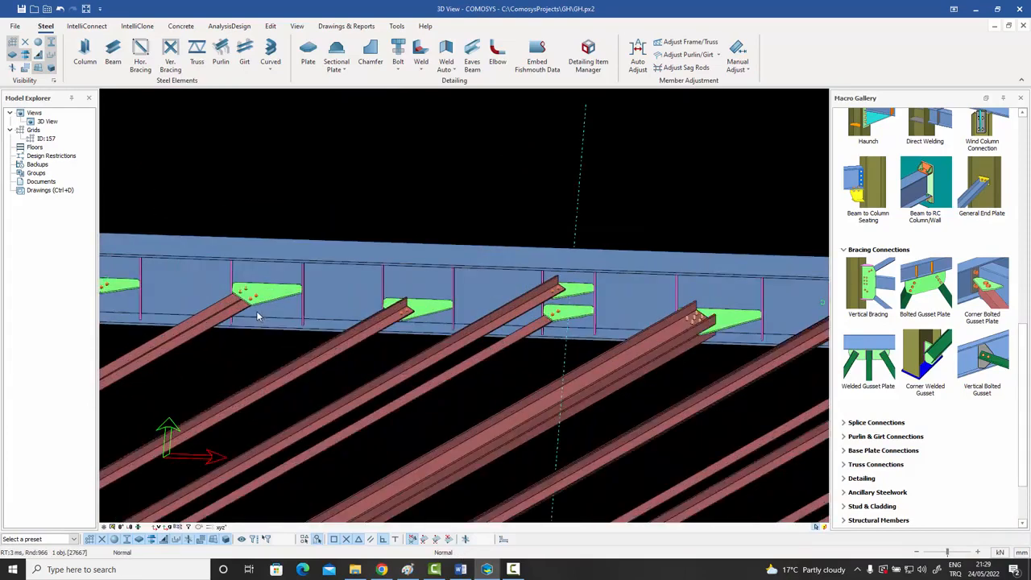
middle_click_drag(596, 355, 339, 355)
middle_click_drag(493, 342, 383, 357)
scroll(578, 308, "up", 5)
middle_click_drag(579, 308, 408, 374)
middle_click_drag(531, 350, 387, 373)
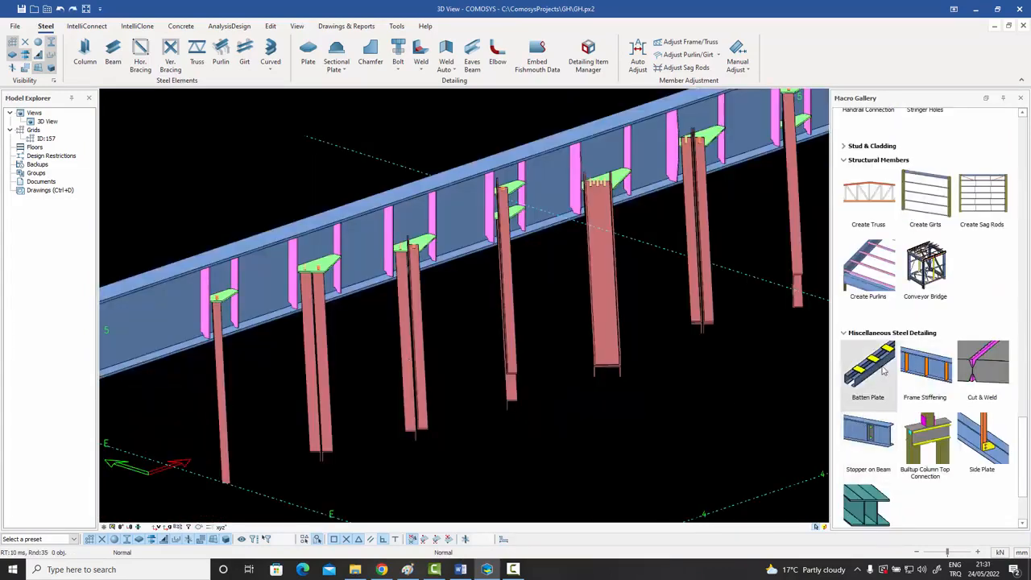
- Look up the batten plate macro's description and highlight the second to sixth braces along the beam one by one, then clear the selection
mouse_move(871, 378)
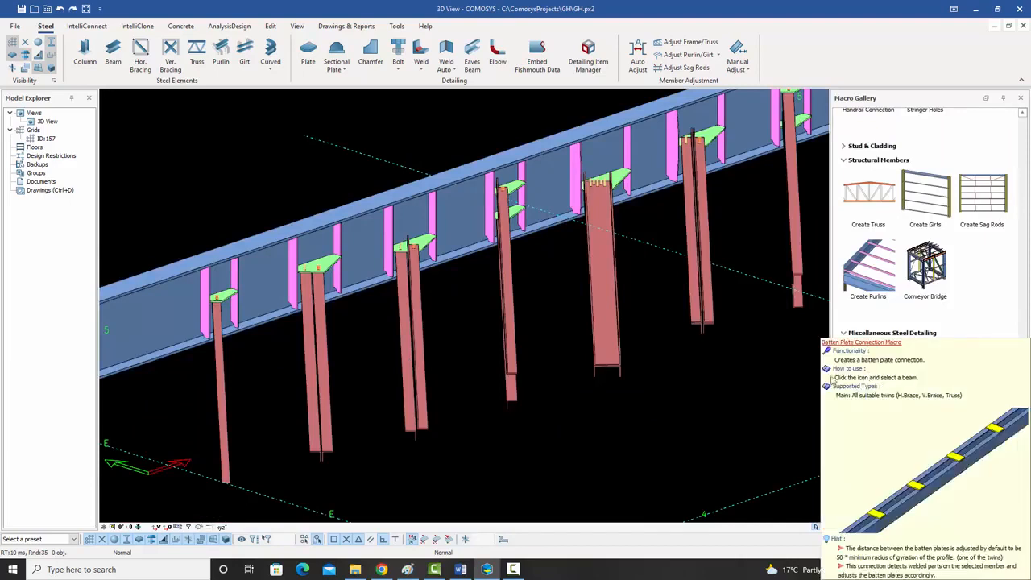
left_click(328, 444)
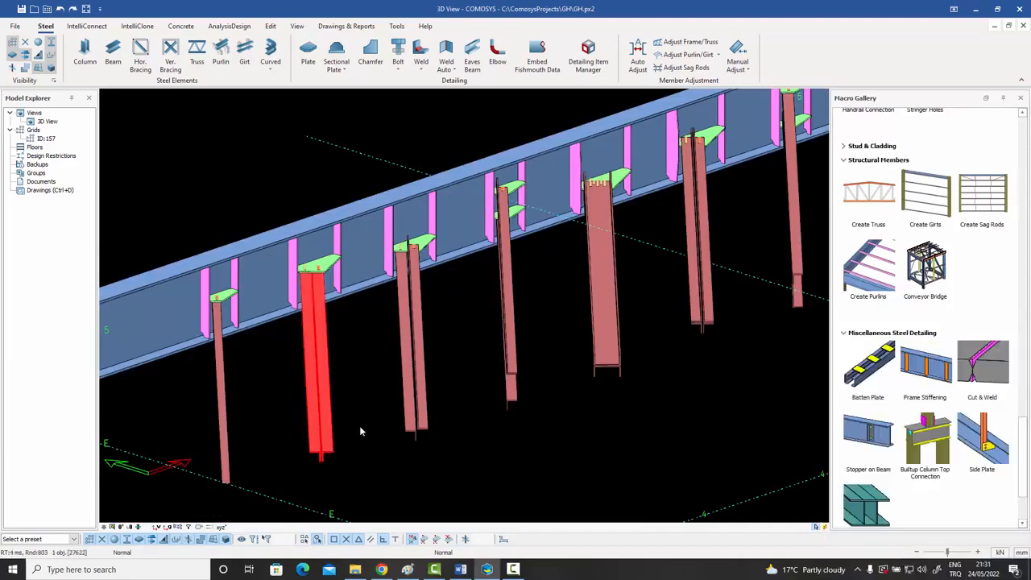
left_click(413, 422)
left_click(511, 396)
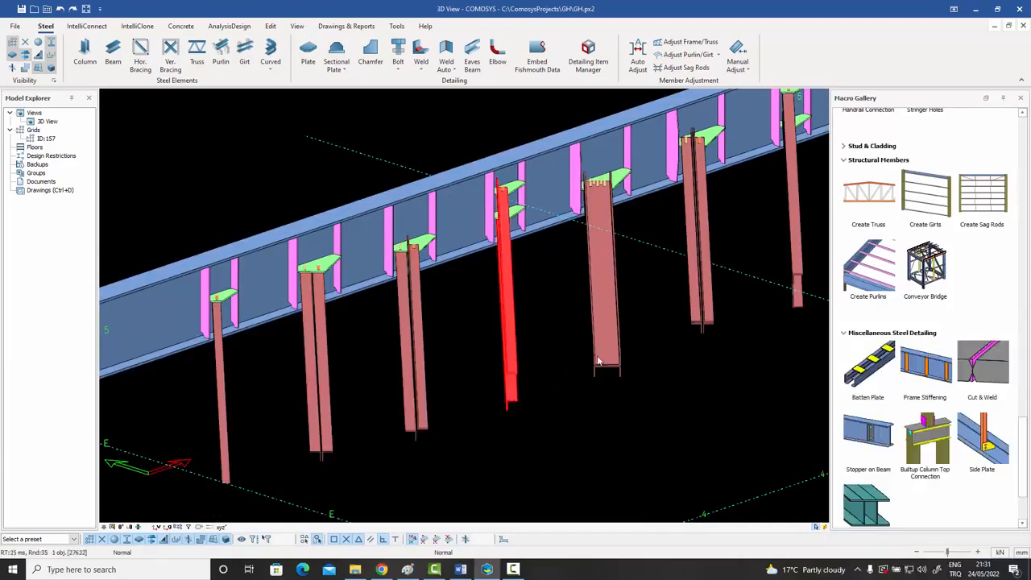
left_click(617, 361)
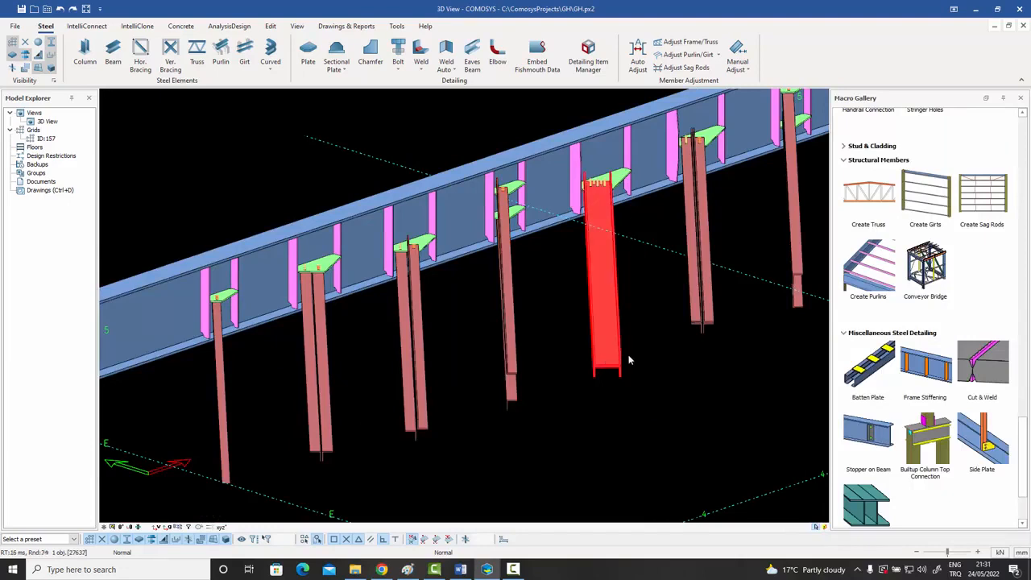
left_click(702, 320)
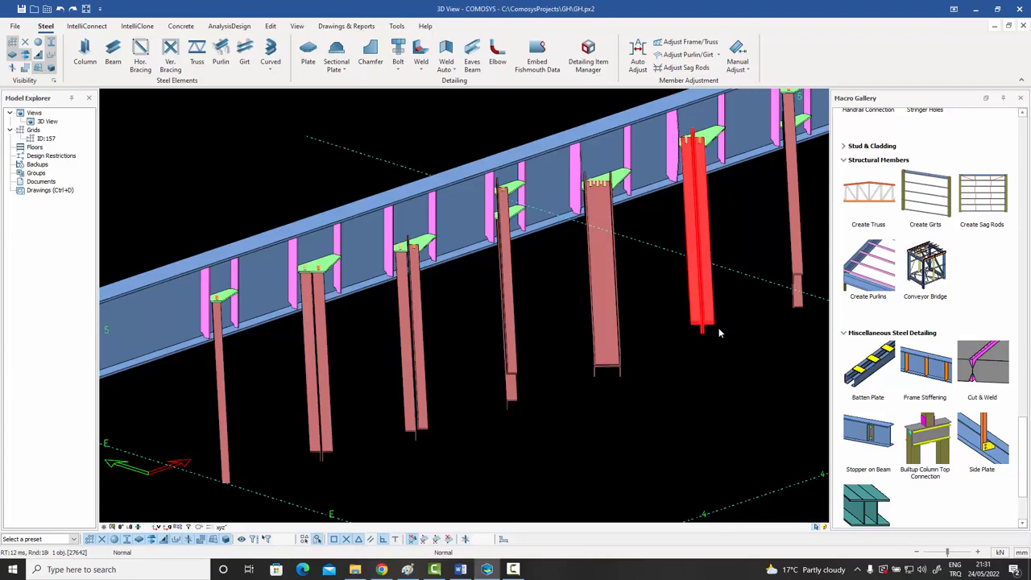
left_click(671, 390)
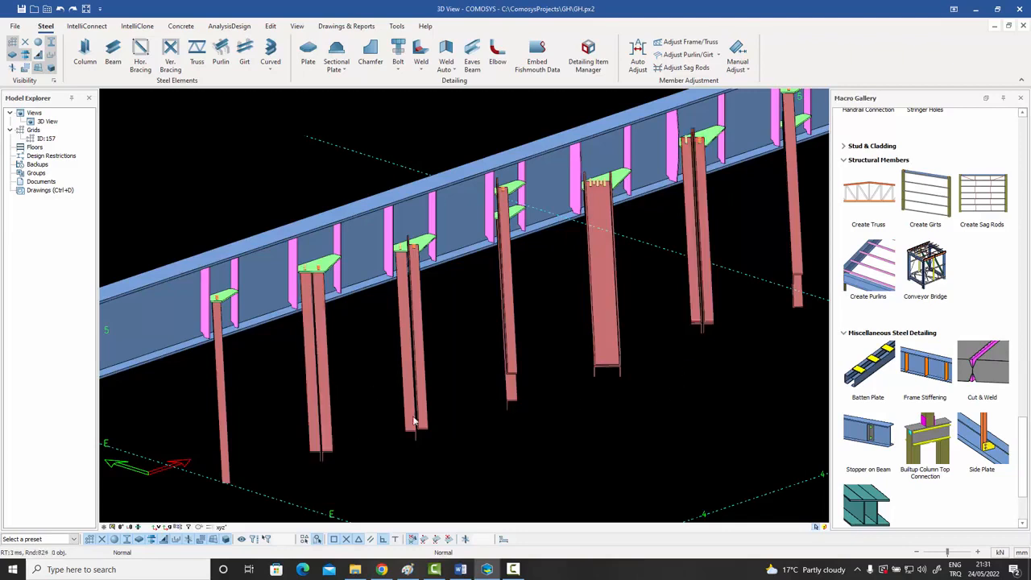
- Add batten plates to the second and third twin-angle braces along the beam and inspect the plates
left_click(858, 372)
scroll(327, 386, "up", 5)
scroll(337, 363, "down", 5)
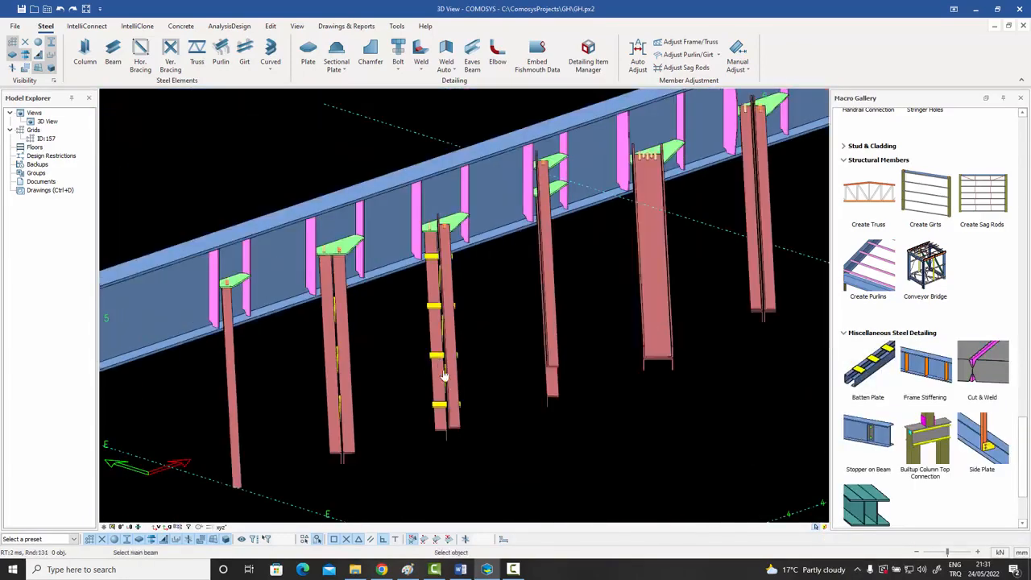
scroll(453, 420, "up", 3)
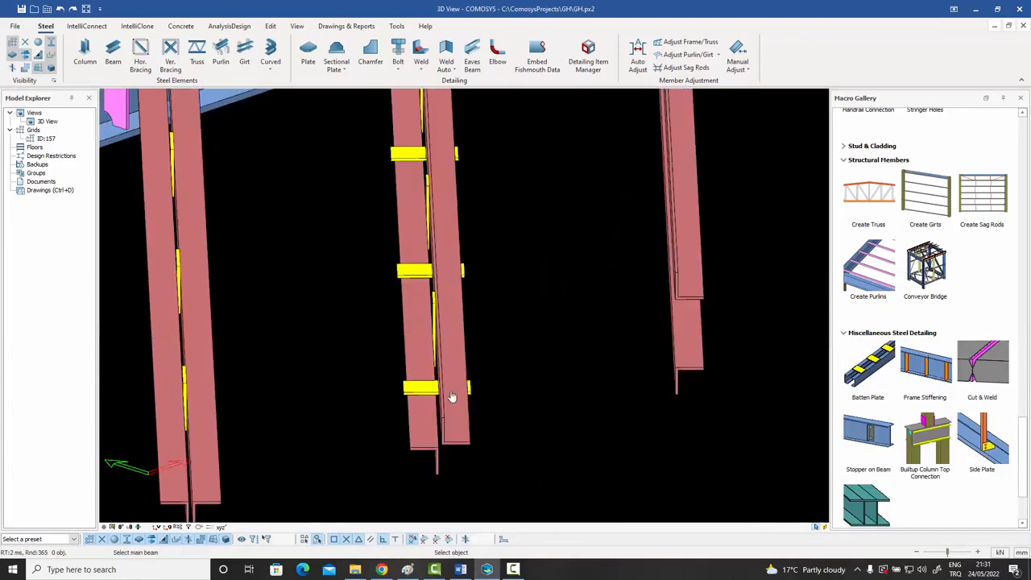
scroll(453, 382, "down", 3)
right_click(497, 378)
left_click(509, 380)
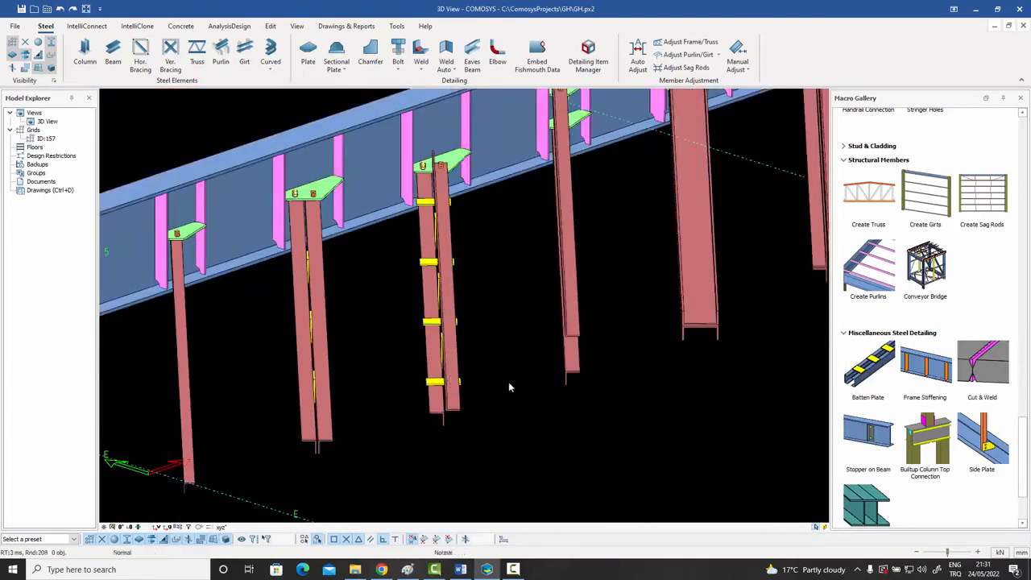
- Add batten plates to the fourth spaced-angle brace, the fifth back-to-back channel brace and the sixth cross-shaped brace
mouse_move(508, 380)
middle_mouse_down()
mouse_move(537, 379)
mouse_move(517, 383)
middle_mouse_up()
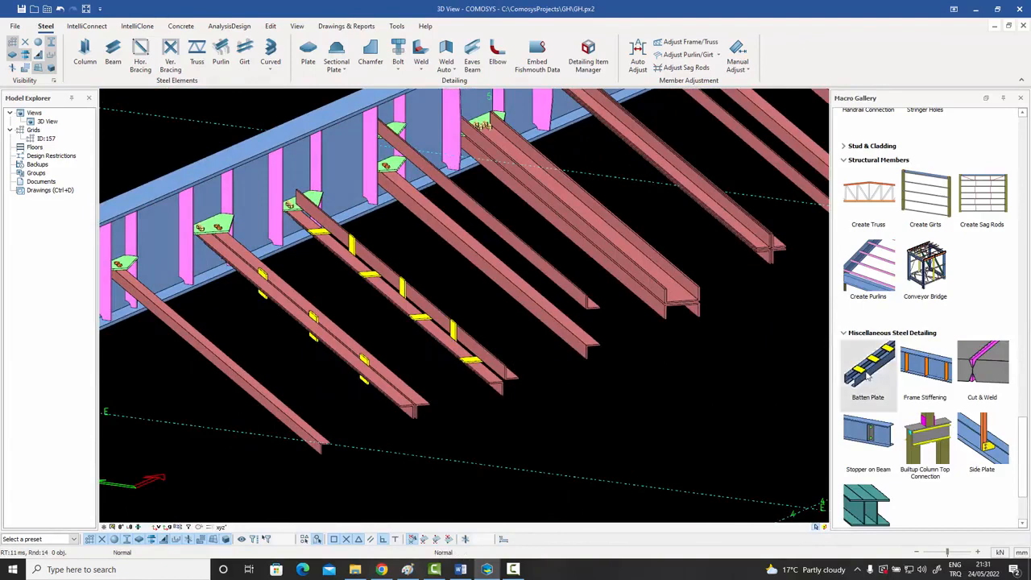
scroll(589, 331, "down", 3)
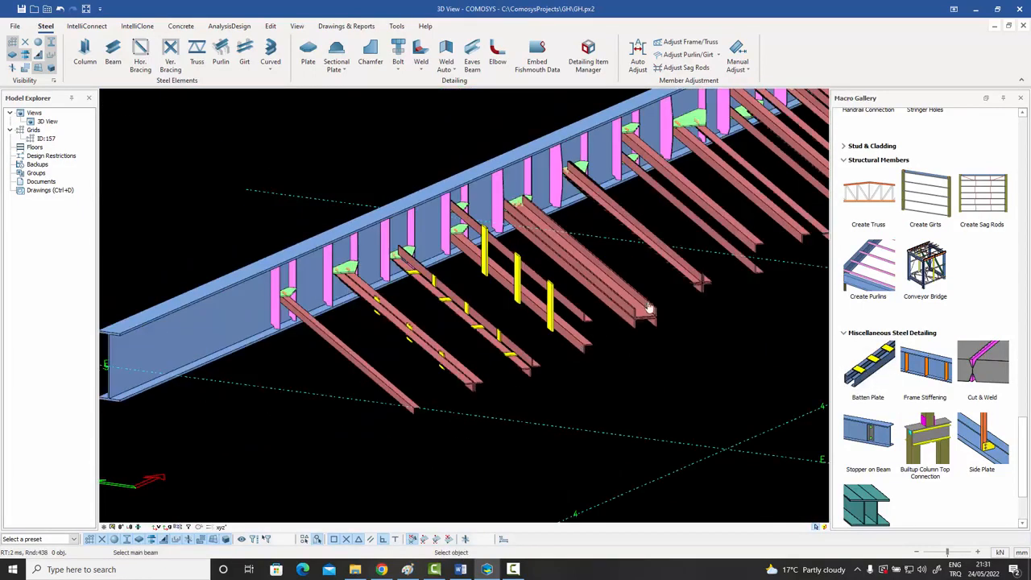
scroll(622, 314, "up", 3)
scroll(622, 314, "down", 3)
scroll(616, 314, "up", 5)
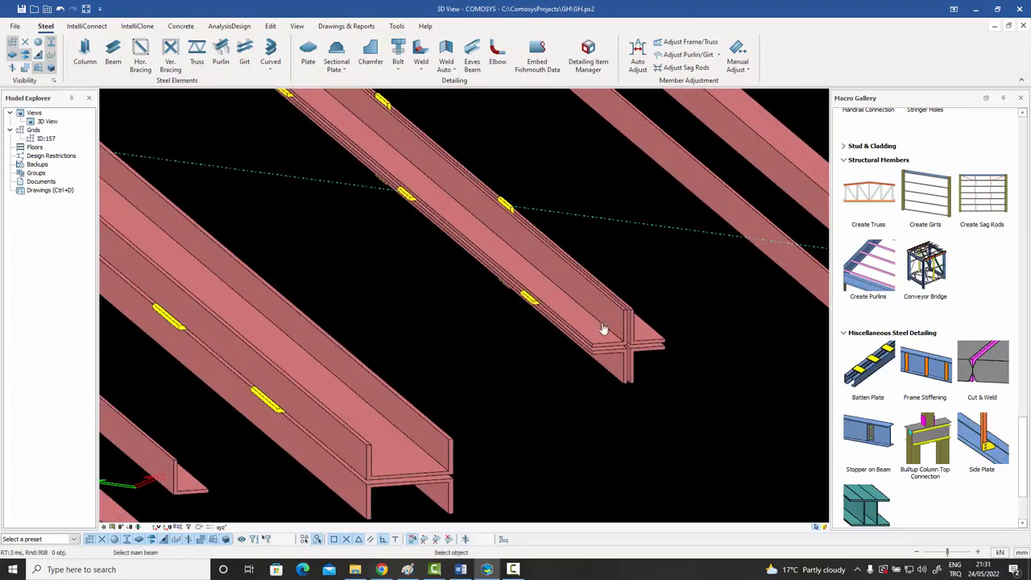
- Add batten plates to the seventh, eighth and ninth braces: the two spaced-angle pairs and the four-angle box brace
scroll(603, 329, "down", 3)
scroll(689, 332, "up", 2)
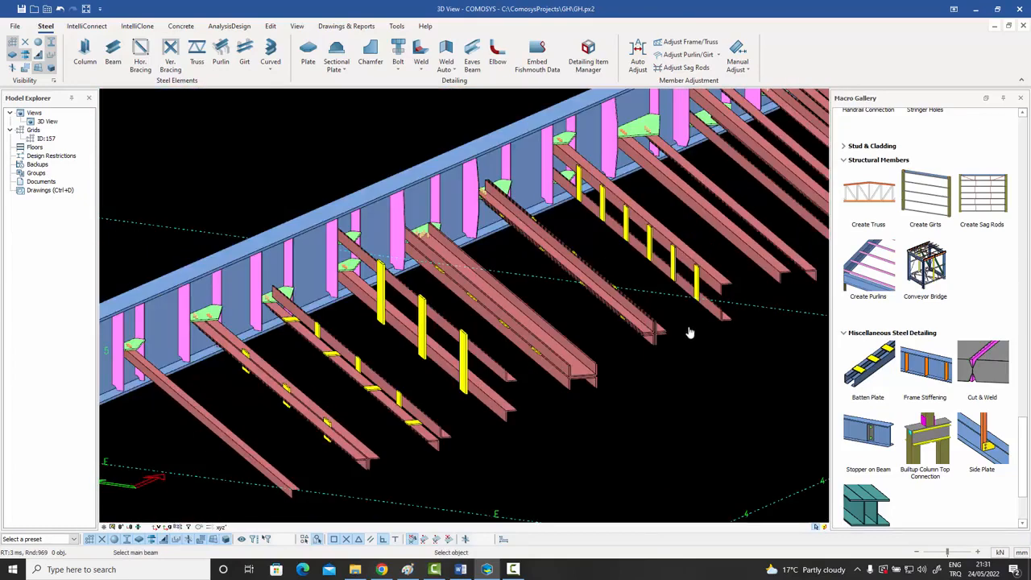
scroll(694, 315, "down", 3)
scroll(741, 294, "up", 4)
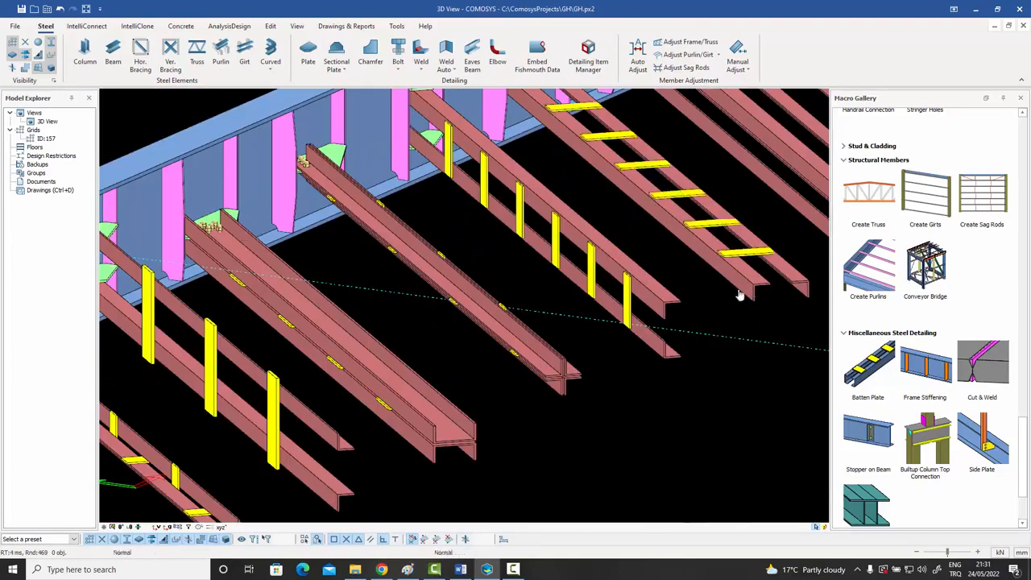
scroll(739, 295, "down", 2)
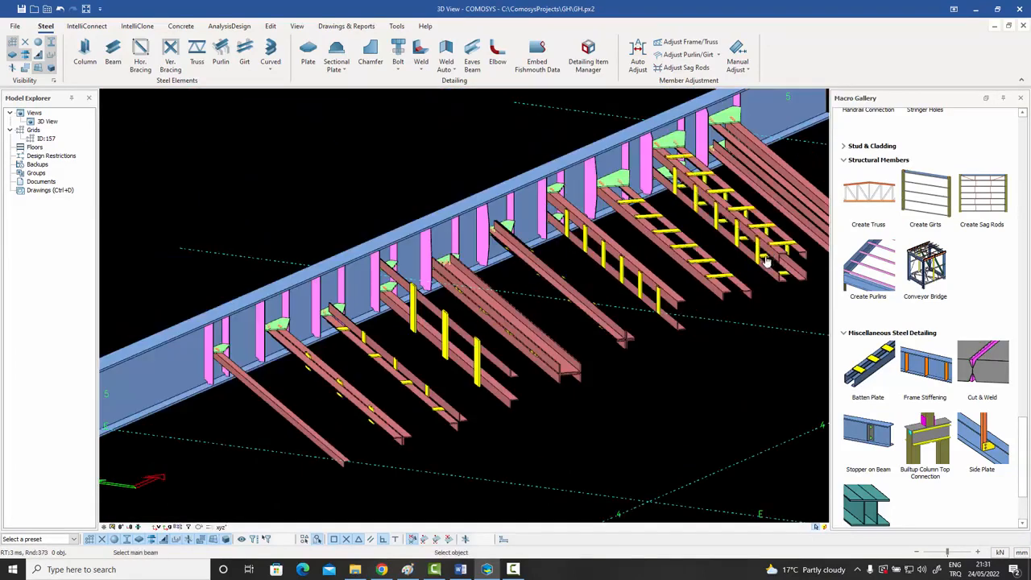
right_click(747, 256)
left_click(752, 262)
middle_click_drag(629, 374, 659, 352)
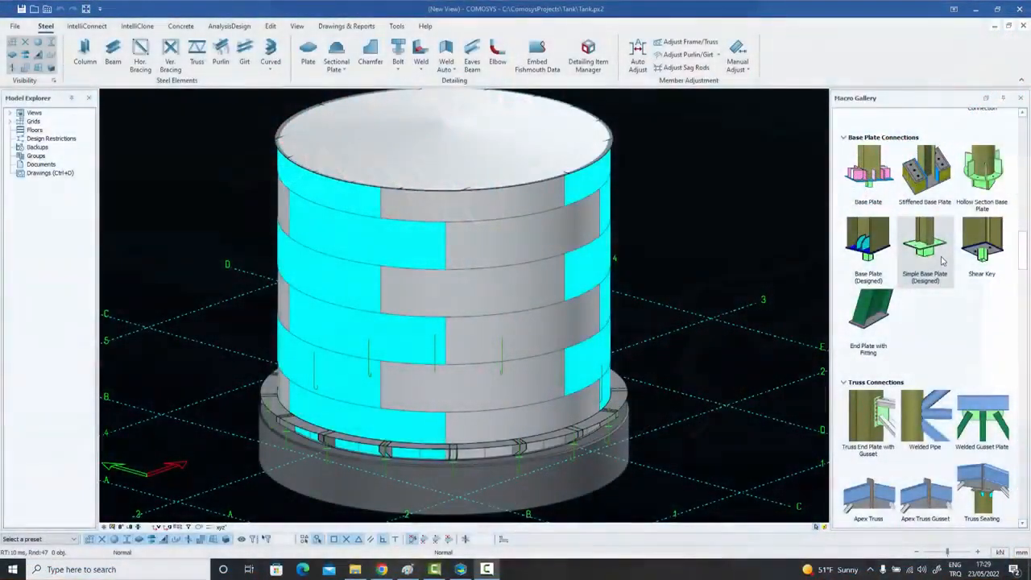
- Browse the macro gallery in the tank model, covering the base plate, truss, detailing, splice and bracing connections
scroll(941, 260, "down", 5)
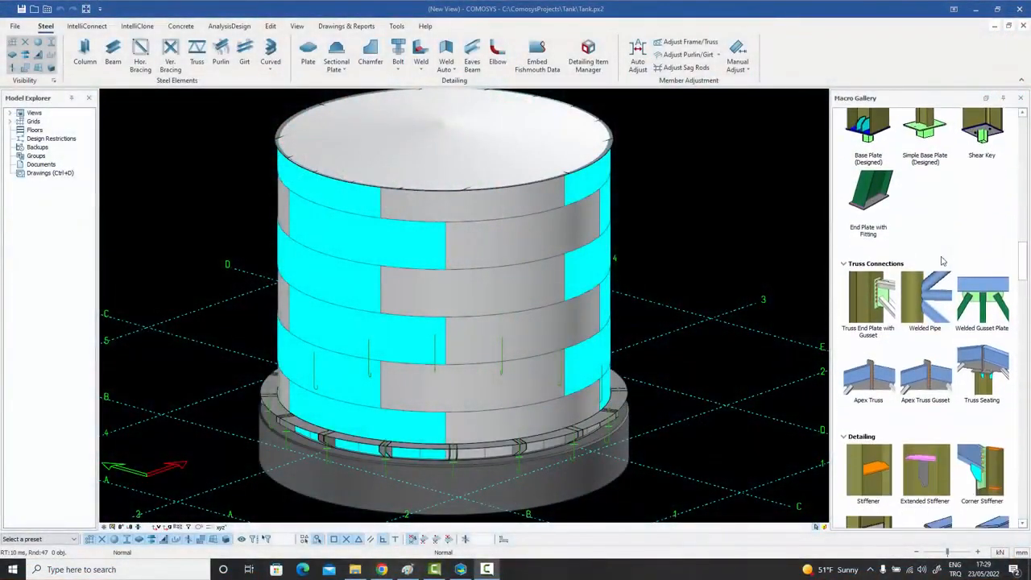
scroll(942, 260, "down", 5)
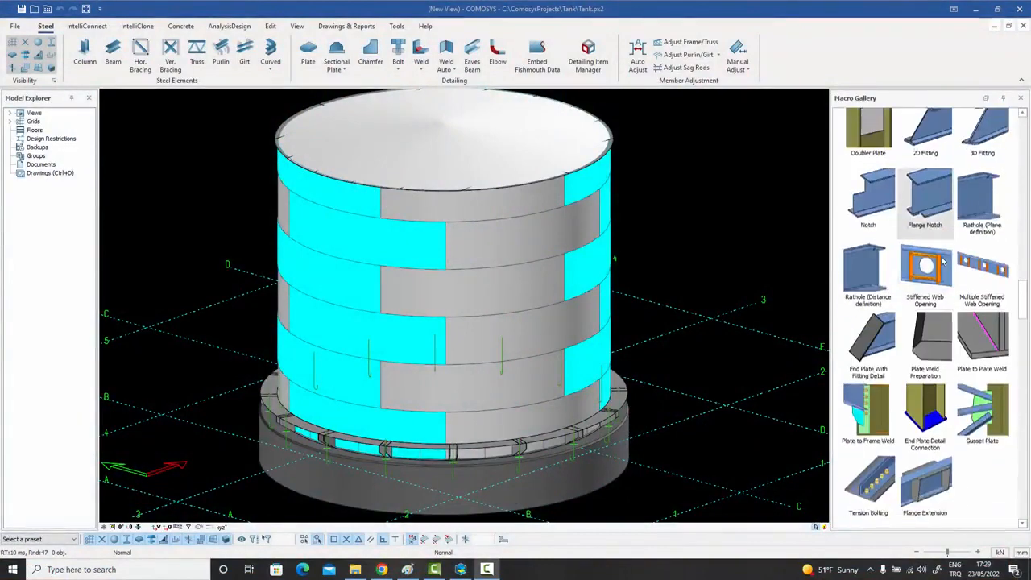
scroll(977, 239, "down", 3)
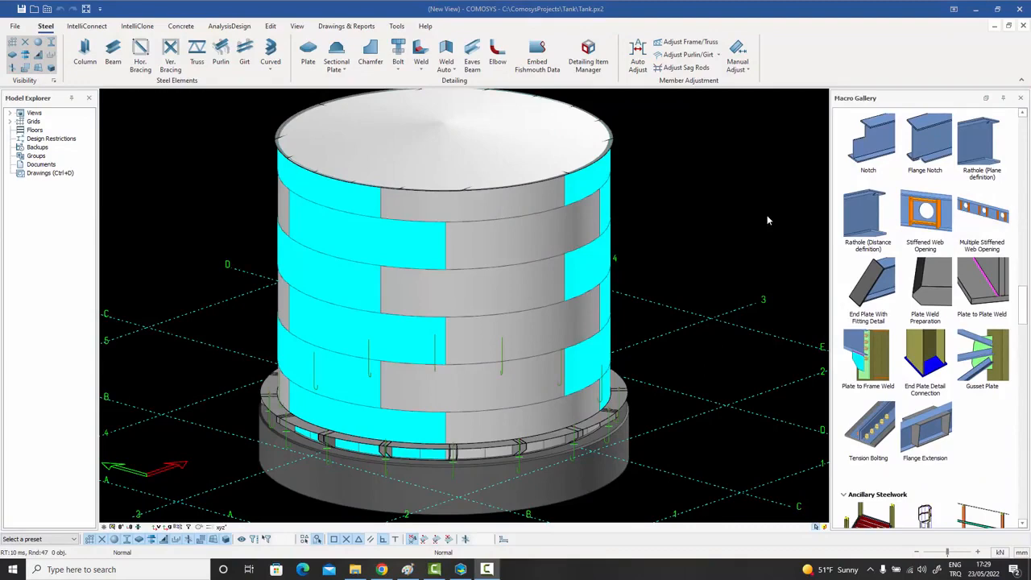
scroll(773, 211, "down", 1)
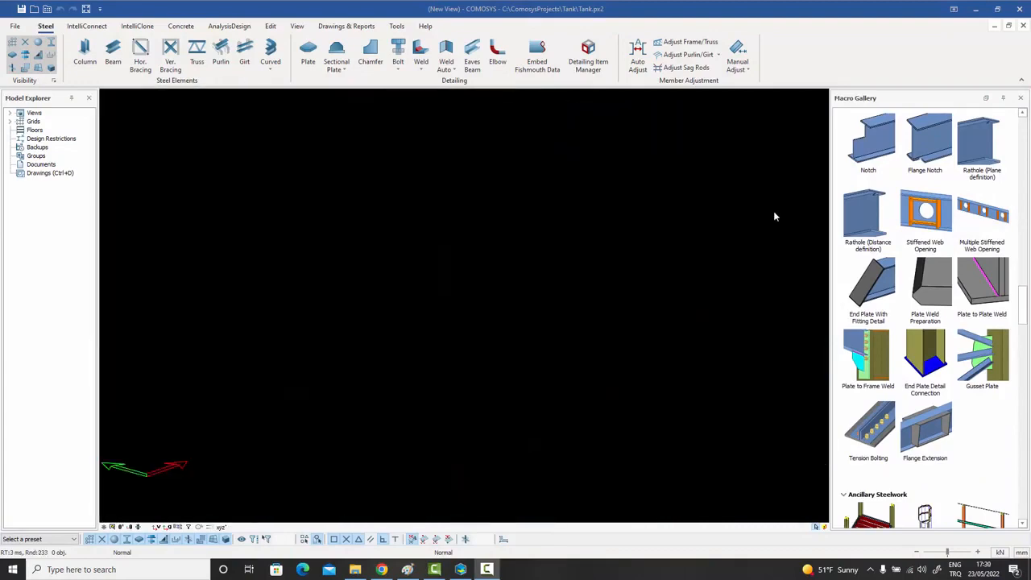
scroll(955, 206, "down", 15)
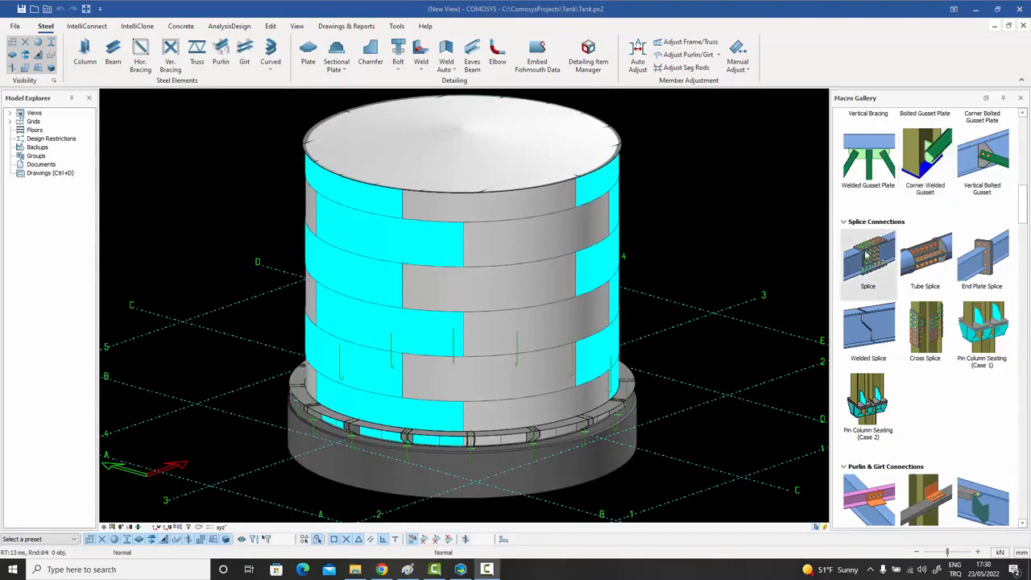
scroll(933, 253, "up", 3)
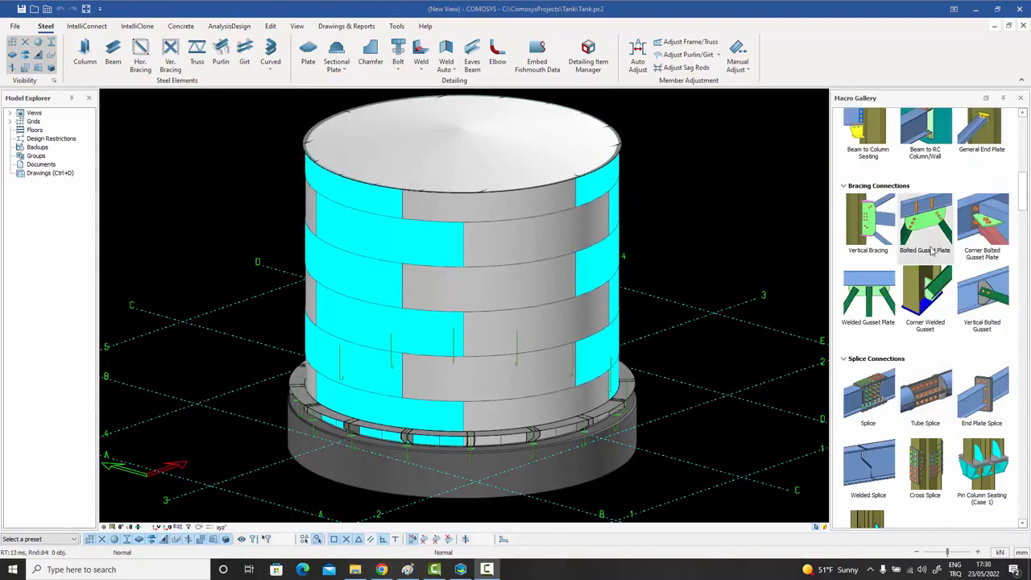
scroll(932, 251, "up", 1)
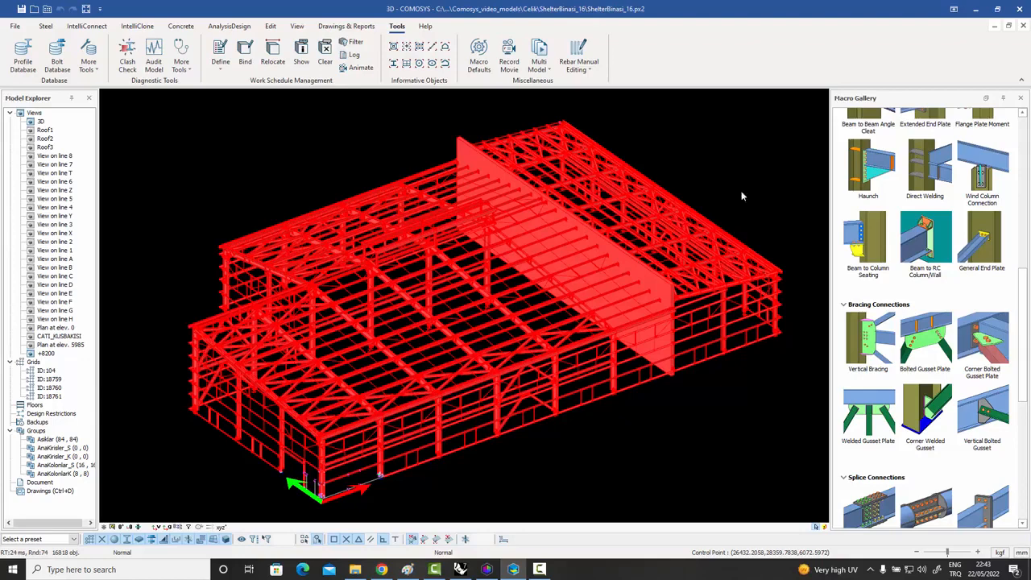
- Run a clash check on all selected objects of the shelter building model
right_click(671, 130)
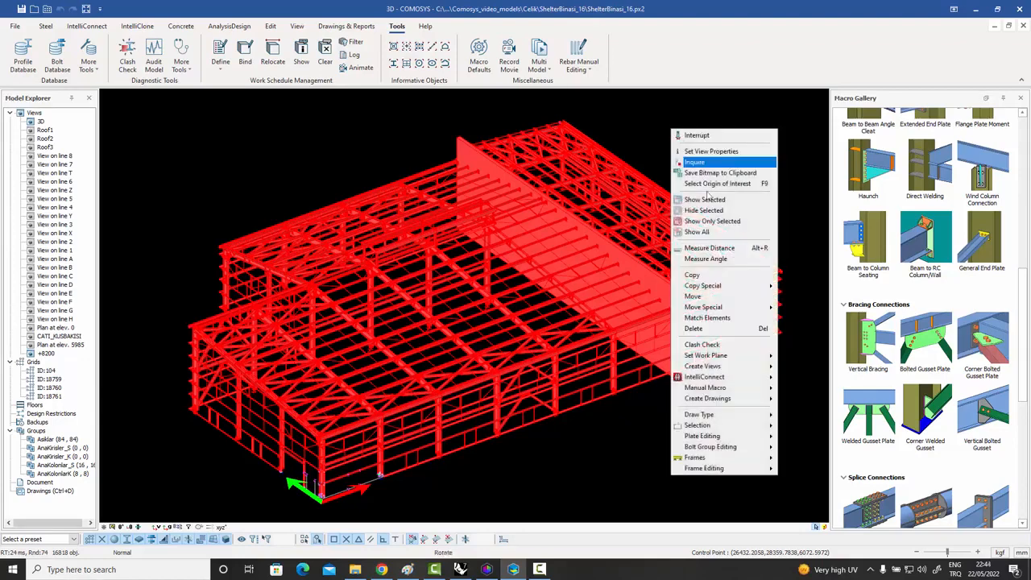
left_click(703, 345)
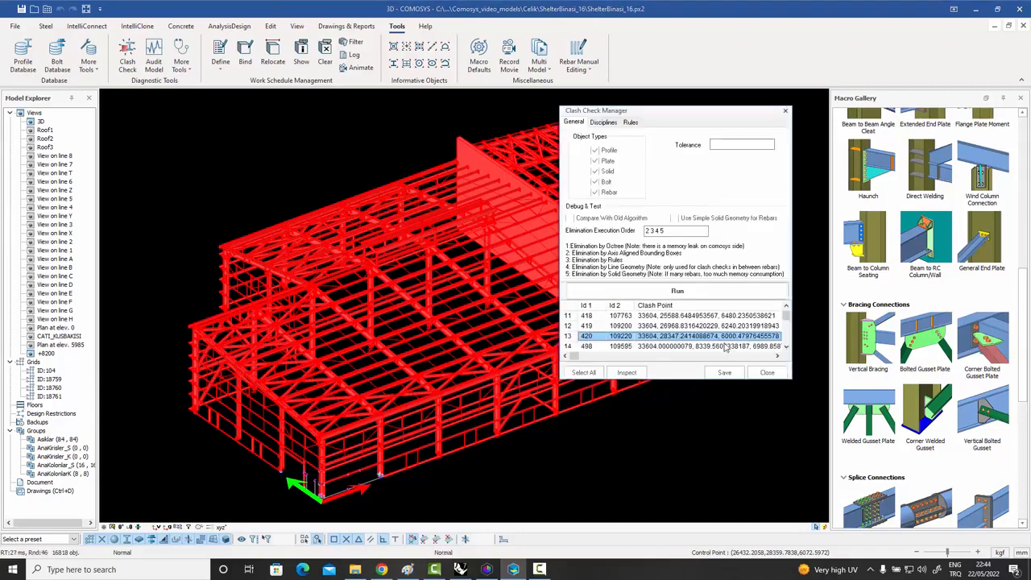
left_click(686, 294)
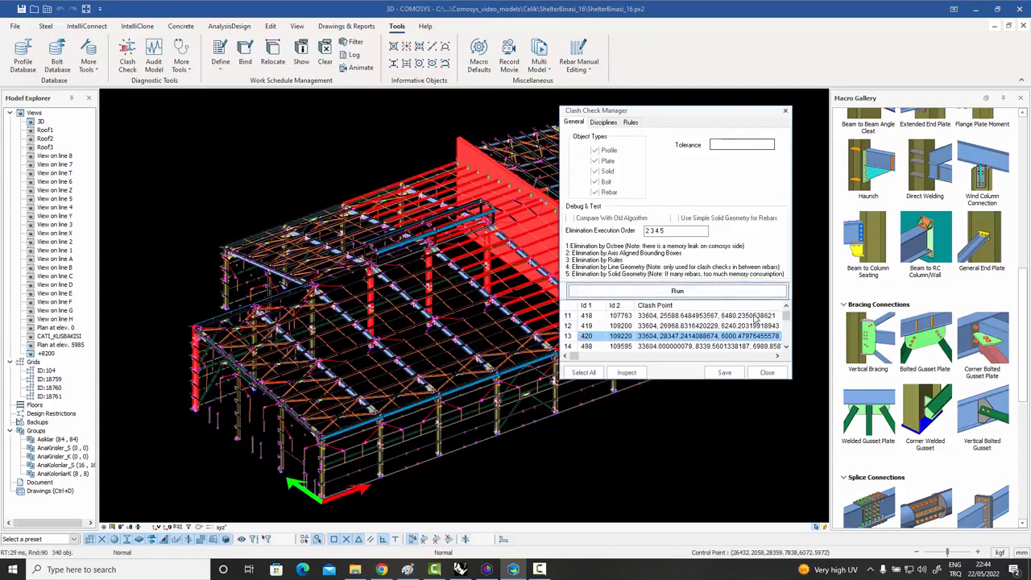
- Go further down the clash list and zoom the model to clash 16, between objects 571 and 109637
left_click(786, 346)
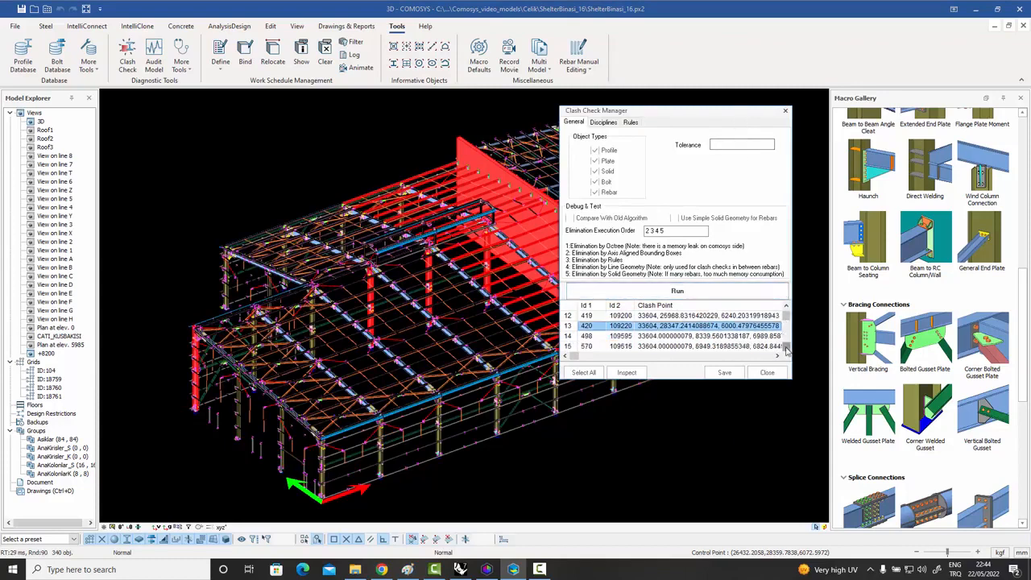
left_click(786, 348)
left_click(786, 348)
left_click(786, 348)
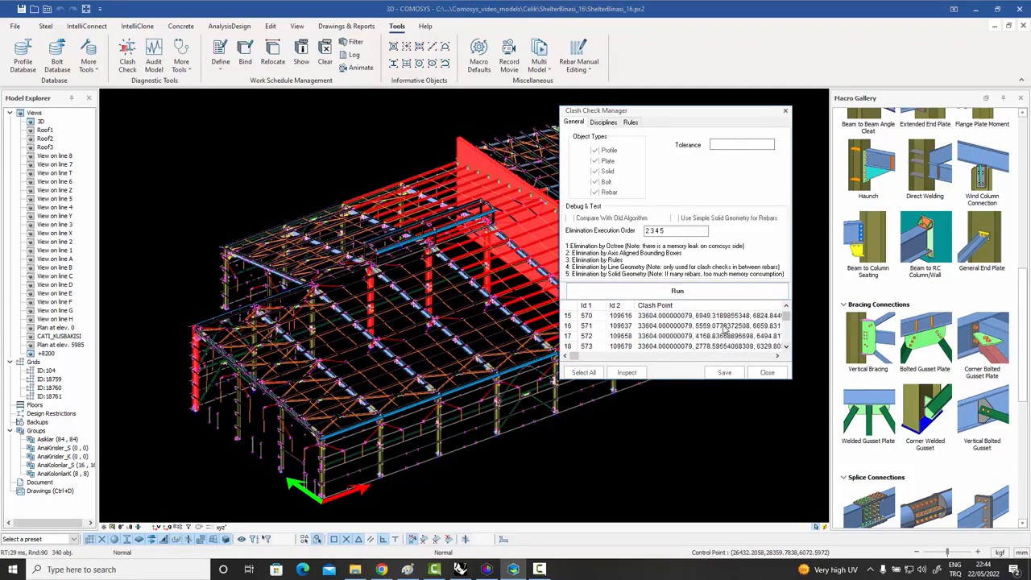
left_click(723, 329)
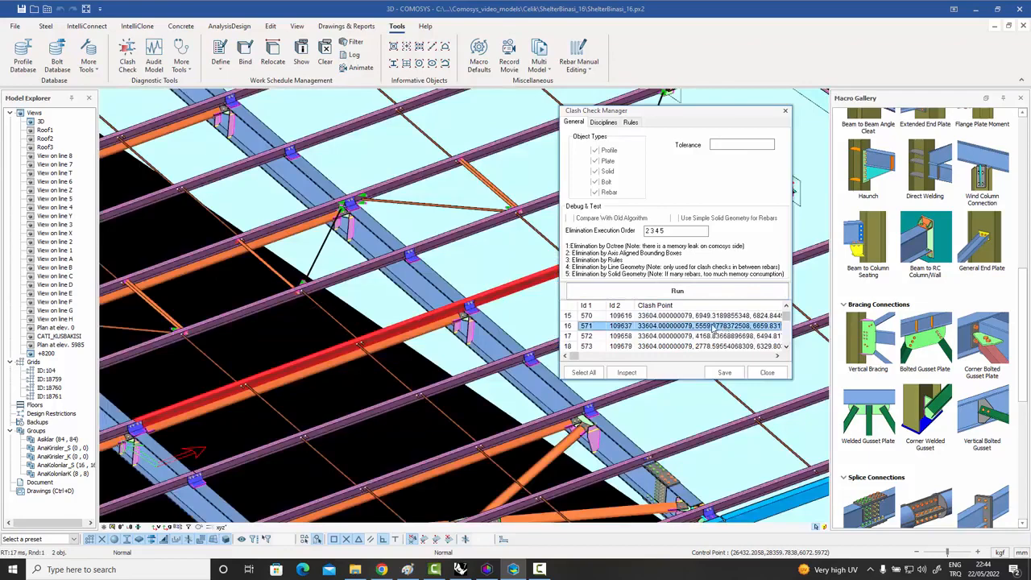
- Close the Clash Check Manager
left_click(766, 372)
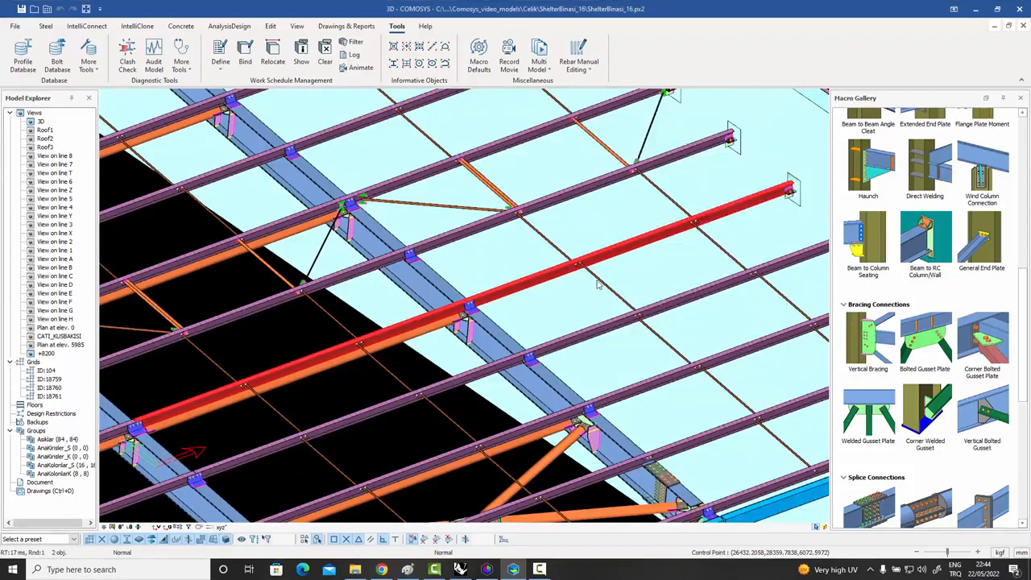
scroll(598, 283, "down", 5)
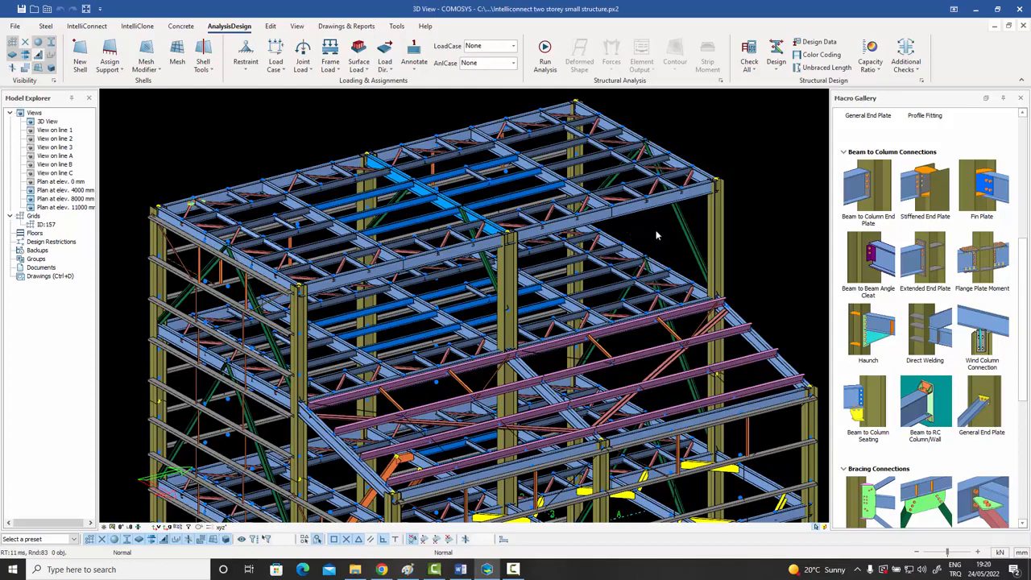
- Highlight the intermediate roof beam that frames into the edge beam, and clear the selection
middle_click_drag(447, 234, 548, 264)
scroll(464, 251, "up", 5)
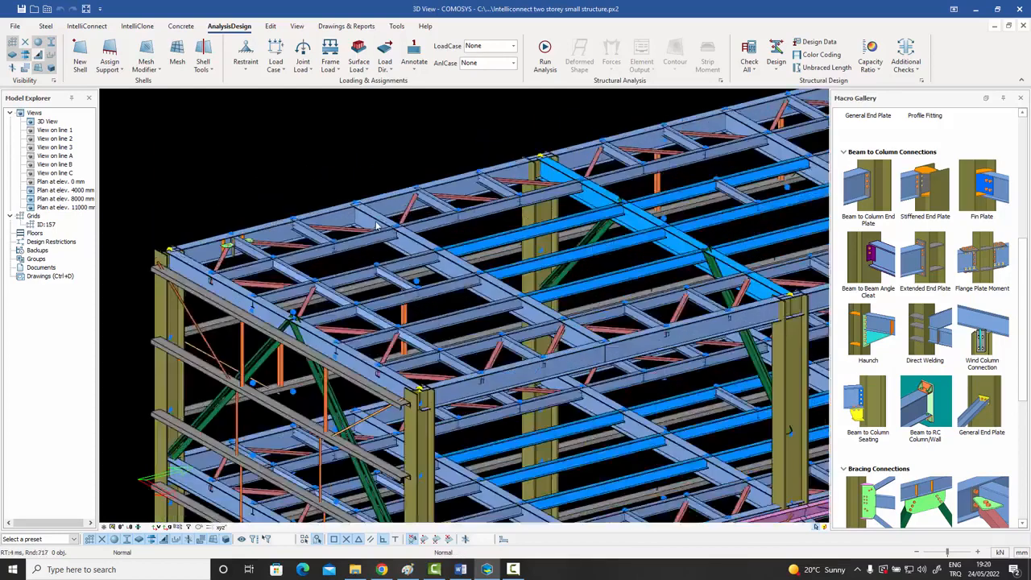
left_click(556, 316)
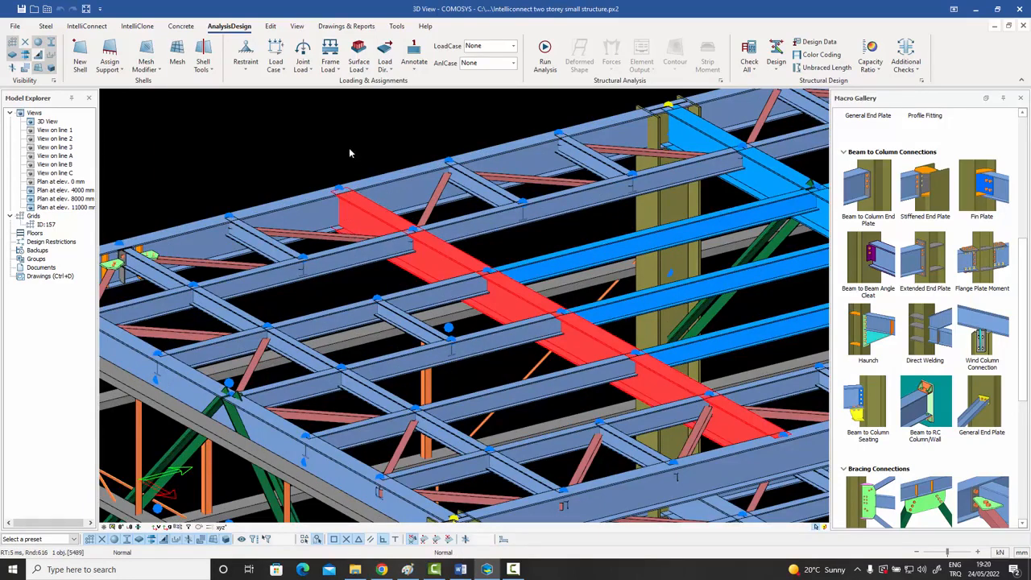
left_click(362, 165)
middle_click_drag(362, 167, 415, 176)
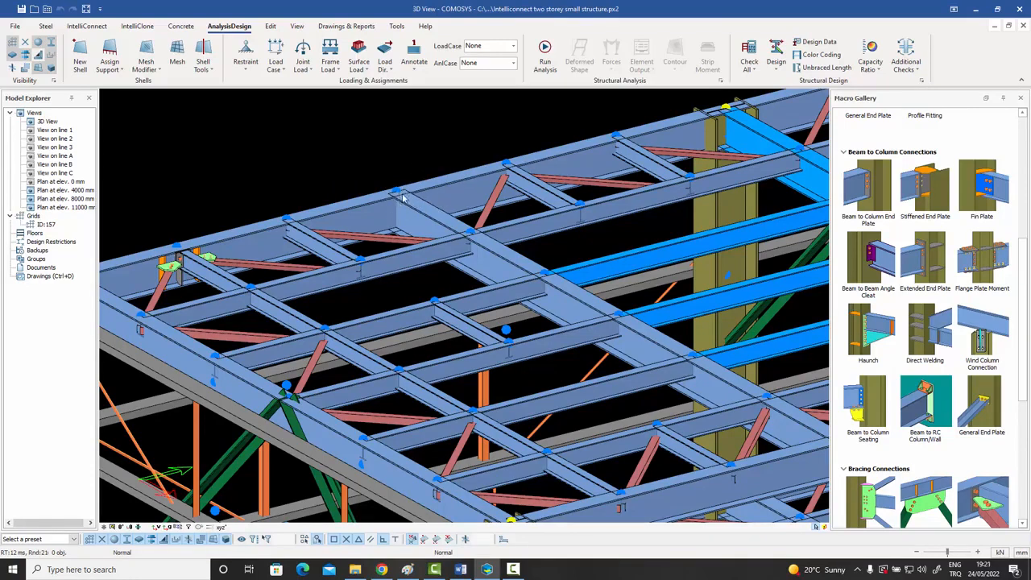
middle_click_drag(406, 196, 426, 196)
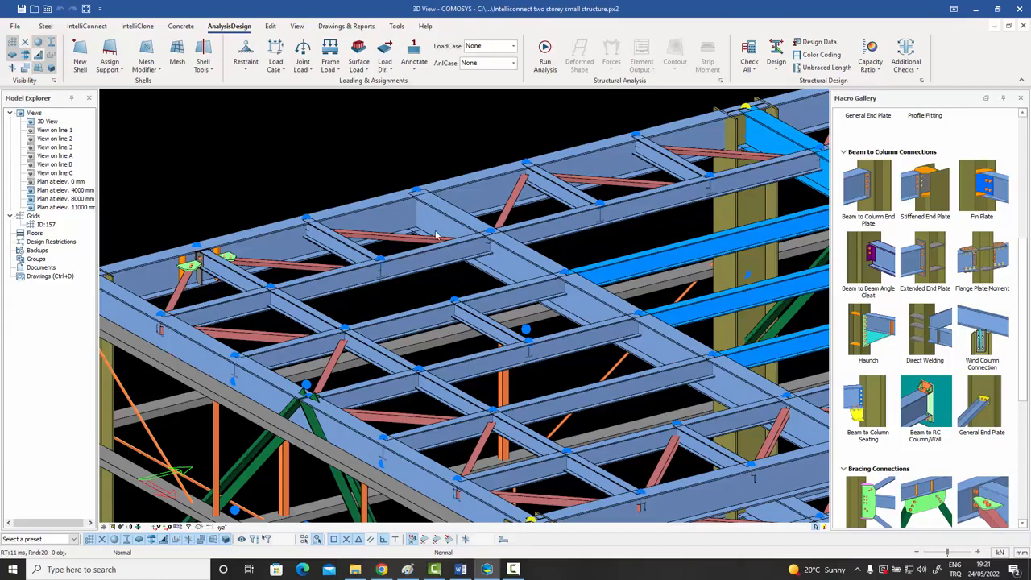
- Check the profile geometry of the intermediate roof beam in its properties and close them without changes
scroll(435, 235, "up", 5)
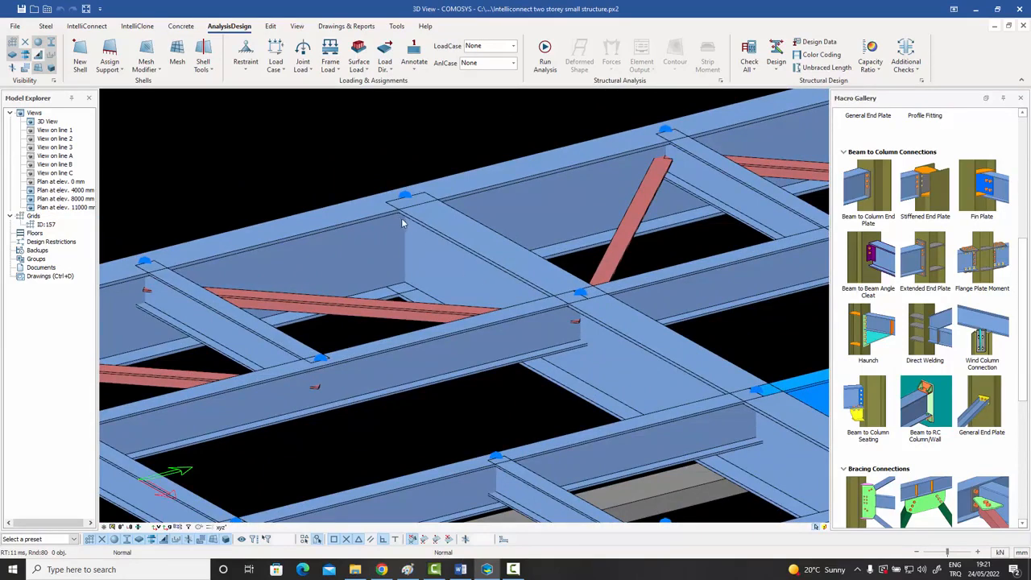
left_click(442, 234)
double_click(443, 234)
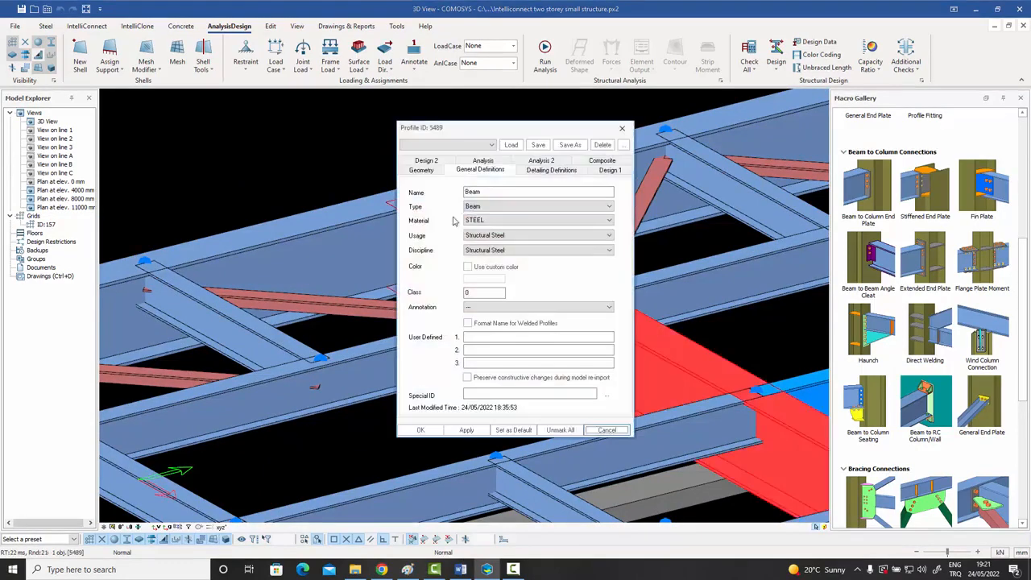
left_click(421, 170)
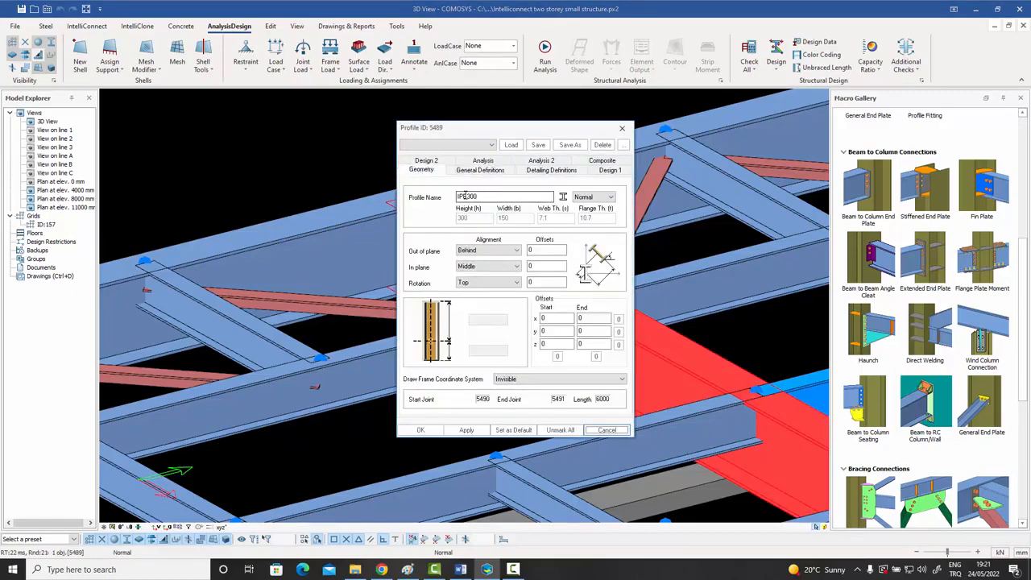
left_click(621, 128)
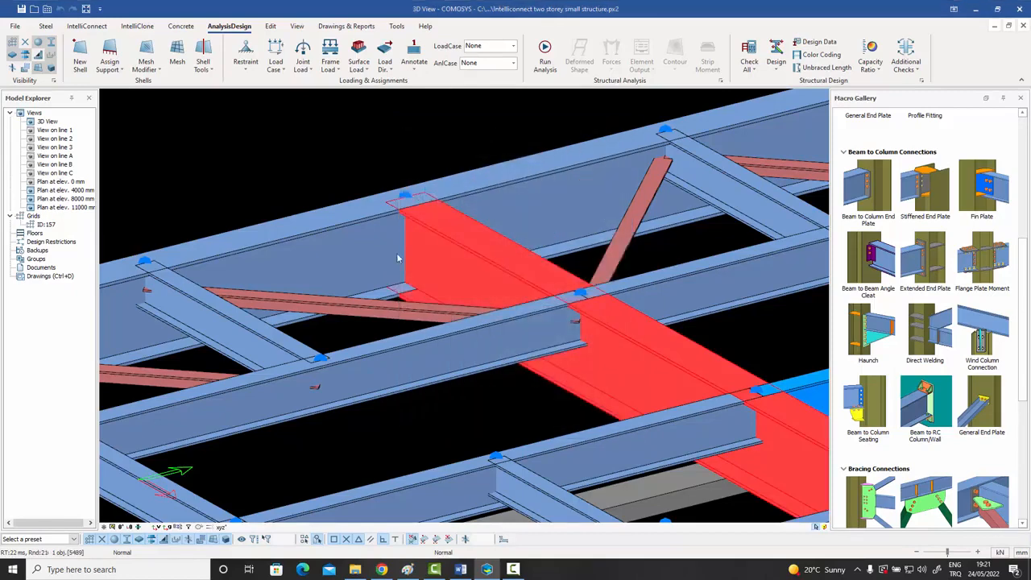
left_click(444, 139)
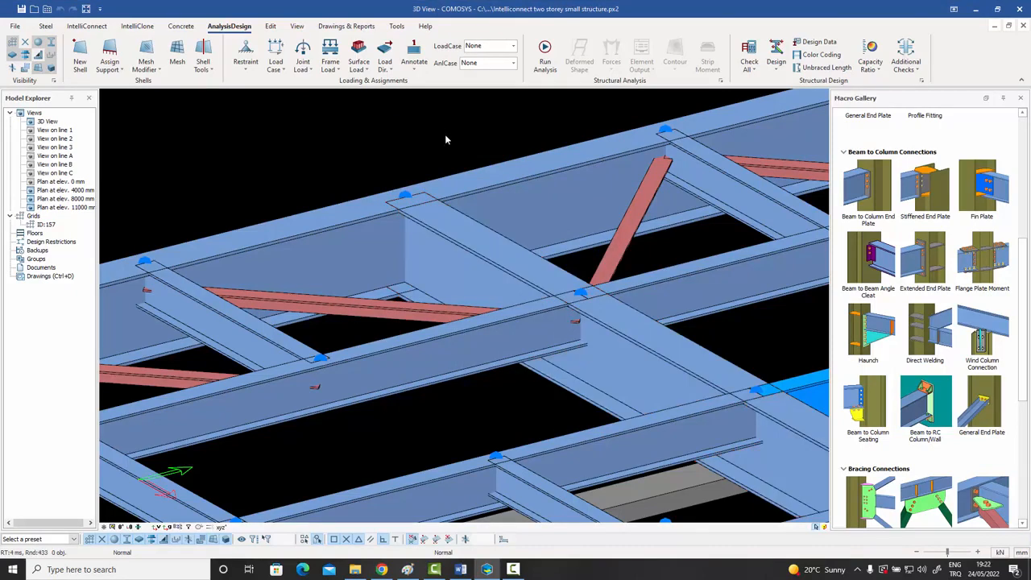
- Examine the roof beam's joint at the edge beam, the horizontal roof bracing and the green vertical braces from several angles
scroll(459, 178, "down", 1)
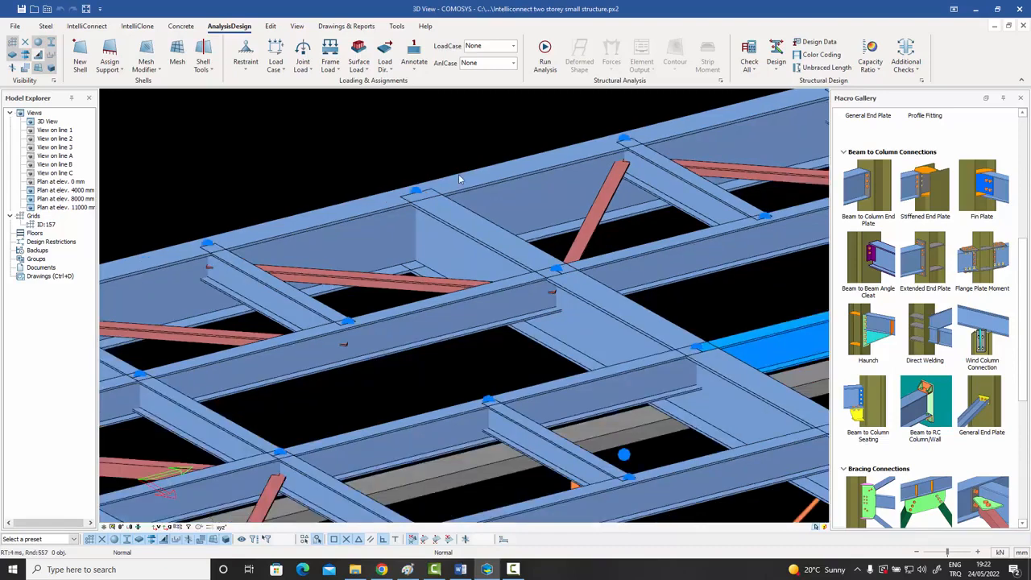
scroll(459, 178, "down", 2)
scroll(457, 185, "up", 3)
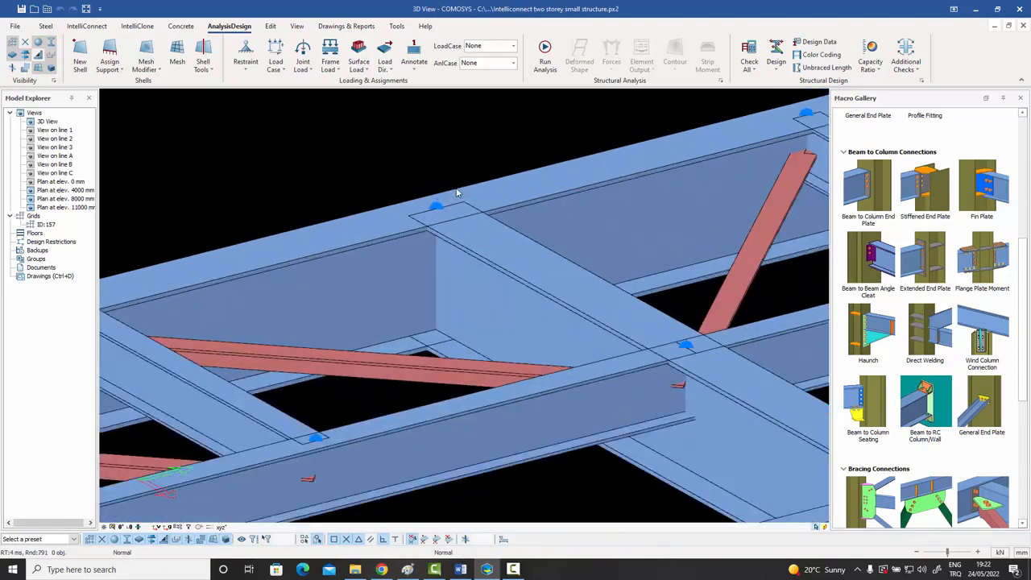
scroll(456, 193, "down", 1)
middle_click_drag(456, 189, 464, 186)
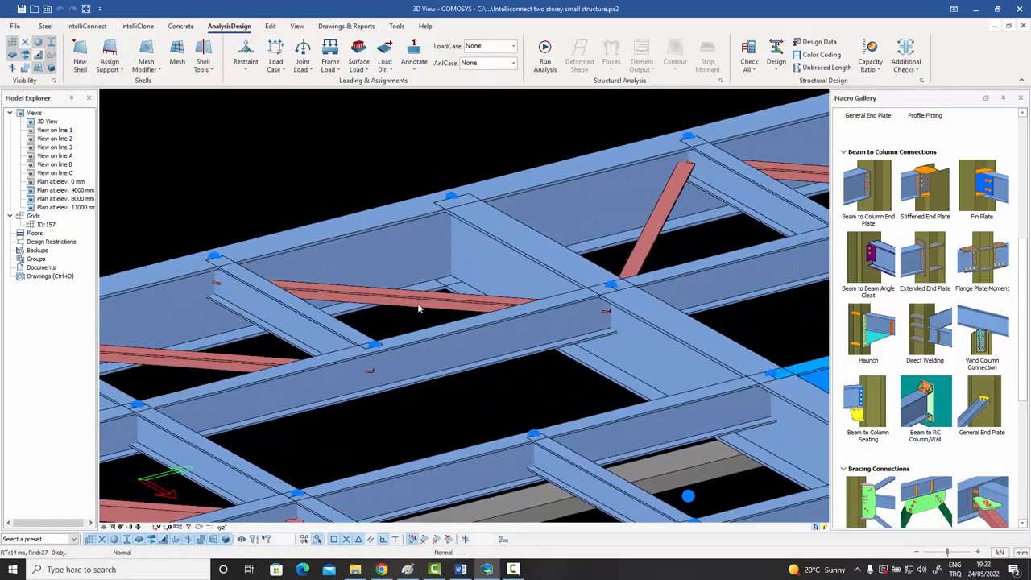
middle_click_drag(419, 309, 447, 225, "shift")
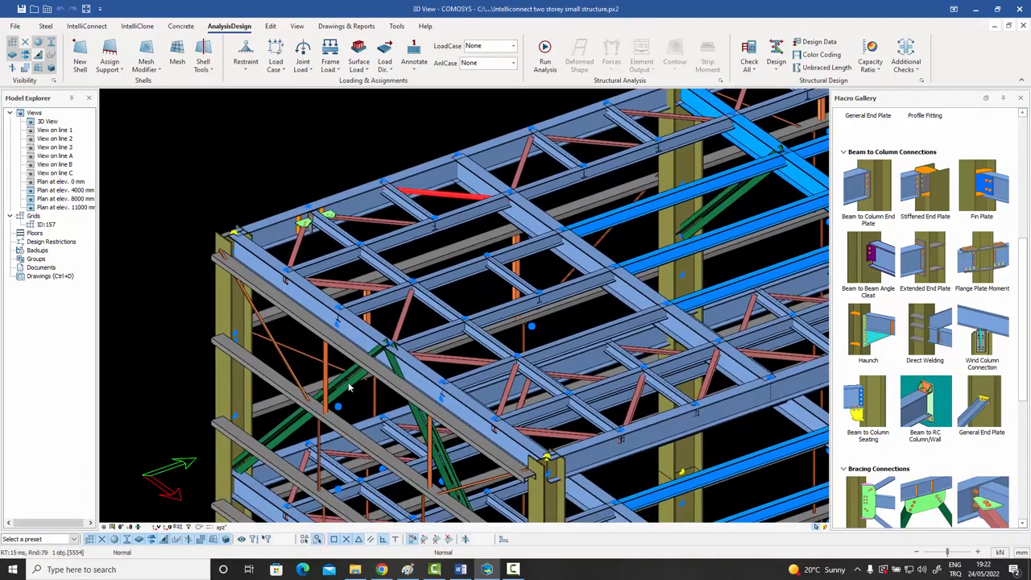
middle_click_drag(348, 387, 633, 500, "shift")
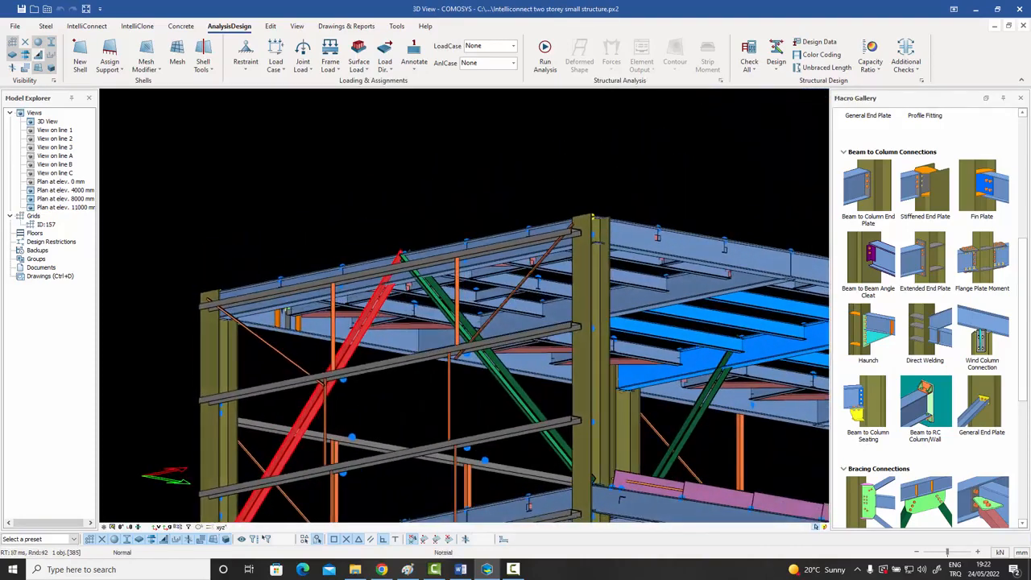
middle_click_drag(427, 214, 429, 175)
key("Escape")
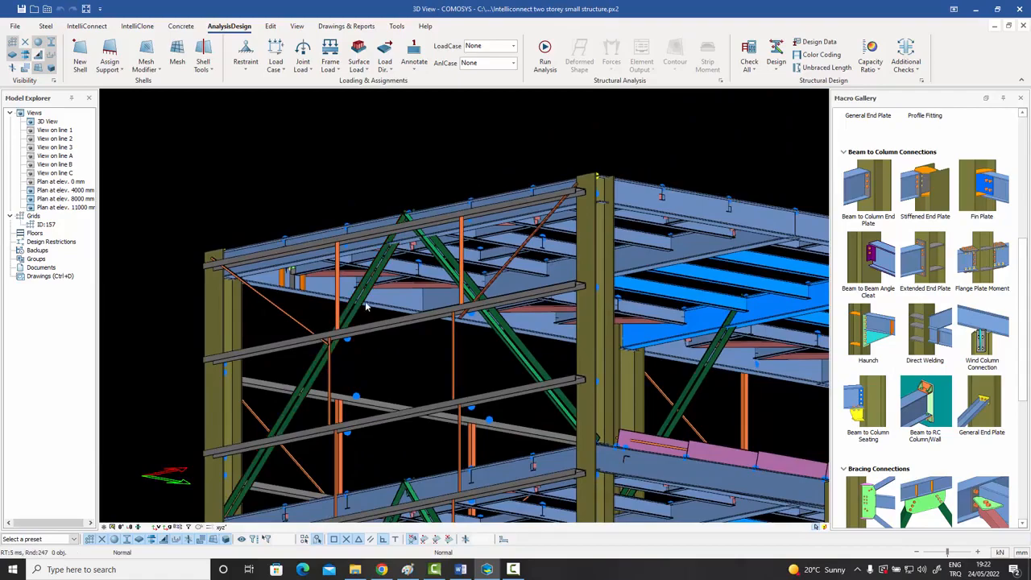
middle_click_drag(403, 294, 404, 394)
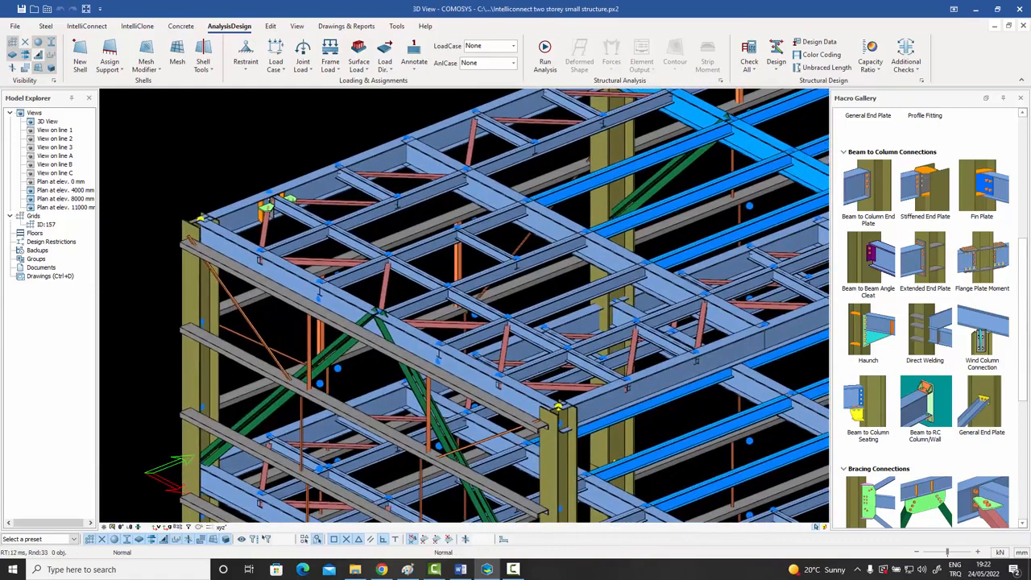
middle_click_drag(364, 335, 350, 345)
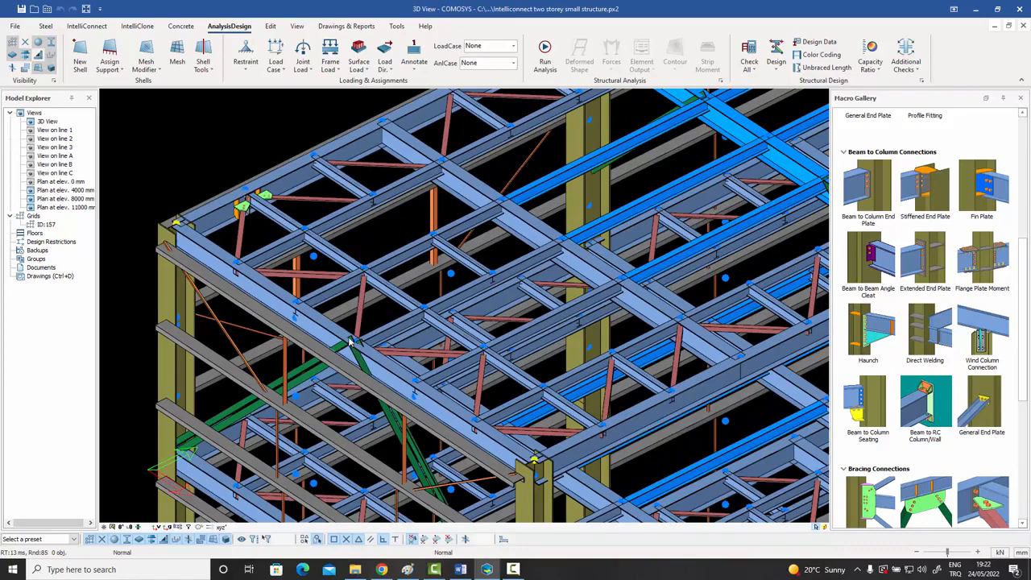
- Review the whole steel structure and the available capacity ratio assignment commands
scroll(350, 342, "down", 5)
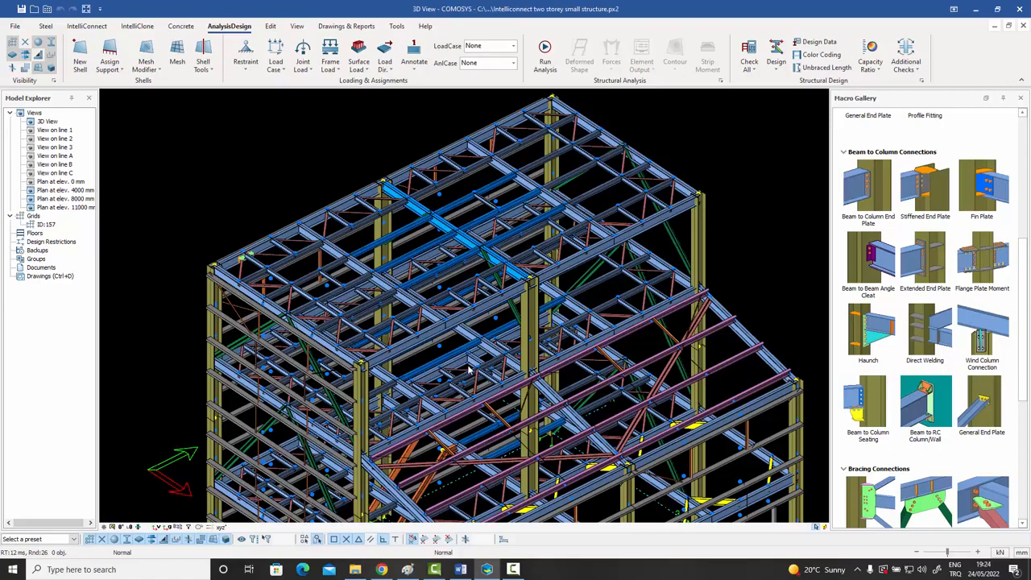
middle_click_drag(473, 371, 503, 346)
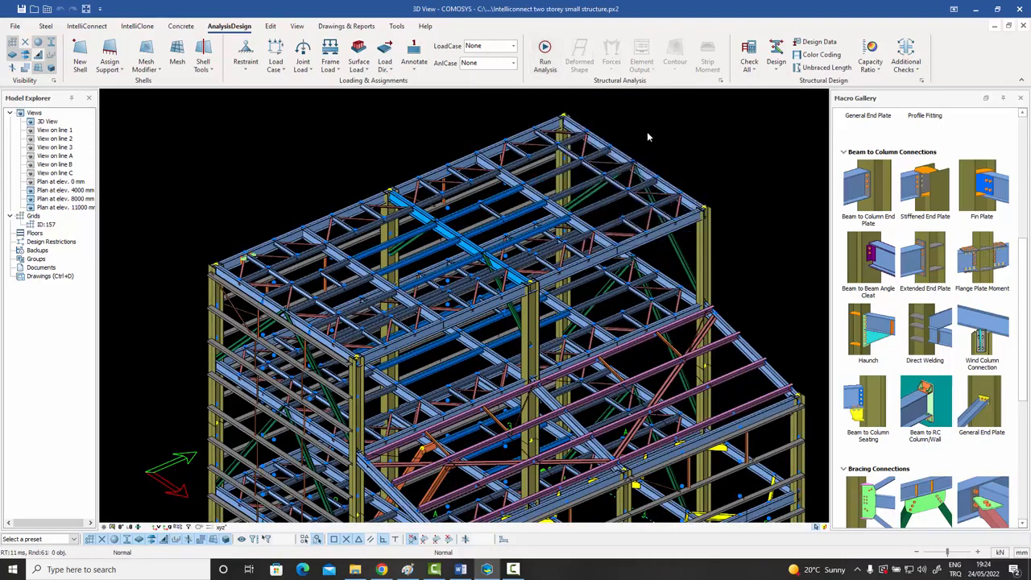
scroll(647, 132, "down", 1)
middle_click_drag(656, 138, 640, 148)
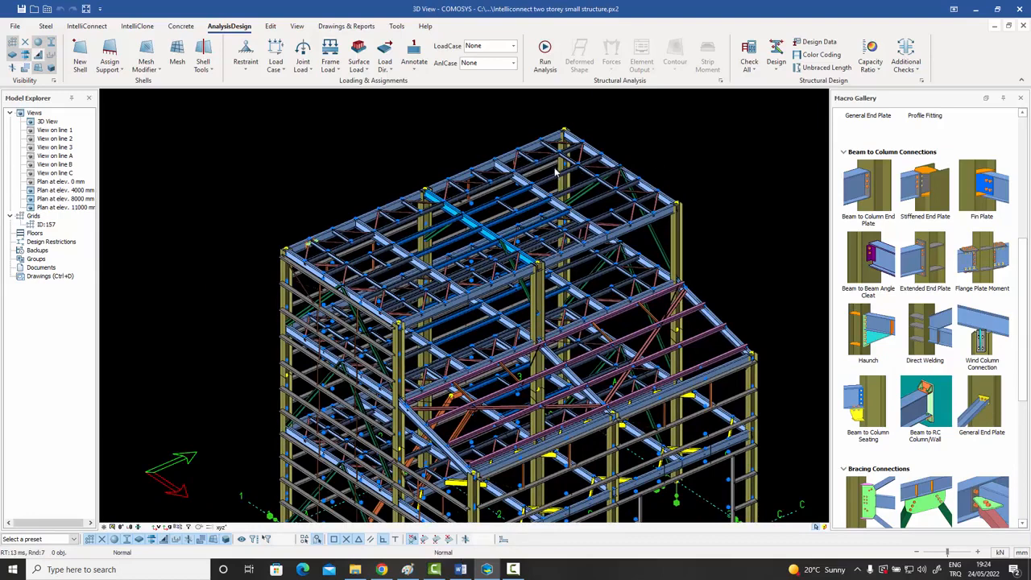
middle_click_drag(554, 171, 567, 167)
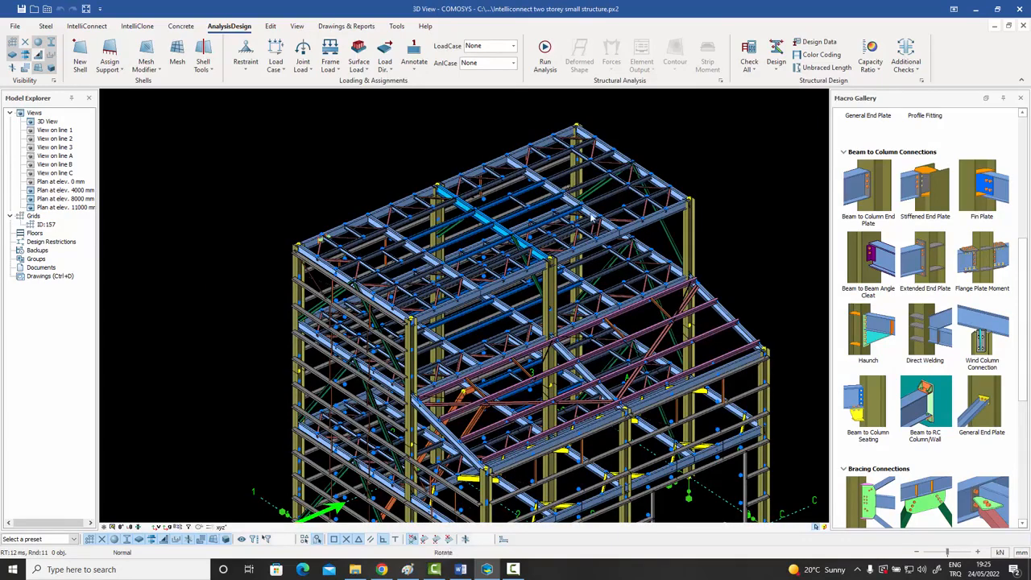
middle_click_drag(592, 216, 572, 229)
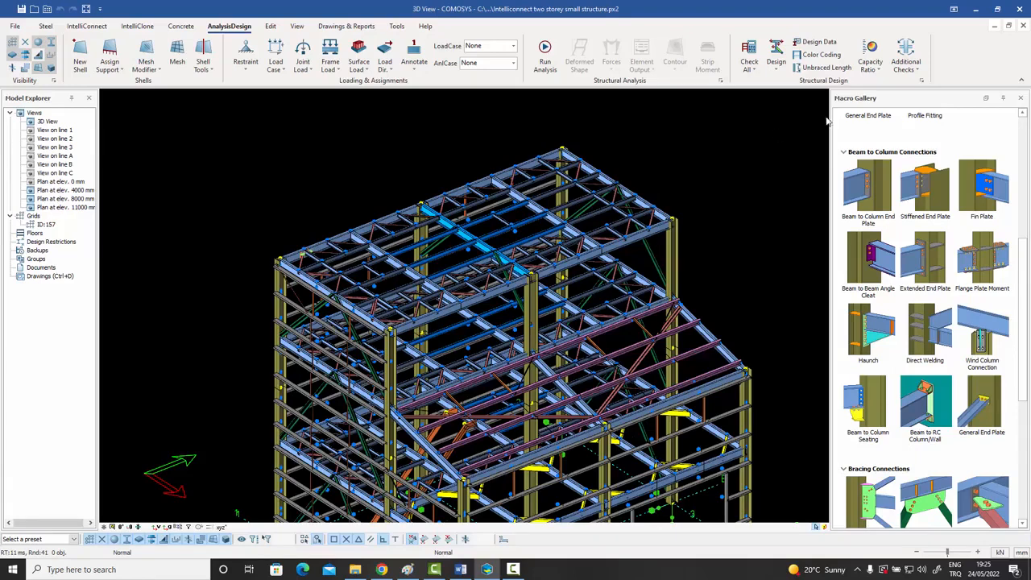
left_click(880, 70)
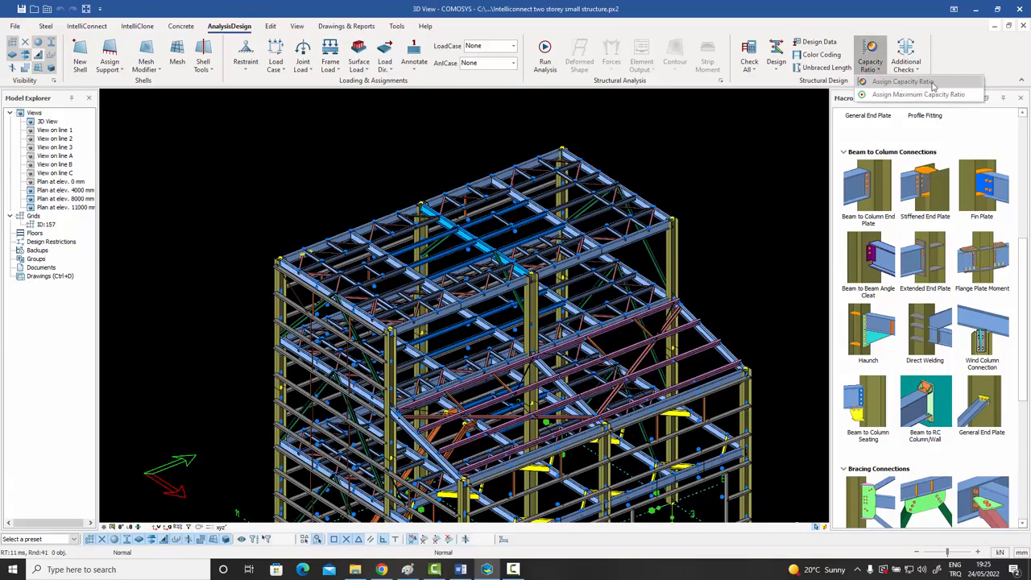
left_click(740, 127)
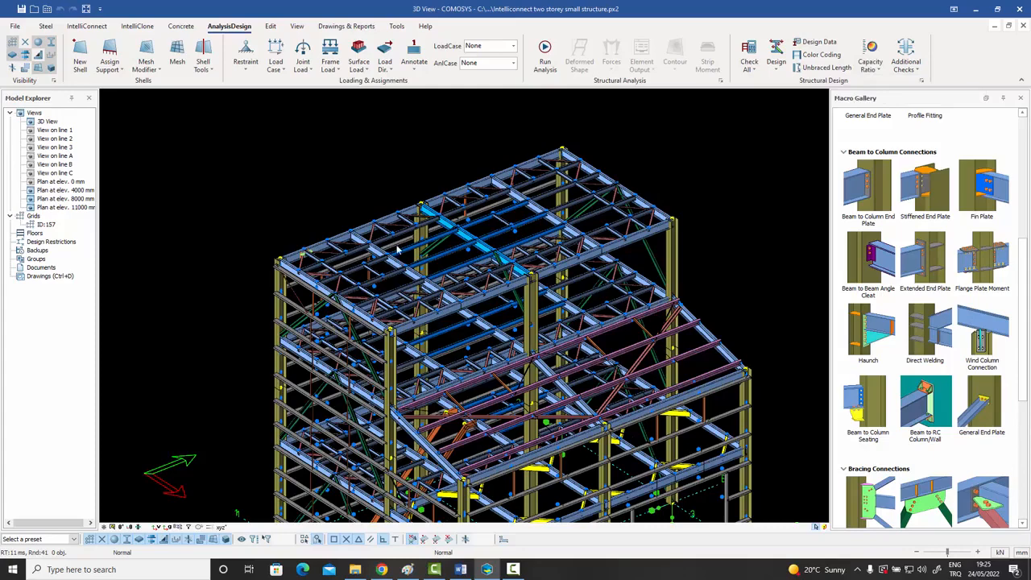
- Highlight the diagonal roof brace beside the intermediate beam near the edge beam, and clear the selection
scroll(398, 249, "up", 5)
scroll(370, 226, "up", 3)
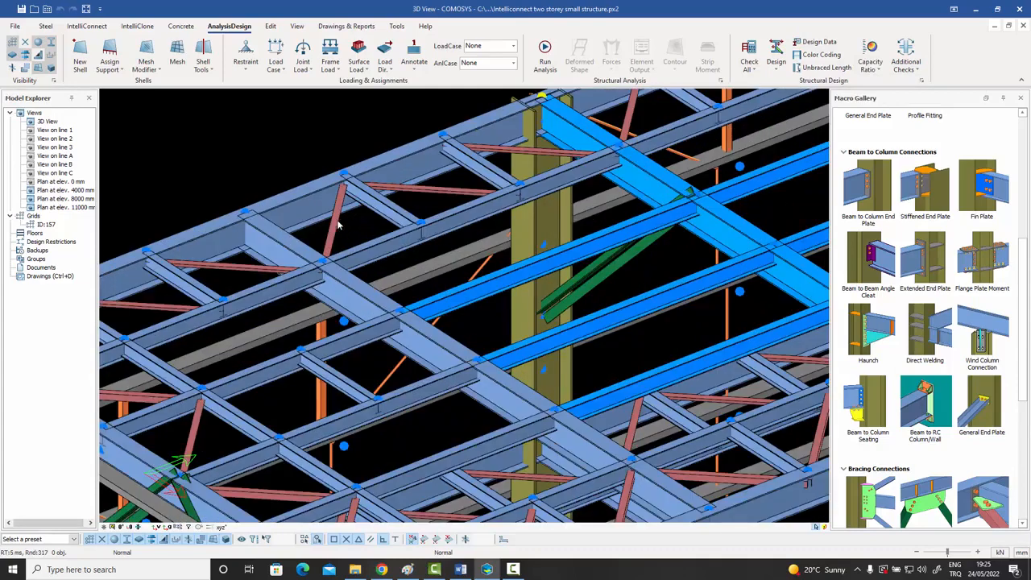
left_click(336, 224)
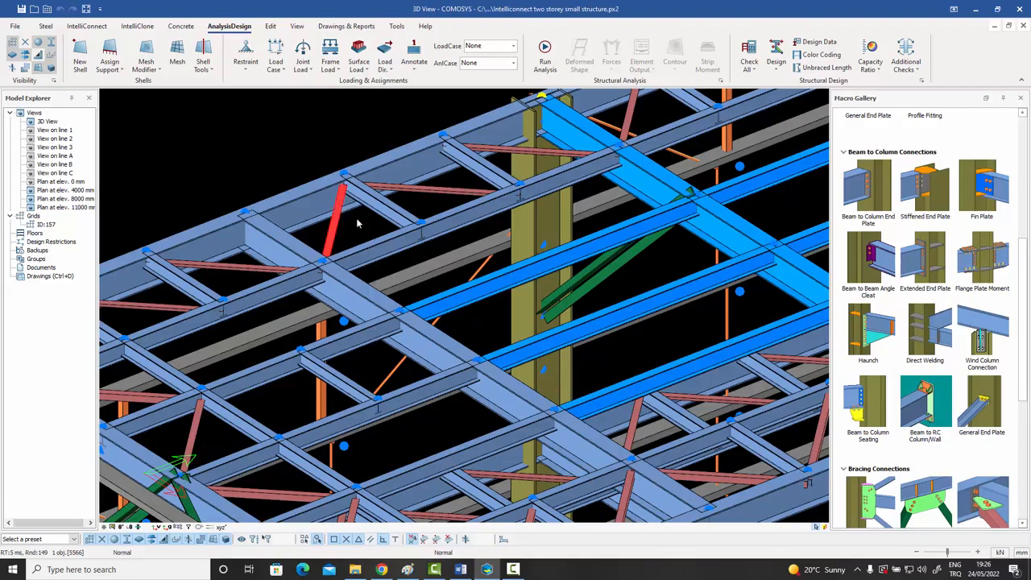
left_click(356, 219)
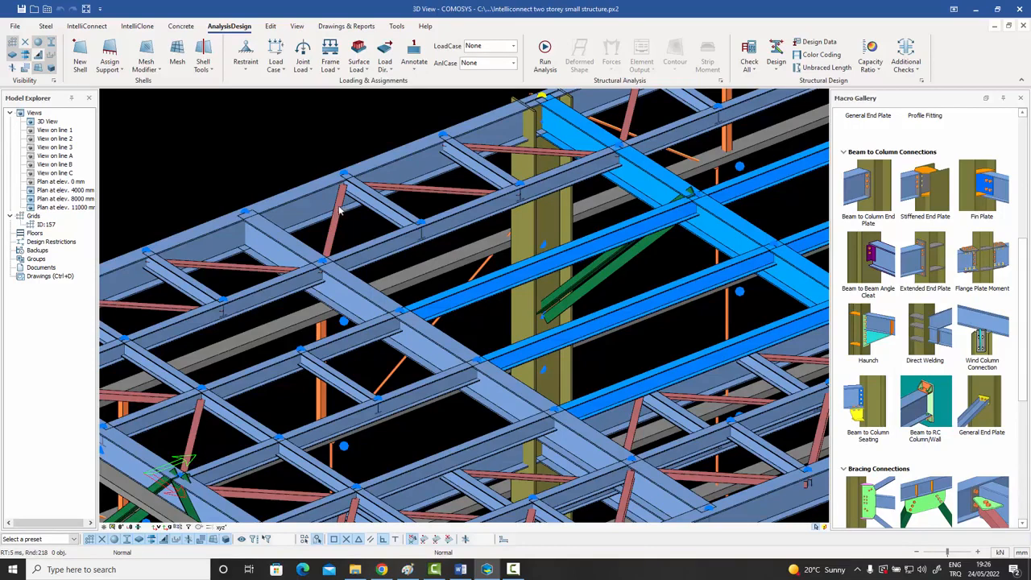
- Check the diagonal roof brace's axial capacity ratio in its detailing definitions and close the properties without changes
left_click(875, 66)
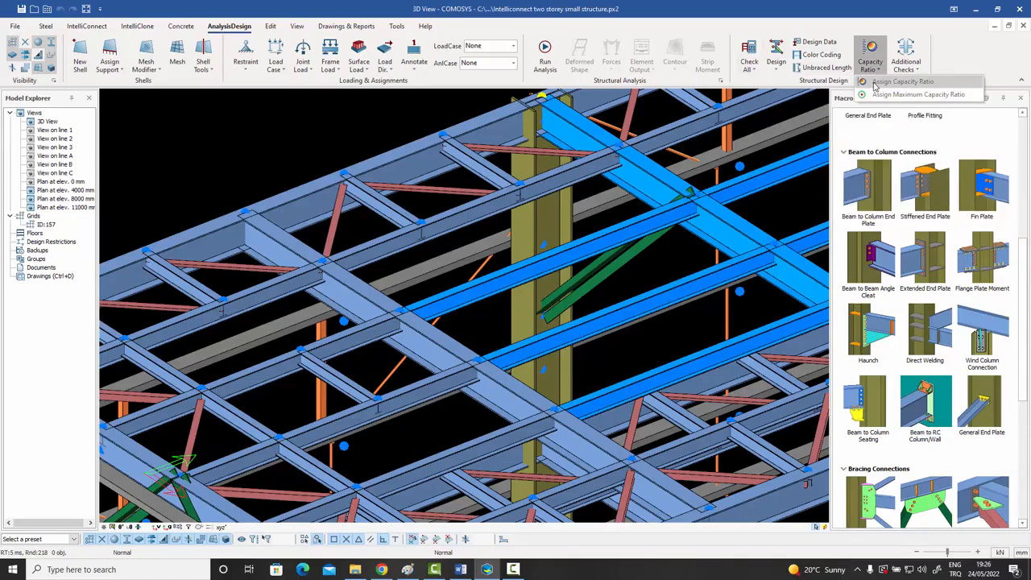
left_click(340, 216)
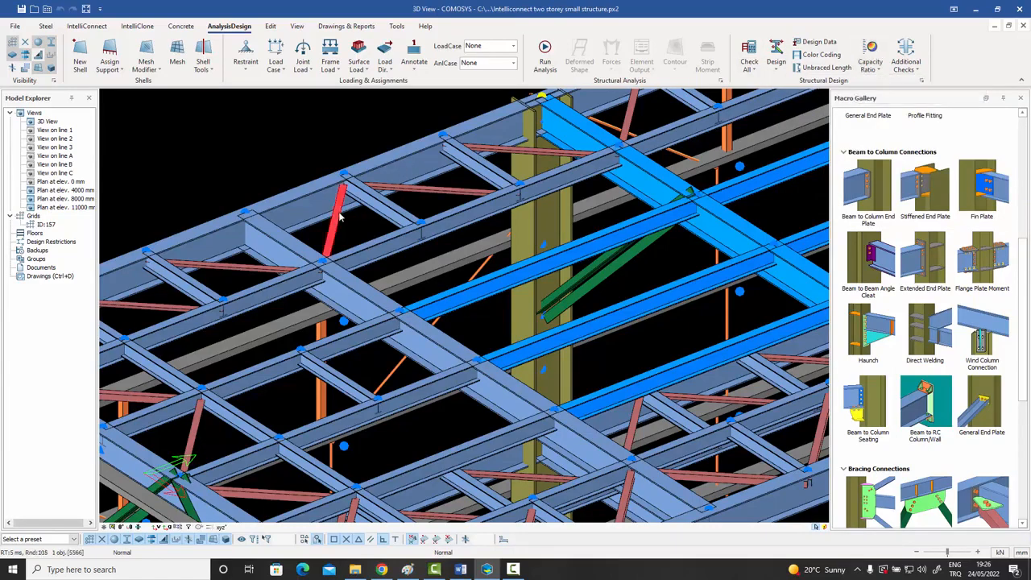
double_click(340, 216)
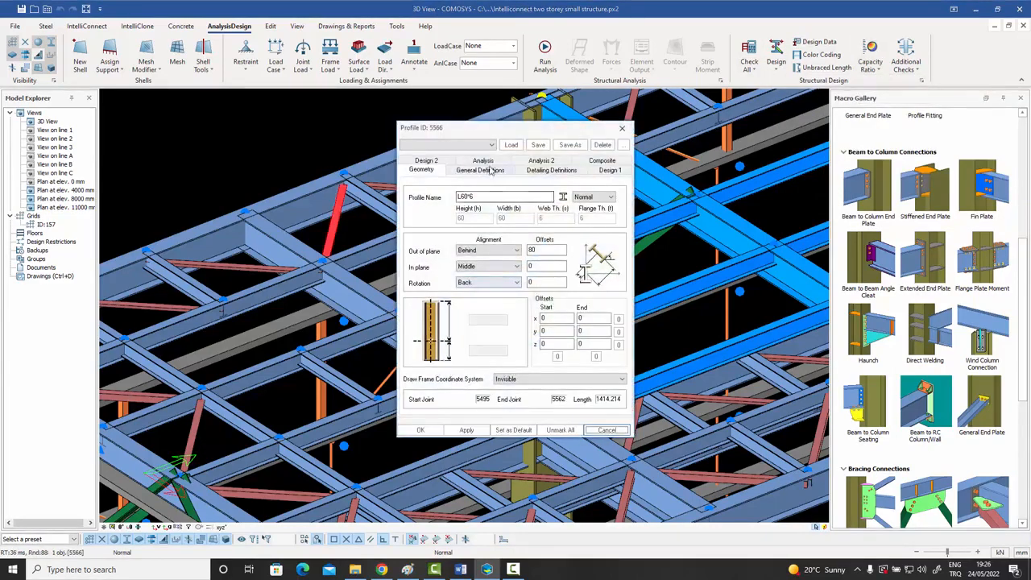
left_click(481, 170)
left_click(538, 172)
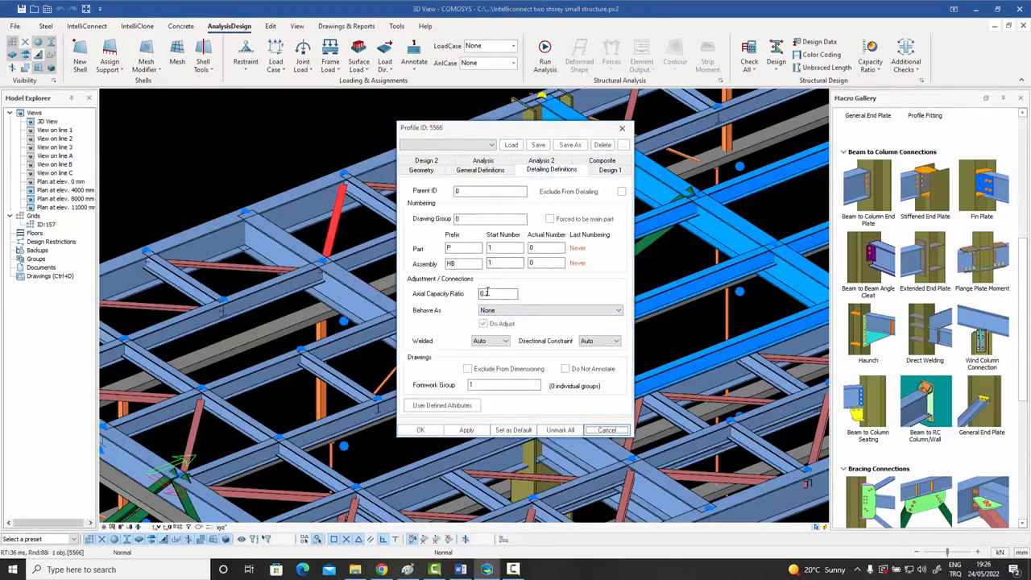
left_click(622, 128)
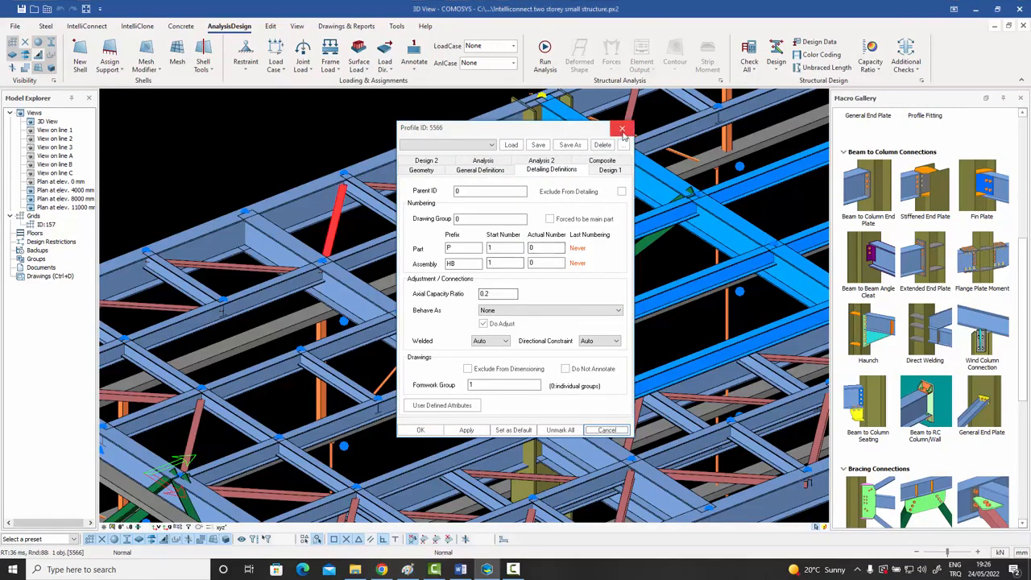
key("Escape")
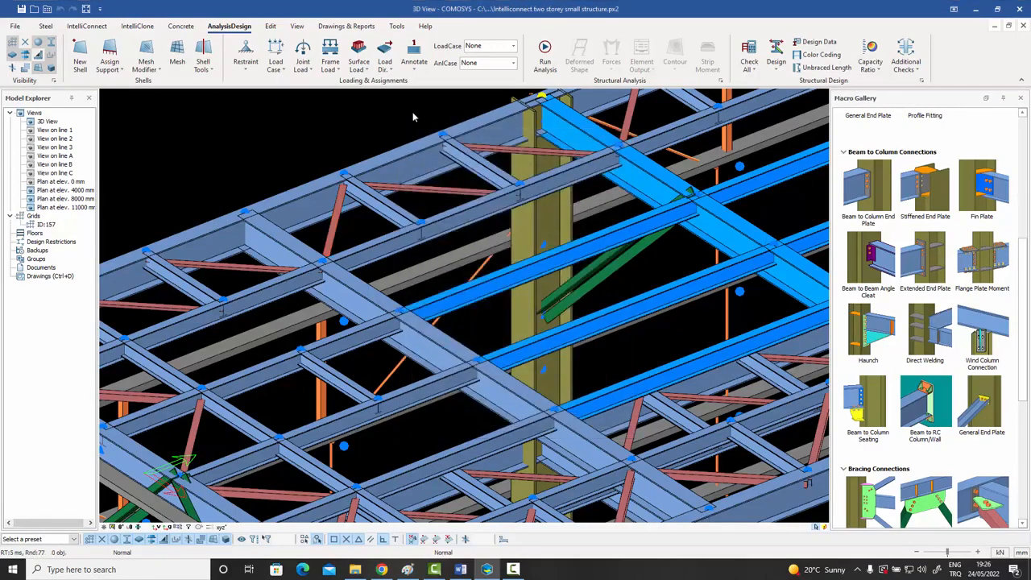
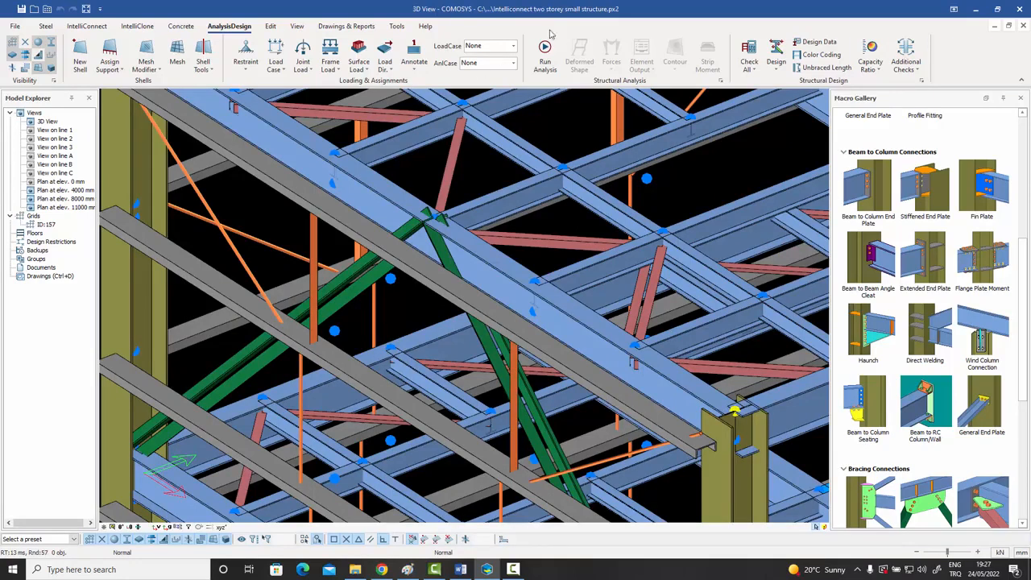
- Review the capacity ratio assignment options and examine the roof framing from close up and across the whole structure
left_click(879, 71)
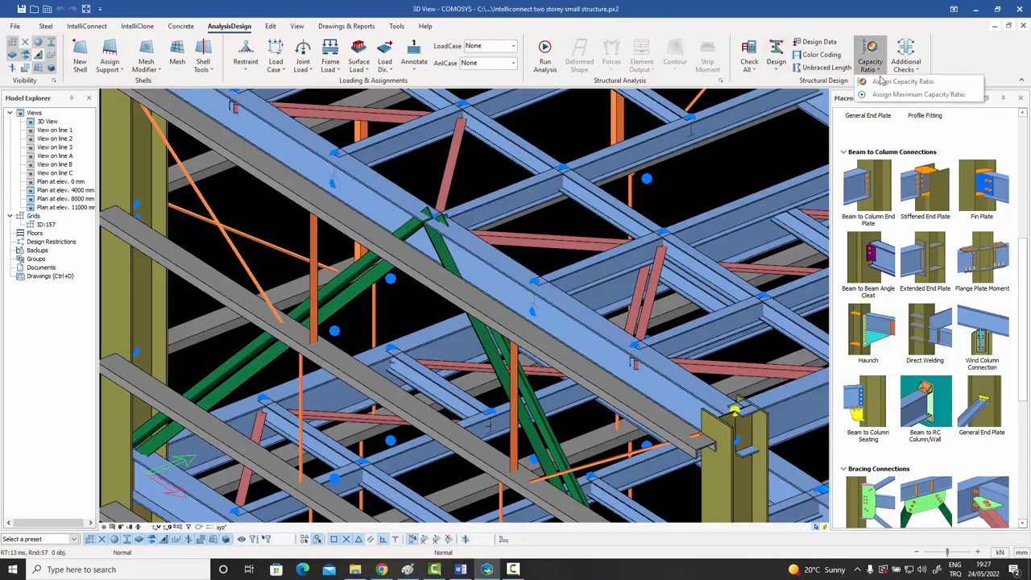
left_click(729, 182)
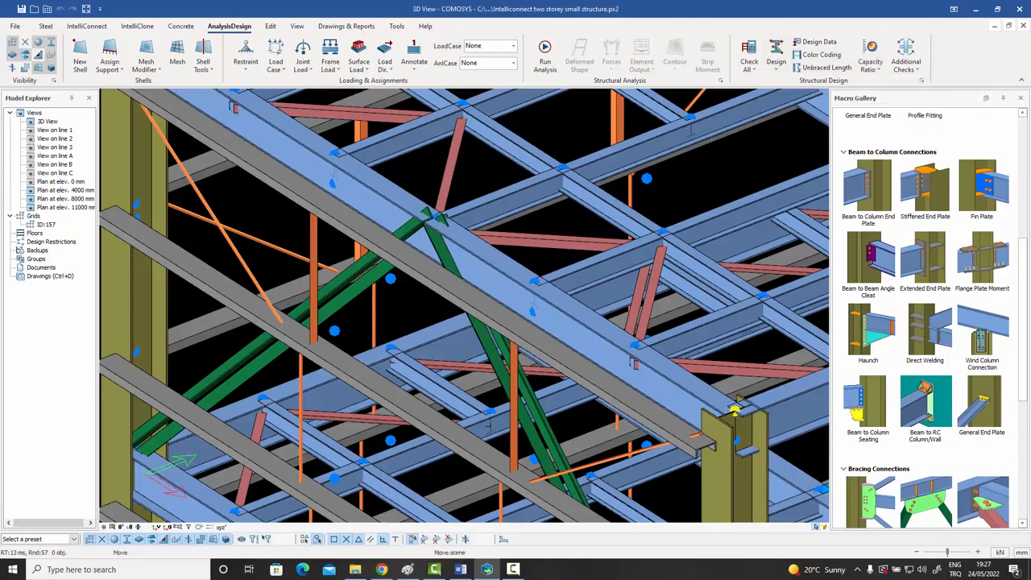
middle_click_drag(728, 182, 641, 264)
scroll(585, 406, "up", 2)
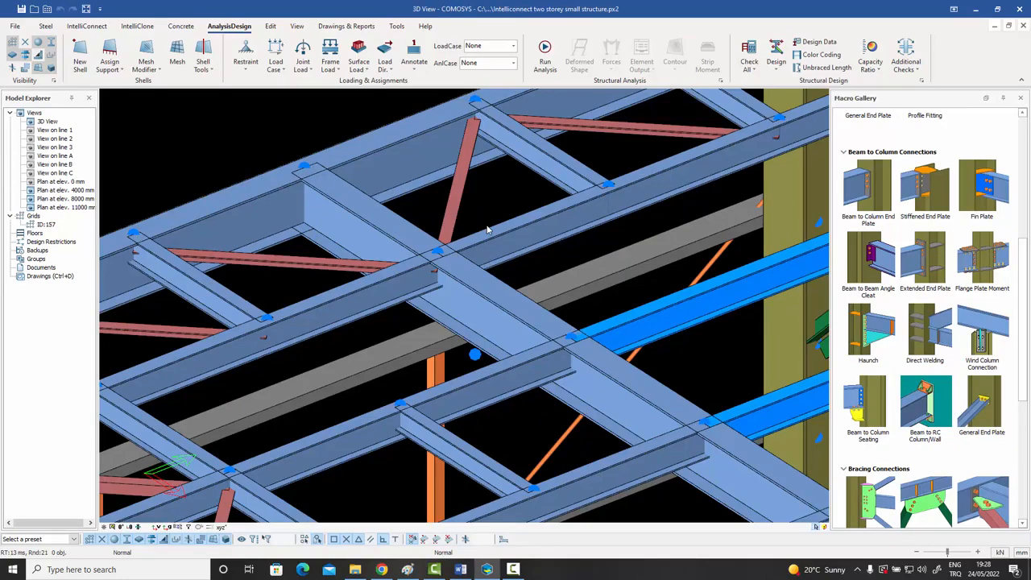
scroll(486, 229, "down", 5)
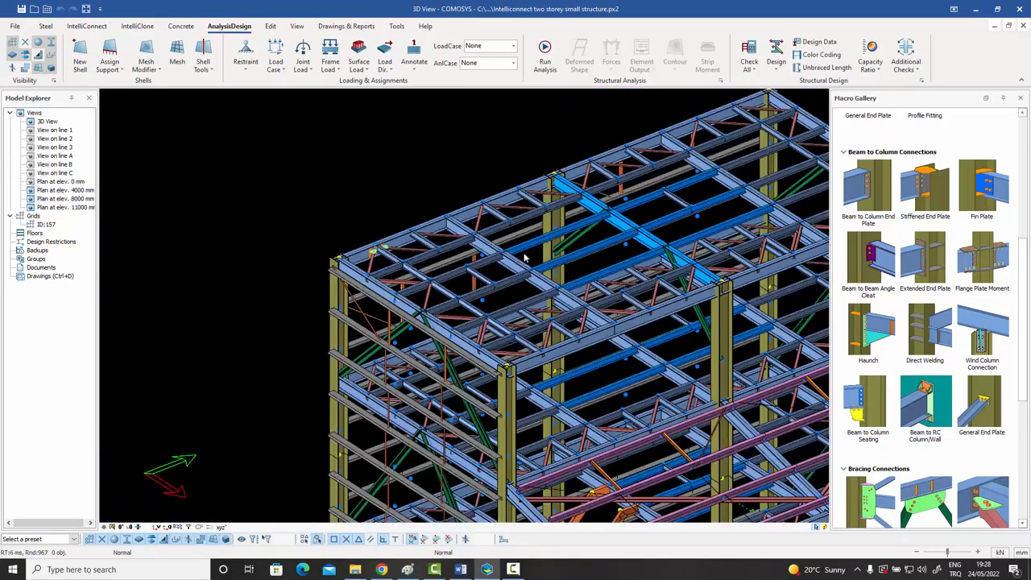
scroll(451, 248, "up", 2)
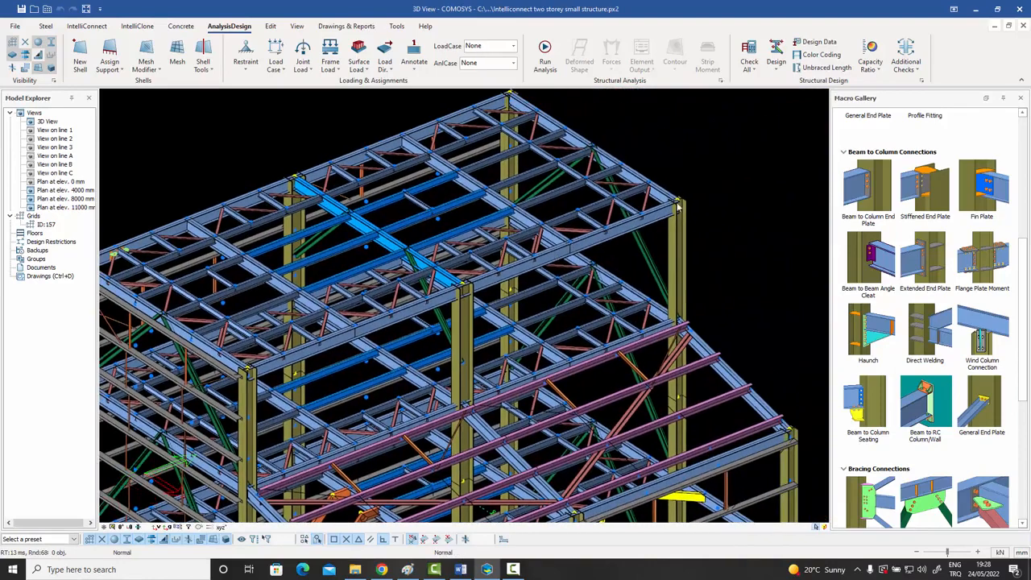
middle_click_drag(644, 226, 699, 295)
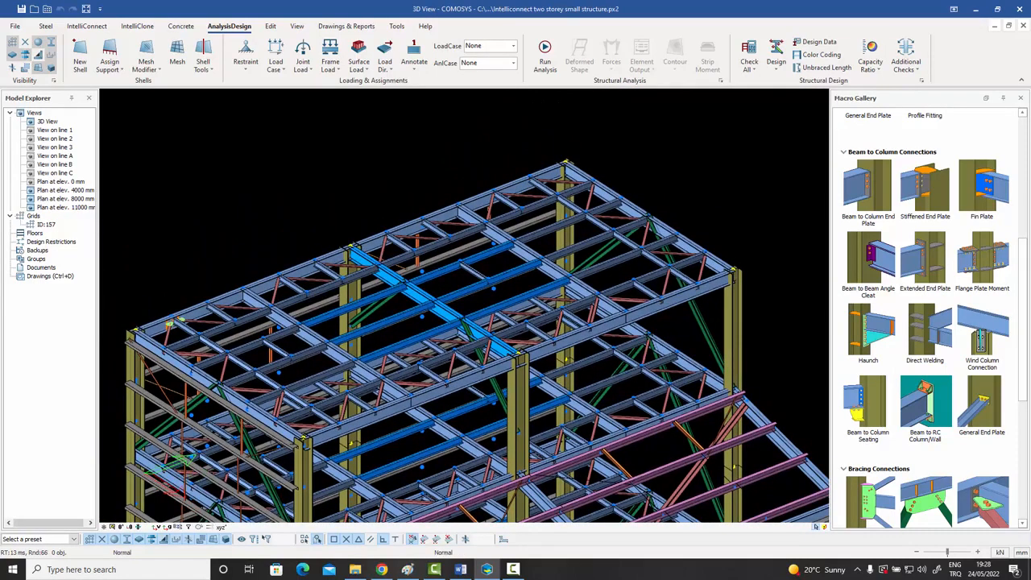
scroll(682, 164, "down", 2)
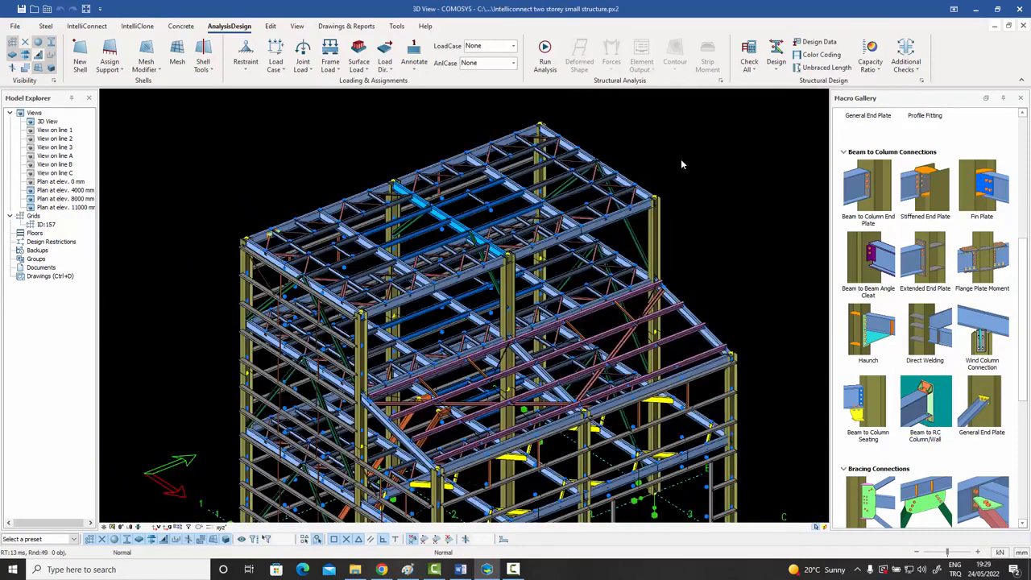
mouse_move(687, 290)
middle_mouse_down()
mouse_move(697, 278)
mouse_move(683, 290)
middle_mouse_up()
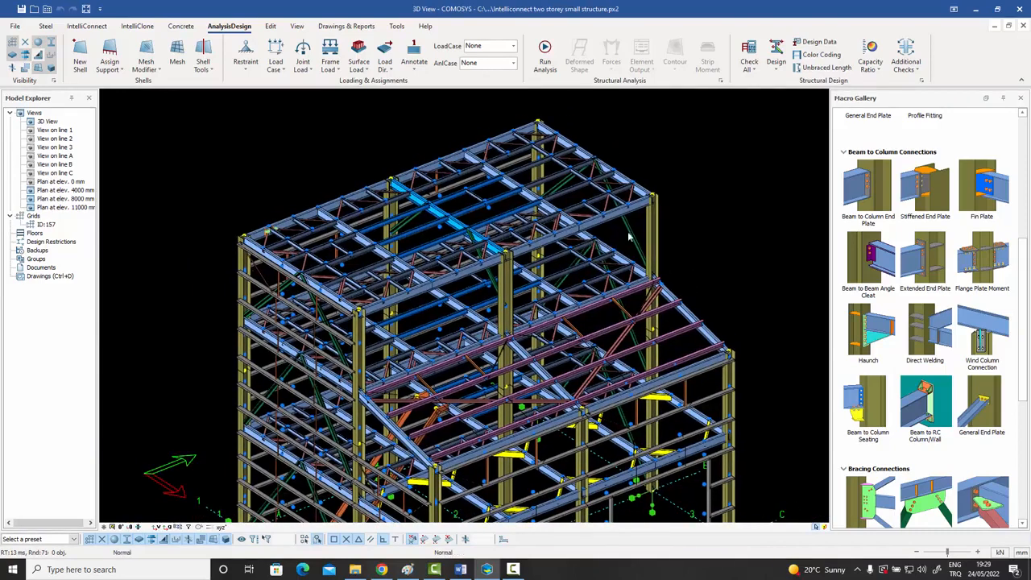
- Highlight the intermediate roof beam and the light blue roof beam spanning between the middle columns, and clear the selection
left_click(530, 195)
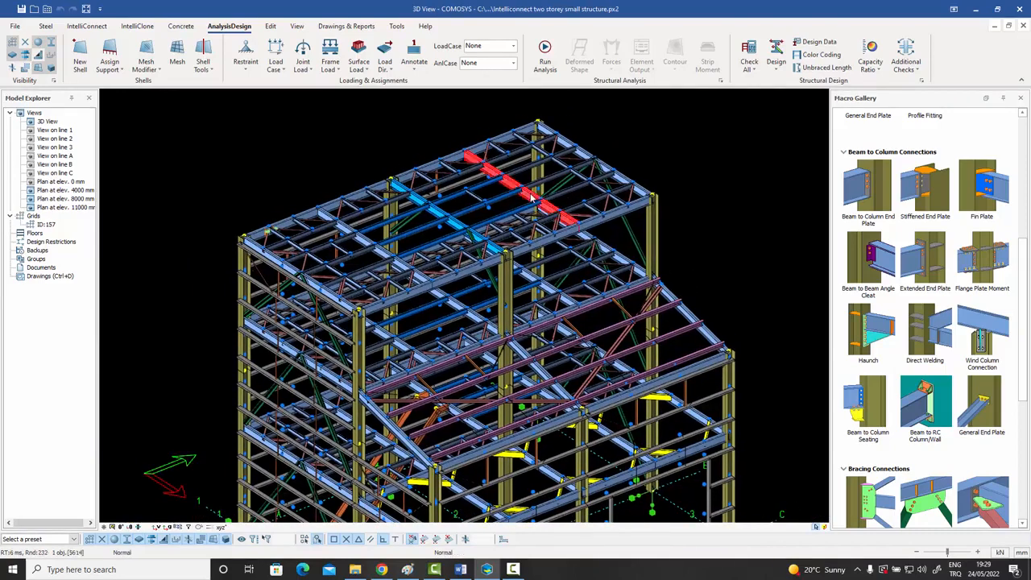
left_click(443, 216)
scroll(379, 205, "up", 2)
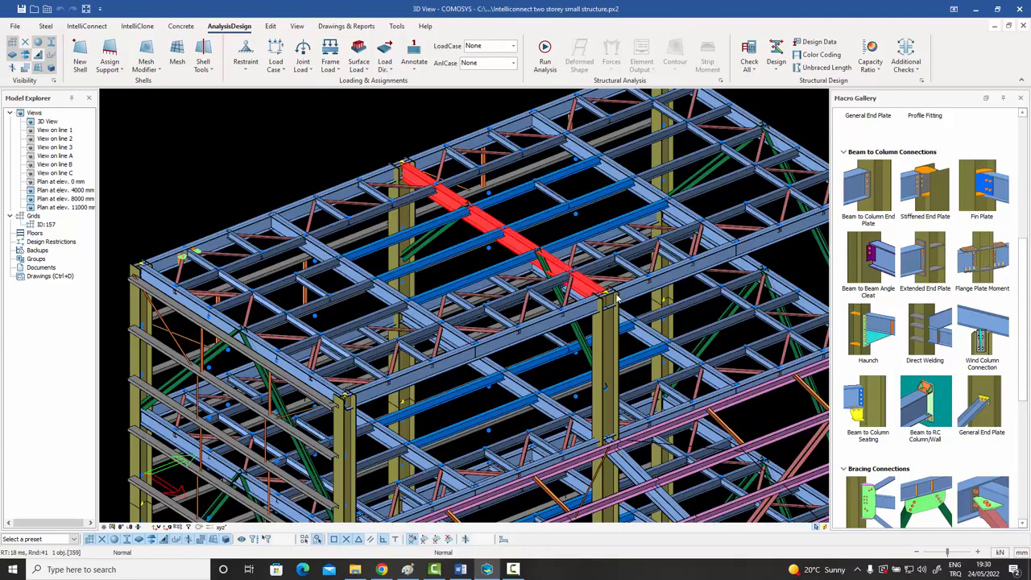
left_click(529, 216)
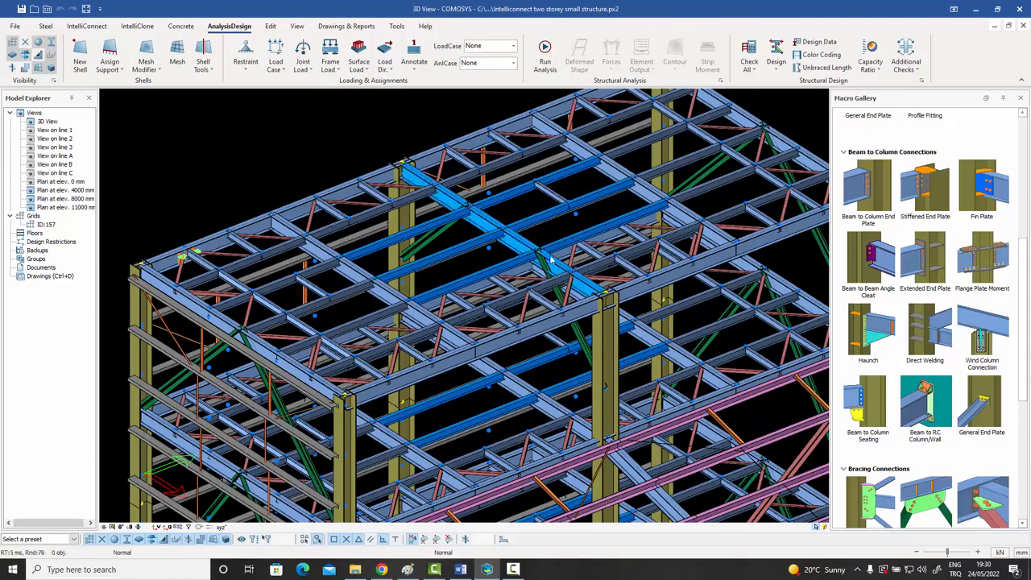
middle_click_drag(551, 258, 542, 264)
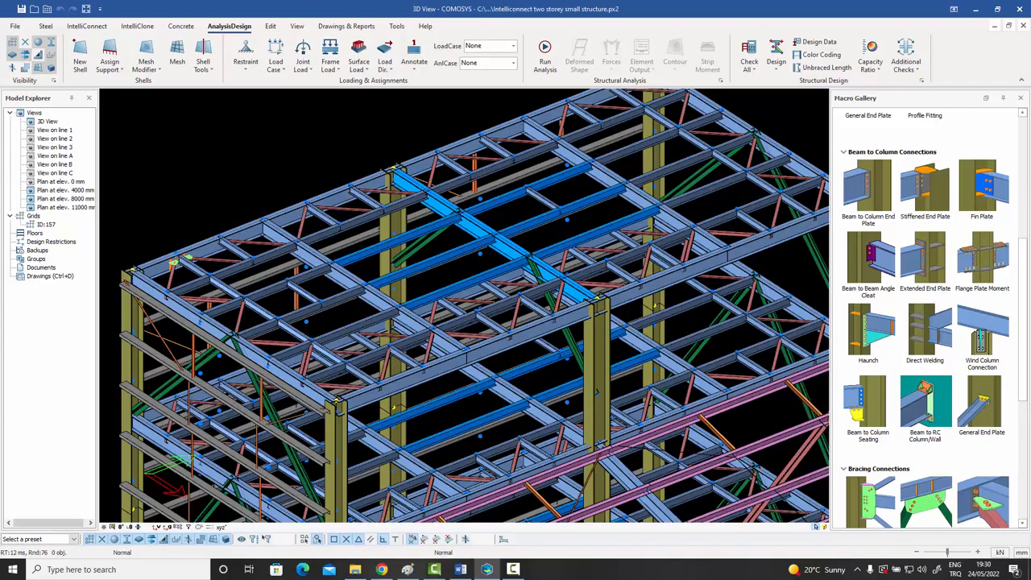
- Check the light blue roof beam's geometry and the edge beam's properties without changes, and view the capacity ratio commands again
double_click(444, 202)
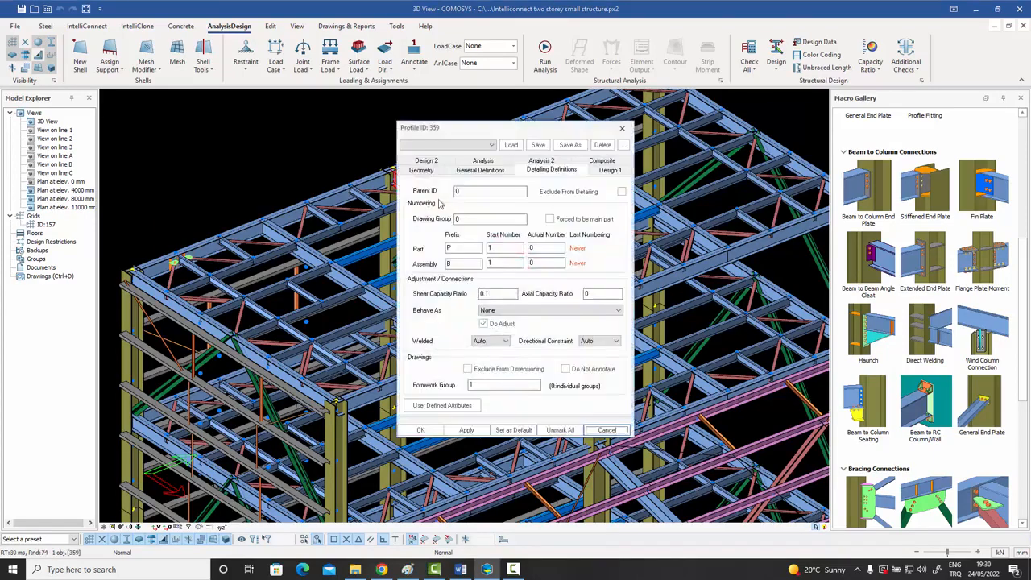
left_click(420, 170)
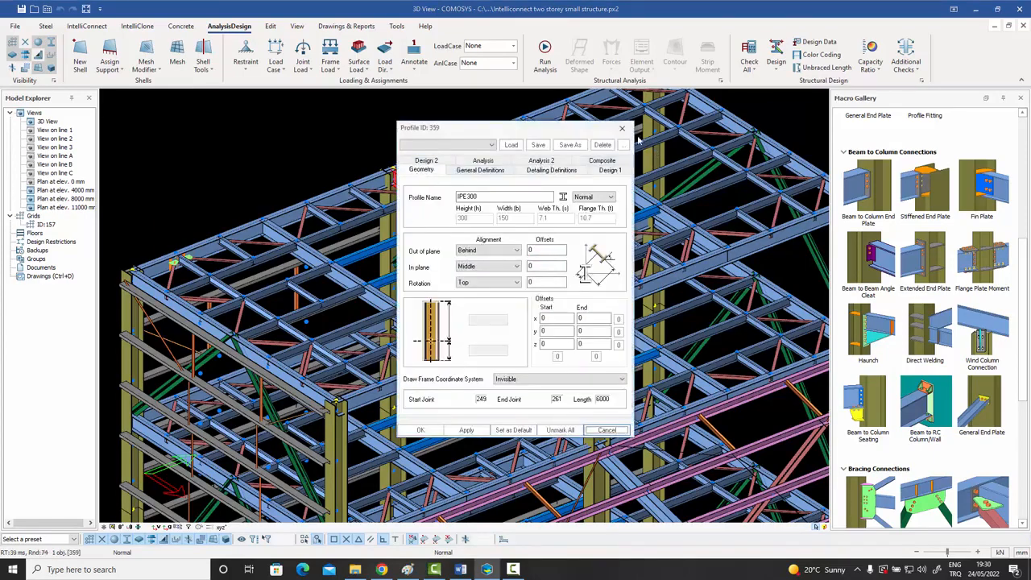
left_click(622, 128)
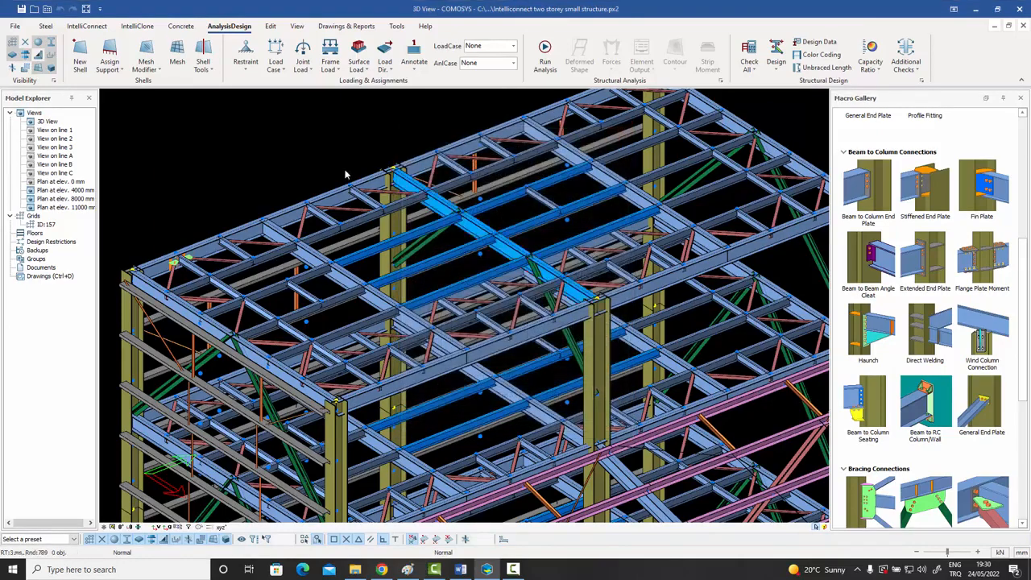
double_click(276, 232)
left_click(623, 128)
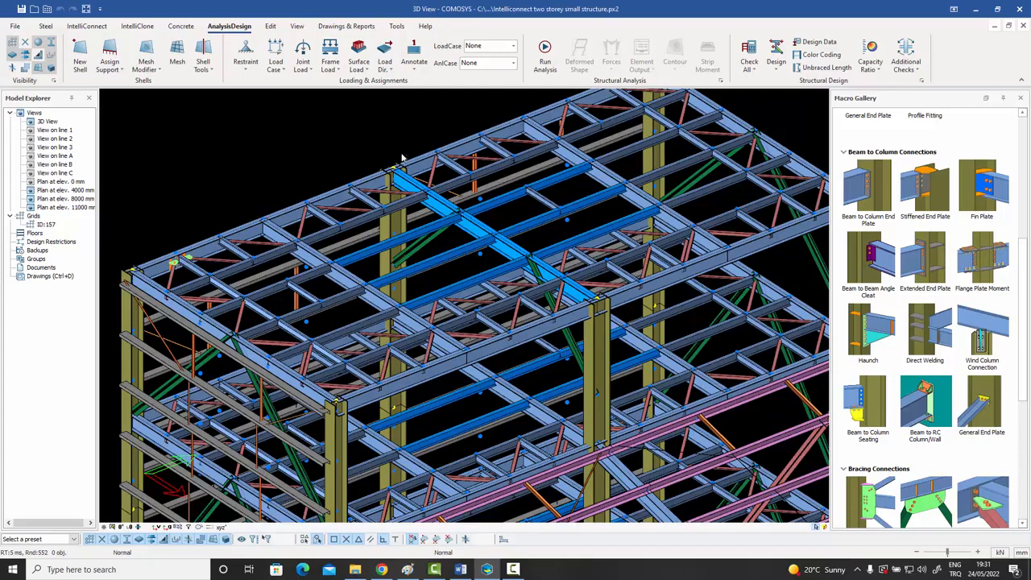
left_click(877, 74)
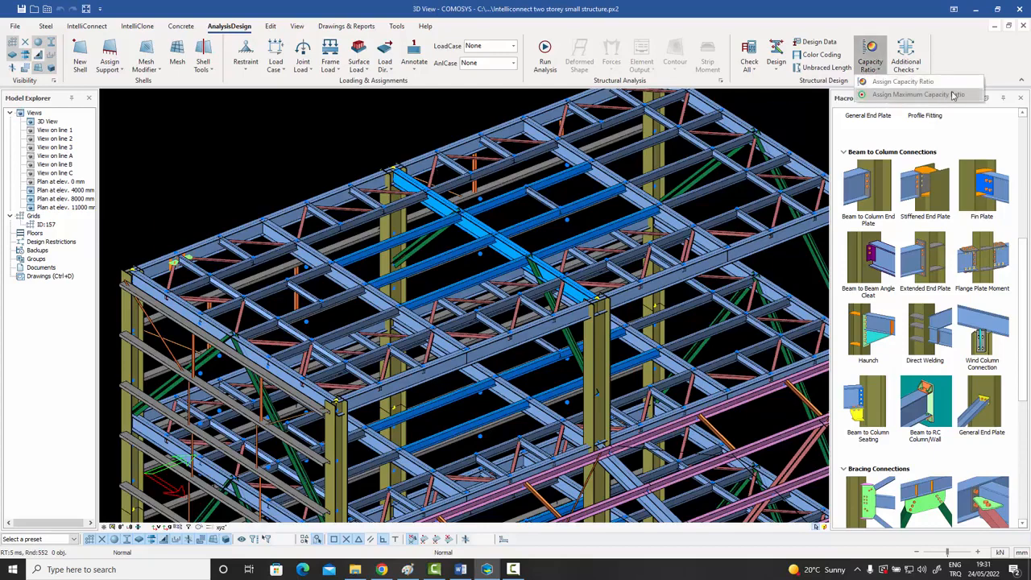
left_click(780, 117)
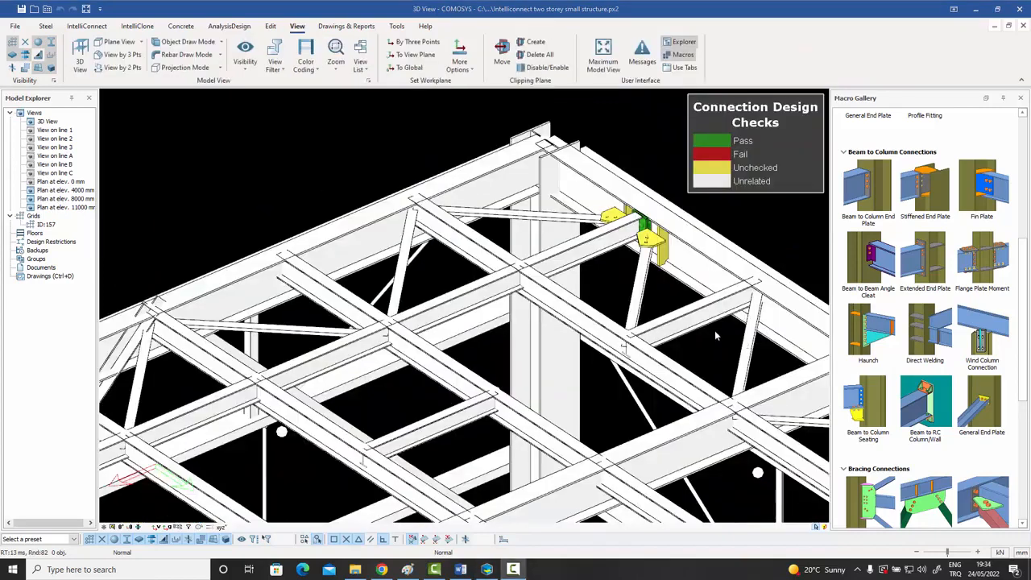
- Add a Fin Plate connection between the roof edge beam and the adjoining secondary beam
middle_click_drag(712, 330, 731, 333)
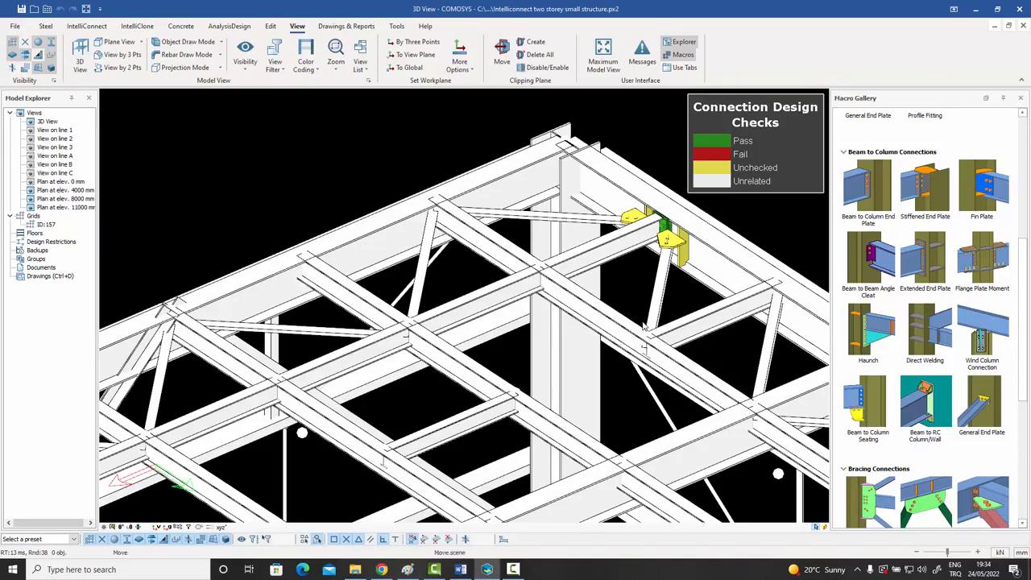
middle_click_drag(643, 322, 660, 322)
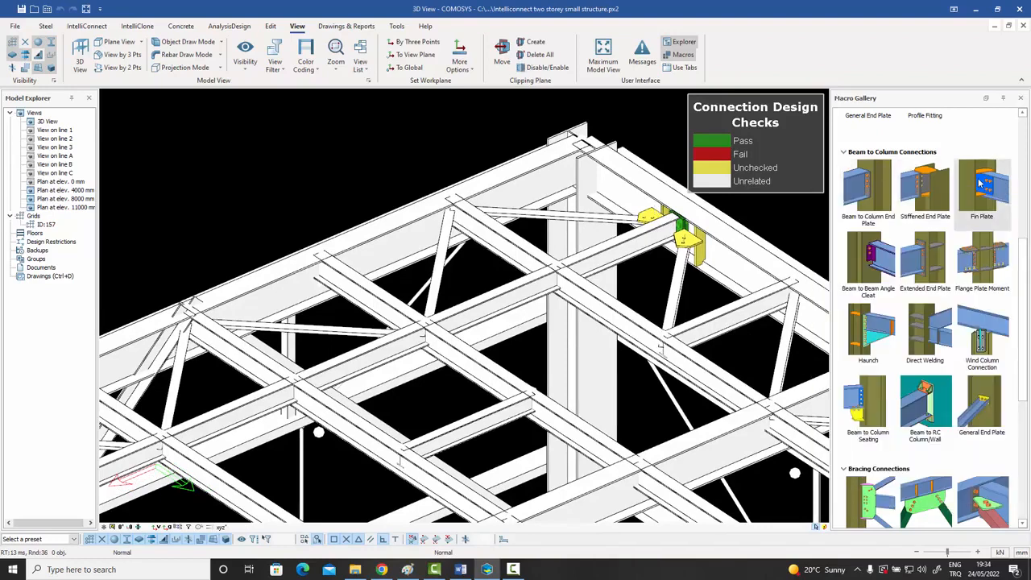
scroll(452, 211, "up", 3)
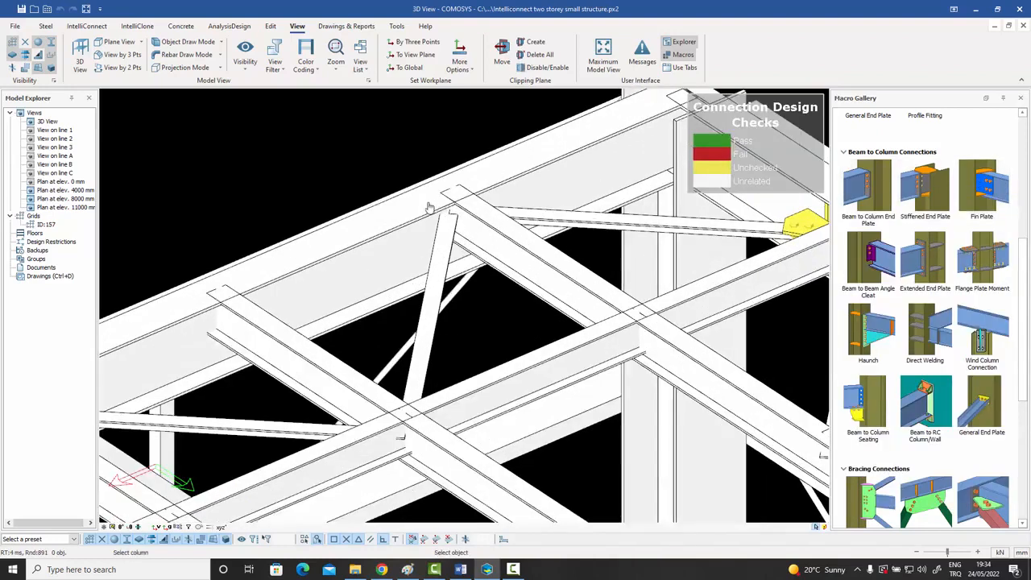
left_click(429, 208)
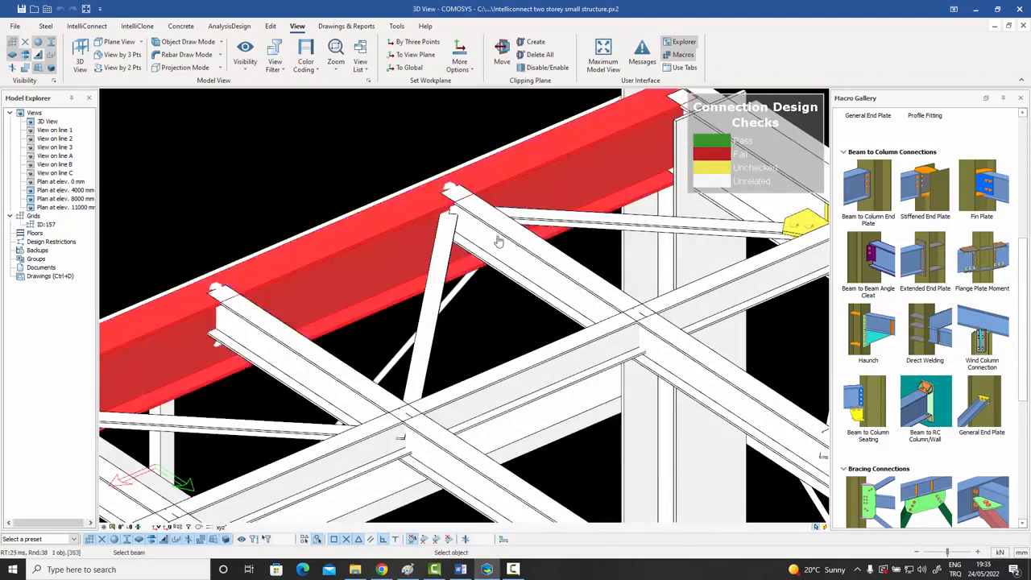
left_click(498, 242)
right_click(497, 235)
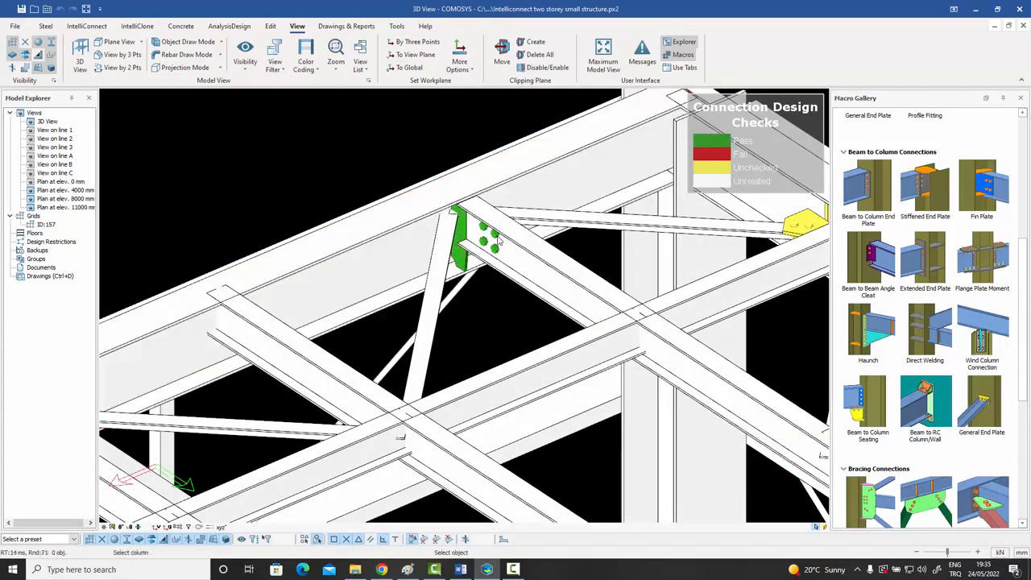
scroll(468, 229, "up", 3)
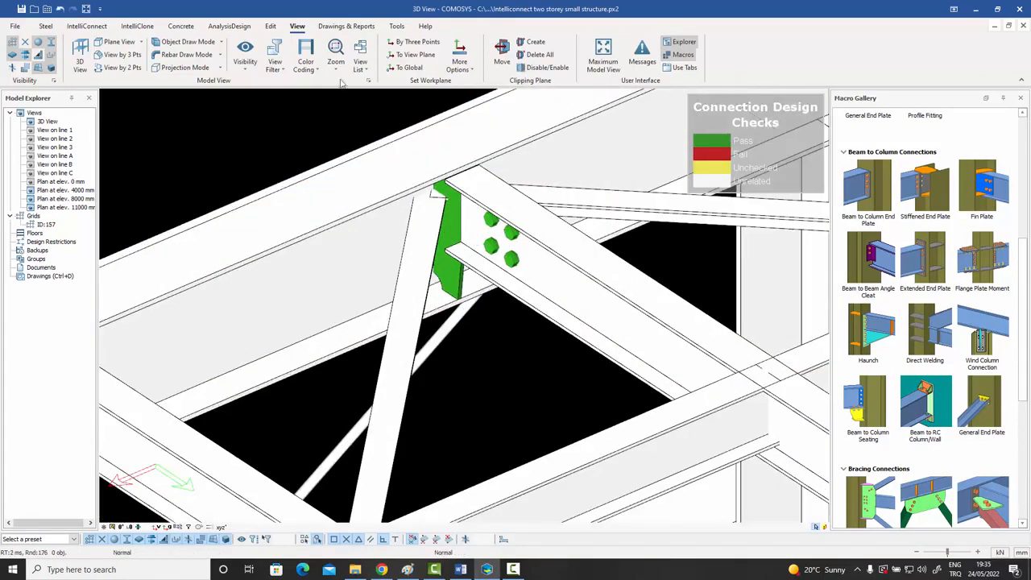
- Review the color coding options, including Connection Design Ratio Coloring, without changing the current coloring
left_click(316, 78)
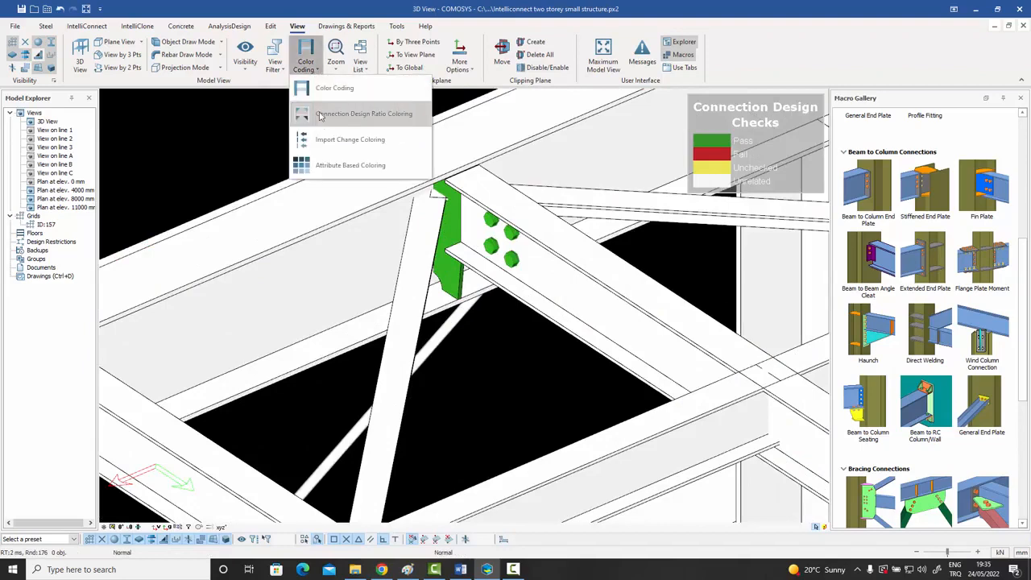
left_click(235, 118)
scroll(468, 215, "down", 1)
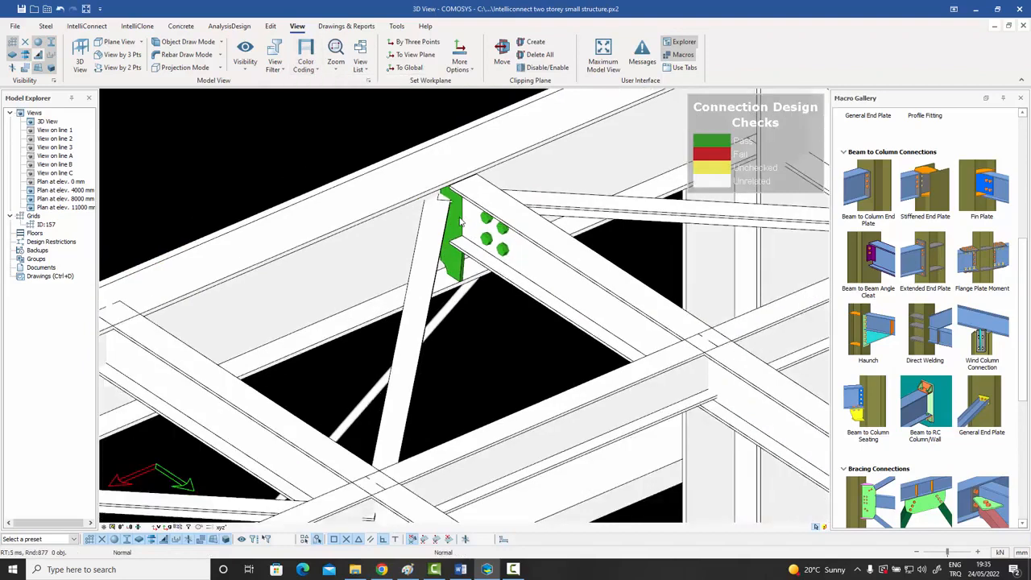
- Add a Corner Bolted Gusset Plate joining the diagonal roof brace to the edge beam beside the new fin plate
scroll(966, 419, "down", 3)
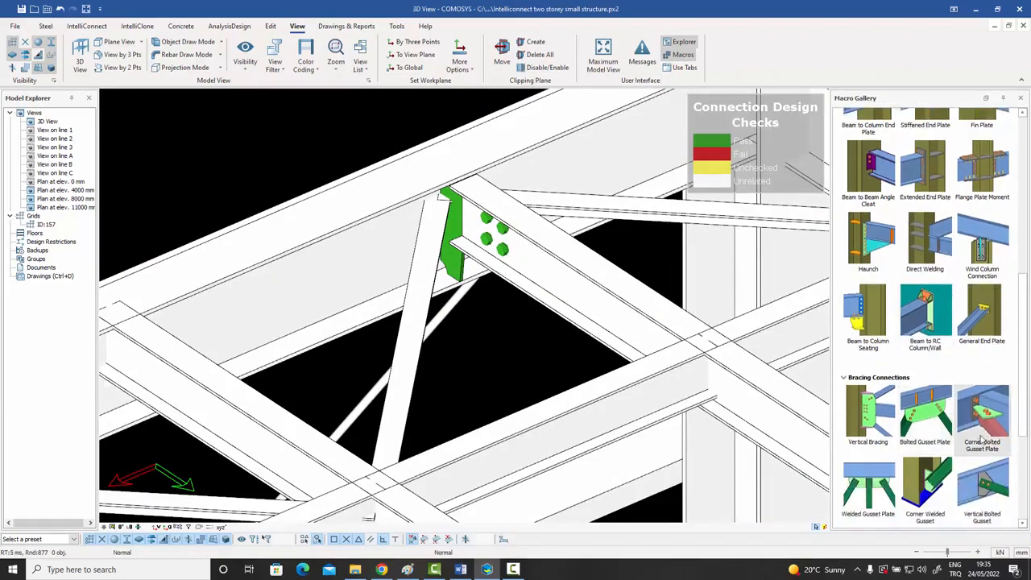
left_click(992, 420)
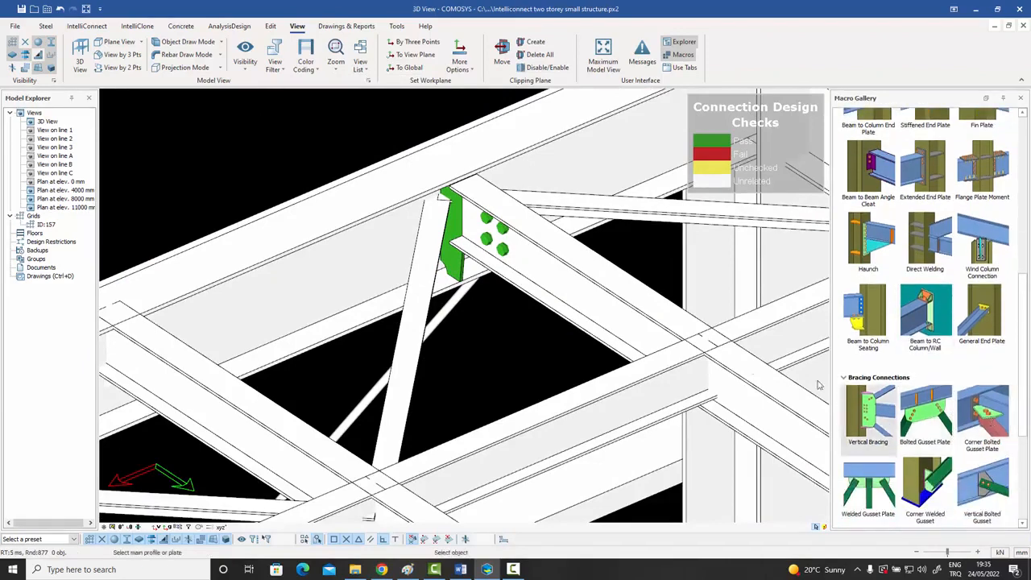
left_click(371, 262)
left_click(424, 272)
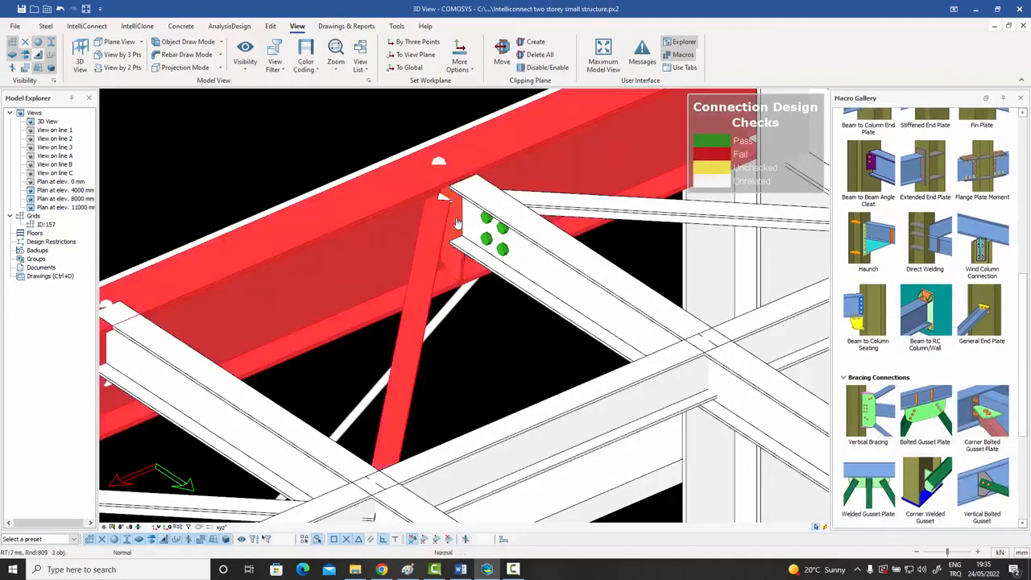
key("Escape")
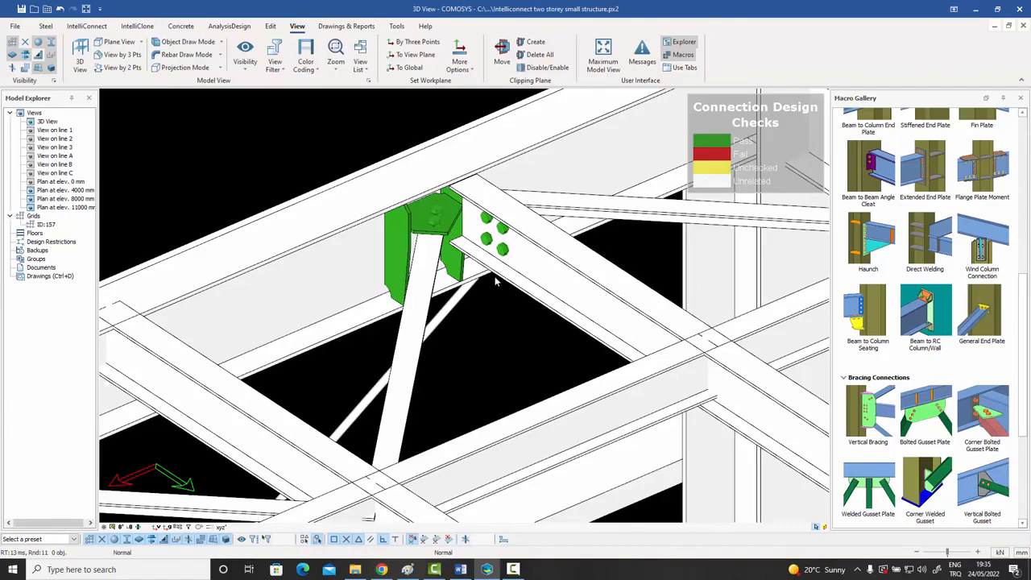
- Add a second Corner Bolted Gusset Plate joining the brace on the opposite side of the secondary beam to the edge beam
left_click(452, 222)
middle_click_drag(452, 220, 406, 206)
left_click(490, 135)
double_click(982, 414)
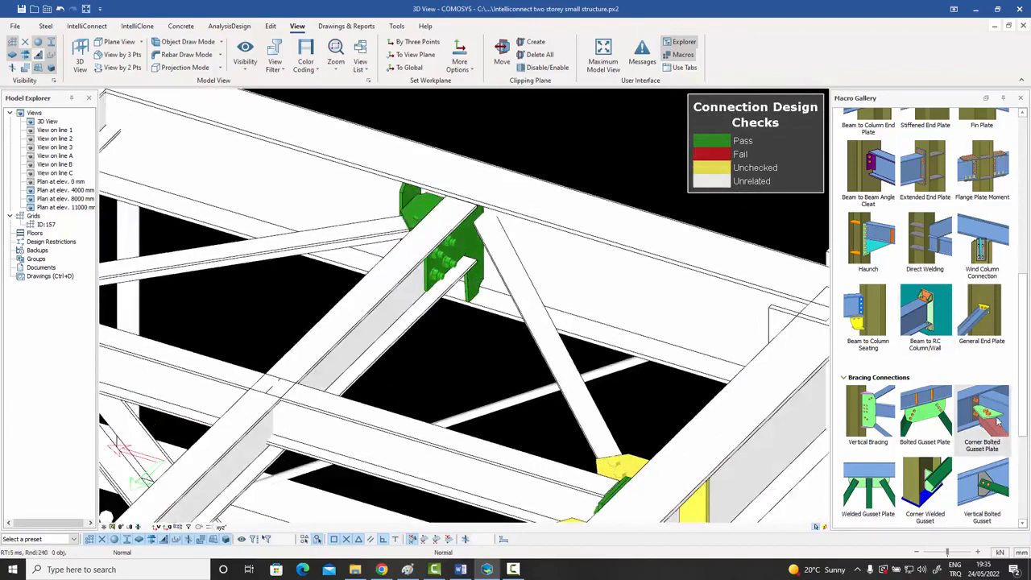
left_click(546, 267)
left_click(508, 270)
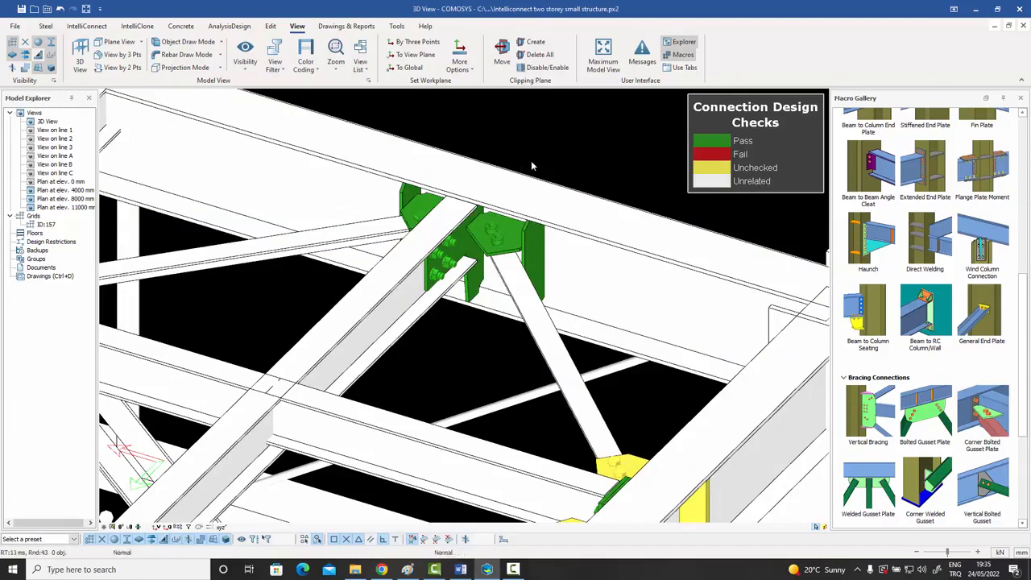
- Add a Beam to Beam End Plate connection between the roof edge beam and the next secondary beam along it
scroll(530, 160, "down", 3)
middle_click_drag(530, 160, 603, 214)
scroll(926, 294, "up", 5)
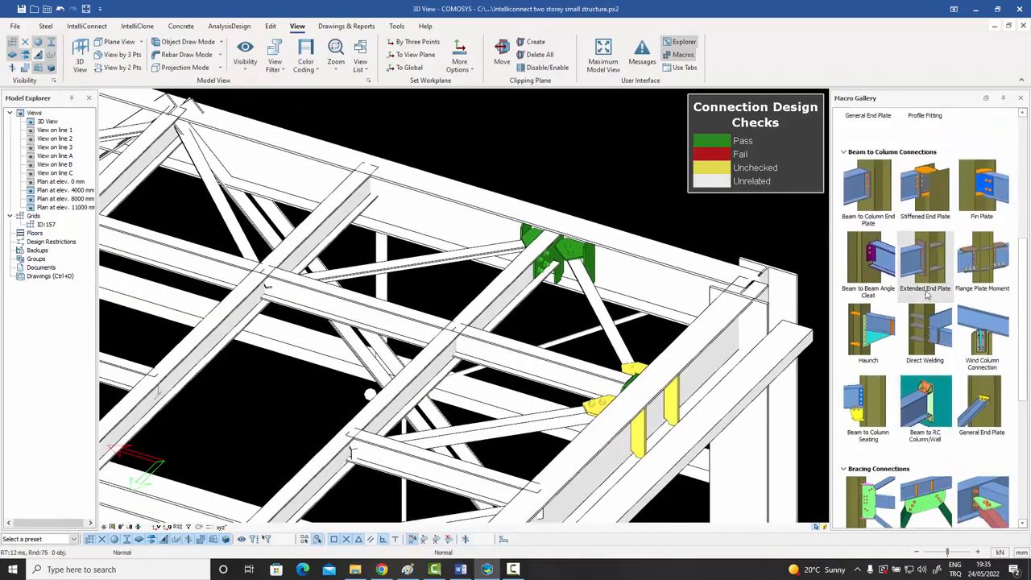
scroll(926, 294, "up", 3)
left_click(876, 178)
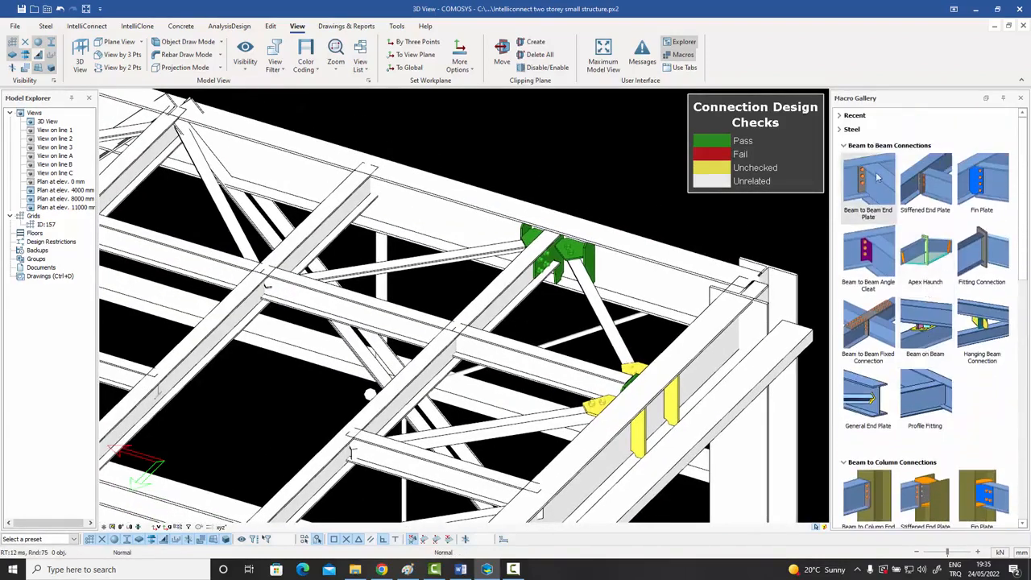
left_click(386, 201)
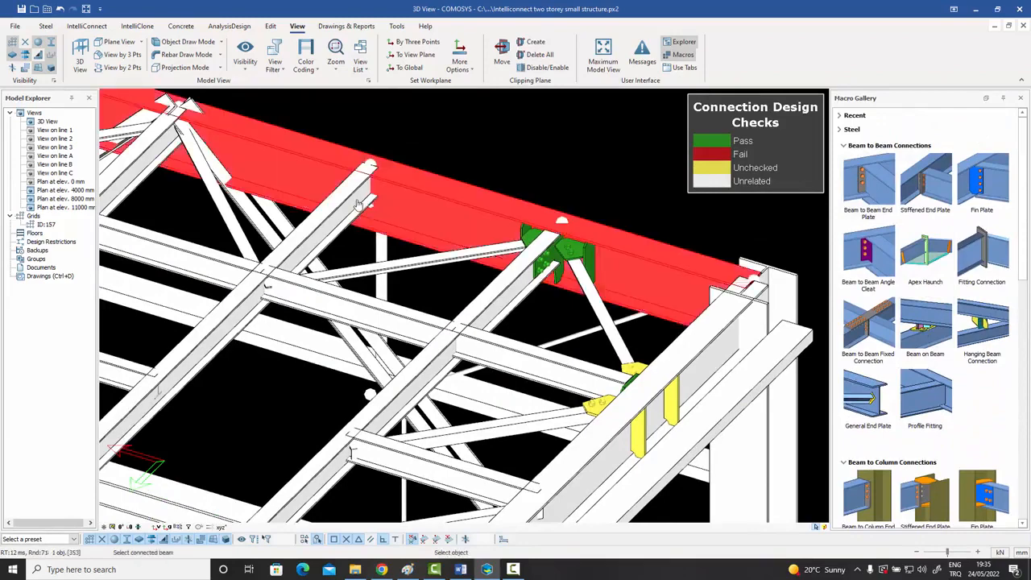
left_click(363, 198)
right_click(363, 199)
- Add a Bolted Gusset Plate joining the two vertical braces to the underside of the roof edge beam
scroll(405, 177, "down", 4)
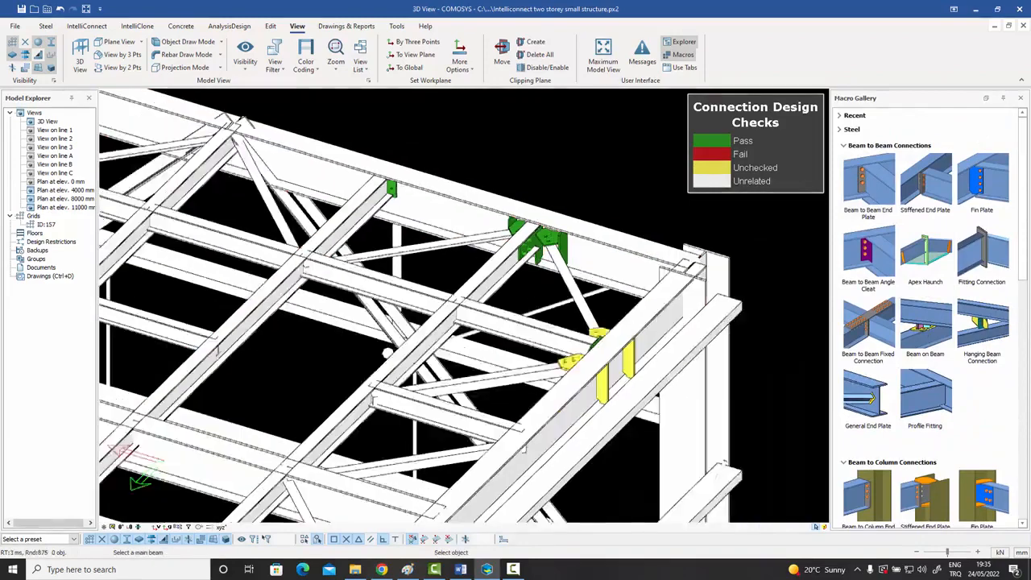
scroll(419, 166, "up", 5)
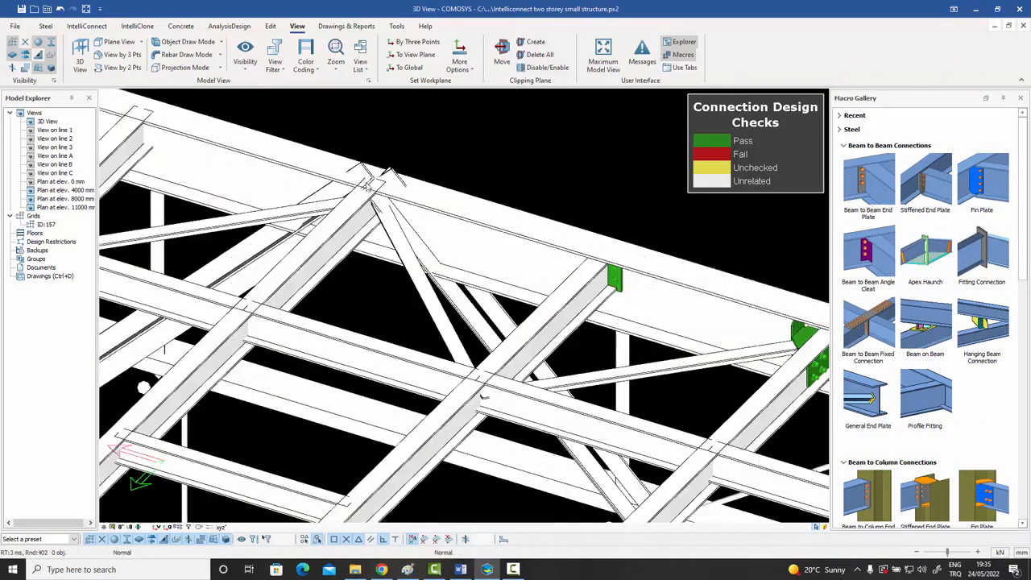
scroll(901, 386, "down", 5)
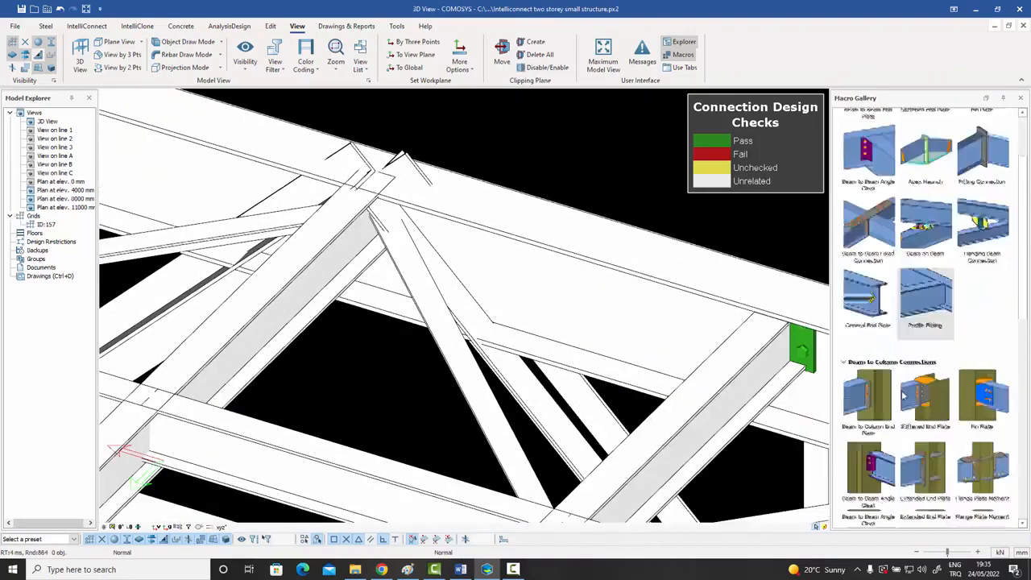
left_click(914, 407)
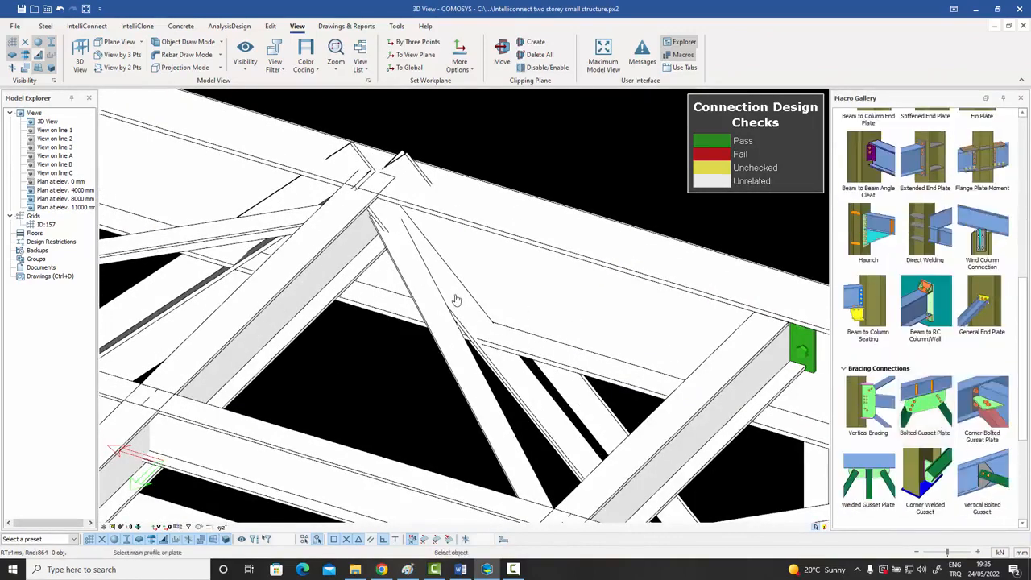
left_click(378, 303)
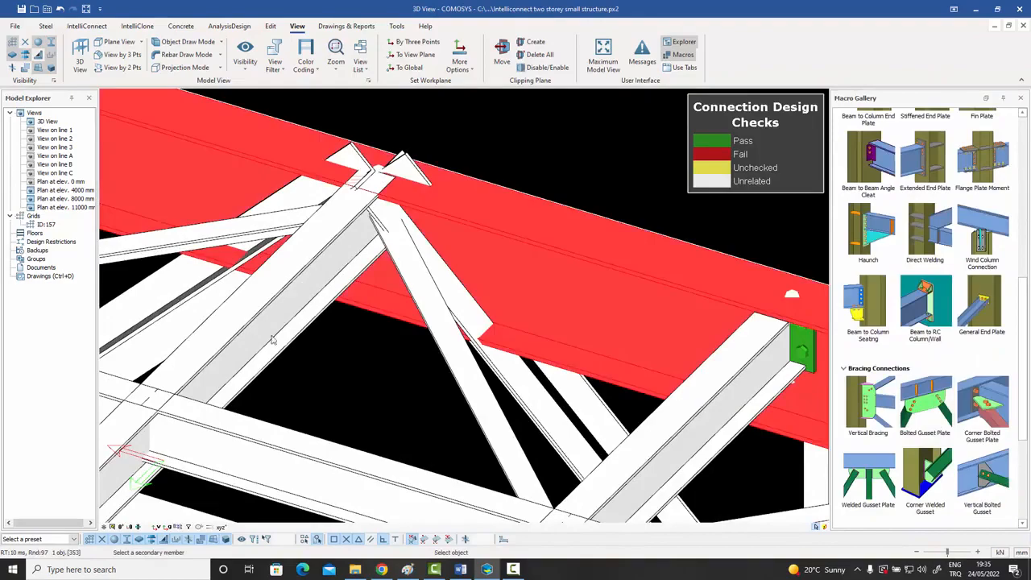
left_click(524, 395)
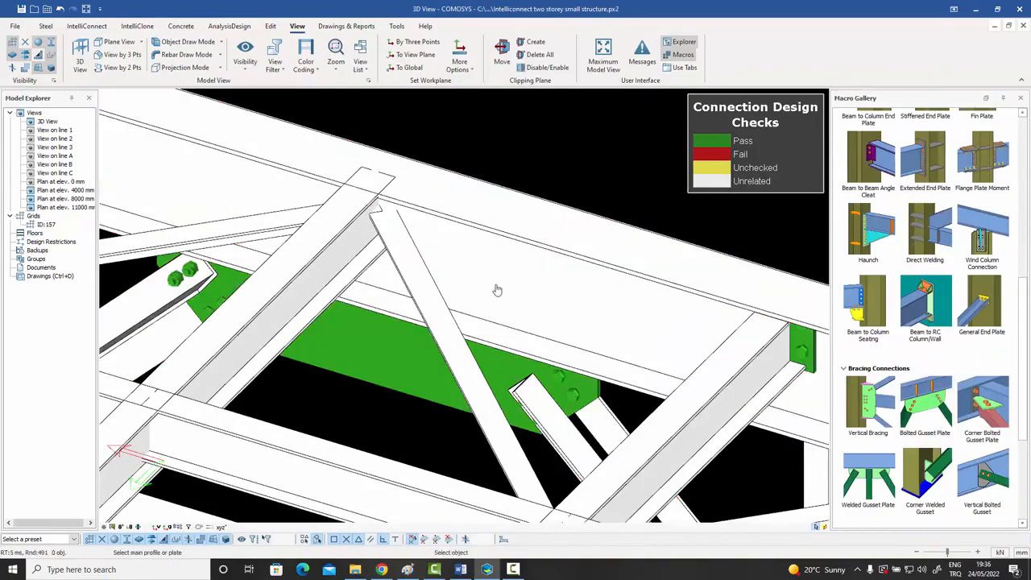
- Add a Flange Plate Moment connection joining the roof beams on both sides of the column to its flanges
scroll(515, 153, "down", 10)
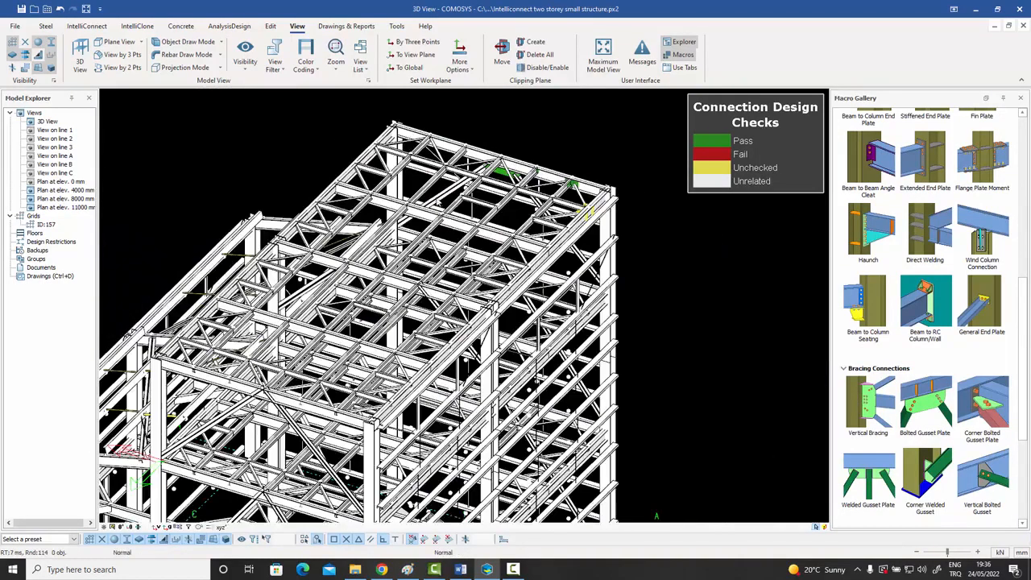
scroll(342, 242, "up", 5)
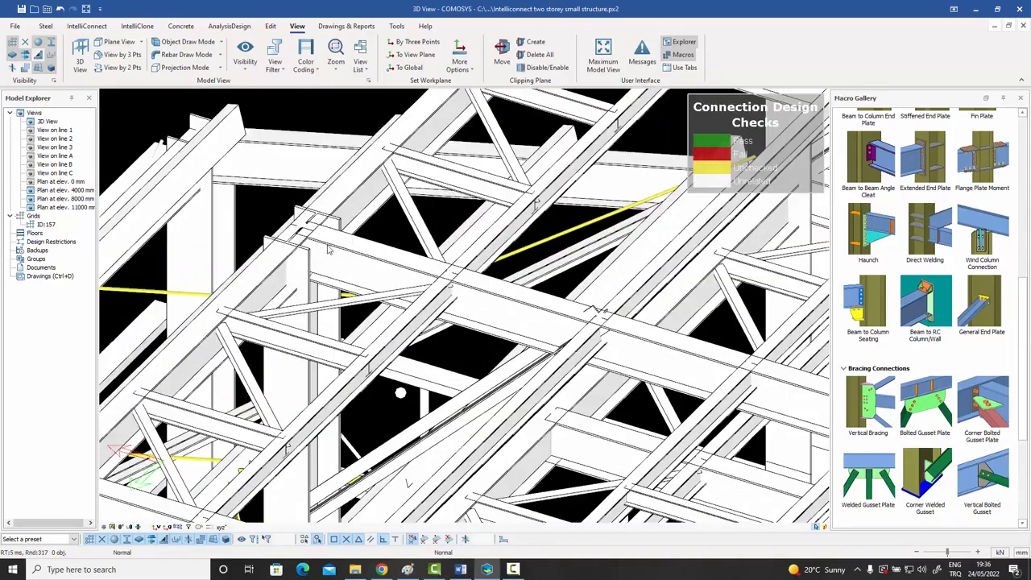
left_click(983, 161)
scroll(294, 274, "up", 2)
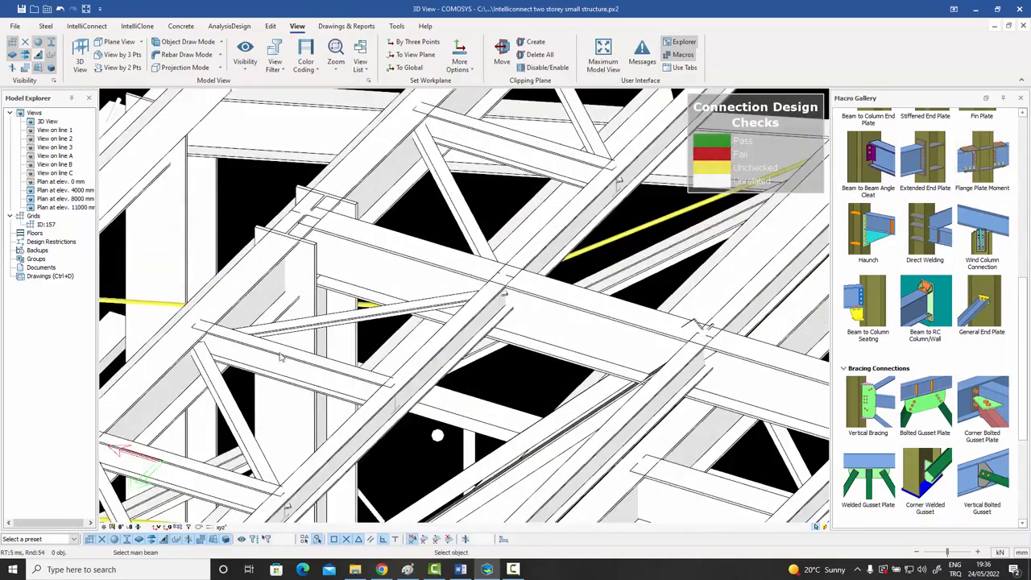
left_click(265, 285)
right_click(365, 182)
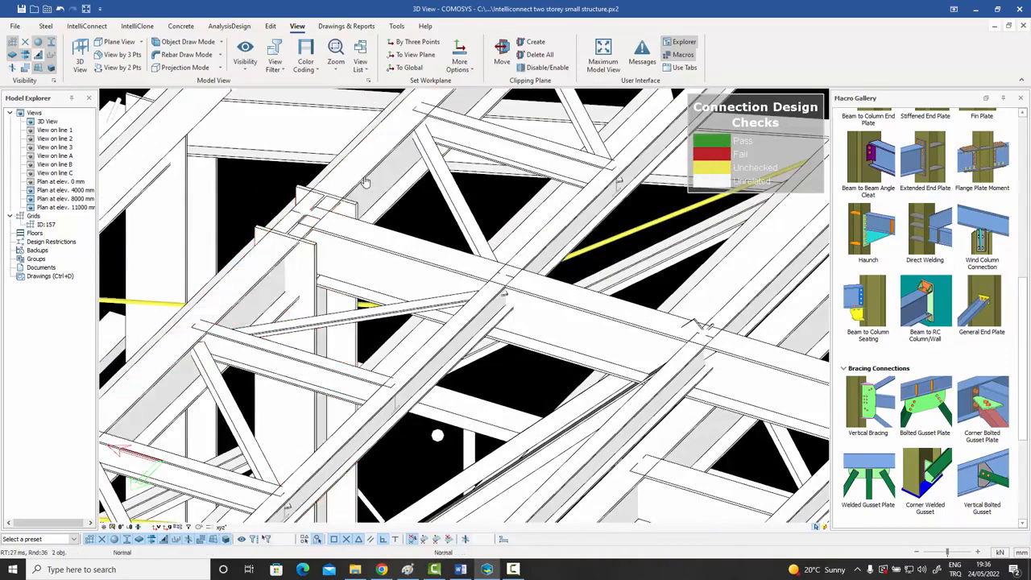
right_click(430, 207)
left_click(437, 211)
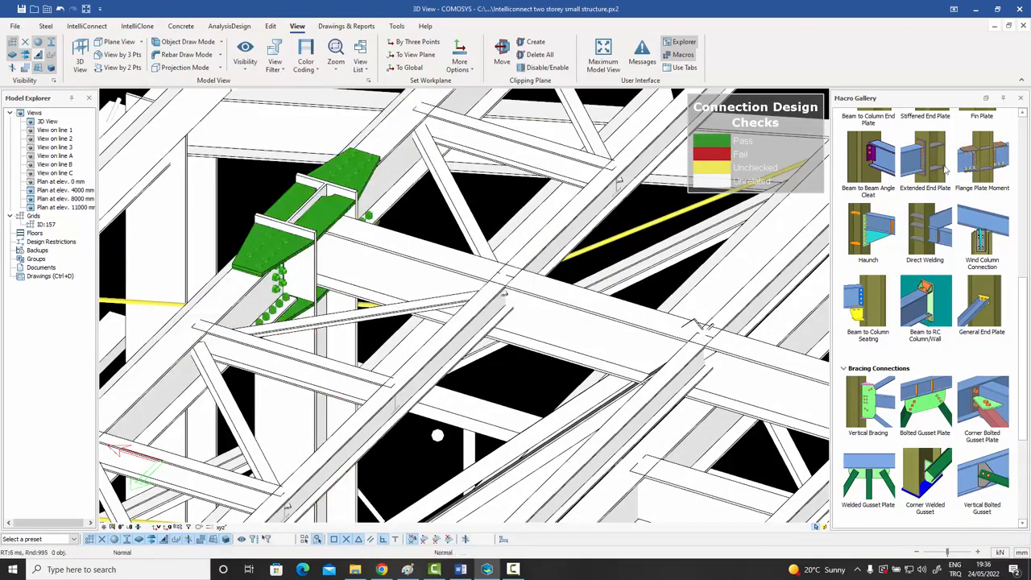
- Add a Beam to Column Fin Plate between the same column and the beam facing its web, using the existing plates as stiffeners and no doubler plates
scroll(988, 197, "up", 3)
scroll(987, 197, "up", 1)
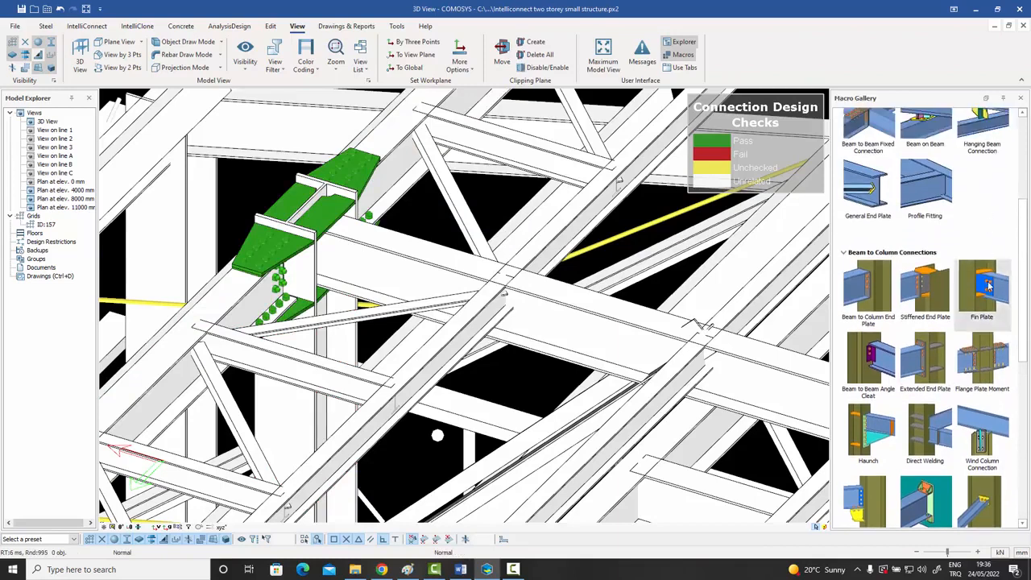
left_click(989, 283)
scroll(359, 261, "up", 2)
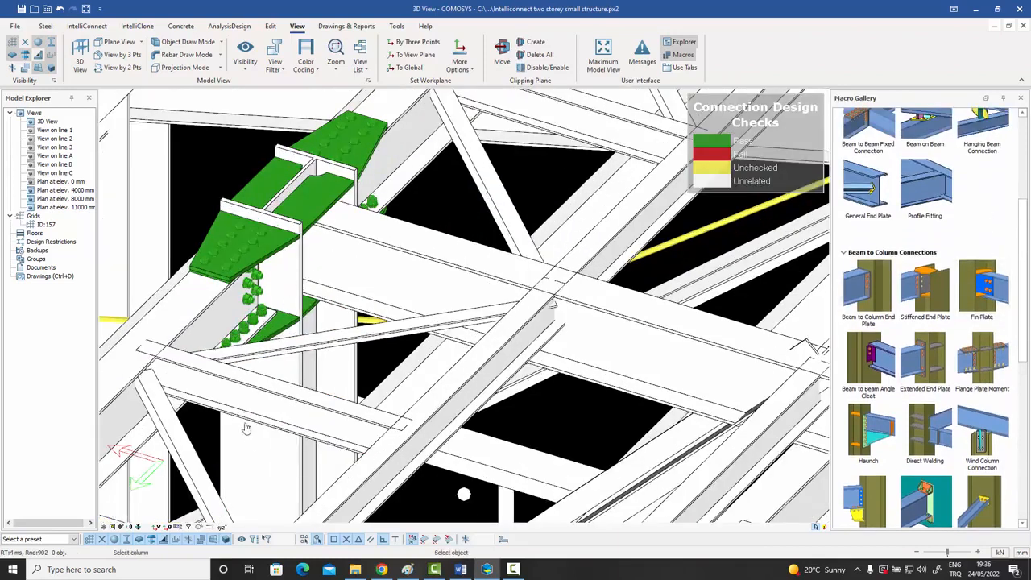
left_click(254, 449)
left_click(379, 274)
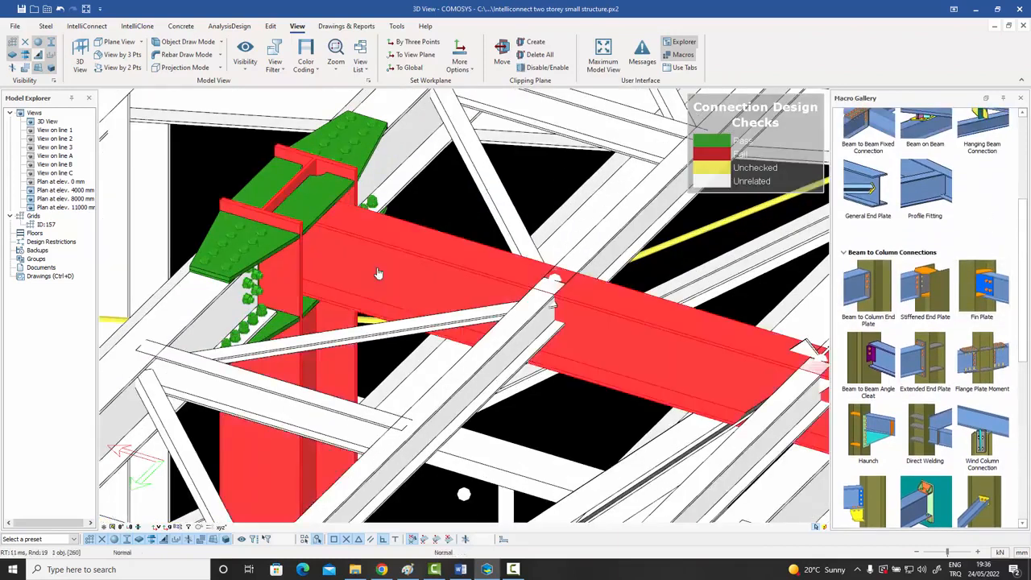
scroll(315, 296, "up", 3)
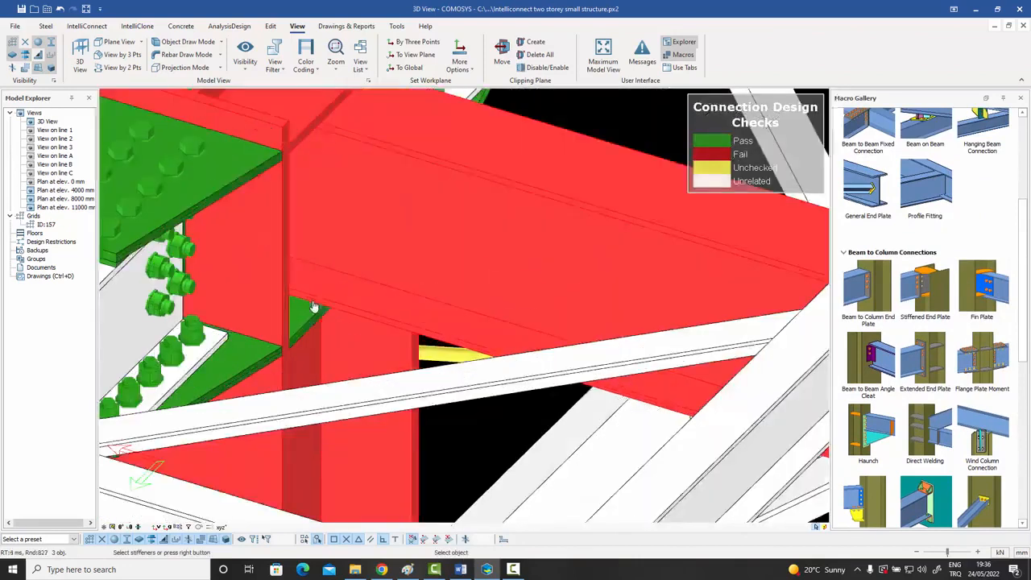
right_click(312, 325)
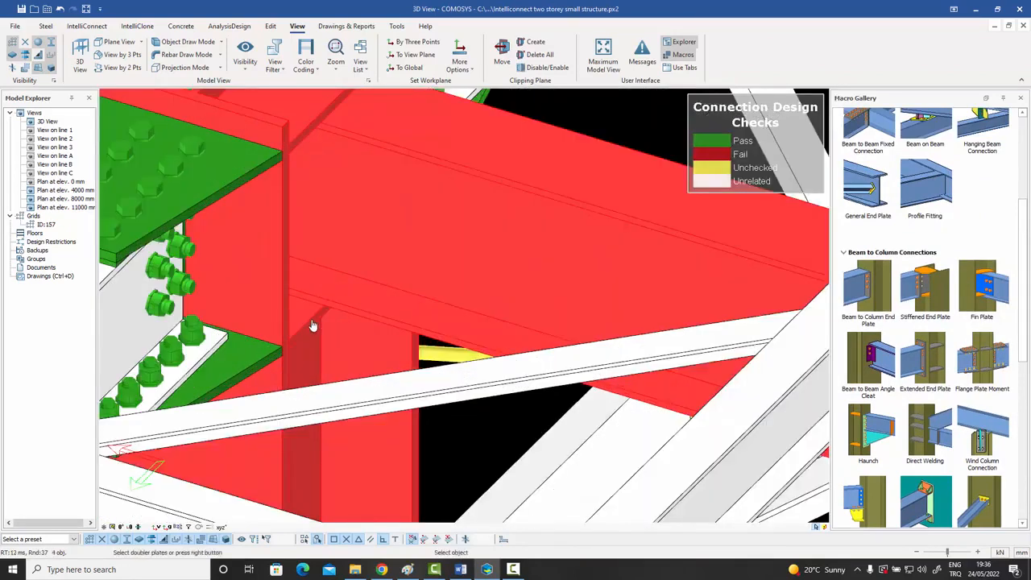
right_click(313, 325)
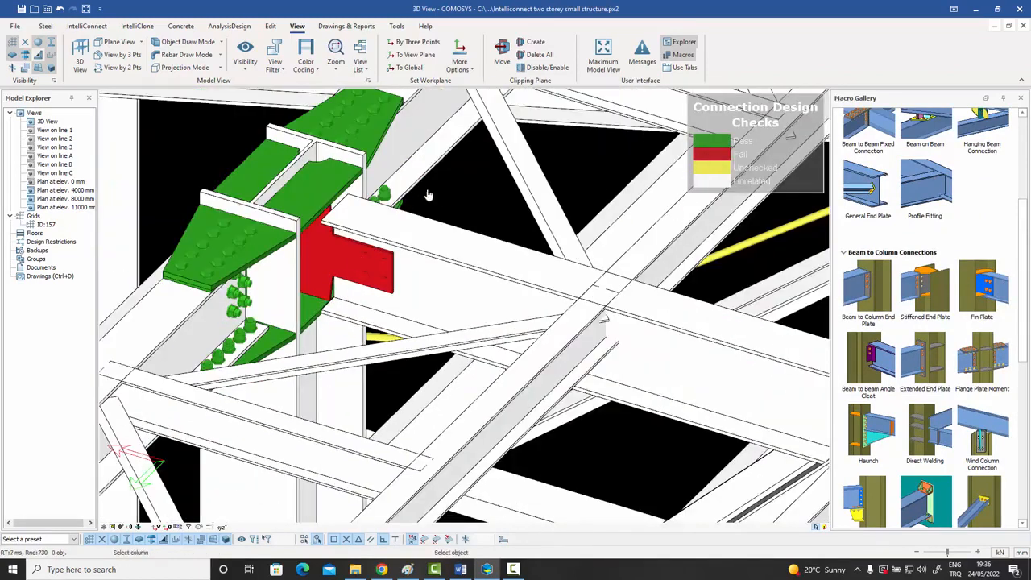
- Open the Default Connection Report for the red fin plate at the column
mouse_move(444, 197)
middle_mouse_down()
mouse_move(447, 213)
mouse_move(426, 206)
middle_mouse_up()
scroll(426, 206, "down", 3)
scroll(423, 190, "up", 6)
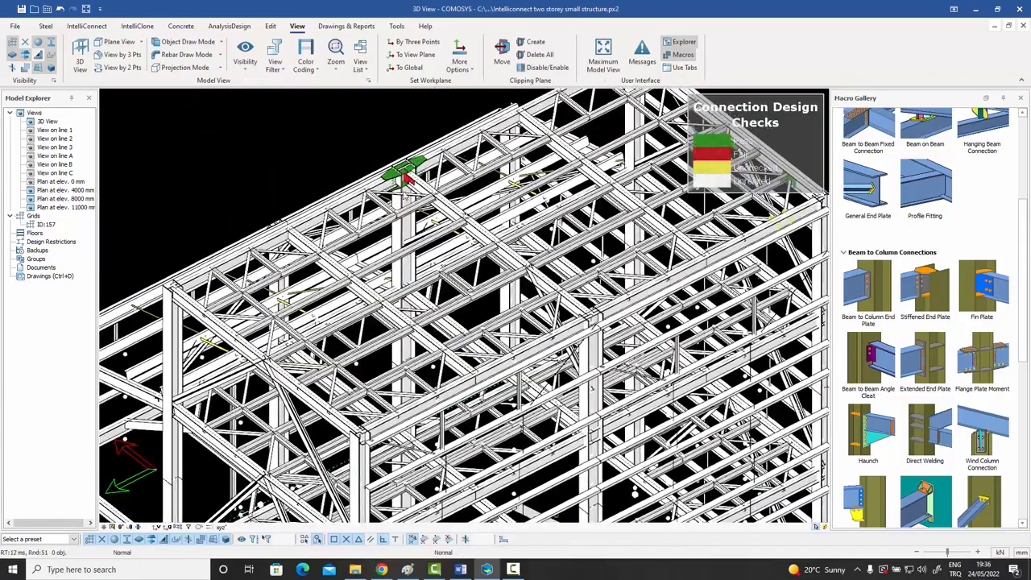
scroll(420, 175, "up", 3)
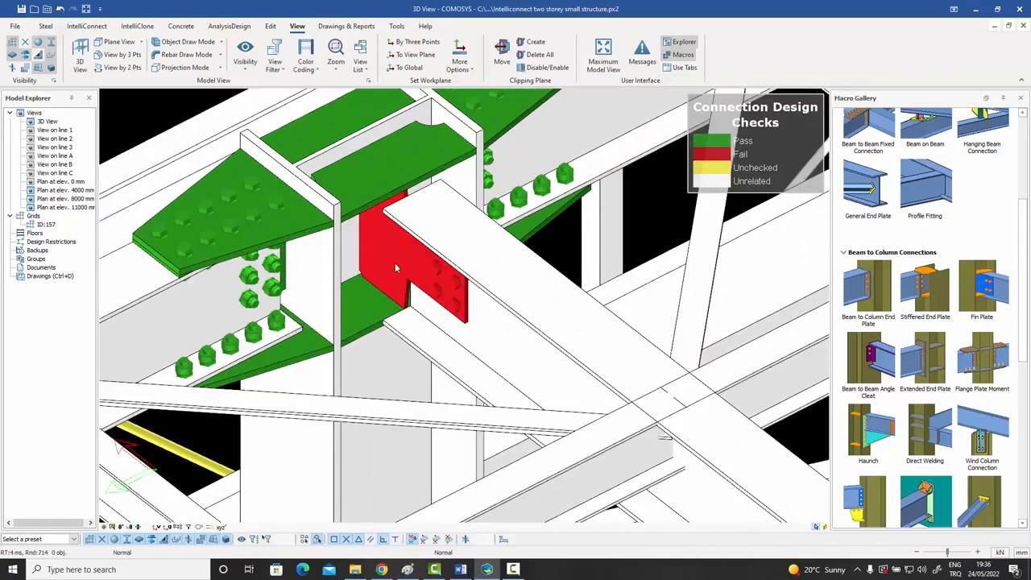
middle_click_drag(395, 269, 413, 255)
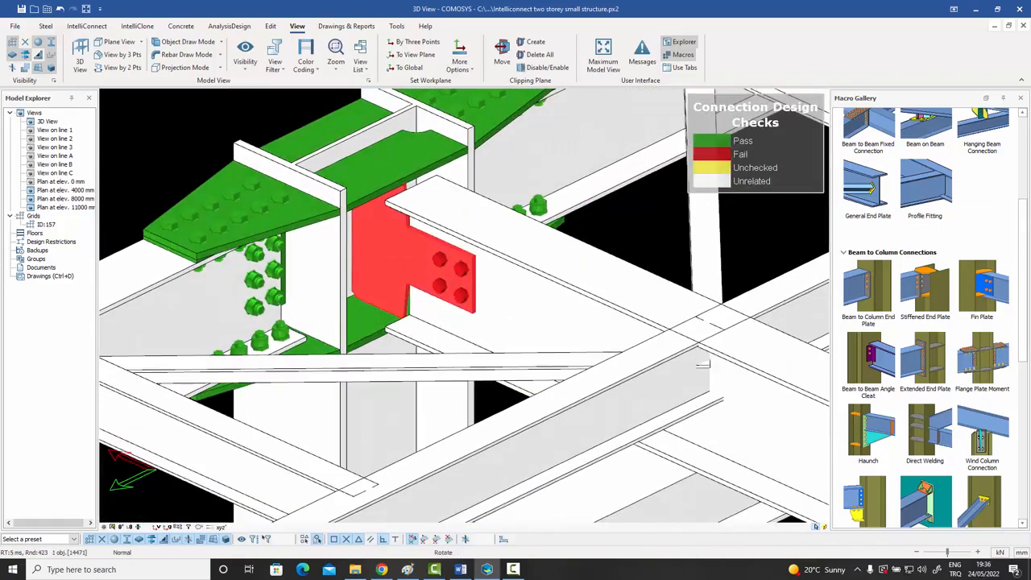
right_click(398, 262)
mouse_move(463, 494)
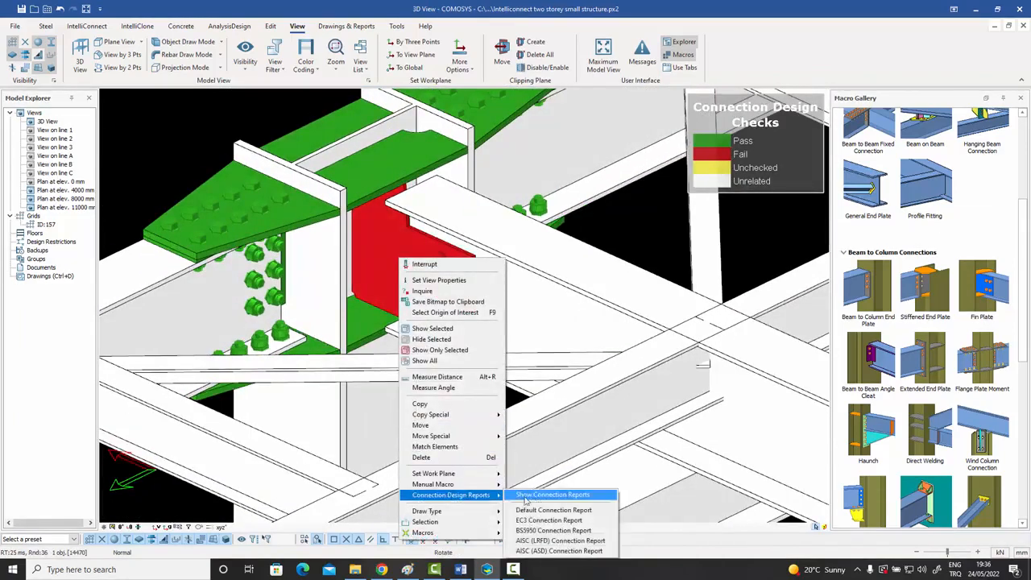
left_click(545, 512)
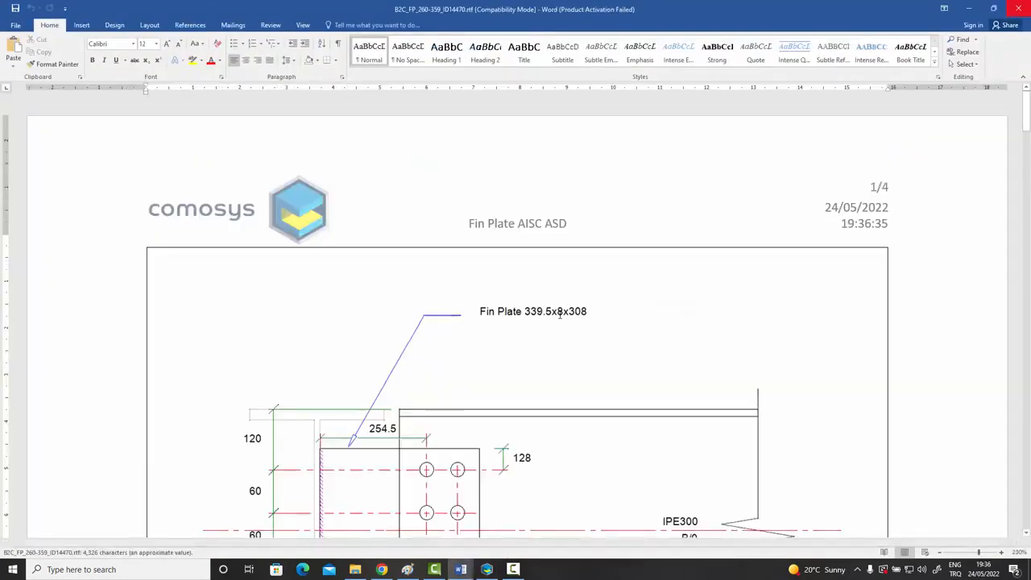
- Examine the fin plate report's drawing and its geometry, weld, bolt and plate checks through the last page, and close the report
scroll(543, 313, "down", 20)
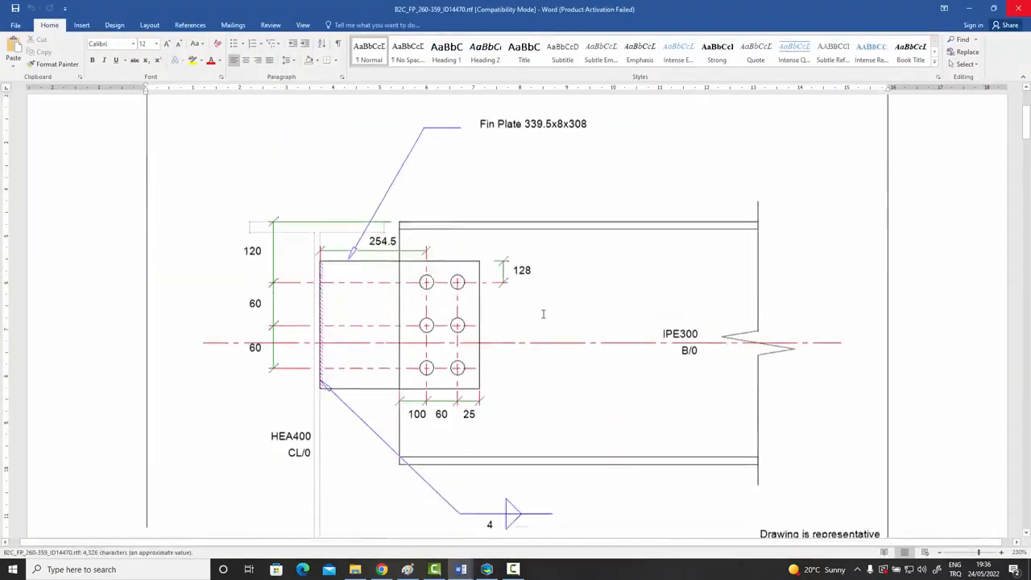
scroll(937, 272, "down", 6)
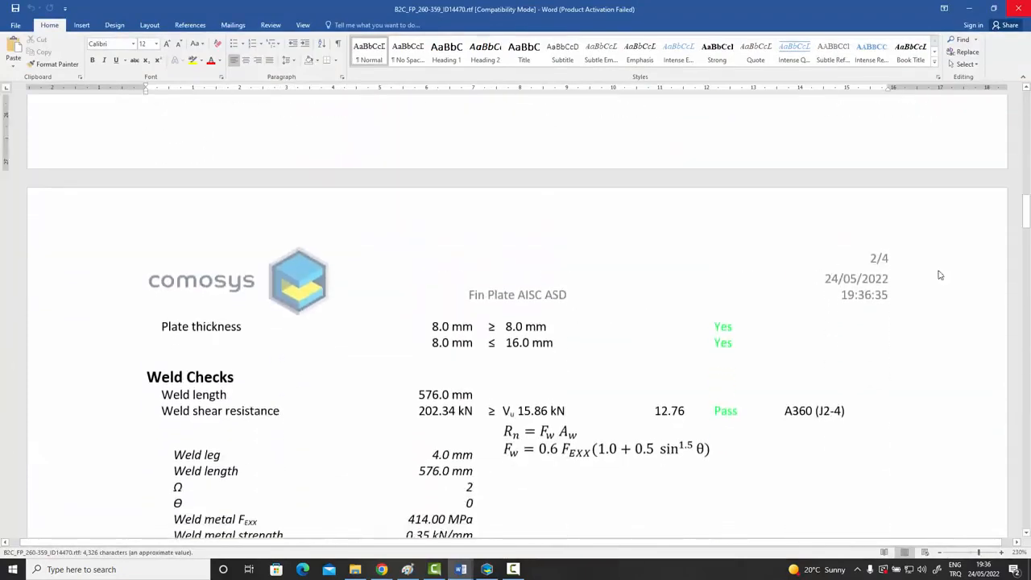
scroll(789, 257, "up", 6)
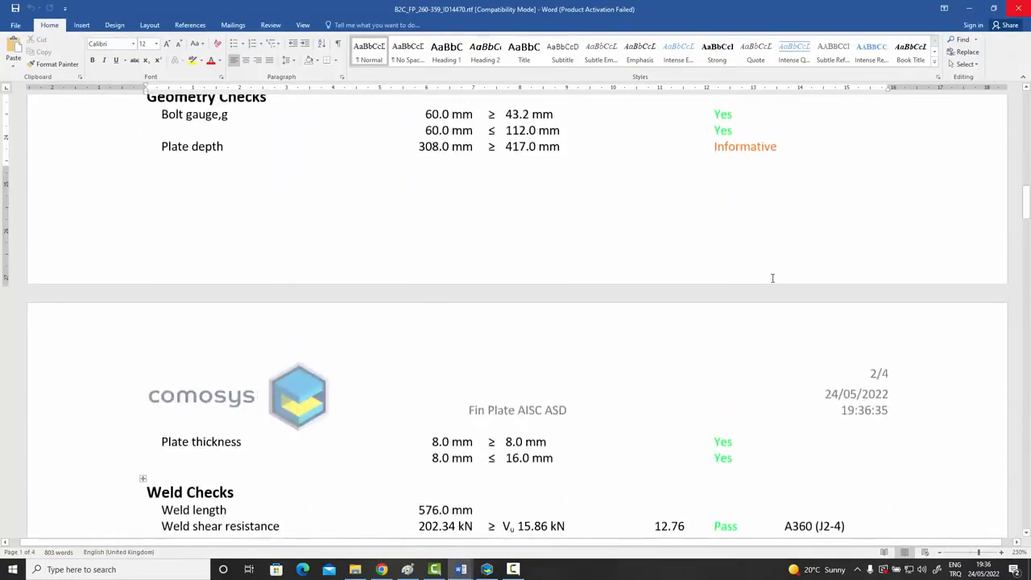
scroll(769, 322, "down", 4)
scroll(759, 363, "up", 4)
scroll(707, 321, "up", 3)
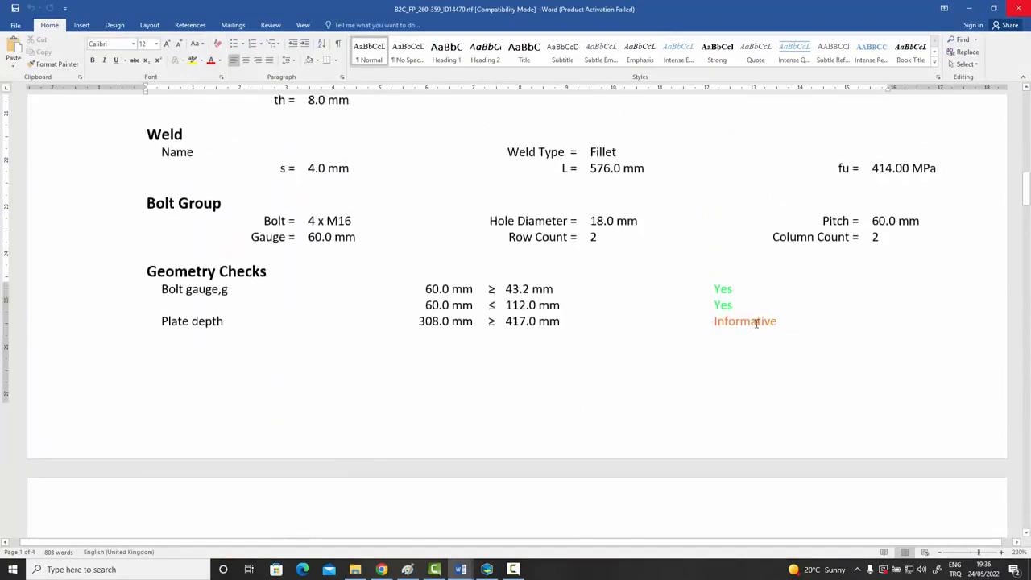
scroll(756, 322, "down", 8)
scroll(756, 323, "down", 10)
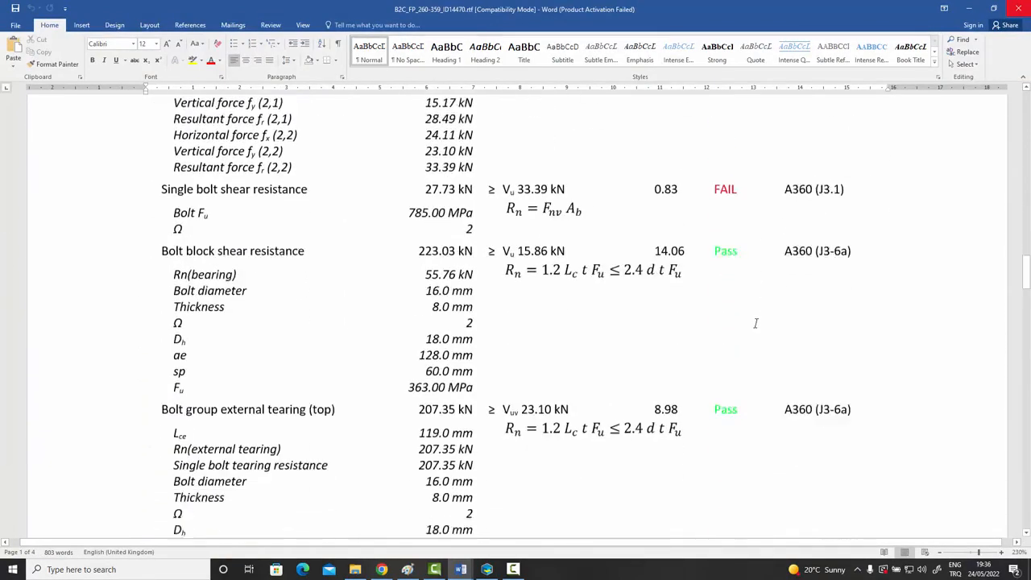
scroll(756, 320, "up", 5)
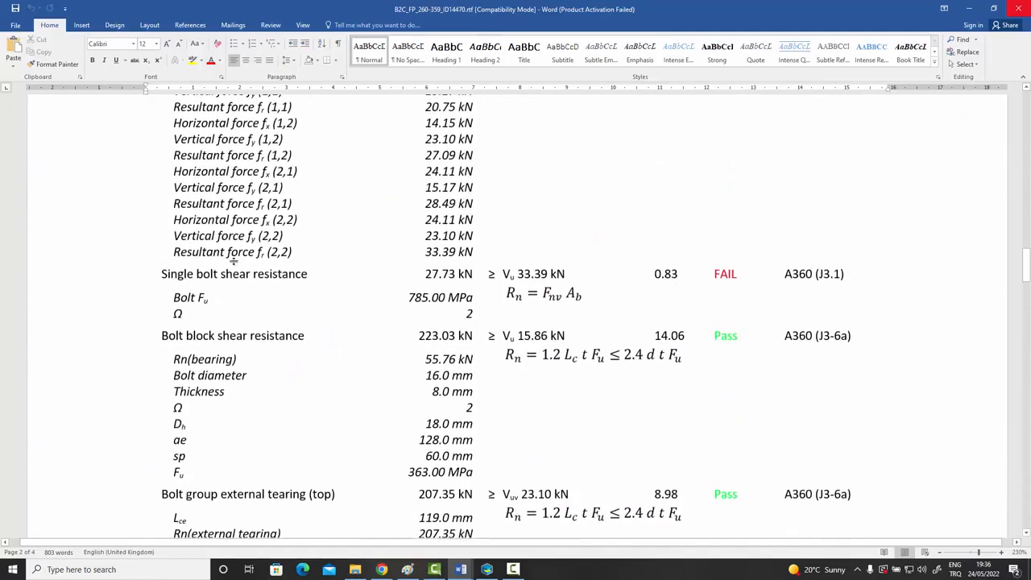
scroll(636, 311, "down", 15)
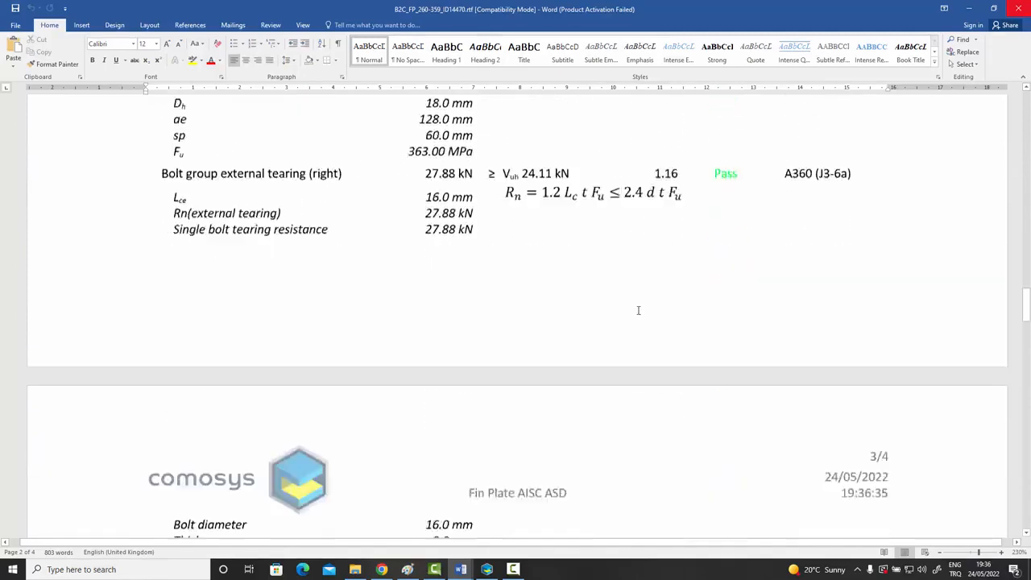
scroll(637, 314, "down", 14)
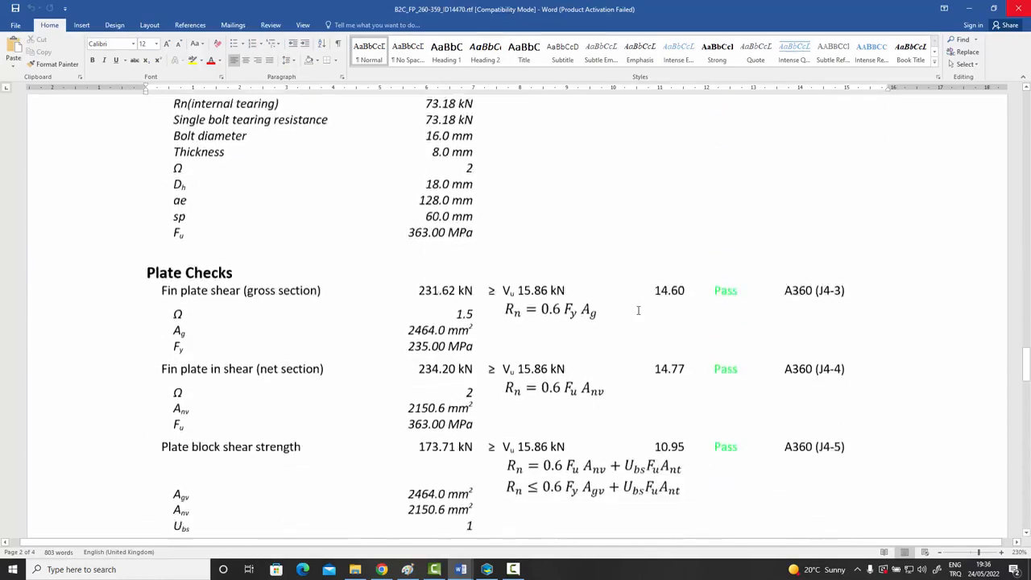
scroll(637, 310, "down", 15)
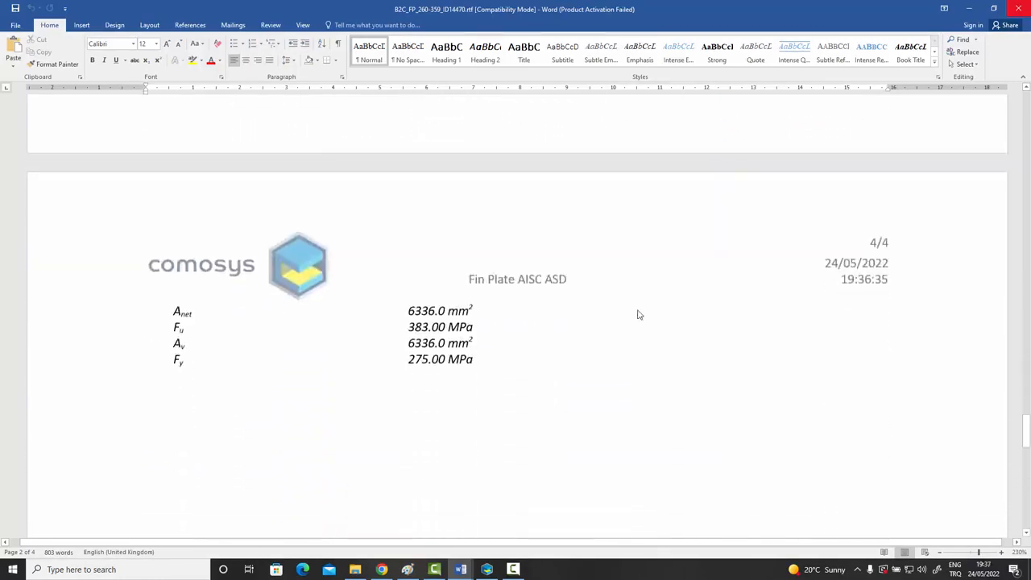
left_click(1019, 8)
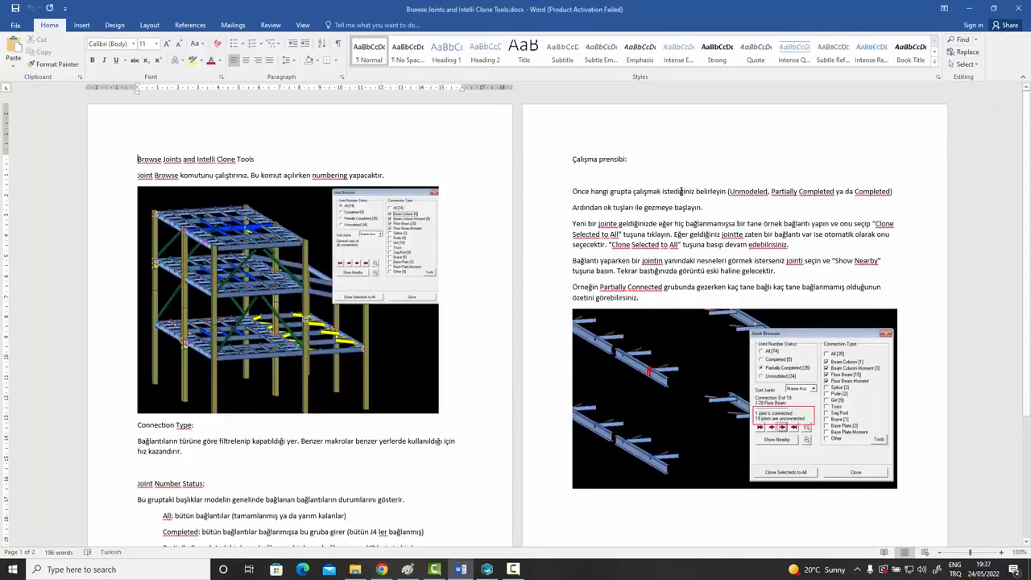
- Switch to the COMOSYS 3D model and set the red fin plate connection's bolt diameter to 20
left_click(967, 8)
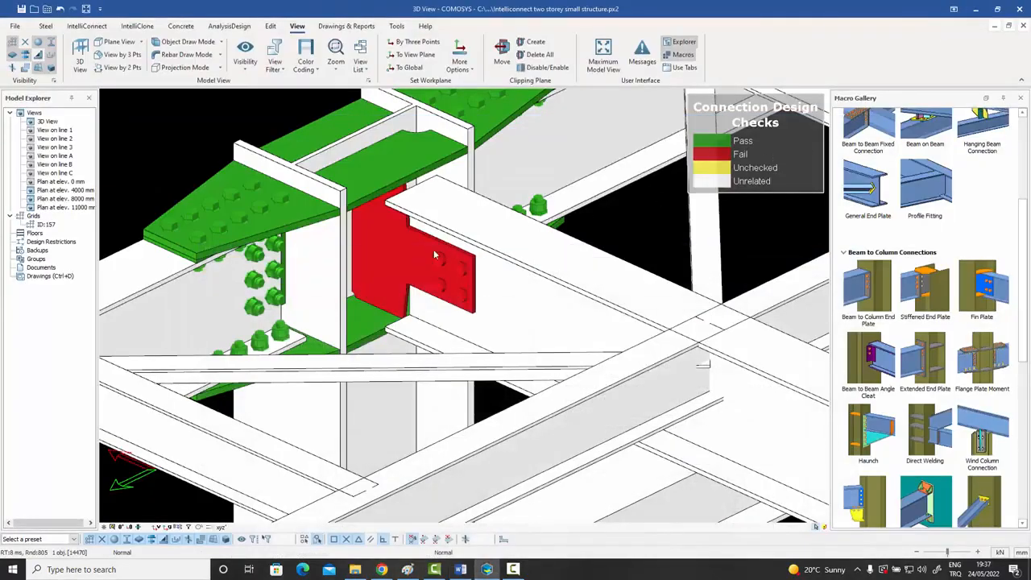
double_click(393, 261)
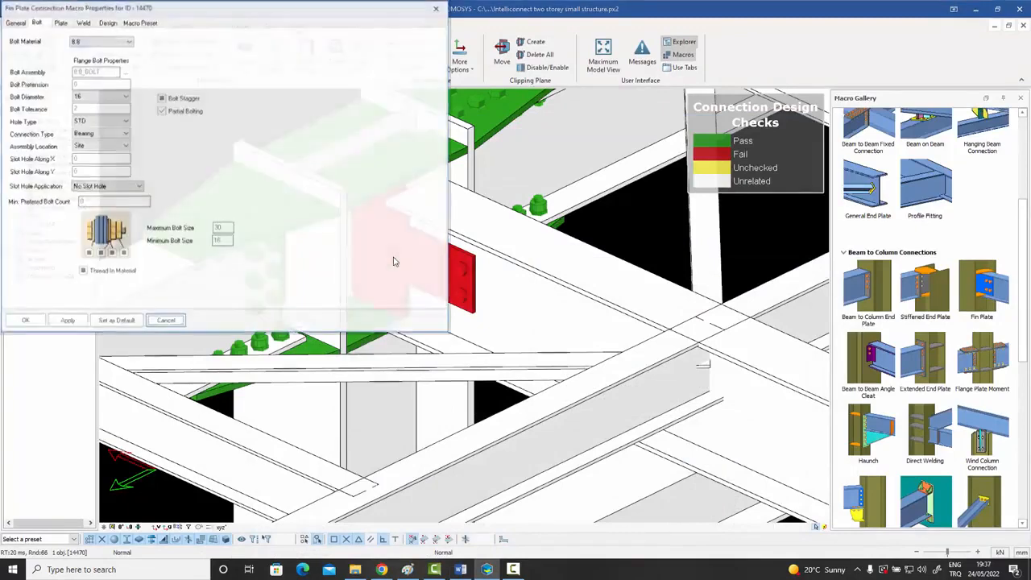
left_click_drag(208, 13, 608, 107)
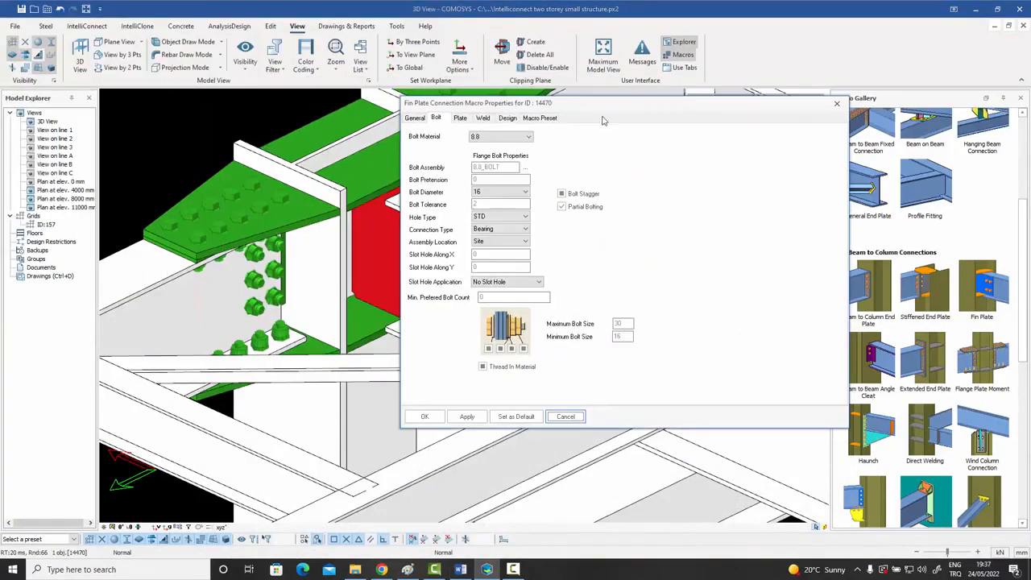
left_click(522, 193)
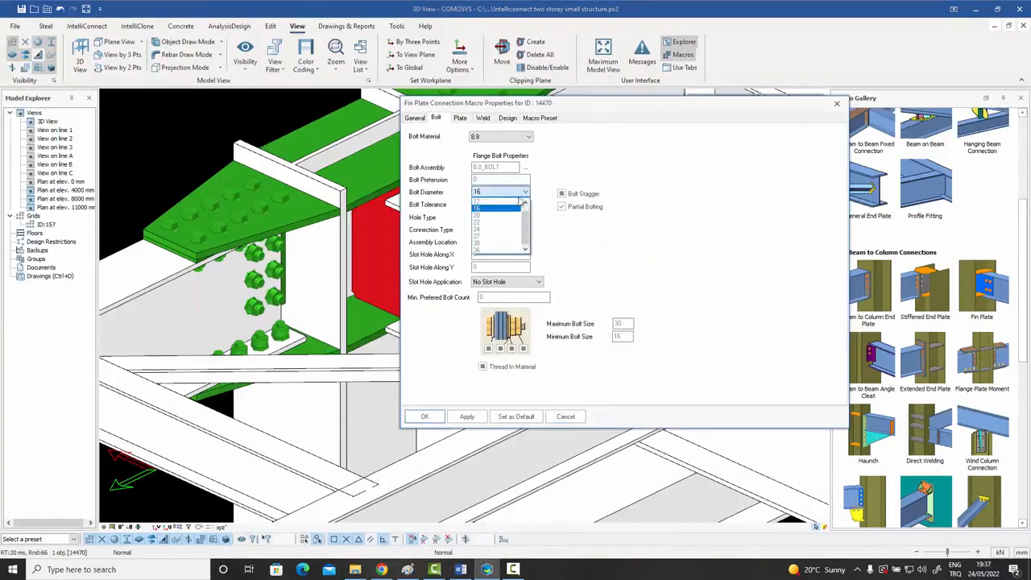
left_click(506, 215)
left_click(426, 418)
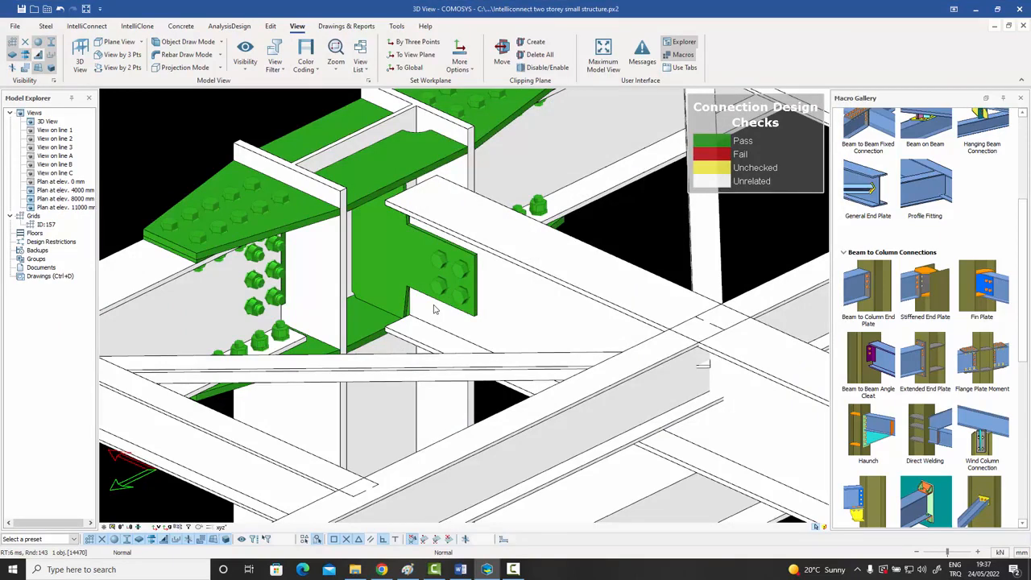
scroll(419, 363, "down", 3)
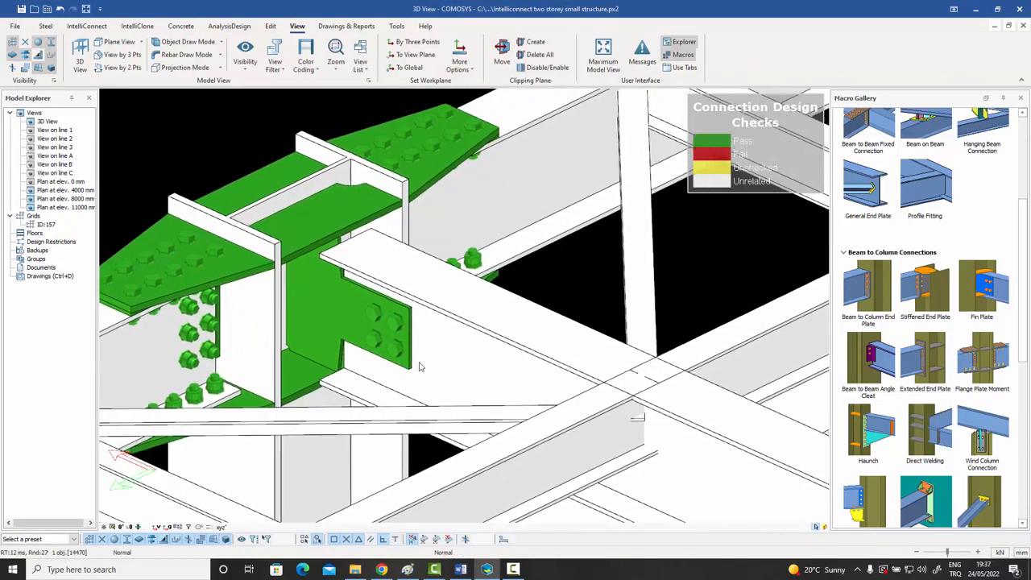
scroll(416, 365, "down", 5)
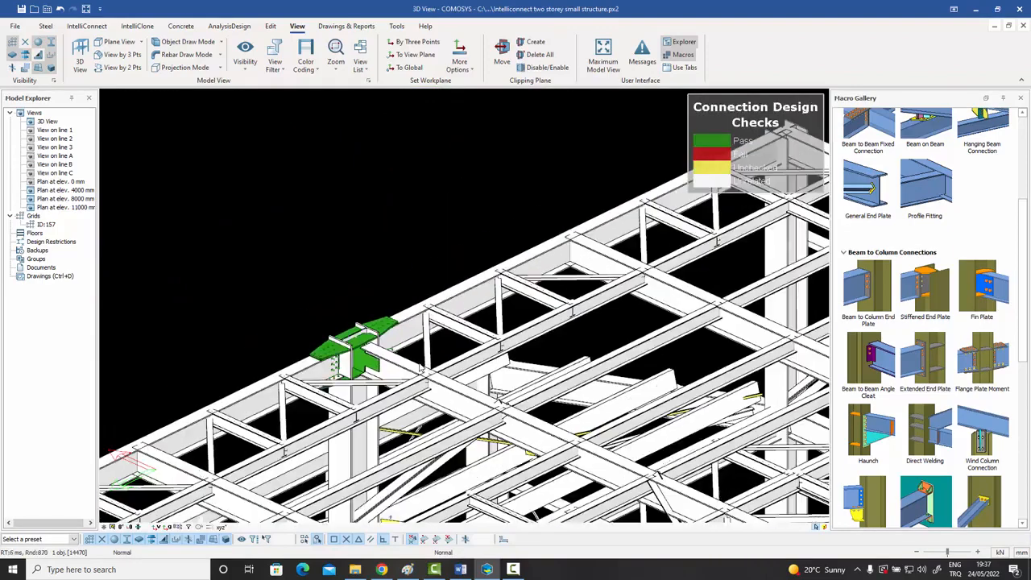
middle_click_drag(413, 380, 350, 354)
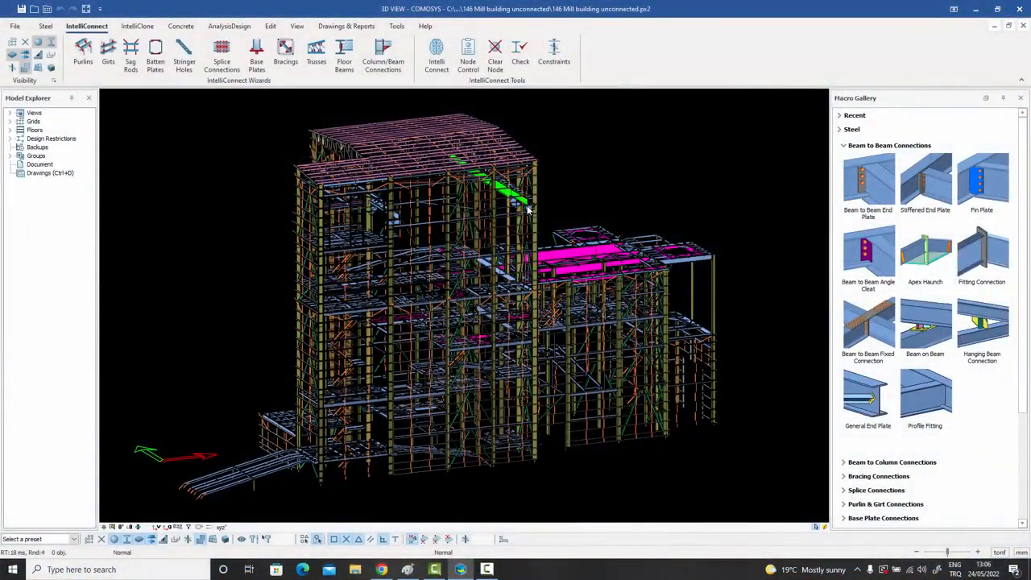
- Examine the unconnected mill building model from several sides, including its roof, storeys, bracing and lower annex
middle_click_drag(526, 249, 447, 270)
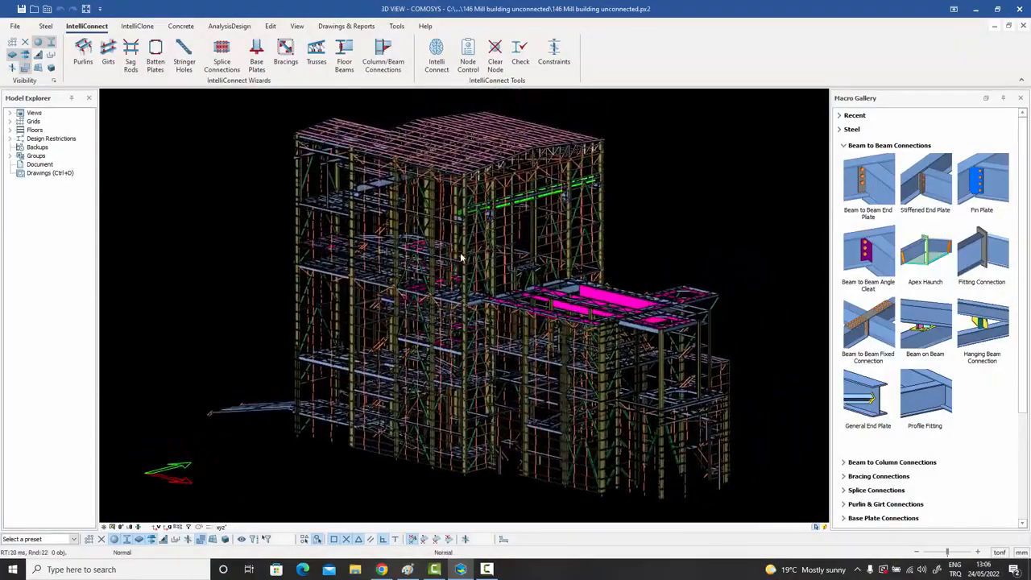
scroll(460, 255, "up", 5)
scroll(460, 256, "down", 5)
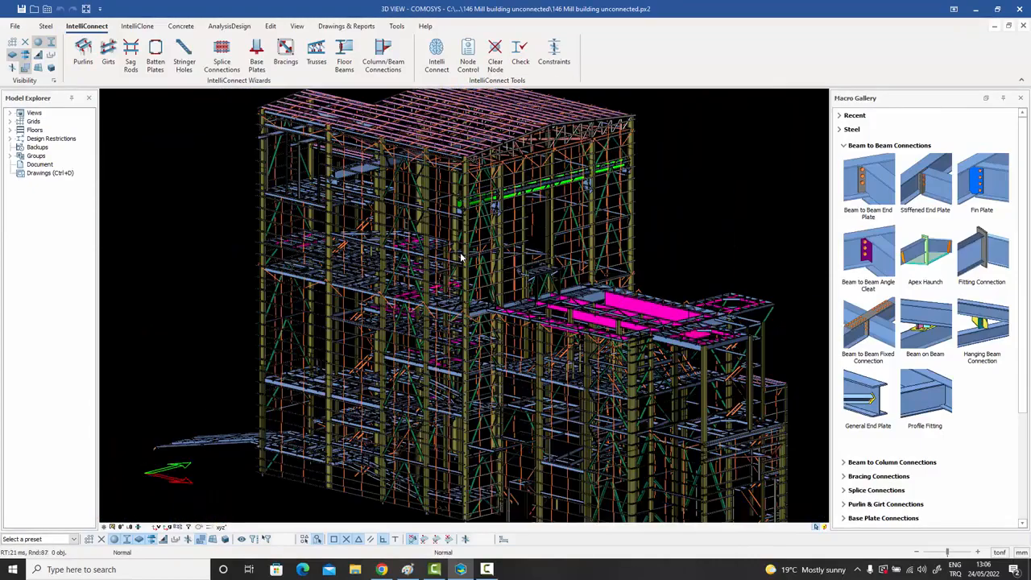
scroll(461, 257, "up", 2)
scroll(464, 250, "down", 2)
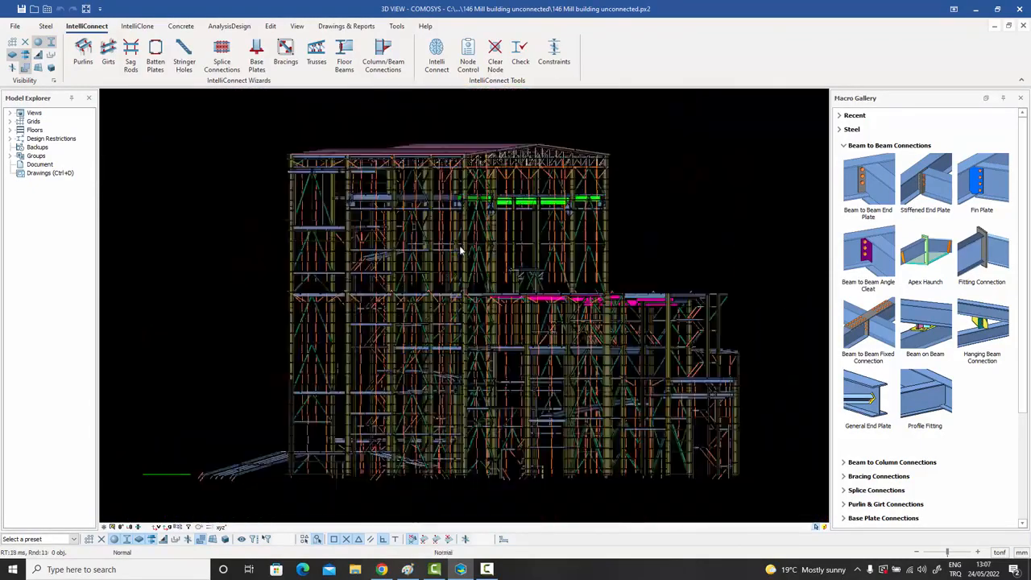
middle_click_drag(463, 250, 415, 221)
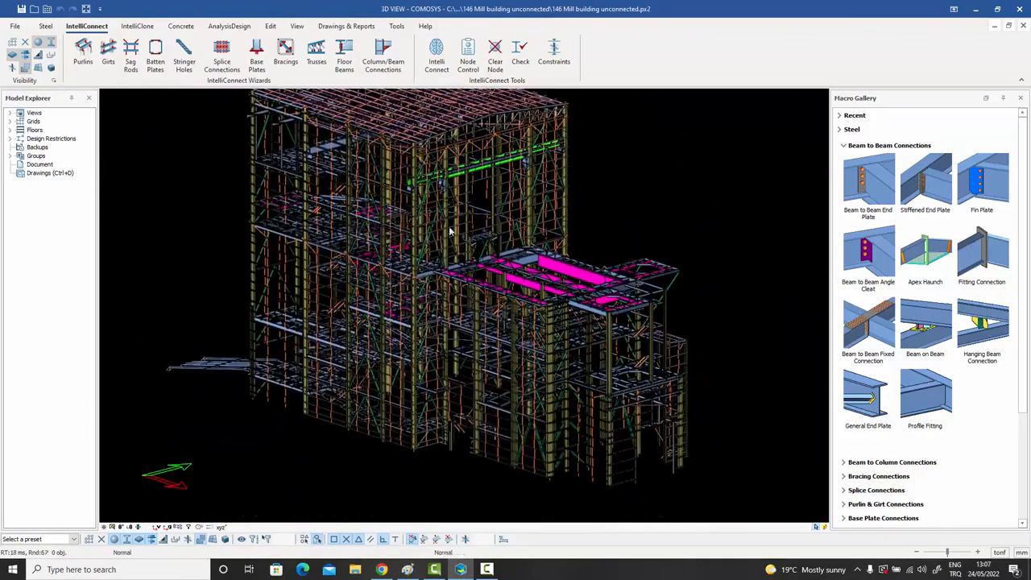
middle_click_drag(557, 307, 527, 264)
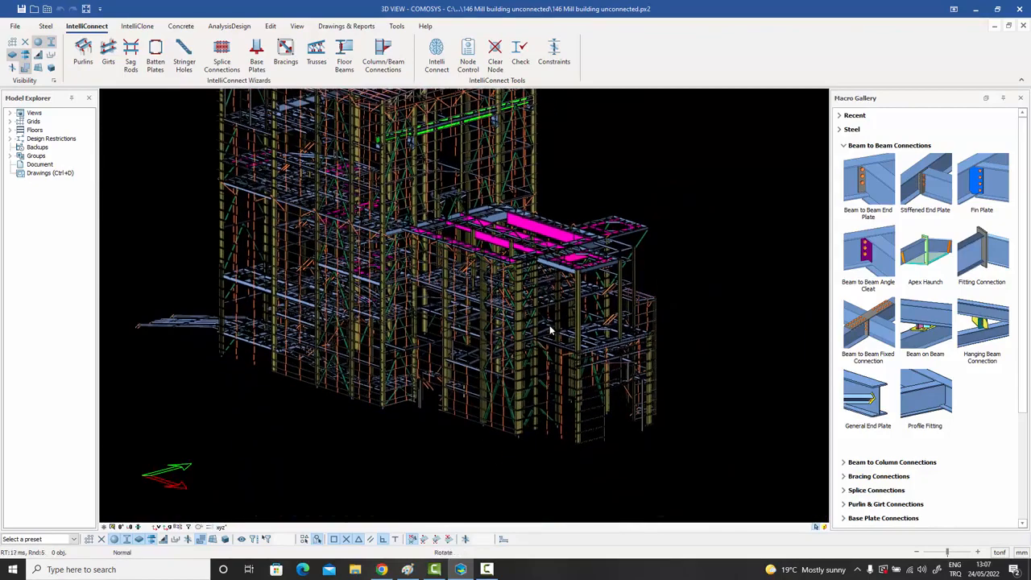
scroll(554, 326, "up", 1)
scroll(529, 310, "up", 1)
middle_click_drag(529, 310, 469, 329)
scroll(519, 320, "up", 3)
scroll(520, 321, "down", 3)
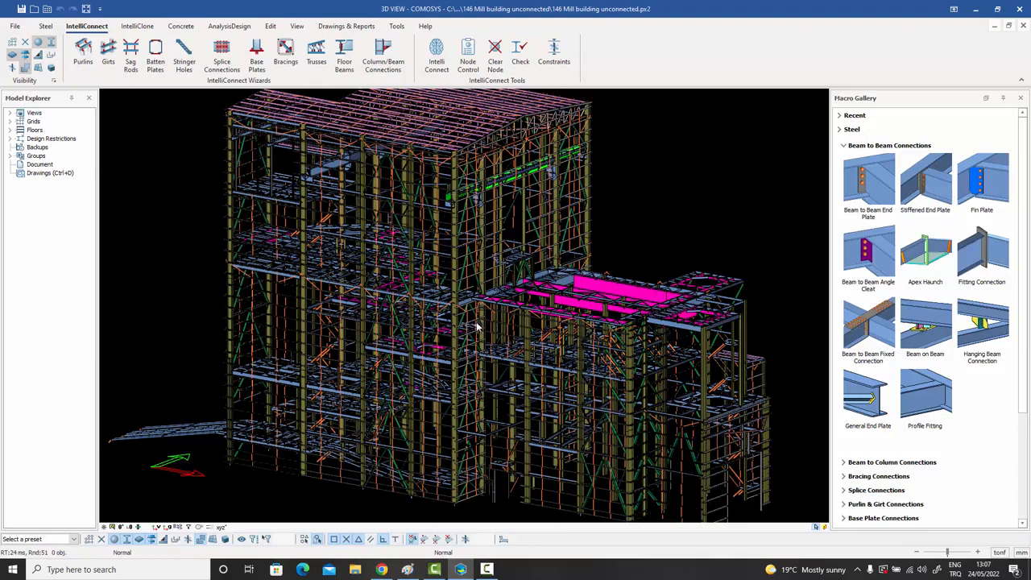
middle_click_drag(481, 328, 472, 327)
scroll(469, 327, "down", 3)
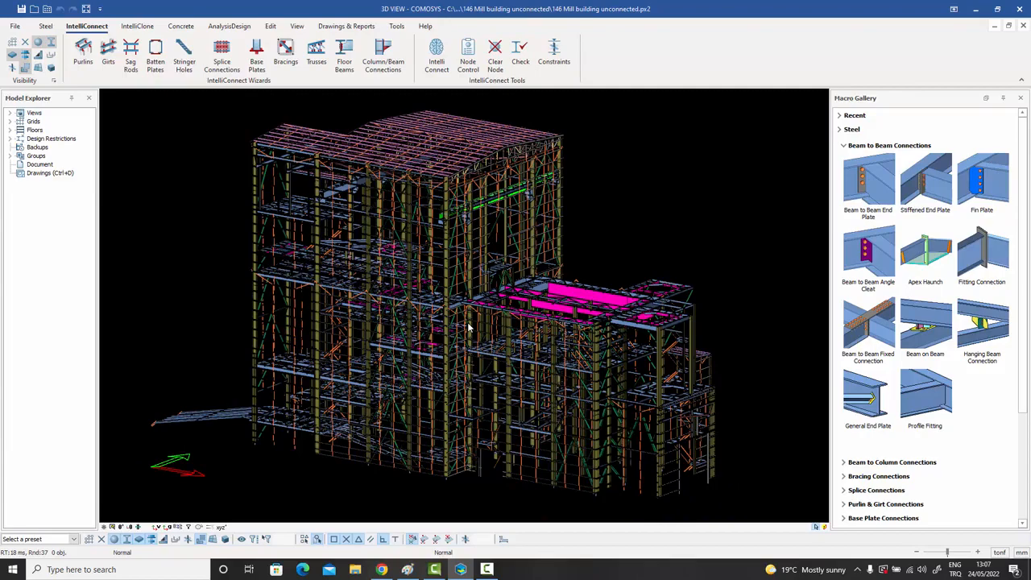
scroll(468, 327, "up", 5)
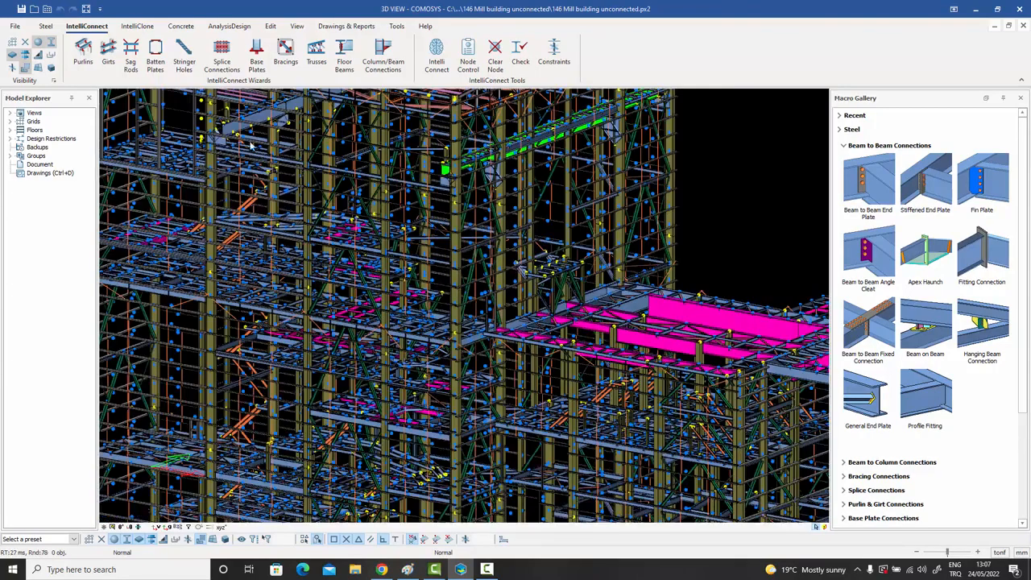
scroll(376, 255, "down", 5)
middle_click_drag(376, 255, 351, 211)
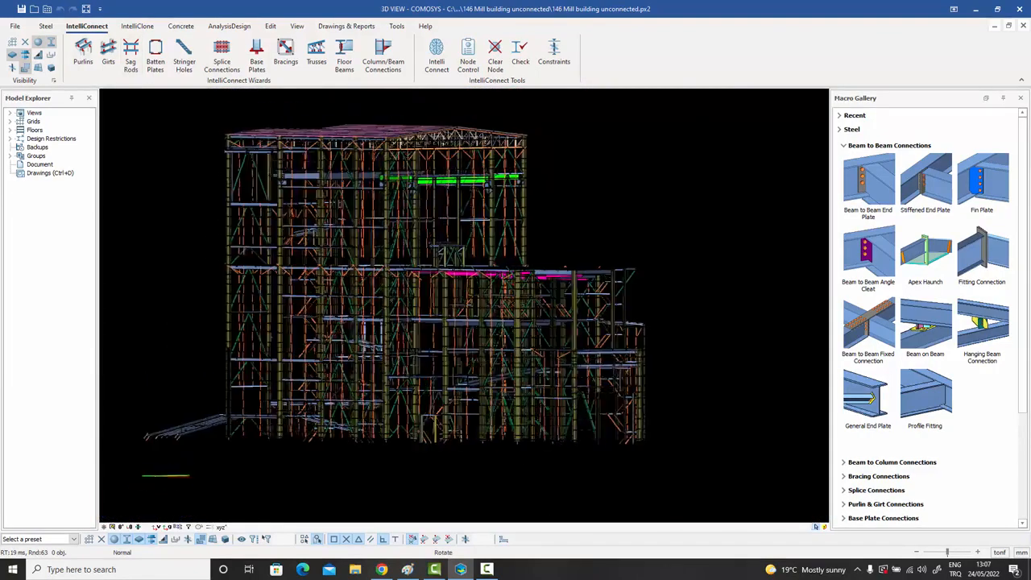
middle_click_drag(508, 201, 333, 251)
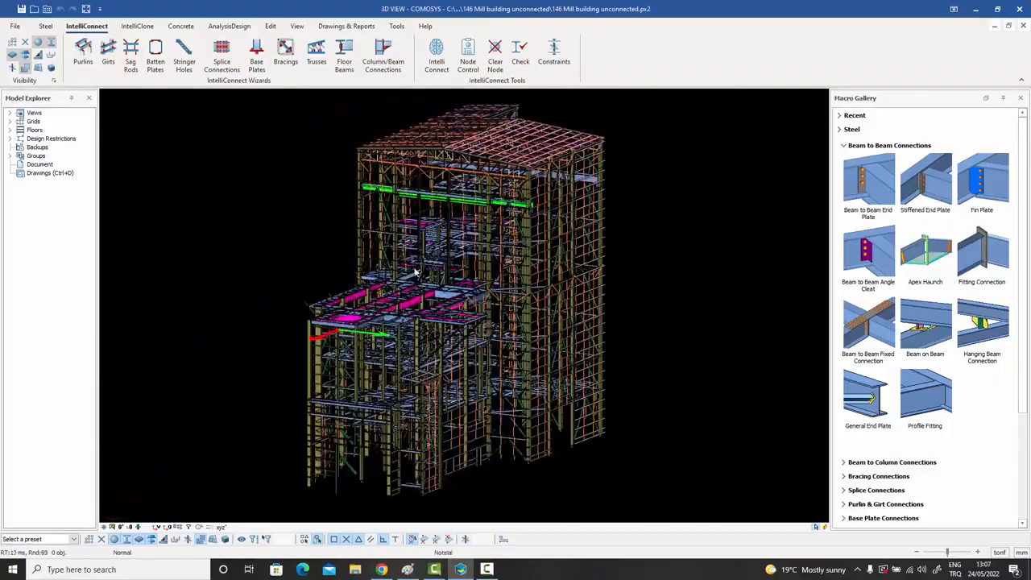
scroll(416, 272, "up", 5)
scroll(428, 274, "down", 5)
middle_click_drag(429, 274, 451, 314)
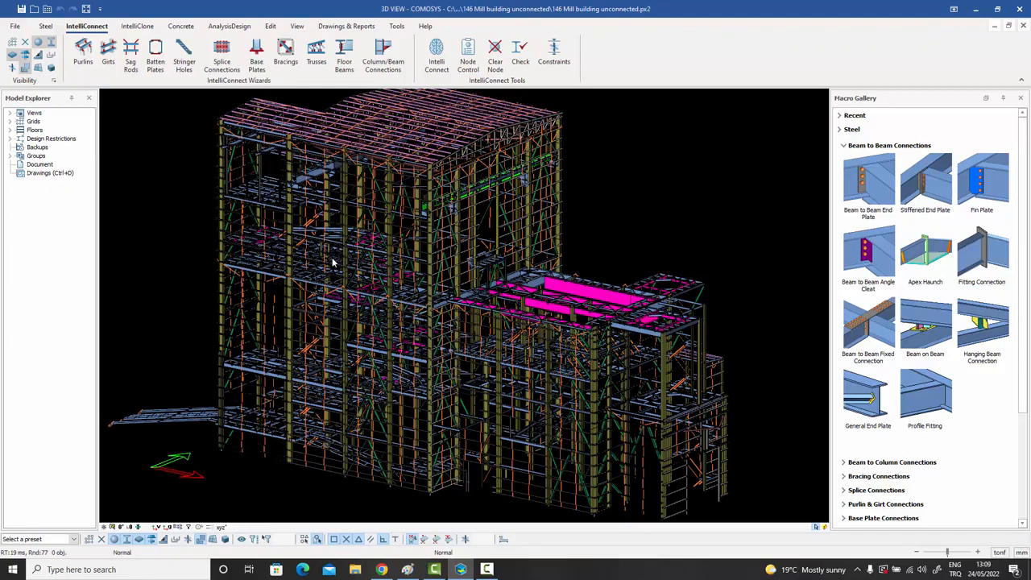
- Check the number of connected frames in the properties of the corner column's joint at floor level, and close them
scroll(330, 263, "up", 4)
scroll(374, 266, "up", 5)
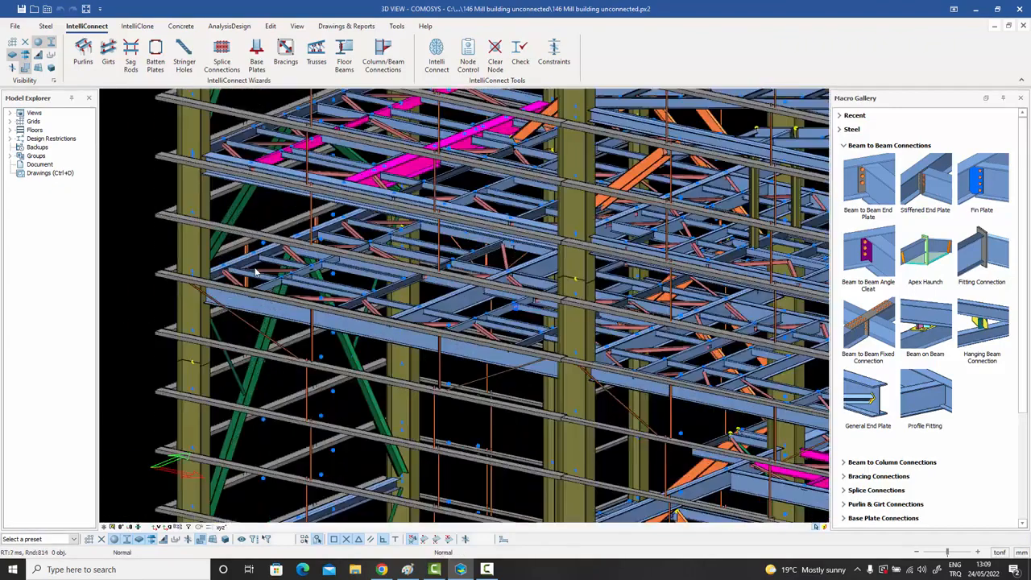
scroll(371, 266, "up", 2)
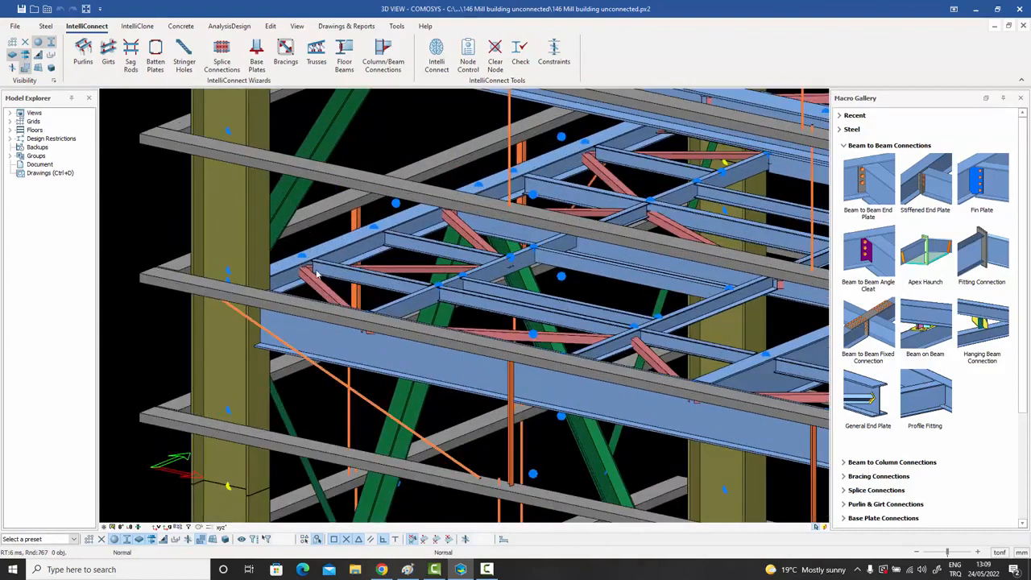
left_click(230, 272)
double_click(229, 272)
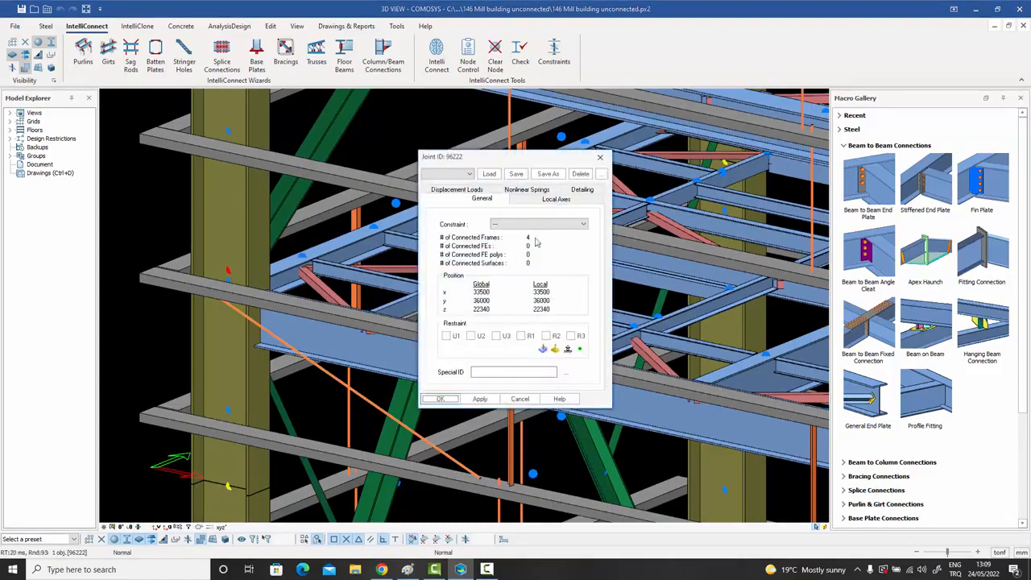
left_click(600, 159)
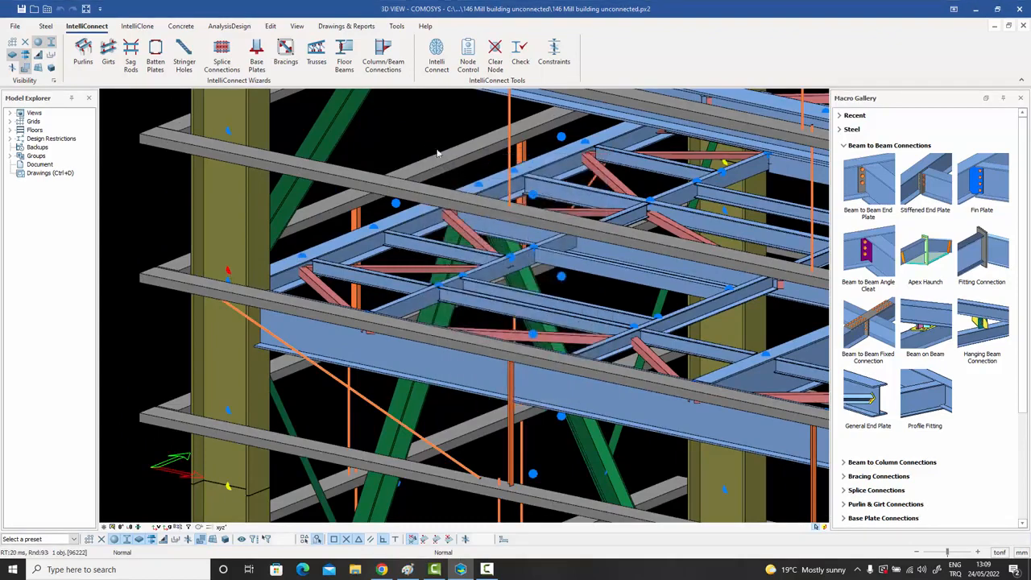
- Check the number of connected frames for the joint on the edge beam near the corner column
left_click(373, 229)
double_click(374, 229)
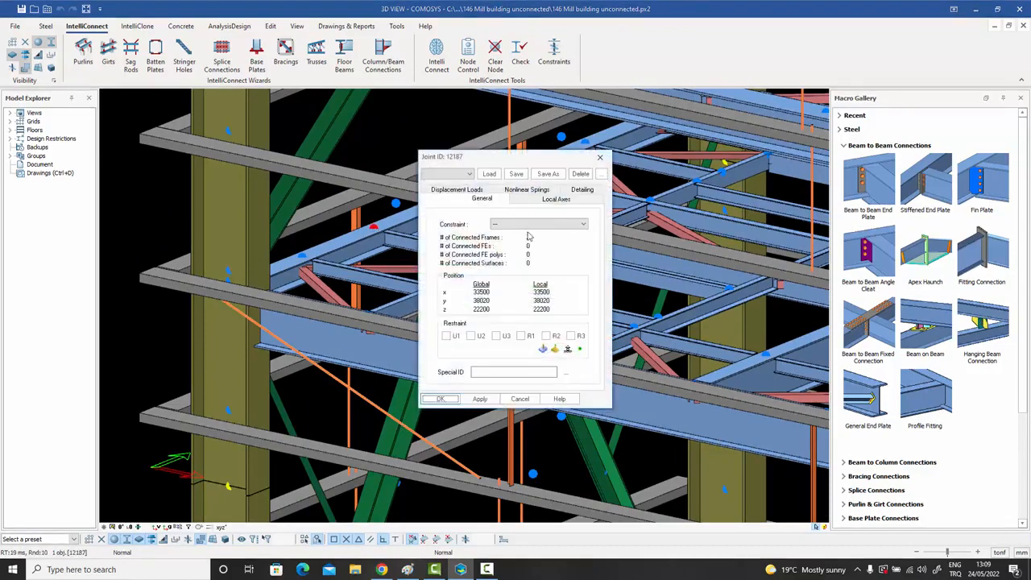
left_click(600, 157)
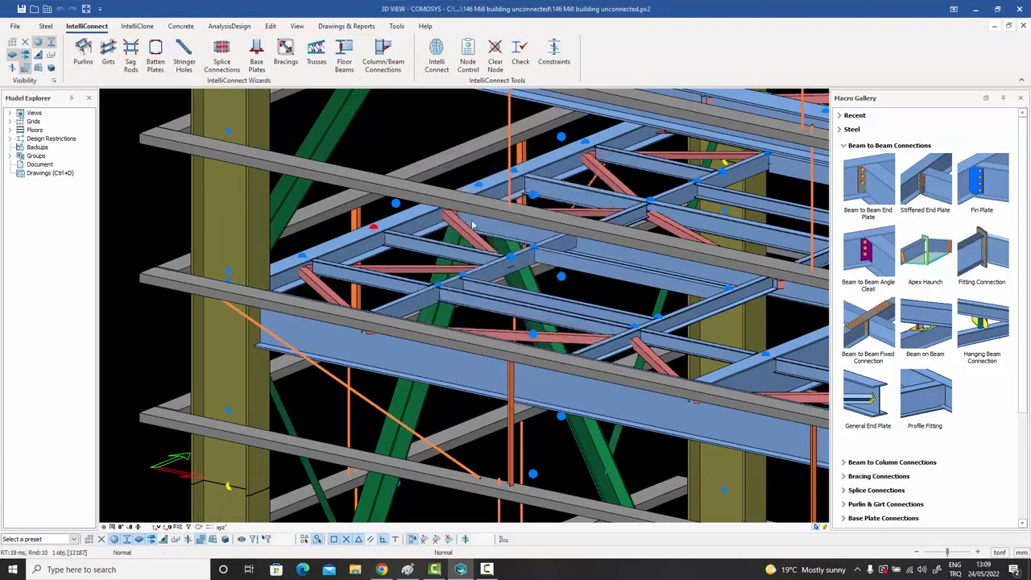
- Highlight the edge beam framing into the corner column, and review the column joint's properties again
left_click(360, 244)
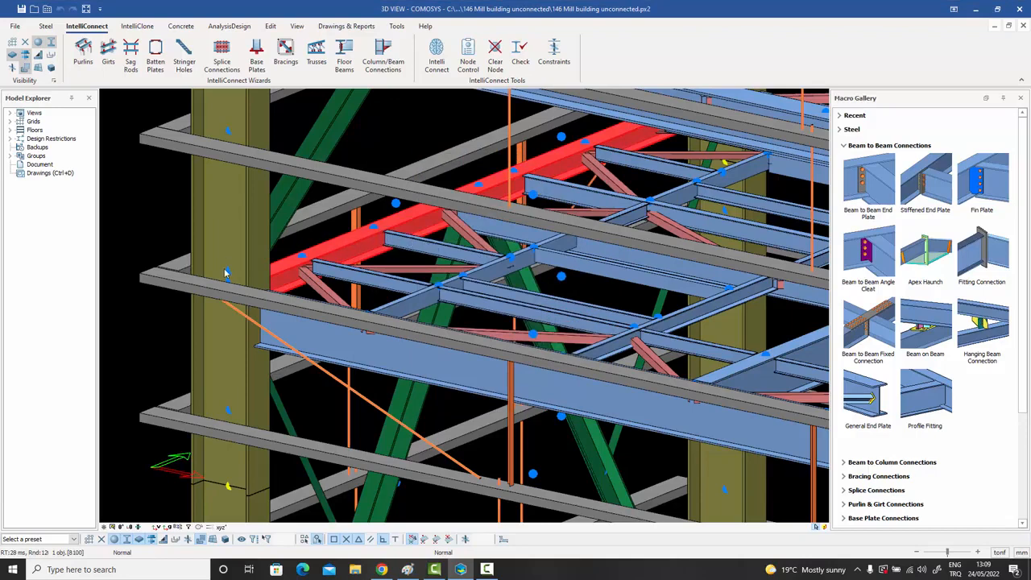
double_click(228, 274)
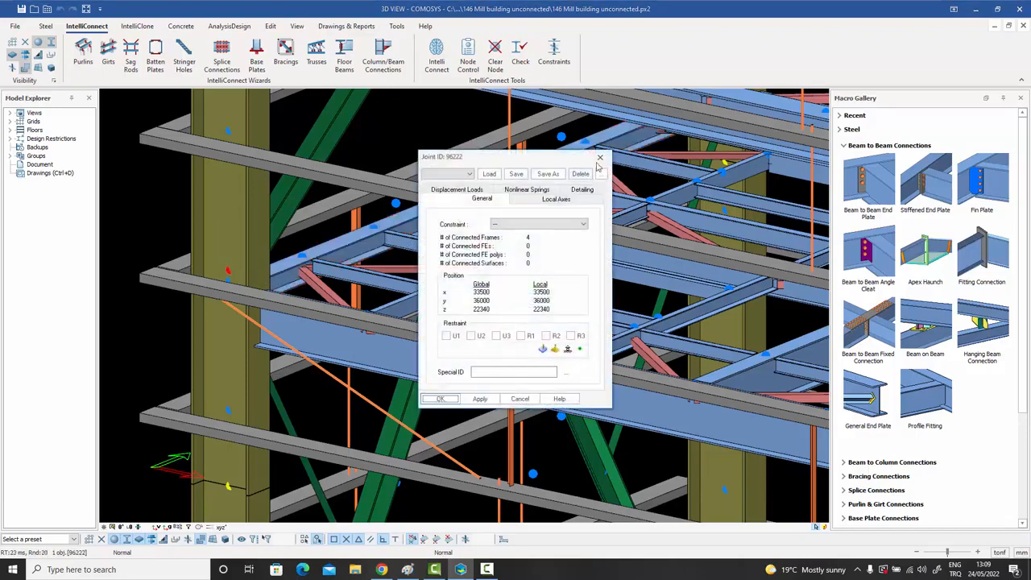
left_click(606, 154)
- Examine the mill building as a whole and the floor framing and bracing between its columns
scroll(394, 148, "down", 6)
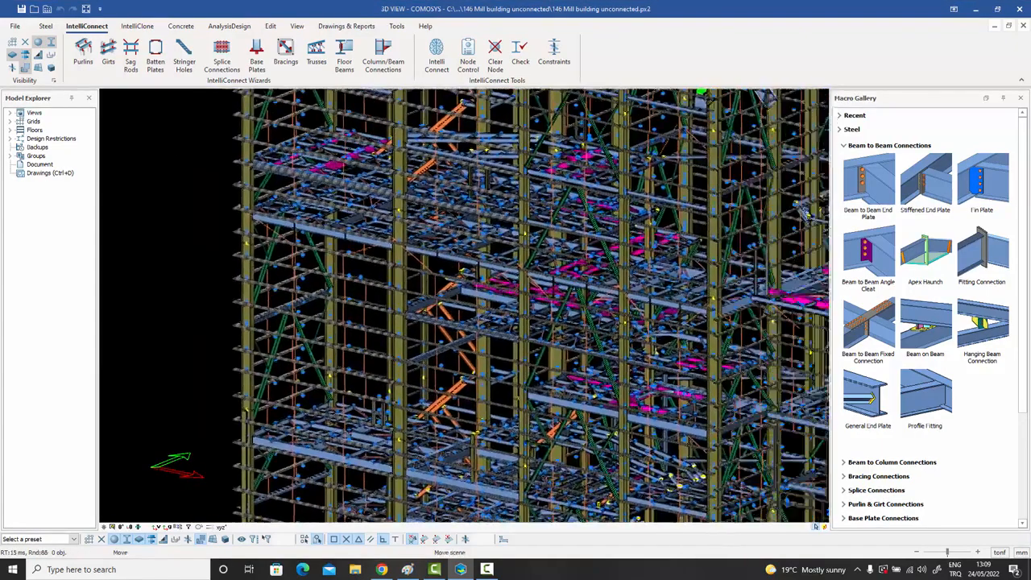
middle_click_drag(411, 249, 355, 251)
scroll(354, 251, "down", 2)
scroll(415, 258, "down", 2)
middle_click_drag(464, 266, 408, 297)
scroll(384, 299, "down", 1)
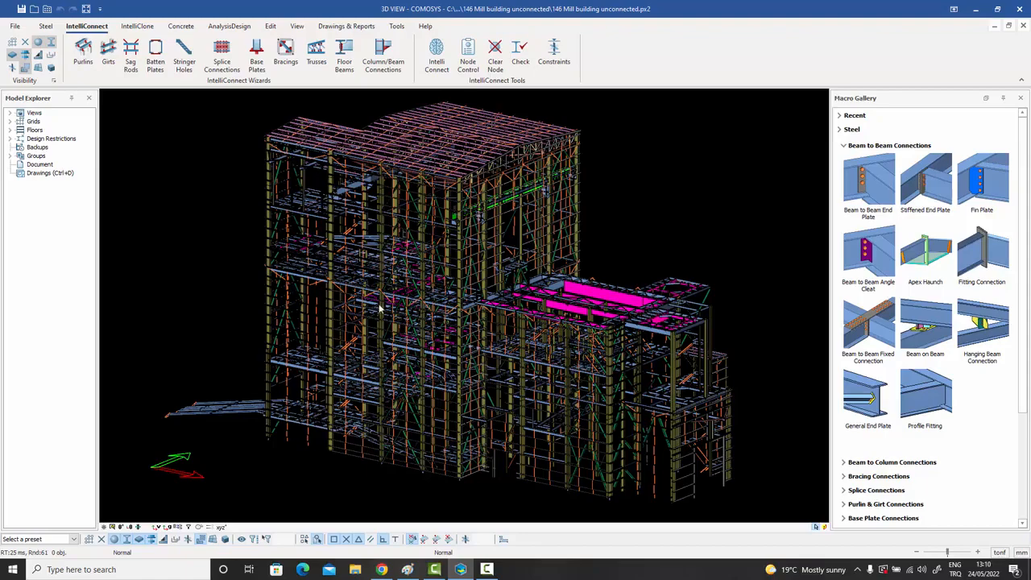
scroll(310, 285, "up", 5)
scroll(310, 285, "up", 4)
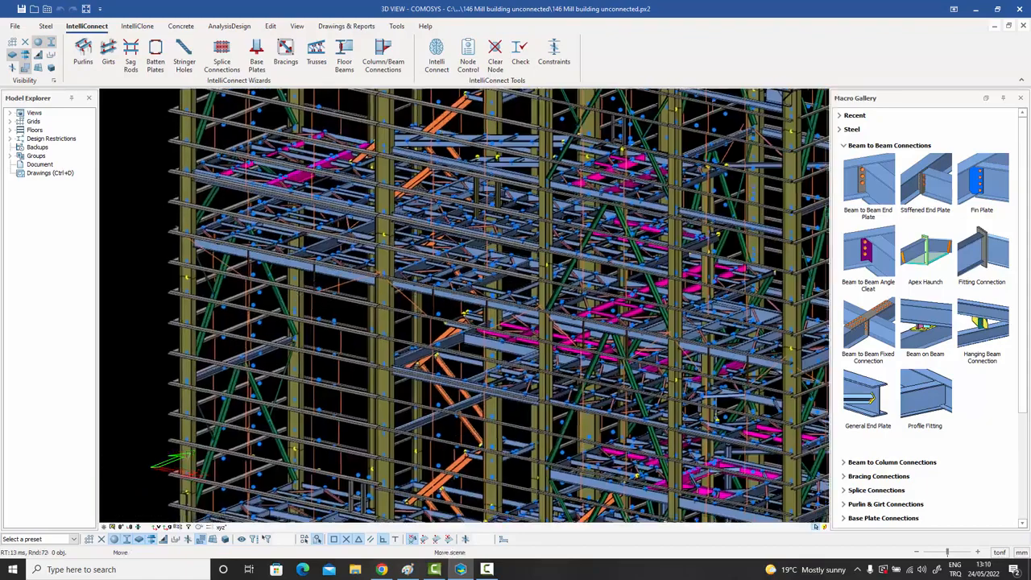
scroll(352, 356, "up", 4)
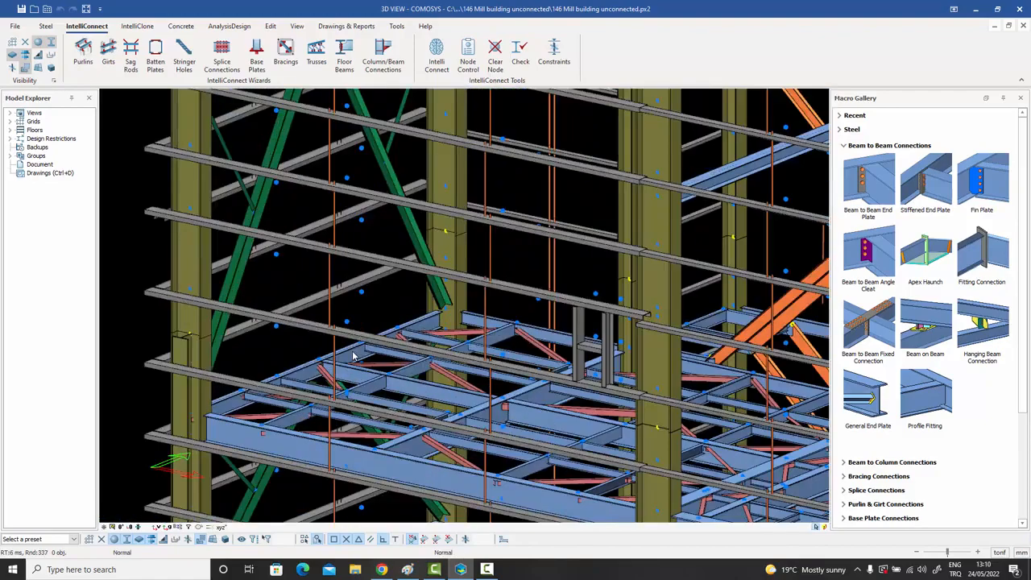
- Identify the members meeting at a joint midway along a floor edge beam by selecting the joint, the beams and the horizontal brace
scroll(335, 359, "down", 4)
scroll(335, 360, "up", 6)
scroll(335, 359, "up", 4)
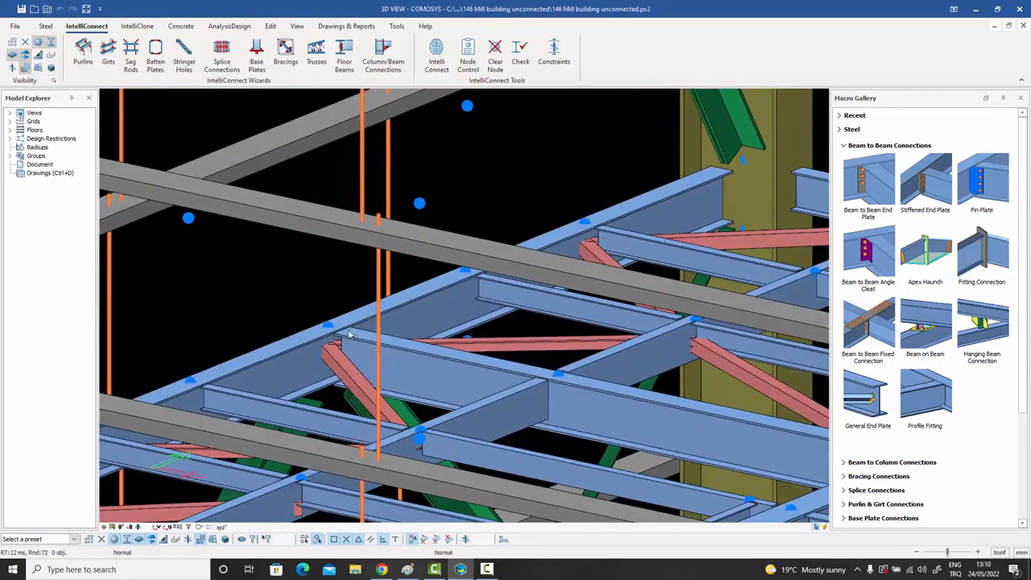
left_click(328, 326)
middle_click_drag(355, 336, 367, 291)
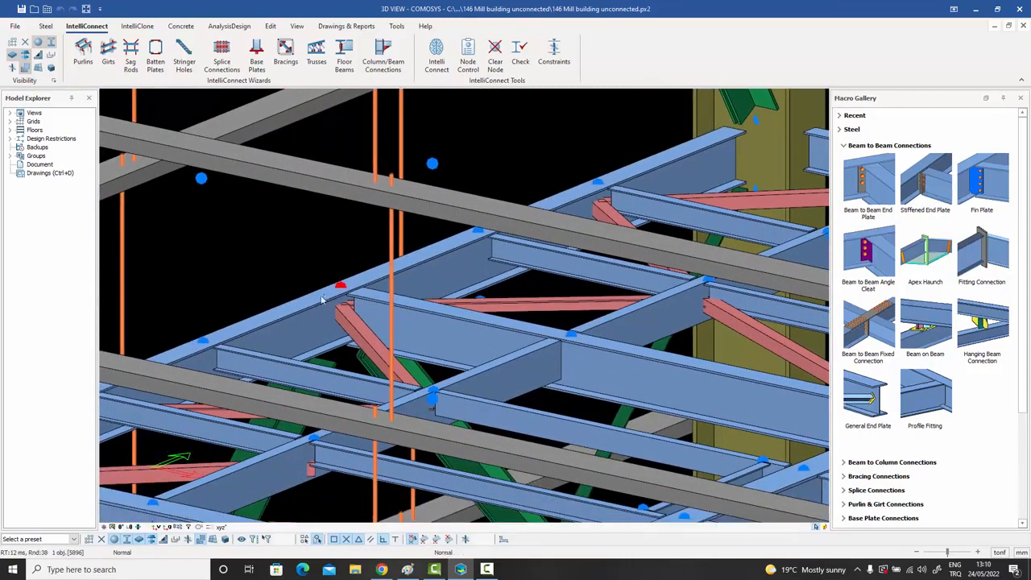
left_click(321, 296)
left_click(391, 311)
left_click(429, 310)
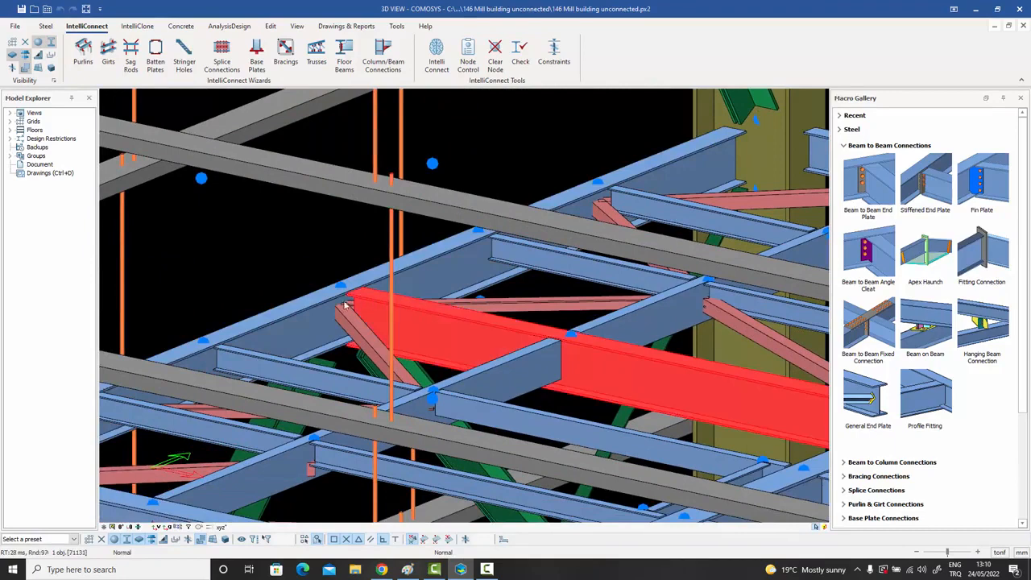
left_click(319, 303)
left_click(422, 318)
left_click(308, 310)
left_click(359, 330)
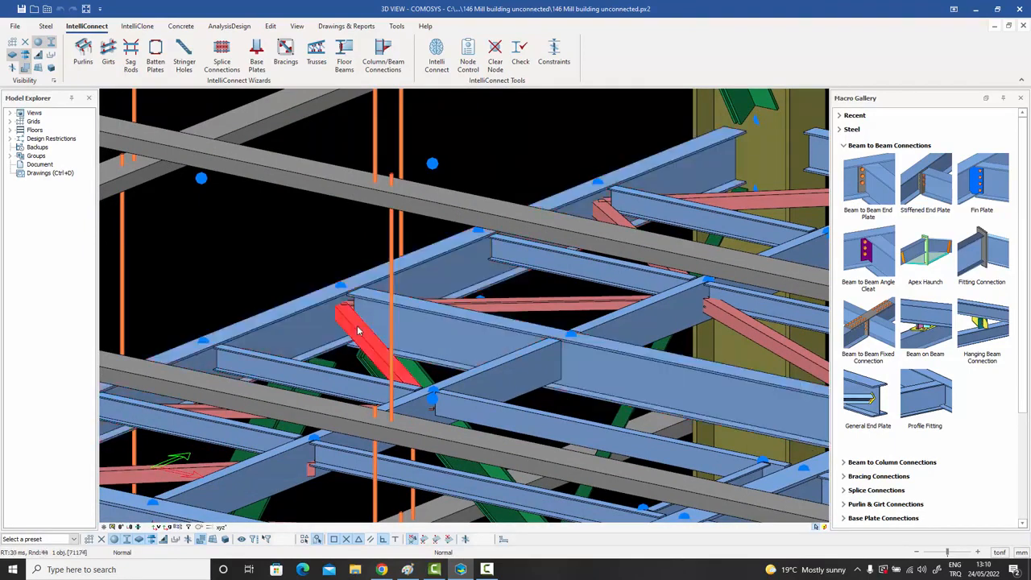
- Highlight the horizontal braces meeting at the floor edge beam joint, and survey the floor framing across the mill building
left_click(440, 277)
left_click(469, 310)
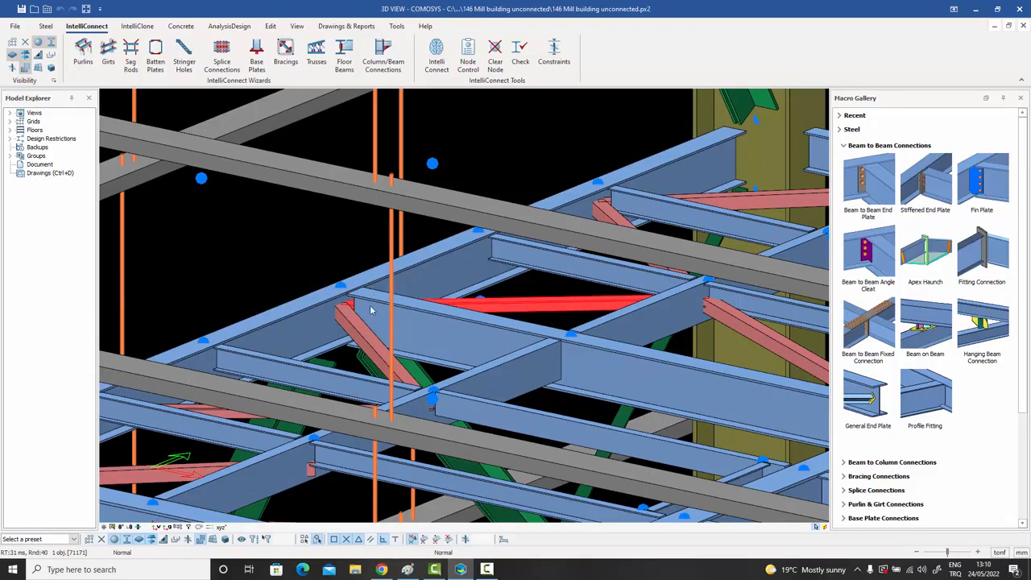
scroll(371, 310, "down", 8)
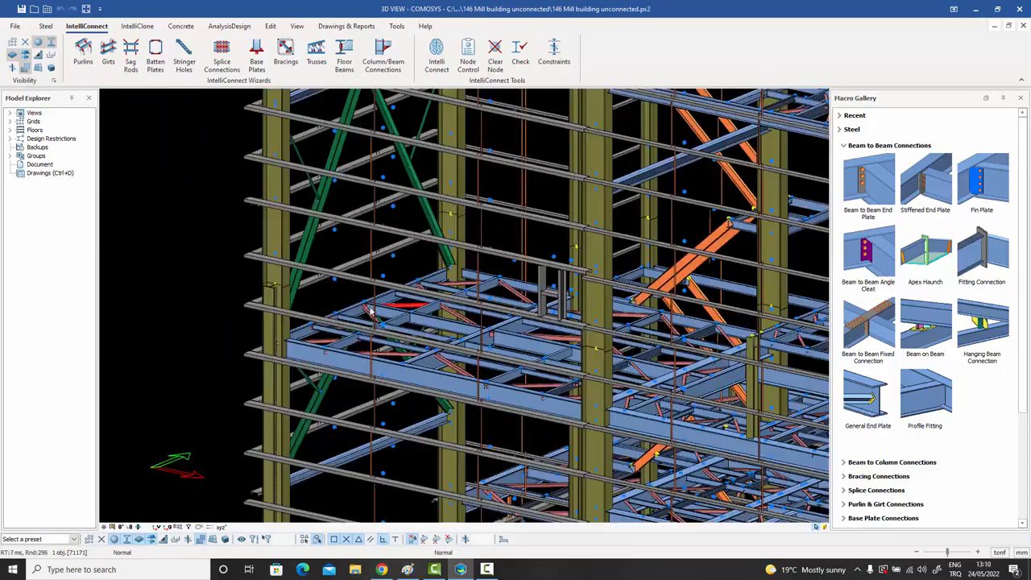
scroll(327, 354, "up", 3)
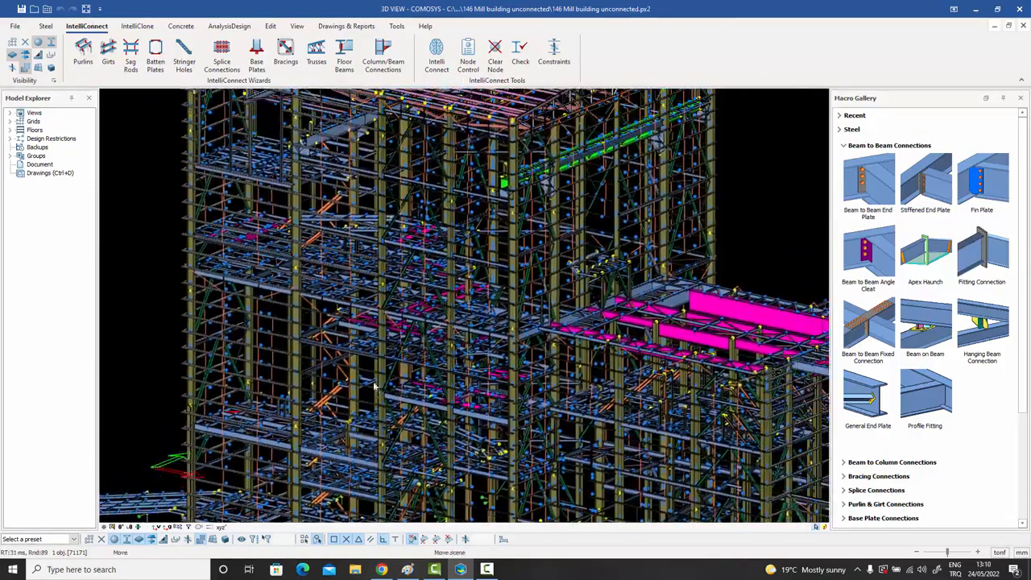
scroll(375, 379, "up", 2)
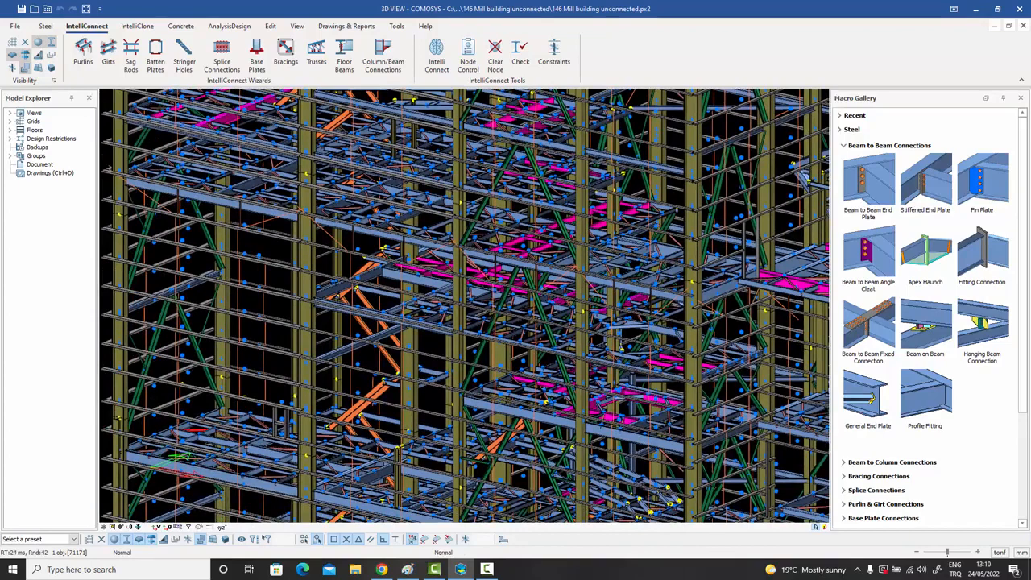
scroll(446, 367, "up", 2)
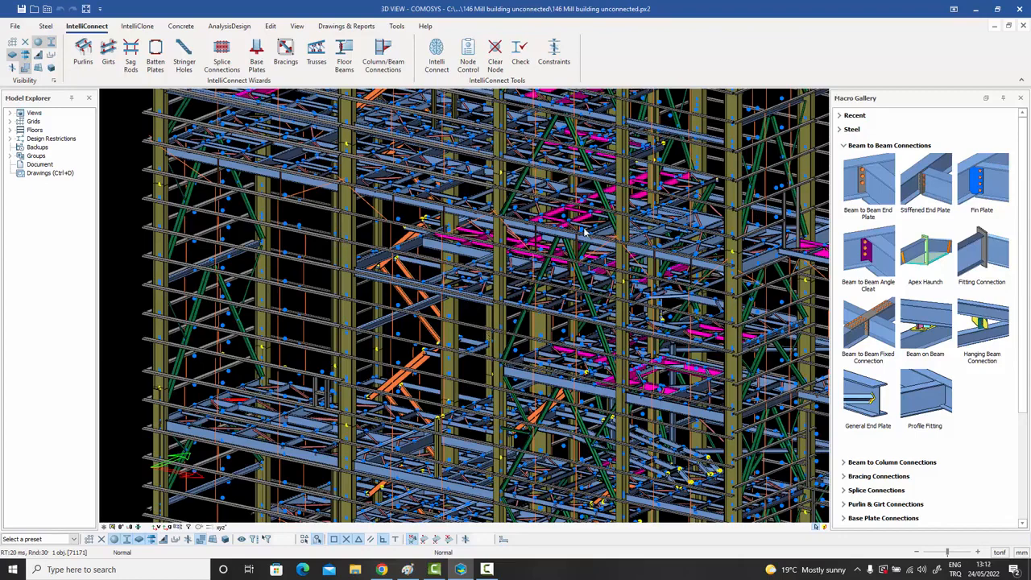
- Open the macro constraints and review the permitted frame and profile types for the flange plate moment, splice, apex haunch, fitting and purlin macros
left_click(558, 58)
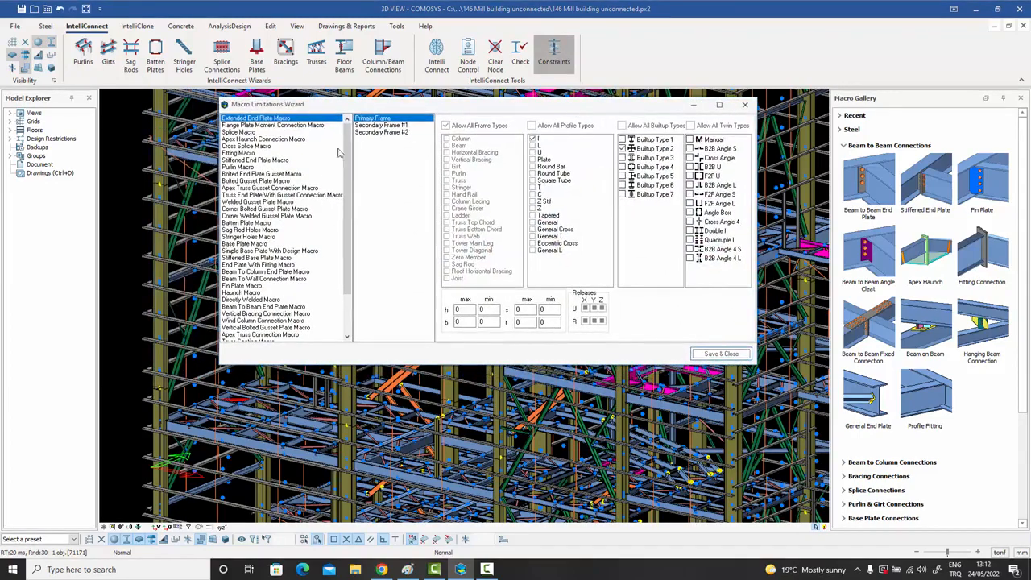
left_click(260, 126)
left_click(251, 132)
left_click(248, 139)
left_click(243, 154)
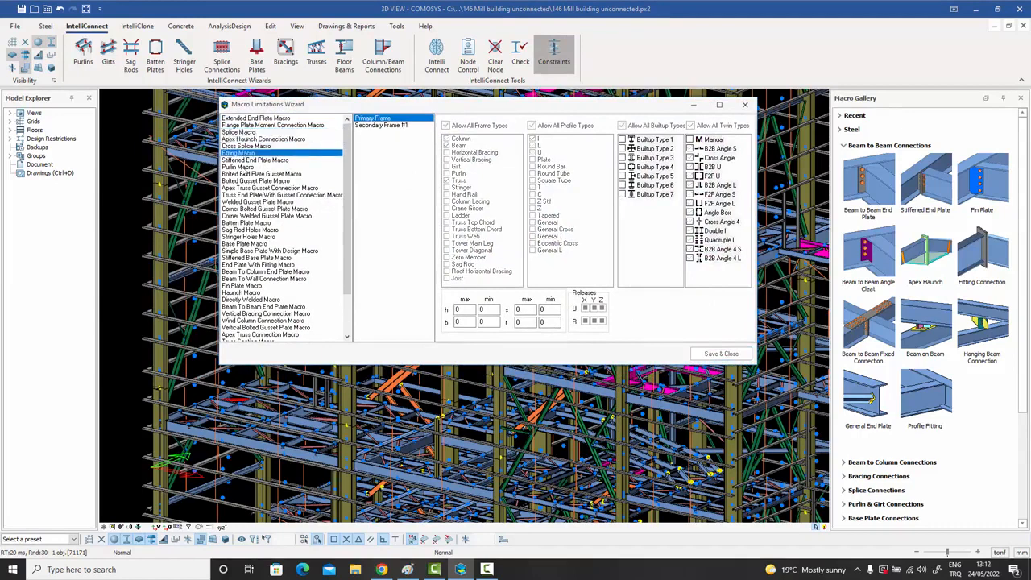
left_click(247, 167)
- Compare the primary frame limitations of the Extended End Plate and Splice macros, and close the Macro Limitations Wizard without saving
left_click(278, 119)
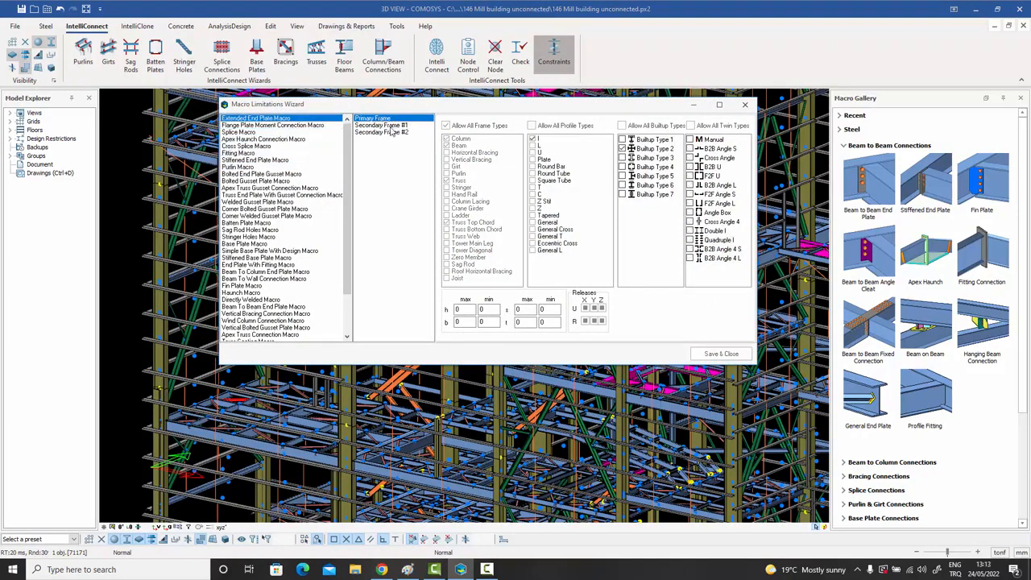
left_click(247, 133)
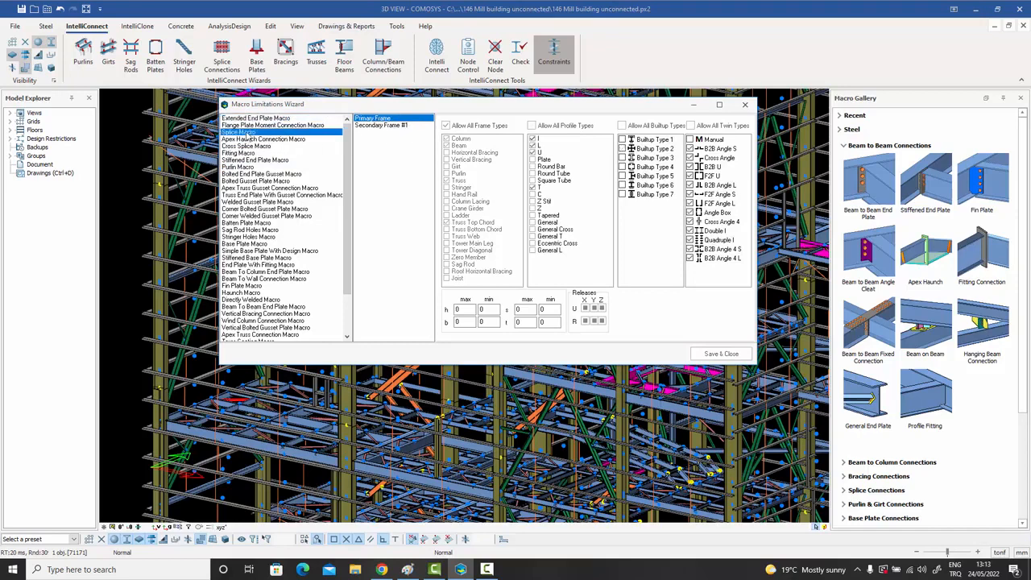
left_click(279, 118)
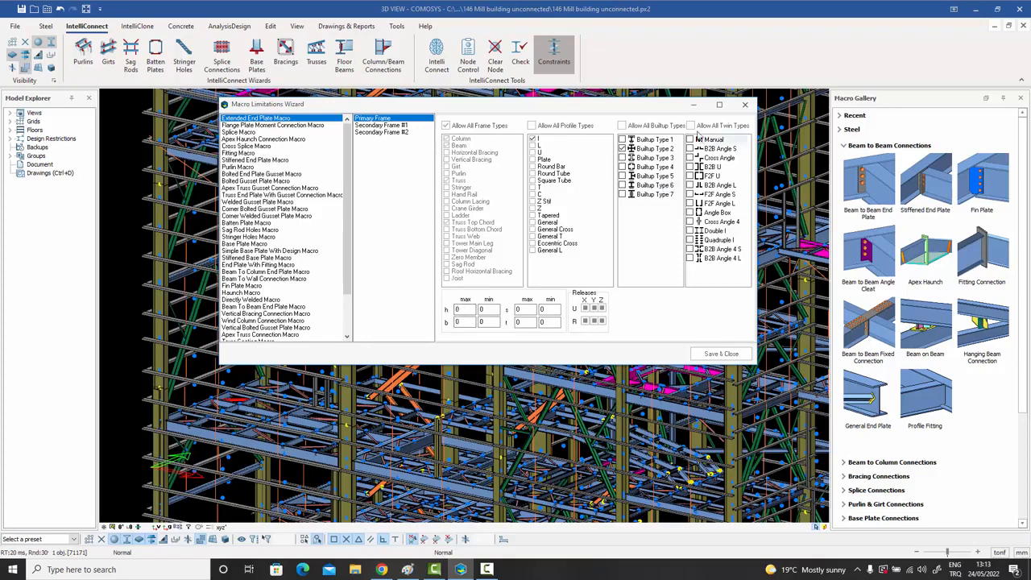
left_click(746, 105)
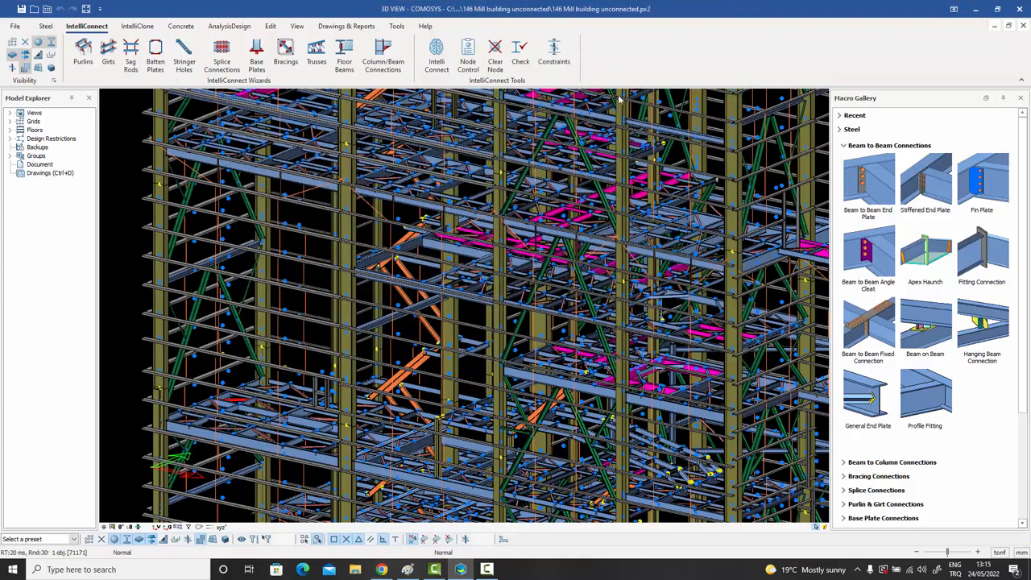
- Examine the mill building's upper storeys, roof purlins and end truss as a whole
scroll(564, 168, "up", 4)
scroll(510, 298, "down", 5)
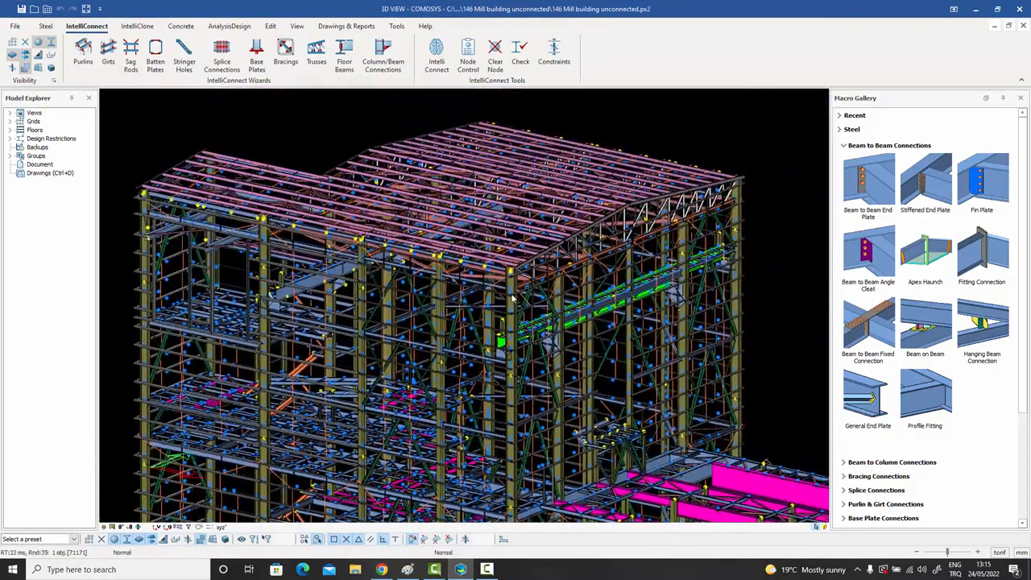
middle_click_drag(510, 298, 549, 292)
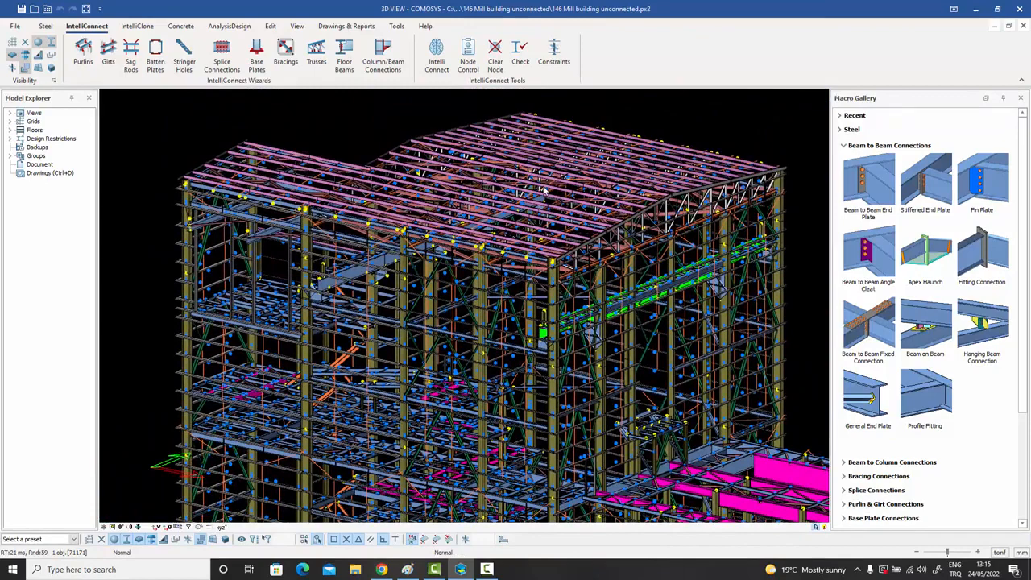
middle_click_drag(548, 214, 557, 195)
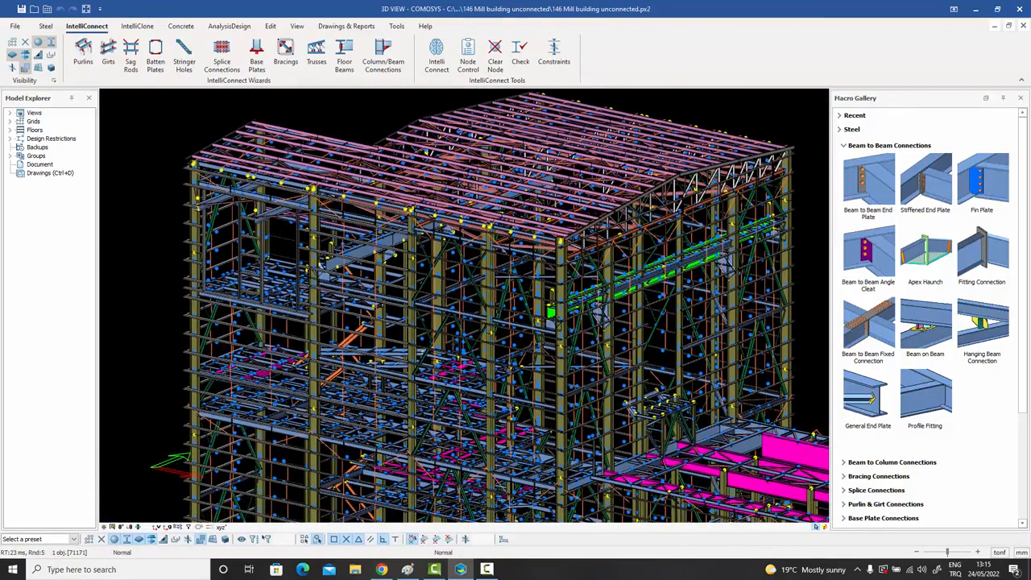
middle_click_drag(556, 248, 553, 231)
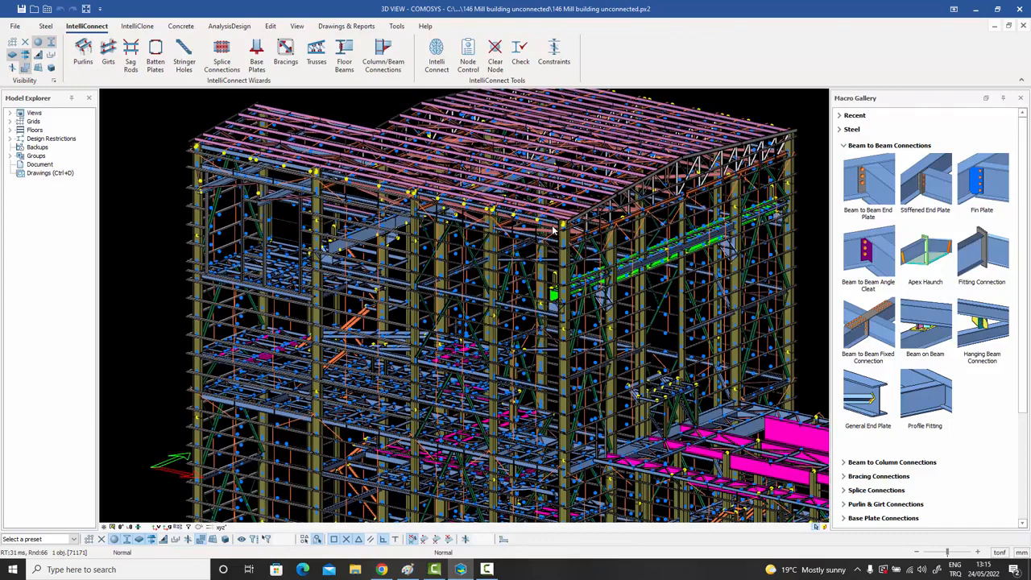
middle_click_drag(552, 231, 466, 285)
middle_click_drag(452, 231, 514, 259)
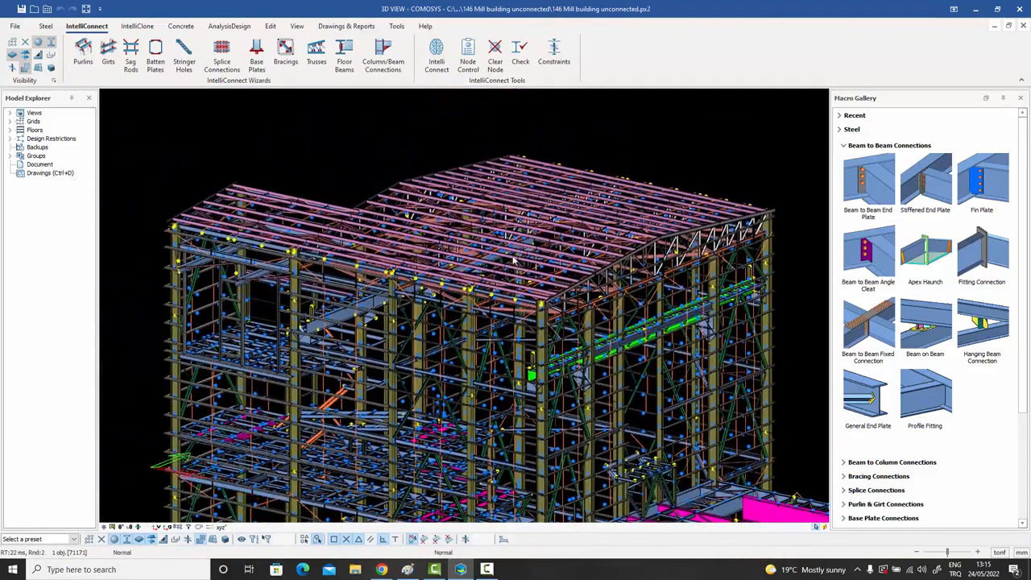
scroll(513, 260, "up", 2)
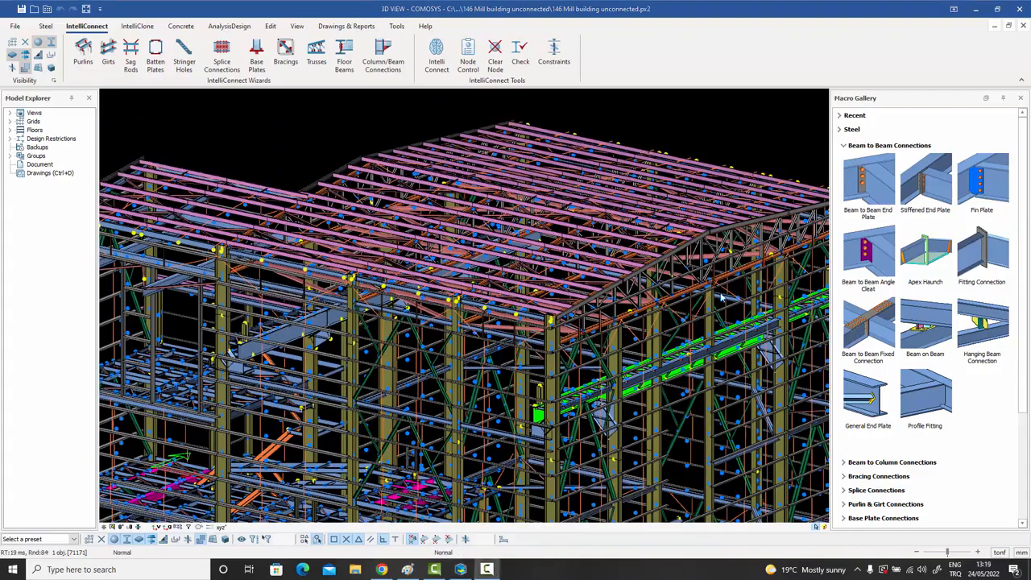
middle_click_drag(722, 298, 668, 316)
- Inspect the unconnected purlin joints near the roof ridge, highlighting a purlin and the truss top chord beneath it
scroll(683, 296, "up", 5)
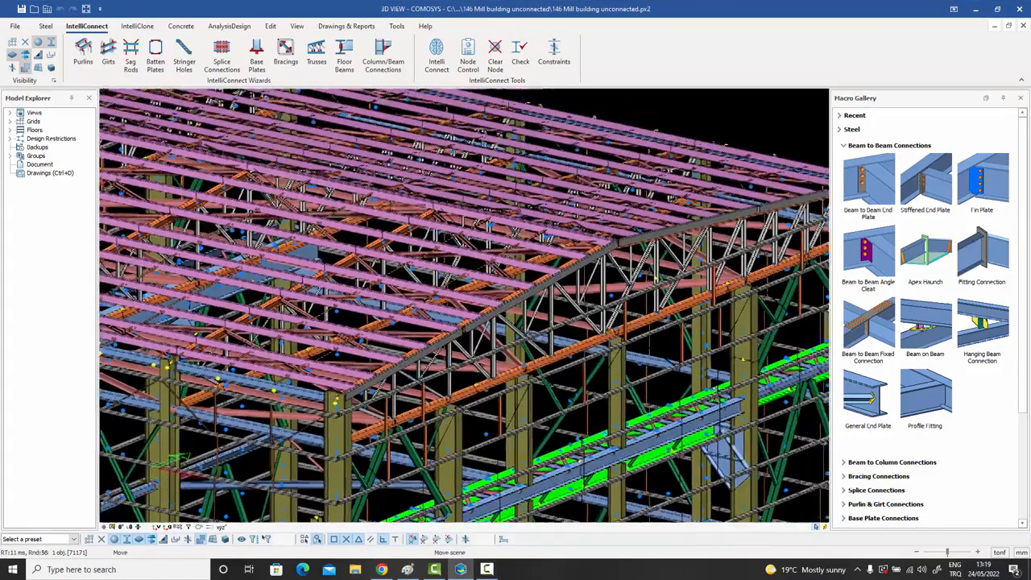
scroll(658, 268, "up", 4)
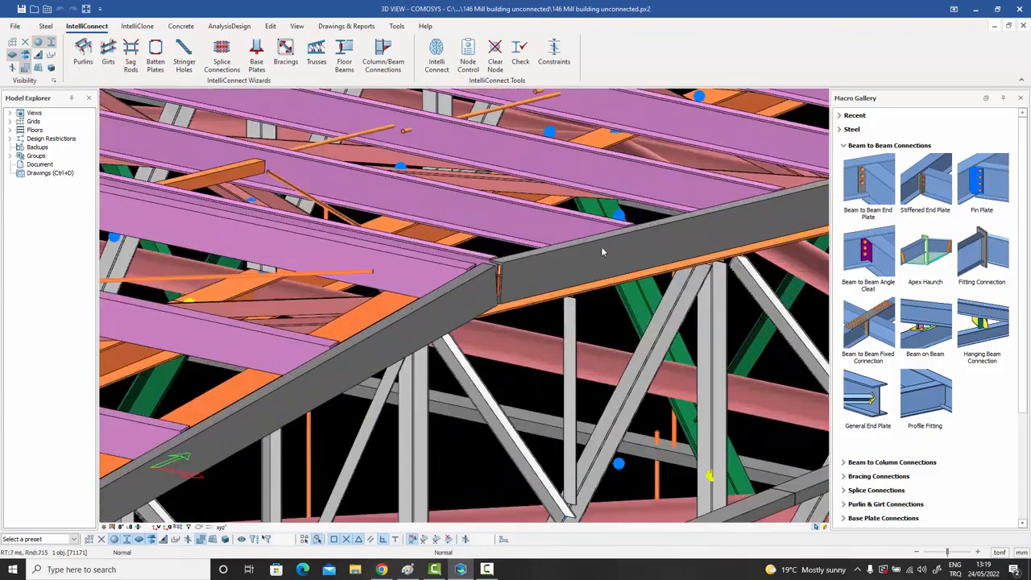
scroll(596, 245, "down", 2)
scroll(558, 259, "up", 2)
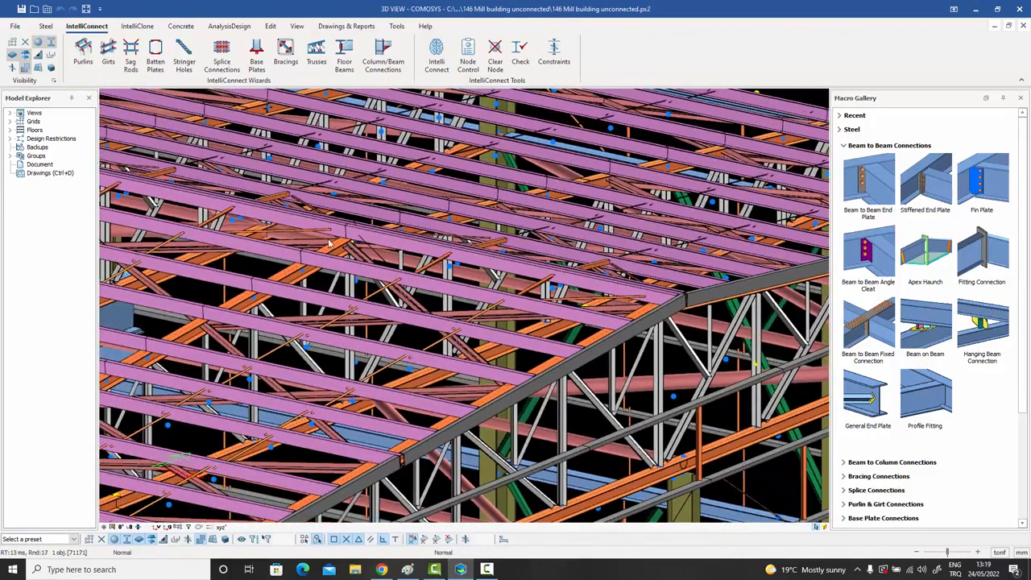
scroll(330, 245, "up", 3)
scroll(243, 268, "down", 2)
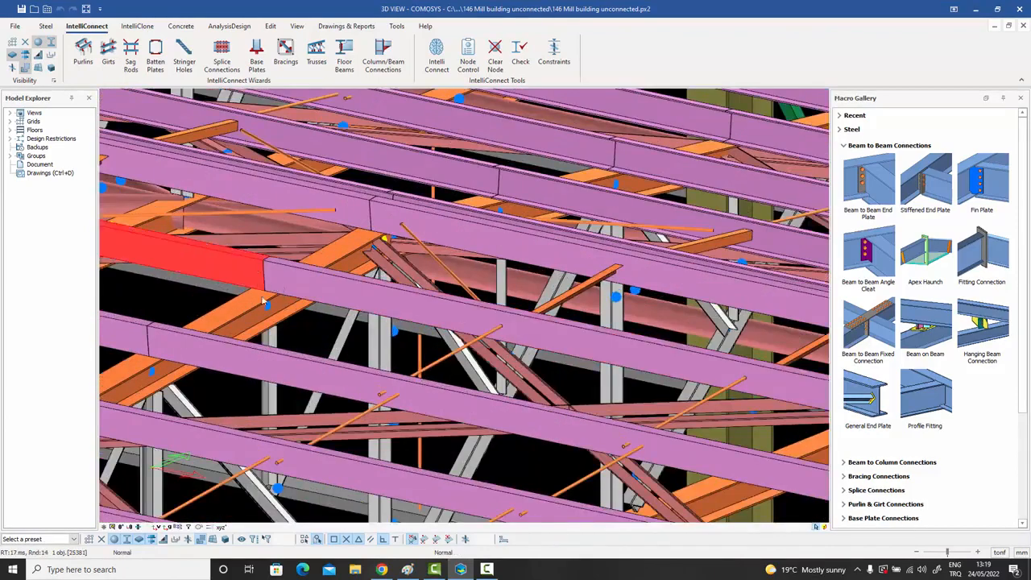
scroll(310, 290, "down", 2)
scroll(309, 290, "down", 4)
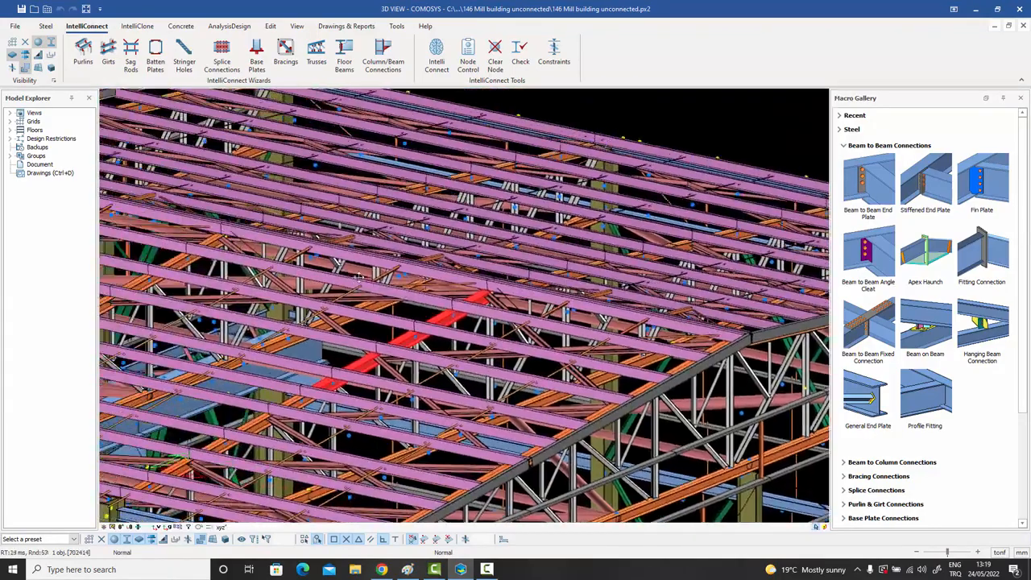
scroll(283, 217, "down", 5)
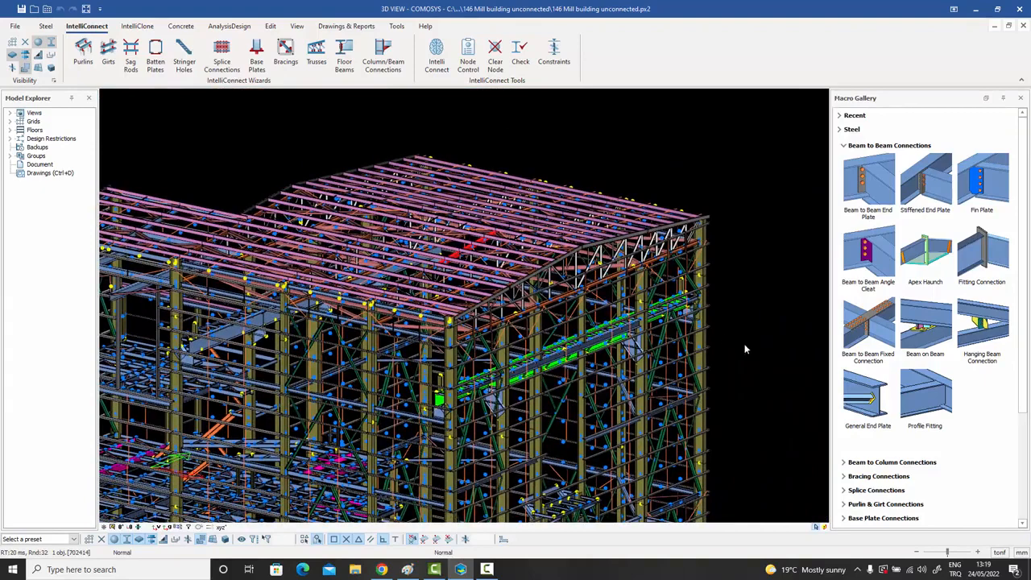
- Window-select the higher roof's framing, create its purlin connections with IntelliConnect using the Folded Plate Type, and close the connection log
left_click_drag(732, 354, 343, 129)
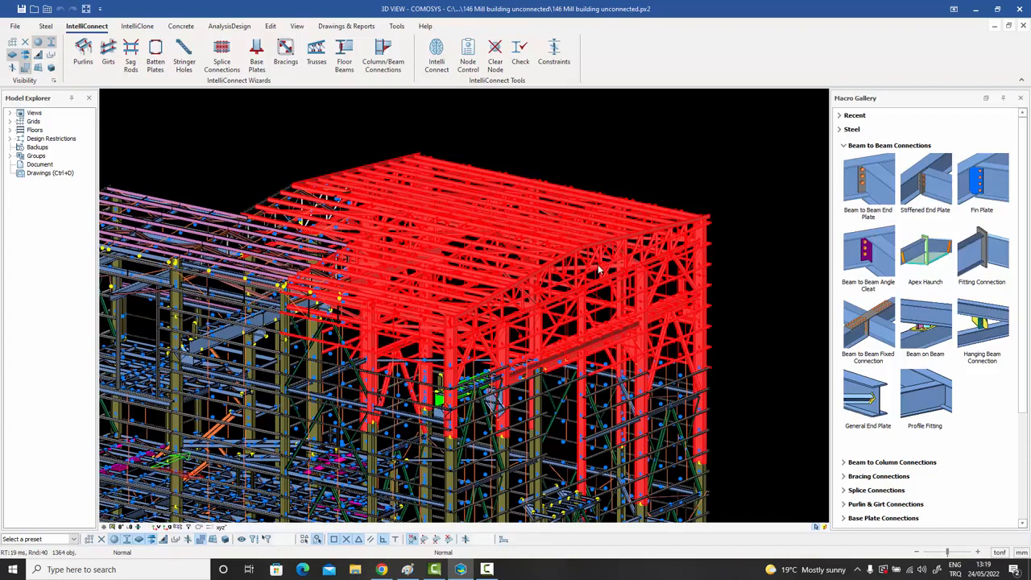
right_click(564, 157)
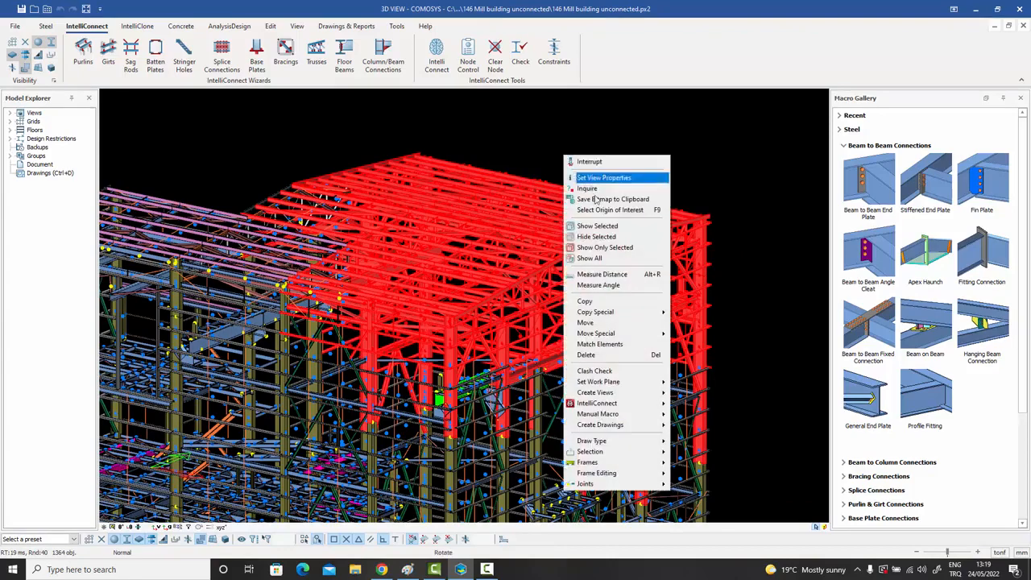
mouse_move(614, 404)
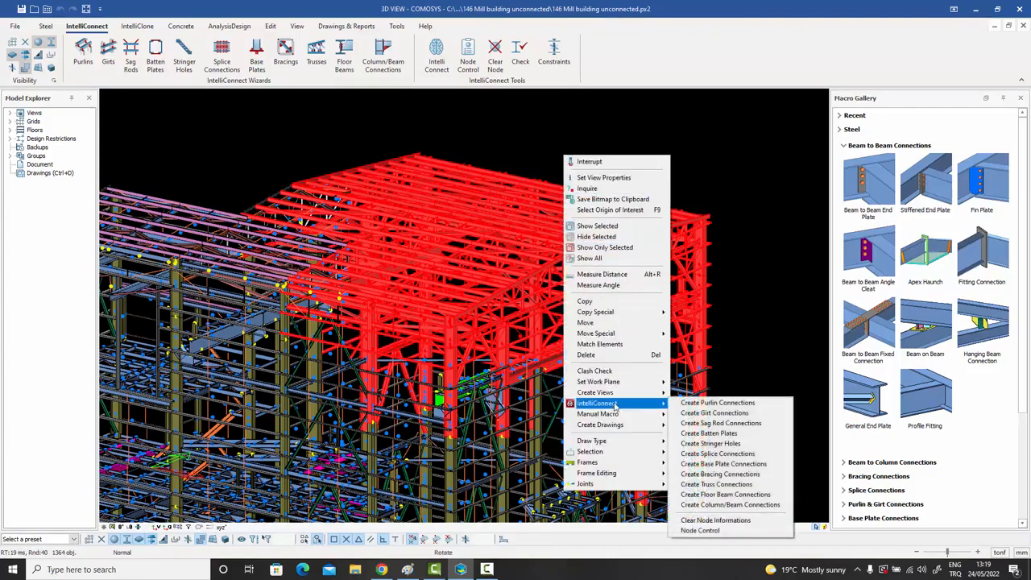
left_click(722, 405)
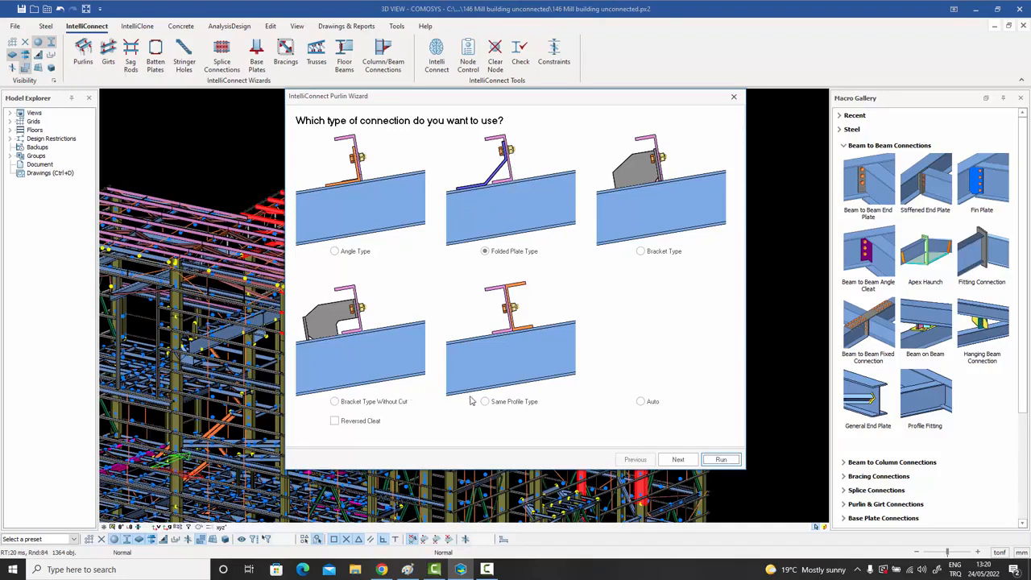
left_click(721, 459)
left_click_drag(536, 253, 730, 118)
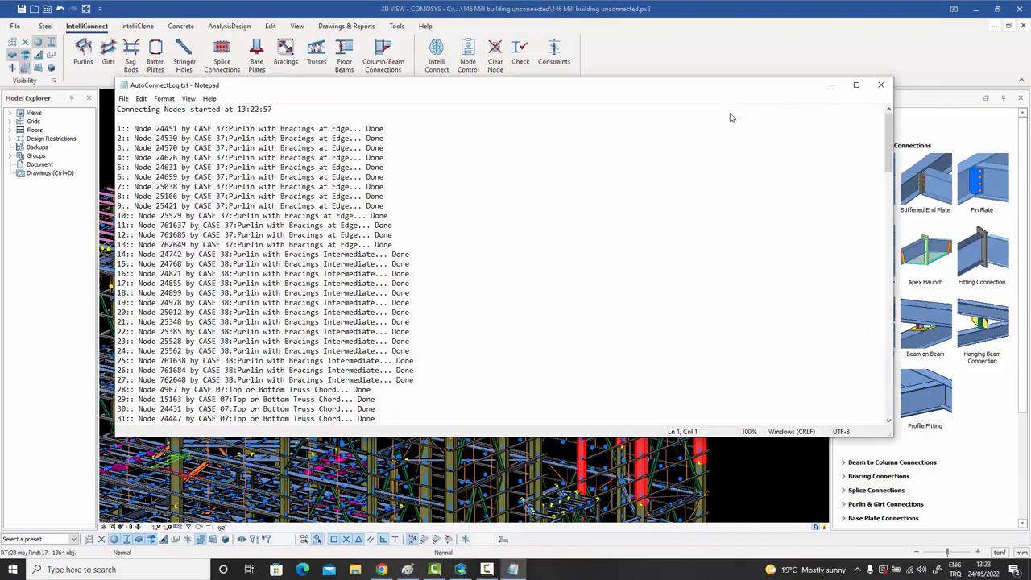
left_click(886, 87)
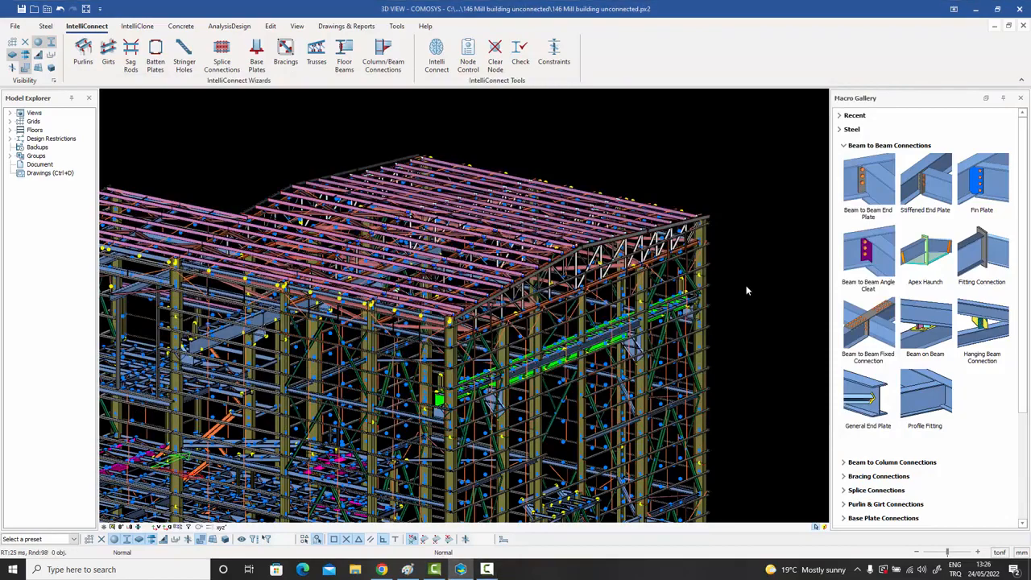
- Inspect the folded plate connections between the roof purlins and truss top chords from both sides, highlighting one purlin
middle_click_drag(737, 283, 748, 287)
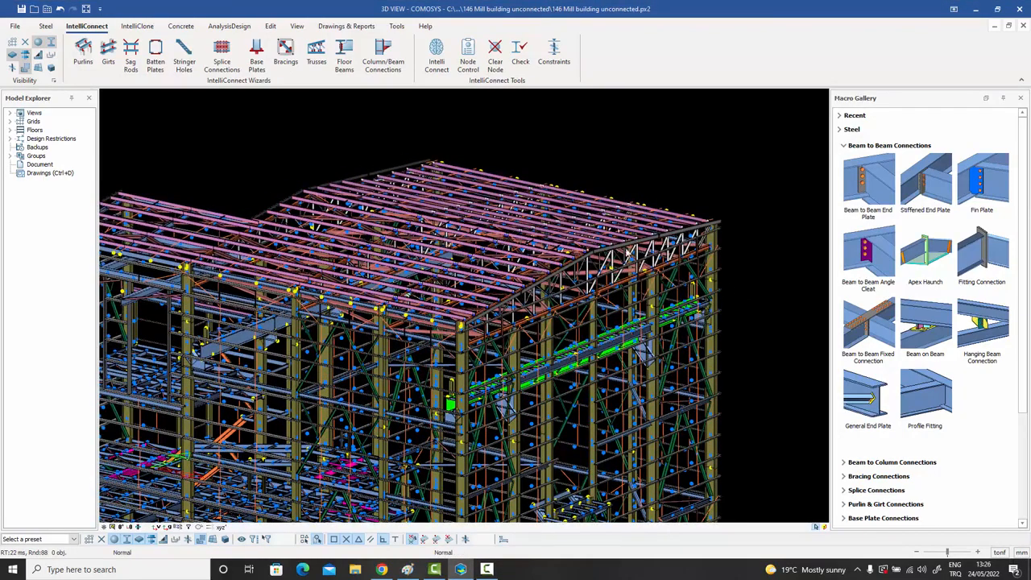
scroll(603, 245, "up", 6)
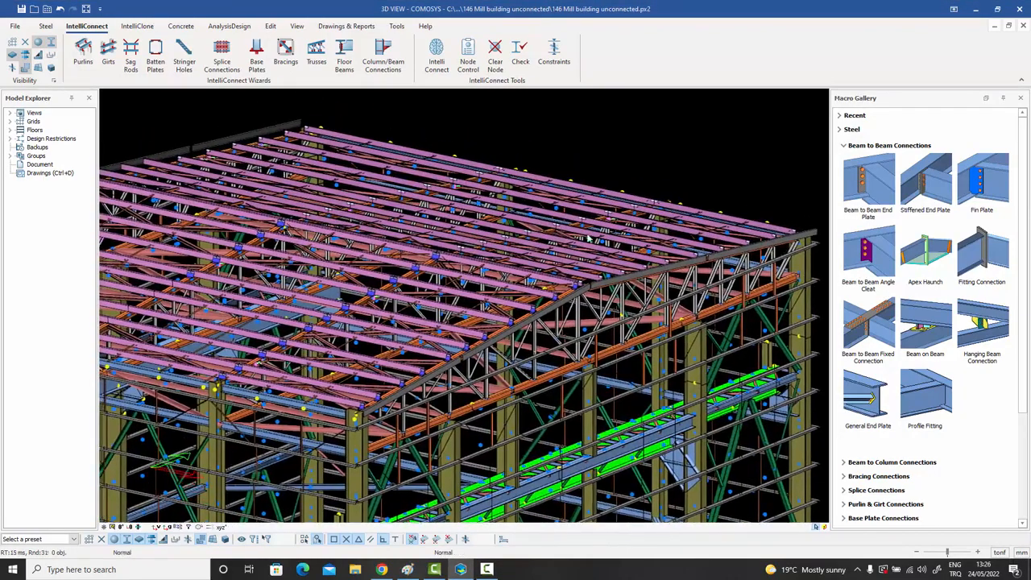
scroll(560, 224, "up", 4)
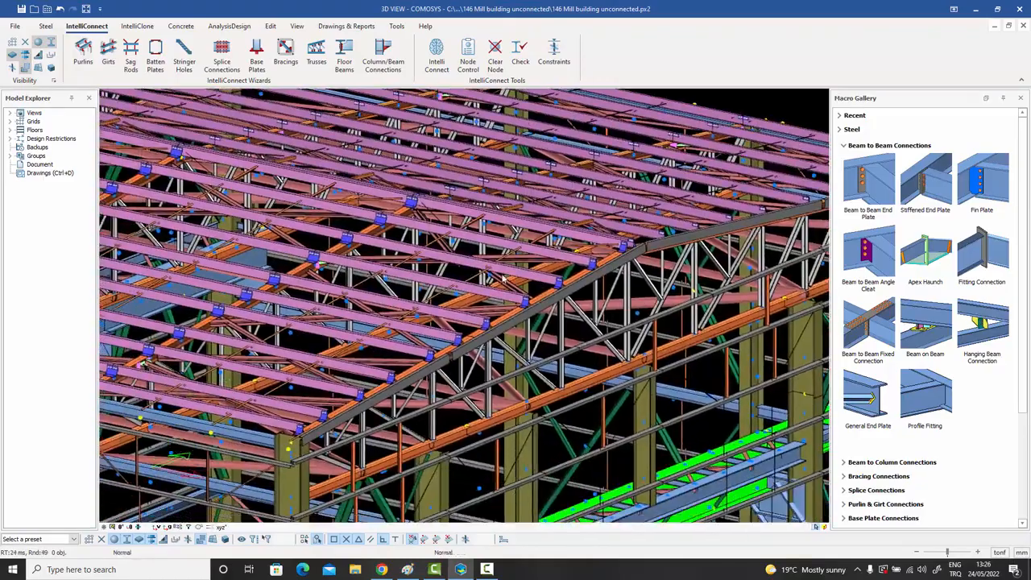
scroll(521, 291, "up", 5)
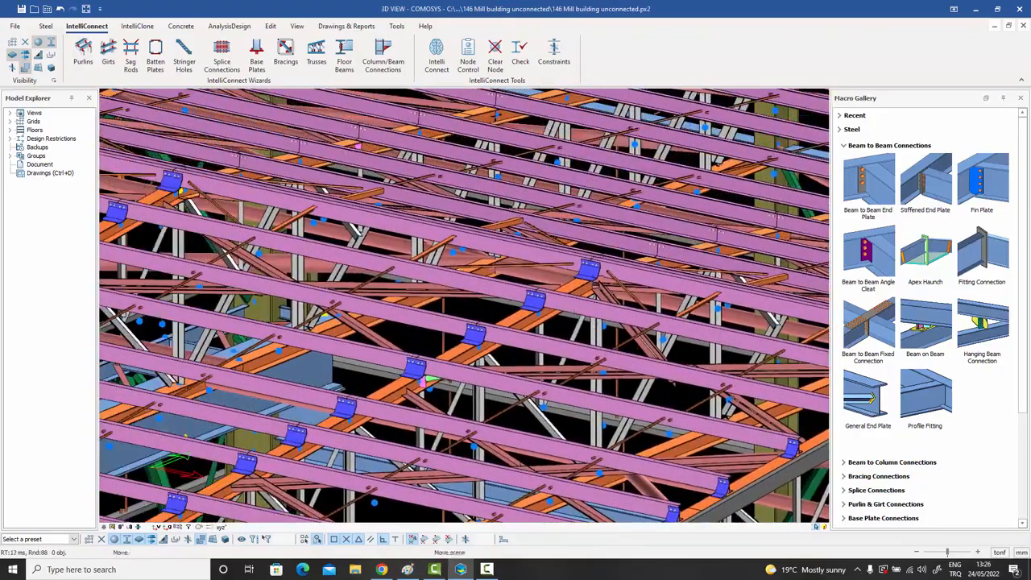
scroll(506, 294, "down", 3)
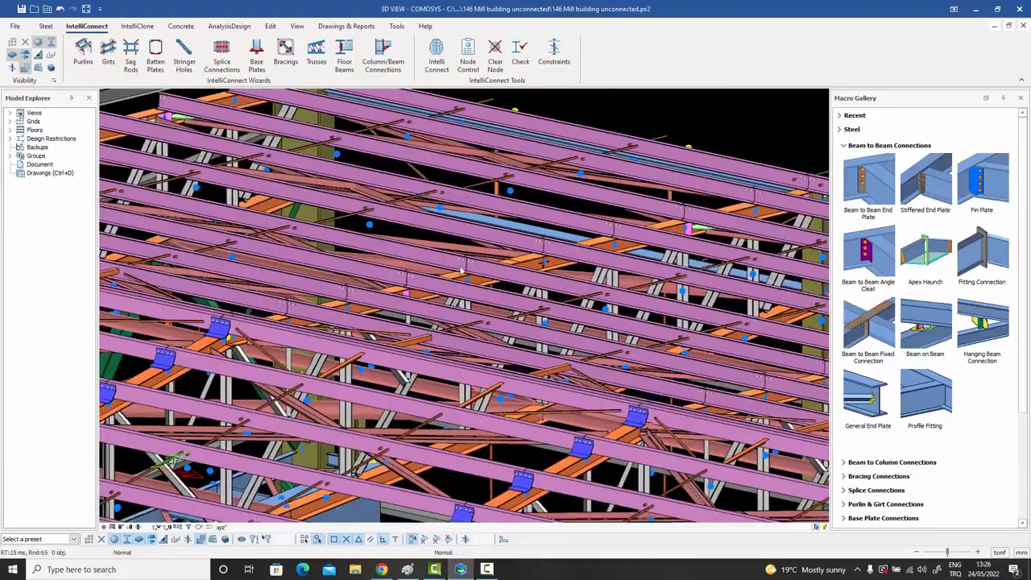
left_click(467, 266)
middle_click_drag(467, 266, 342, 278, "shift")
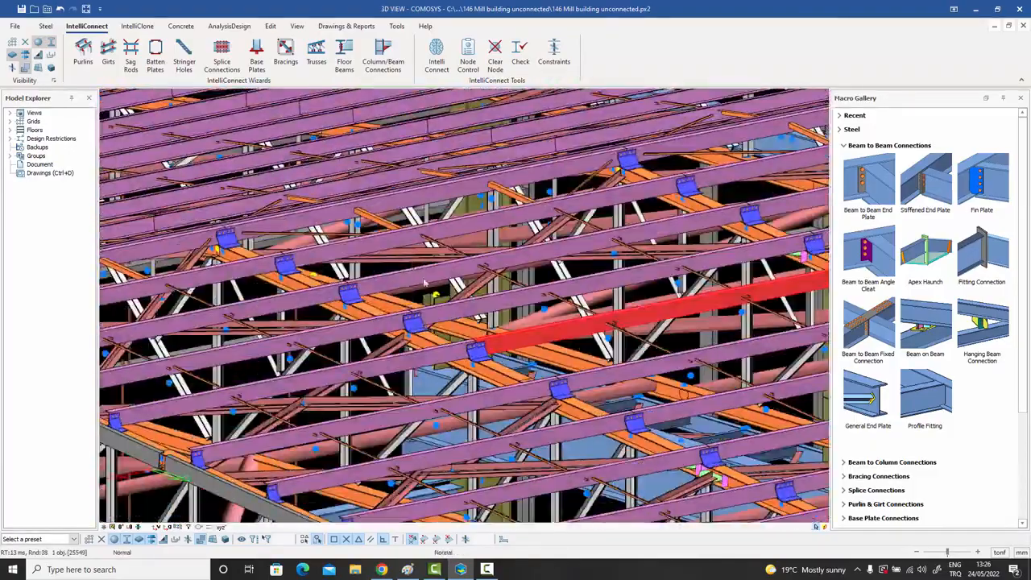
- Examine the folded plate connections along the remaining purlins and truss top chords across the roof
middle_click_drag(453, 304, 278, 328)
middle_click_drag(703, 356, 443, 279)
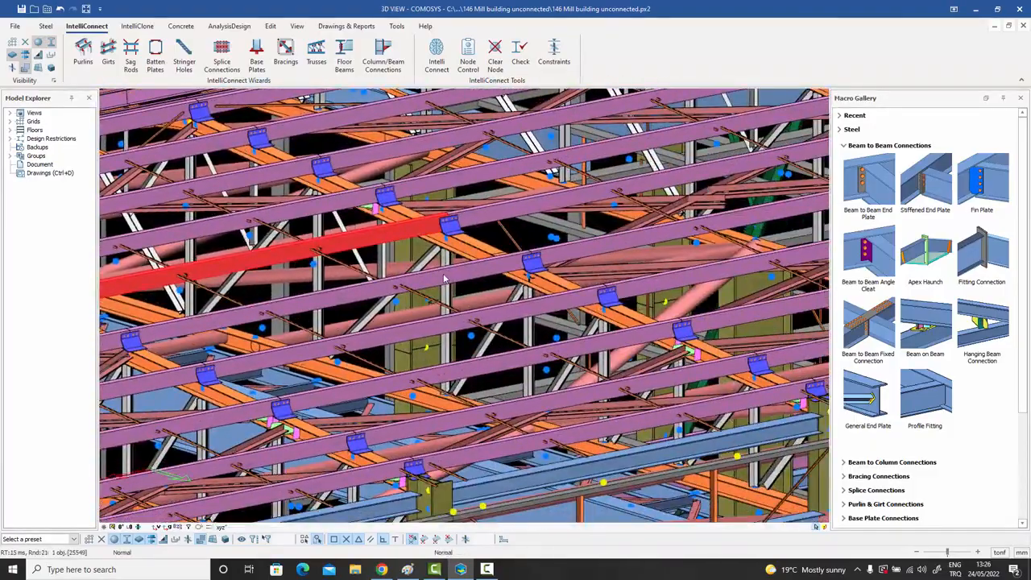
scroll(443, 278, "down", 1)
middle_click_drag(512, 290, 544, 318)
scroll(407, 317, "down", 1)
middle_click_drag(404, 326, 520, 321)
middle_click_drag(422, 278, 497, 324)
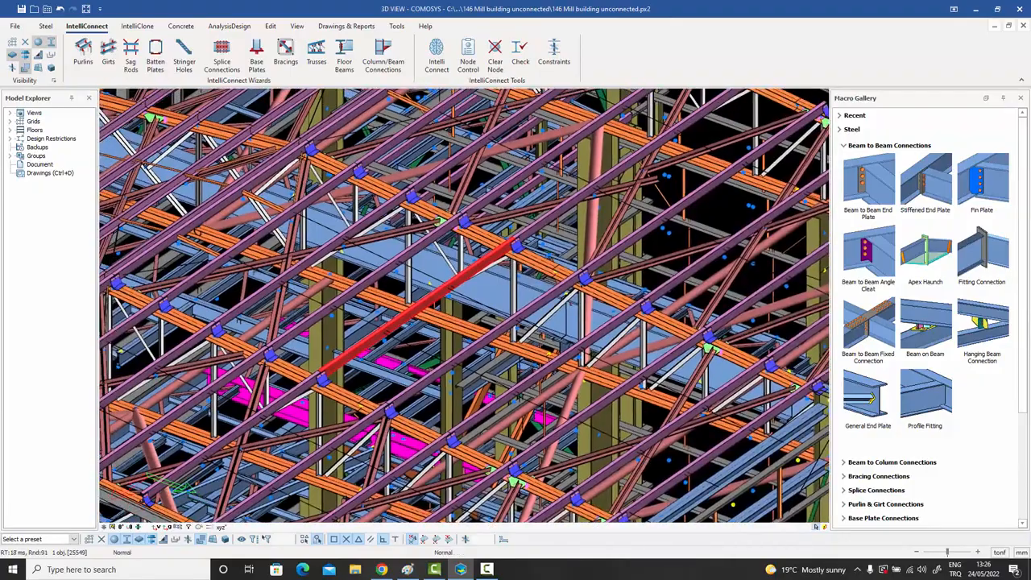
middle_click_drag(372, 250, 540, 321)
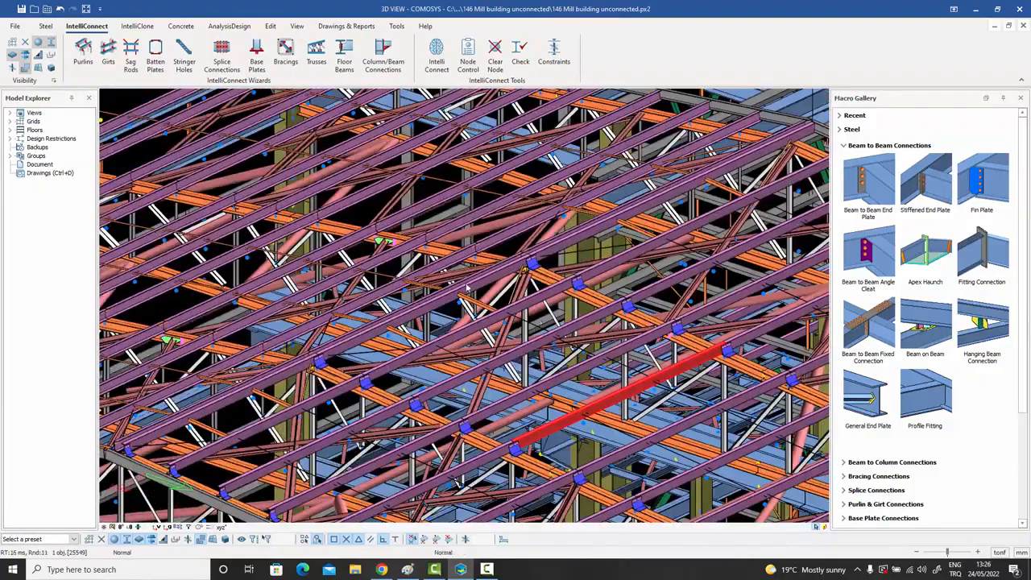
middle_click_drag(466, 287, 510, 290)
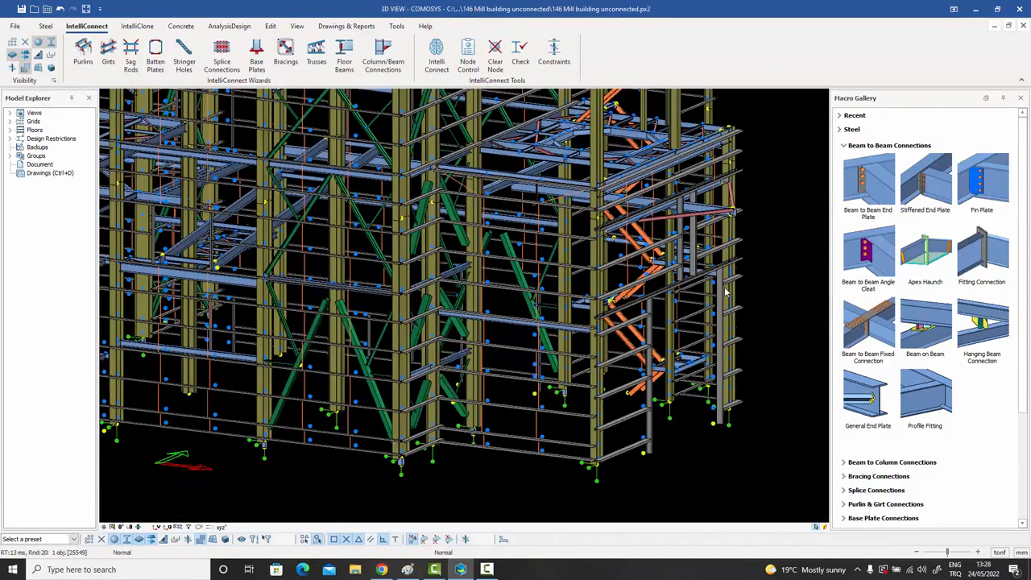
- Window-select the framing of the building's projecting end bay and start creating its IntelliConnect girt connections
middle_click_drag(724, 292, 702, 290)
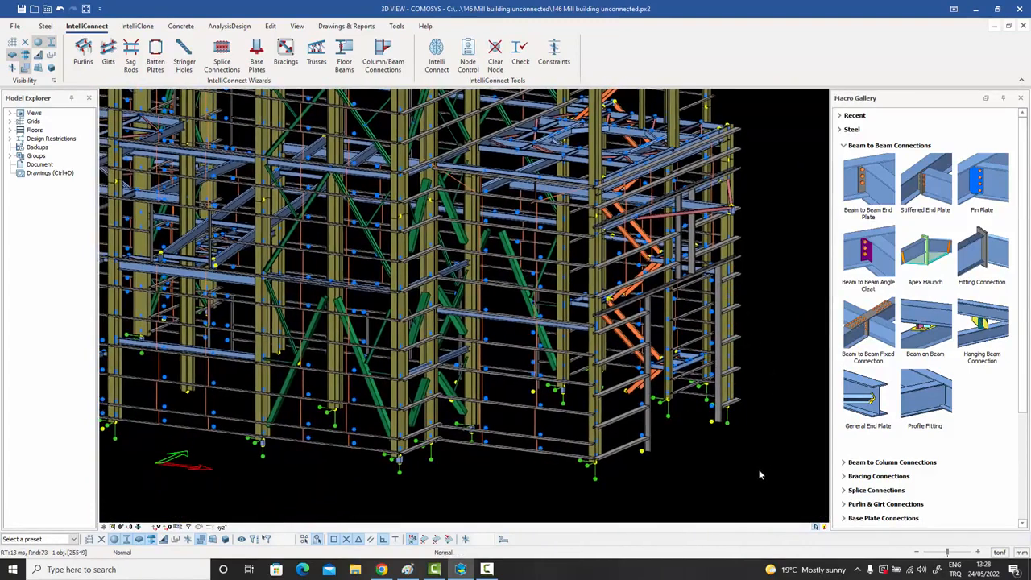
mouse_move(759, 476)
left_mouse_down()
mouse_move(641, 167)
mouse_move(525, 117)
left_mouse_up()
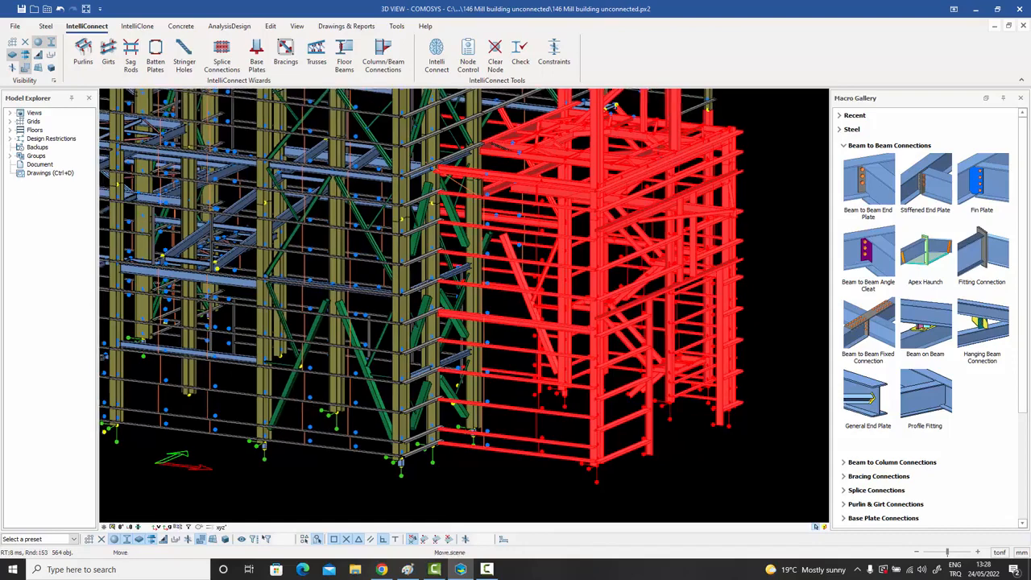
middle_click_drag(659, 157, 654, 157)
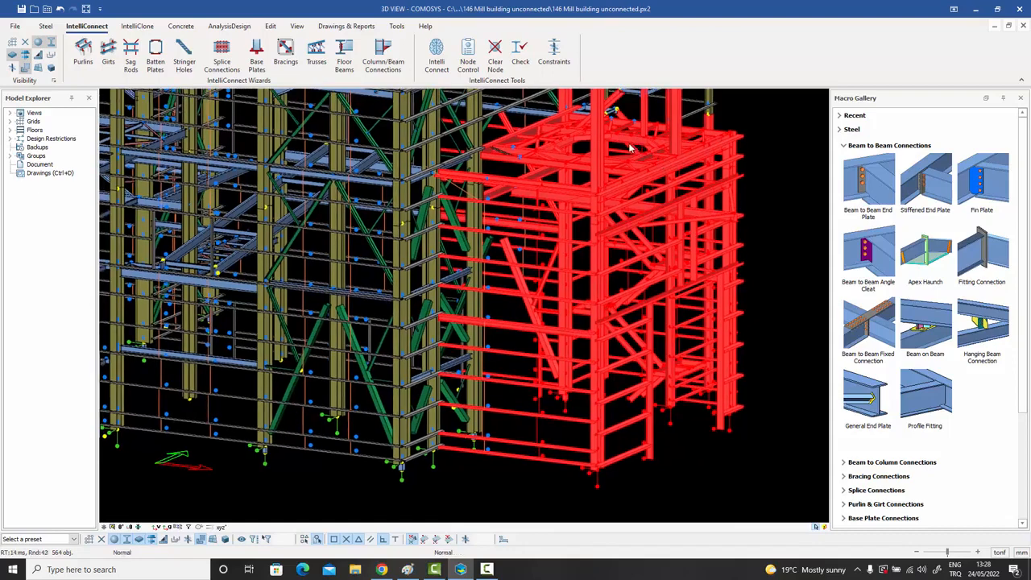
right_click(630, 148)
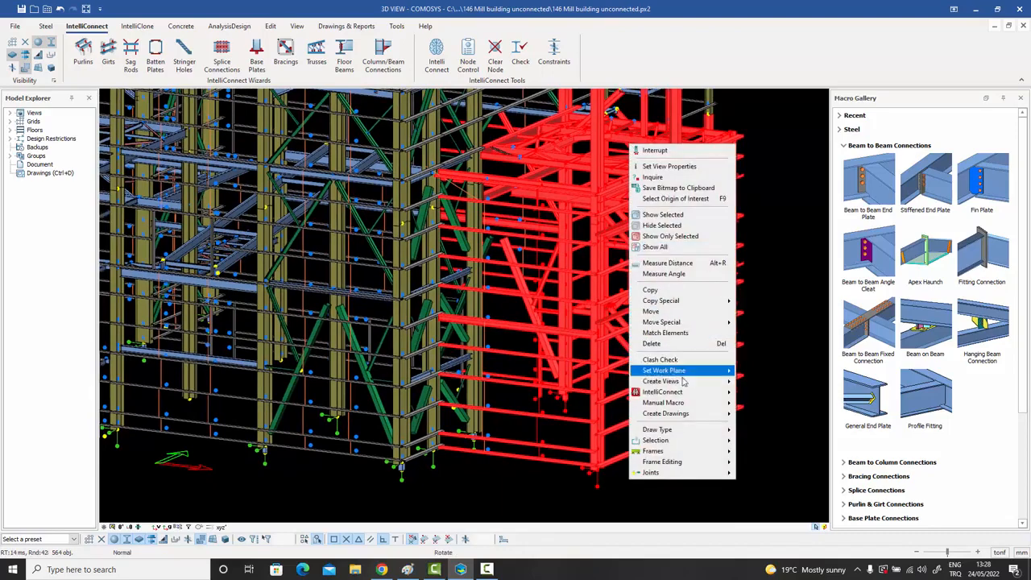
mouse_move(703, 396)
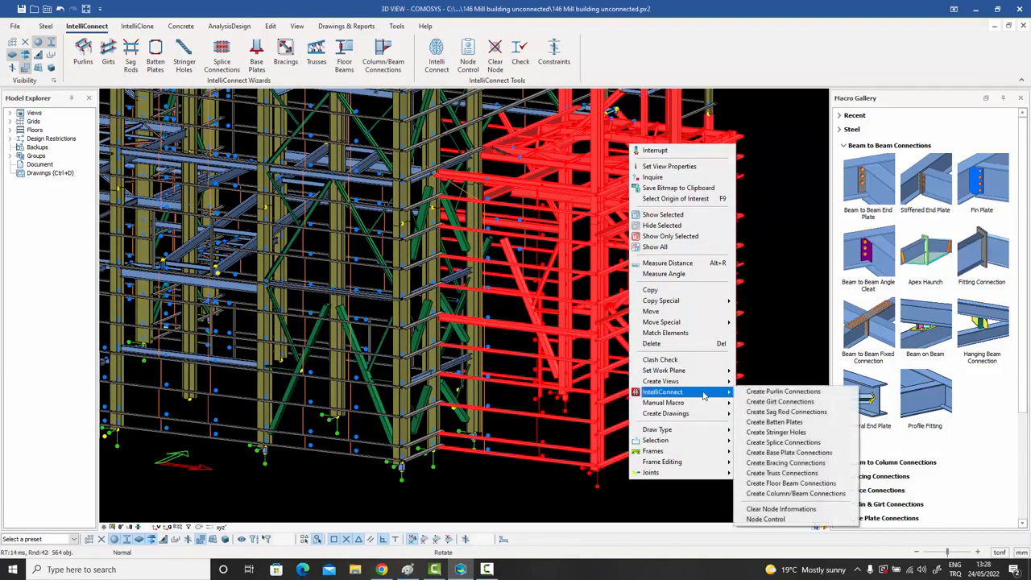
left_click(768, 402)
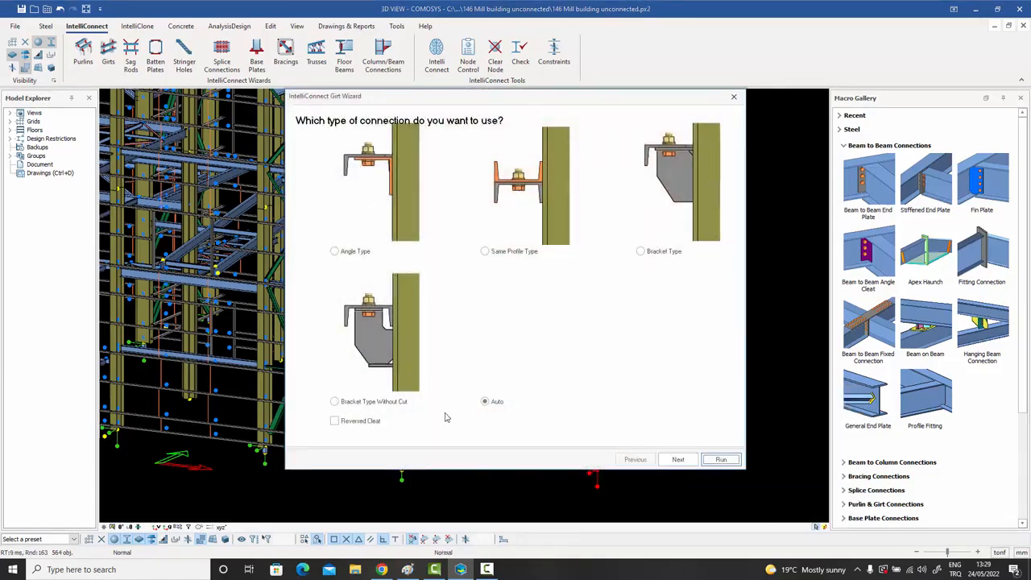
- Generate the girt connections using the Bracket Type Without Cut and close the connection log
left_click(335, 402)
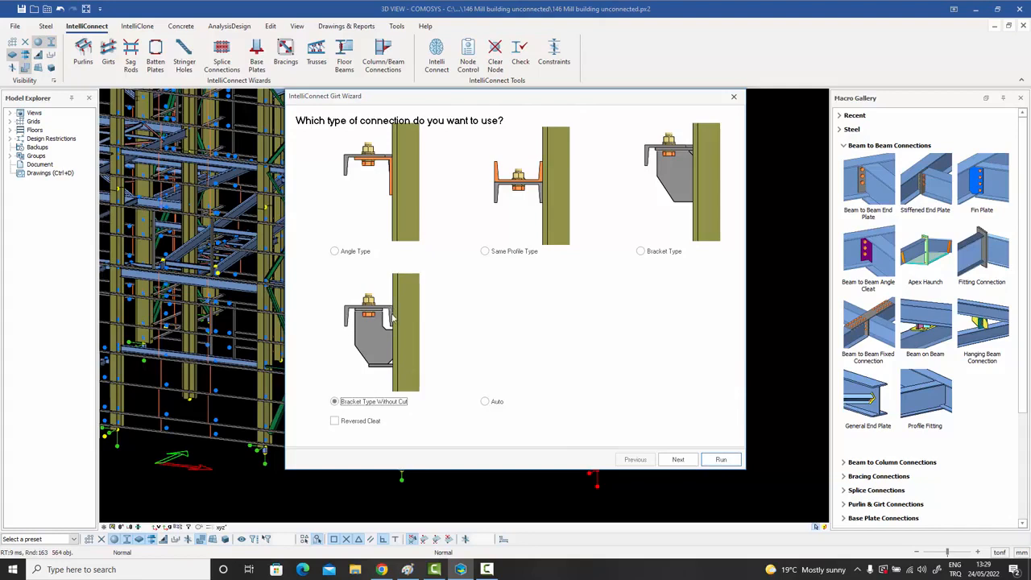
left_click(718, 461)
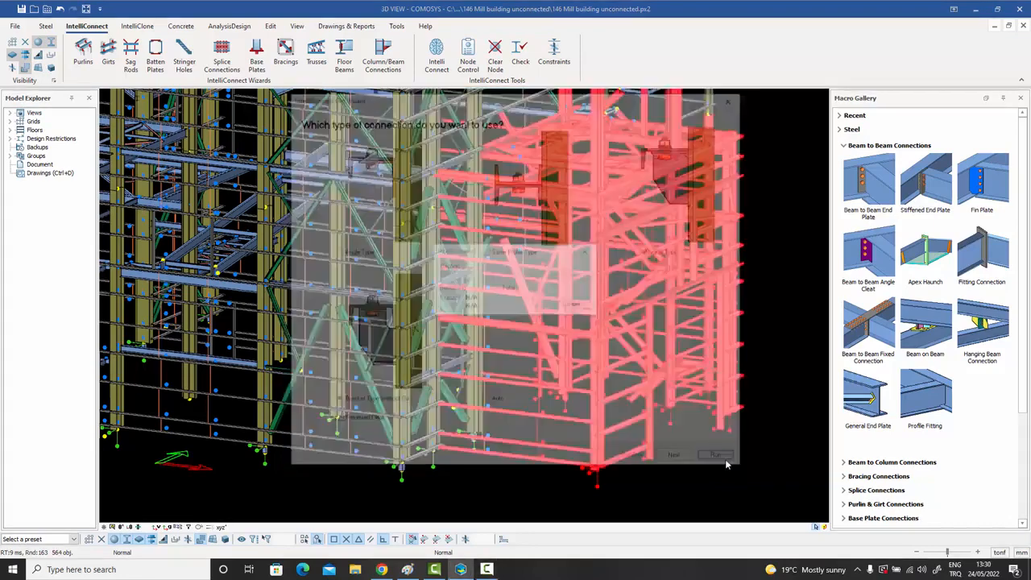
left_click_drag(489, 251, 768, 85)
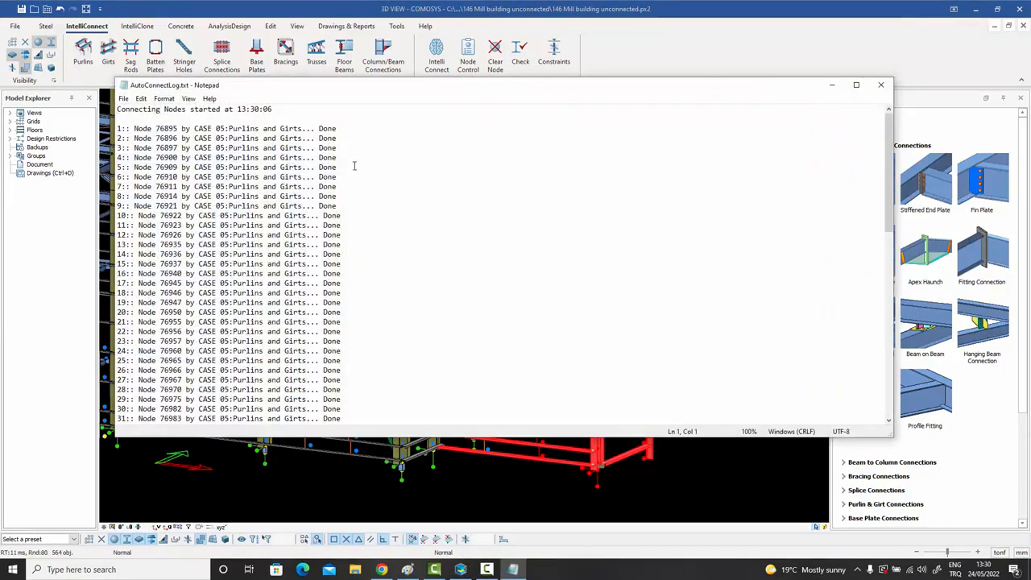
left_click_drag(890, 165, 808, 145)
left_click(882, 87)
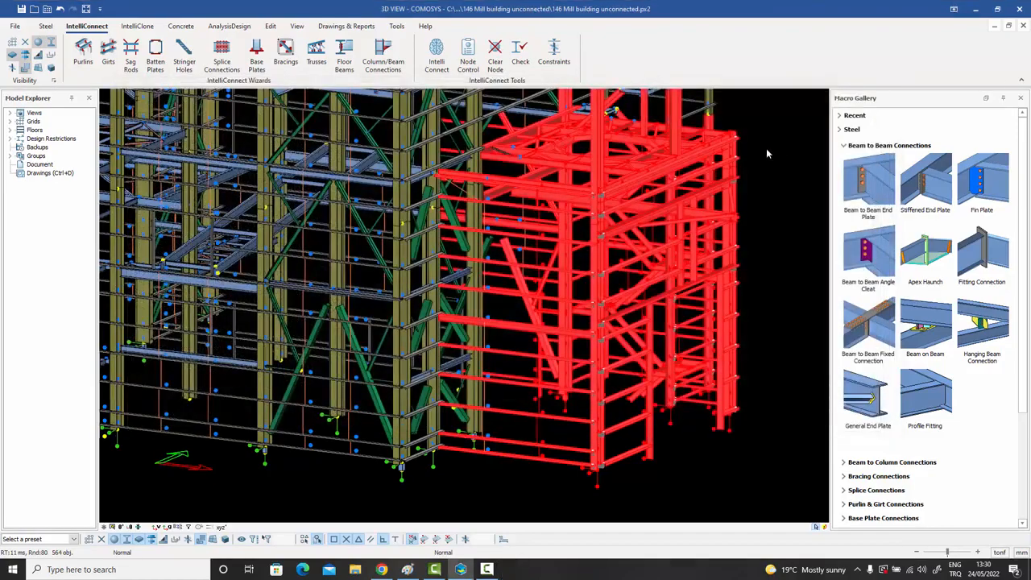
- Inspect the bracket connections between the wall girts and corner columns from the upper storeys down to the column base
left_click(749, 158)
scroll(748, 153, "up", 8)
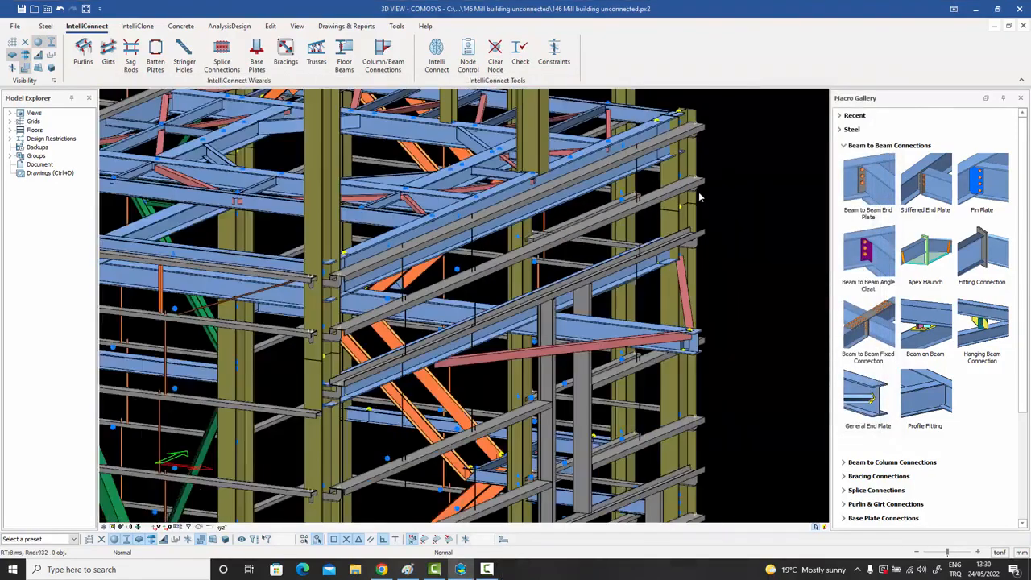
middle_click_drag(699, 197, 757, 145)
scroll(512, 219, "up", 6)
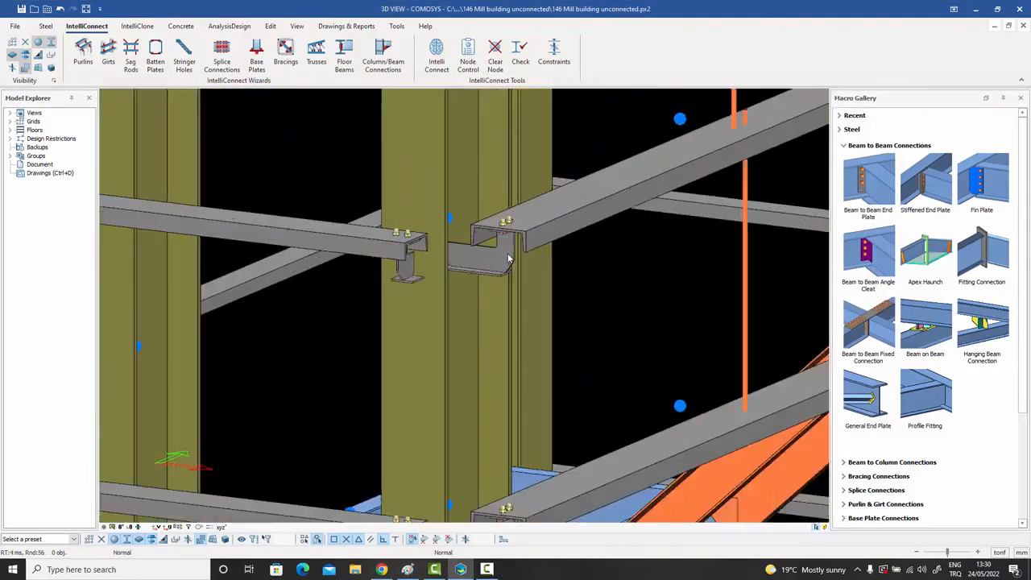
left_click(504, 203)
mouse_move(504, 203)
middle_mouse_down()
mouse_move(535, 198)
mouse_move(512, 203)
mouse_move(520, 199)
middle_mouse_up()
scroll(520, 199, "down", 5)
scroll(518, 322, "up", 3)
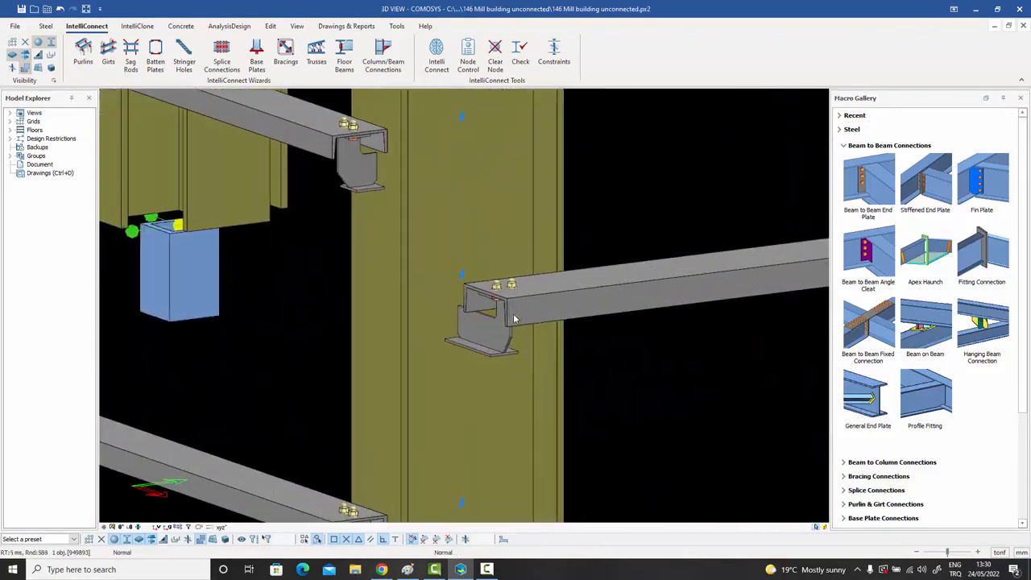
scroll(513, 316, "down", 3)
scroll(509, 314, "down", 2)
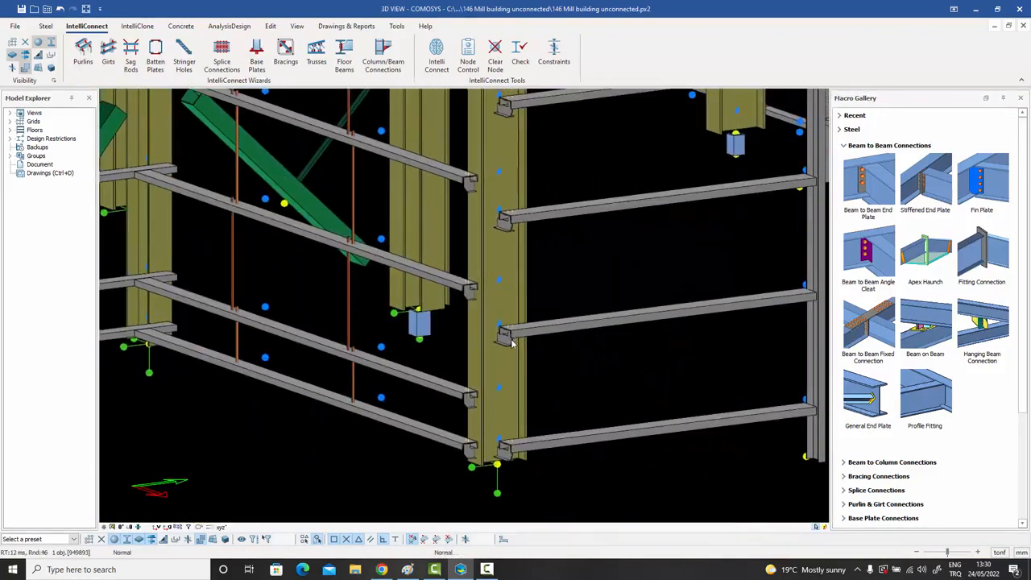
scroll(399, 381, "down", 3)
right_click_drag(603, 328, 636, 208)
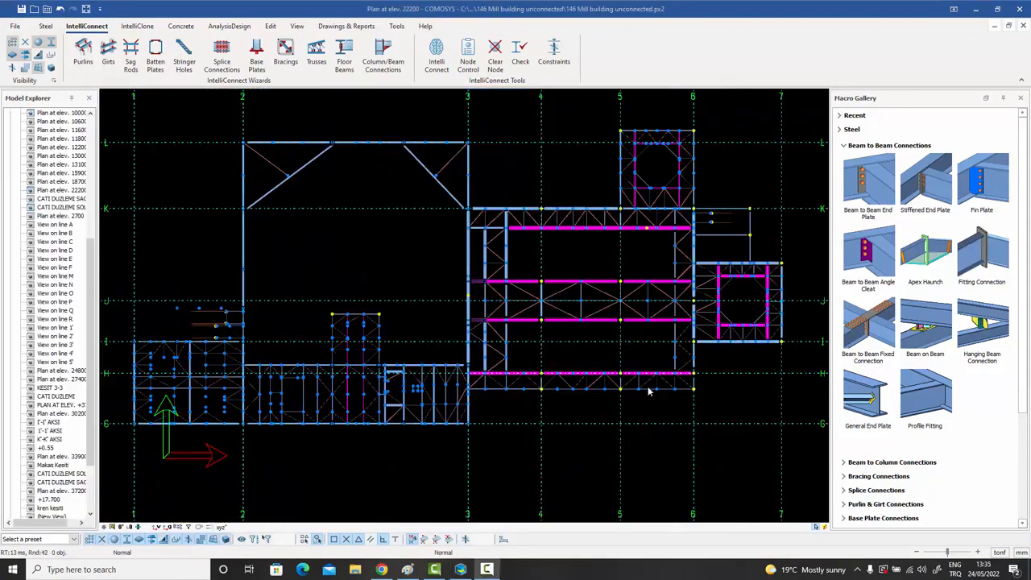
- Examine the floor beams and horizontal bracings on the plan at elevation 22200, especially between grid lines 1 and 2
middle_click_drag(609, 392, 627, 397)
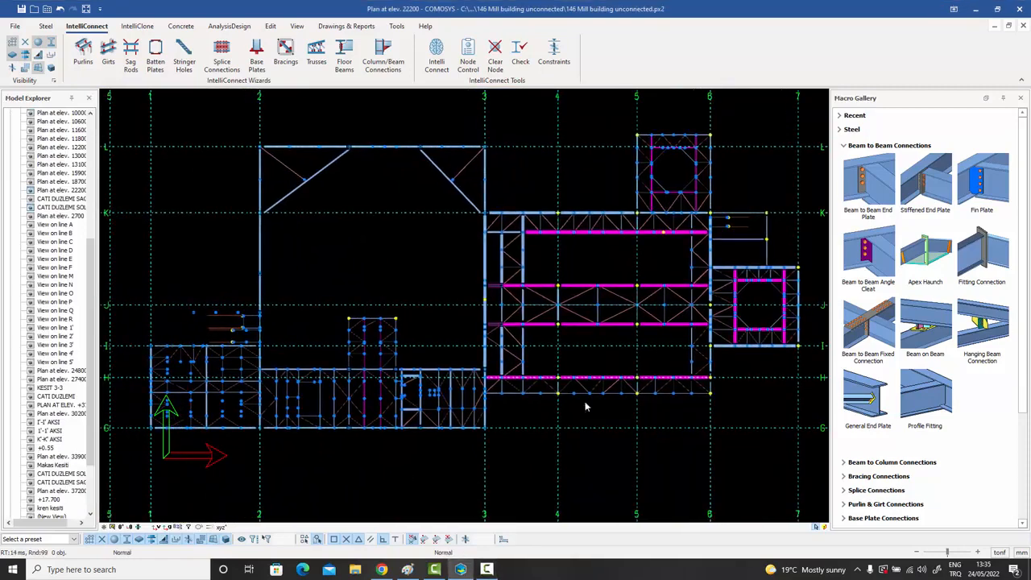
middle_click_drag(571, 408, 641, 382)
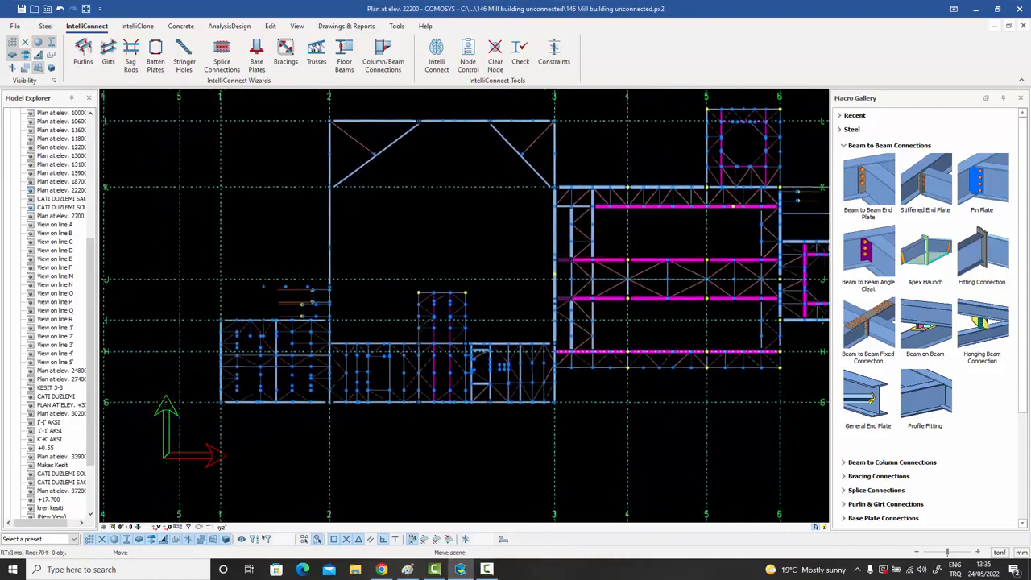
scroll(316, 350, "up", 5)
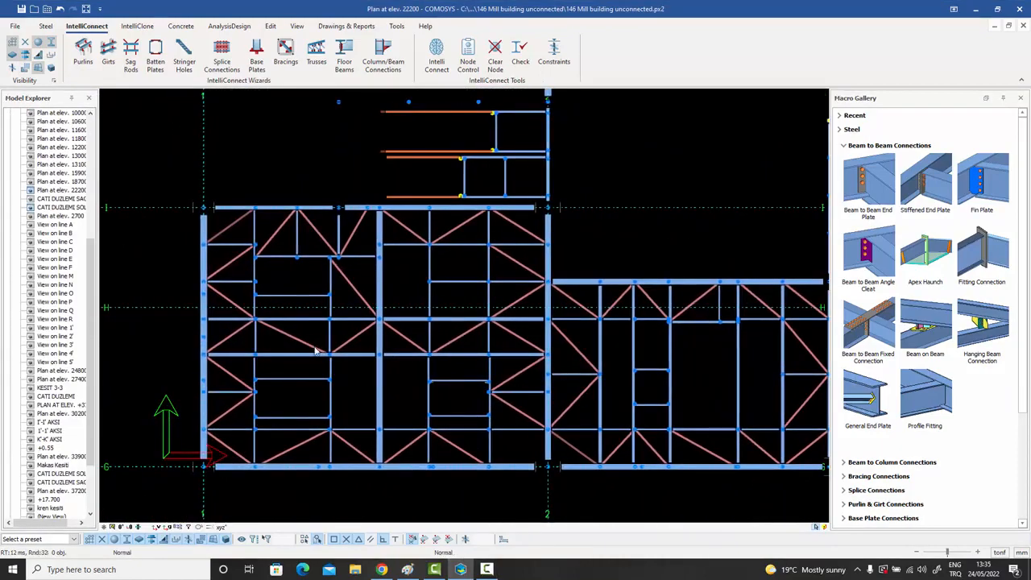
scroll(309, 348, "up", 1)
middle_click_drag(310, 347, 311, 326)
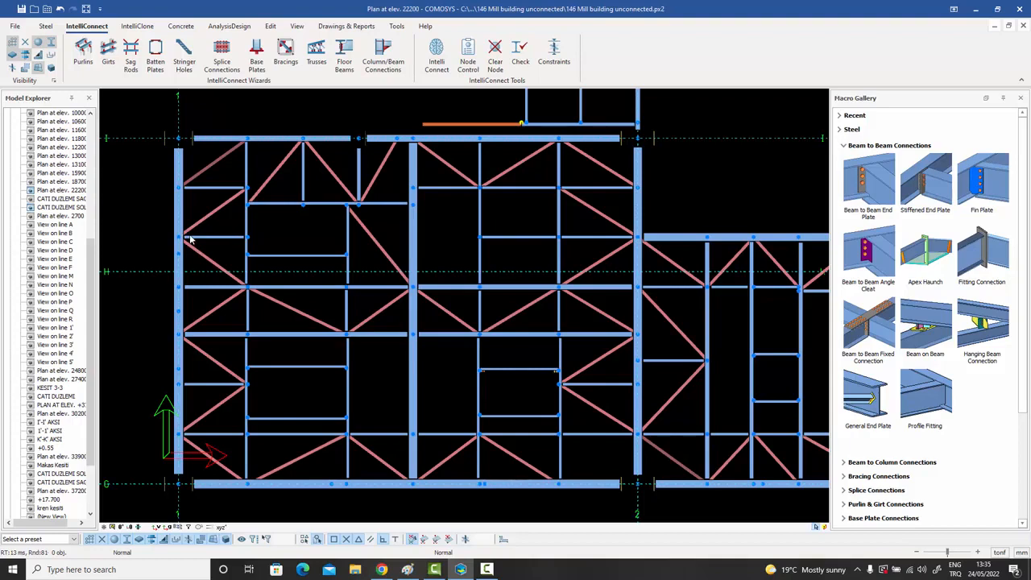
middle_click_drag(320, 304, 304, 300)
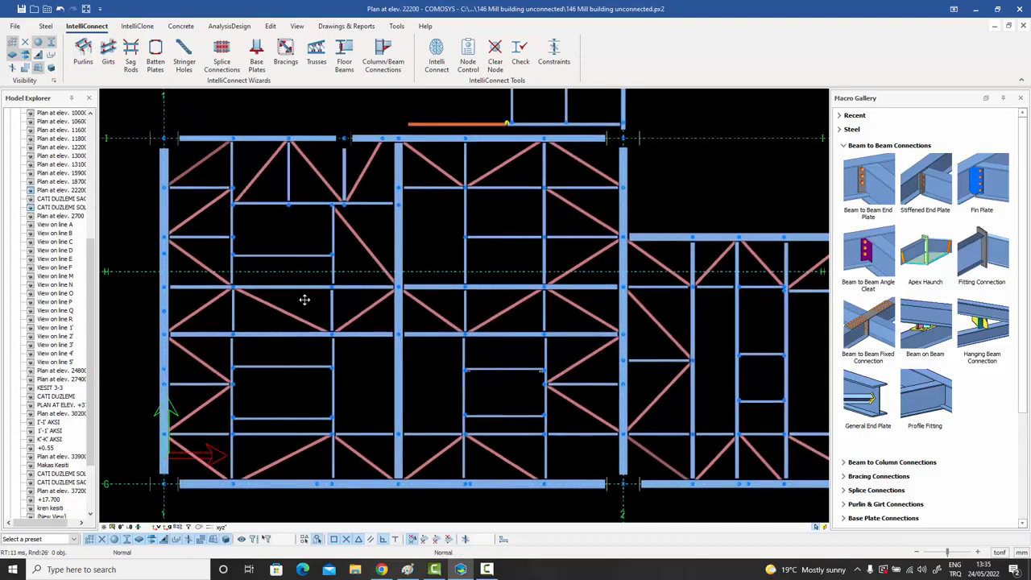
scroll(304, 300, "down", 4)
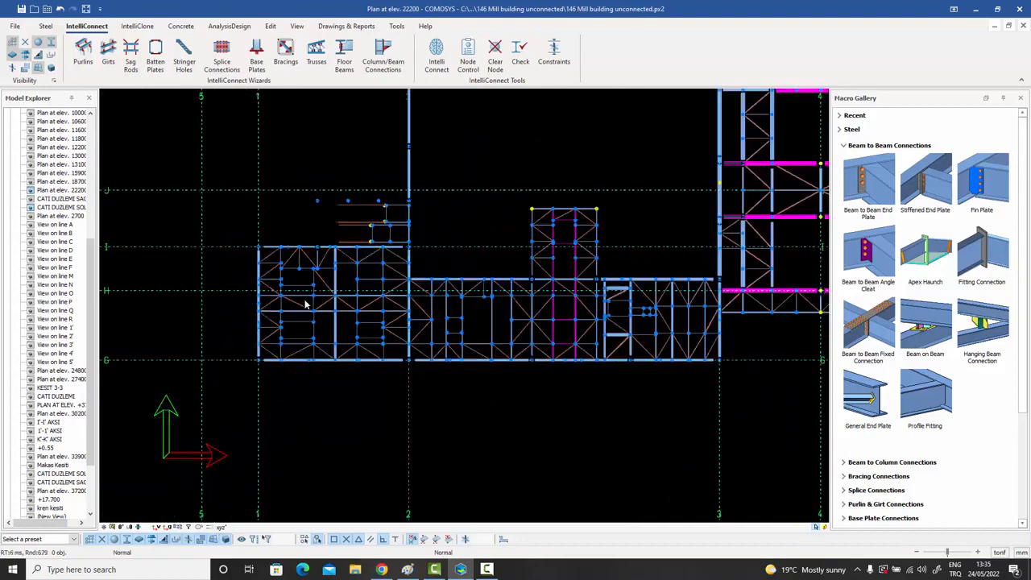
- Window-select the floor framing between grid lines 1–2 and G–I and start creating its IntelliConnect floor beam connections
scroll(245, 364, "up", 4)
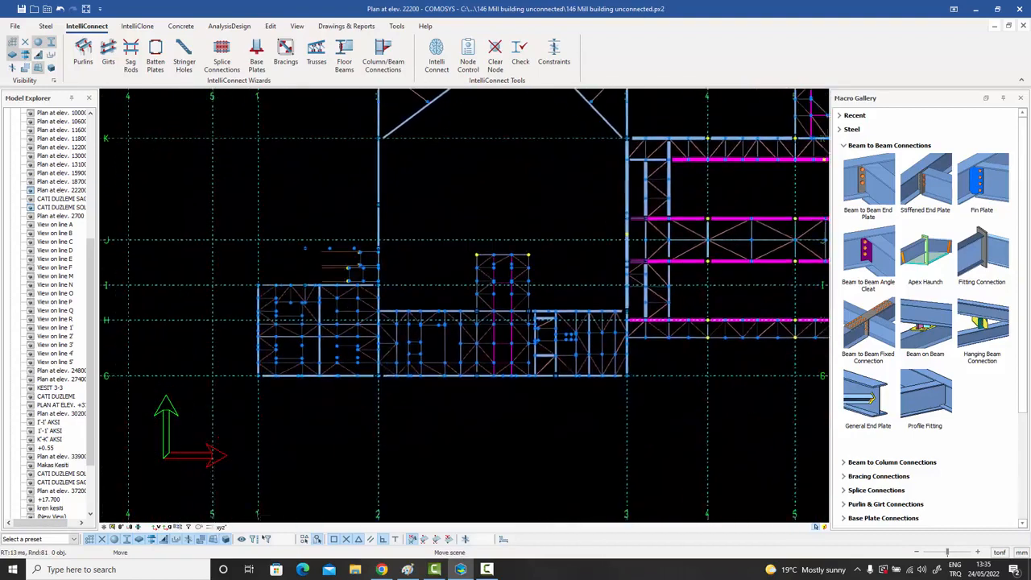
scroll(330, 330, "up", 4)
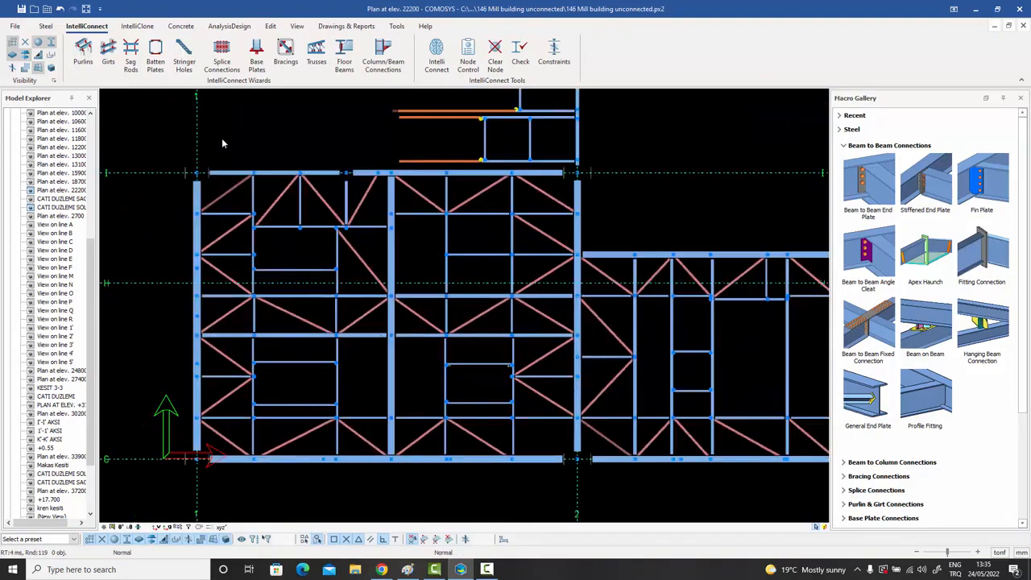
left_click_drag(160, 140, 579, 508)
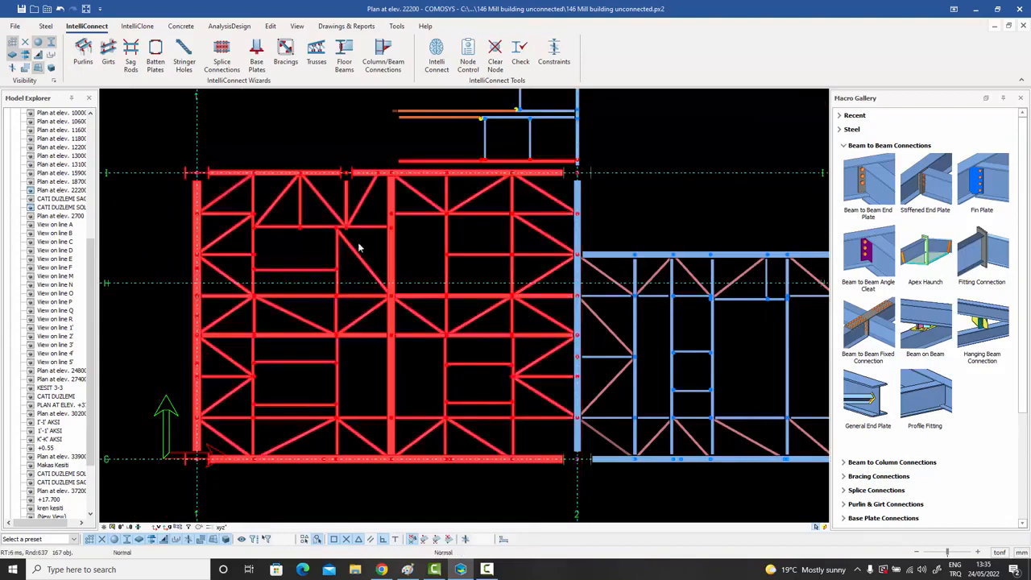
right_click(298, 127)
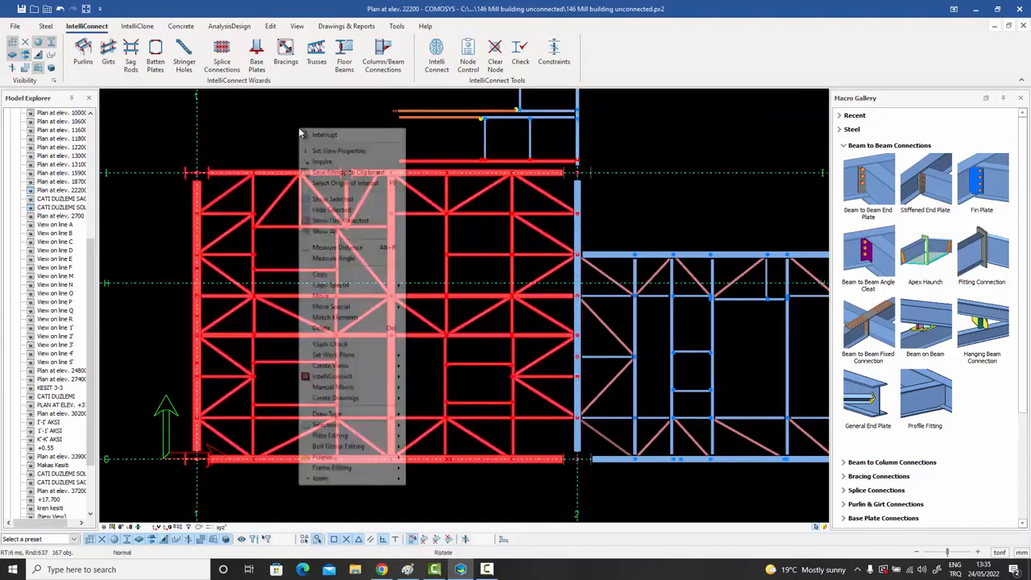
mouse_move(348, 379)
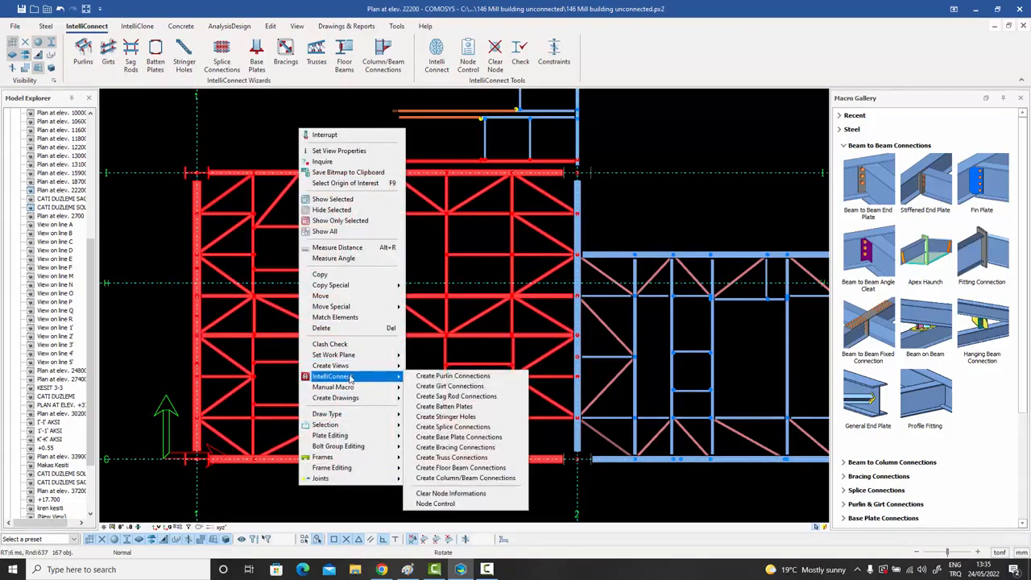
left_click(465, 469)
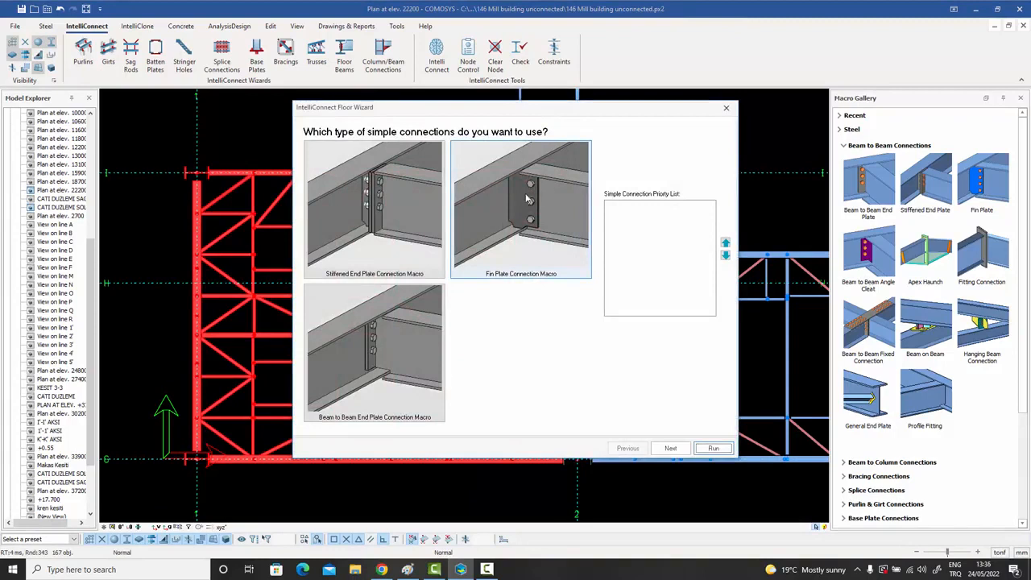
- Generate the floor connections with the Fin Plate macro for beams and the Corner Bolted and Bolted Gusset Plate macros for bracings
left_click(528, 200)
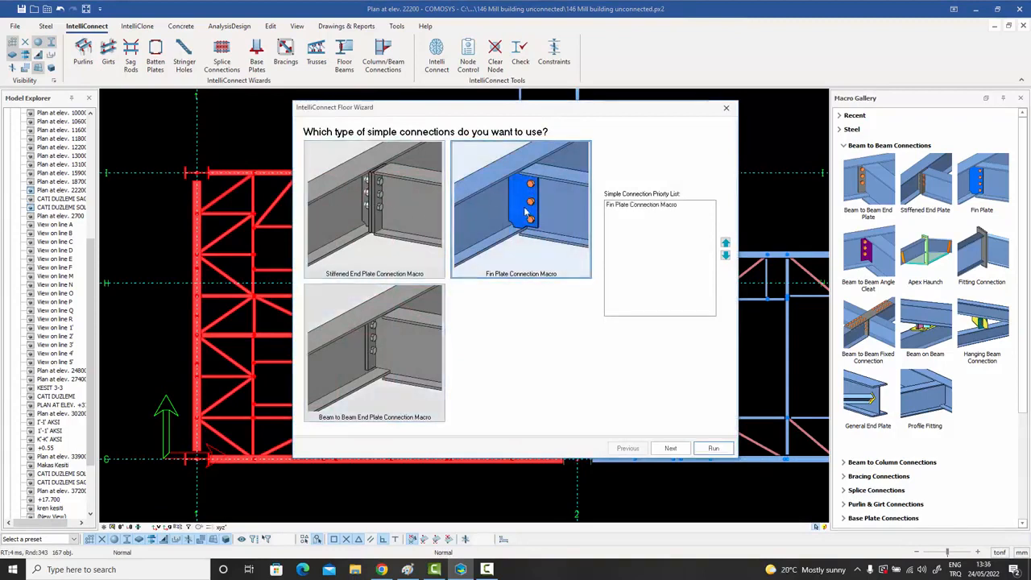
left_click(669, 448)
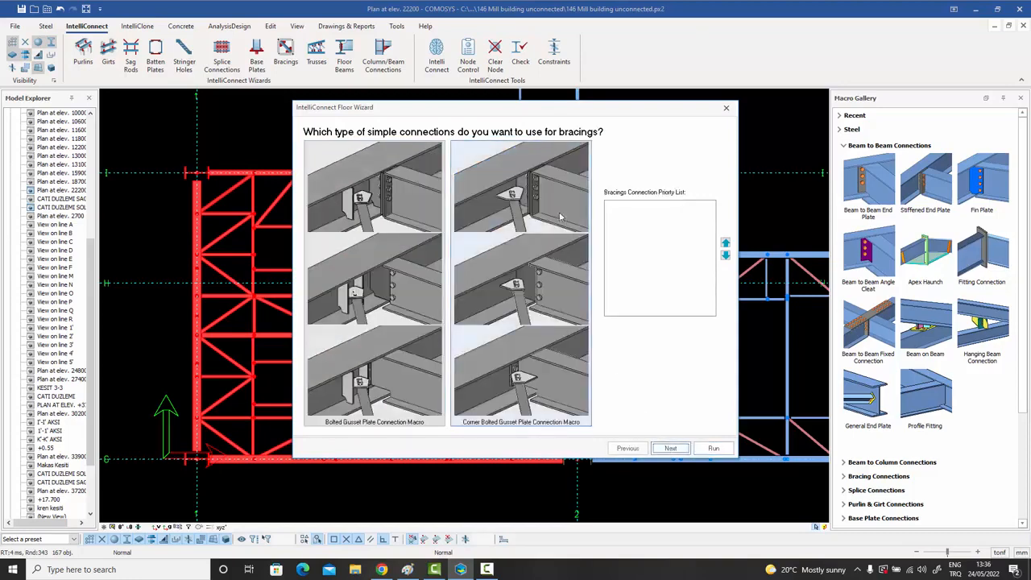
left_click(375, 193)
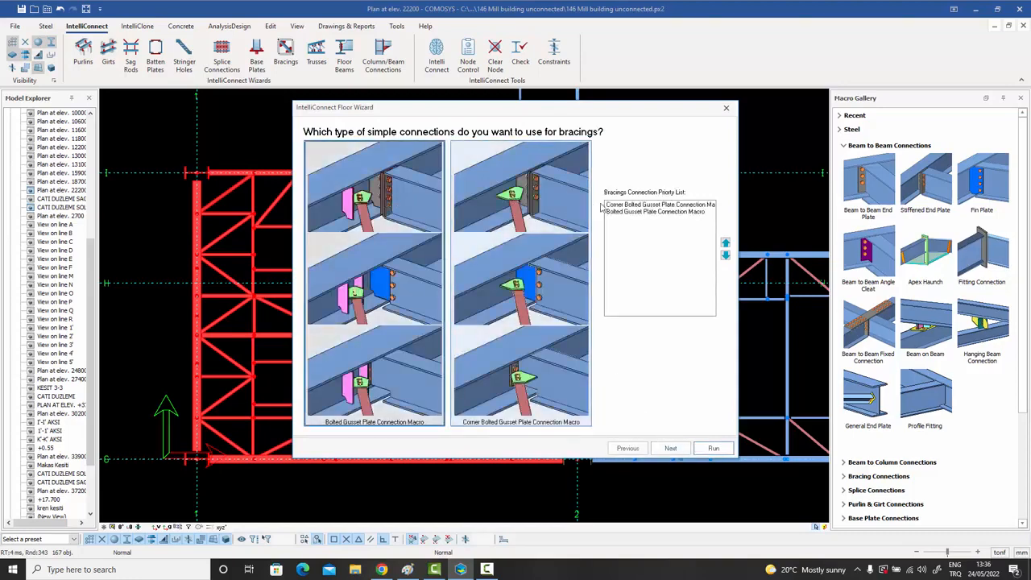
left_click(672, 449)
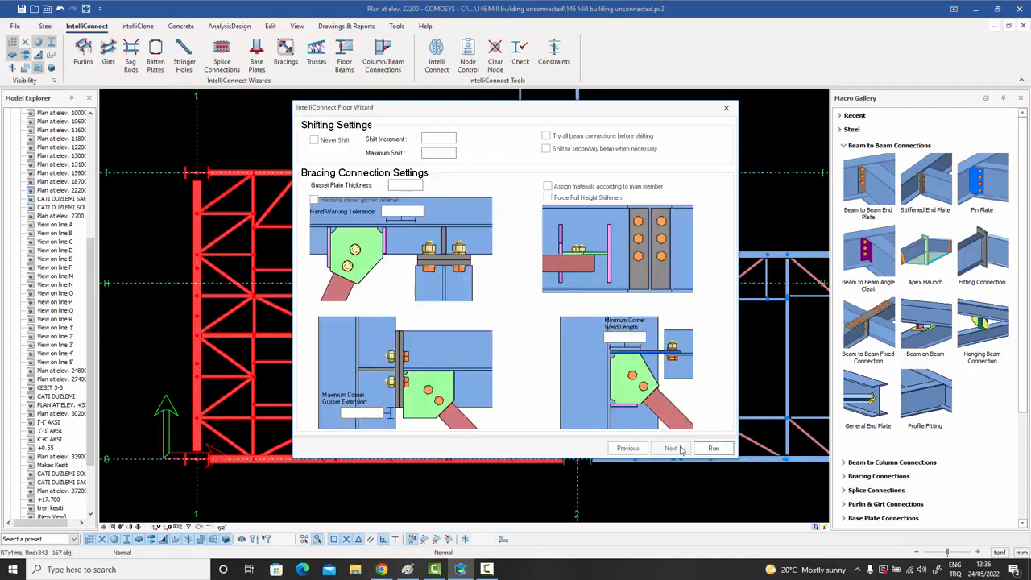
left_click(713, 449)
left_click_drag(537, 250, 694, 134)
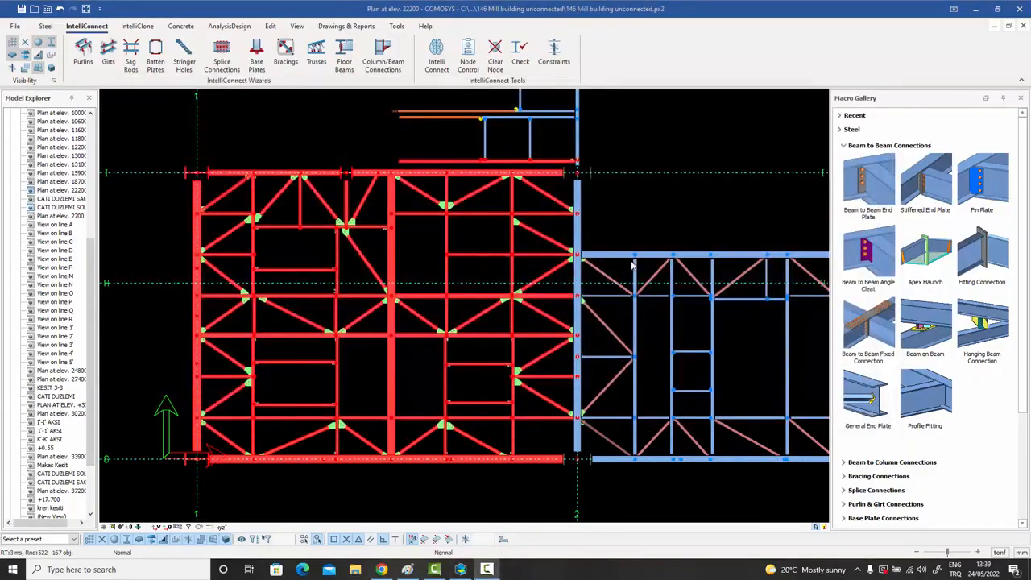
- Orbit the floor into a 3D view, hide the grid lines and clear the member selection
middle_click_drag(609, 330, 277, 116)
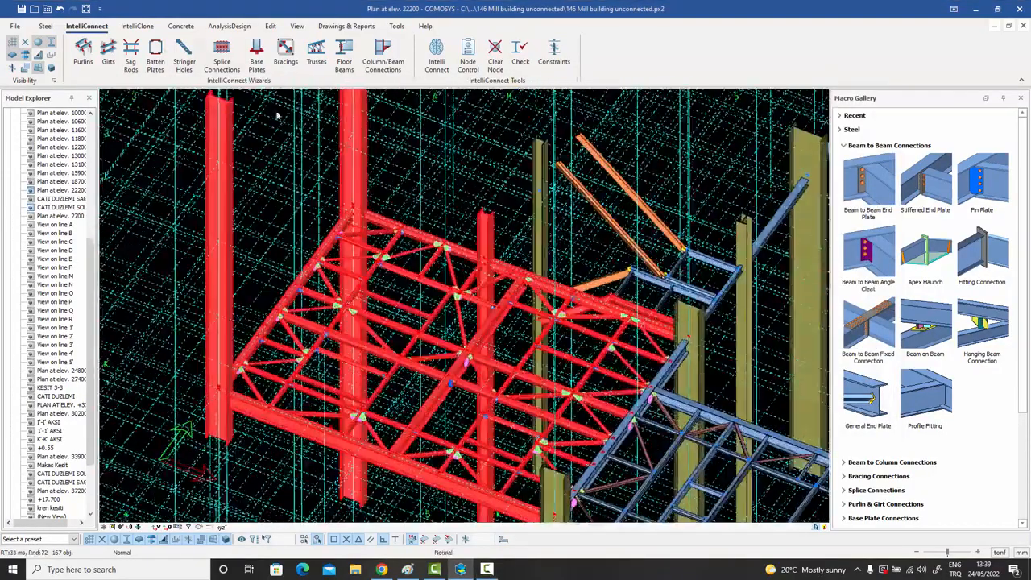
left_click(13, 42)
scroll(367, 324, "up", 4)
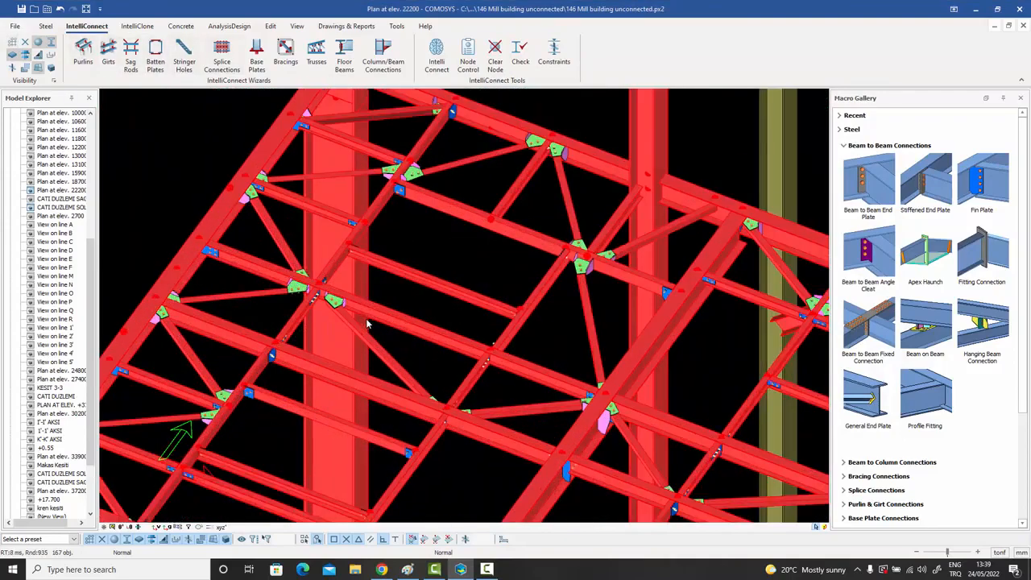
key("Escape")
- Inspect the fin plate and gusset plate connections across the floor framing between grid lines 1 and 2
scroll(422, 296, "down", 3)
middle_click_drag(428, 293, 409, 221)
scroll(371, 224, "up", 5)
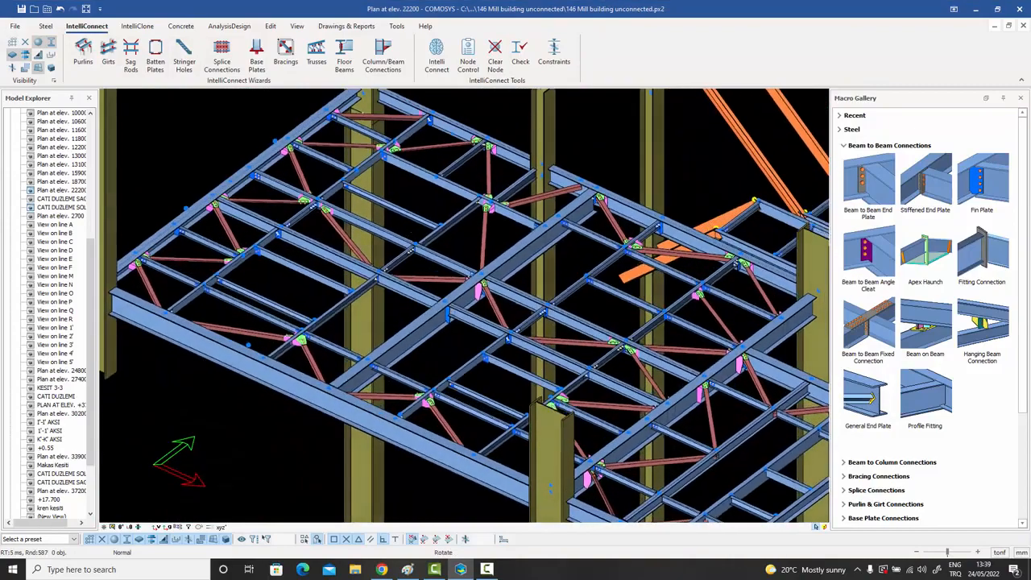
scroll(314, 219, "up", 2)
scroll(330, 220, "down", 6)
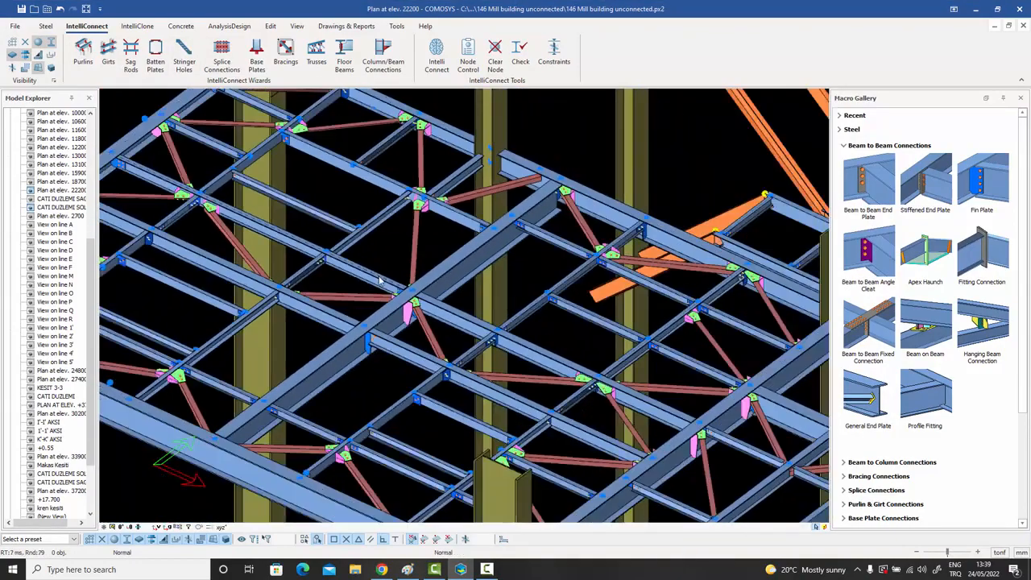
middle_click_drag(378, 280, 298, 202)
middle_click_drag(378, 257, 383, 260)
scroll(472, 242, "up", 2)
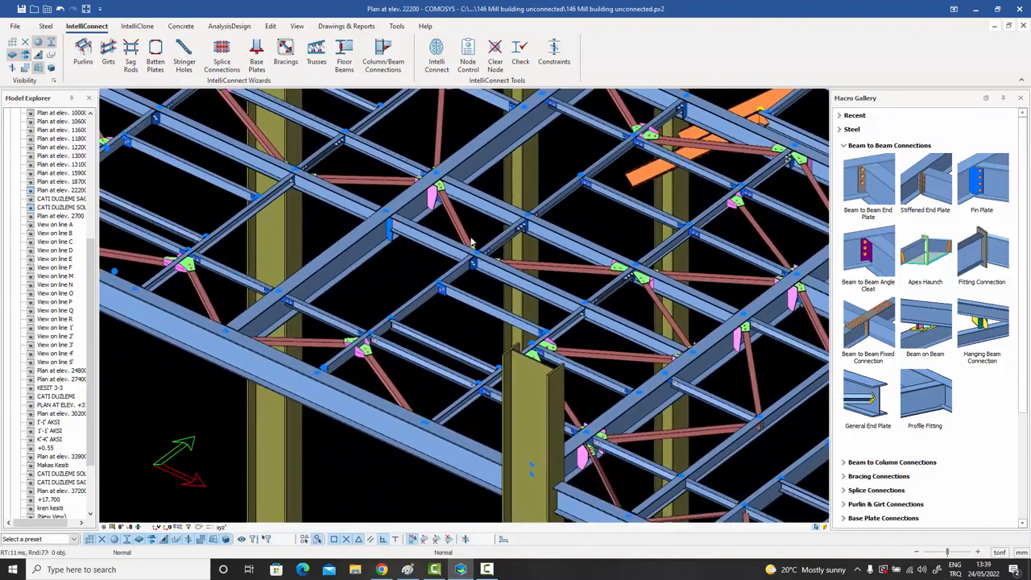
scroll(460, 250, "down", 1)
mouse_move(455, 257)
middle_mouse_down("shift")
mouse_move(473, 243)
mouse_move(350, 295)
middle_mouse_up("shift")
mouse_move(447, 275)
middle_mouse_down()
mouse_move(416, 302)
mouse_move(434, 298)
mouse_move(487, 327)
mouse_move(557, 295)
mouse_move(554, 258)
mouse_move(501, 280)
middle_mouse_up()
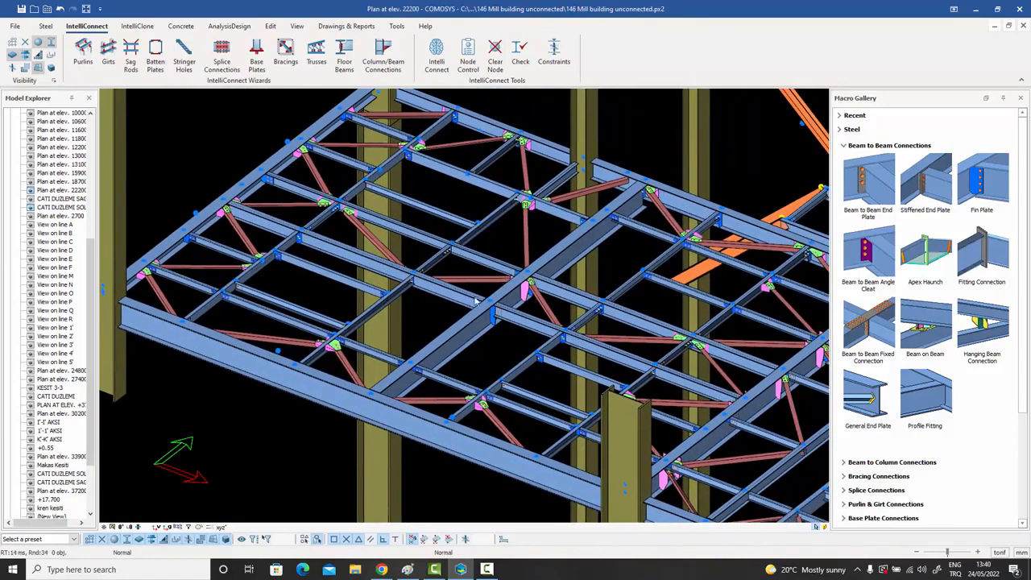
- Return to the plan view, window-select the adjacent floor bay beyond grid line 2, and start creating its IntelliConnect floor beam connections
left_click(120, 528)
scroll(254, 355, "down", 3)
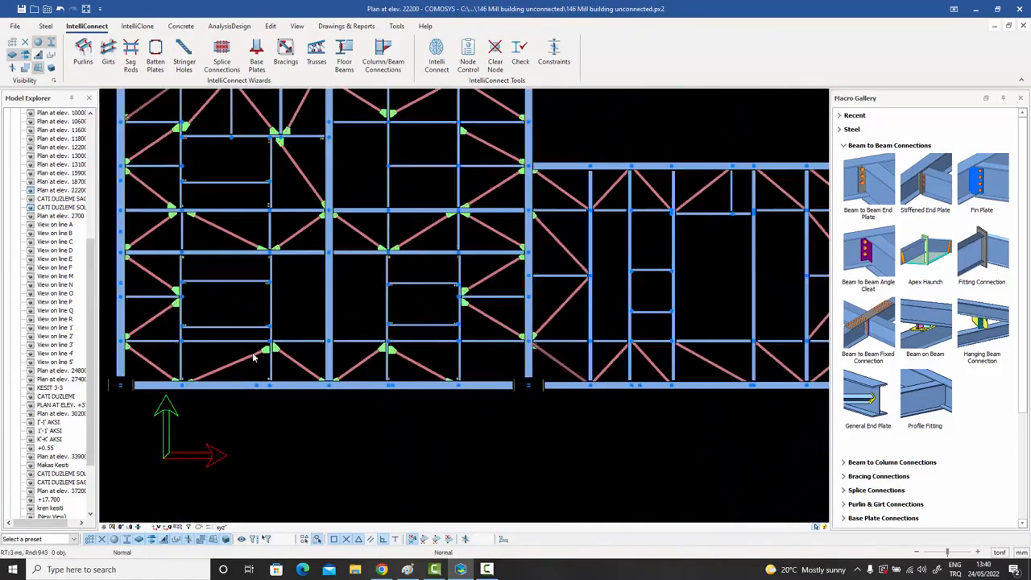
middle_click_drag(469, 304, 325, 370)
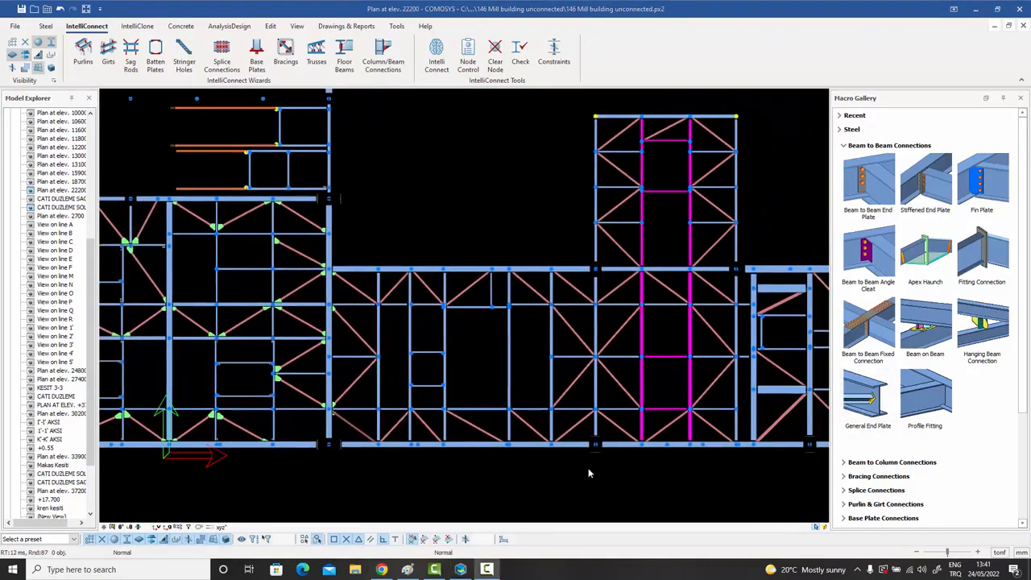
left_click_drag(590, 470, 352, 230)
right_click(389, 223)
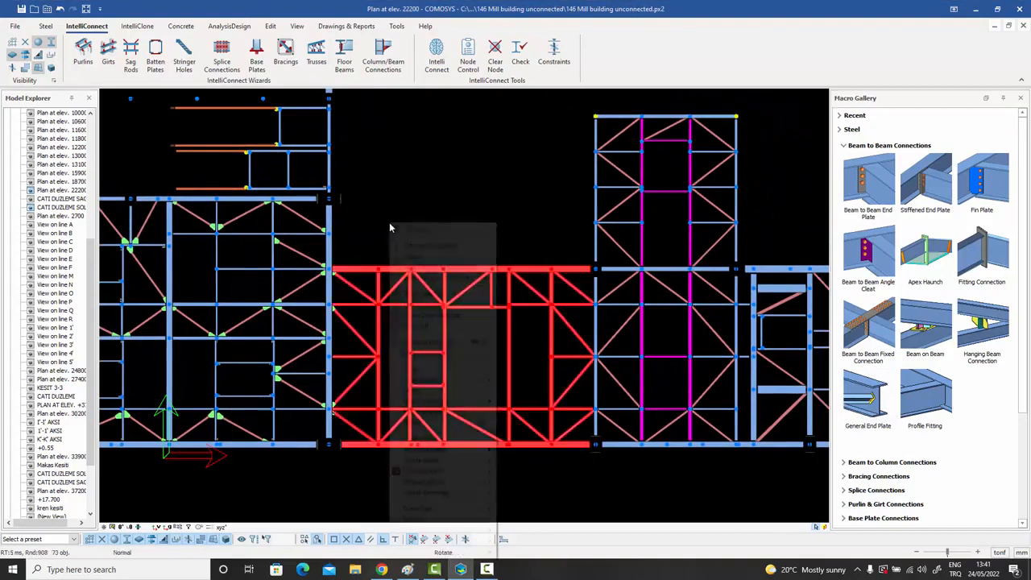
mouse_move(427, 473)
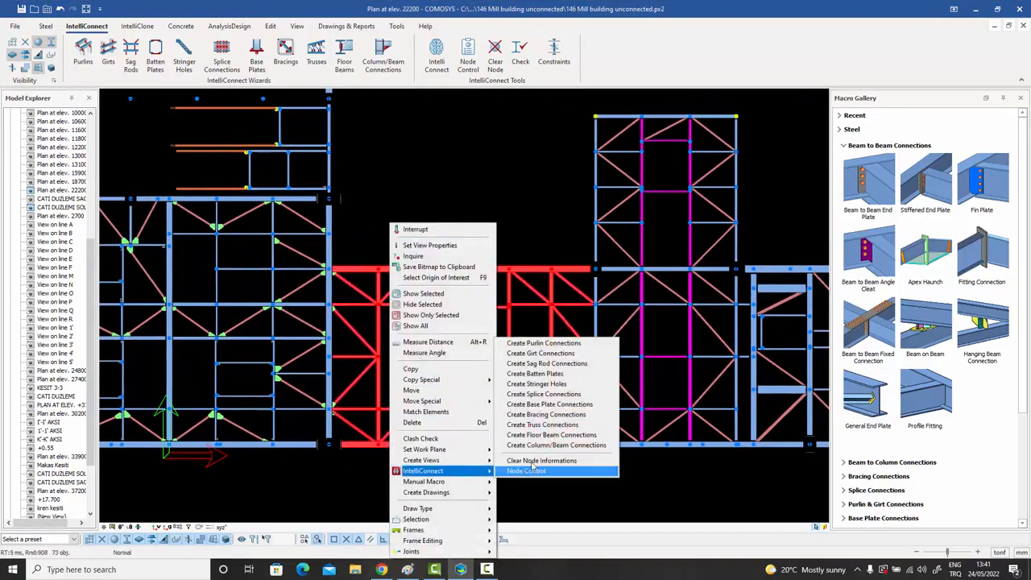
left_click(545, 435)
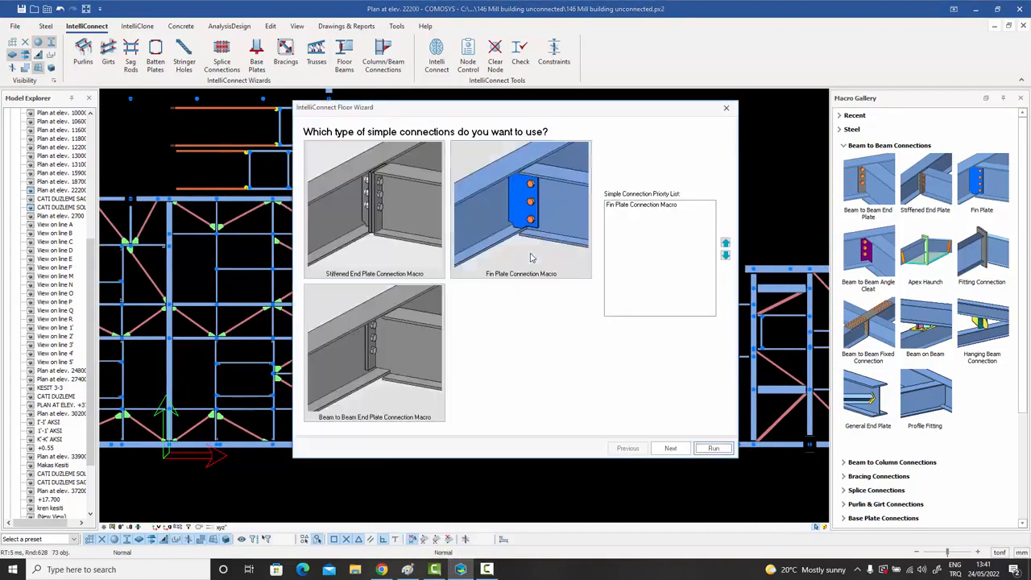
- Generate this bay's connections with only the Stiffened End Plate macro for beams and only the Bolted Gusset Plate macro for bracings
left_click(376, 199)
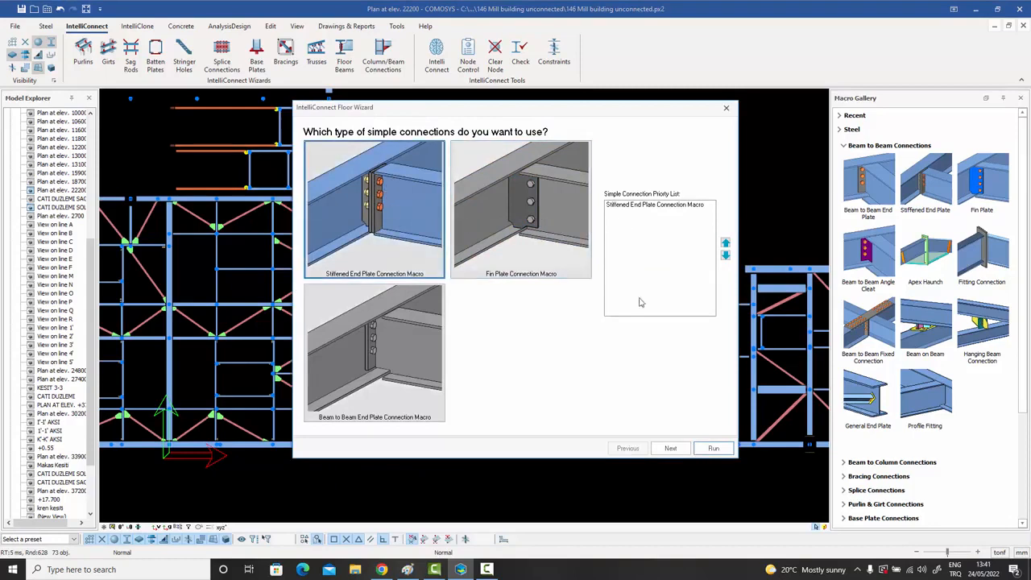
left_click(668, 449)
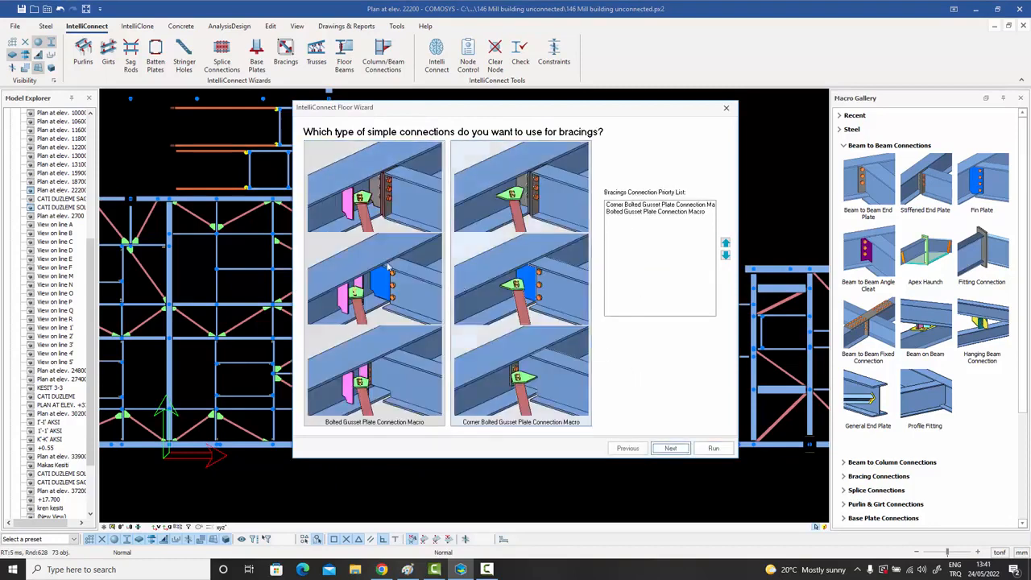
left_click(633, 211)
left_click(507, 200)
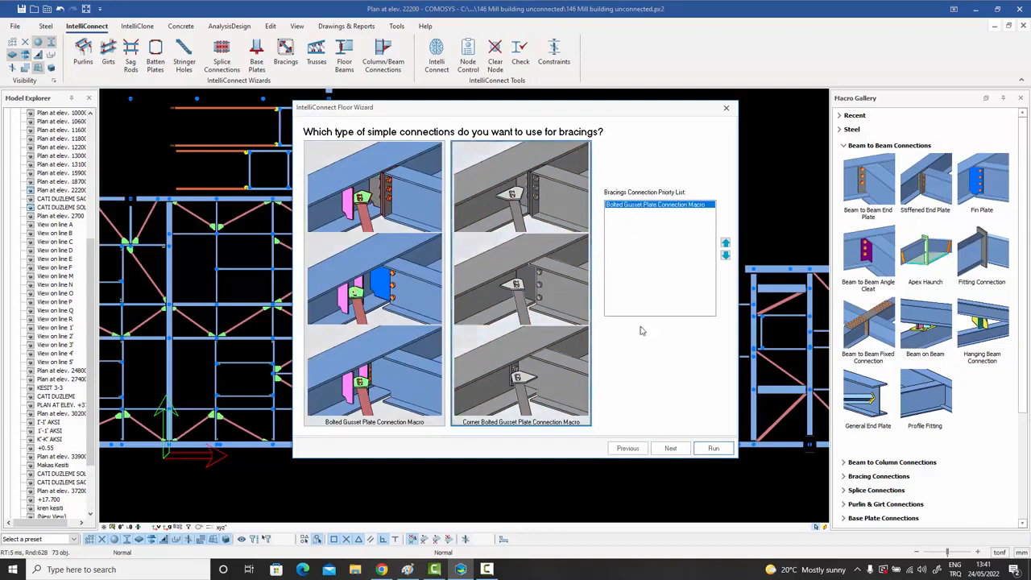
left_click(670, 448)
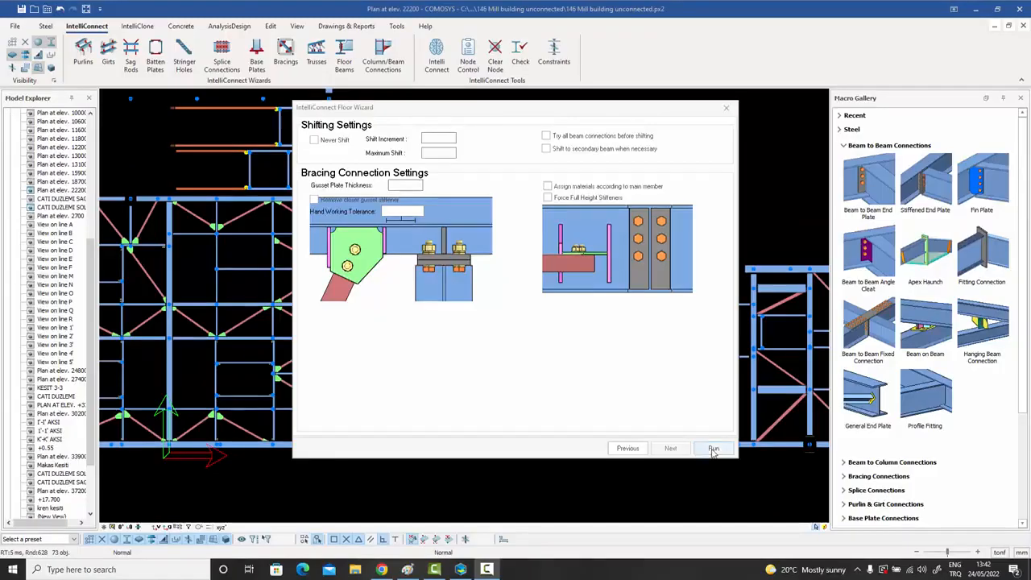
left_click(713, 448)
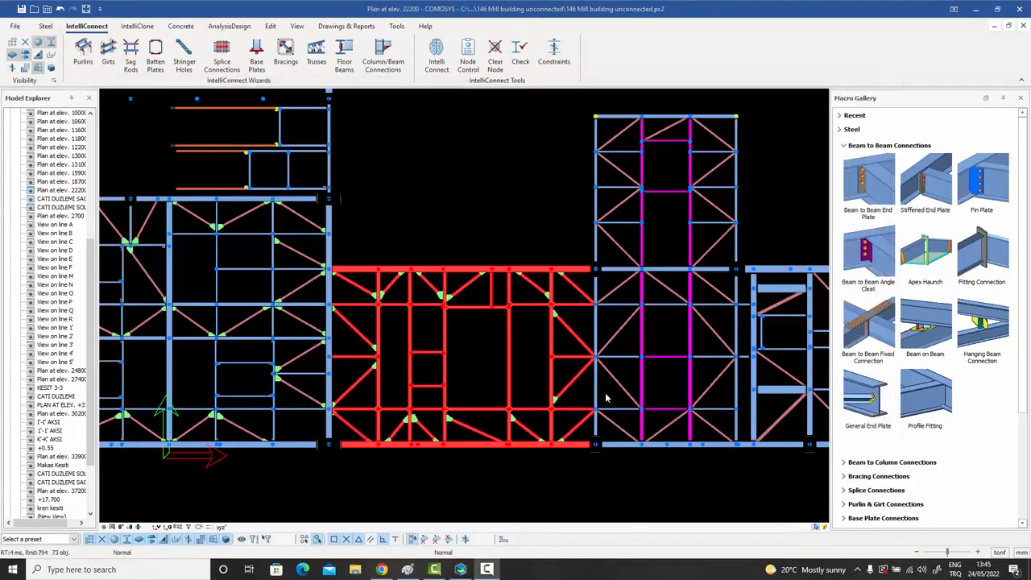
- Examine in 3D the stiffened end plates and bolted gusset plates along the edge beam and intermediate beams of the second bay
middle_click_drag(538, 405, 548, 345)
left_click(560, 312)
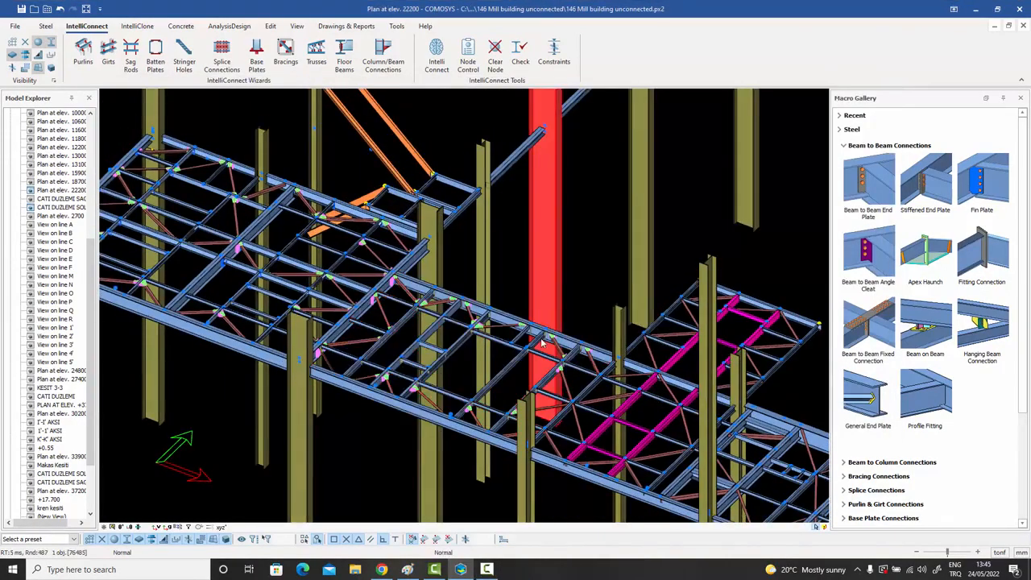
scroll(541, 344, "up", 5)
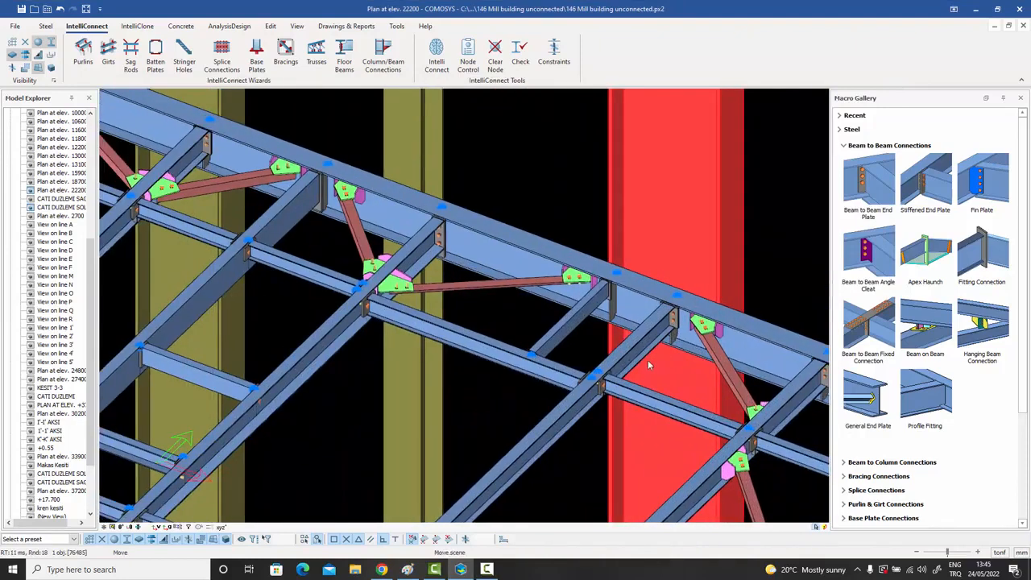
middle_click_drag(648, 364, 677, 352)
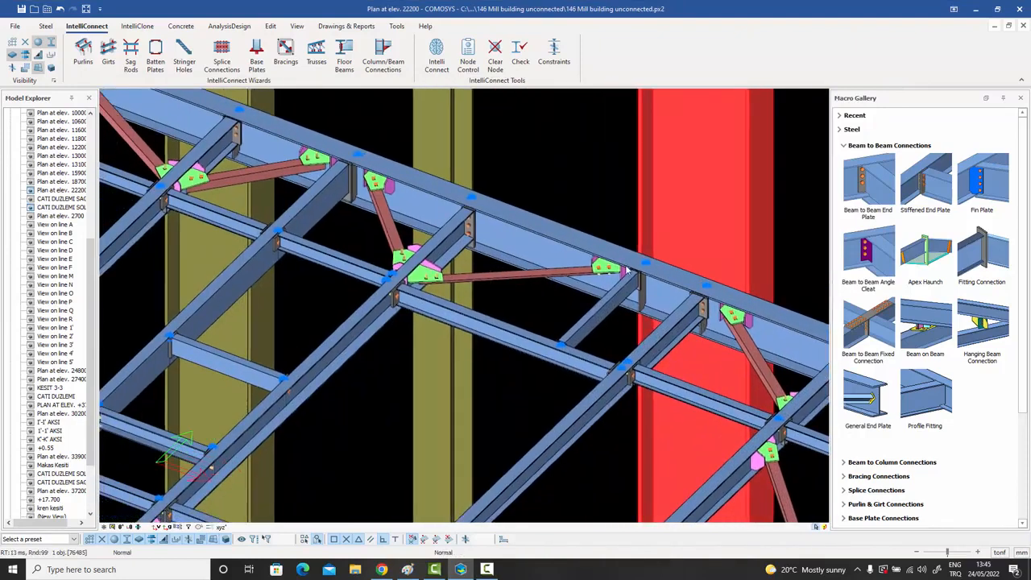
scroll(367, 189, "up", 5)
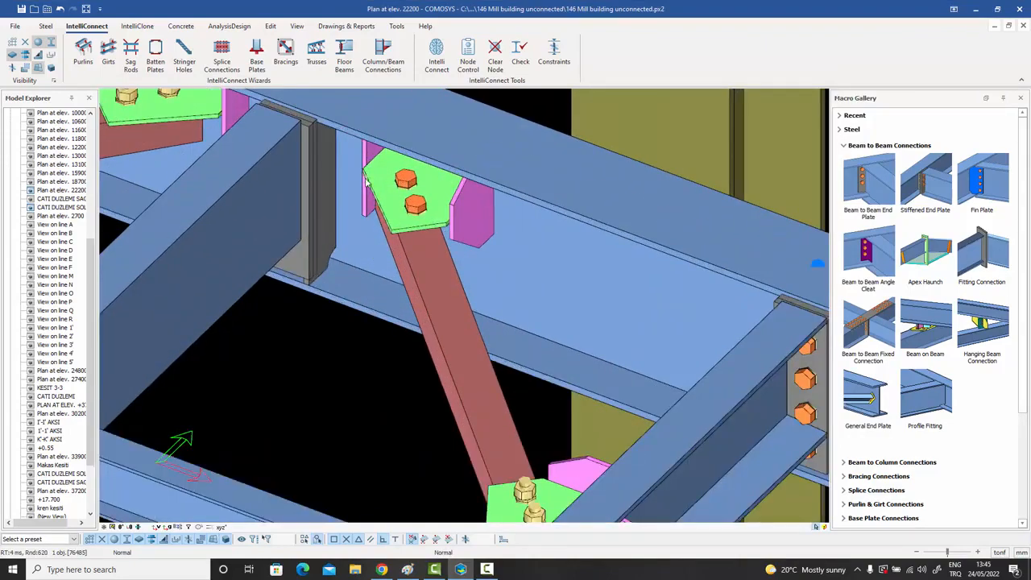
scroll(367, 187, "down", 5)
scroll(425, 212, "up", 6)
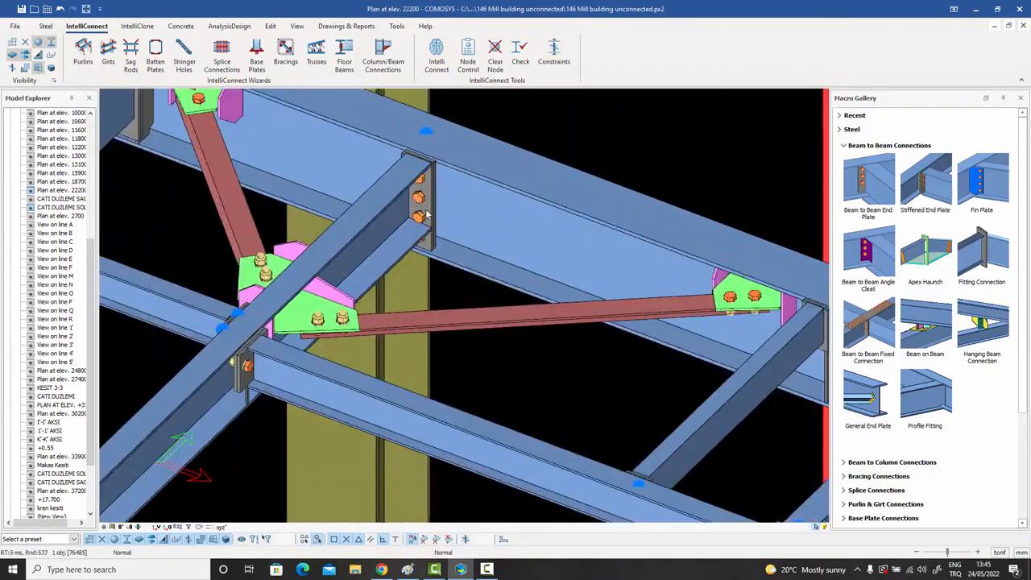
scroll(426, 212, "down", 3)
middle_click_drag(434, 263, 467, 244)
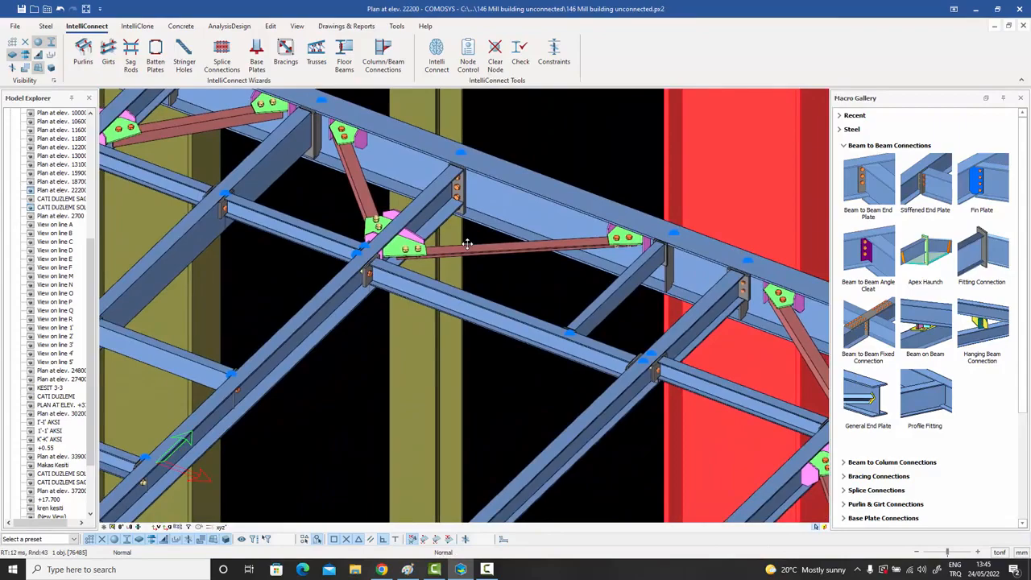
scroll(467, 244, "down", 5)
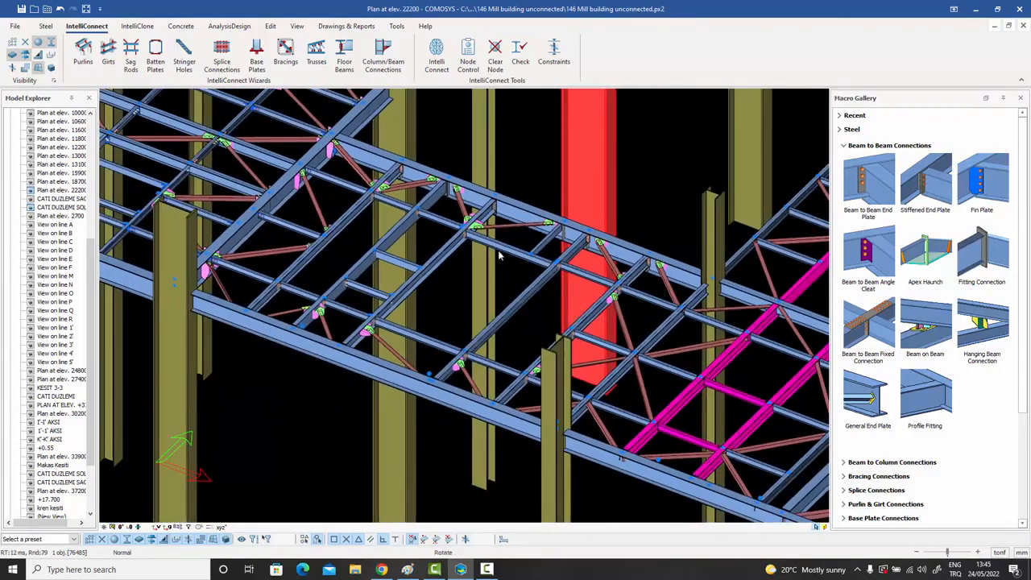
scroll(500, 255, "up", 6)
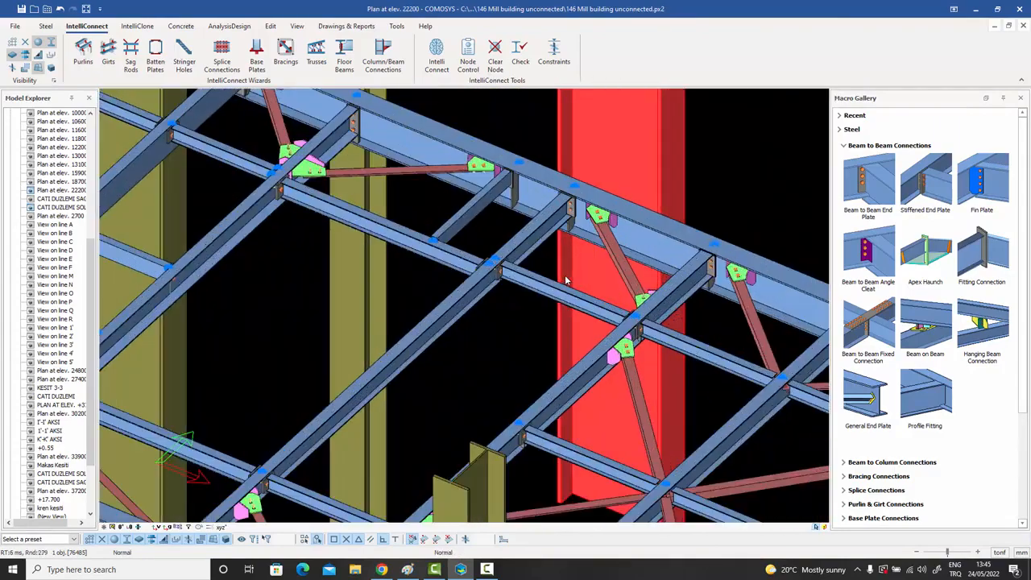
middle_click_drag(566, 280, 582, 291)
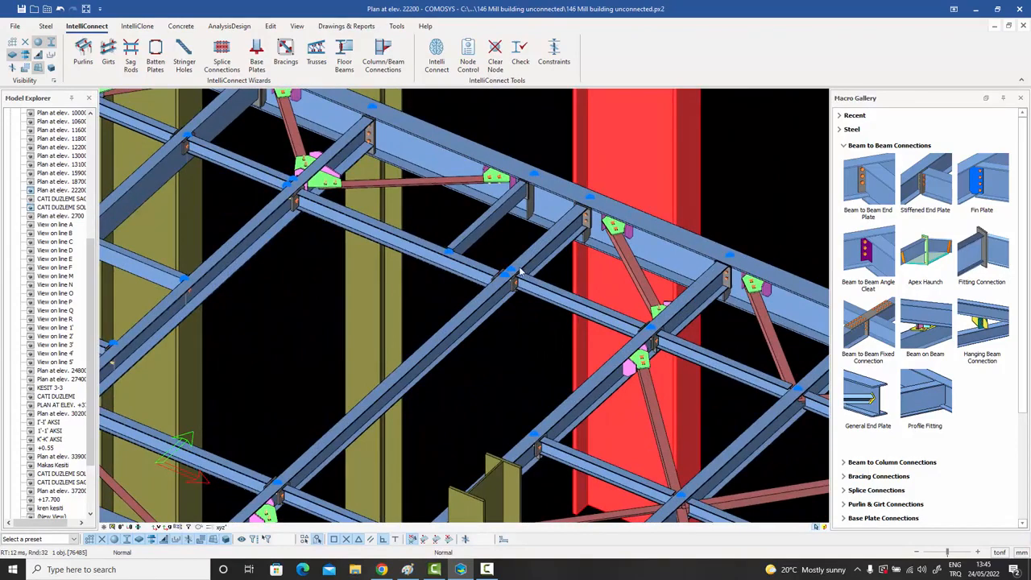
scroll(522, 271, "up", 3)
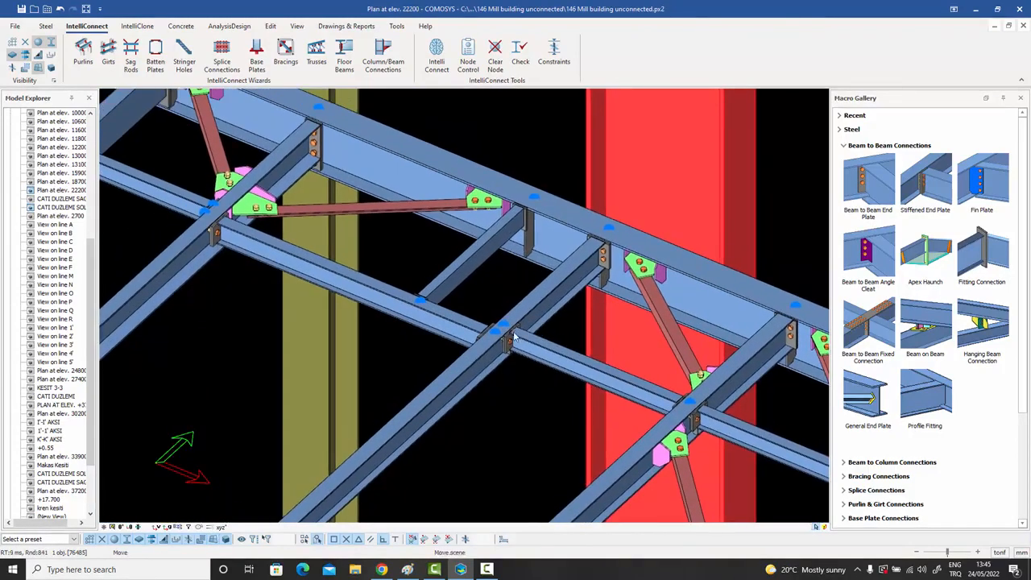
middle_click_drag(513, 330, 489, 345)
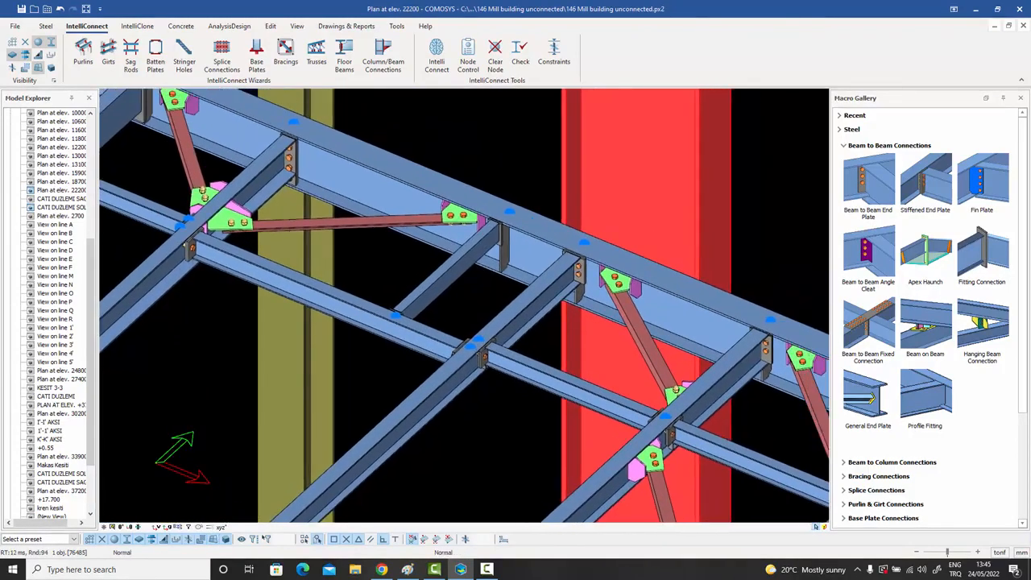
middle_click_drag(488, 345, 480, 346)
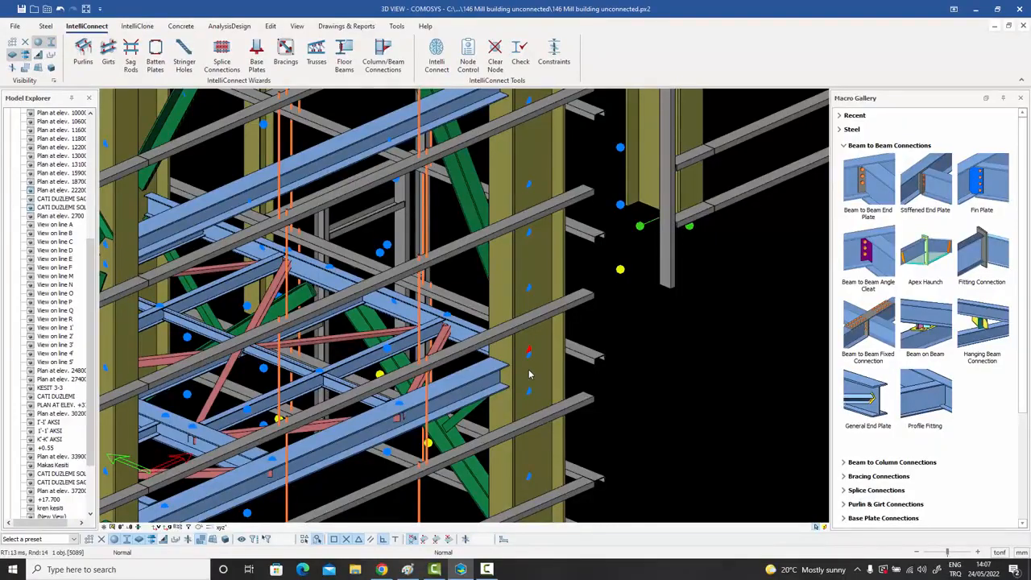
- Examine the unconnected beam and bracing ends at the corner column in the 3D view
middle_click_drag(529, 373, 534, 342)
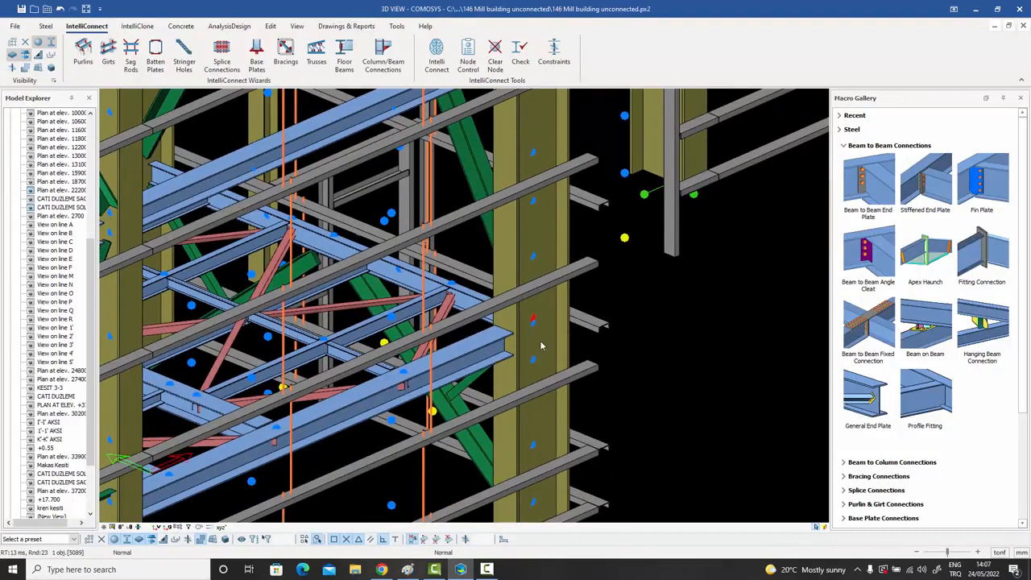
left_click(497, 356)
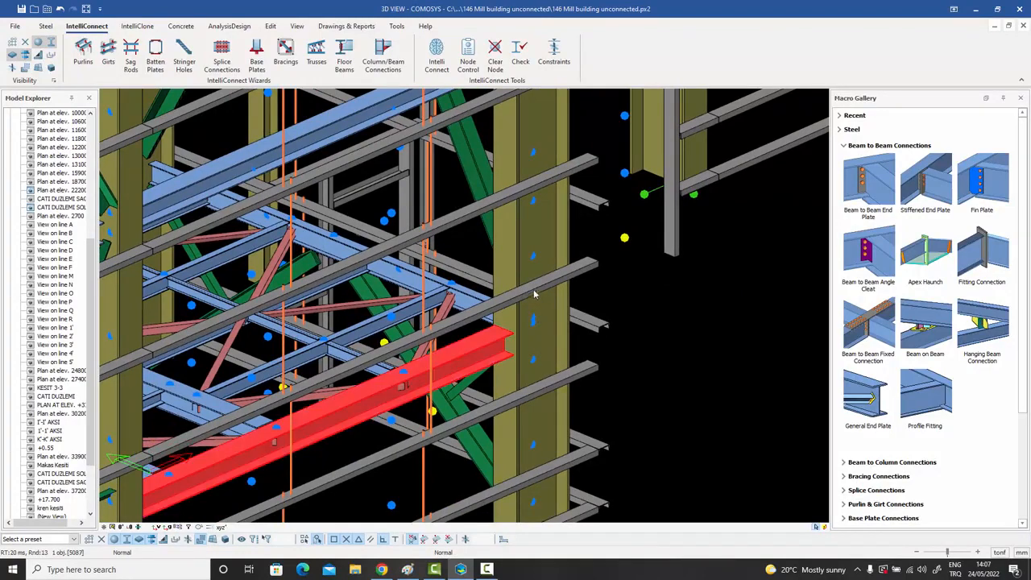
middle_click_drag(535, 322, 457, 330)
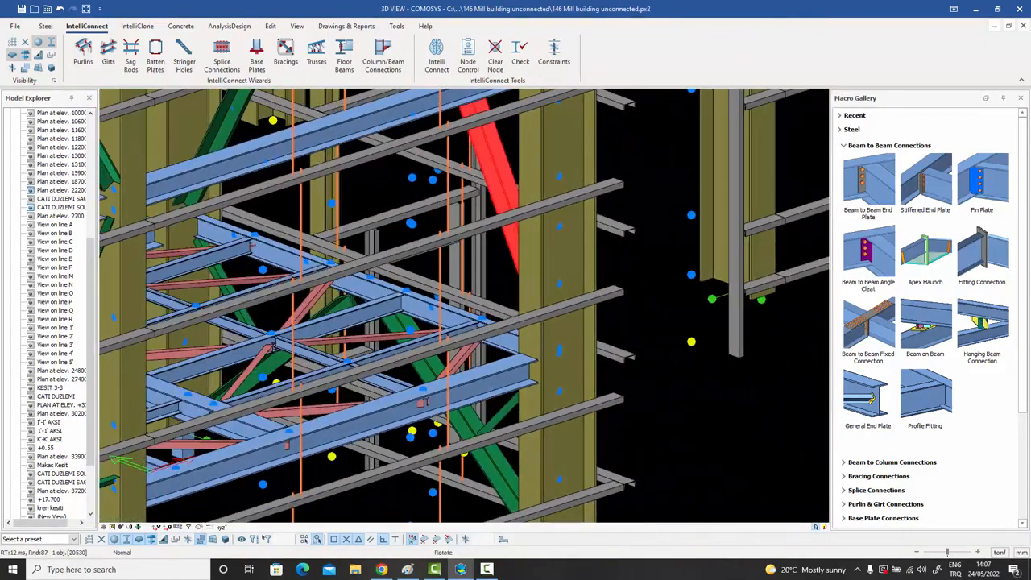
left_click(621, 378)
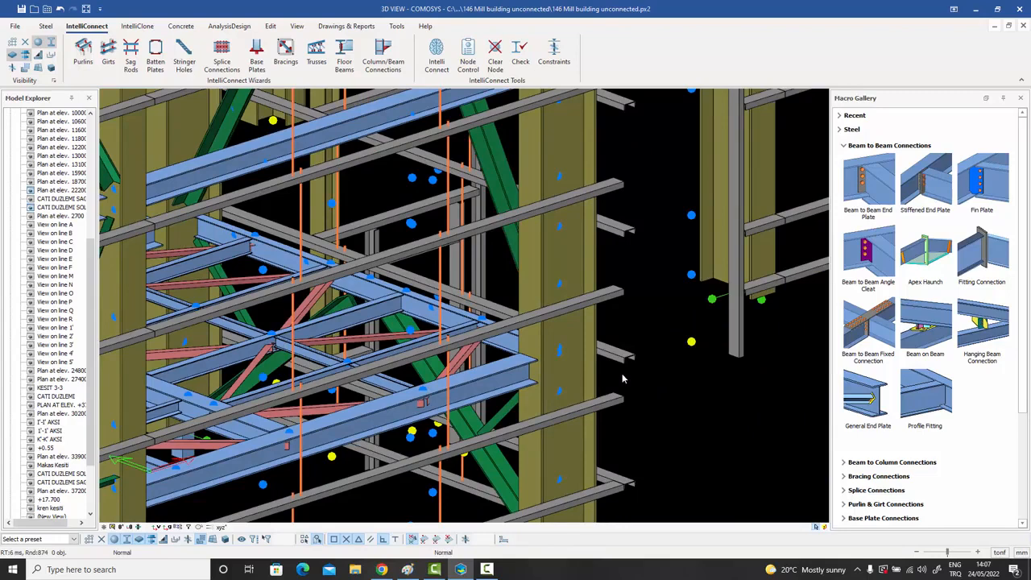
scroll(608, 343, "up", 1)
scroll(543, 323, "up", 1)
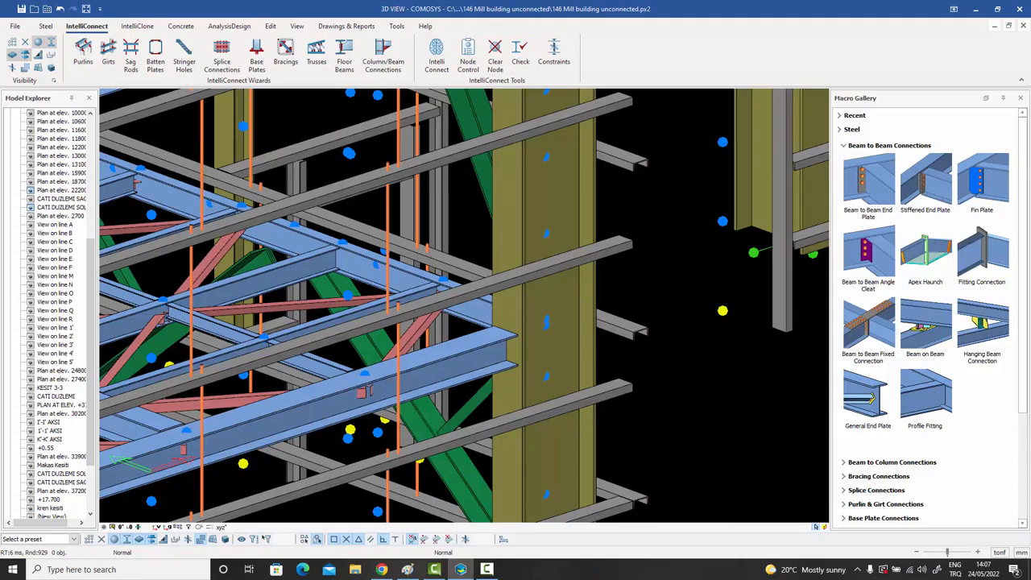
middle_click_drag(555, 335, 554, 279)
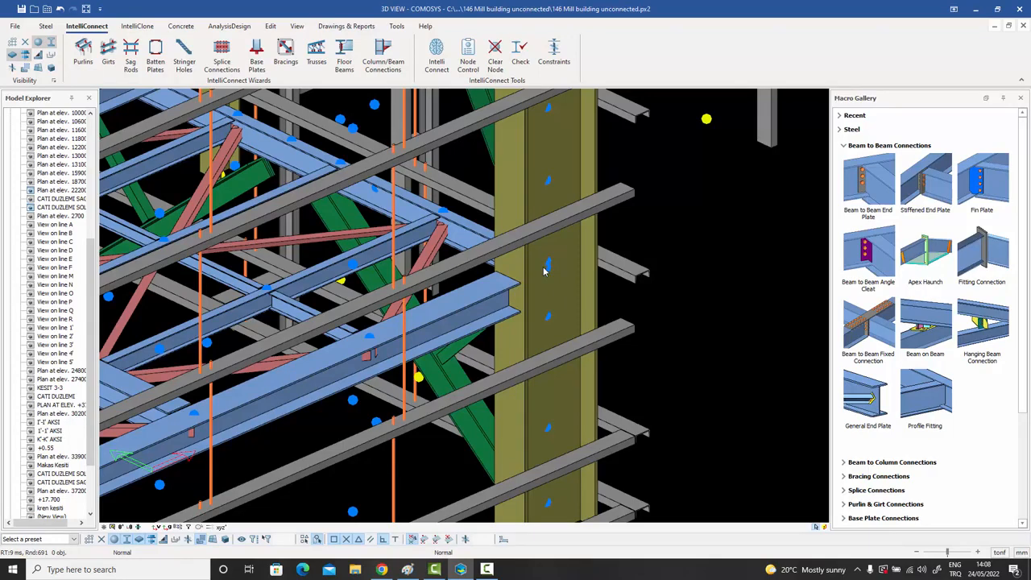
scroll(547, 270, "down", 3)
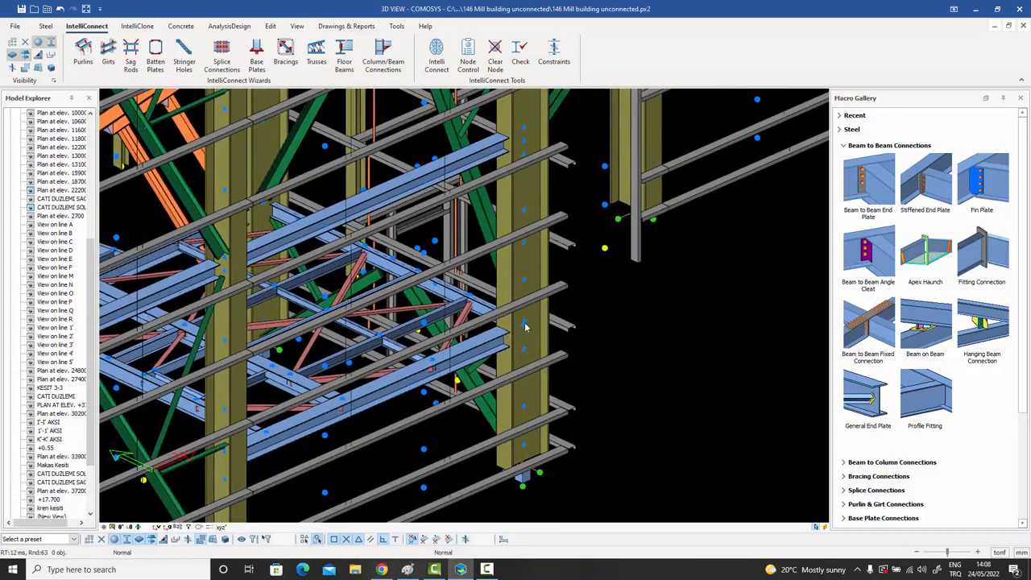
middle_click_drag(524, 326, 521, 333)
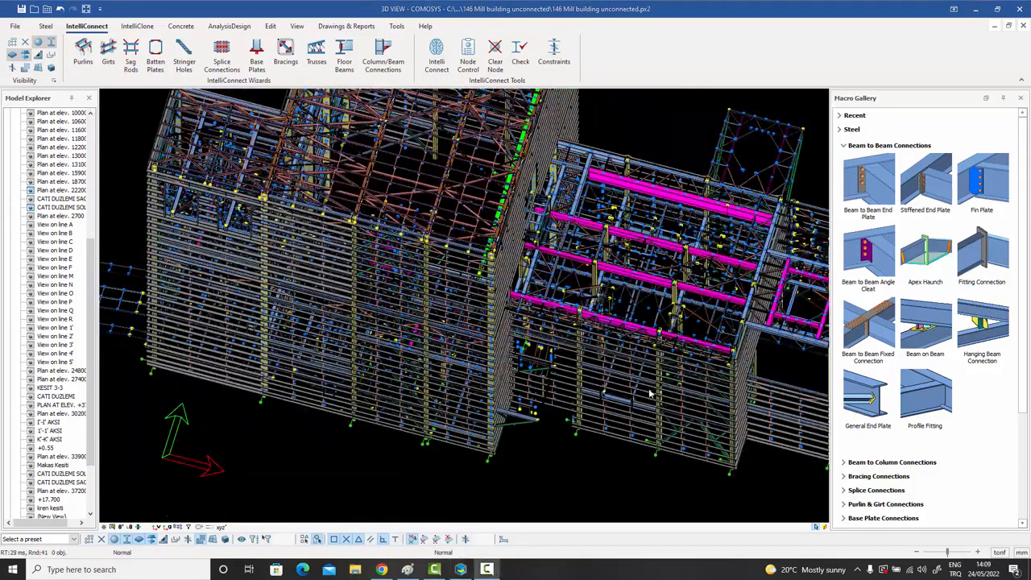
- Window-select the corner column with its adjoining members in the 3D view and start creating IntelliConnect column/beam connections
left_click_drag(502, 471, 482, 288)
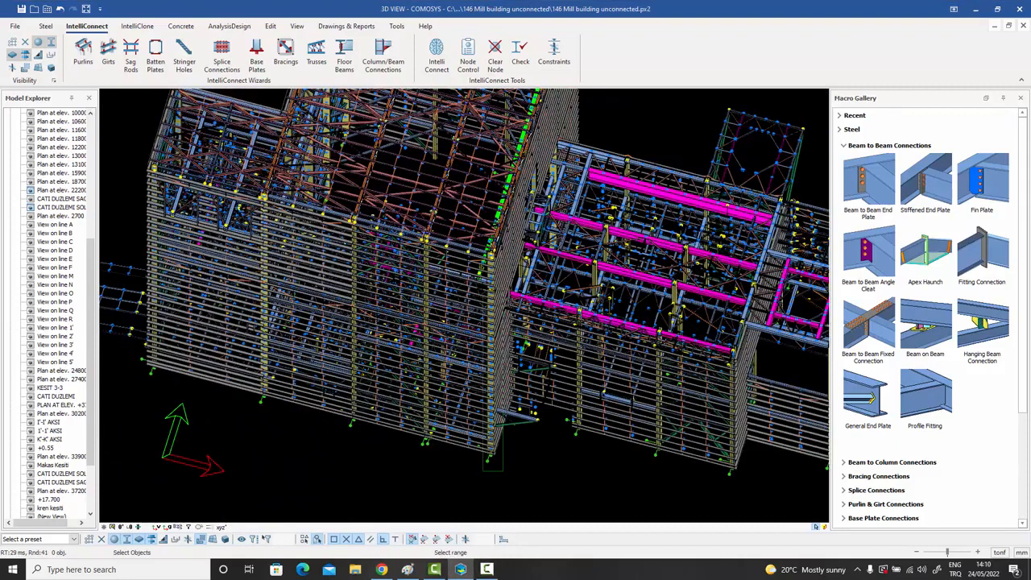
left_click_drag(483, 424, 483, 424)
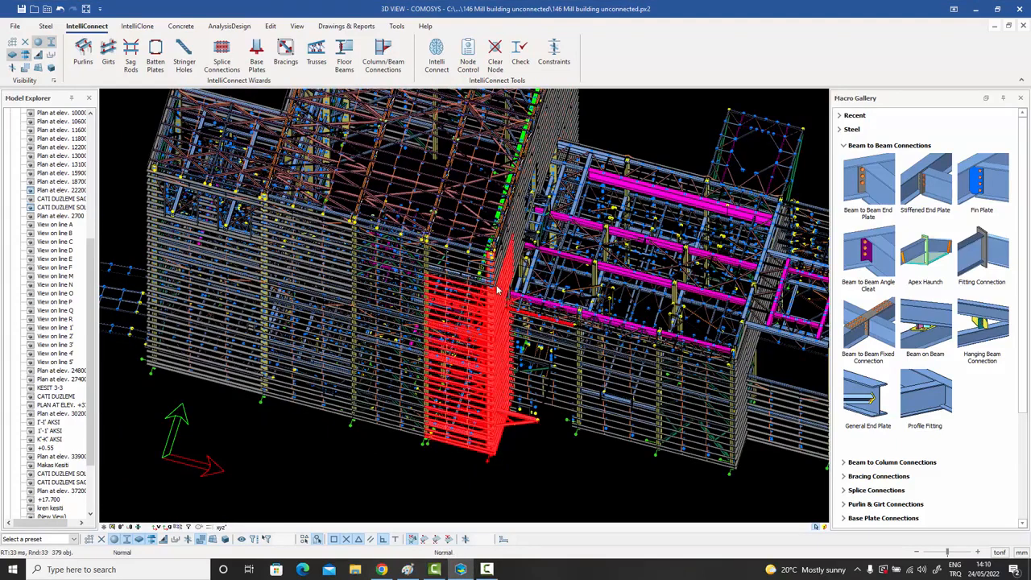
right_click(497, 225)
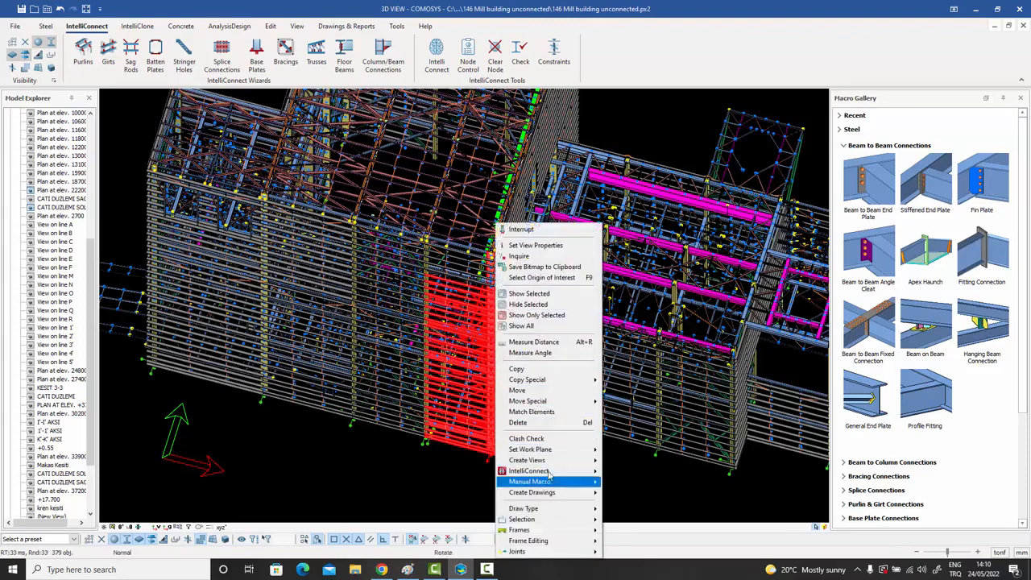
mouse_move(550, 471)
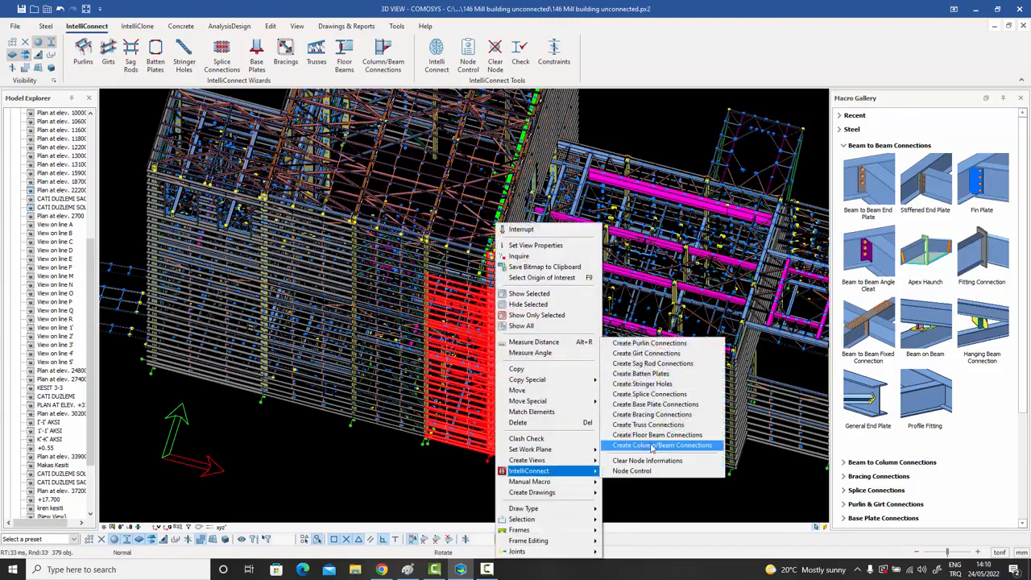
left_click(690, 449)
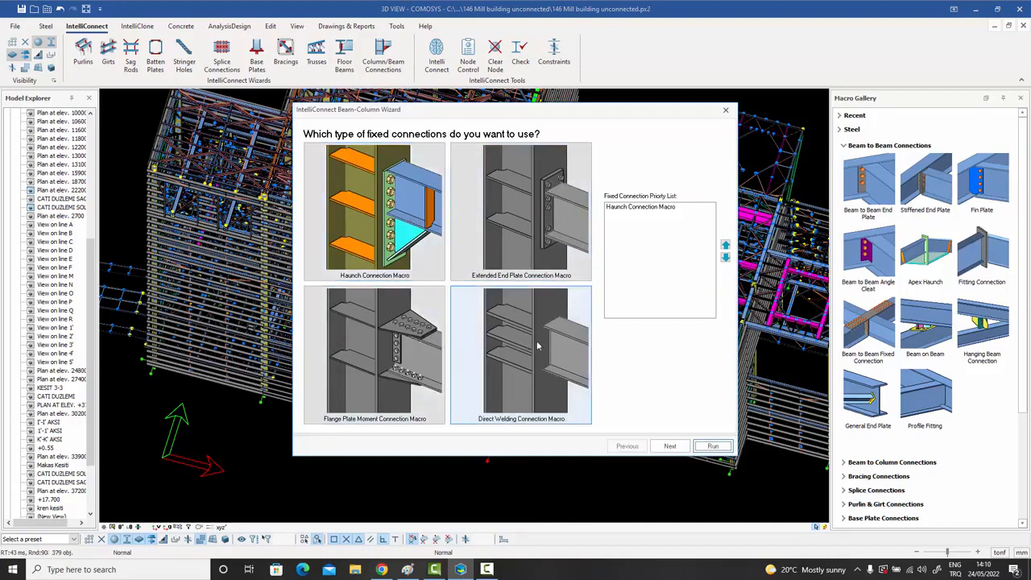
- Generate the column connections with the Haunch macro for fixed, Stiffened End Plate for simple and Gusset Plate macros for bracing connections
left_click(671, 449)
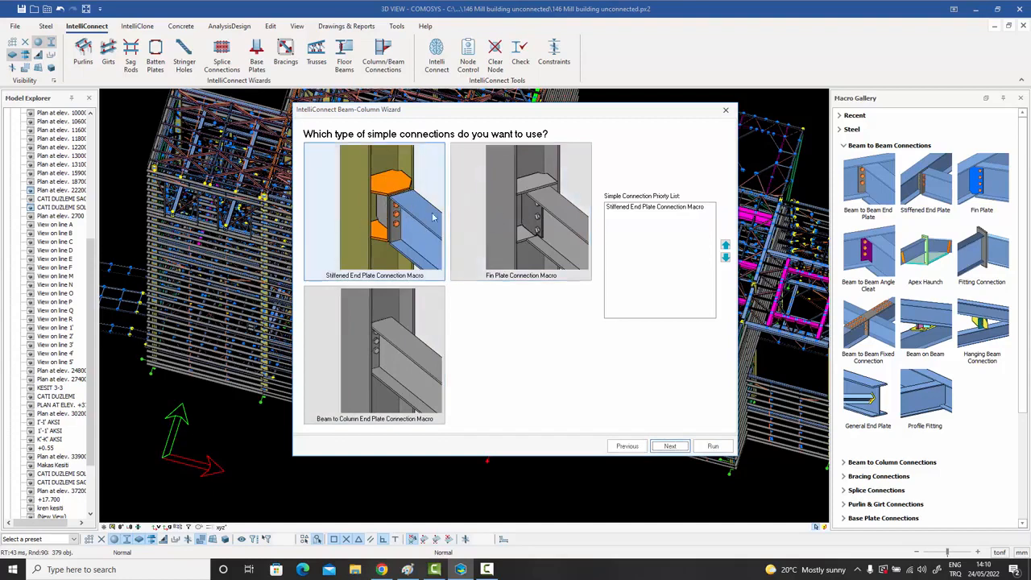
left_click(669, 447)
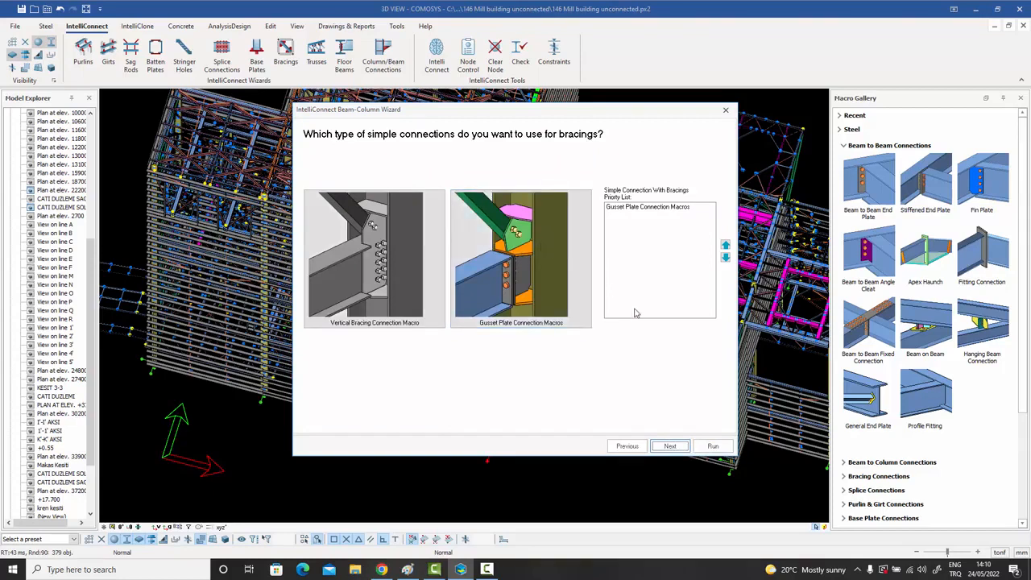
left_click(713, 446)
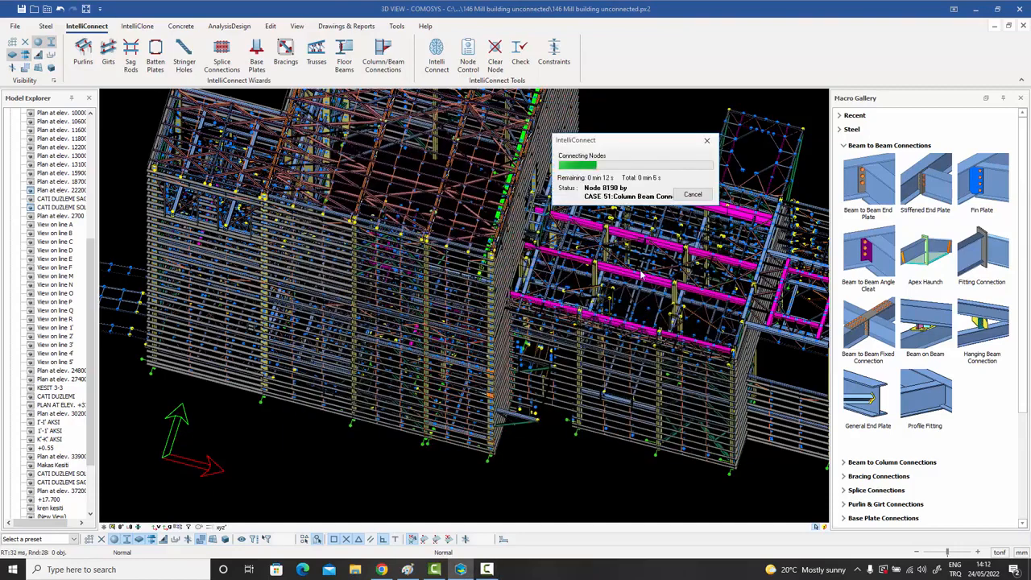
left_click(880, 86)
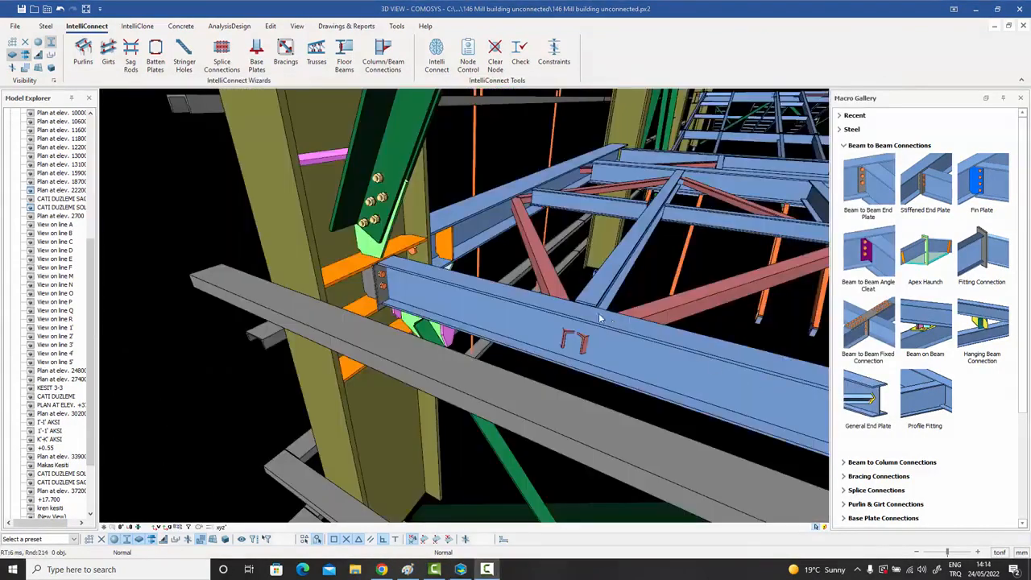
- Inspect the bolted bracing gusset plates, stiffened end plate and column stiffeners where the floor beam meets the corner column
left_click(486, 298)
left_click(374, 222)
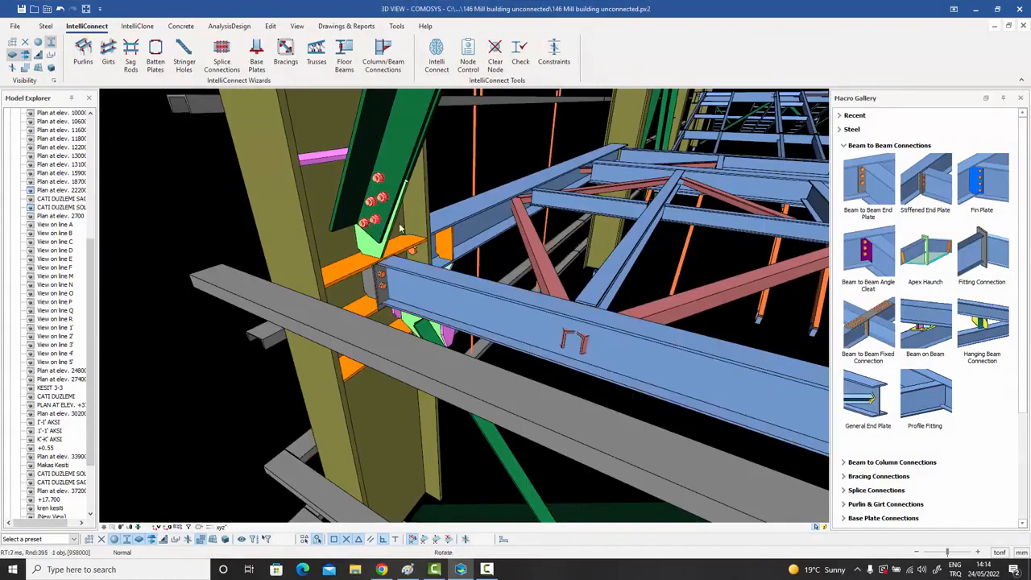
middle_click_drag(375, 222, 342, 230)
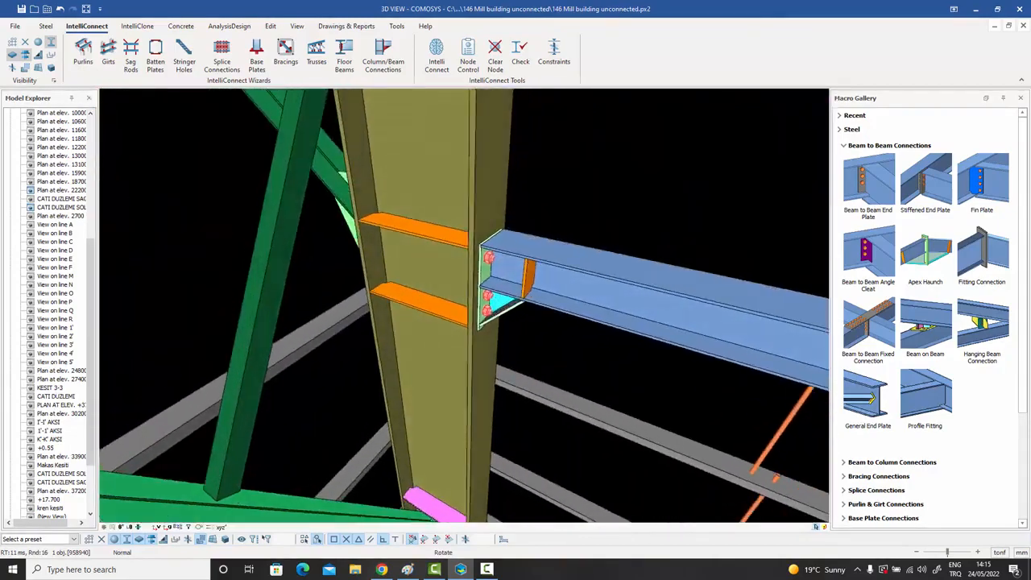
middle_click_drag(378, 233, 398, 430)
middle_click_drag(408, 209, 403, 277)
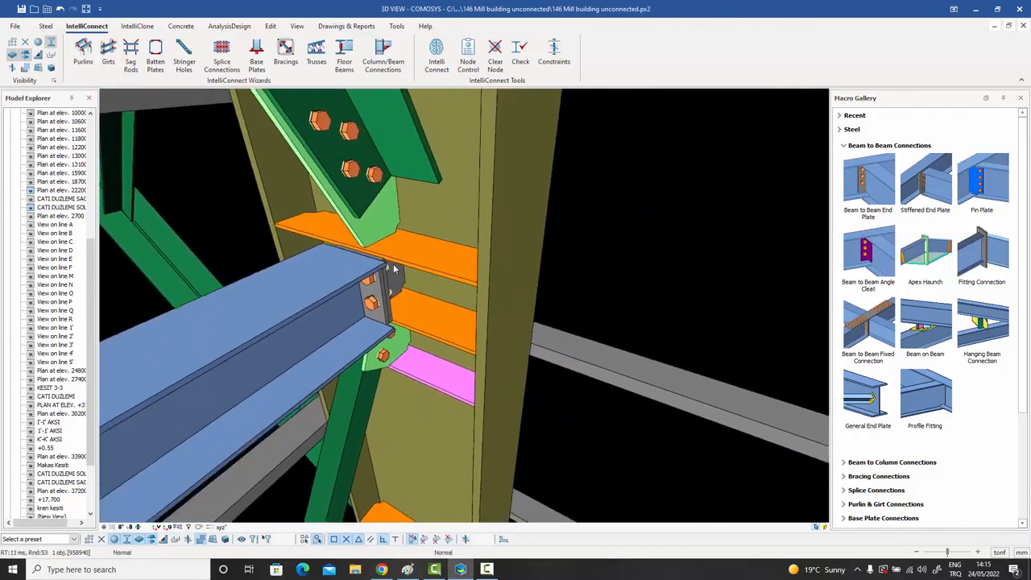
scroll(394, 268, "down", 5)
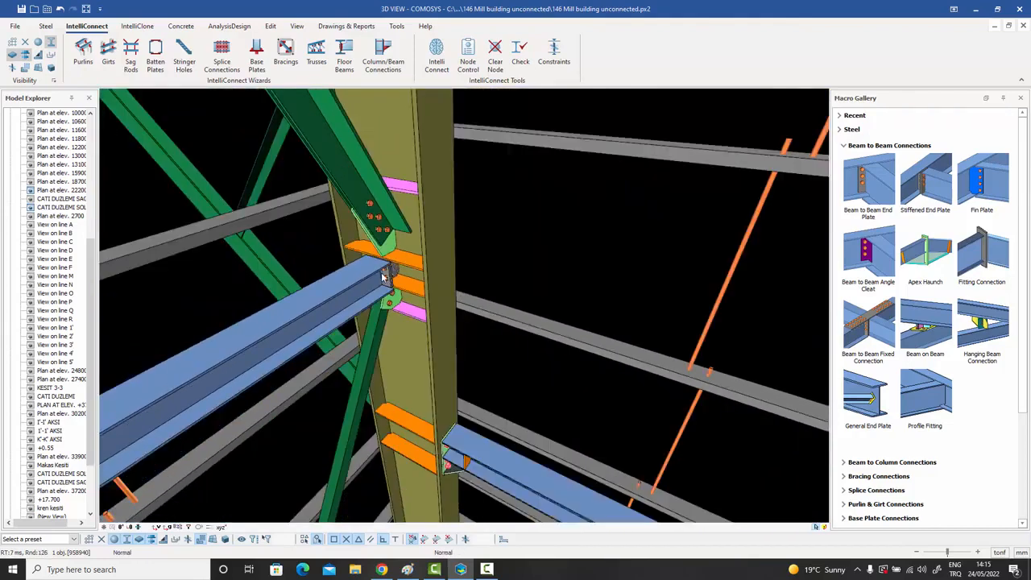
middle_click_drag(384, 276, 389, 266)
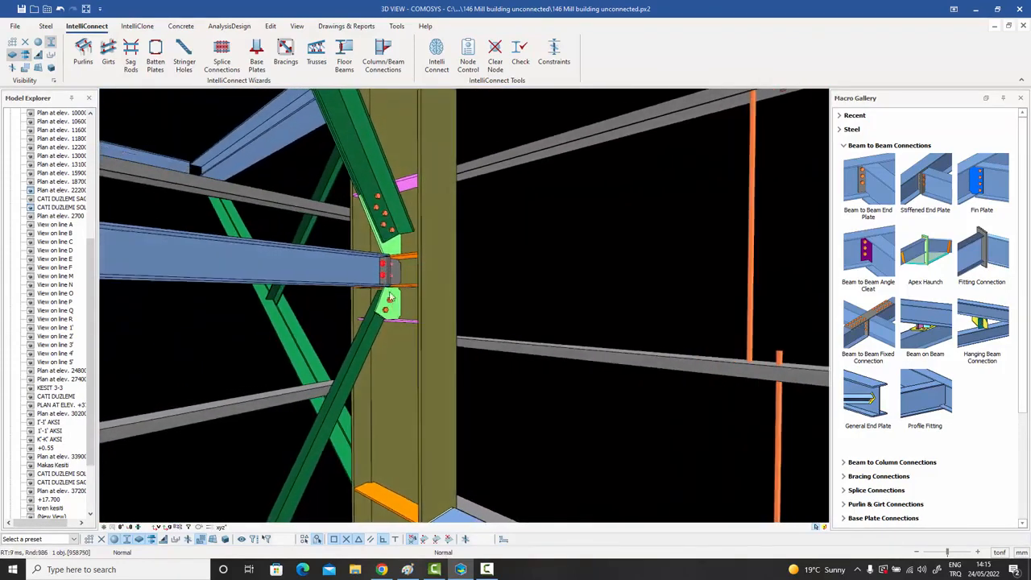
mouse_move(393, 308)
middle_mouse_down()
mouse_move(430, 309)
mouse_move(393, 316)
middle_mouse_up()
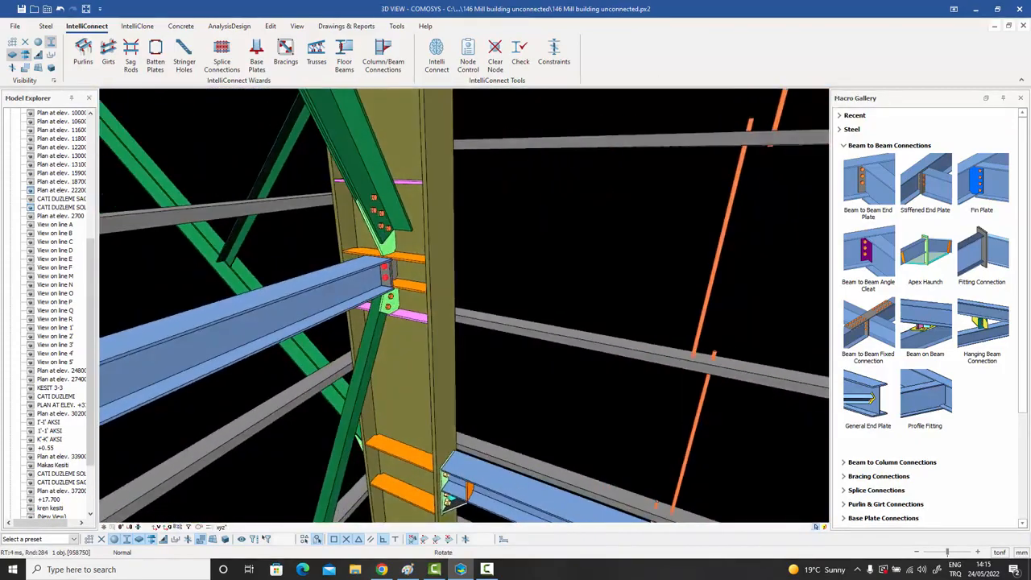
- Examine the bolted haunch connections at the corner column, up to the haunch under the higher beam
middle_click_drag(422, 276, 411, 411)
middle_click_drag(404, 234, 392, 273)
scroll(385, 193, "up", 6)
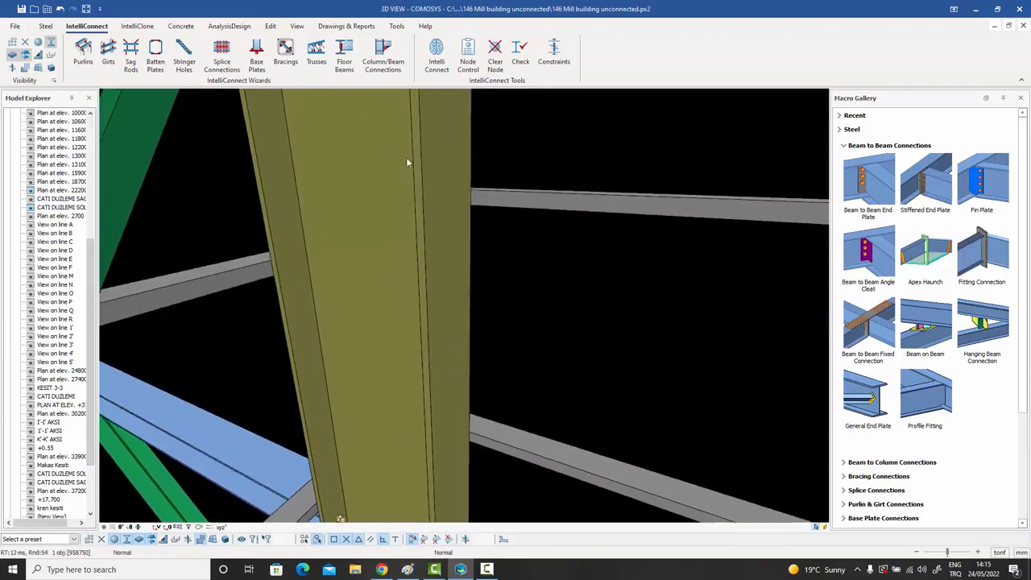
middle_click_drag(405, 202, 400, 247)
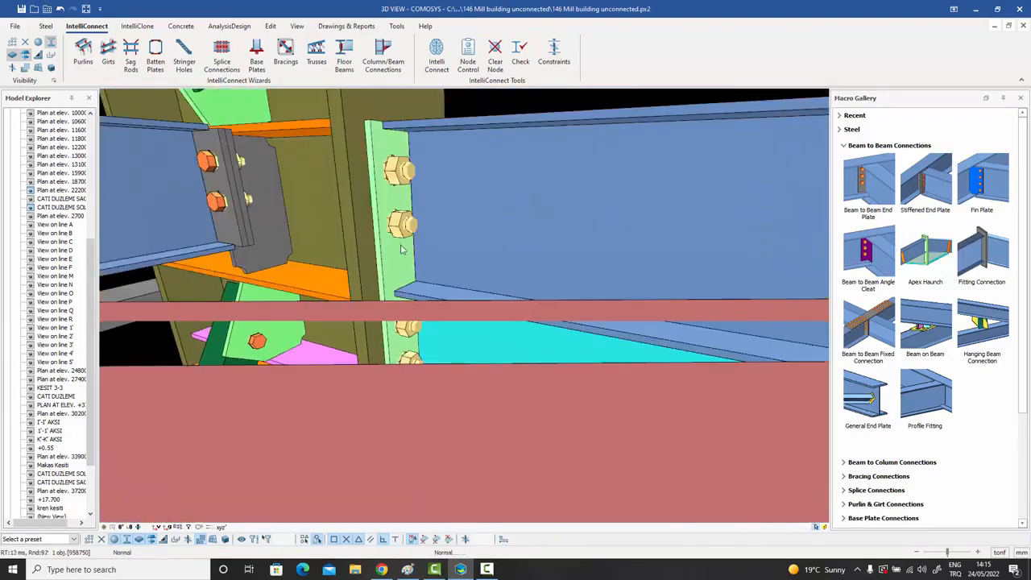
middle_click_drag(396, 208, 397, 287)
scroll(403, 240, "down", 5)
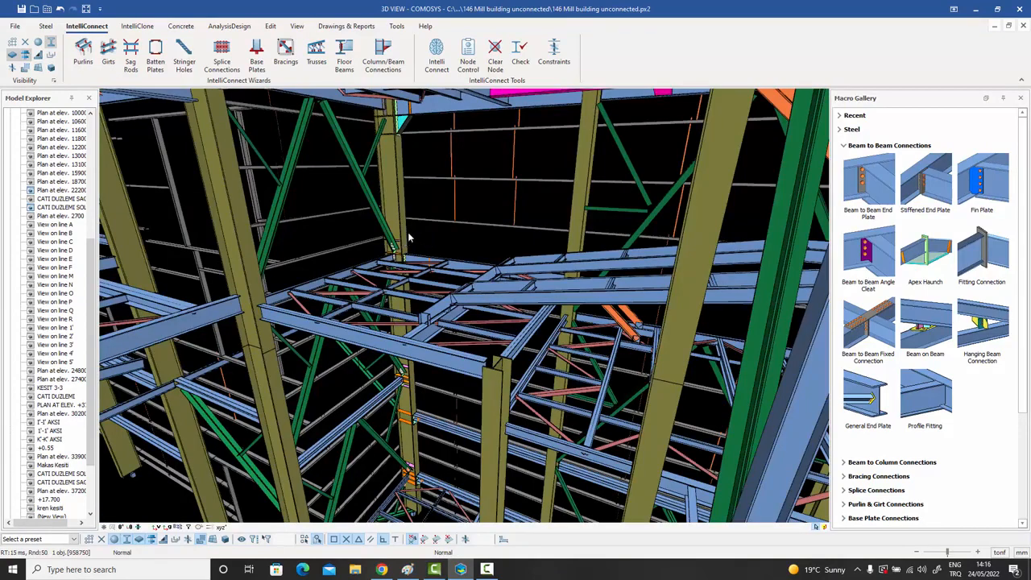
middle_click_drag(405, 243, 405, 264)
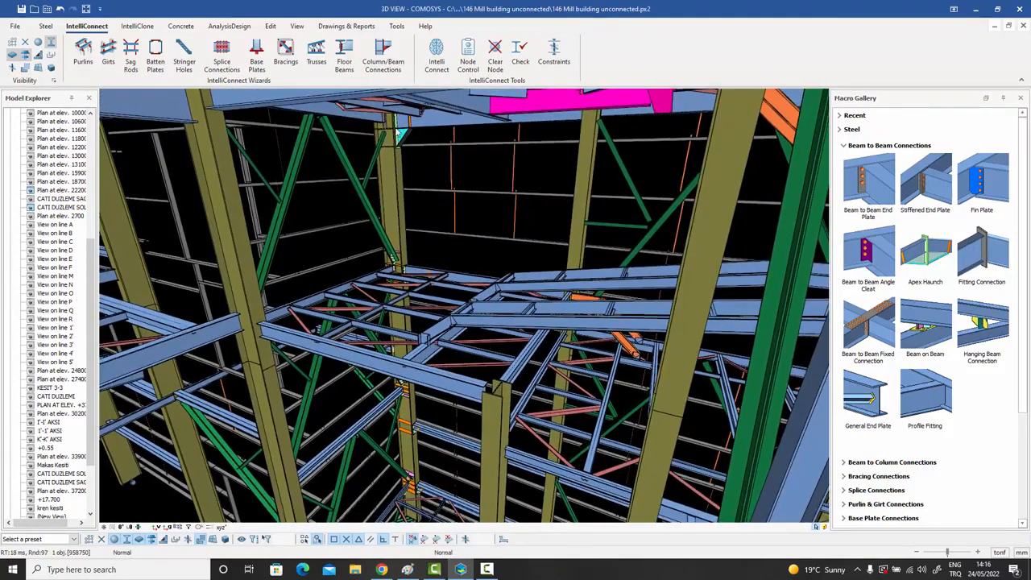
scroll(398, 135, "up", 4)
scroll(398, 136, "up", 3)
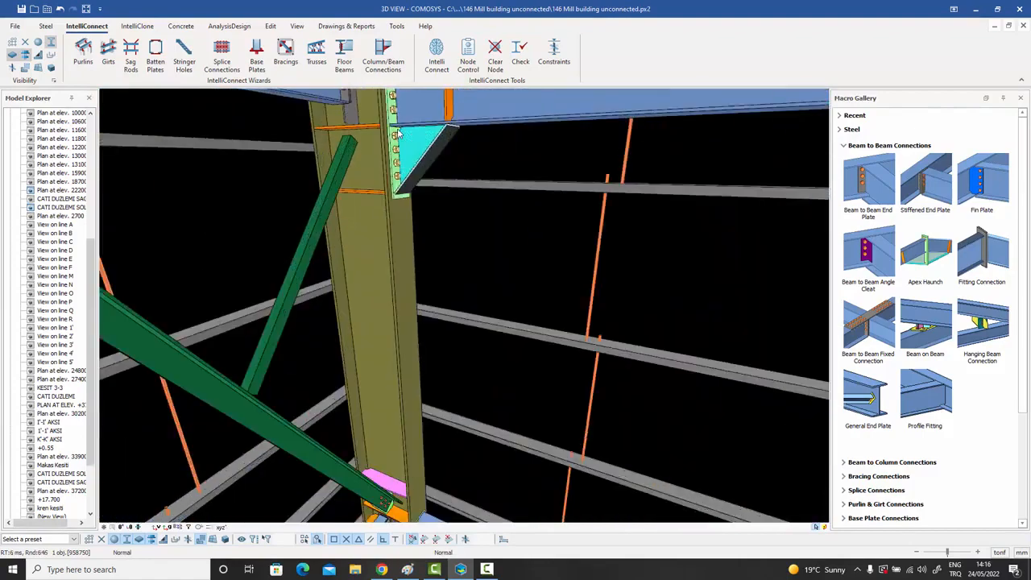
left_click(436, 159)
middle_click_drag(436, 159, 411, 175, "shift")
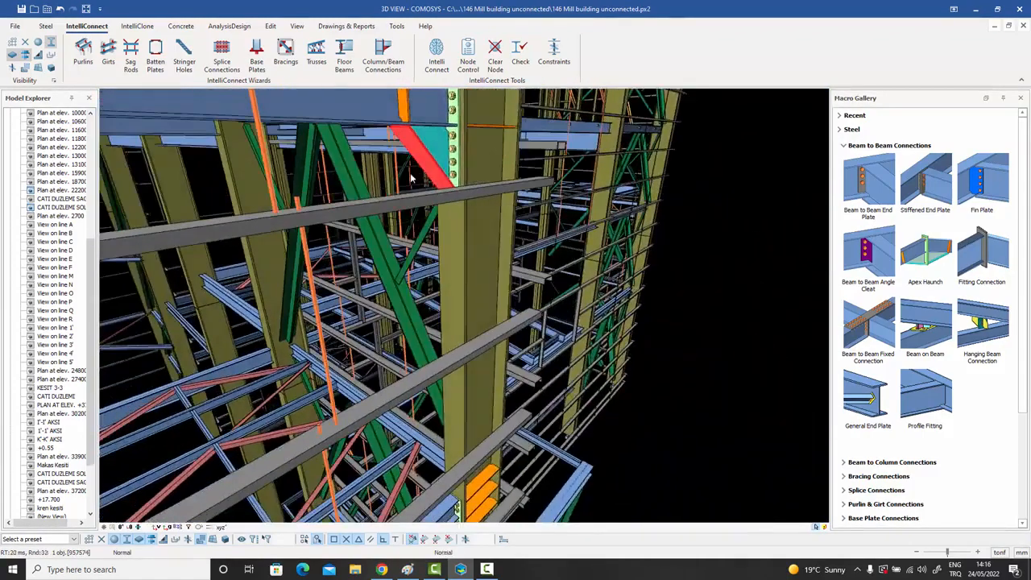
- Review the corner column's connections over its full height and the whole mill building from several sides
scroll(411, 177, "down", 5)
middle_click_drag(425, 301, 428, 281)
middle_click_drag(451, 393, 456, 360)
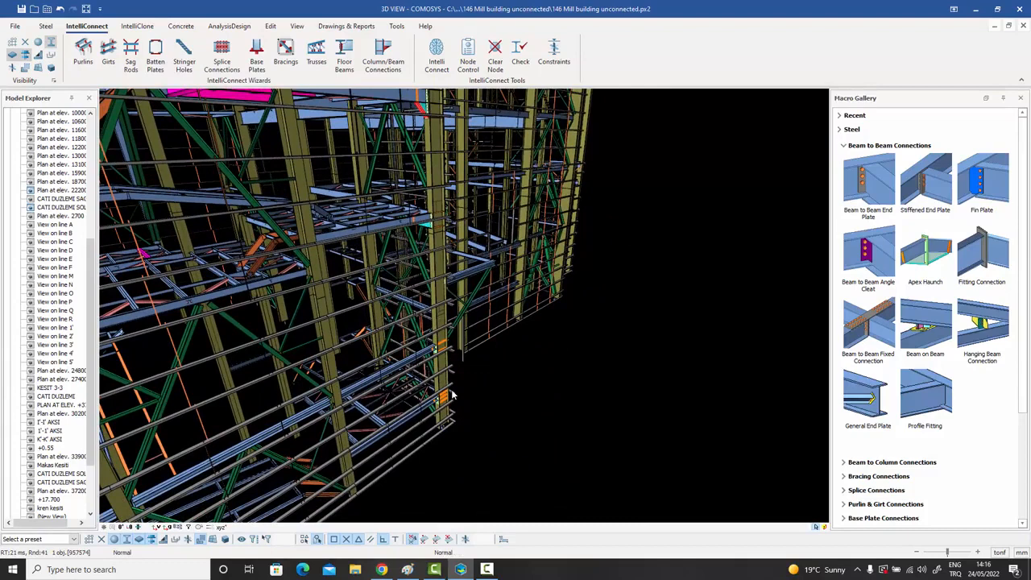
middle_click_drag(447, 402, 457, 407)
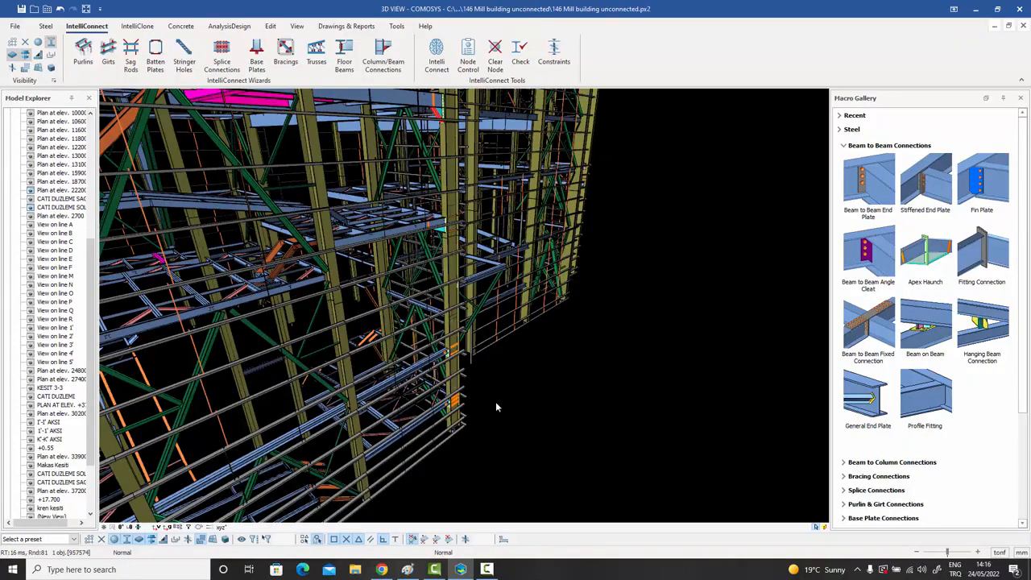
scroll(503, 338, "down", 5)
middle_click_drag(503, 338, 523, 318)
middle_click_drag(394, 346, 487, 346)
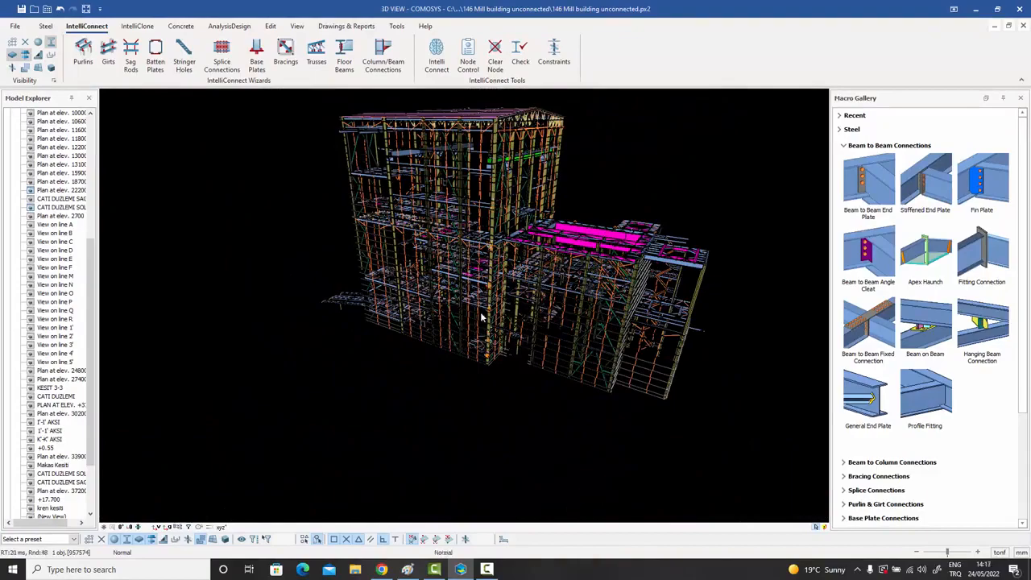
middle_click_drag(529, 259, 464, 259)
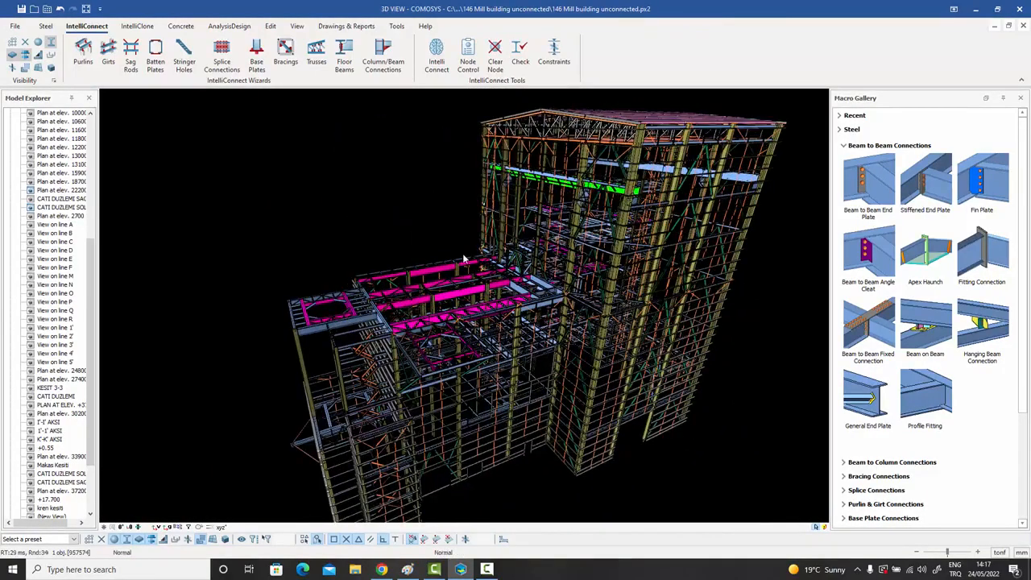
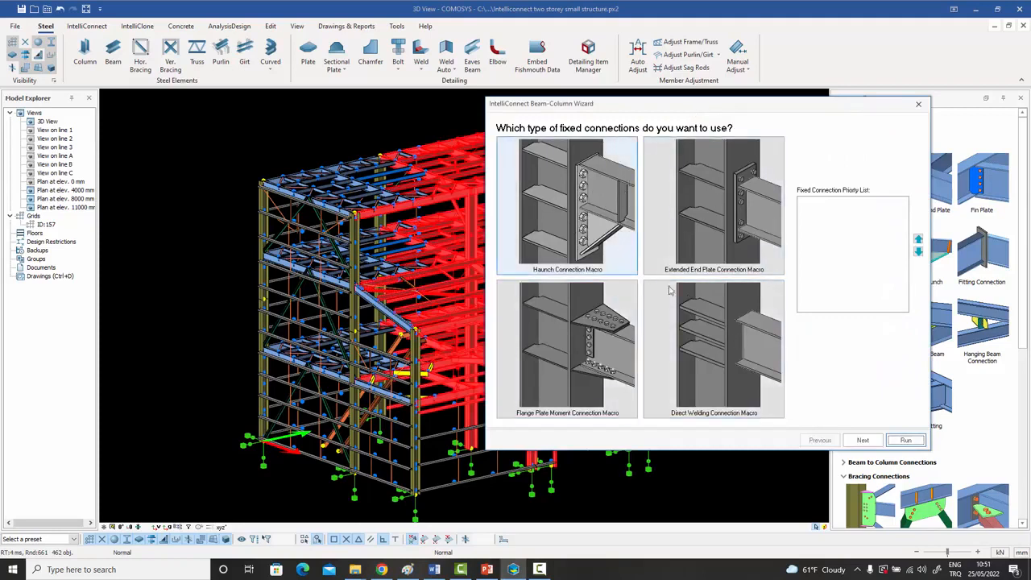
- Choose the Haunch macro for fixed connections and the Stiffened End Plate macro for simple connections in the Beam-Column Wizard
left_click(612, 219)
left_click(862, 440)
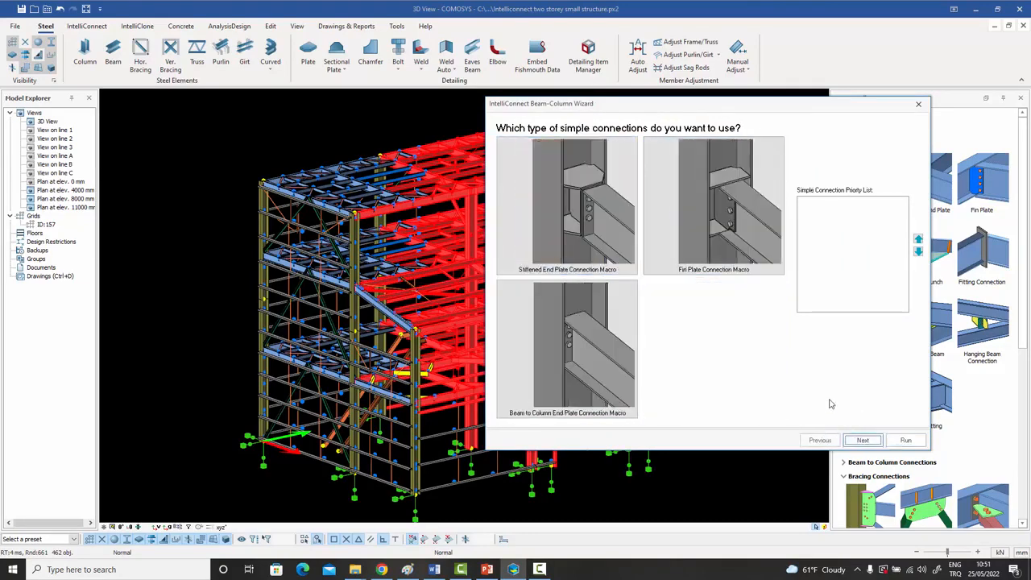
left_click(579, 187)
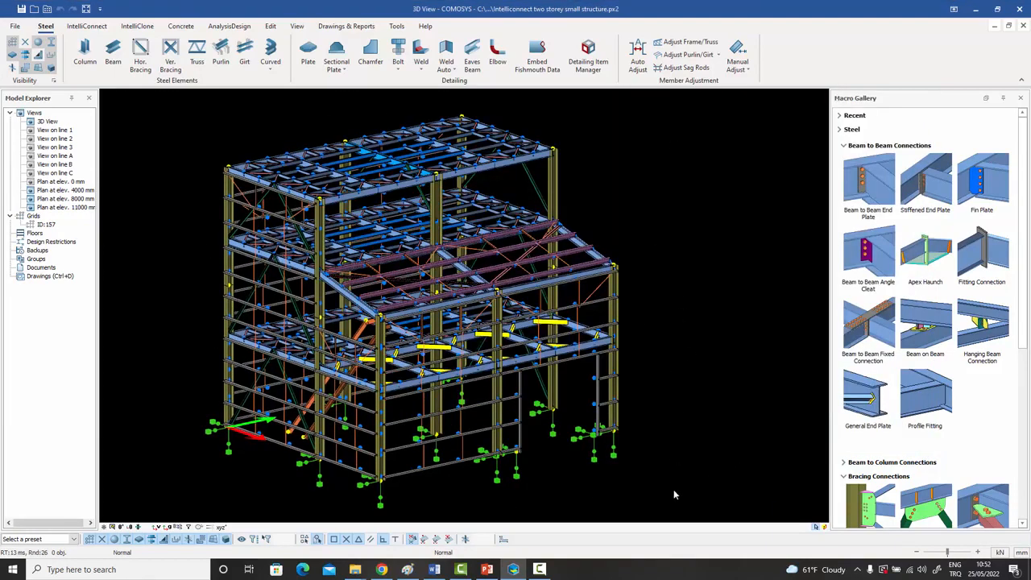
- Select the whole structure and single out its joints in the grouped object selection
left_click_drag(673, 493, 176, 104)
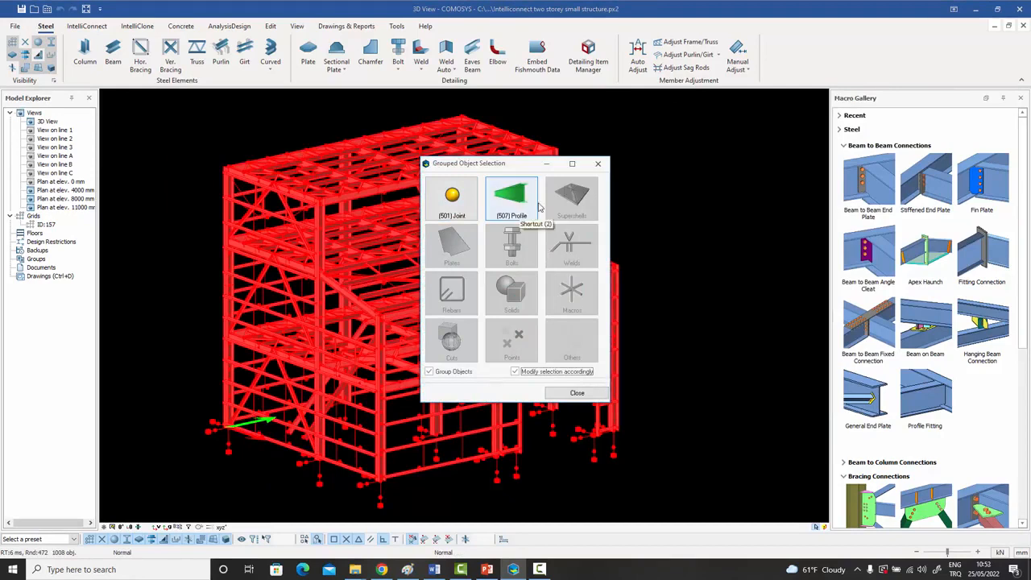
left_click(474, 195)
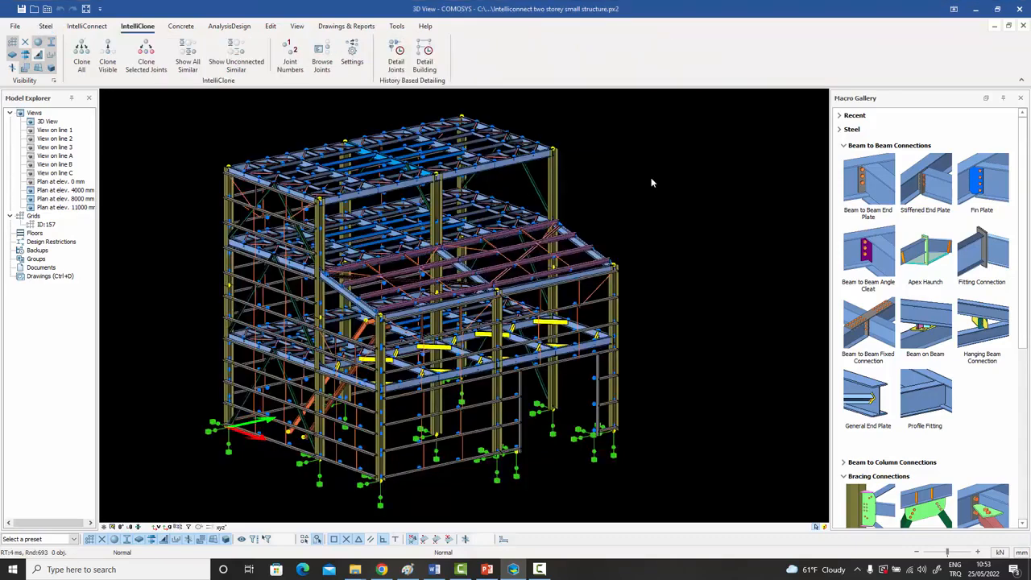
- Open the IntelliClone Joint Browser, show all connection types, and limit the display to Floor Beam connections
left_click(326, 62)
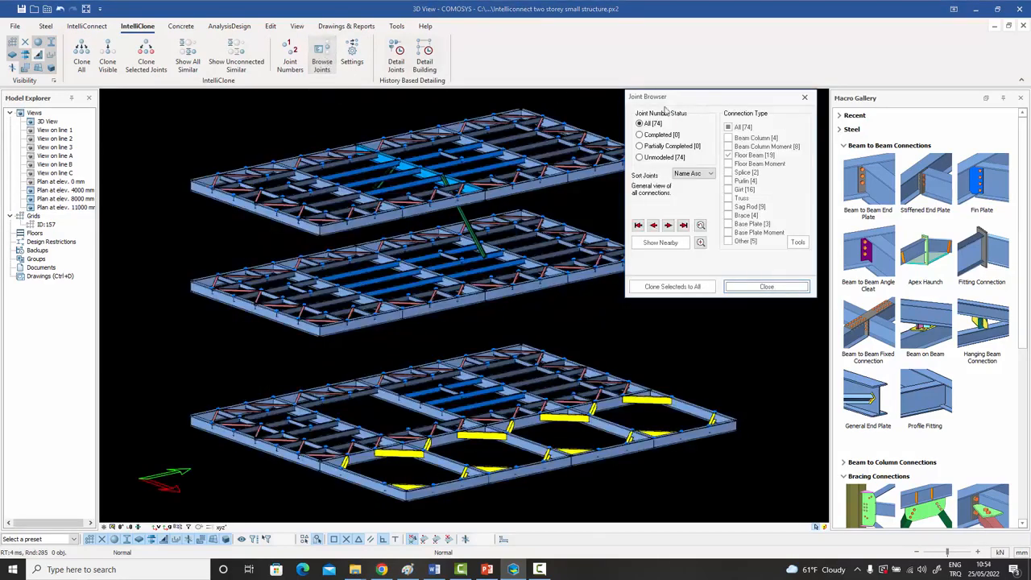
left_click_drag(738, 99, 764, 99)
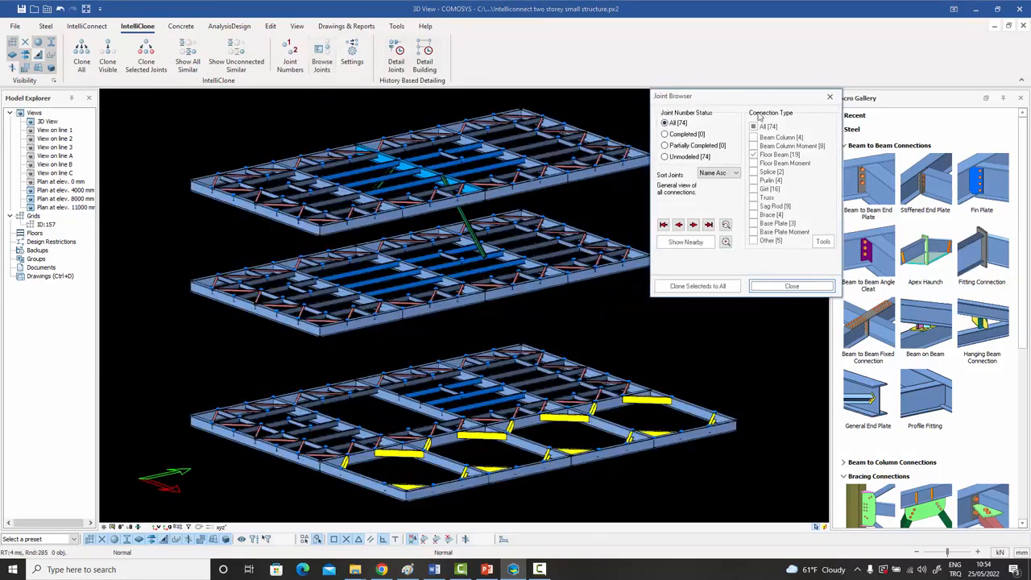
left_click(754, 126)
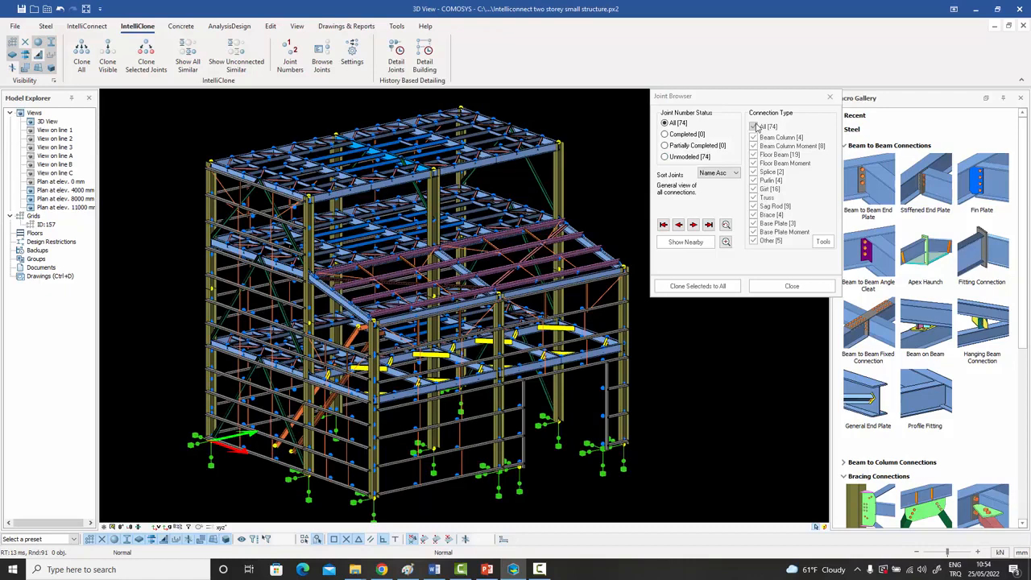
left_click(753, 155)
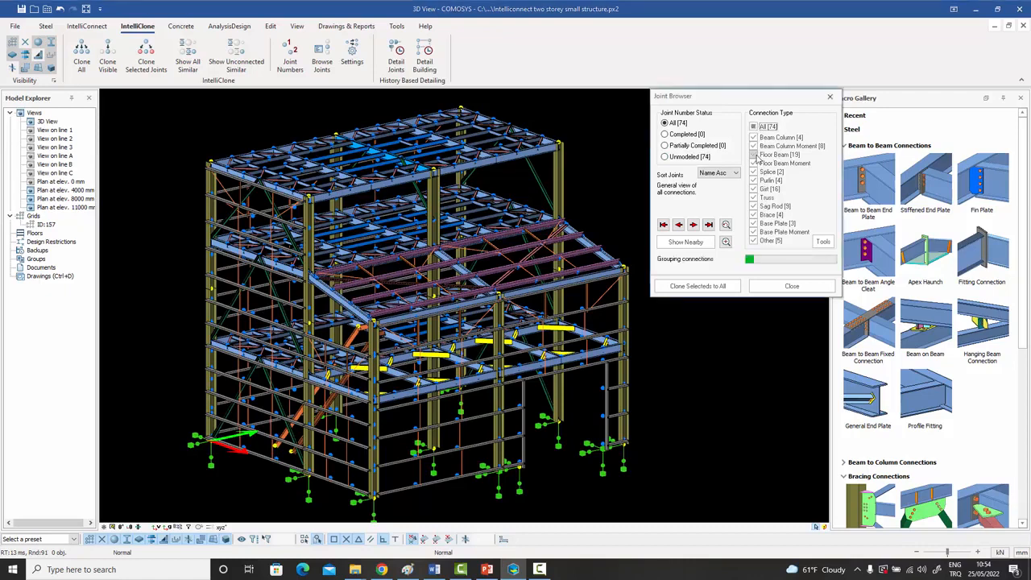
double_click(756, 156)
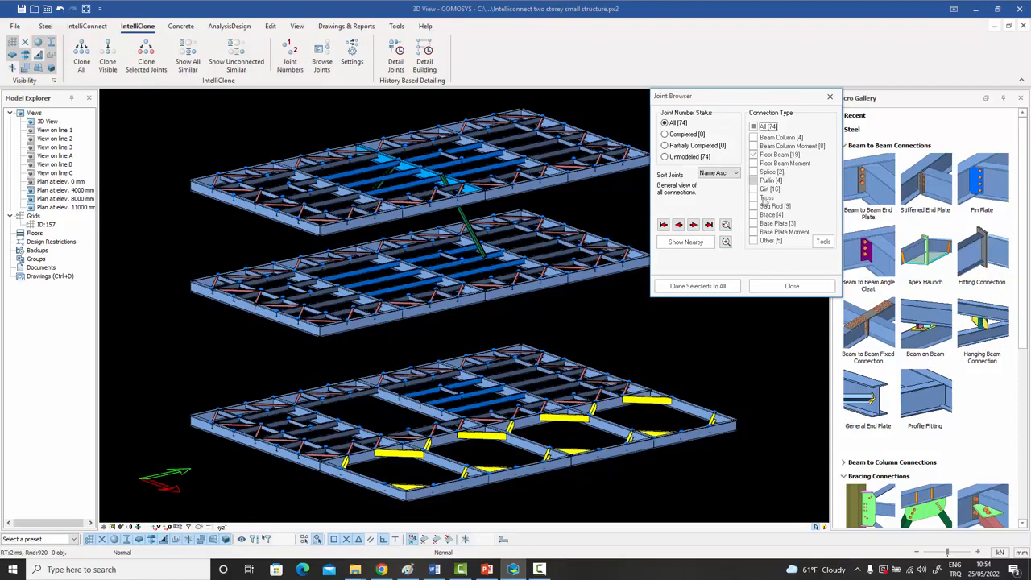
- Examine the first two floor beam joint groups, J-18 and J-19, where the secondary beams meet the main beams
left_click(694, 225)
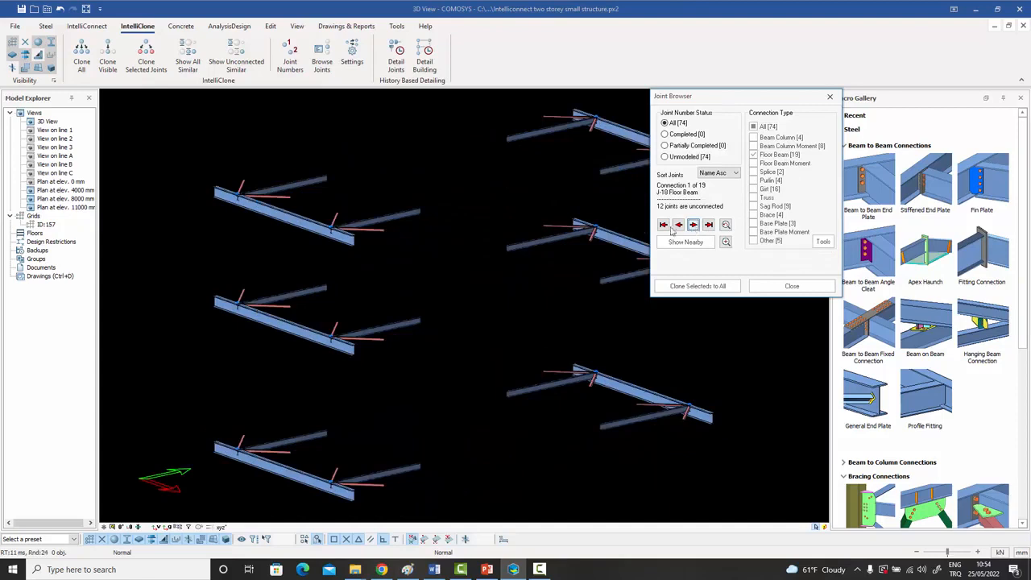
left_click_drag(584, 247, 578, 246)
middle_click_drag(578, 247, 612, 242)
left_click(693, 224)
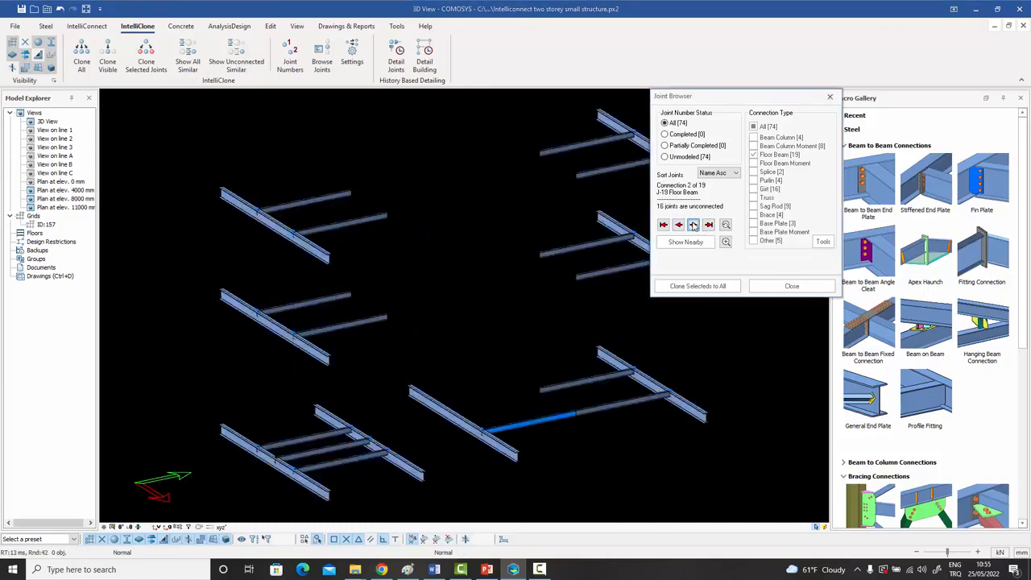
scroll(506, 244, "down", 2)
middle_click_drag(506, 243, 367, 230)
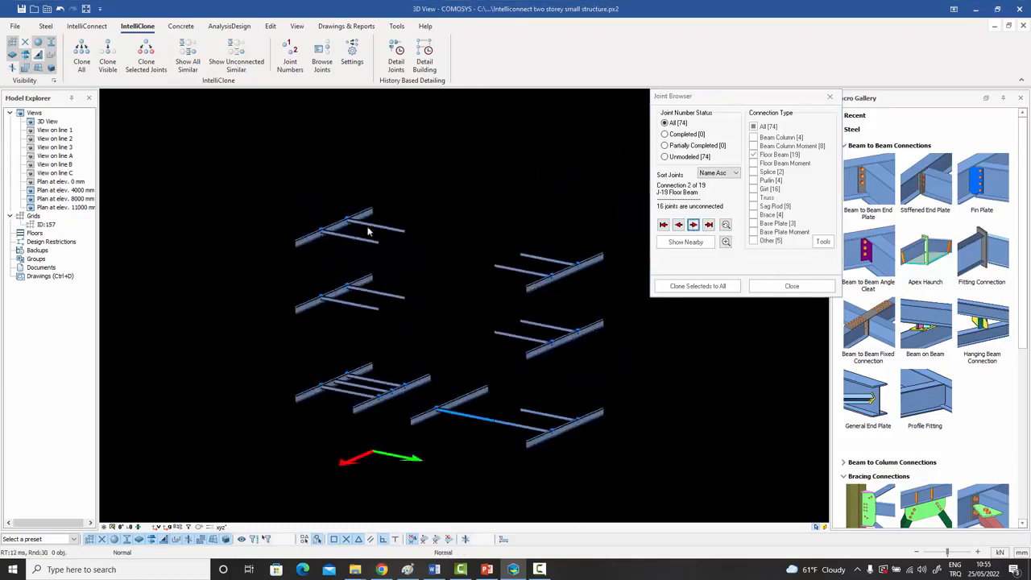
scroll(319, 235, "up", 3)
scroll(334, 233, "down", 2)
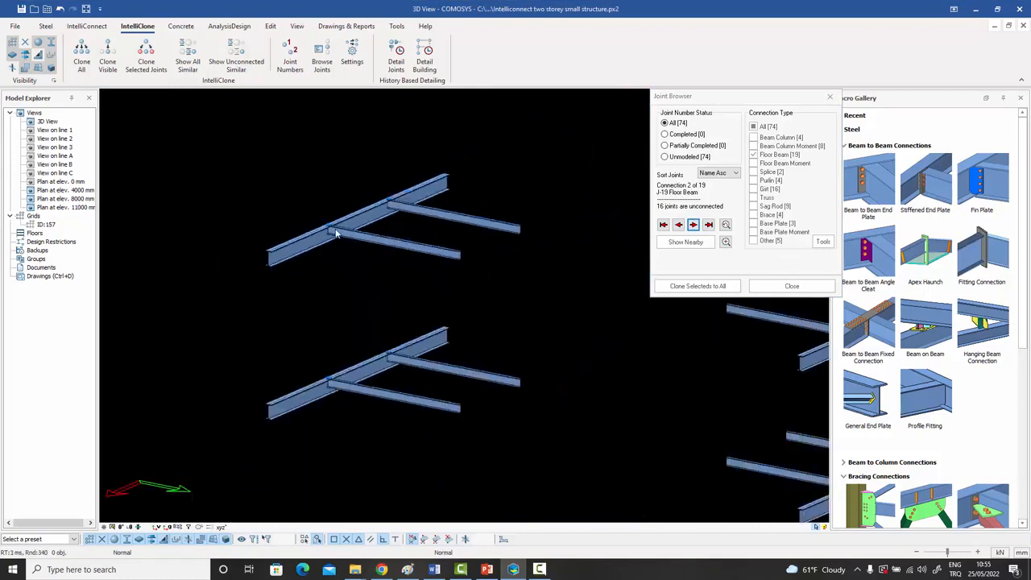
scroll(336, 233, "down", 2)
middle_click_drag(406, 272, 386, 288)
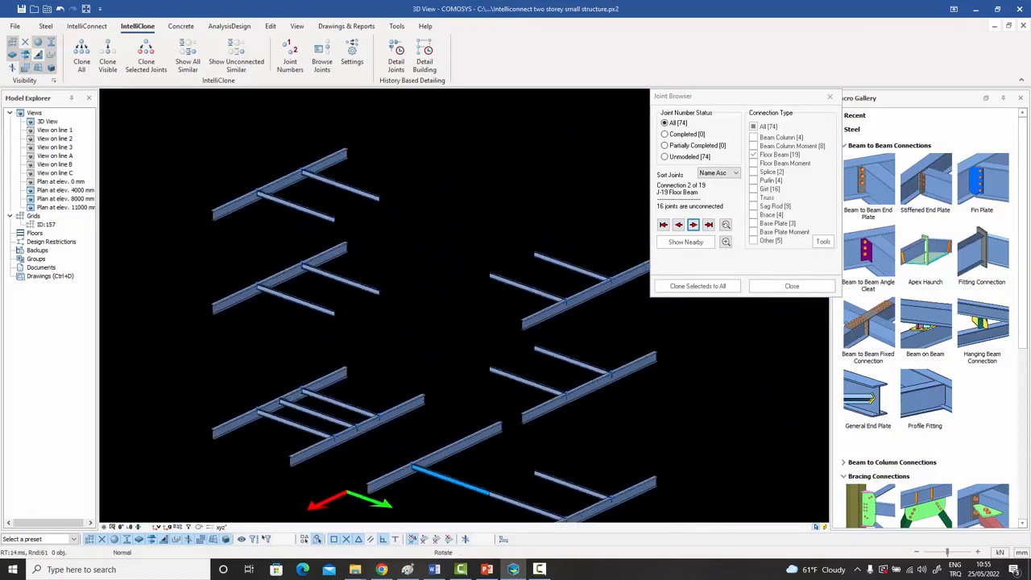
- Advance to floor beam joint group J-22 and view its edge beams with the short diagonal members from several sides
left_click(692, 225)
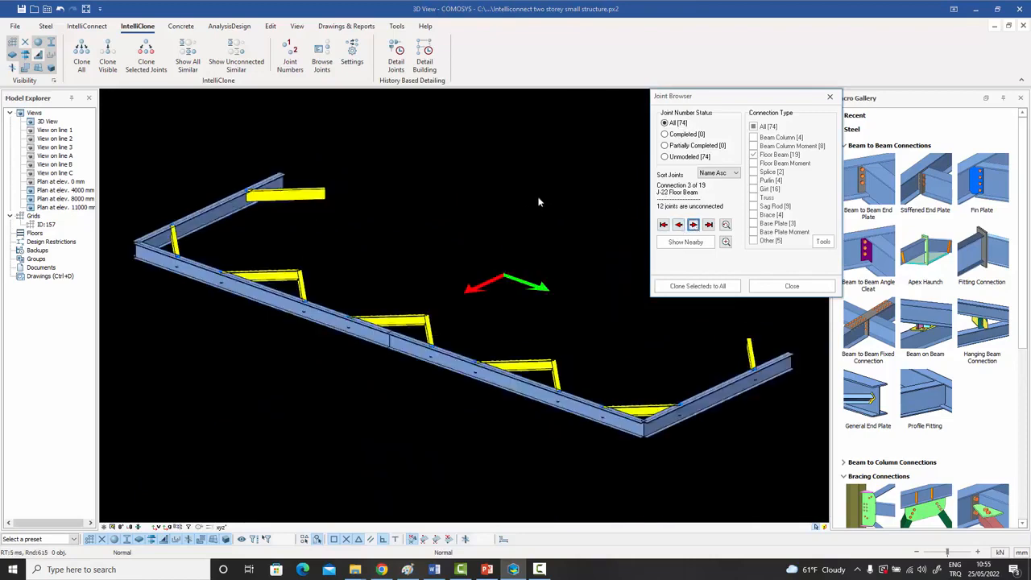
middle_click_drag(521, 205, 574, 232)
middle_click_drag(574, 232, 542, 231)
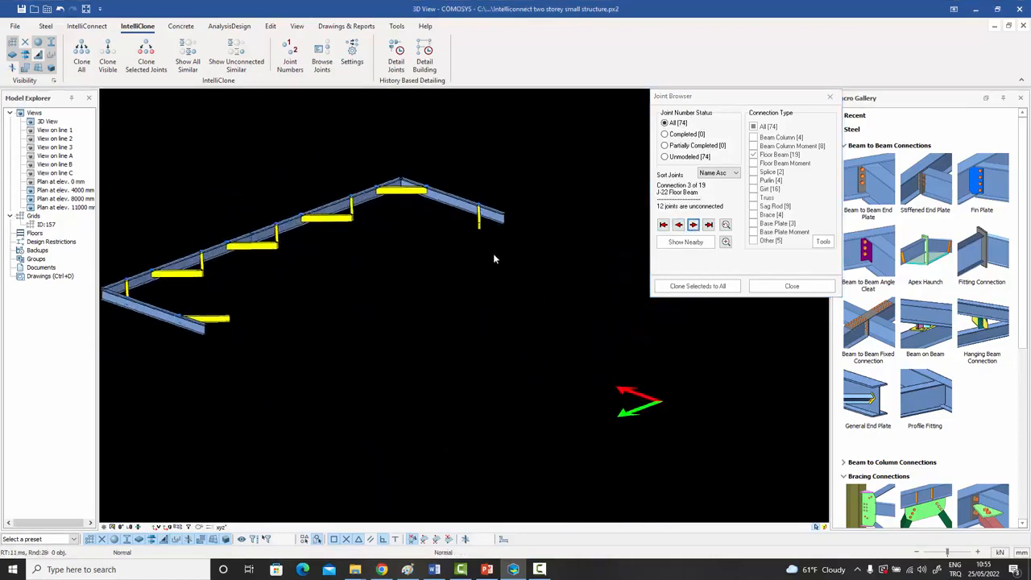
middle_click_drag(493, 253, 545, 262)
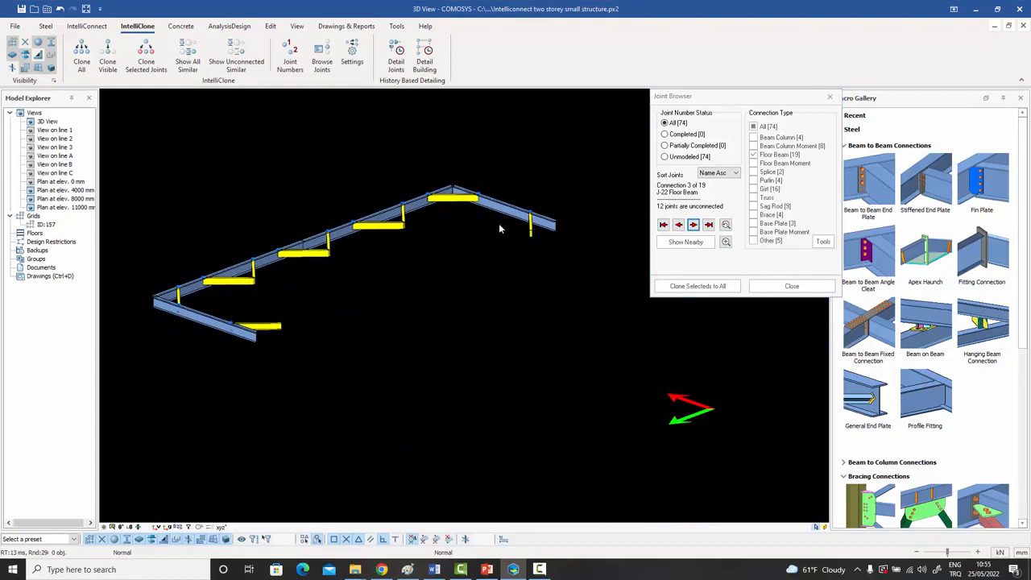
- Advance to floor beam joint group J-24 and inspect one joint of beam and braces up close, plus all its identical locations
left_click(694, 226)
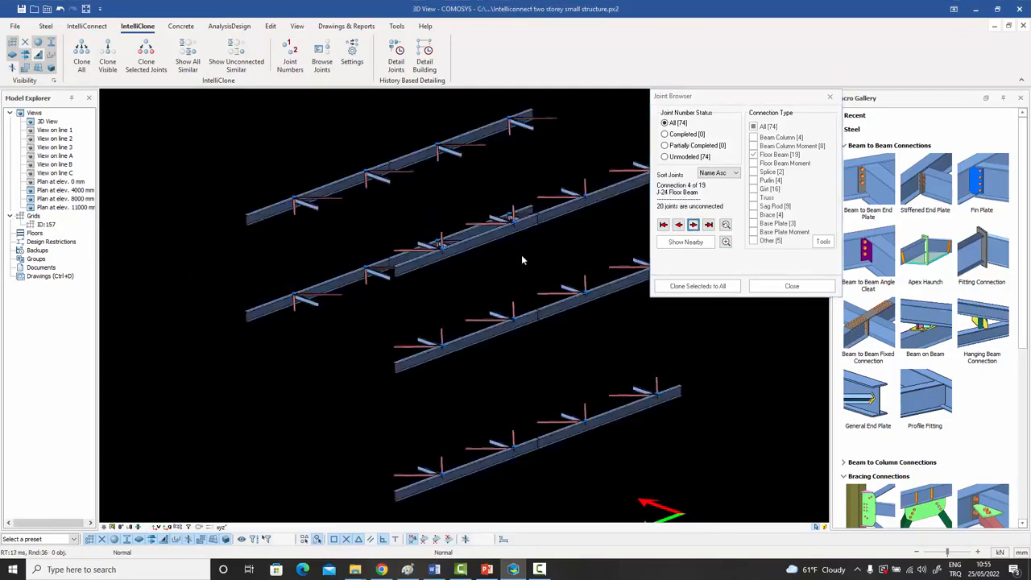
middle_click_drag(523, 258, 545, 275)
scroll(314, 234, "up", 5)
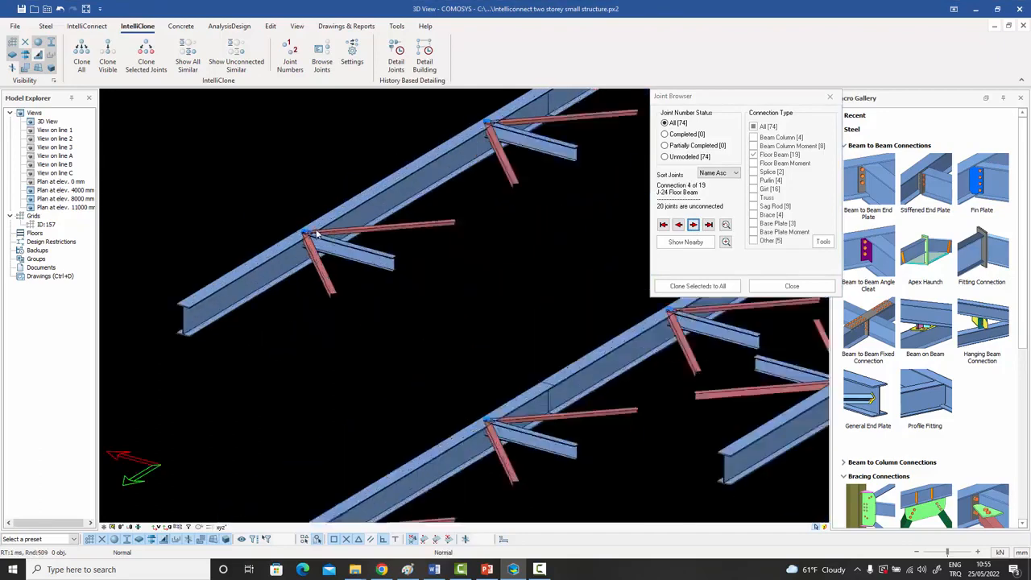
scroll(306, 250, "down", 5)
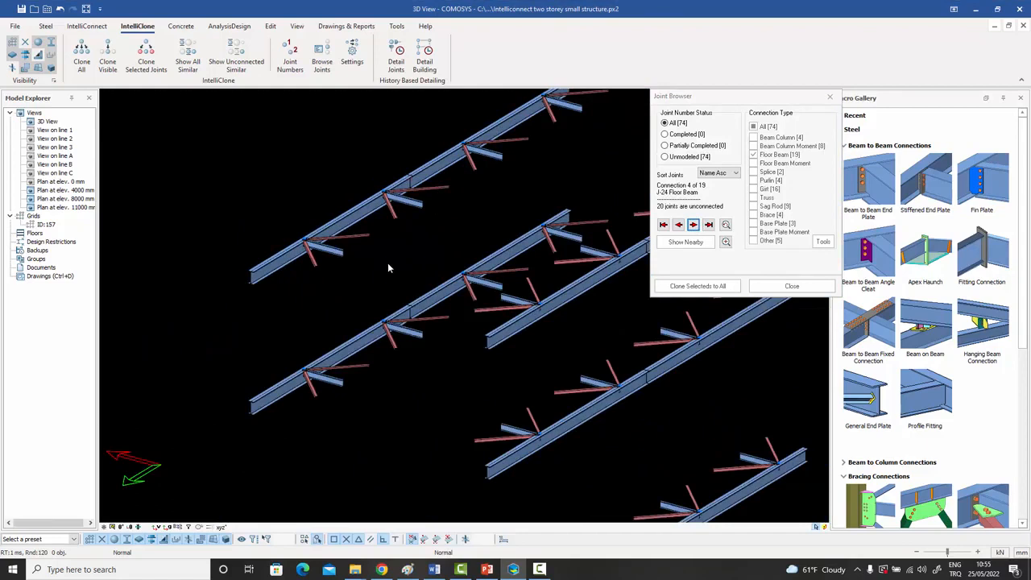
scroll(425, 274, "down", 1)
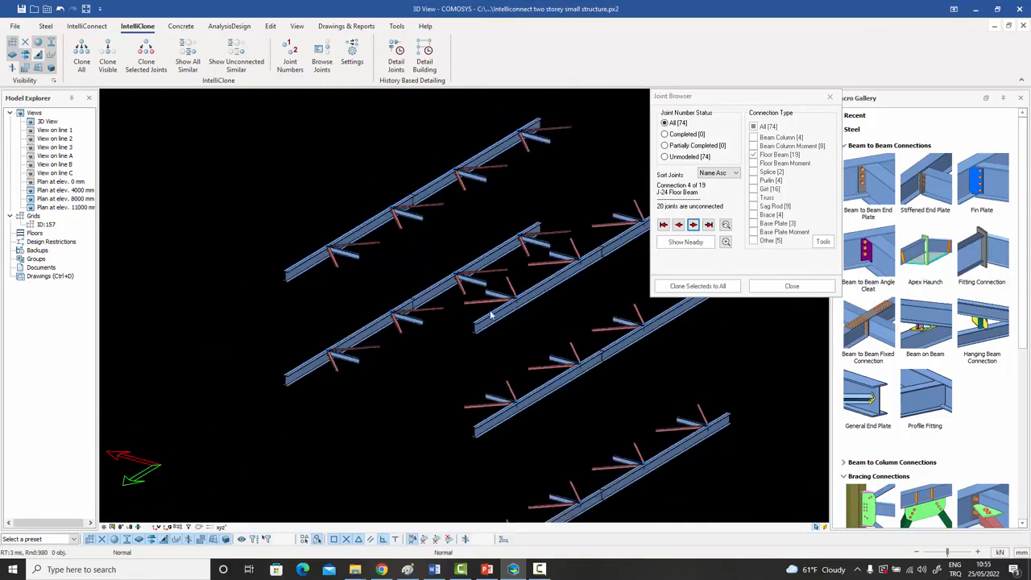
middle_click_drag(491, 315, 453, 308)
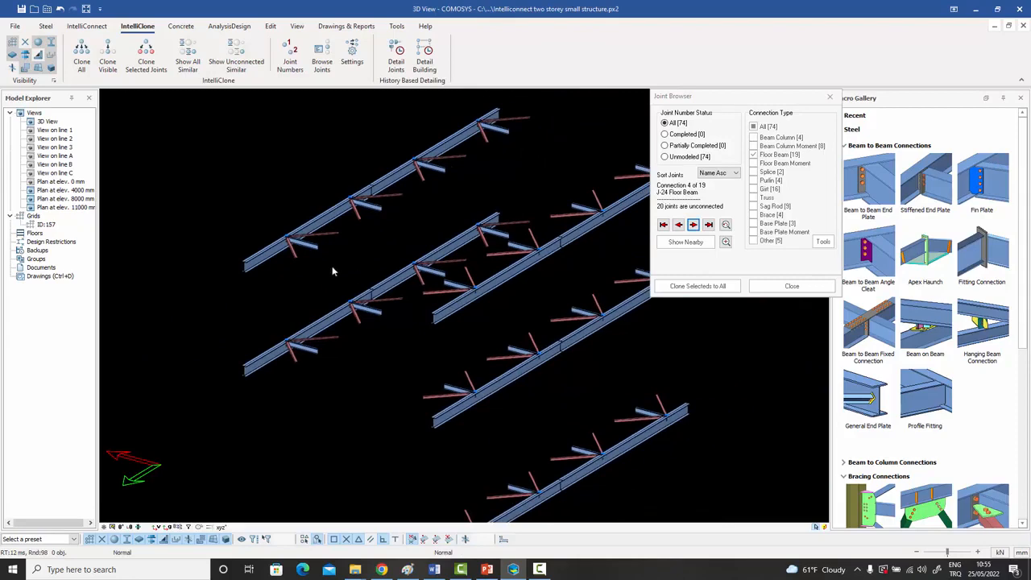
scroll(296, 248, "up", 4)
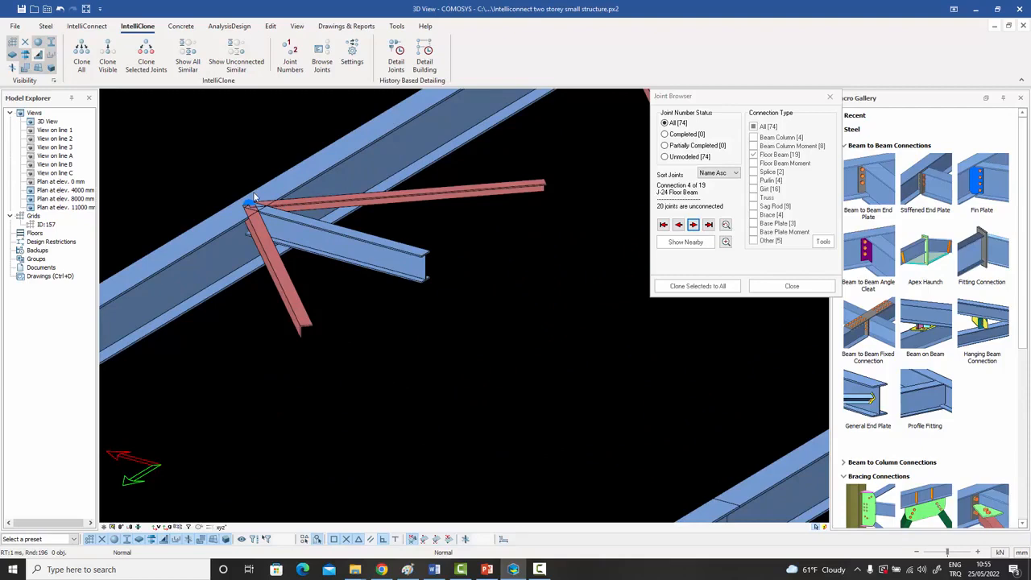
scroll(254, 196, "down", 2)
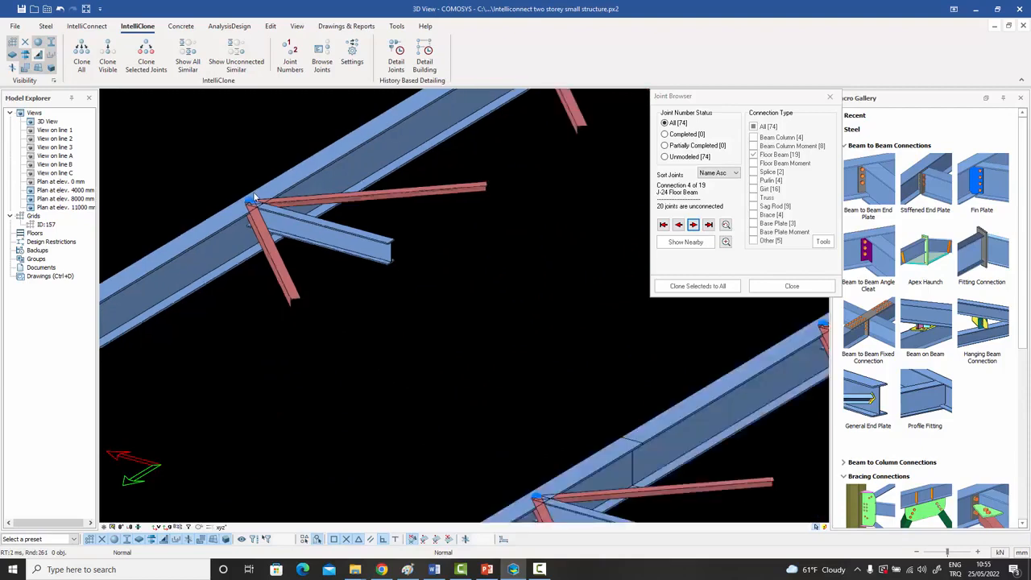
scroll(254, 196, "down", 5)
middle_click_drag(253, 197, 254, 224)
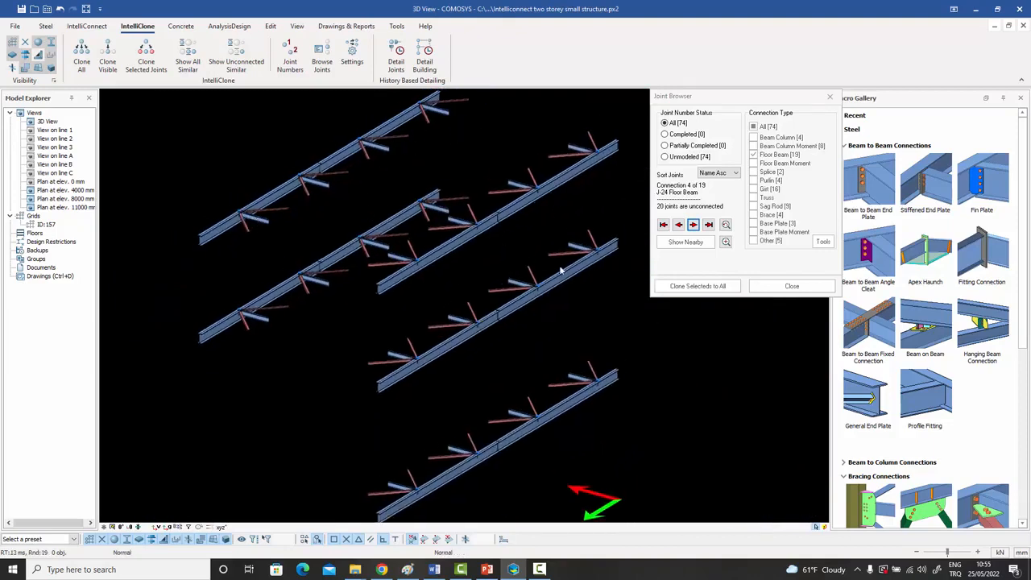
mouse_move(496, 384)
middle_mouse_down("shift")
mouse_move(475, 381)
mouse_move(501, 378)
middle_mouse_up("shift")
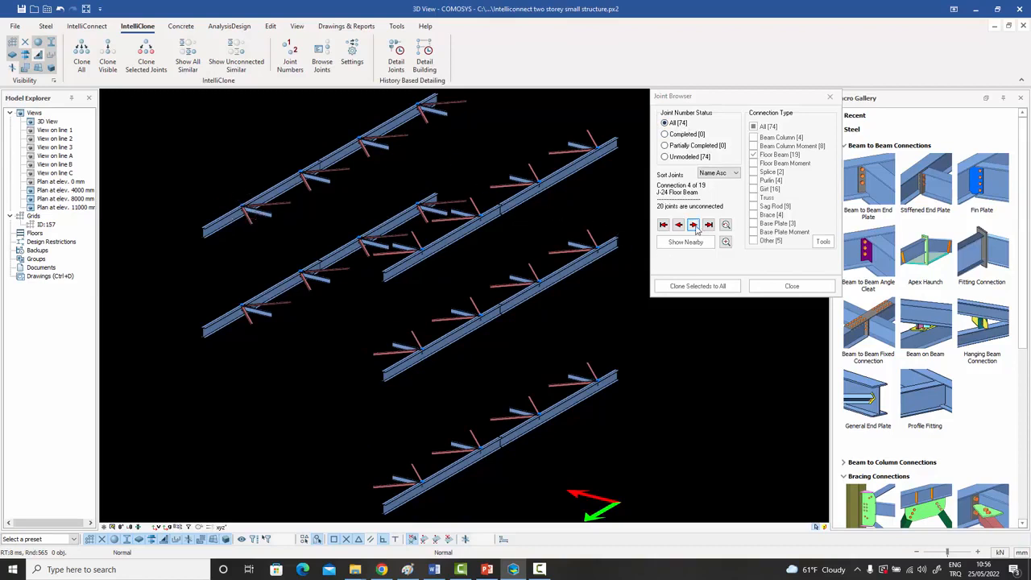
- Step through the fifth to ninth floor beam joint groups, ending at J-29
left_click(692, 224)
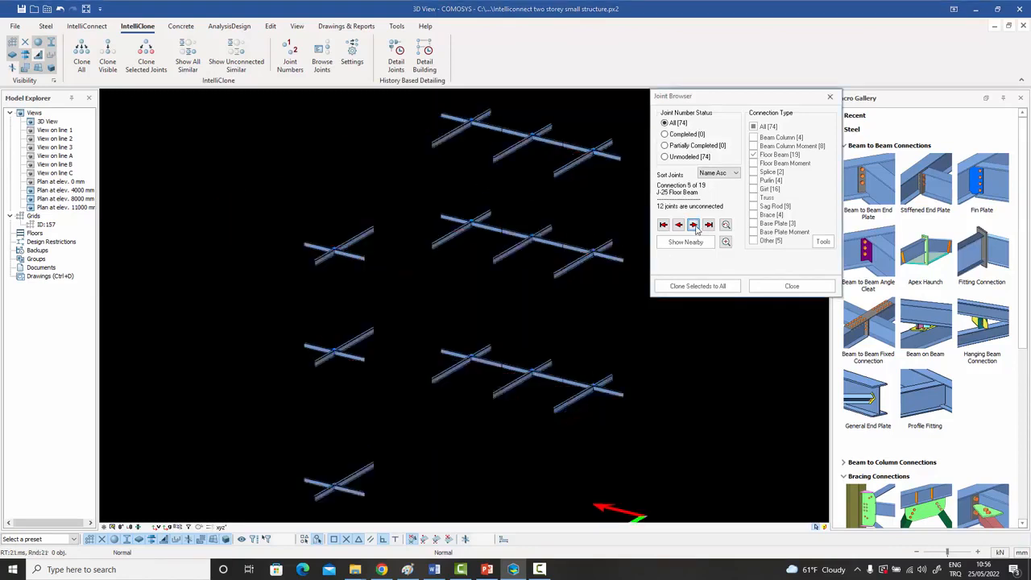
left_click(692, 224)
left_click(692, 225)
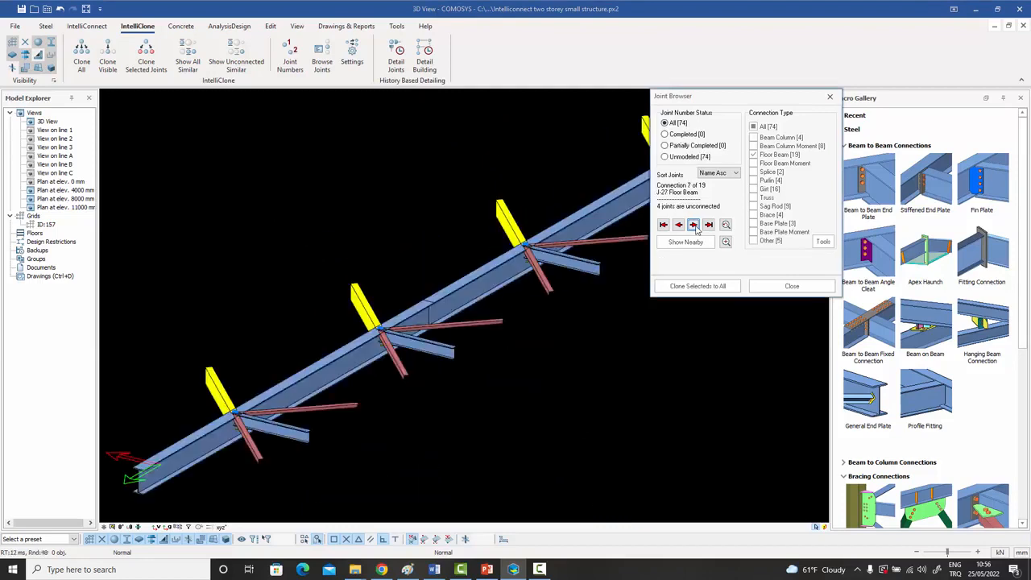
left_click(692, 225)
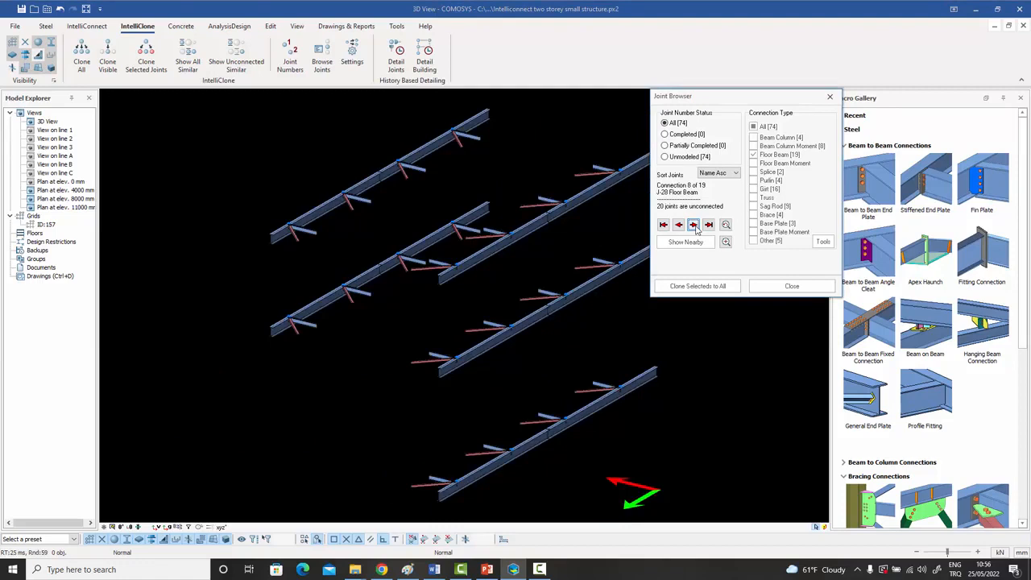
left_click(692, 225)
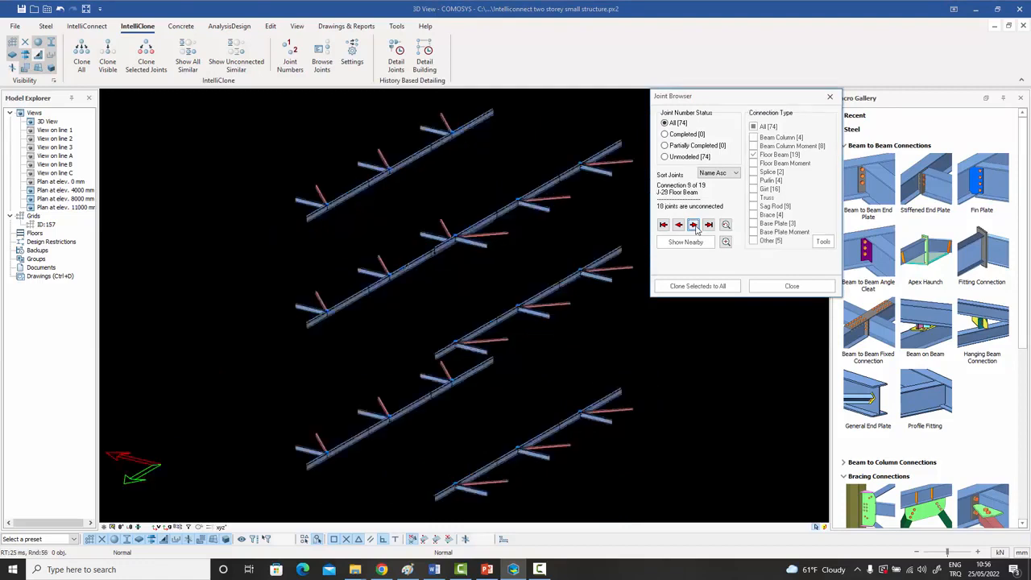
- Replace the Floor Beam filter in the Joint Browser with Beam Column and Beam Column Moment connections
left_click(752, 154)
left_click(754, 156)
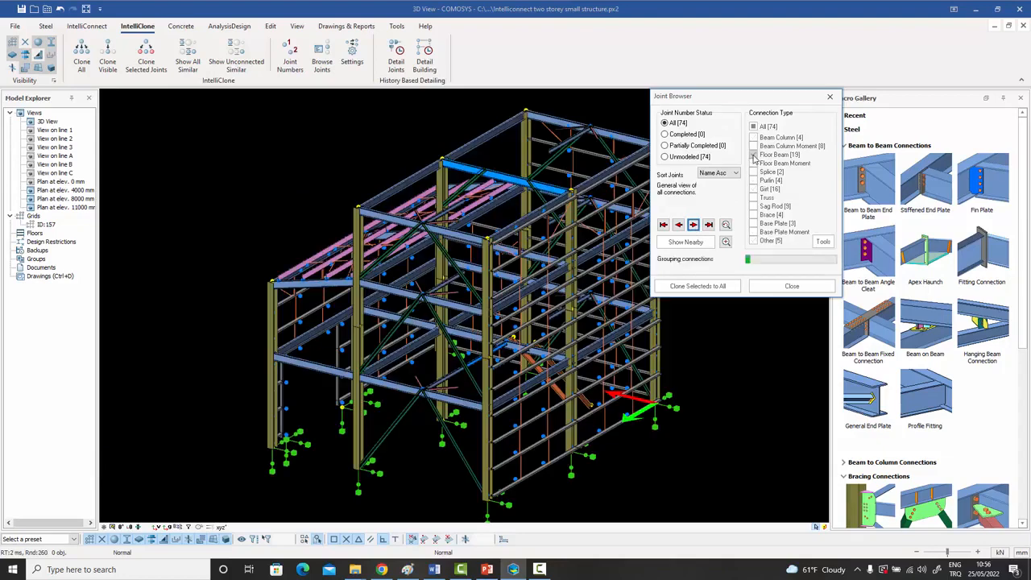
left_click(754, 138)
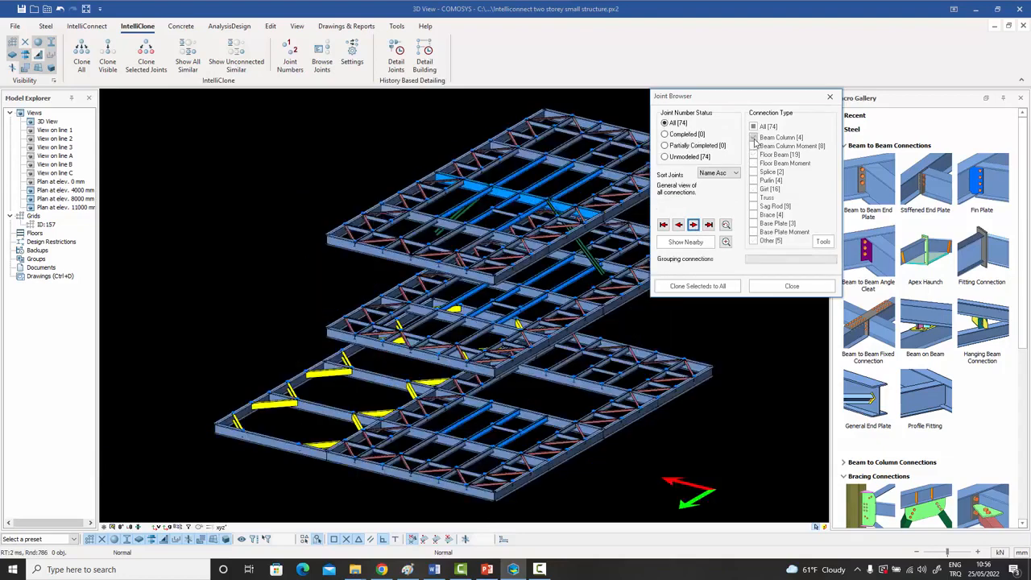
left_click(754, 146)
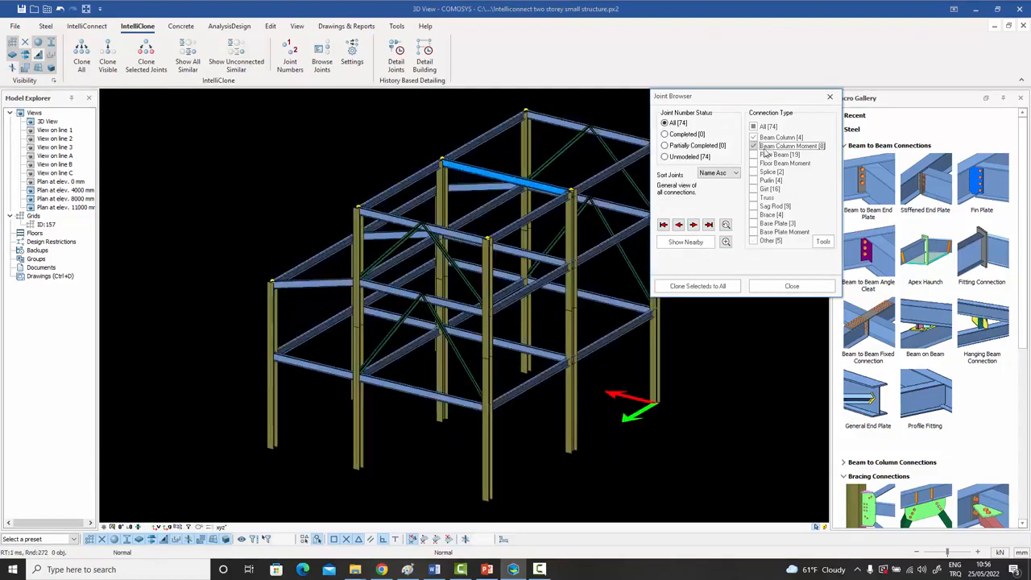
- Step through the first two beam-column joint groups, J-23 and J-42
middle_click_drag(512, 259, 544, 250)
left_click(694, 226)
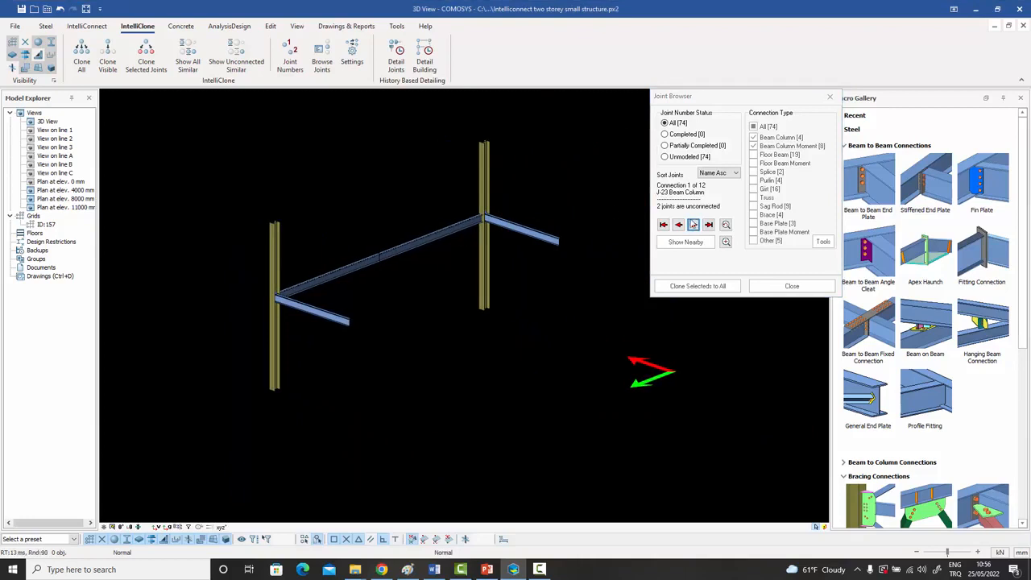
left_click(694, 226)
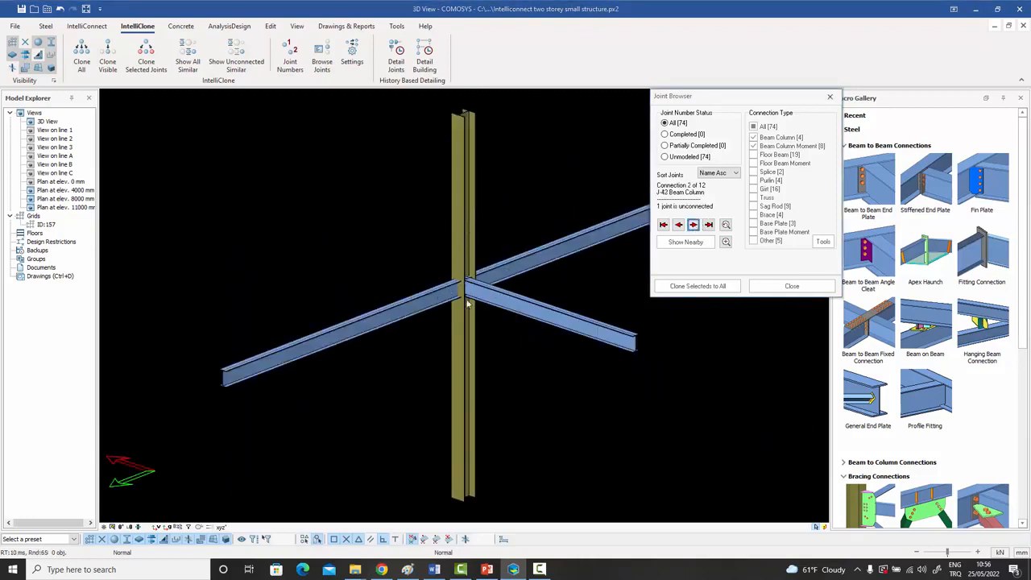
- Step through the next three beam-column joint groups, starting with J-53
left_click(693, 224)
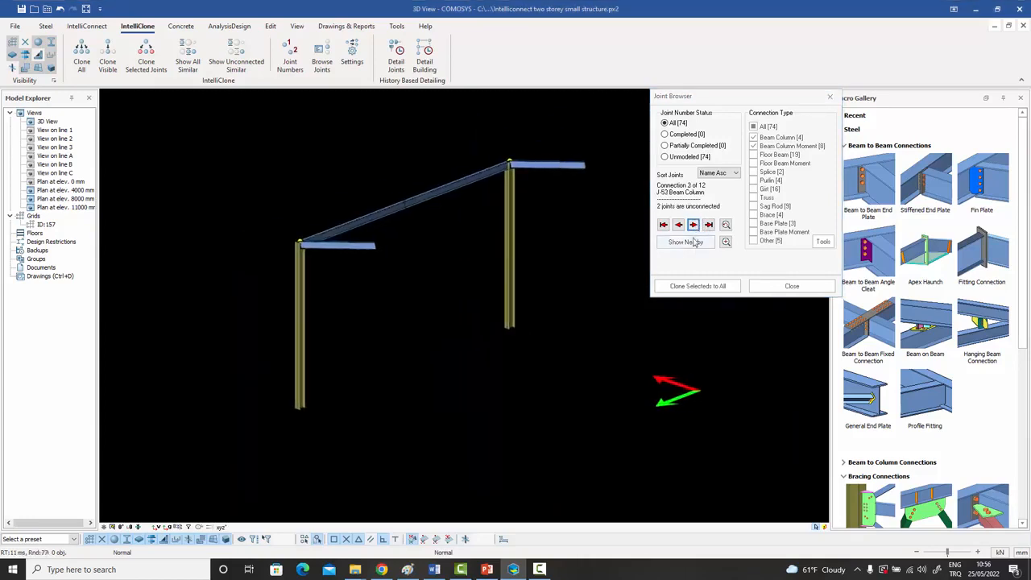
left_click(693, 225)
left_click(693, 225)
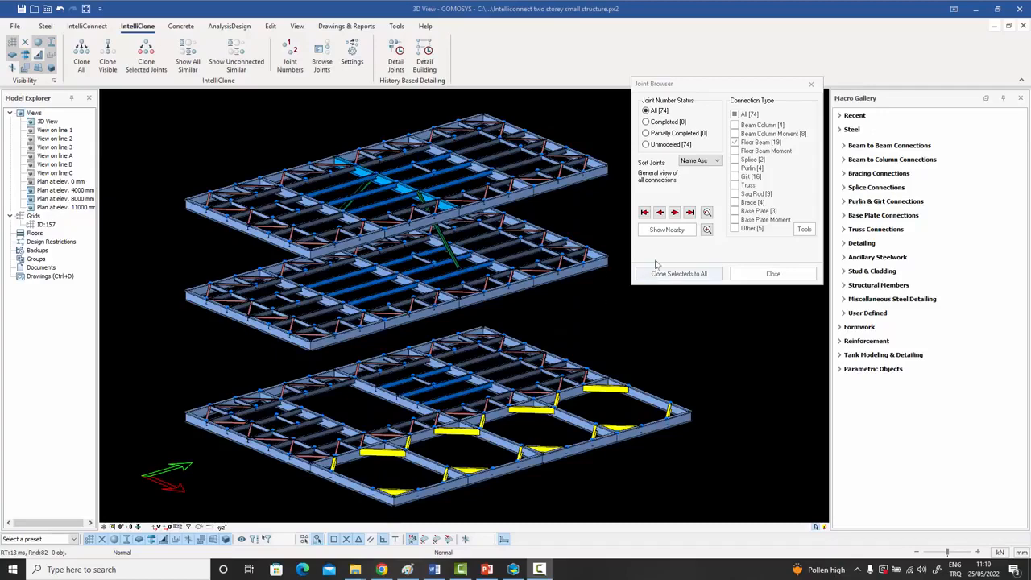
- Show floor beam joint group J-18 and connect the secondary beam to the main beam at one joint with a Fin Plate
left_click(675, 212)
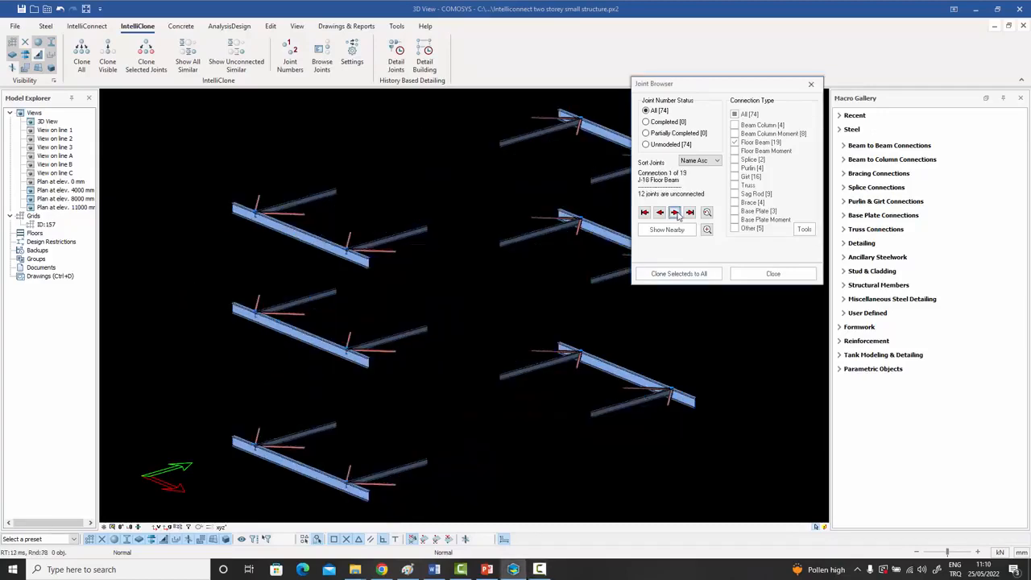
middle_click_drag(494, 293, 495, 241)
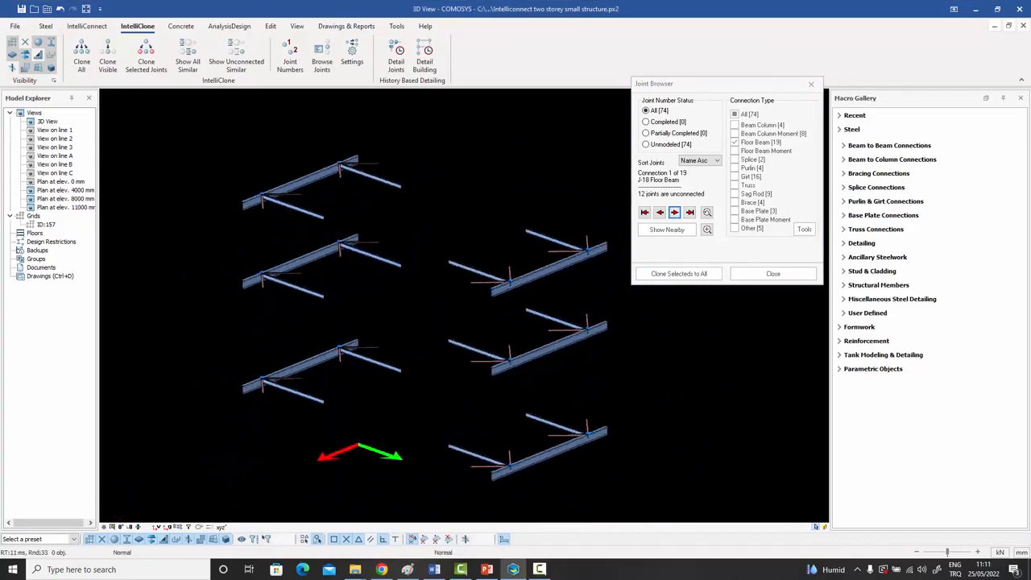
scroll(261, 193, "up", 8)
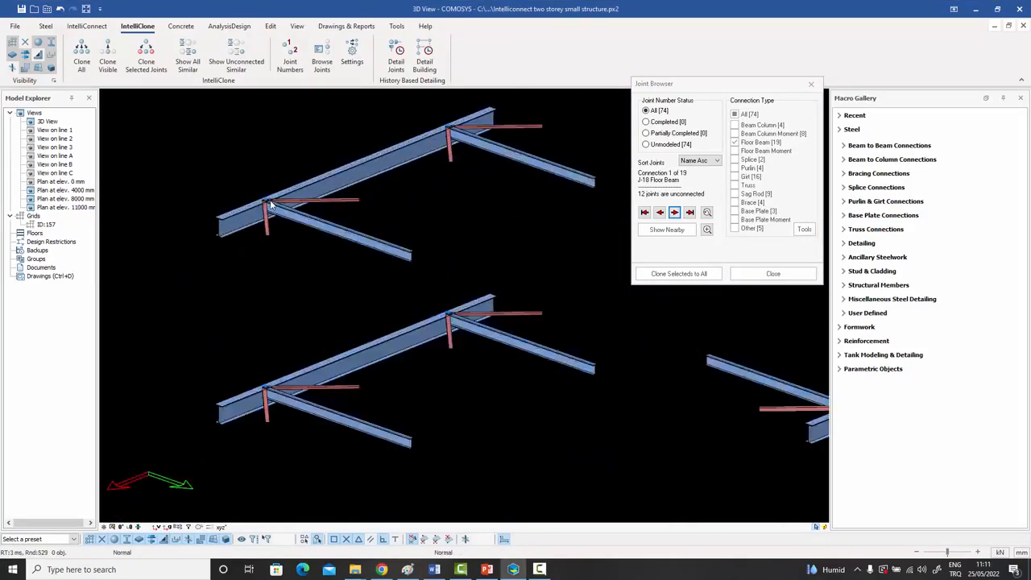
left_click(910, 148)
left_click(982, 187)
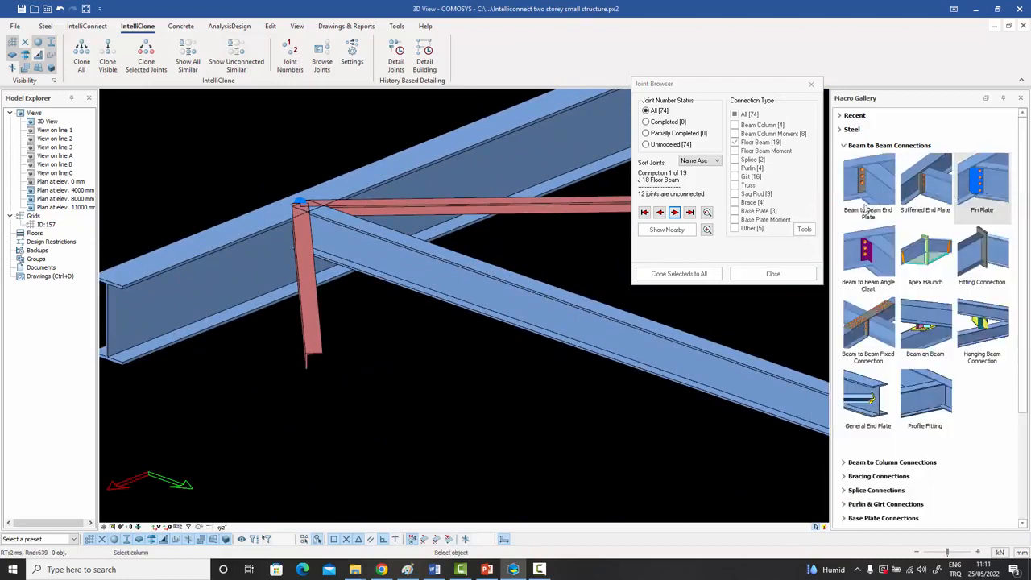
left_click(282, 240)
left_click(334, 240)
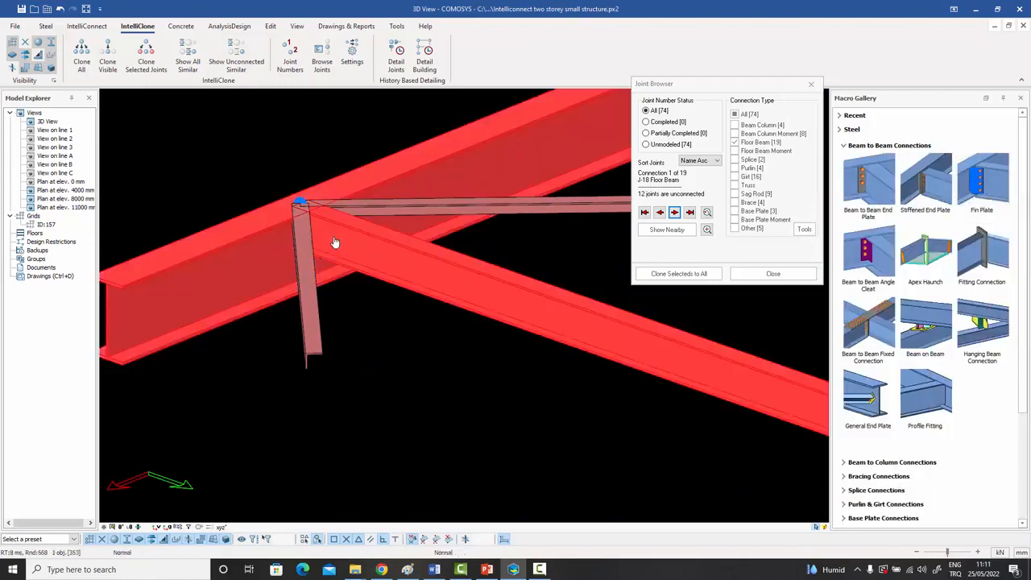
key("Escape")
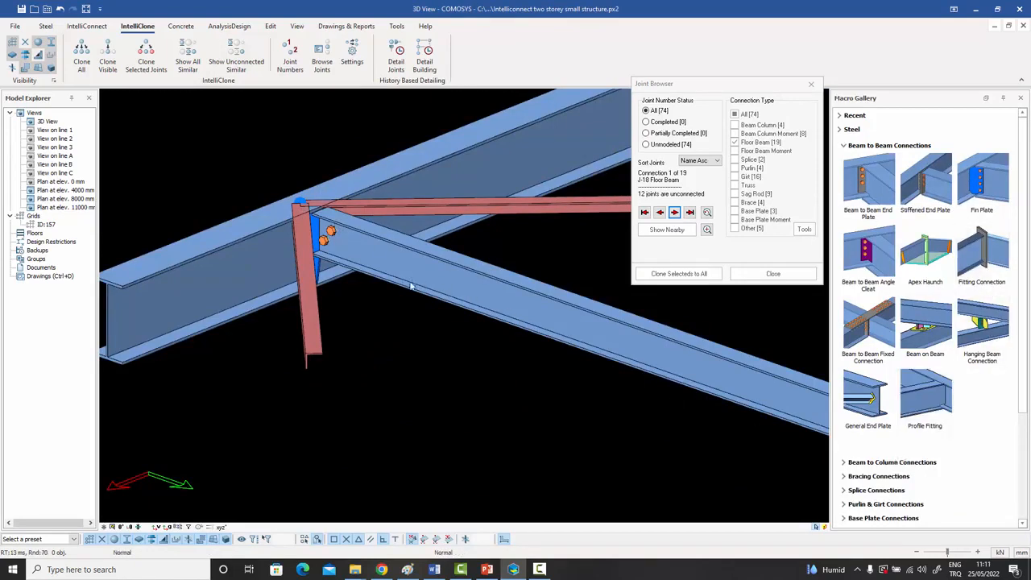
- Set the out-of-plane offset of both braces at the fin-plated joint to 80 and apply it to both profiles
left_click(314, 291)
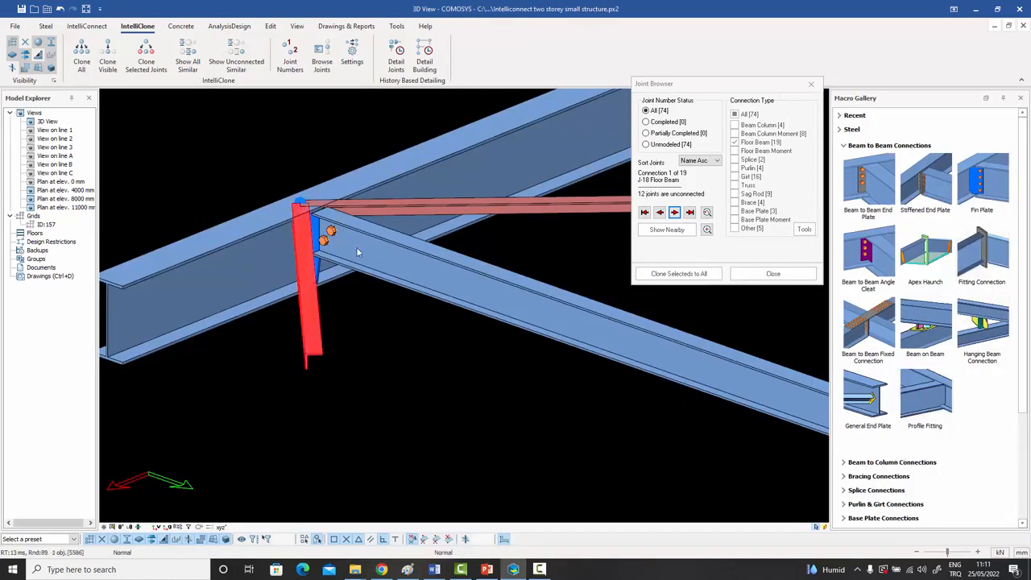
double_click(427, 205)
left_click(545, 249)
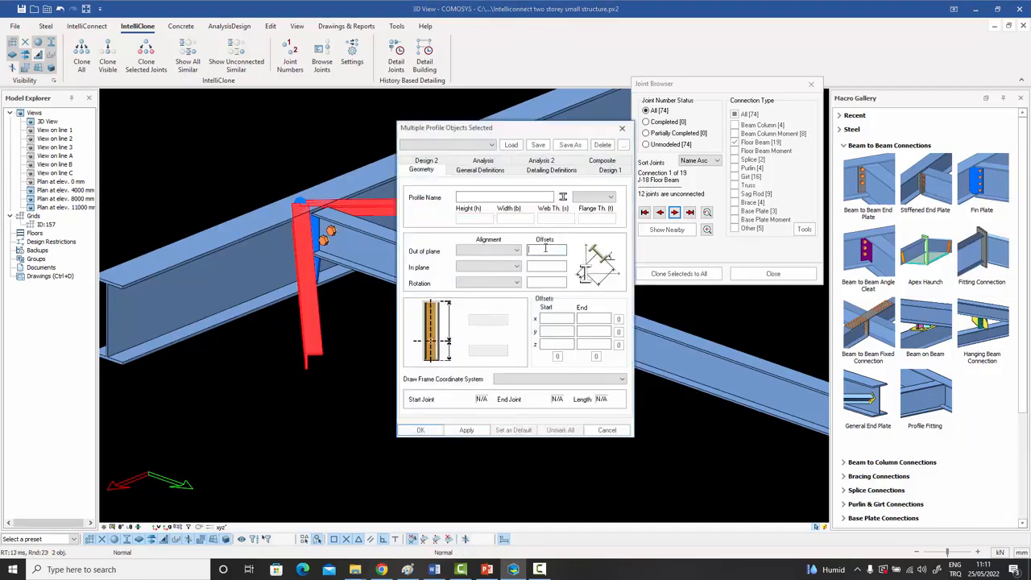
key("Return")
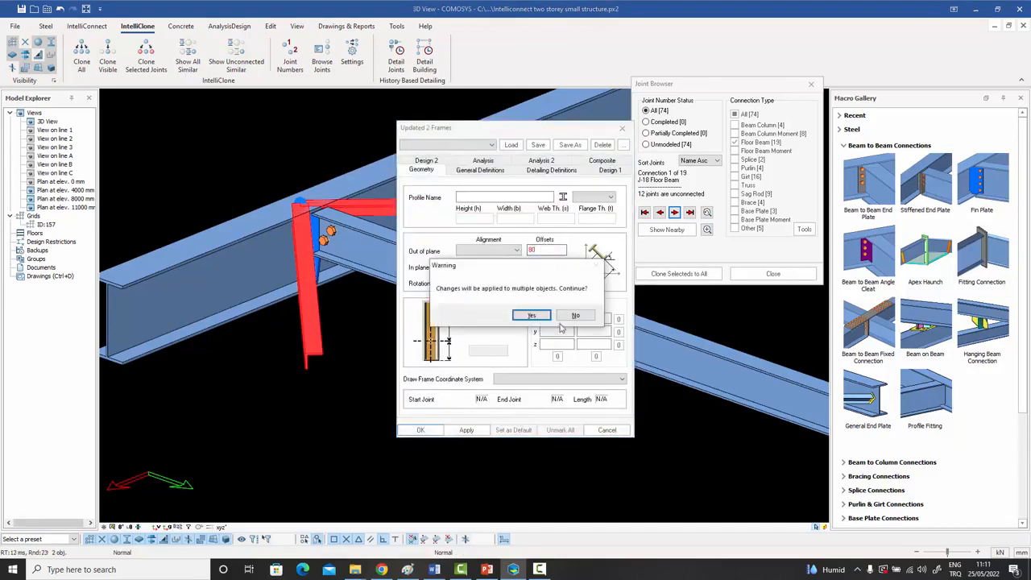
left_click(531, 316)
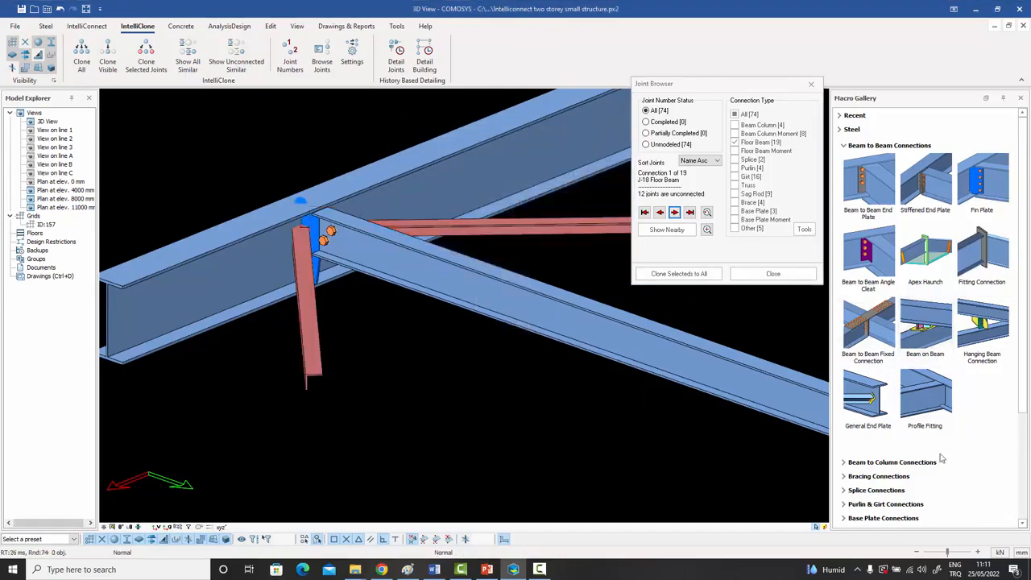
- Connect each of the two braces to the main beam and fin plate with a bolted gusset bracing connection
left_click(900, 478)
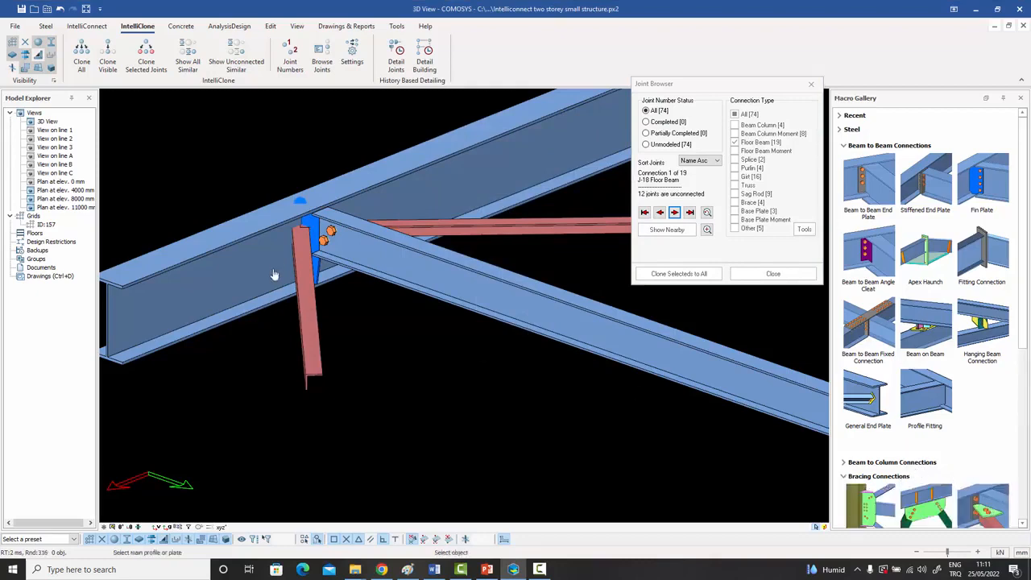
left_click(280, 245)
scroll(311, 241, "up", 3)
left_click(297, 253)
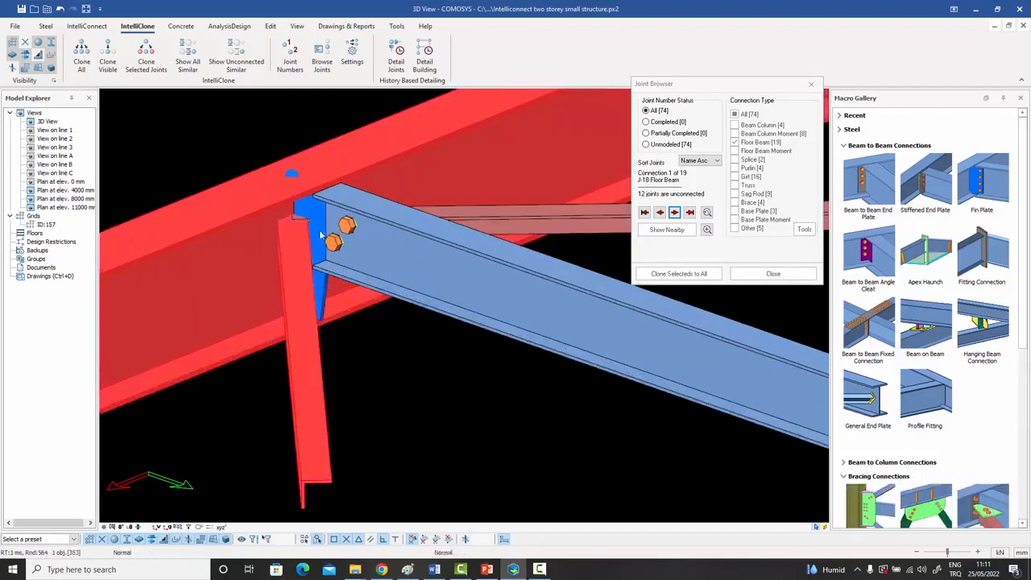
left_click(320, 219)
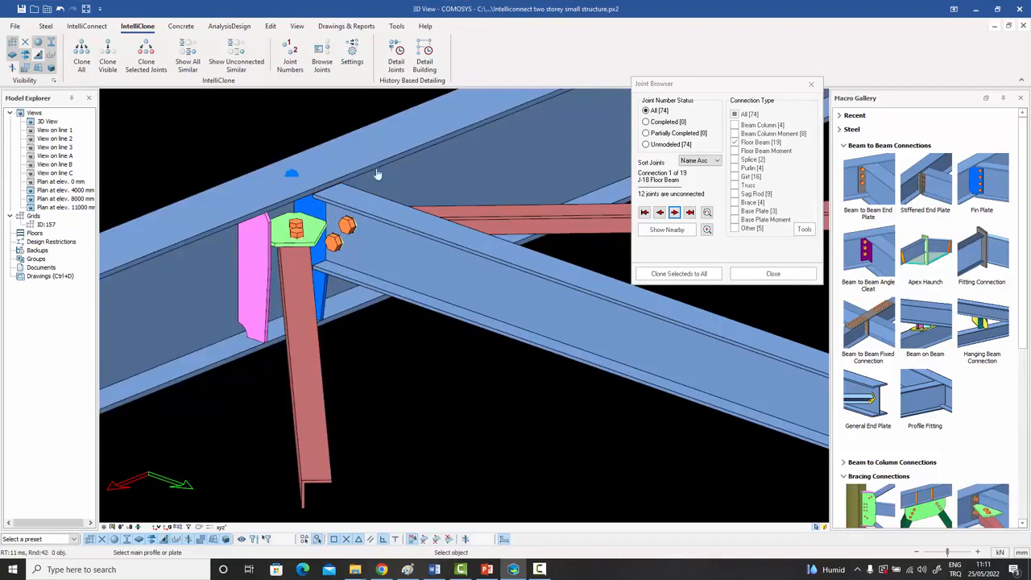
left_click(479, 211)
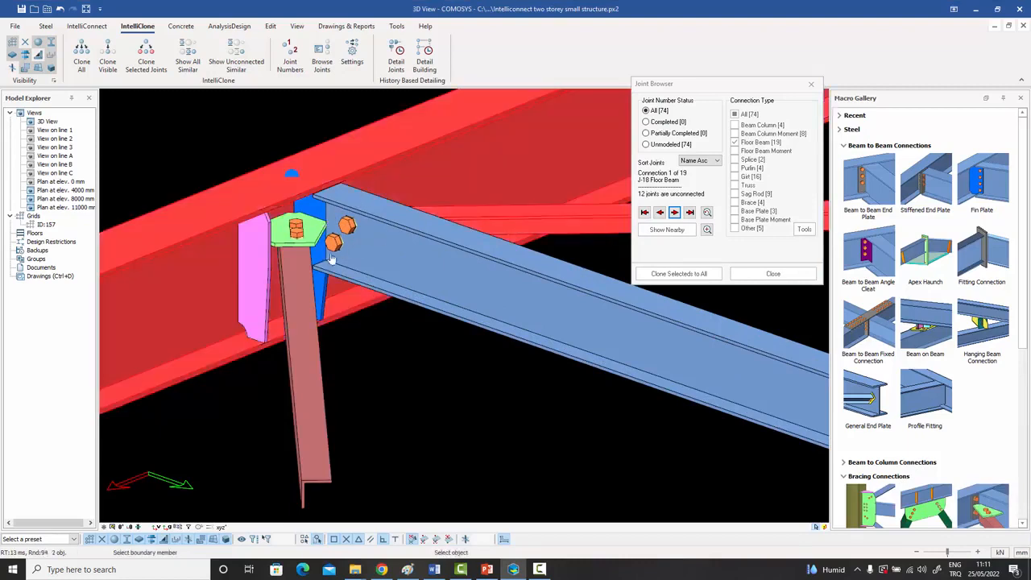
left_click(321, 291)
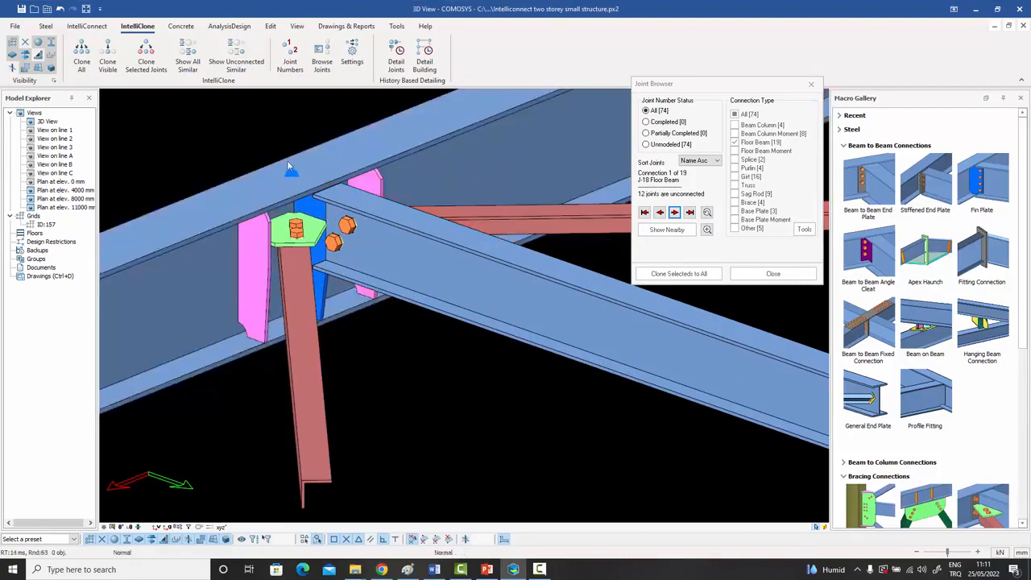
- Compare the detailed J-18 joint with the unconnected identical joints across all floors
scroll(295, 185, "down", 4)
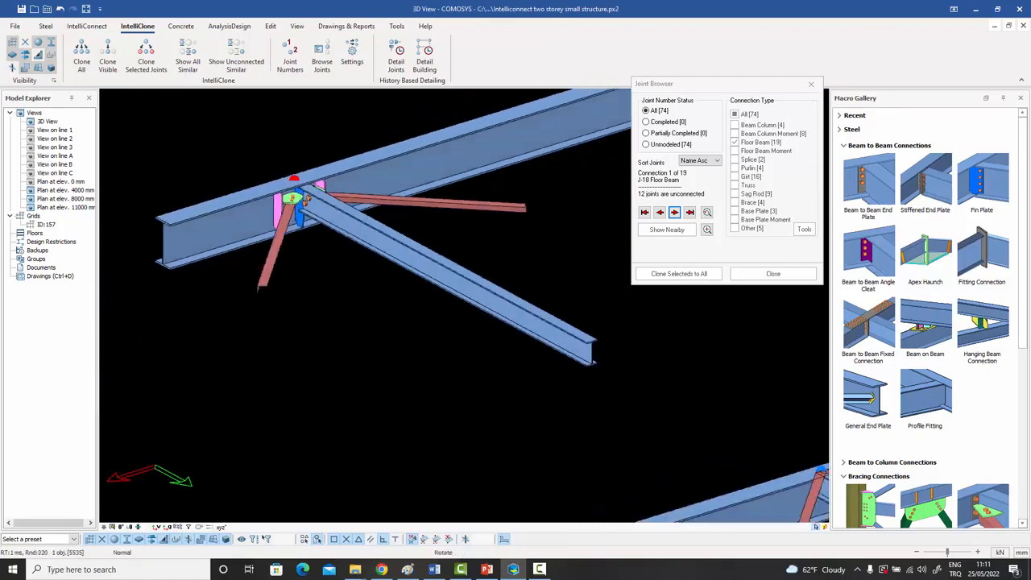
scroll(295, 196, "down", 2)
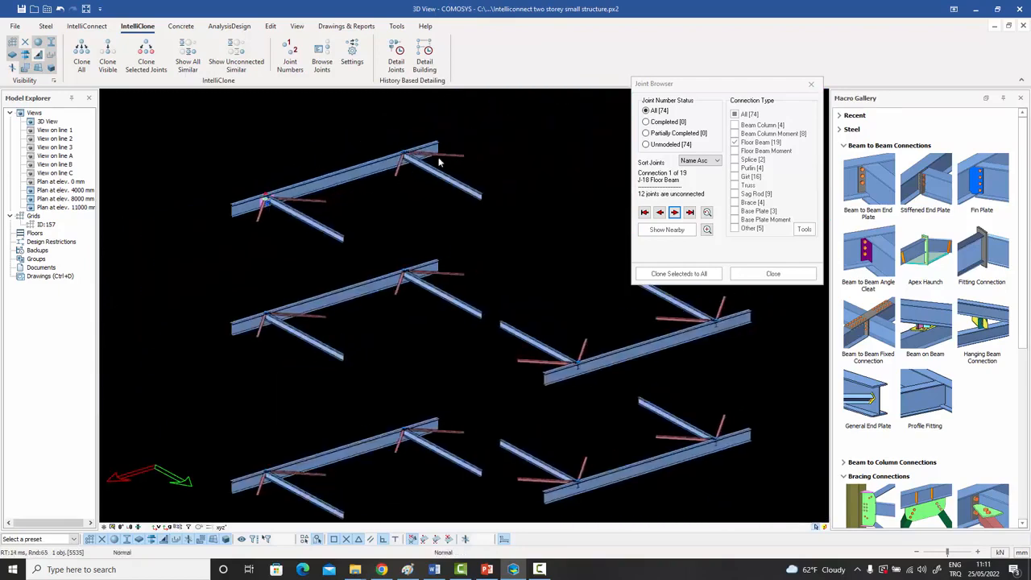
scroll(439, 163, "up", 5)
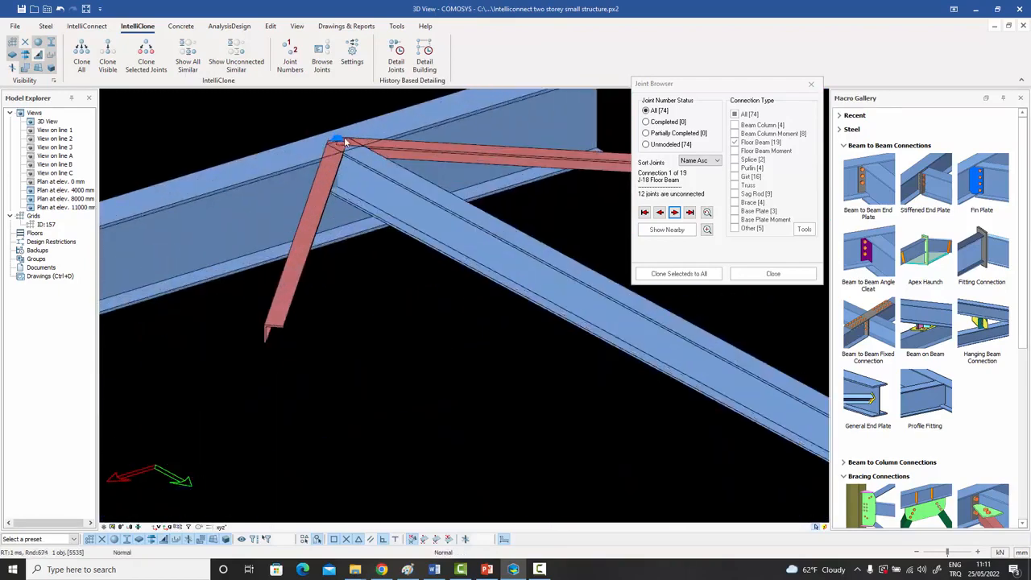
scroll(363, 158, "down", 4)
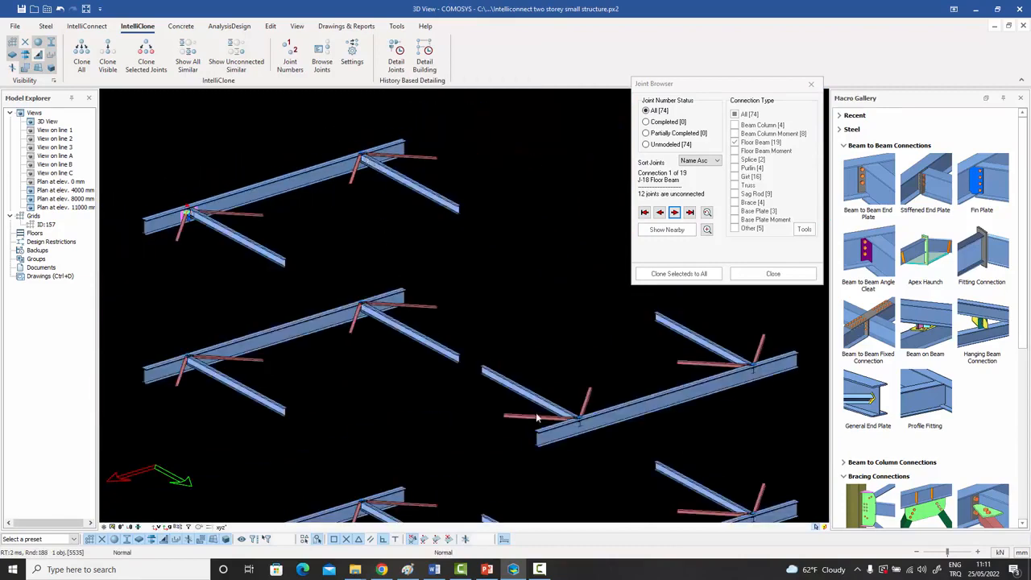
middle_click_drag(559, 415, 578, 405)
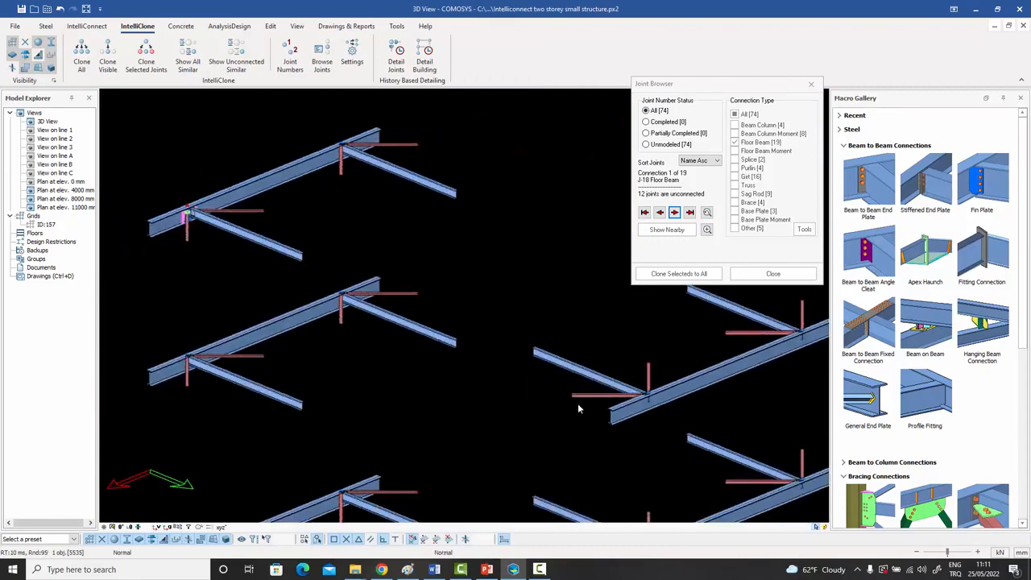
middle_click_drag(514, 384, 595, 393)
- Select the plates and bolts of the detailed J-18 joint and clone them to all unconnected similar joints
scroll(282, 235, "up", 5)
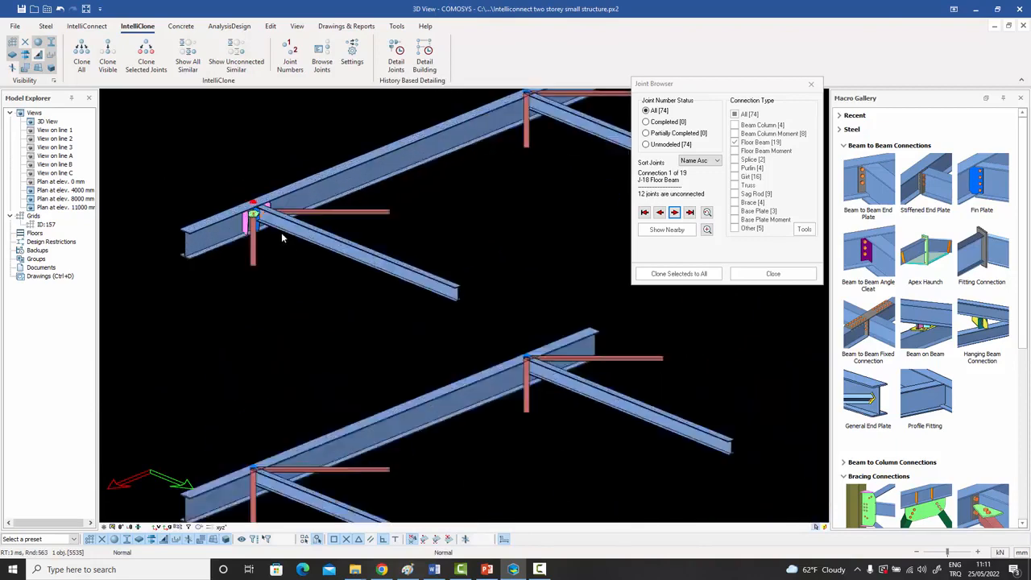
scroll(304, 230, "down", 2)
left_click_drag(211, 160, 296, 245)
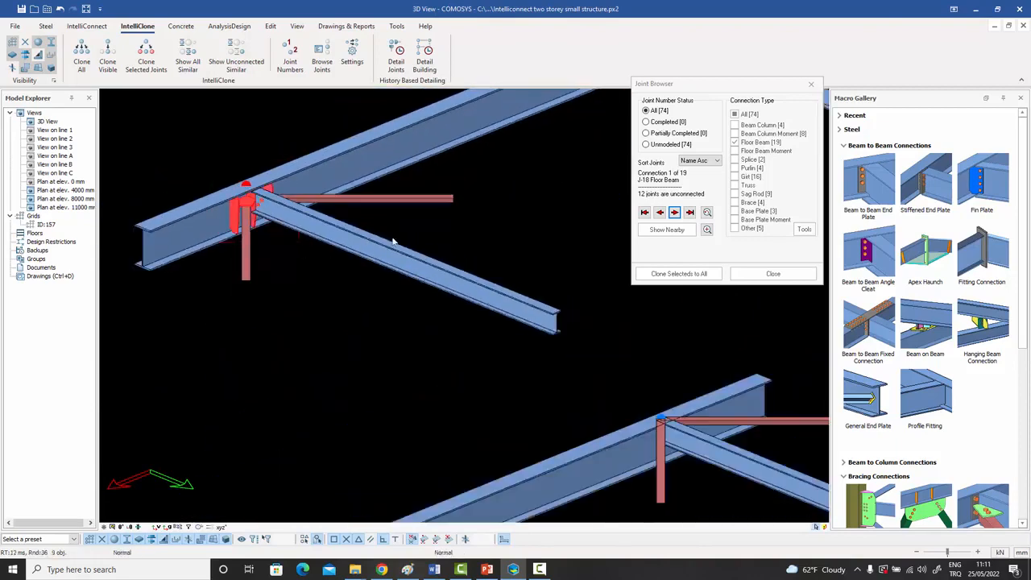
left_click(652, 275)
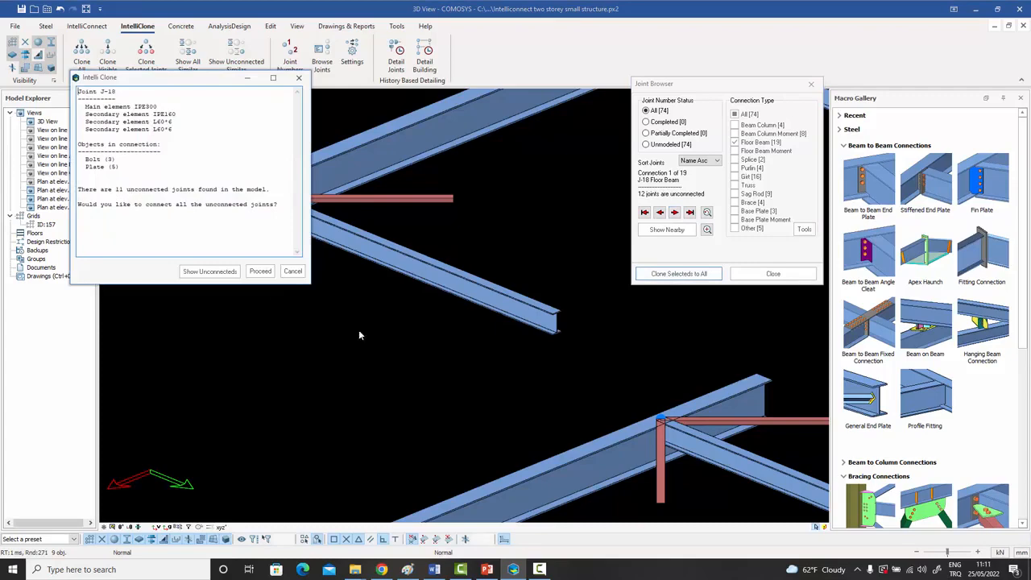
scroll(359, 335, "down", 5)
scroll(435, 341, "up", 3)
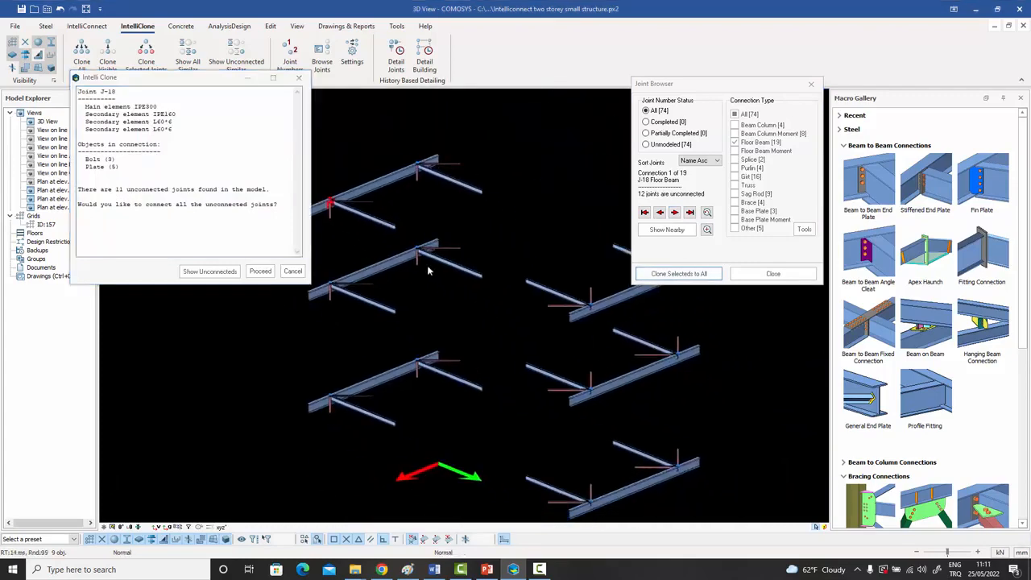
left_click(260, 272)
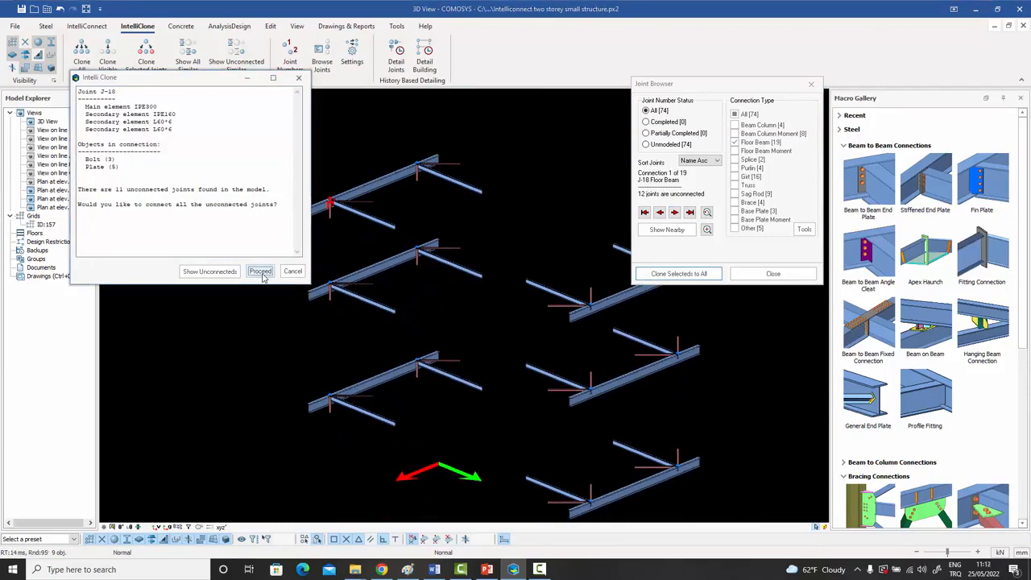
left_click(260, 271)
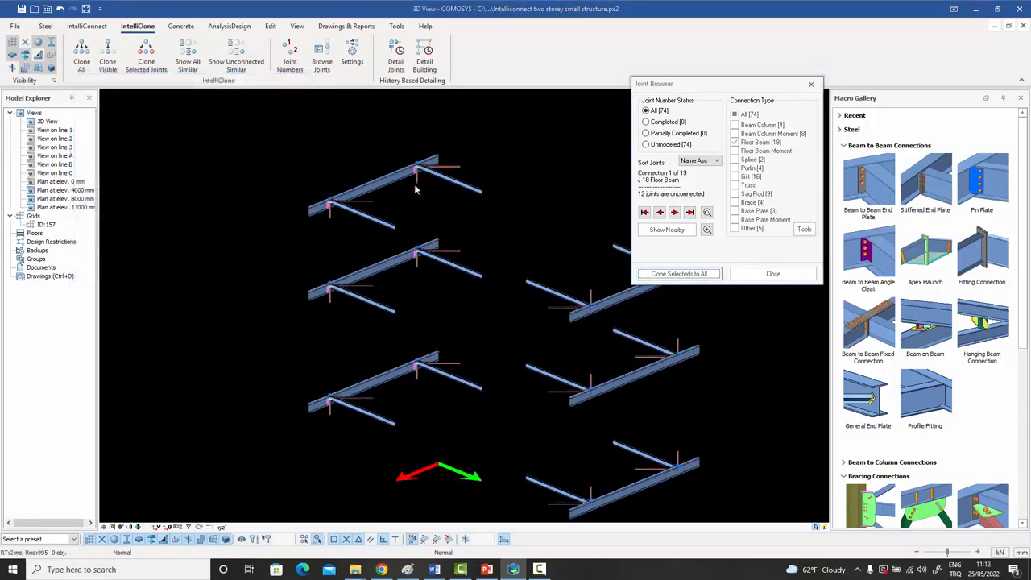
- Examine the cloned fin plate and gusset connections up close on the near-side beams of group J-18
scroll(415, 189, "up", 5)
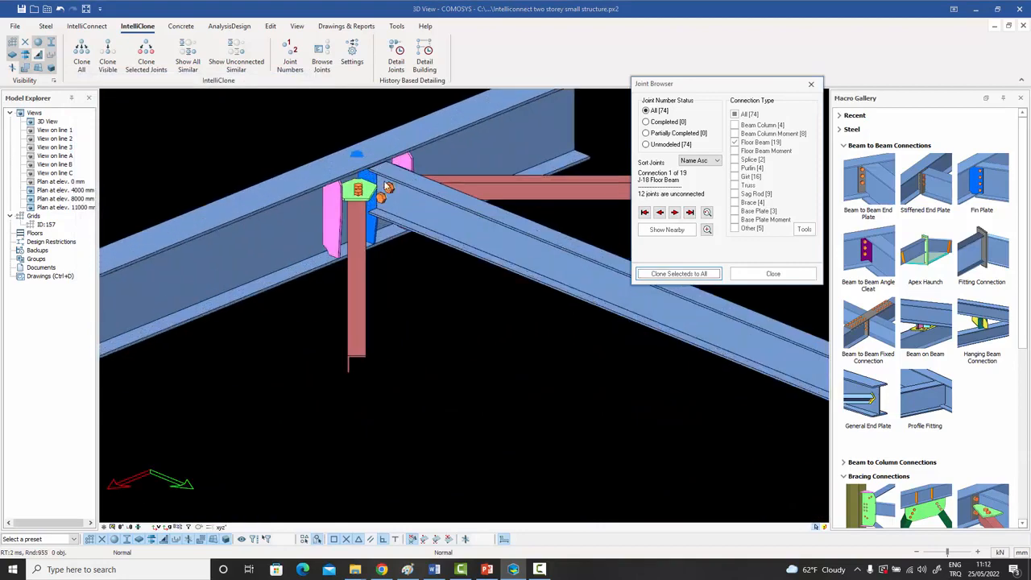
scroll(387, 187, "down", 3)
scroll(370, 193, "up", 4)
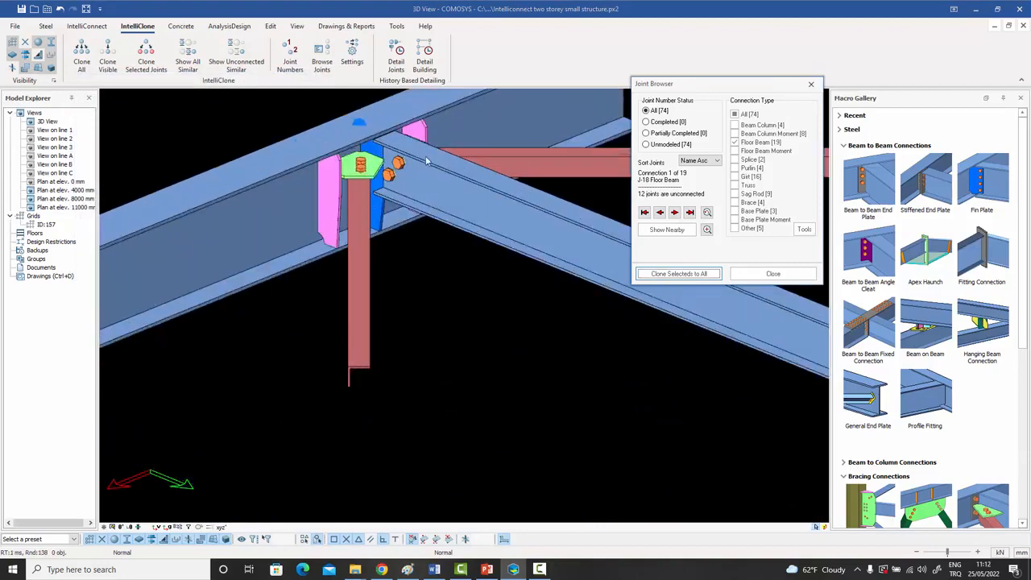
scroll(426, 161, "down", 5)
scroll(406, 388, "up", 2)
scroll(313, 264, "down", 1)
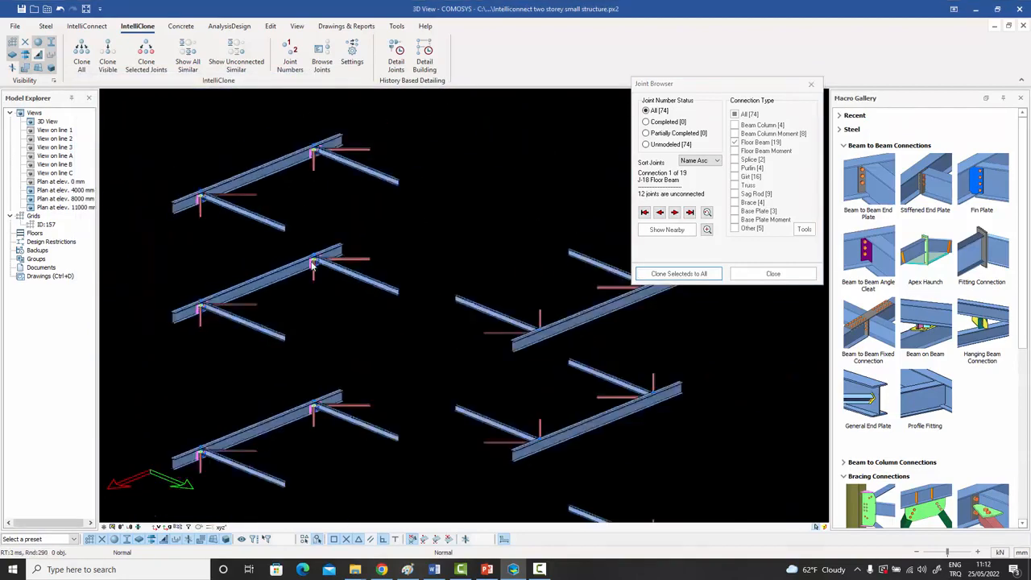
- Examine the cloned connections on the opposite-side beams of group J-18 from the reverse viewing direction
scroll(312, 264, "down", 3)
middle_click_drag(322, 278, 404, 270)
scroll(452, 280, "up", 4)
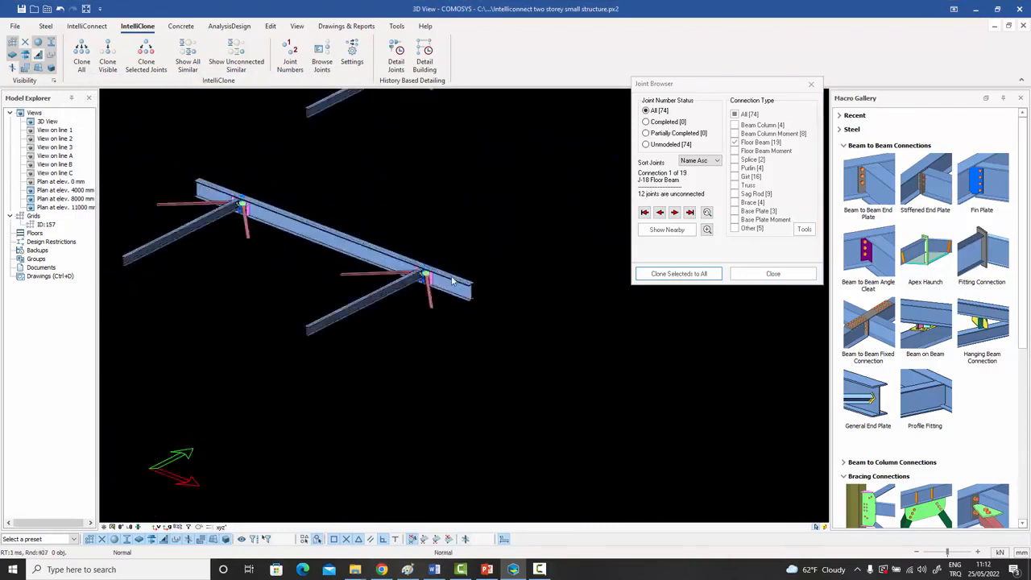
scroll(453, 280, "up", 5)
scroll(487, 322, "down", 1)
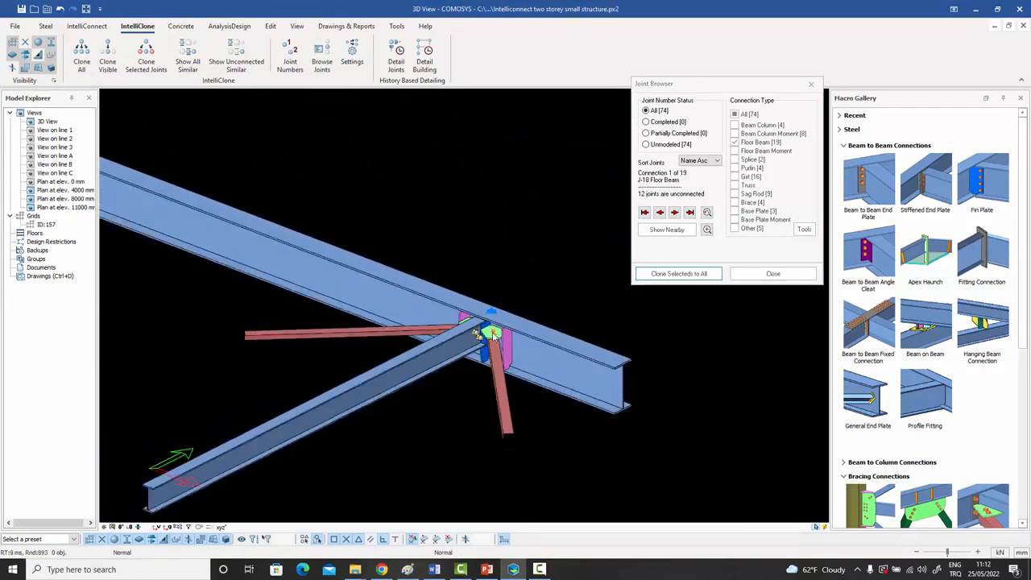
scroll(493, 334, "down", 3)
scroll(283, 281, "up", 2)
scroll(295, 284, "up", 3)
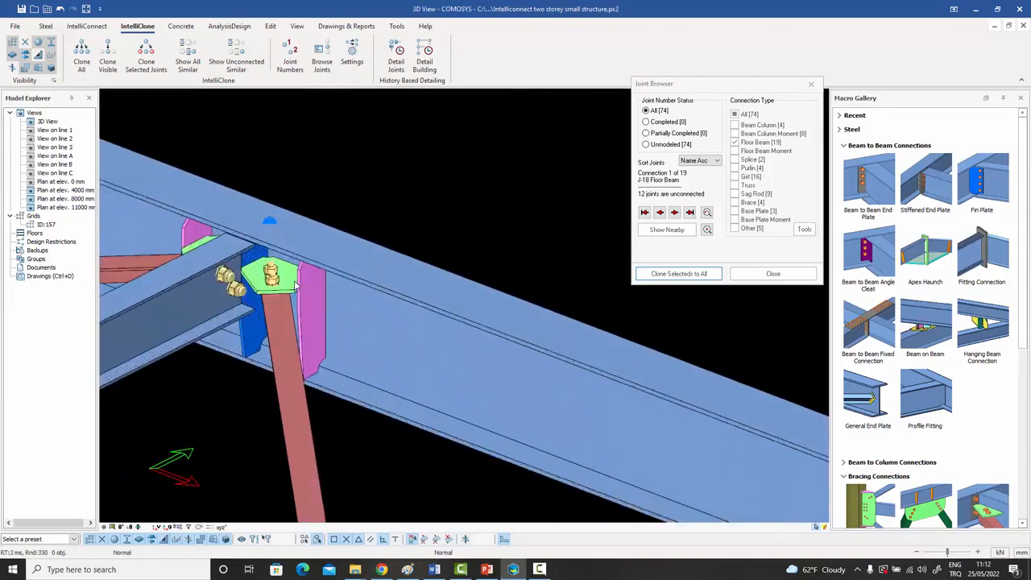
scroll(296, 284, "down", 5)
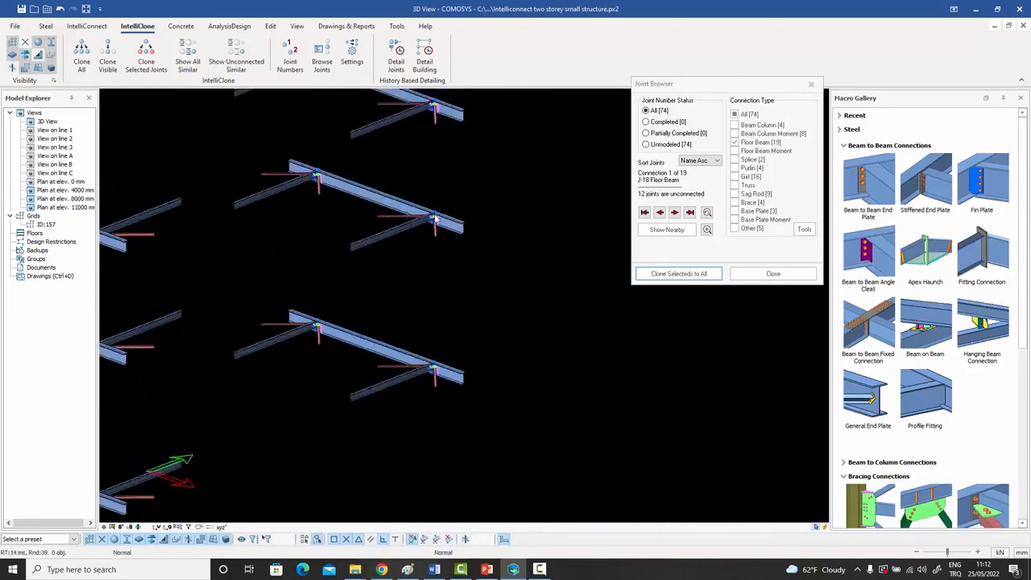
- Bring up the next floor beam joint, J-19, and connect its secondary beam to the main beam with a Stiffened End Plate
scroll(433, 219, "up", 5)
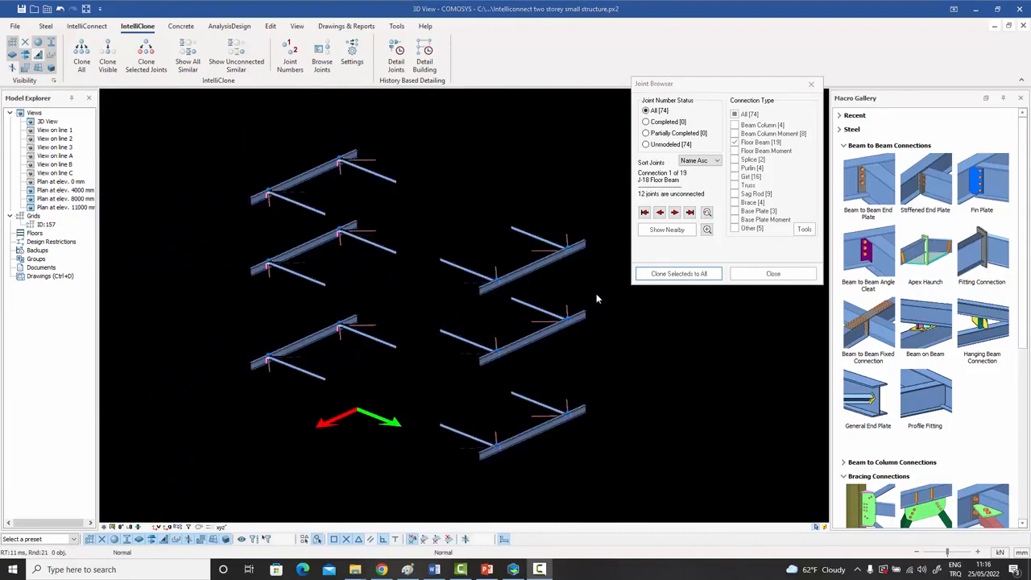
left_click(674, 211)
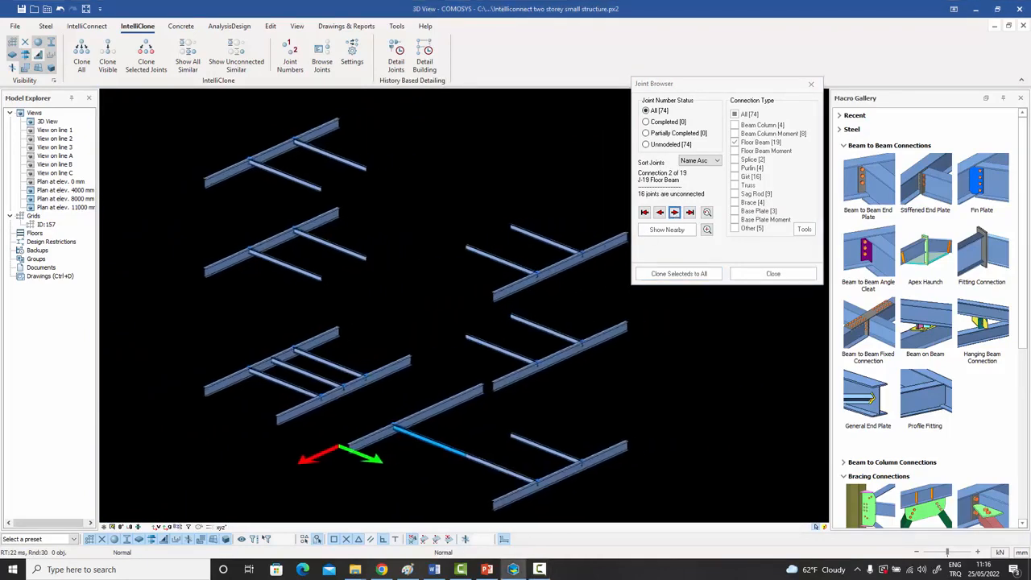
scroll(254, 167, "up", 5)
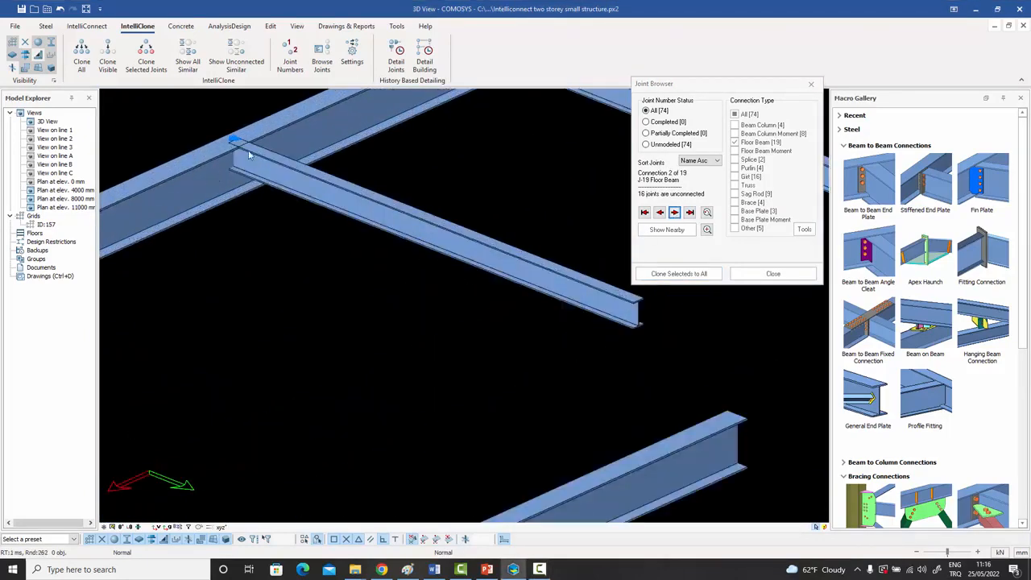
left_click(922, 189)
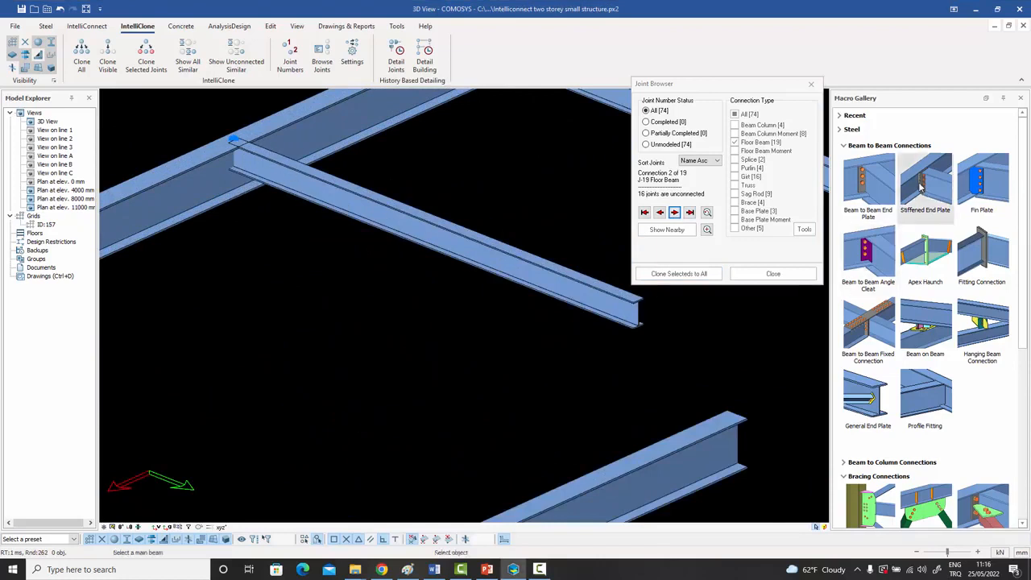
left_click(256, 176)
left_click(279, 177)
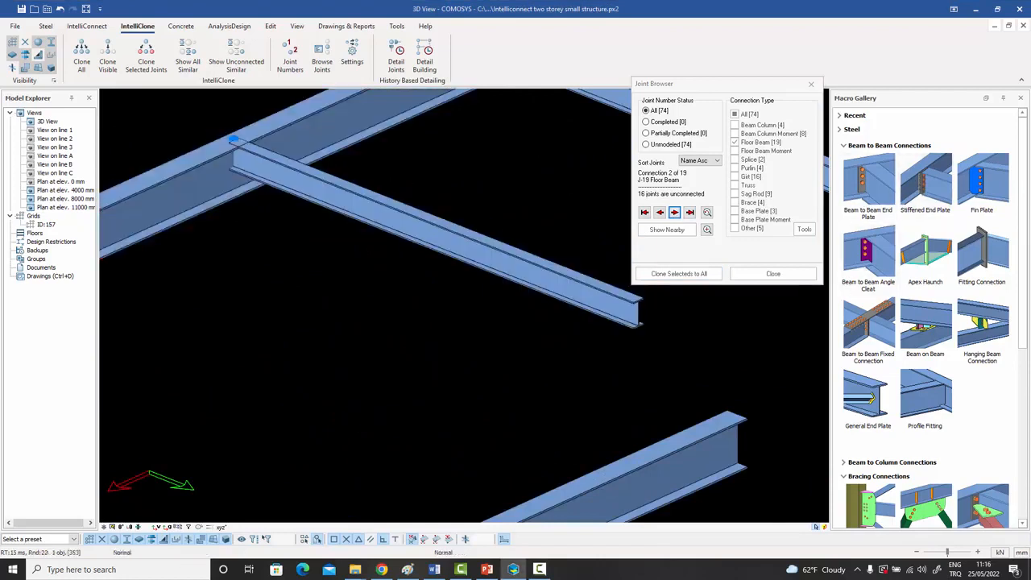
middle_click_drag(297, 211, 331, 275)
key("Escape")
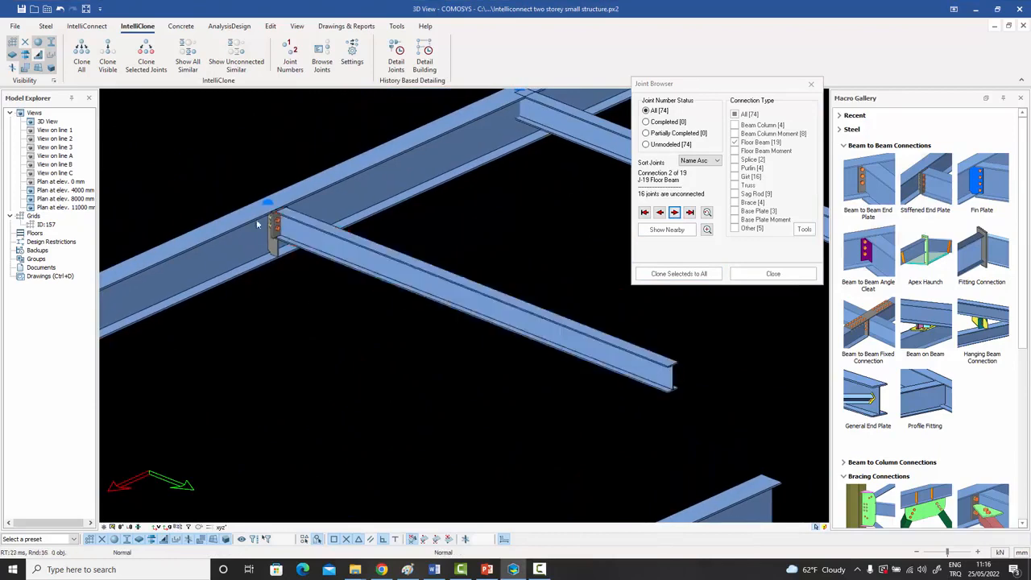
- Select the plates and bolts of the detailed J-19 joint and clone them to all unconnected similar joints
left_click_drag(240, 177, 330, 285)
scroll(329, 277, "down", 3)
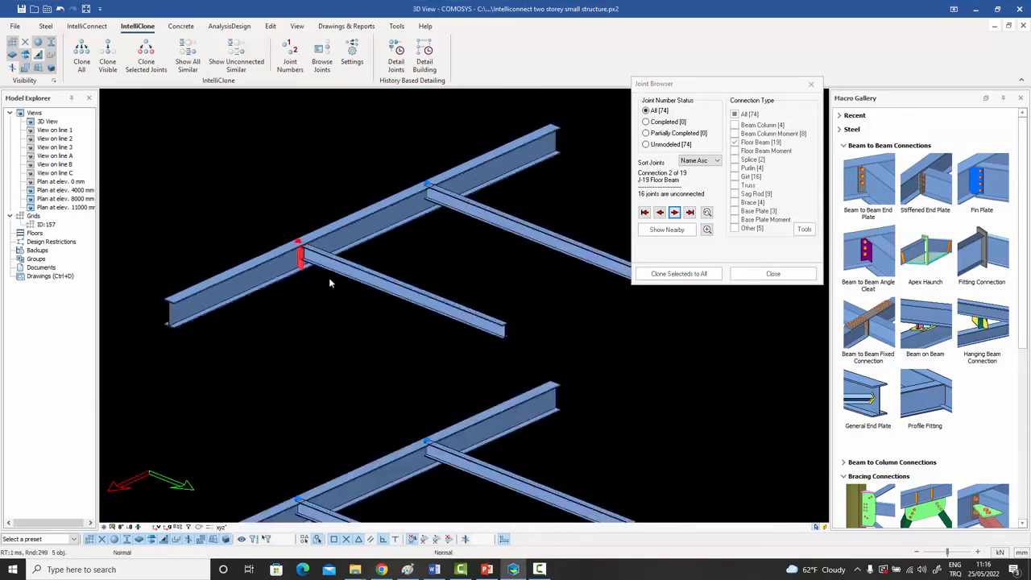
left_click(684, 274)
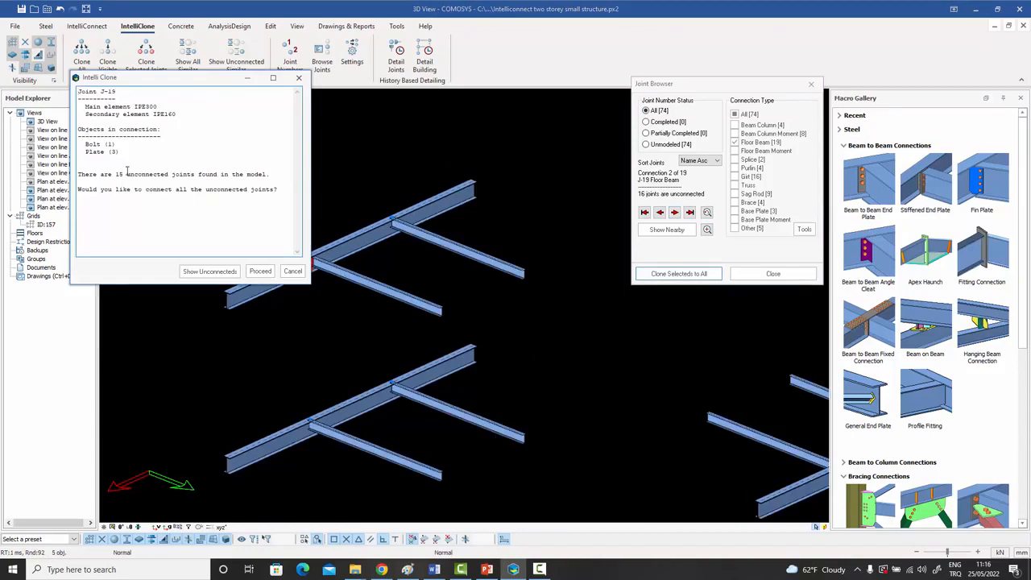
left_click(261, 274)
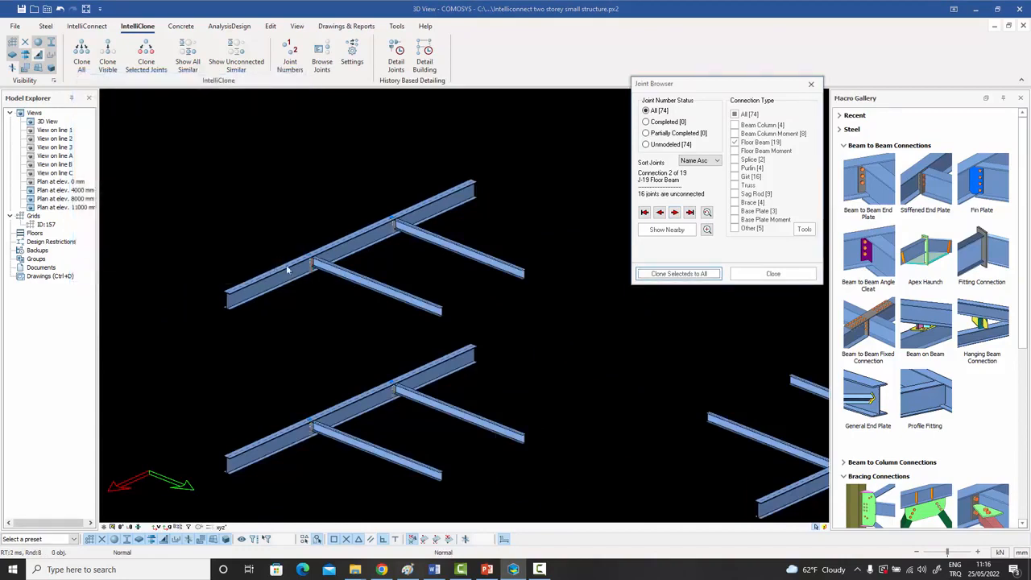
- Examine the cloned stiffened end plates on the J-19 beams across the floors
scroll(405, 231, "up", 4)
scroll(397, 235, "down", 2)
scroll(393, 237, "down", 3)
middle_click_drag(392, 444, 389, 318)
scroll(388, 295, "up", 5)
scroll(376, 285, "down", 3)
scroll(375, 286, "down", 3)
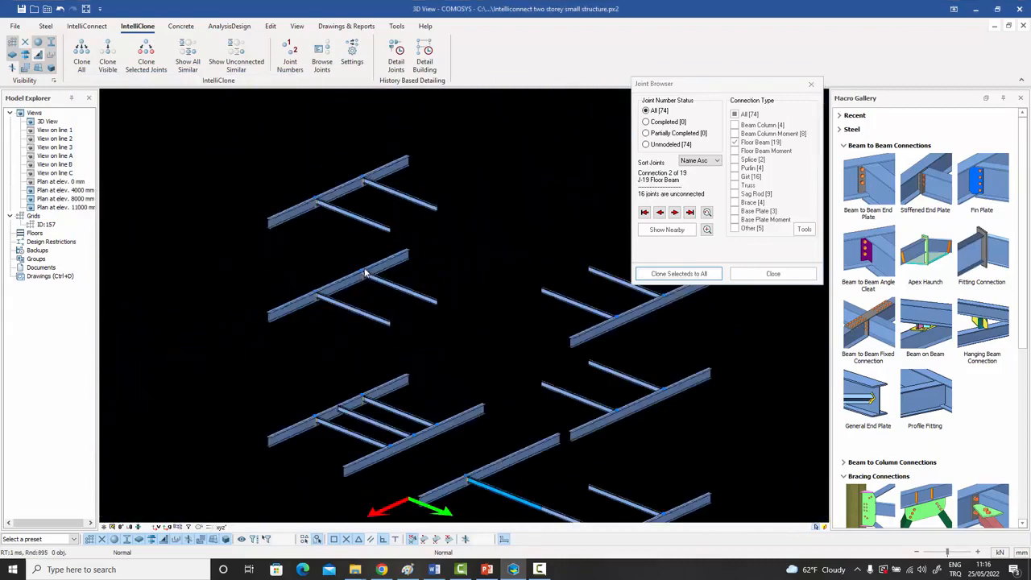
scroll(378, 287, "up", 1)
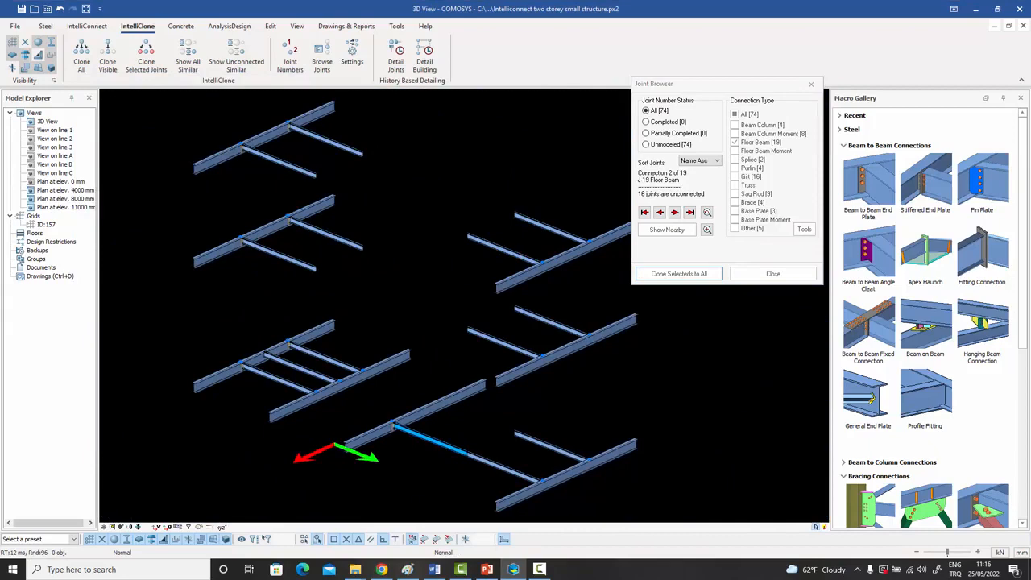
- Bring up floor beam joint J-22 and connect the yellow channel near the main beam's end with a stiffened end plate
left_click(675, 212)
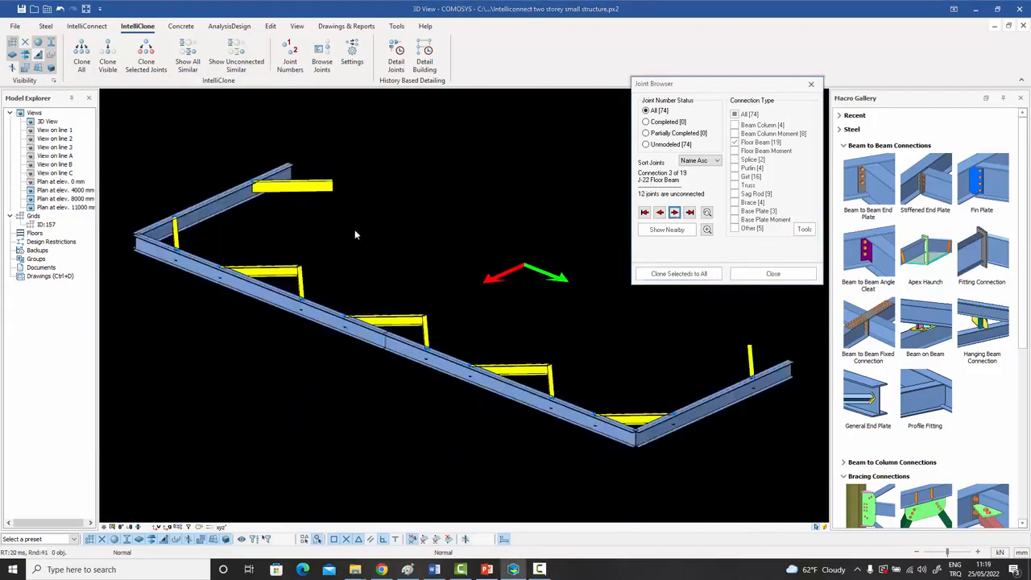
scroll(258, 187, "up", 4)
middle_click_drag(252, 182, 126, 216)
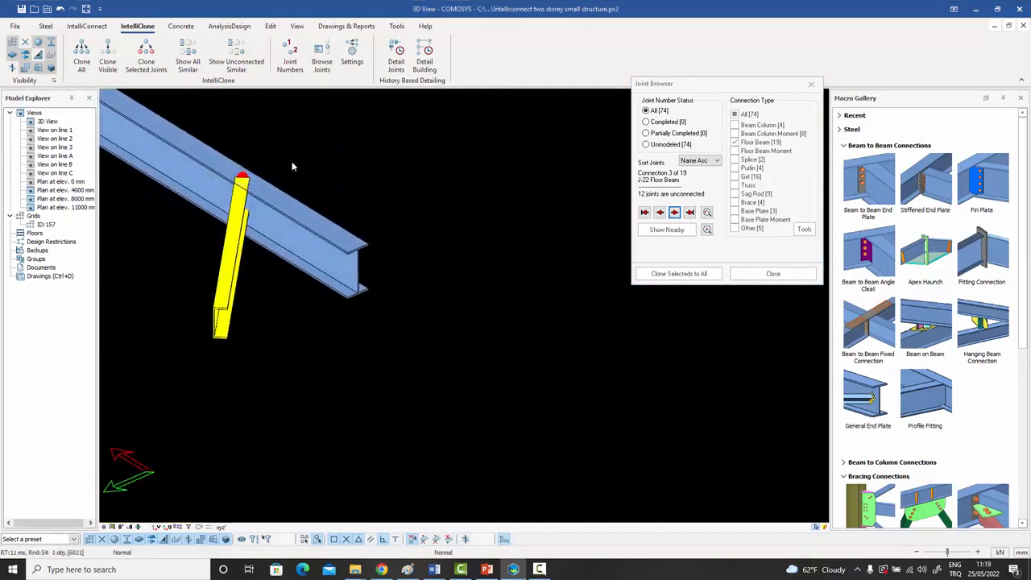
middle_click_drag(292, 166, 308, 166)
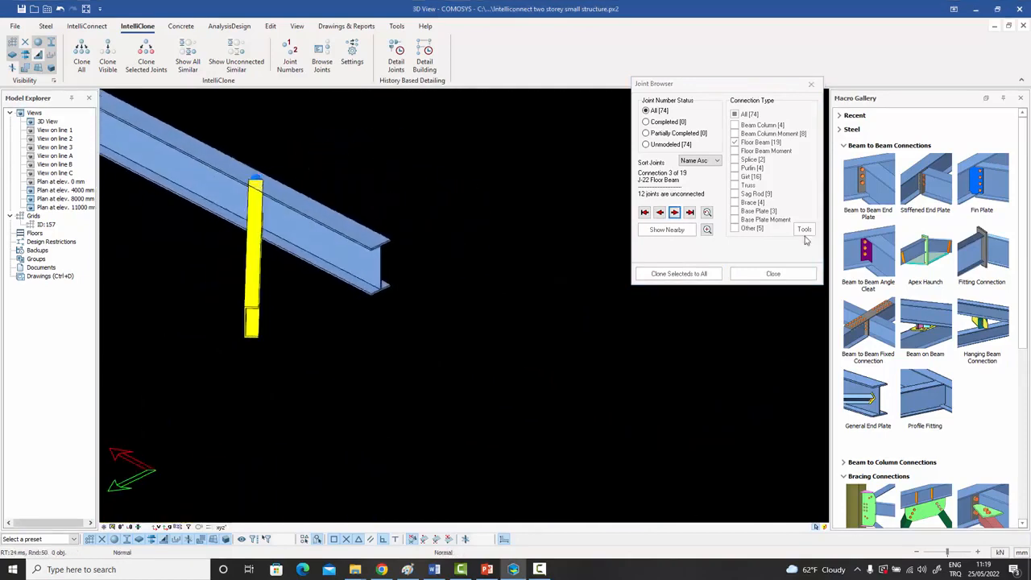
left_click(292, 207)
left_click(253, 218)
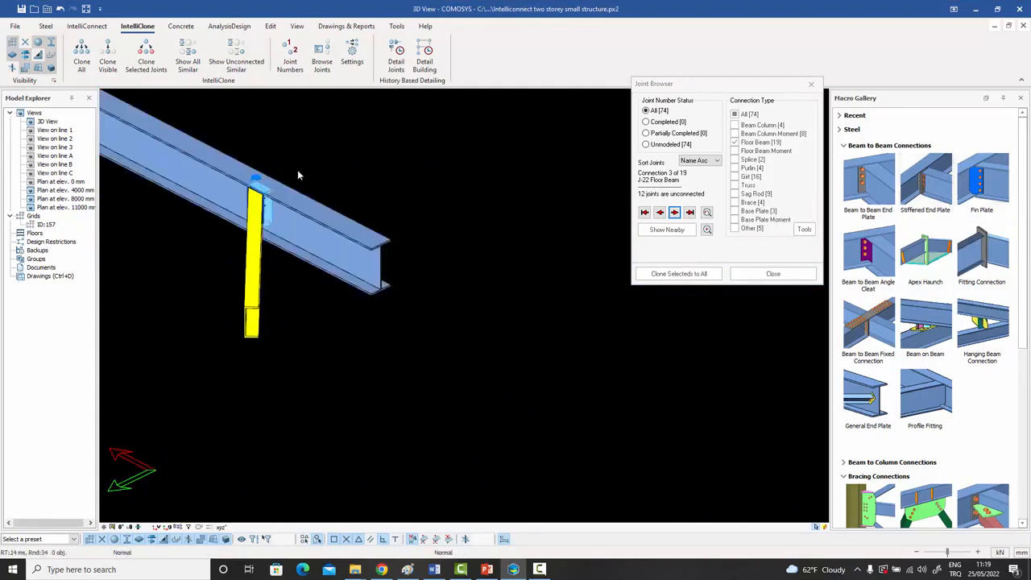
- Hide the translucent cutting bodies at the J-22 connection to expose its plates and bolts
middle_click_drag(297, 175, 354, 236)
scroll(352, 236, "up", 2)
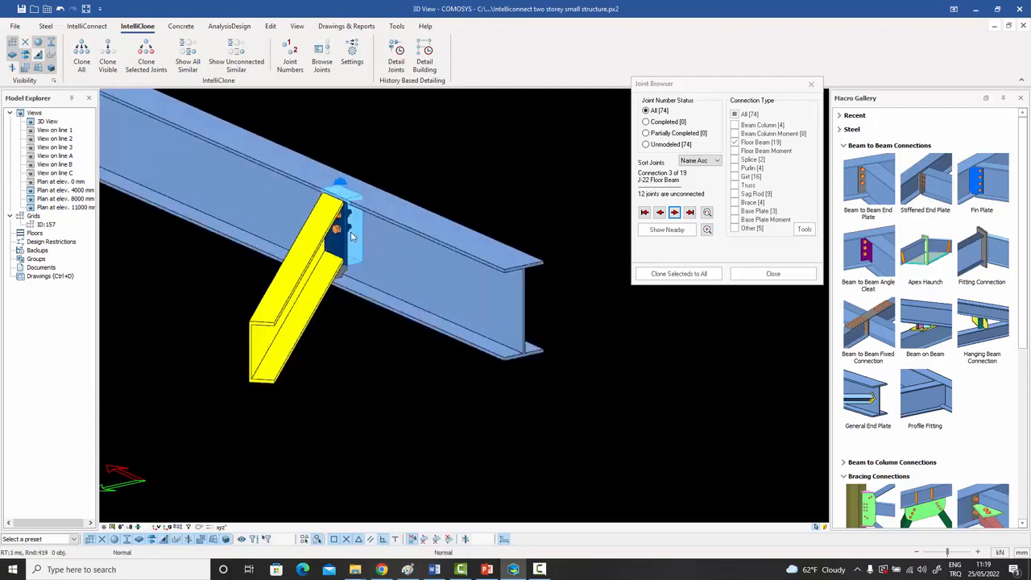
left_click(25, 69)
scroll(344, 247, "up", 5)
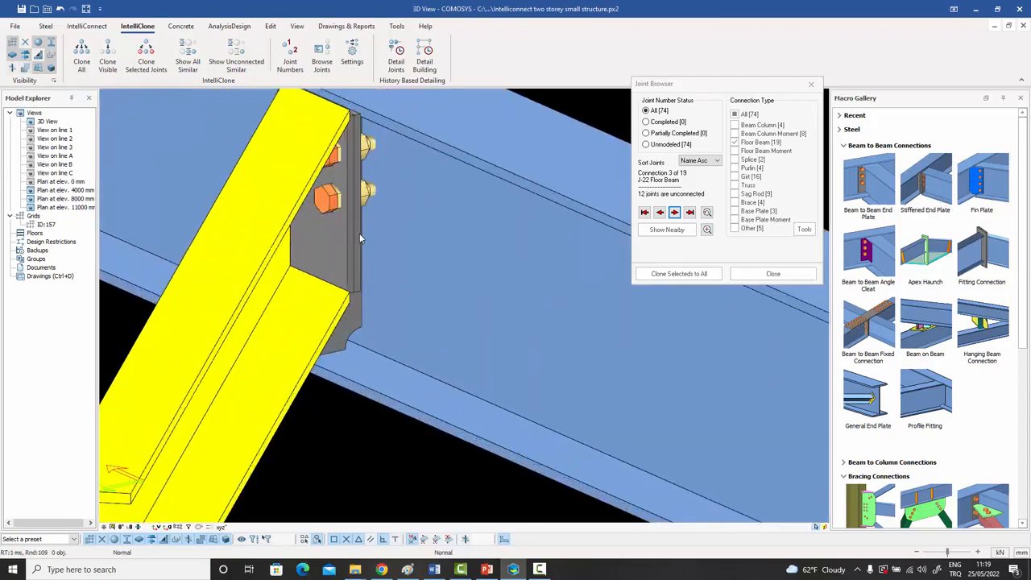
- Widen the J-22 end plate by moving its vertical edge beside the bolts outward a distance of 20 mm
left_click(358, 234)
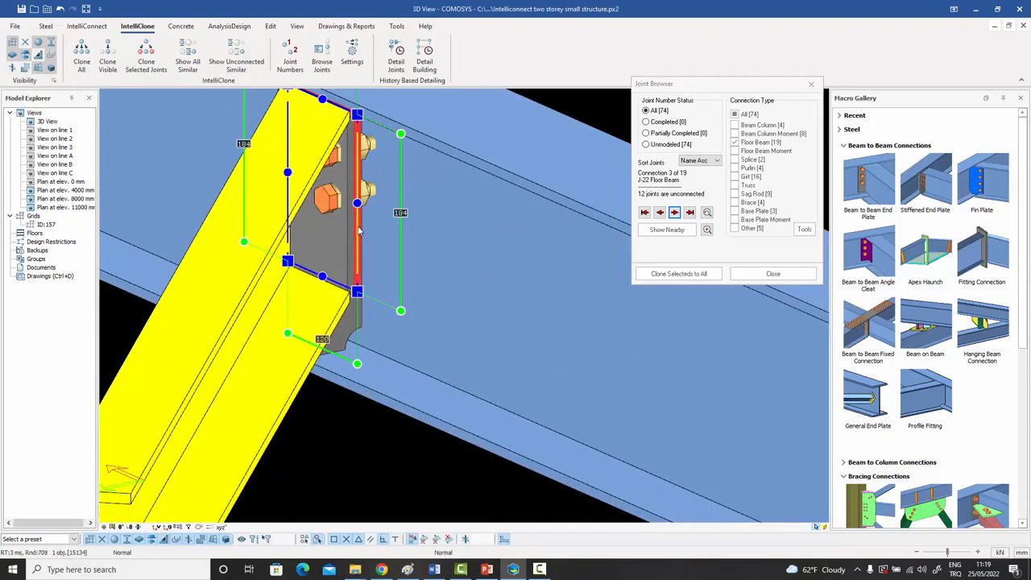
double_click(359, 231)
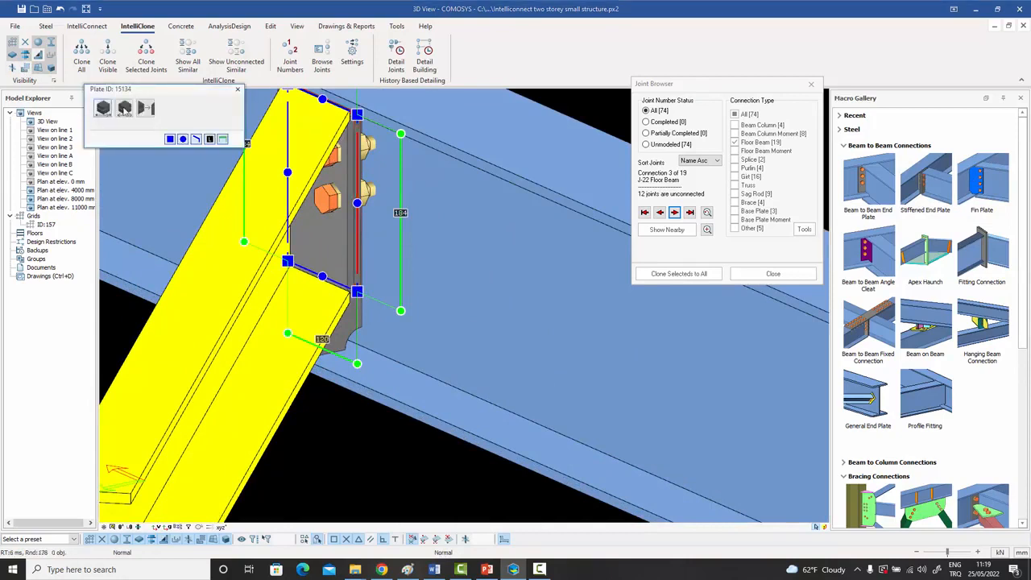
left_click(124, 107)
double_click(130, 128)
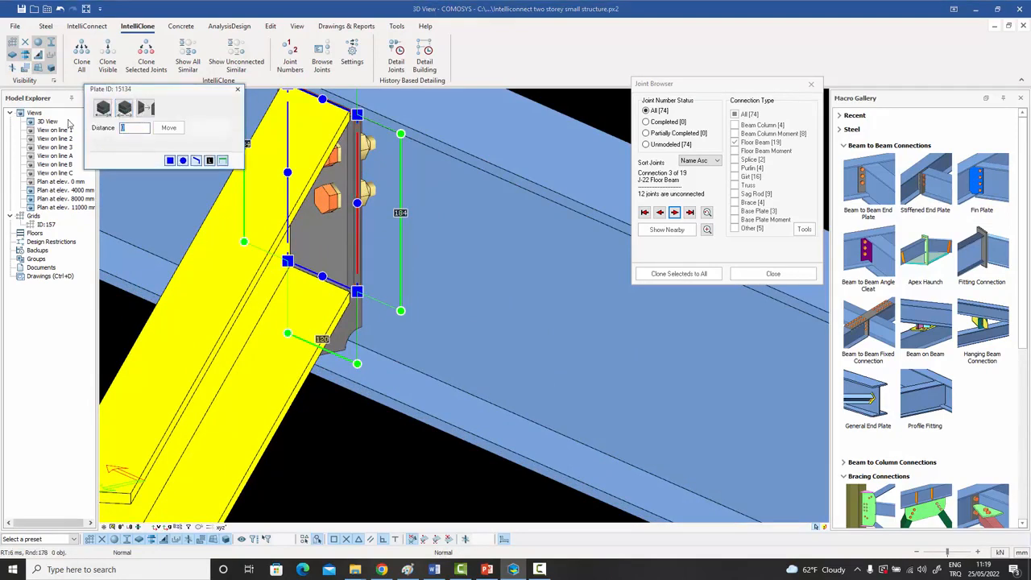
left_click(168, 128)
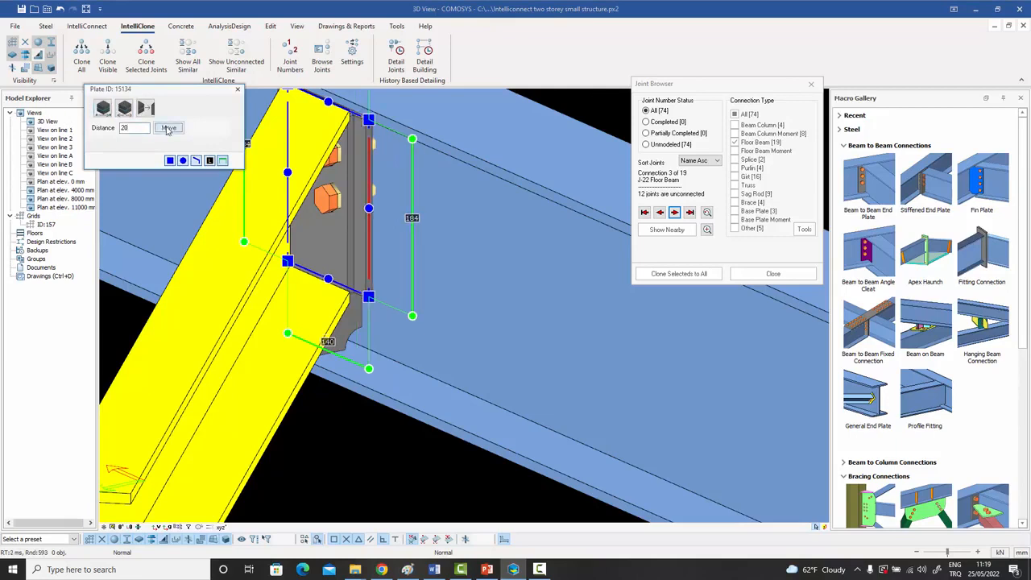
- Move the connection plate's outer vertical edge outward by 20 mm to widen the plate at the J-22 floor beam joint
left_click(238, 88)
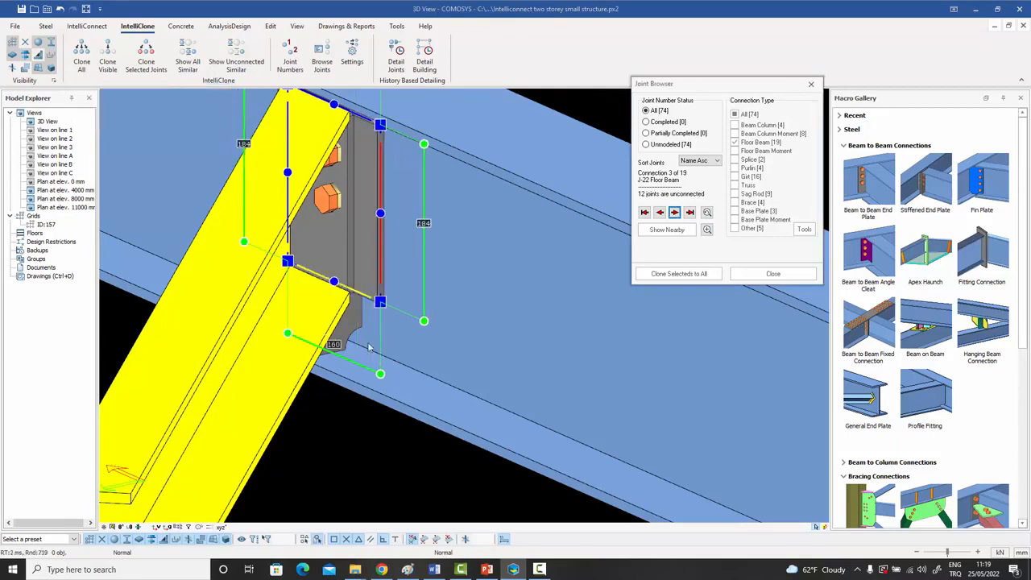
left_click(365, 435)
scroll(366, 435, "down", 2)
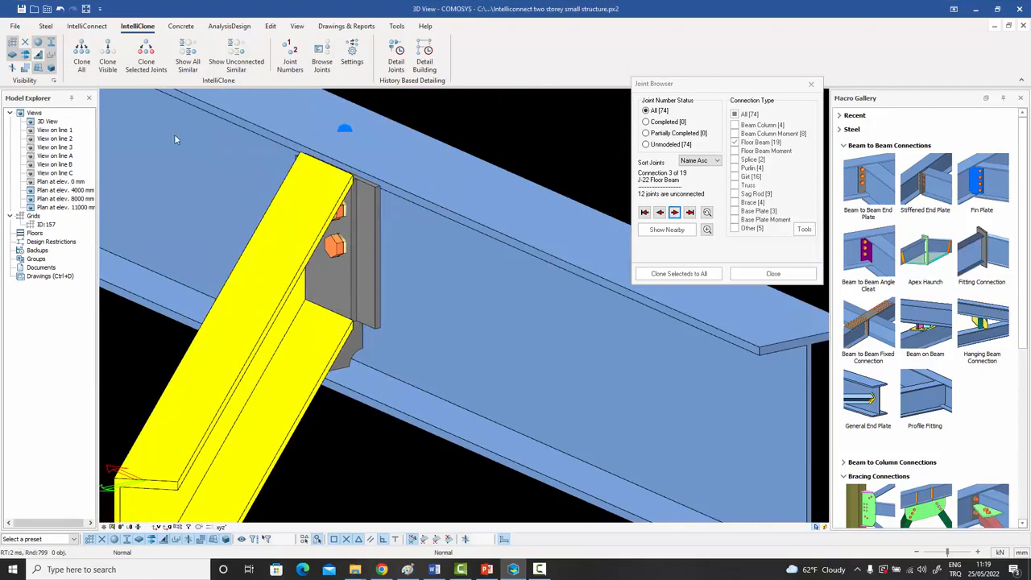
scroll(374, 264, "down", 1)
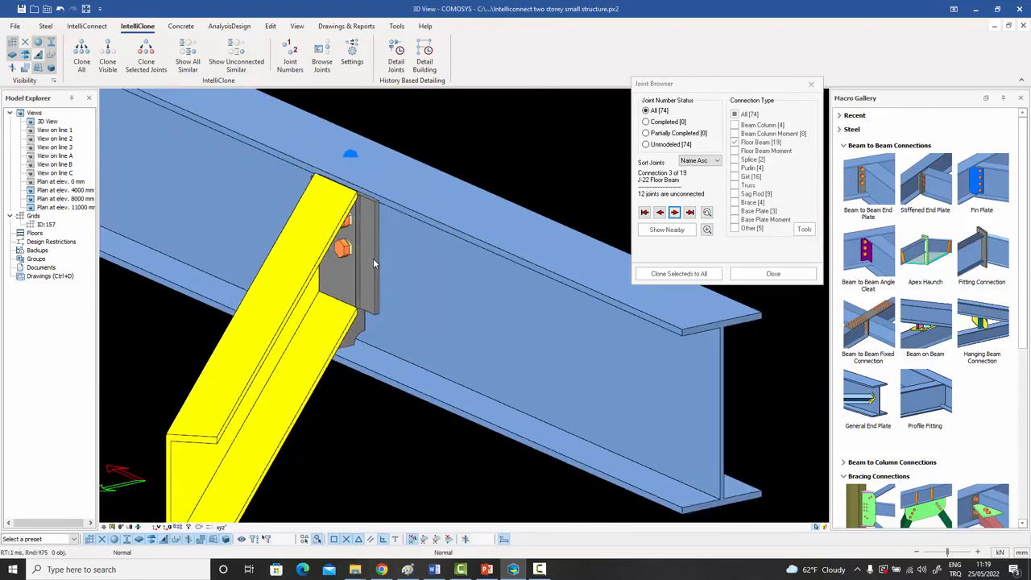
- Break the widened plate's connection macro into its individual parts
left_click(373, 260)
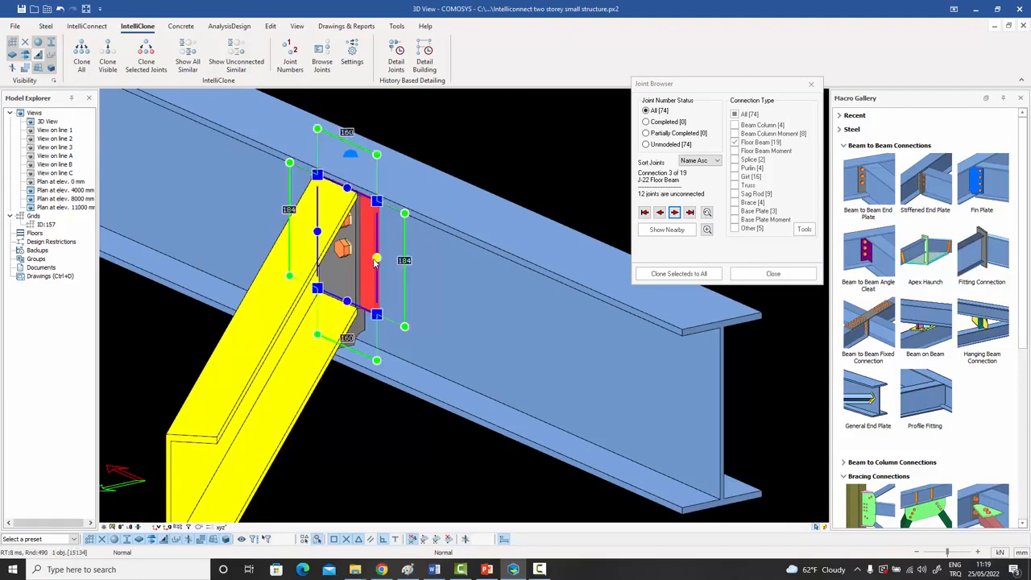
right_click(373, 259)
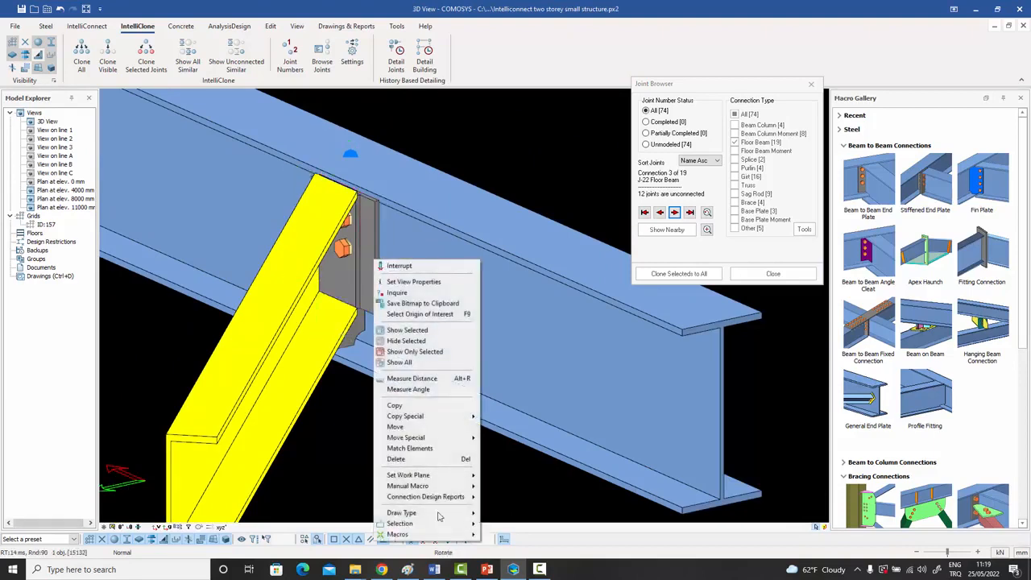
mouse_move(434, 536)
left_click(525, 476)
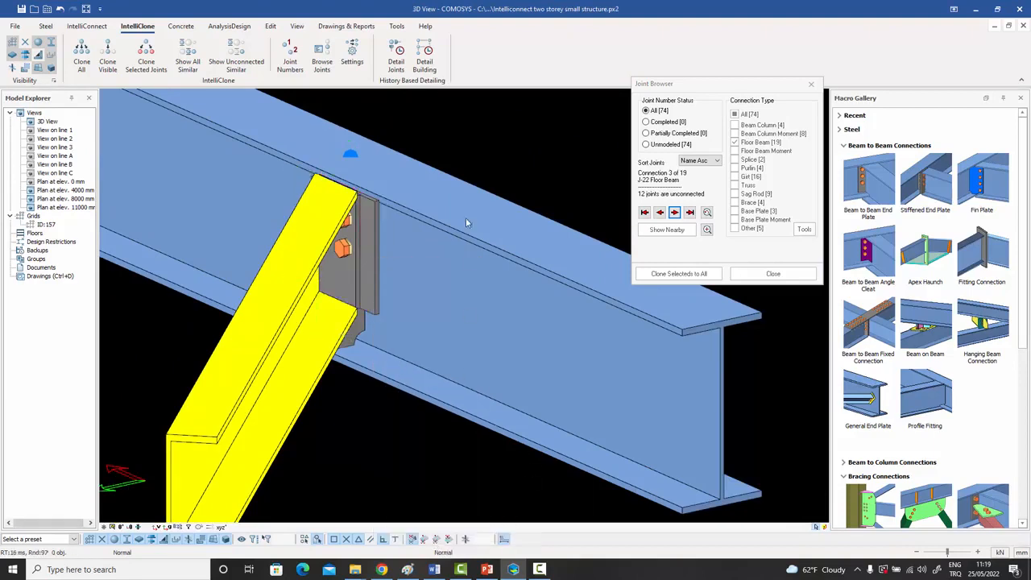
- Select all parts of the J-22 floor beam connection and clone them to all matching unconnected joints
scroll(455, 253, "down", 2)
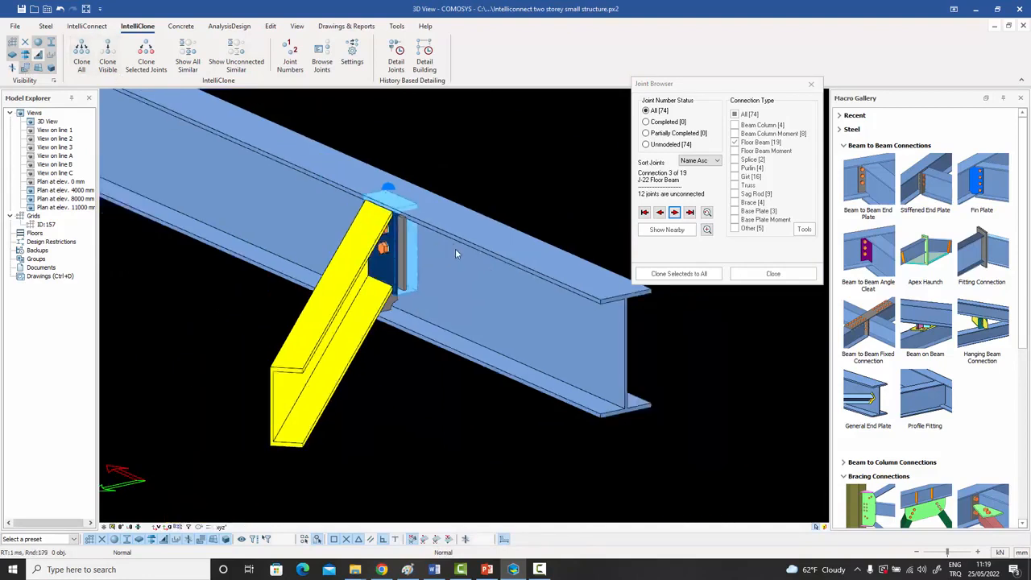
left_click_drag(333, 144, 464, 200)
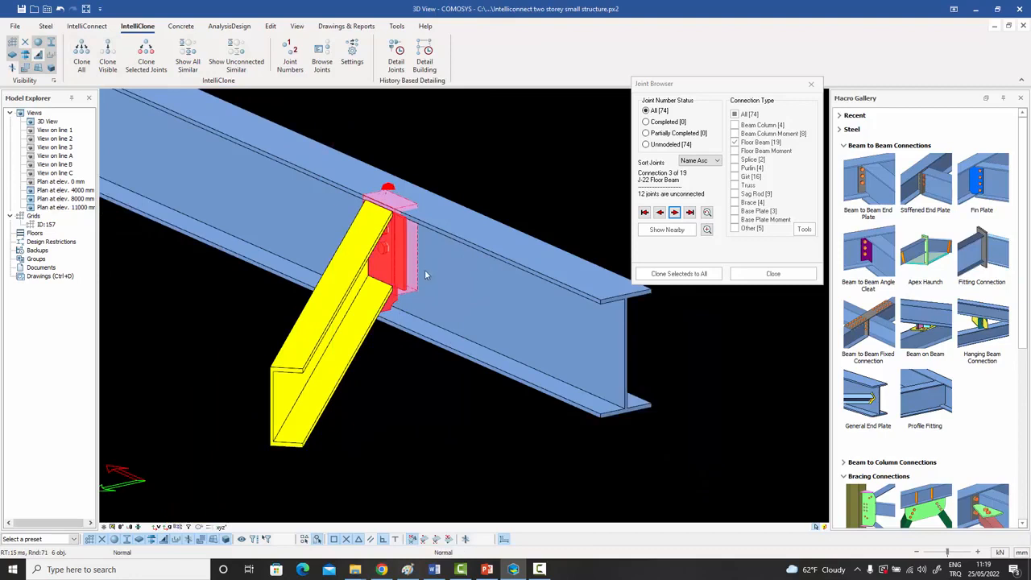
scroll(445, 269, "down", 8)
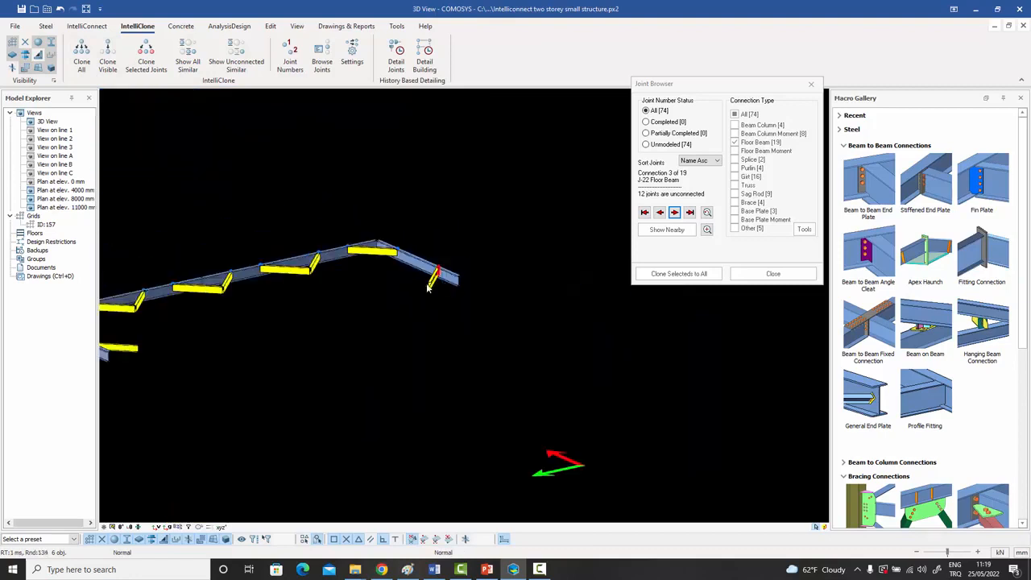
middle_click_drag(412, 290, 543, 262)
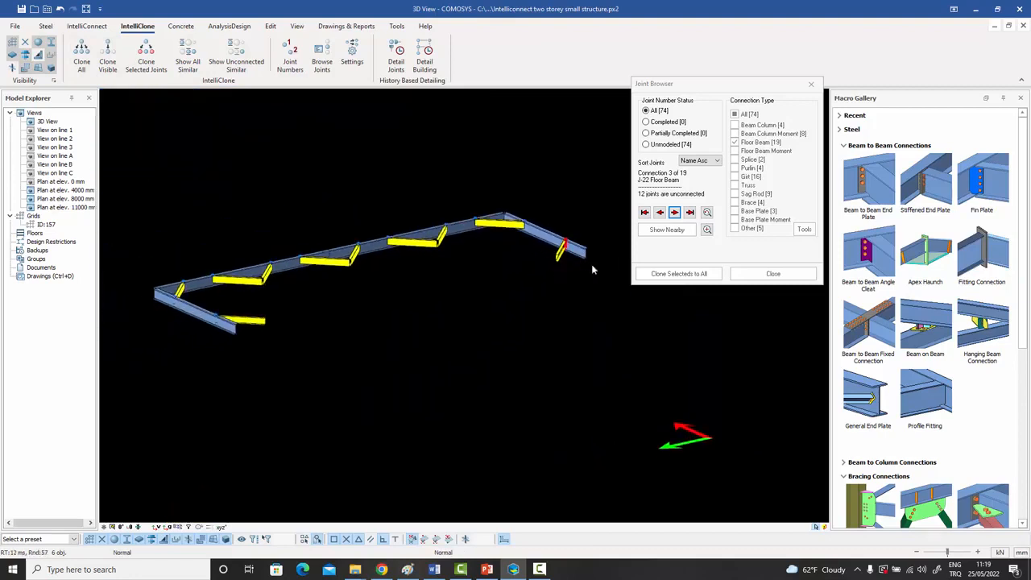
left_click(679, 274)
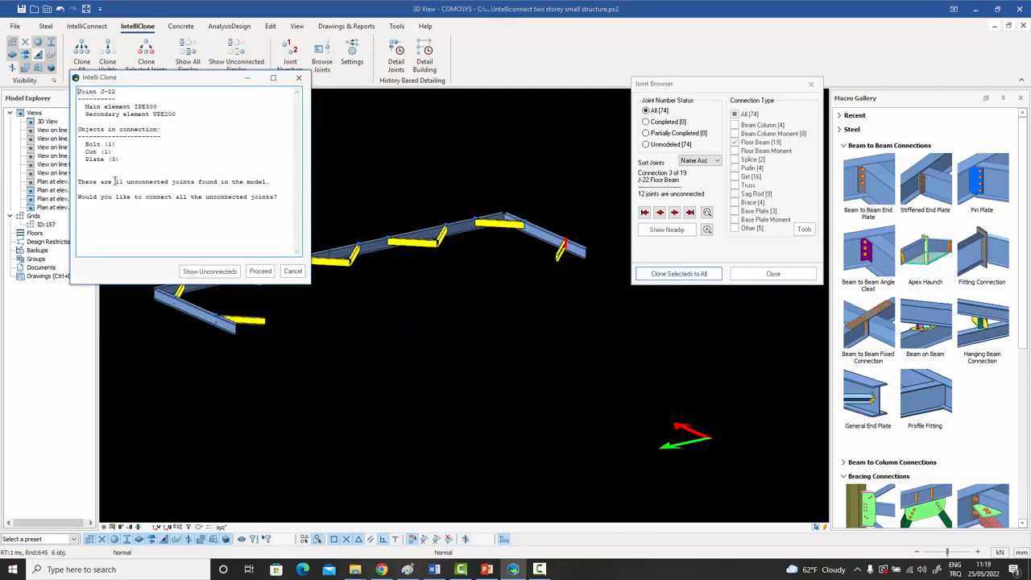
left_click(260, 271)
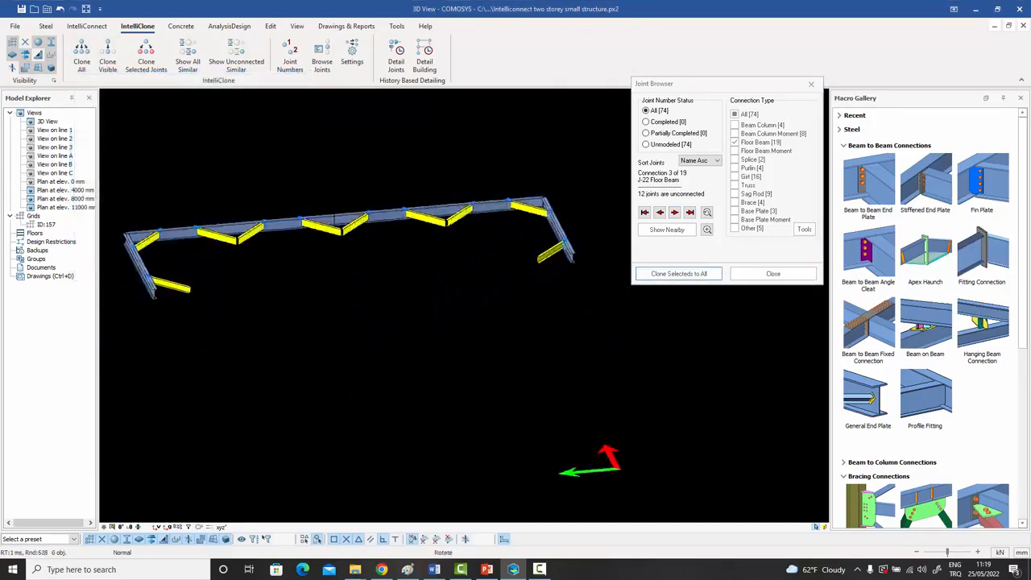
- Examine the cloned connections along the main beams, checking the plates and bolts at several floor beam joints
middle_click_drag(475, 302, 167, 331)
scroll(398, 229, "up", 5)
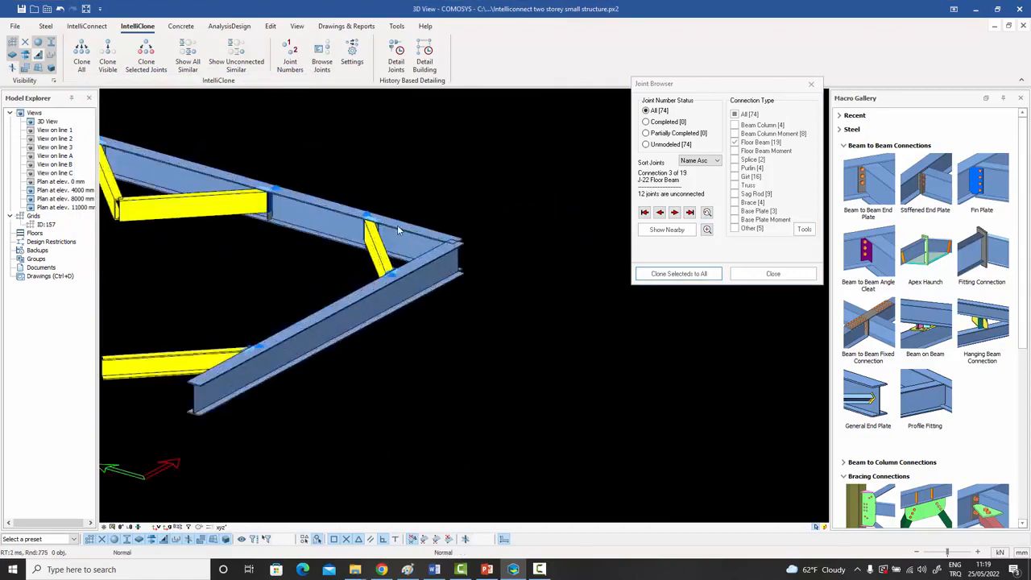
scroll(397, 229, "up", 3)
left_click(280, 185)
middle_click_drag(280, 185, 296, 254)
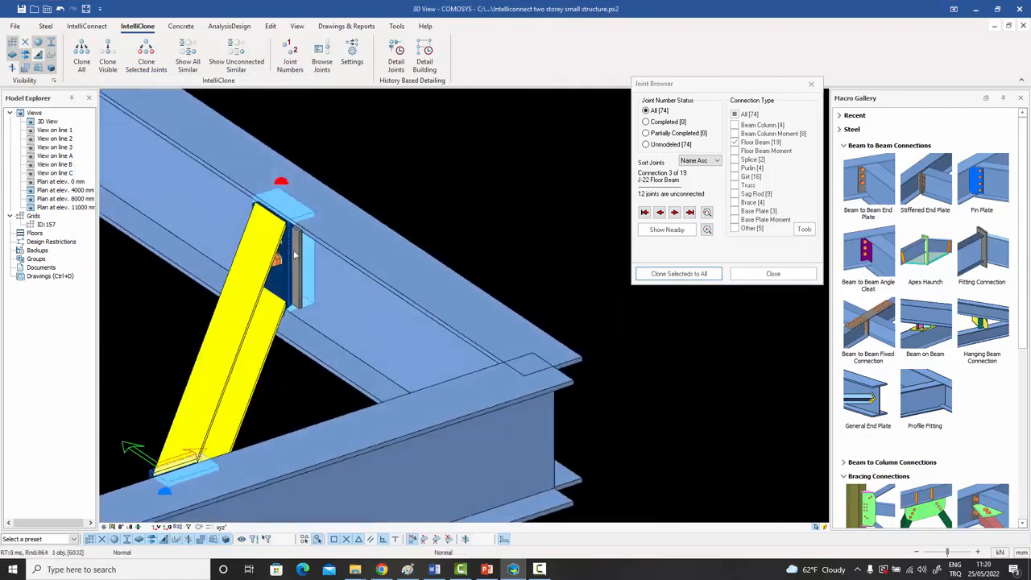
scroll(299, 254, "up", 3)
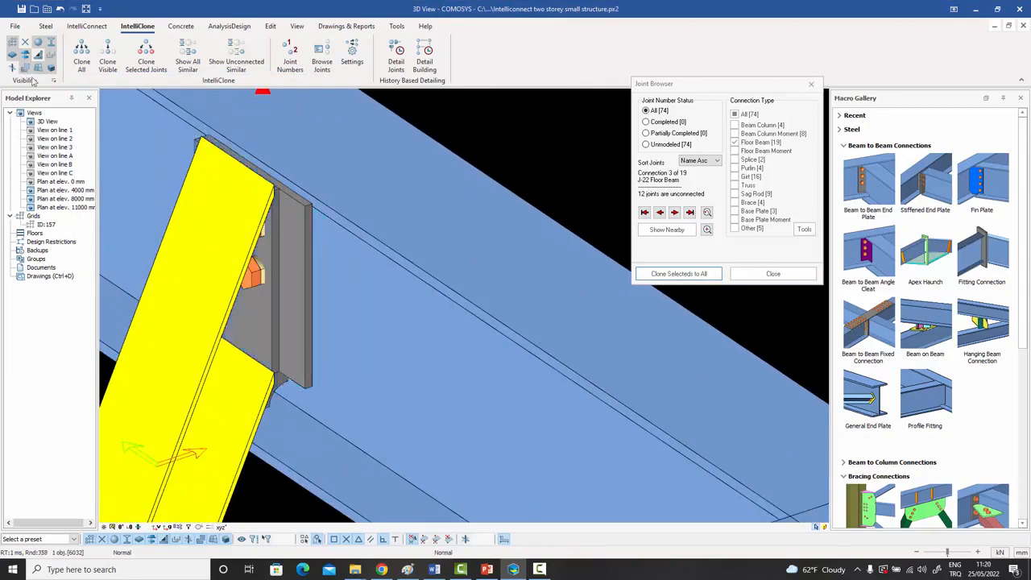
scroll(315, 284, "down", 4)
scroll(315, 284, "down", 2)
mouse_move(156, 204)
middle_mouse_down()
mouse_move(414, 327)
mouse_move(376, 354)
mouse_move(384, 262)
mouse_move(380, 273)
middle_mouse_up()
scroll(377, 283, "up", 4)
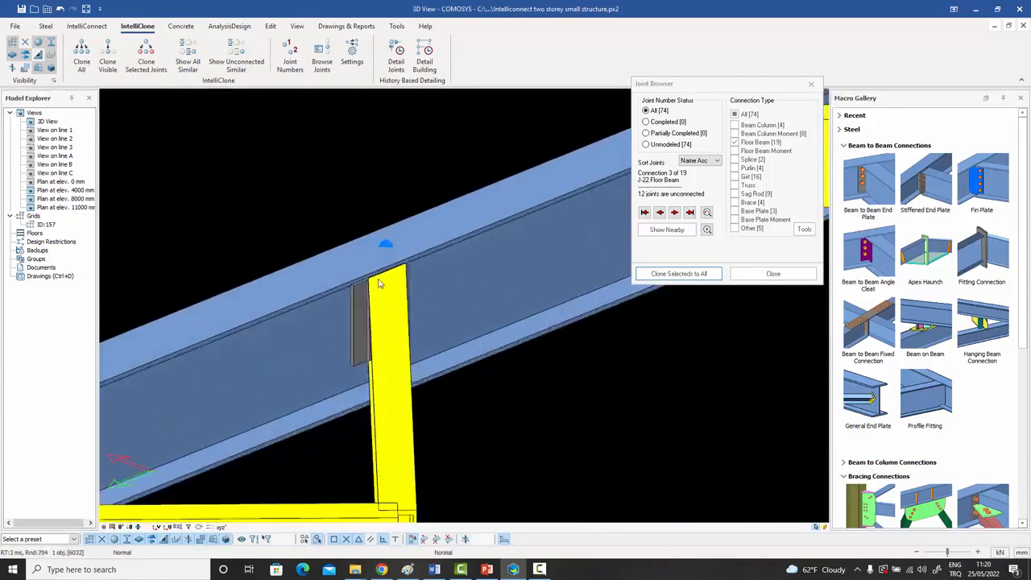
scroll(375, 286, "down", 5)
scroll(269, 458, "down", 2)
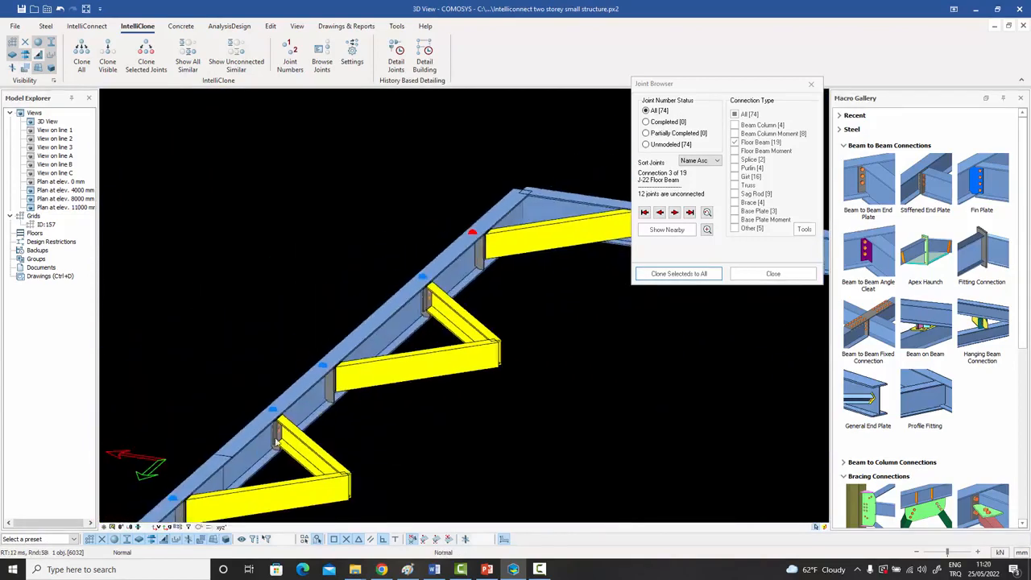
scroll(280, 435, "up", 5)
scroll(280, 433, "down", 6)
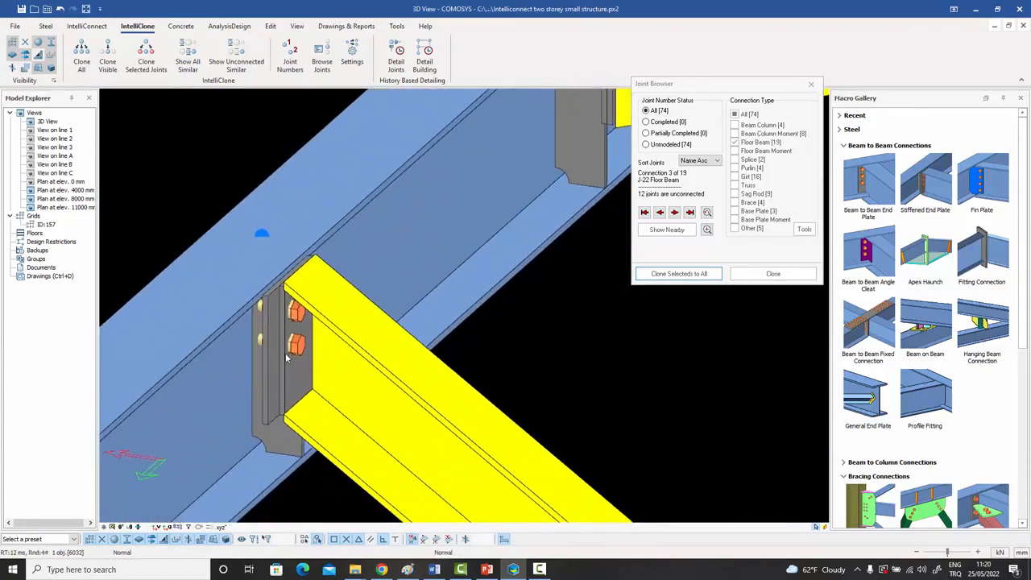
scroll(285, 360, "down", 2)
middle_click_drag(290, 362, 413, 318)
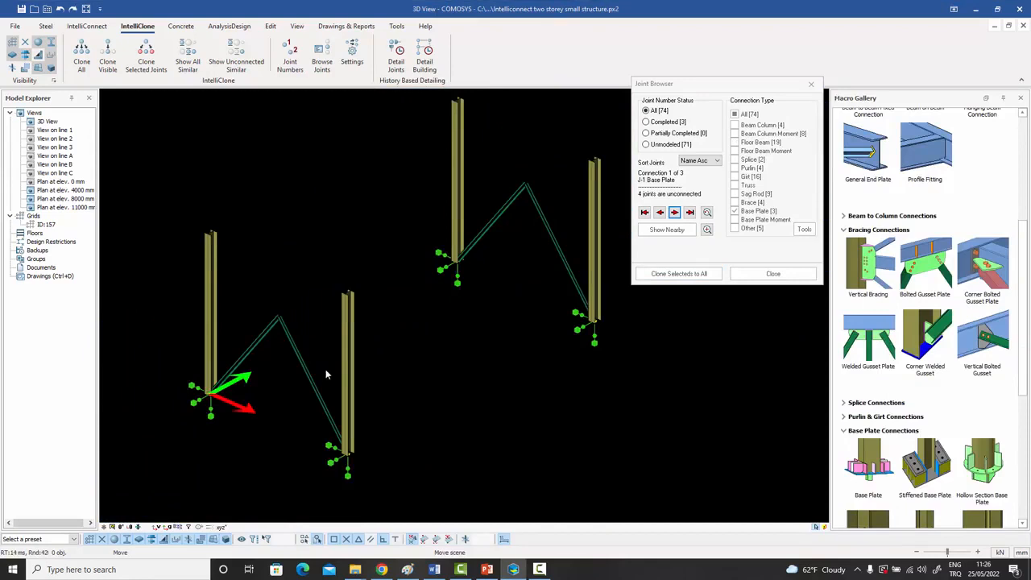
- Add a Base Plate connection to the foot of the front braced column at joint J-1
middle_click_drag(326, 374, 325, 377)
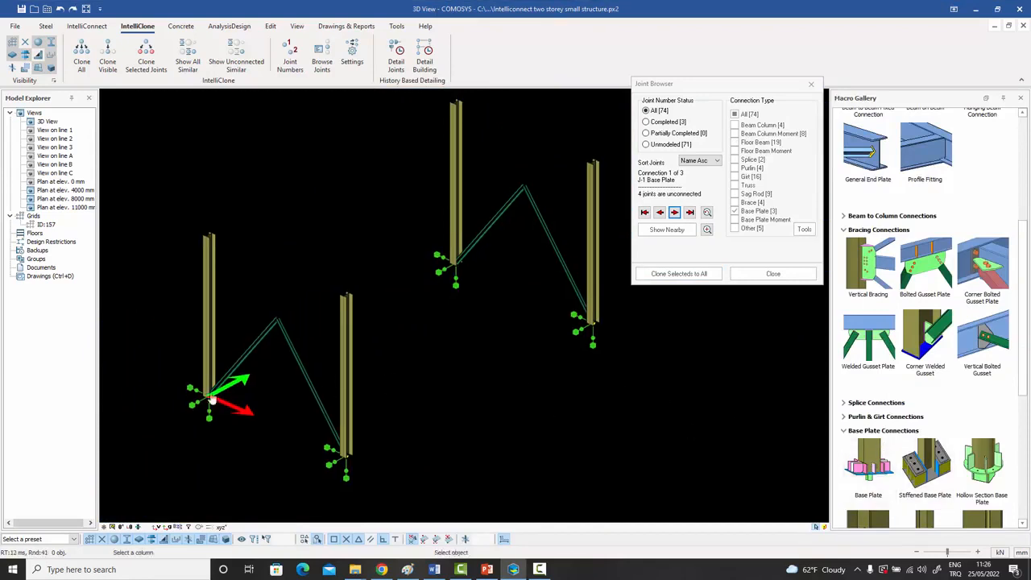
scroll(208, 394, "up", 6)
left_click(237, 368)
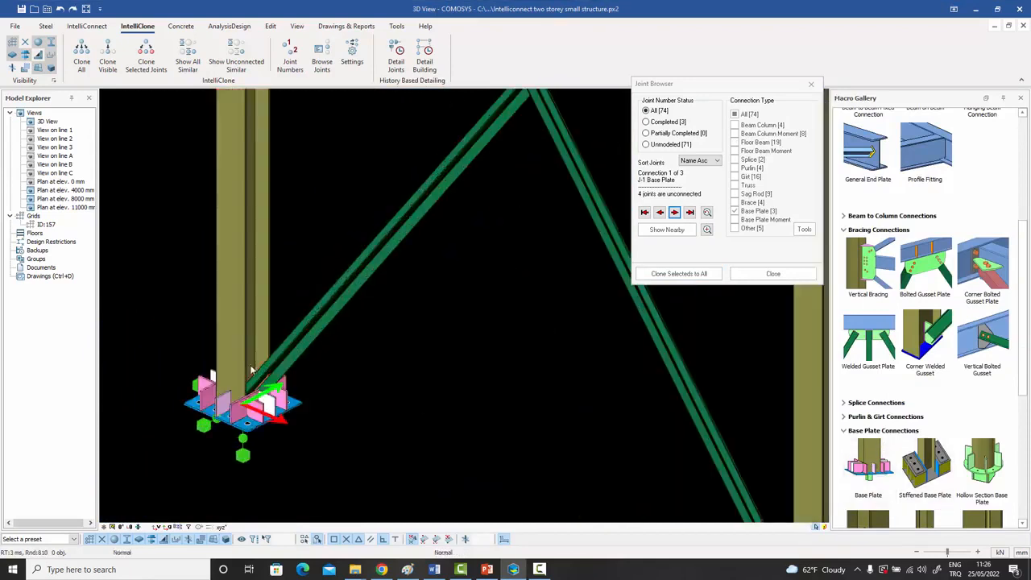
scroll(280, 413, "up", 3)
scroll(280, 412, "down", 2)
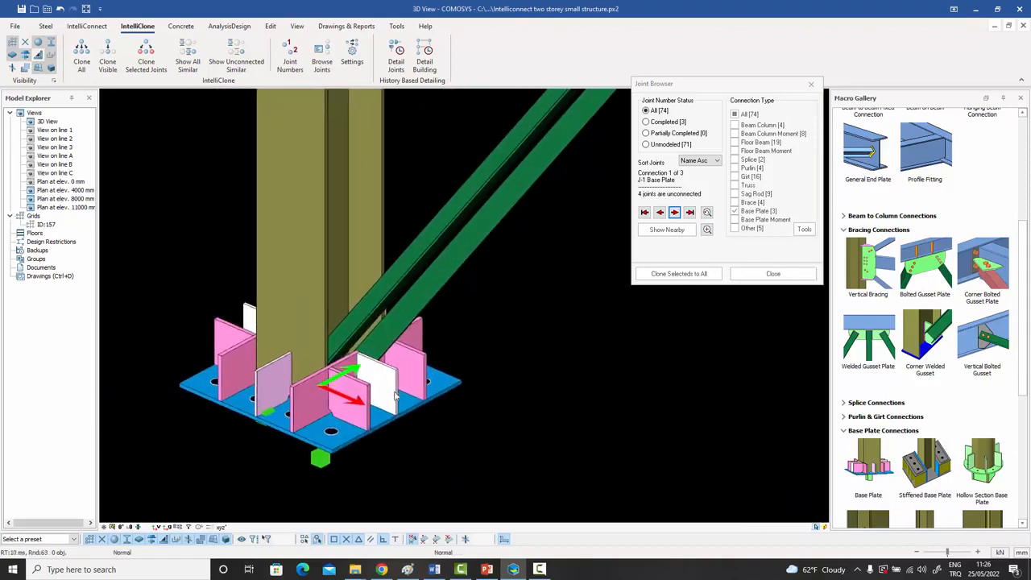
- Edit the base plate connection to remove the white stiffeners on the web sides of the column
left_click(376, 380)
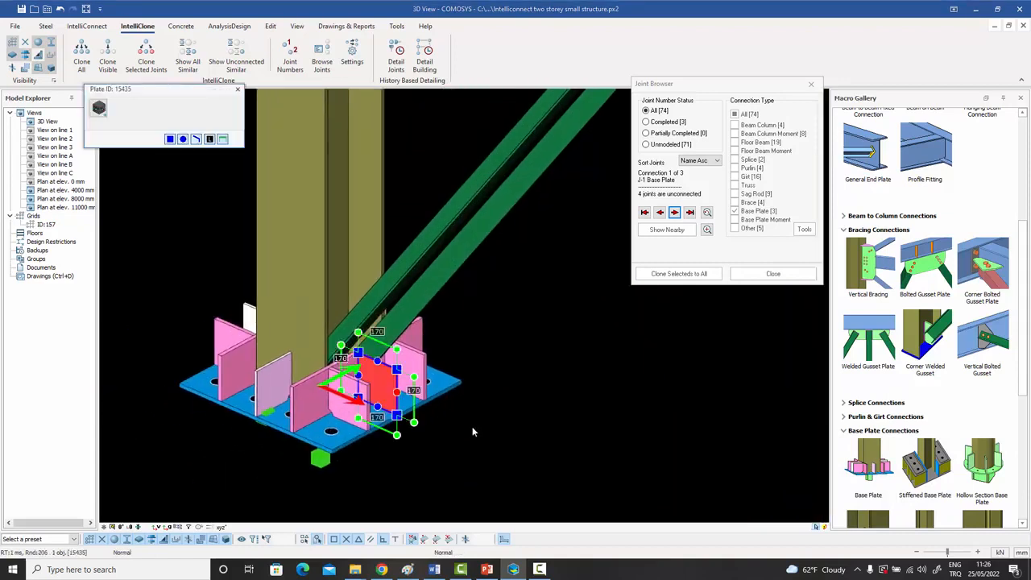
left_click(472, 426)
left_click(407, 409)
key("Escape")
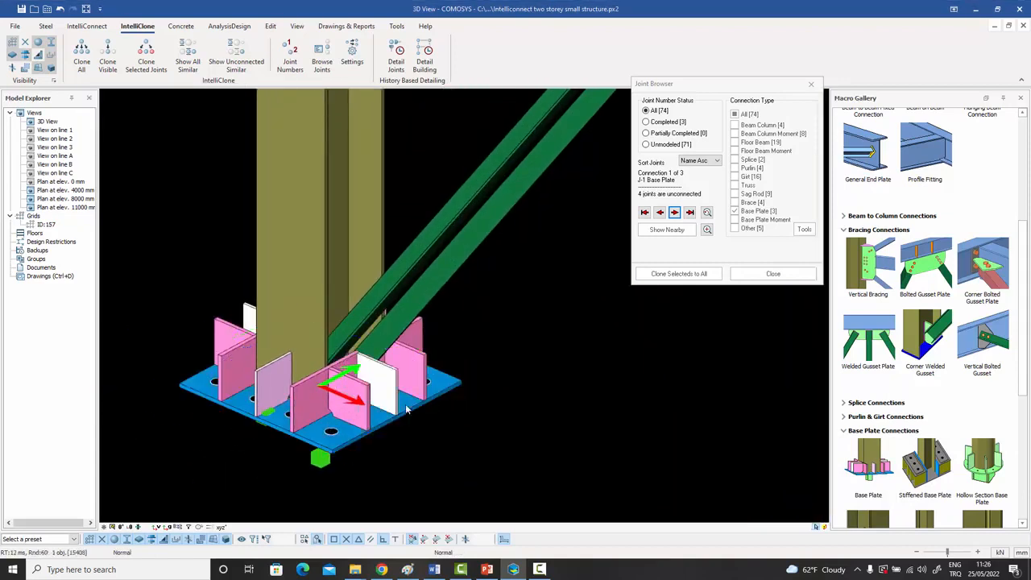
double_click(407, 409)
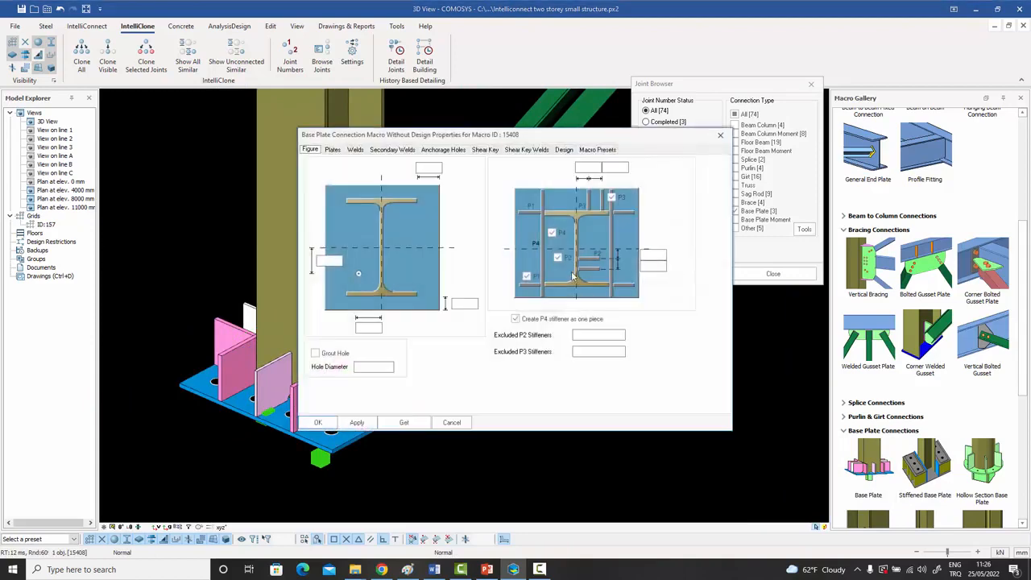
left_click(326, 420)
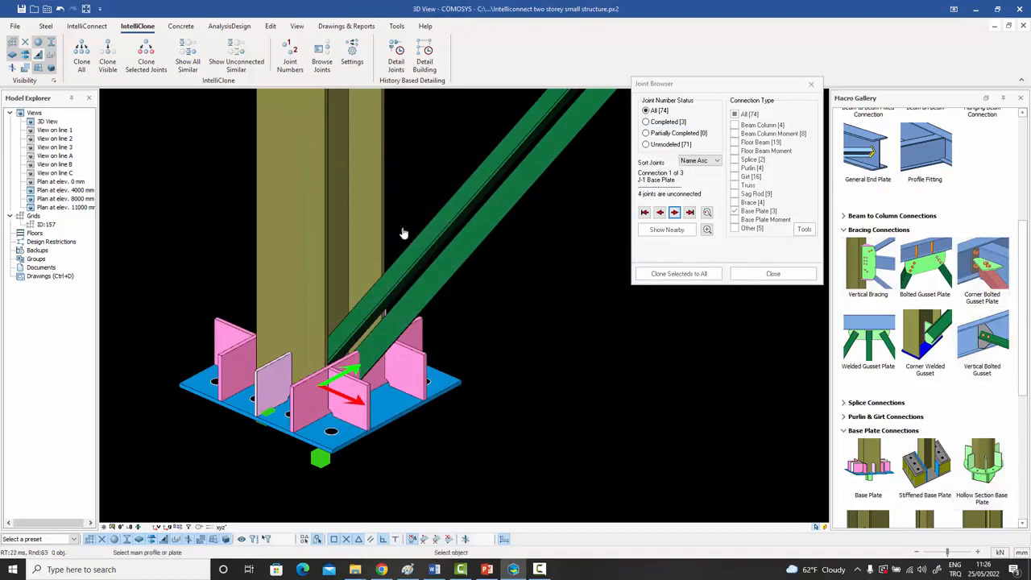
- Create a Corner Bolted Gusset Plate connection between the column and the brace, using the base plate as boundary member
left_click(343, 218)
left_click(415, 315)
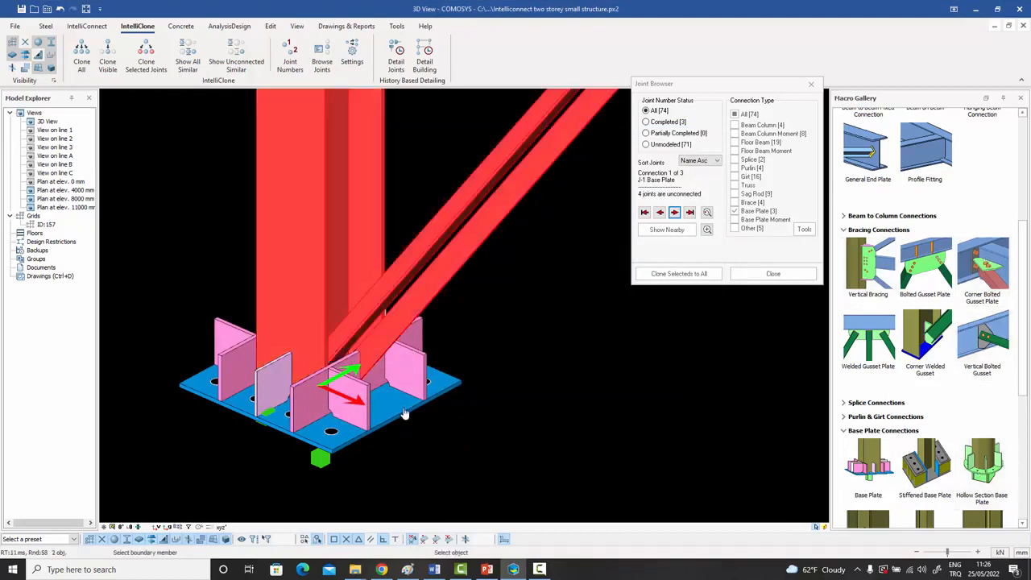
left_click(437, 422)
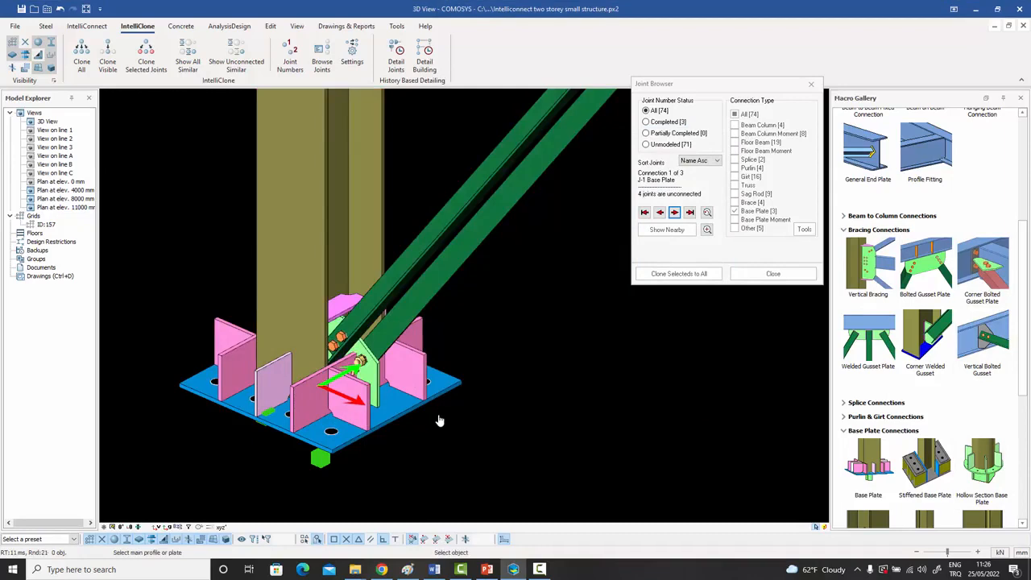
- Set the brace end's clearance distance to 100 mm in the corner gusset connection's bolt properties
left_click(375, 374)
left_click(375, 374)
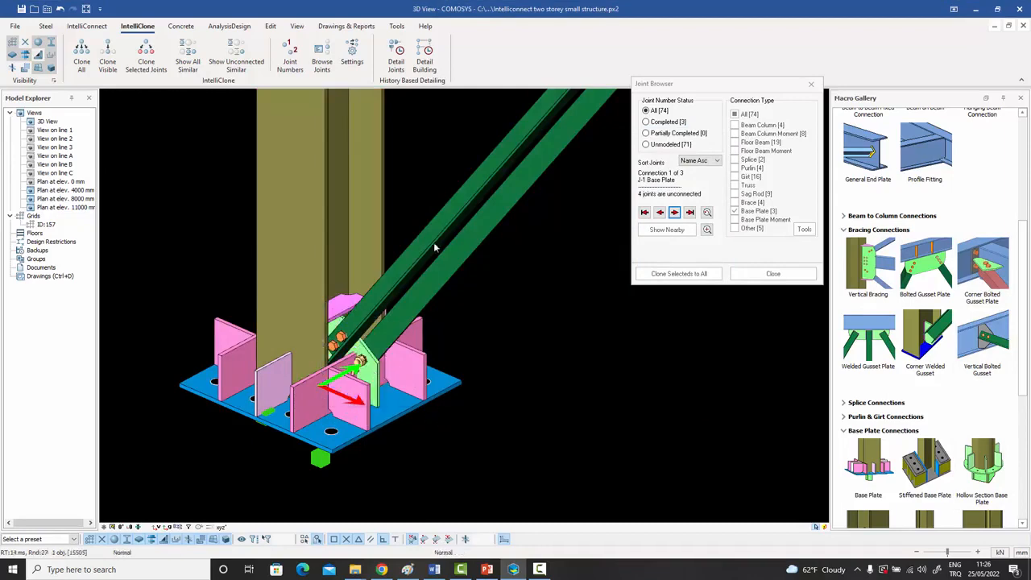
double_click(375, 375)
left_click_drag(376, 161, 539, 158)
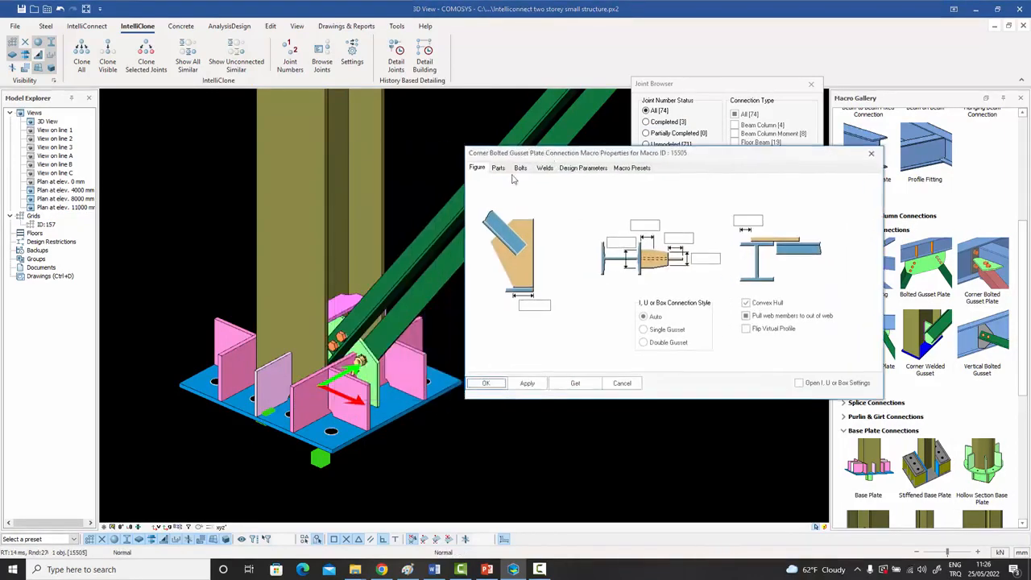
left_click(497, 168)
left_click(520, 167)
left_click(620, 214)
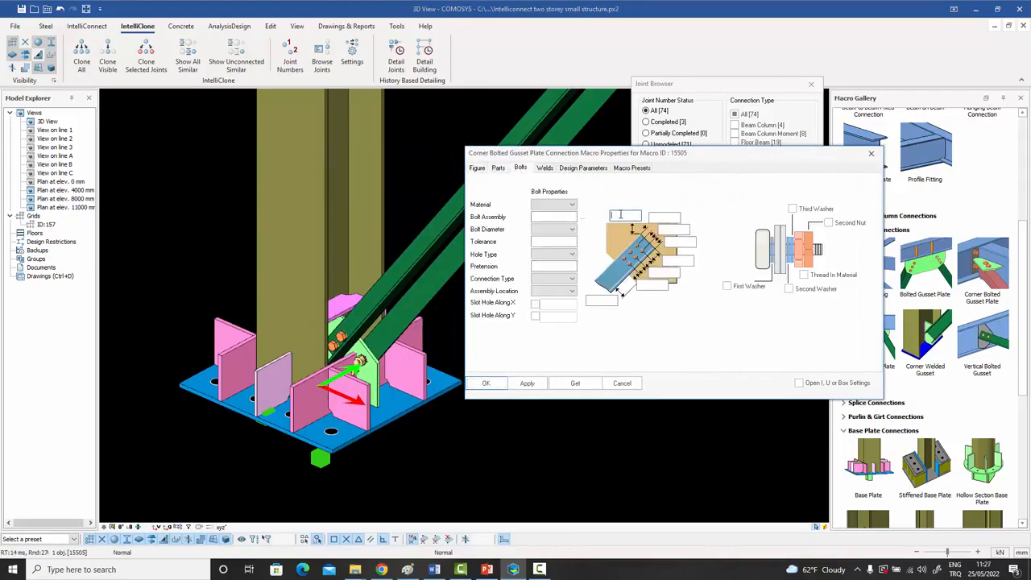
type("100")
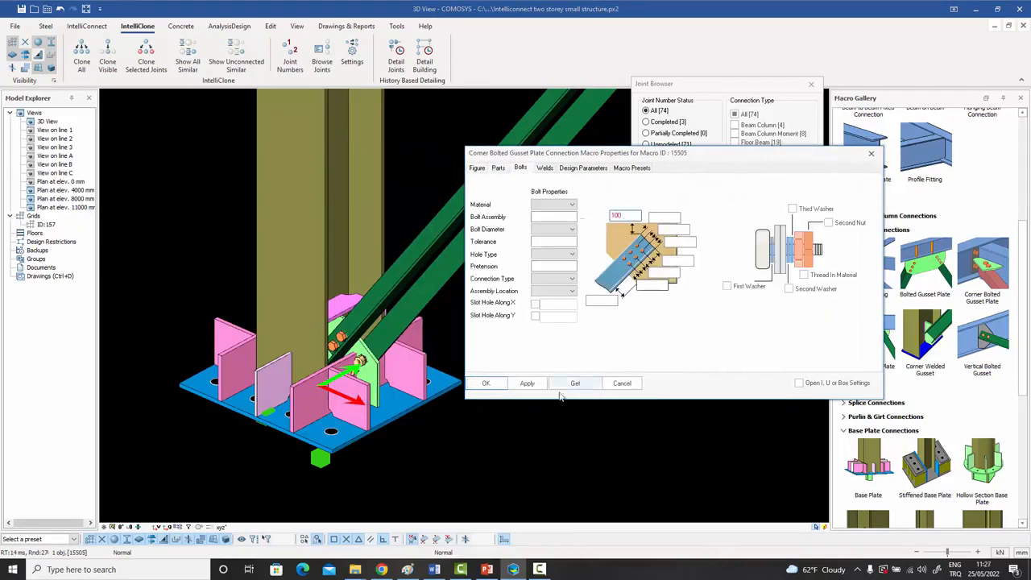
left_click(487, 384)
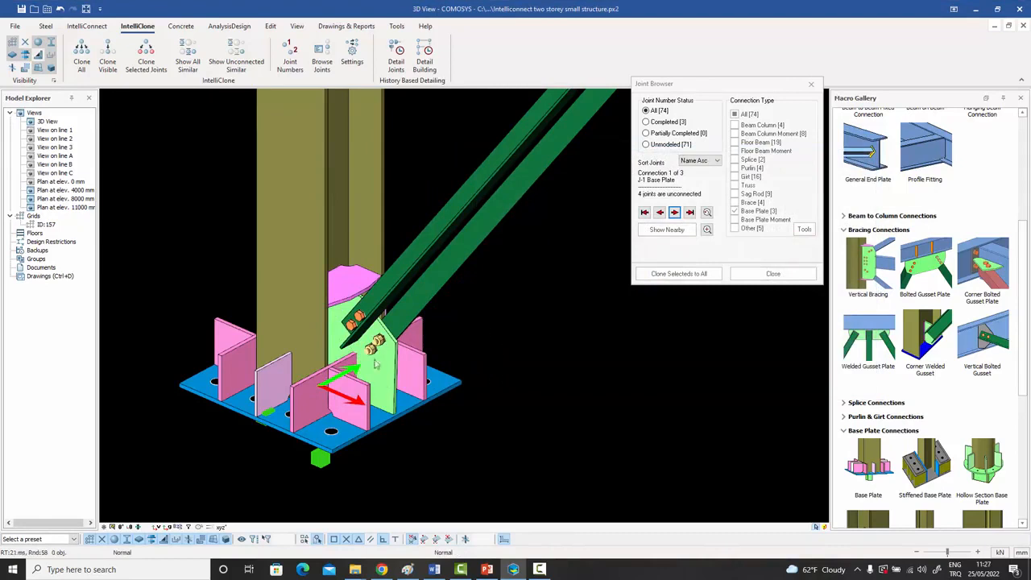
middle_click_drag(488, 378, 343, 359)
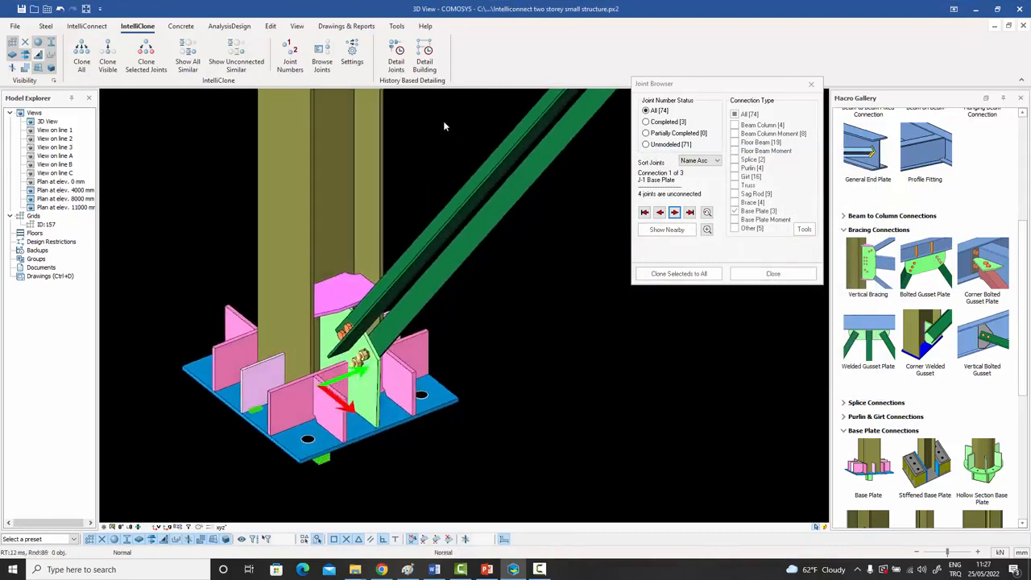
left_click(46, 26)
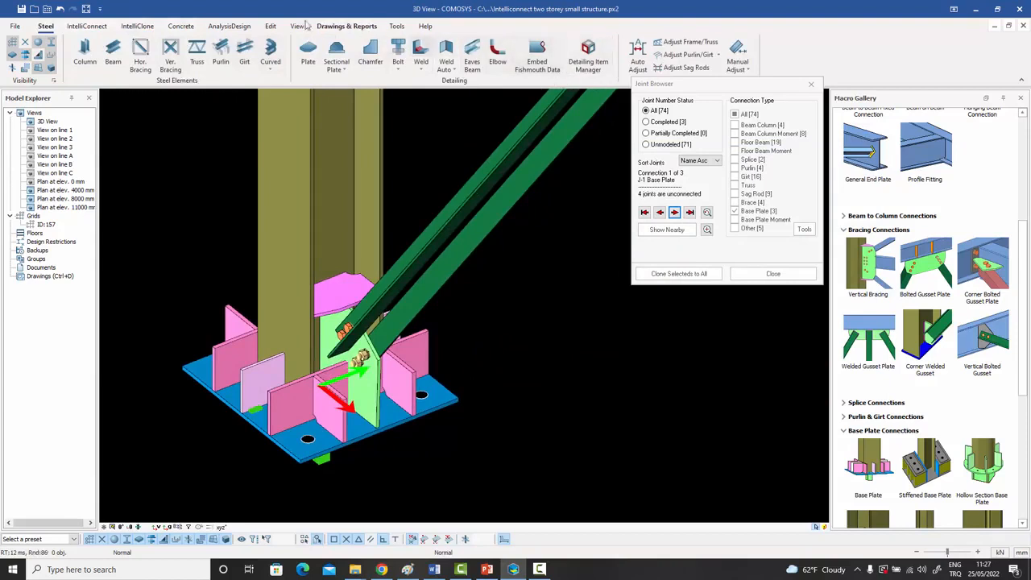
- Adjust the base plate stiffener that crosses the brace gusset against the gusset plate, taking the gusset as the main plate
left_click(272, 26)
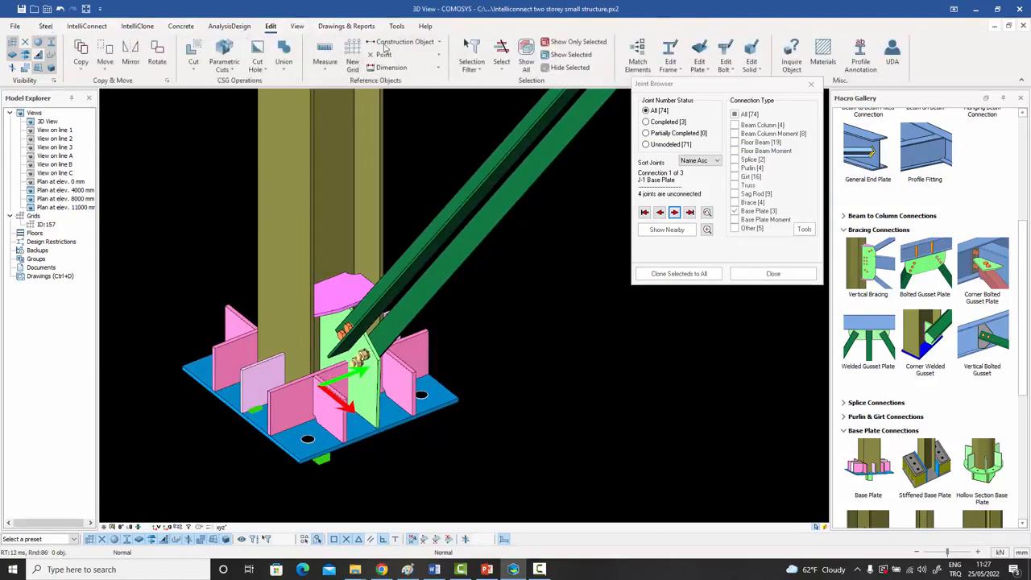
left_click(700, 68)
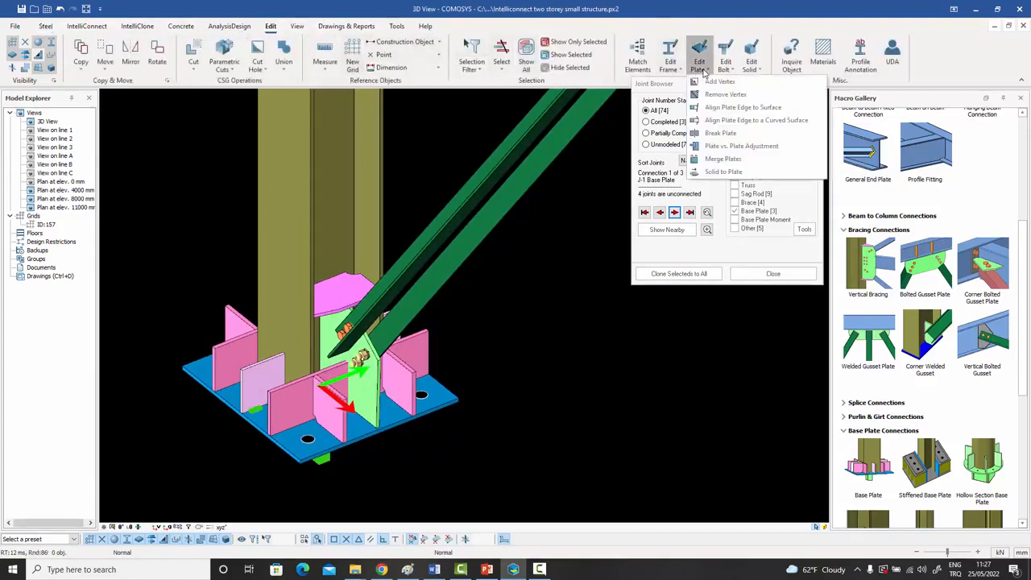
left_click(712, 158)
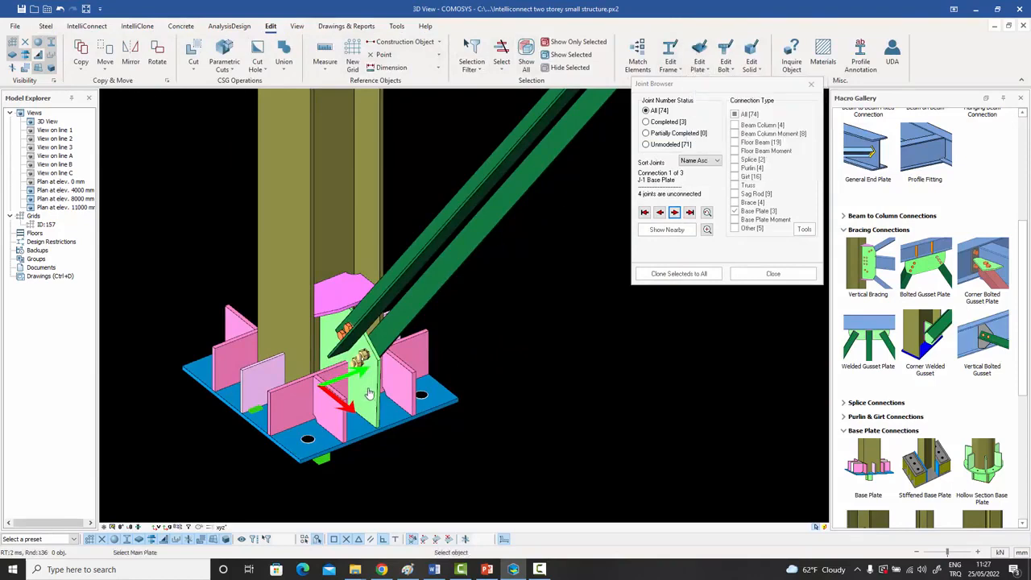
scroll(372, 394, "up", 3)
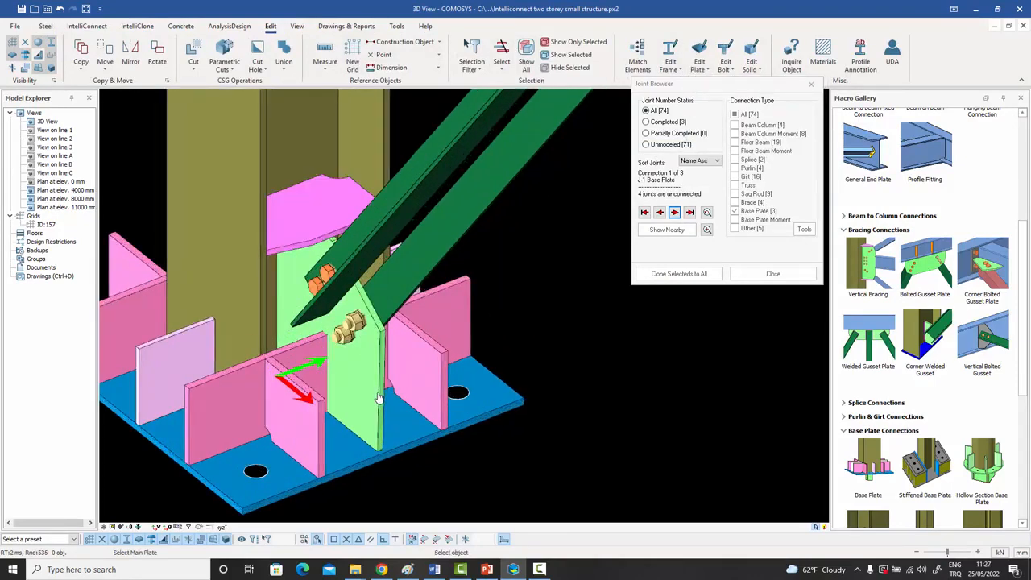
left_click(379, 398)
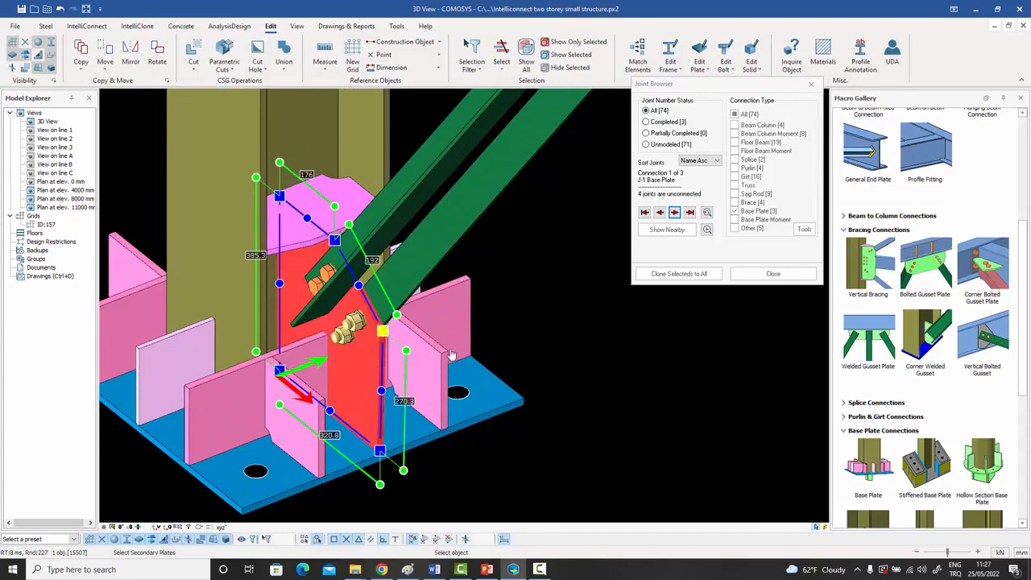
left_click(464, 315)
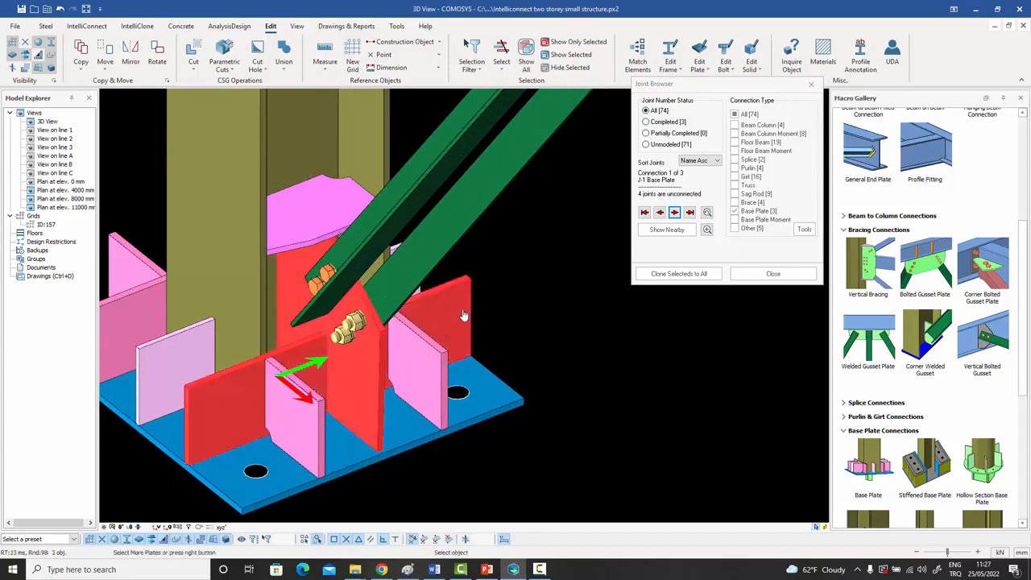
right_click(464, 315)
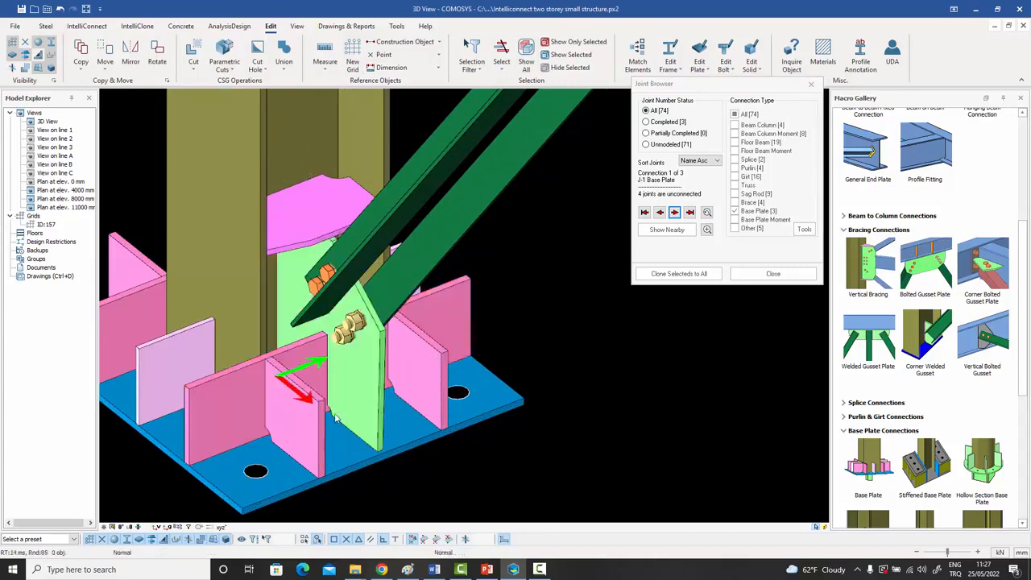
- Explode the selected connection macro at the brace gusset on the column foot into individual parts
scroll(336, 416, "up", 1)
scroll(352, 313, "down", 2)
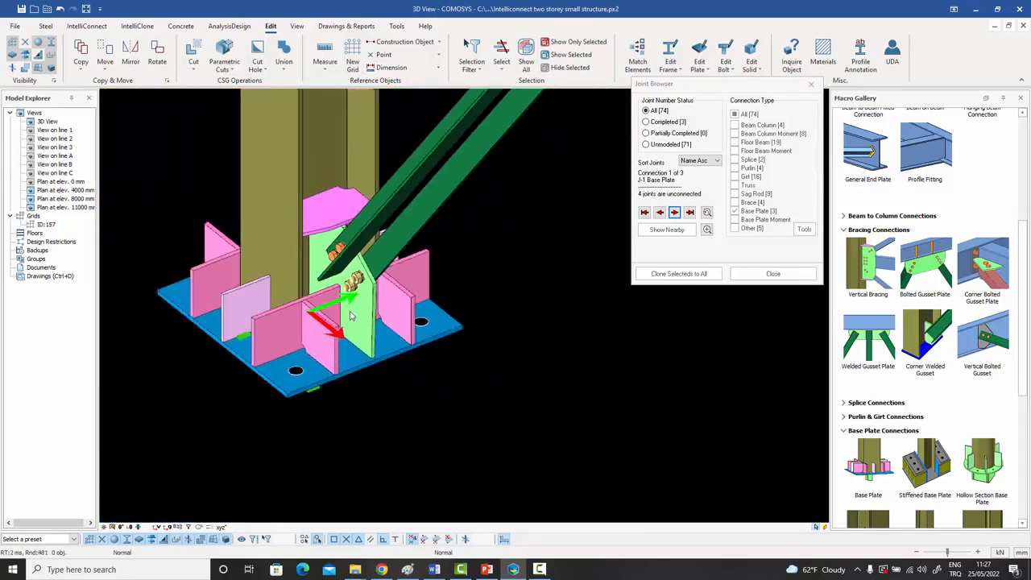
scroll(350, 315, "down", 2)
middle_click_drag(351, 315, 354, 314)
scroll(350, 334, "up", 1)
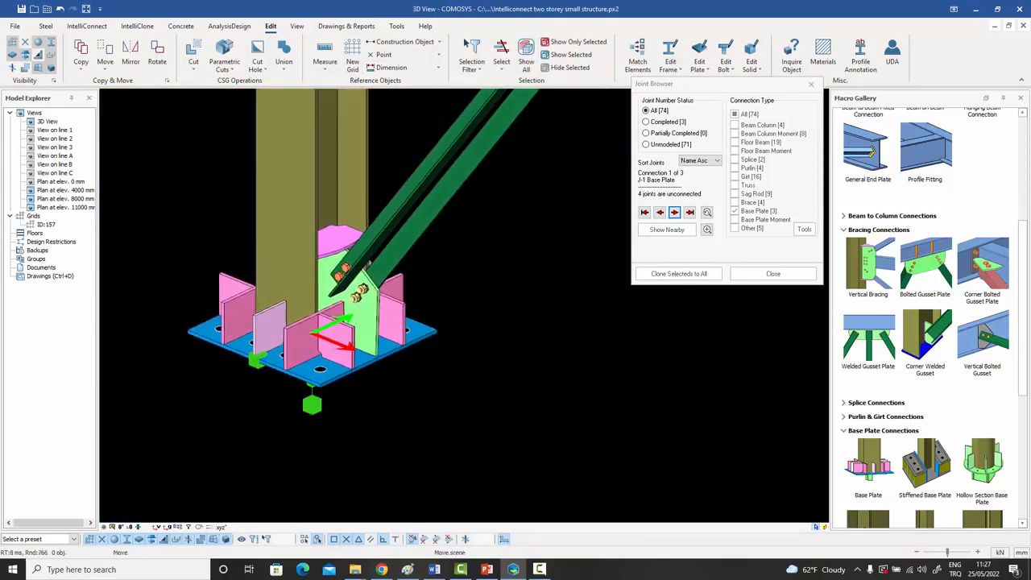
left_click(373, 315)
left_click(374, 315)
right_click(372, 315)
mouse_move(416, 304)
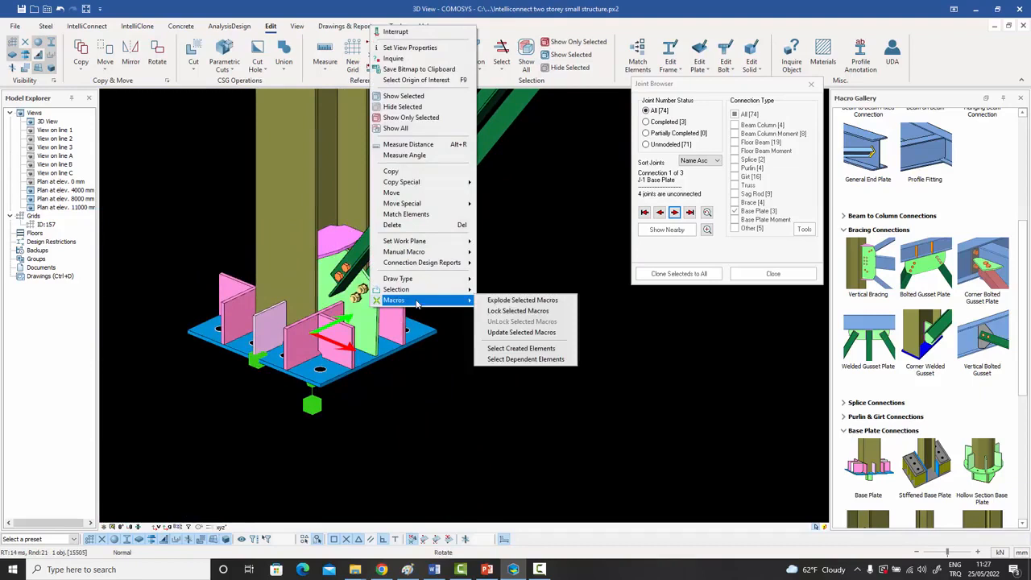
left_click(512, 303)
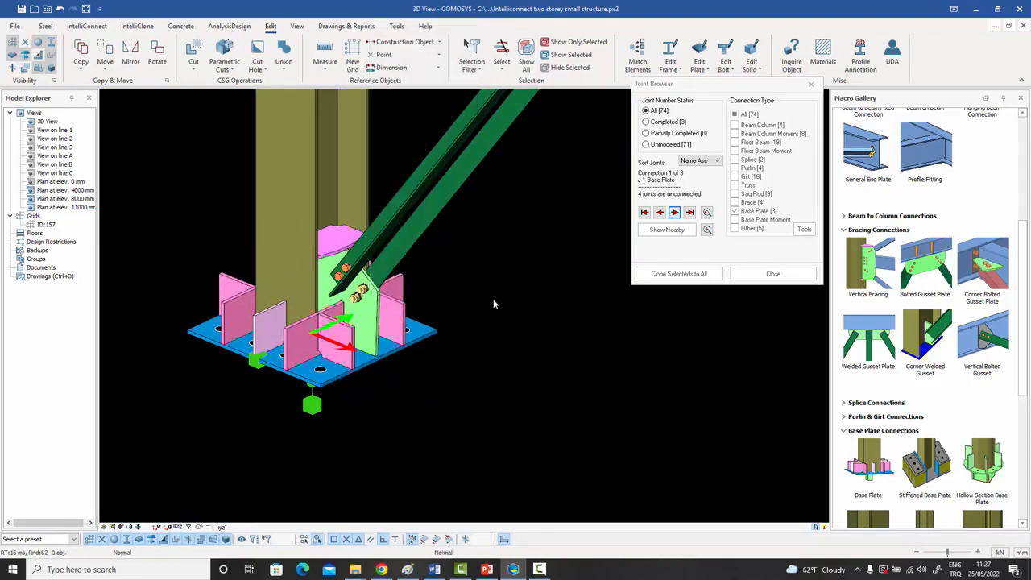
- Select all parts of the base plate and gusset joint and clone them to all the unconnected matching column bases
scroll(489, 304, "down", 2)
middle_click_drag(483, 306, 449, 330)
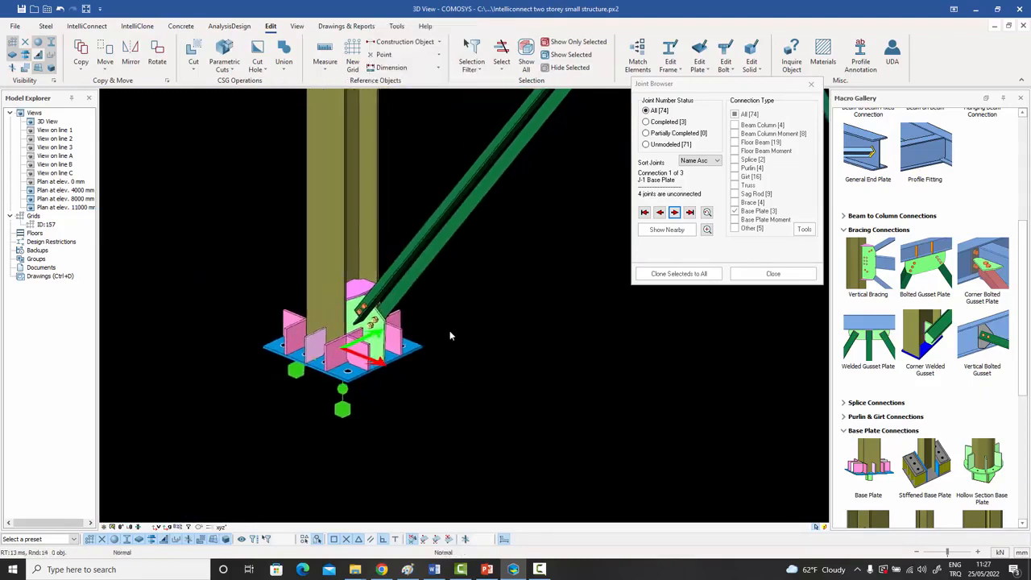
scroll(449, 336, "down", 2)
left_click_drag(298, 264, 478, 414)
scroll(478, 414, "down", 3)
middle_click_drag(483, 394, 250, 407)
scroll(249, 406, "down", 1)
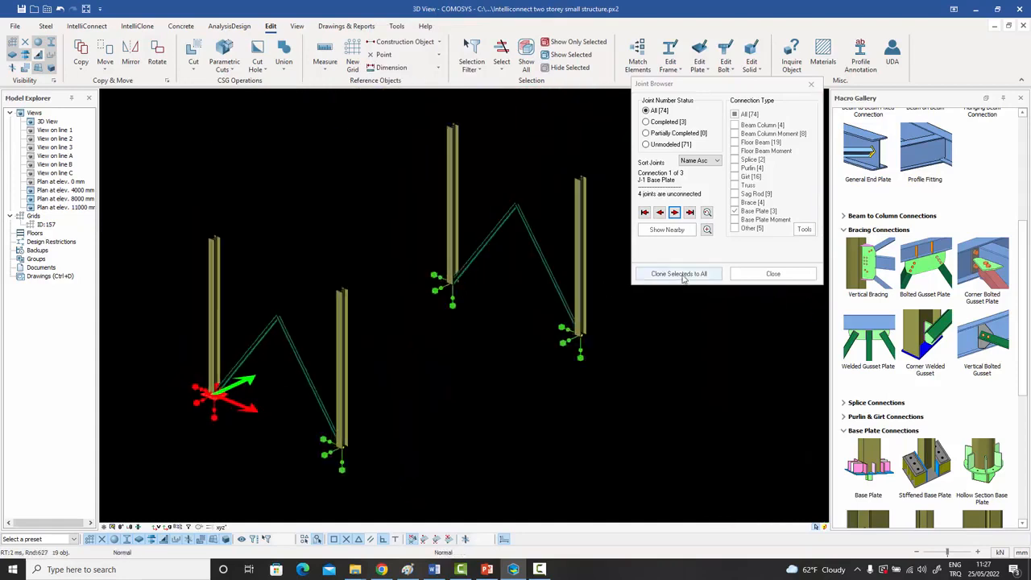
left_click(678, 274)
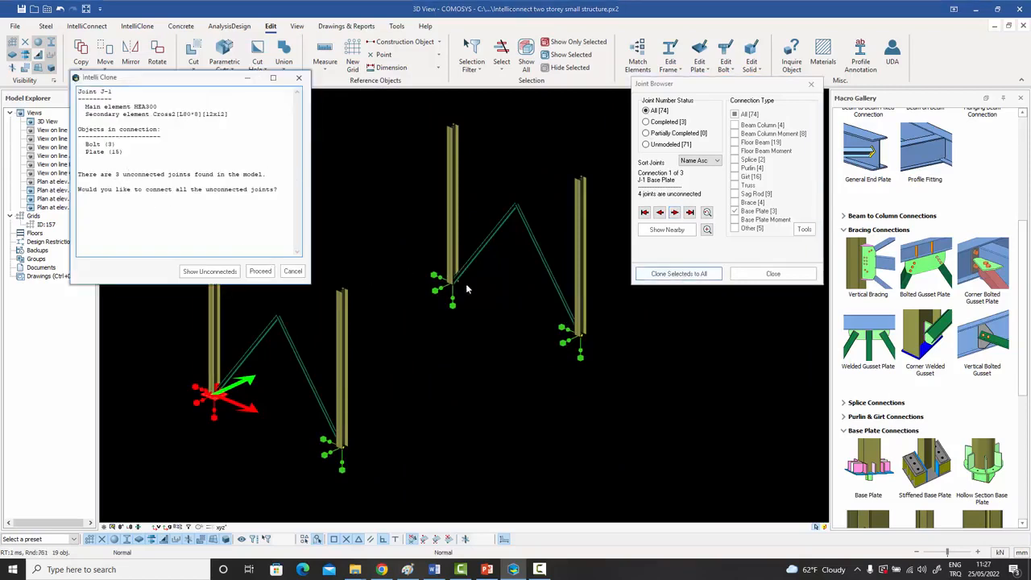
left_click(261, 272)
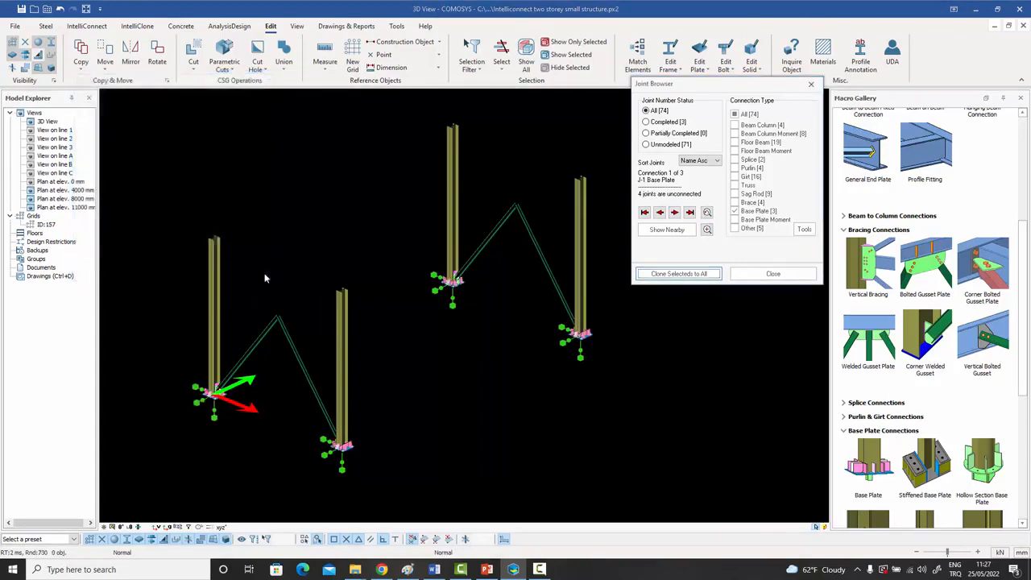
scroll(439, 292, "up", 5)
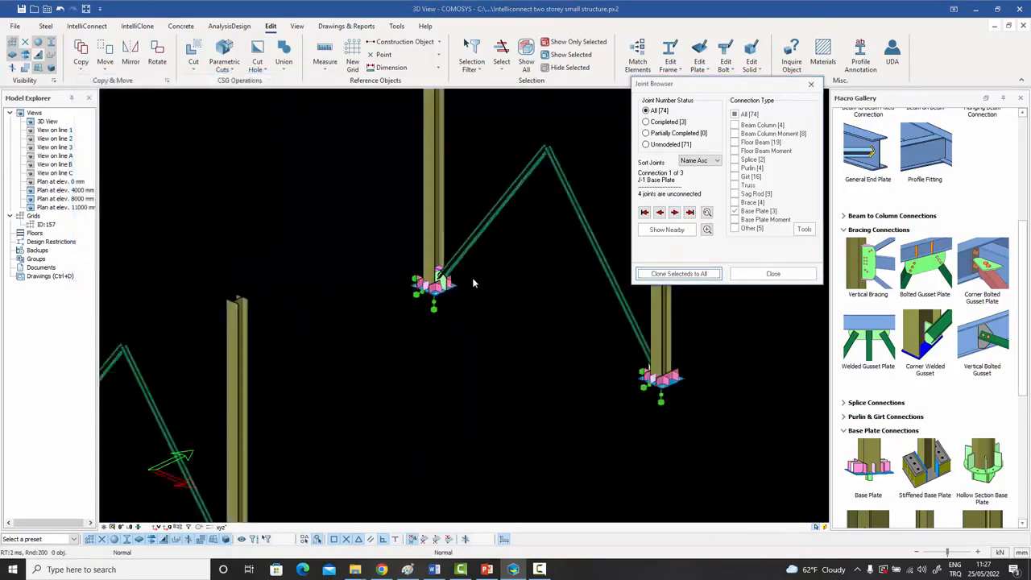
scroll(431, 287, "up", 5)
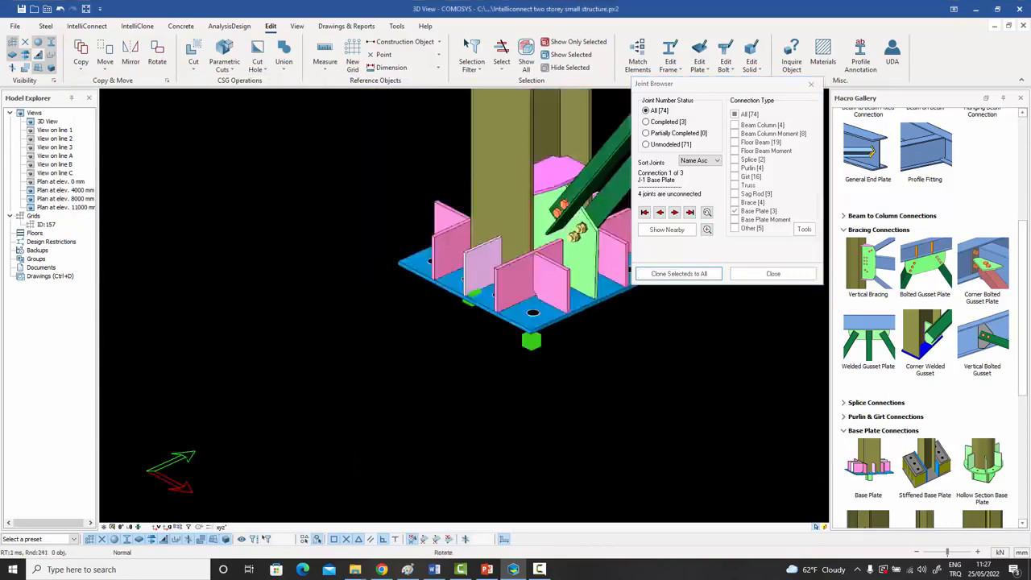
scroll(431, 288, "down", 10)
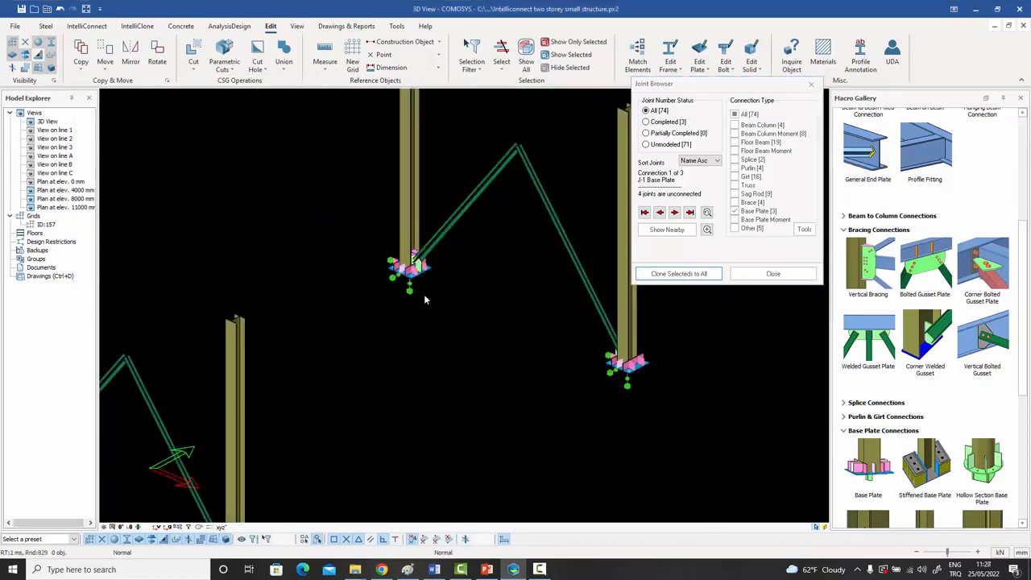
middle_click_drag(498, 308, 455, 289)
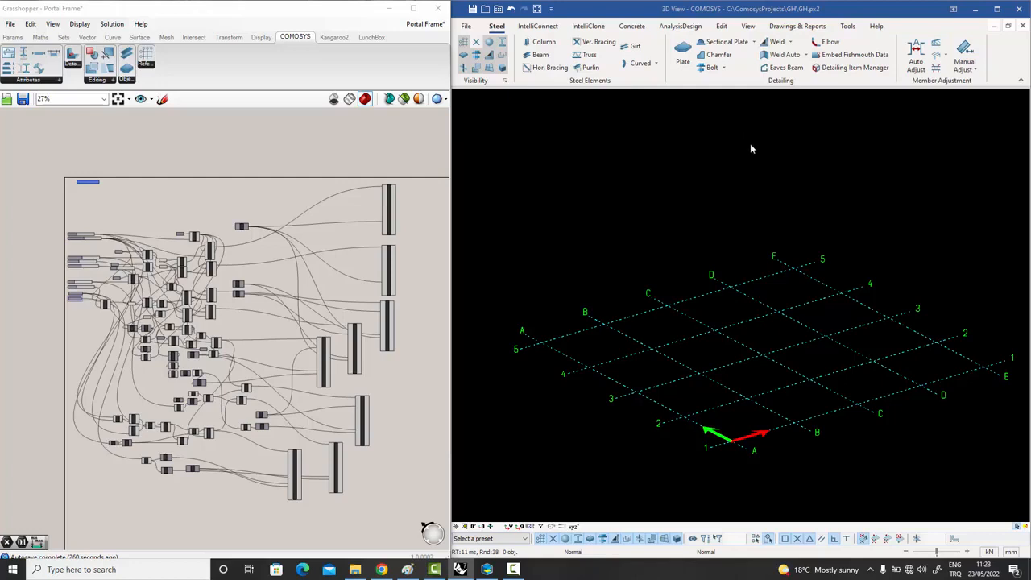
- Examine the Portal Frame definition in Grasshopper and its sliders for column spacing, column count, height, purlins, girts, span and apex level
left_click(258, 11)
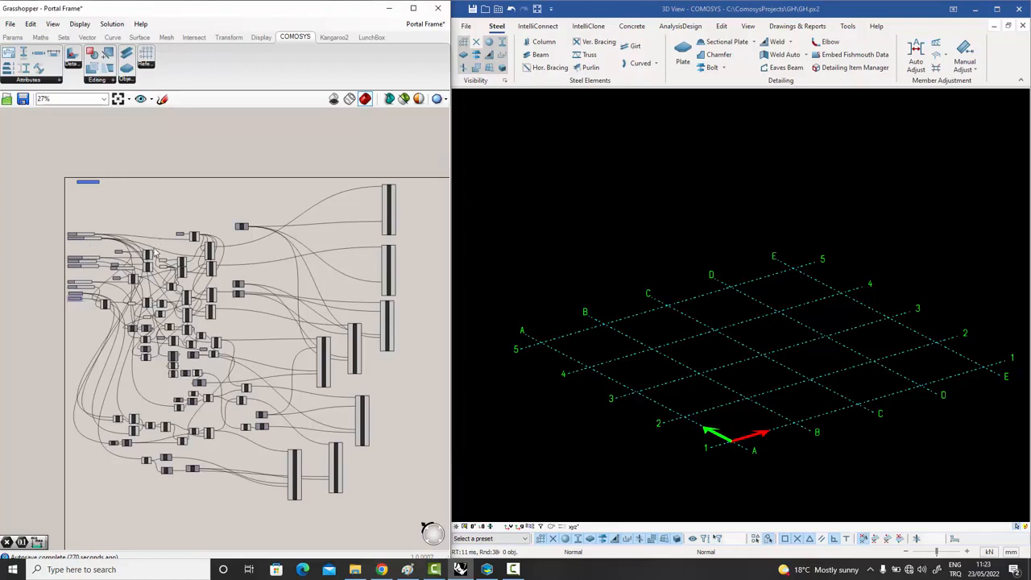
scroll(147, 262, "up", 4)
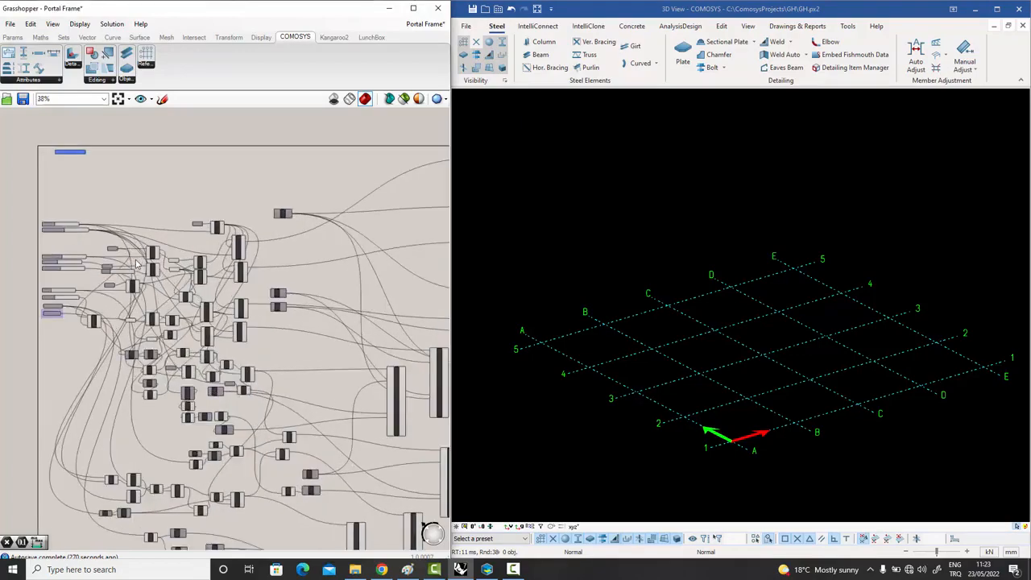
scroll(180, 287, "up", 4)
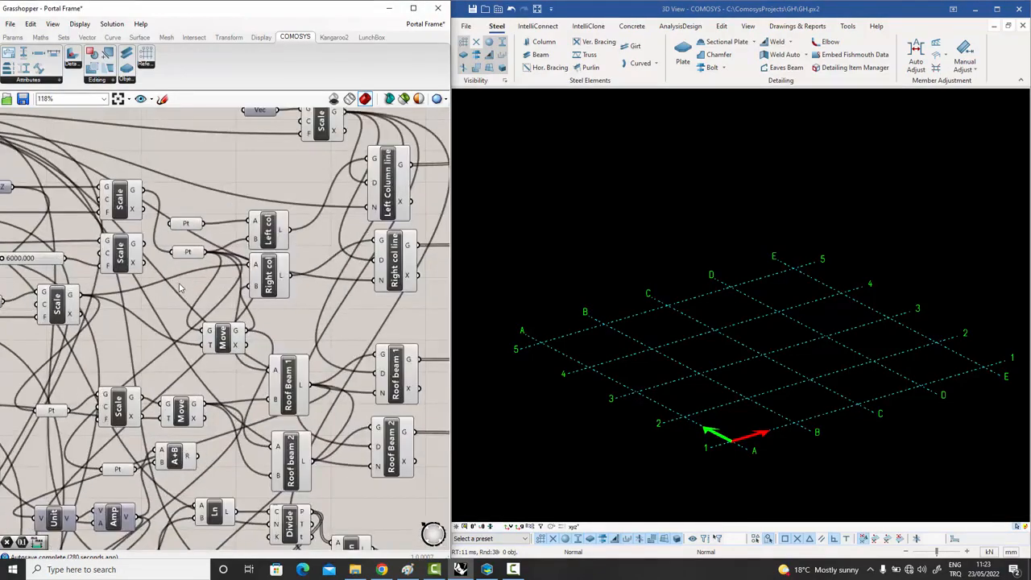
scroll(181, 287, "down", 4)
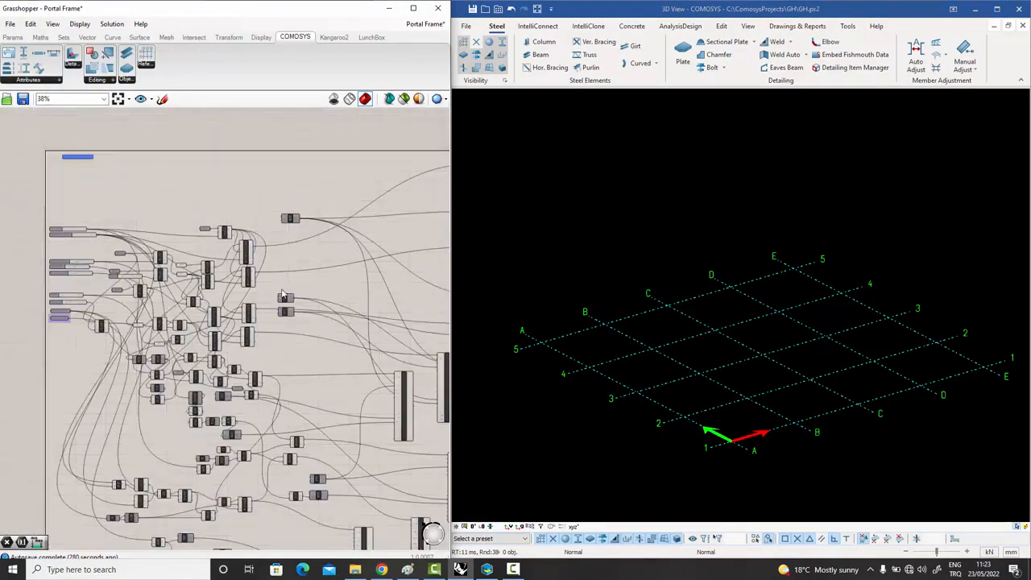
scroll(250, 286, "up", 2)
scroll(249, 286, "down", 1)
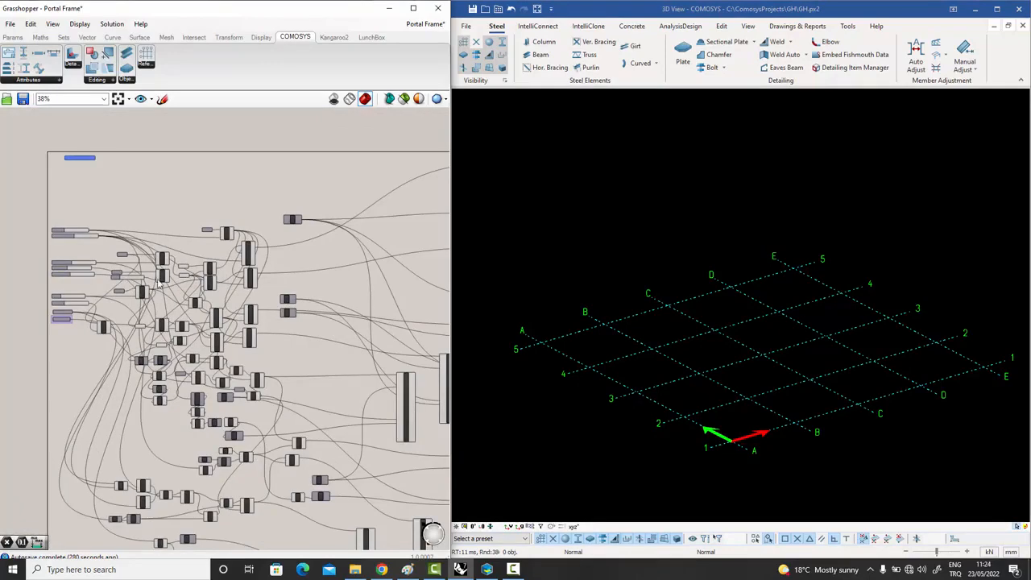
mouse_move(159, 283)
scroll(74, 251, "up", 5)
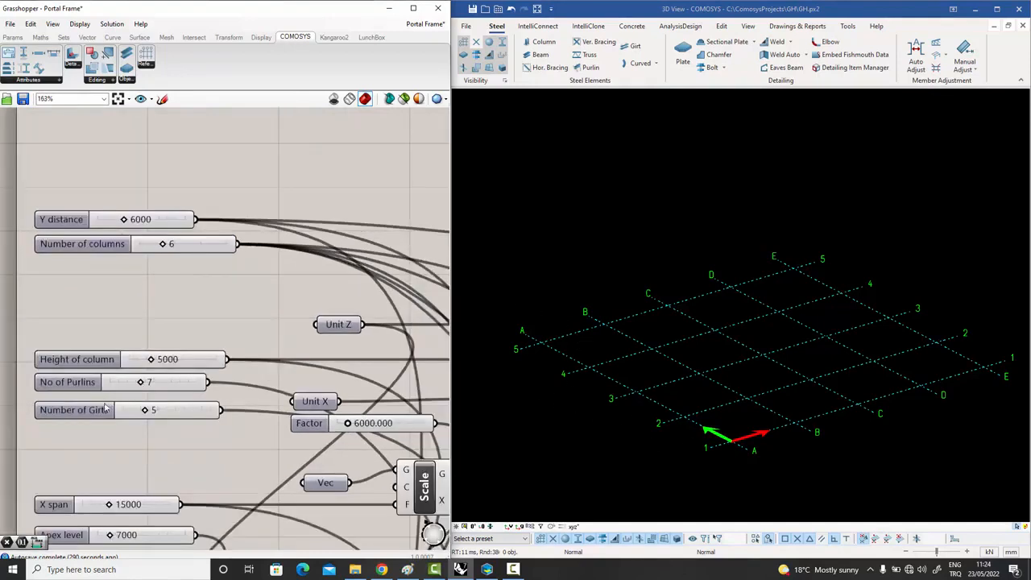
scroll(95, 394, "up", 1)
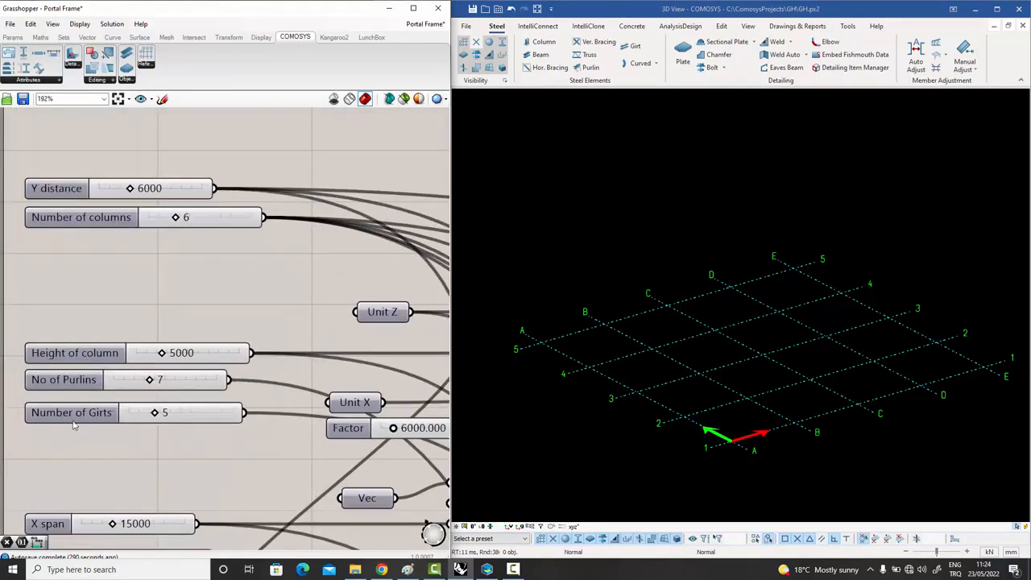
scroll(201, 403, "down", 3)
scroll(168, 504, "up", 5)
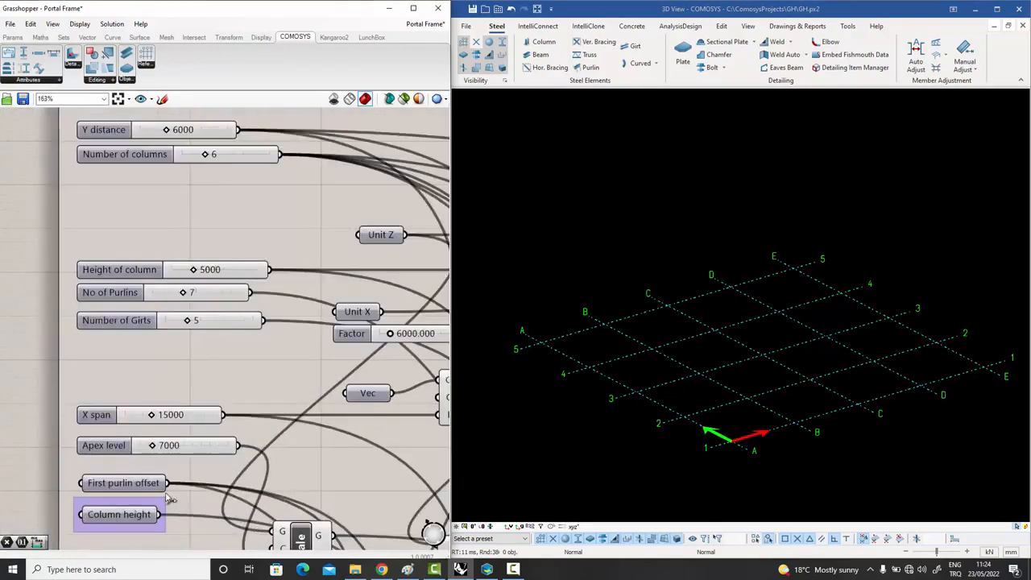
- Bake the Portal Frame definition's model component into the 3D steel model
scroll(178, 449, "down", 10)
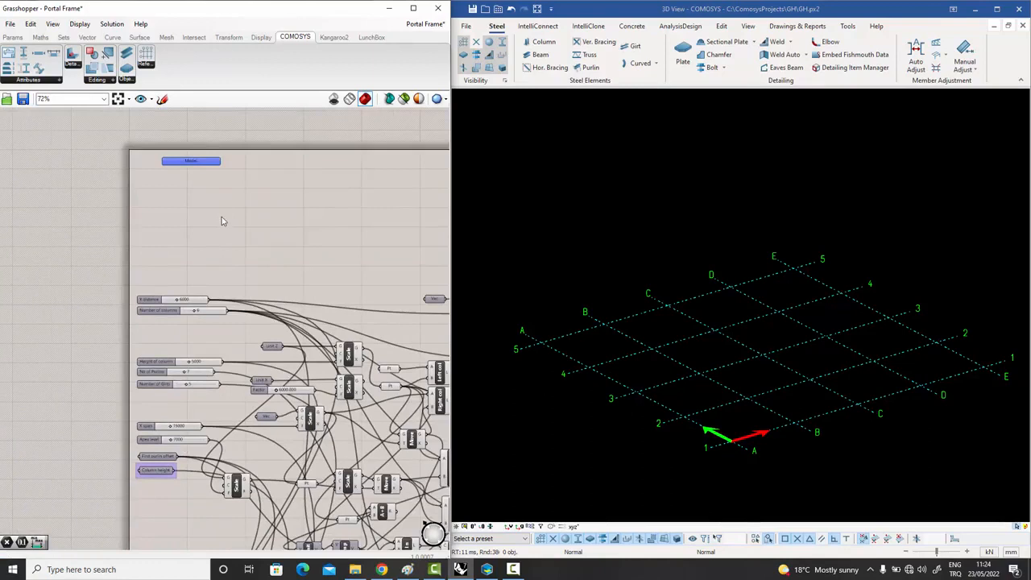
right_click(196, 162)
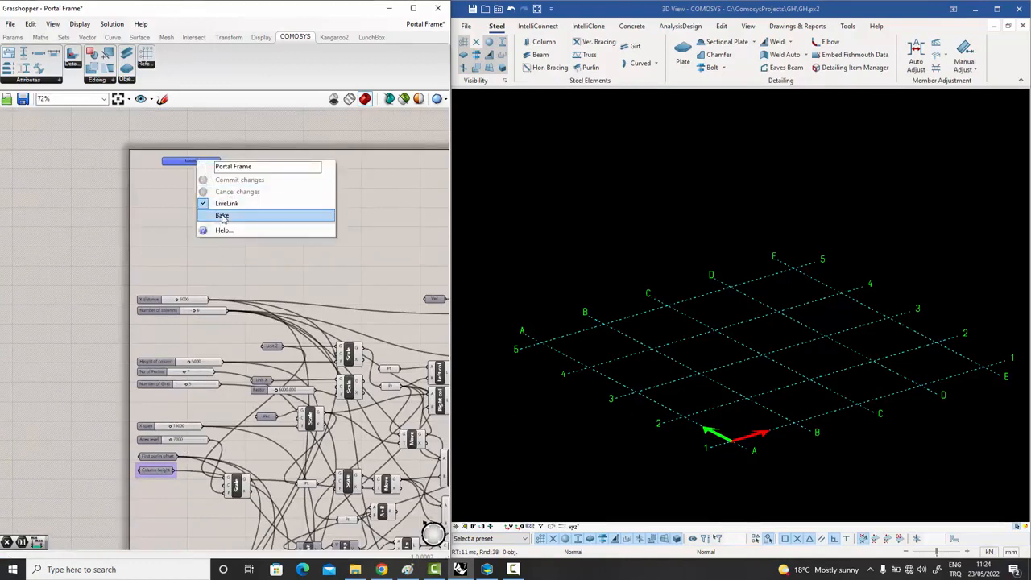
left_click(222, 216)
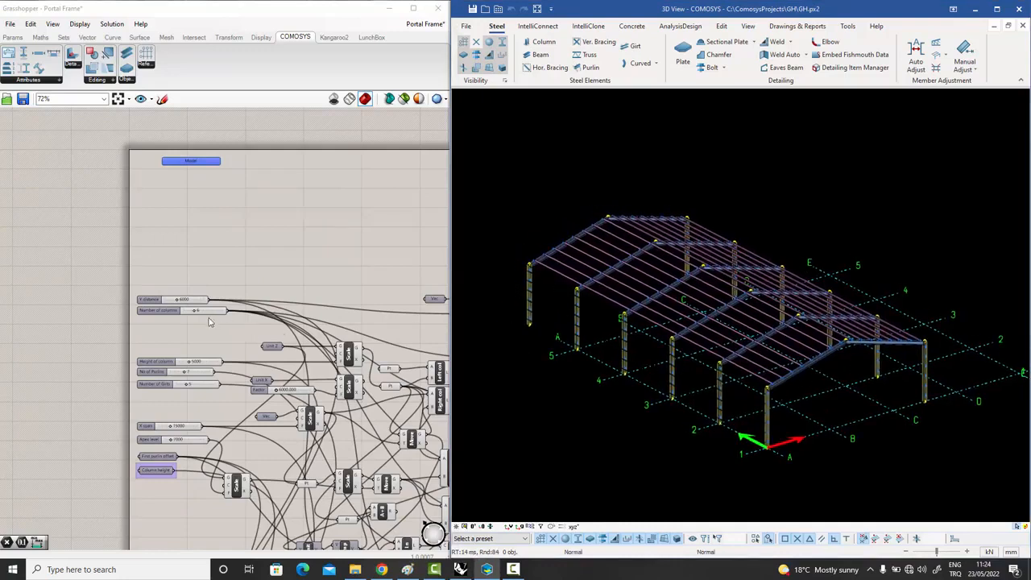
- Raise the Number of columns value to 9, and return it to 6
scroll(178, 302, "up", 5)
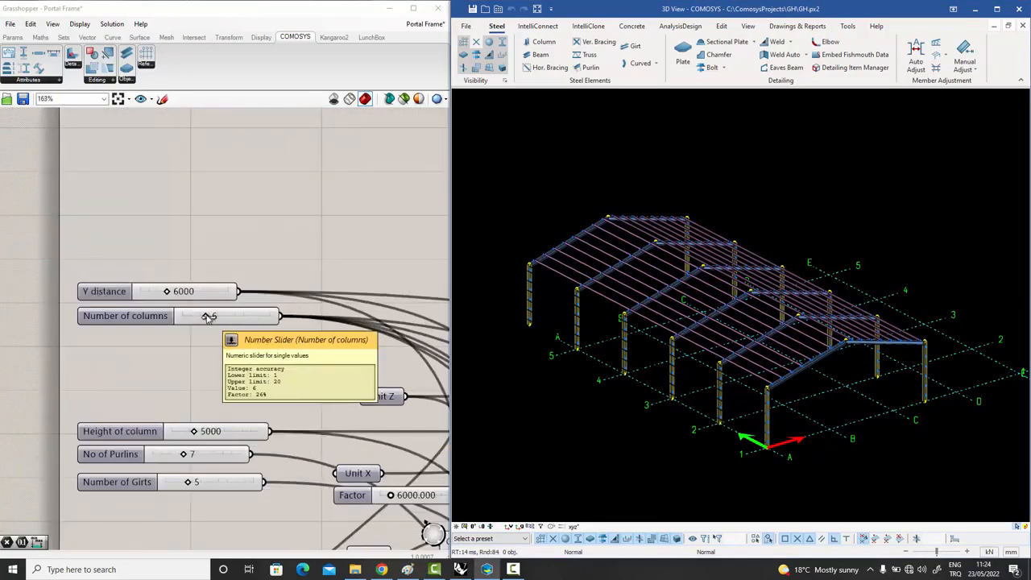
left_click_drag(208, 317, 221, 317)
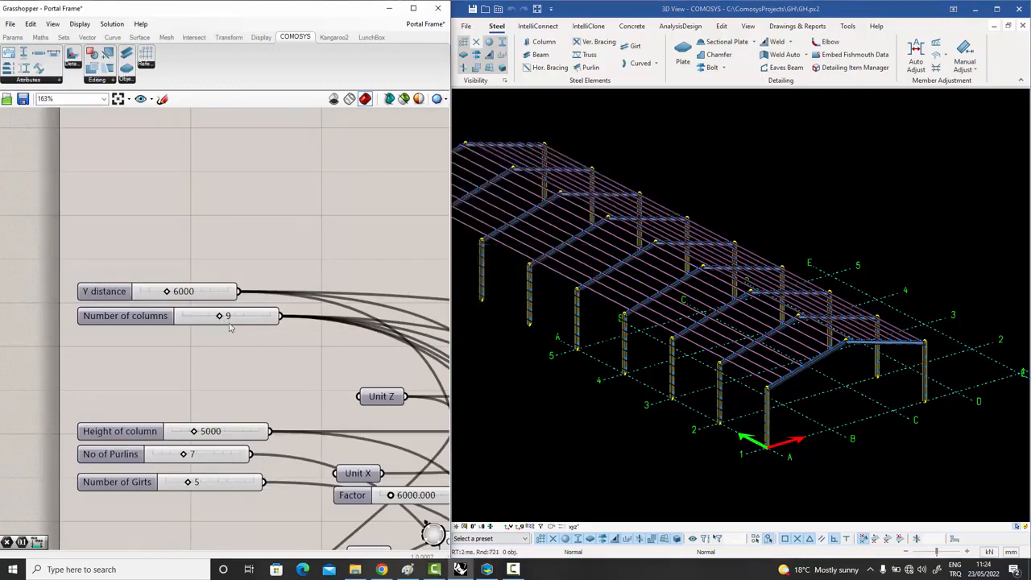
left_click_drag(219, 316, 208, 317)
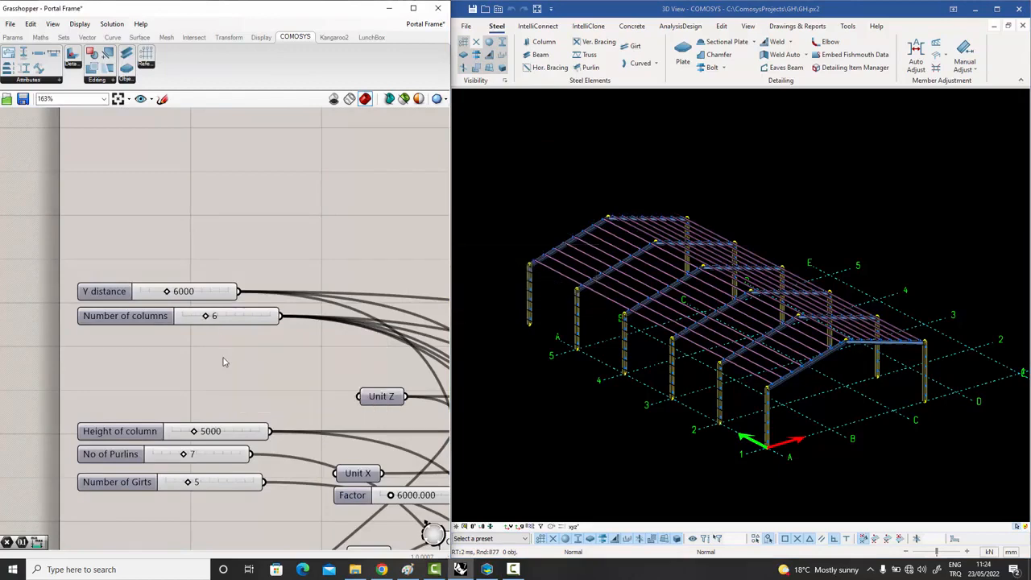
- Examine the Height of column slider's options and the layout of the whole Portal Frame definition
scroll(224, 364, "down", 4)
scroll(219, 407, "up", 3)
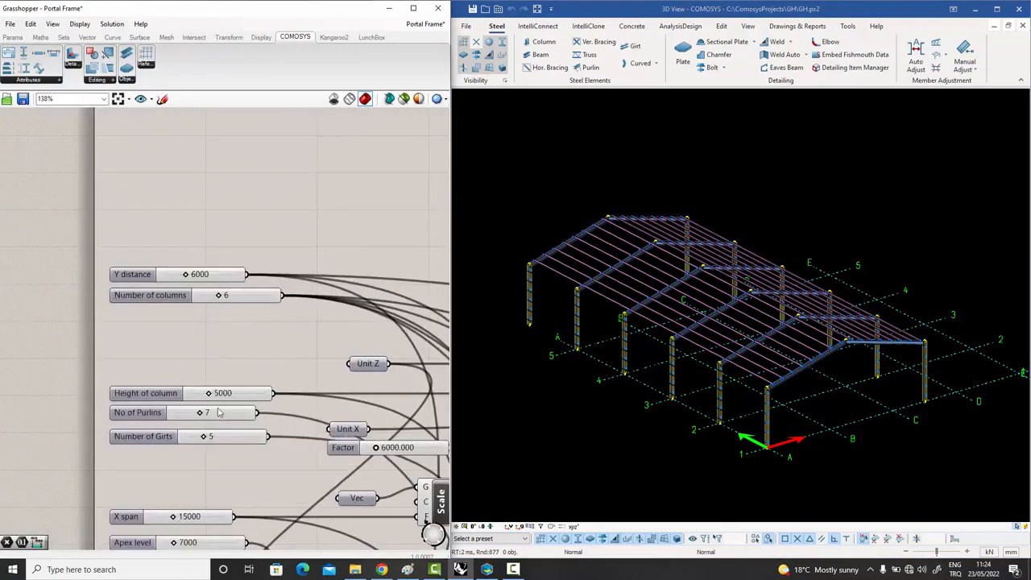
left_click(227, 394)
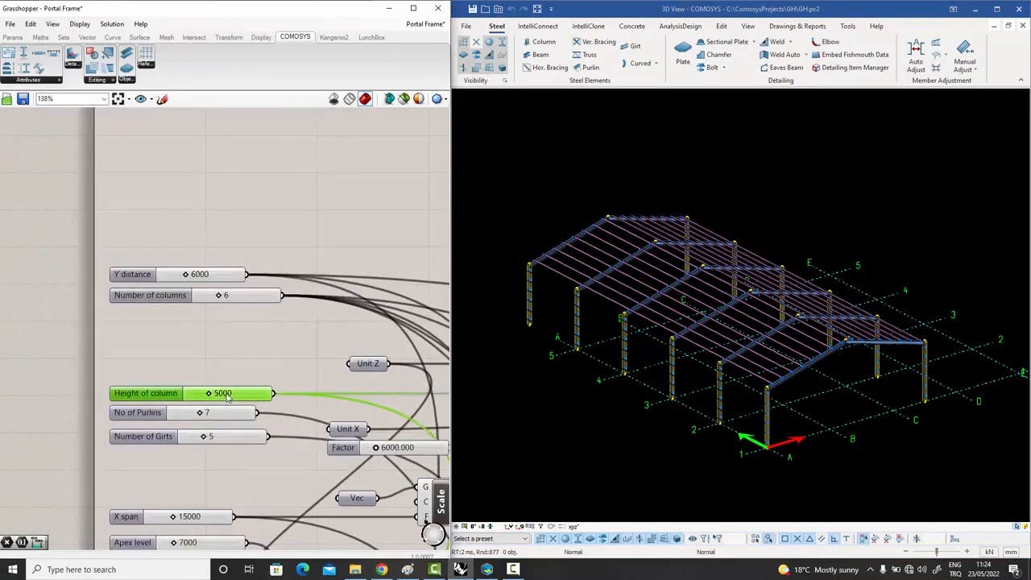
right_click(228, 394)
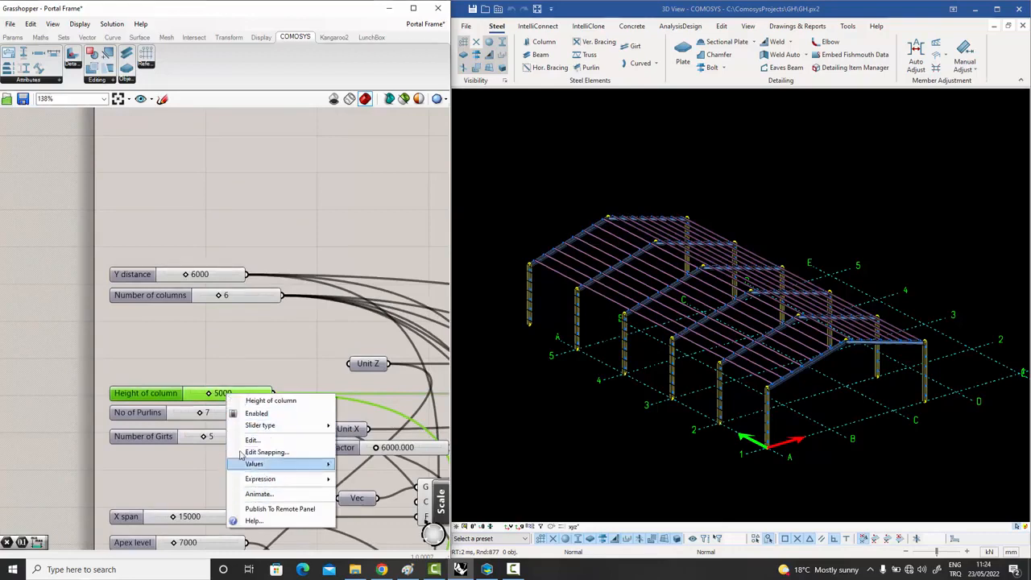
left_click(249, 380)
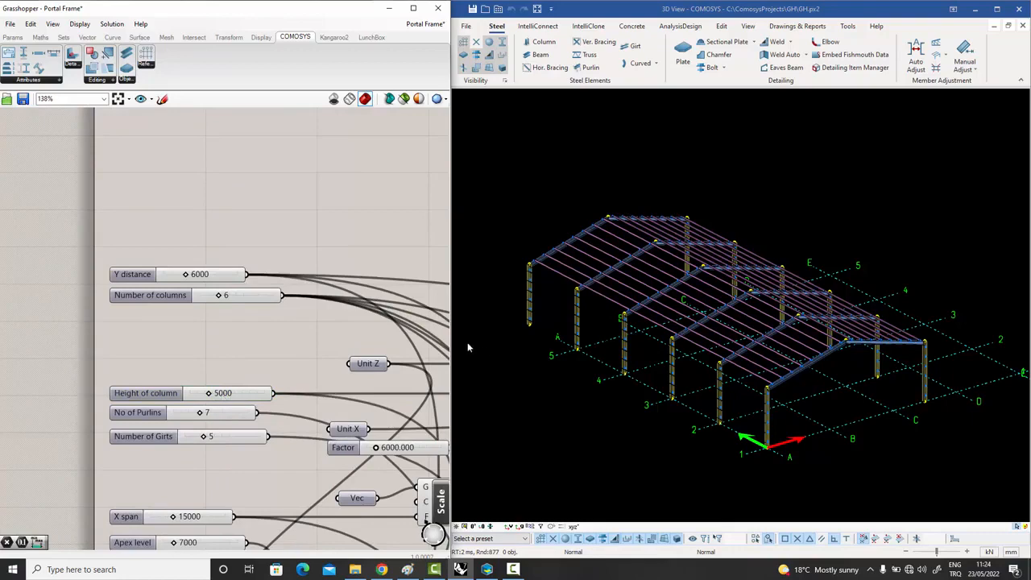
scroll(320, 344, "down", 3)
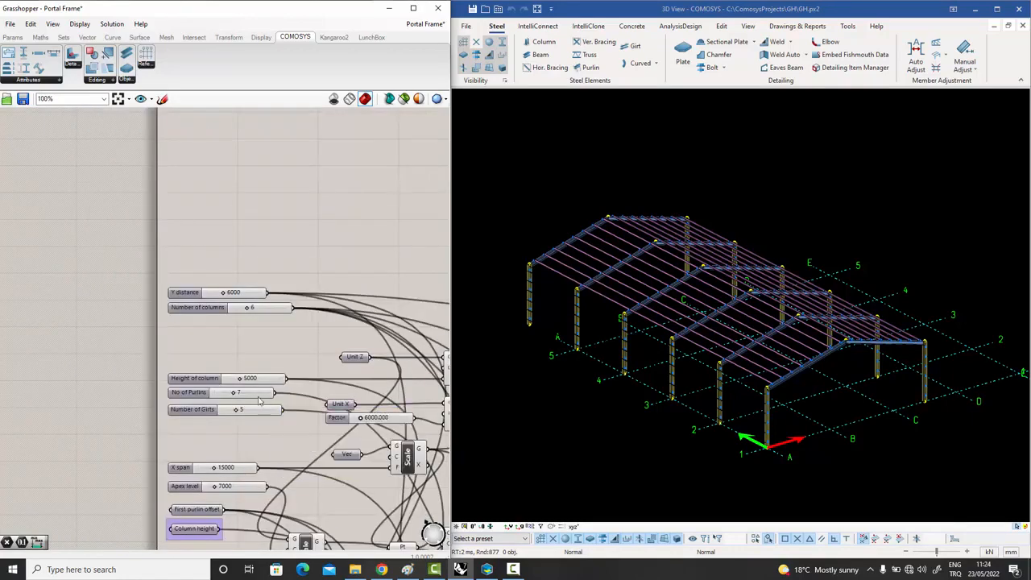
scroll(258, 382, "down", 2)
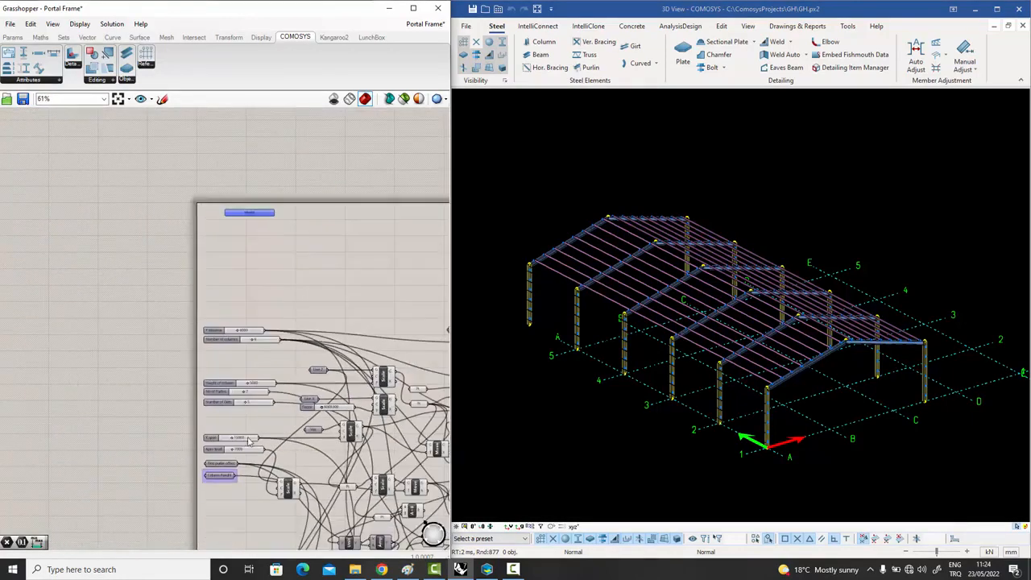
scroll(259, 385, "down", 2)
scroll(346, 417, "down", 3)
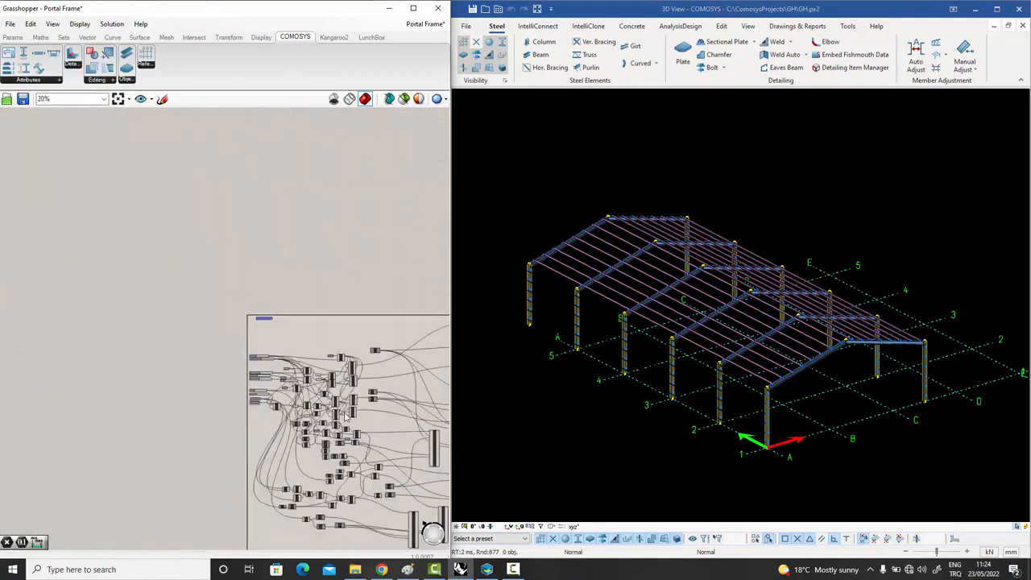
scroll(347, 416, "up", 3)
scroll(346, 416, "up", 1)
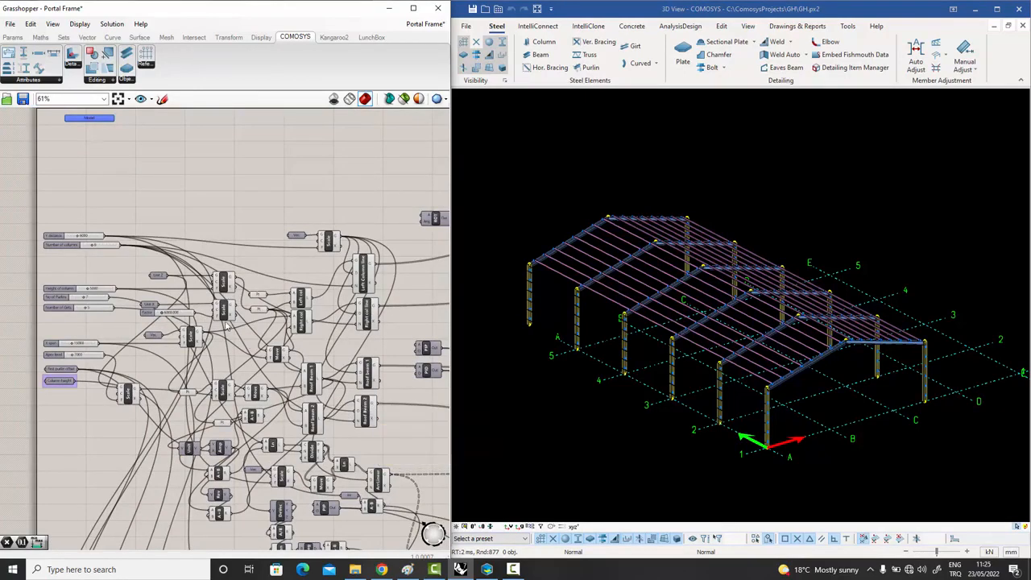
- Open the recent Grasshopper definition space truss 1.gh and bring its components into view
left_click(10, 24)
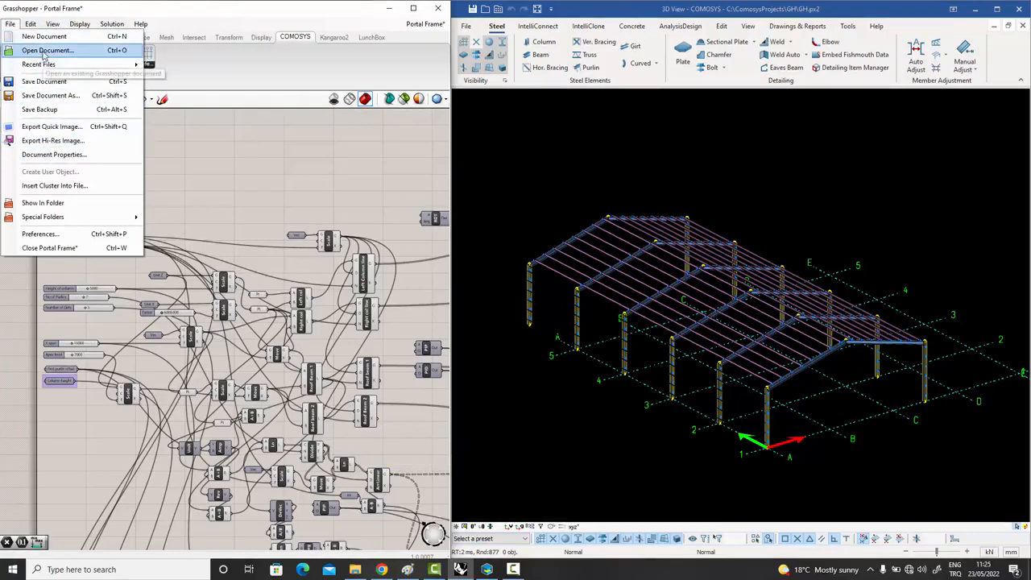
mouse_move(77, 64)
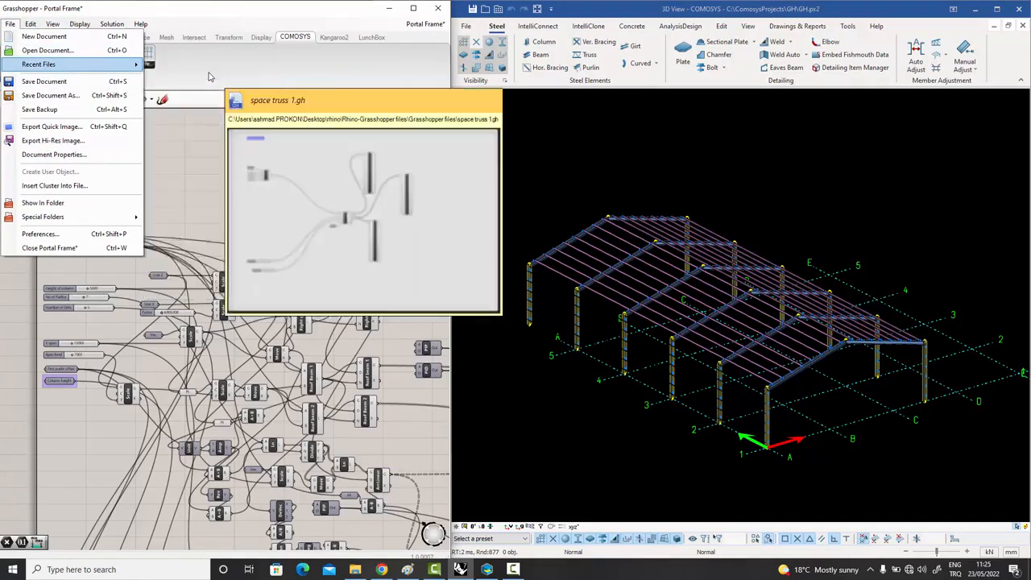
left_click(208, 76)
scroll(272, 250, "down", 3)
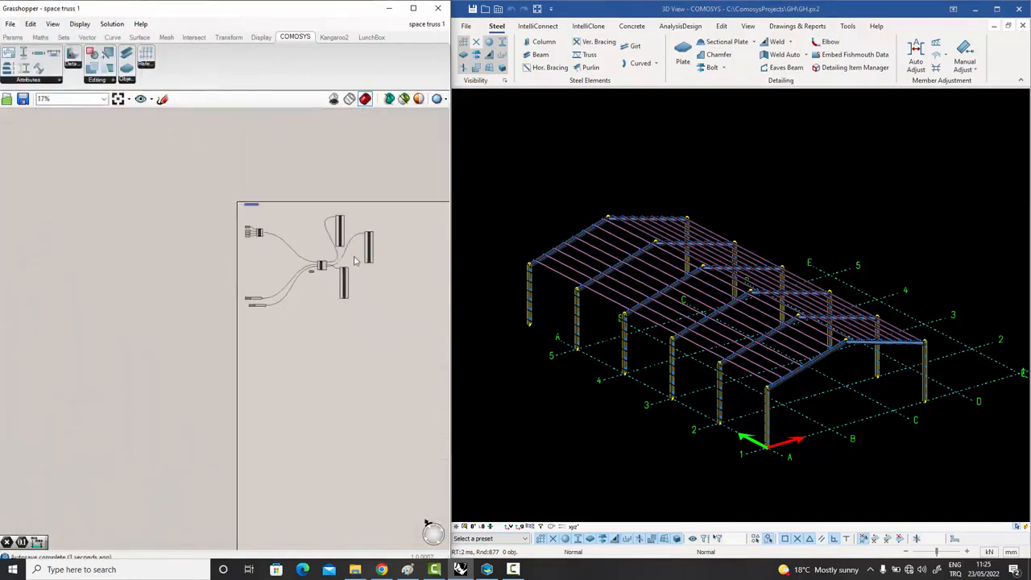
scroll(354, 259, "up", 4)
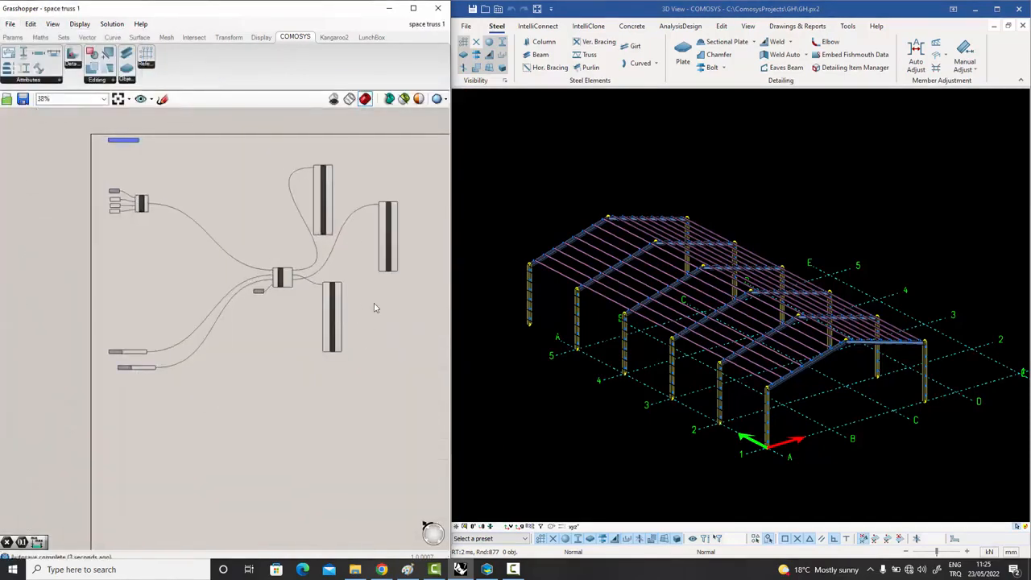
- Select the entire portal frame in the 3D steel model and delete it, leaving the grid
left_click_drag(952, 475, 499, 145)
key("Delete")
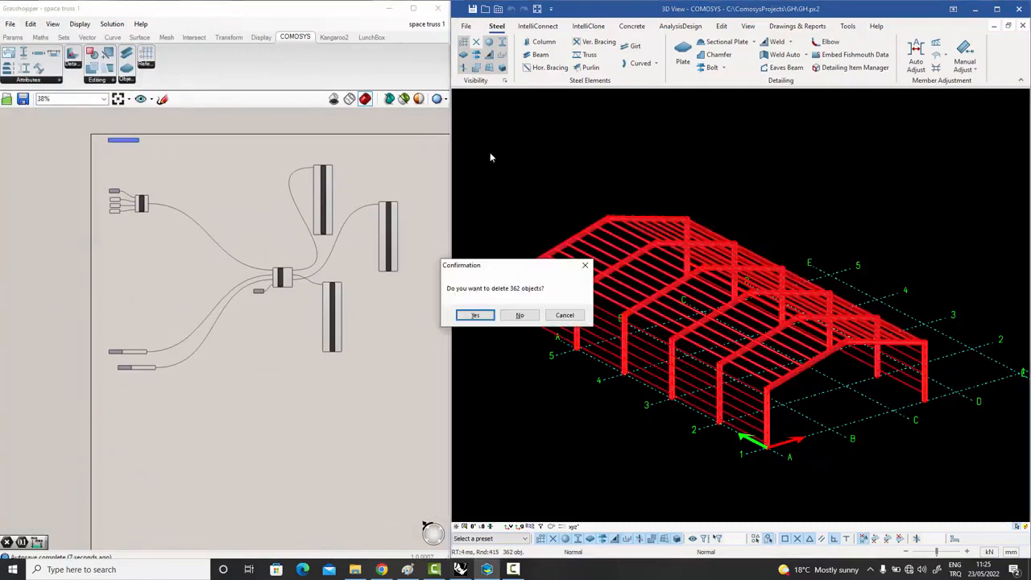
left_click(475, 313)
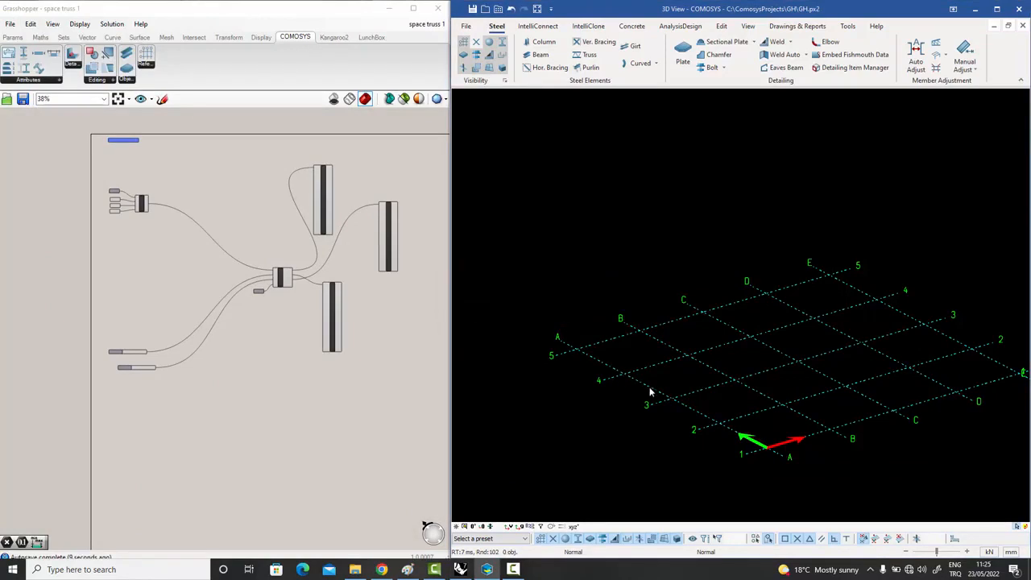
middle_click_drag(656, 395, 617, 375)
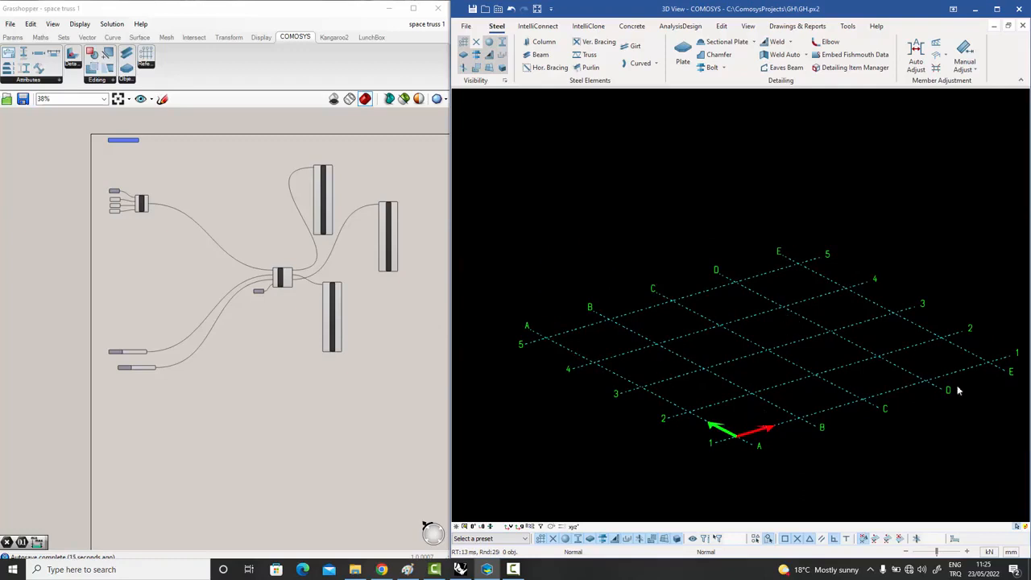
- Bake the space truss definition's Model component into the 3D steel model
scroll(162, 214, "up", 8)
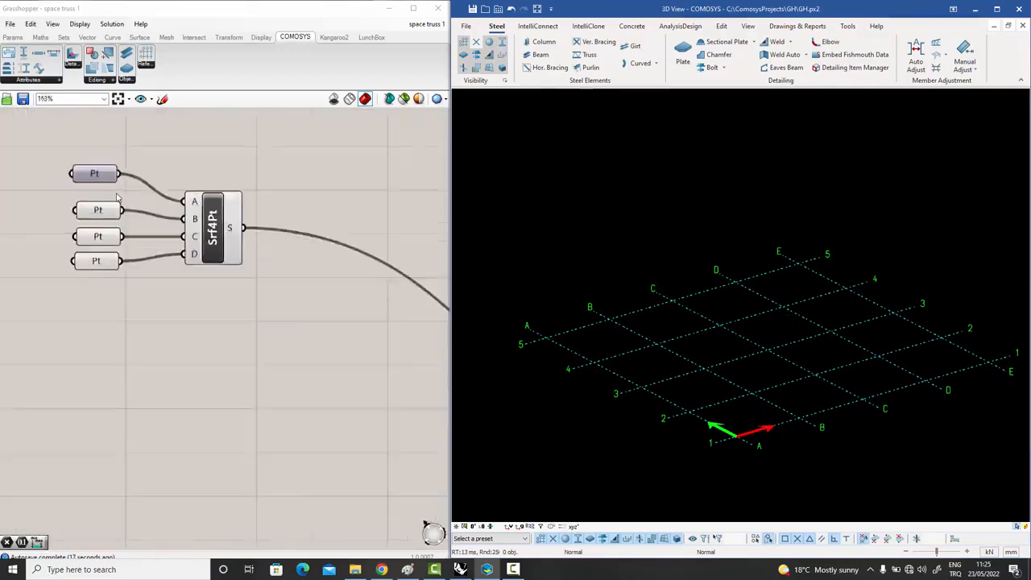
scroll(217, 225, "down", 9)
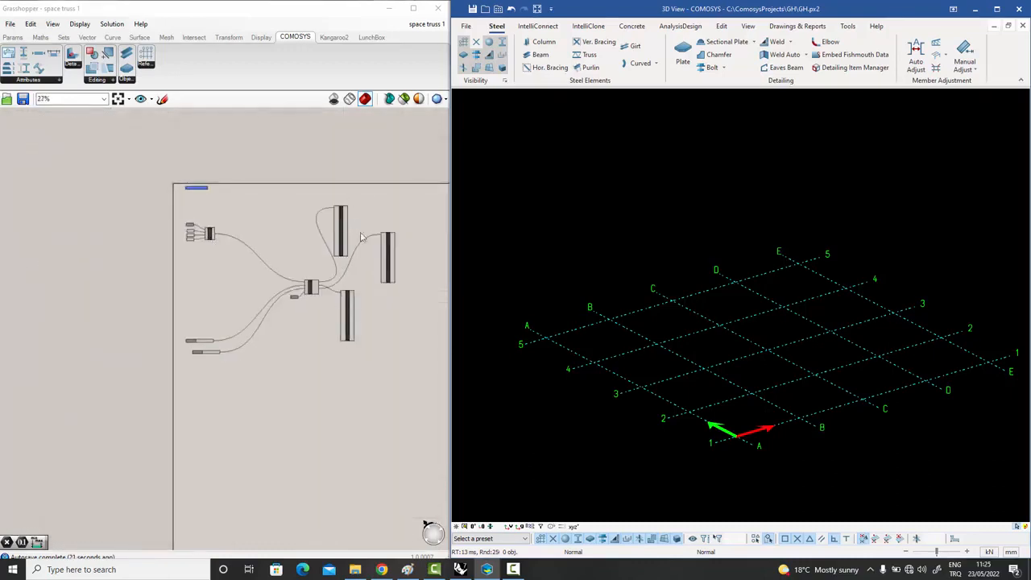
scroll(225, 213, "up", 2)
scroll(175, 173, "up", 3)
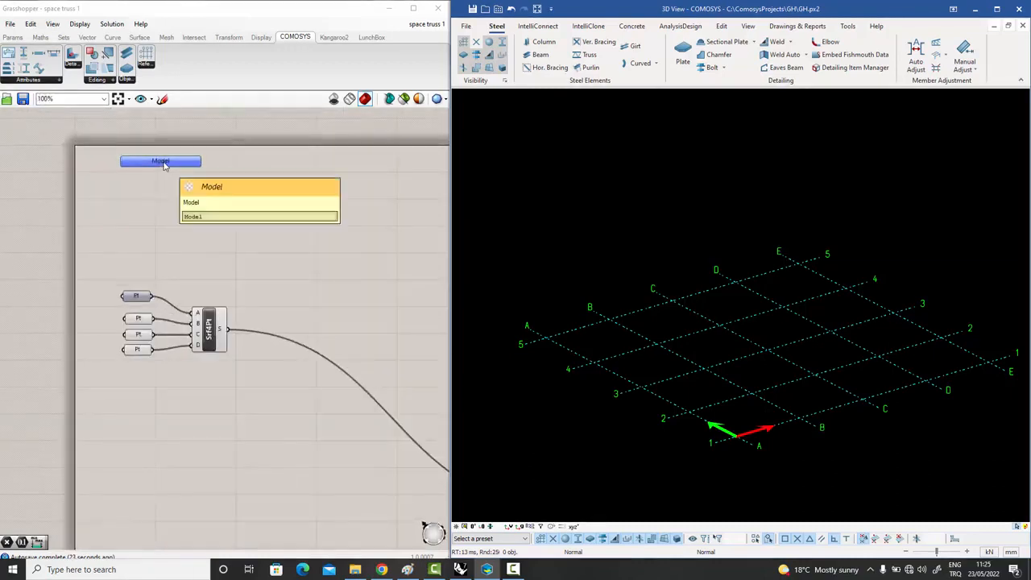
right_click(163, 162)
left_click(189, 218)
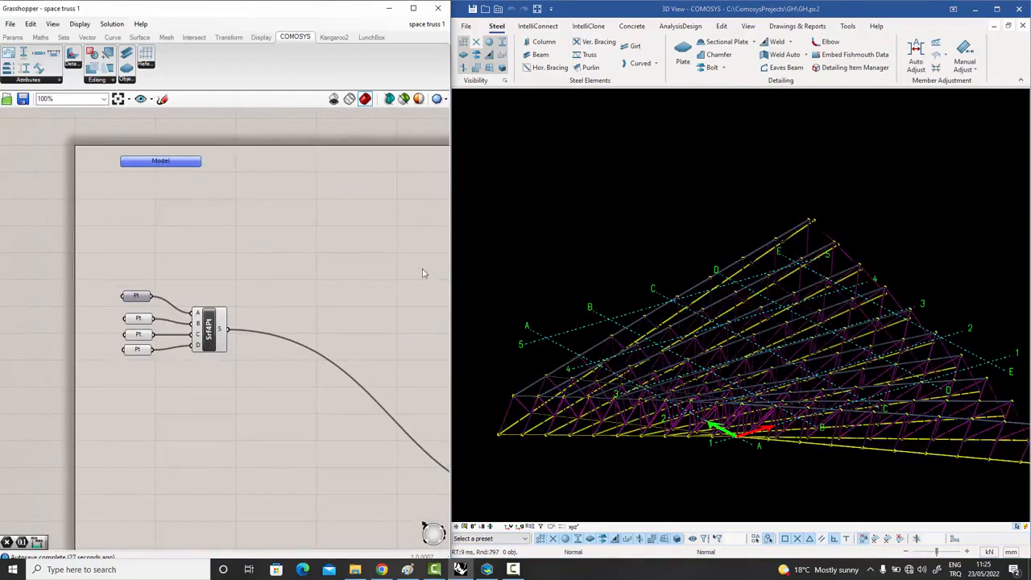
- Inspect the generated space truss in 3D from several angles, including a close view of the members meeting at a node
middle_click_drag(582, 284, 601, 294)
scroll(600, 294, "up", 3)
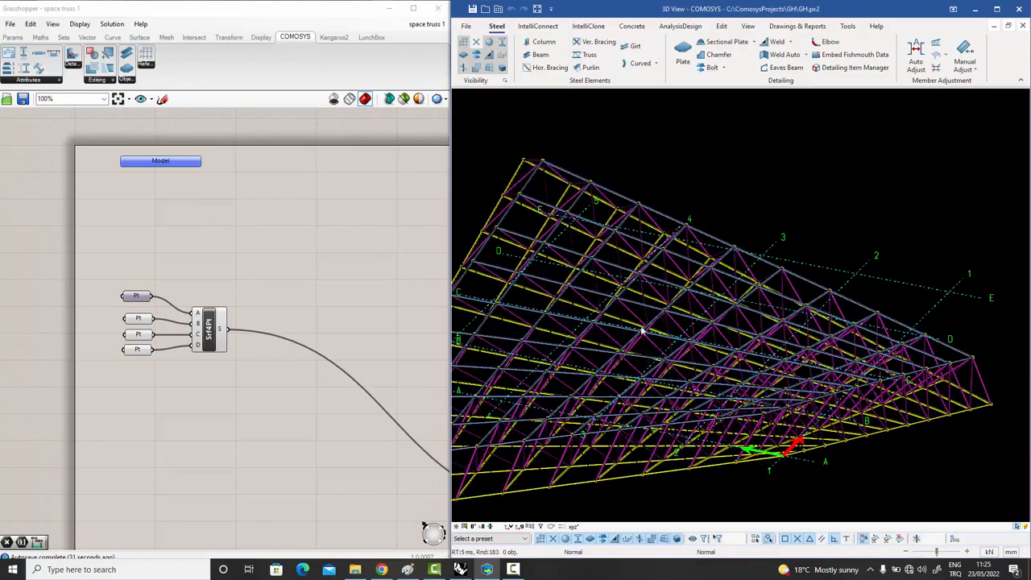
middle_click_drag(642, 330, 784, 286)
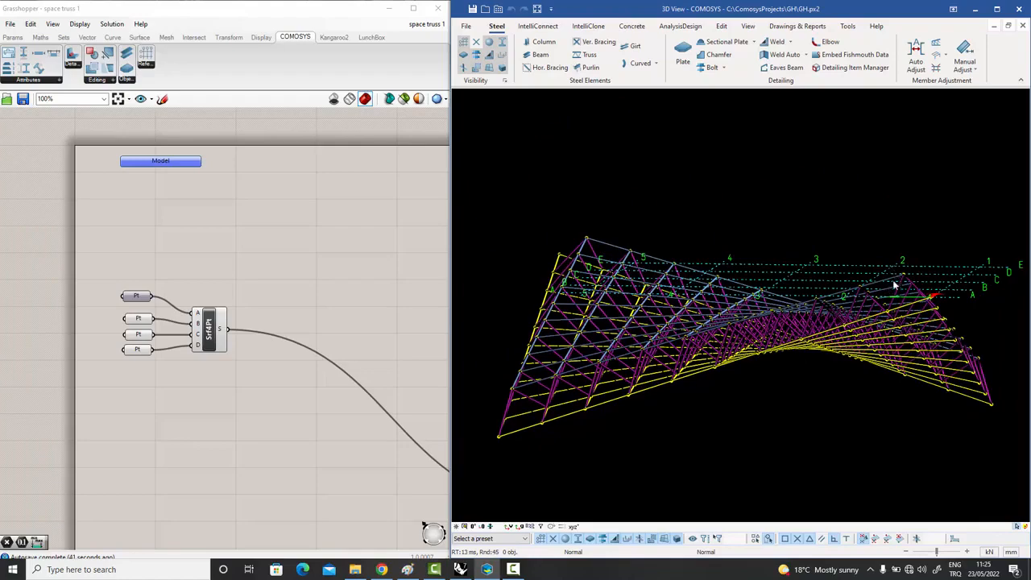
middle_click_drag(889, 293, 890, 291)
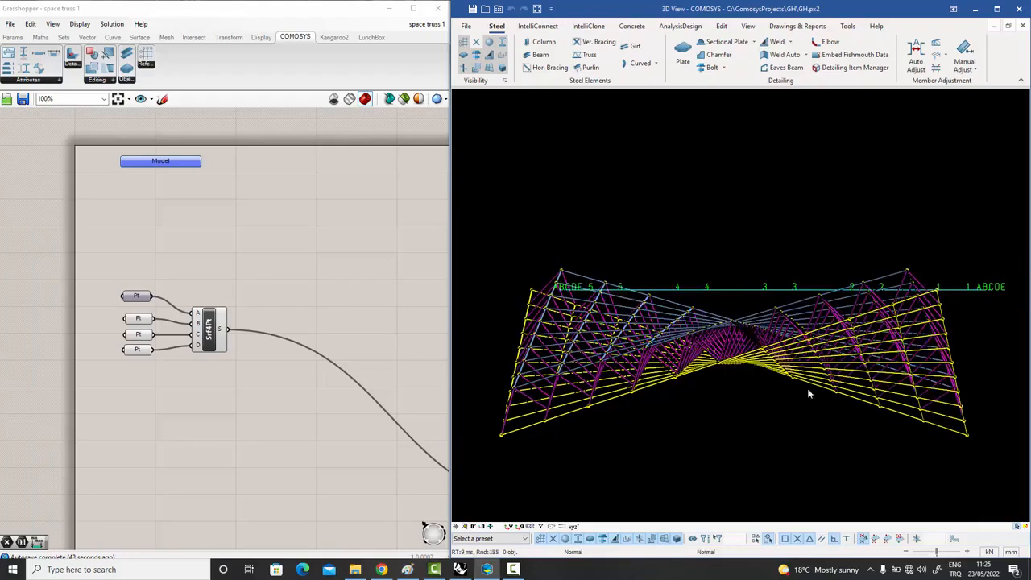
middle_click_drag(810, 394, 737, 322)
scroll(644, 236, "up", 7)
scroll(682, 171, "up", 6)
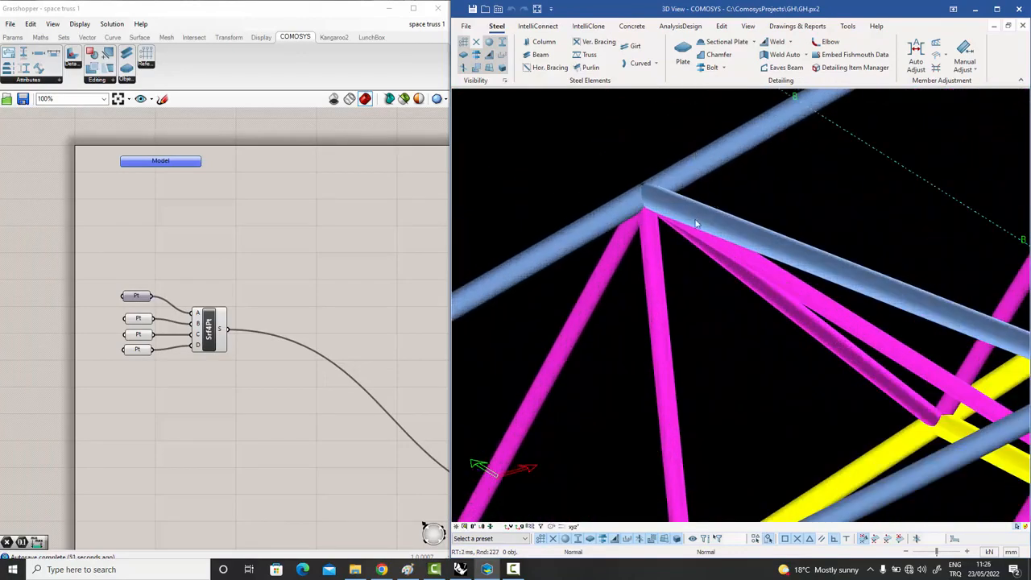
scroll(697, 224, "down", 8)
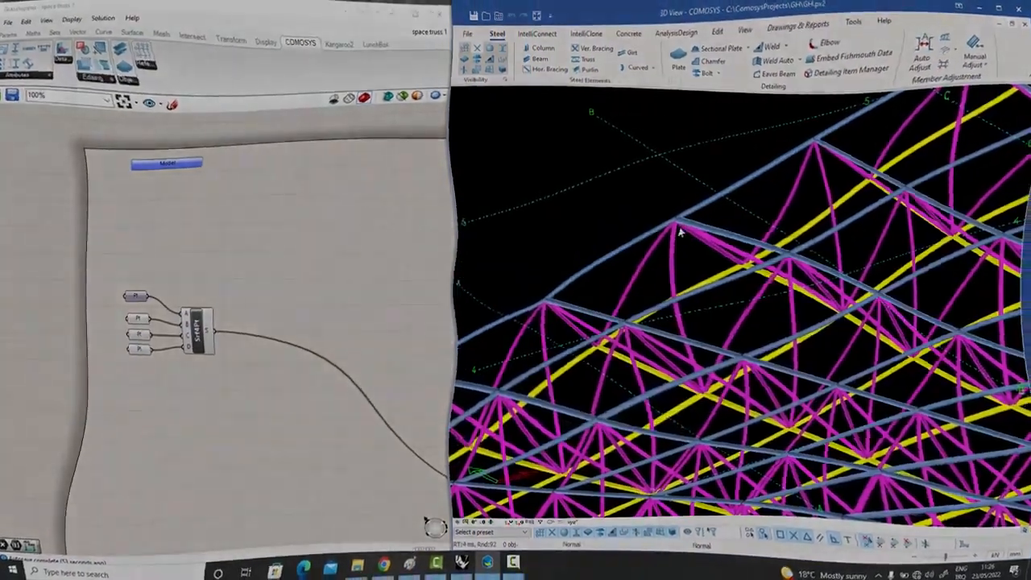
scroll(683, 258, "down", 2)
middle_click_drag(685, 285, 620, 249)
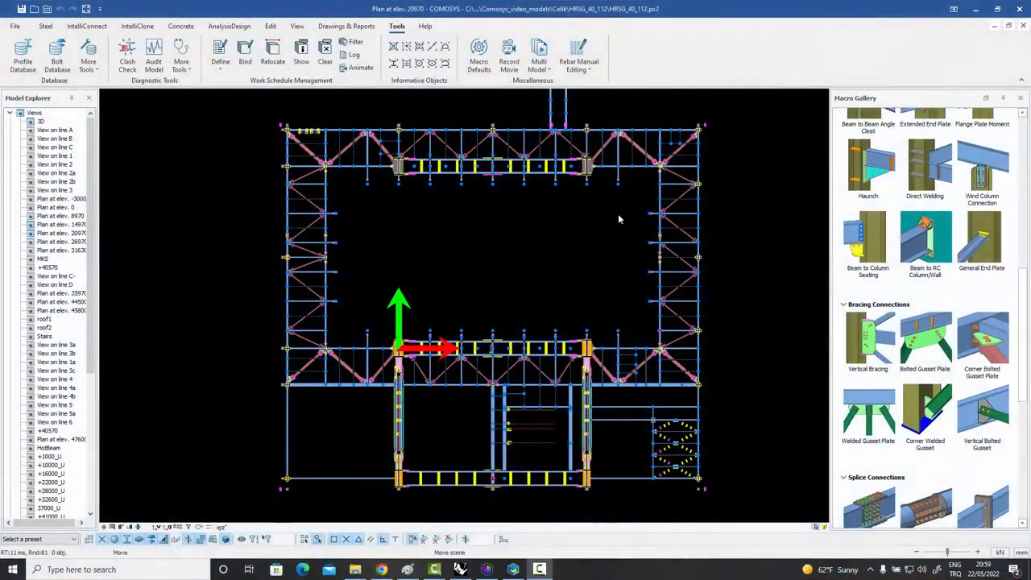
middle_click_drag(618, 215, 630, 214)
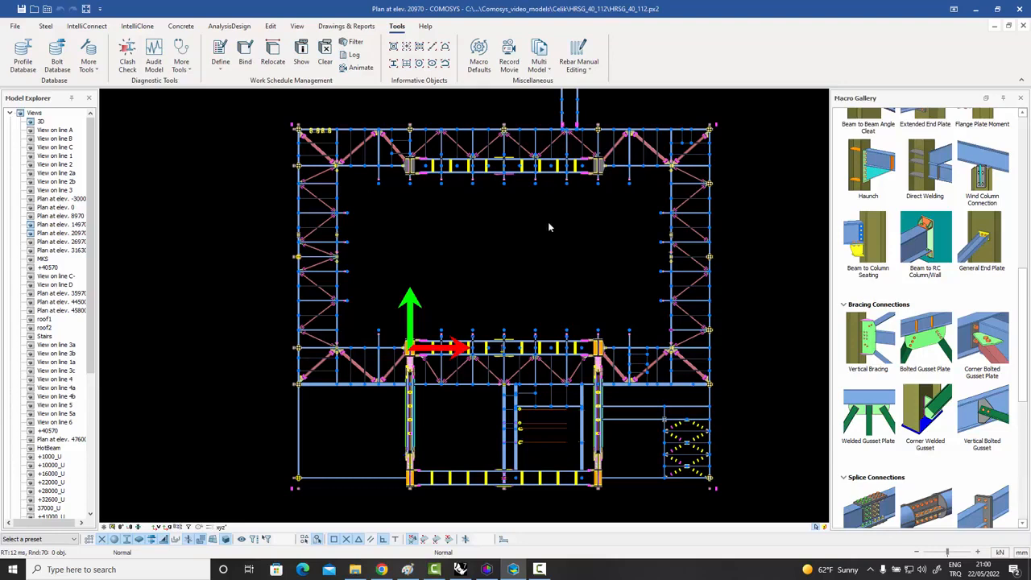
middle_click_drag(548, 223, 561, 216)
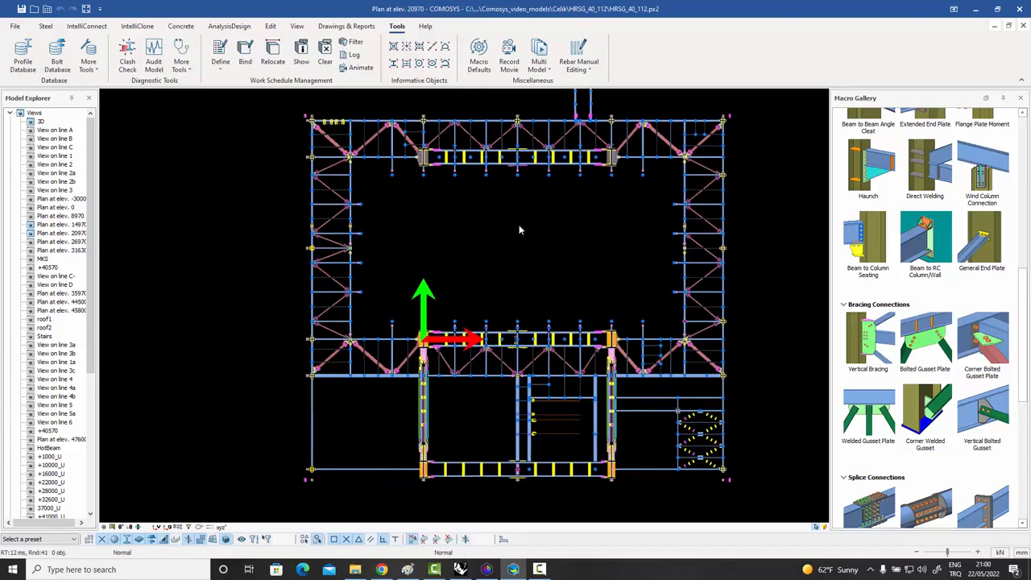
middle_click_drag(516, 235, 513, 237)
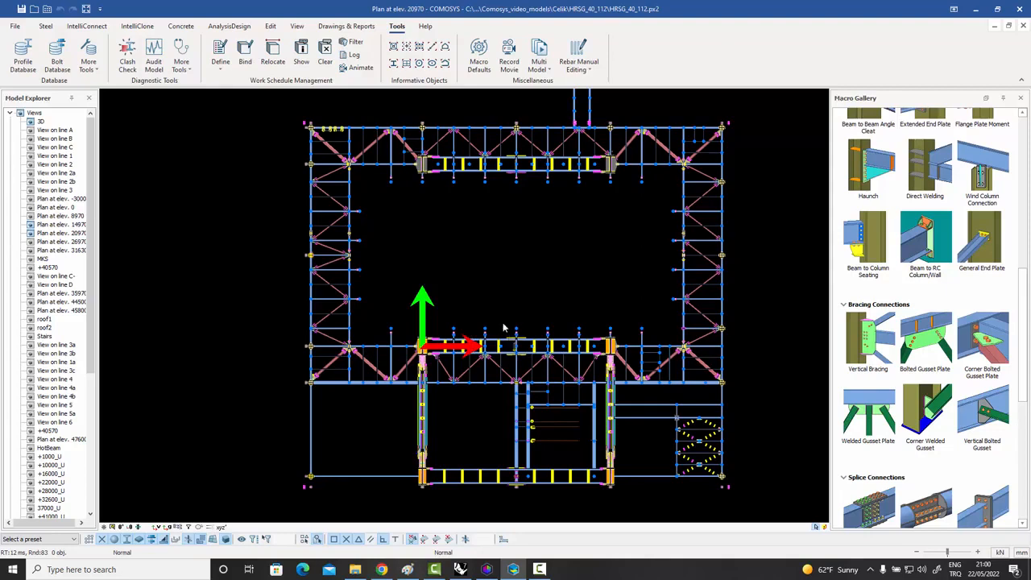
- Select the gusset plates, bolts and node of the horizontal bracing joint on the inner beam in the elevation 20970 plan
scroll(367, 294, "up", 4)
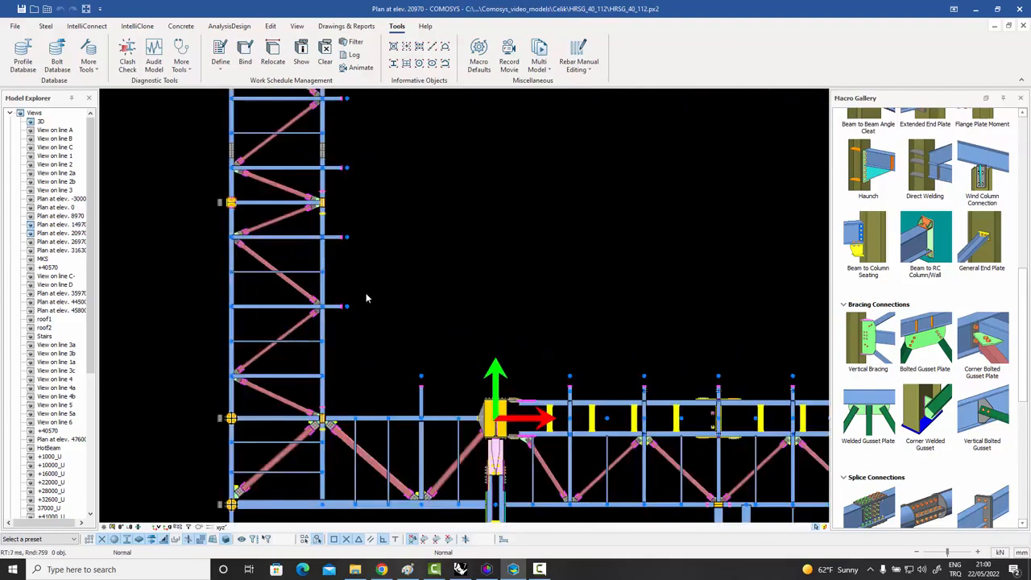
scroll(366, 298, "up", 5)
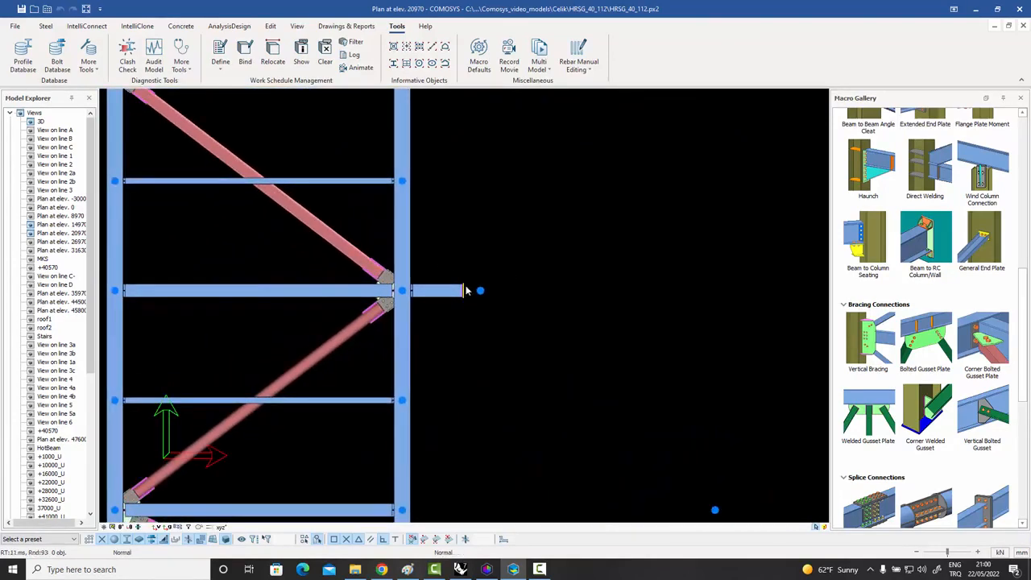
middle_click_drag(465, 261, 527, 225)
scroll(492, 232, "up", 2)
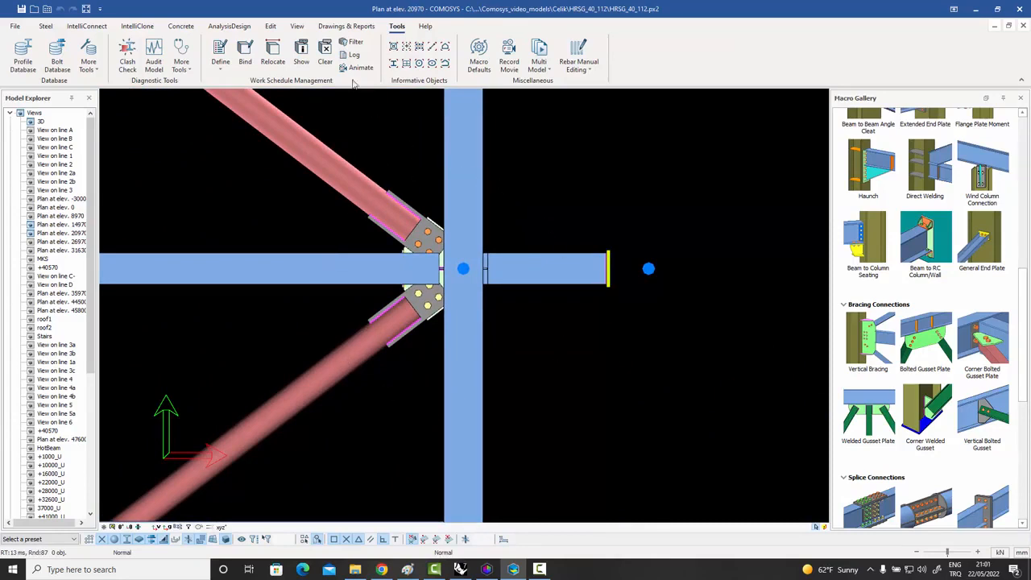
left_click(46, 26)
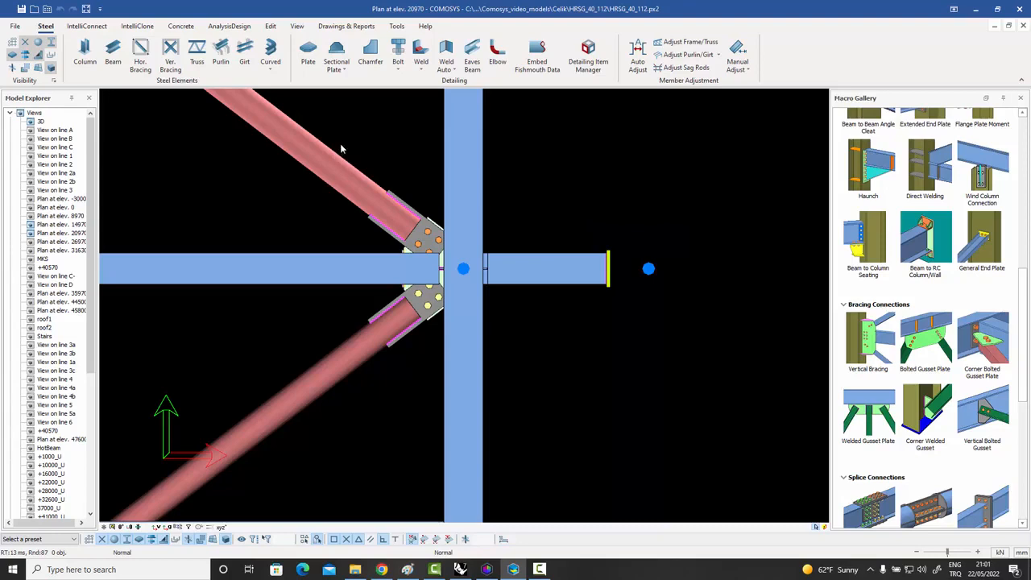
left_click_drag(341, 146, 531, 383)
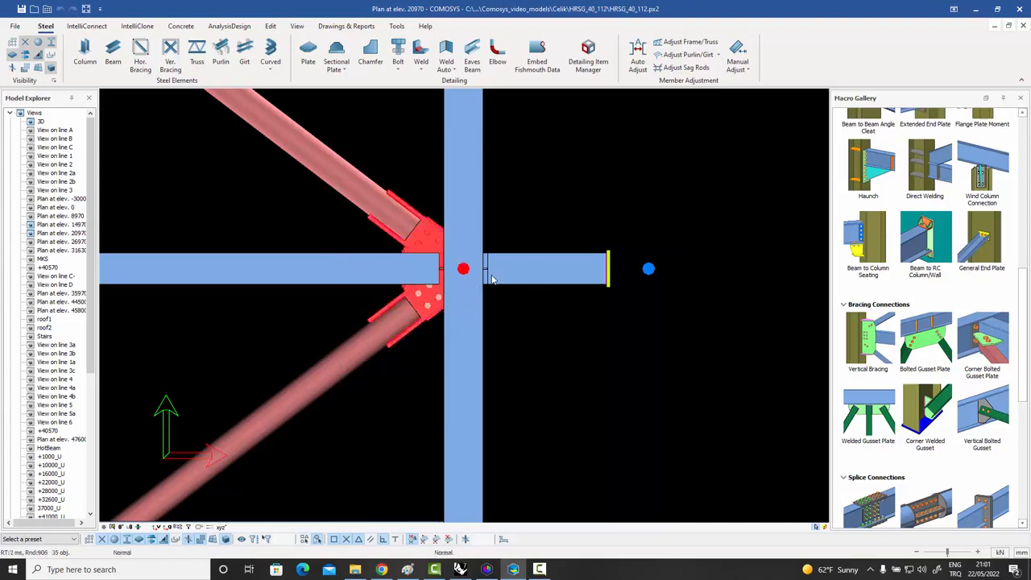
- Add a new detail item named C8 in the Detail Item Manager
left_click(591, 60)
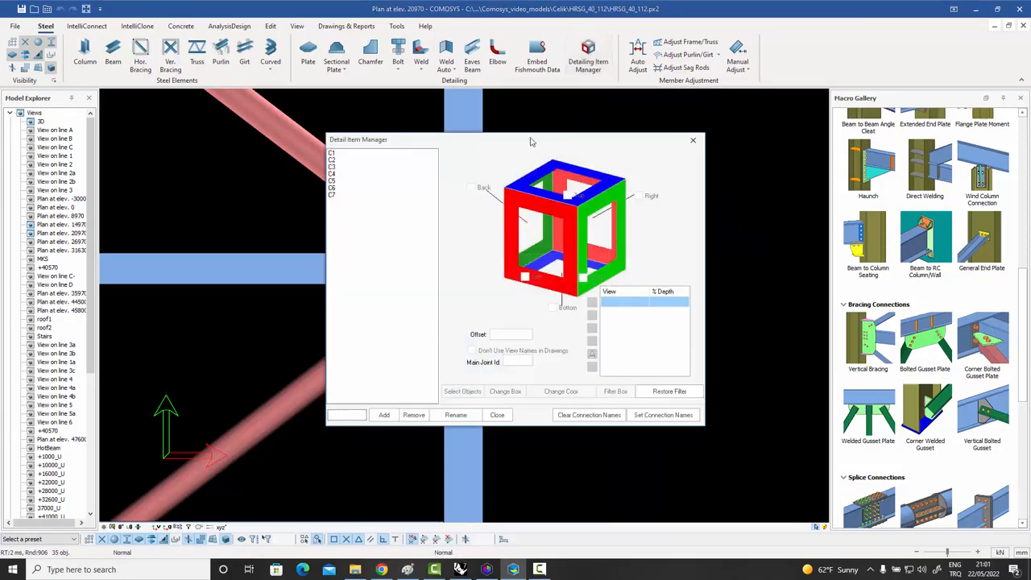
left_click_drag(529, 139, 789, 75)
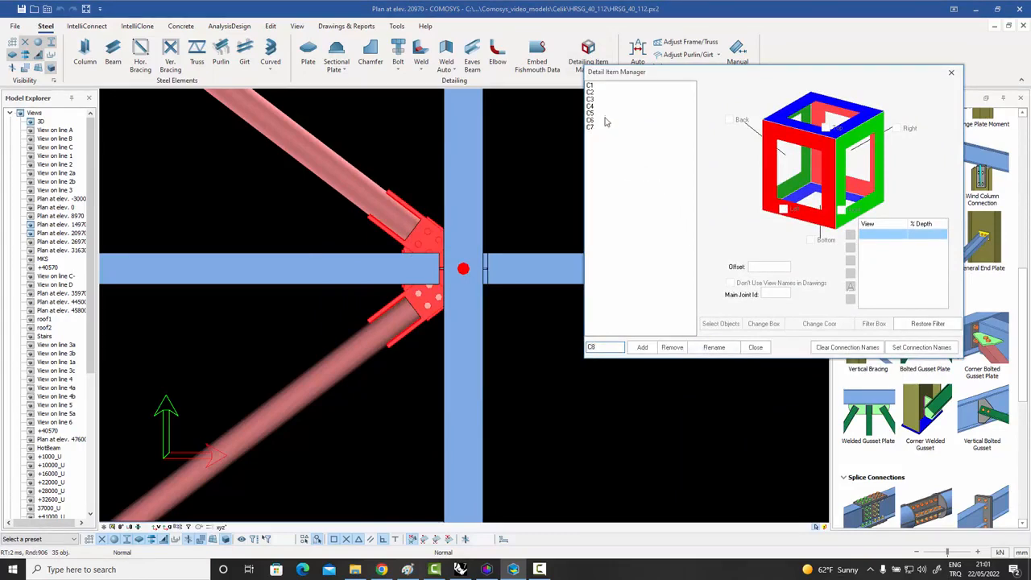
left_click(642, 348)
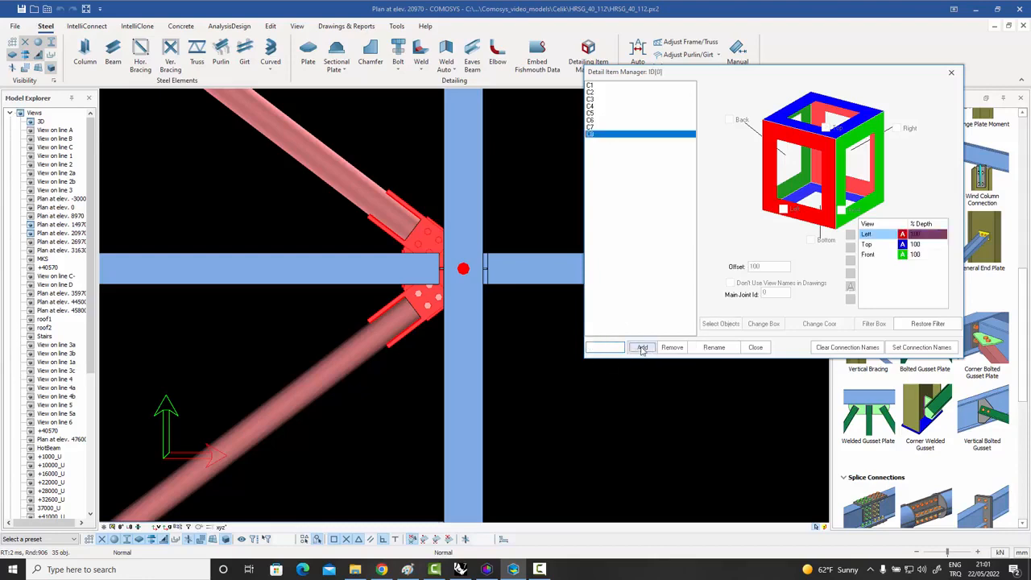
- Assign the already selected joint parts plus the vertical beam, the inner horizontal beam and both bracings to detail item C8, and close the manager
left_click(723, 324)
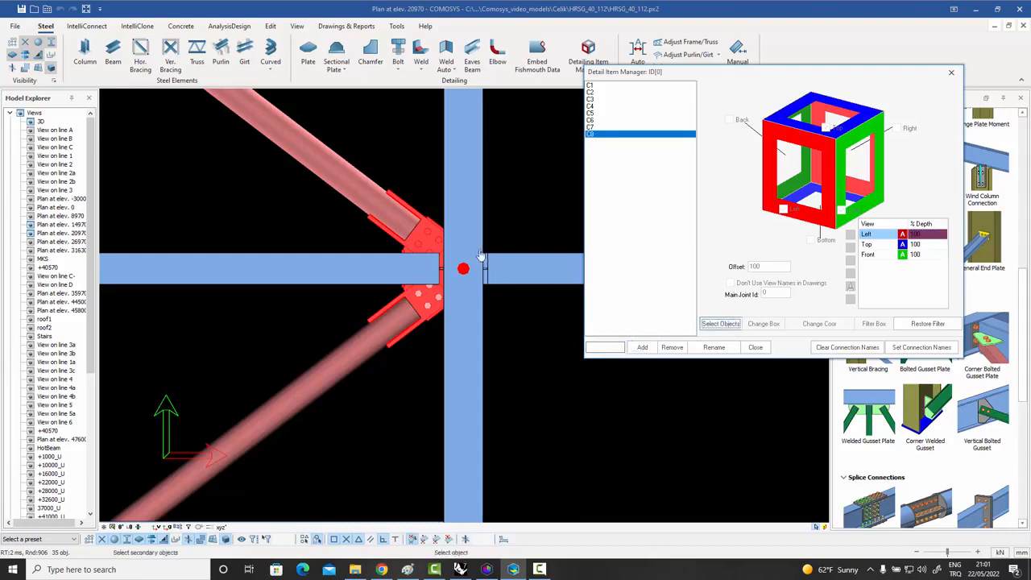
left_click(458, 213)
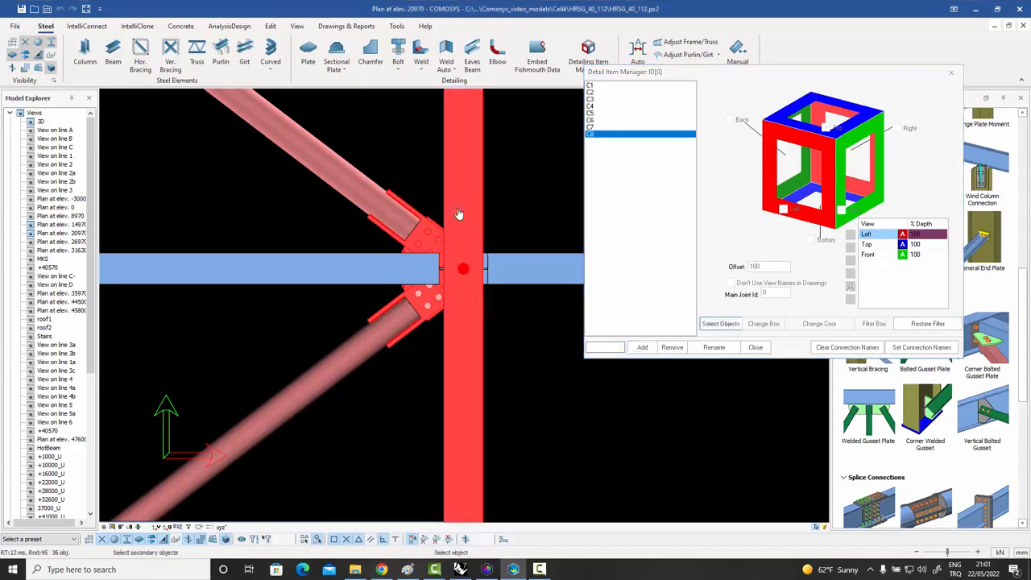
left_click(352, 273)
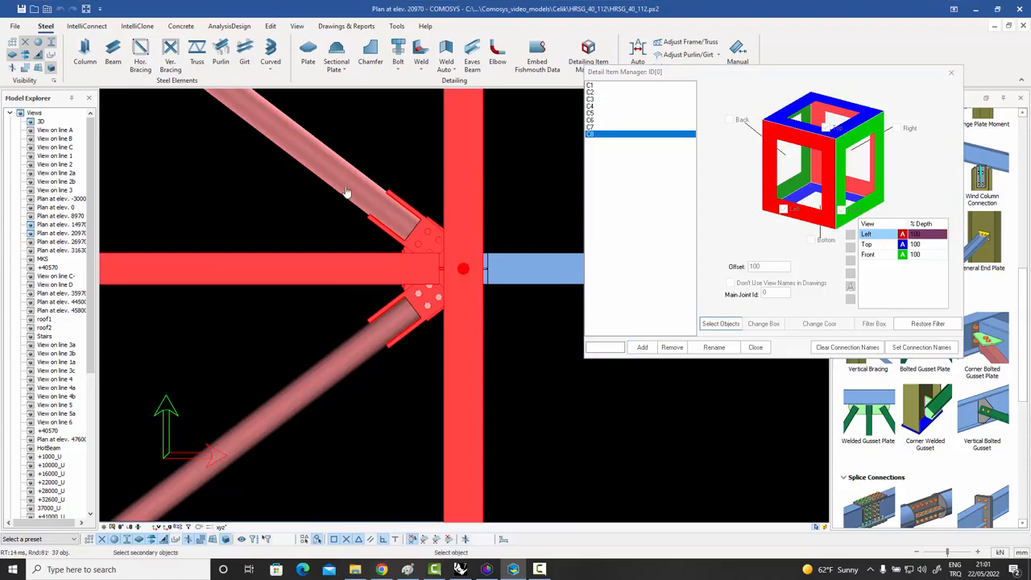
left_click(347, 193)
left_click(347, 361)
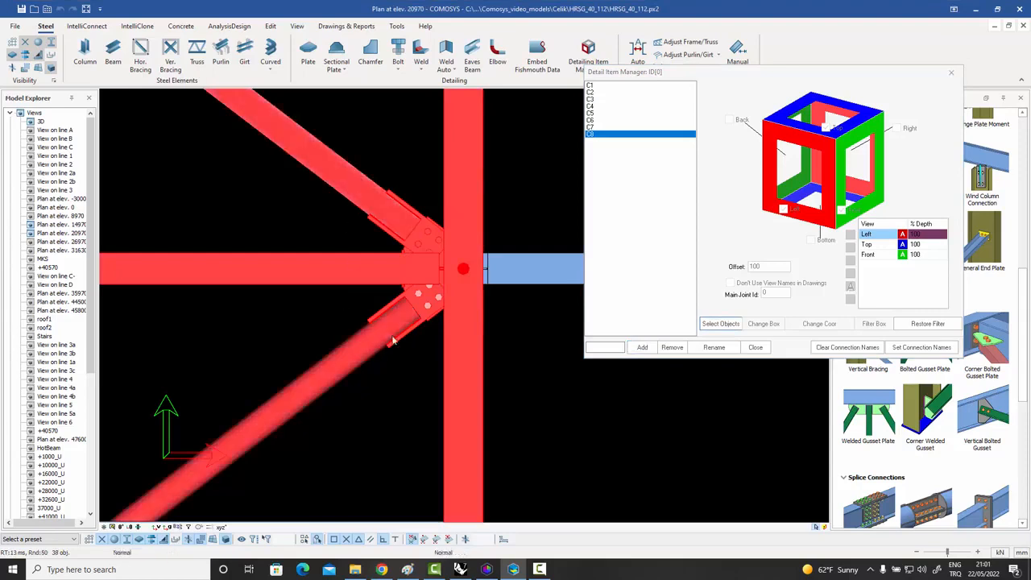
right_click(511, 212)
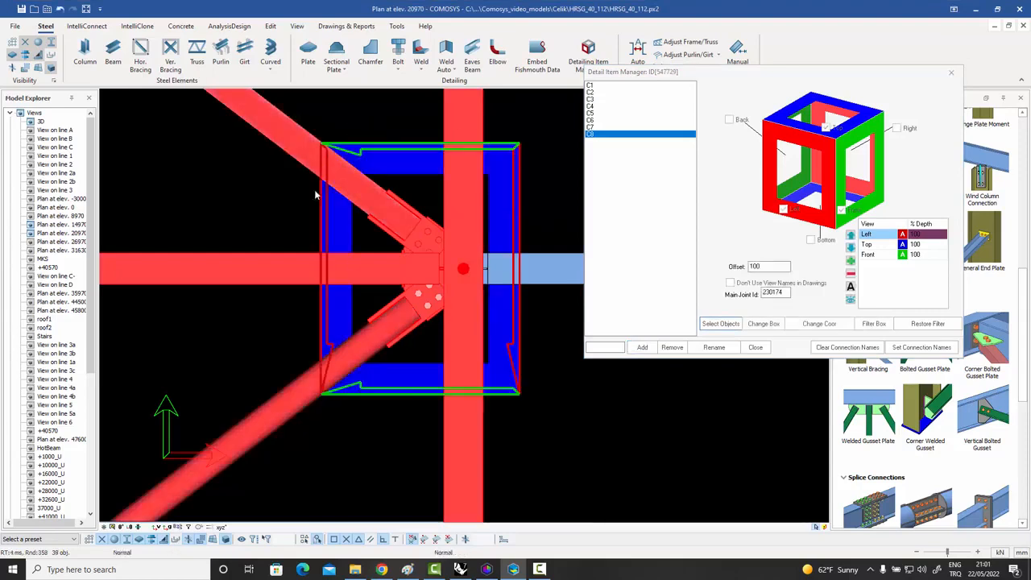
left_click(952, 73)
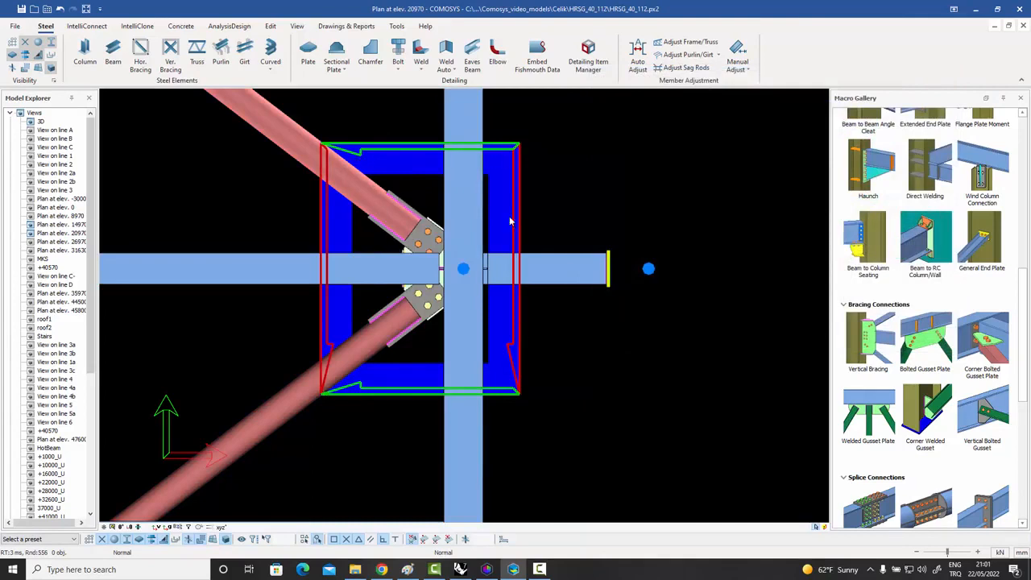
- Switch to the elevation 14970 plan and examine the detail item boxes around its bracing, column and corner joints
left_click(1009, 25)
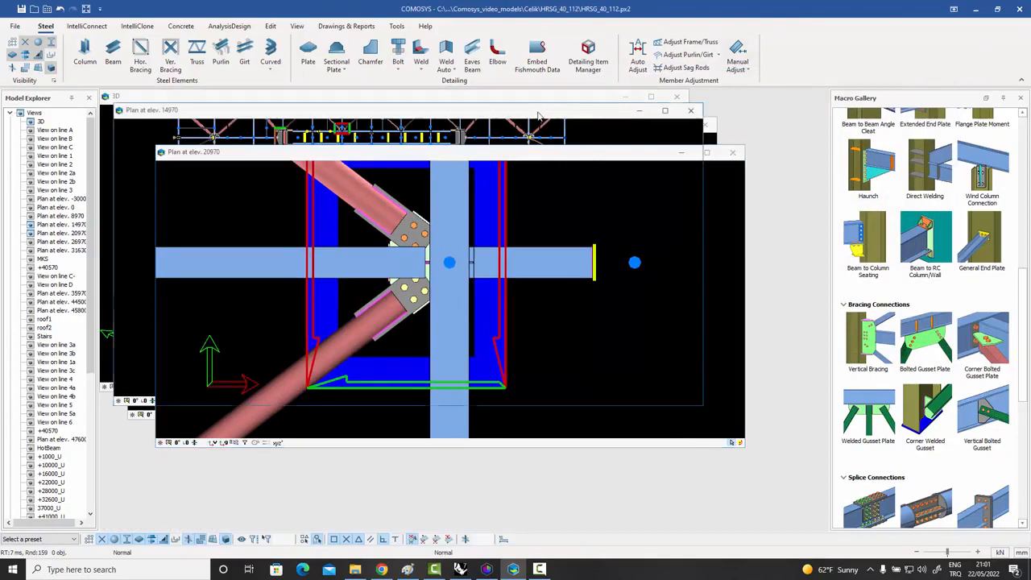
left_click(535, 123)
left_click(666, 110)
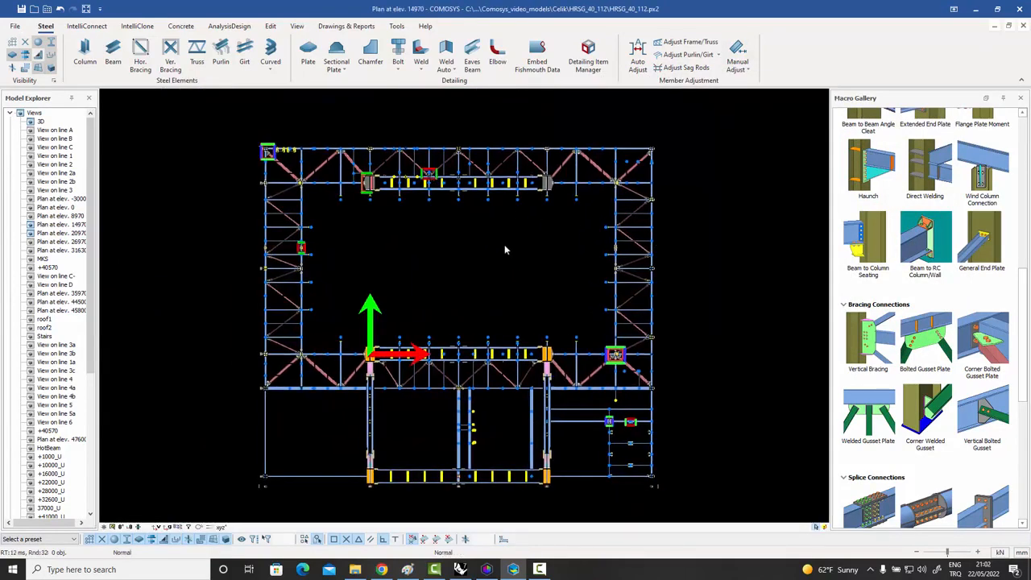
scroll(429, 174, "up", 5)
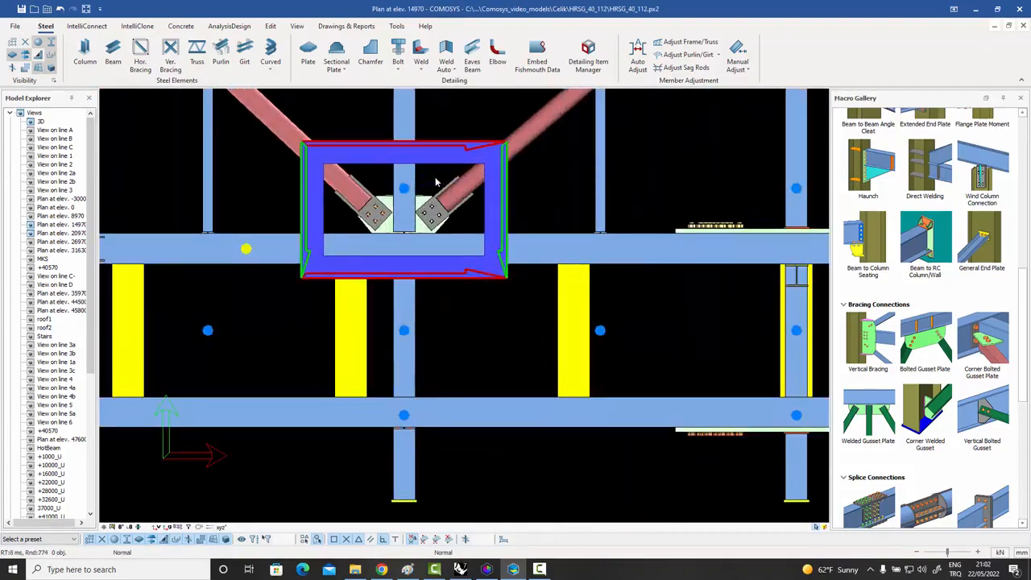
scroll(463, 213, "down", 5)
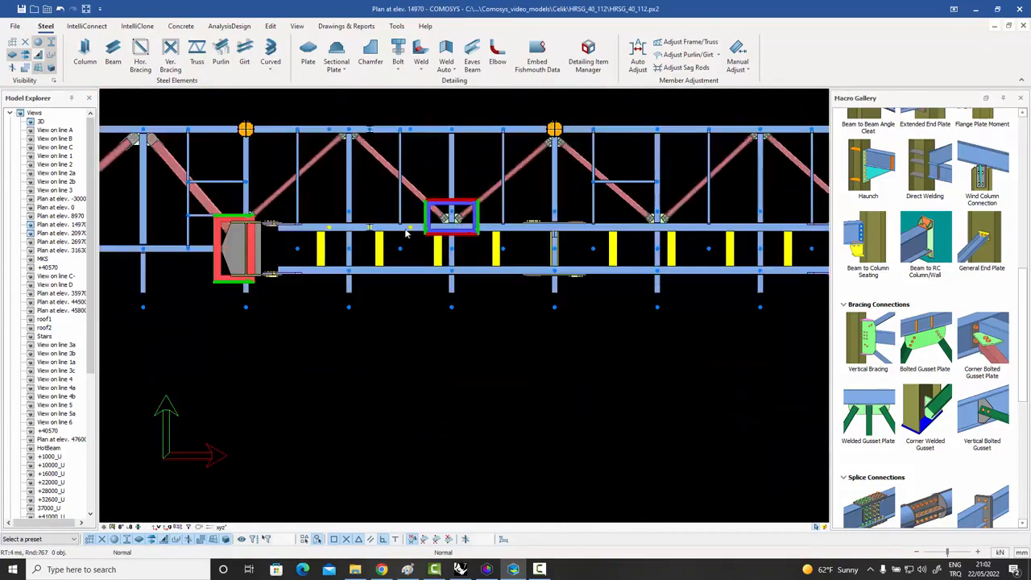
scroll(354, 239, "up", 5)
scroll(354, 239, "up", 2)
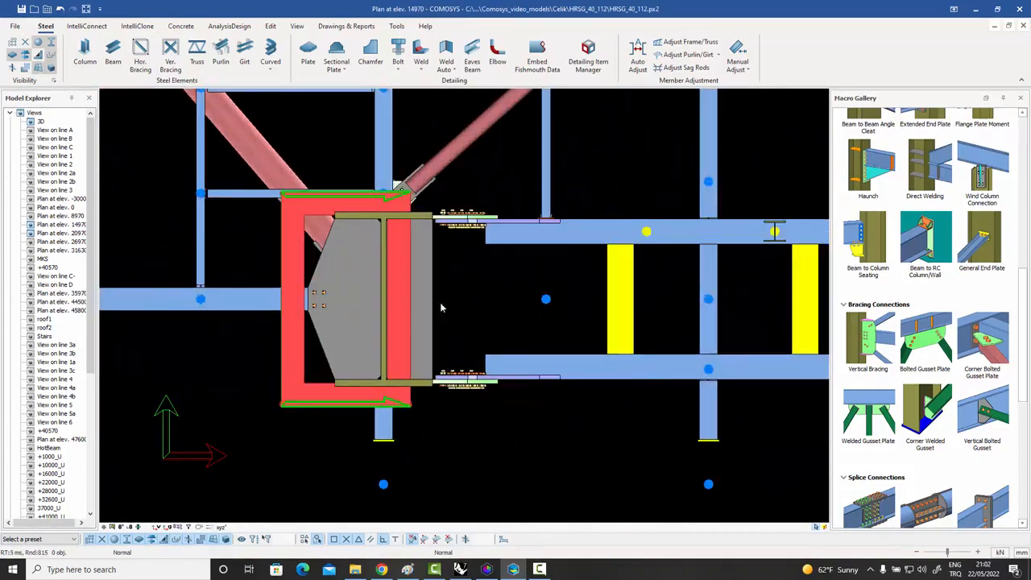
scroll(441, 307, "down", 4)
scroll(147, 259, "up", 4)
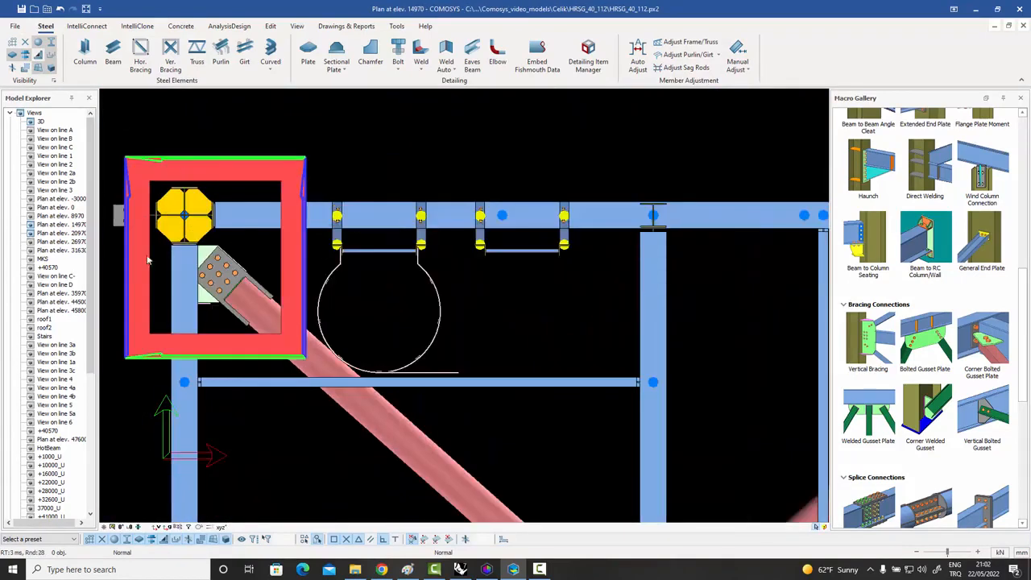
scroll(216, 249, "down", 5)
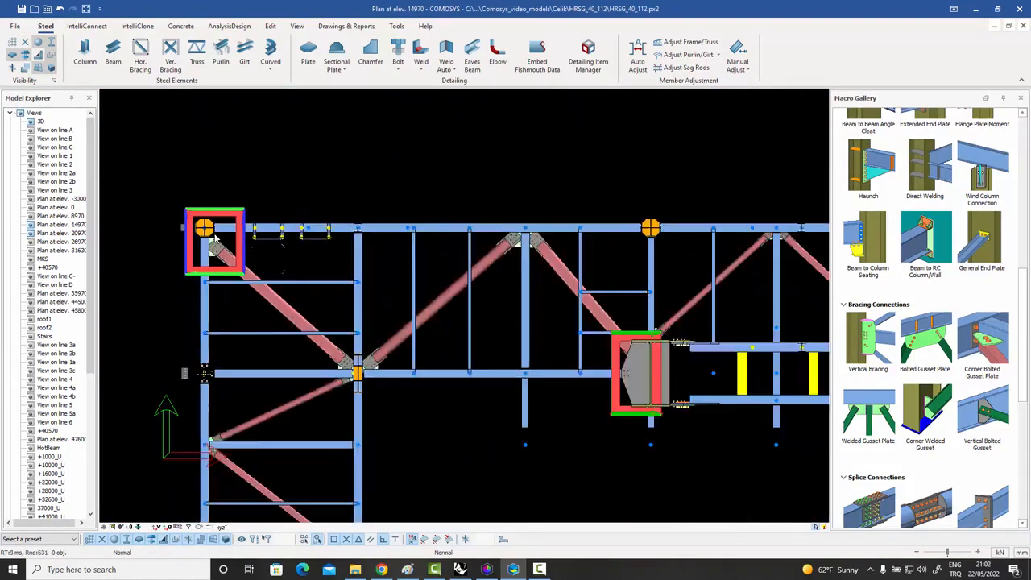
scroll(461, 382, "up", 8)
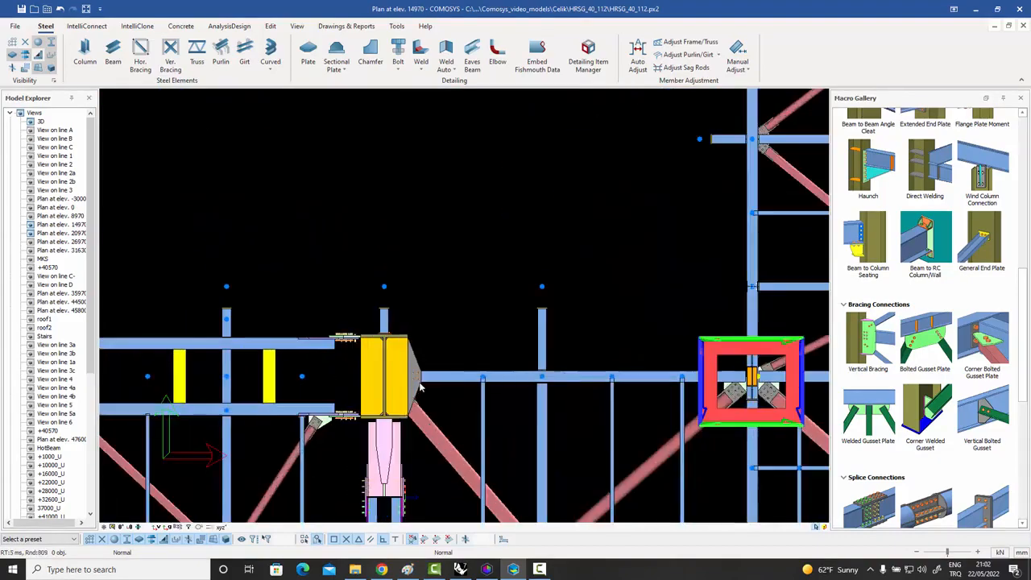
scroll(632, 281, "down", 5)
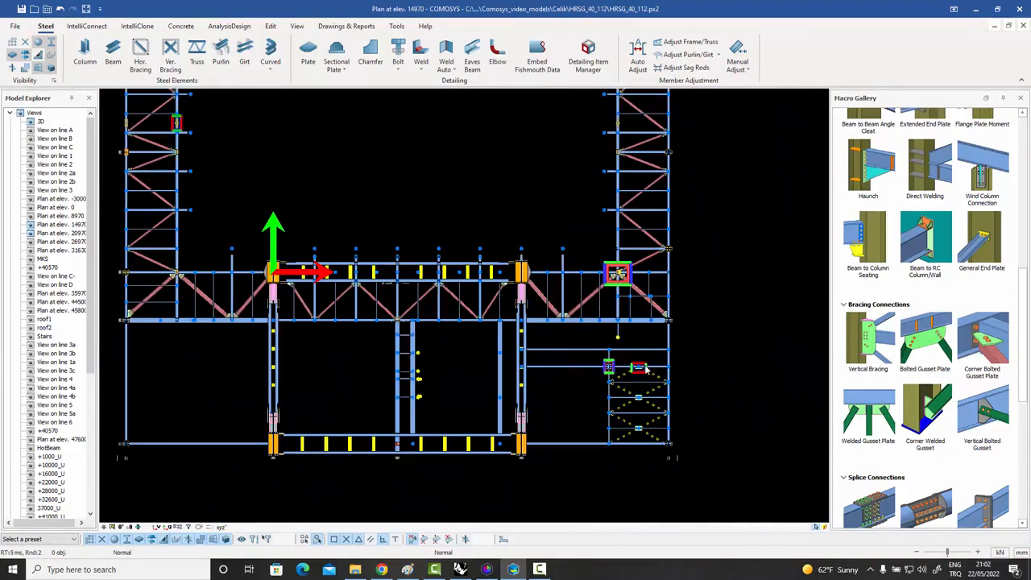
scroll(643, 369, "up", 4)
scroll(644, 369, "down", 8)
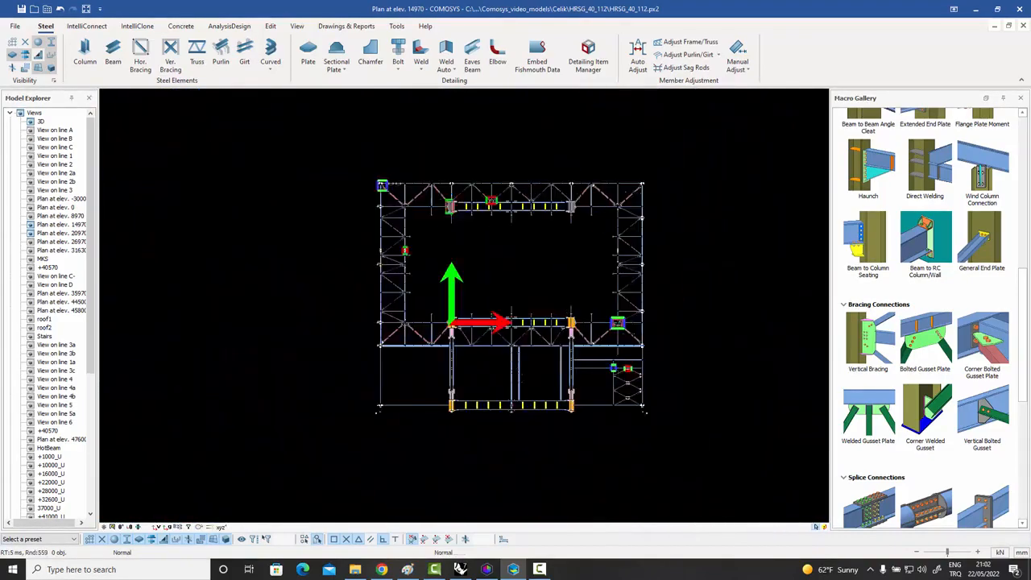
middle_click_drag(557, 305, 521, 314)
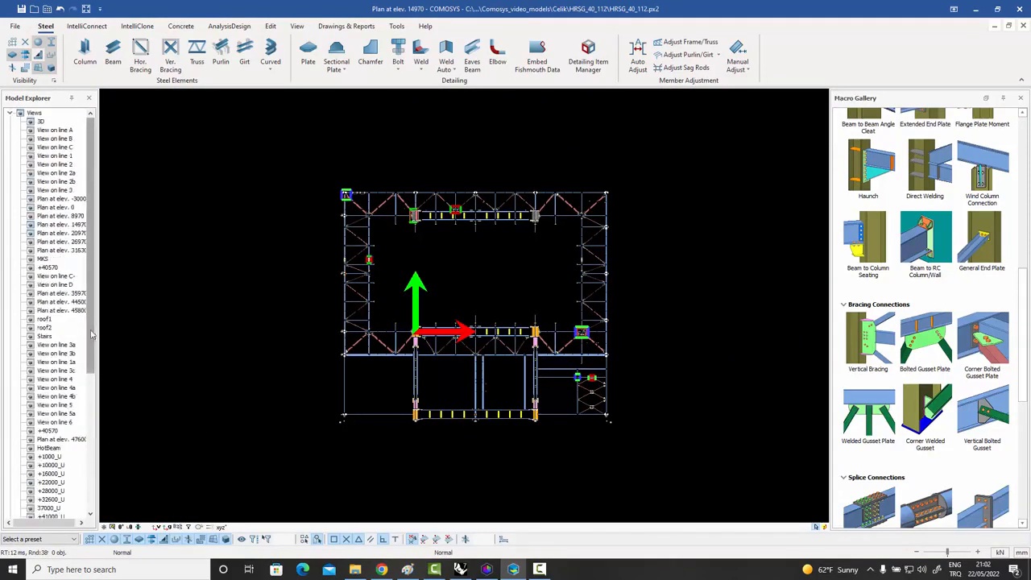
- Go to the drawings environment and open the general arrangement drawing CK-001 from the Drawings Manager
scroll(56, 419, "down", 8)
double_click(50, 508)
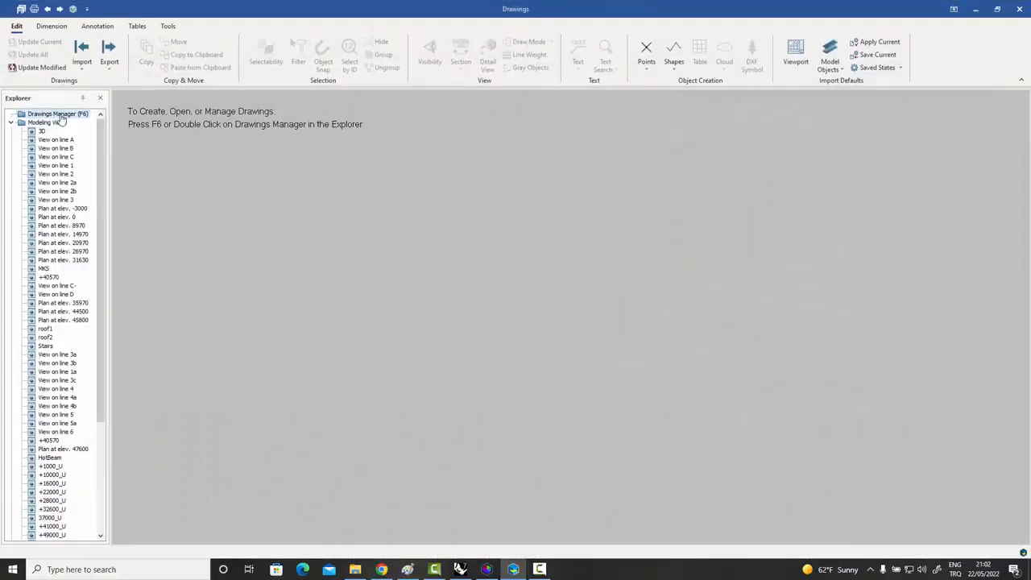
double_click(61, 118)
double_click(168, 154)
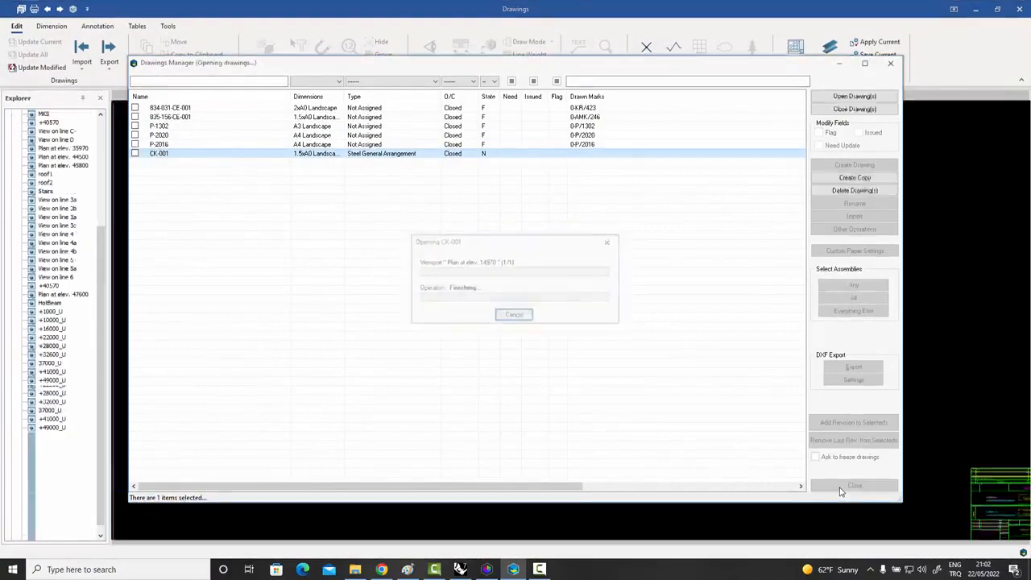
left_click(854, 485)
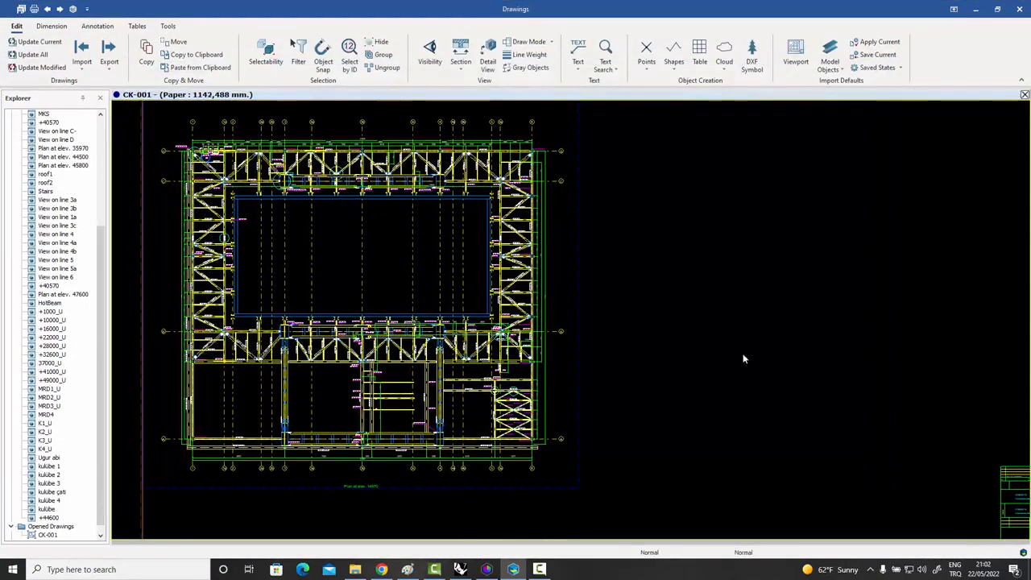
- Examine the detail circles marking the joints on drawing CK-001, including the bracing joint near axis C, and the whole sheet layout
scroll(359, 172, "up", 5)
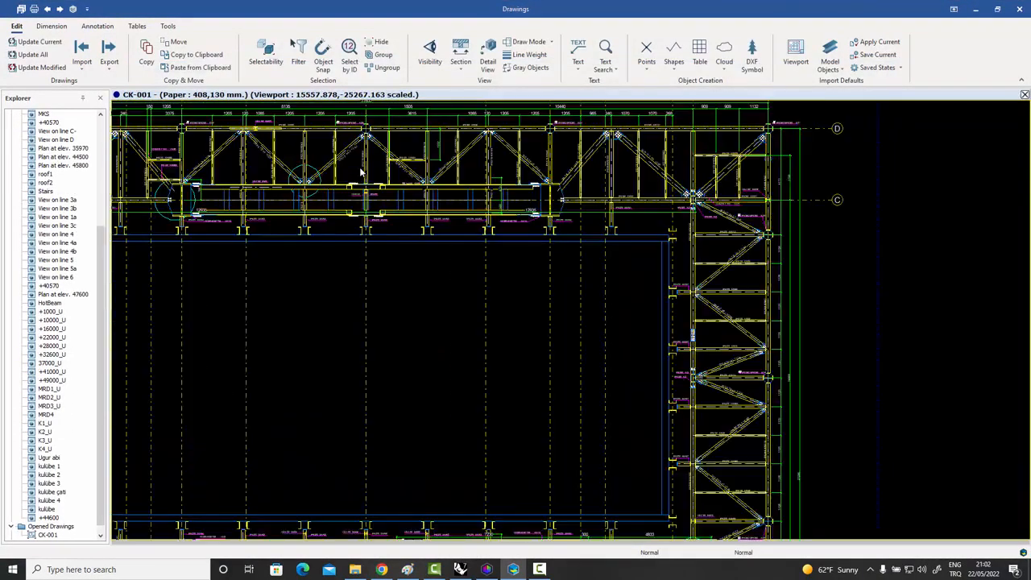
scroll(473, 240, "up", 3)
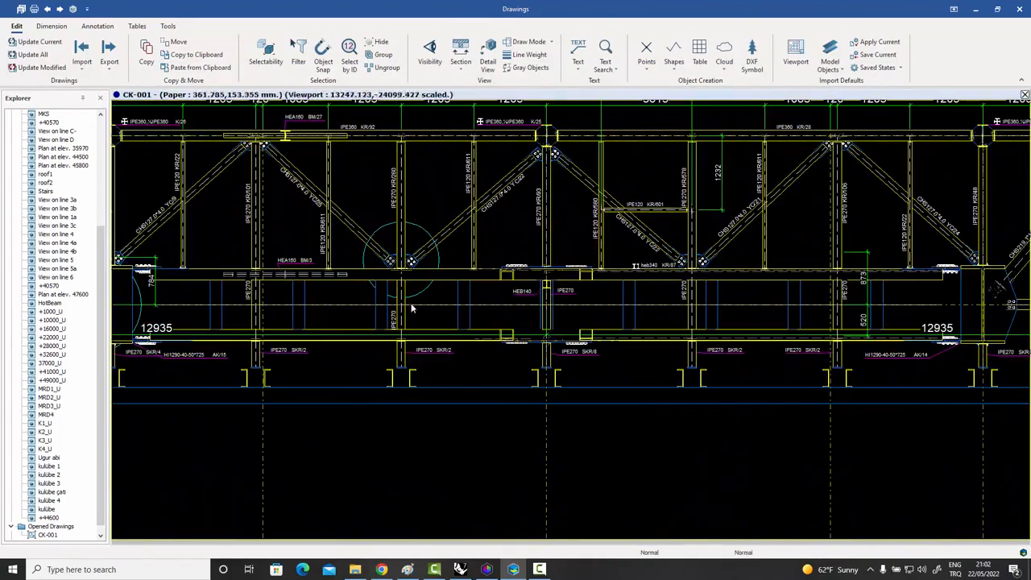
left_click(423, 231)
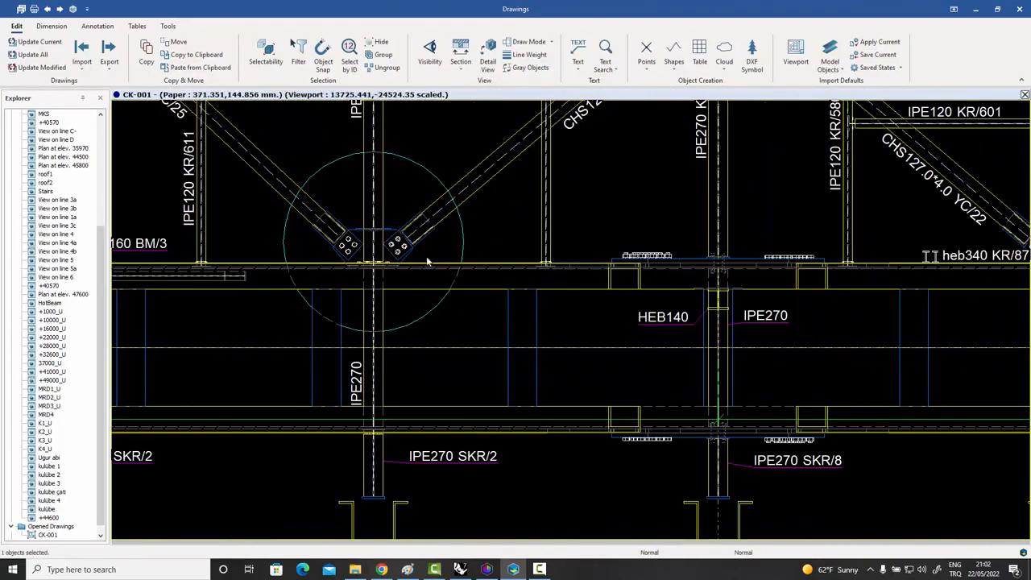
scroll(421, 227, "up", 4)
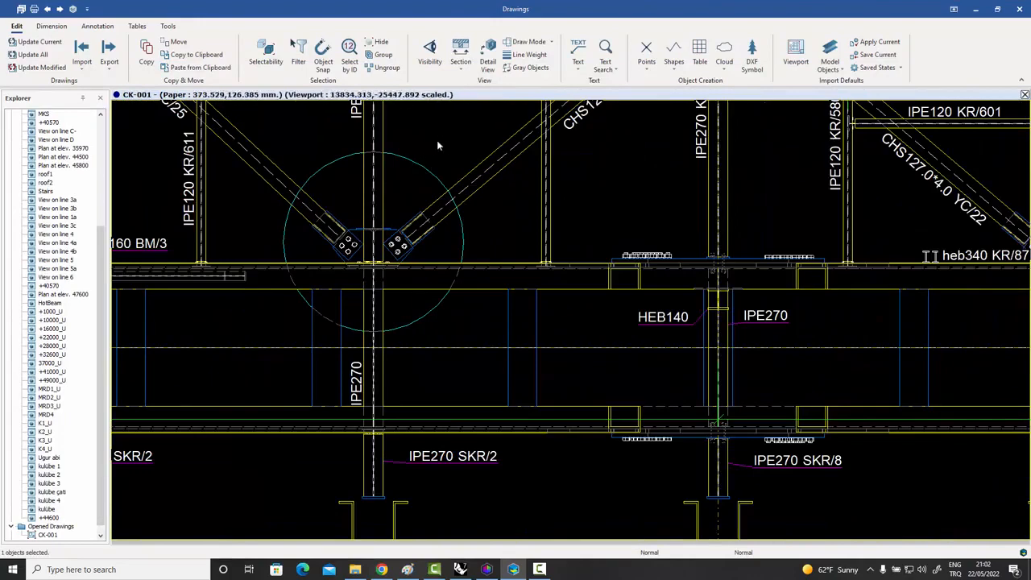
scroll(471, 224, "down", 8)
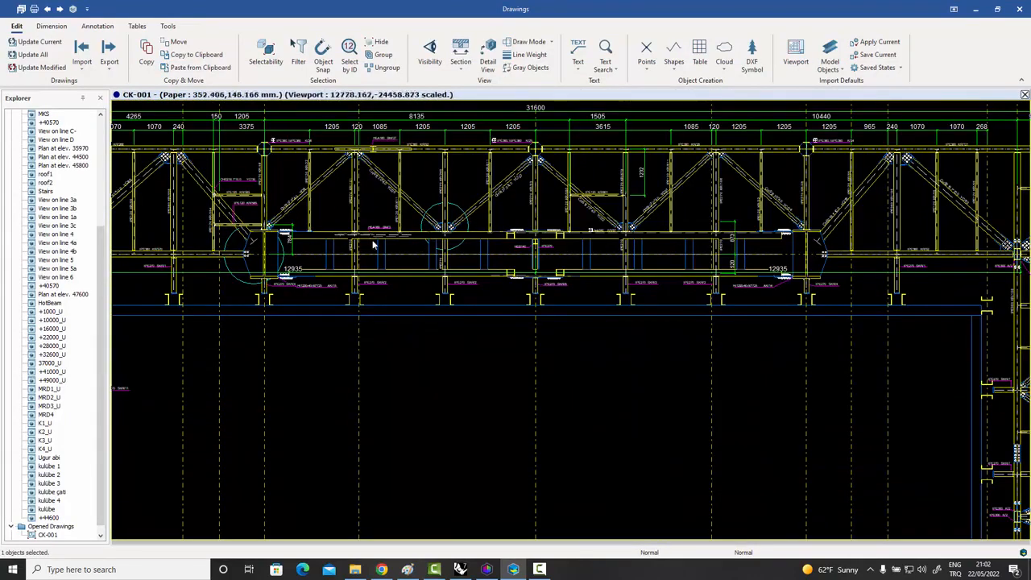
scroll(309, 251, "up", 15)
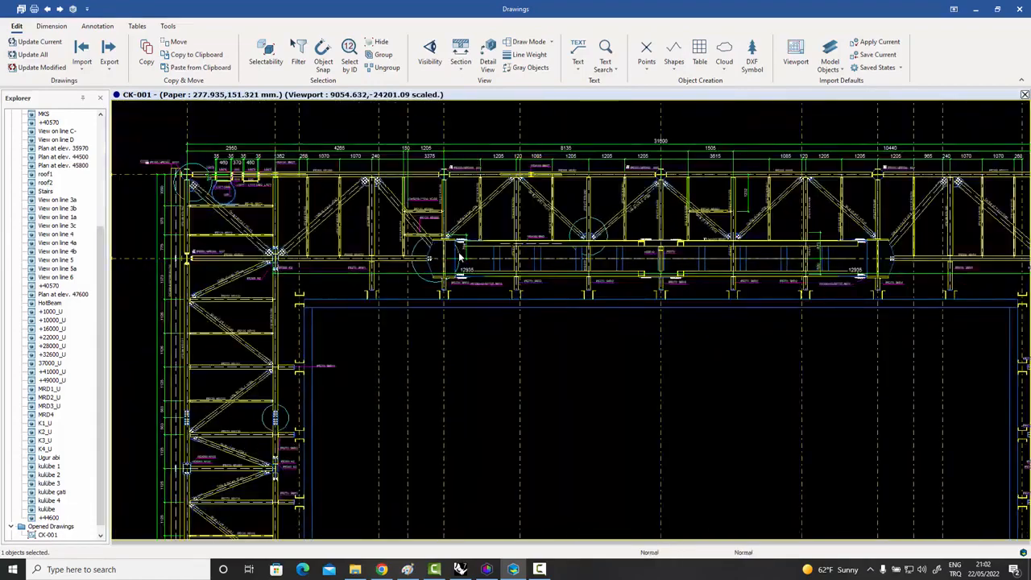
scroll(322, 192, "down", 12)
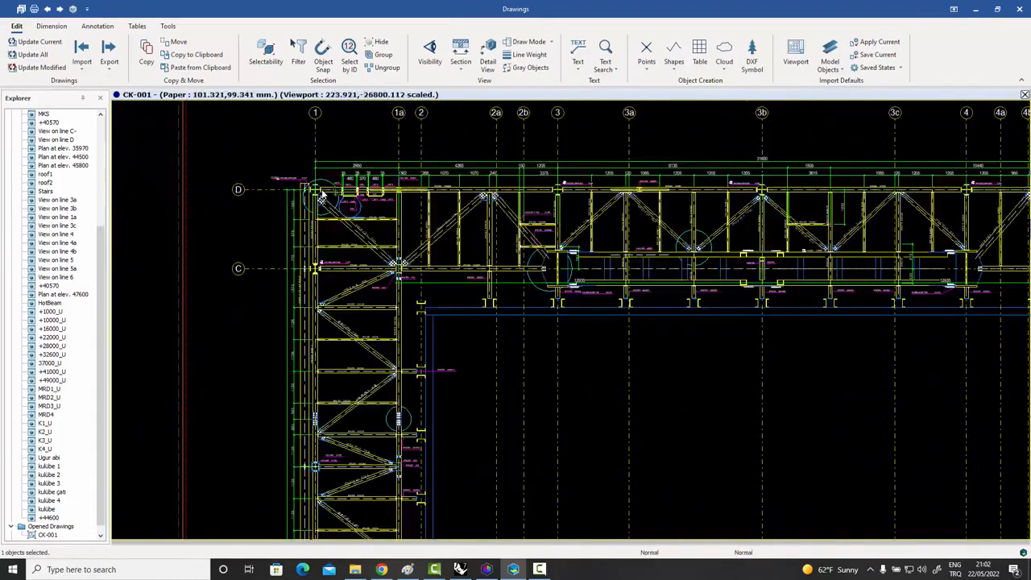
scroll(584, 400, "up", 6)
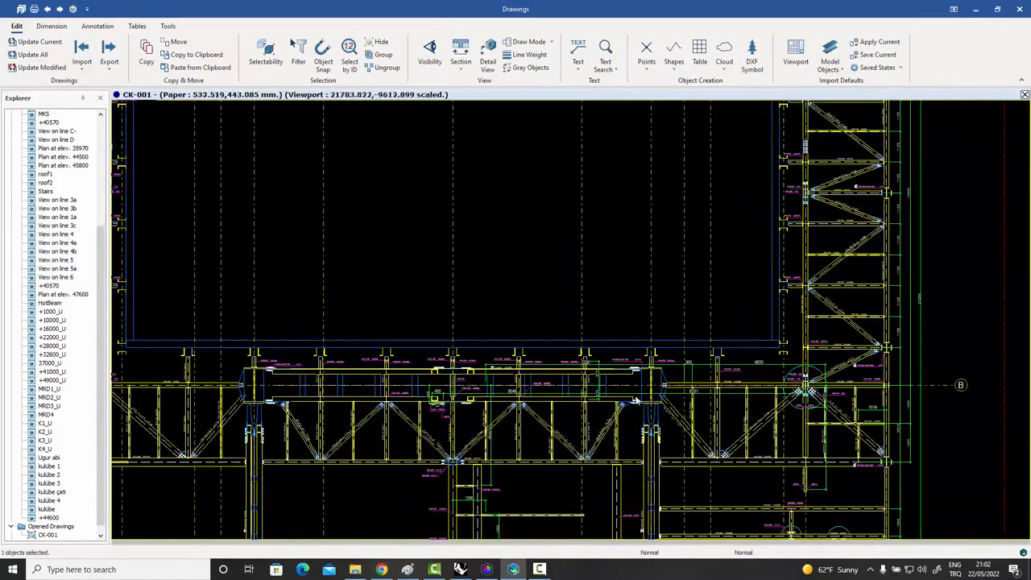
mouse_move(783, 528)
middle_mouse_down()
mouse_move(644, 337)
mouse_move(359, 297)
mouse_move(387, 291)
mouse_move(425, 306)
middle_mouse_up()
scroll(680, 337, "down", 7)
scroll(359, 291, "up", 1)
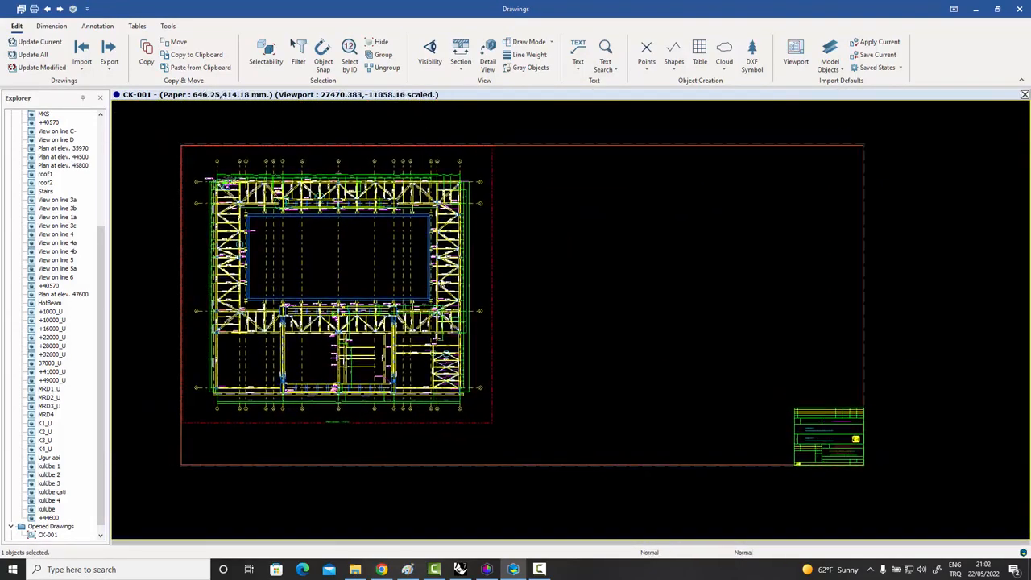
- Generate connection detail drawings for the plan on CK-001 with the Default macro preset and a detail view scale of 25
left_click(167, 26)
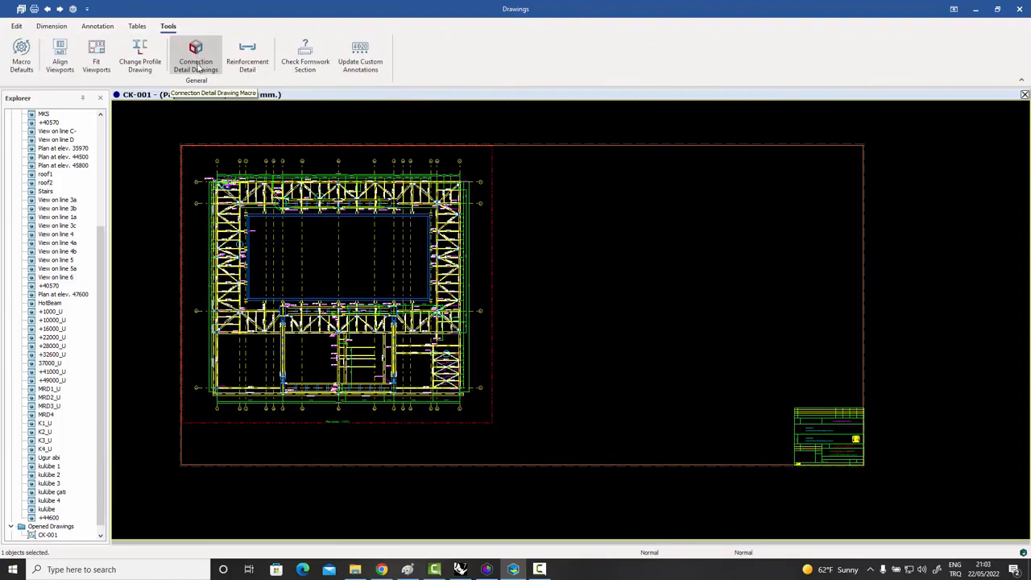
left_click(196, 57)
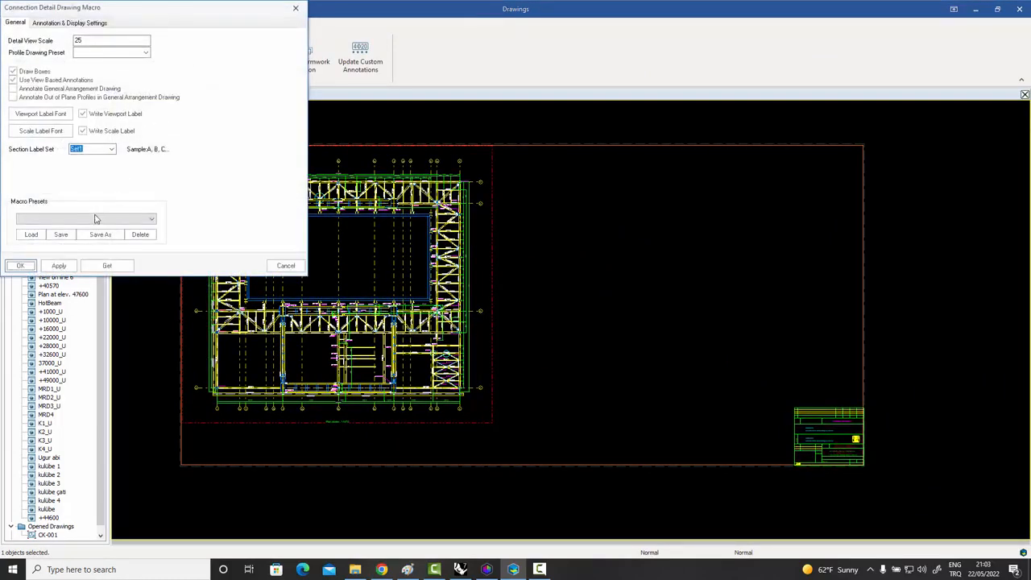
left_click(95, 218)
left_click(89, 228)
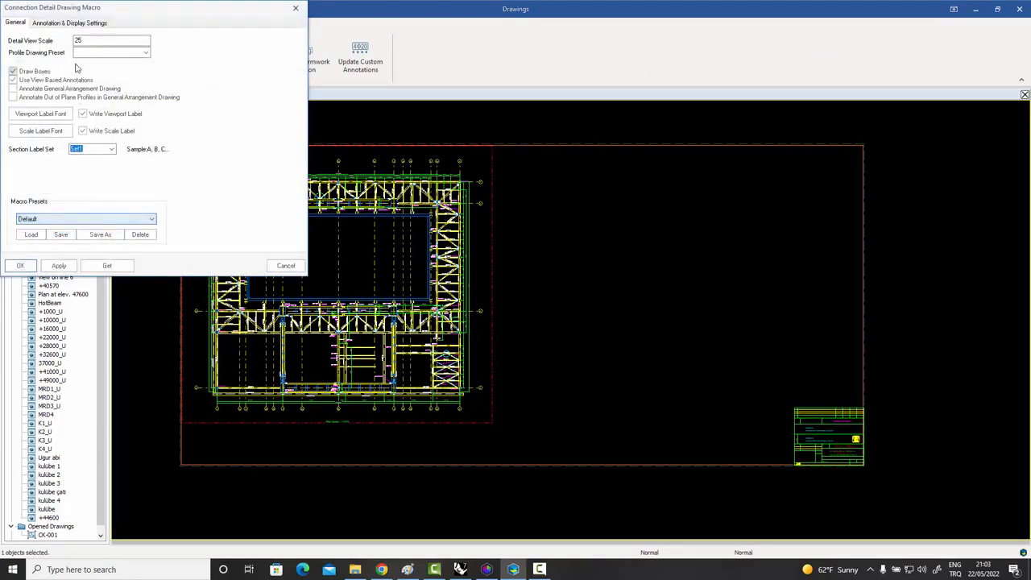
left_click(31, 234)
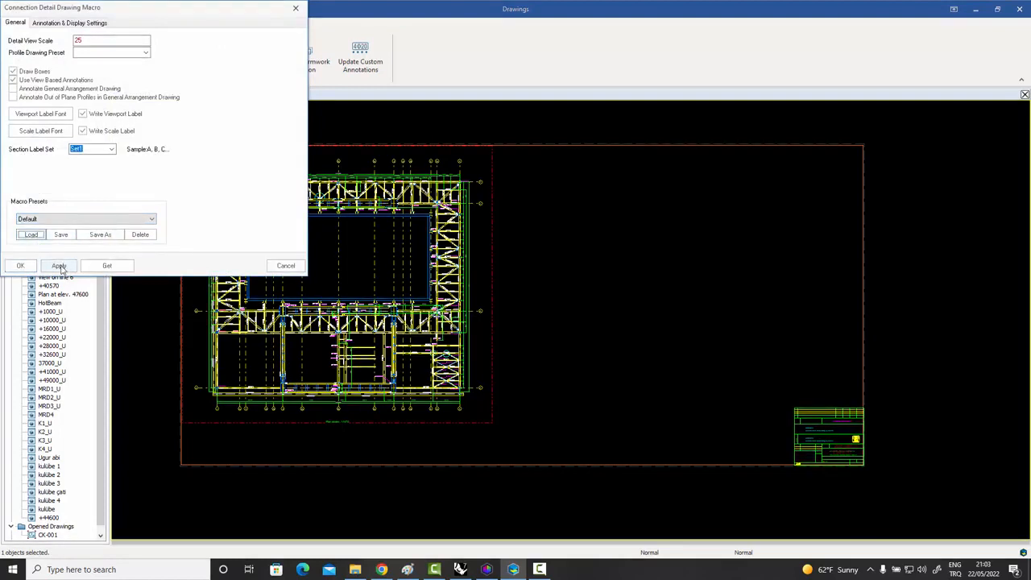
left_click(59, 267)
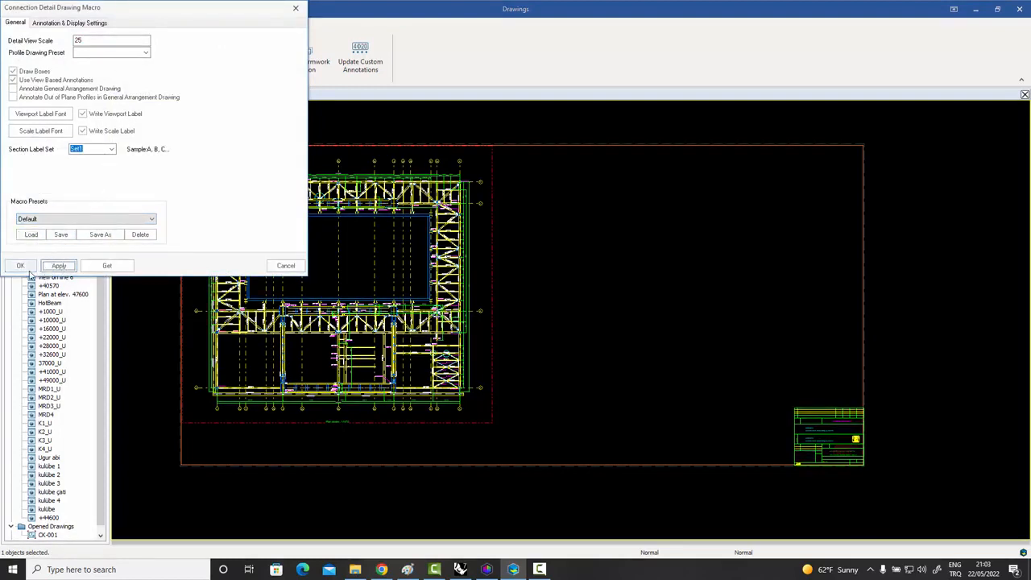
left_click(22, 266)
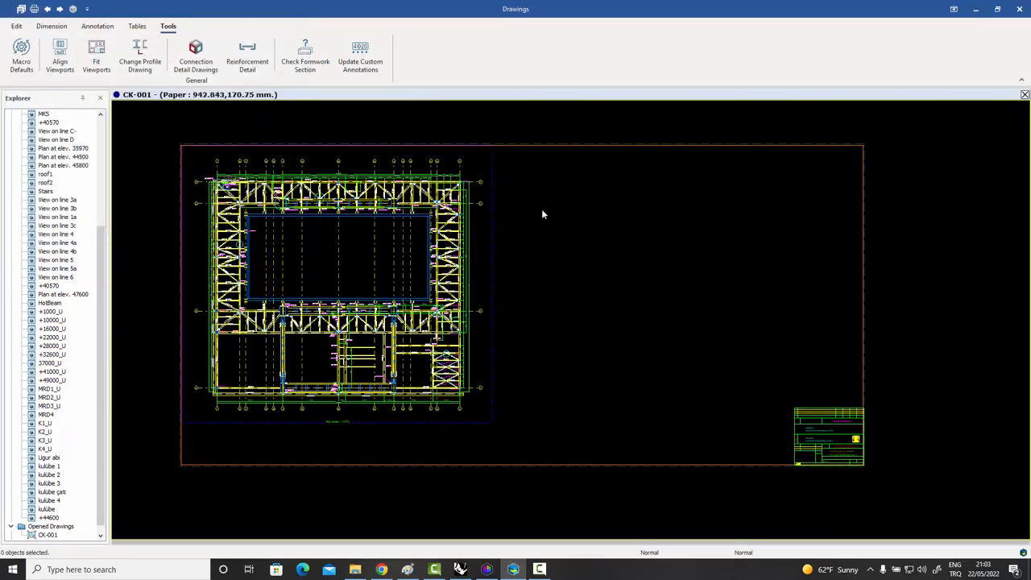
left_click(197, 49)
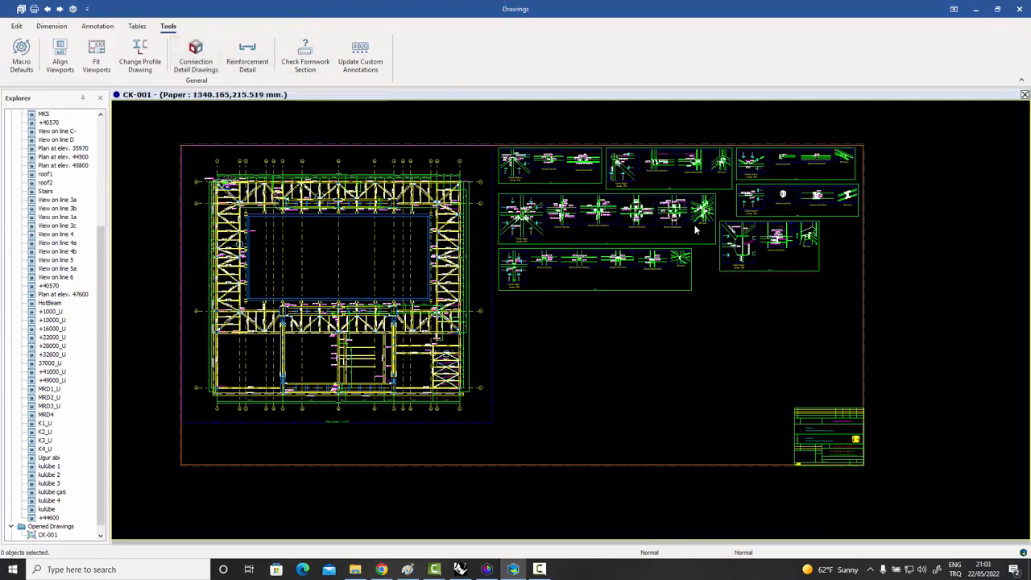
- Examine the generated C3 detail with its sections and 3D view, plus the neighbouring C7 detail
scroll(695, 230, "up", 5)
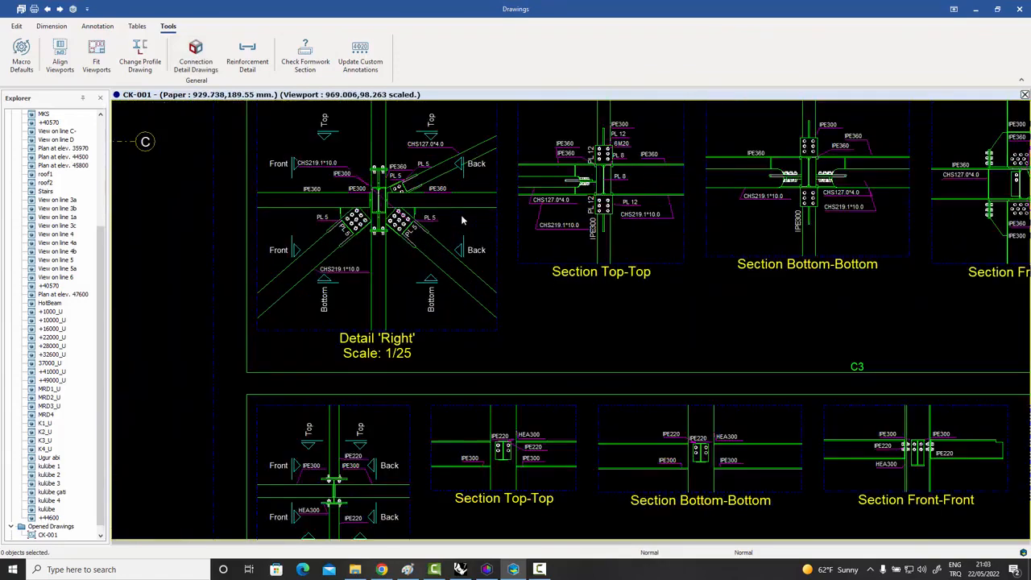
mouse_move(599, 223)
middle_mouse_down()
mouse_move(485, 275)
mouse_move(334, 280)
middle_mouse_up()
middle_click_drag(588, 285, 415, 277)
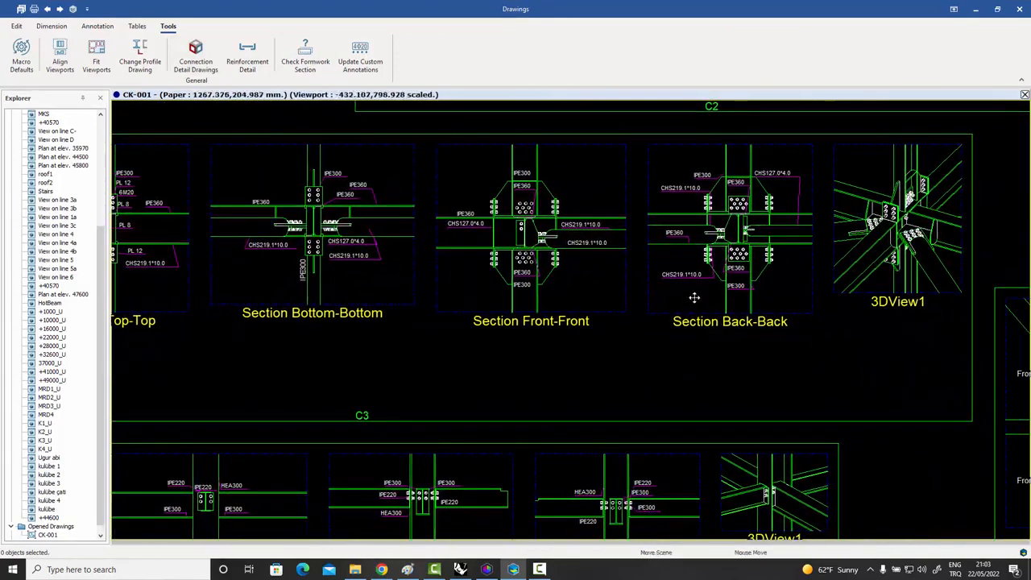
middle_click_drag(694, 298, 623, 301)
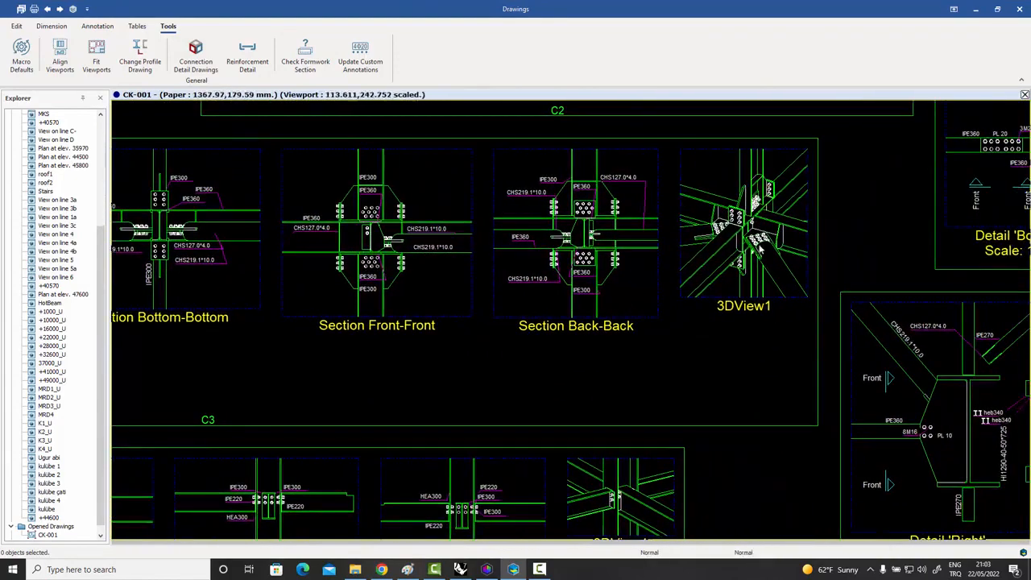
scroll(759, 251, "up", 4)
scroll(770, 264, "down", 8)
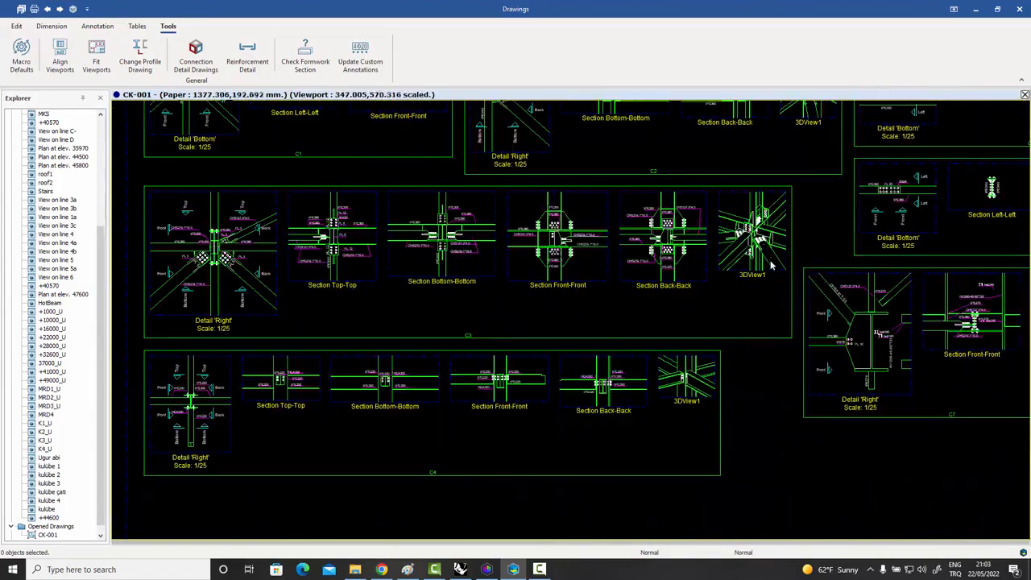
scroll(771, 394, "up", 5)
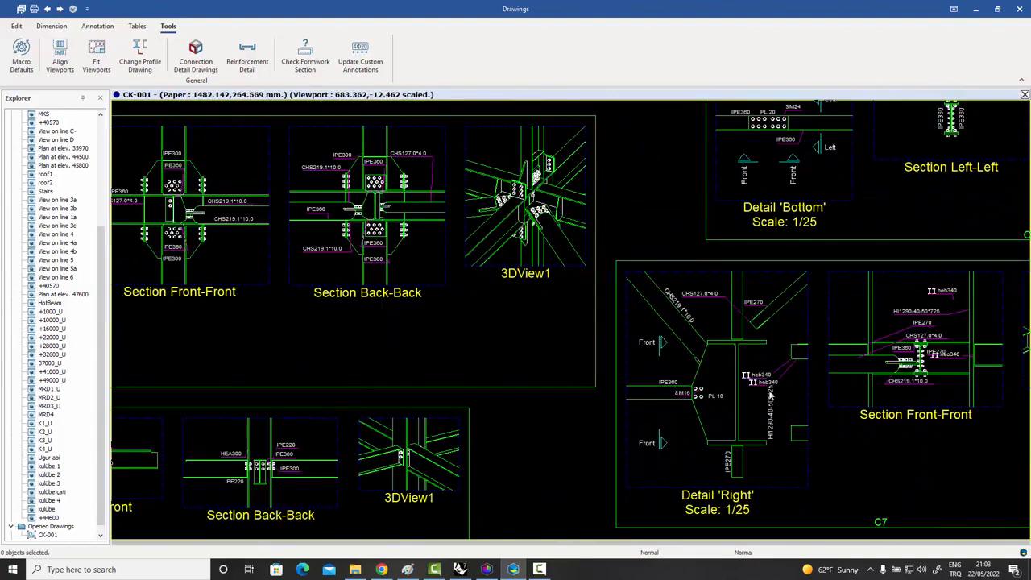
scroll(769, 392, "down", 6)
scroll(689, 277, "up", 6)
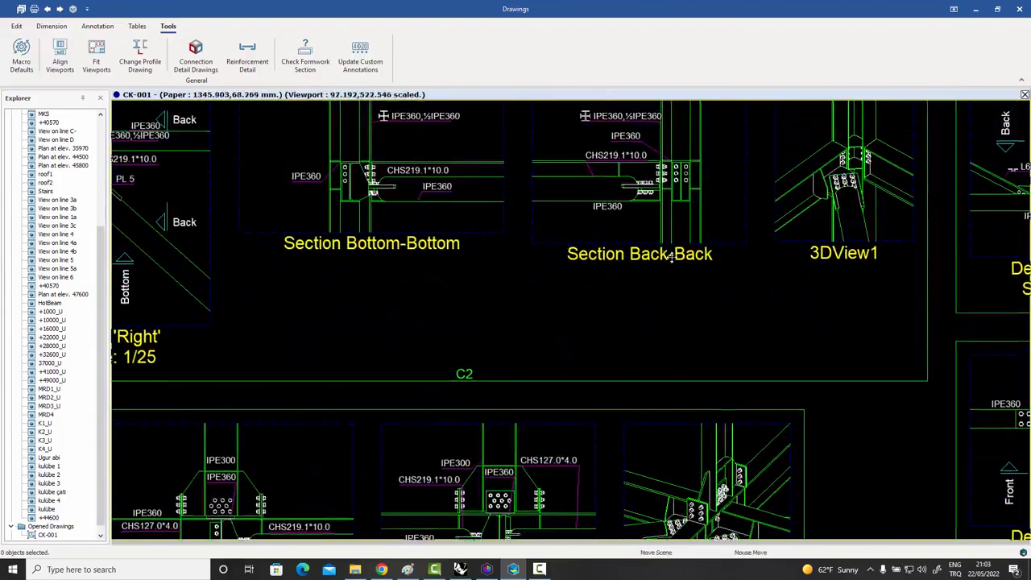
- Examine the generated detail frames C2, C1 and C4 and their arrangement beside the general arrangement plan
mouse_move(671, 256)
middle_mouse_down()
mouse_move(702, 301)
mouse_move(762, 263)
middle_mouse_up()
scroll(702, 301, "up", 2)
scroll(702, 301, "down", 4)
scroll(762, 262, "down", 1)
middle_click_drag(690, 293, 737, 253)
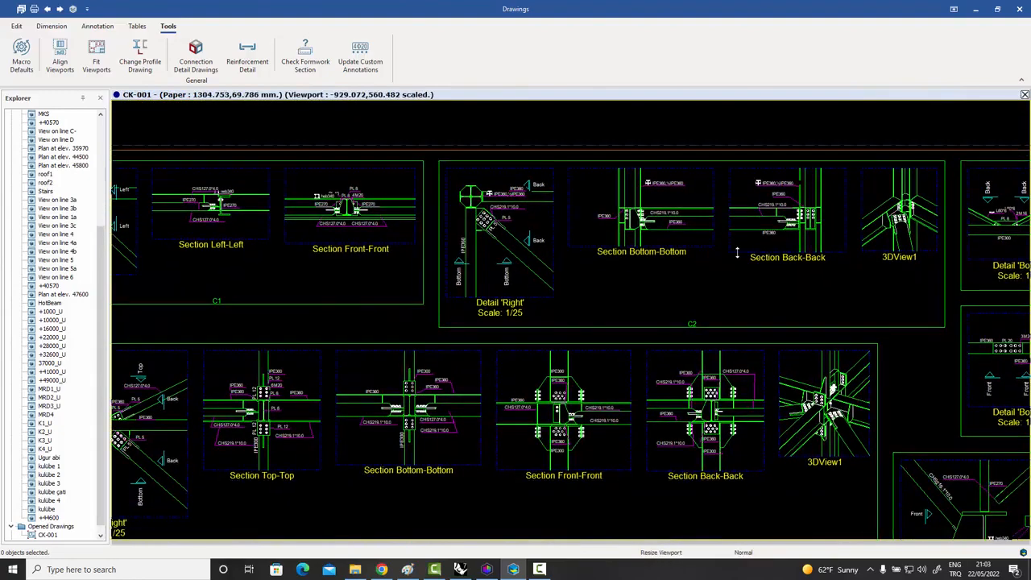
scroll(737, 252, "down", 2)
mouse_move(665, 288)
middle_mouse_down()
mouse_move(669, 259)
mouse_move(726, 163)
middle_mouse_up()
middle_click_drag(609, 333, 669, 293)
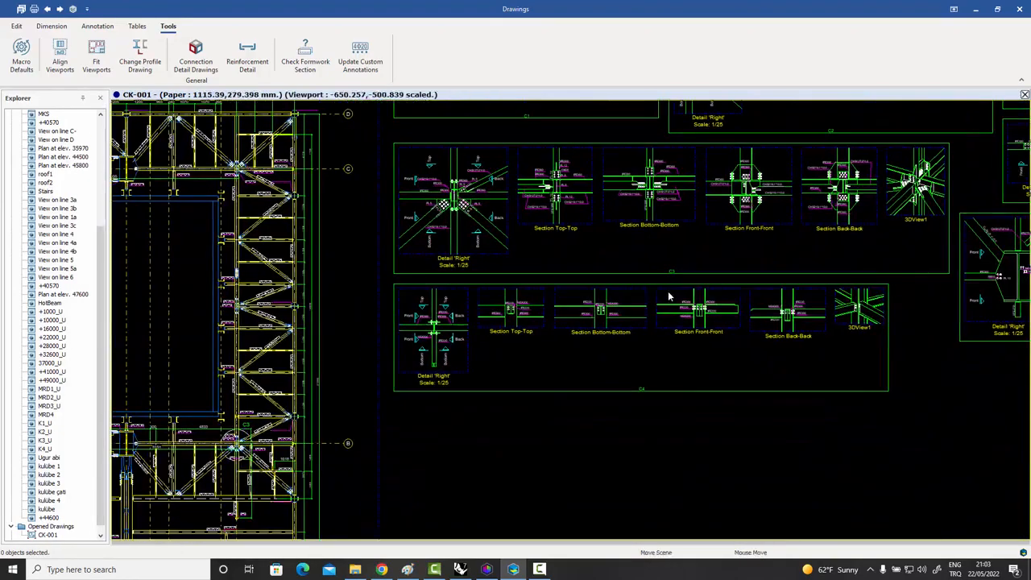
middle_click_drag(577, 315, 702, 315)
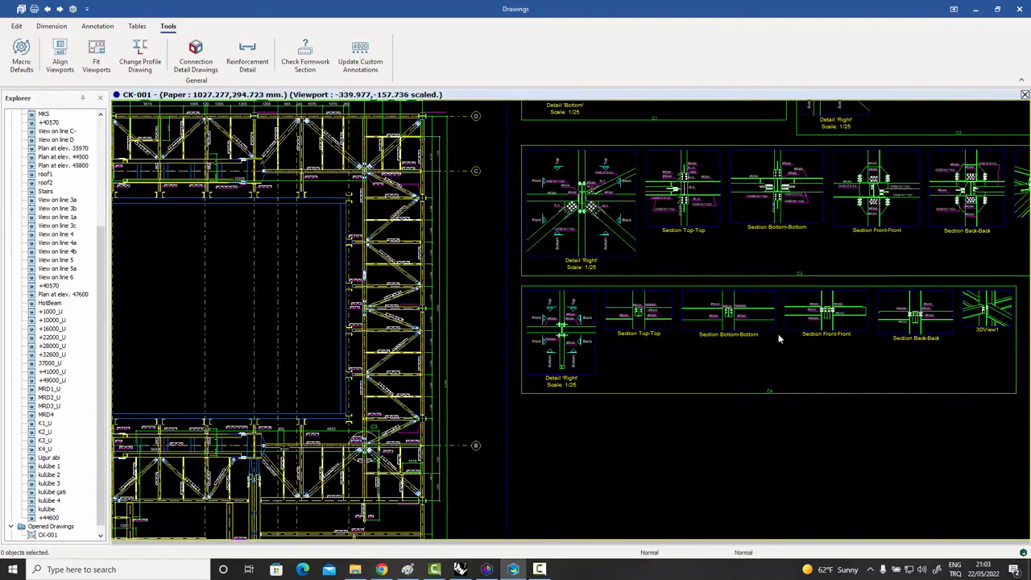
middle_click_drag(781, 334, 664, 347)
scroll(827, 337, "up", 1)
scroll(825, 335, "down", 3)
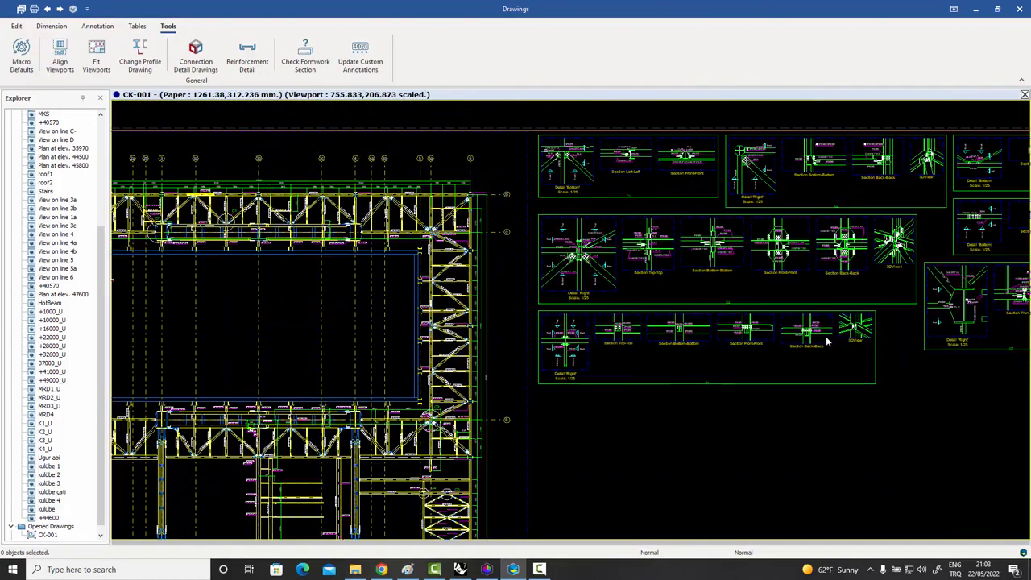
scroll(826, 336, "down", 1)
- Examine the detail circles C1, C7, C2 and C6 marking the joints on the general arrangement plan
middle_click_drag(633, 290, 712, 306)
scroll(527, 278, "up", 6)
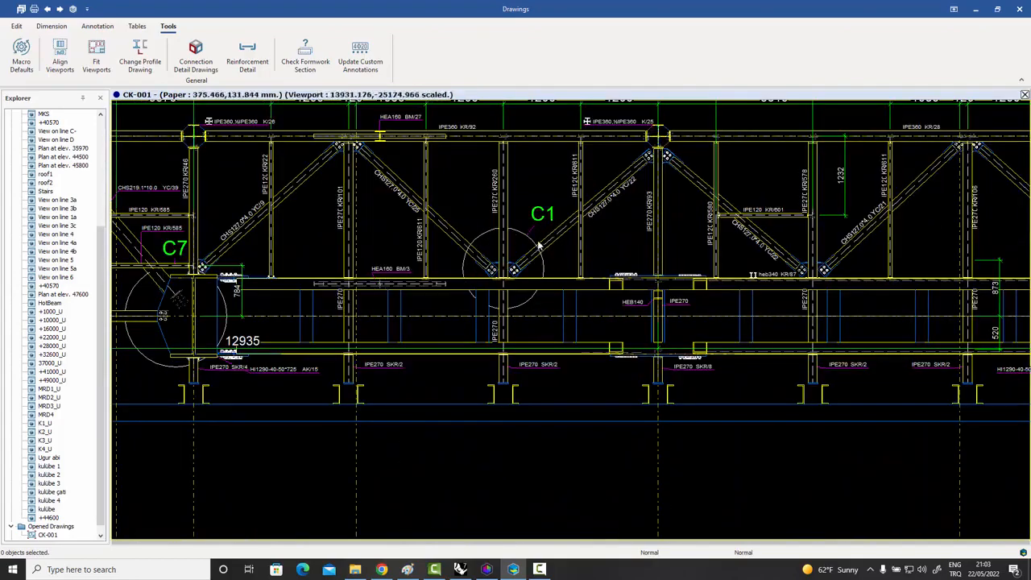
scroll(538, 241, "up", 2)
scroll(507, 229, "down", 4)
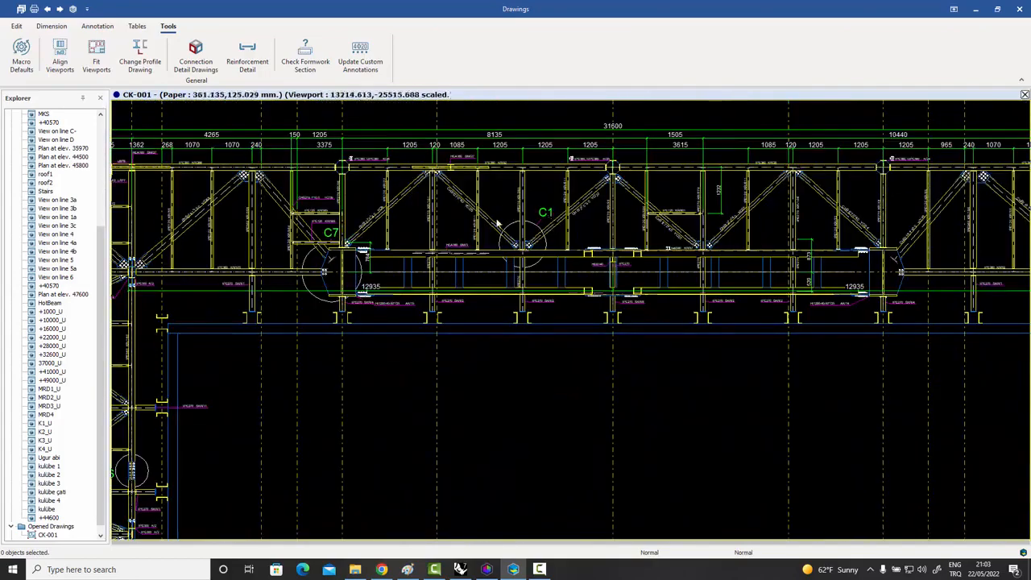
scroll(419, 229, "up", 4)
scroll(373, 231, "down", 5)
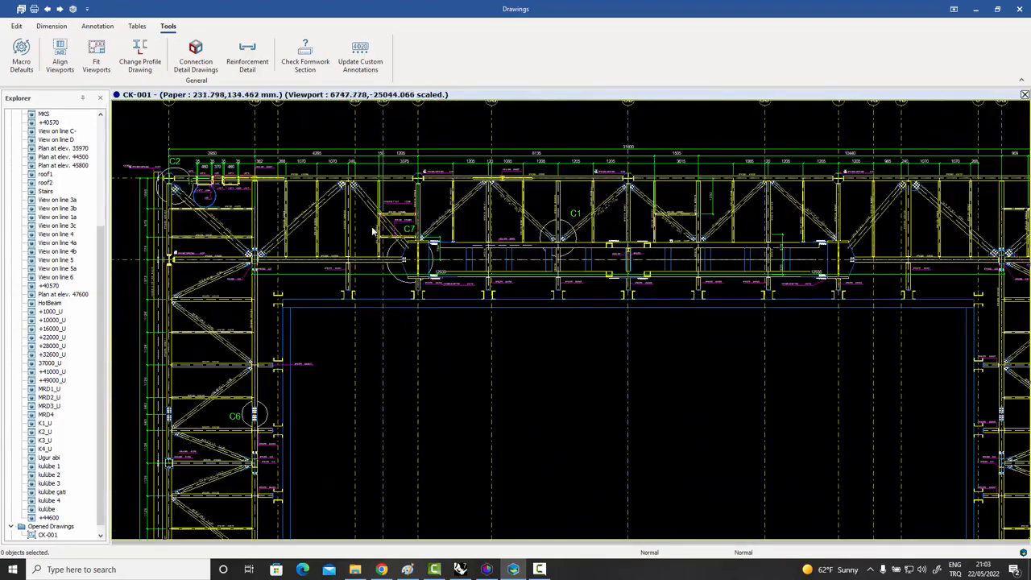
middle_click_drag(373, 231, 471, 249)
scroll(257, 189, "up", 7)
scroll(292, 194, "down", 8)
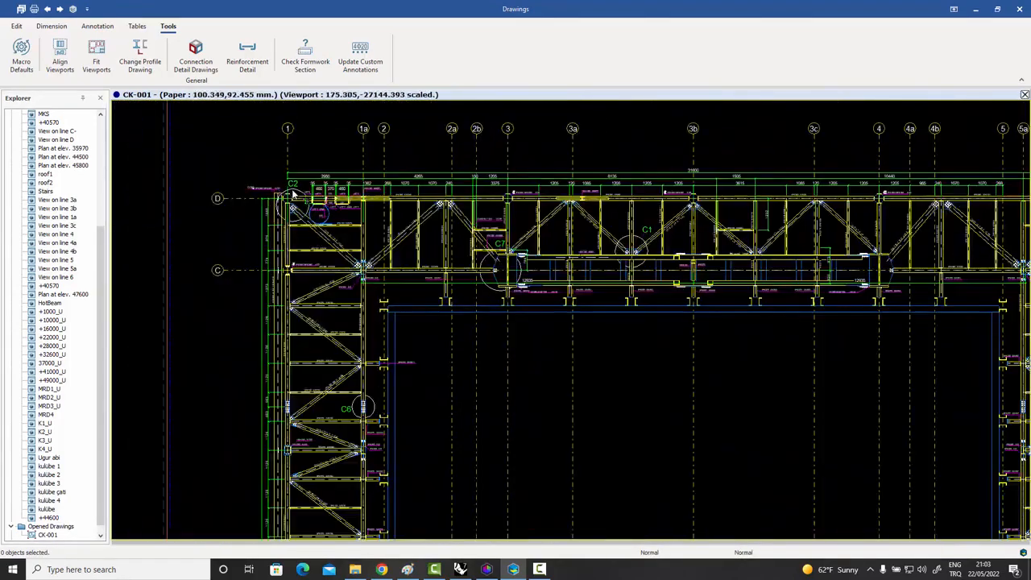
scroll(294, 194, "down", 1)
scroll(348, 362, "up", 4)
scroll(347, 359, "down", 7)
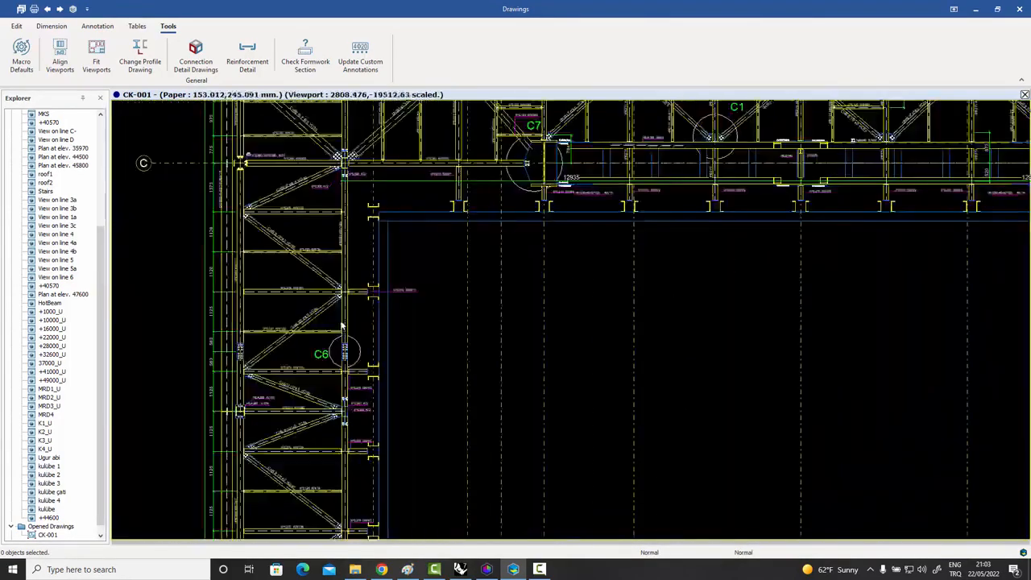
middle_click_drag(520, 334, 455, 330)
scroll(455, 331, "down", 1)
- Check the labels of detail frames C1, C2 and C3 against the marks on the plan
scroll(559, 234, "up", 6)
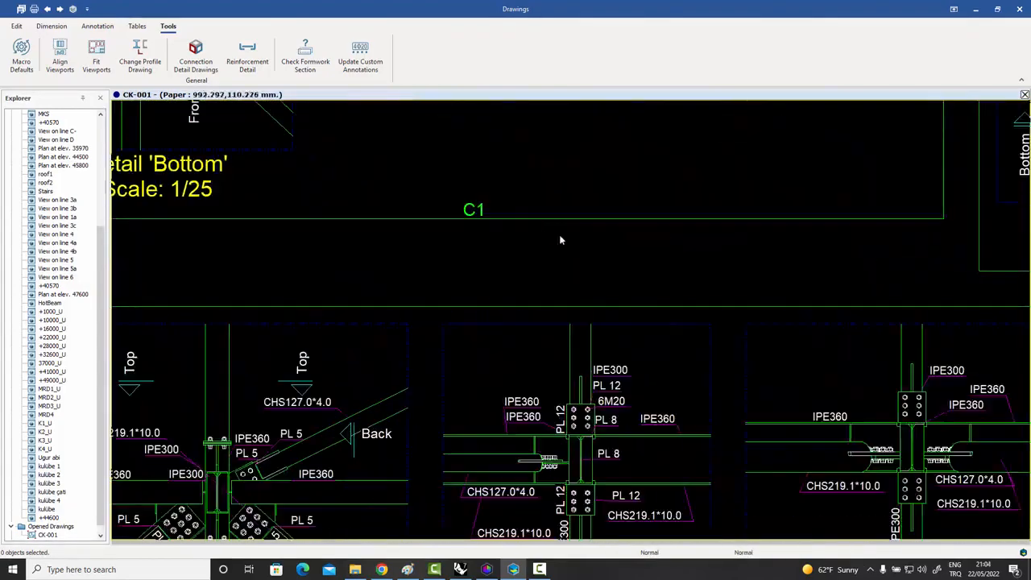
scroll(479, 225, "down", 1)
scroll(797, 252, "down", 6)
scroll(778, 239, "up", 4)
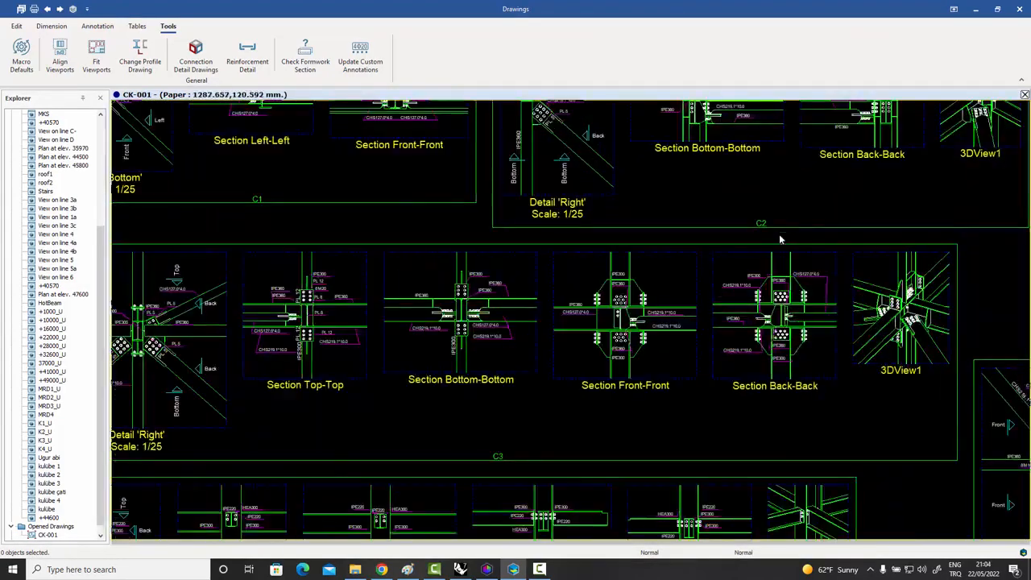
scroll(741, 253, "down", 5)
mouse_move(761, 292)
middle_mouse_down()
mouse_move(690, 278)
mouse_move(738, 231)
middle_mouse_up()
scroll(690, 277, "down", 1)
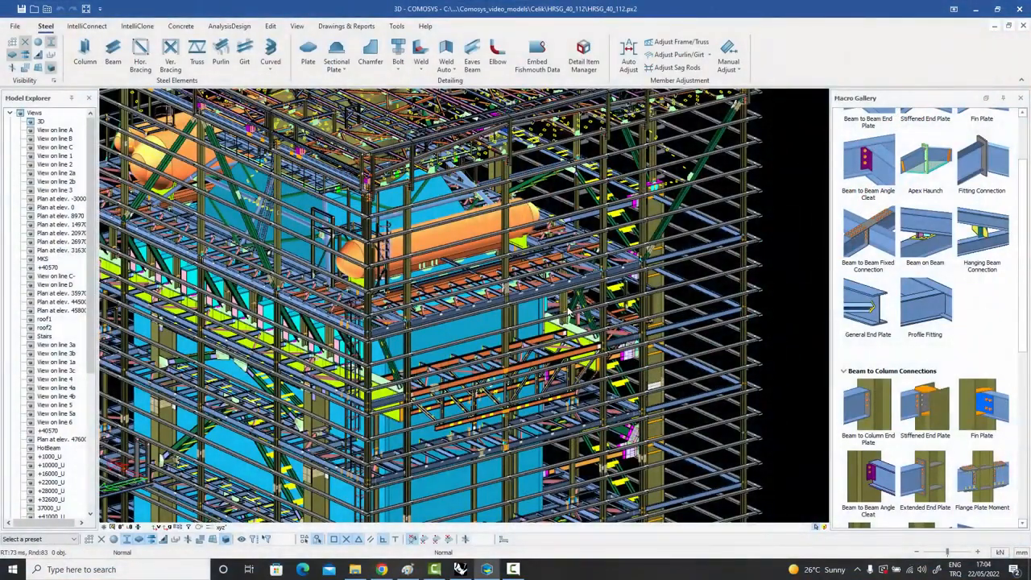
- Examine the whole plant in the 3D model, including the upper floors around the orange drums
scroll(541, 303, "down", 5)
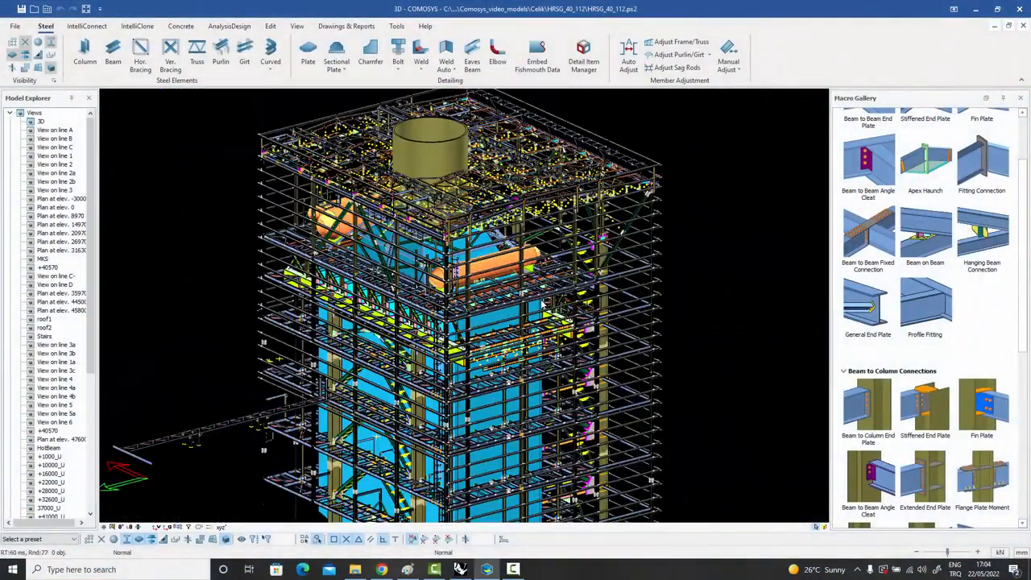
scroll(542, 304, "up", 2)
scroll(542, 303, "down", 3)
scroll(531, 308, "up", 4)
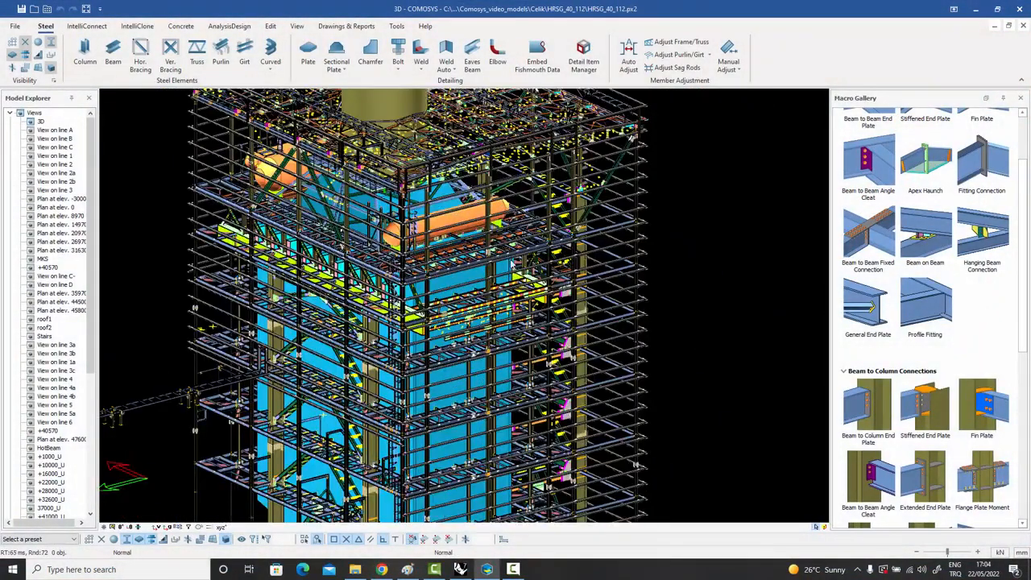
scroll(511, 263, "up", 2)
scroll(512, 263, "up", 2)
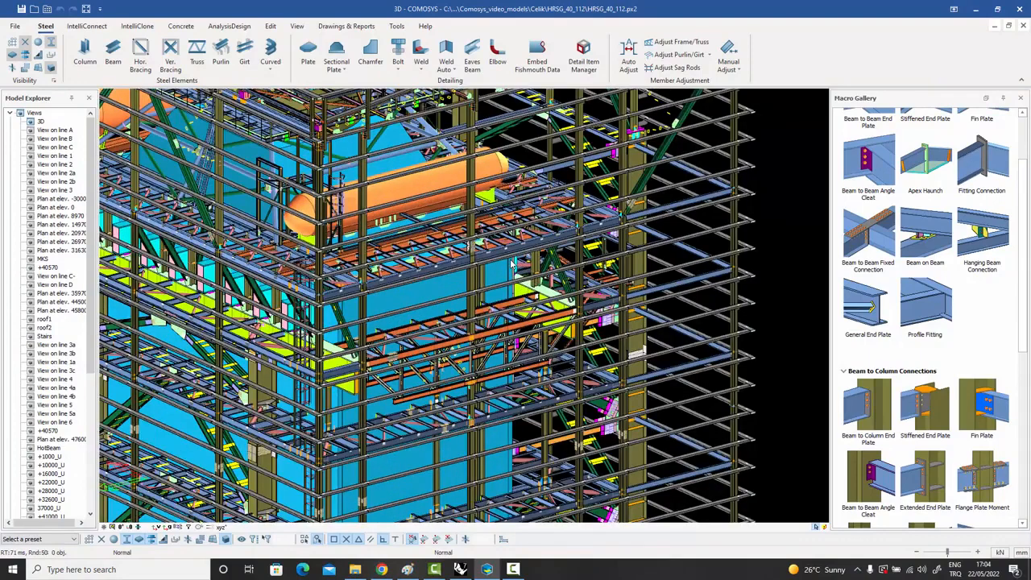
scroll(512, 263, "up", 2)
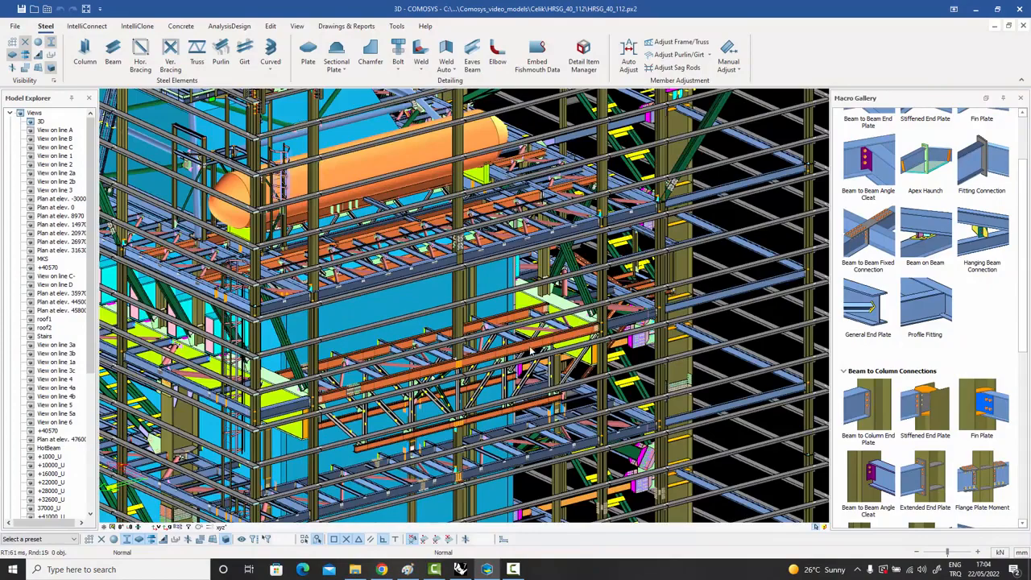
- Select a steel member below the orange drum and examine the surrounding trusses, bracings and joint plates up close
left_click(515, 320)
middle_click_drag(515, 338, 518, 293)
scroll(483, 259, "up", 2)
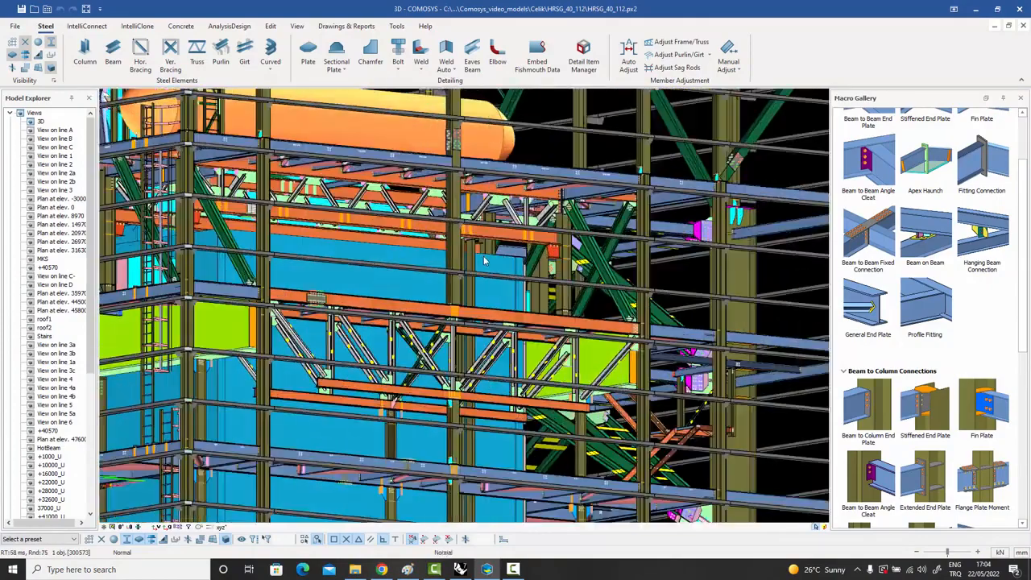
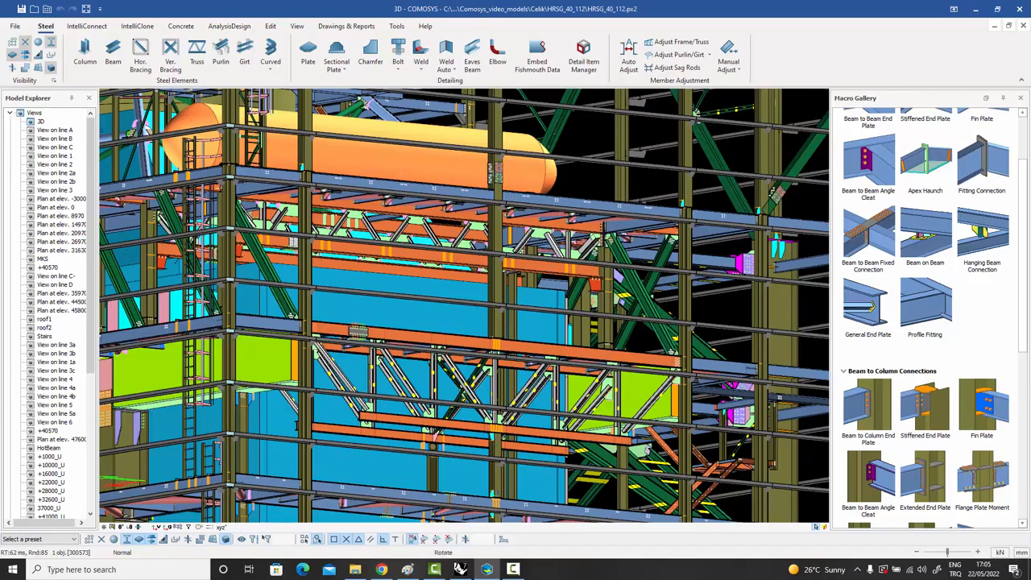
middle_click_drag(464, 306, 493, 278)
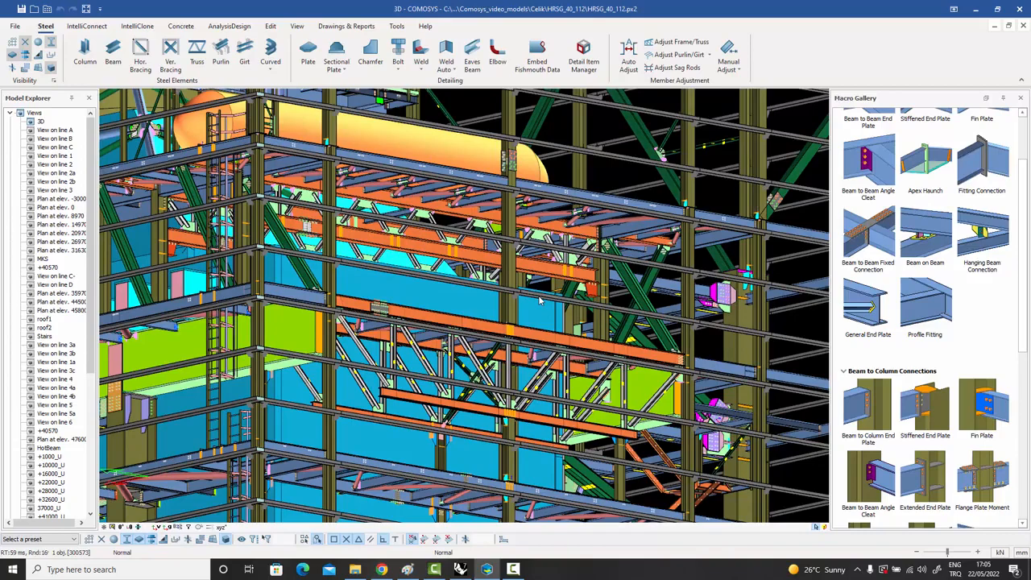
scroll(553, 297, "up", 4)
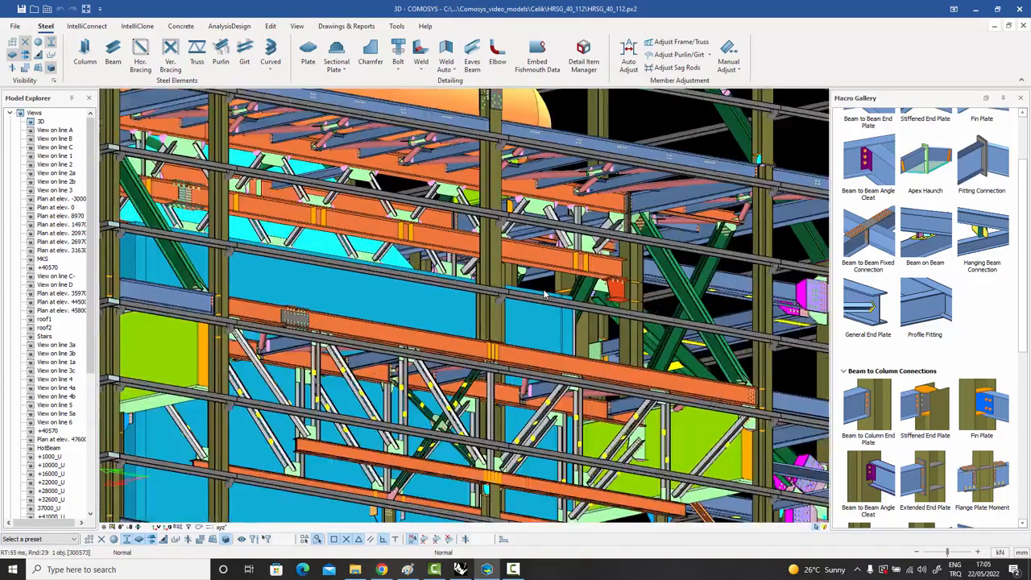
scroll(552, 296, "down", 4)
scroll(544, 288, "up", 3)
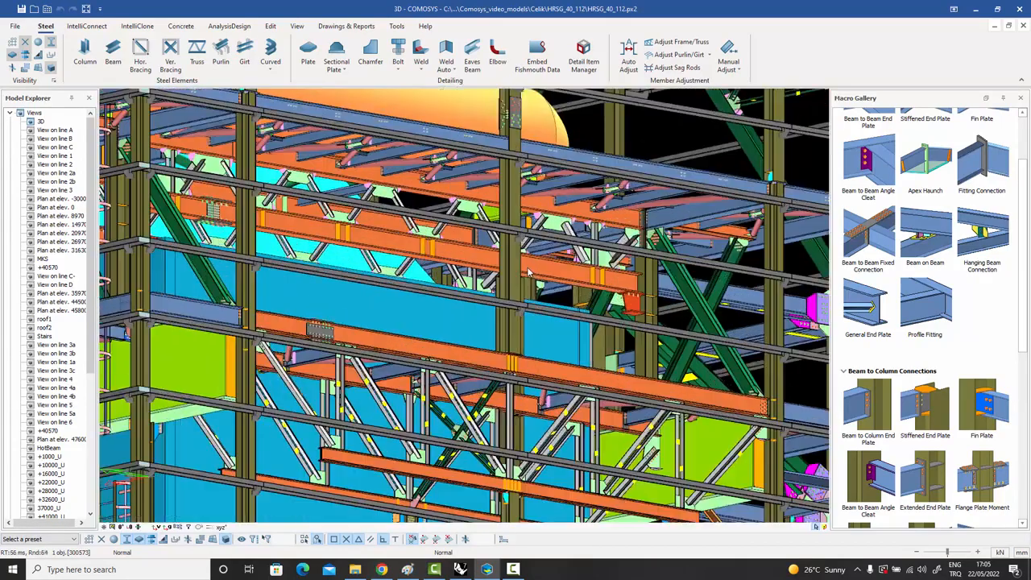
middle_click_drag(523, 268, 568, 292)
scroll(541, 266, "up", 1)
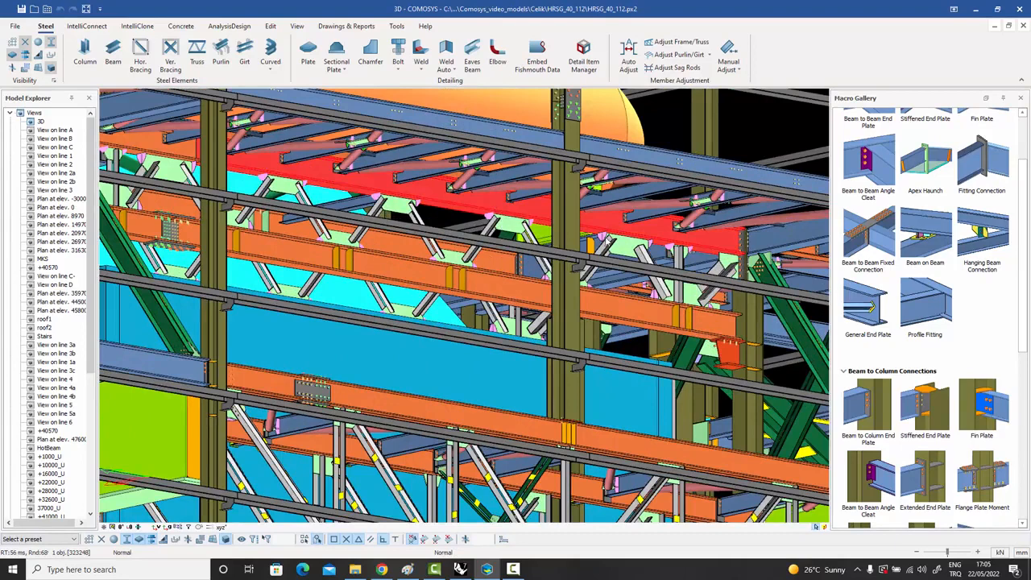
- Select the whole assembly of the chosen truss member and show only that truss in the 3D view
scroll(484, 230, "up", 1)
right_click(485, 195)
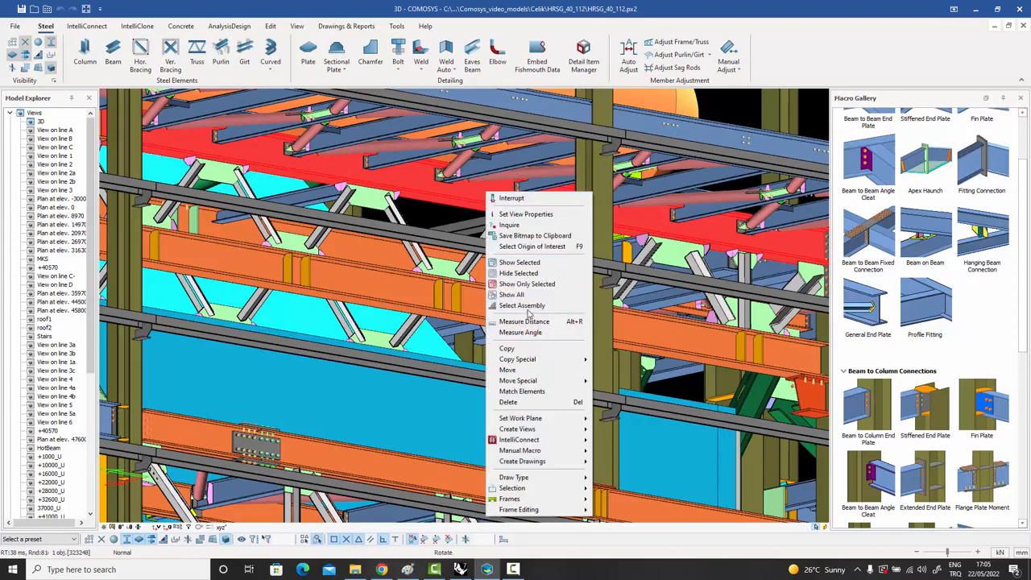
left_click(525, 305)
middle_click_drag(526, 306, 363, 243)
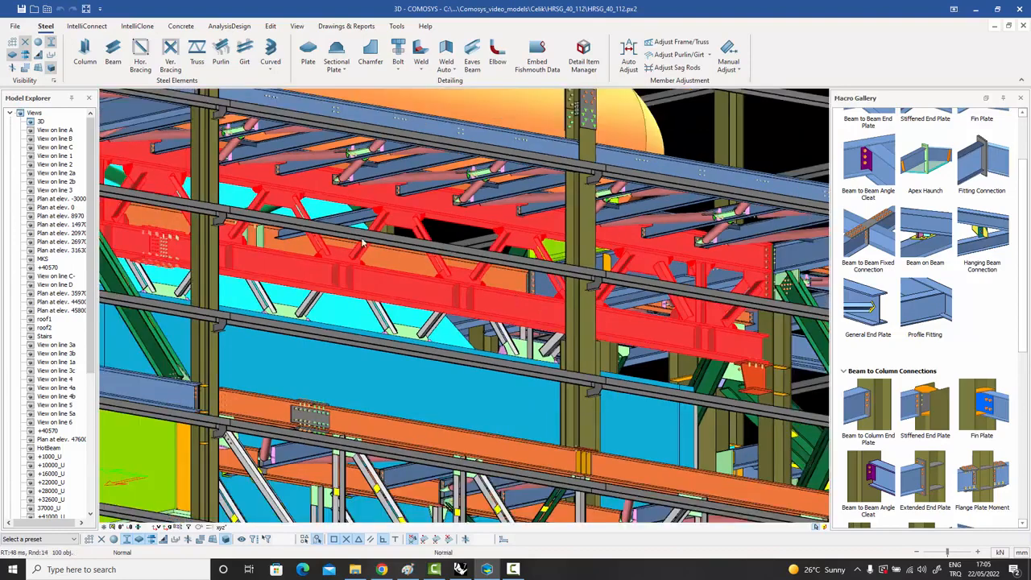
right_click(553, 231)
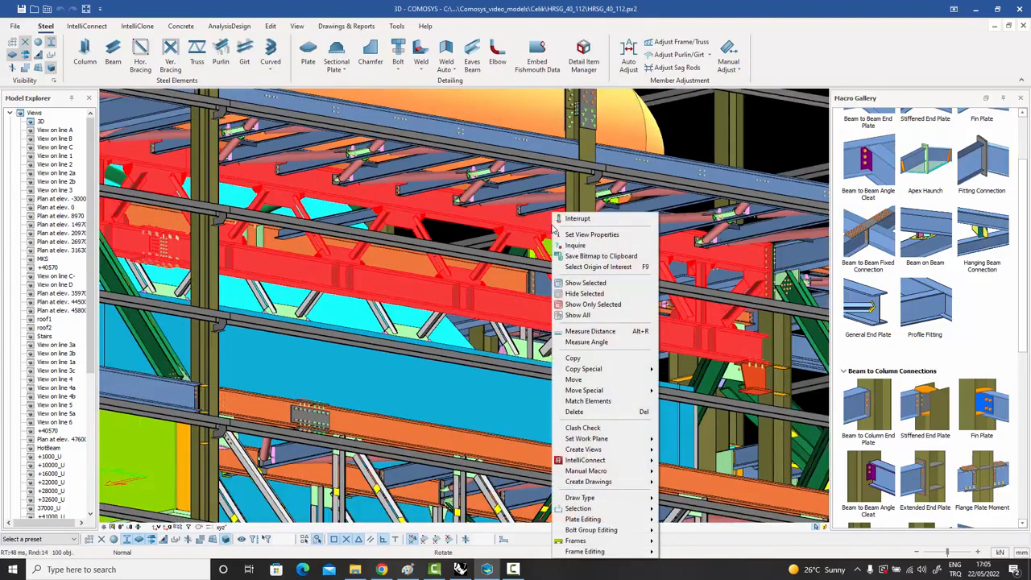
left_click(594, 306)
left_click(612, 262)
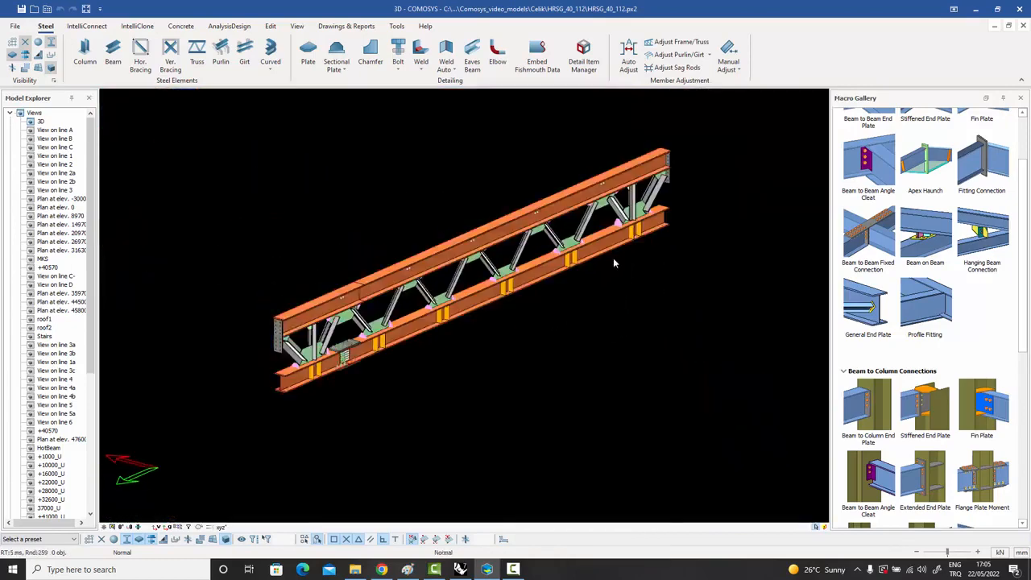
- Examine the isolated truss along its length, including the chords, diagonals, gusset plates, stiffeners and bolted splice
scroll(613, 261, "up", 5)
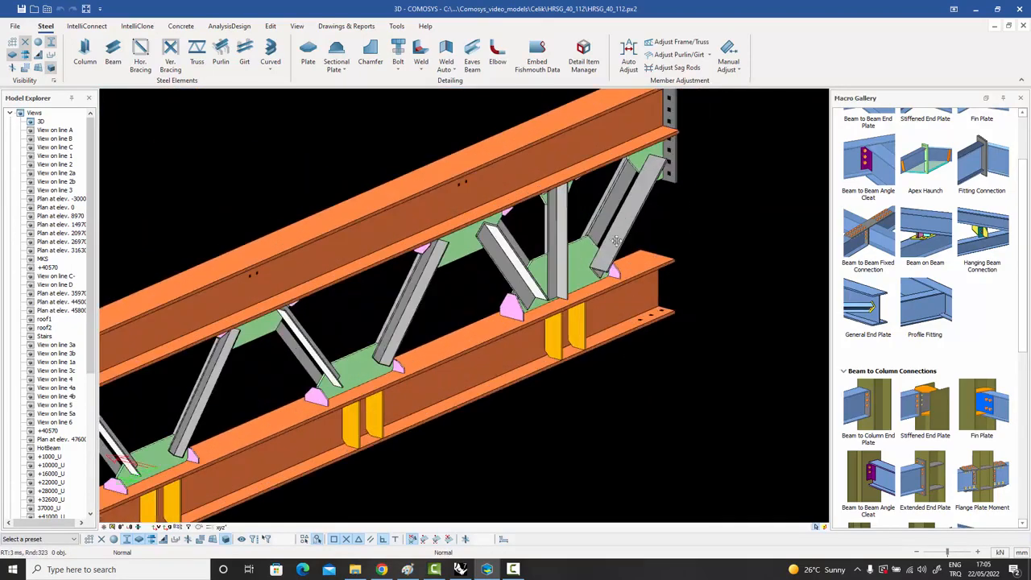
scroll(597, 216, "up", 2)
scroll(596, 215, "down", 6)
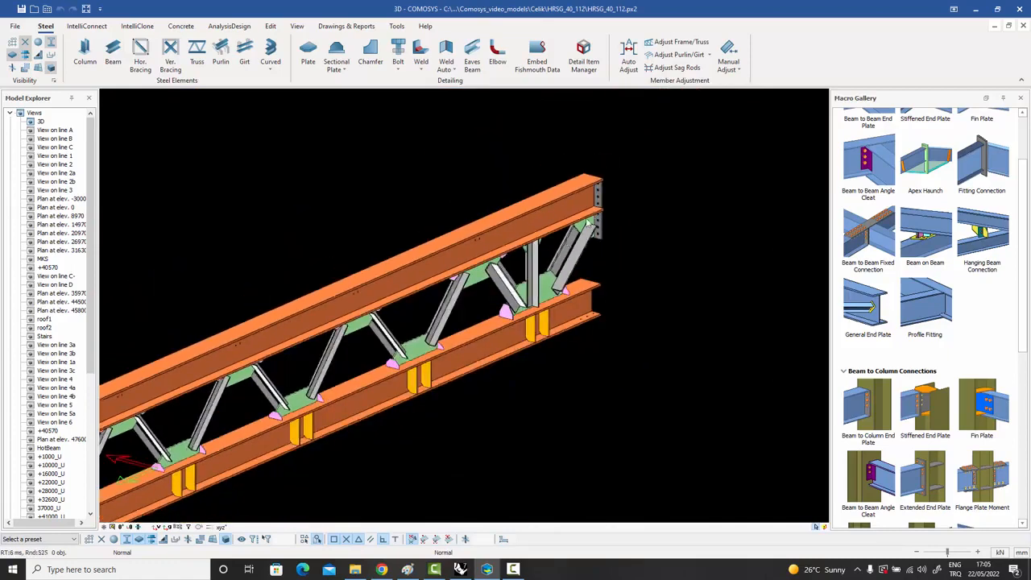
scroll(591, 233, "up", 5)
scroll(590, 241, "down", 4)
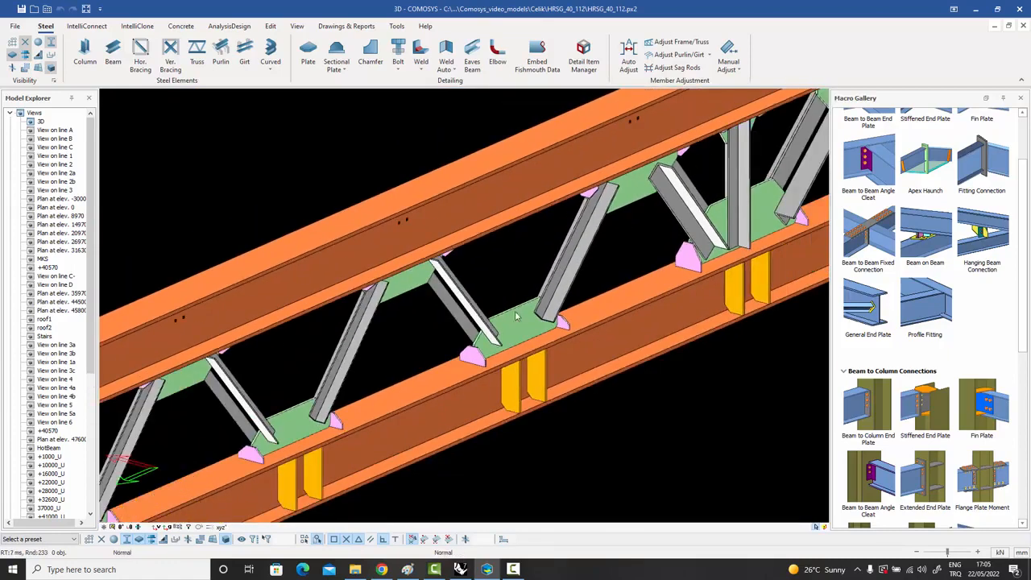
scroll(360, 385, "down", 4)
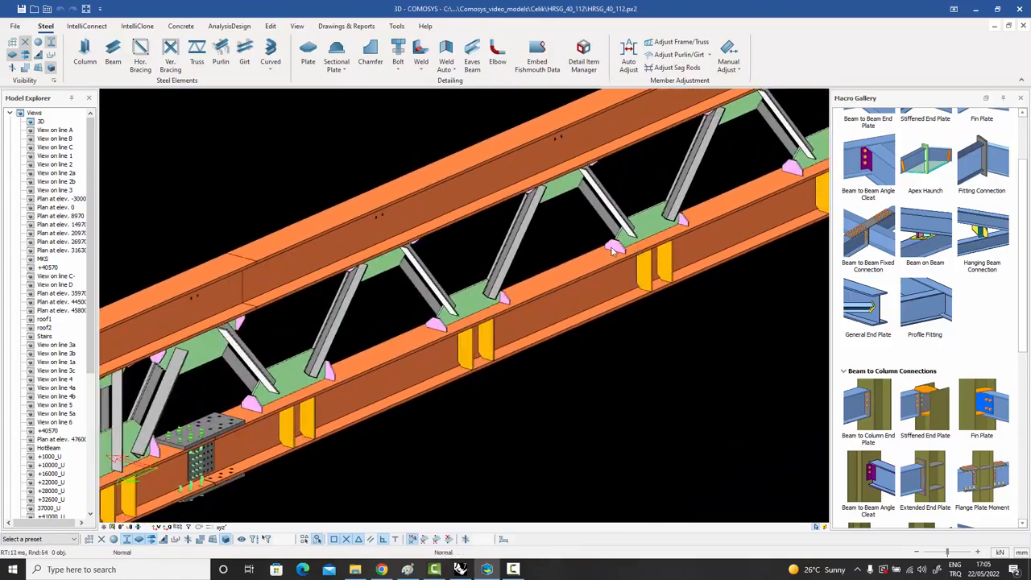
scroll(360, 385, "up", 4)
scroll(360, 385, "down", 2)
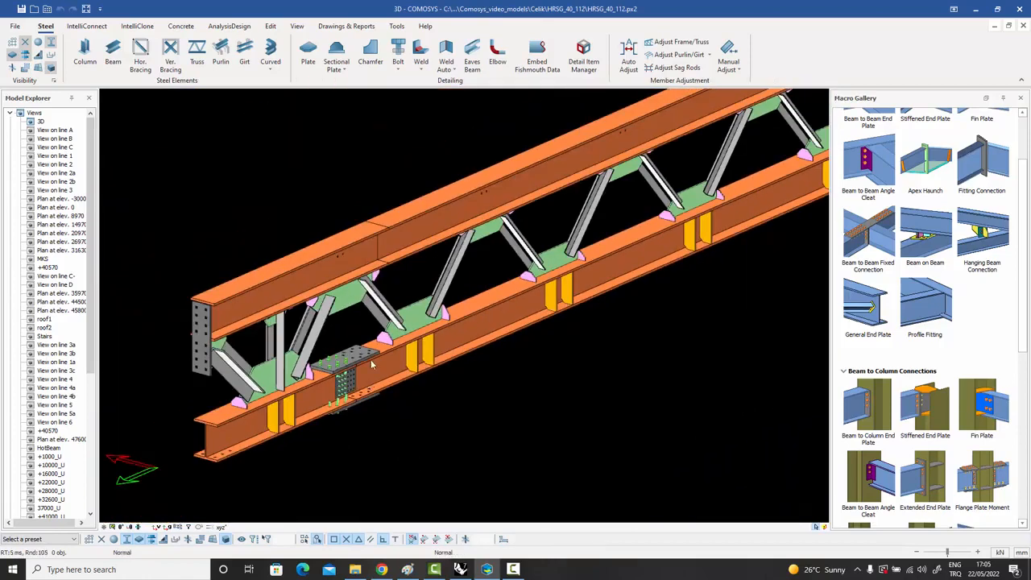
scroll(372, 365, "down", 4)
scroll(522, 352, "up", 4)
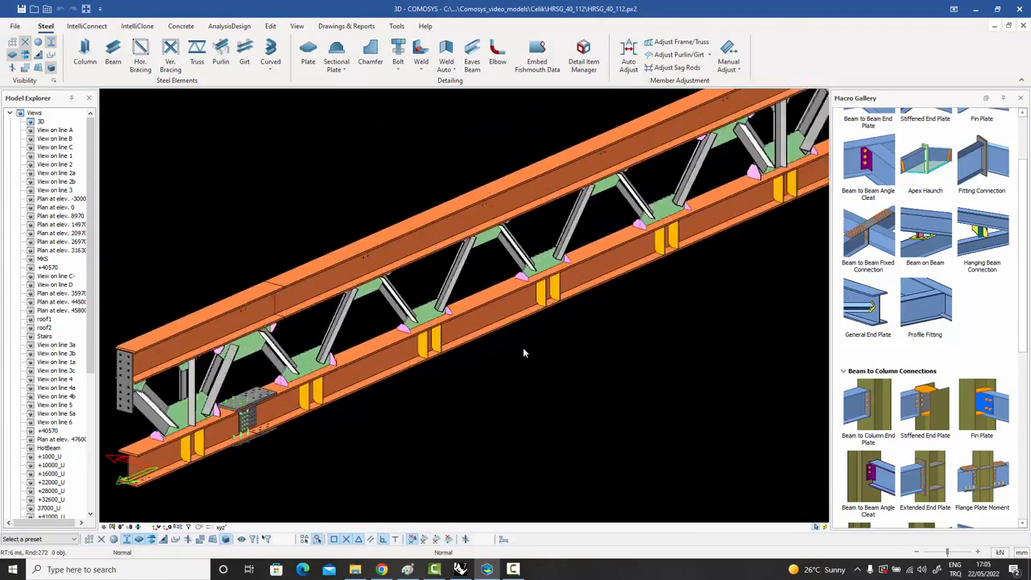
scroll(523, 352, "down", 1)
scroll(536, 237, "up", 4)
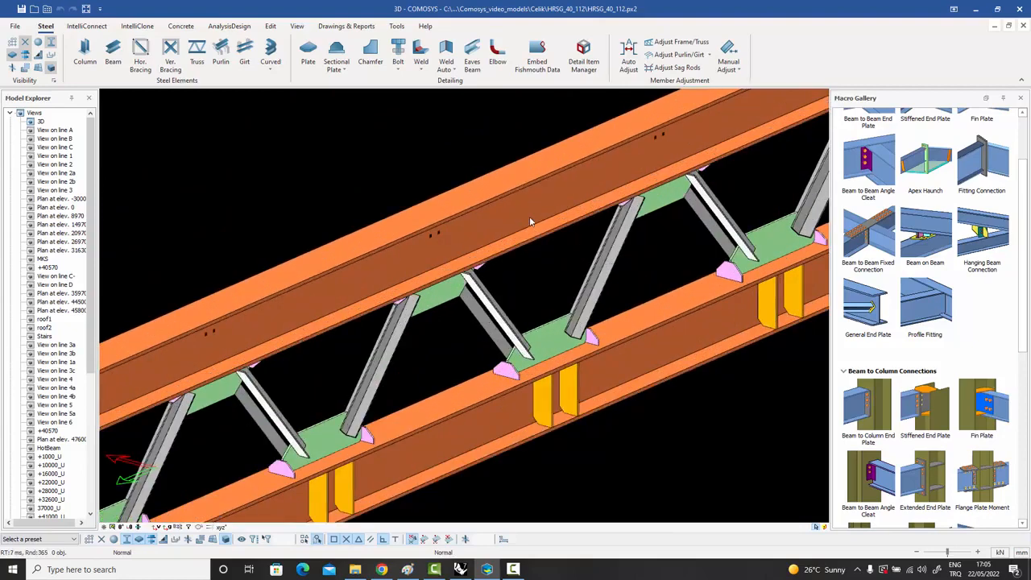
- Create an assembly drawing from the upper chord of the isolated truss
left_click(529, 216)
right_click(529, 216)
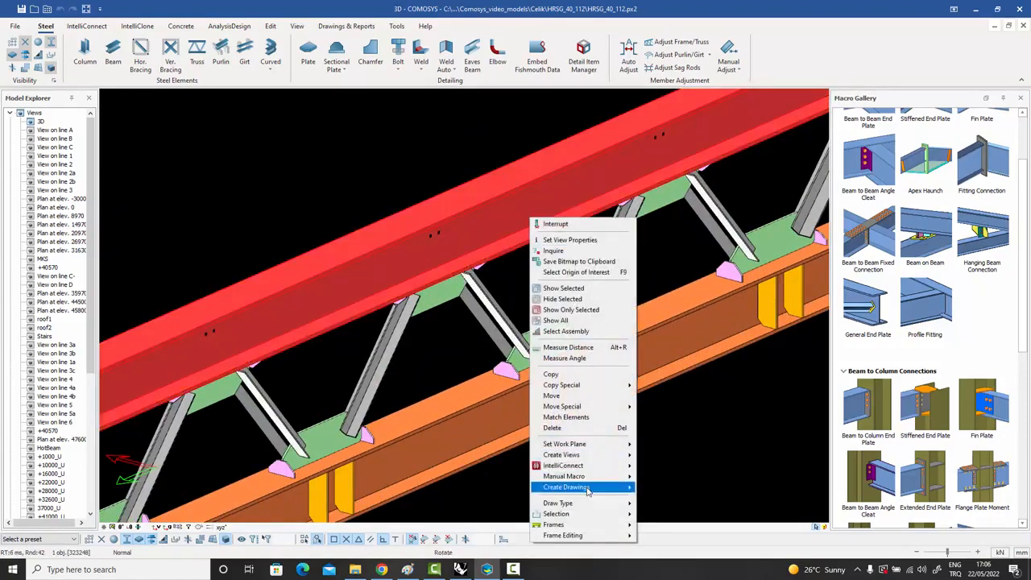
mouse_move(587, 489)
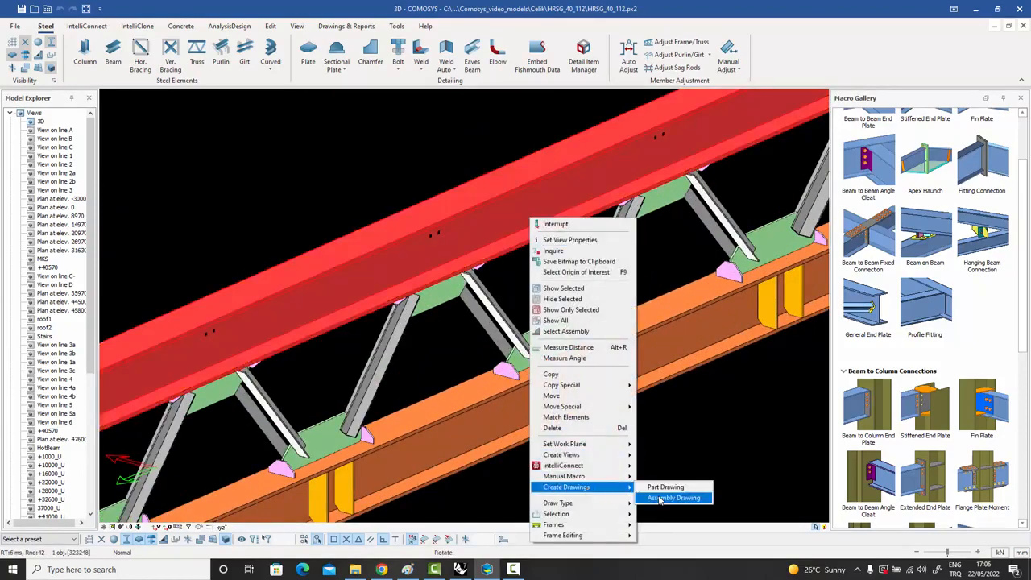
left_click(659, 497)
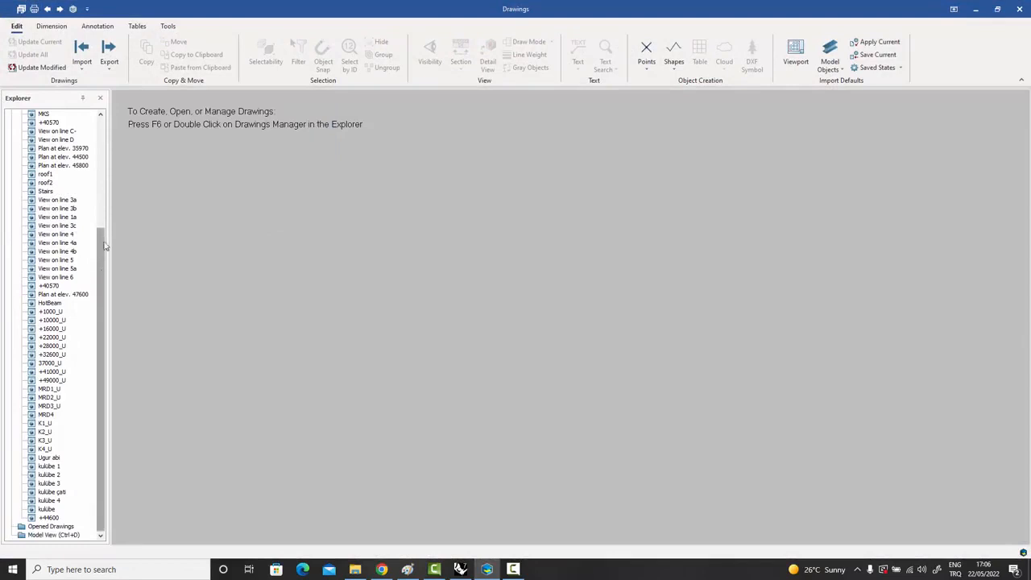
- Open drawing 835-156-CE-001 from the Drawings Manager, close the manager and examine the drawing's parts list
left_click_drag(105, 246, 112, 125)
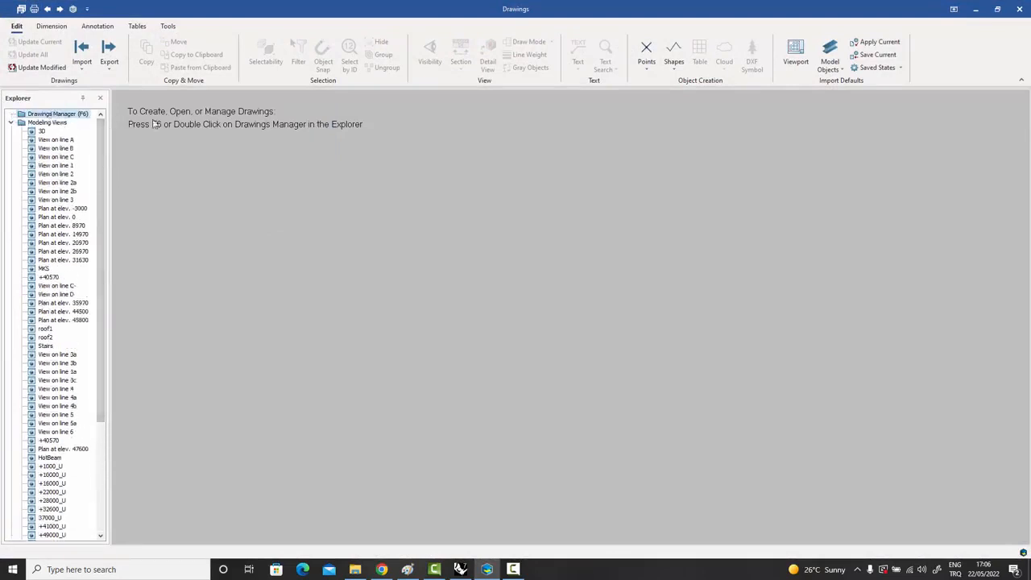
double_click(58, 117)
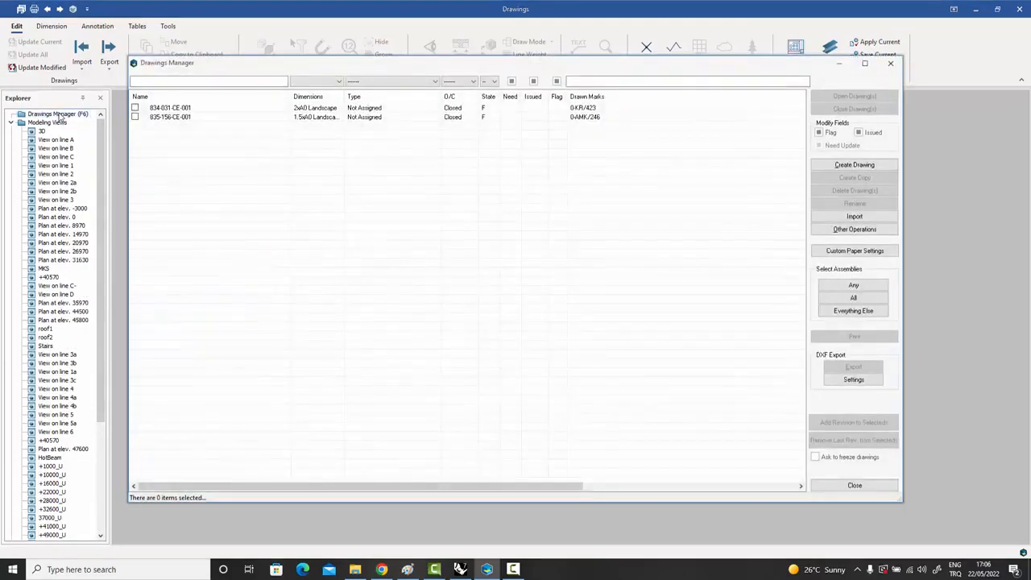
double_click(165, 118)
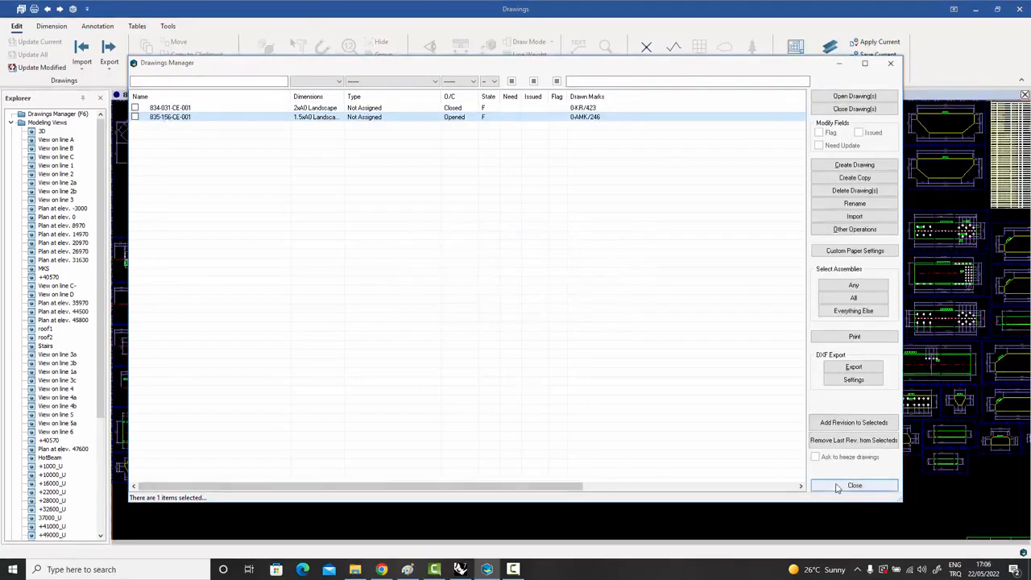
left_click(853, 486)
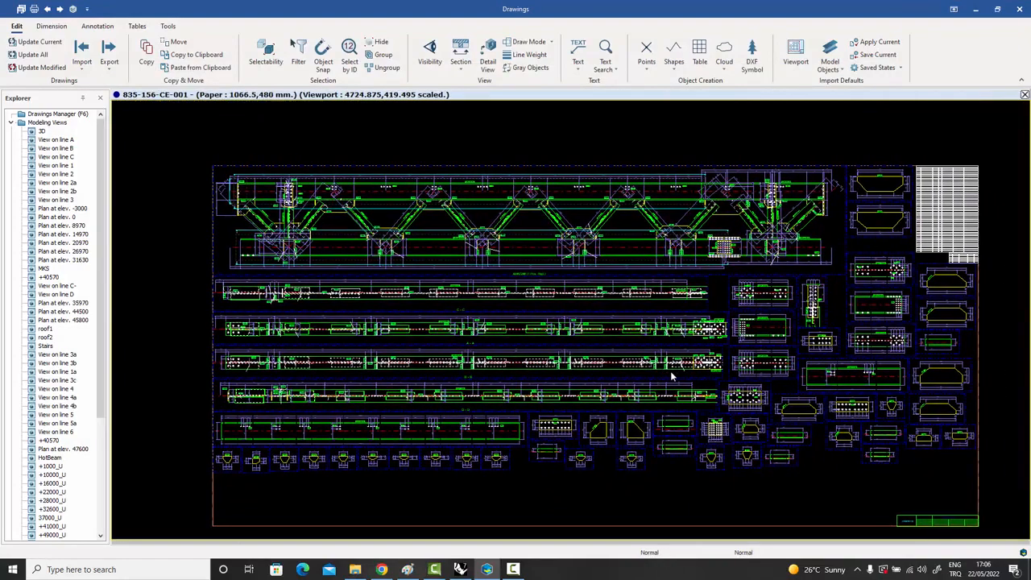
scroll(773, 191, "up", 5)
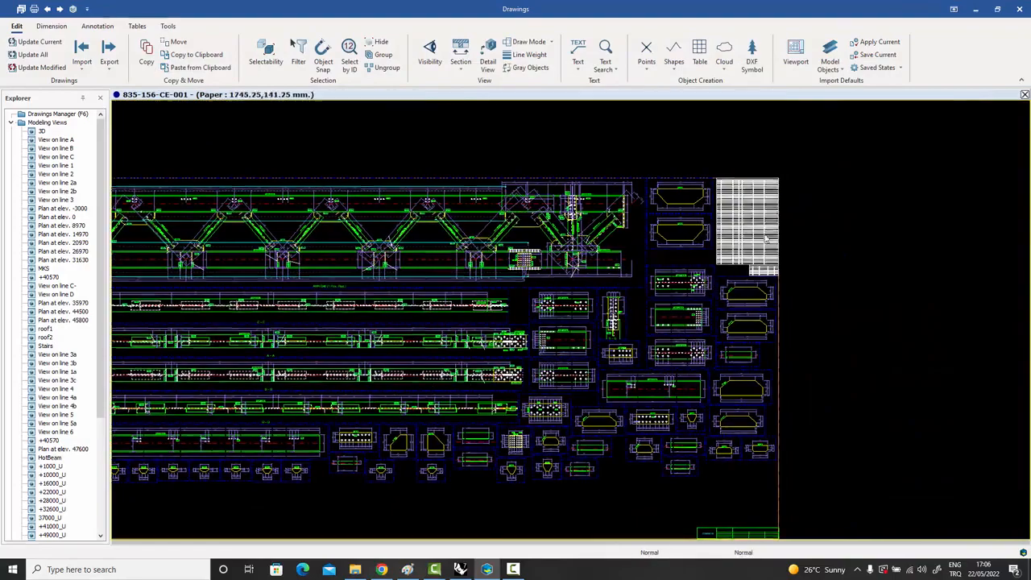
scroll(773, 191, "up", 4)
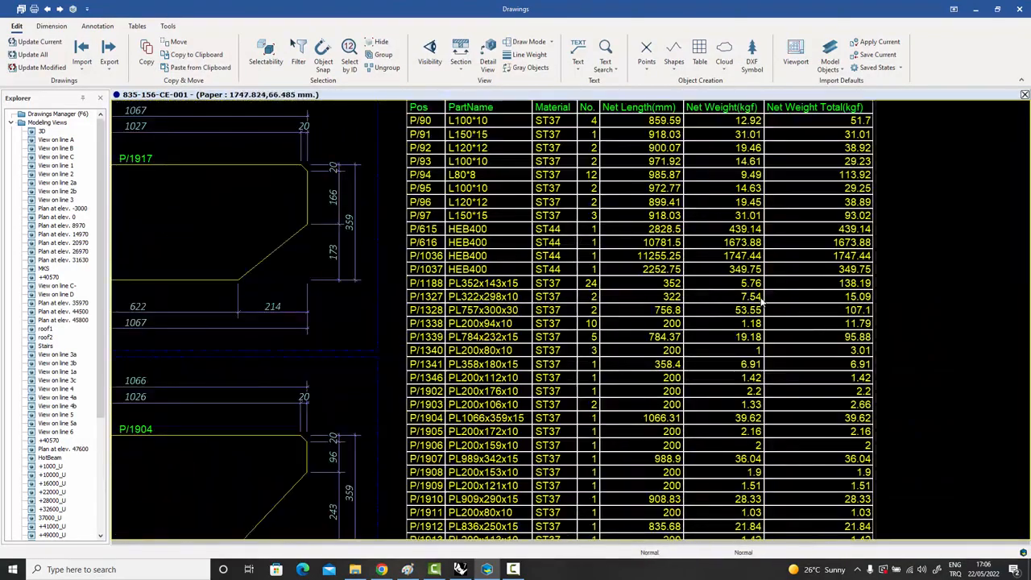
scroll(739, 378, "down", 6)
- Examine the dimensions, gusset plates, bolt groups and weld symbols at the left end of the truss elevation
middle_click_drag(420, 459, 675, 334)
scroll(674, 334, "down", 2)
scroll(675, 334, "up", 3)
middle_click_drag(743, 306, 819, 298)
middle_click_drag(548, 315, 678, 295)
scroll(457, 229, "up", 5)
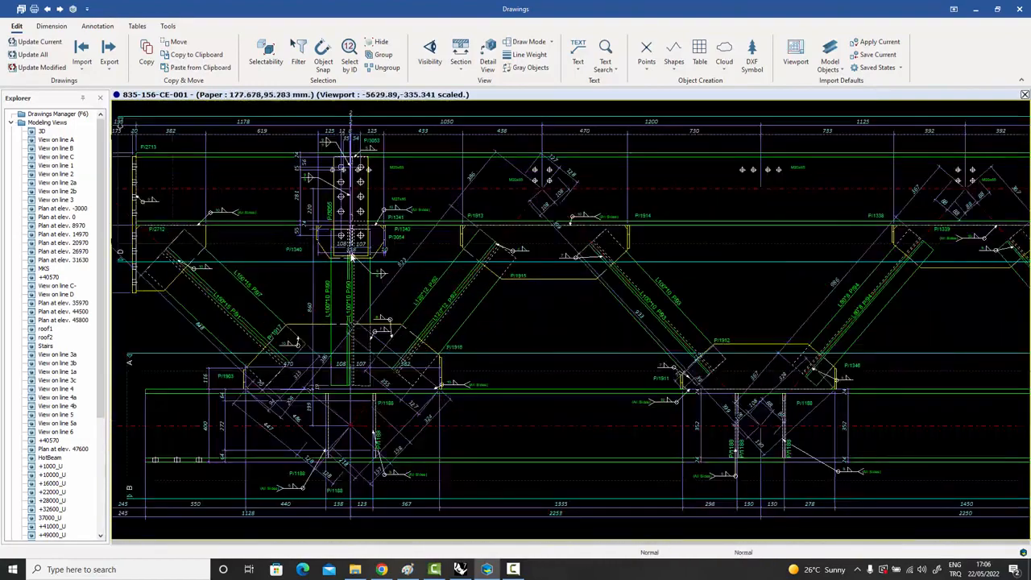
middle_click_drag(456, 227, 391, 259)
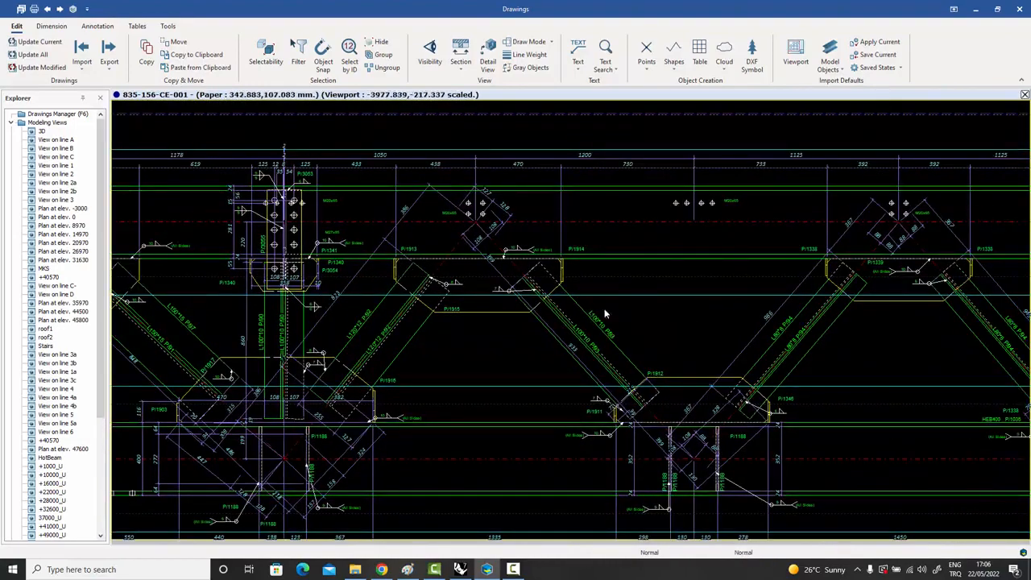
- Follow the truss elevation from its middle joints to the bolted chord splice and the end plate at the right end
mouse_move(674, 339)
middle_mouse_down()
mouse_move(561, 318)
mouse_move(312, 301)
middle_mouse_up()
middle_click_drag(776, 317, 490, 317)
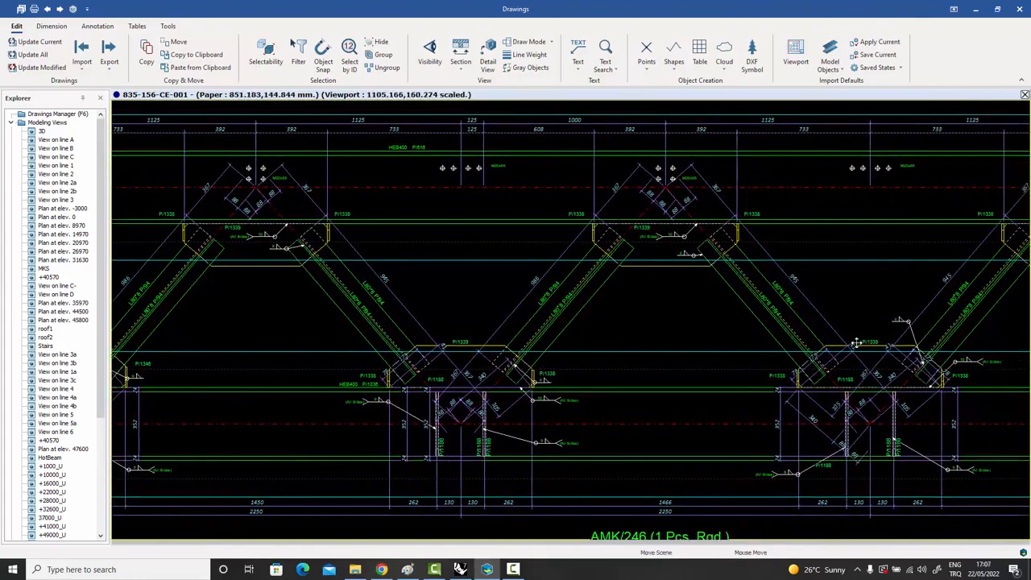
middle_click_drag(858, 346, 593, 344)
scroll(628, 346, "down", 3)
middle_click_drag(727, 357, 637, 349)
middle_click_drag(701, 352, 667, 352)
scroll(668, 354, "down", 2)
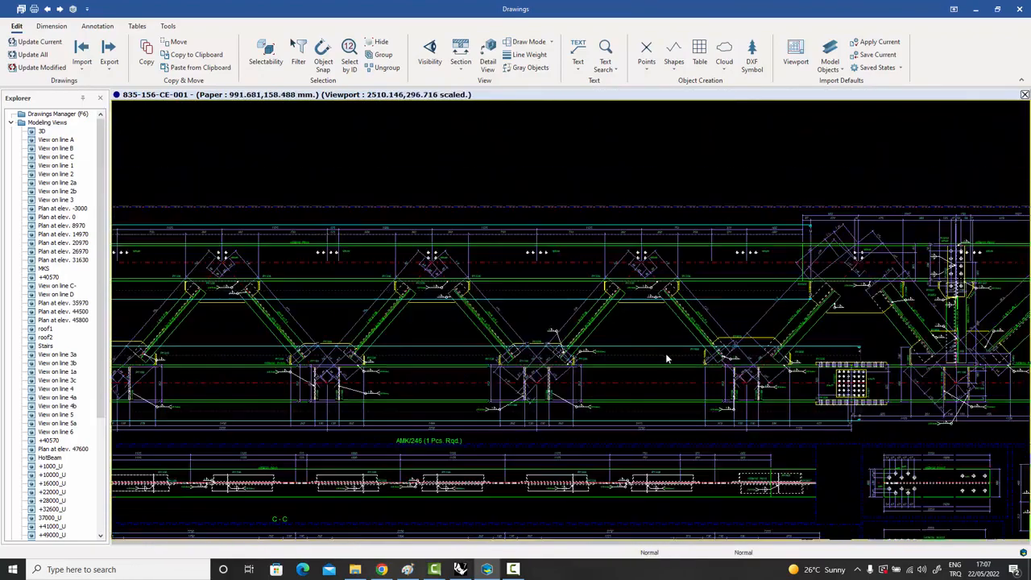
scroll(692, 359, "up", 5)
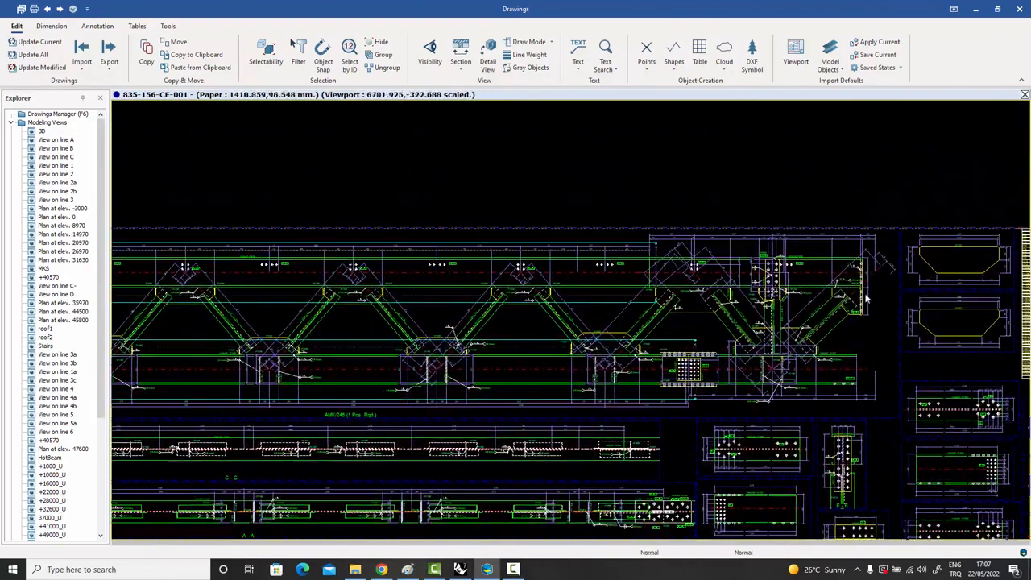
scroll(867, 298, "up", 1)
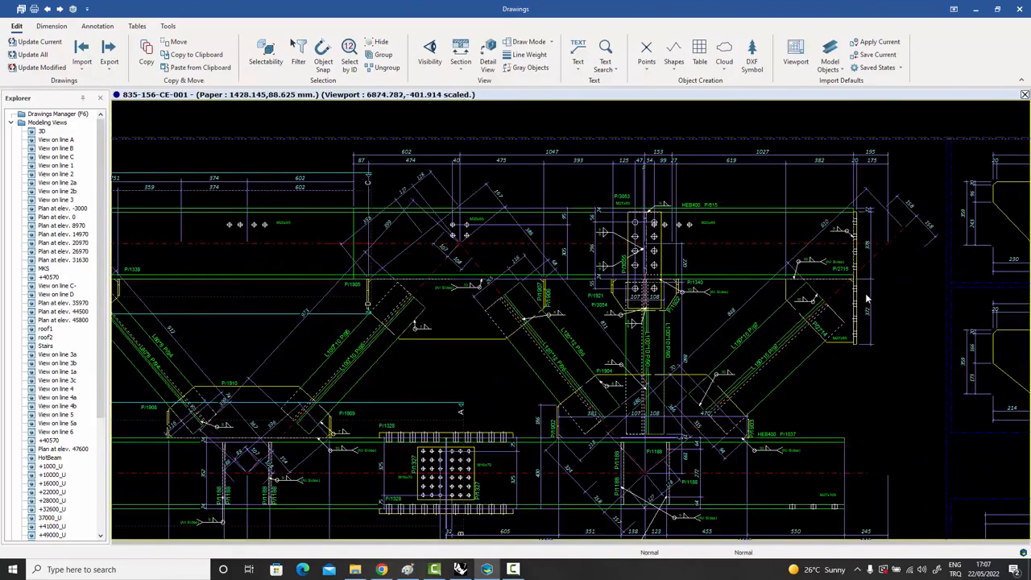
scroll(867, 299, "down", 5)
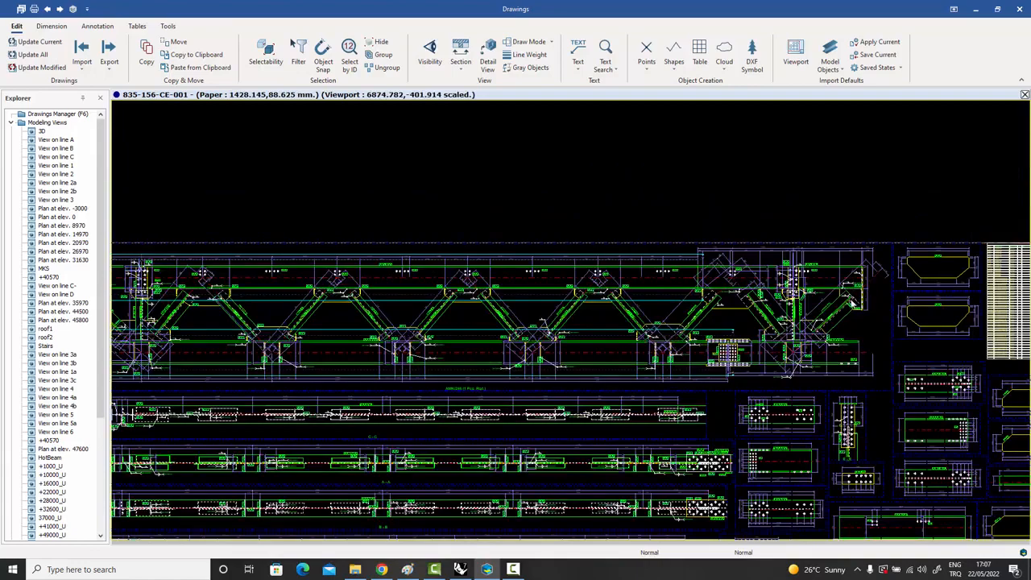
- Examine the individual chord, plate and angle part details and the section views below the truss elevation
middle_click_drag(828, 346, 818, 299)
mouse_move(793, 360)
middle_mouse_down()
mouse_move(798, 298)
mouse_move(788, 263)
middle_mouse_up()
scroll(672, 411, "up", 1)
mouse_move(937, 422)
middle_mouse_down()
mouse_move(781, 359)
mouse_move(739, 373)
mouse_move(714, 366)
middle_mouse_up()
scroll(780, 360, "up", 4)
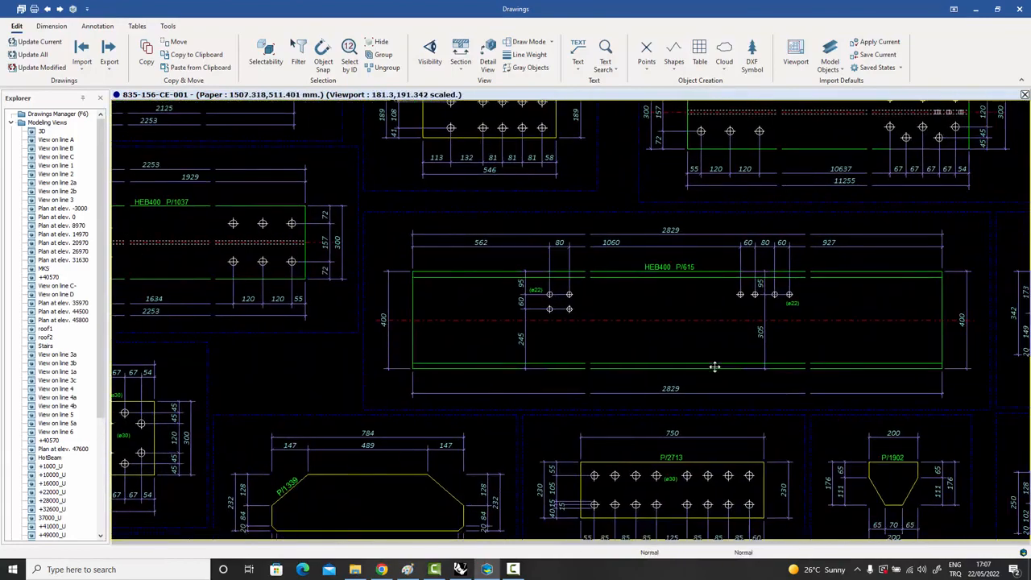
middle_click_drag(706, 449, 727, 308)
scroll(716, 308, "down", 1)
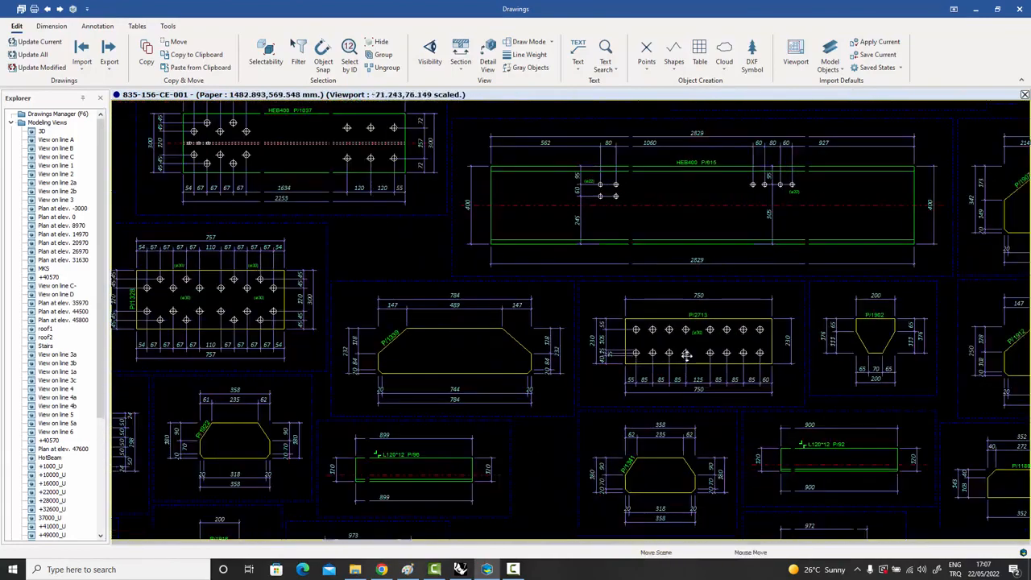
middle_click_drag(686, 355, 776, 288)
scroll(735, 303, "down", 1)
middle_click_drag(685, 339, 791, 321)
scroll(783, 322, "down", 1)
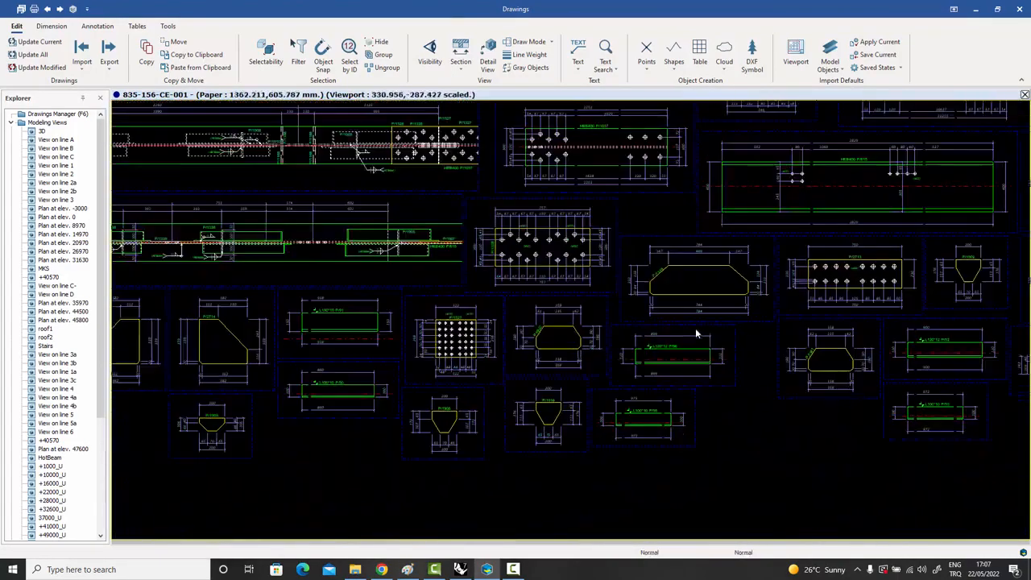
scroll(696, 332, "down", 2)
middle_click_drag(646, 340, 796, 343)
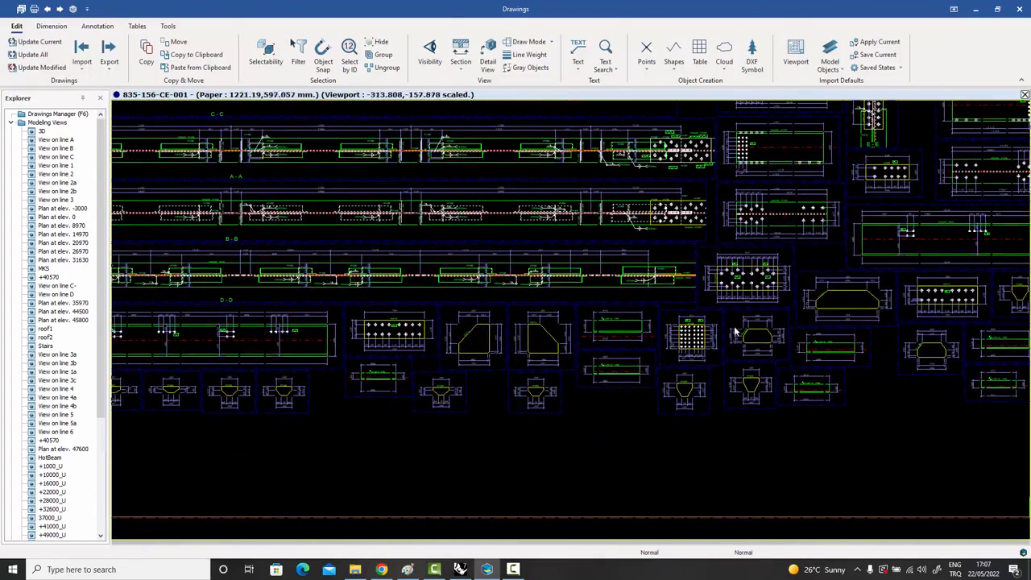
middle_click_drag(736, 332, 722, 408)
scroll(662, 468, "down", 1)
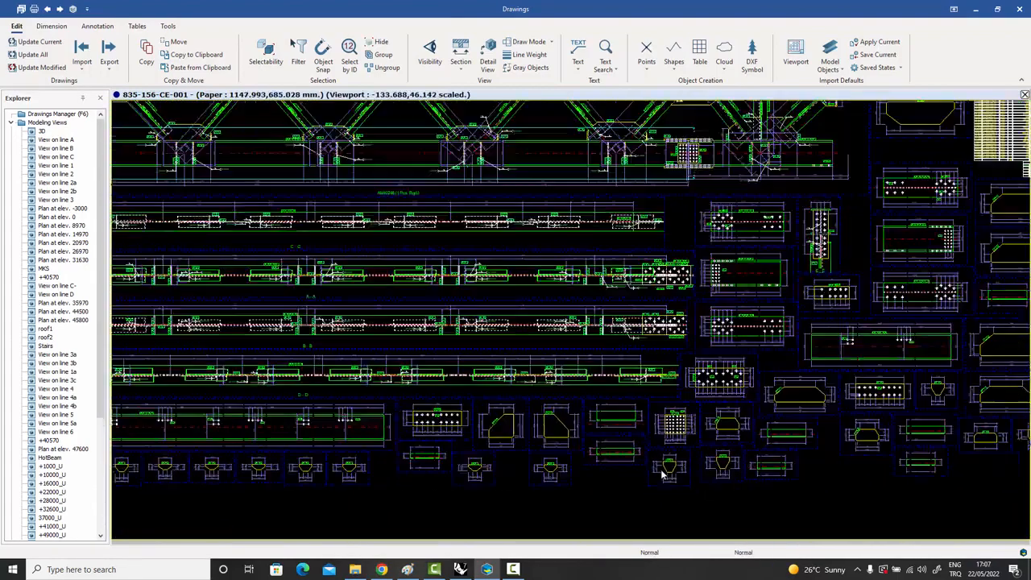
- Open the Assembly Macro settings from the macros in the properties of drawing 835-156-CE-001
scroll(662, 474, "up", 1)
double_click(626, 510)
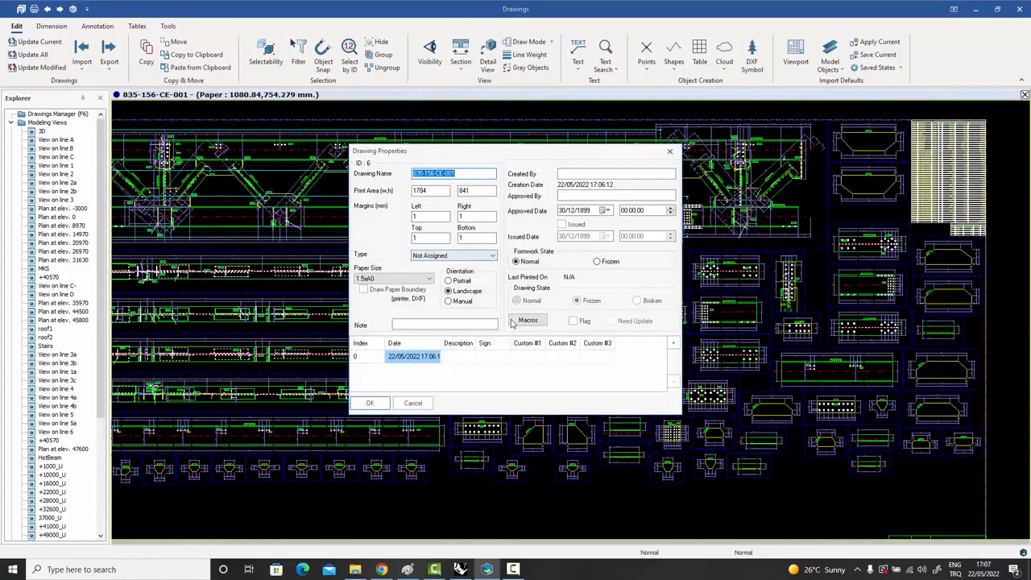
left_click(513, 322)
left_click(424, 205)
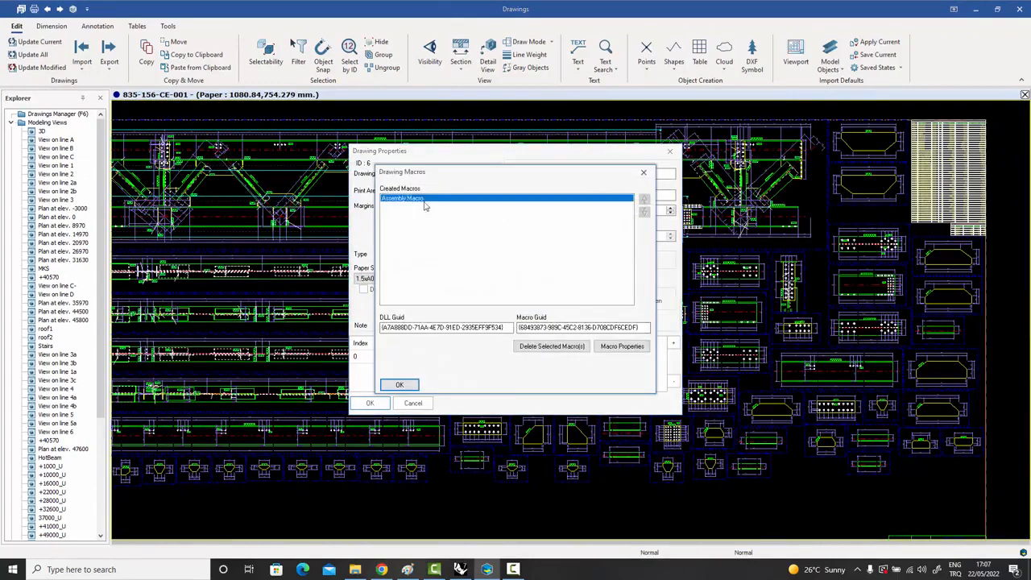
double_click(424, 205)
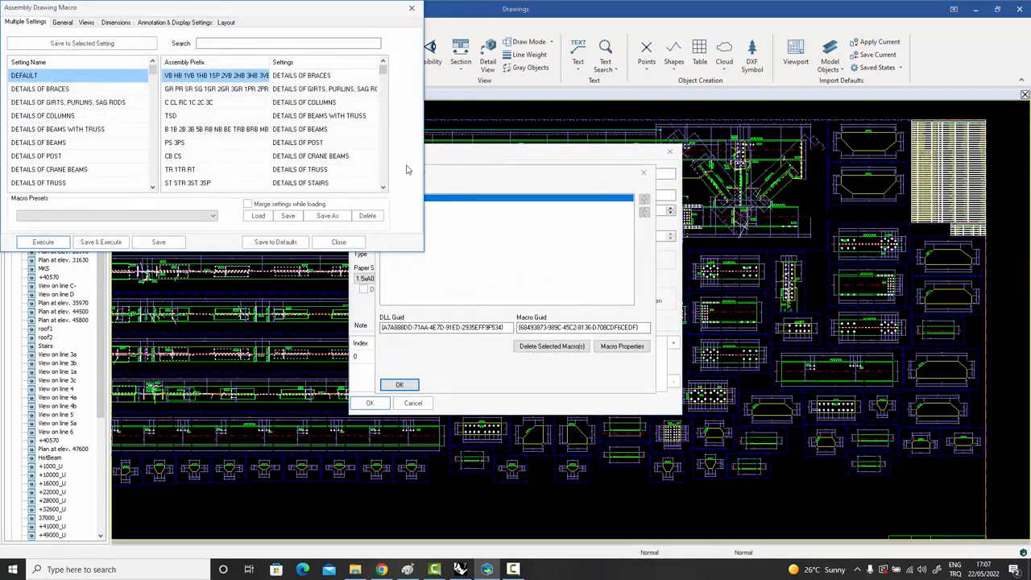
- Review the general, view, dimension, annotation and display, and layout settings of the assembly drawing macro, and close the drawing properties without changes
left_click(63, 23)
left_click(87, 23)
left_click(115, 22)
left_click(166, 23)
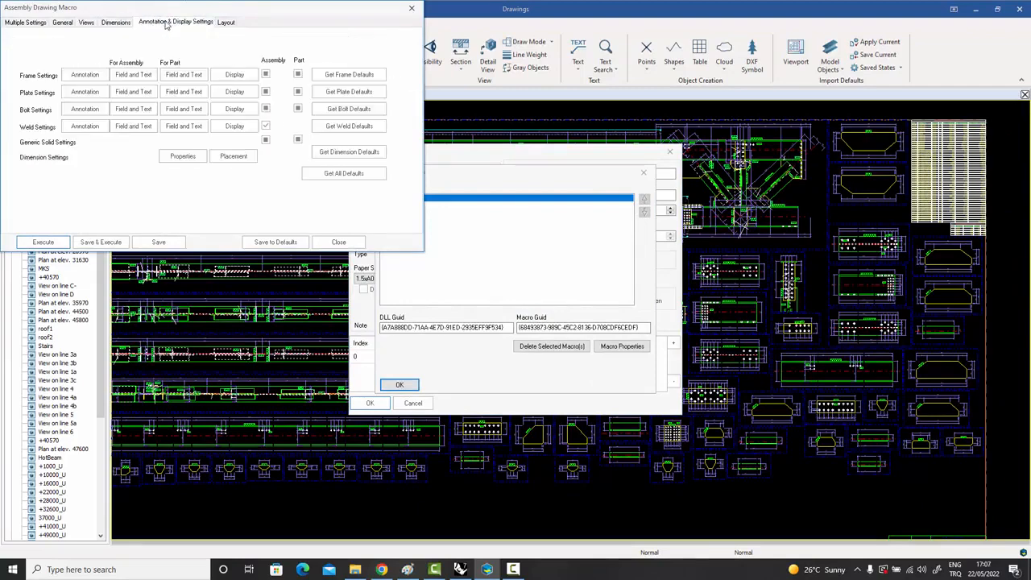
left_click(225, 23)
left_click(411, 8)
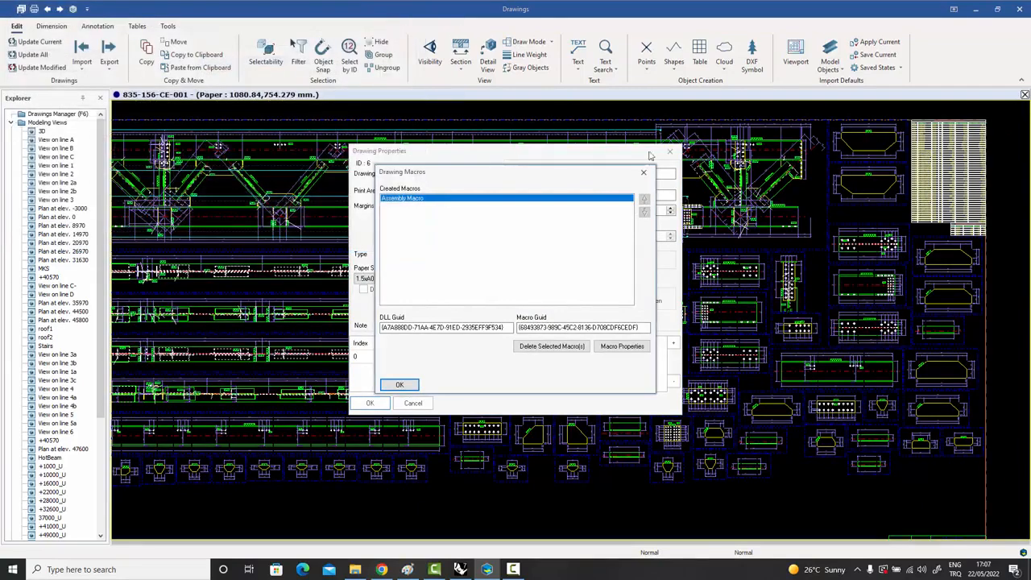
left_click(398, 384)
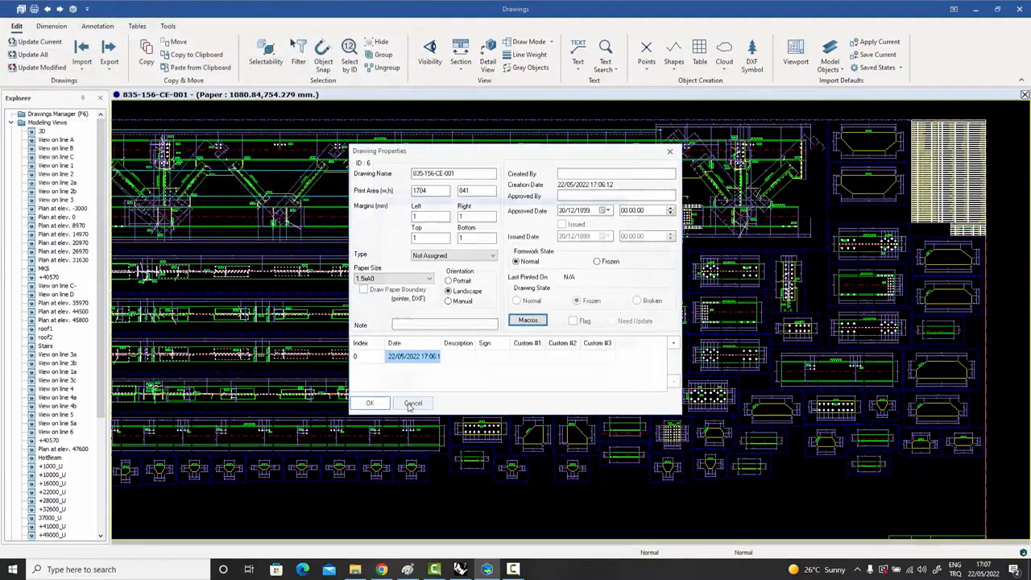
left_click(412, 403)
- Examine the gusset joints, dimensions and weld symbols in the middle of the truss elevation
middle_click_drag(497, 315, 548, 311)
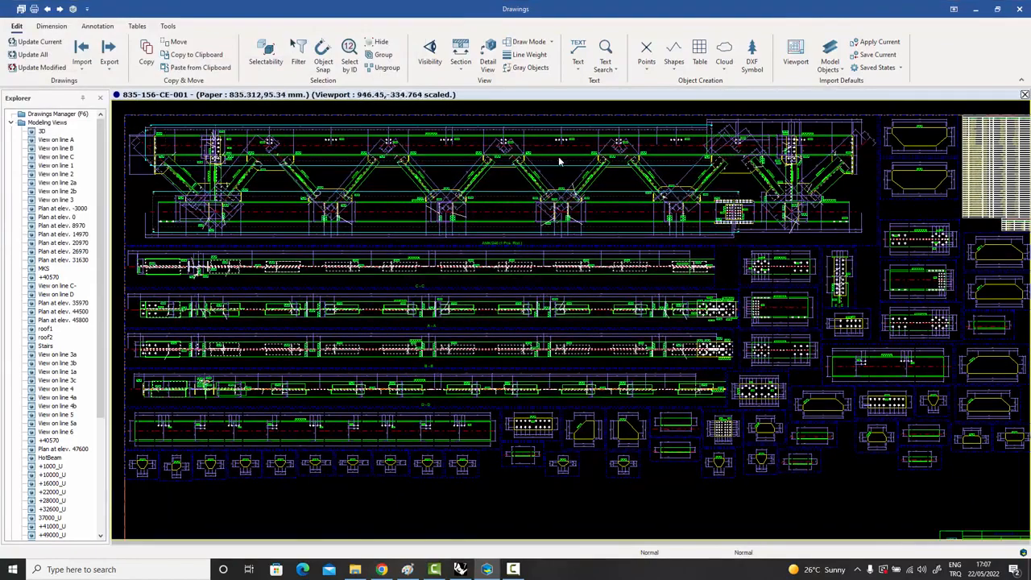
middle_click_drag(559, 161, 553, 239)
scroll(563, 232, "up", 5)
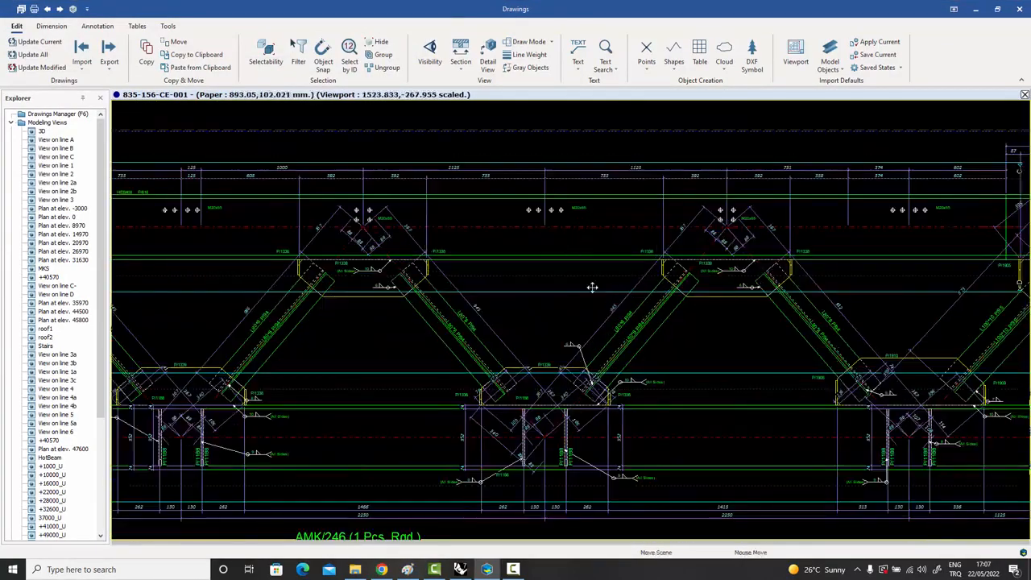
scroll(564, 282, "up", 1)
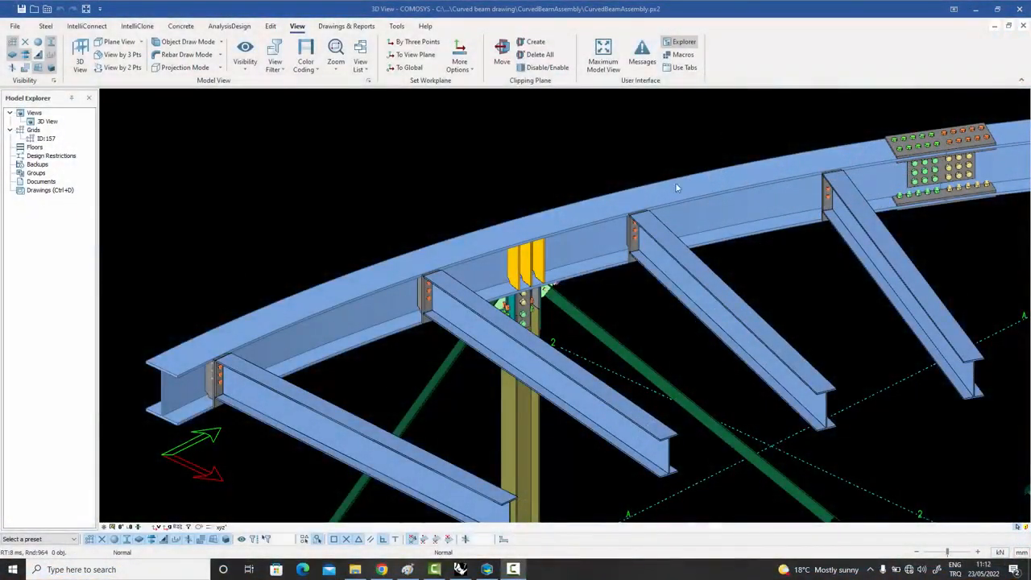
- Isolate the curved beam's complete assembly in the 3D view of the CurvedBeamAssembly model, and show all objects again
left_click(589, 202)
right_click(589, 202)
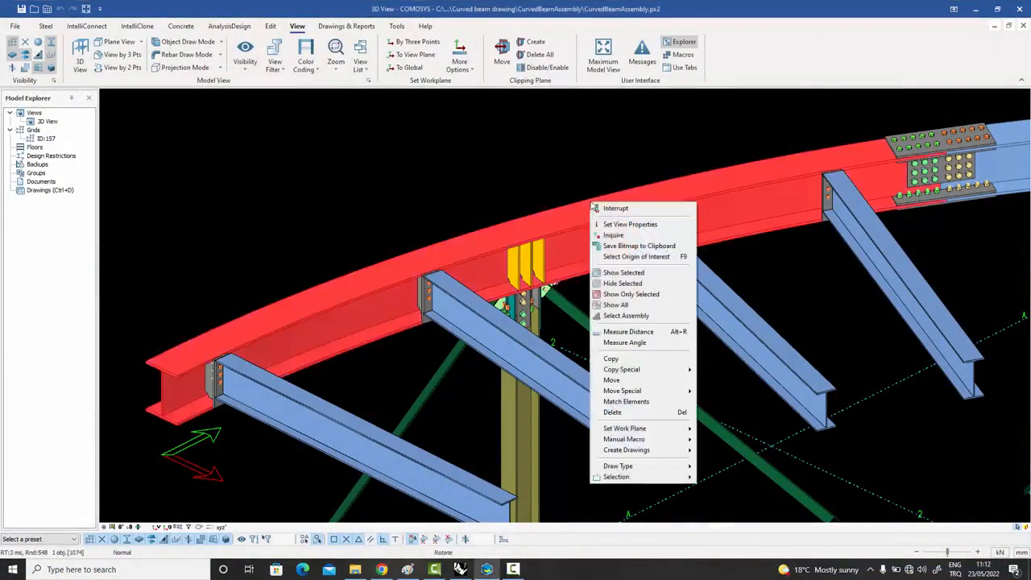
left_click(628, 316)
right_click(622, 208)
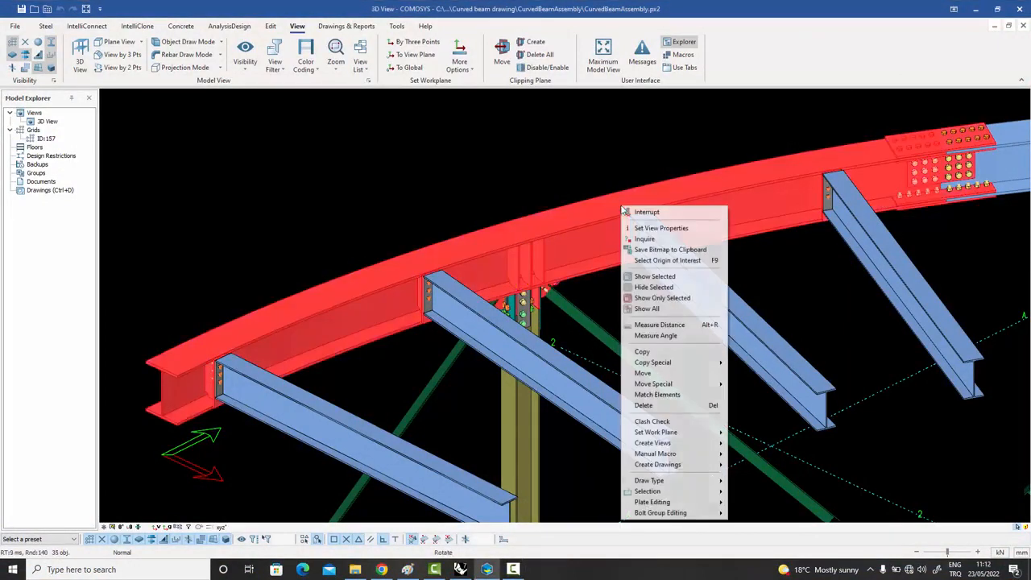
left_click(663, 299)
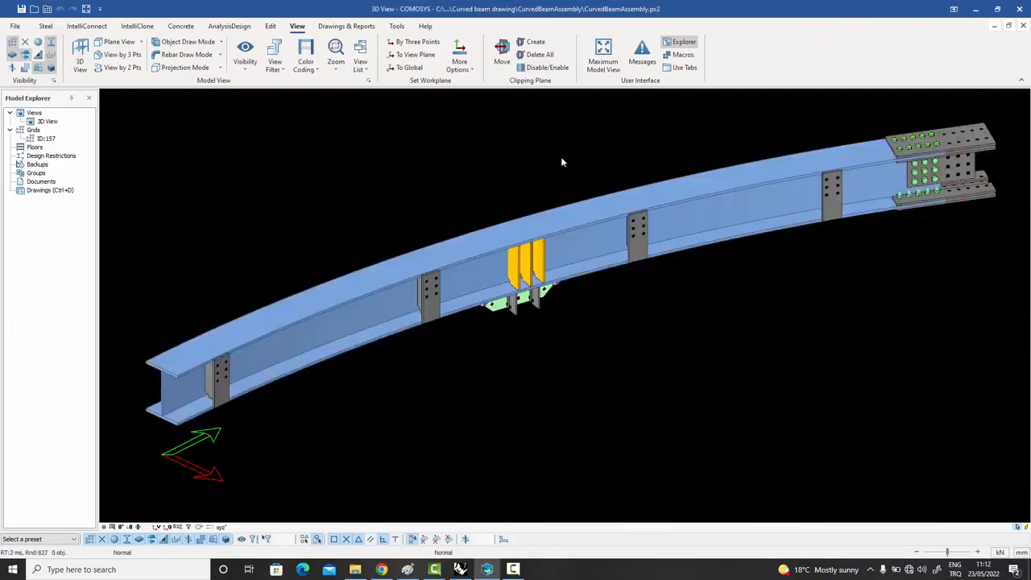
right_click(562, 162)
left_click(601, 229)
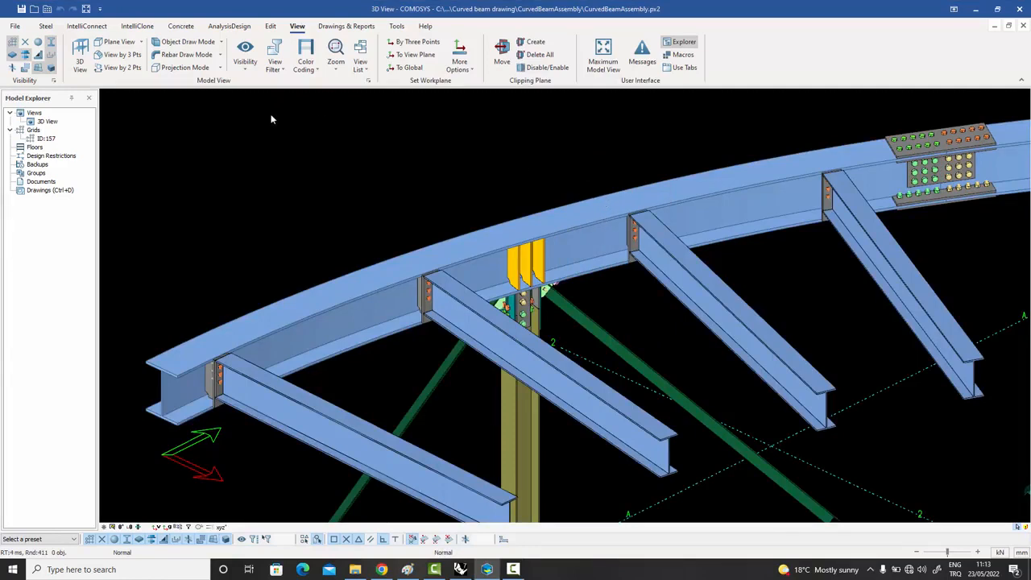
- Open the curved beam's assembly drawing 835-156-CE-001 from the drawings list
double_click(54, 191)
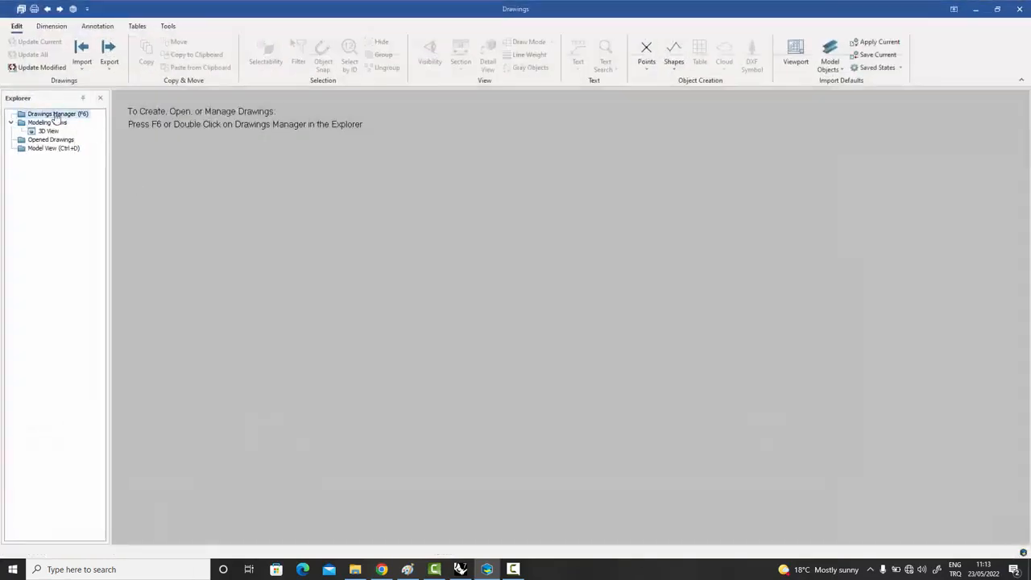
double_click(53, 117)
left_click(174, 120)
double_click(175, 120)
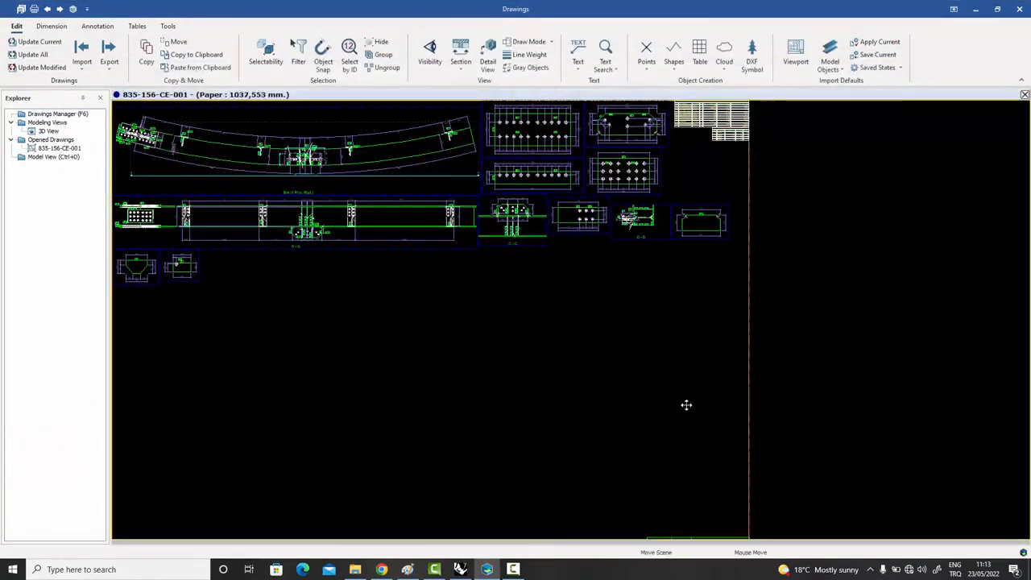
- Examine the curved beam elevation from end to end, along with its section views and plate part details
scroll(765, 237, "up", 3)
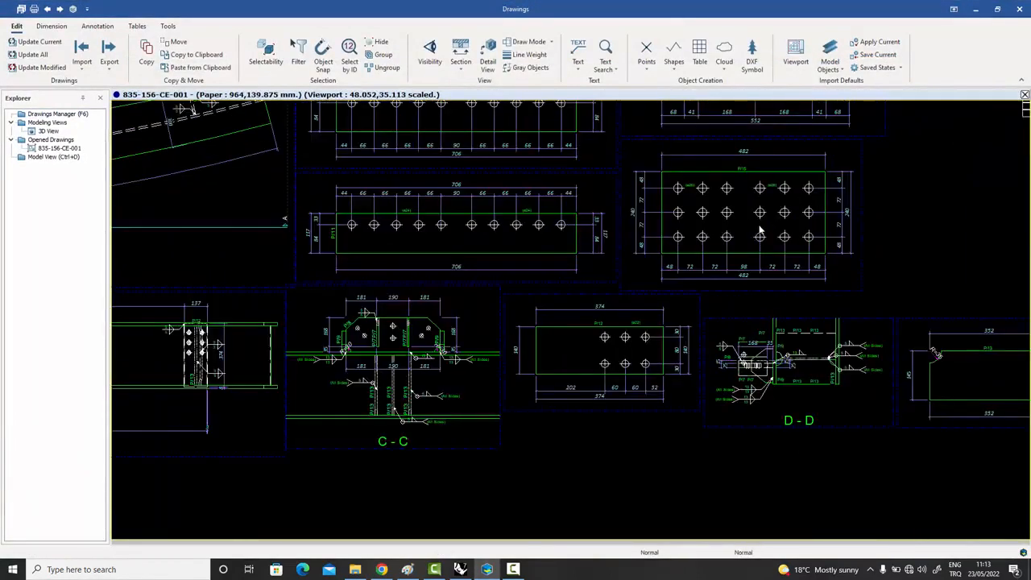
scroll(759, 231, "up", 6)
scroll(513, 292, "up", 5)
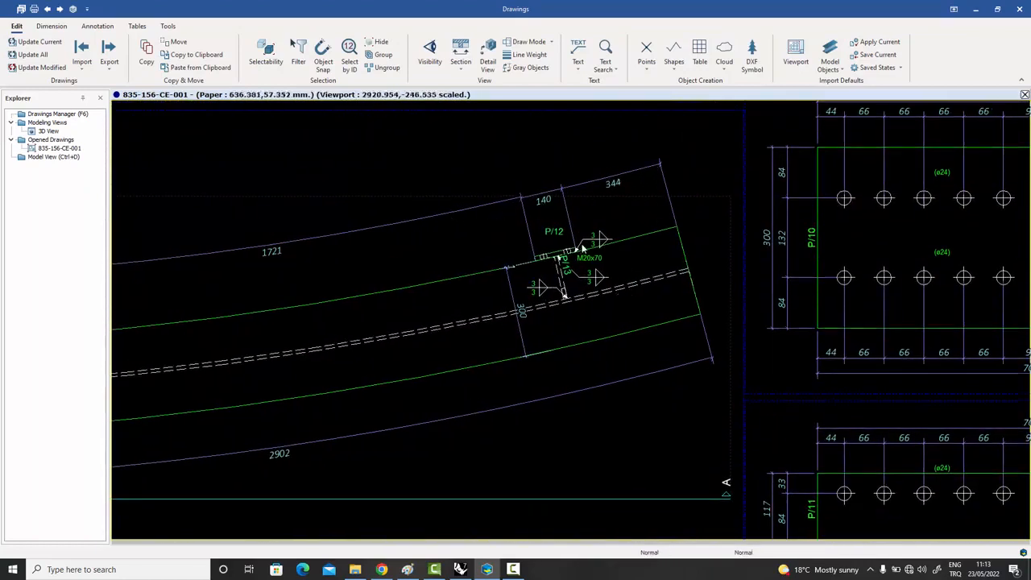
scroll(534, 269, "down", 3)
middle_click_drag(534, 269, 690, 274)
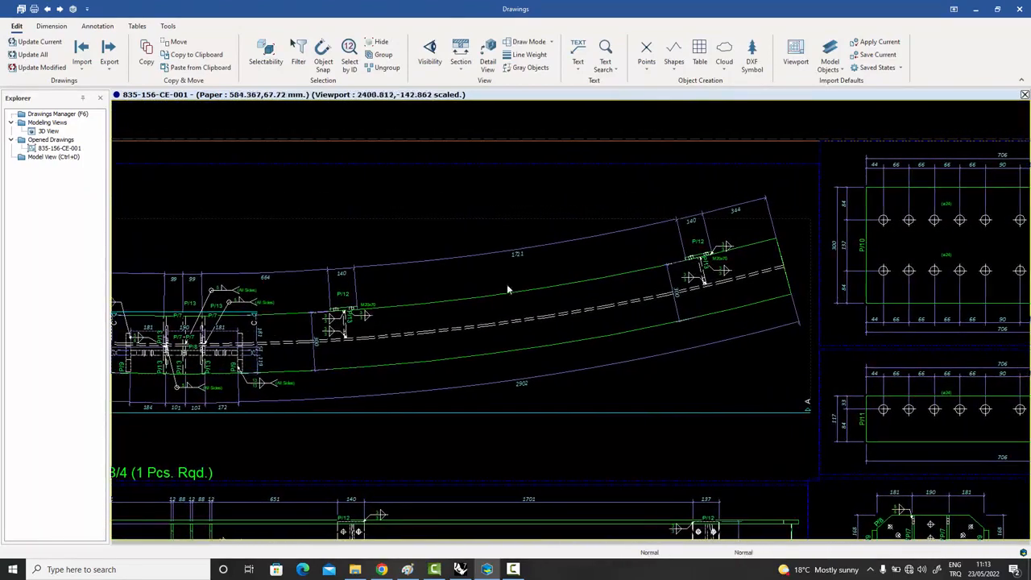
middle_click_drag(465, 290, 642, 293)
mouse_move(550, 312)
middle_mouse_down()
mouse_move(593, 301)
mouse_move(609, 306)
mouse_move(603, 312)
middle_mouse_up()
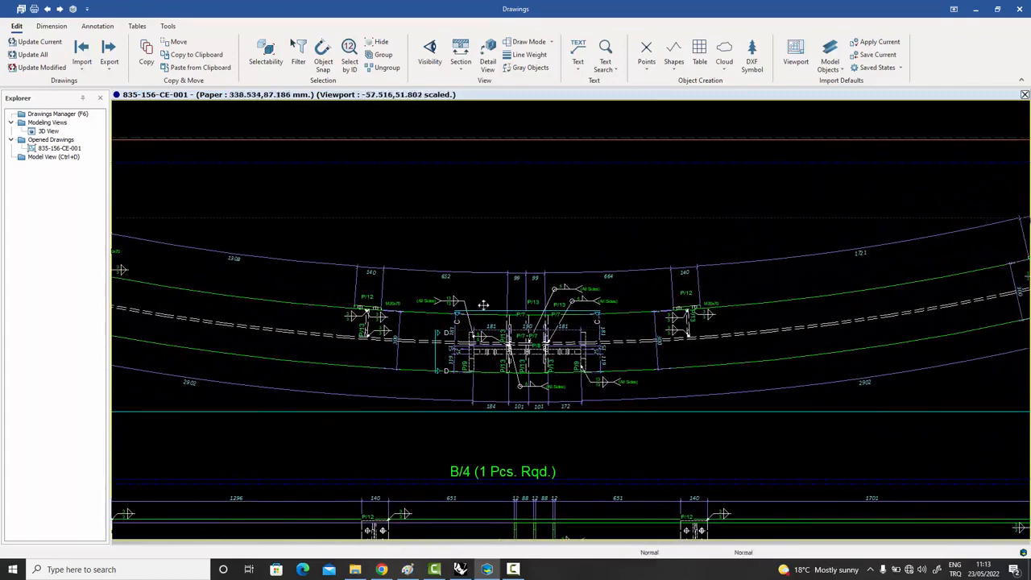
middle_click_drag(256, 278, 437, 291)
scroll(436, 291, "down", 5)
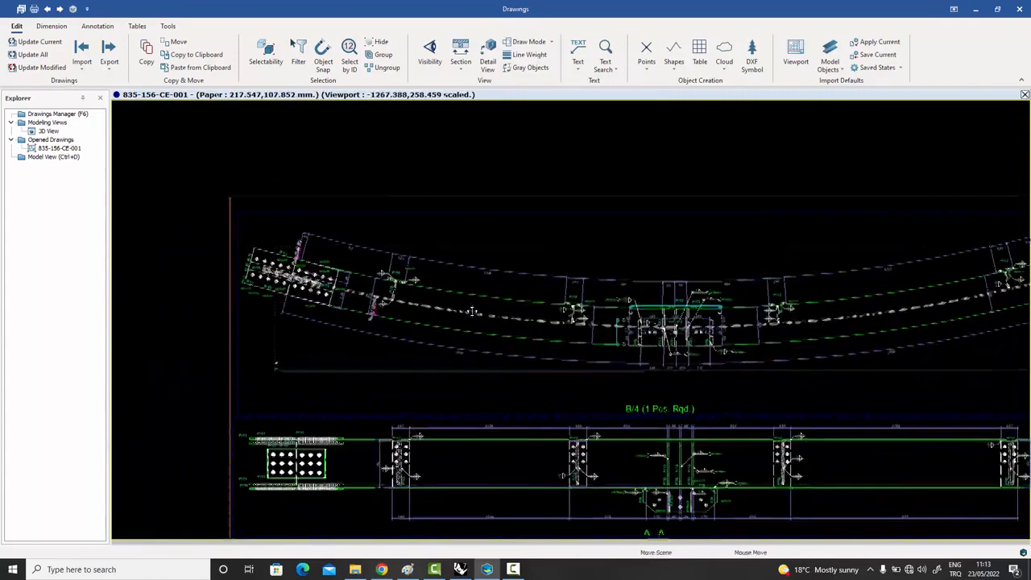
mouse_move(442, 297)
middle_mouse_down()
mouse_move(350, 276)
mouse_move(438, 285)
mouse_move(306, 287)
middle_mouse_up()
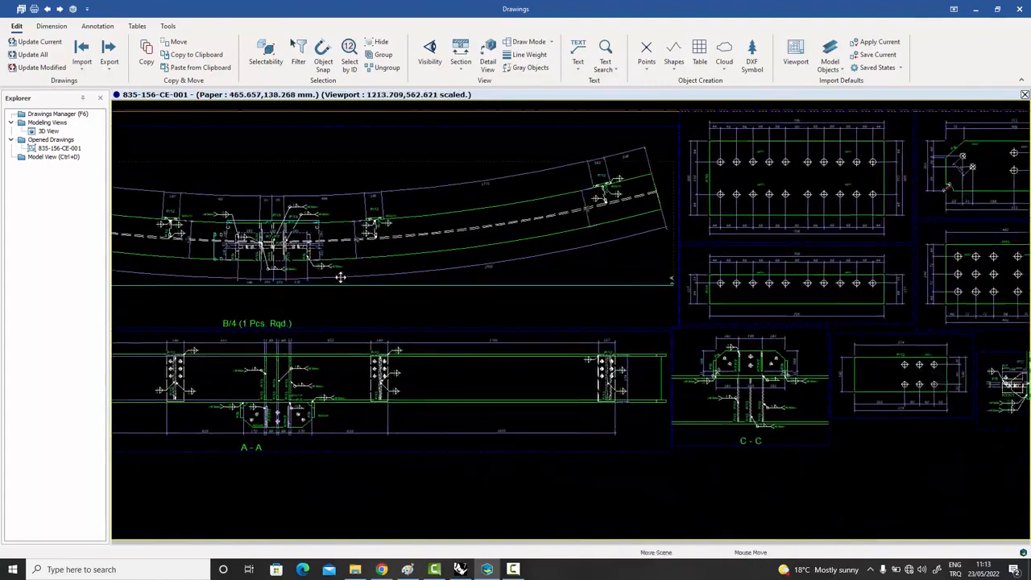
middle_click_drag(556, 296, 398, 301)
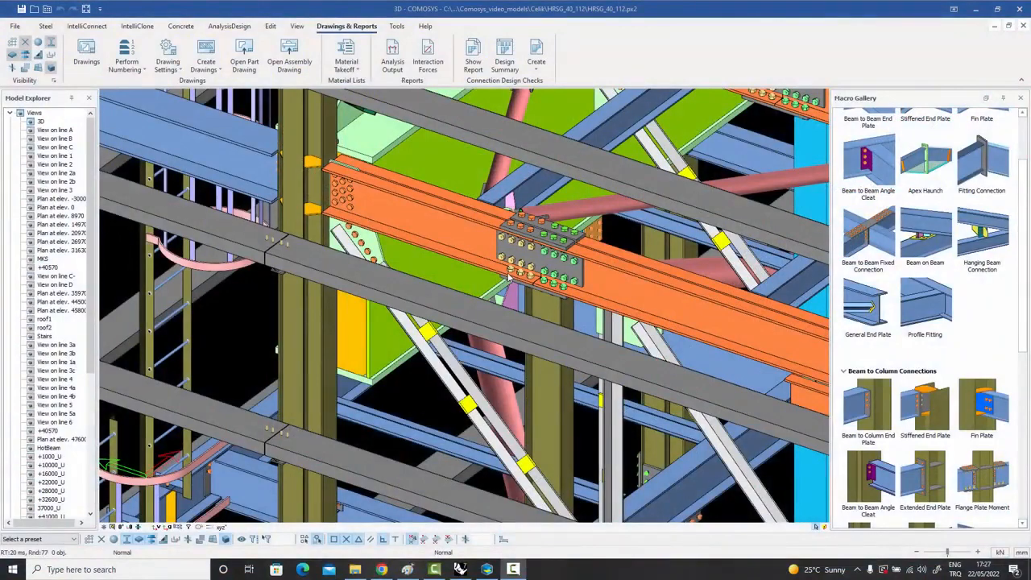
- Create part drawings for the brace gusset plate, the beam splice web plate and the lower column stiffener in the HRSG_40_112 model
left_click(374, 247)
middle_click_drag(374, 247, 402, 258)
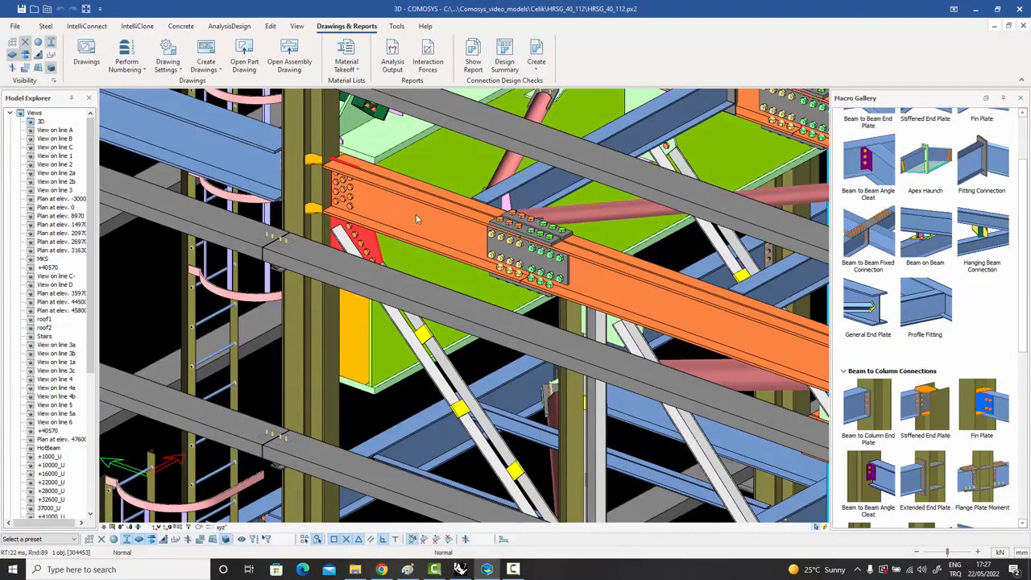
scroll(547, 268, "up", 5)
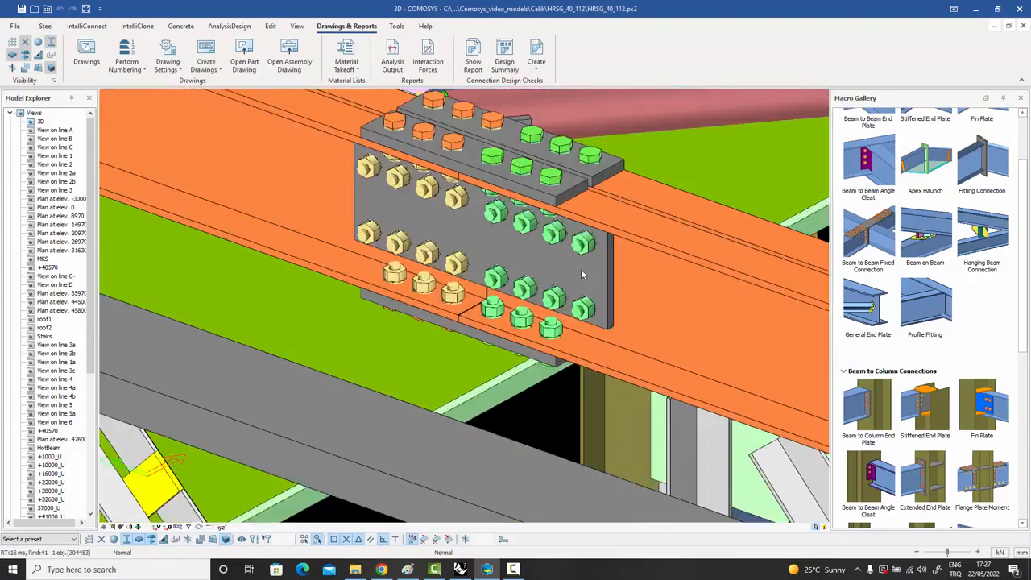
left_click(597, 271)
scroll(597, 271, "down", 8)
scroll(413, 240, "up", 5)
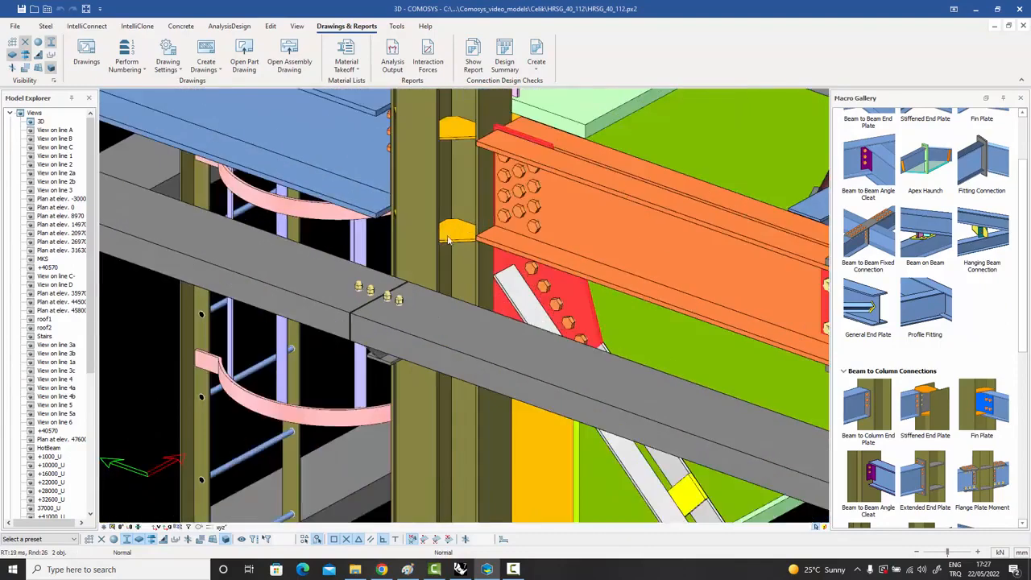
left_click(465, 238)
scroll(483, 255, "down", 5)
middle_click_drag(566, 274, 403, 228)
right_click(403, 228)
mouse_move(468, 483)
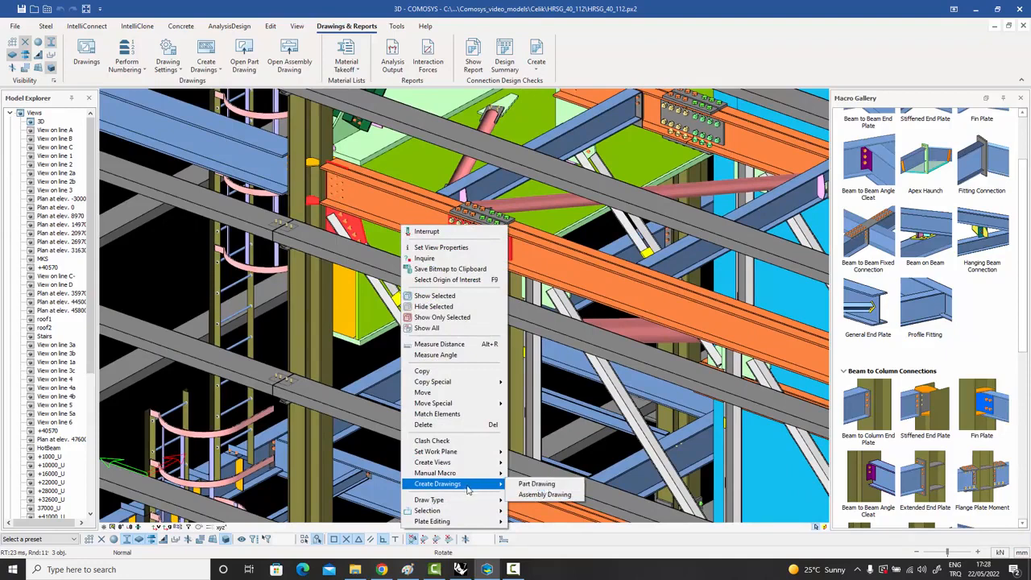
left_click(553, 486)
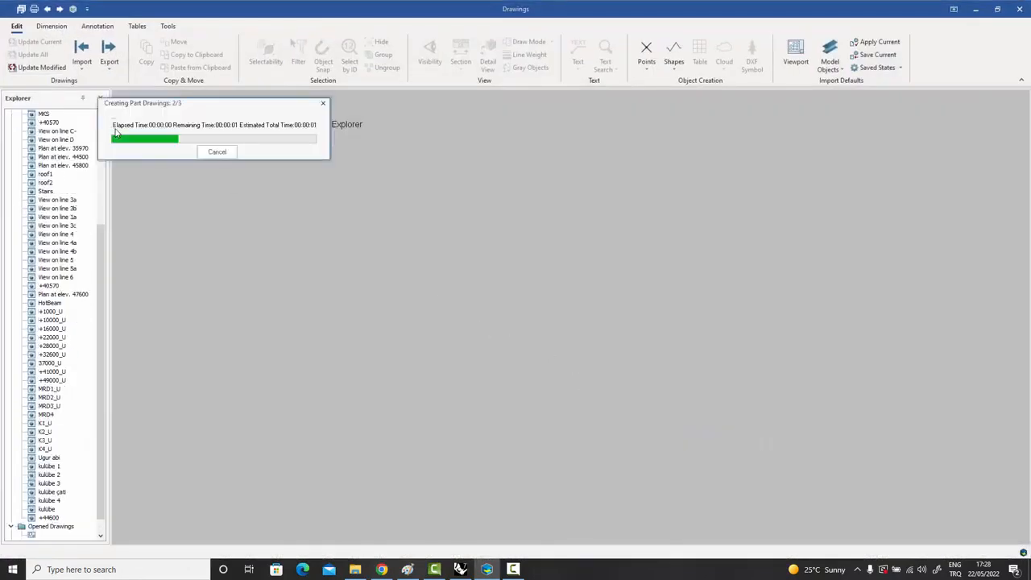
- Open the part drawing P-1302 from the drawings list and close the list
scroll(103, 127, "up", 5)
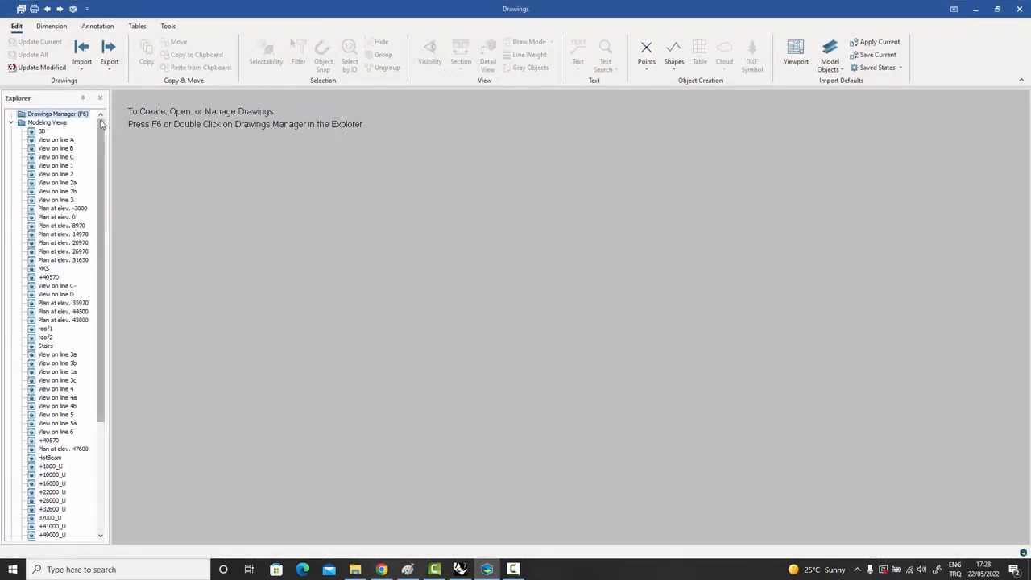
double_click(73, 115)
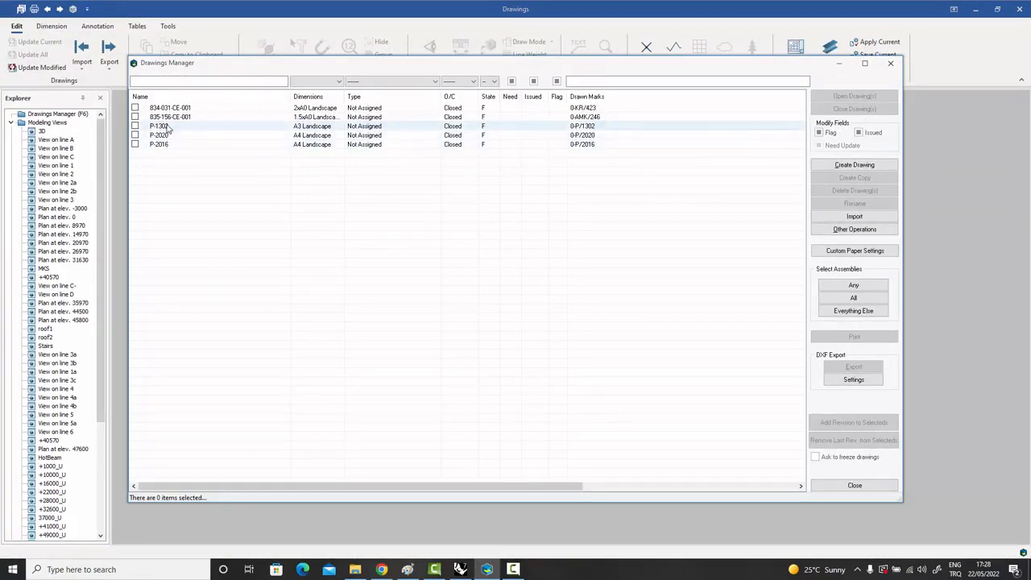
double_click(167, 129)
left_click(851, 486)
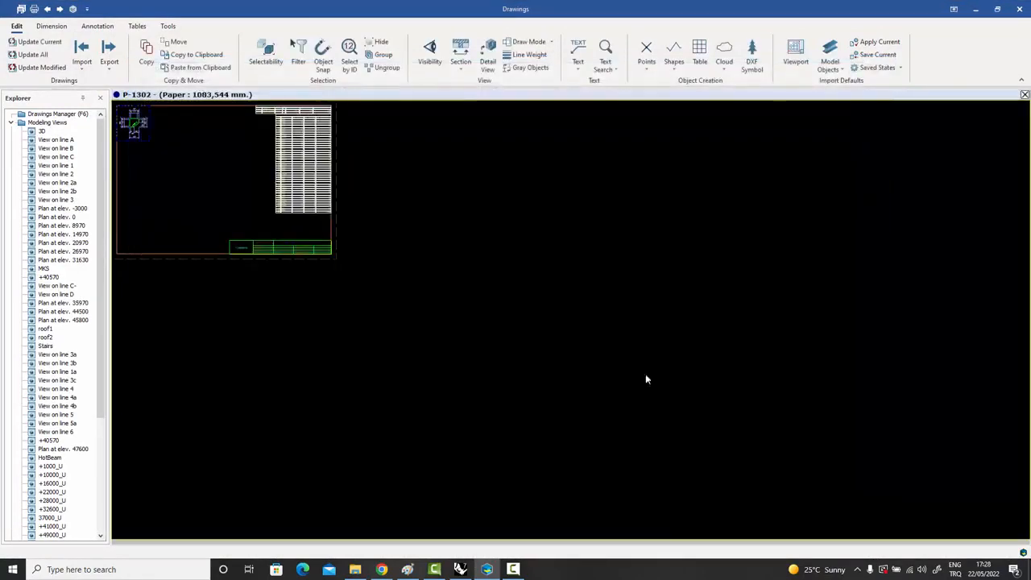
- Examine the plate dimensions, material list and table of containing assemblies on drawing P-1302, and close it without saving
scroll(271, 184, "up", 5)
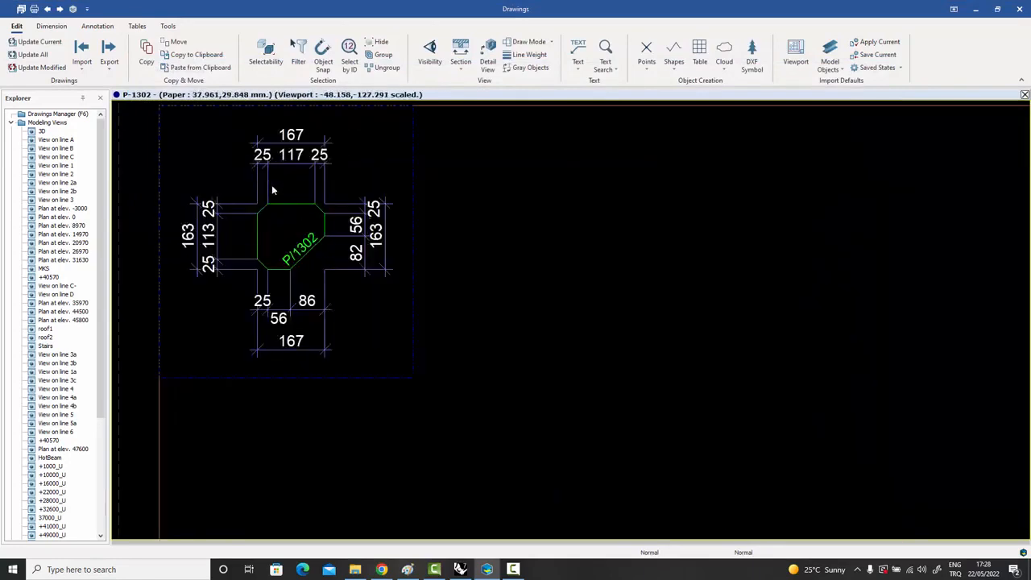
scroll(272, 190, "down", 5)
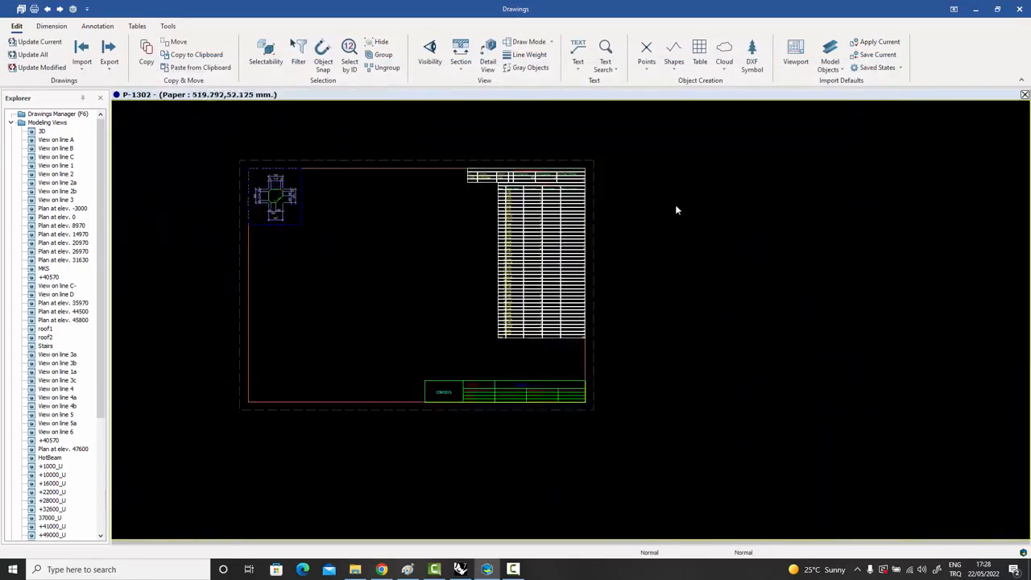
scroll(567, 192, "up", 5)
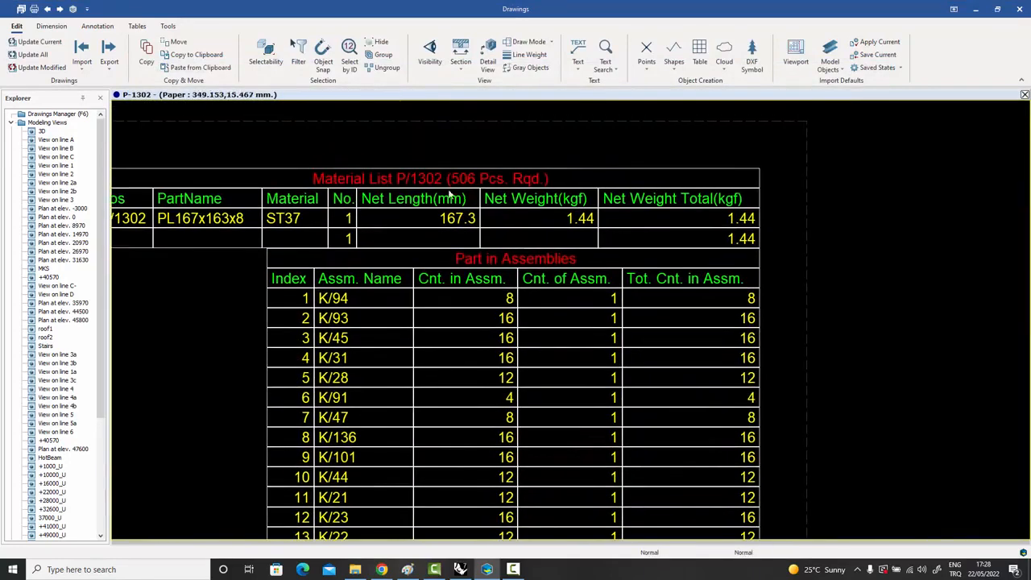
middle_click_drag(419, 187, 480, 186)
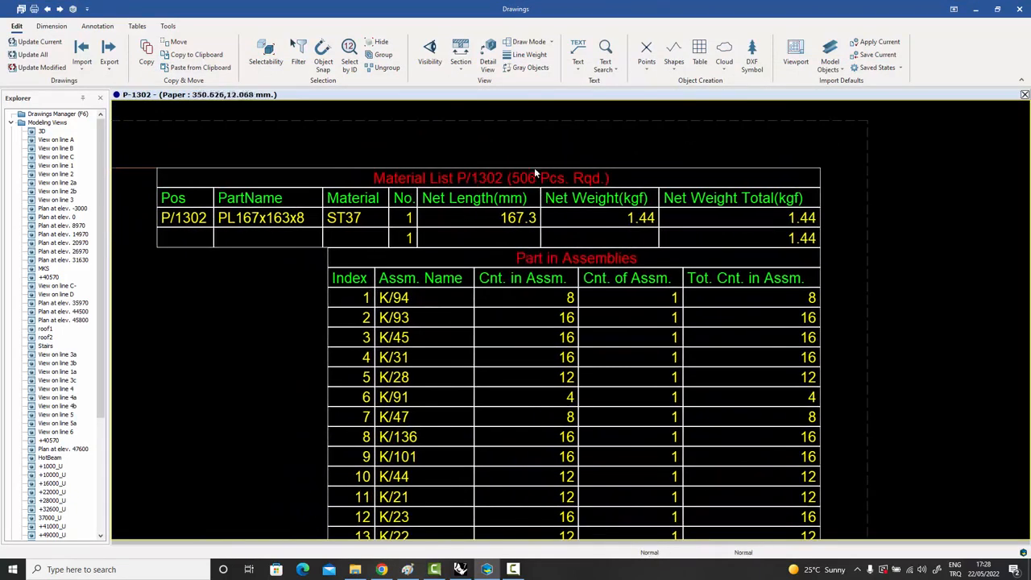
scroll(556, 247, "down", 3)
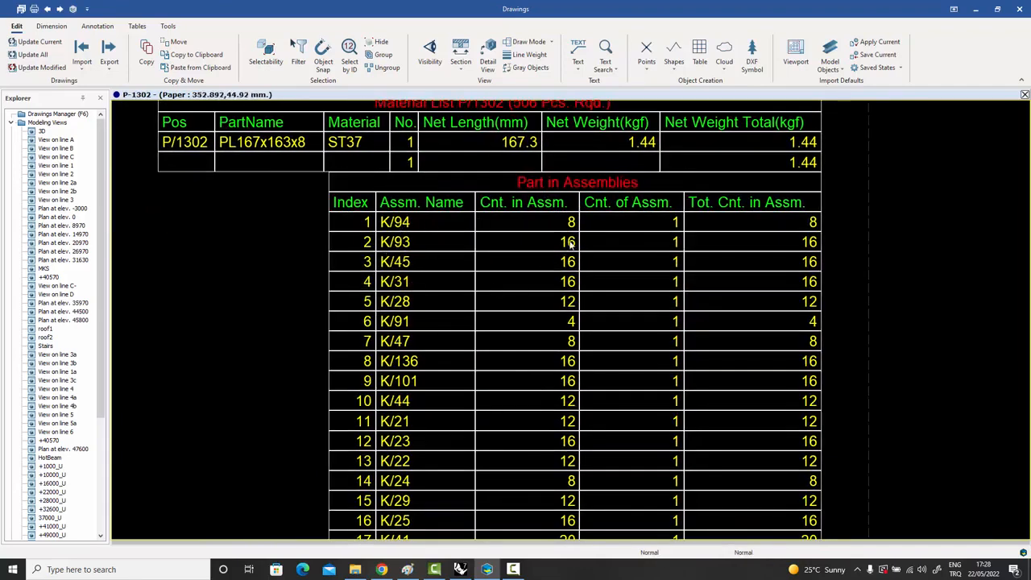
scroll(594, 269, "down", 5)
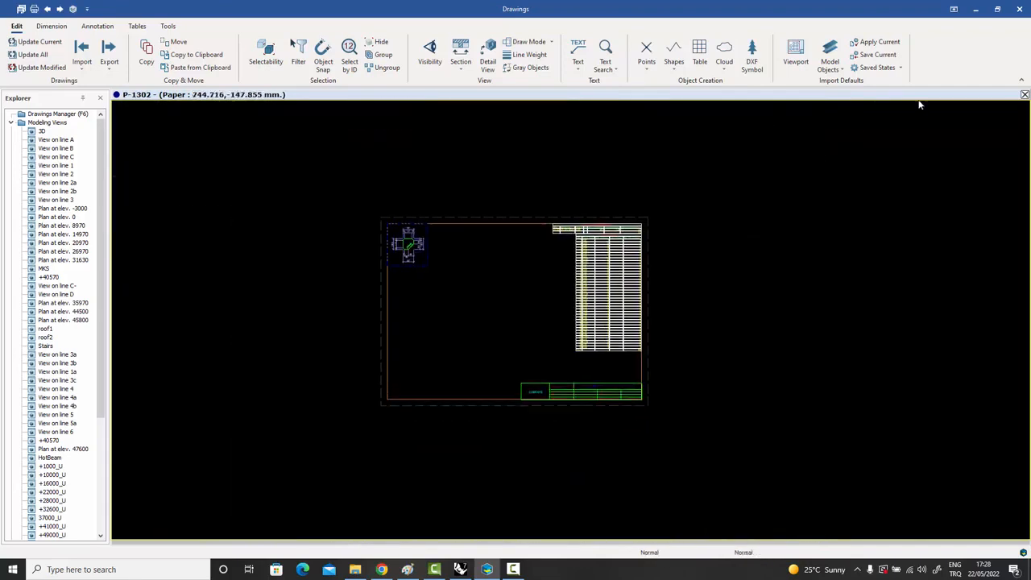
left_click(1025, 94)
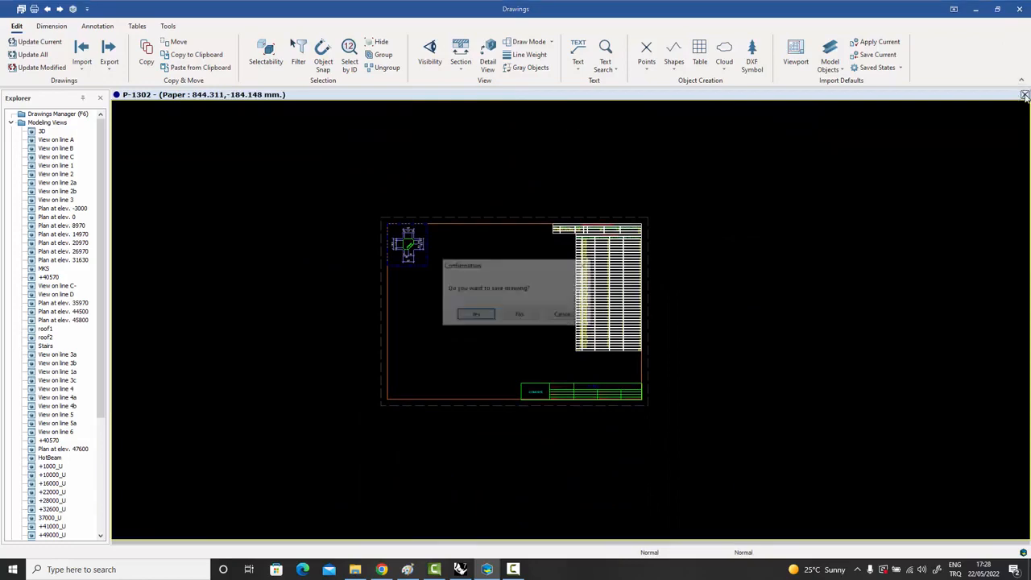
left_click(519, 314)
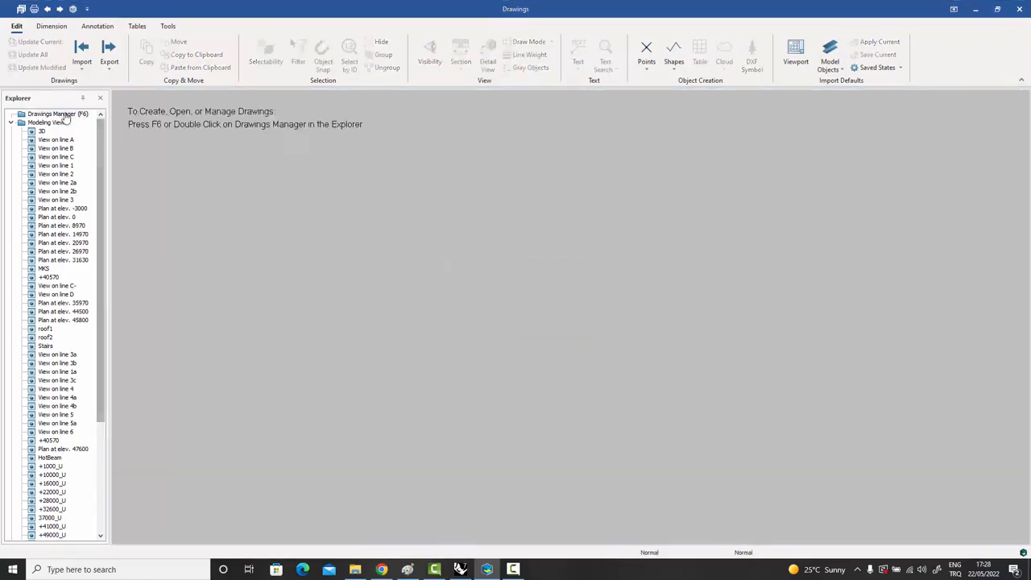
- Open the part drawing P-2020 and examine its plate dimensions, hole layout, material list and table of containing assemblies
double_click(66, 115)
left_click(161, 136)
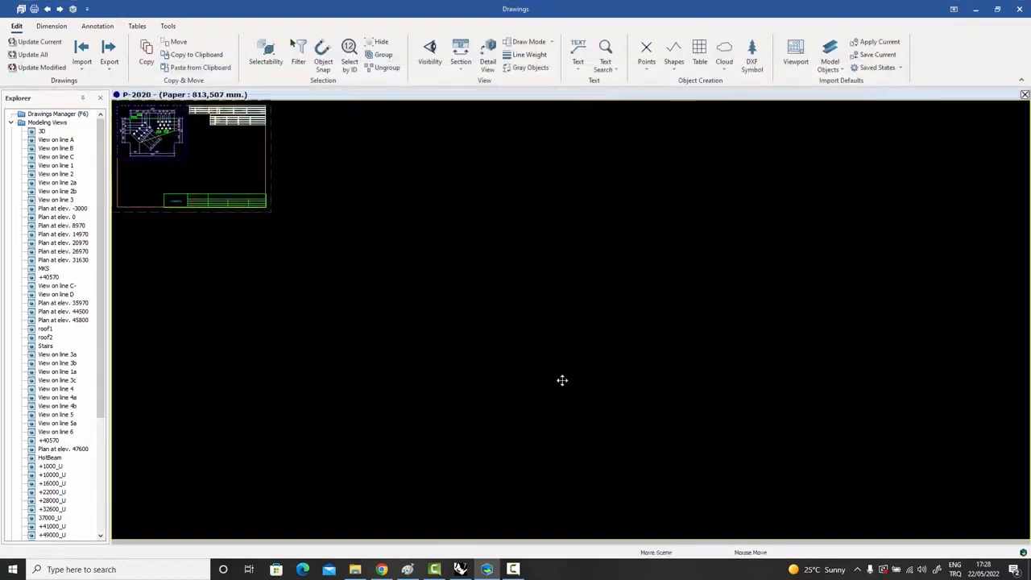
scroll(343, 195, "up", 6)
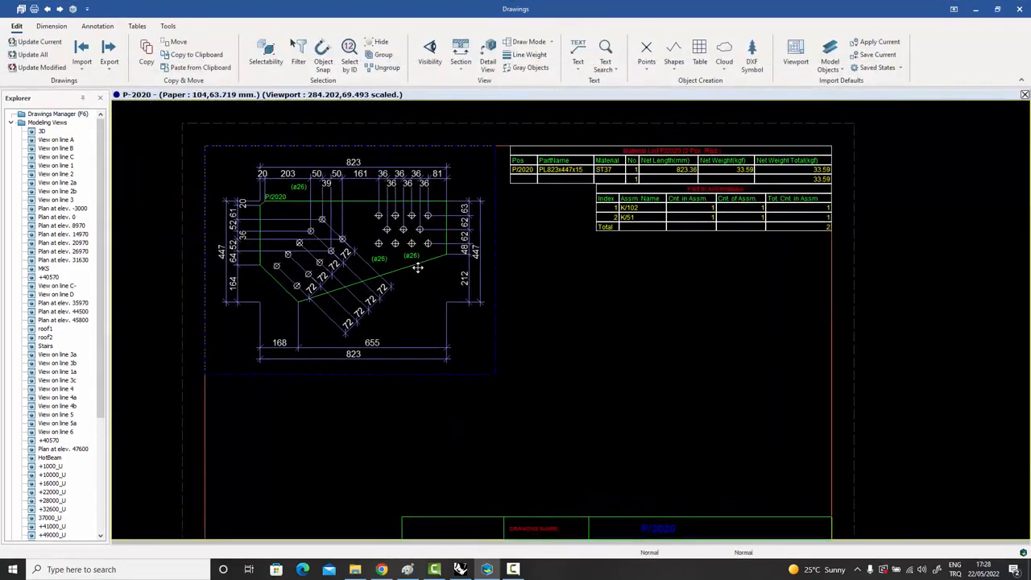
scroll(709, 226, "up", 5)
scroll(711, 228, "down", 5)
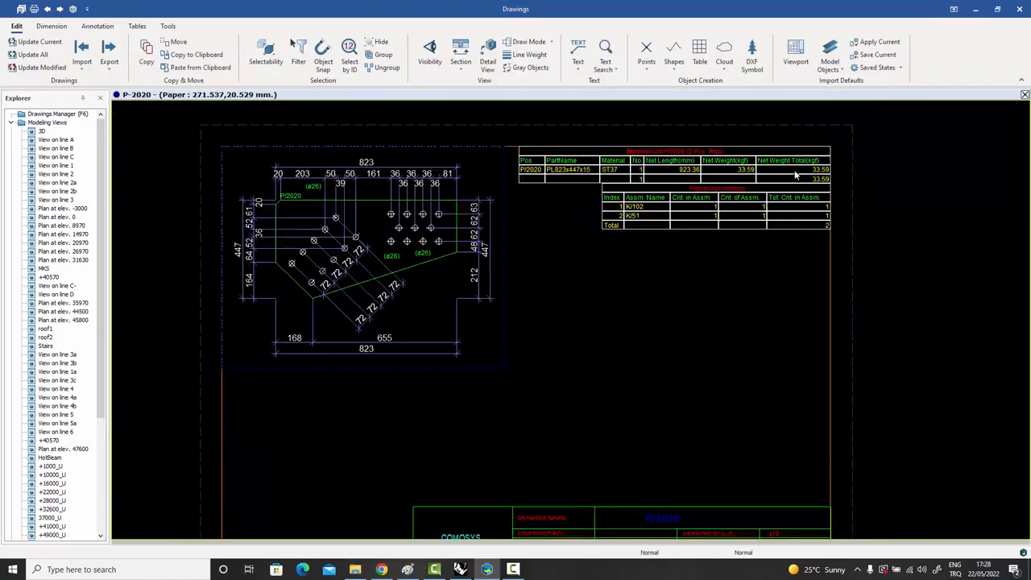
scroll(524, 247, "up", 2)
scroll(531, 274, "down", 3)
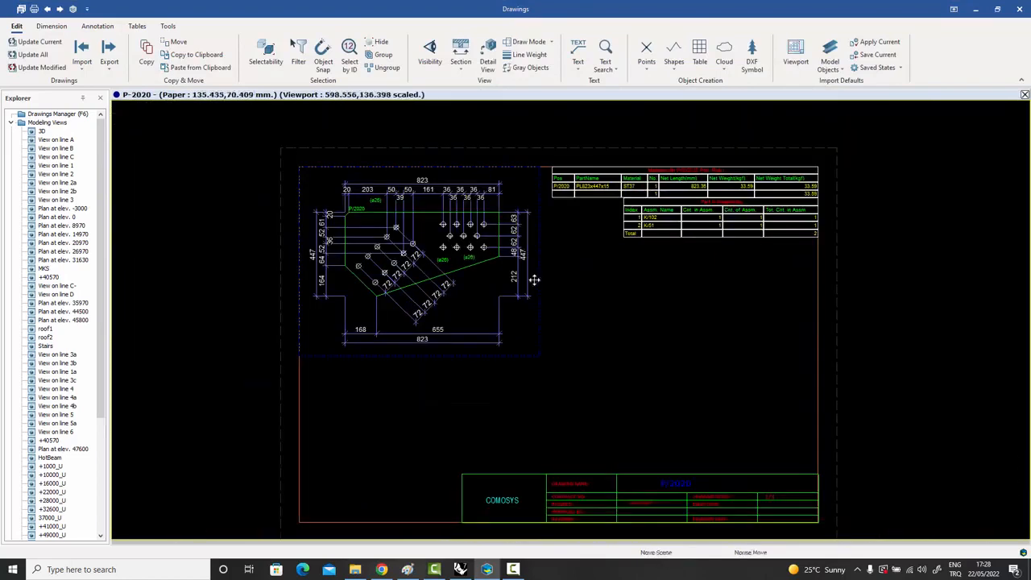
- Open the part drawing P-2016 from the drawings list and close the list
double_click(80, 114)
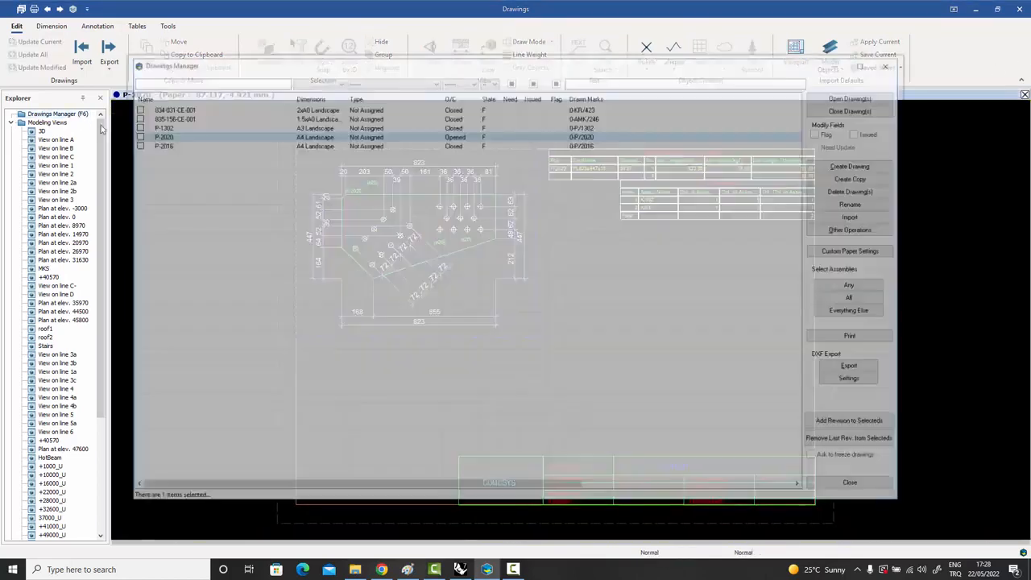
double_click(160, 146)
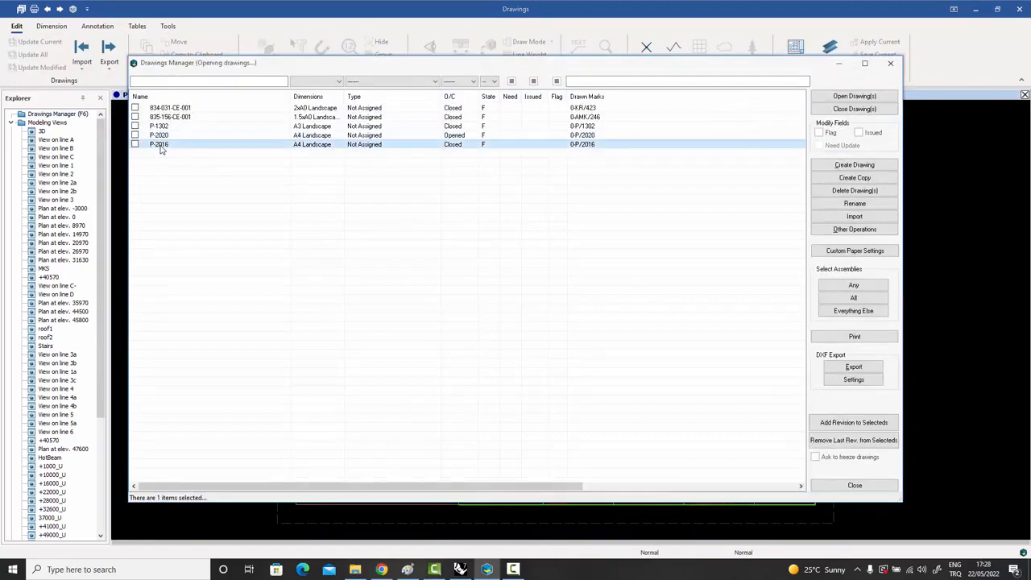
left_click(853, 486)
- Examine the hole spacing, material list and table of containing assemblies on drawing P-2016
scroll(386, 221, "up", 3)
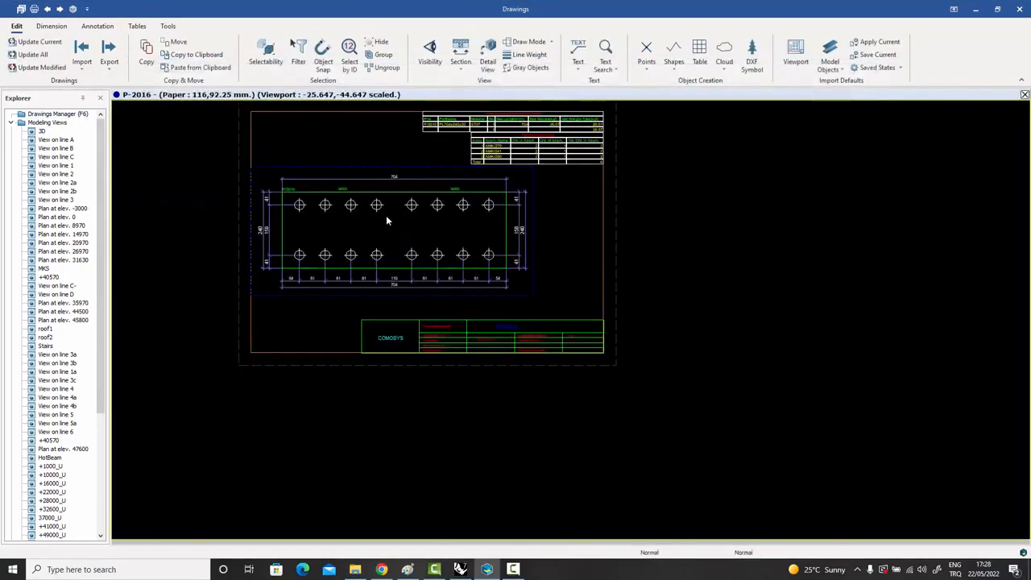
scroll(404, 248, "up", 1)
scroll(352, 322, "up", 1)
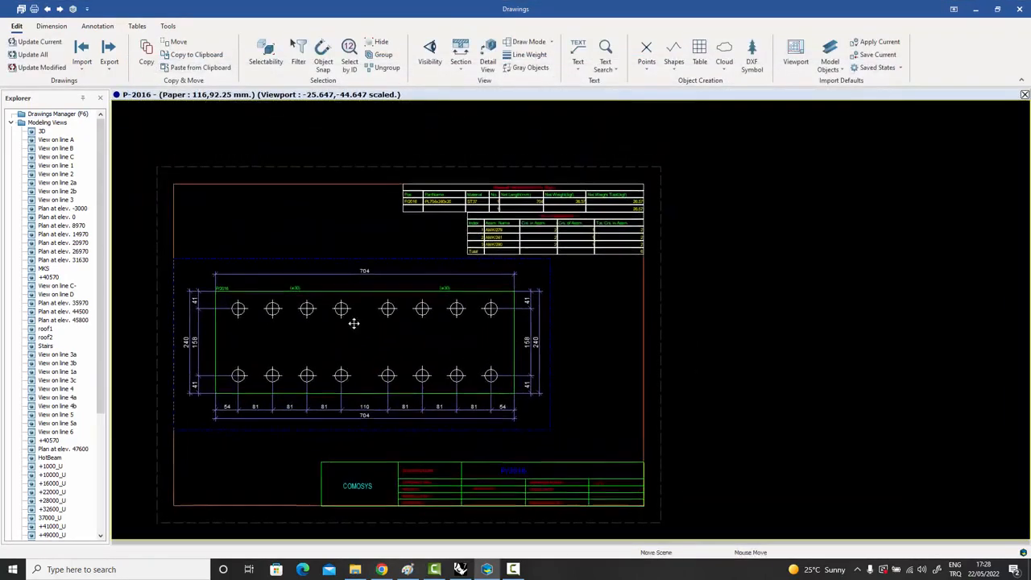
scroll(588, 209, "up", 3)
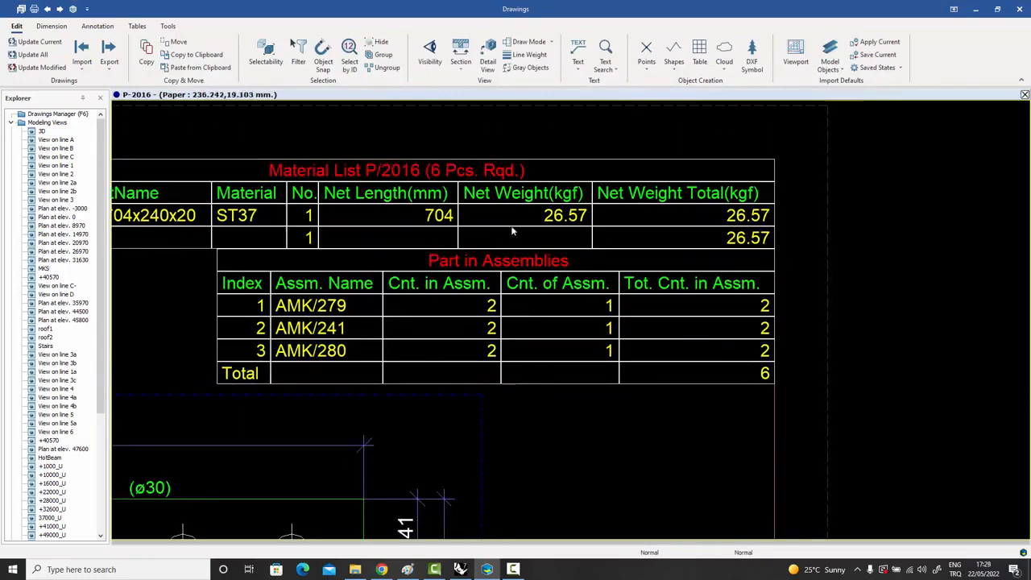
scroll(613, 241, "down", 1)
scroll(613, 241, "down", 3)
scroll(598, 237, "down", 1)
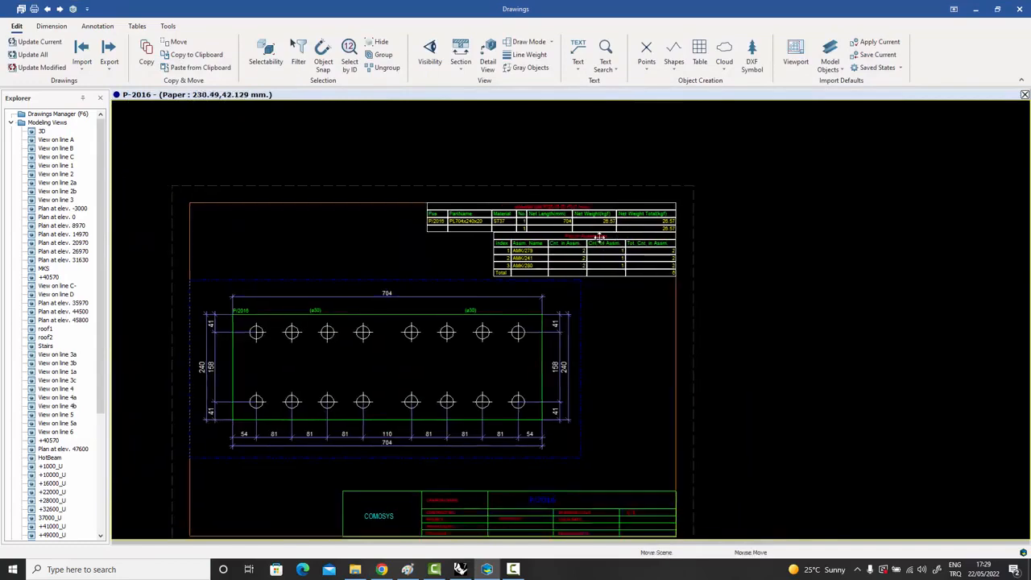
middle_click_drag(620, 199, 646, 192)
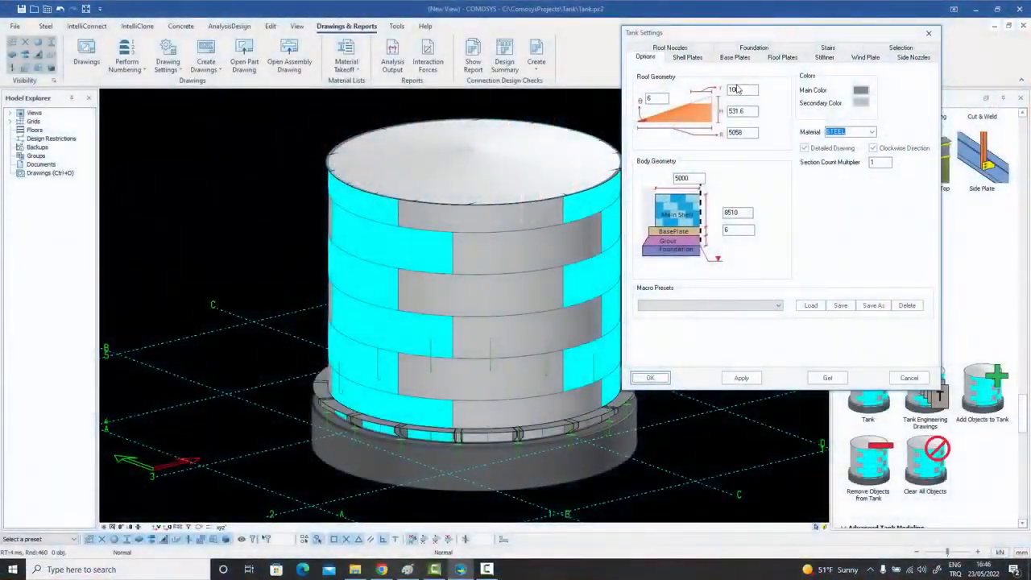
- Review the tank settings for shell plates, base plates, roof plates, roof nozzles and side nozzles, and close the settings
left_click(688, 58)
left_click(736, 57)
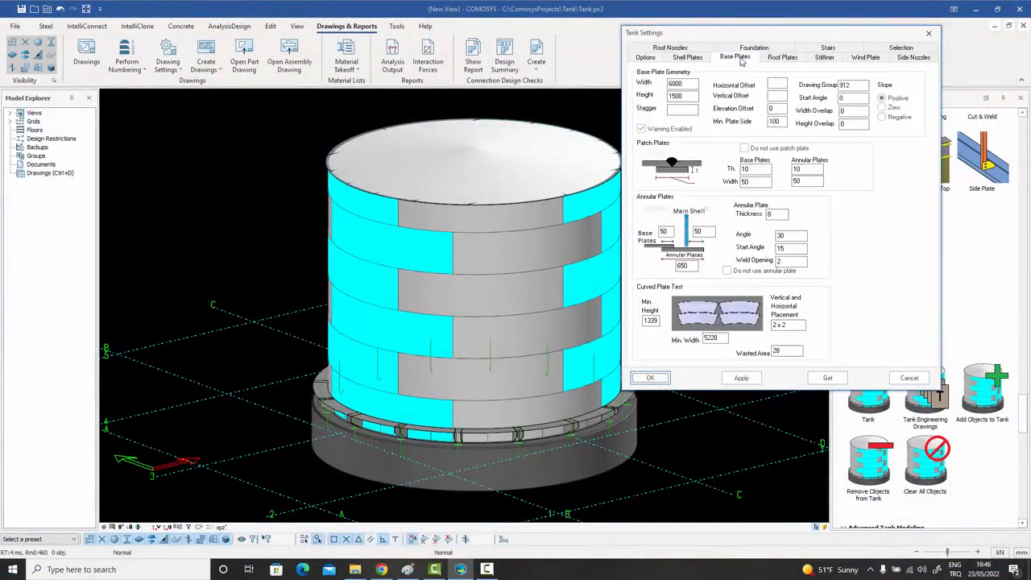
left_click(783, 58)
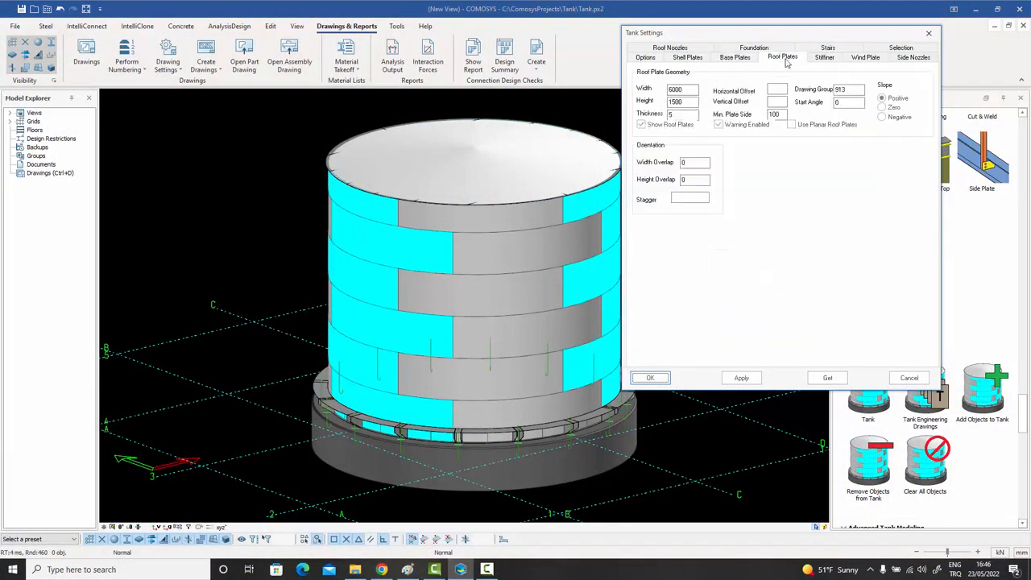
left_click(683, 48)
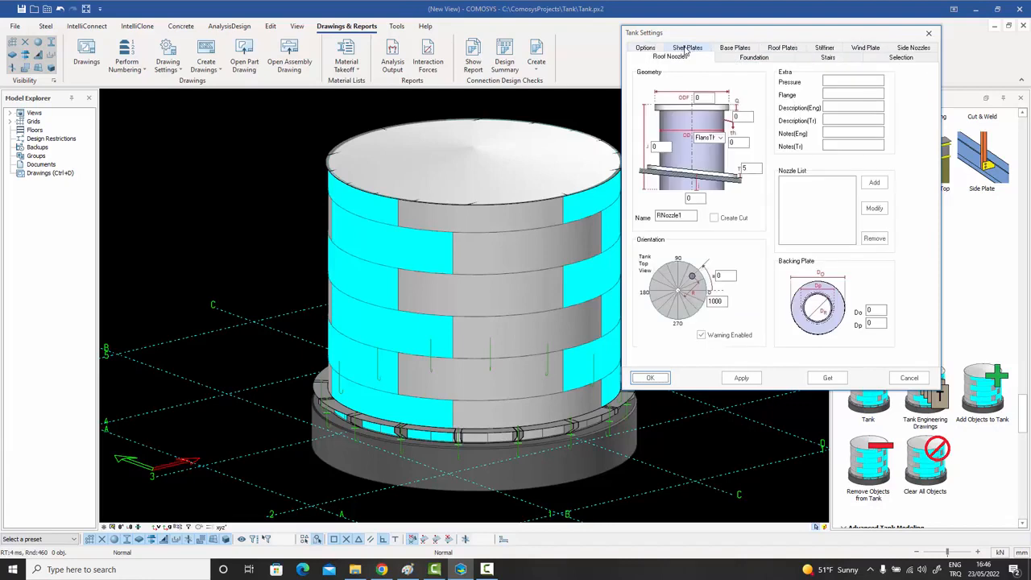
left_click(905, 50)
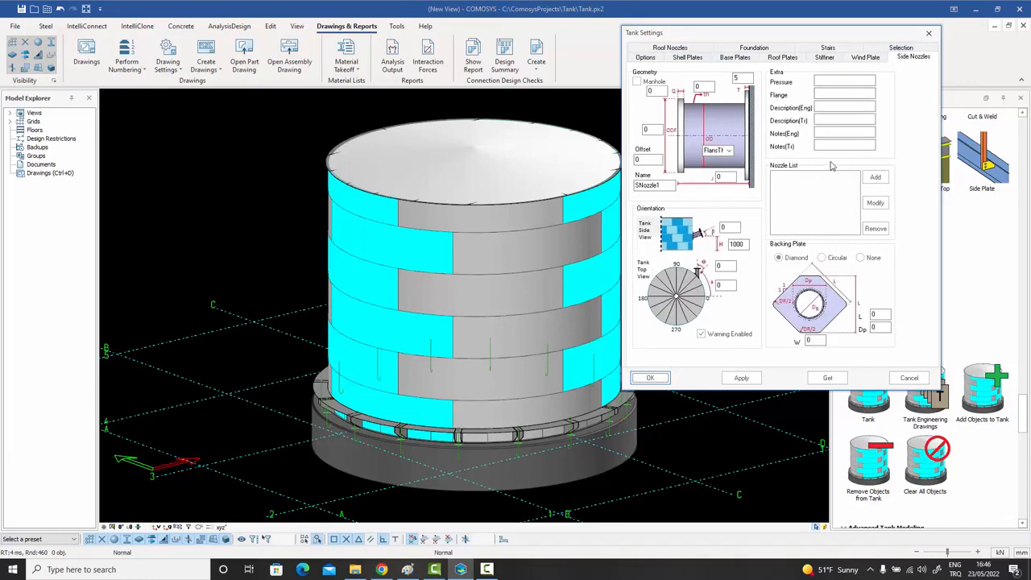
left_click(929, 34)
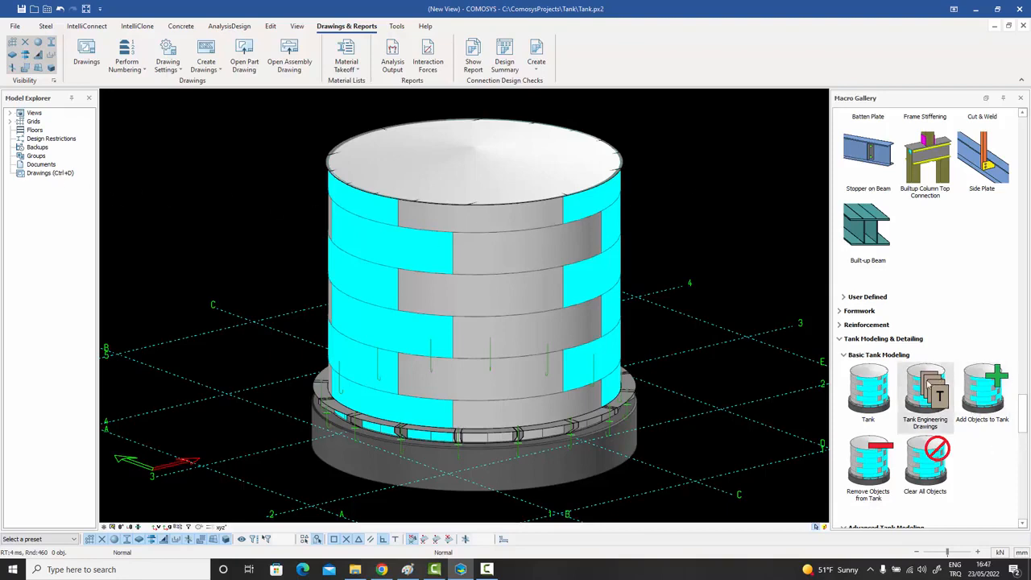
- Open the tank model's drawings and examine the unrolled shell plate layout on the Shell Plates drawing from end to end
double_click(39, 176)
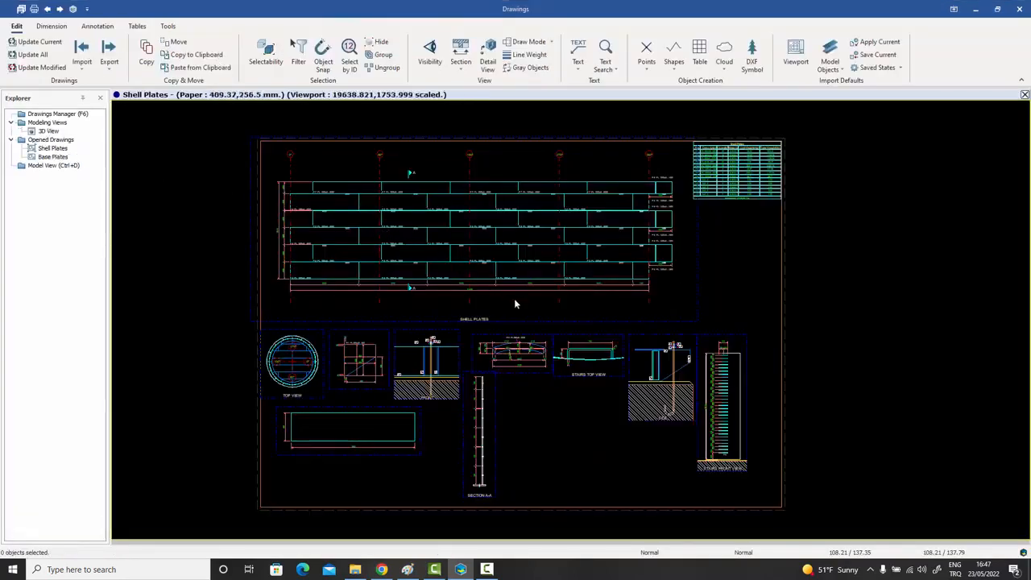
scroll(472, 253, "up", 2)
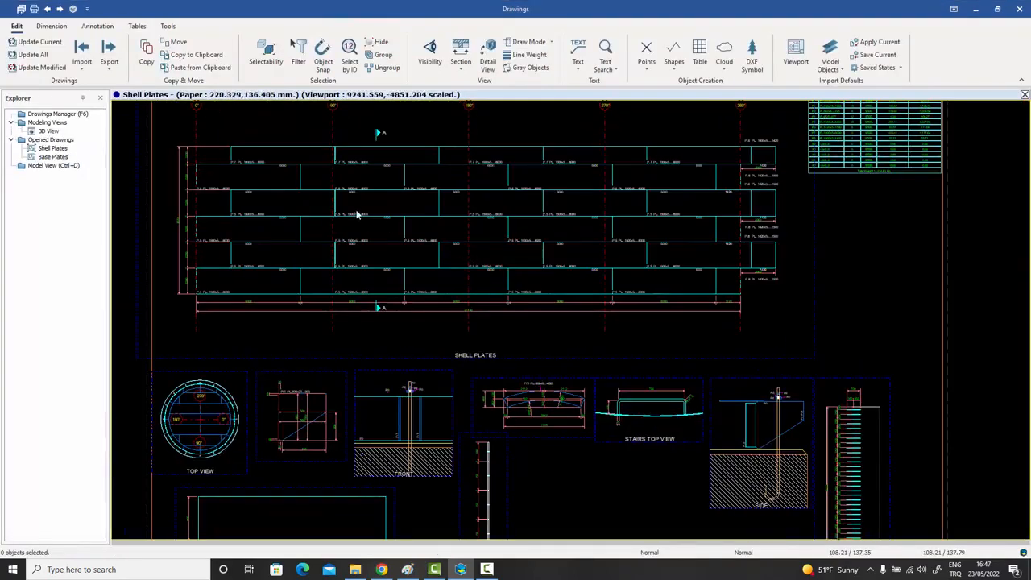
scroll(274, 154, "up", 5)
scroll(367, 223, "down", 3)
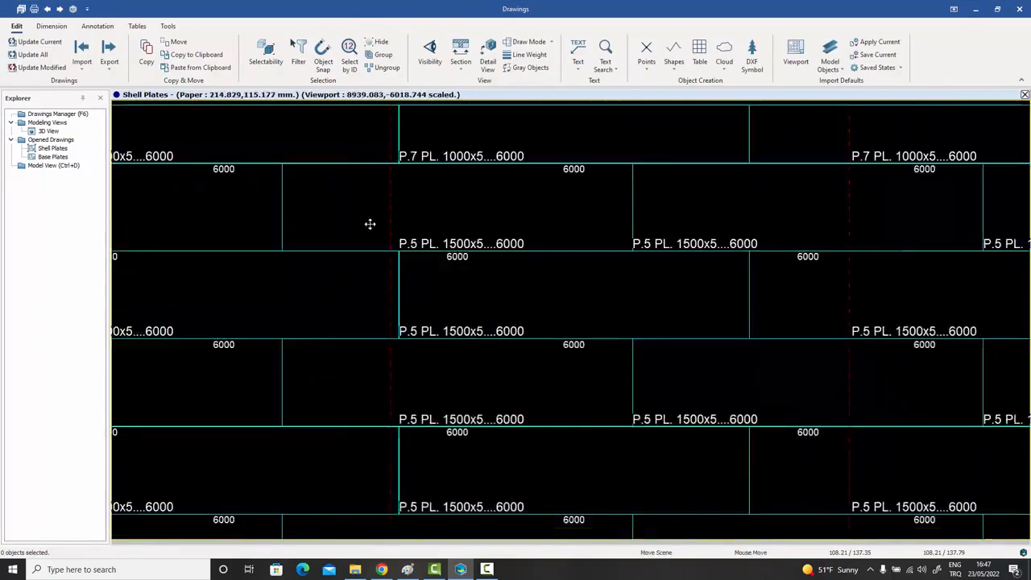
middle_click_drag(769, 307, 563, 307)
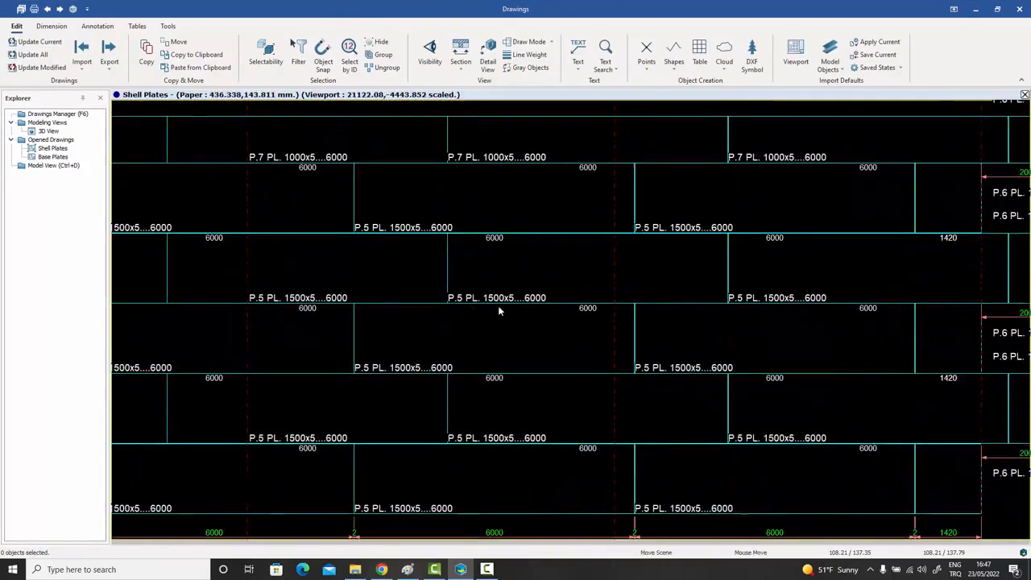
middle_click_drag(741, 324, 472, 333)
scroll(623, 320, "down", 1)
scroll(626, 319, "down", 2)
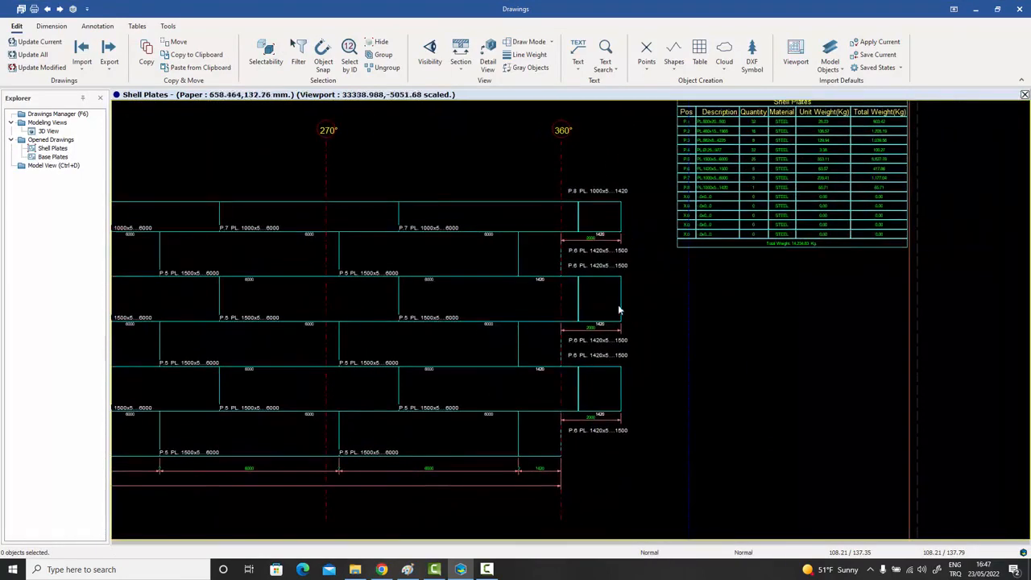
- Examine the parts table, top view and stiffener and anchorage details on the Shell Plates drawing
middle_click_drag(680, 266, 594, 316)
scroll(727, 229, "up", 2)
middle_click_drag(730, 234, 696, 309)
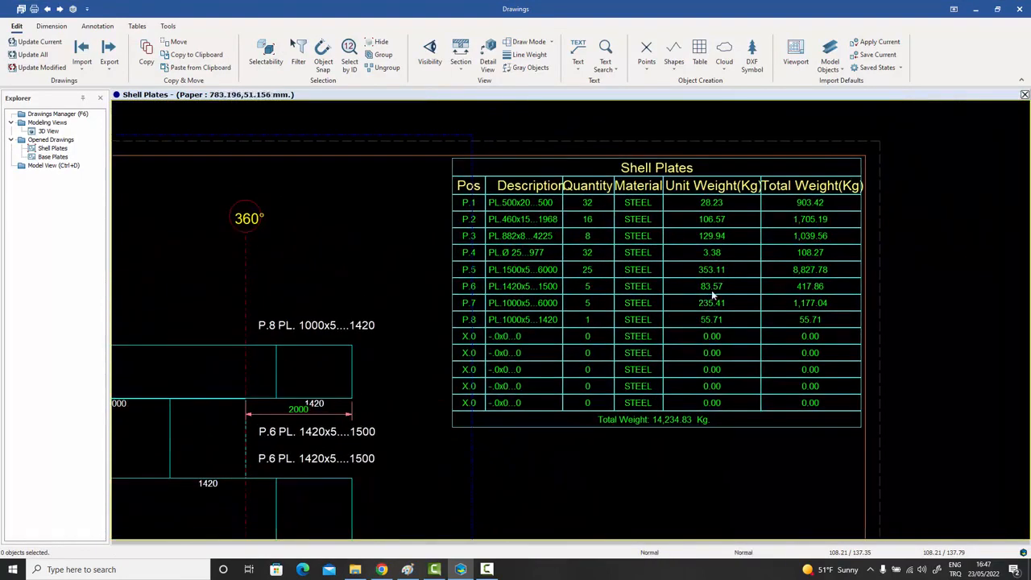
scroll(712, 295, "down", 1)
scroll(621, 351, "down", 3)
middle_click_drag(621, 352, 694, 303)
scroll(314, 306, "up", 3)
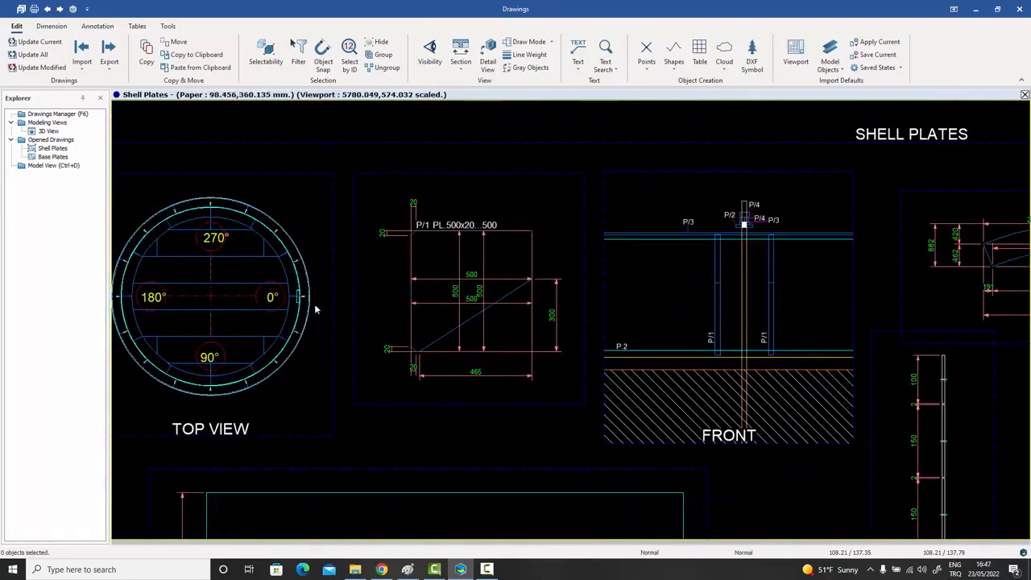
middle_click_drag(314, 303, 322, 249)
scroll(453, 248, "down", 4)
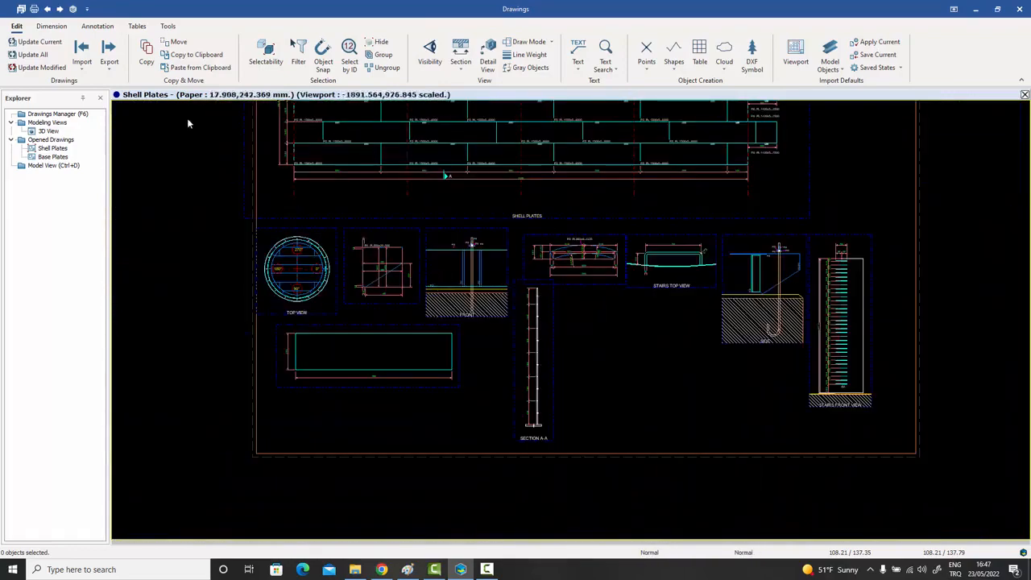
- Switch to the Base Plates drawing and examine its plate layout and parts table
left_click(61, 9)
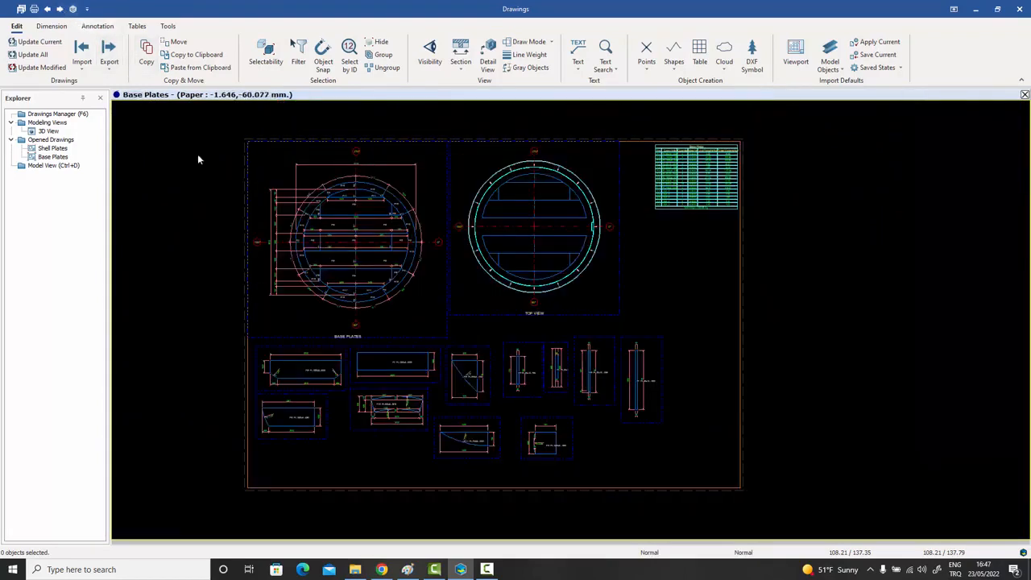
scroll(346, 224, "up", 3)
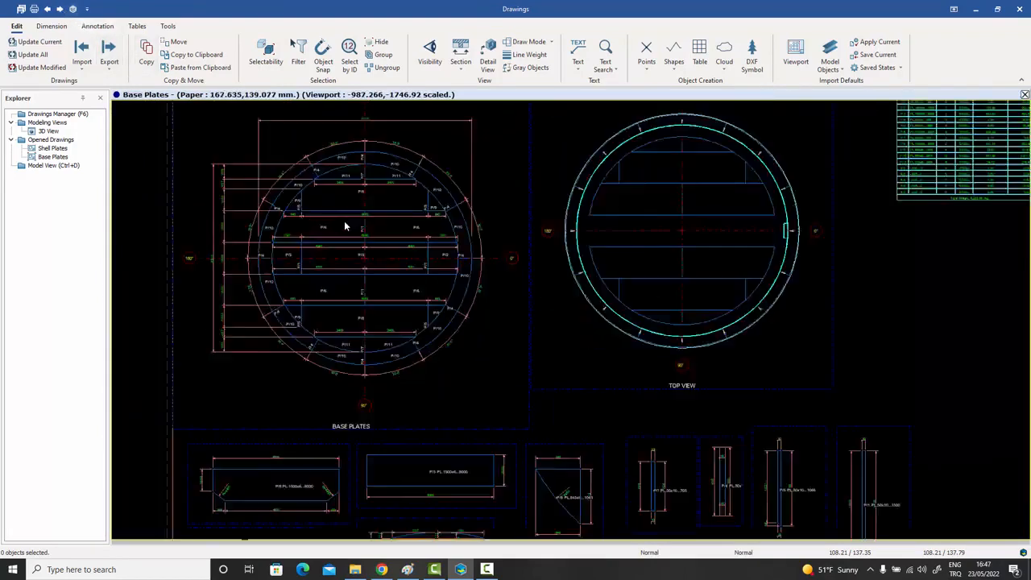
scroll(345, 225, "up", 2)
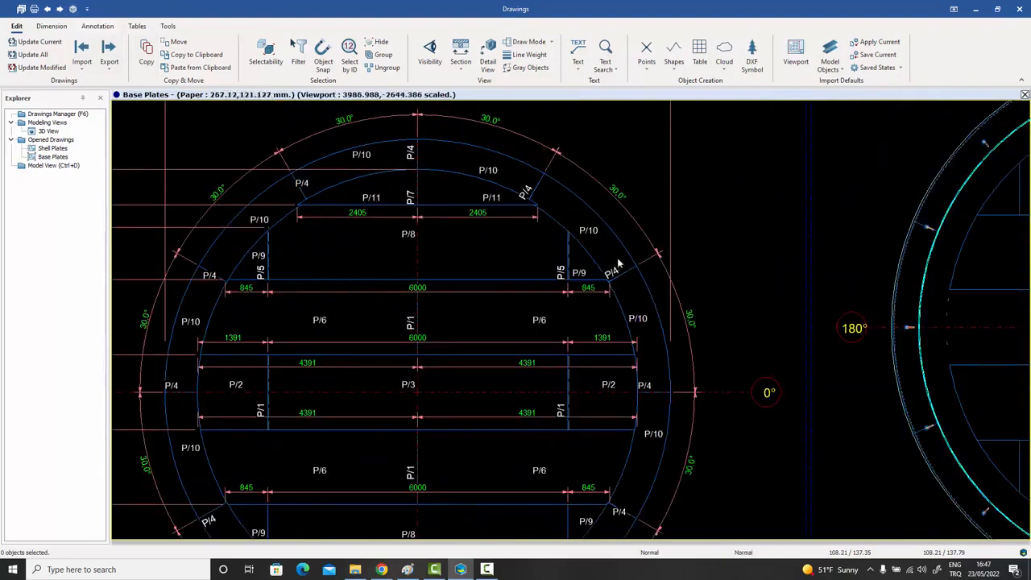
scroll(393, 209, "down", 1)
scroll(438, 231, "down", 2)
middle_click_drag(974, 136, 686, 248)
scroll(686, 248, "up", 3)
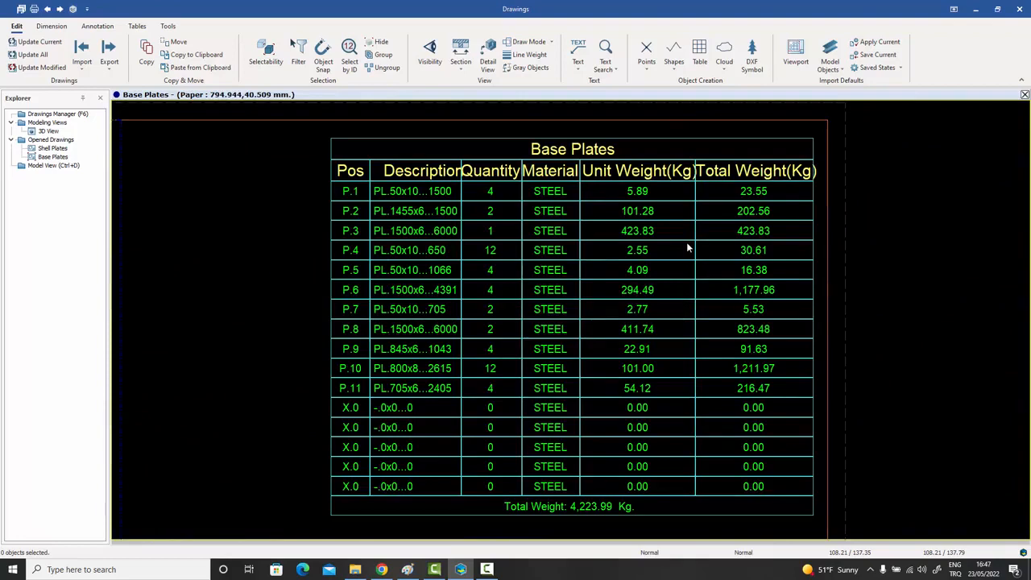
- Examine the individual plate details on the lower part of the Base Plates sheet
scroll(686, 248, "down", 5)
middle_click_drag(649, 317, 767, 202)
scroll(585, 374, "up", 1)
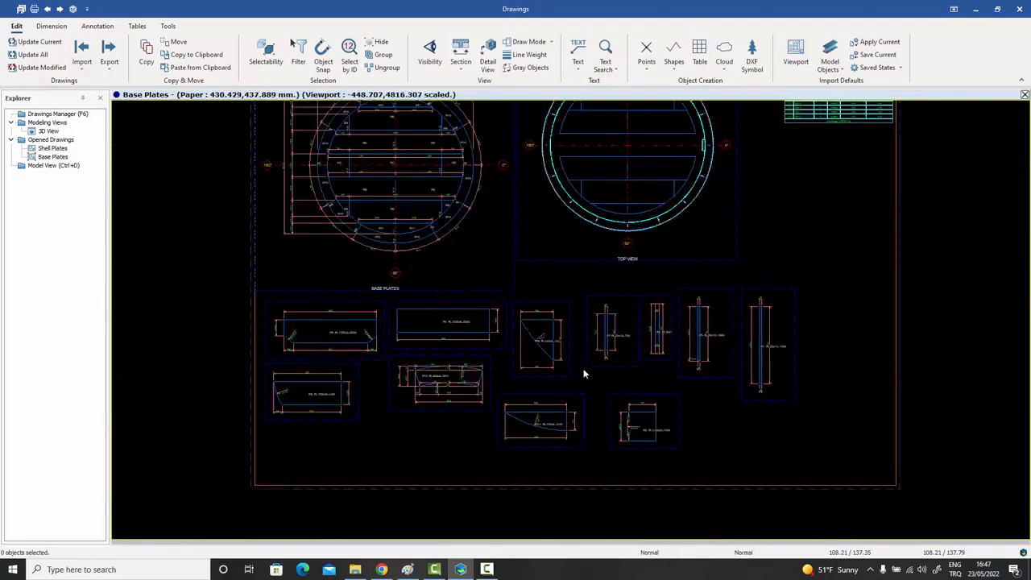
scroll(585, 374, "up", 2)
scroll(587, 367, "down", 4)
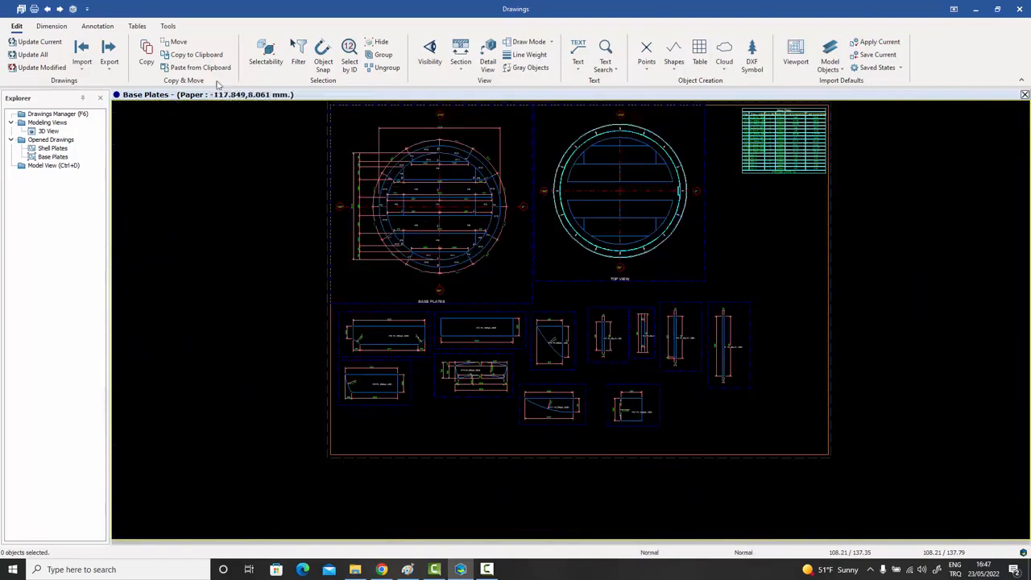
- Alternate between the Shell Plates and Base Plates drawings to compare them, finishing on Shell Plates
left_click(60, 9)
mouse_move(428, 254)
middle_mouse_down()
mouse_move(434, 298)
mouse_move(414, 323)
middle_mouse_up()
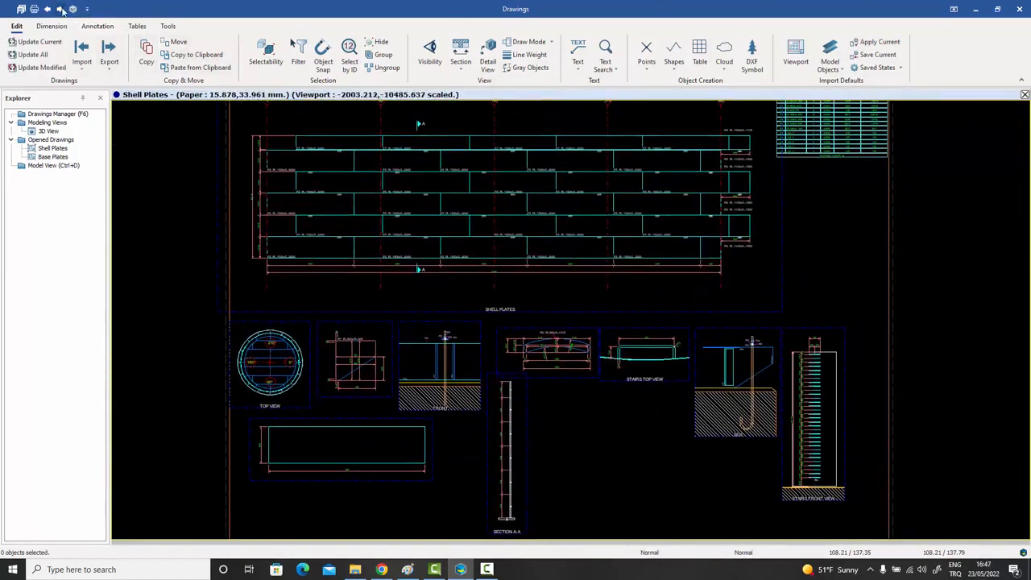
left_click(61, 9)
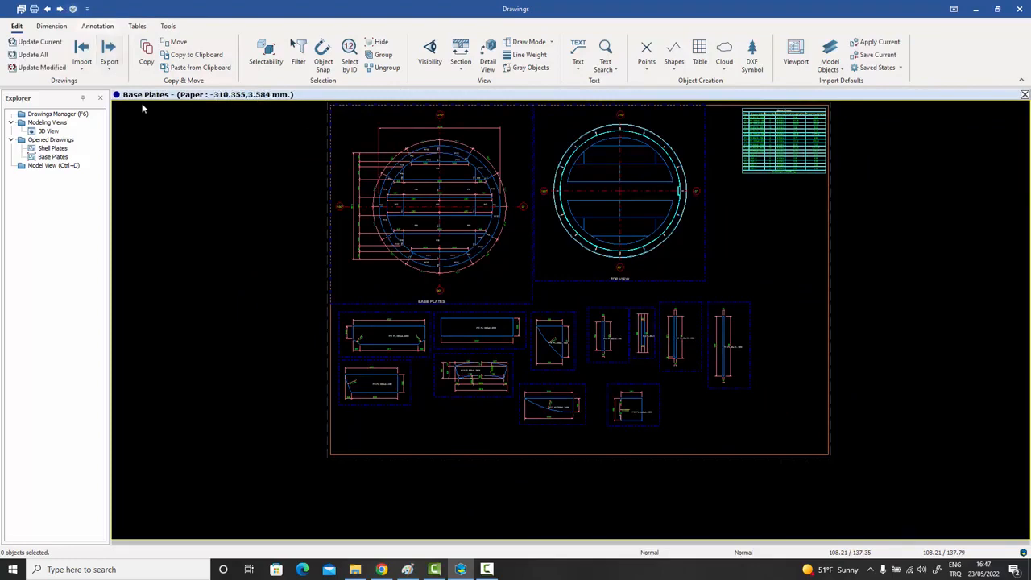
left_click(60, 9)
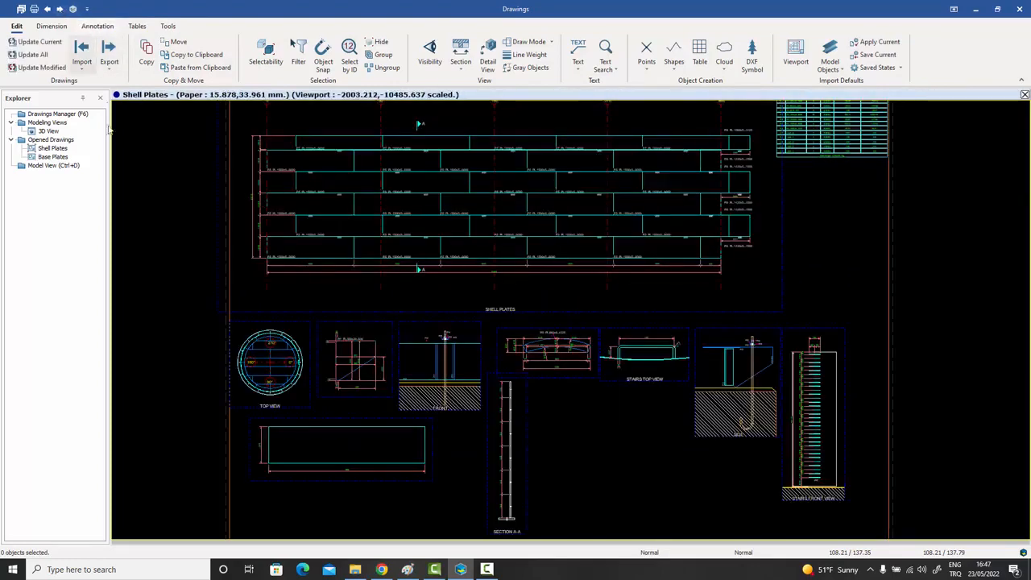
- Open the Roof Plates drawing from the drawings list and close the list
double_click(56, 113)
left_click(165, 127)
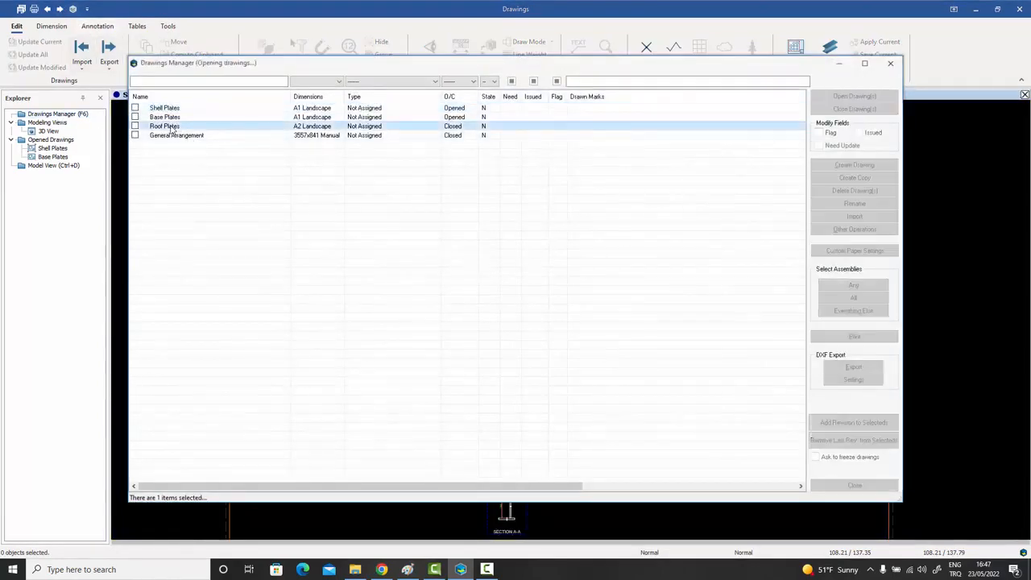
left_click(854, 485)
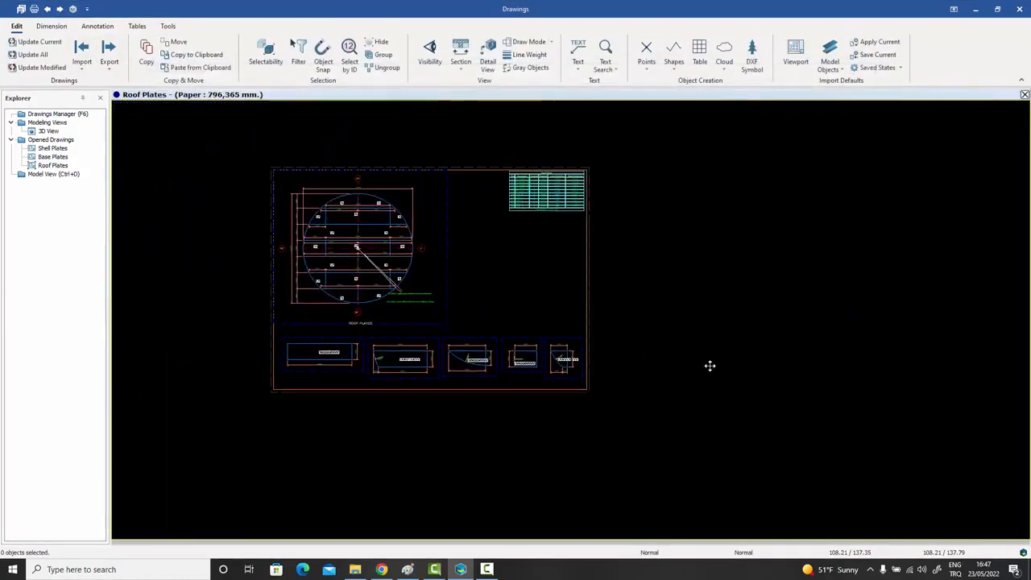
- Examine the circular plate layout, its dimensions and the parts table on the Roof Plates drawing
scroll(371, 248, "up", 6)
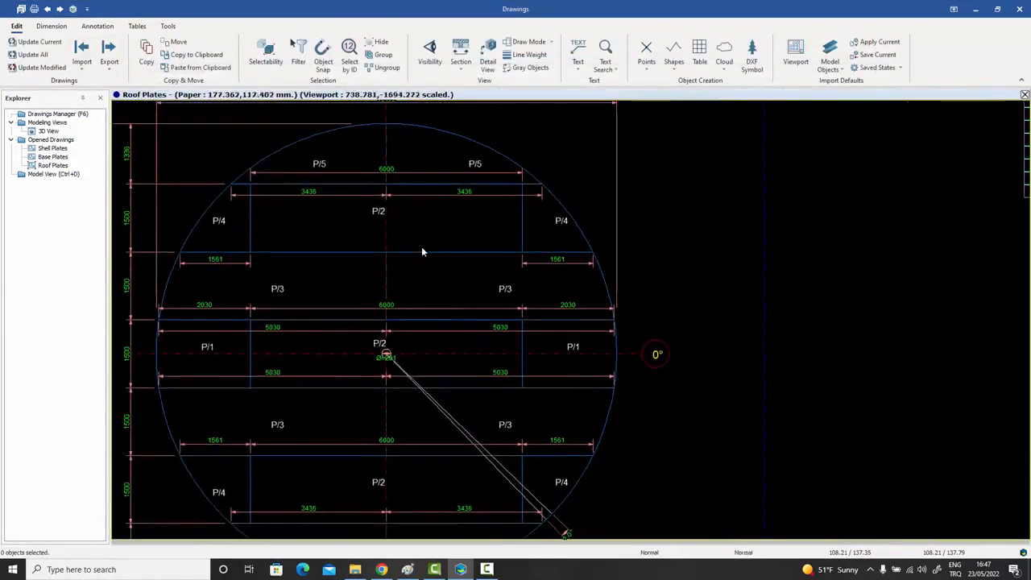
scroll(421, 252, "up", 2)
scroll(414, 177, "down", 8)
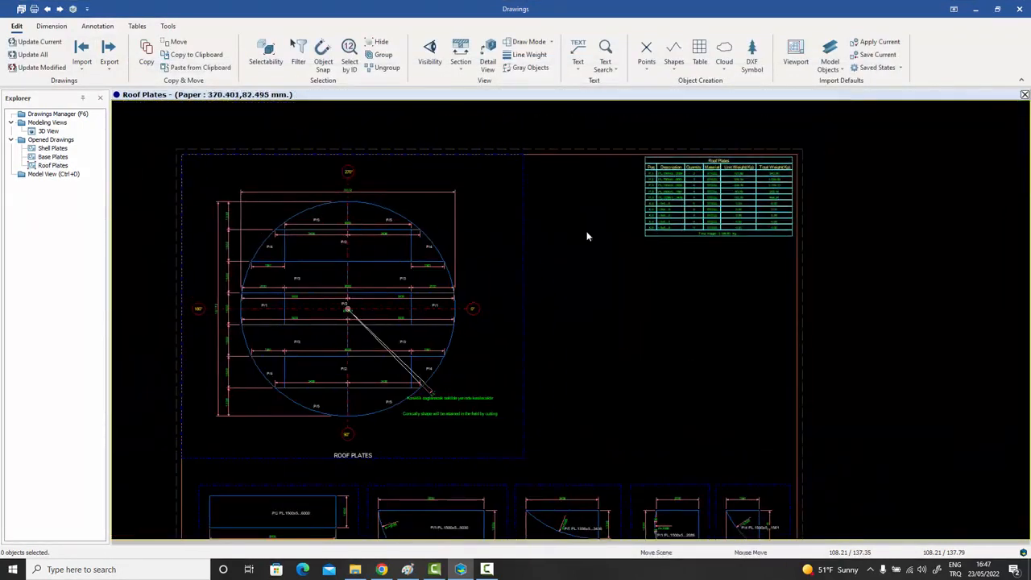
scroll(703, 196, "up", 3)
scroll(701, 198, "down", 4)
- Examine the individual plate details and the field-cutting note on the Roof Plates sheet, ending on the whole sheet
middle_click_drag(640, 335, 669, 225)
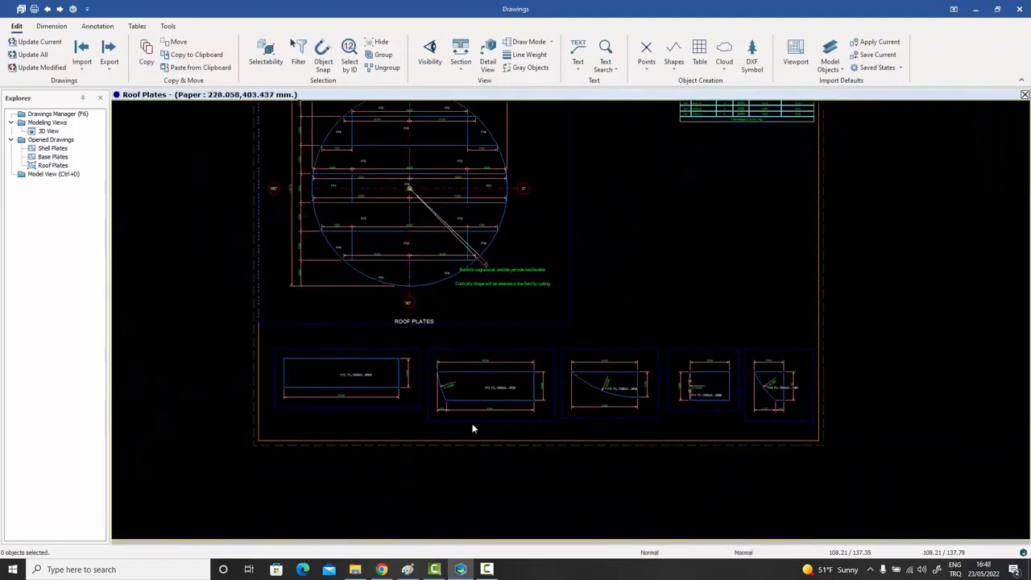
scroll(474, 425, "up", 4)
scroll(485, 391, "down", 2)
middle_click_drag(624, 381, 475, 442)
middle_click_drag(524, 324, 585, 403)
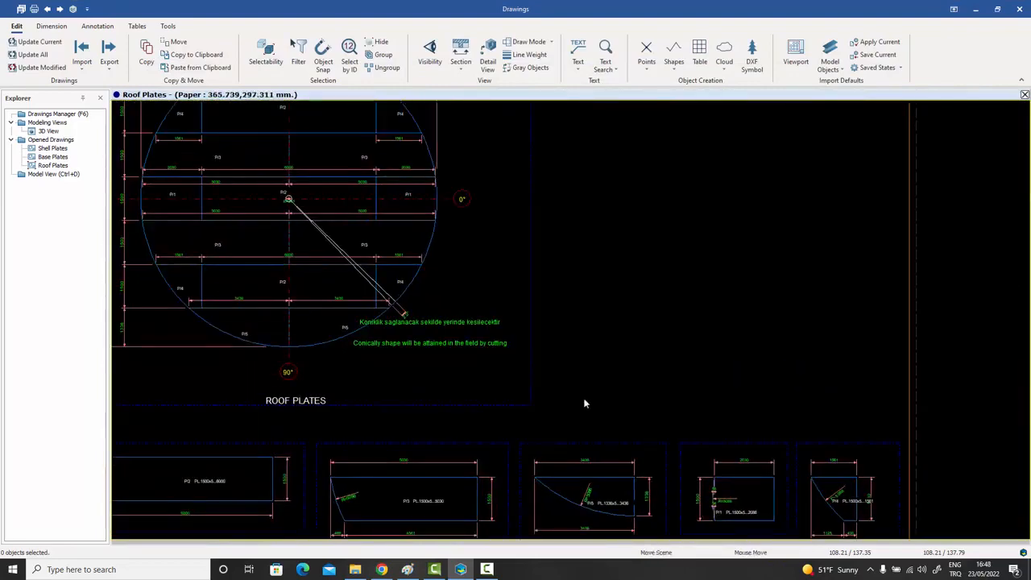
scroll(600, 362, "down", 4)
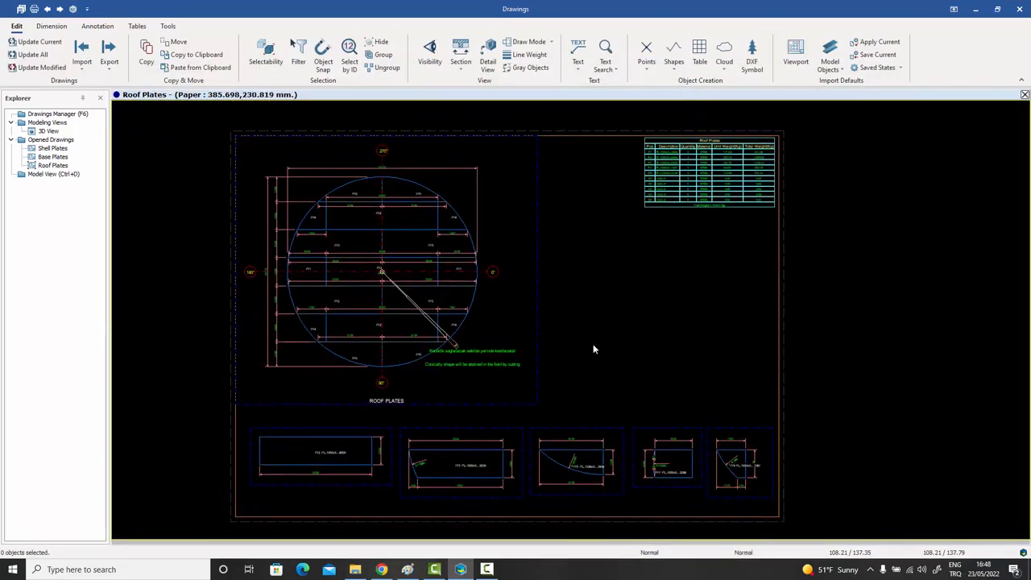
middle_click_drag(592, 349, 596, 341)
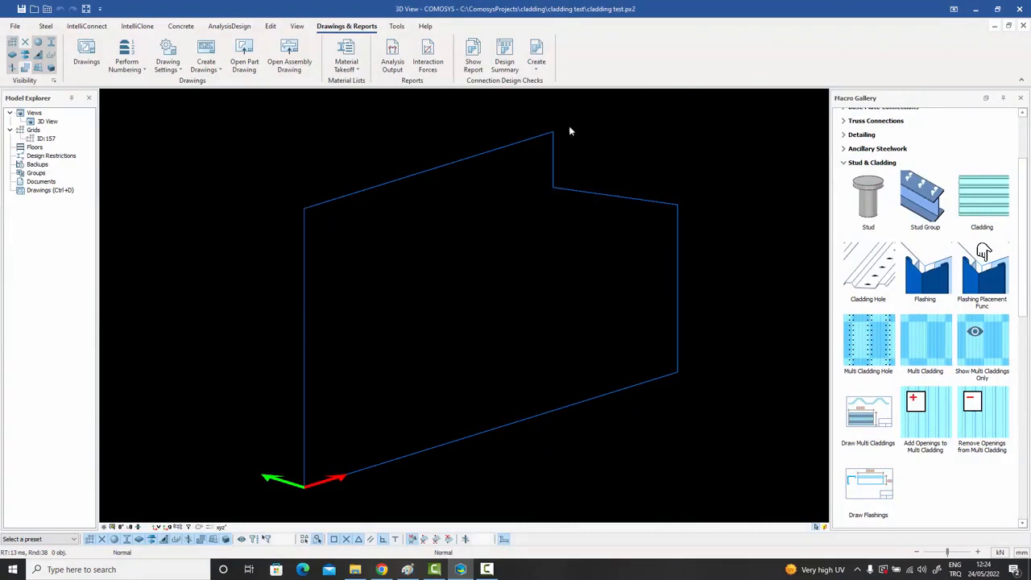
- Show all objects in the cladding test model and select individual cladding sheets of the wall in turn to inspect them
right_click(552, 253)
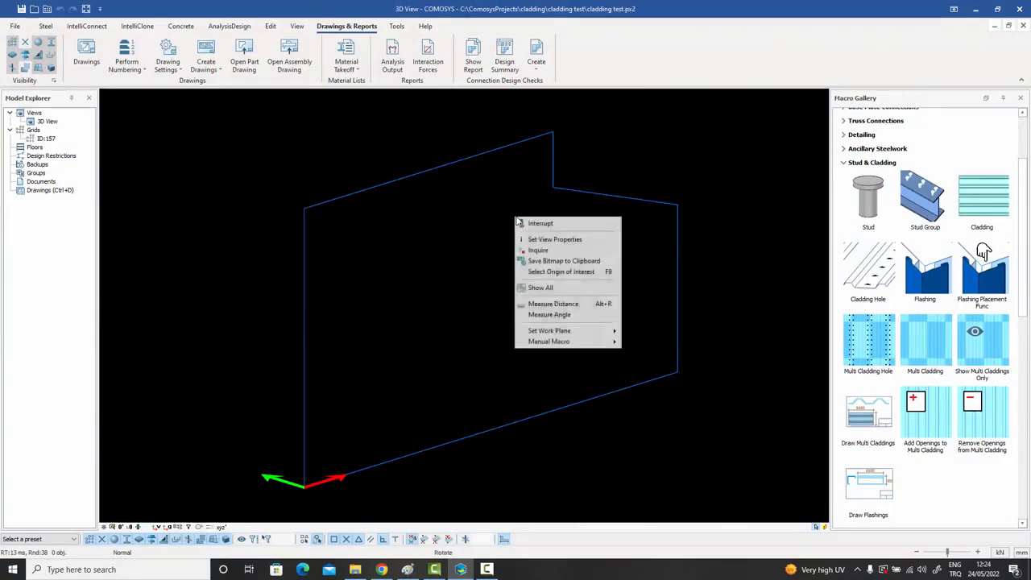
left_click(552, 289)
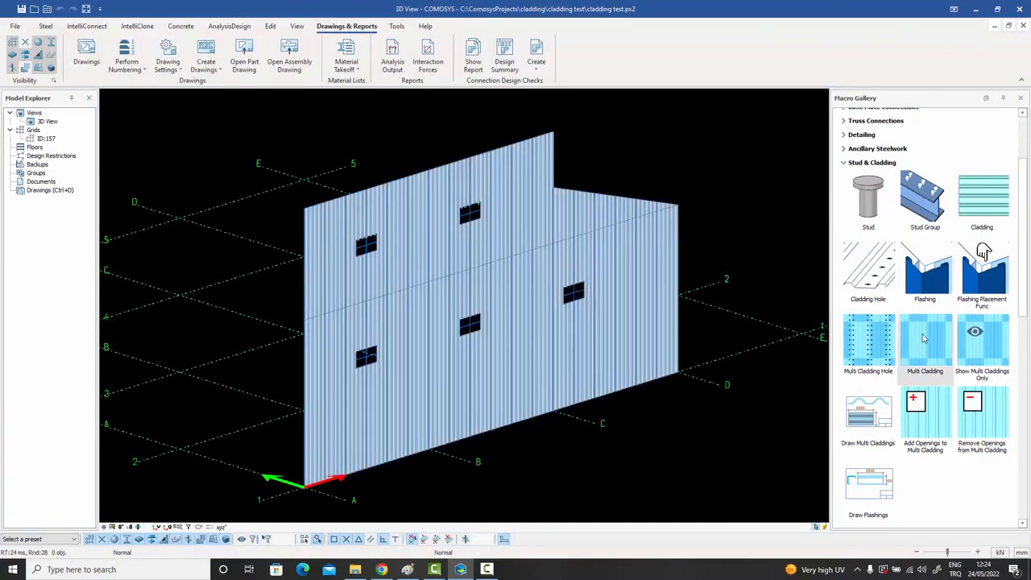
left_click(321, 402)
left_click(363, 407)
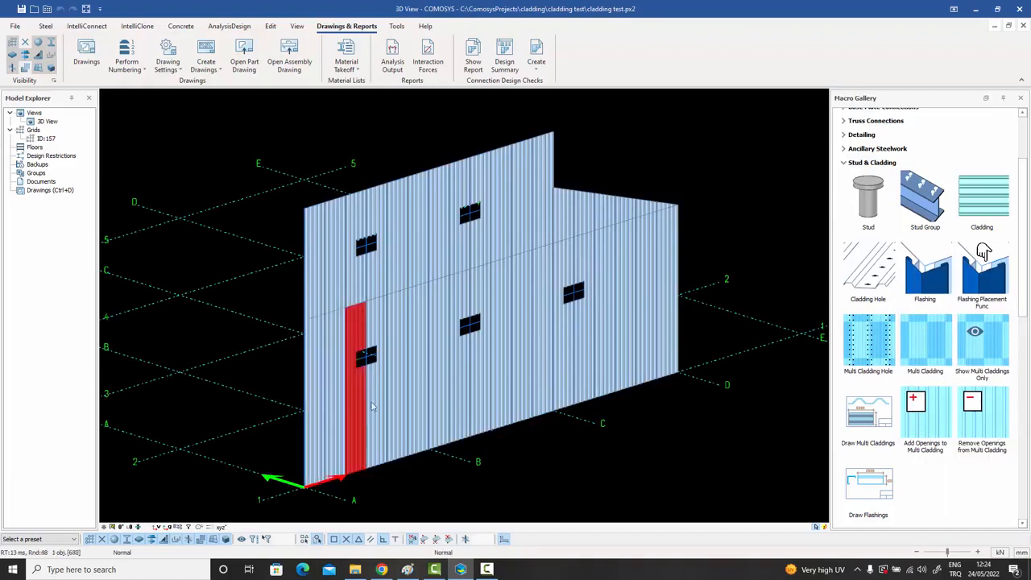
left_click(384, 404)
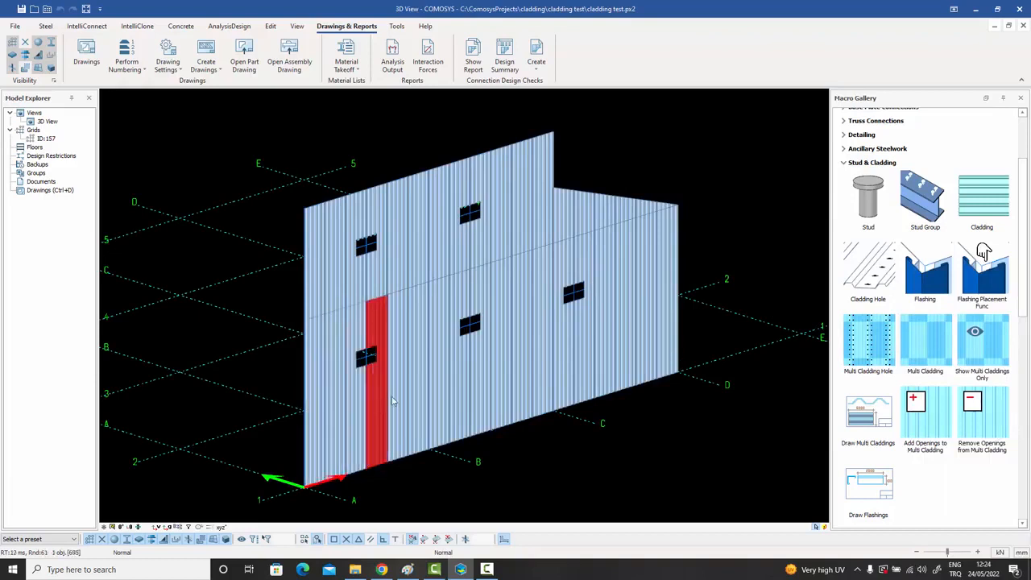
left_click(401, 396)
left_click(424, 391)
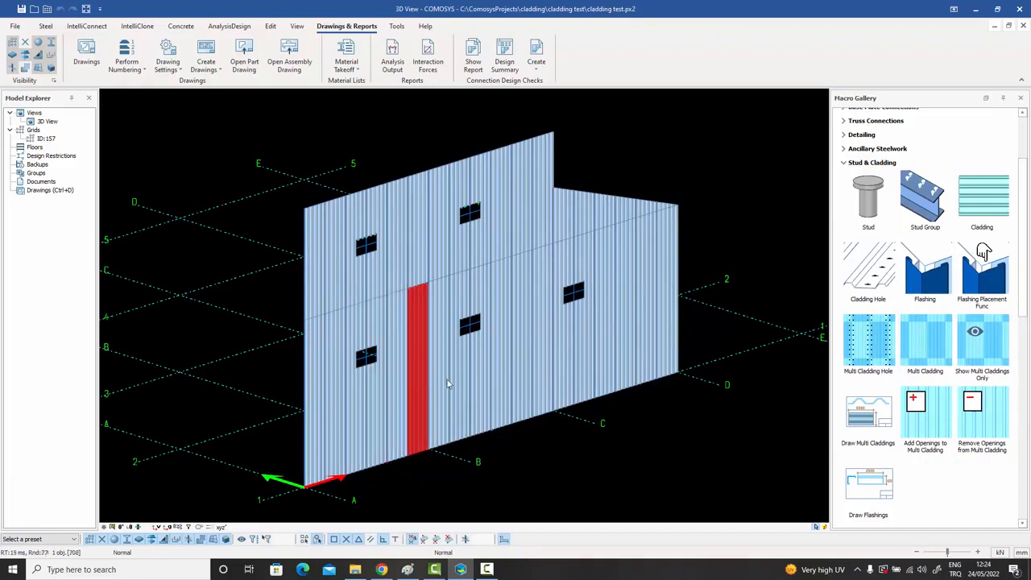
left_click(445, 385)
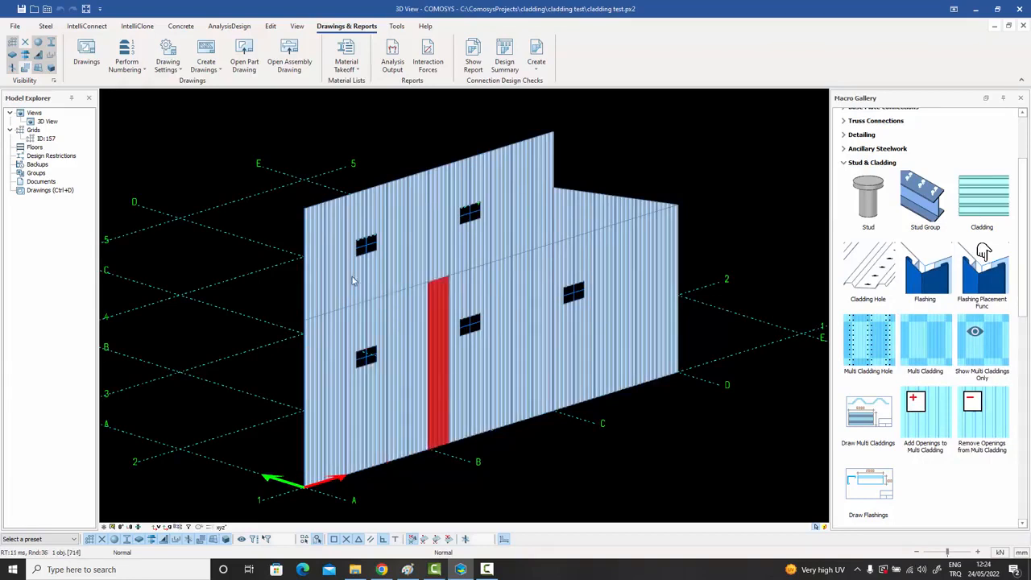
left_click(316, 301)
left_click(341, 288)
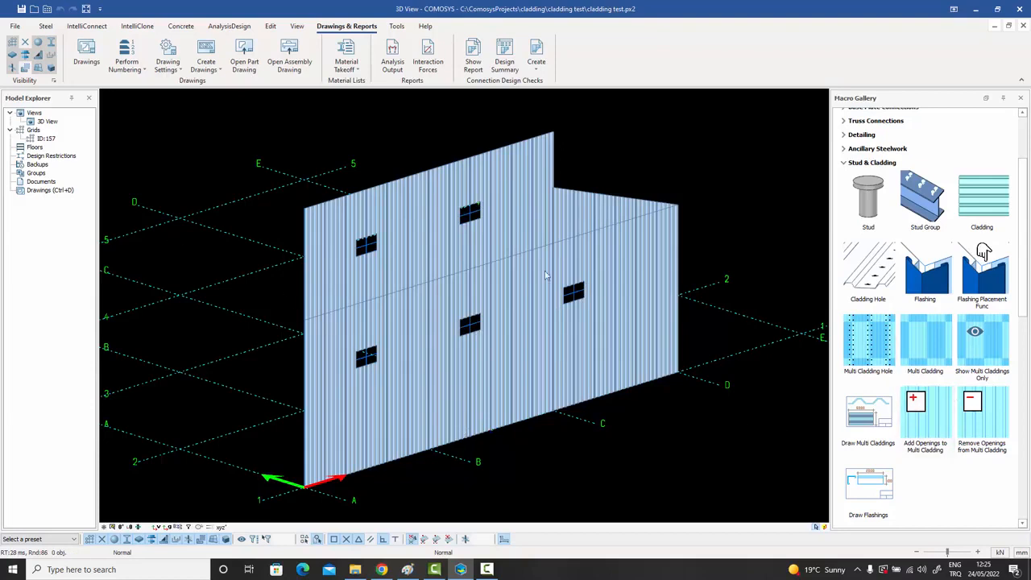
- Open the Cladding Details drawing from the project's drawings list and close the list
double_click(33, 191)
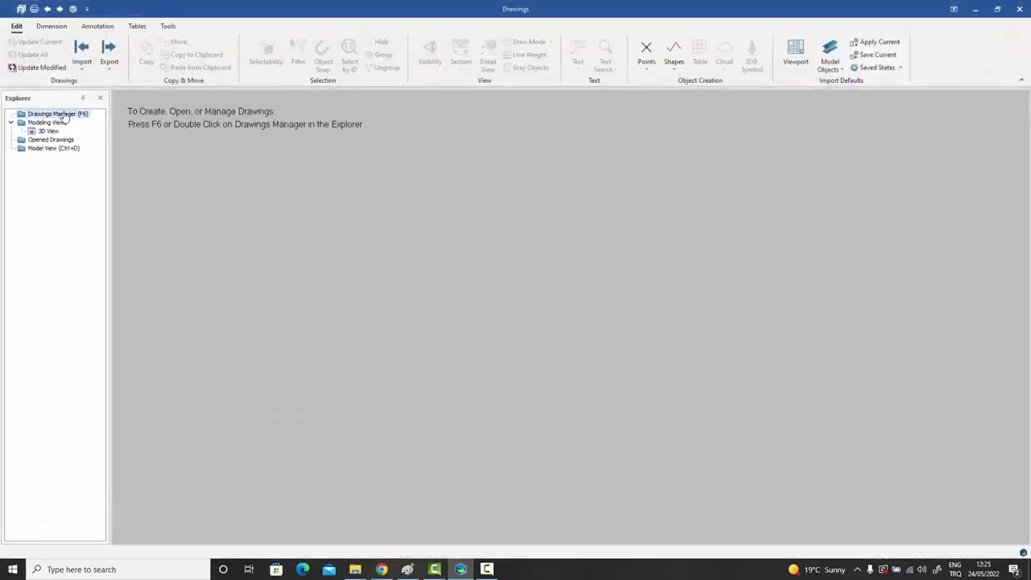
double_click(61, 115)
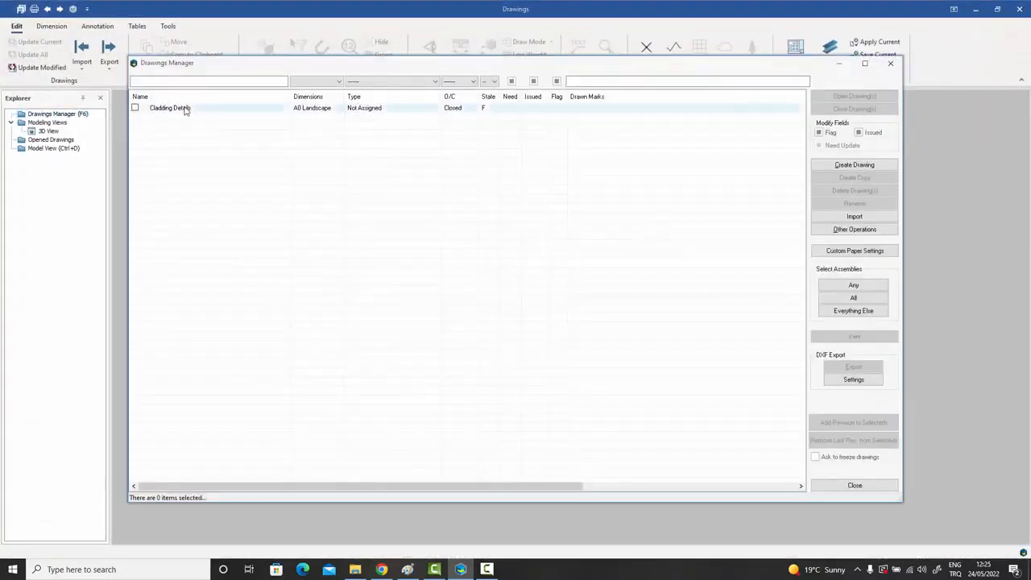
double_click(183, 109)
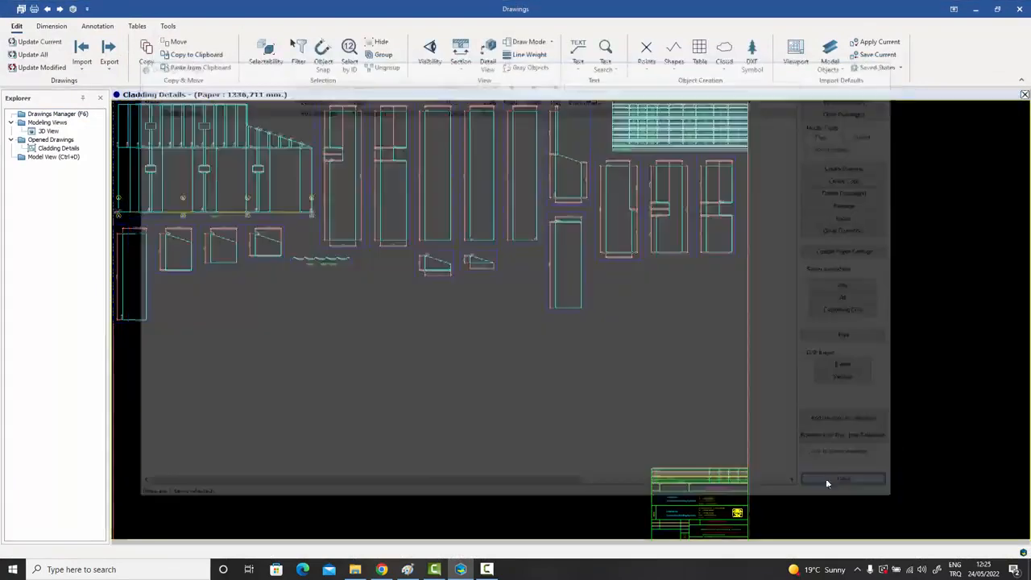
- Examine the wall elevation with its sheet marks on the Cladding Details drawing, selecting the P/10 mark
scroll(411, 207, "up", 2)
scroll(236, 222, "up", 2)
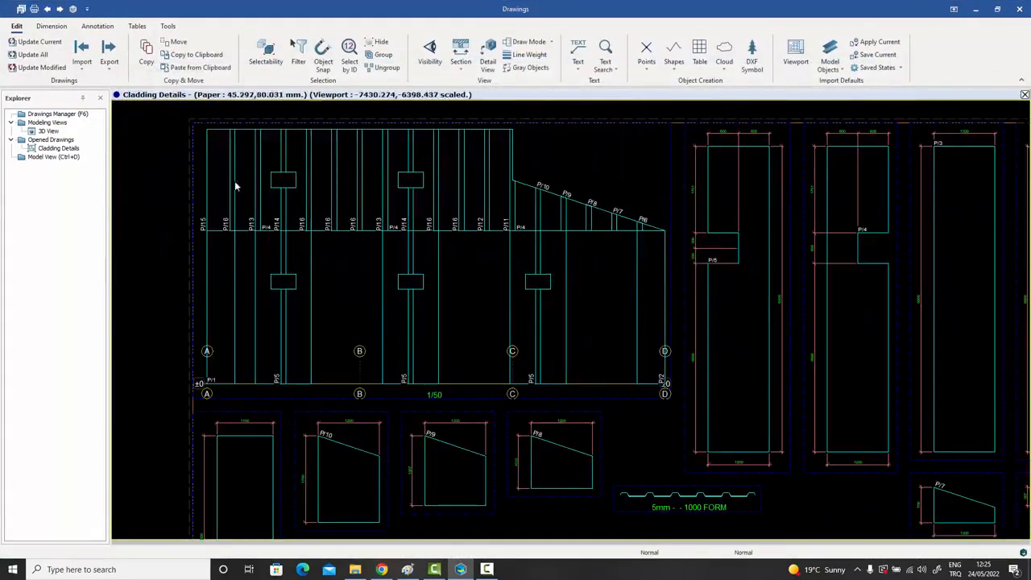
scroll(215, 232, "up", 1)
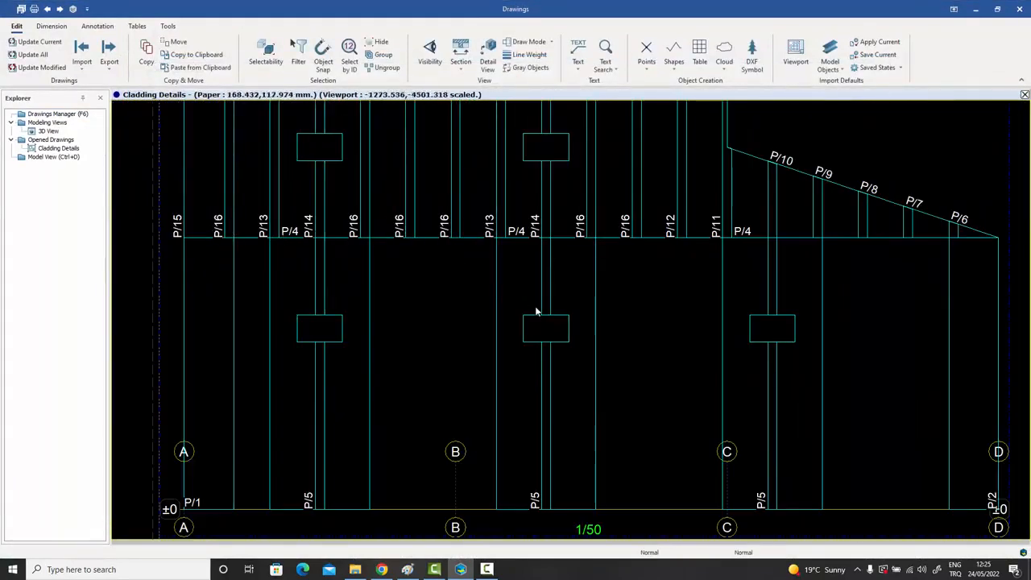
middle_click_drag(511, 306, 487, 302)
left_click(749, 168)
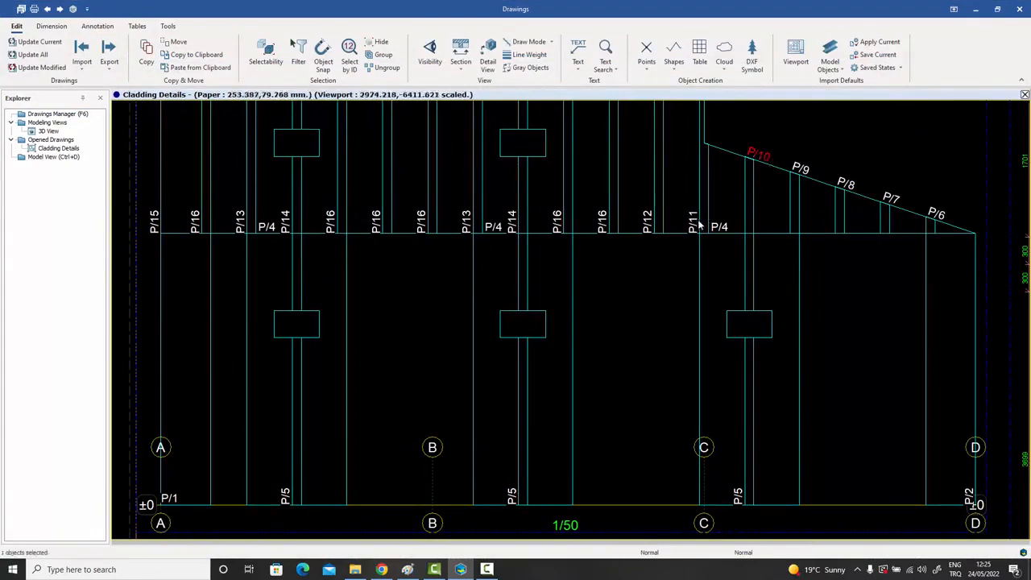
scroll(698, 219, "down", 3)
scroll(451, 385, "up", 3)
scroll(452, 382, "up", 1)
- Examine the individual sheet details below the elevation and the 5mm 1000 FORM profile section
middle_click_drag(449, 379, 442, 225)
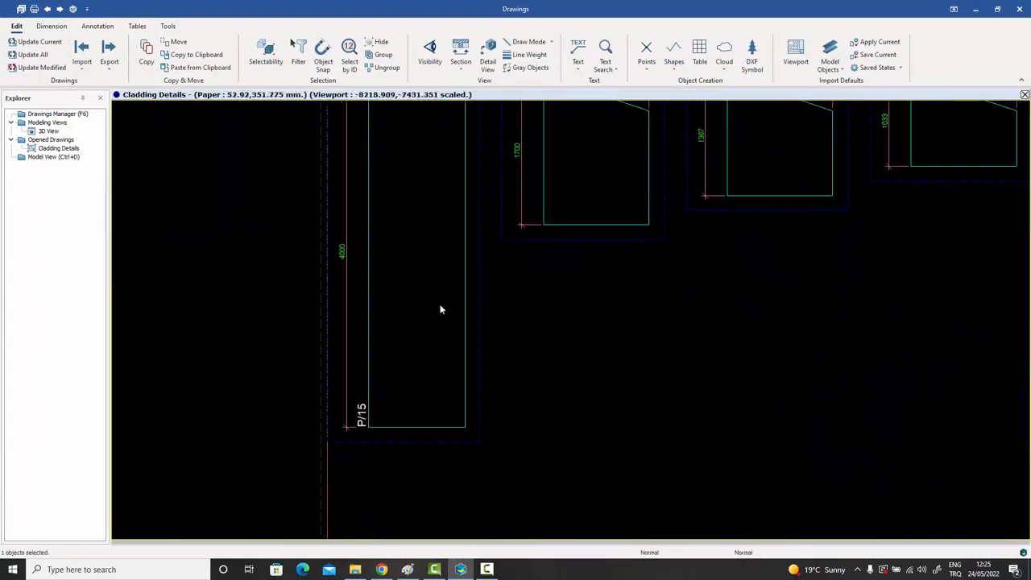
middle_click_drag(440, 306, 360, 419)
mouse_move(527, 327)
middle_mouse_down()
mouse_move(479, 355)
mouse_move(397, 365)
middle_mouse_up()
middle_click_drag(716, 335, 454, 376)
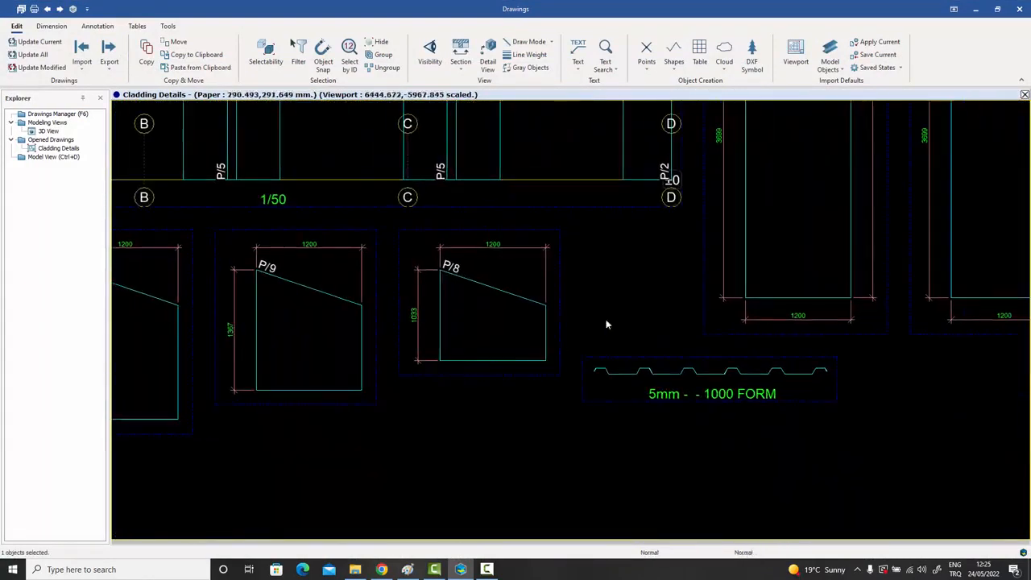
middle_click_drag(688, 302, 516, 347)
scroll(547, 436, "up", 3)
scroll(560, 440, "down", 6)
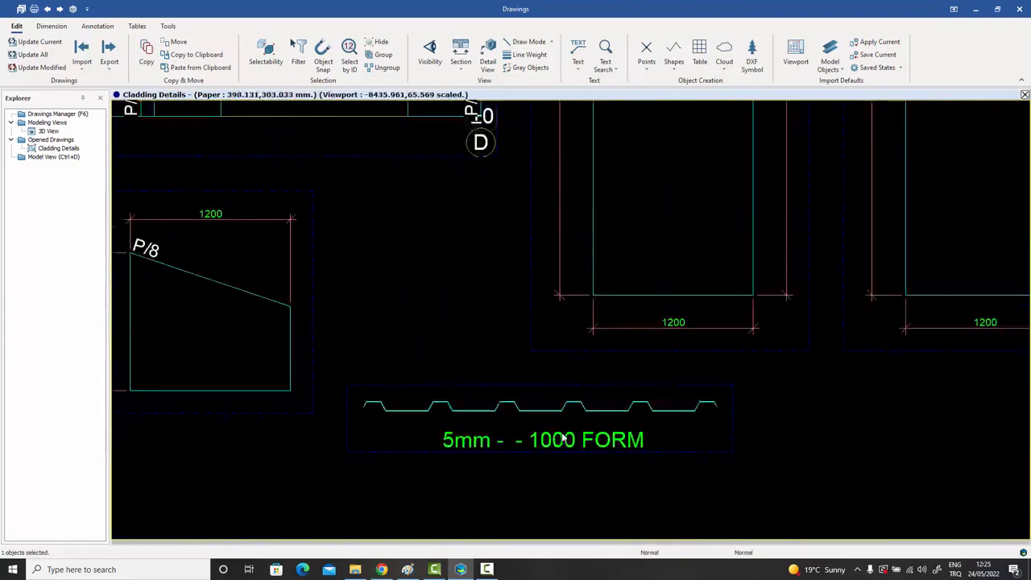
- Examine the tall cladding sheet details and the Material List on the Cladding Details sheet
mouse_move(647, 317)
middle_mouse_down()
mouse_move(430, 352)
mouse_move(281, 357)
middle_mouse_up()
scroll(452, 341, "down", 1)
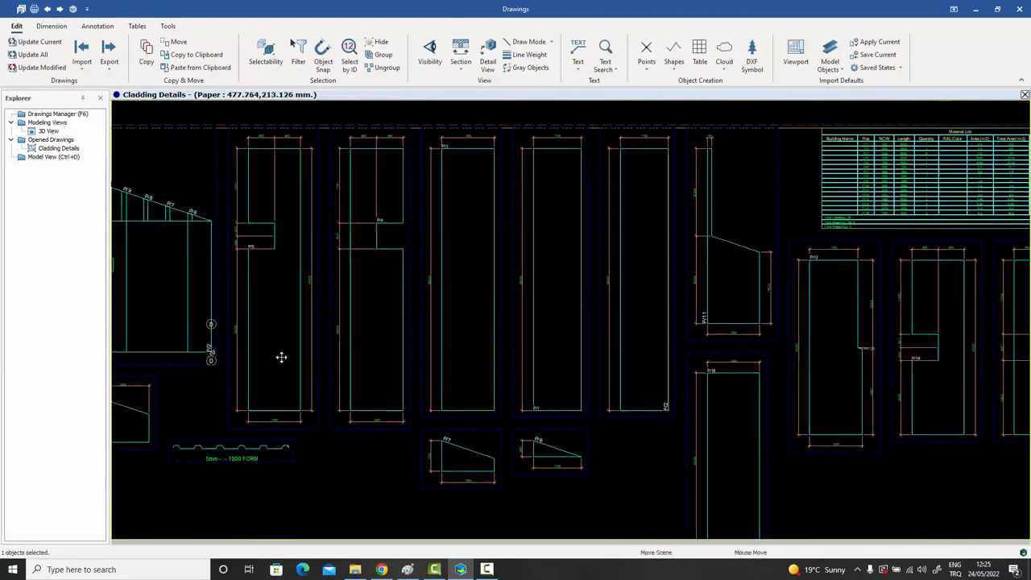
middle_click_drag(567, 320, 495, 347)
middle_click_drag(657, 255, 739, 281)
scroll(816, 254, "up", 4)
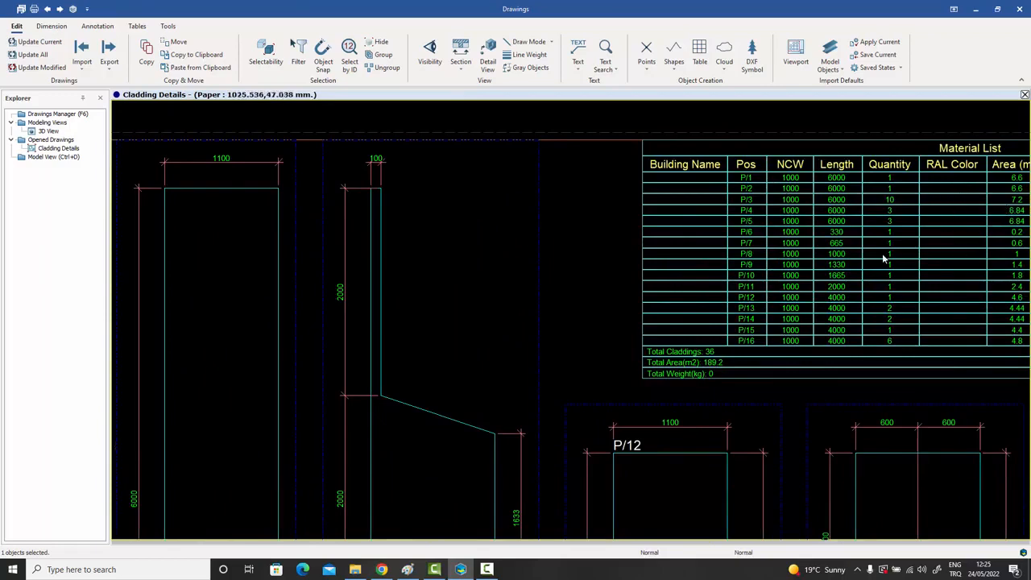
- Review the whole row of cladding sheet details, returning to the wall elevation
scroll(778, 361, "down", 5)
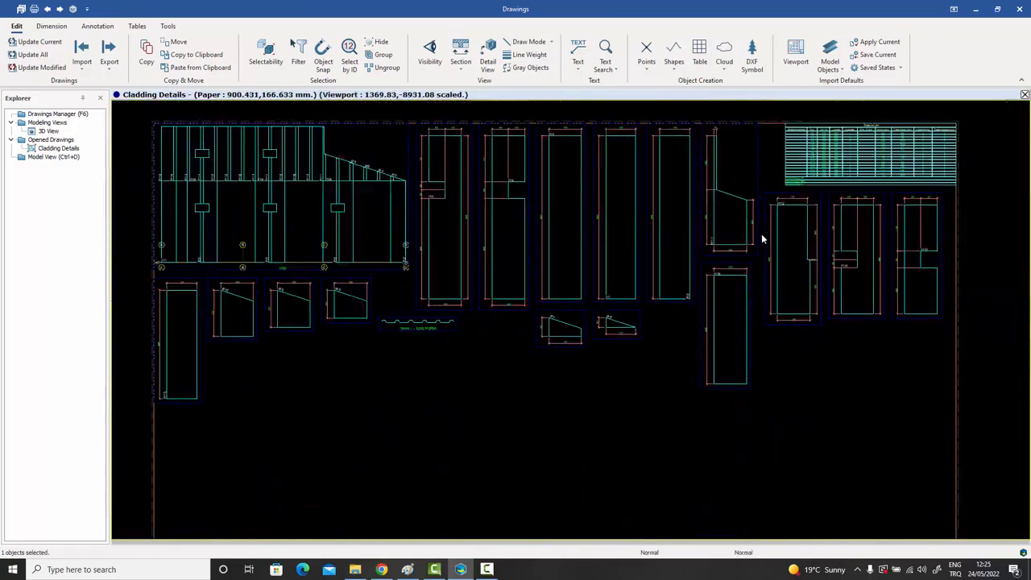
middle_click_drag(717, 241, 790, 265)
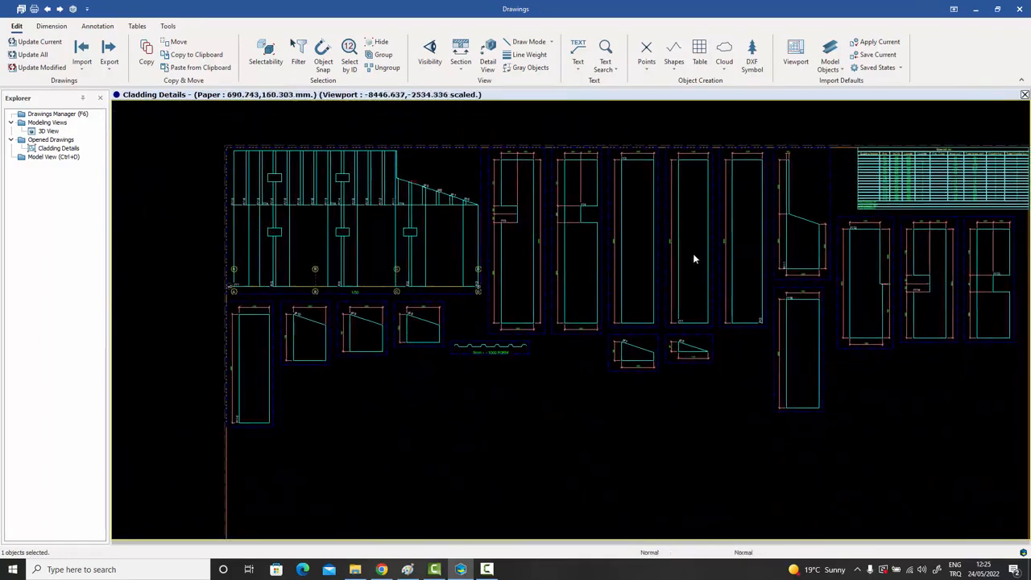
scroll(693, 255, "up", 1)
middle_click_drag(692, 255, 757, 266)
middle_click_drag(572, 239, 683, 264)
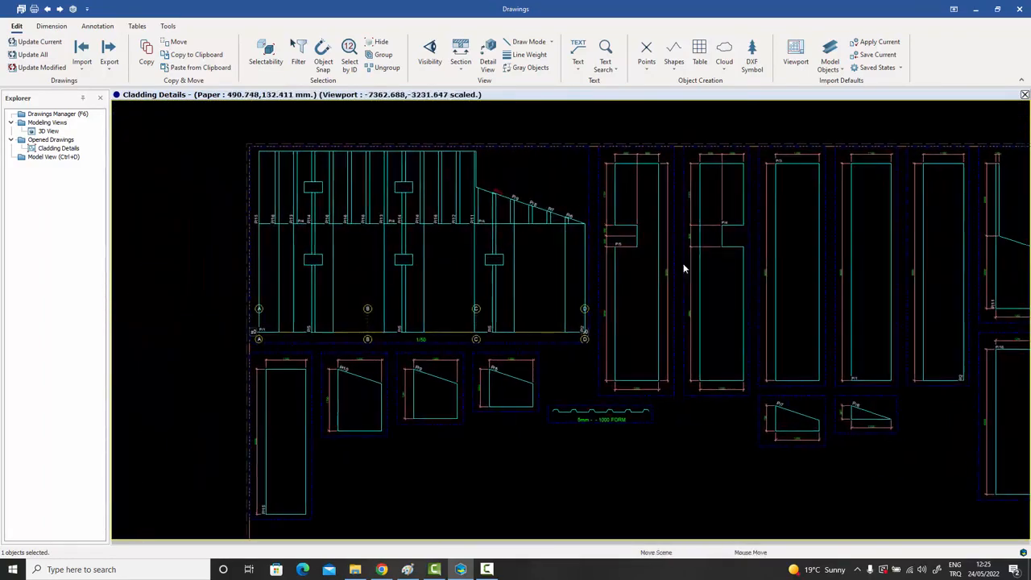
scroll(513, 237, "up", 2)
middle_click_drag(513, 236, 674, 301)
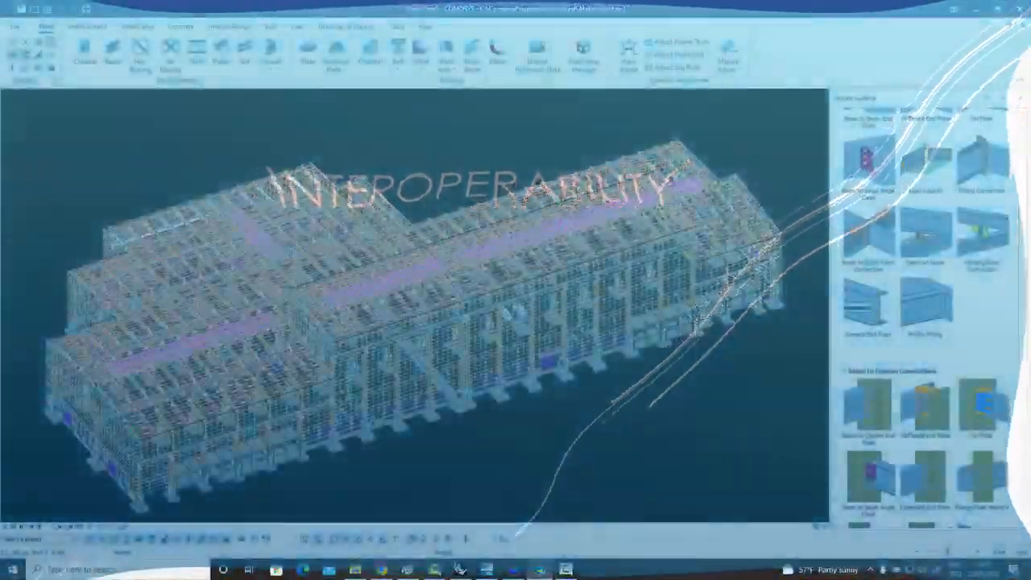
- Inspect the Atakas latest steel building model, from its roof trusses and purlins to the overall structure and side wall
scroll(590, 262, "up", 10)
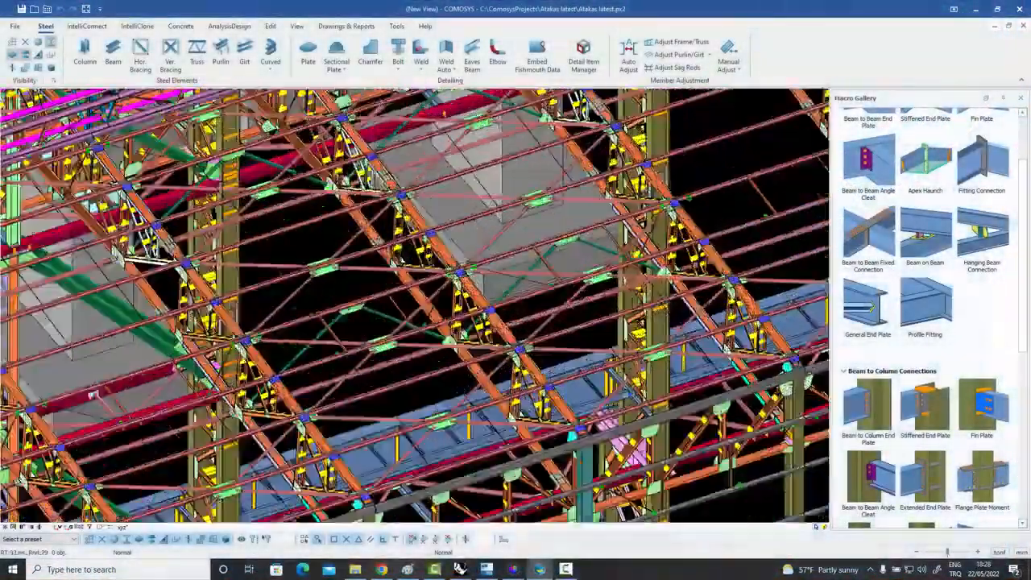
scroll(567, 224, "down", 10)
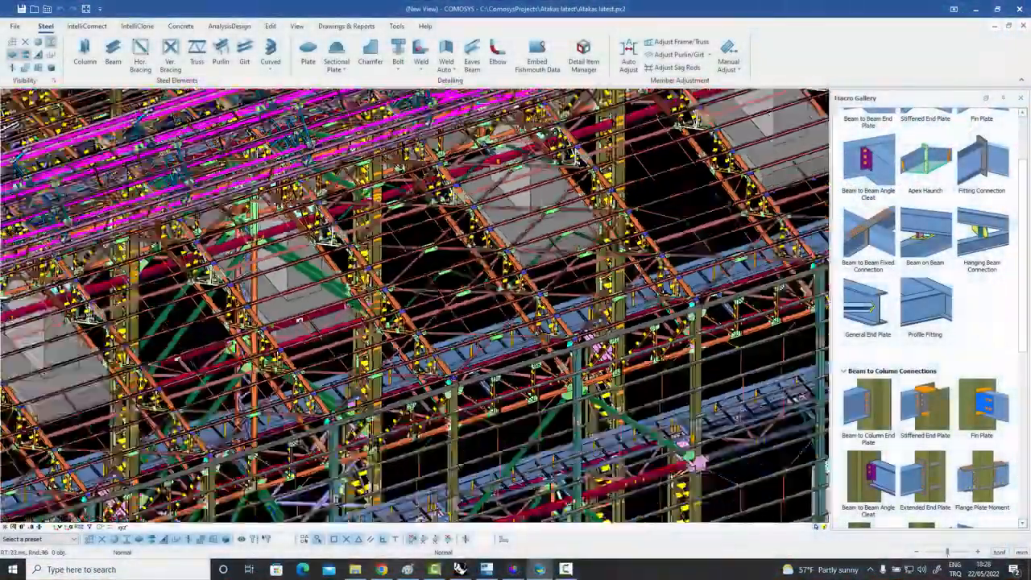
scroll(565, 230, "down", 4)
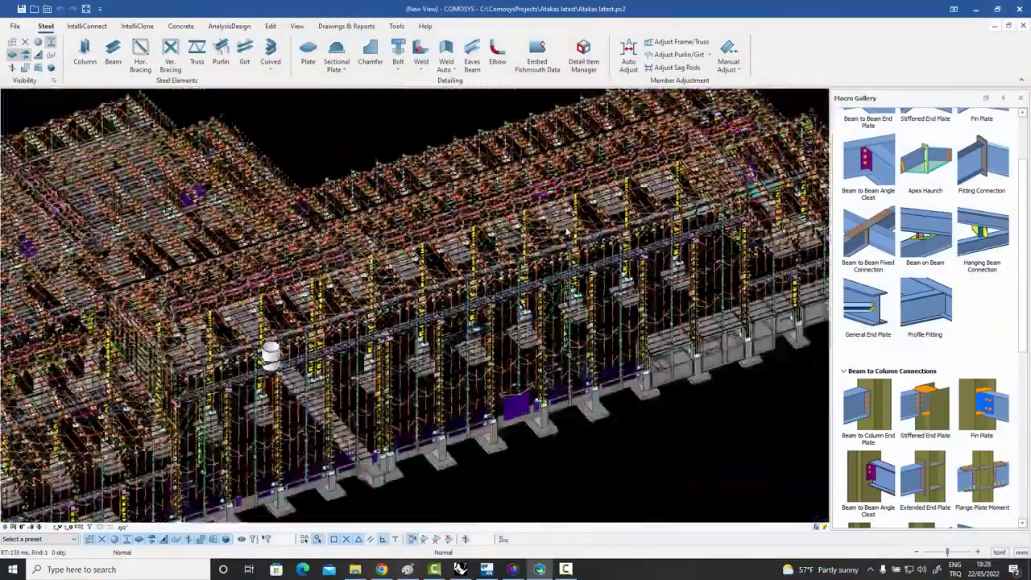
middle_click_drag(565, 229, 525, 282)
scroll(525, 282, "up", 5)
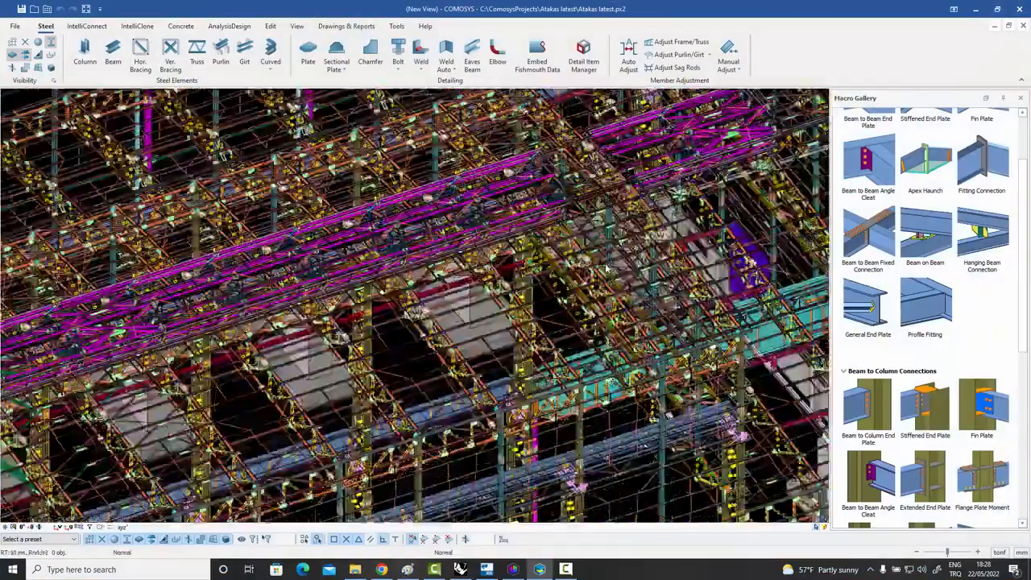
scroll(375, 359, "down", 5)
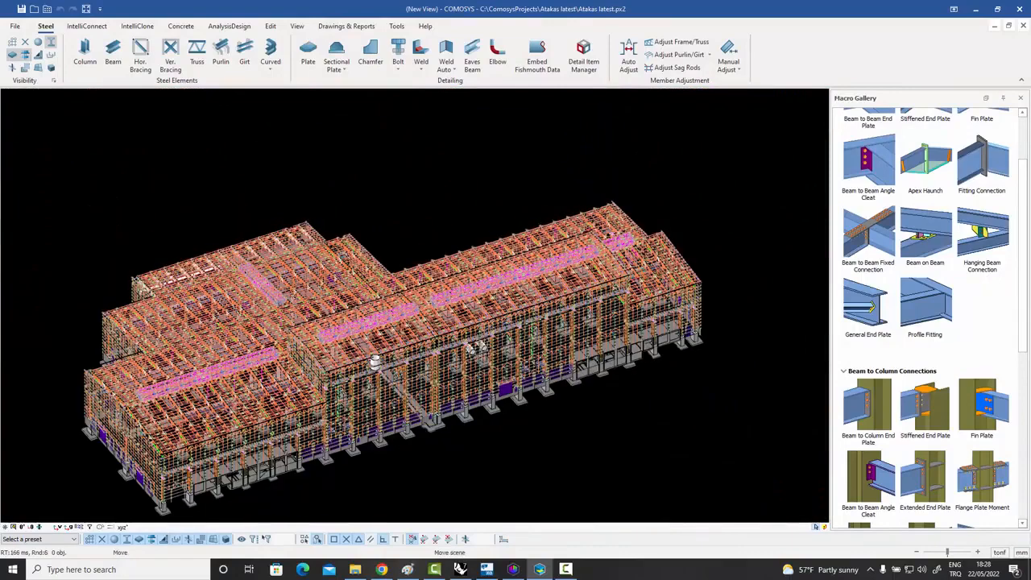
middle_click_drag(375, 359, 409, 341)
scroll(593, 275, "up", 2)
middle_click_drag(590, 277, 648, 235)
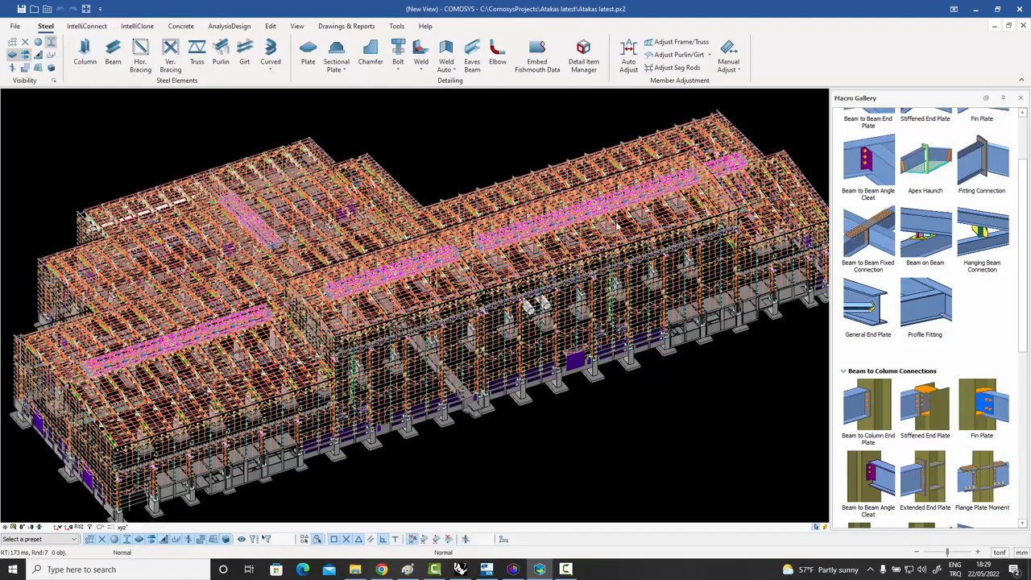
scroll(644, 258, "up", 5)
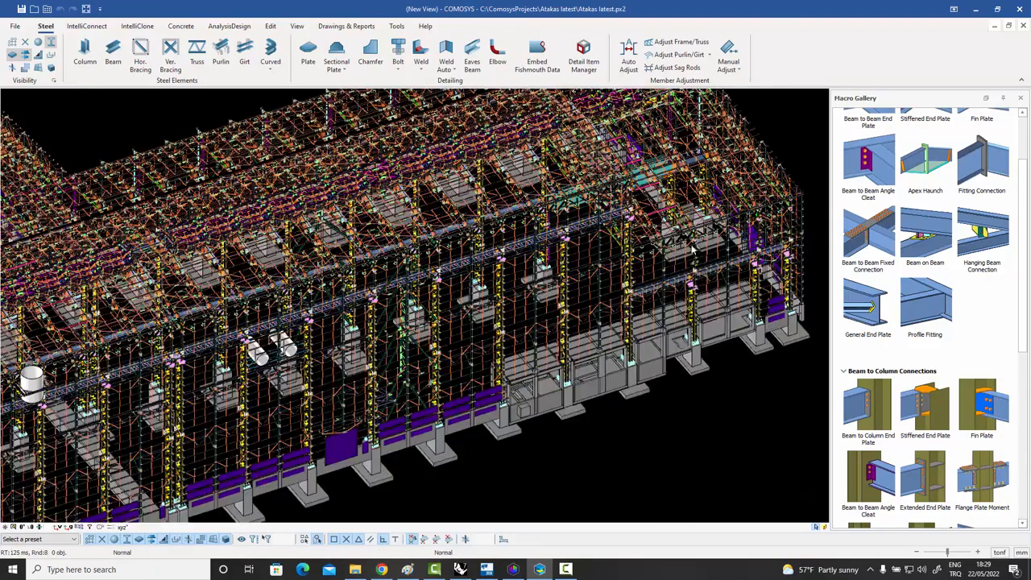
- Inspect the girts, columns and crane girders in the end bays of the long hall
middle_click_drag(719, 252, 670, 338)
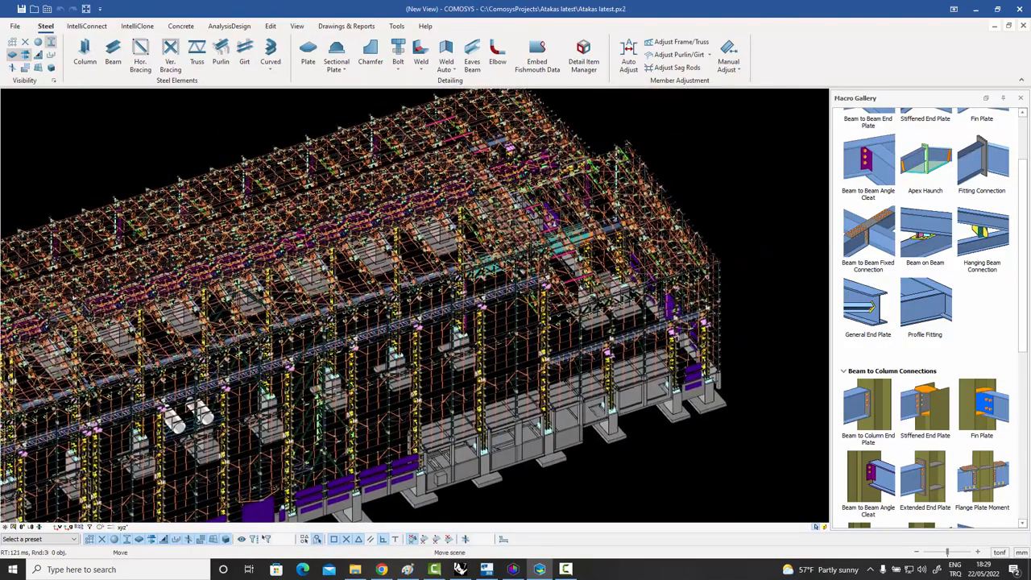
scroll(673, 332, "up", 2)
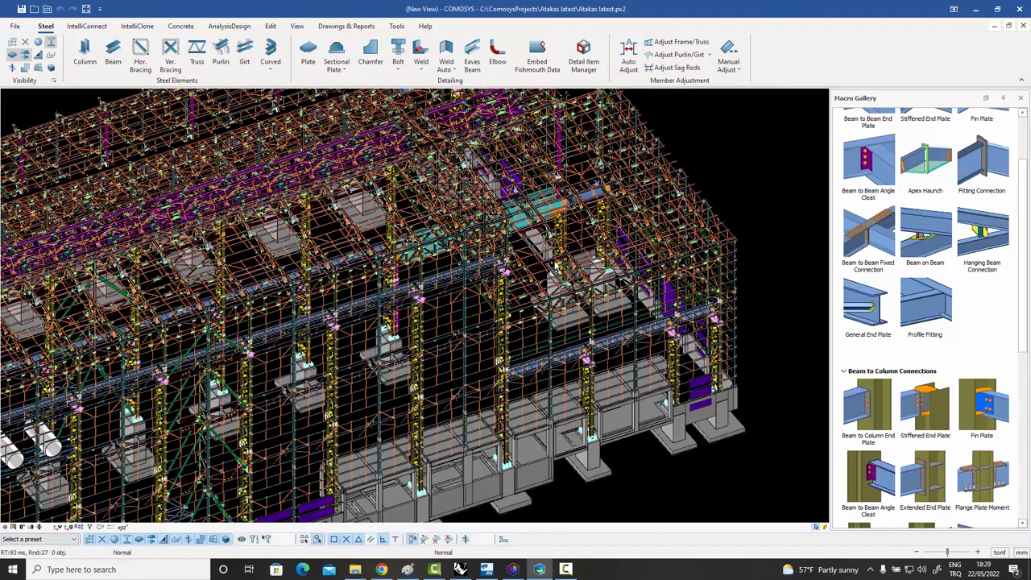
middle_click_drag(554, 264, 604, 264)
scroll(604, 266, "up", 5)
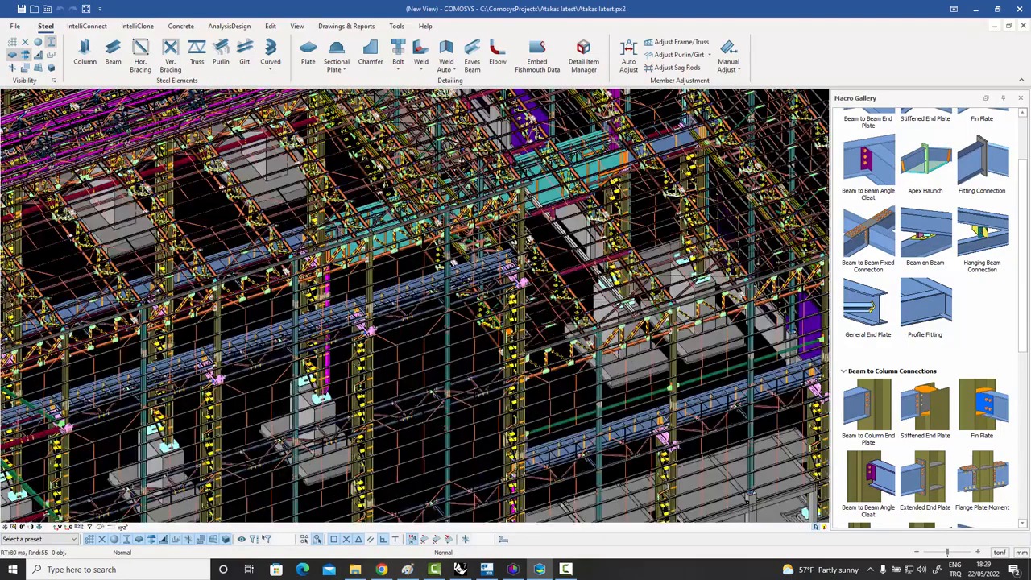
scroll(561, 263, "down", 5)
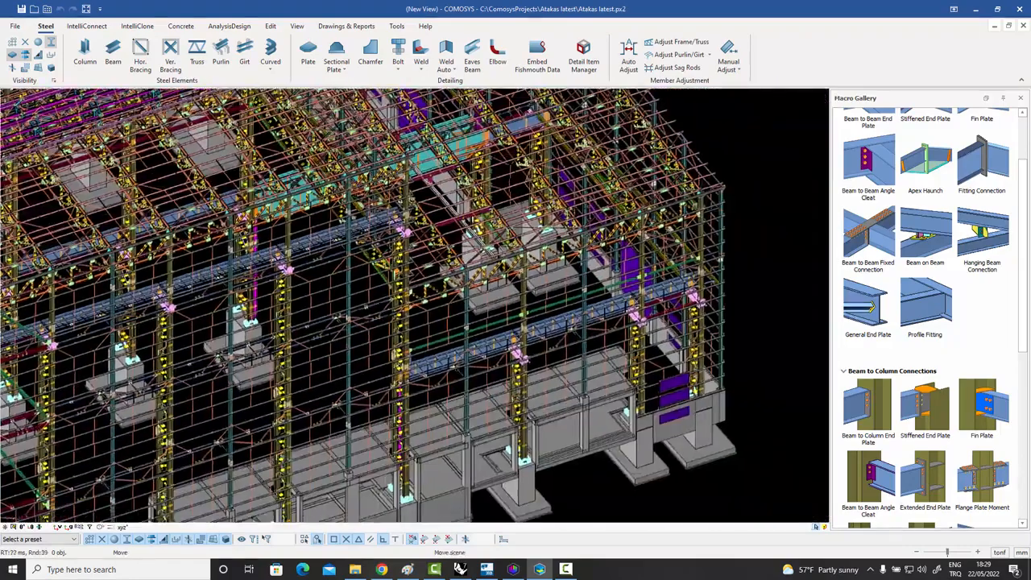
middle_click_drag(532, 258, 589, 245)
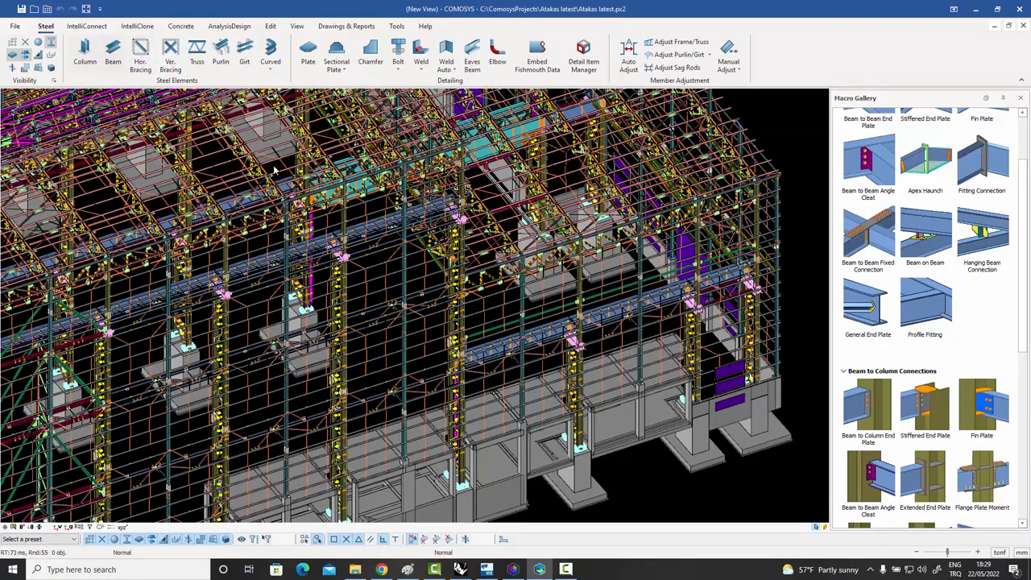
- Review the available 3D model, analysis and VIMASYS export formats, and survey the complete building model
left_click(14, 25)
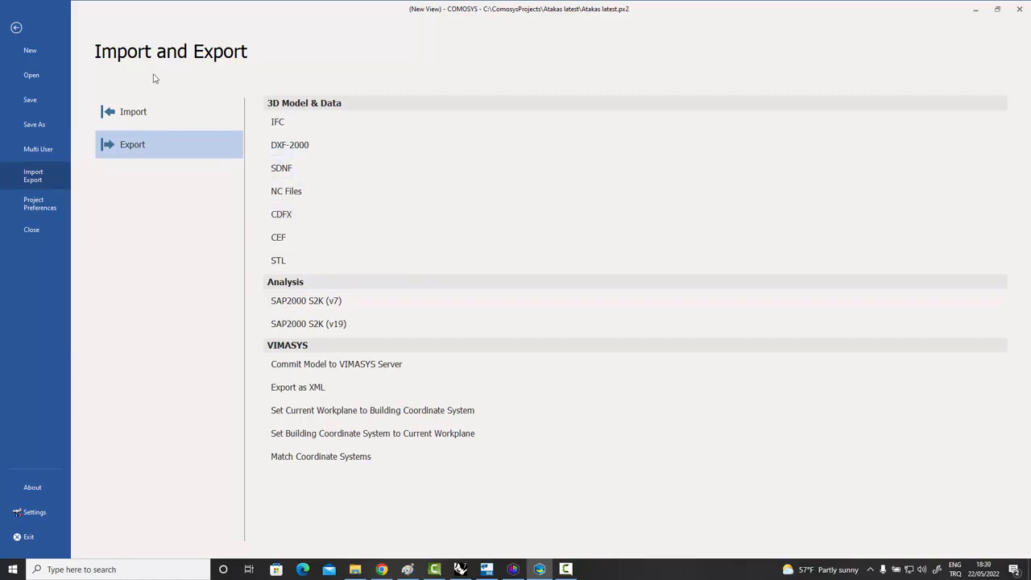
left_click(16, 28)
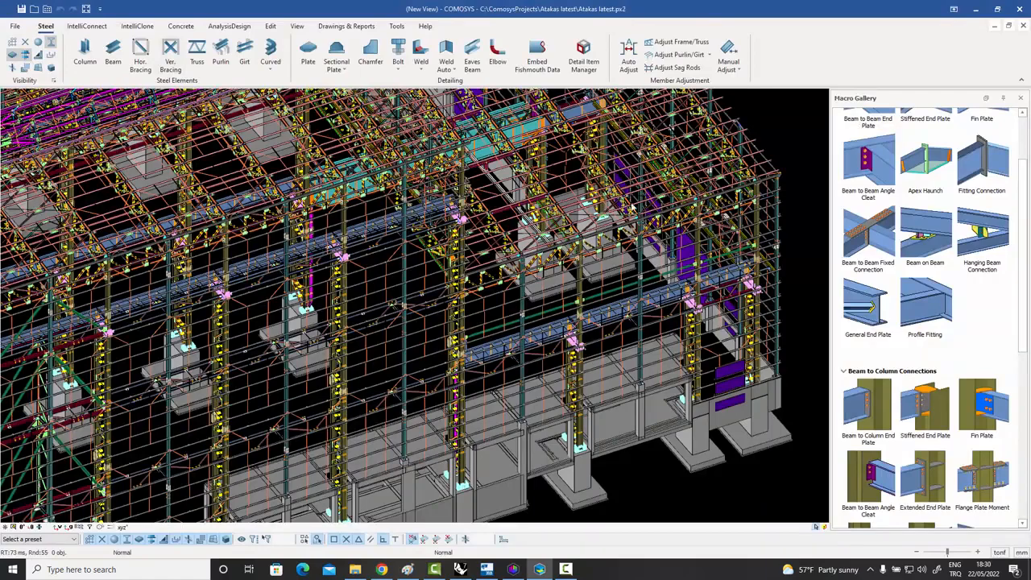
scroll(642, 243, "down", 5)
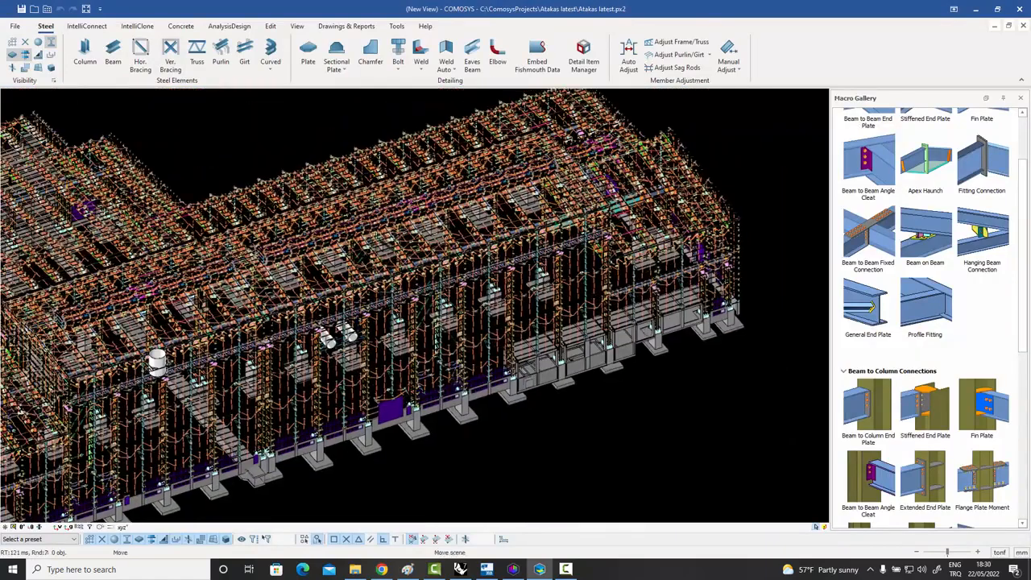
scroll(641, 243, "down", 5)
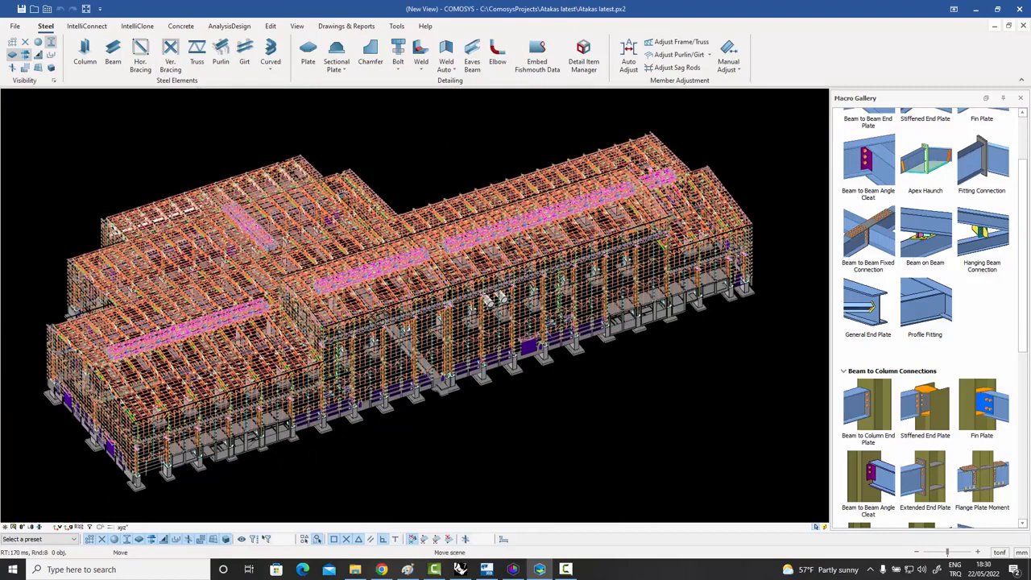
middle_click_drag(587, 268, 595, 263)
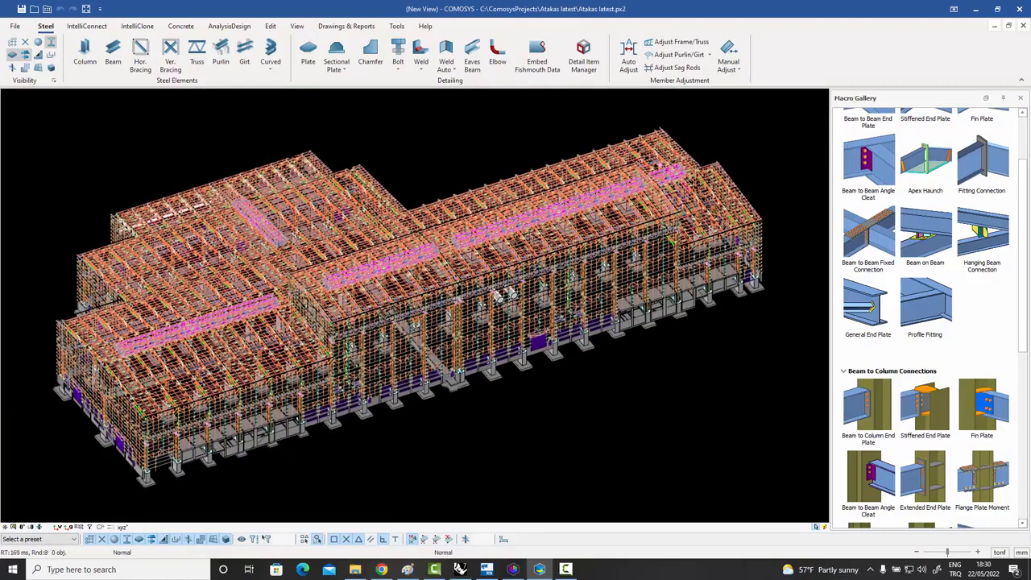
scroll(737, 258, "up", 1)
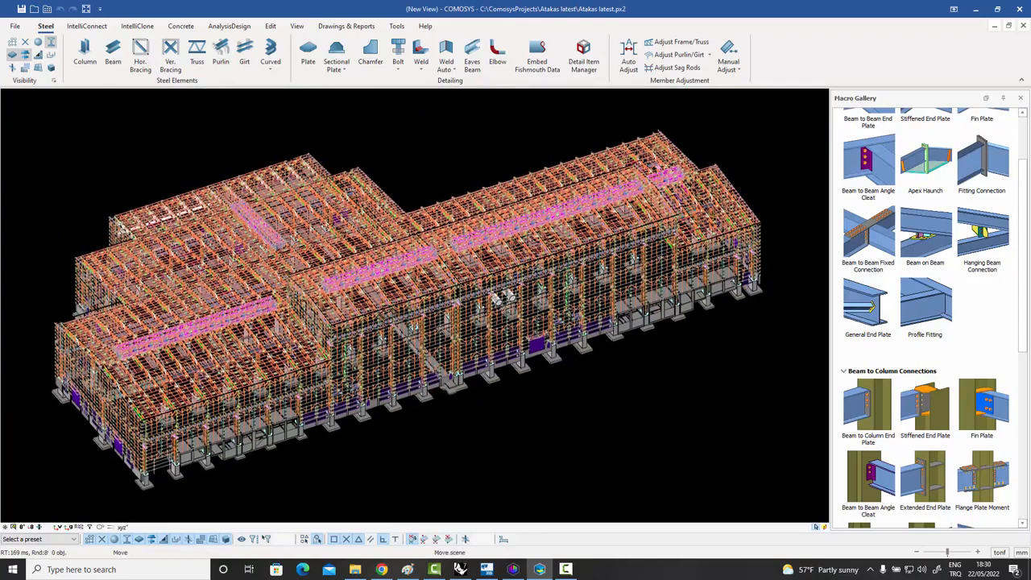
- Examine the truss gusset plates, bolted splices, sag rods and tubular bracing connections near the hall's gable end
scroll(749, 244, "up", 4)
scroll(733, 248, "up", 5)
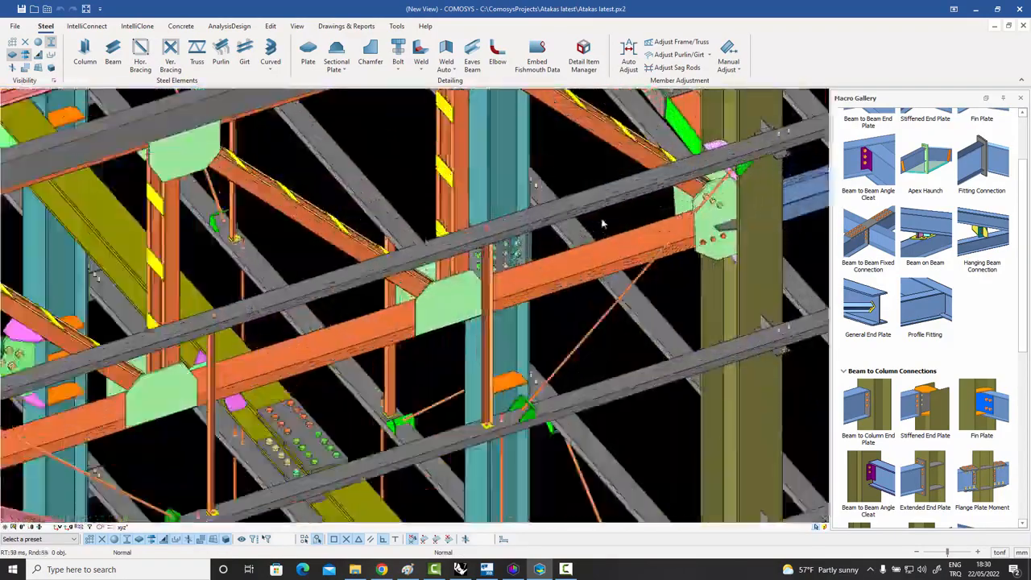
scroll(599, 227, "down", 1)
middle_click_drag(563, 260, 611, 167)
scroll(612, 166, "up", 4)
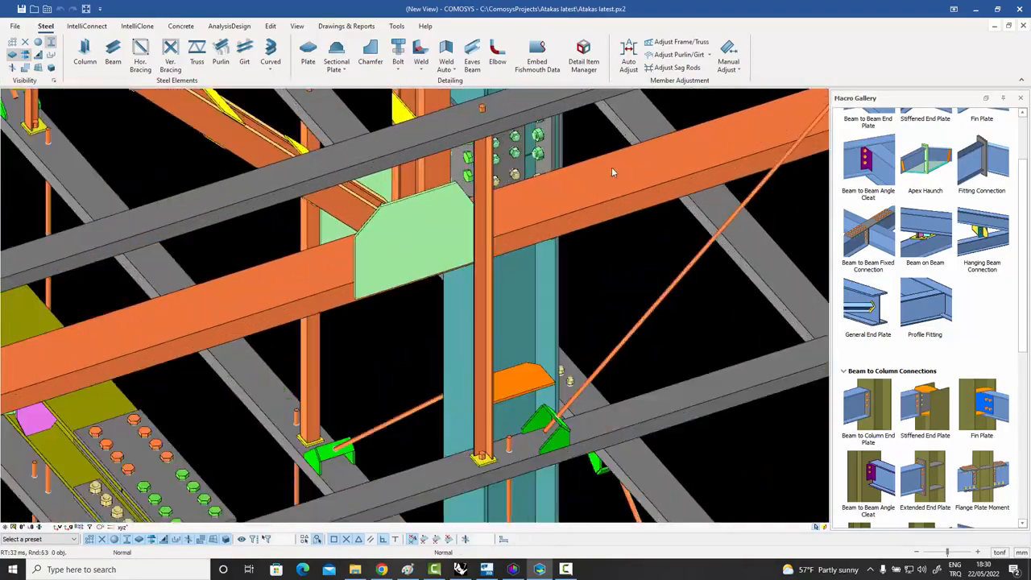
scroll(610, 168, "down", 4)
scroll(527, 378, "up", 1)
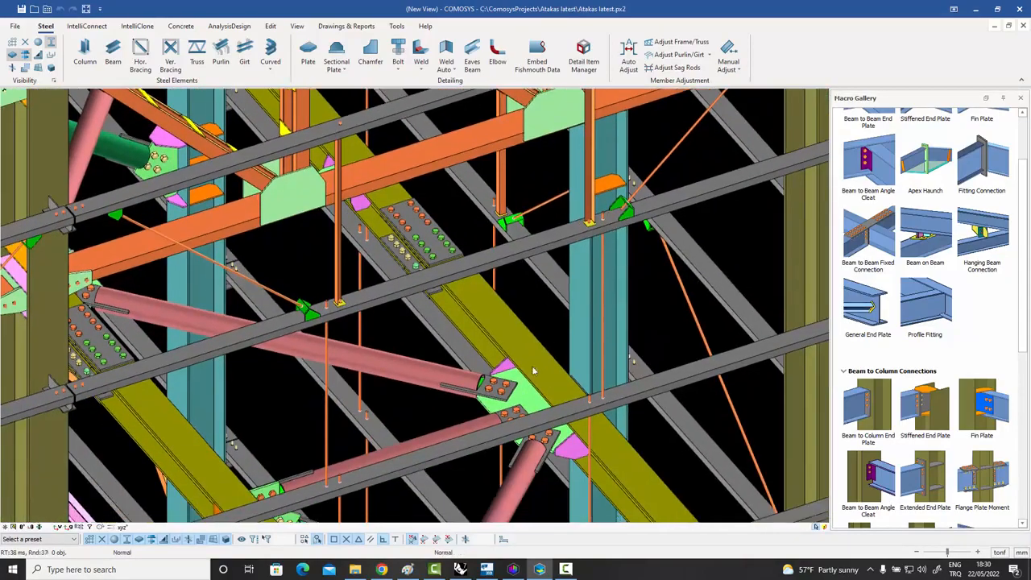
scroll(527, 380, "up", 3)
scroll(524, 378, "down", 3)
scroll(522, 377, "down", 4)
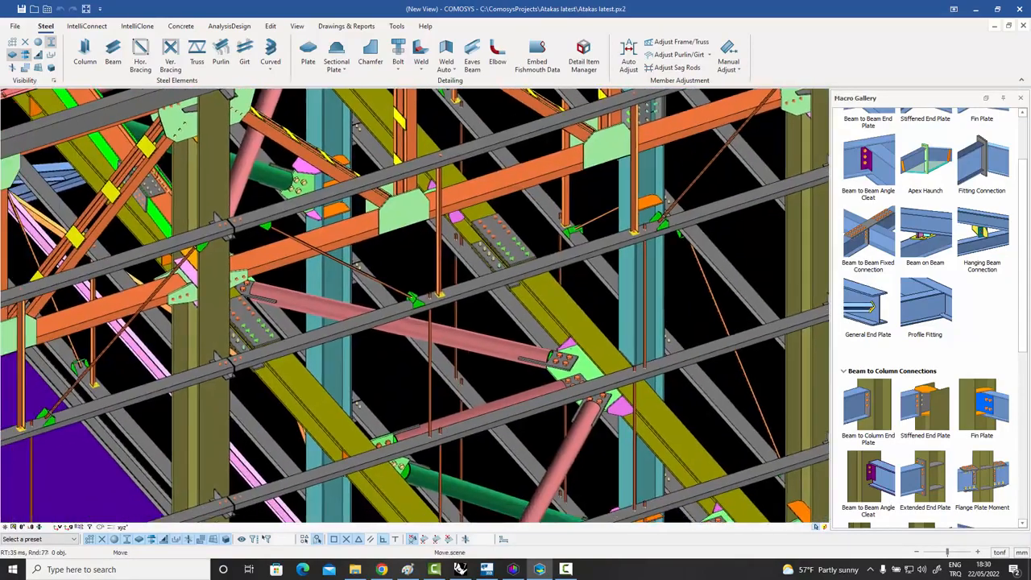
scroll(624, 320, "up", 5)
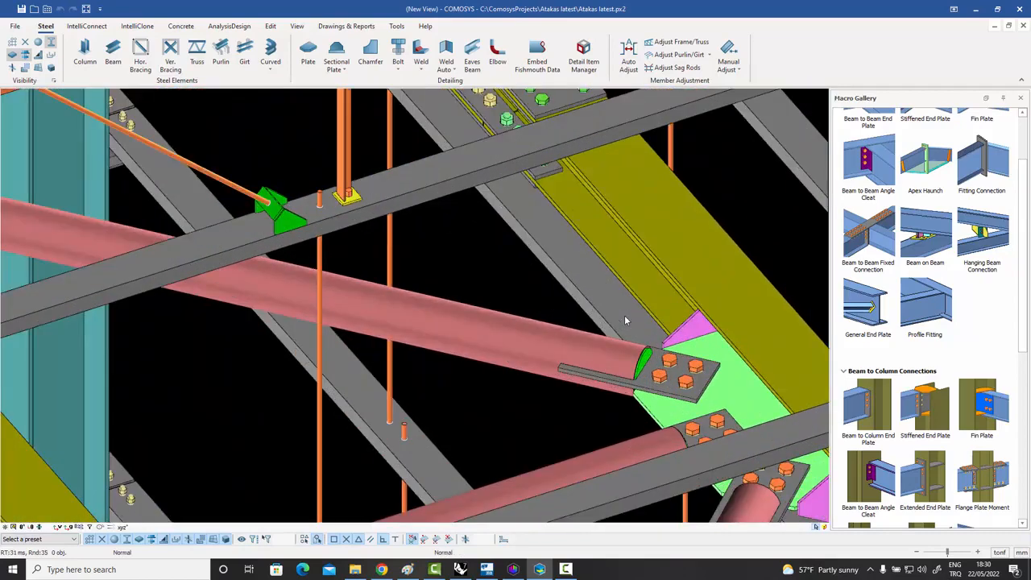
scroll(608, 306, "down", 5)
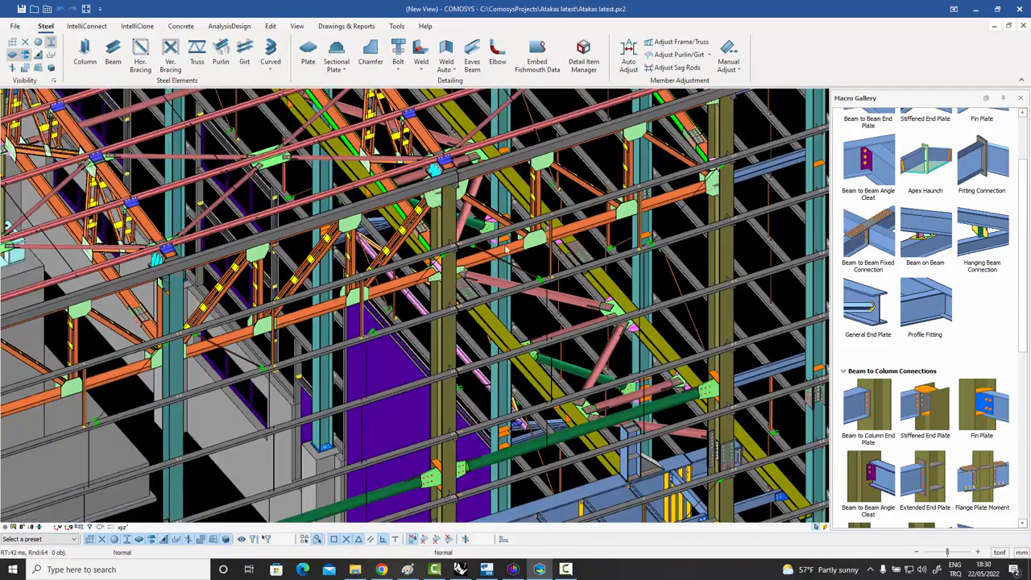
- Review the export format list and the import and export choices of the TeklaIO converter
left_click(15, 26)
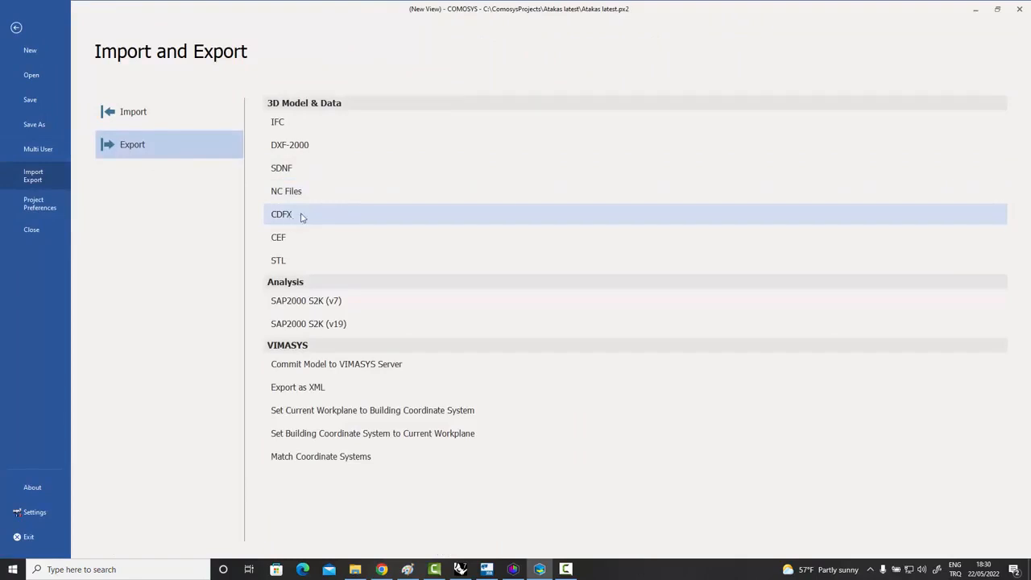
left_click(16, 29)
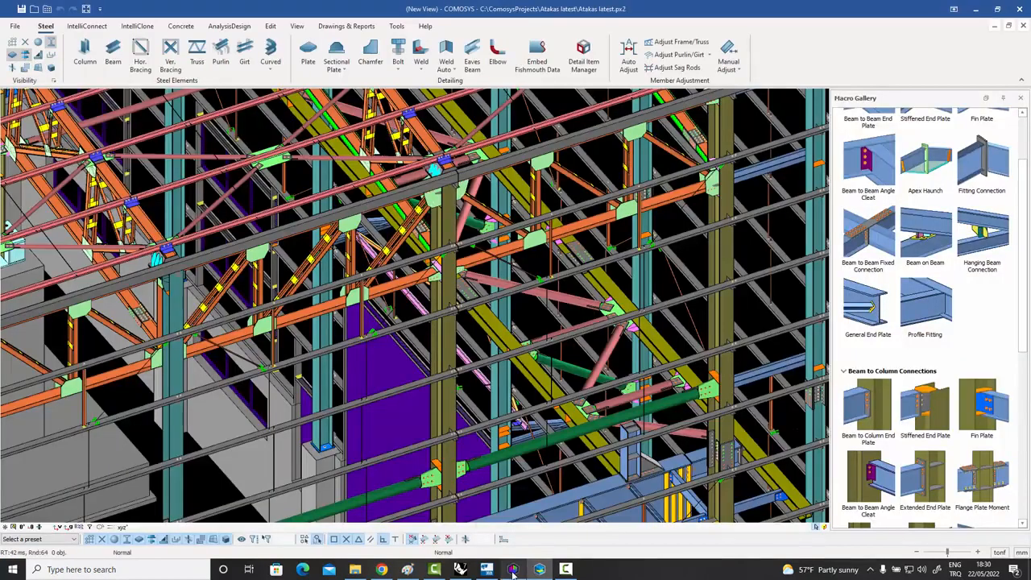
left_click(512, 570)
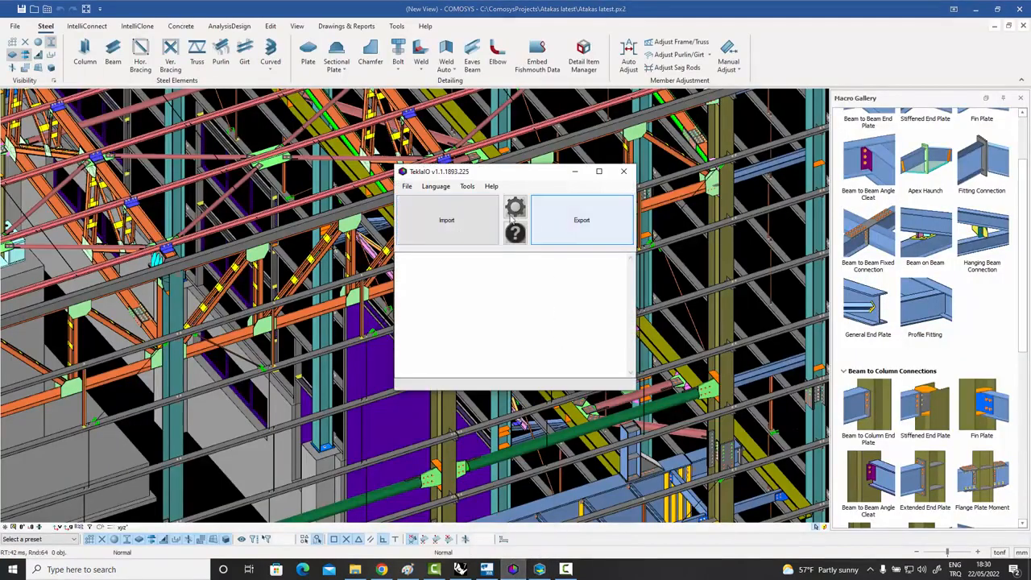
left_click(579, 229)
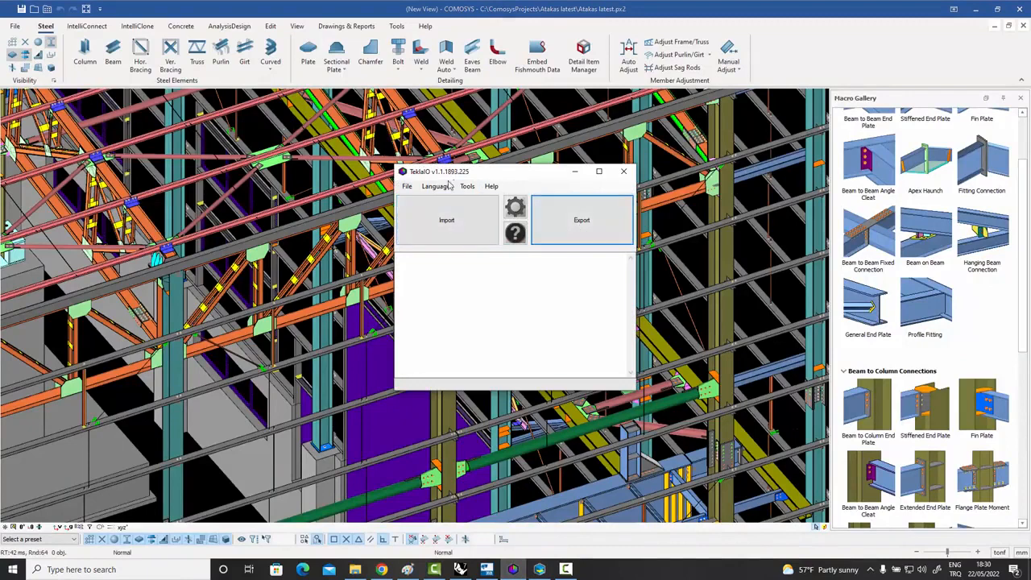
left_click(575, 174)
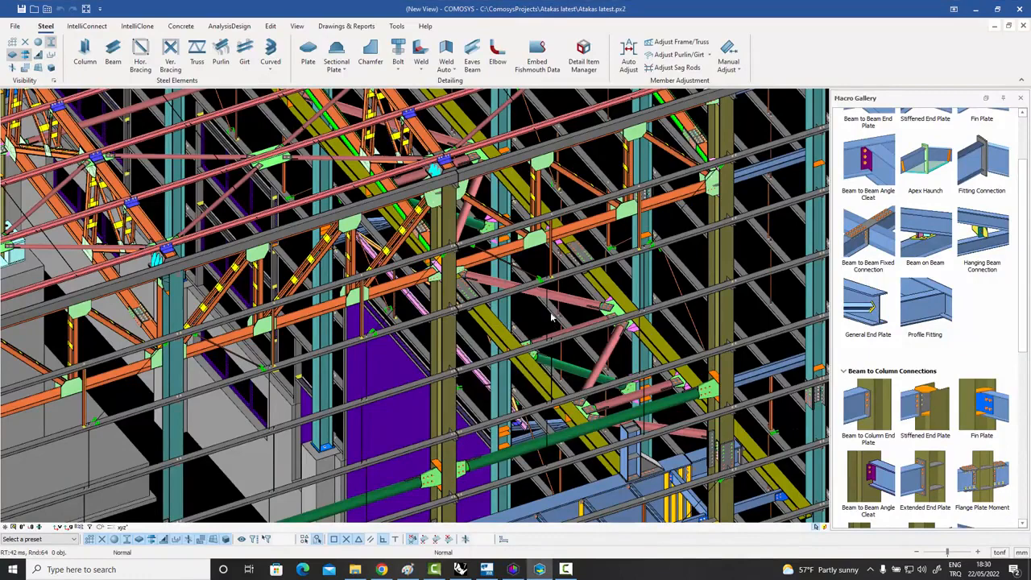
- Inspect the roof trusses, foundations and crane girder at the building's end corner, finishing with the overall structure
scroll(552, 318, "down", 3)
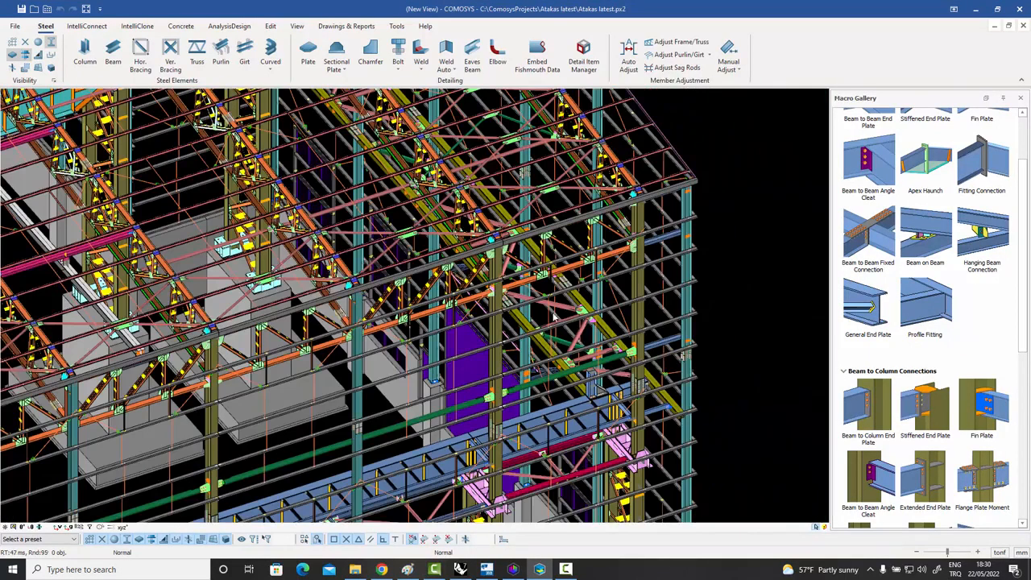
scroll(554, 317, "up", 2)
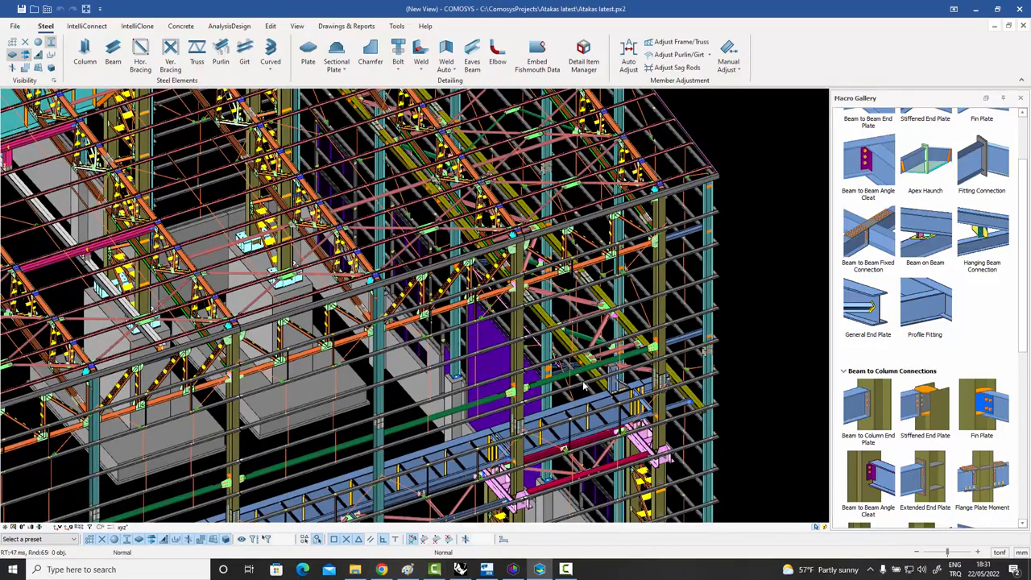
scroll(585, 387, "up", 2)
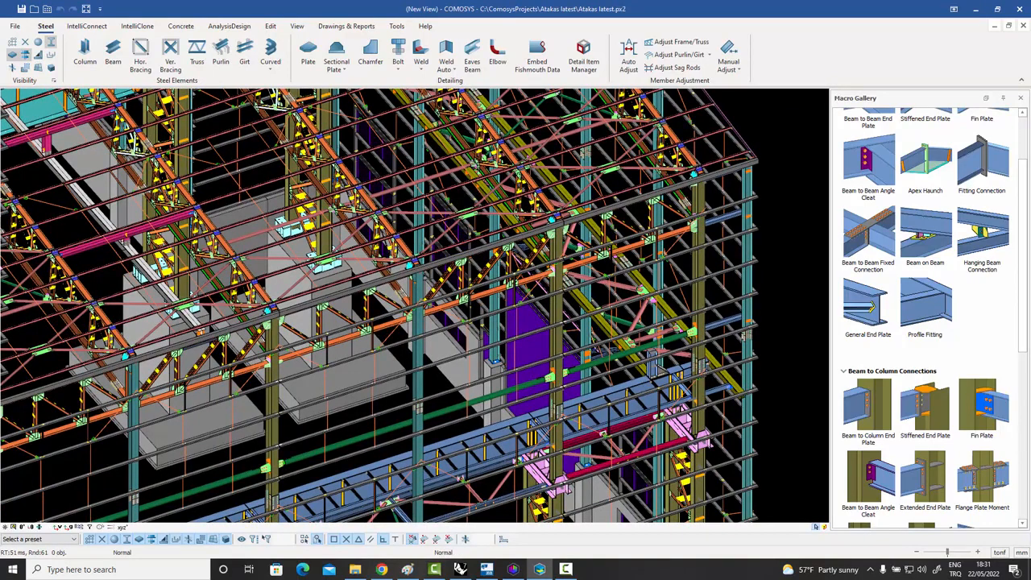
scroll(639, 369, "down", 6)
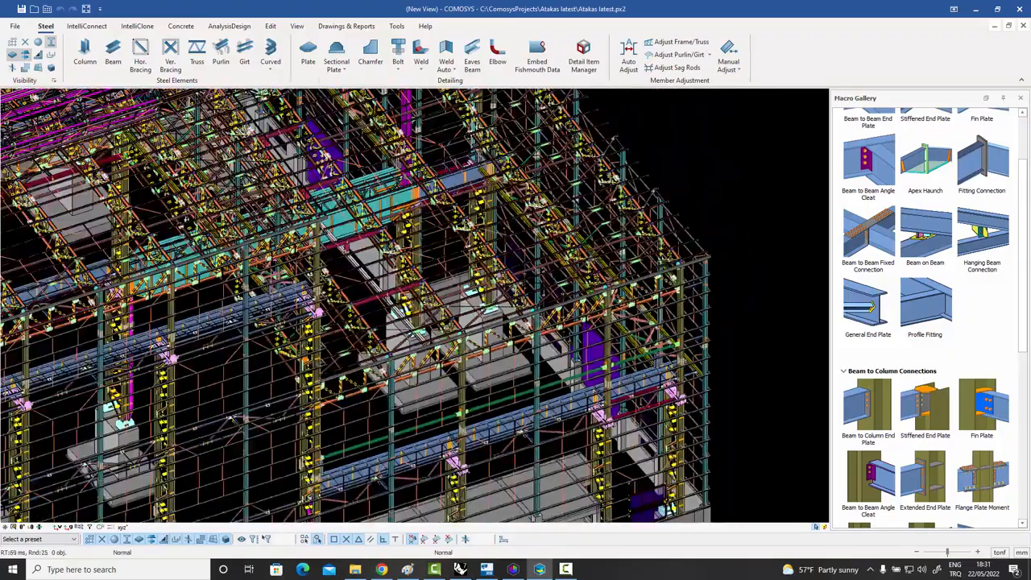
scroll(453, 340, "down", 5)
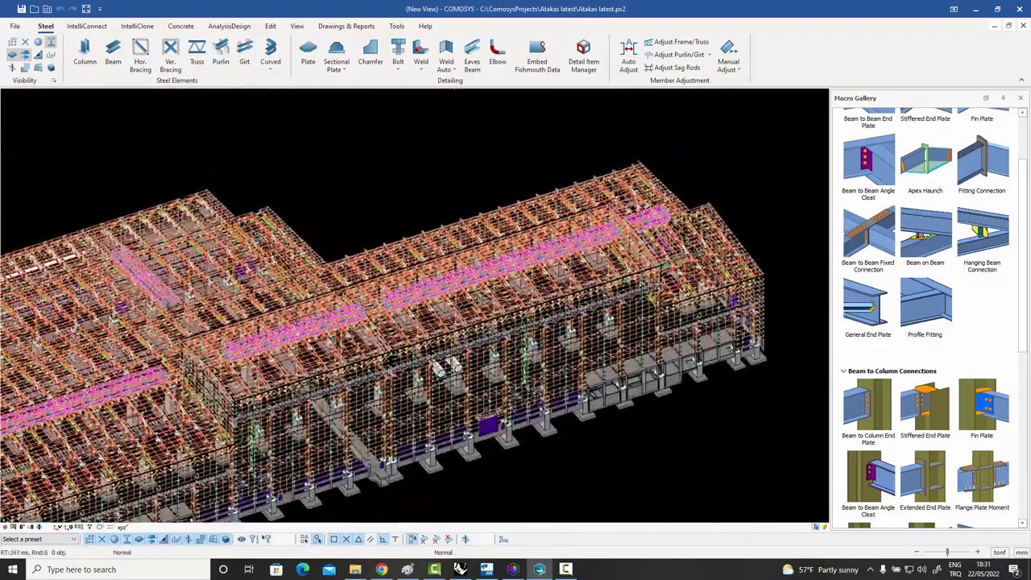
scroll(613, 303, "up", 4)
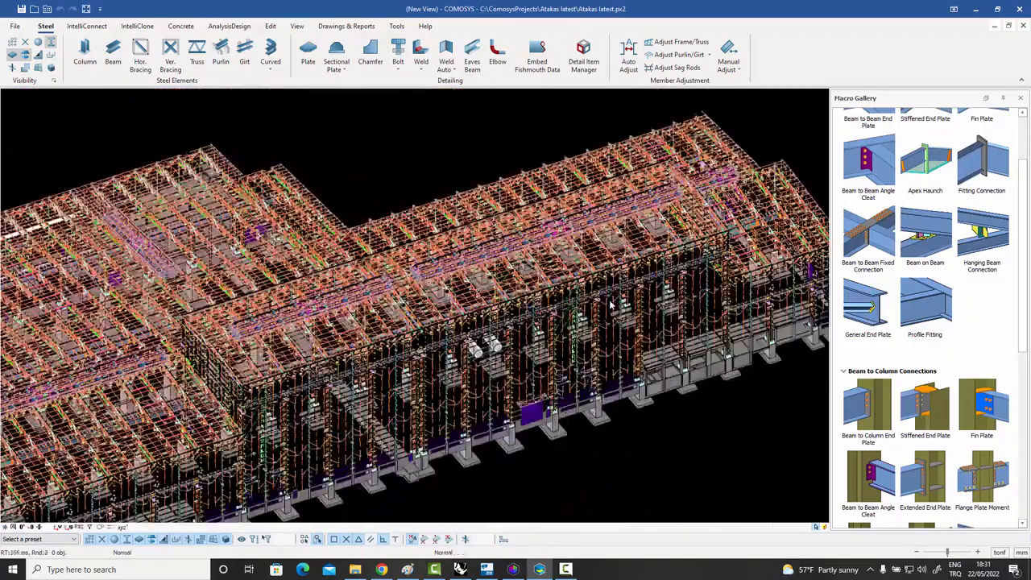
scroll(608, 304, "down", 3)
middle_click_drag(603, 304, 622, 290)
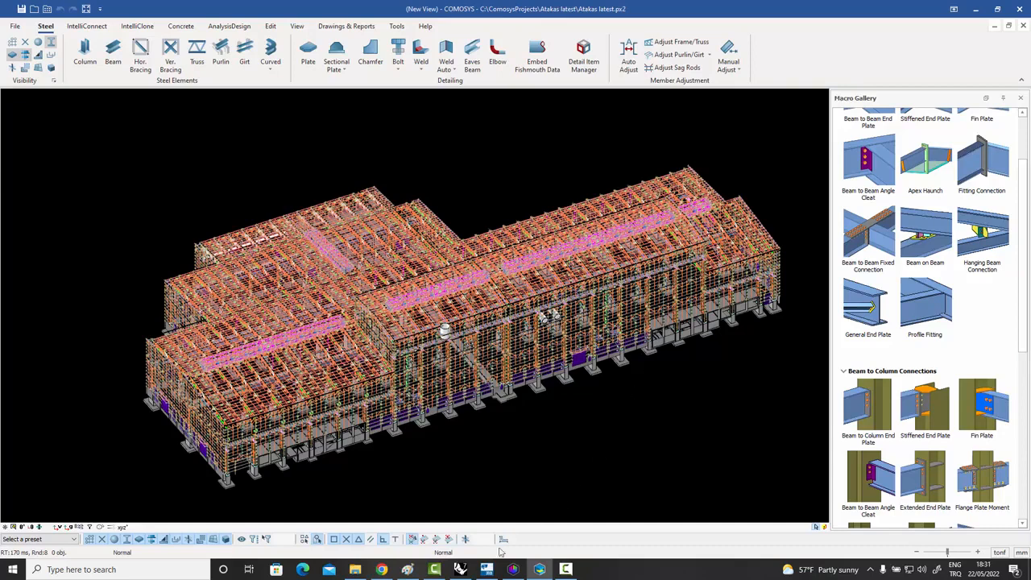
- Switch to Tekla Structures and view the whole Atakas latest model in the 3D view
left_click(487, 569)
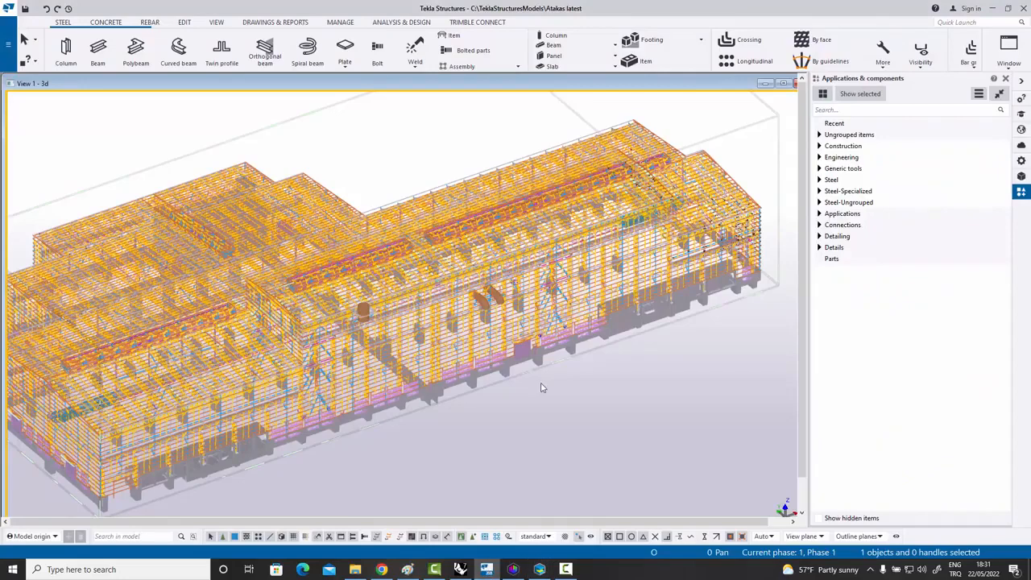
scroll(541, 387, "down", 2)
middle_click_drag(537, 381, 539, 366)
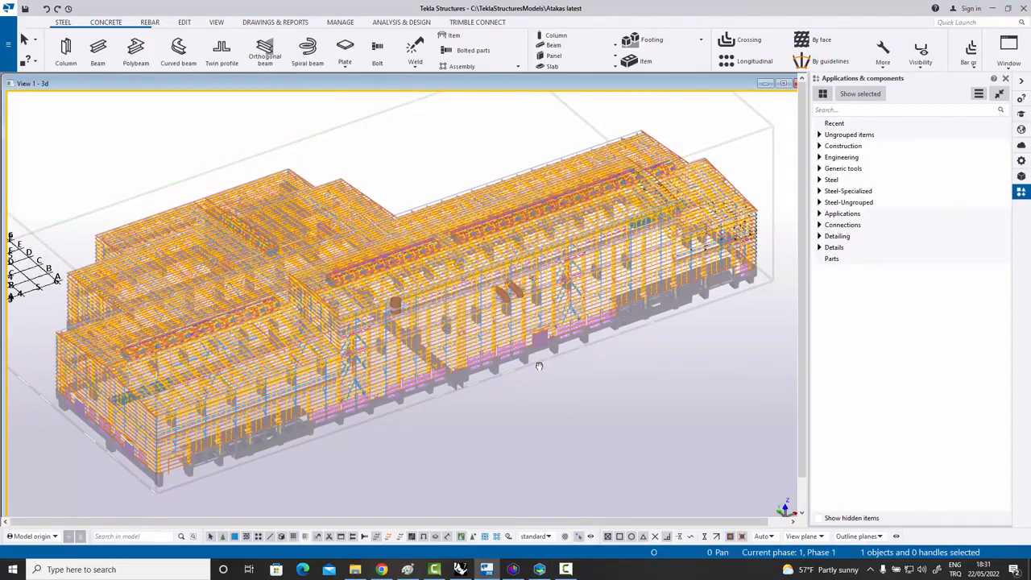
middle_click_drag(538, 365, 529, 364)
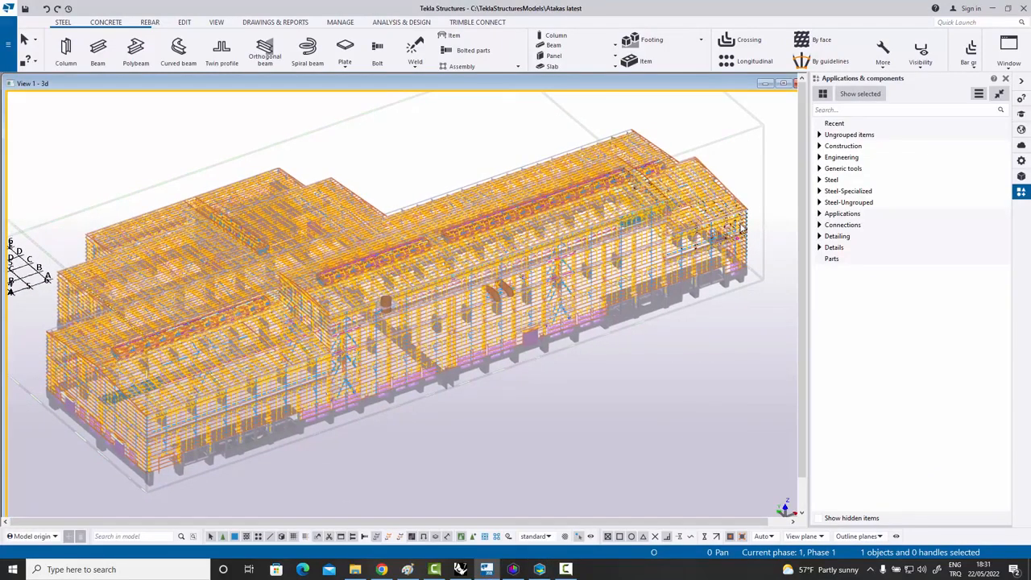
- Switch back to COMOSYS and examine the bolted column and crane girder connections near the gable end
left_click(539, 569)
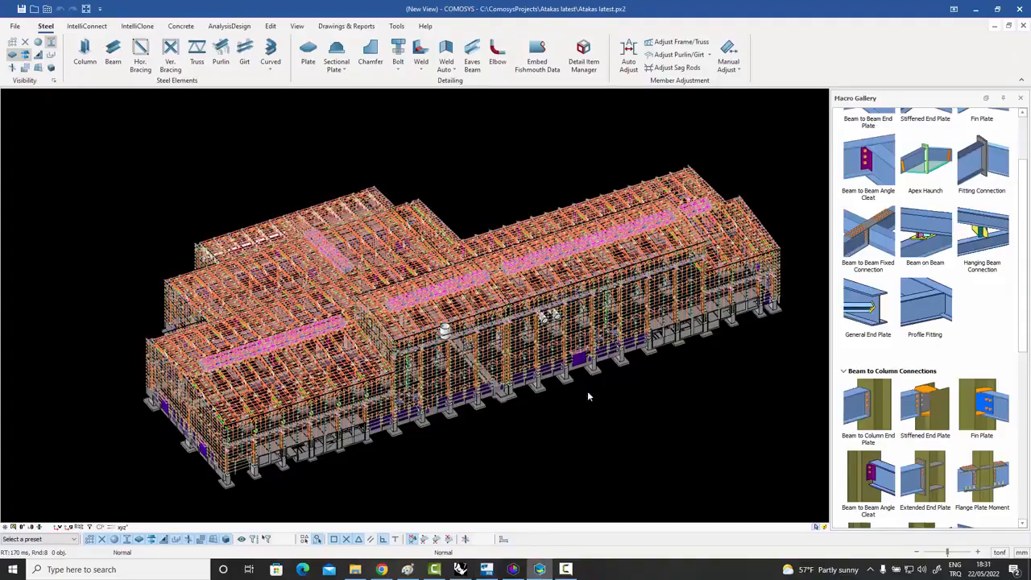
scroll(731, 310, "up", 10)
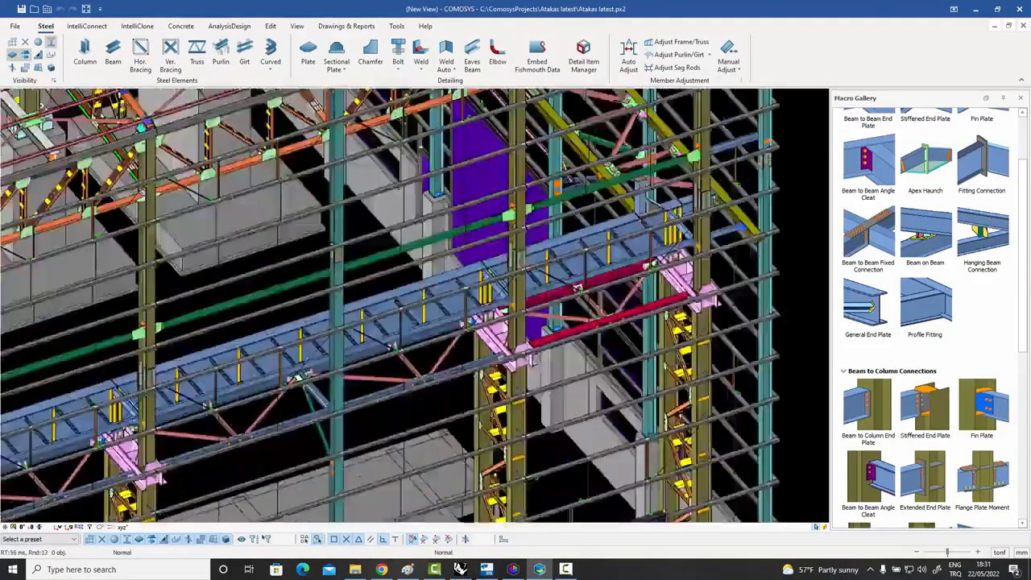
scroll(700, 271, "up", 5)
middle_click_drag(701, 270, 621, 351)
scroll(636, 277, "up", 5)
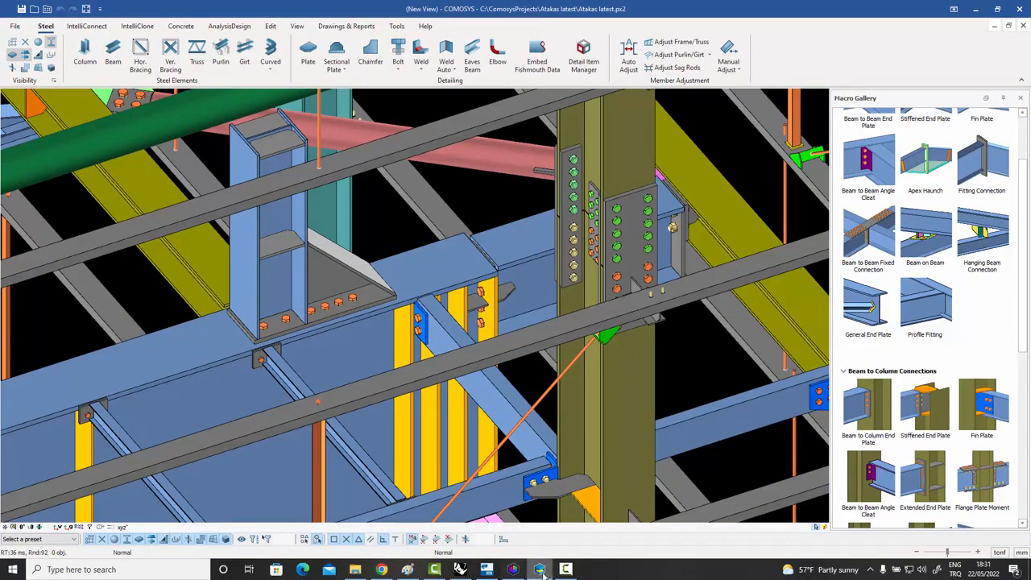
- Switch to Tekla Structures and examine the same bolted column and crane girder connections near the gable end
left_click(486, 569)
scroll(665, 266, "up", 6)
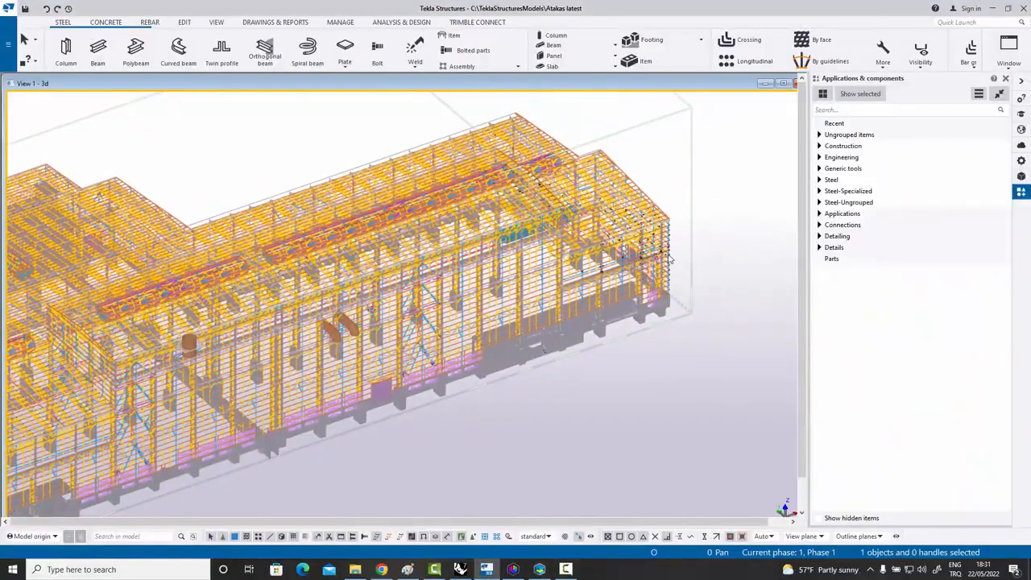
scroll(665, 266, "up", 8)
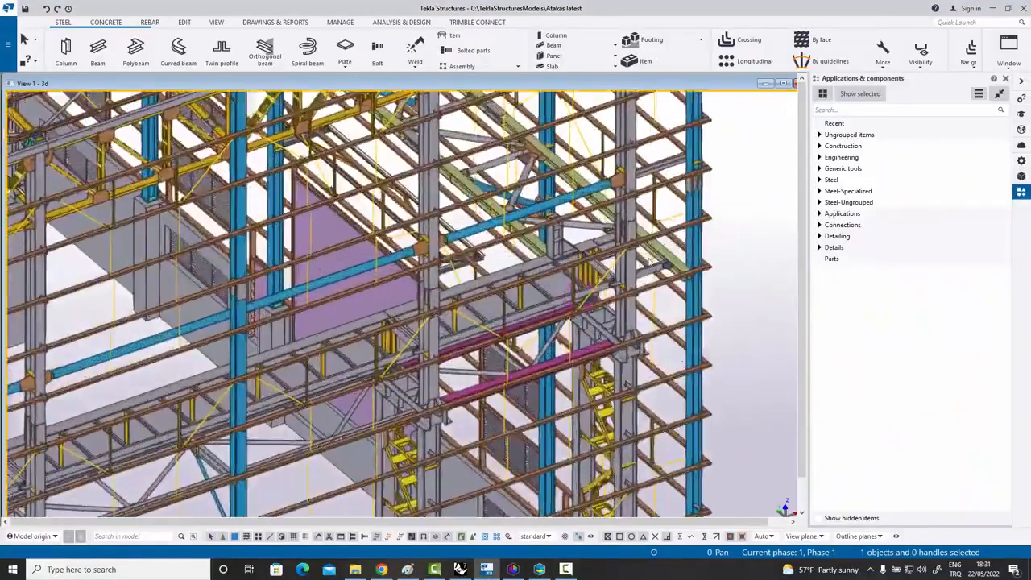
scroll(636, 257, "up", 8)
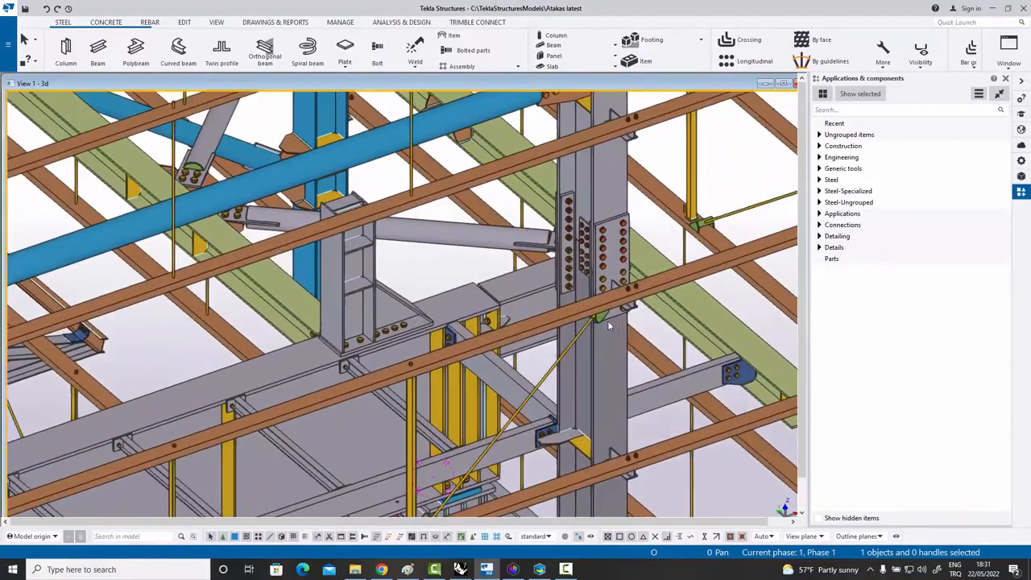
scroll(581, 274, "up", 2)
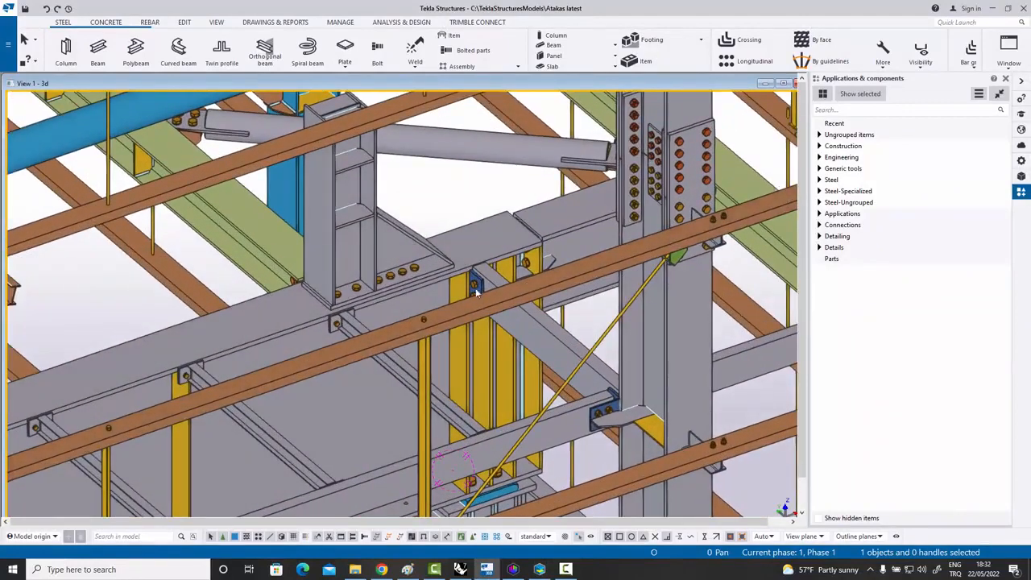
scroll(668, 272, "up", 8)
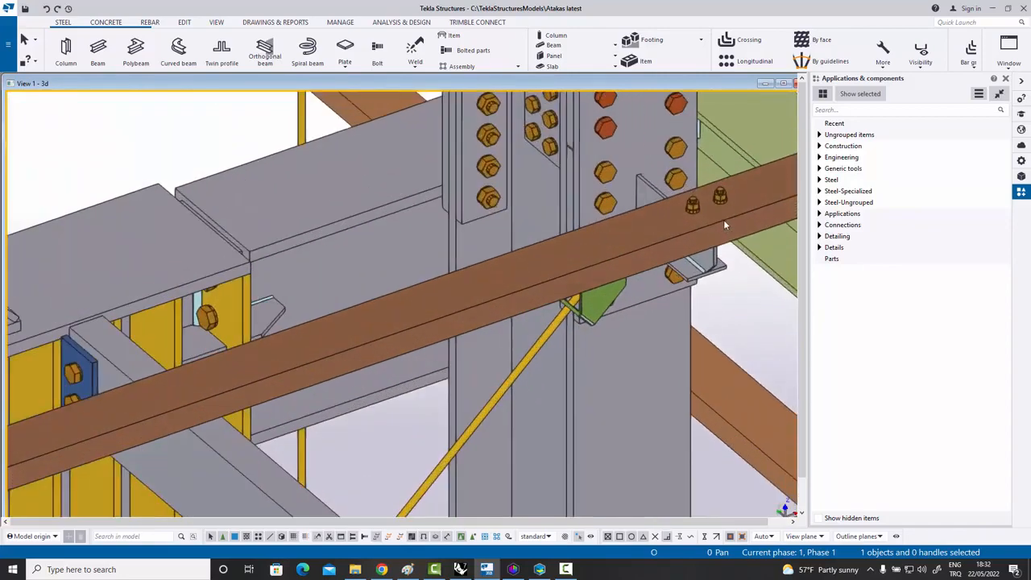
scroll(591, 316, "down", 6)
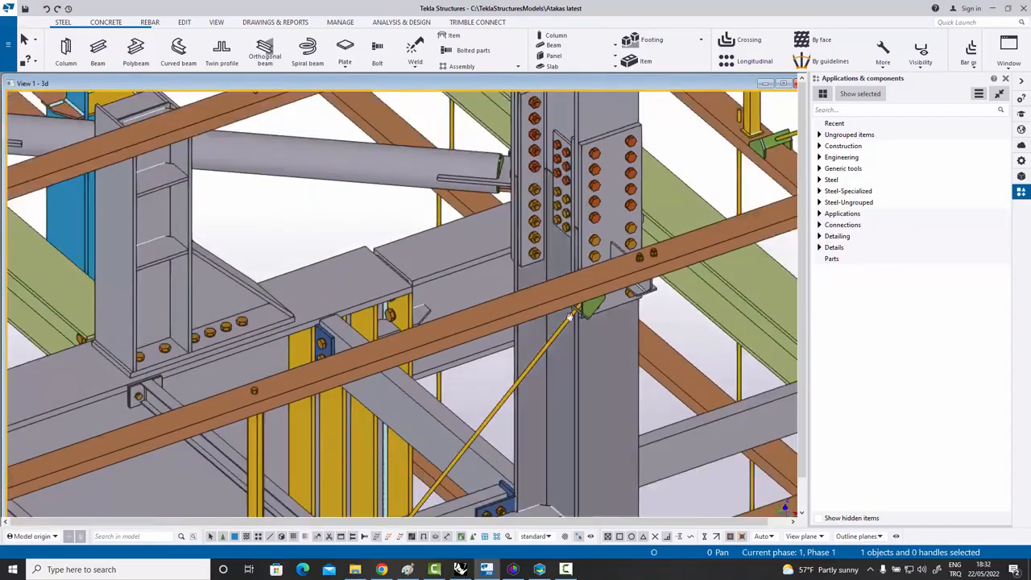
- Inspect the crane girder's bolted end plate and the stiffened bracket standing on the girder up close
middle_click_drag(584, 319, 665, 303)
scroll(314, 312, "up", 2)
scroll(320, 313, "up", 2)
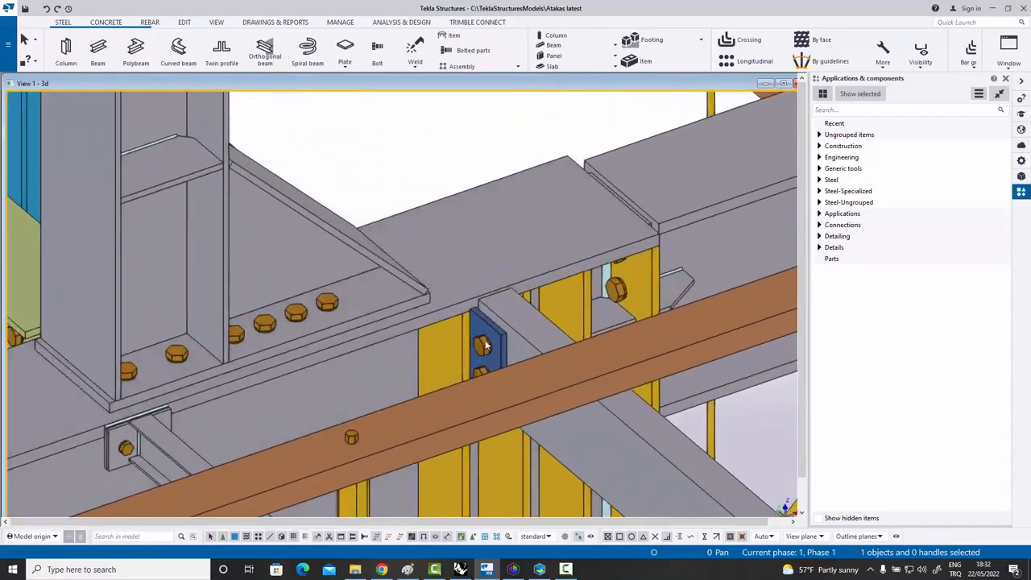
scroll(485, 339, "down", 3)
scroll(322, 237, "up", 8)
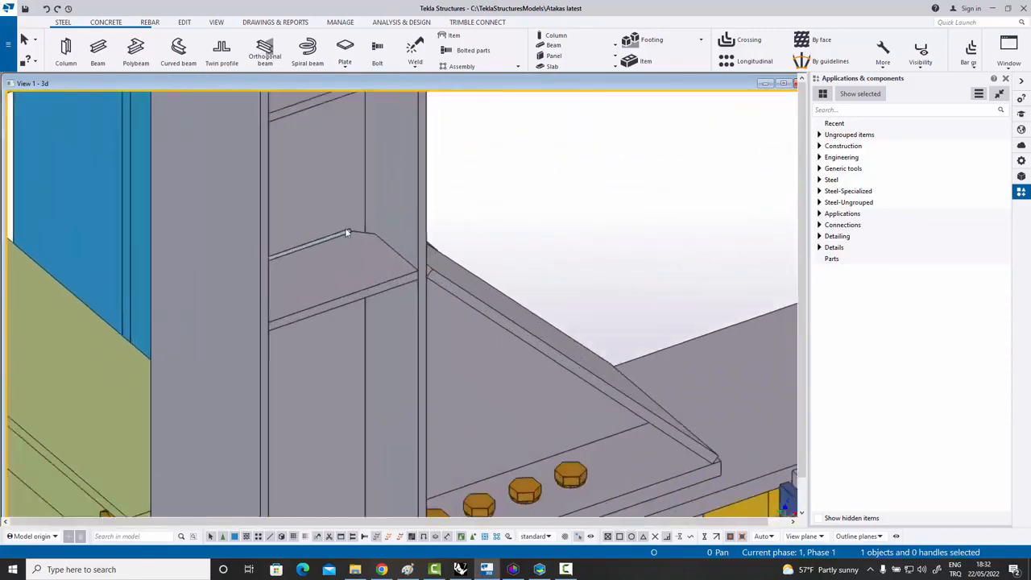
scroll(346, 245, "down", 7)
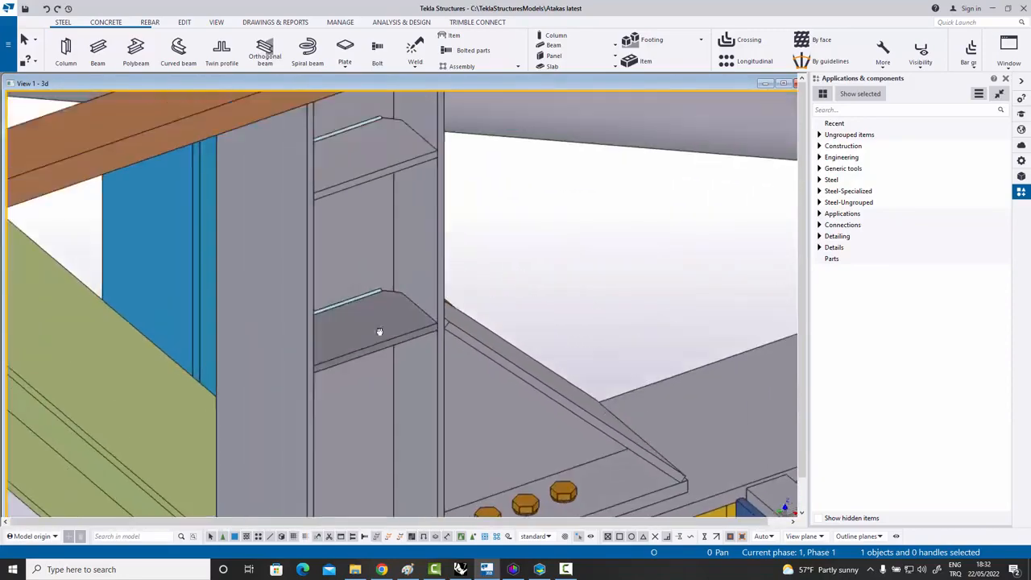
scroll(442, 255, "down", 10)
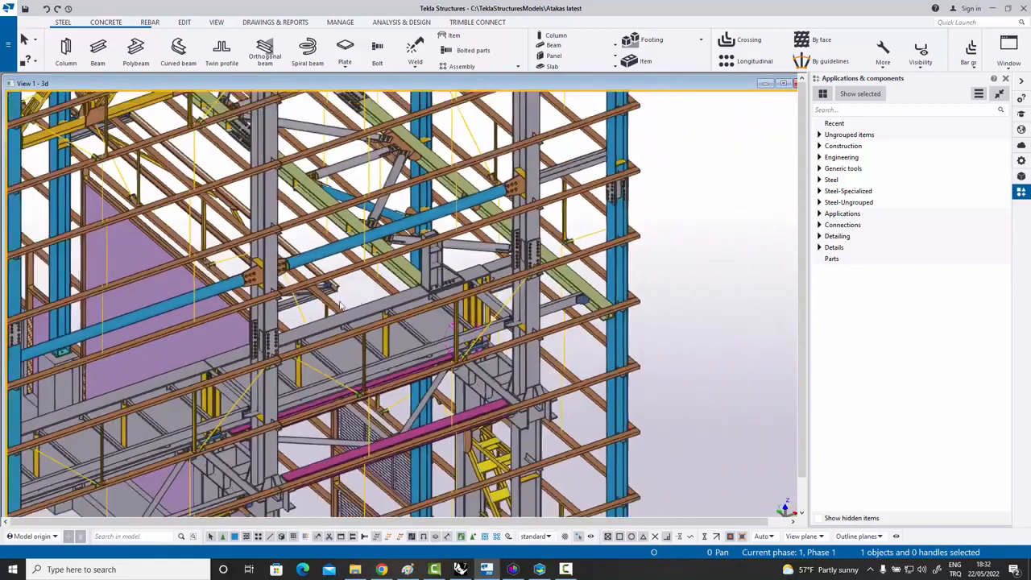
- Examine the crane girder, its lateral bracing and the sag rods along the side wall
scroll(335, 288, "up", 3)
middle_click_drag(335, 288, 555, 169)
scroll(555, 169, "down", 1)
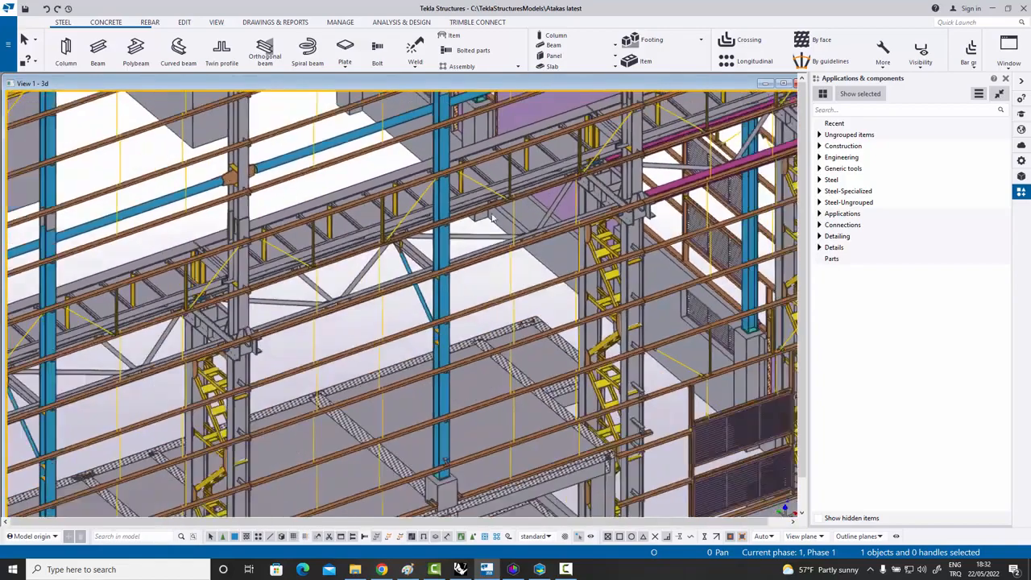
scroll(354, 234, "up", 3)
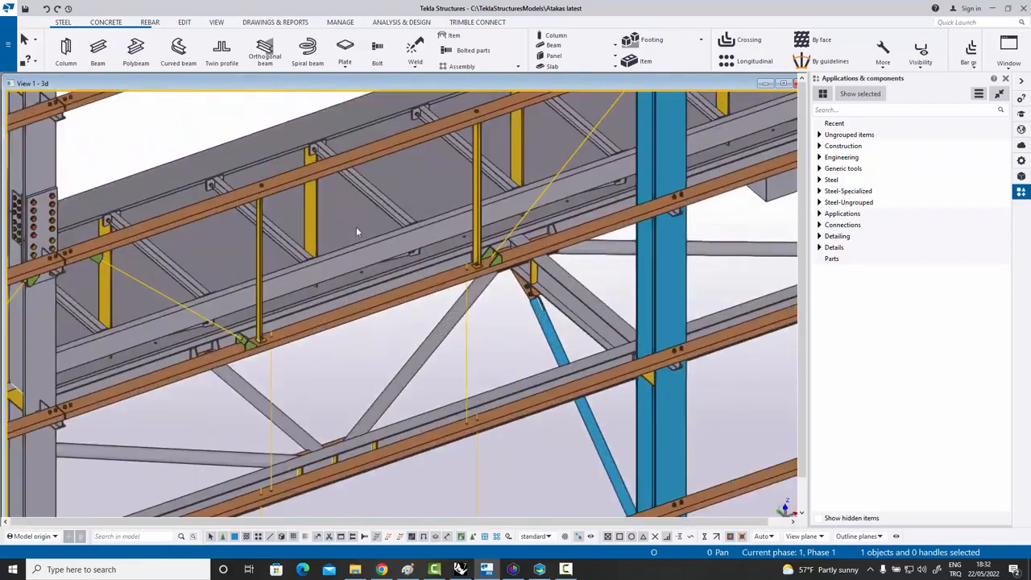
scroll(357, 228, "down", 2)
scroll(477, 244, "down", 5)
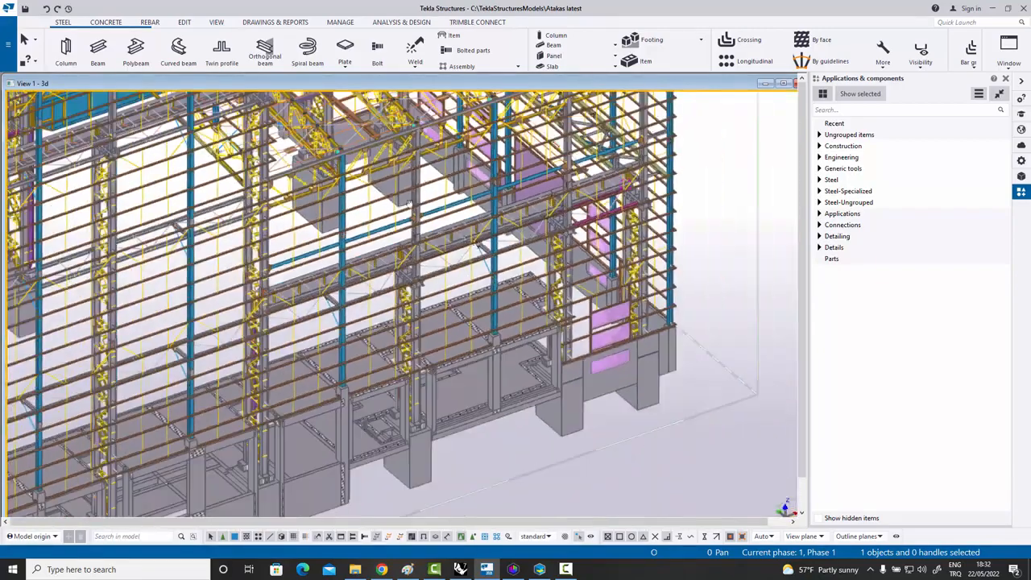
- Inspect the battened truss diagonals, gusset plates and bolted joints below the roof, finishing with the framing at the gable end
scroll(387, 215, "up", 5)
scroll(387, 214, "up", 10)
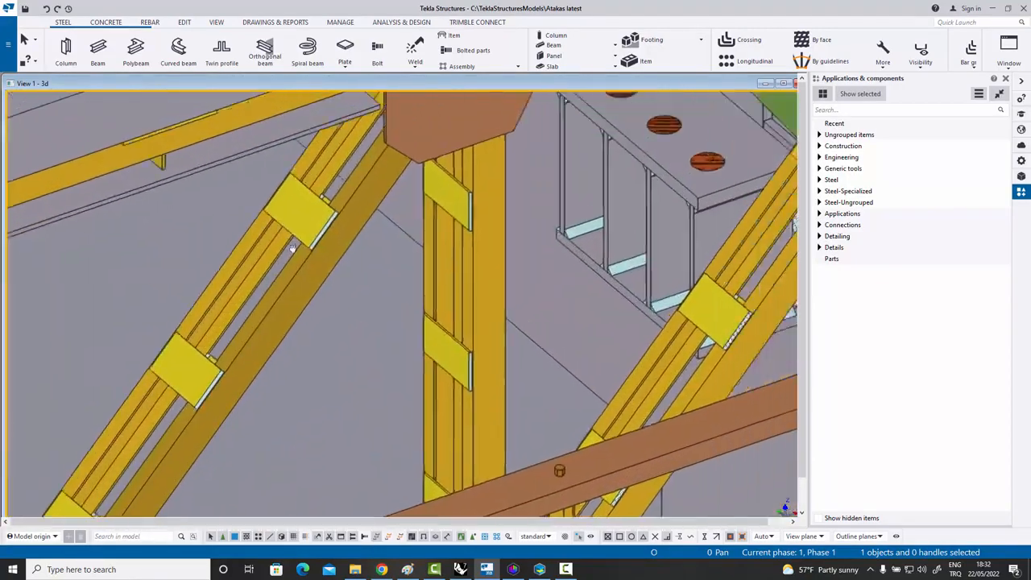
middle_click_drag(292, 248, 216, 283)
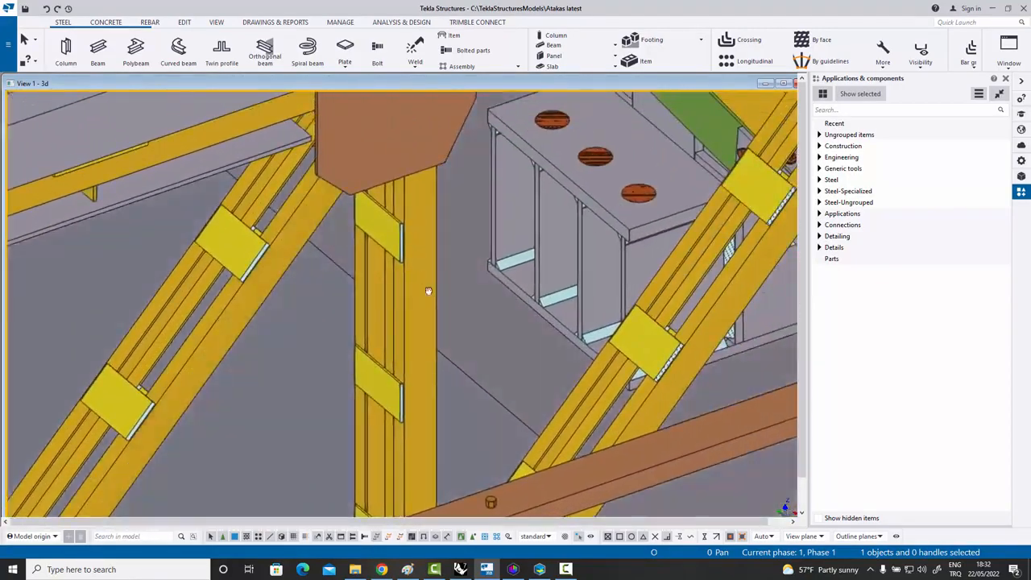
middle_click_drag(543, 288, 467, 322)
scroll(467, 322, "up", 1)
scroll(465, 319, "down", 3)
scroll(374, 314, "down", 10)
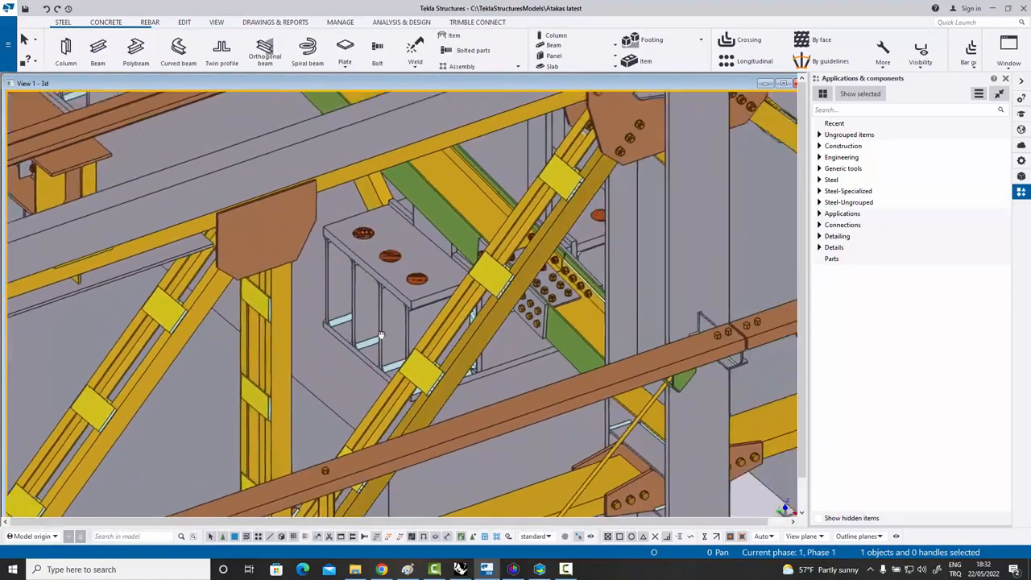
scroll(375, 312, "down", 3)
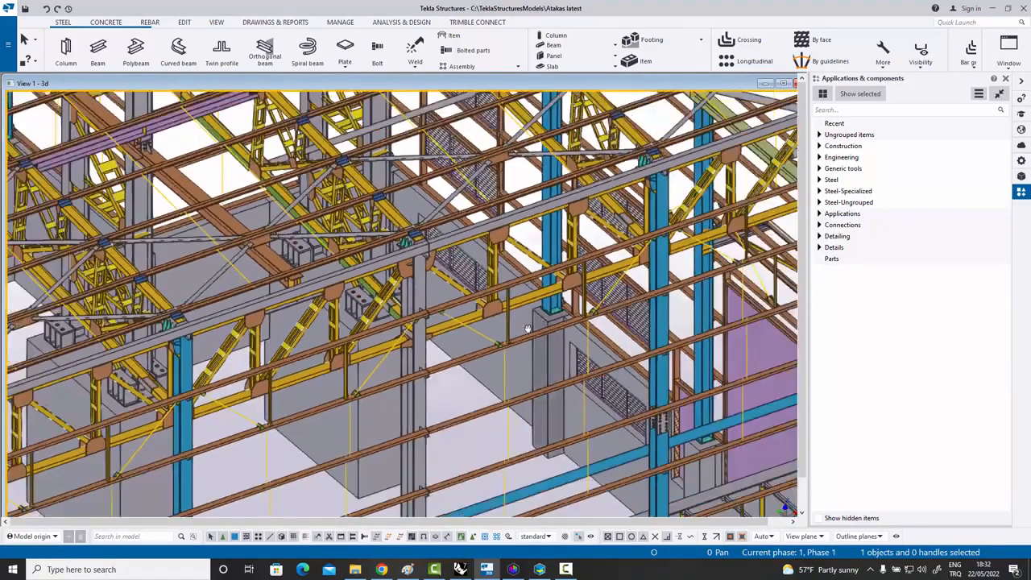
middle_click_drag(541, 323, 370, 325)
middle_click_drag(581, 330, 368, 337)
scroll(367, 333, "down", 1)
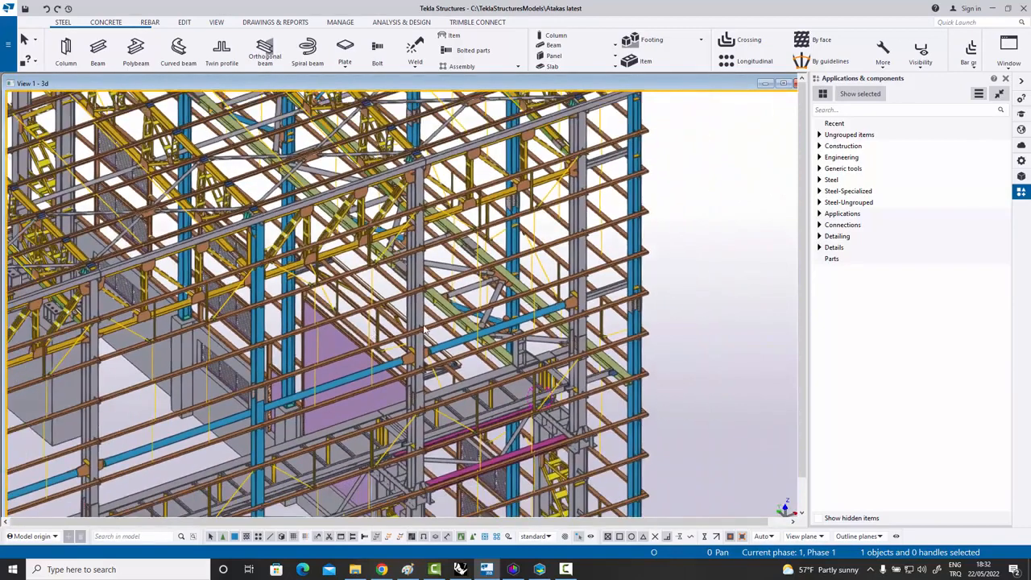
middle_click_drag(517, 273, 590, 302)
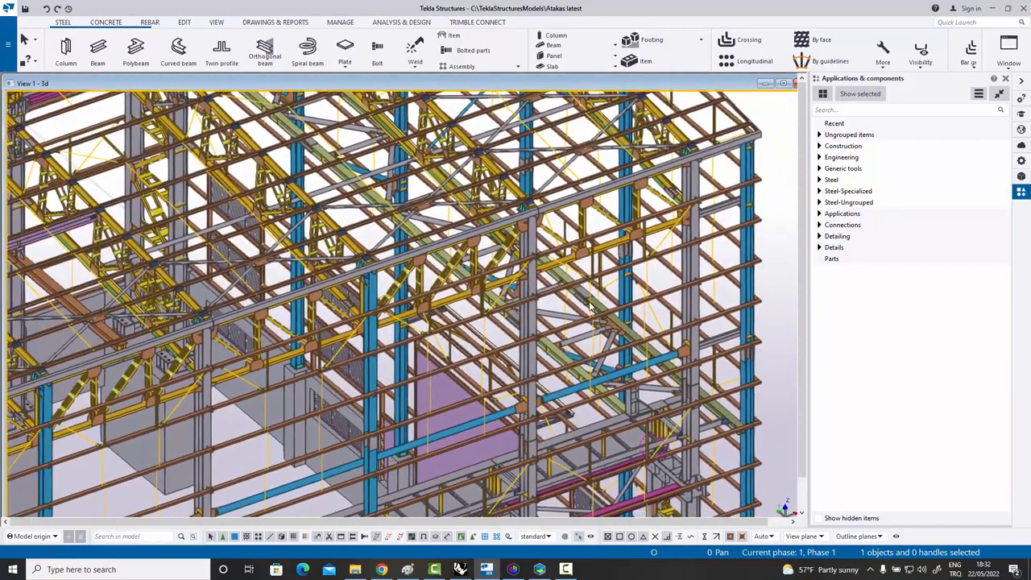